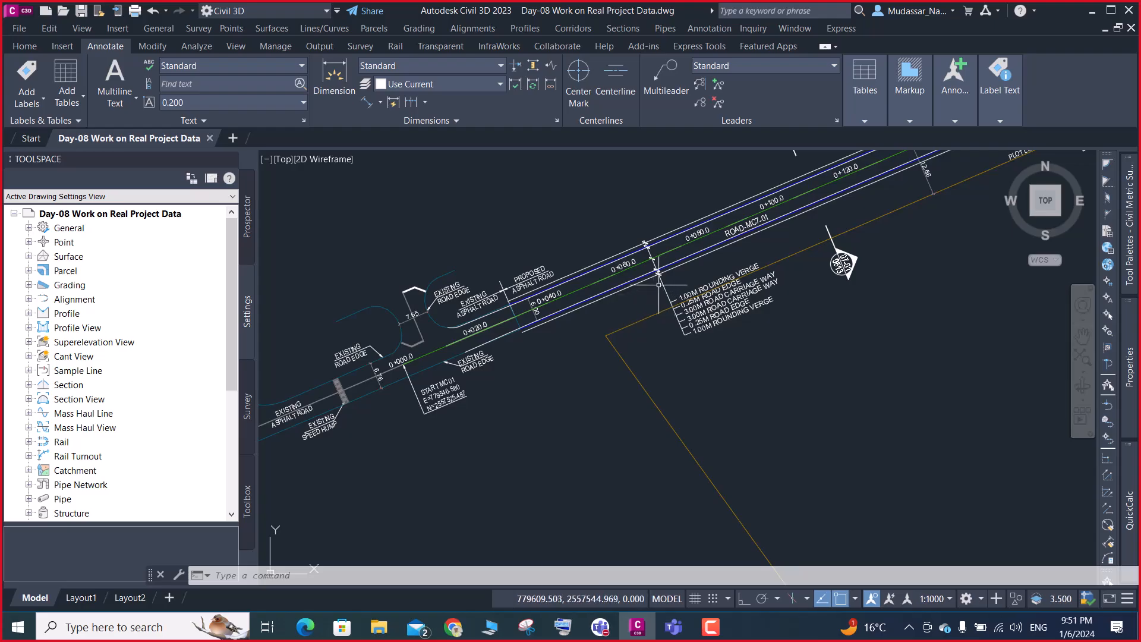
# Examine the plan of ROAD-MC7-01, including its lane and verge width notes and the cross-section 07-01 markers
pyautogui.moveTo(661, 284)
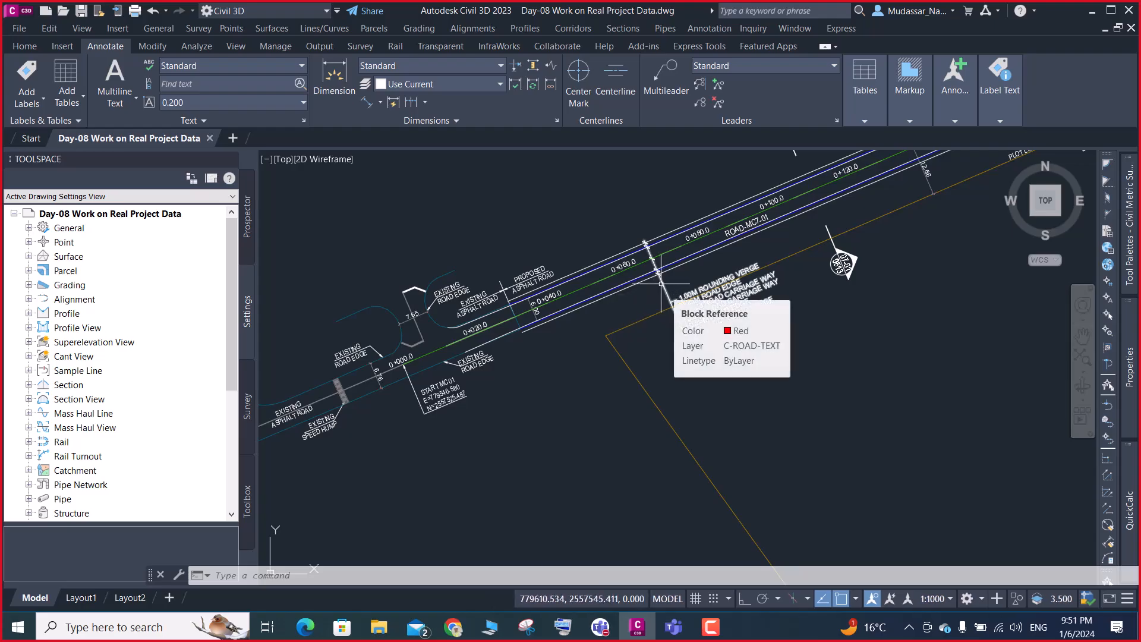
pyautogui.click(24, 46)
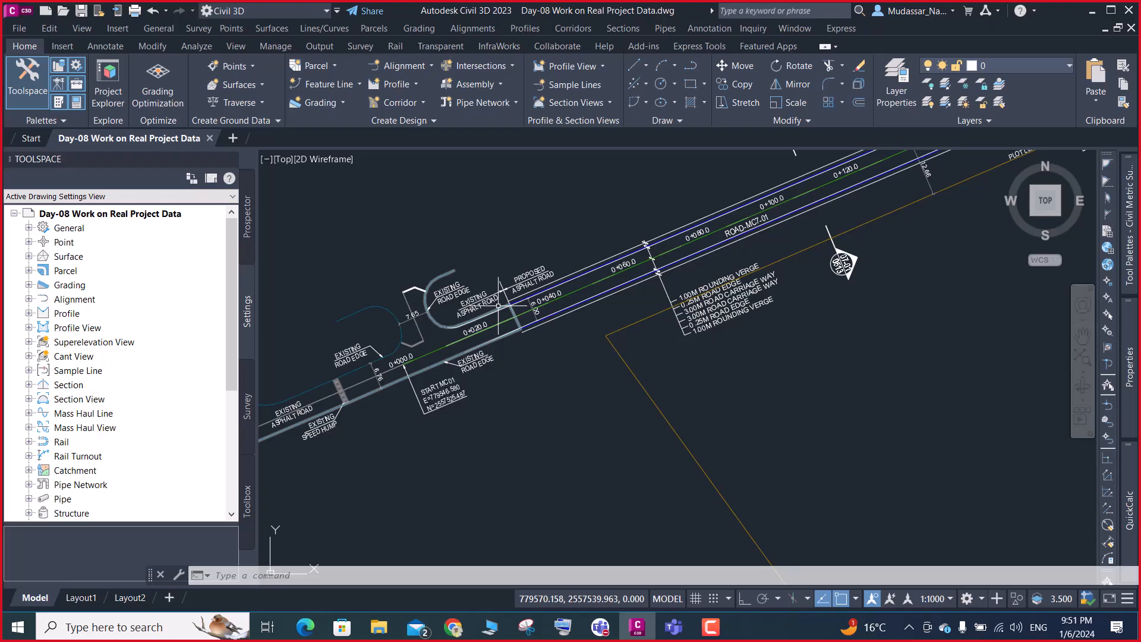
pyautogui.scroll(-3, 499, 306)
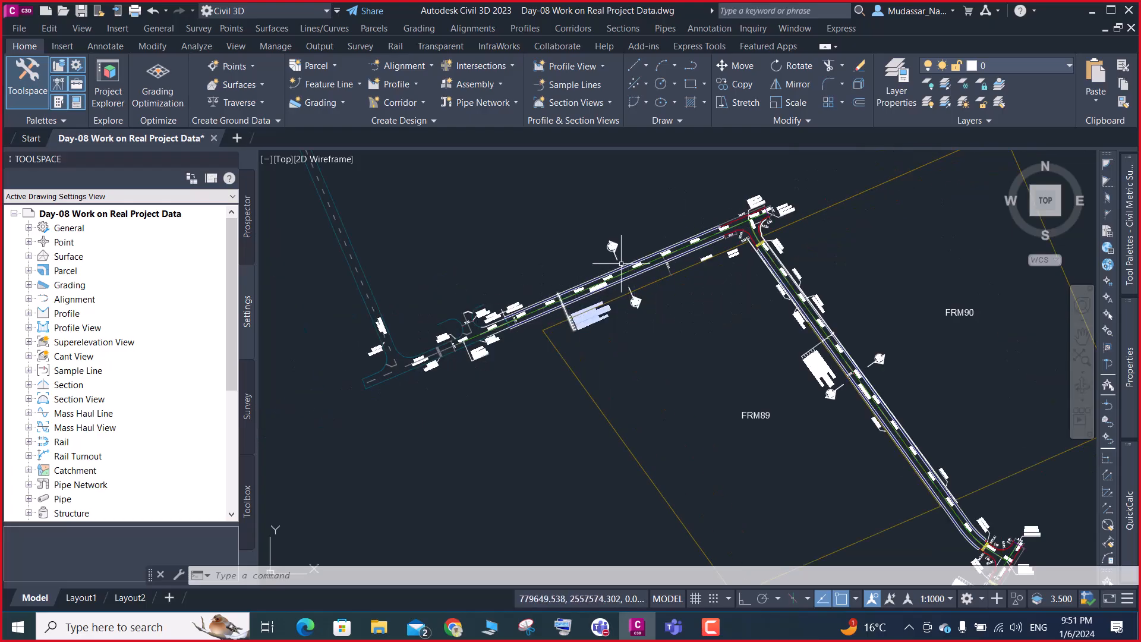
pyautogui.scroll(2, 725, 214)
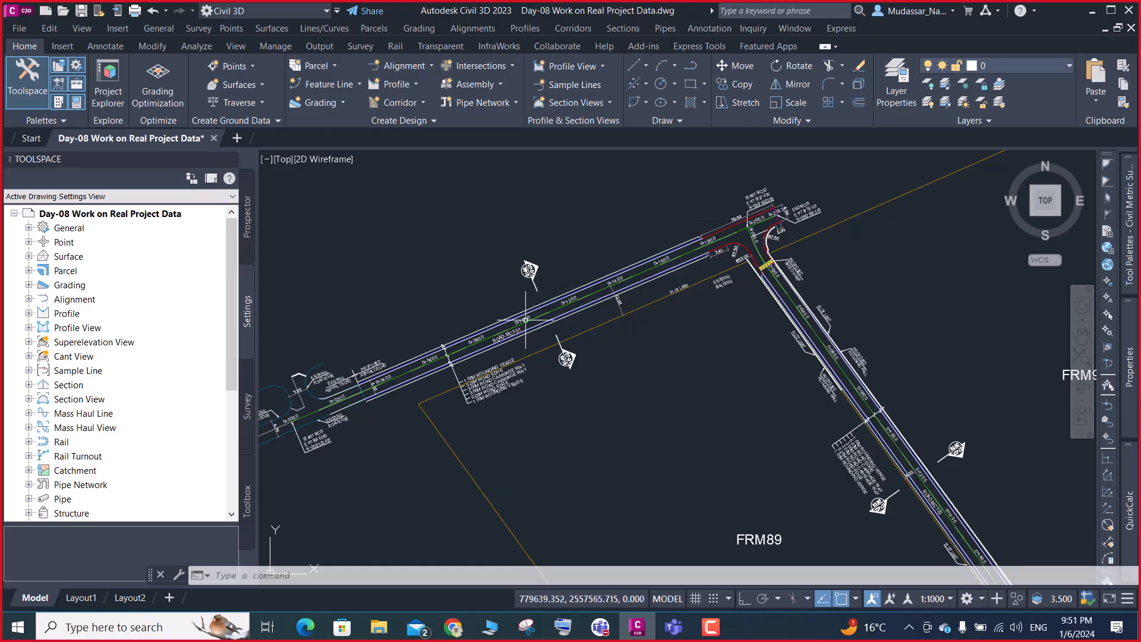
pyautogui.scroll(4, 403, 416)
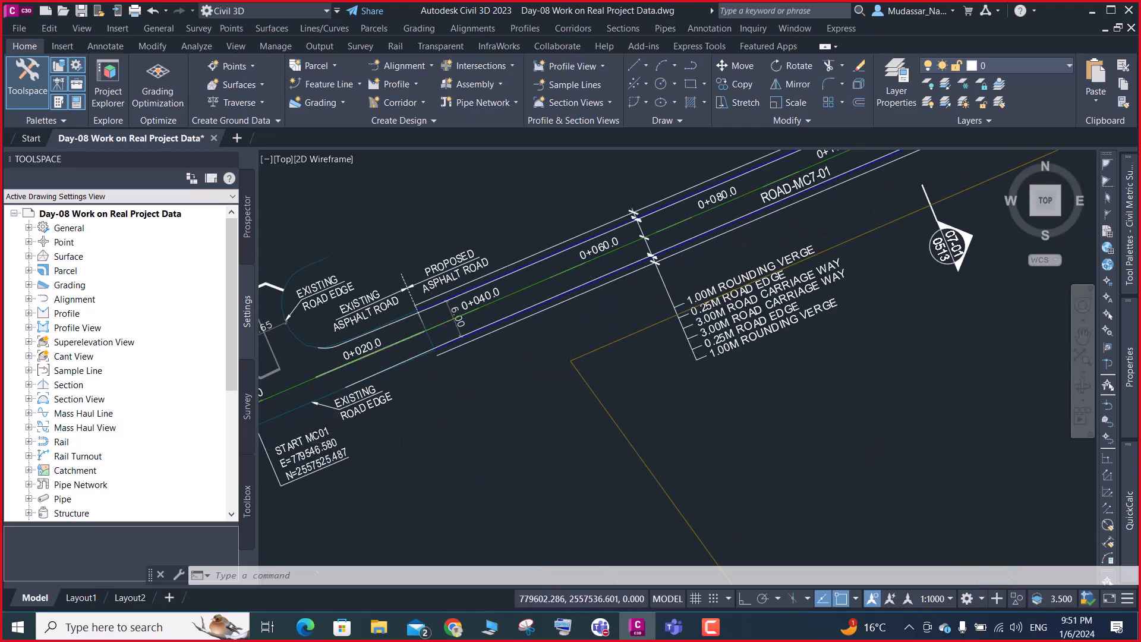
pyautogui.scroll(-3, 605, 335)
pyautogui.scroll(3, 669, 284)
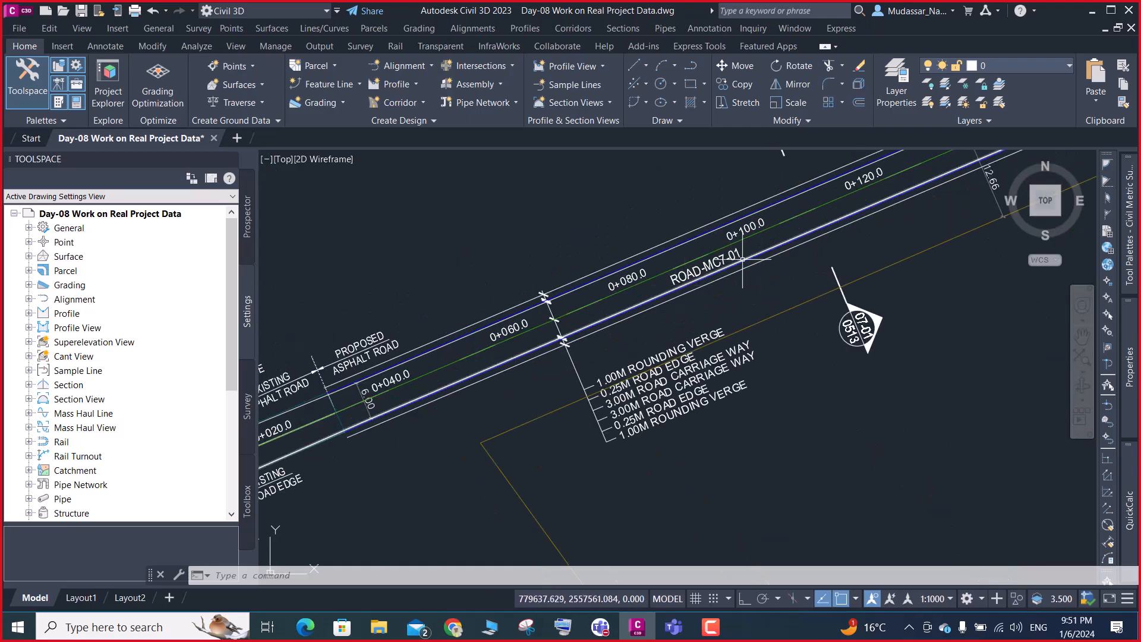
pyautogui.scroll(2, 736, 260)
pyautogui.scroll(-6, 731, 261)
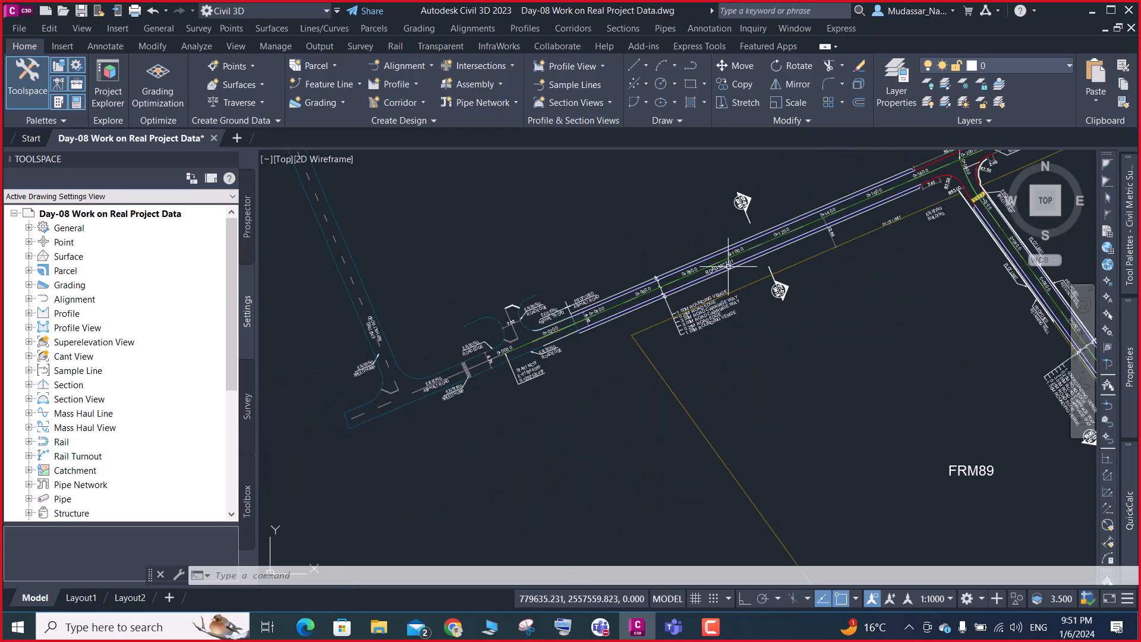
pyautogui.scroll(2, 729, 266)
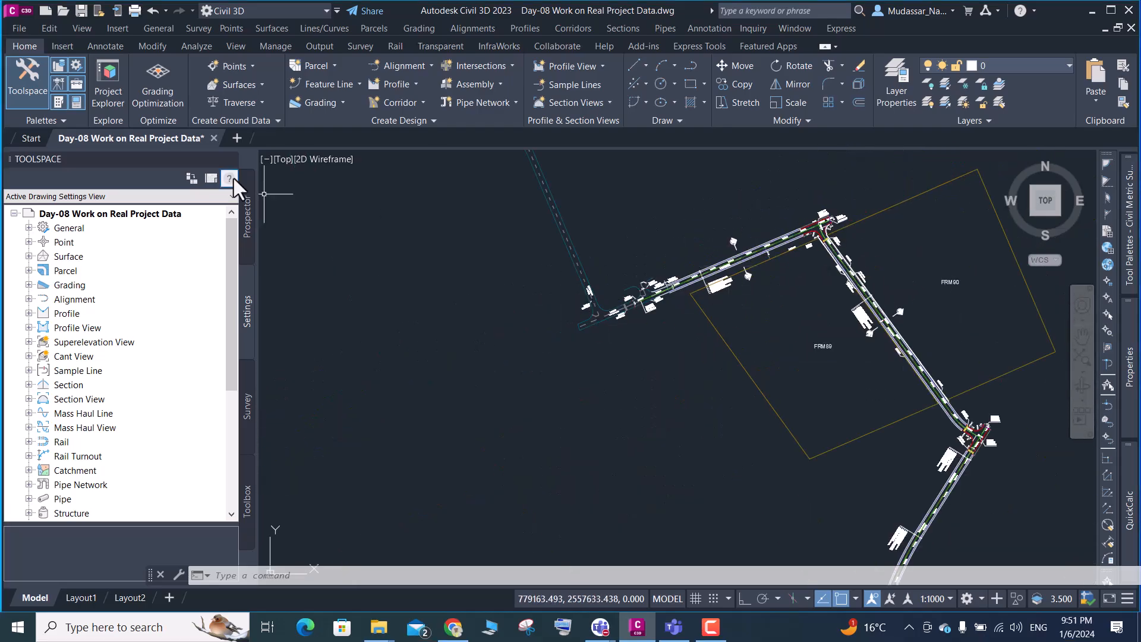
pyautogui.scroll(-2, 668, 340)
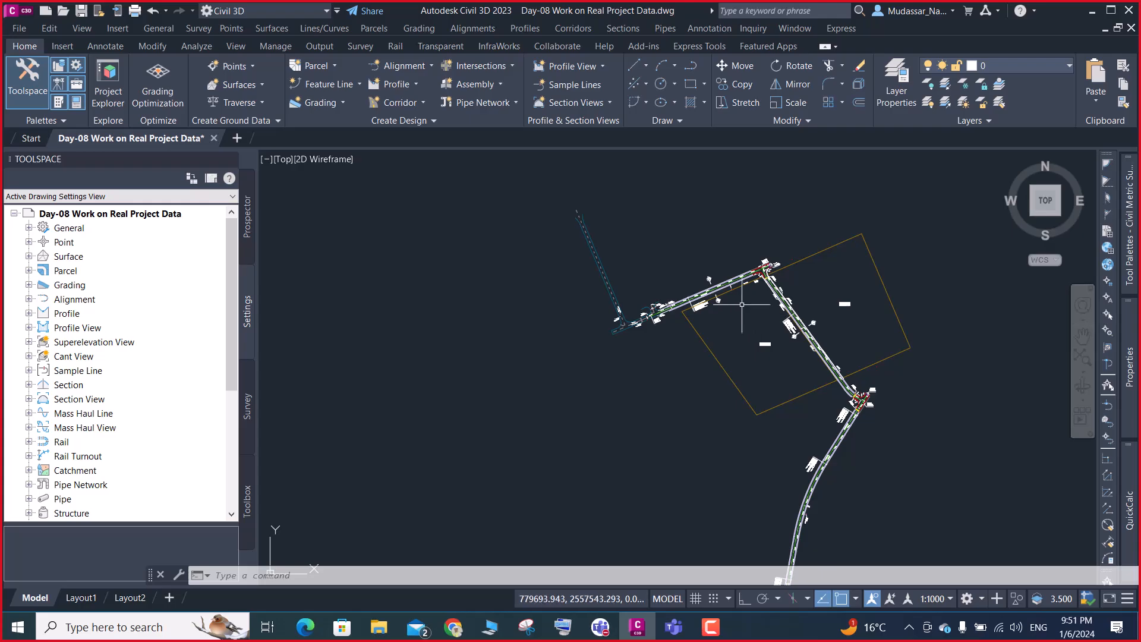
pyautogui.scroll(6, 733, 280)
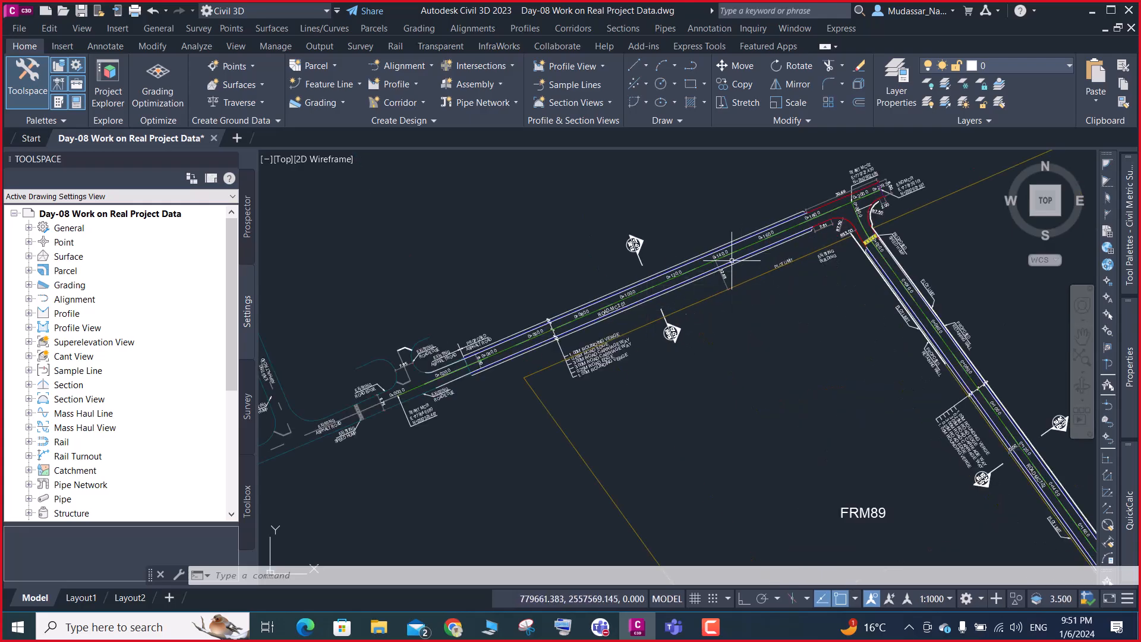
pyautogui.scroll(4, 683, 279)
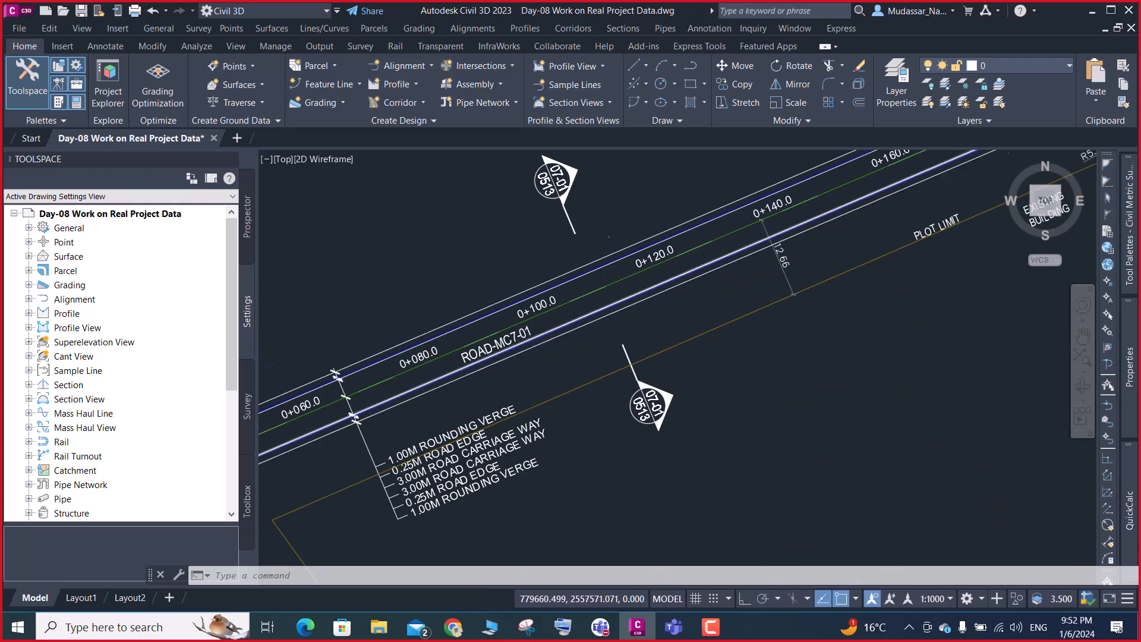
pyautogui.scroll(-5, 680, 272)
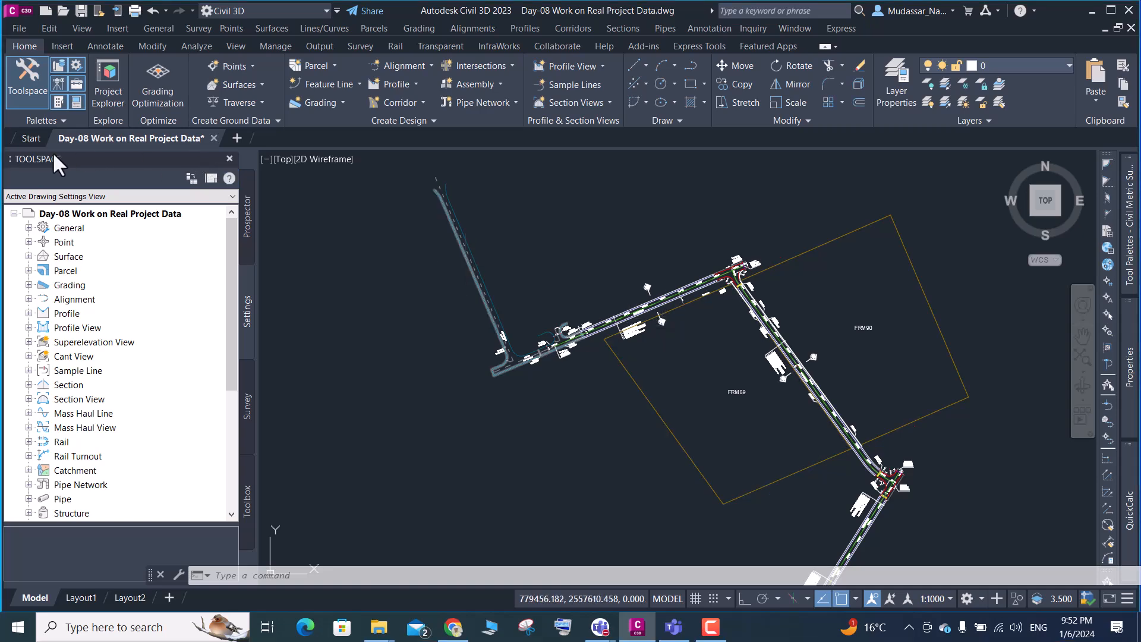
# Begin opening another drawing and go up from the Day-08 folder to 04-Online Lecture
pyautogui.click(31, 138)
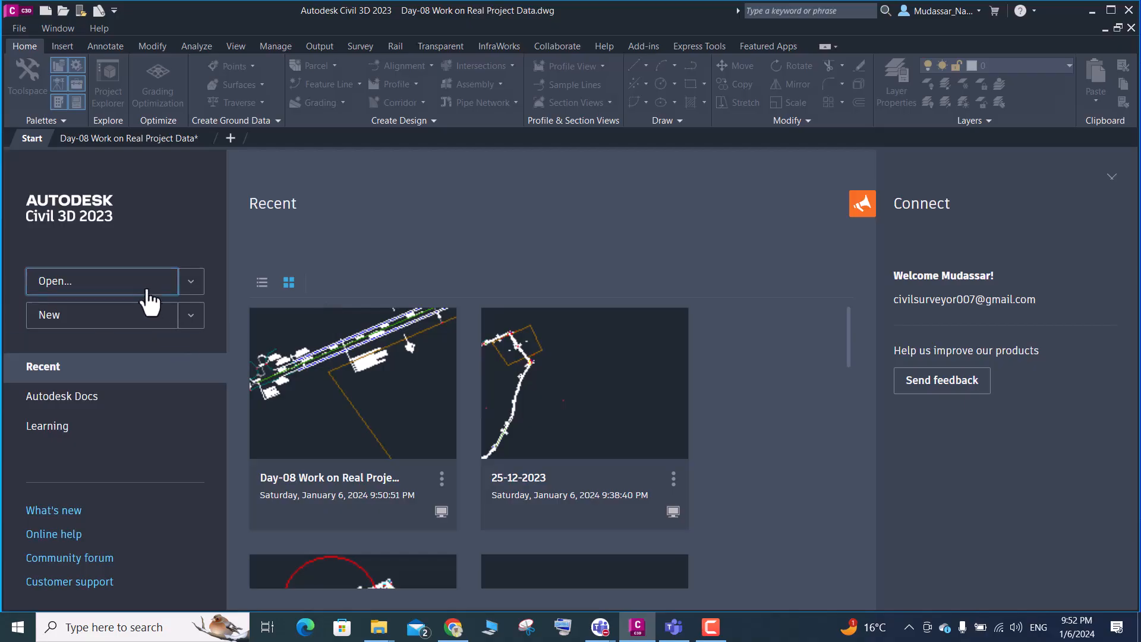
pyautogui.click(145, 288)
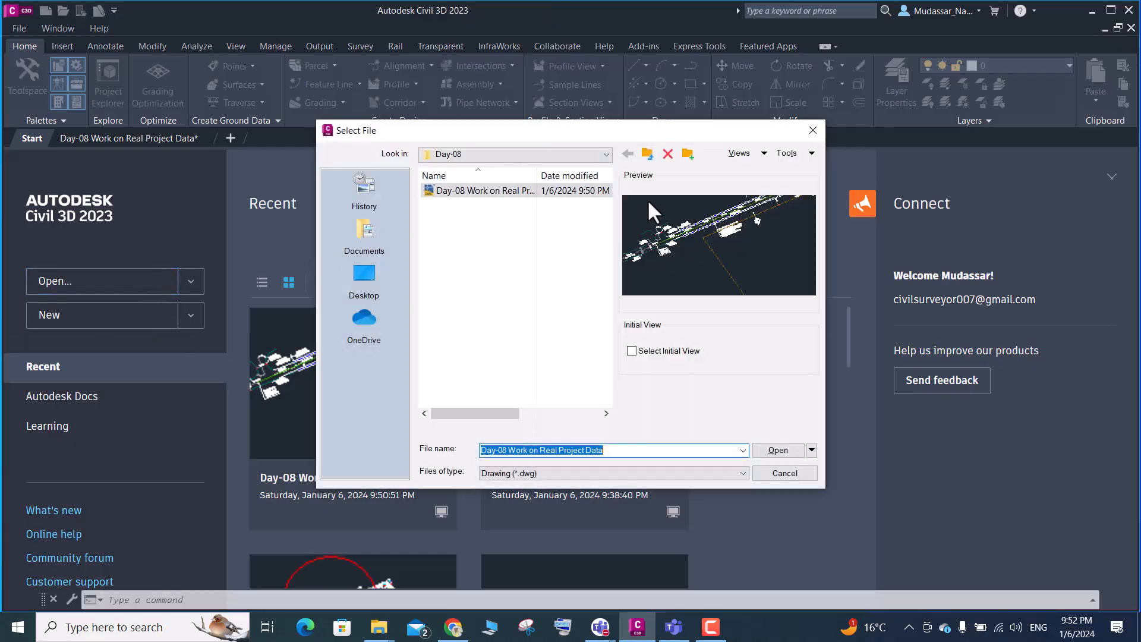
pyautogui.click(647, 154)
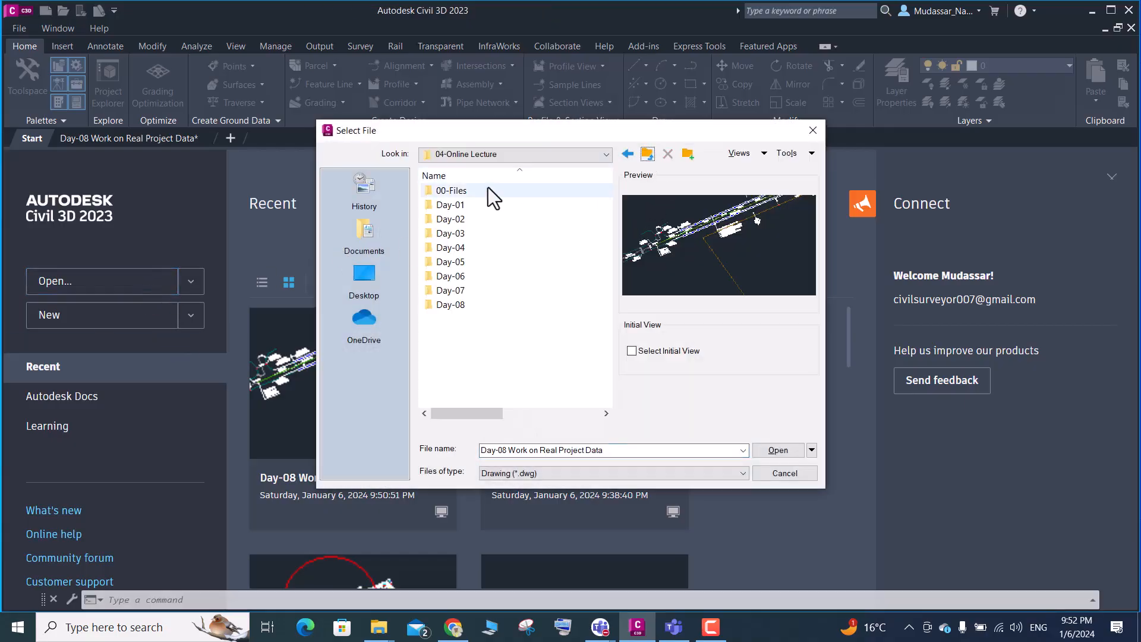
pyautogui.doubleClick(474, 192)
pyautogui.doubleClick(474, 193)
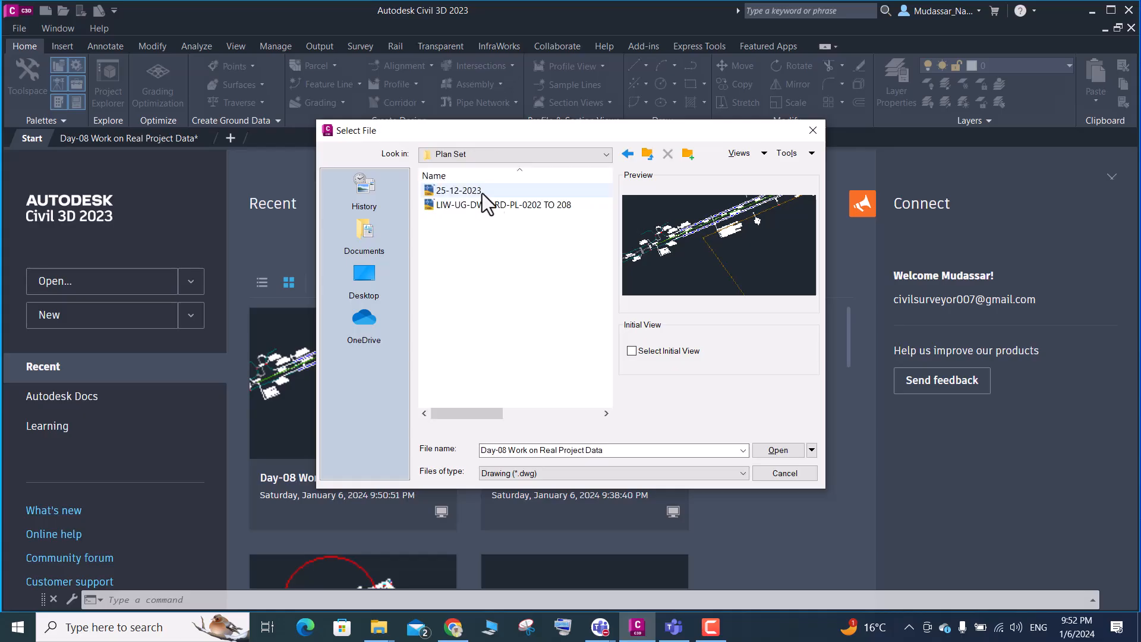
pyautogui.click(647, 154)
pyautogui.click(648, 154)
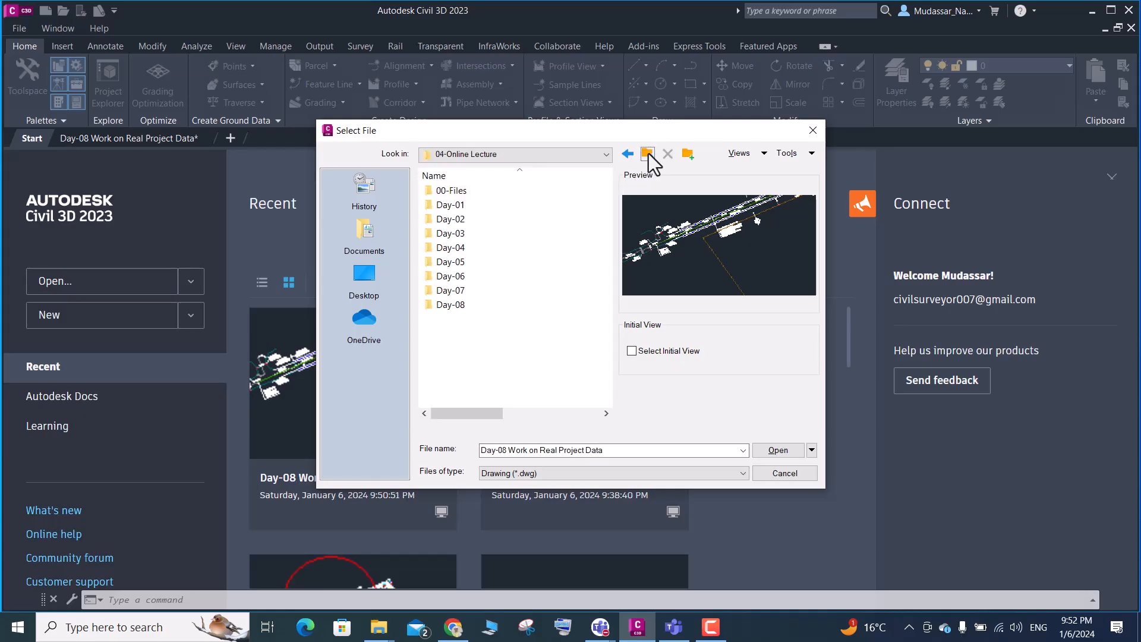
# Preview the drawings in the 03-Section Detail folder and open LIW-DWG-RD-SD-0501 TO 0521
pyautogui.click(646, 155)
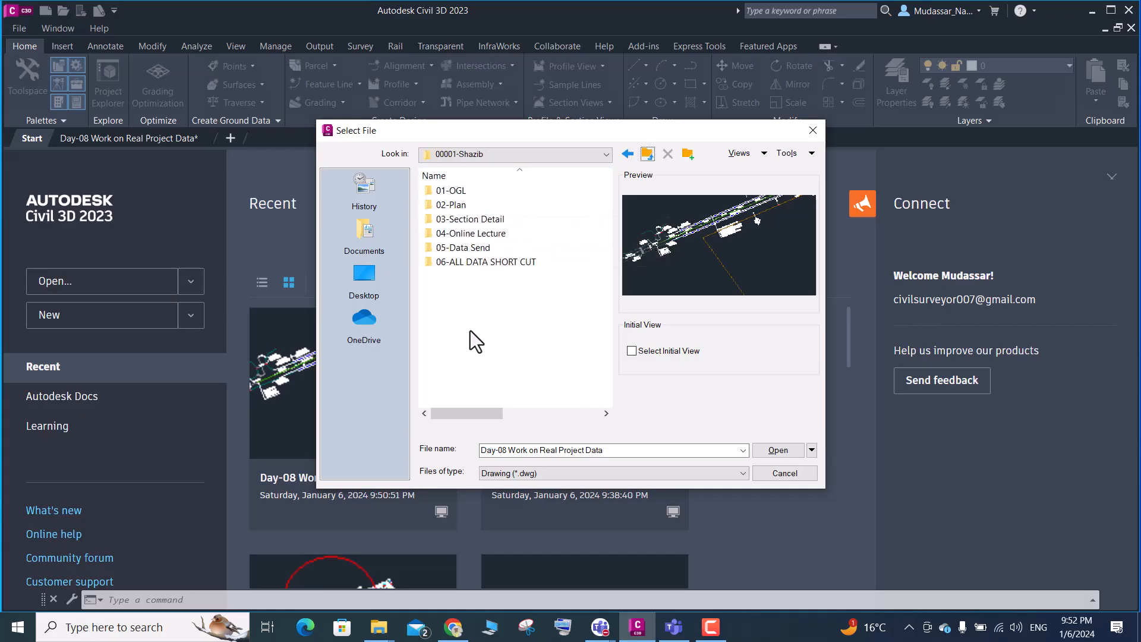
pyautogui.doubleClick(464, 221)
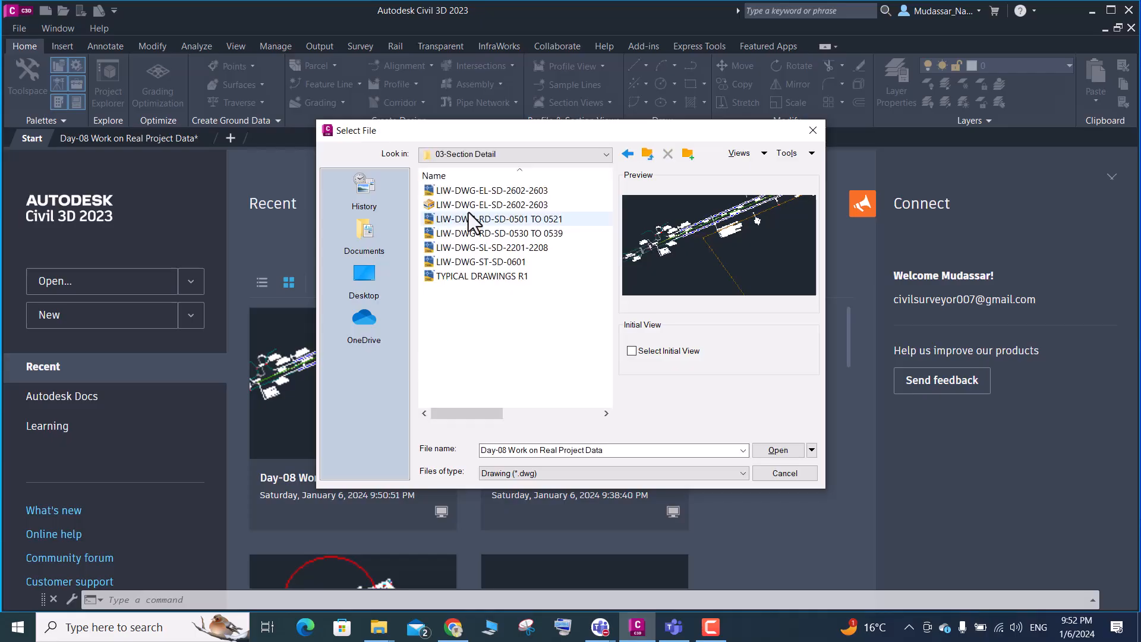
pyautogui.click(477, 191)
pyautogui.click(471, 219)
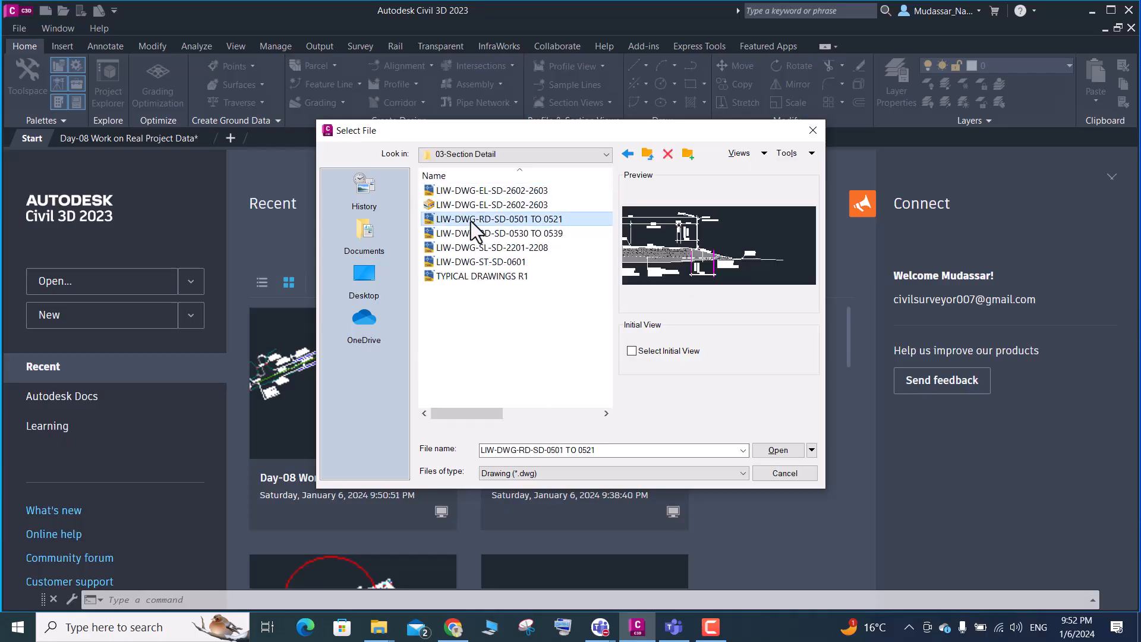
pyautogui.click(472, 233)
pyautogui.click(472, 247)
pyautogui.click(471, 261)
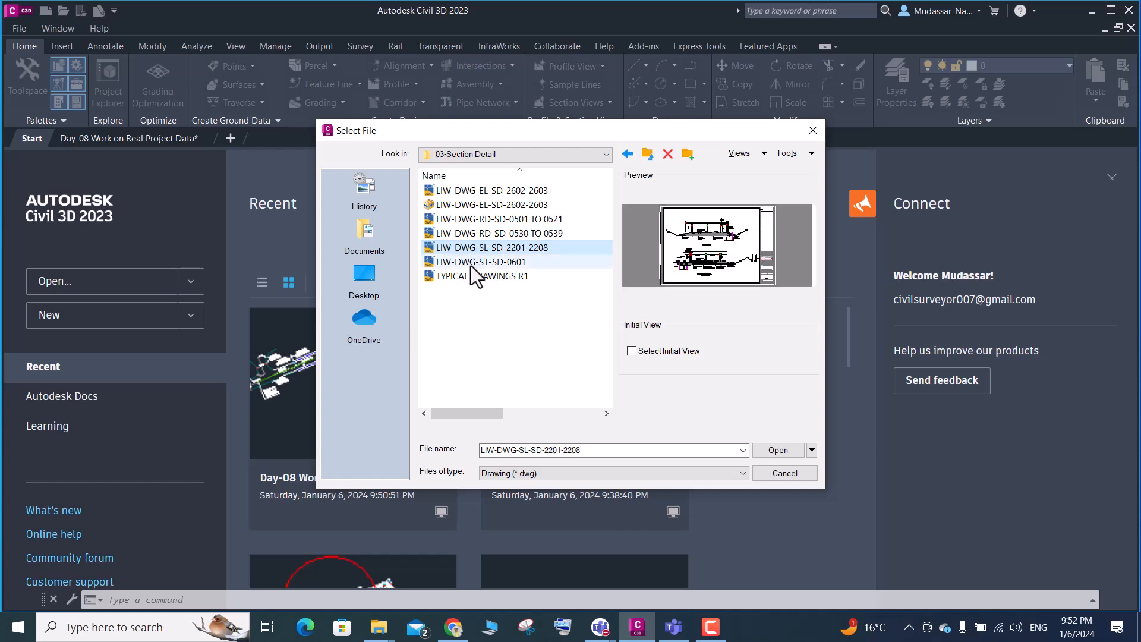
pyautogui.click(469, 276)
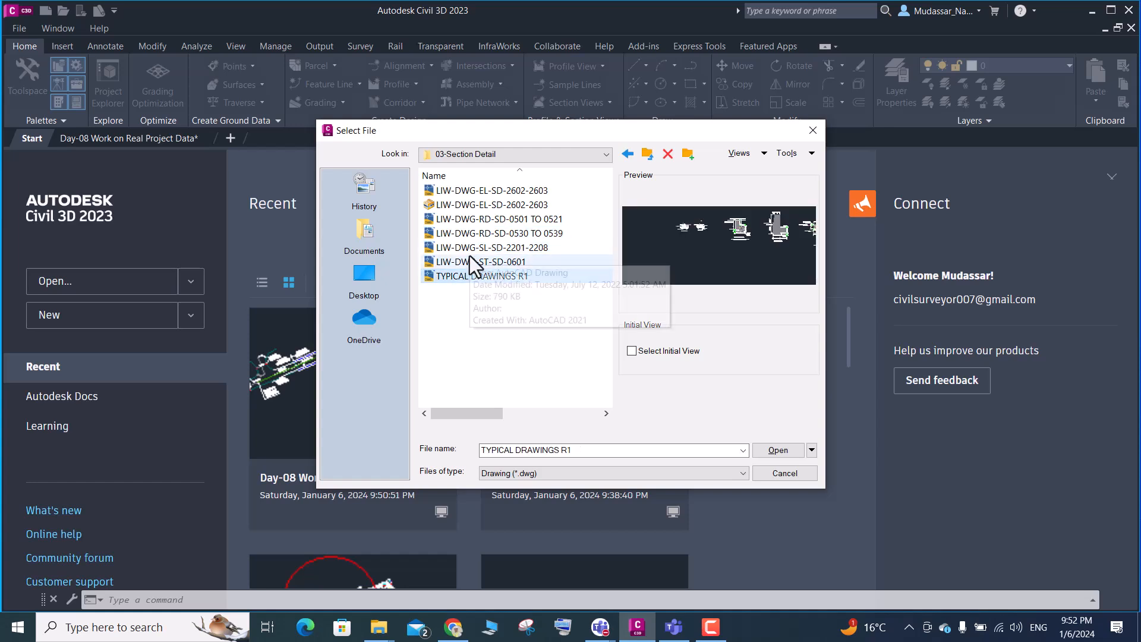
pyautogui.click(471, 248)
pyautogui.click(468, 262)
pyautogui.click(468, 247)
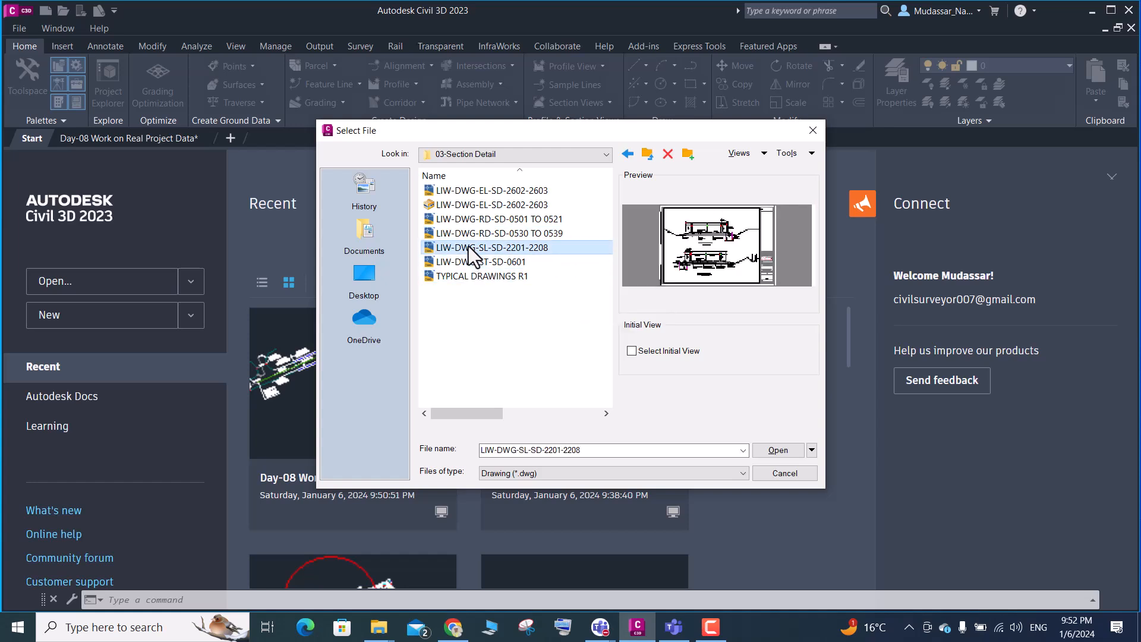
pyautogui.click(469, 234)
pyautogui.click(468, 247)
pyautogui.click(481, 219)
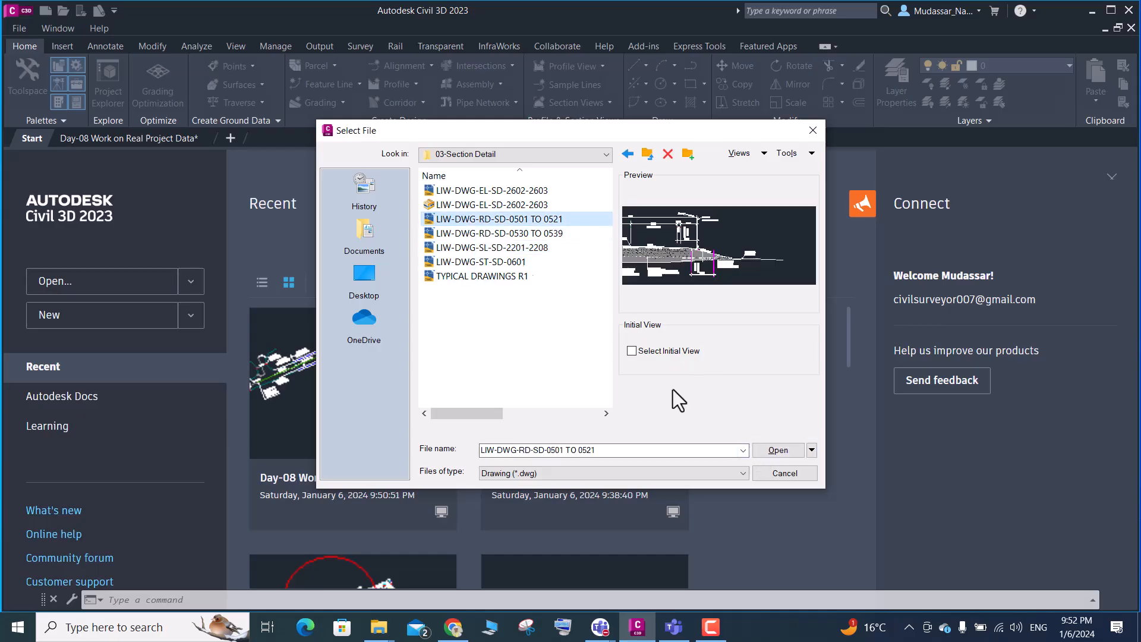
pyautogui.click(766, 451)
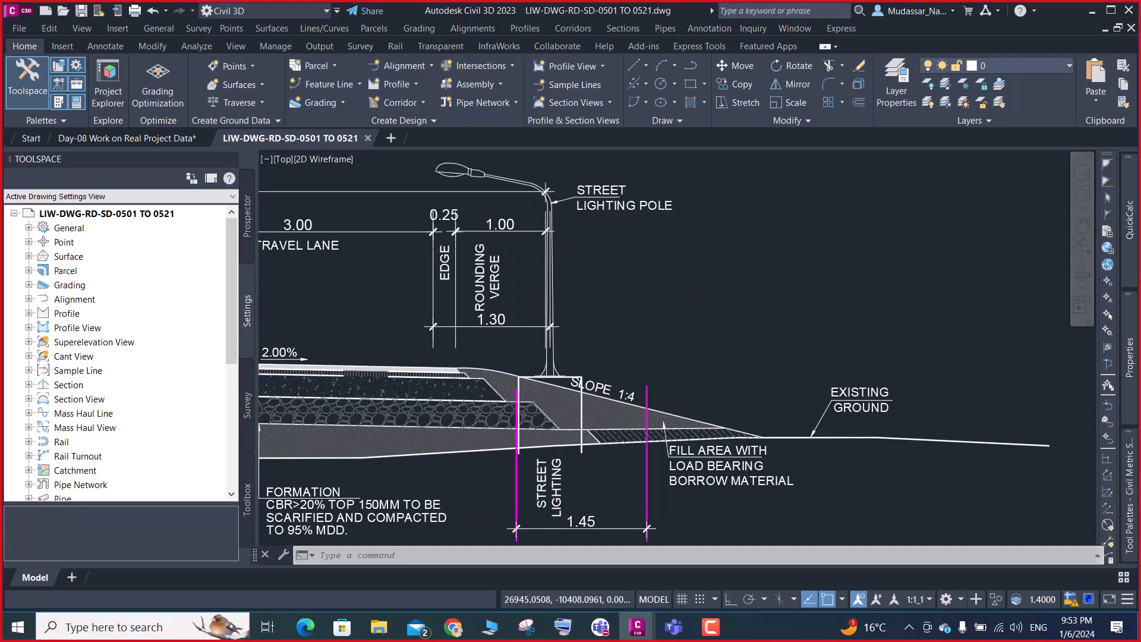
# Copy the whole blue-framed sheet of three typical sections that includes Cross Section 07-01 for Road MC7-01
pyautogui.scroll(-7, 711, 283)
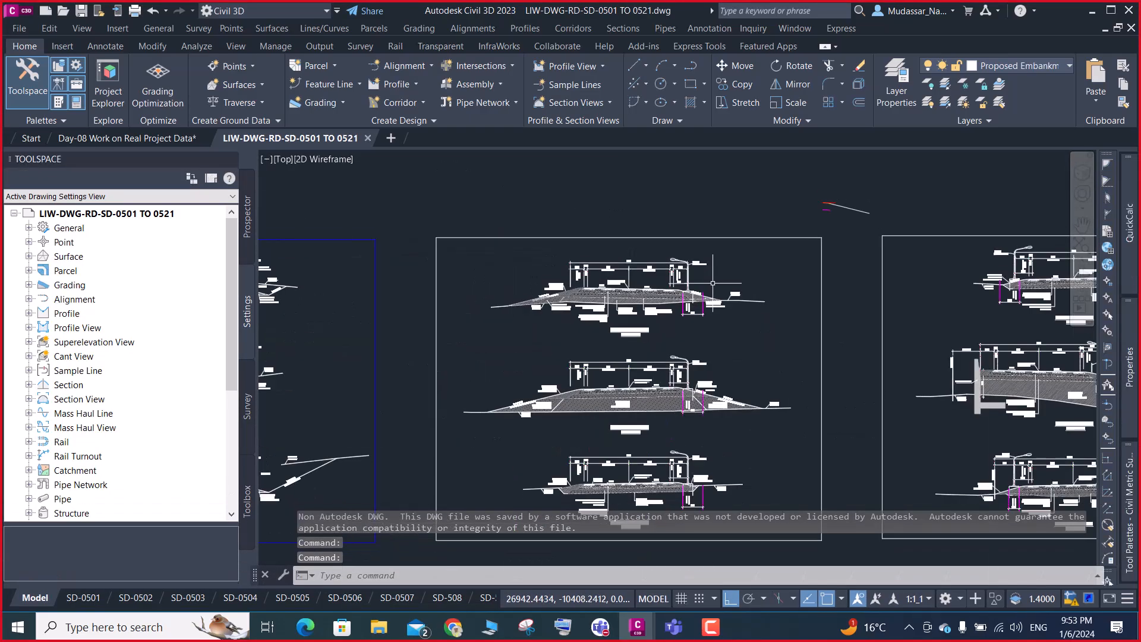
pyautogui.scroll(8, 725, 284)
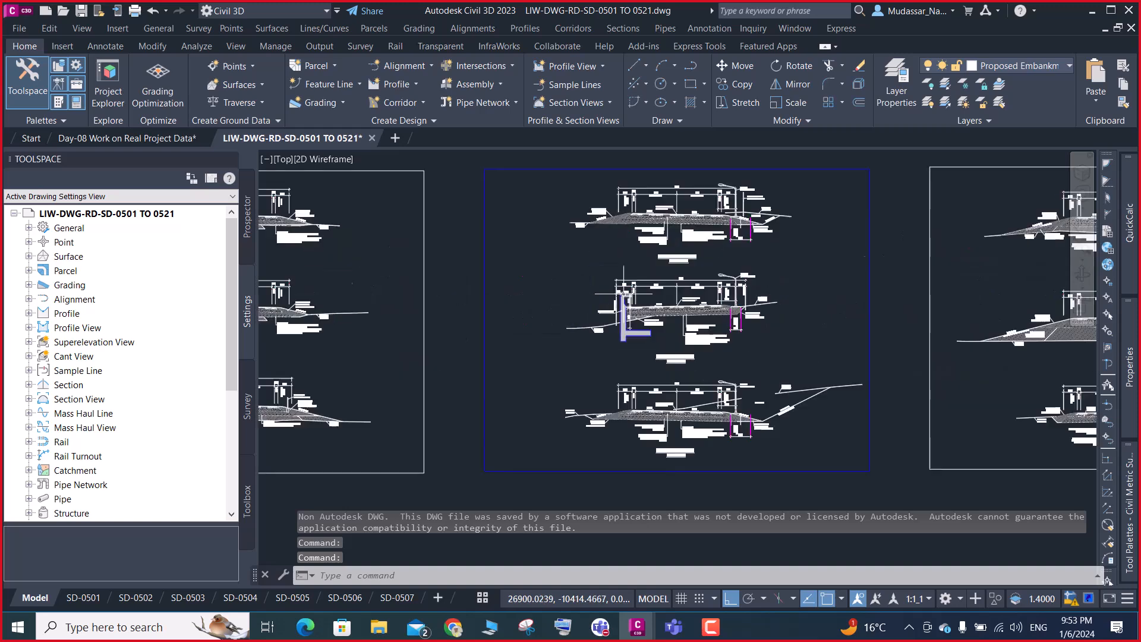
pyautogui.scroll(6, 693, 377)
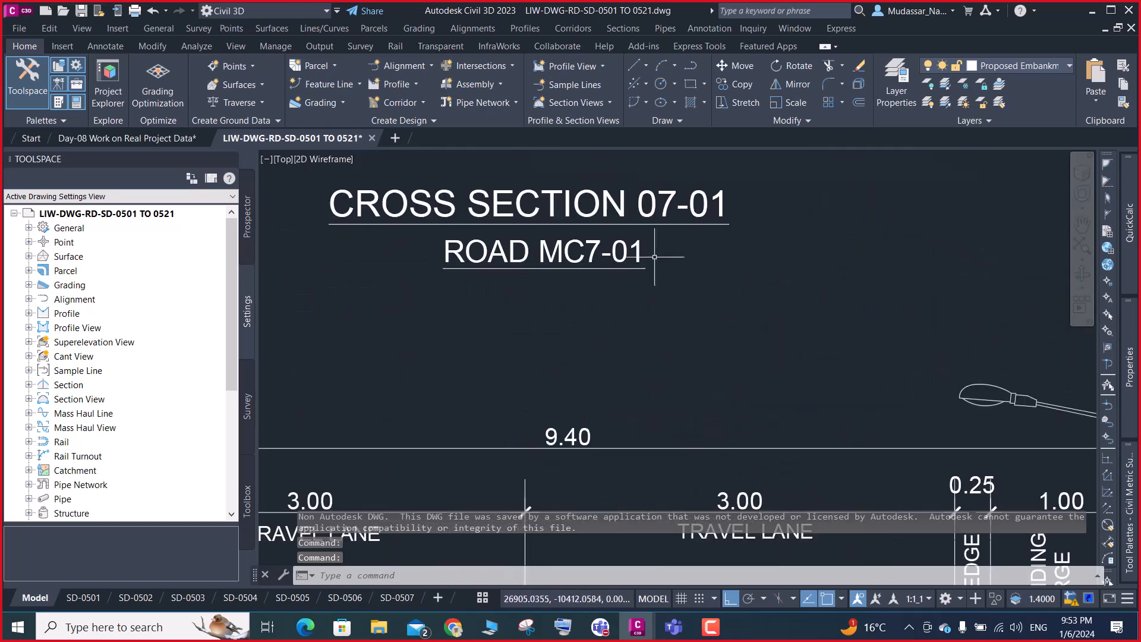
pyautogui.scroll(-12, 657, 247)
pyautogui.scroll(-1, 648, 286)
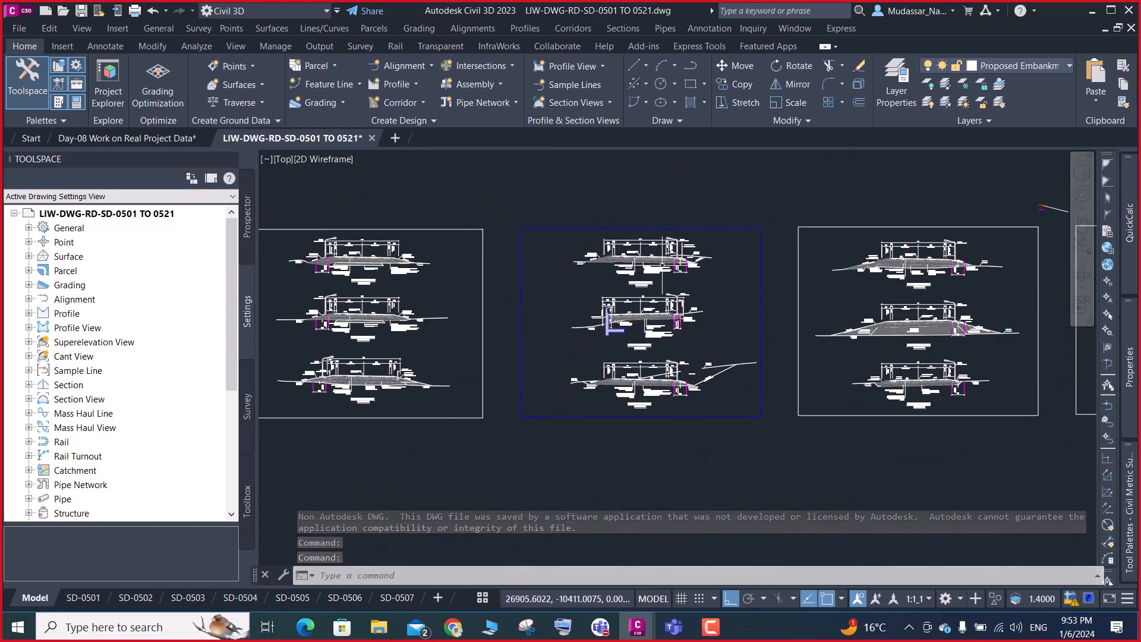
pyautogui.scroll(2, 675, 246)
pyautogui.scroll(-4, 581, 217)
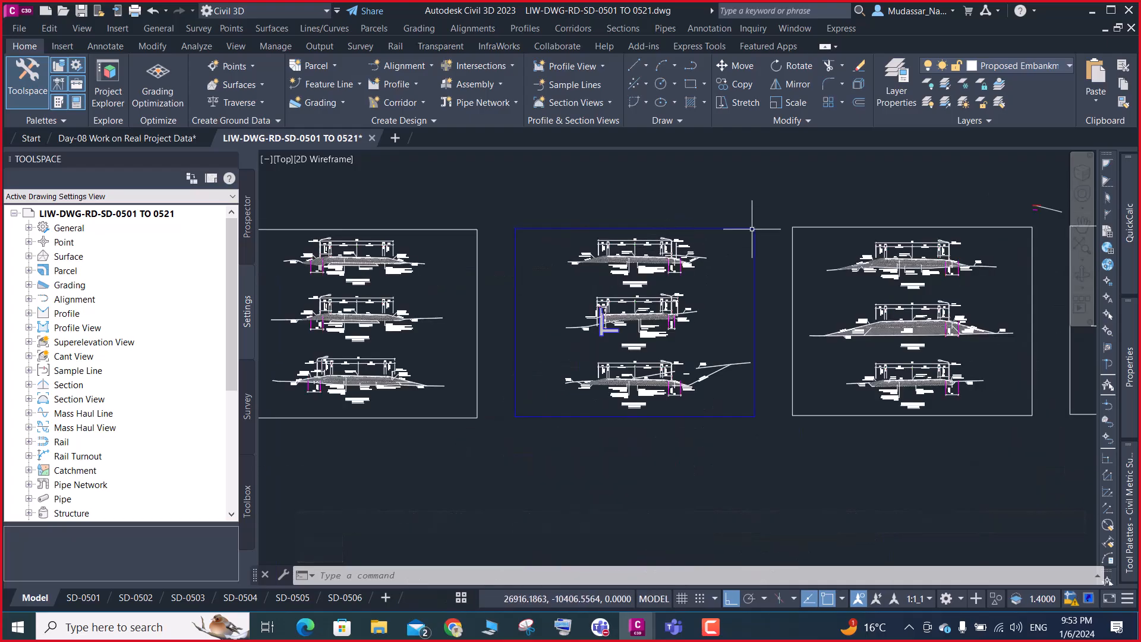
pyautogui.click(790, 183)
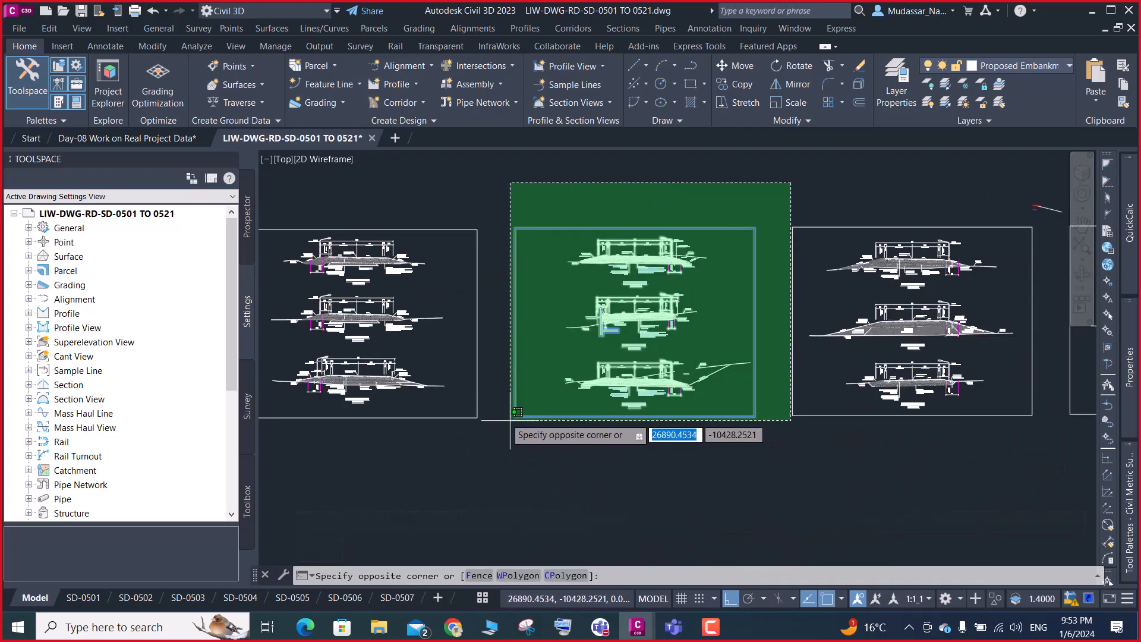
pyautogui.click(498, 416)
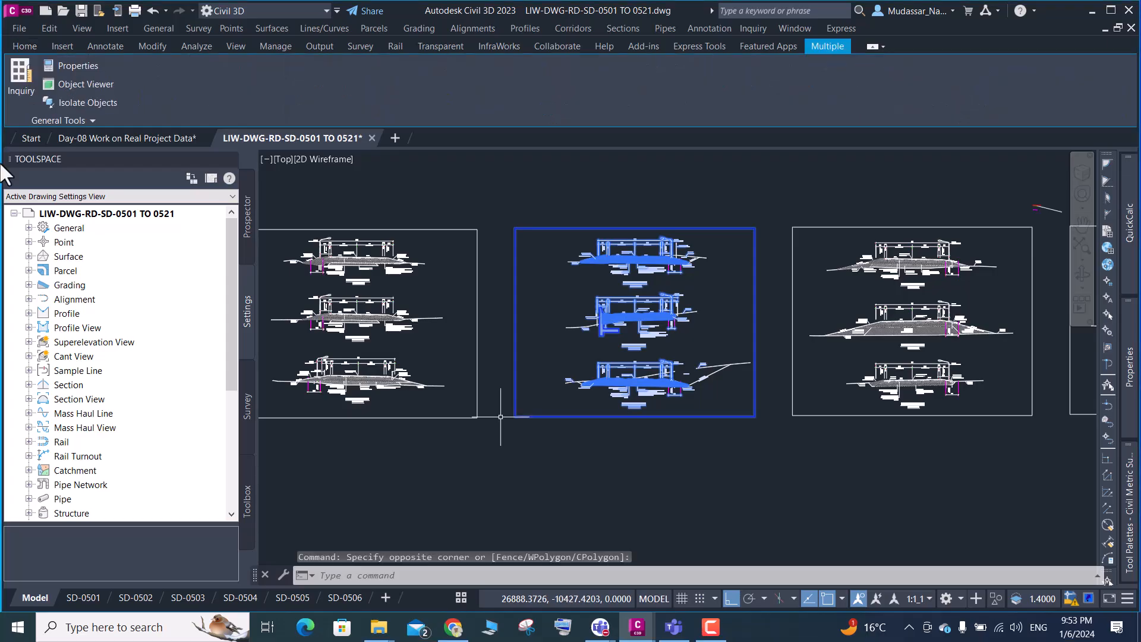
pyautogui.hotkey('ctrl', 'c')
# Switch to the Day-08 Work on Real Project Data drawing and paste the copied cross-section sheet in empty space northeast of the road plan
pyautogui.click(91, 140)
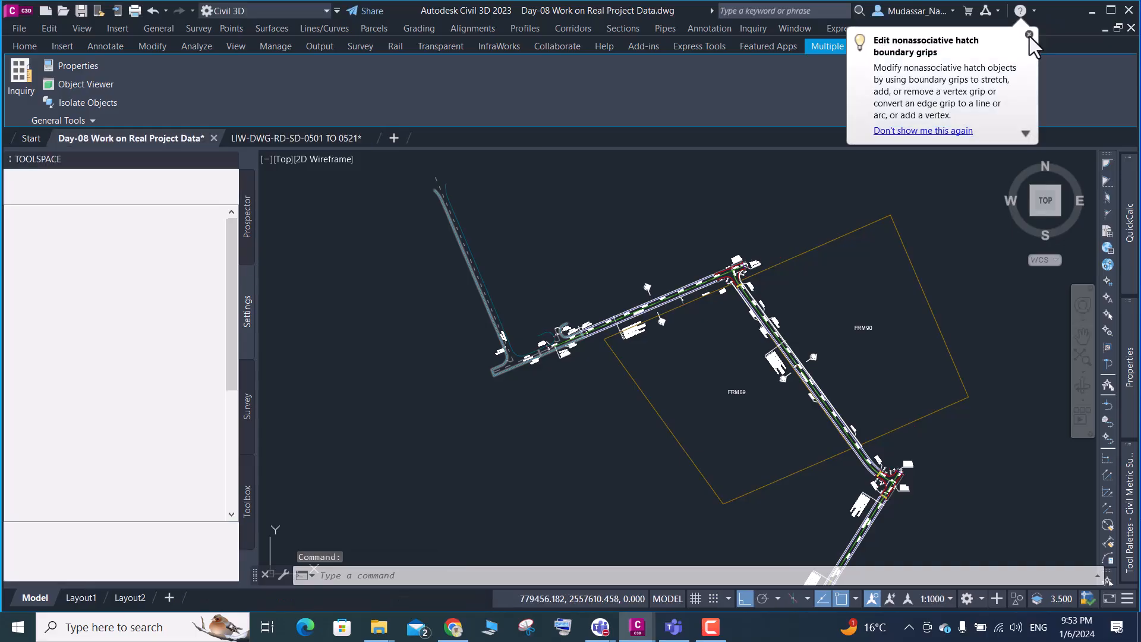
pyautogui.click(1029, 35)
pyautogui.scroll(-4, 452, 354)
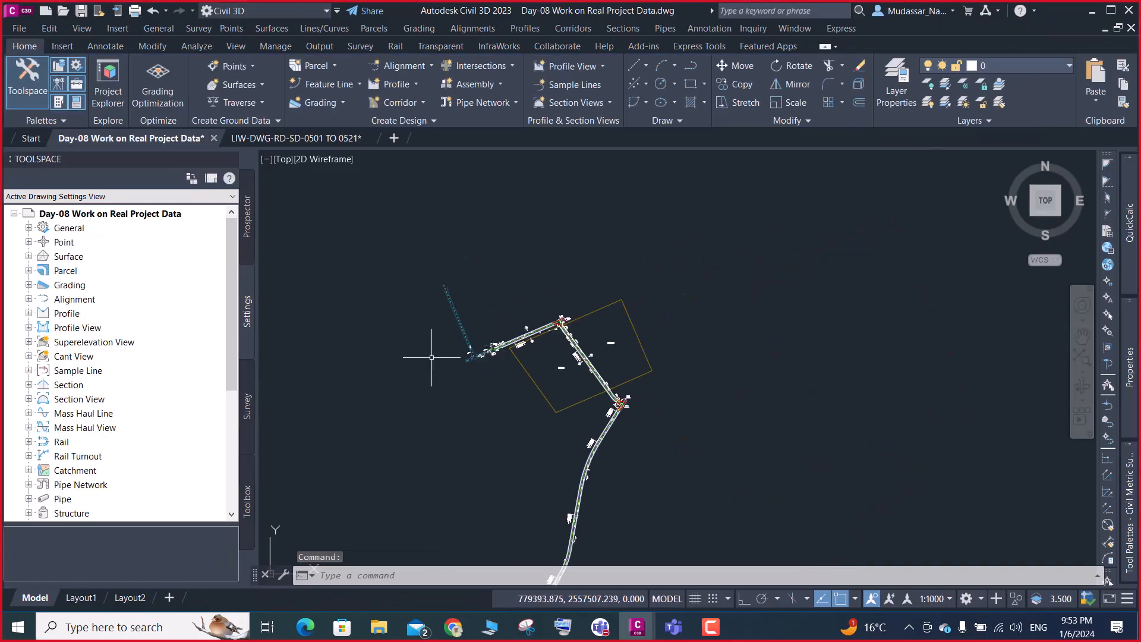
pyautogui.hotkey('ctrl', 'v')
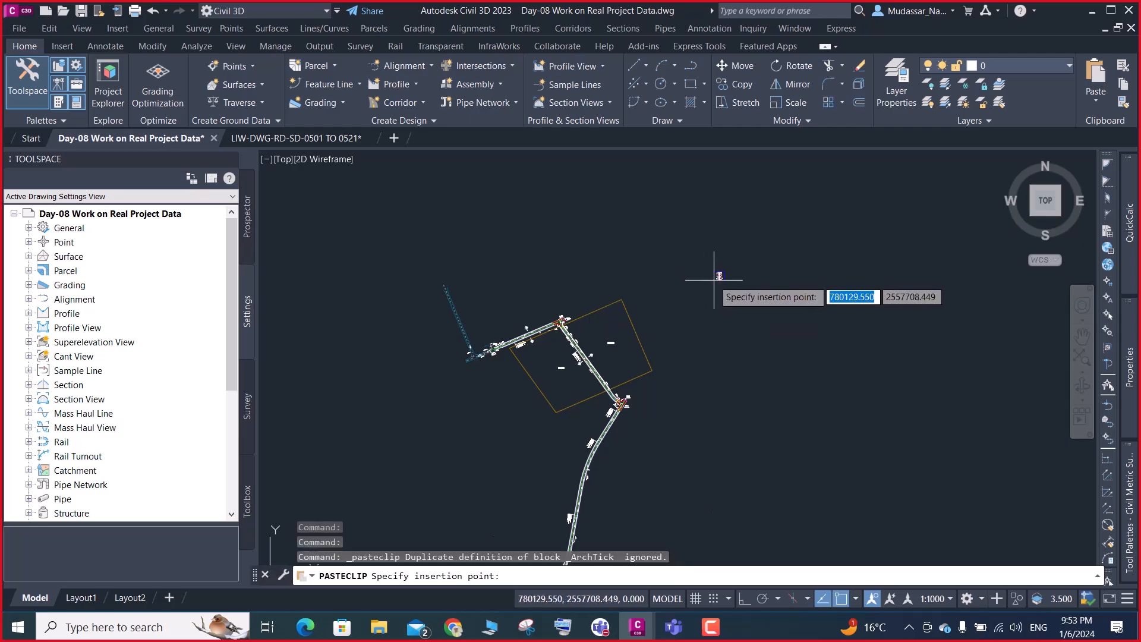
pyautogui.click(729, 242)
pyautogui.scroll(10, 731, 241)
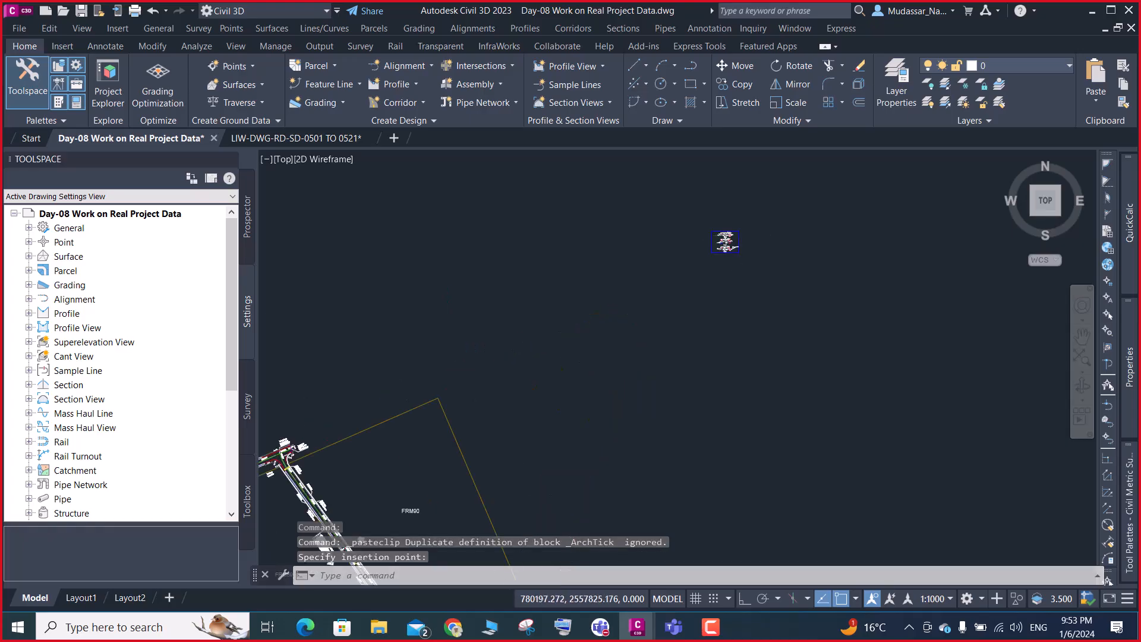
pyautogui.scroll(-4, 567, 246)
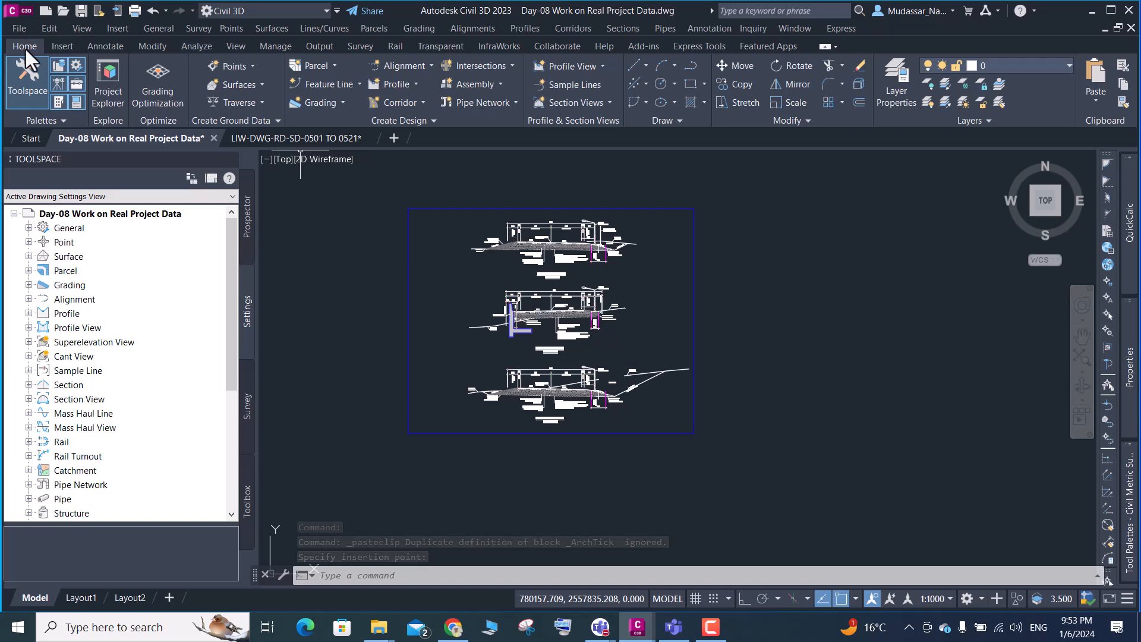
# Open the drawing 02-LIW-UG-DWG-RD-PR-0301 TO 0307 from the 03-Profile folder inside 02-Plan
pyautogui.click(30, 138)
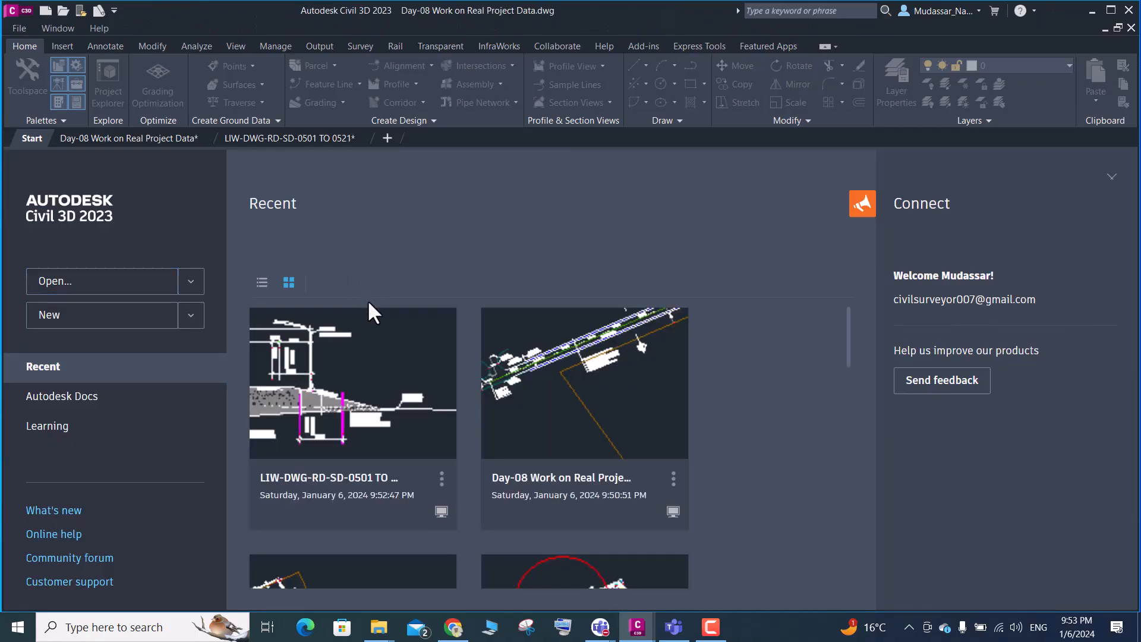
pyautogui.click(140, 283)
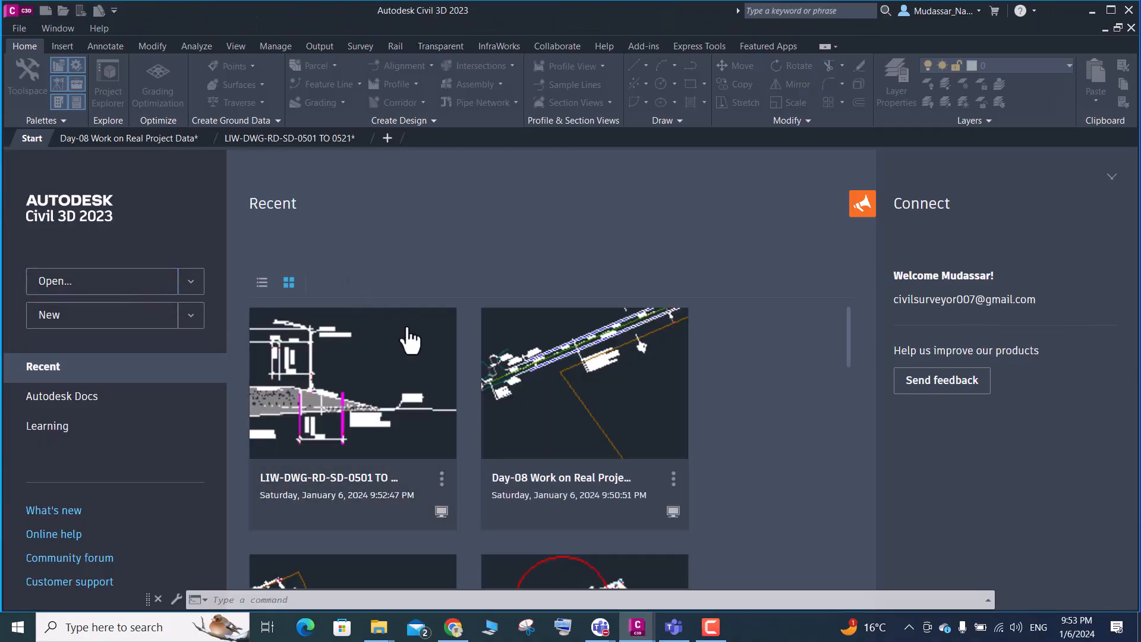
pyautogui.click(647, 153)
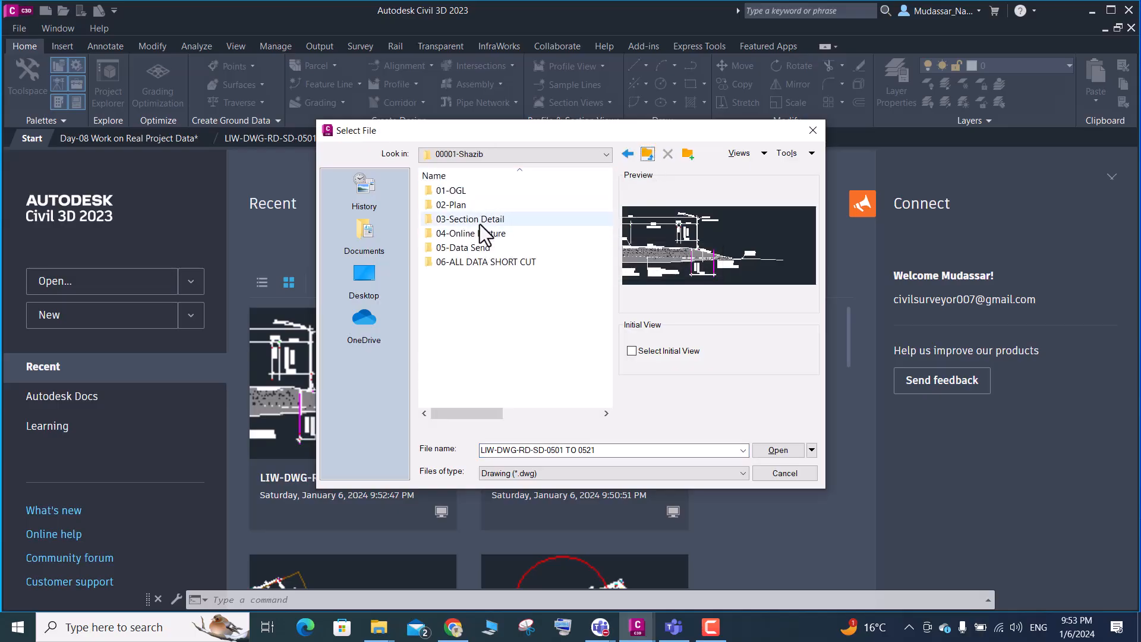
pyautogui.doubleClick(461, 205)
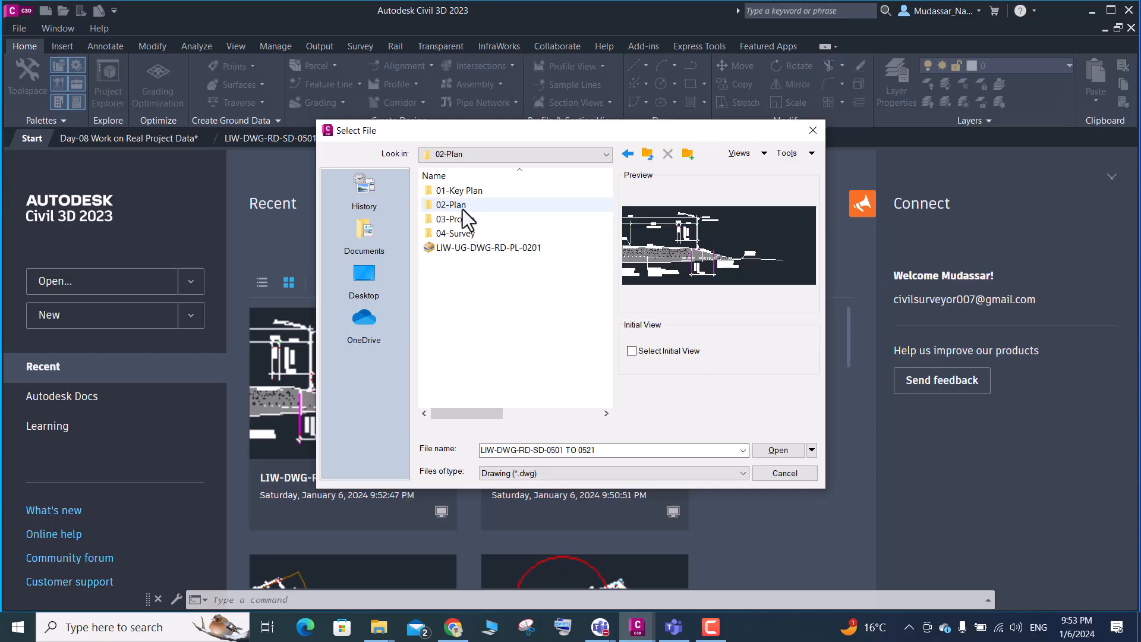
pyautogui.doubleClick(464, 219)
pyautogui.click(464, 191)
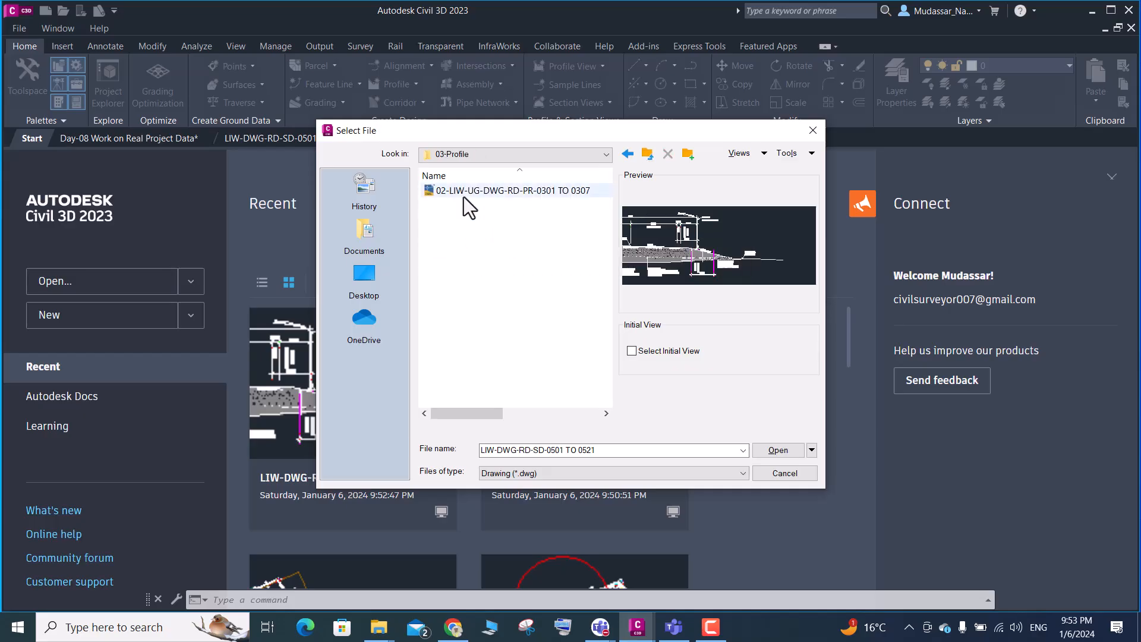
pyautogui.click(764, 451)
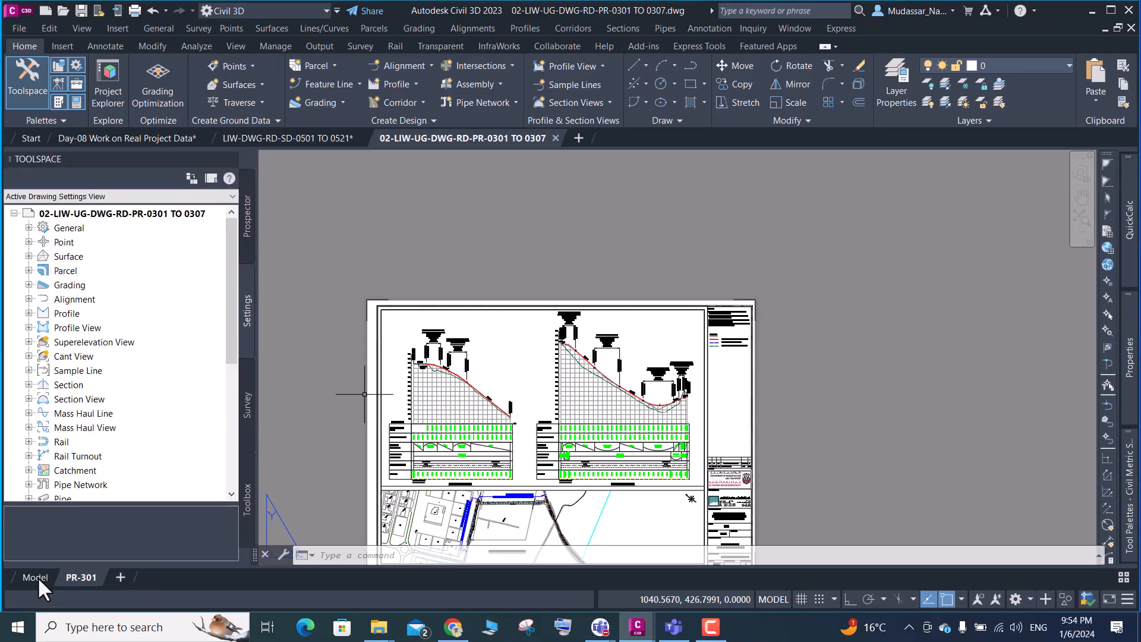
# Switch to model space and examine the road profiles below the key plan, including Road Profile MC7-01
pyautogui.click(45, 579)
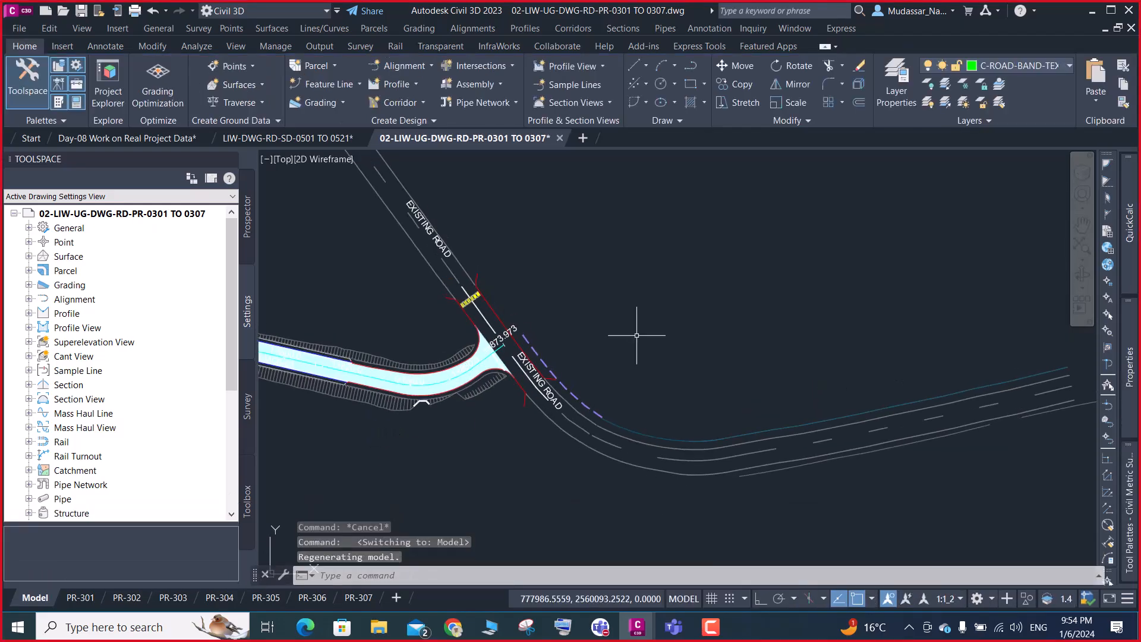
pyautogui.scroll(-6, 576, 315)
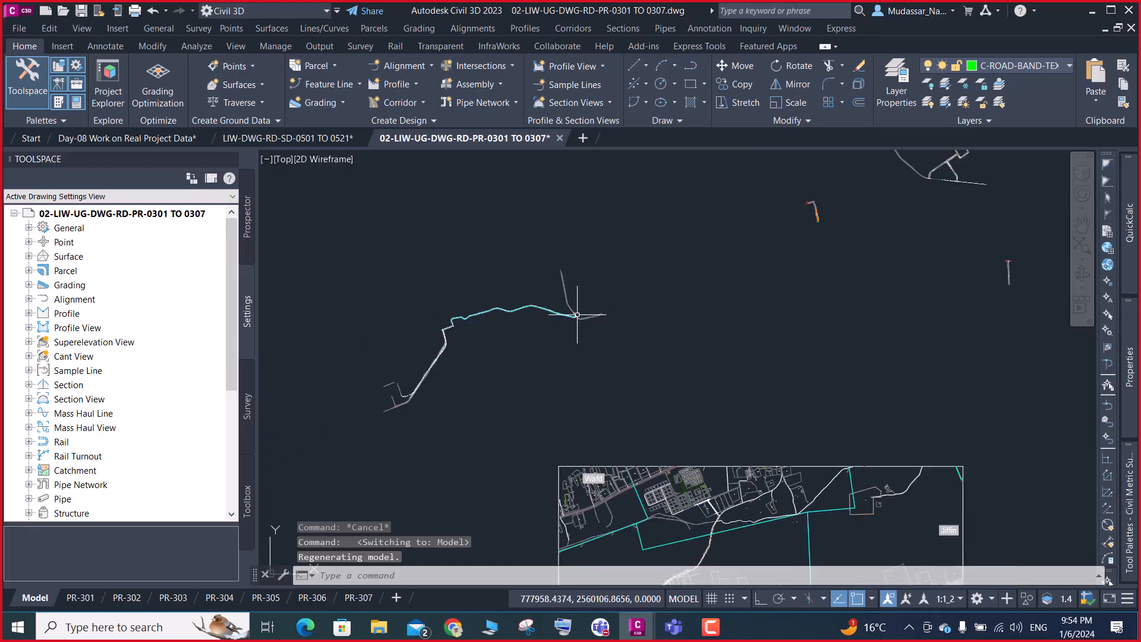
pyautogui.scroll(-5, 576, 315)
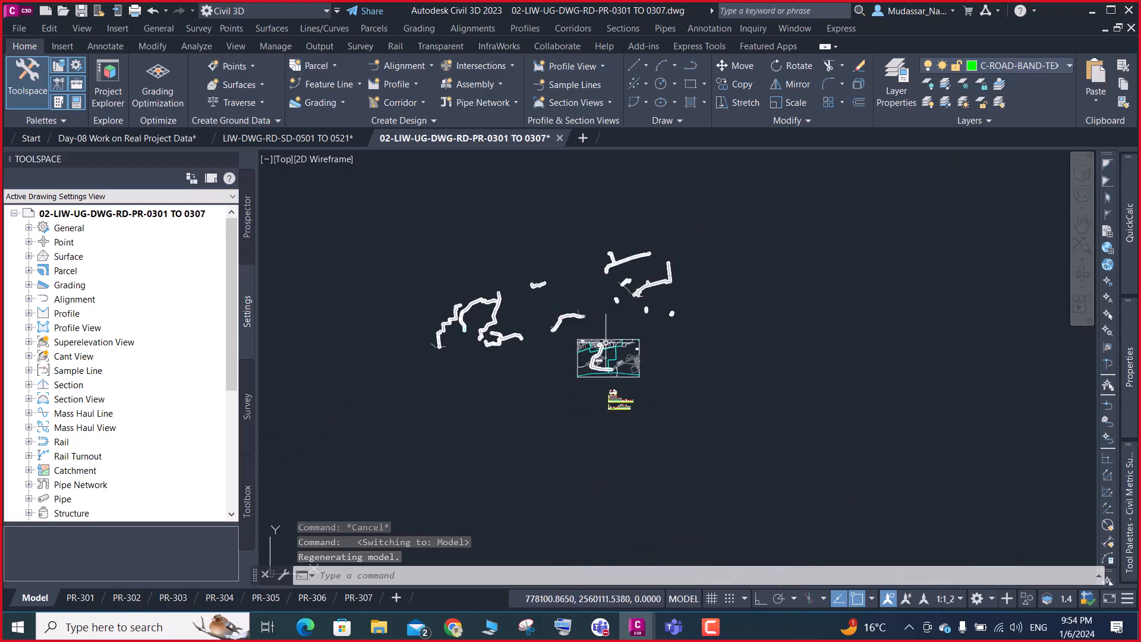
pyautogui.scroll(6, 619, 400)
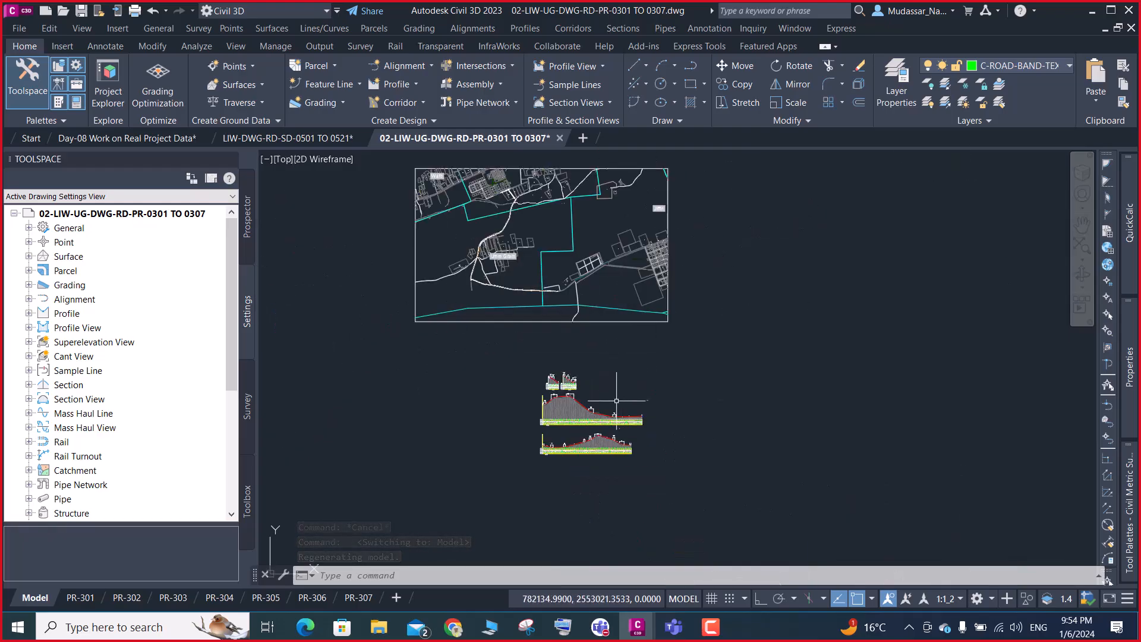
pyautogui.scroll(8, 619, 400)
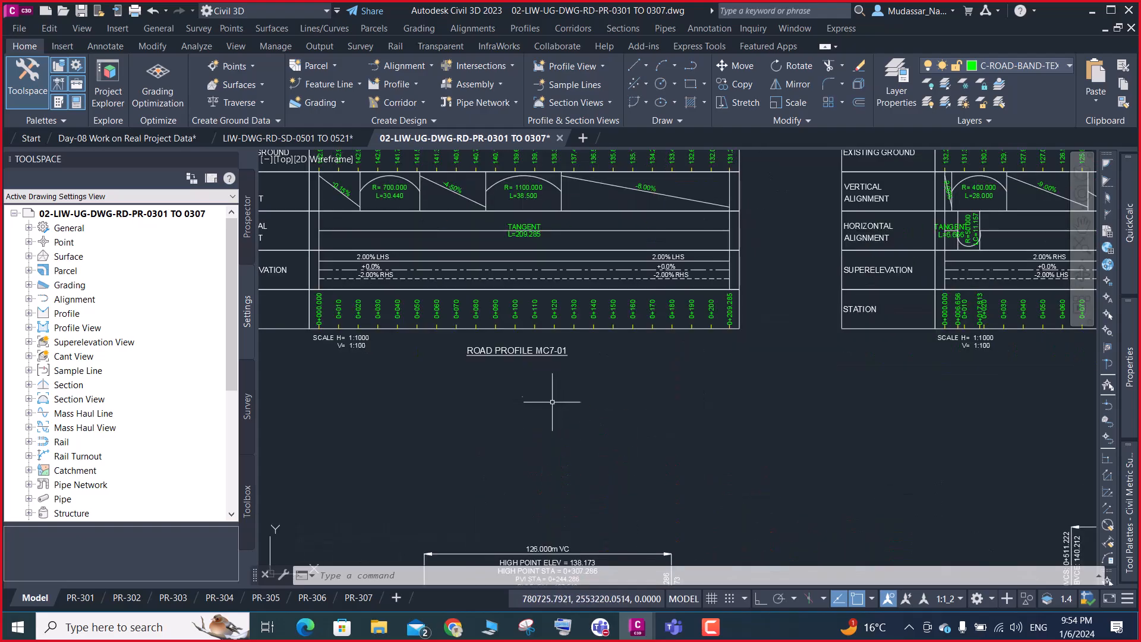
pyautogui.scroll(-8, 546, 356)
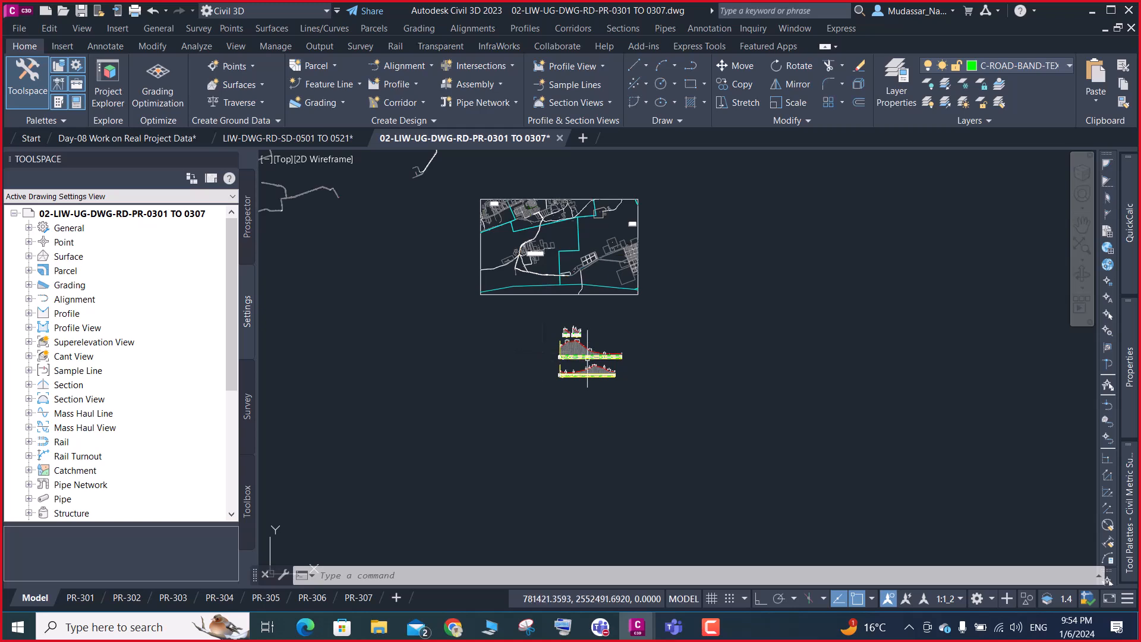
pyautogui.scroll(9, 577, 341)
pyautogui.scroll(-2, 581, 284)
pyautogui.scroll(-4, 767, 490)
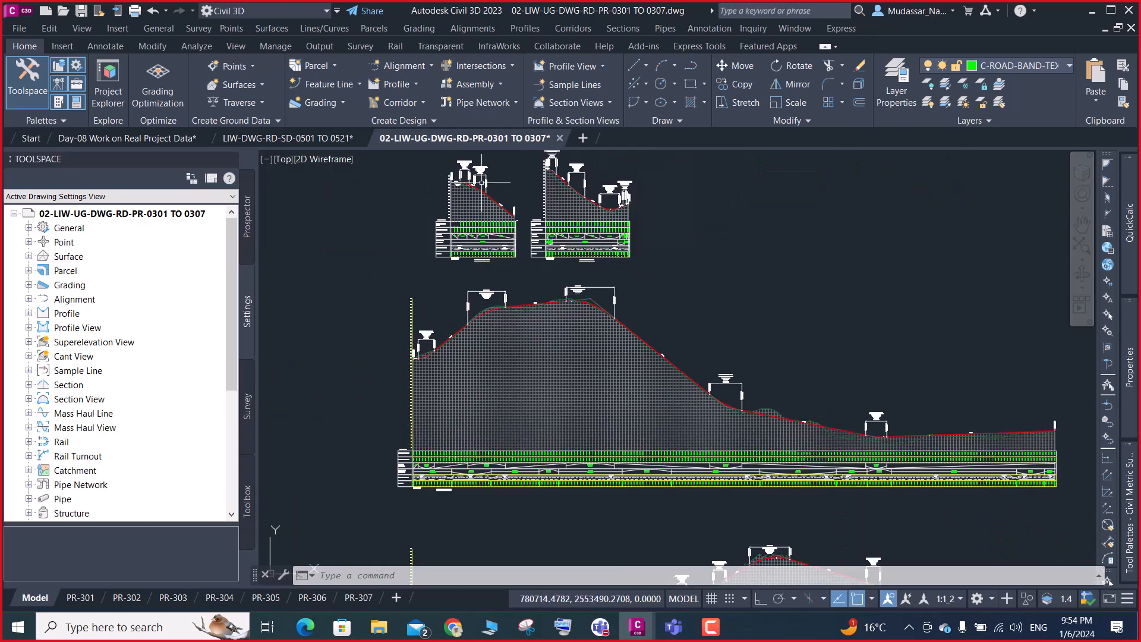
pyautogui.scroll(-2, 519, 225)
pyautogui.scroll(-2, 568, 225)
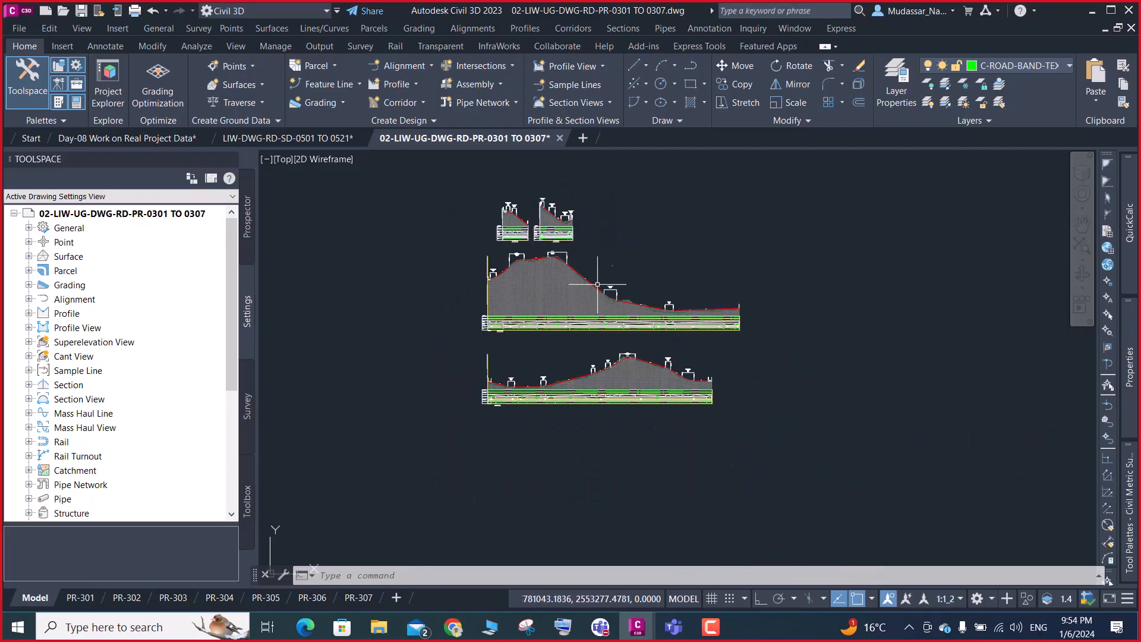
# Copy all four road profiles, including their grids, labels and data bands
pyautogui.click(814, 167)
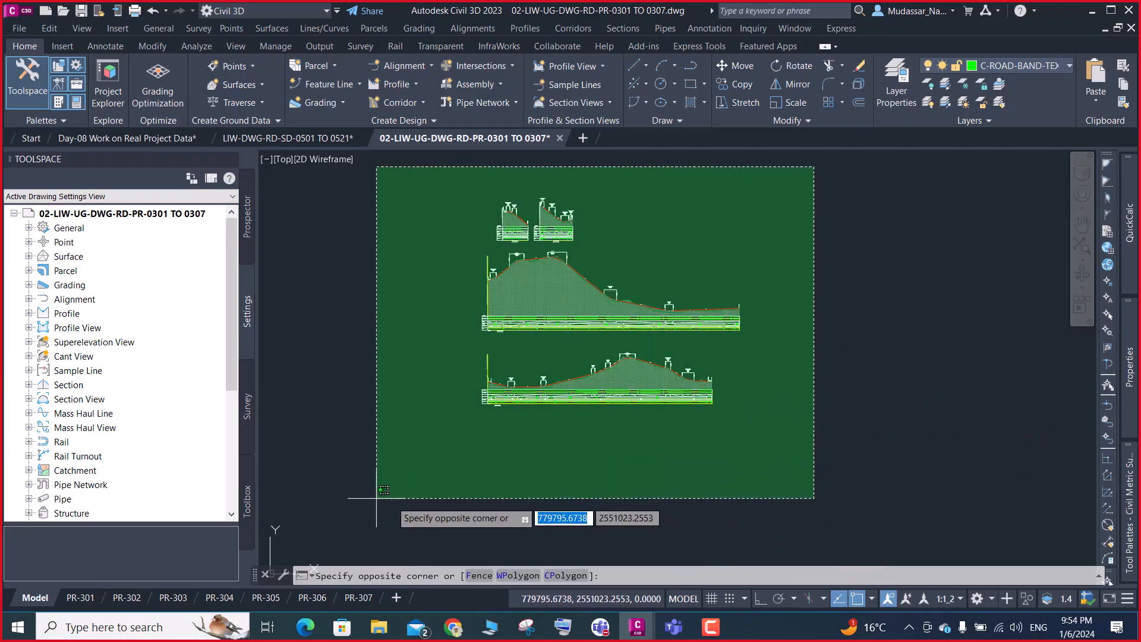
pyautogui.click(371, 493)
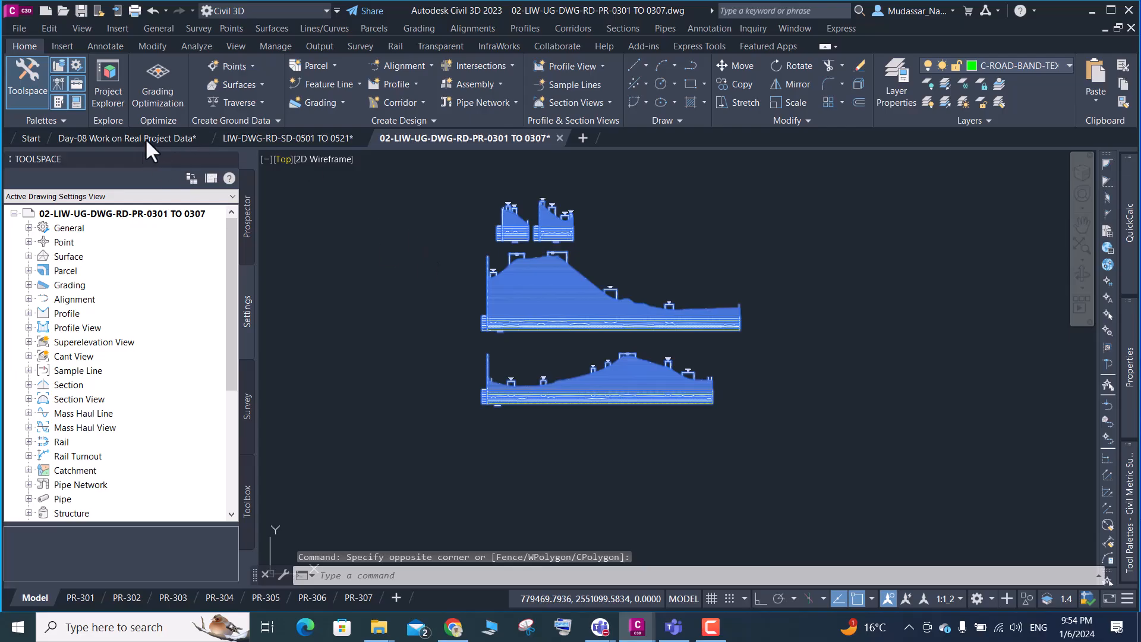
pyautogui.click(457, 396)
pyautogui.hotkey('ctrl', 'c')
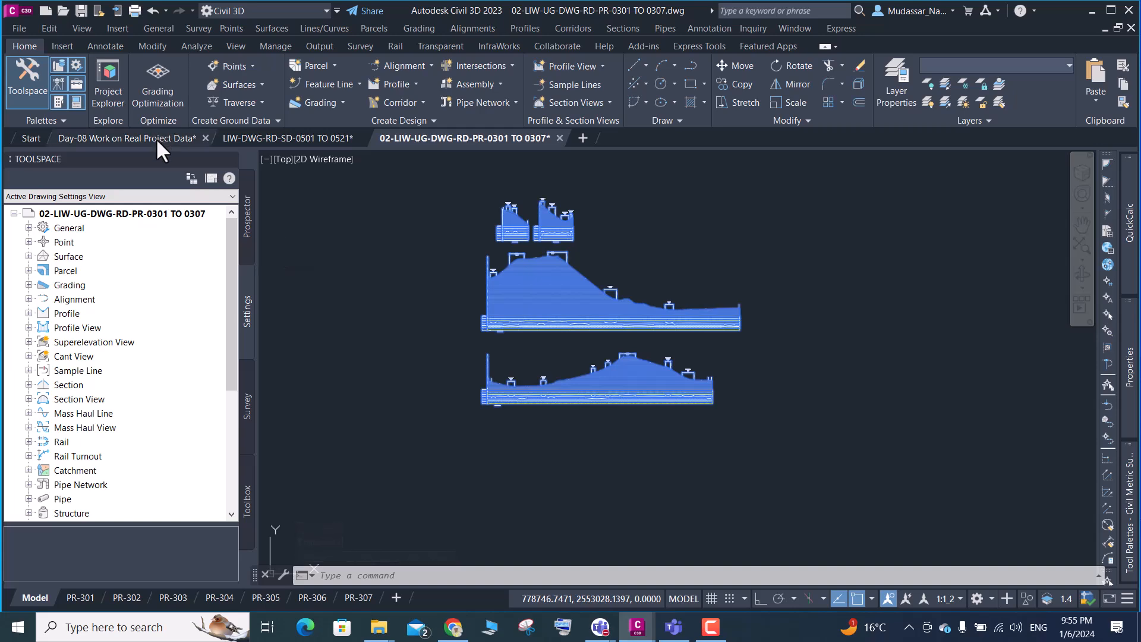
# Return to the Day-08 project drawing and paste the copied road profiles in the empty area east of the road plan
pyautogui.hotkey('ctrl', 'Tab')
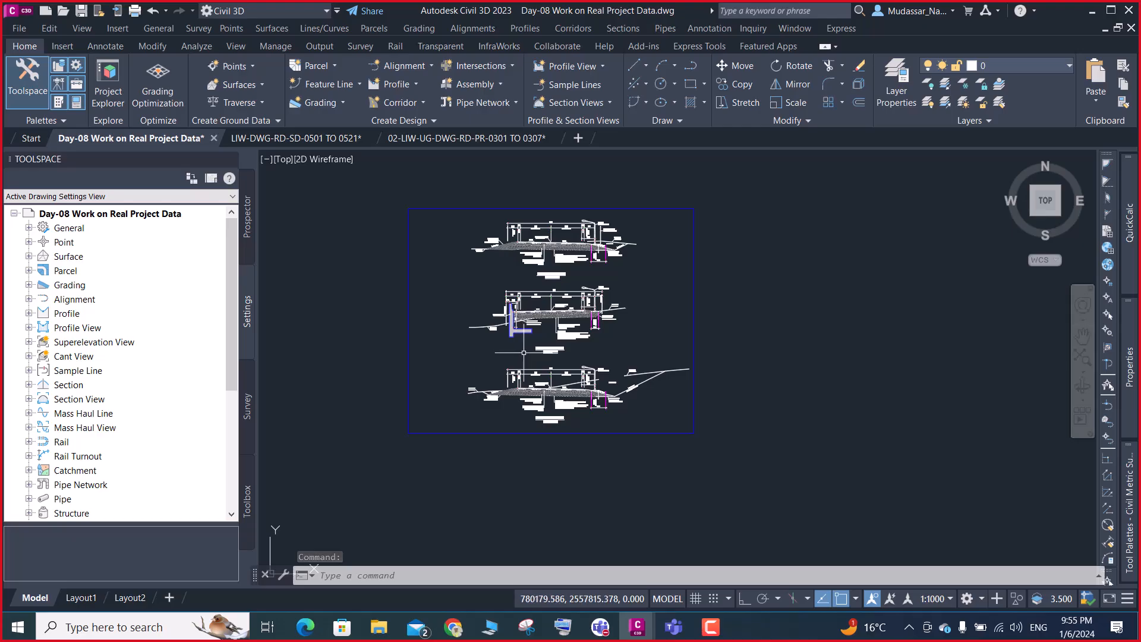
pyautogui.scroll(-9, 462, 358)
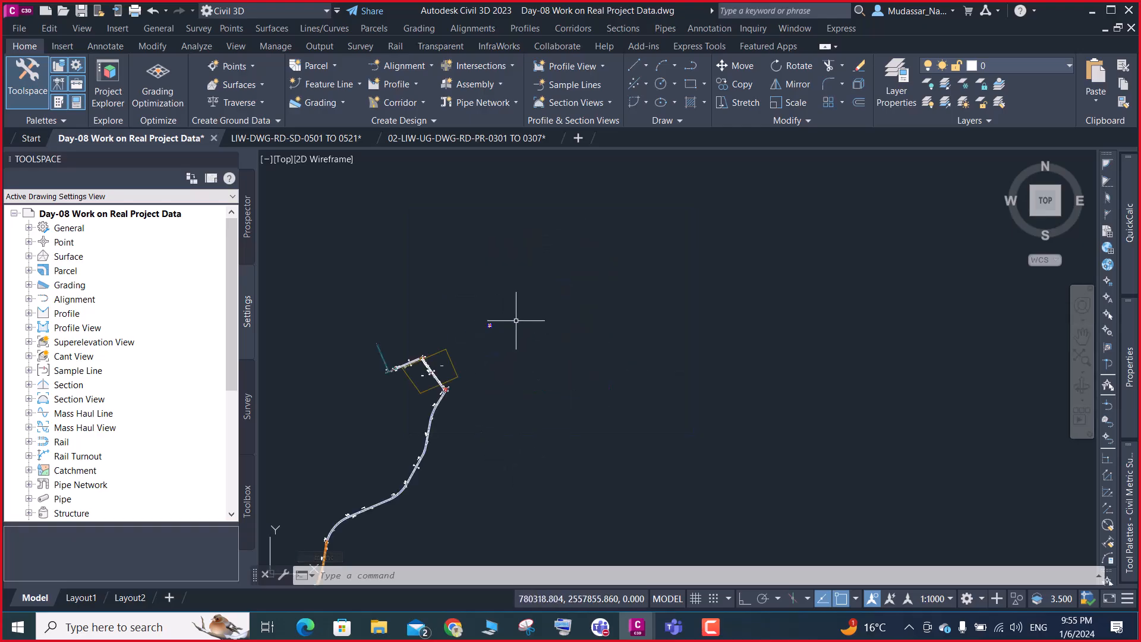
pyautogui.hotkey('ctrl', 'v')
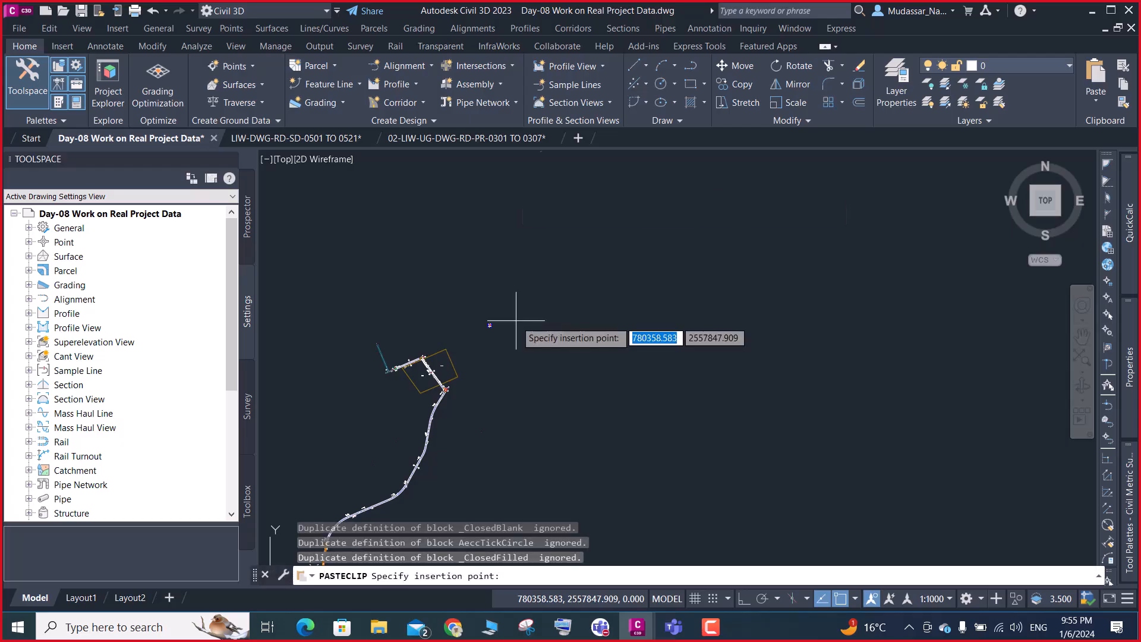
pyautogui.scroll(-4, 583, 433)
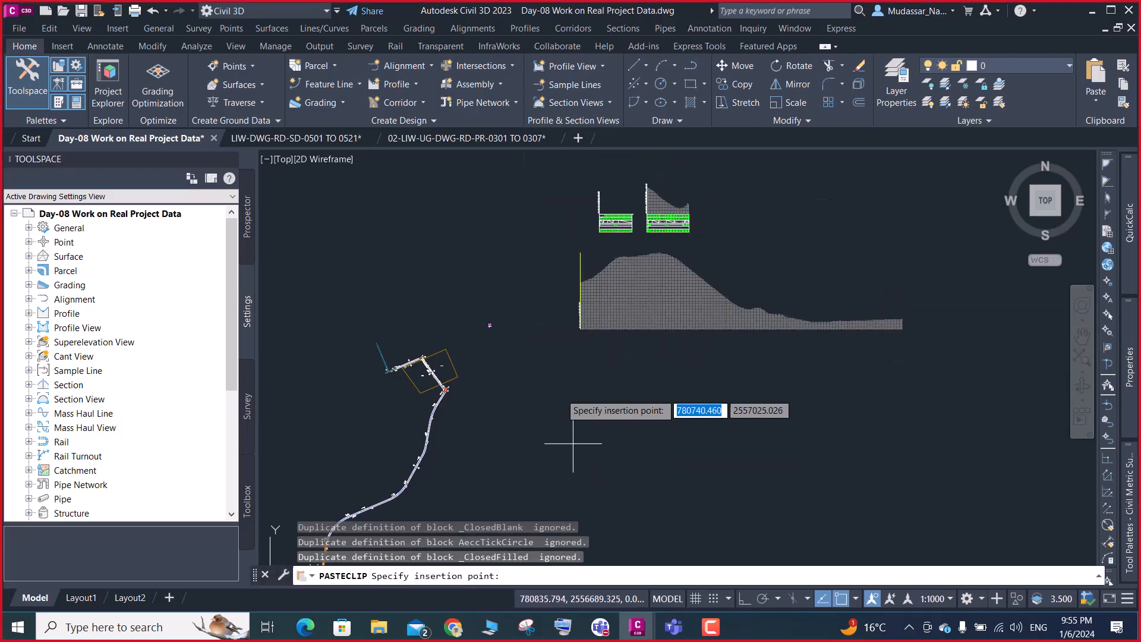
pyautogui.click(664, 432)
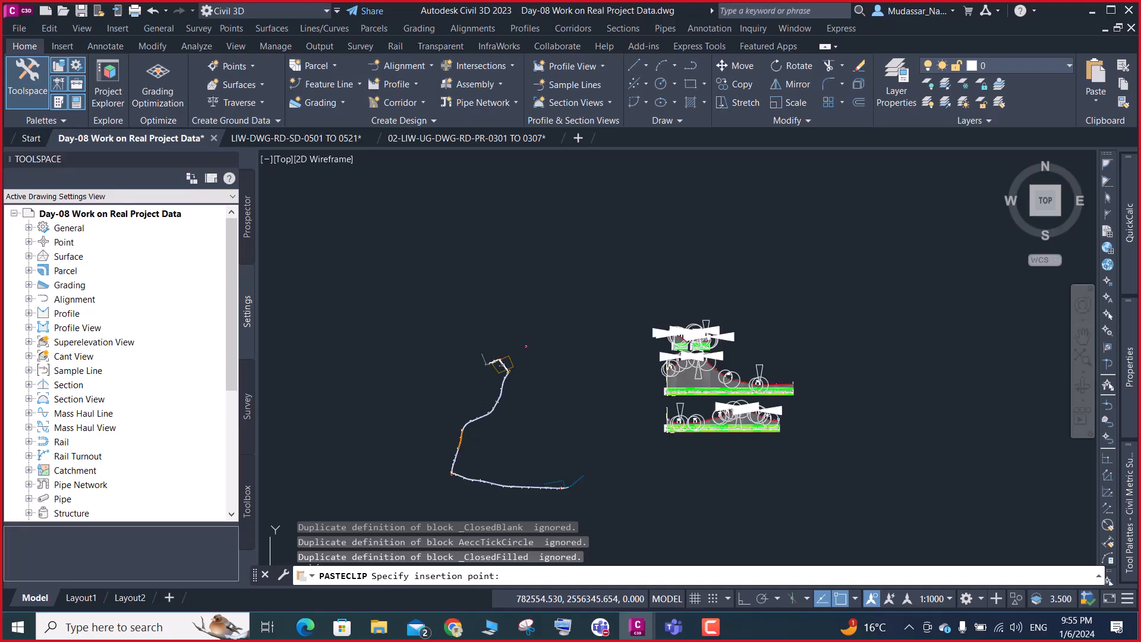
pyautogui.scroll(5, 674, 337)
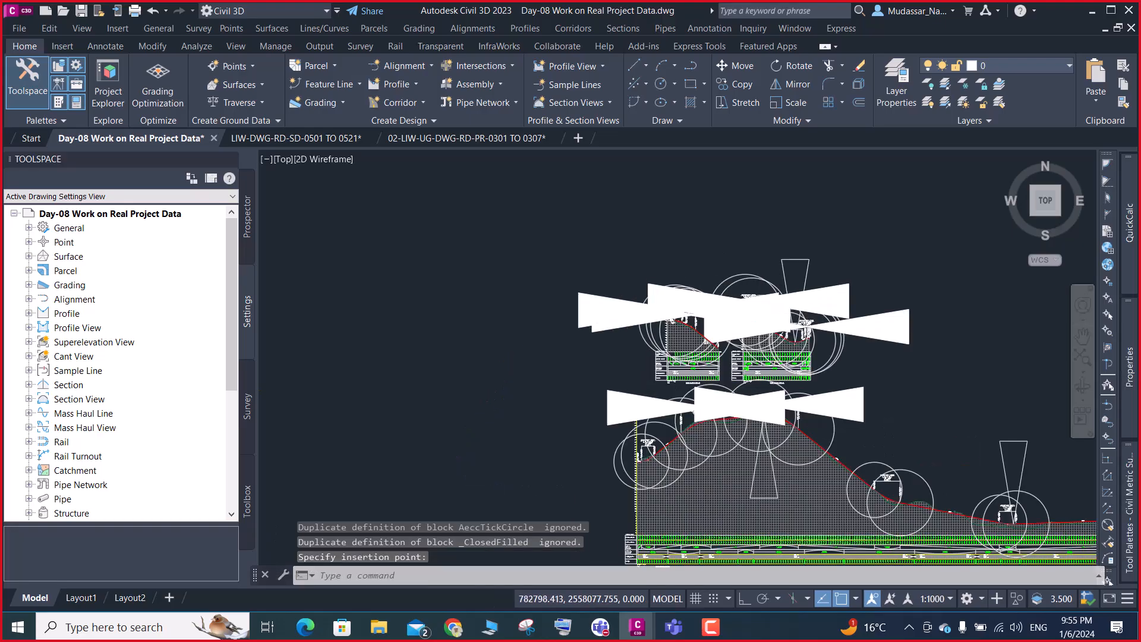
pyautogui.scroll(4, 684, 303)
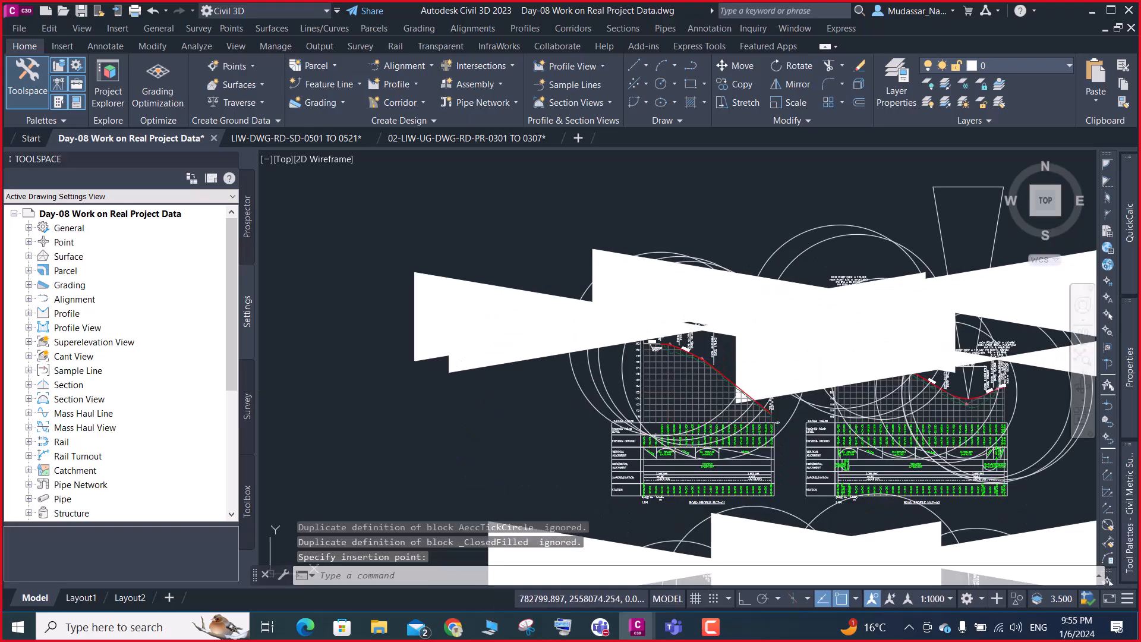
# Select all arrowhead blocks similar to the oversized westernmost one and inspect their shared properties, including layer and scale
pyautogui.click(435, 276)
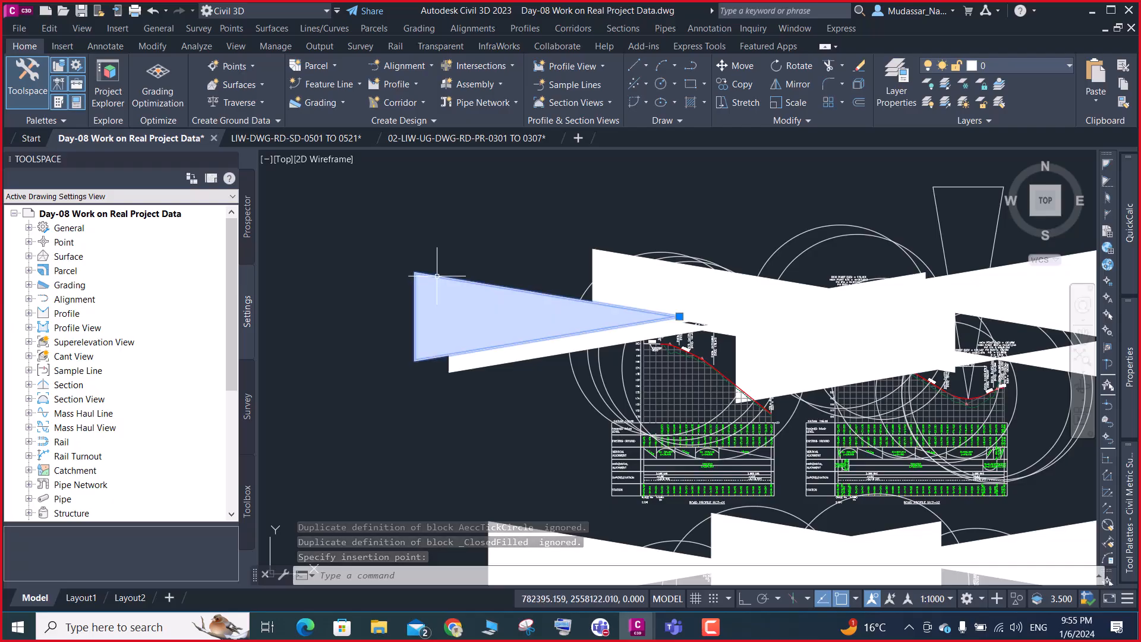
pyautogui.rightClick(413, 240)
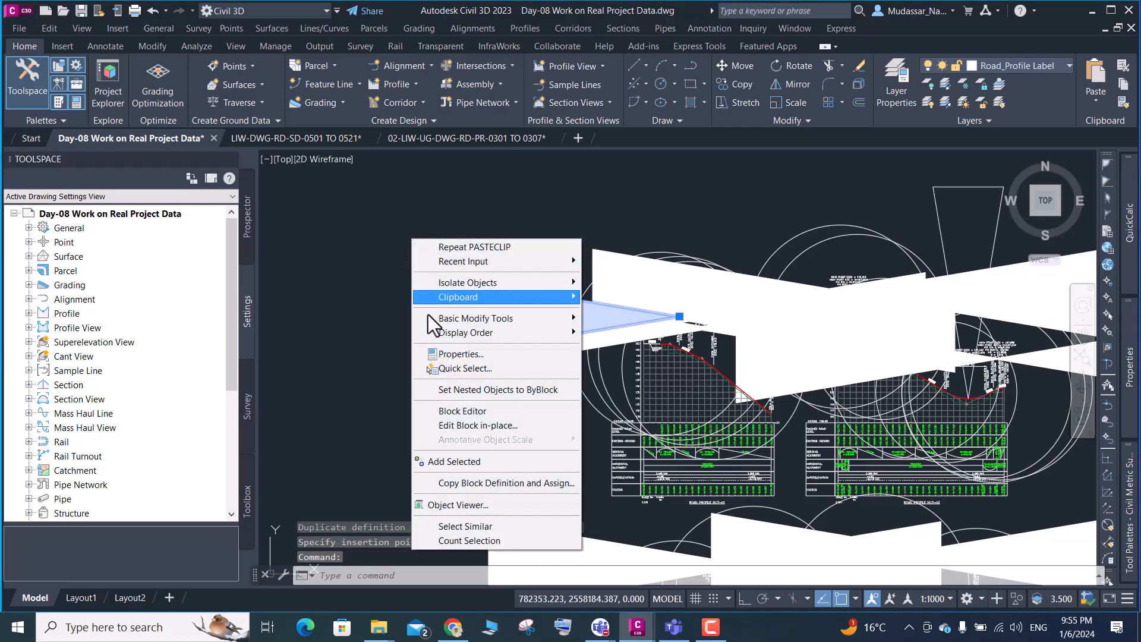
pyautogui.click(463, 529)
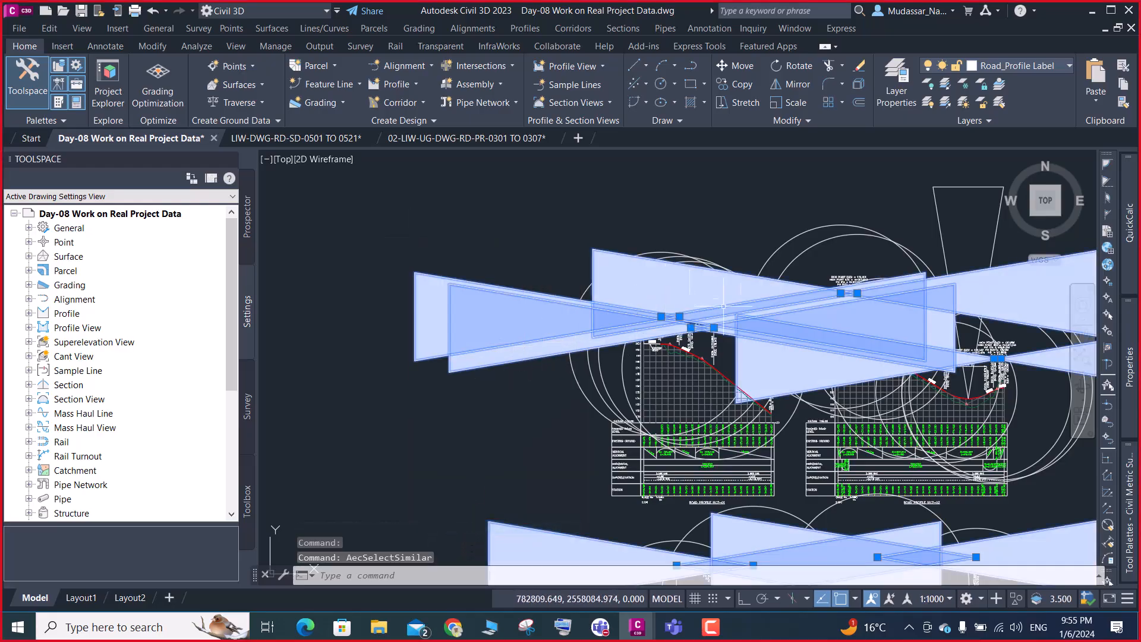
pyautogui.moveTo(1130, 360)
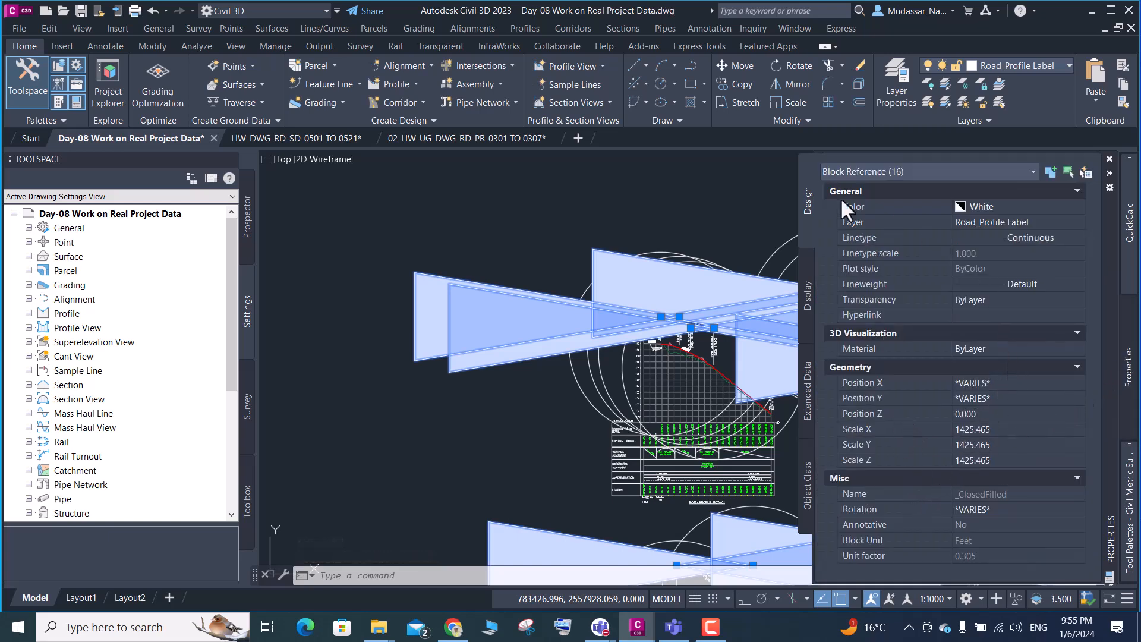
pyautogui.click(704, 181)
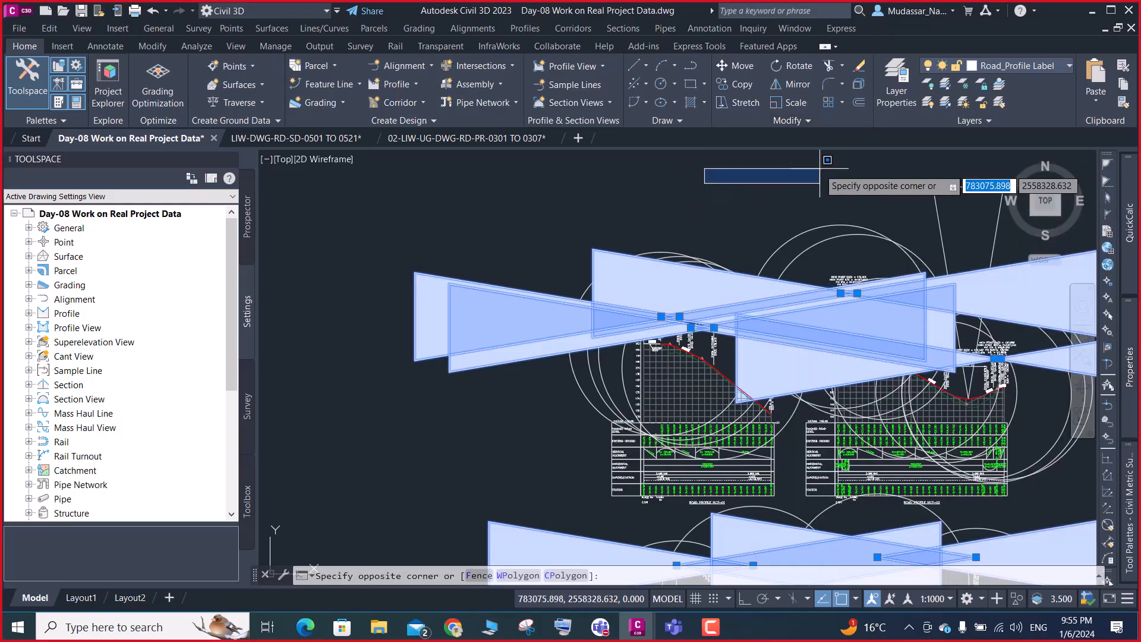
pyautogui.click(849, 154)
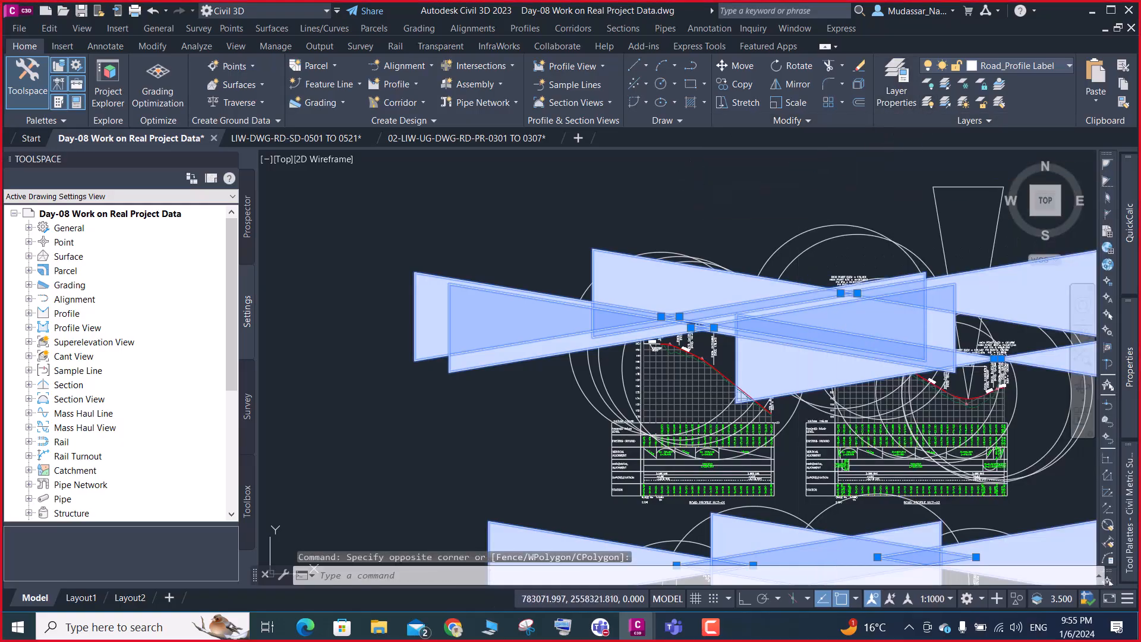
# Turn off the Road_Profile Label layer by picking one of the oversized arrowheads above the pasted profiles
pyautogui.click(925, 104)
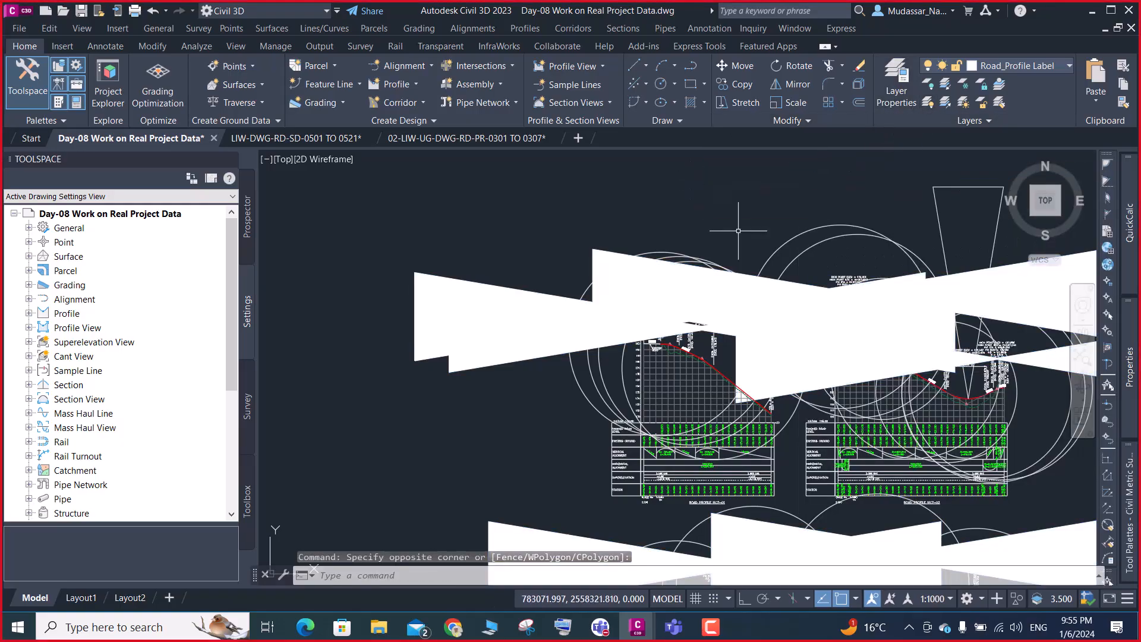
pyautogui.click(928, 83)
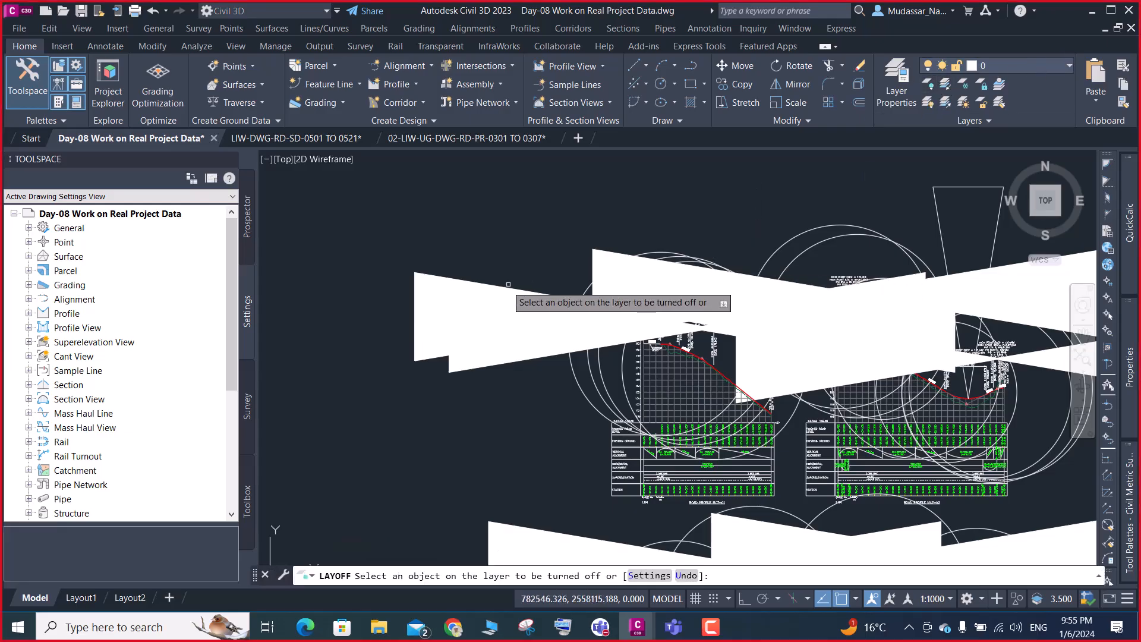
pyautogui.click(488, 291)
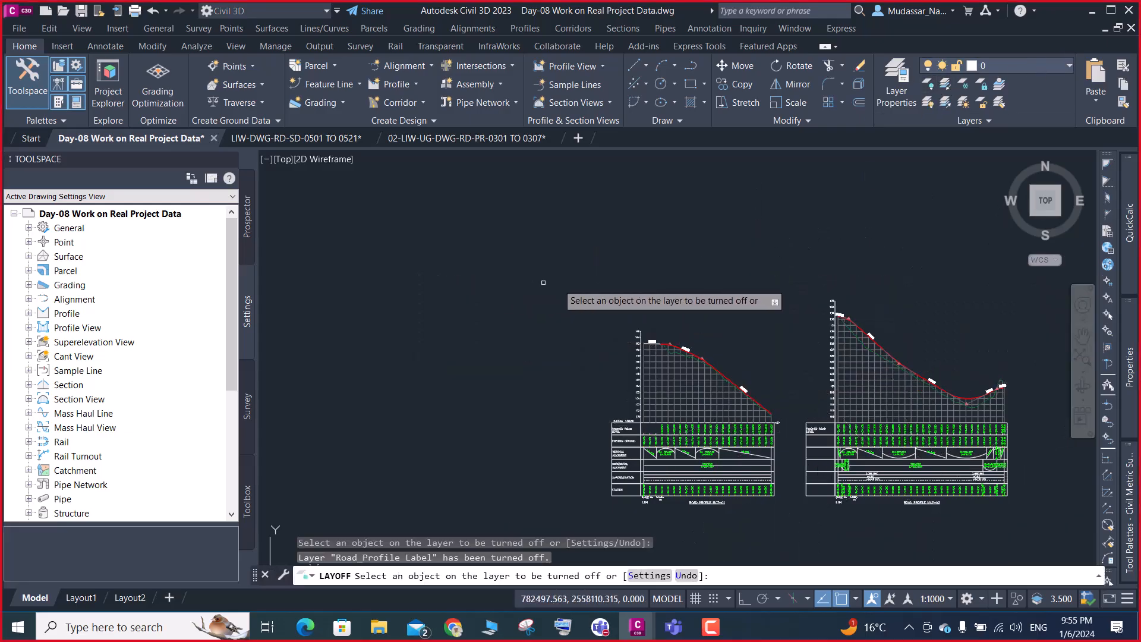
# Examine the grade lines, slope labels and ground lines of the pasted road profiles, and end the layer-off command
pyautogui.scroll(8, 712, 375)
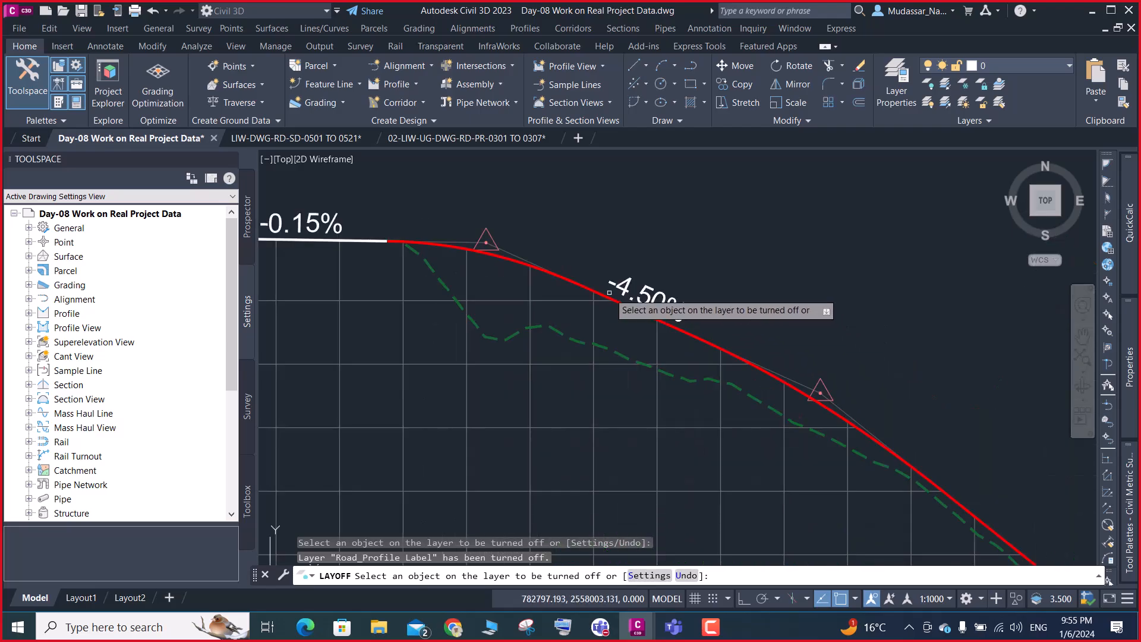
pyautogui.scroll(-6, 609, 292)
pyautogui.scroll(6, 611, 291)
pyautogui.scroll(-8, 600, 273)
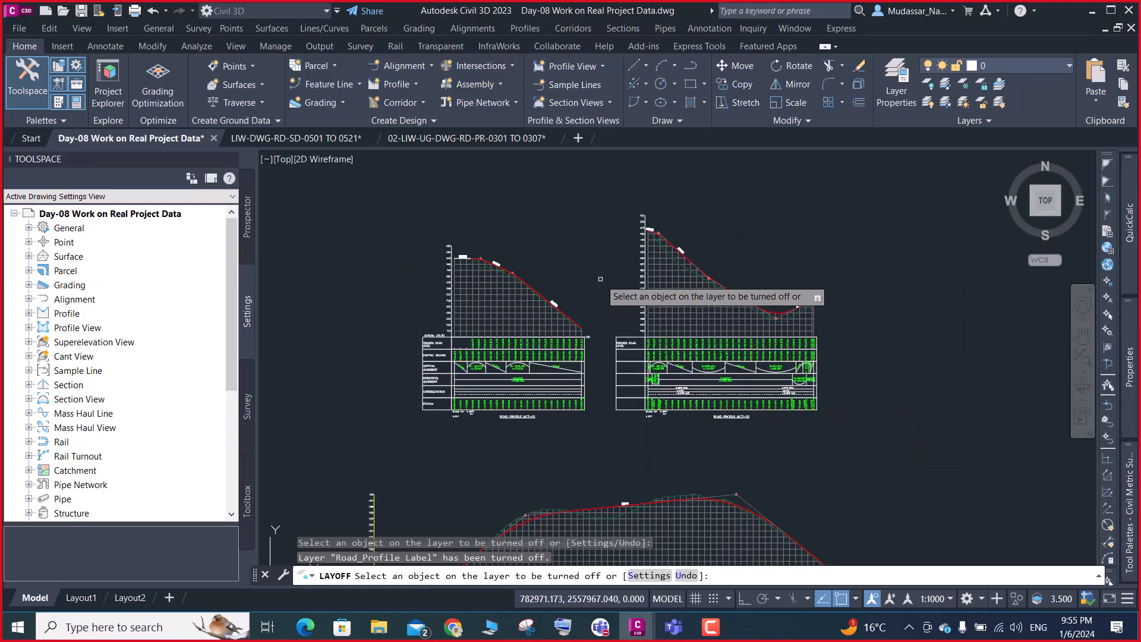
pyautogui.scroll(8, 618, 356)
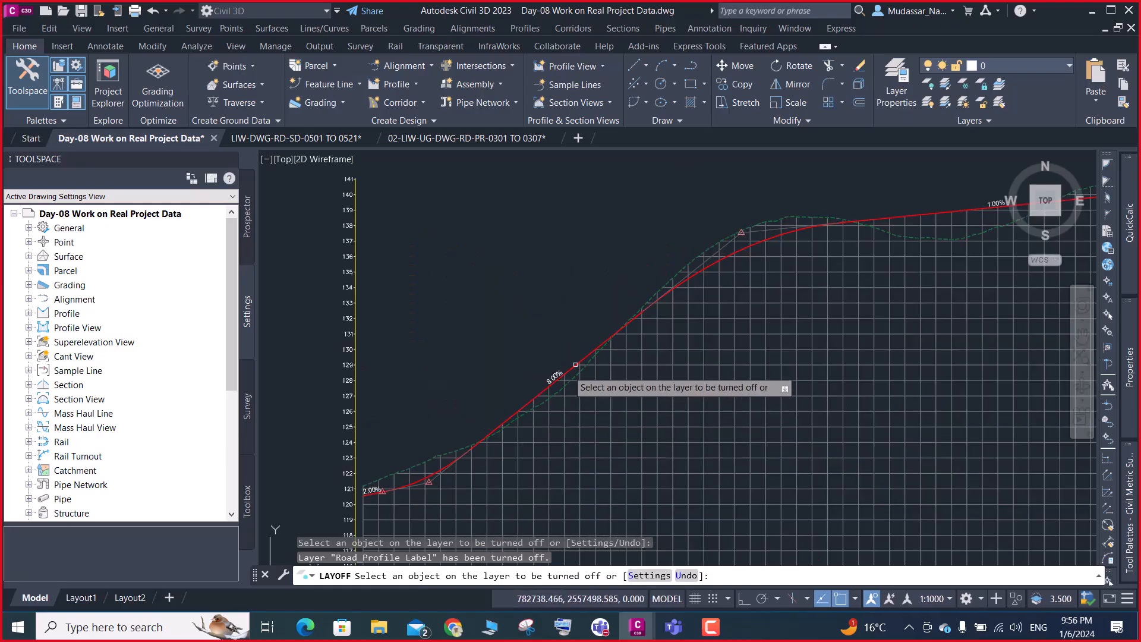
pyautogui.scroll(5, 567, 374)
pyautogui.scroll(-5, 483, 386)
pyautogui.scroll(-5, 597, 360)
pyautogui.scroll(10, 591, 358)
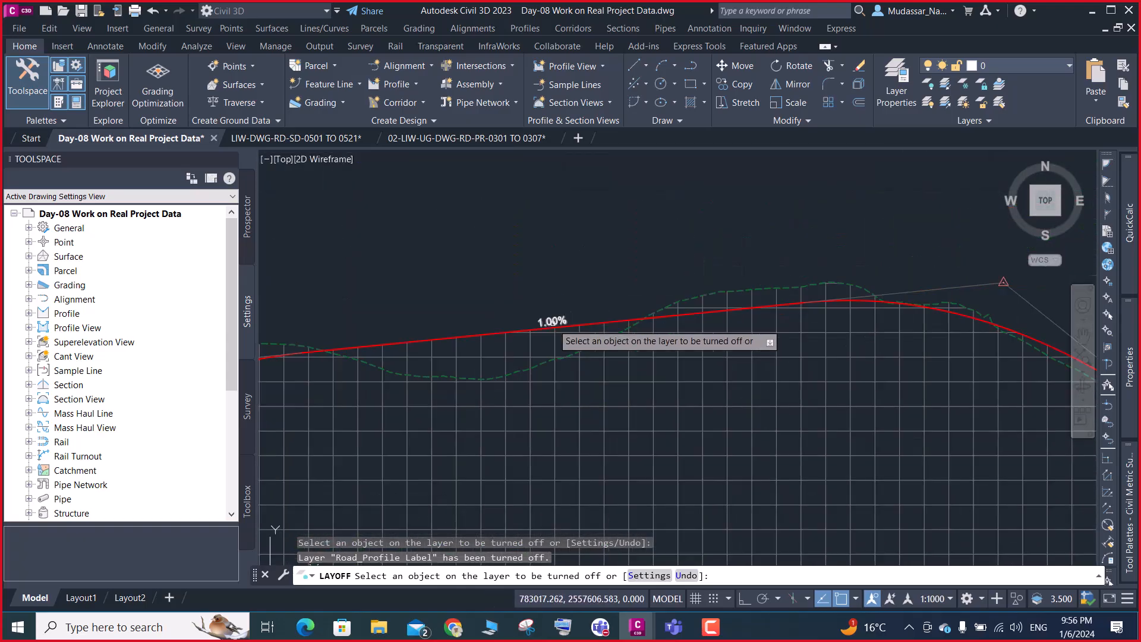
pyautogui.scroll(-6, 553, 330)
pyautogui.scroll(8, 749, 391)
pyautogui.scroll(3, 770, 389)
pyautogui.scroll(-6, 698, 354)
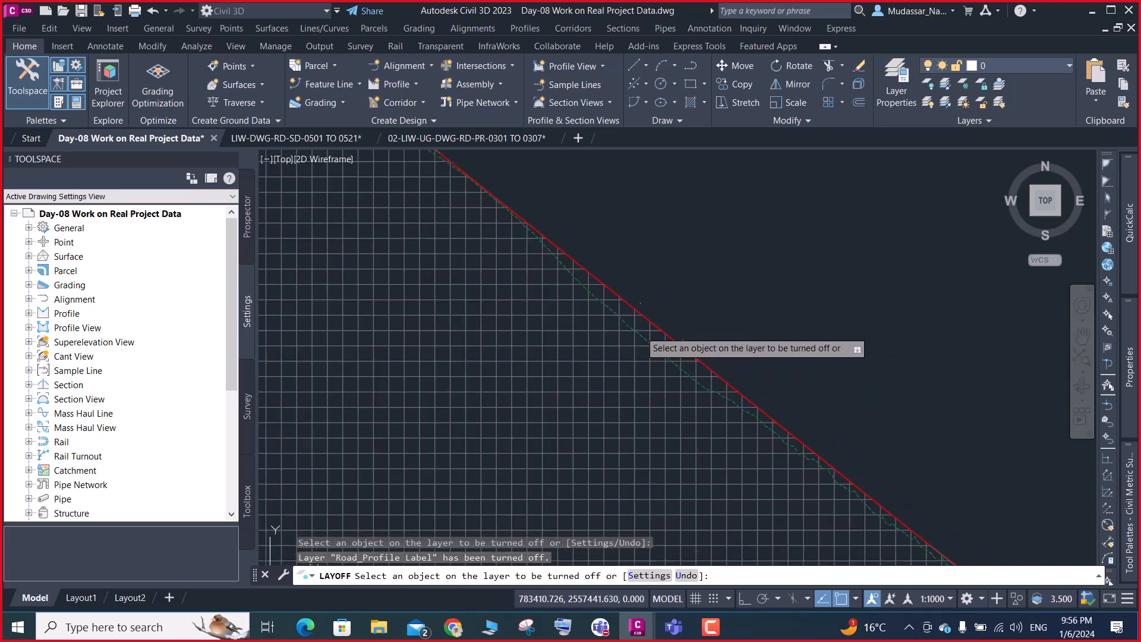
pyautogui.scroll(-6, 665, 332)
pyautogui.press('Escape')
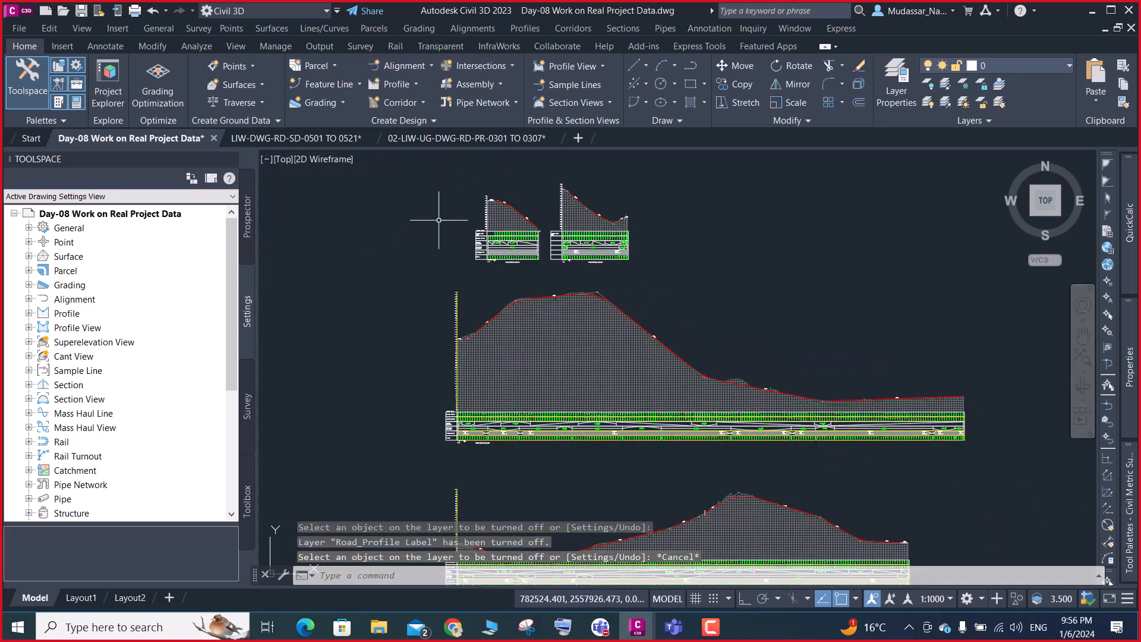
# Switch to the drawing 02-LIW-UG-DWG-RD-PR-0301 TO 0307 and view the original road profiles with their labels
pyautogui.click(413, 135)
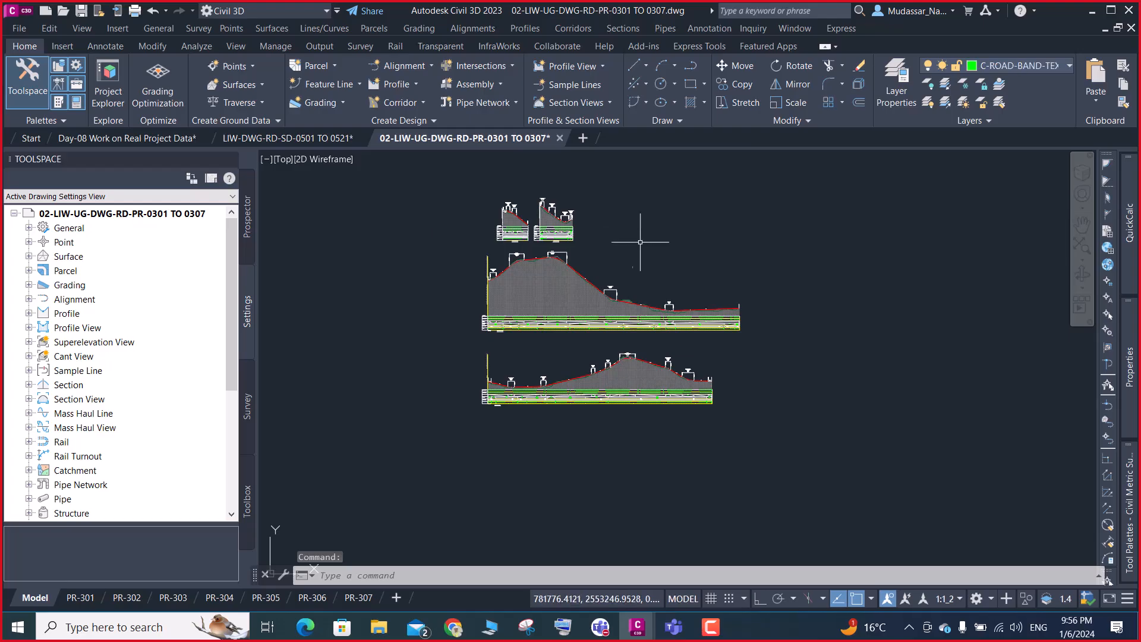
pyautogui.scroll(8, 536, 210)
pyautogui.scroll(-7, 463, 214)
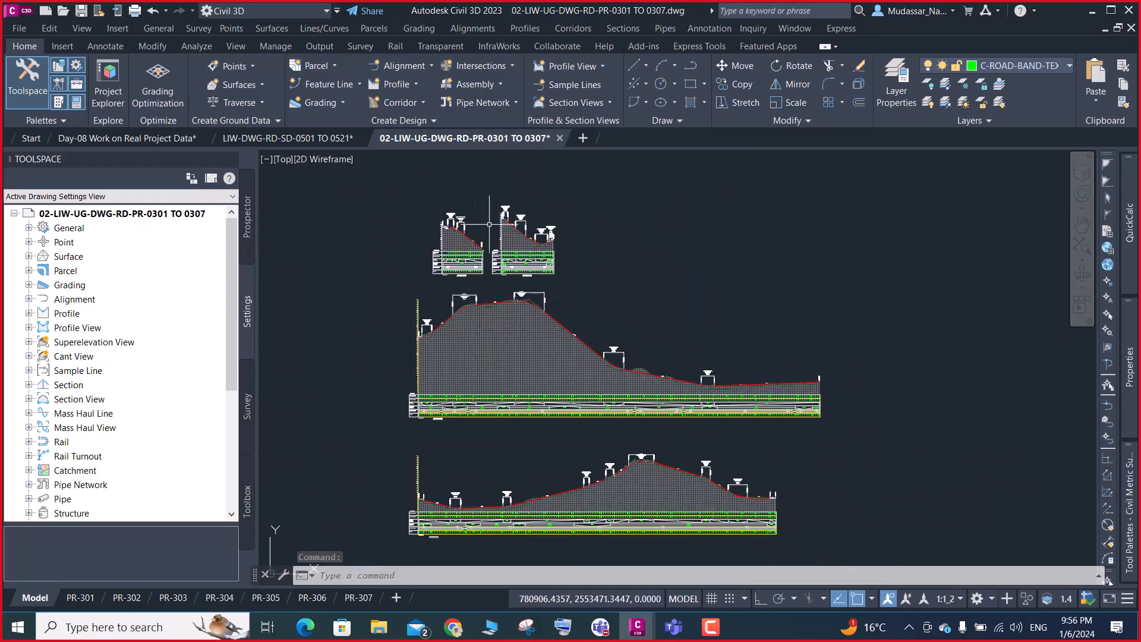
# Switch to the drawing LIW-DWG-RD-SD-0501 TO 0521 and close it
pyautogui.click(326, 138)
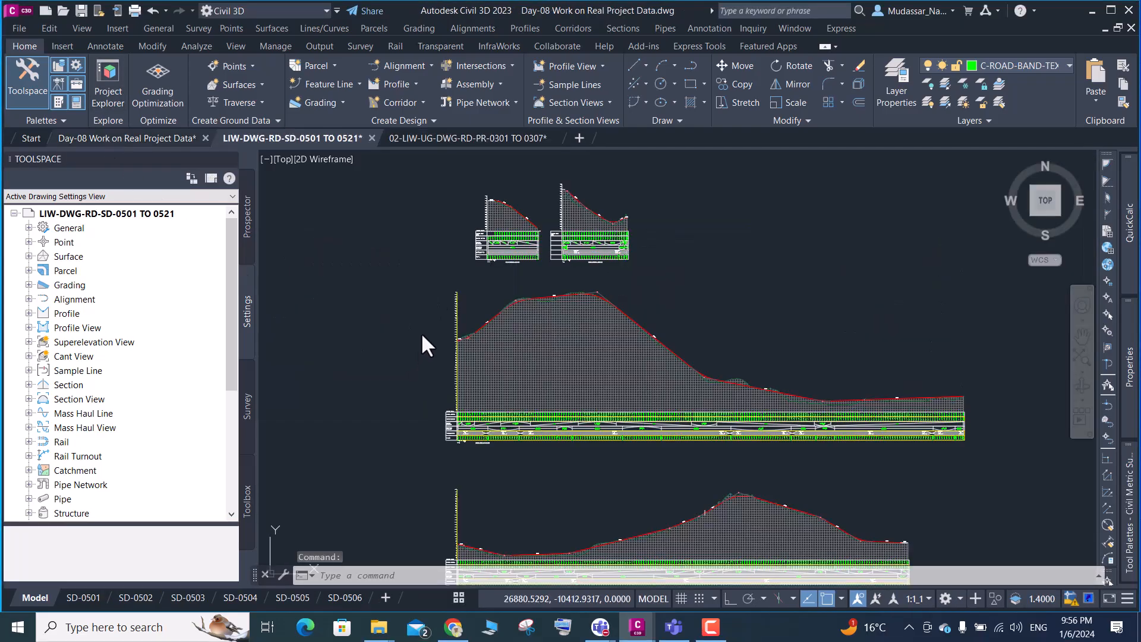
pyautogui.click(367, 134)
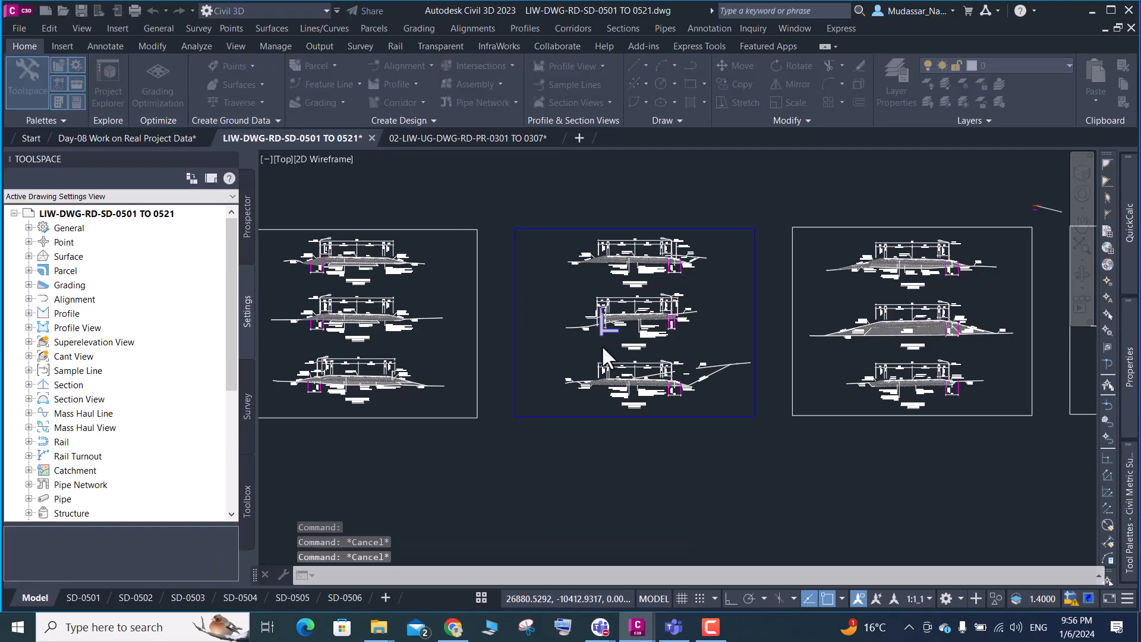
pyautogui.click(581, 349)
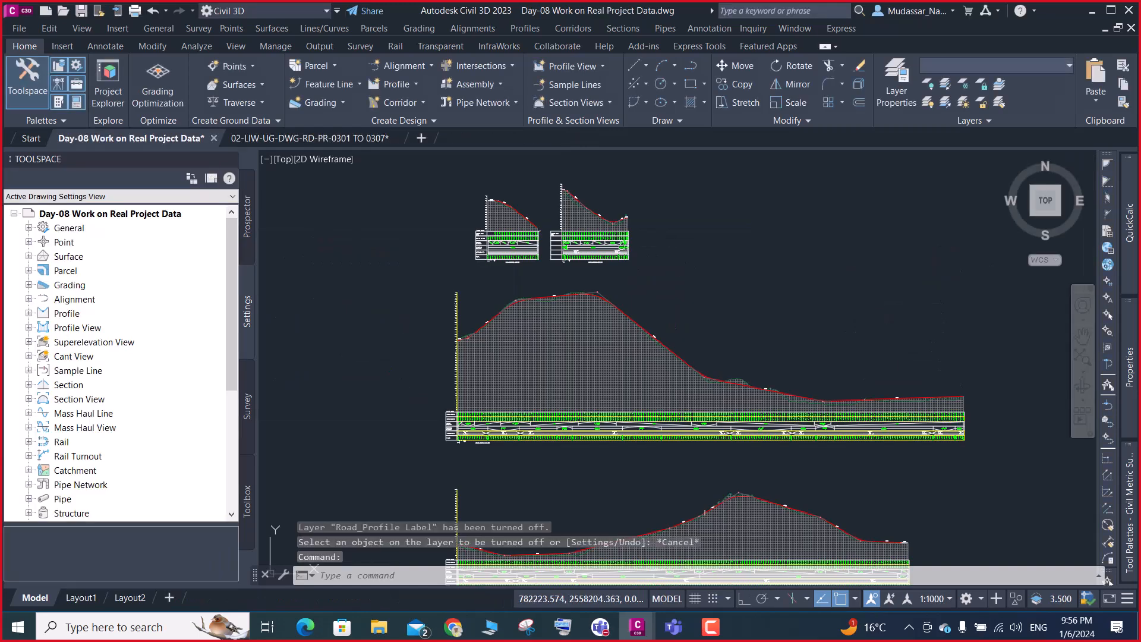
pyautogui.click(396, 138)
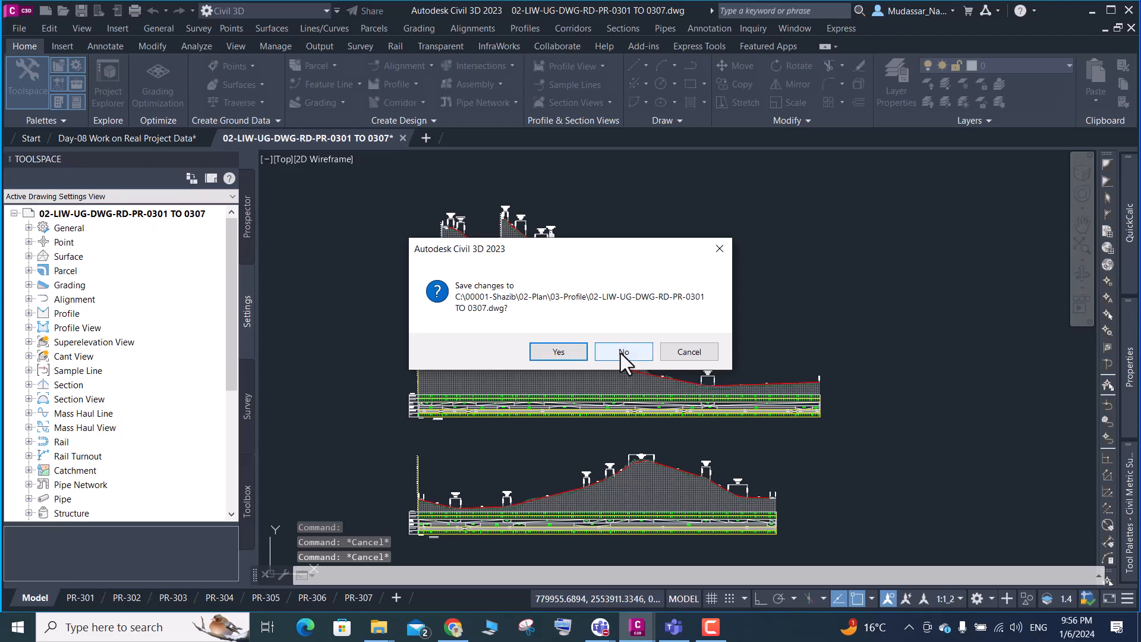
pyautogui.click(676, 355)
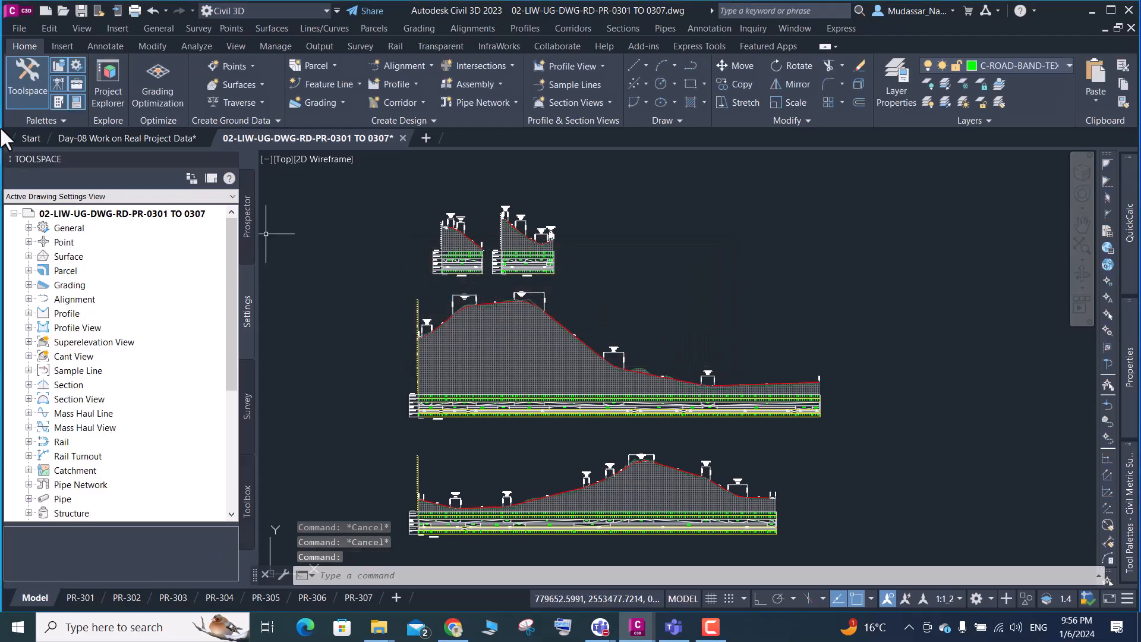
pyautogui.click(90, 138)
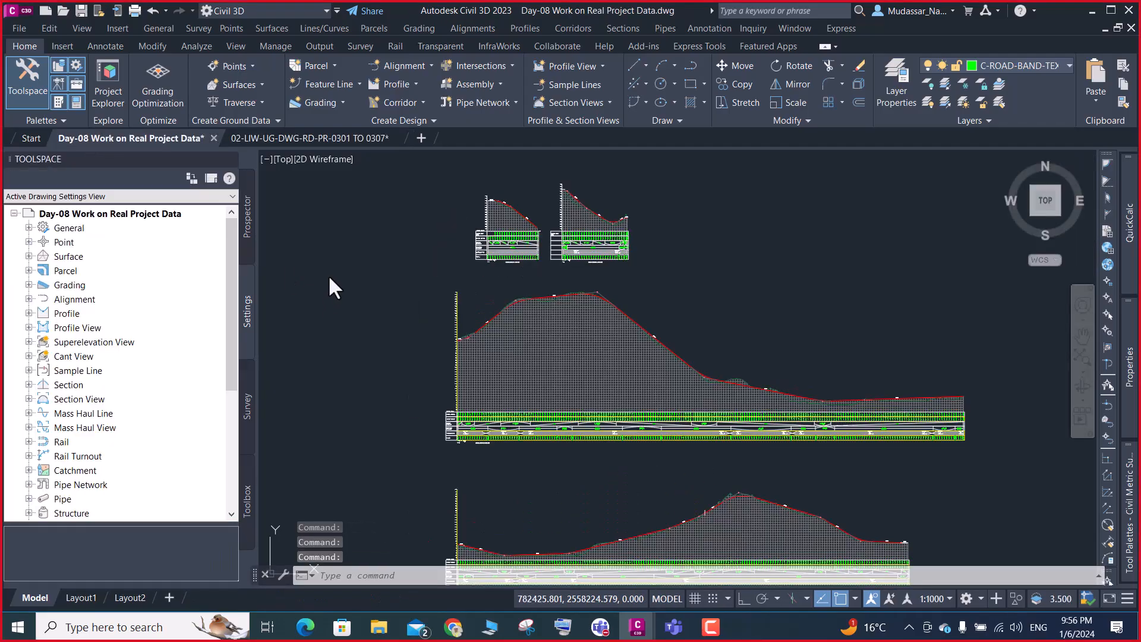
# Save the Day-08 project drawing with the road plan and the pasted profiles
pyautogui.scroll(-5, 602, 335)
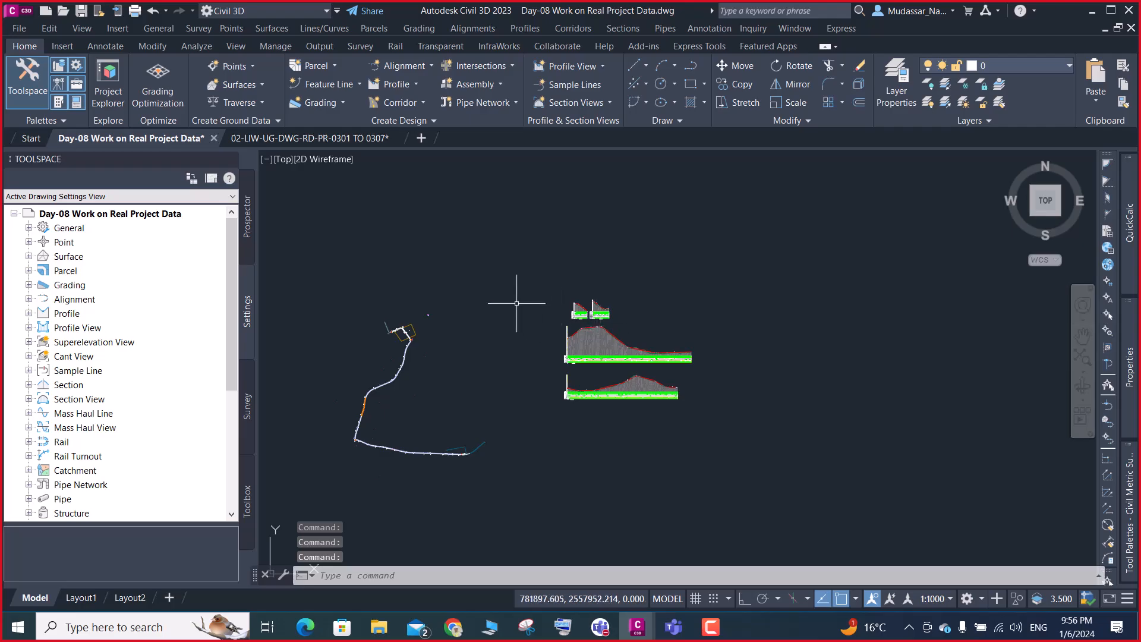
pyautogui.scroll(4, 446, 311)
pyautogui.scroll(-4, 466, 306)
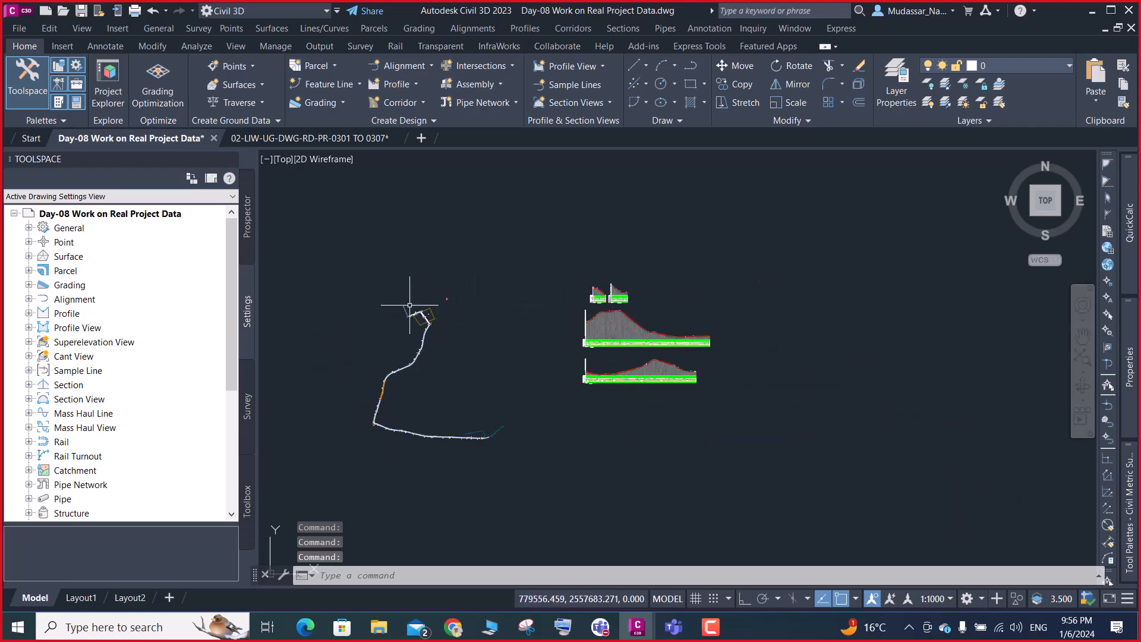
pyautogui.scroll(2, 408, 294)
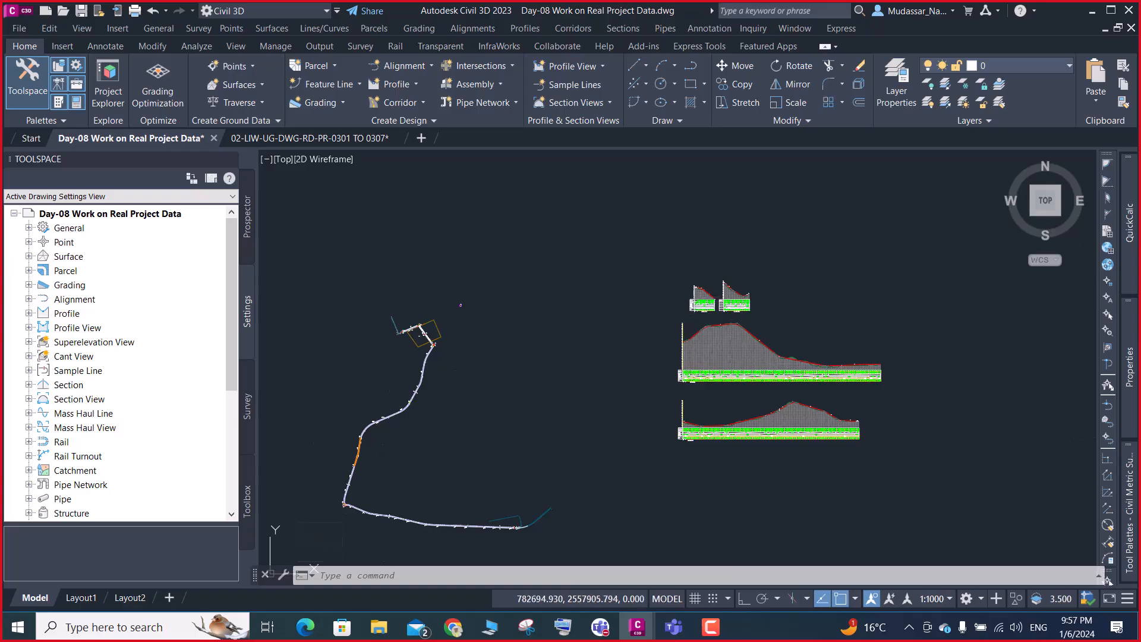
pyautogui.hotkey('ctrl', 's')
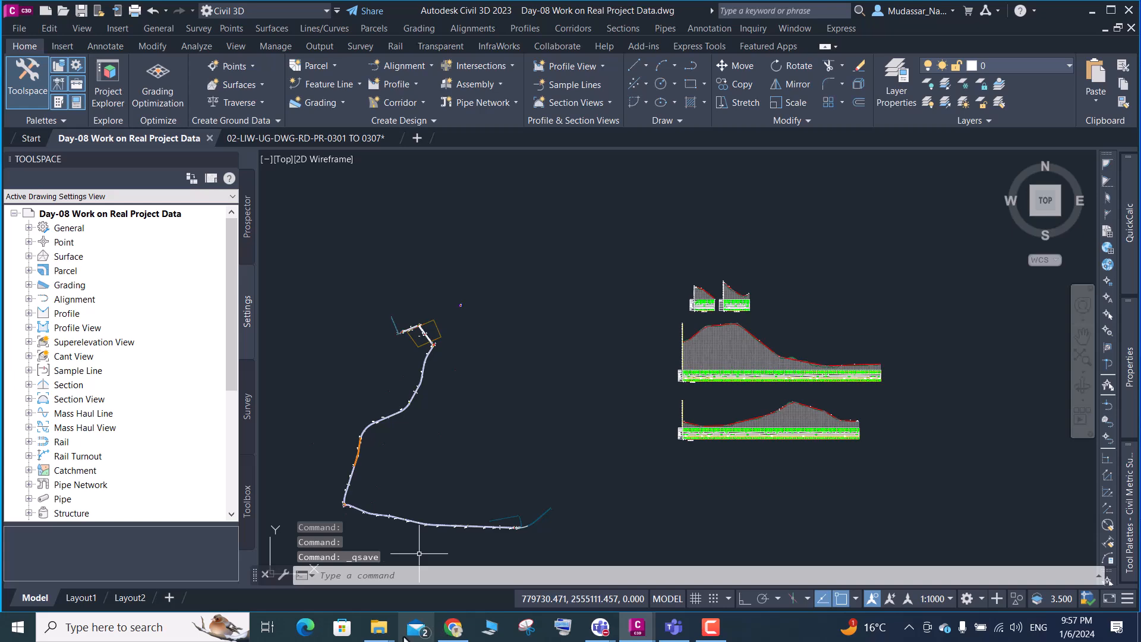
# Switch to File Explorer, check the Day-08 Work on Real Project Data file in the Day-08 folder, and return to Civil 3D
pyautogui.moveTo(379, 628)
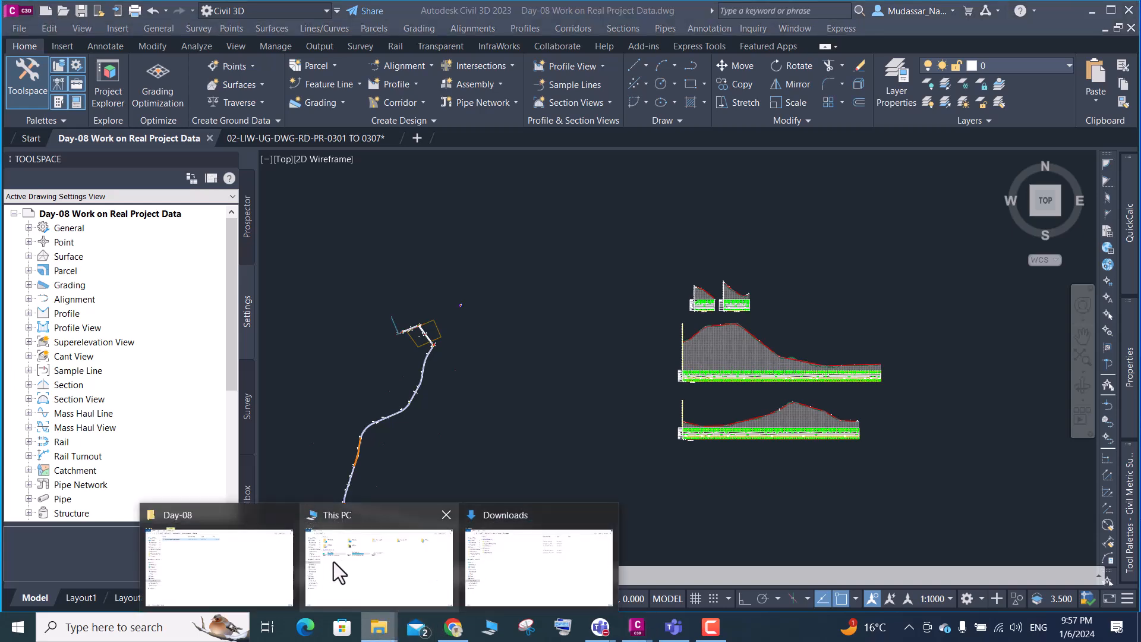
pyautogui.click(220, 572)
pyautogui.click(165, 125)
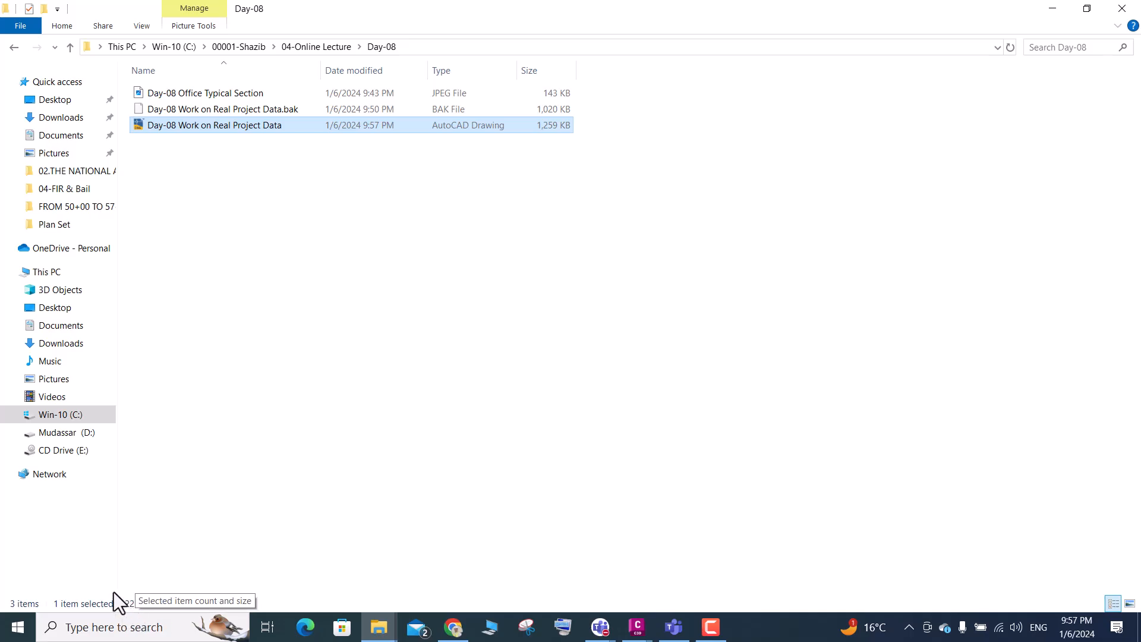
pyautogui.click(1050, 9)
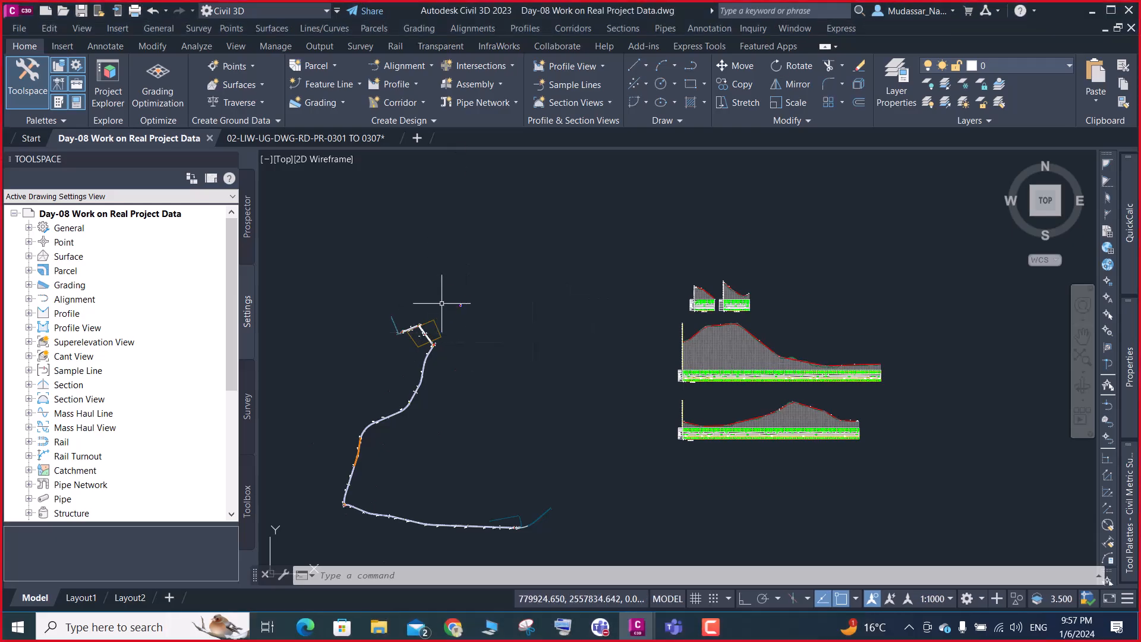
# Select the whole road plan with its plots and side roads, without the profiles, and copy it to the clipboard
pyautogui.click(445, 293)
pyautogui.scroll(-2, 423, 321)
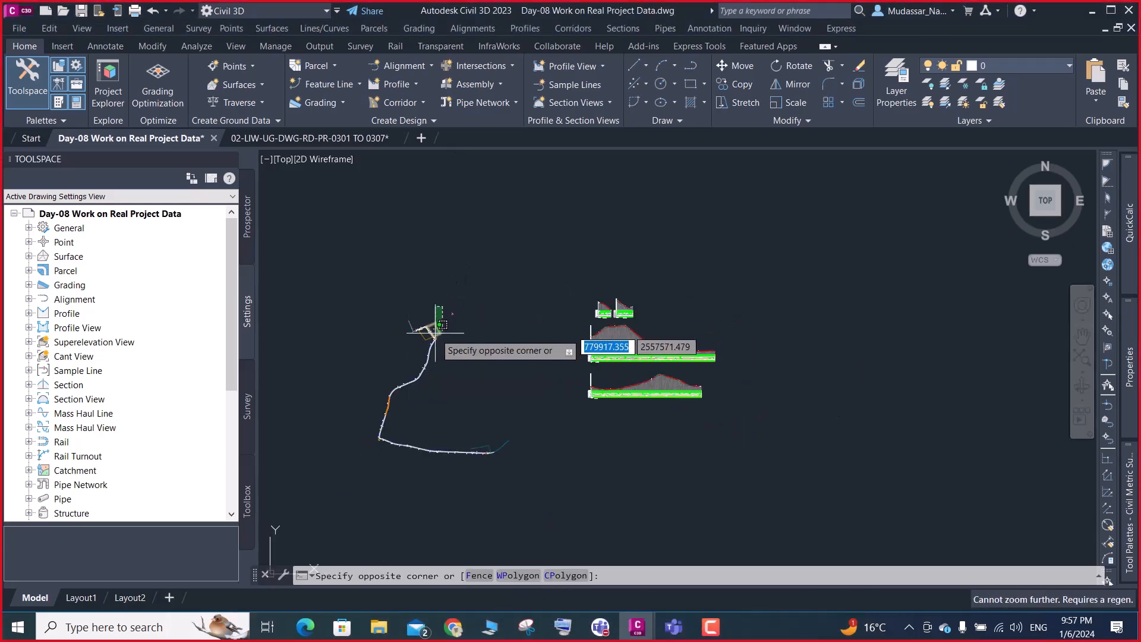
pyautogui.scroll(10, 420, 318)
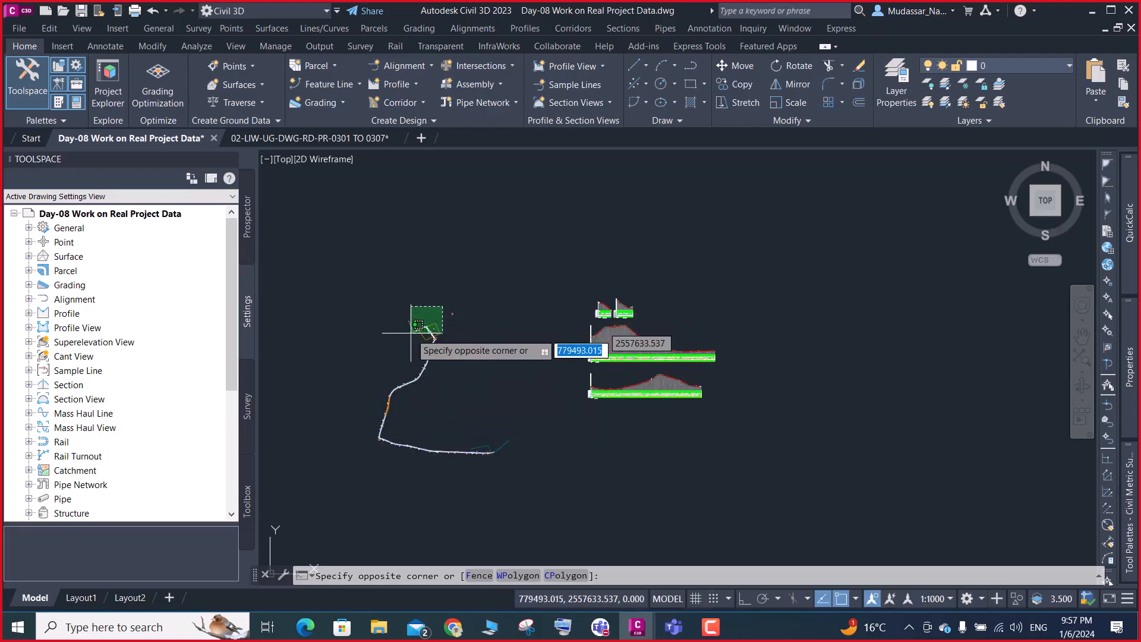
pyautogui.scroll(3, 583, 251)
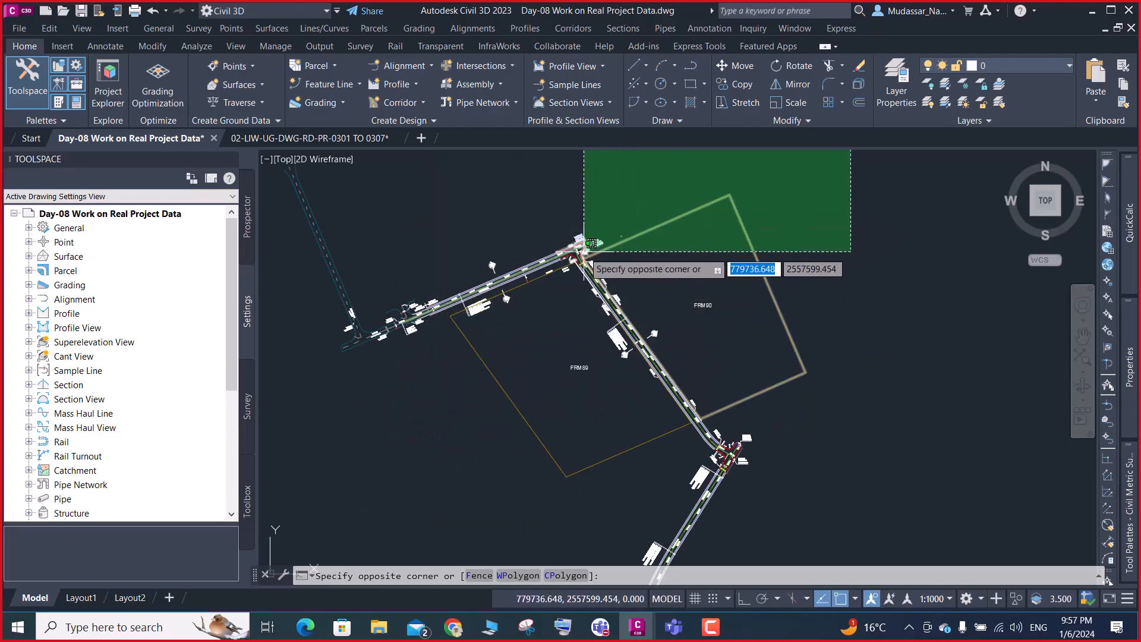
pyautogui.scroll(-3, 584, 251)
pyautogui.scroll(4, 583, 251)
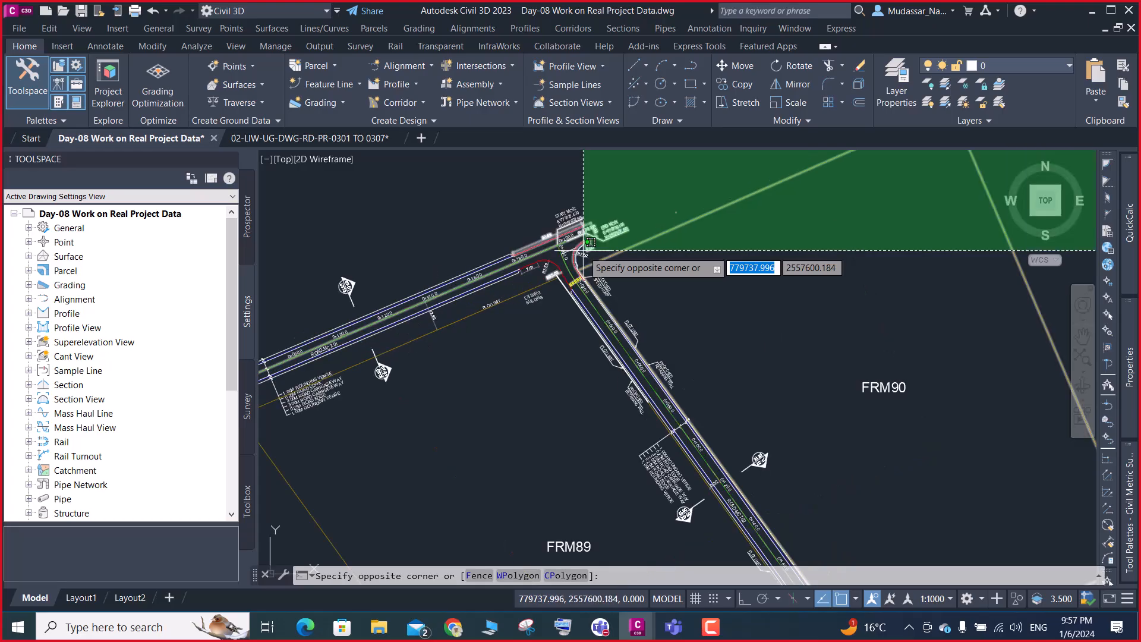
pyautogui.scroll(5, 583, 250)
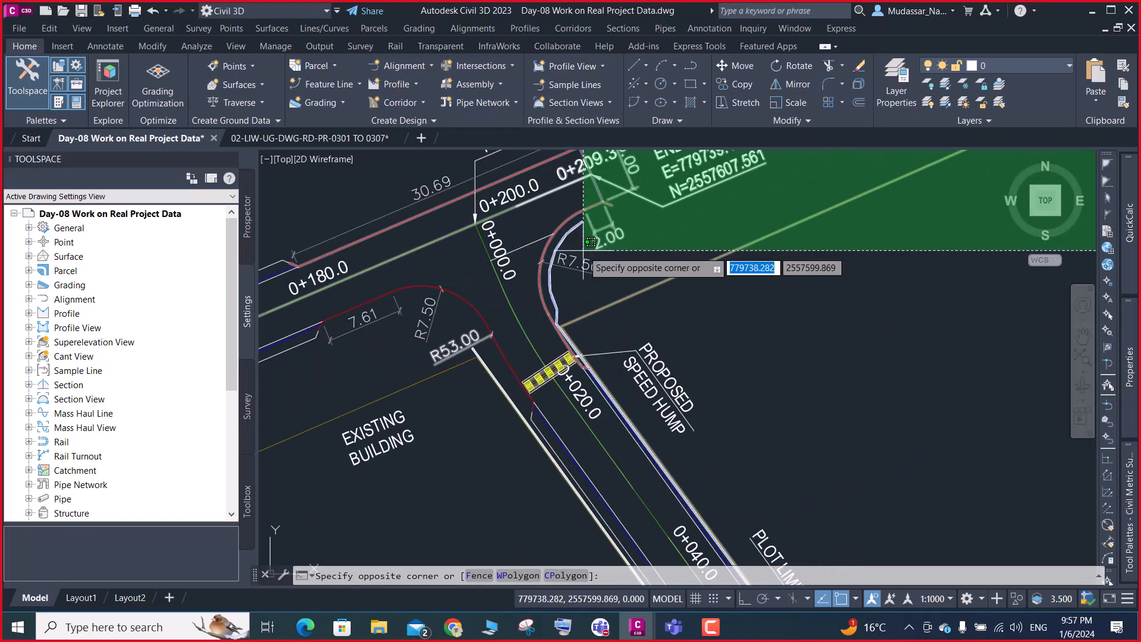
pyautogui.scroll(-8, 583, 251)
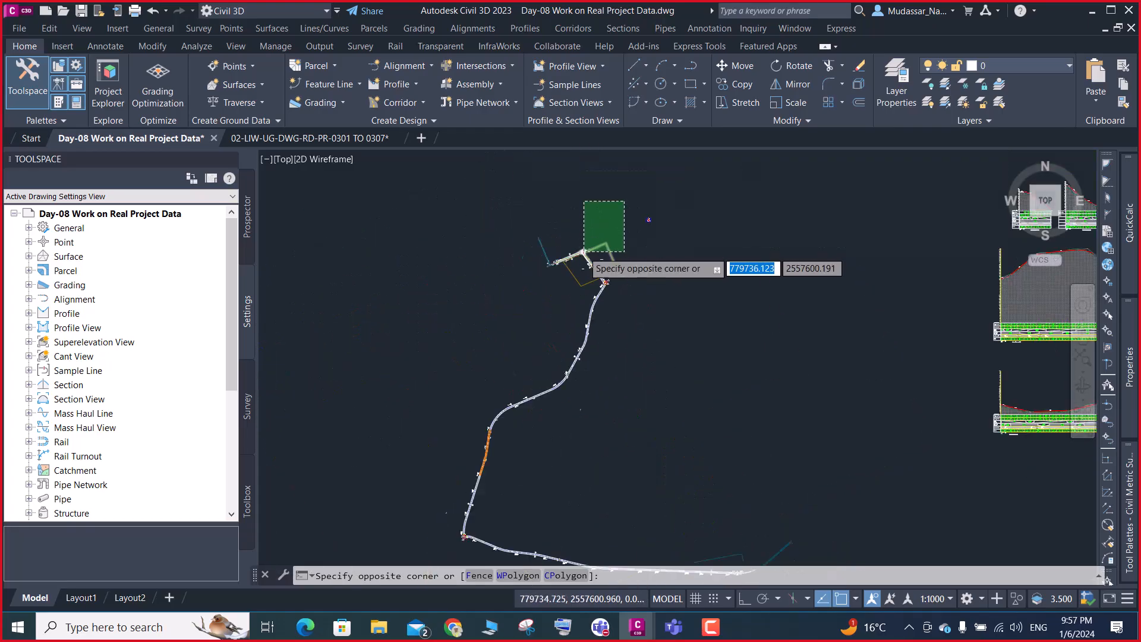
pyautogui.click(456, 457)
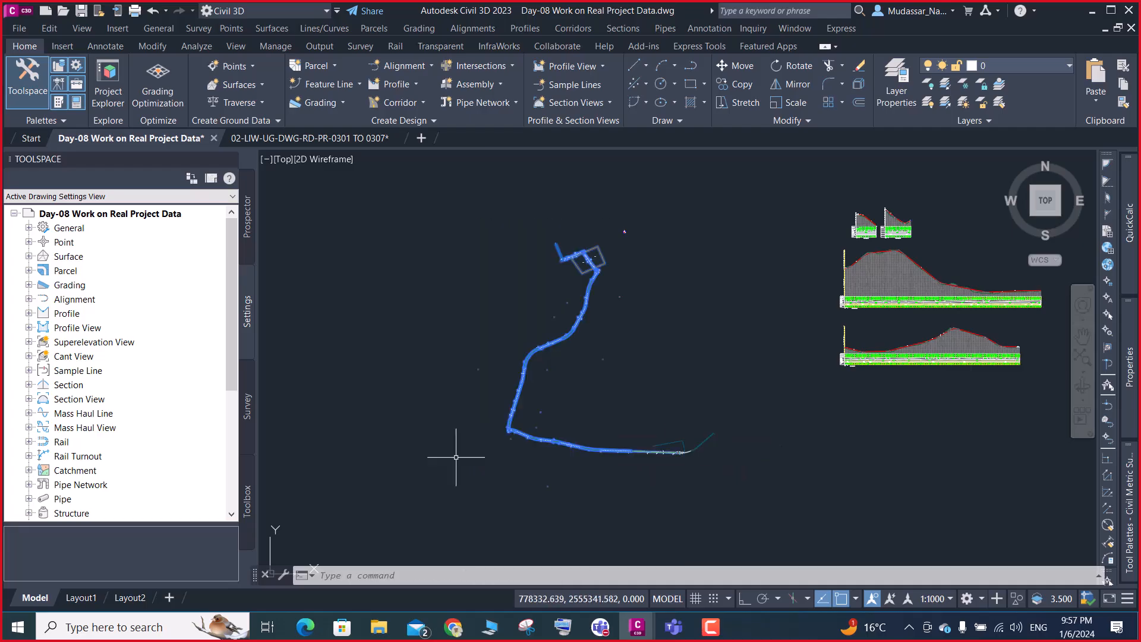
pyautogui.click(749, 355)
pyautogui.click(509, 500)
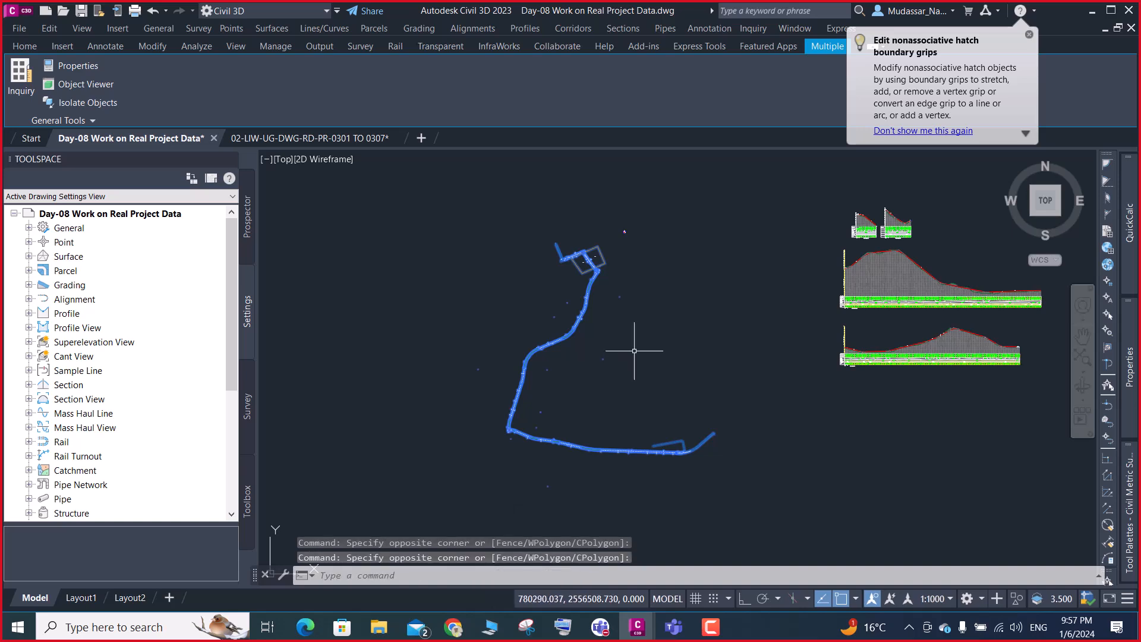
pyautogui.hotkey('ctrl', 'c')
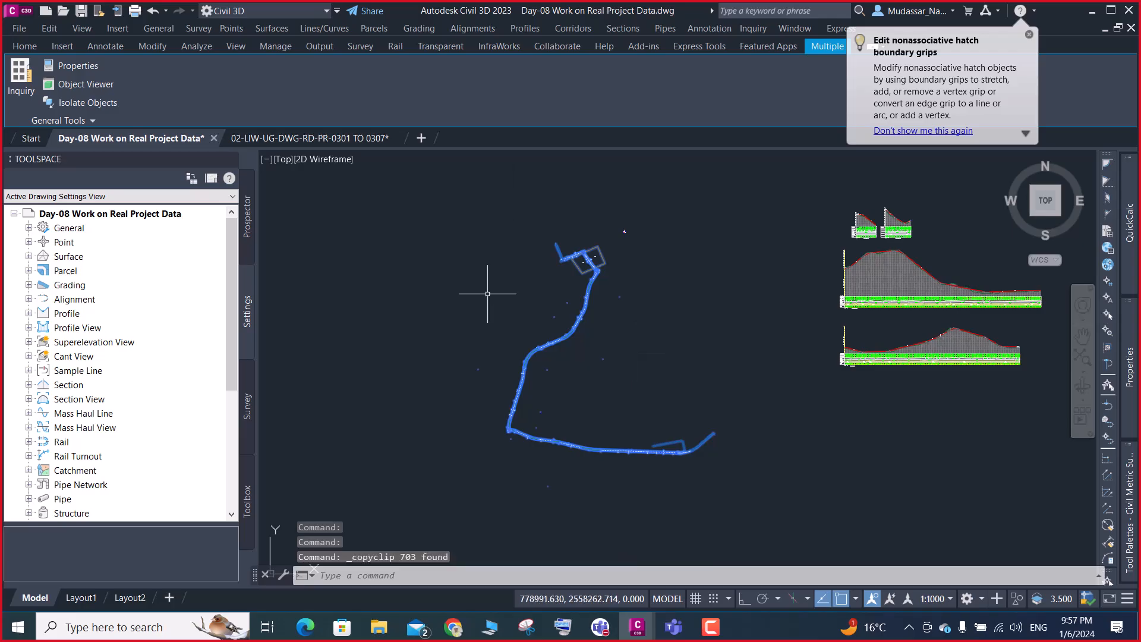
# Create a new drawing, paste the copied road plan at its original coordinates and zoom to the drawing extents
pyautogui.click(420, 139)
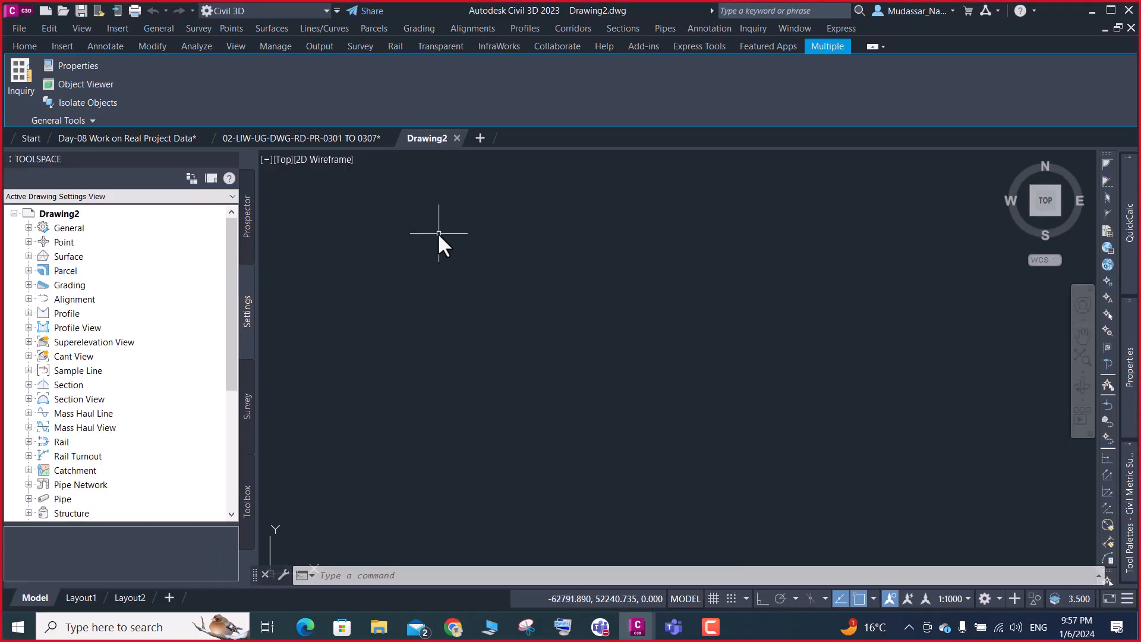
pyautogui.rightClick(437, 233)
pyautogui.moveTo(528, 277)
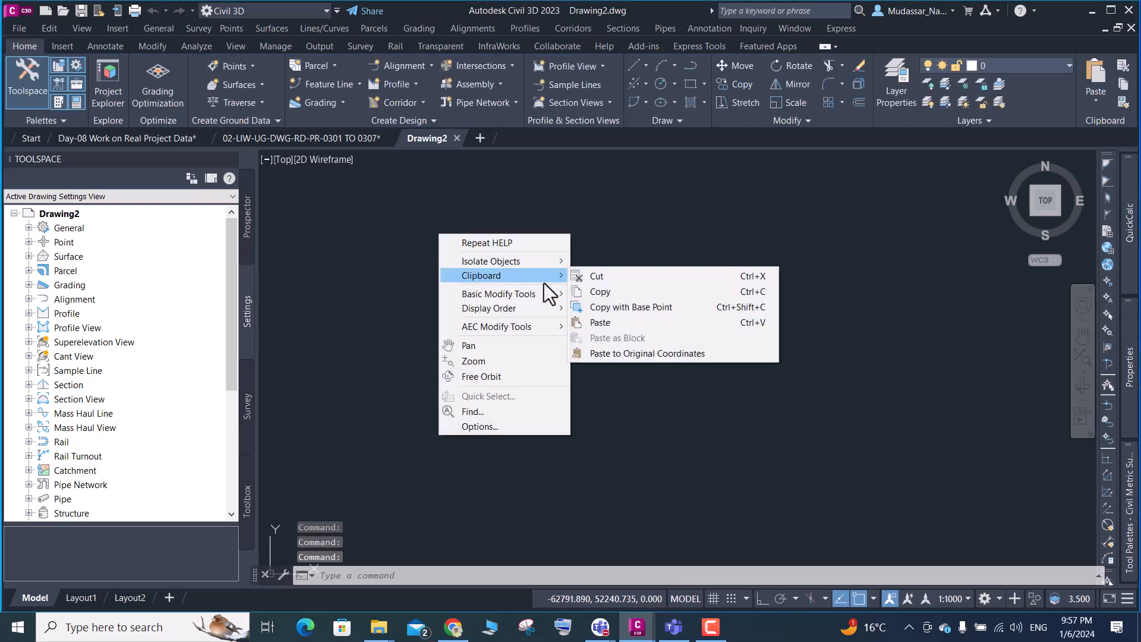
pyautogui.click(635, 353)
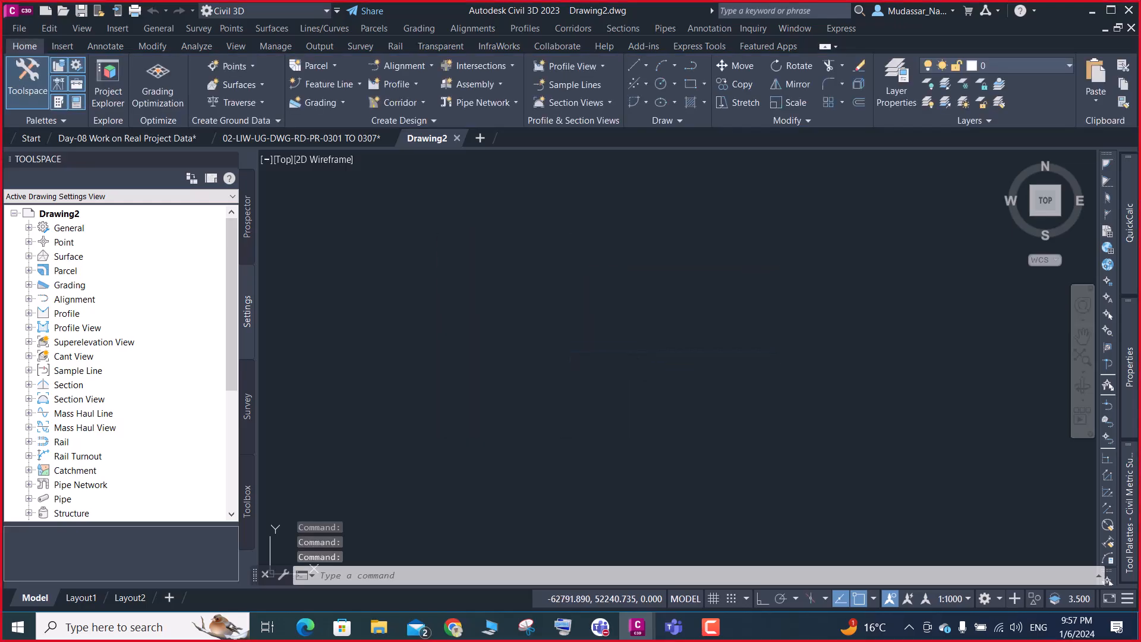
pyautogui.write('z')
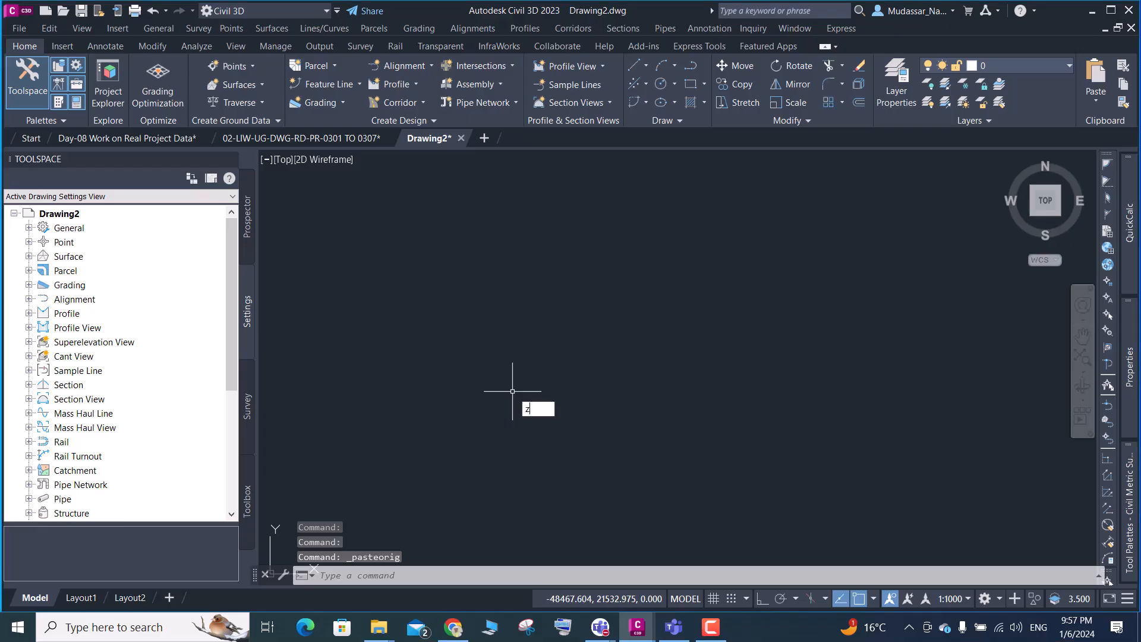
pyautogui.press('Return')
pyautogui.write('e')
pyautogui.press('Return')
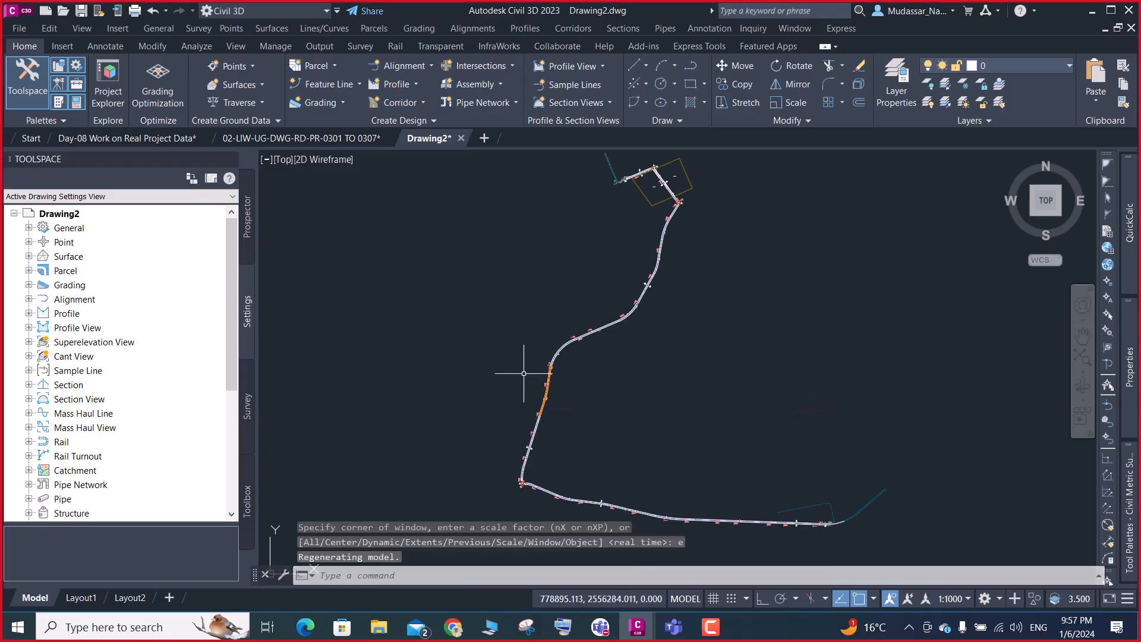
pyautogui.scroll(8, 632, 193)
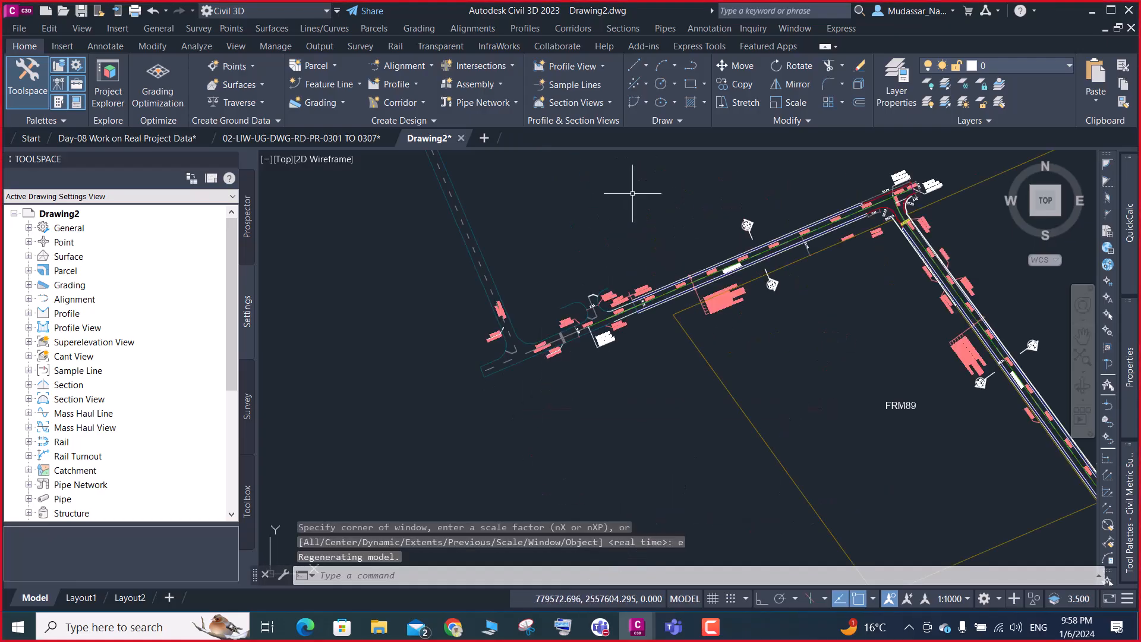
pyautogui.scroll(6, 625, 276)
pyautogui.scroll(-6, 625, 283)
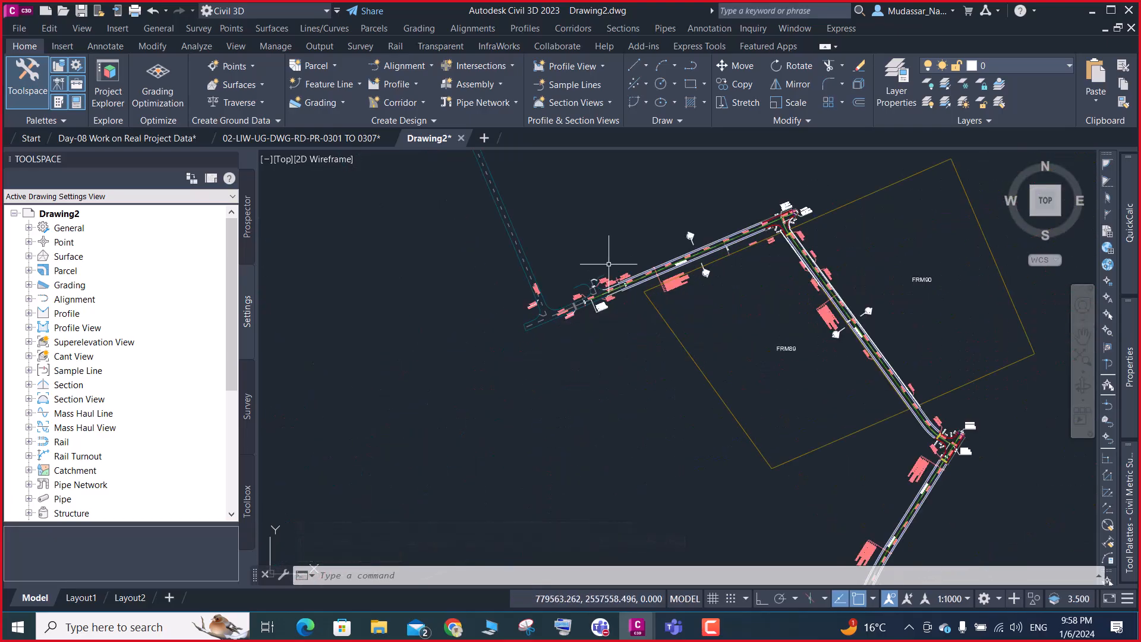
# Save the new drawing in the Day-08 folder as Day-08 Data Prepare Wor Work
pyautogui.hotkey('ctrl', 's')
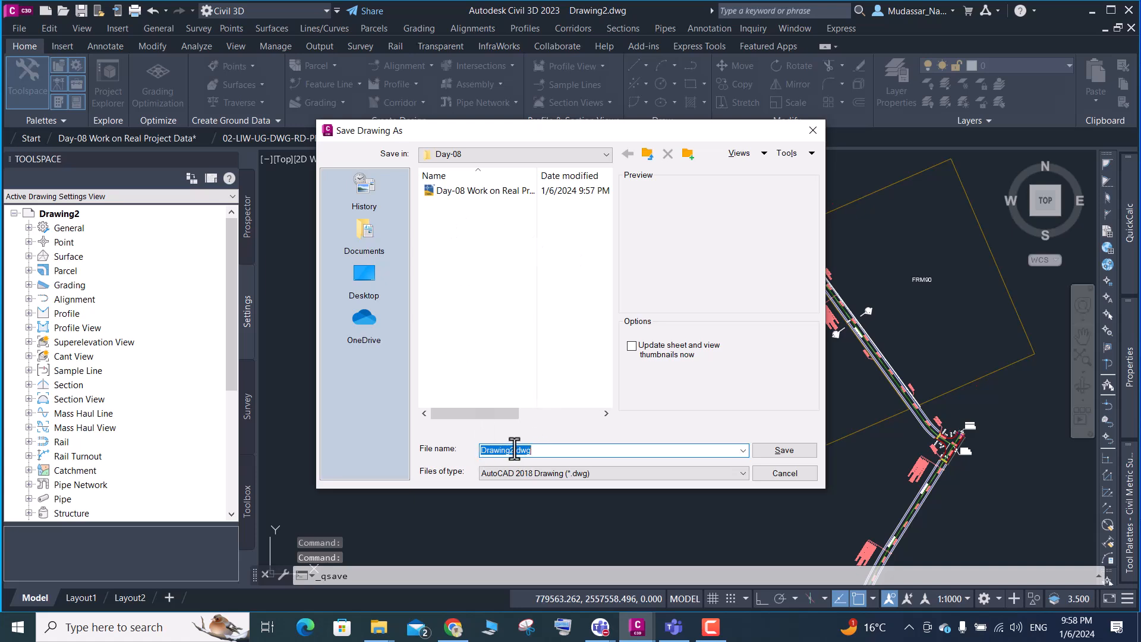
pyautogui.click(457, 190)
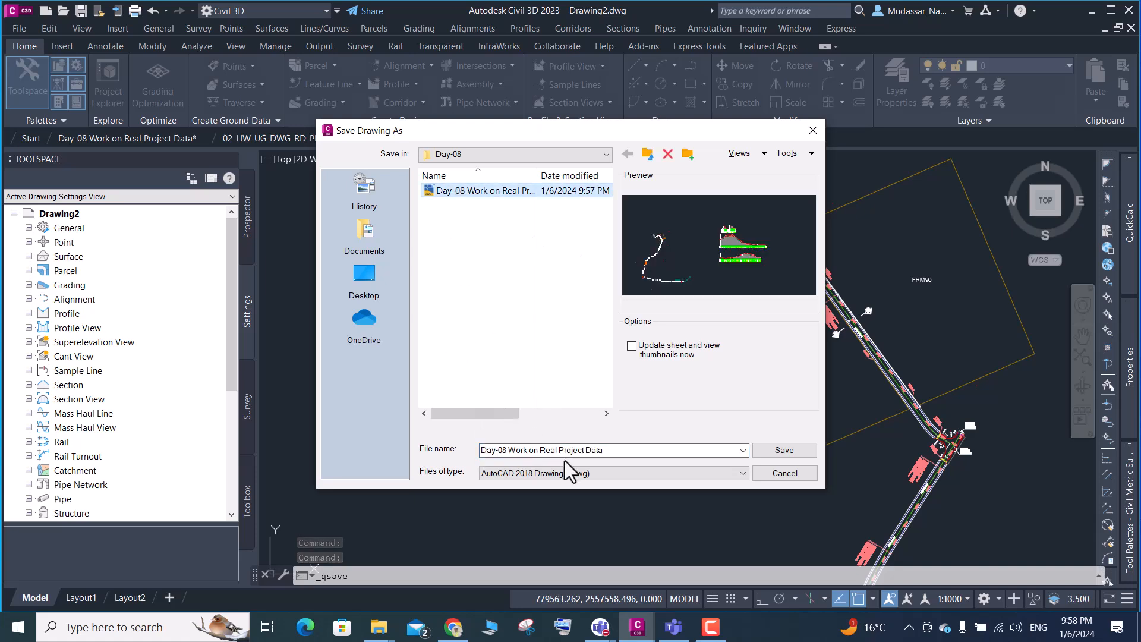
pyautogui.click(611, 452)
pyautogui.moveTo(613, 452); pyautogui.dragTo(512, 451)
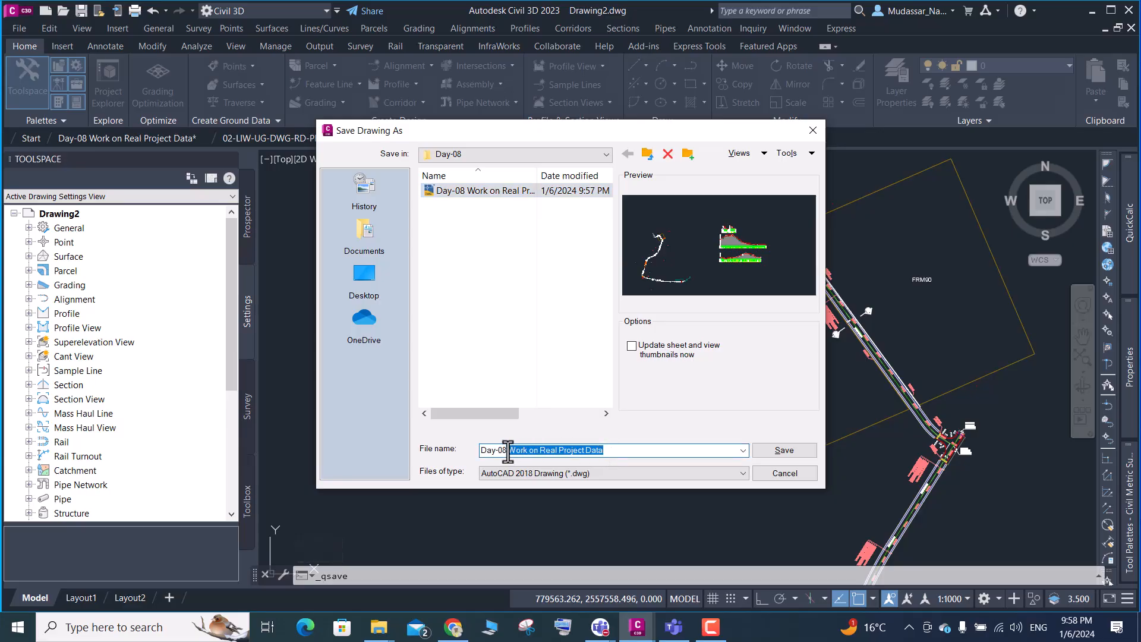
pyautogui.press('BackSpace')
pyautogui.write('Day-08 Data Pre')
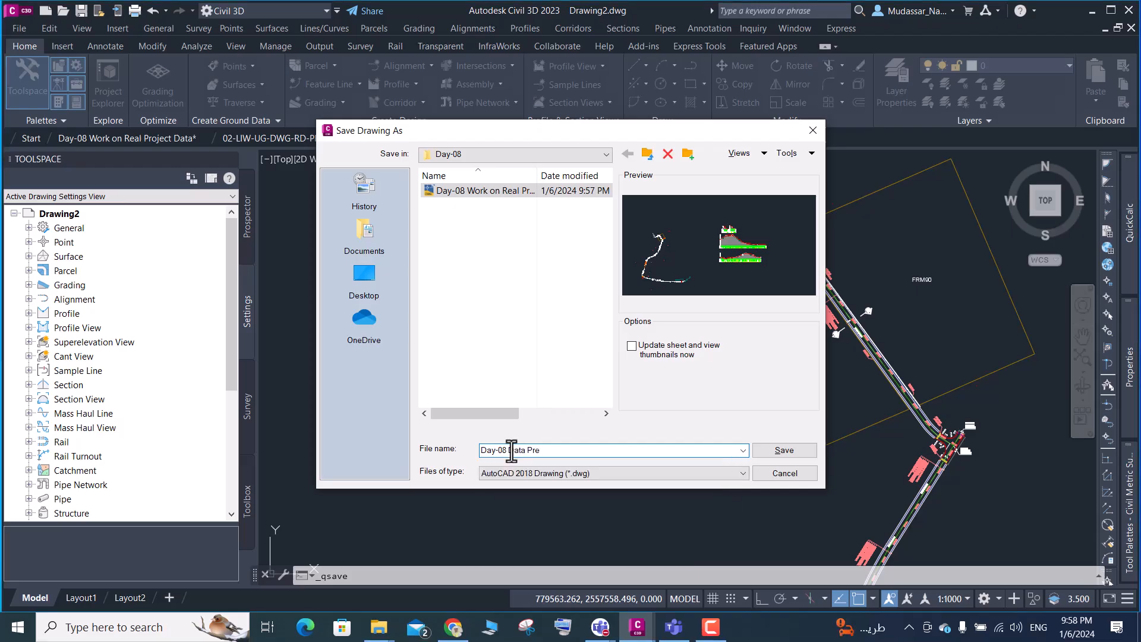
pyautogui.write('pare Wor Work')
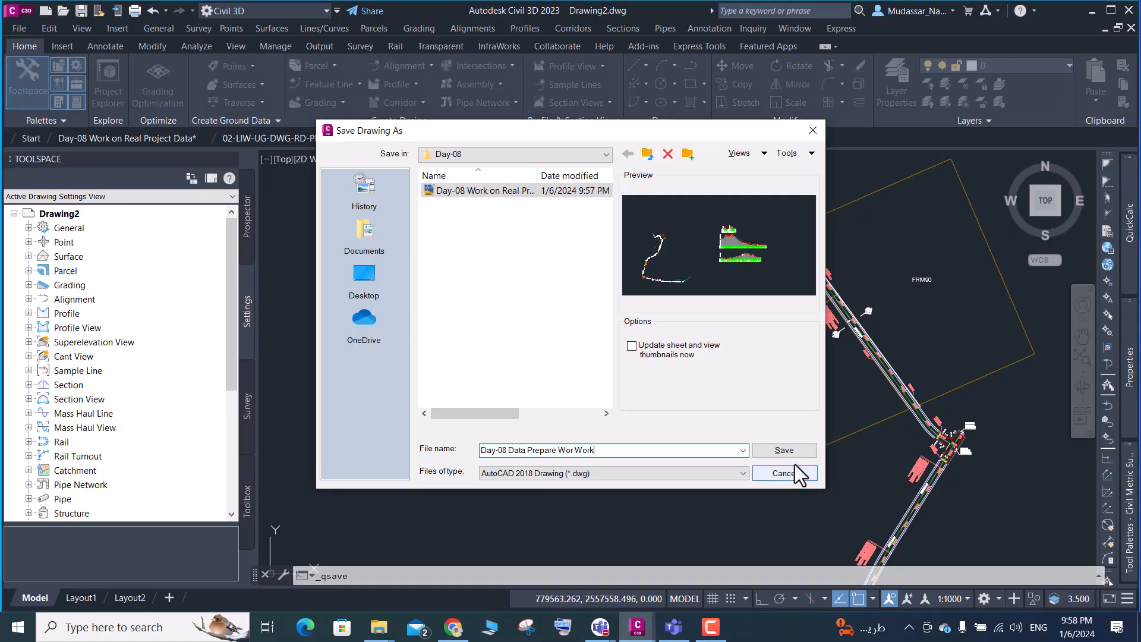
pyautogui.click(781, 449)
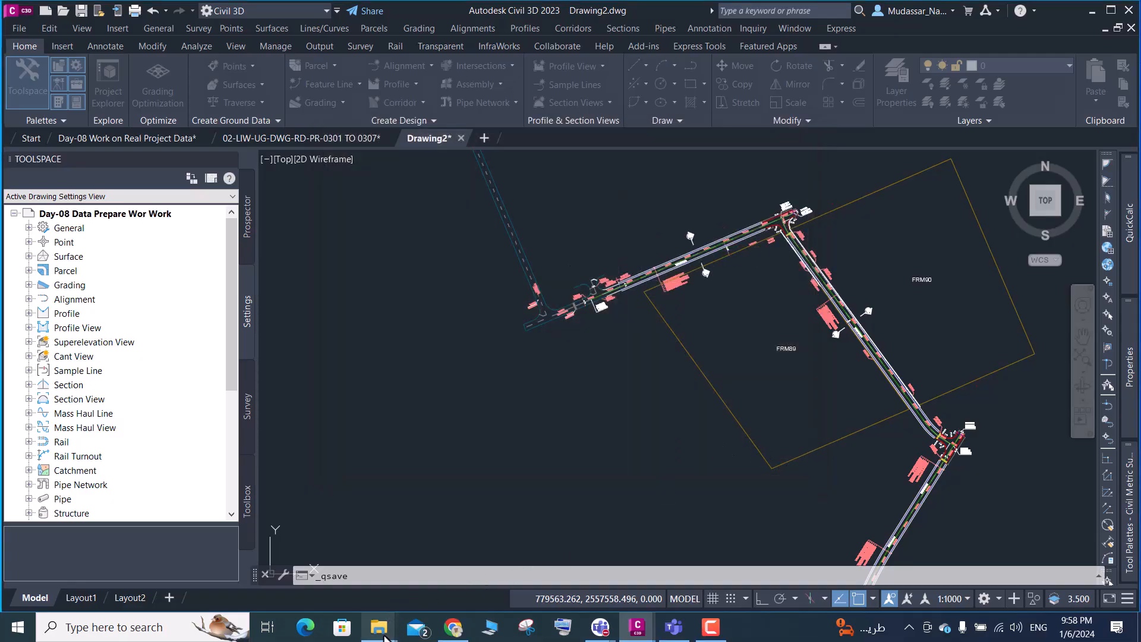
# Switch to File Explorer to compare the two Day-08 drawings' file sizes, and return to the Day-08 Work on Real Project Data drawing in Civil 3D
pyautogui.moveTo(378, 627)
pyautogui.click(284, 560)
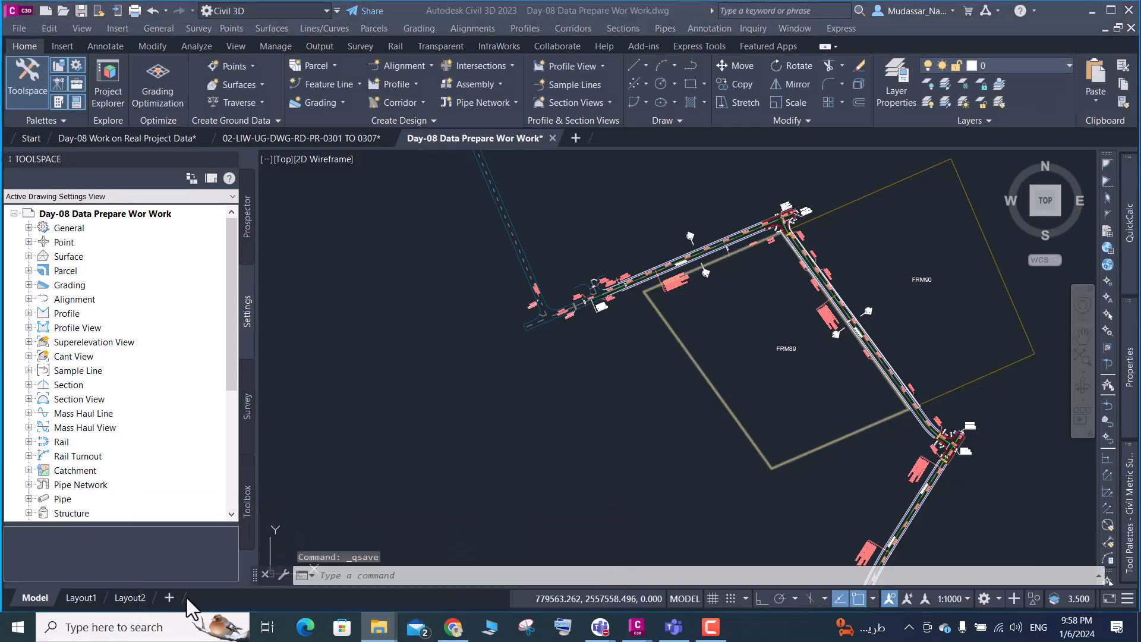
pyautogui.click(172, 189)
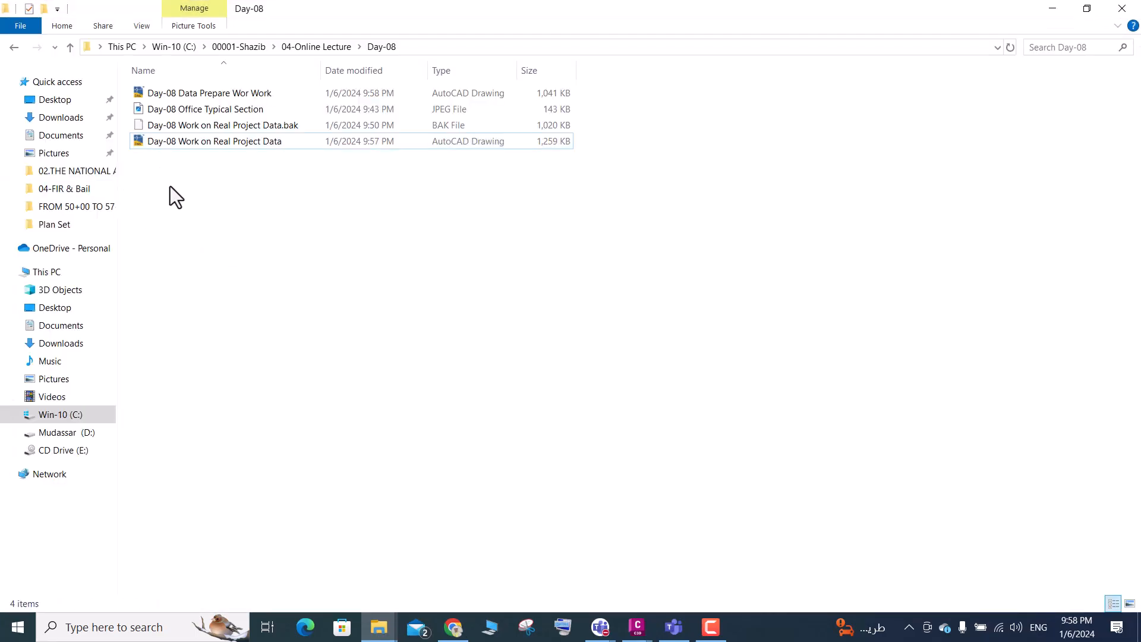
pyautogui.click(180, 95)
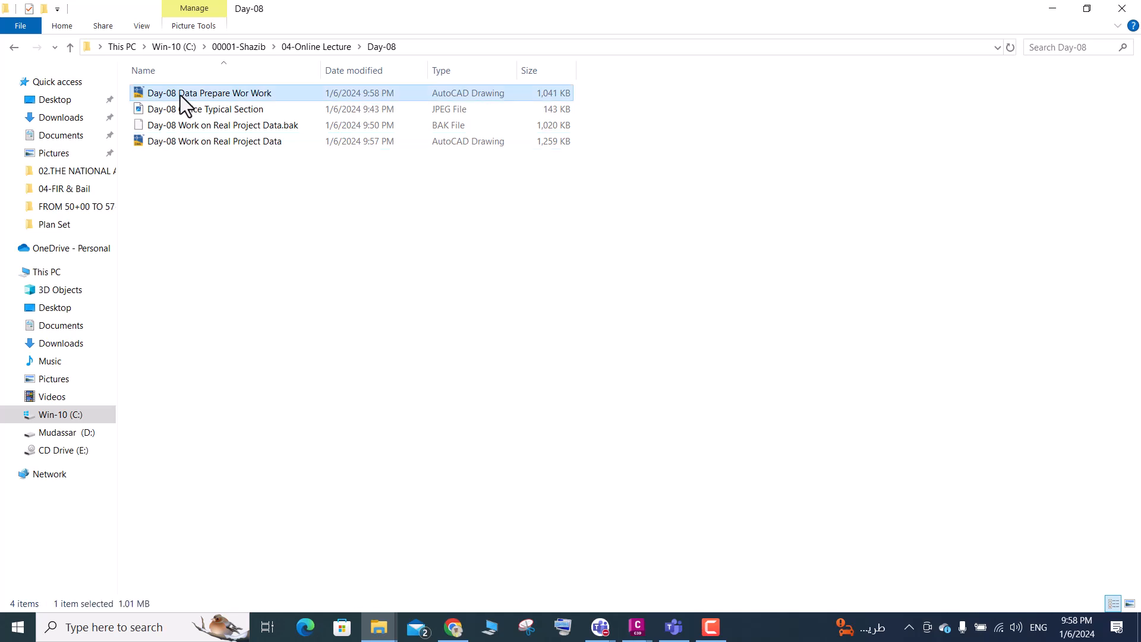
pyautogui.click(203, 143)
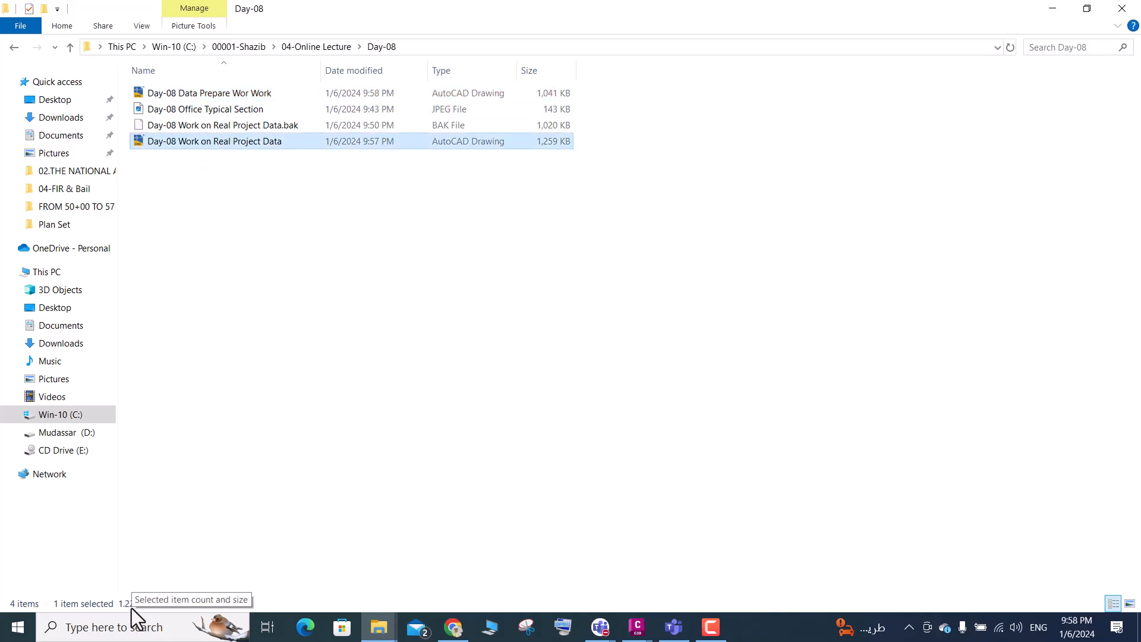
pyautogui.click(197, 95)
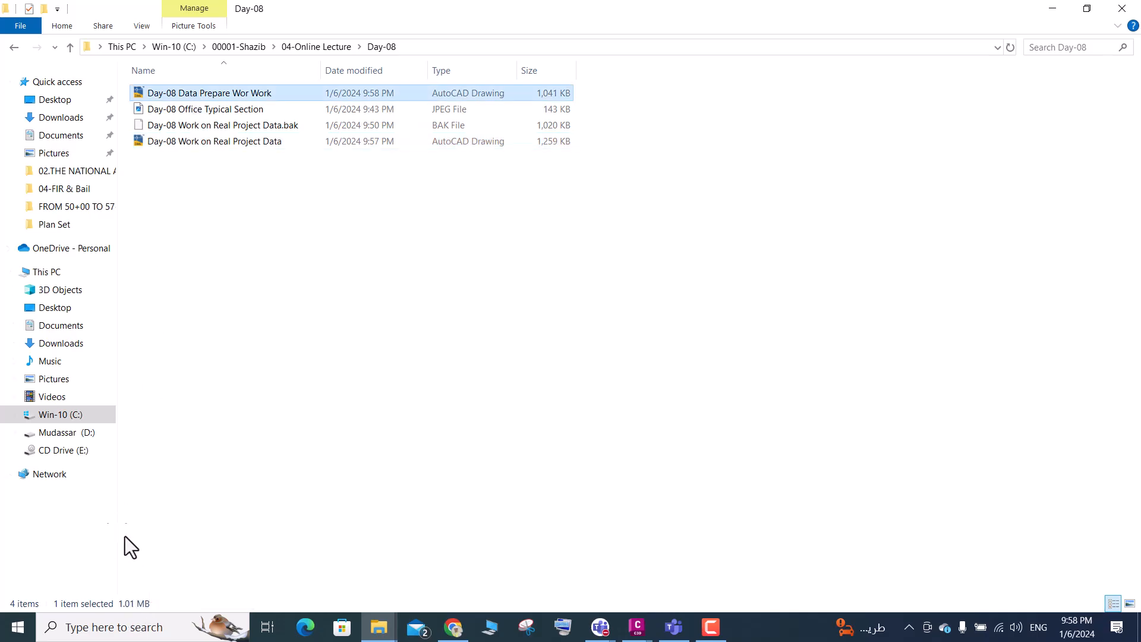
pyautogui.click(1050, 7)
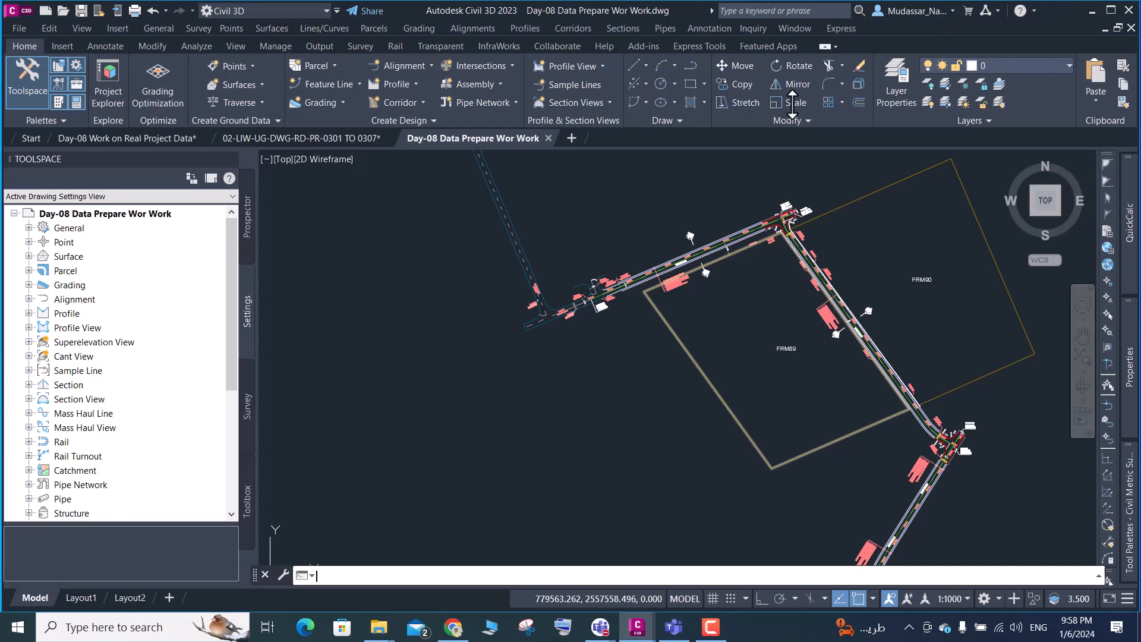
pyautogui.click(97, 140)
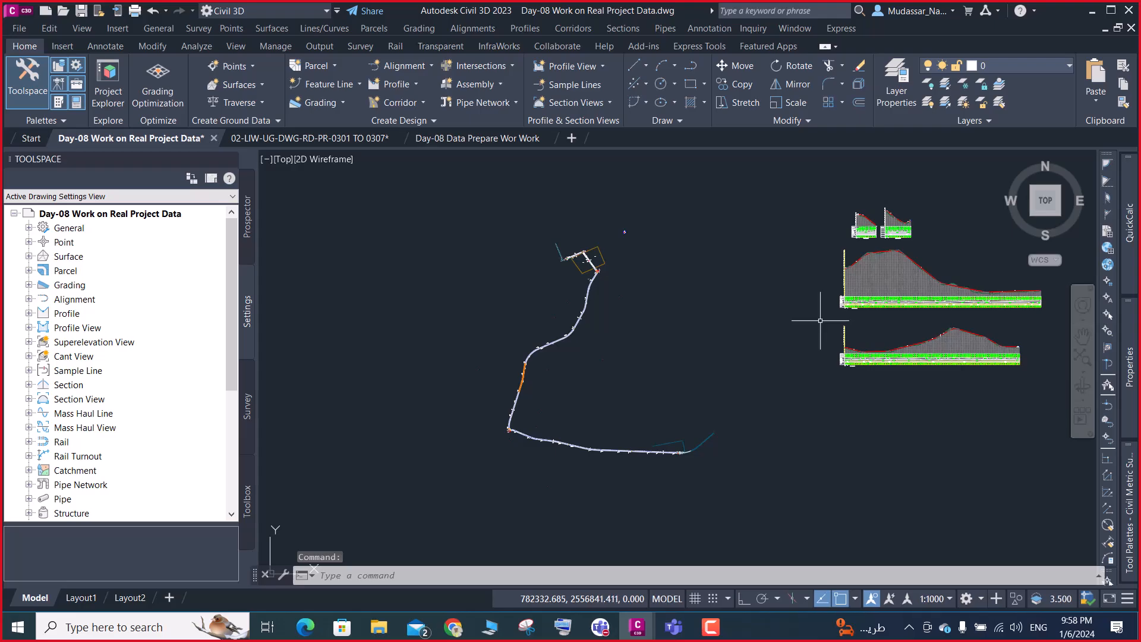
pyautogui.scroll(-4, 616, 261)
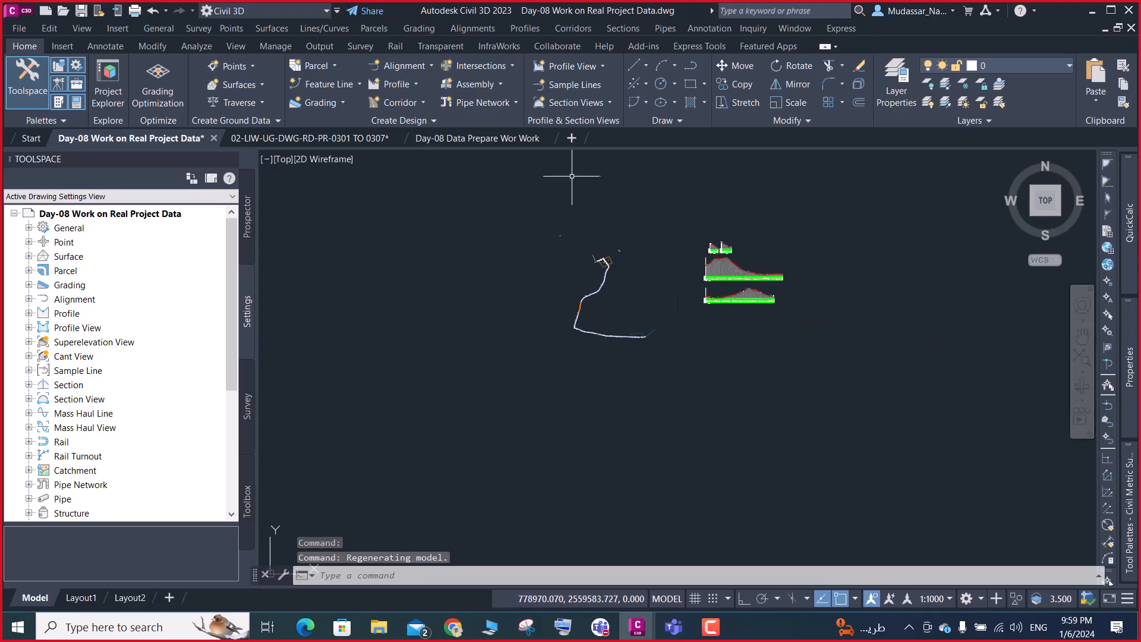
# Create a new drawing and save it in the Day-08 folder as Day-08 -OGL
pyautogui.click(572, 141)
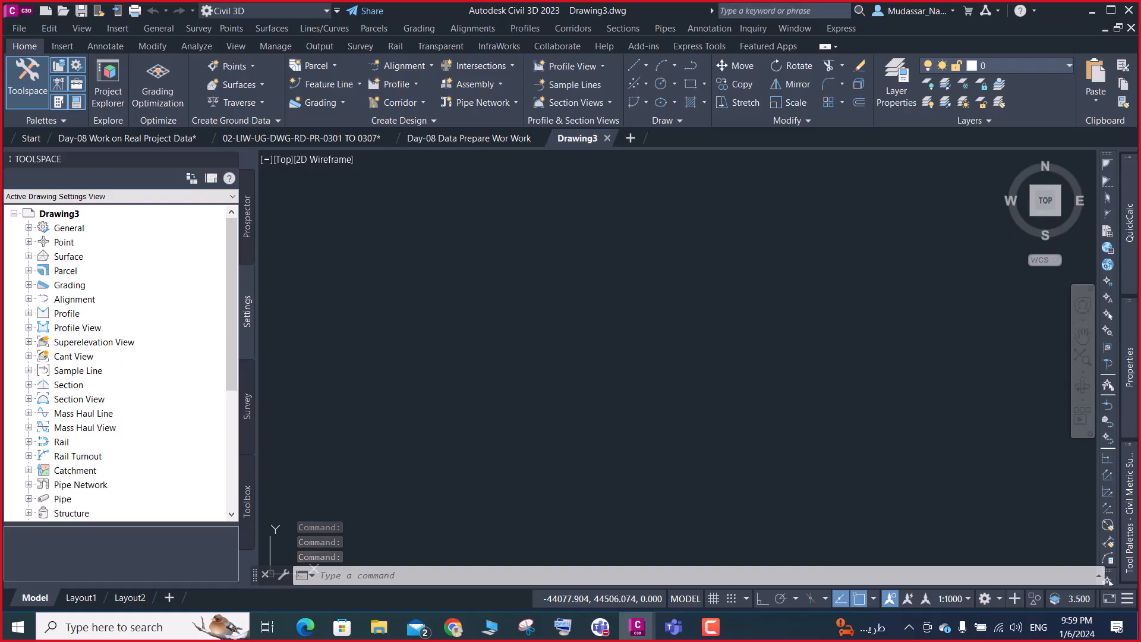
pyautogui.hotkey('ctrl', 's')
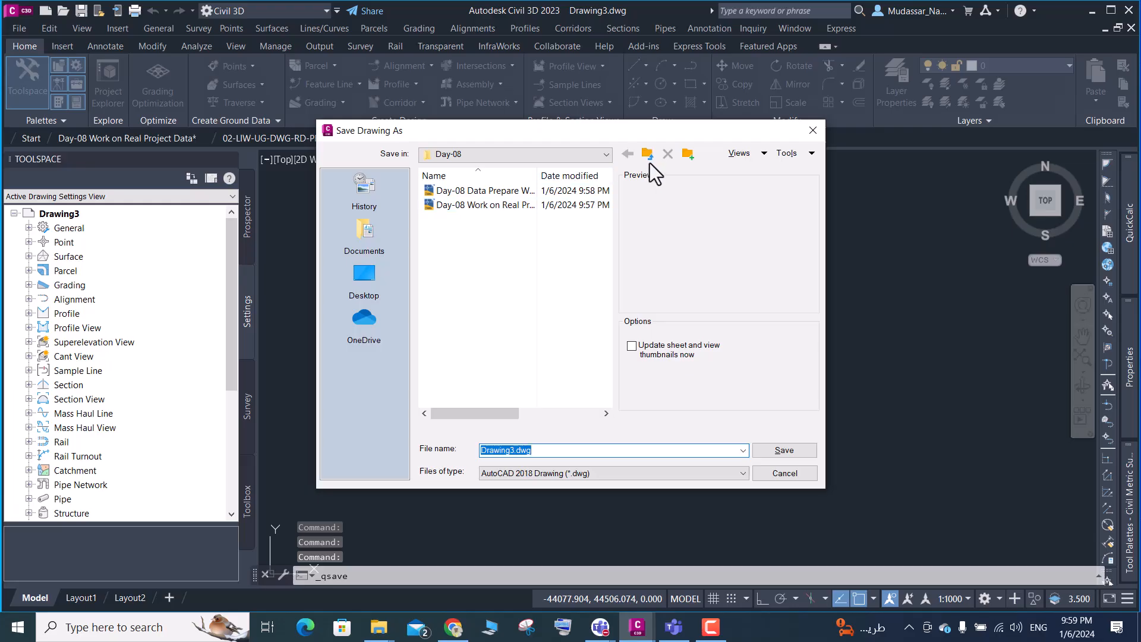
pyautogui.click(476, 190)
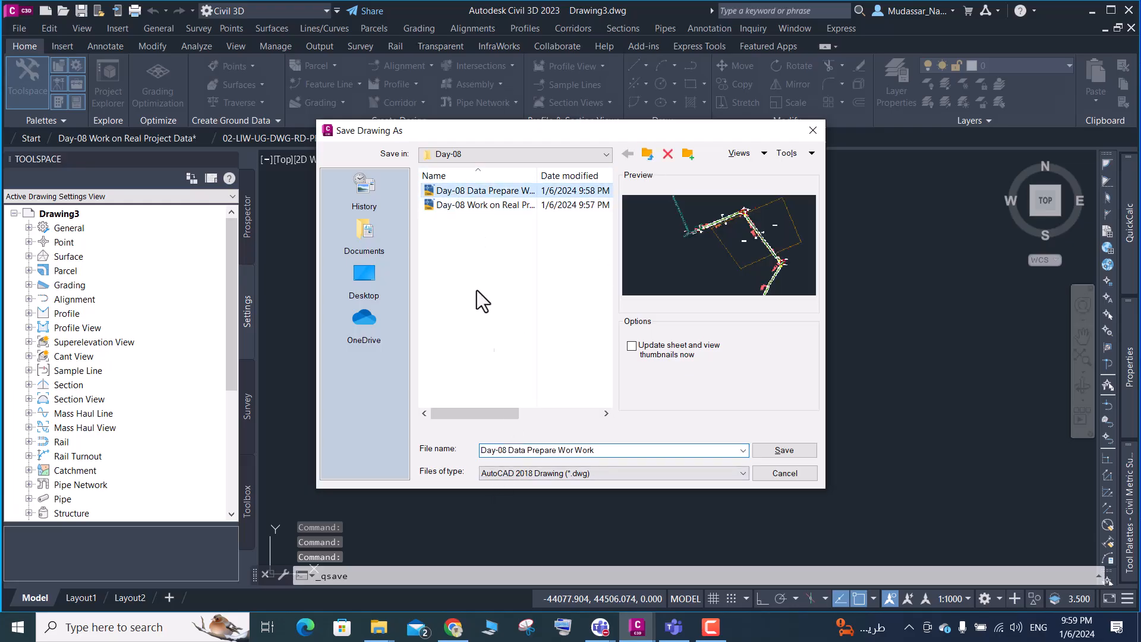
pyautogui.click(602, 450)
pyautogui.click(607, 450)
pyautogui.moveTo(600, 450); pyautogui.dragTo(510, 451)
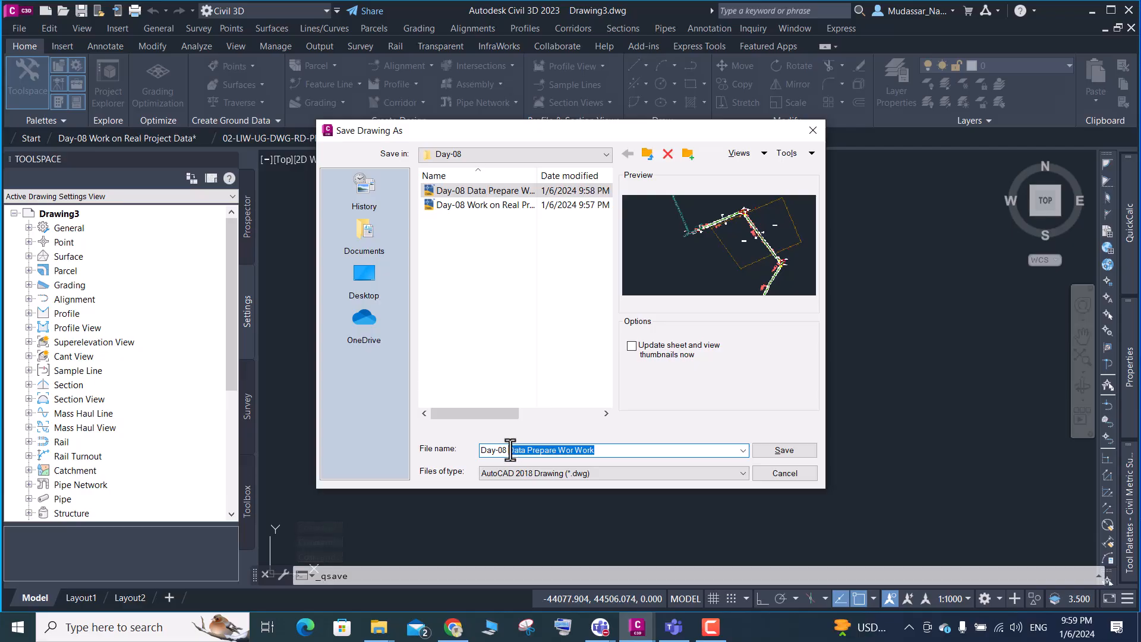
pyautogui.press('BackSpace')
pyautogui.press('Escape')
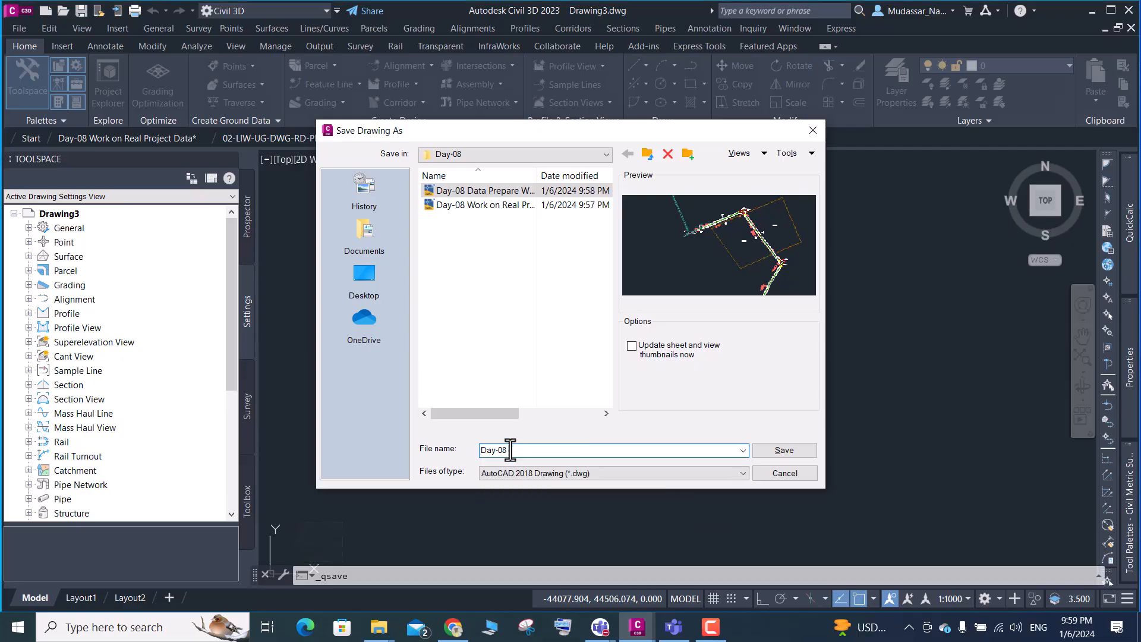
pyautogui.write('D')
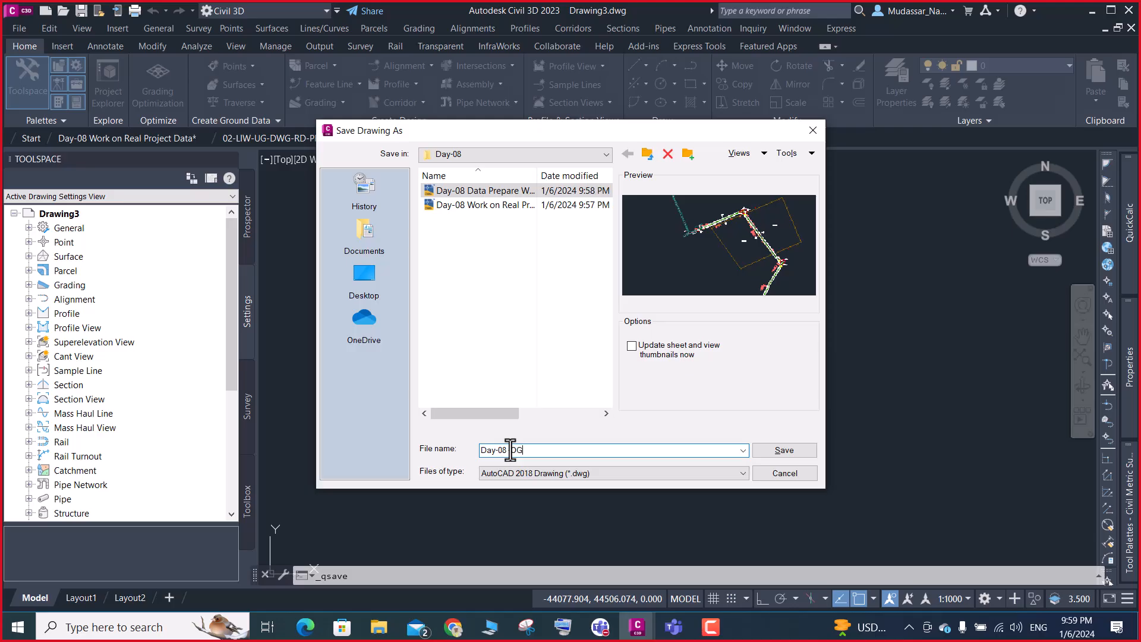
pyautogui.write('GL')
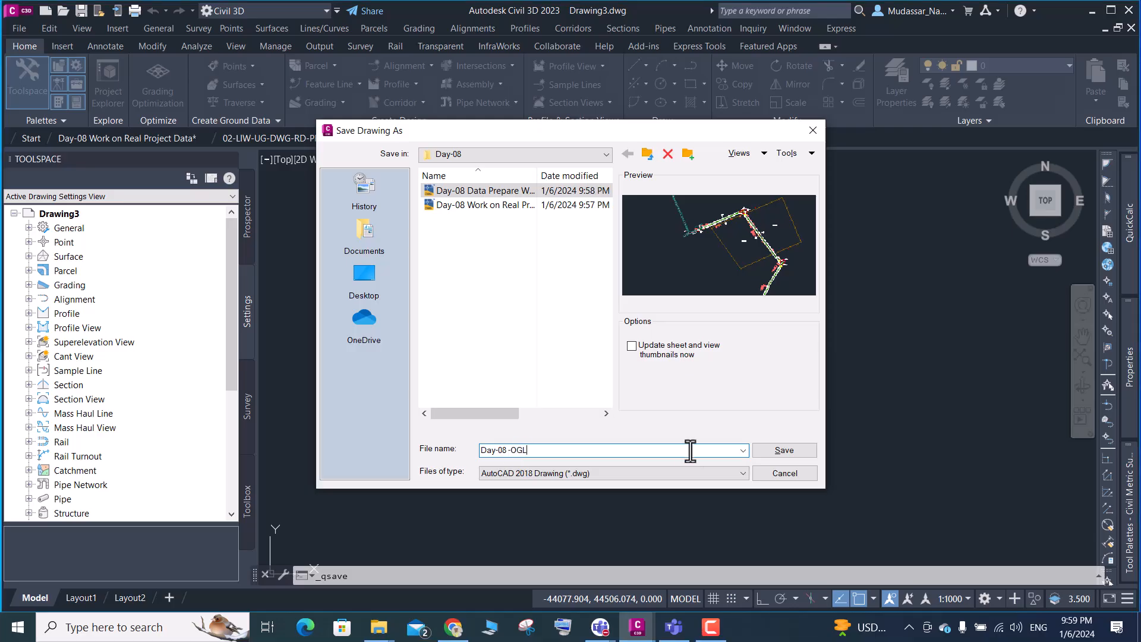
pyautogui.click(764, 450)
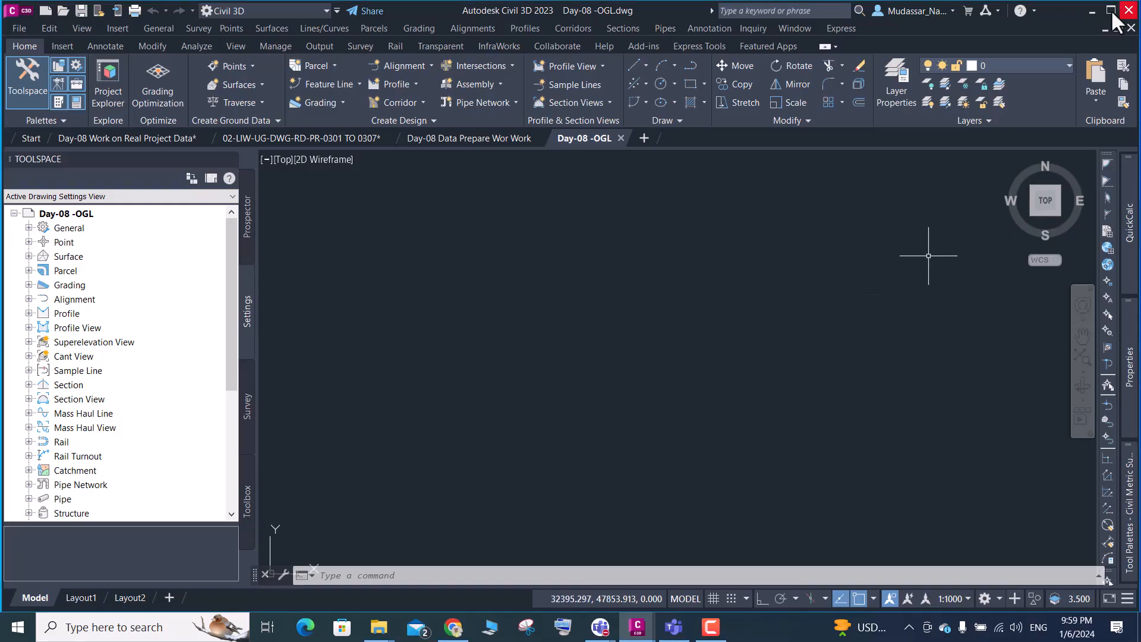
pyautogui.click(1092, 10)
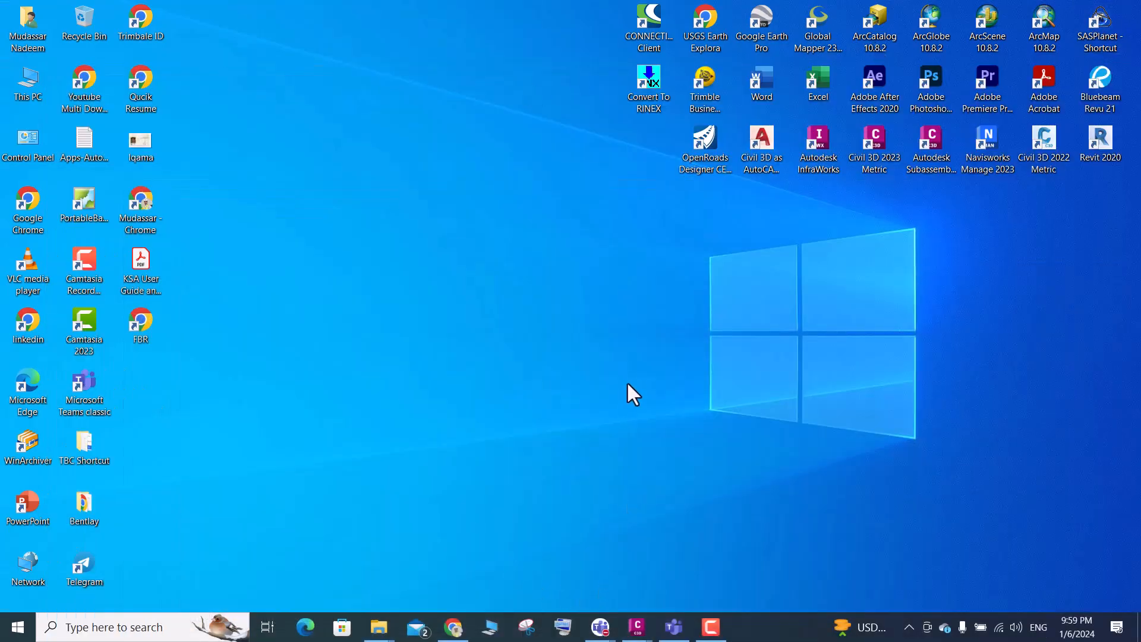
pyautogui.rightClick(429, 165)
pyautogui.click(461, 210)
pyautogui.rightClick(461, 214)
pyautogui.click(498, 259)
pyautogui.rightClick(497, 257)
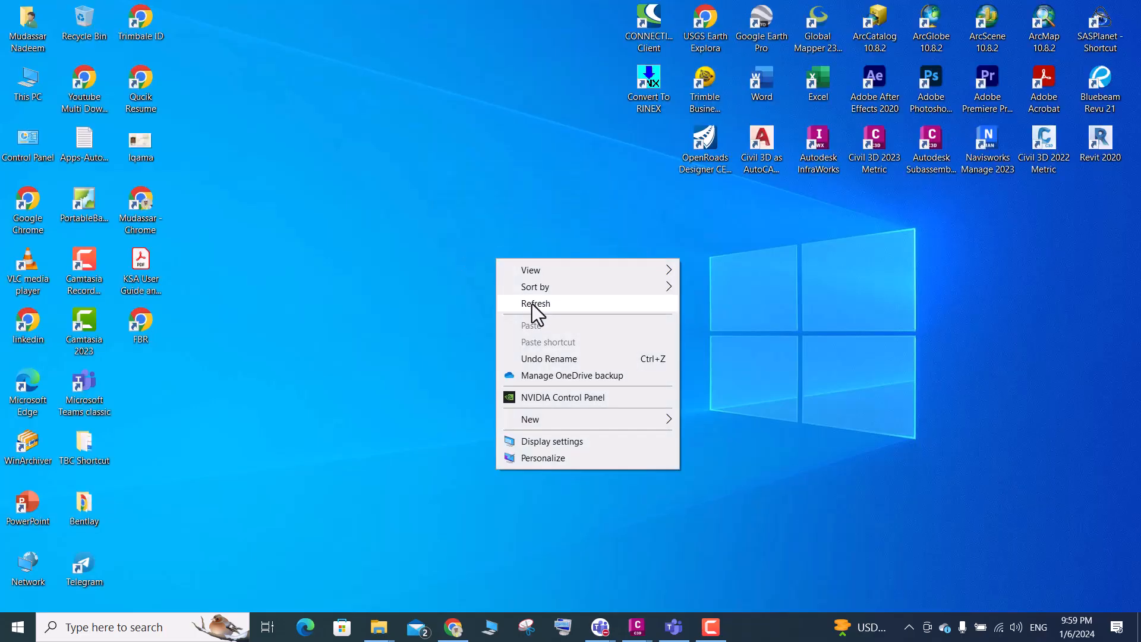
pyautogui.click(528, 303)
pyautogui.rightClick(534, 305)
pyautogui.click(562, 348)
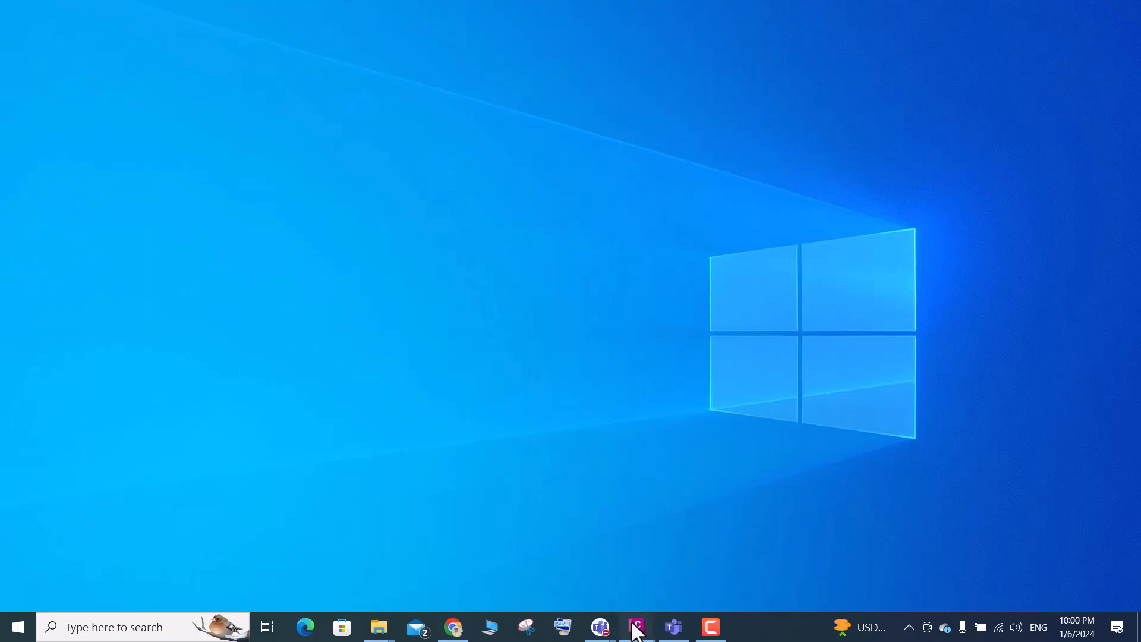
pyautogui.click(854, 551)
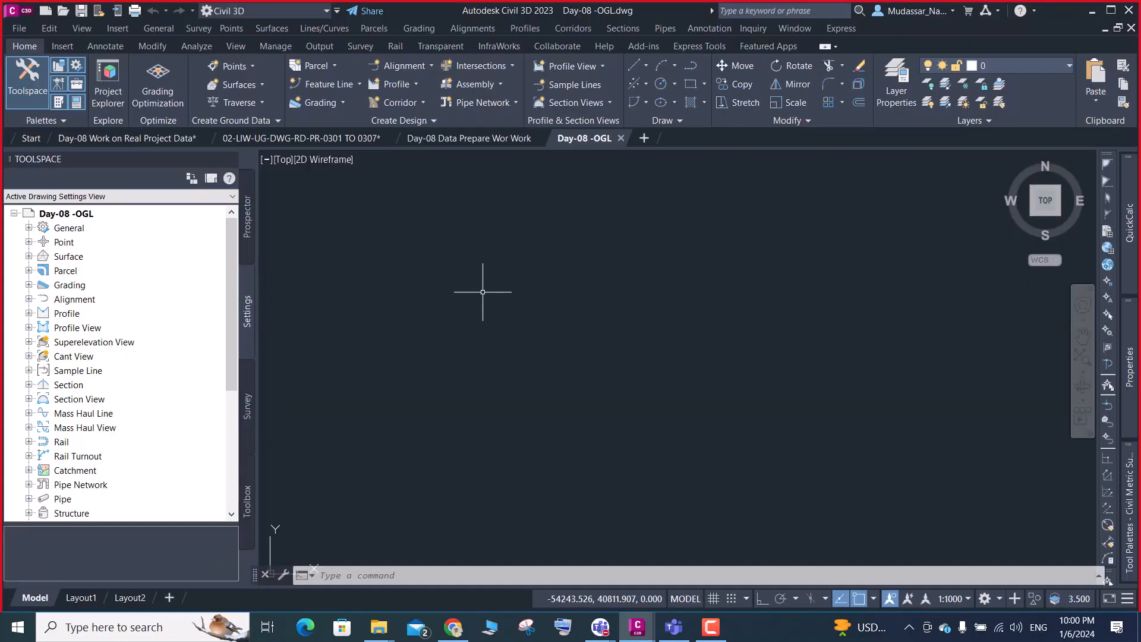
# Open the Day-08 -OGL drawing settings and set the zone category to UTM, WGS84 Datum
pyautogui.rightClick(64, 218)
pyautogui.click(126, 222)
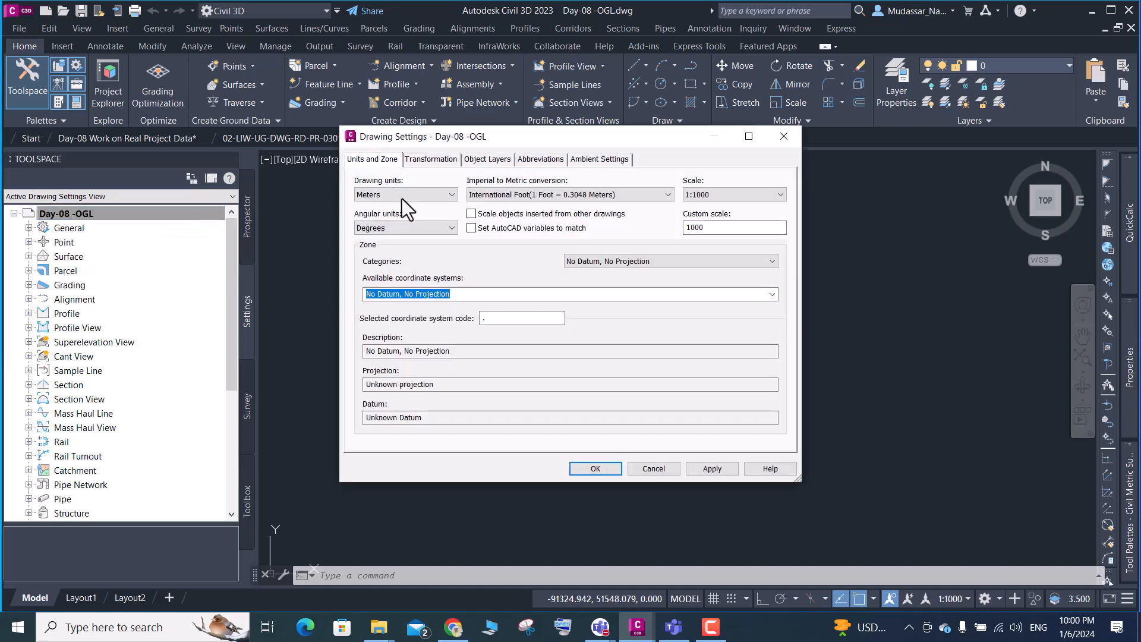
pyautogui.click(621, 266)
pyautogui.click(618, 264)
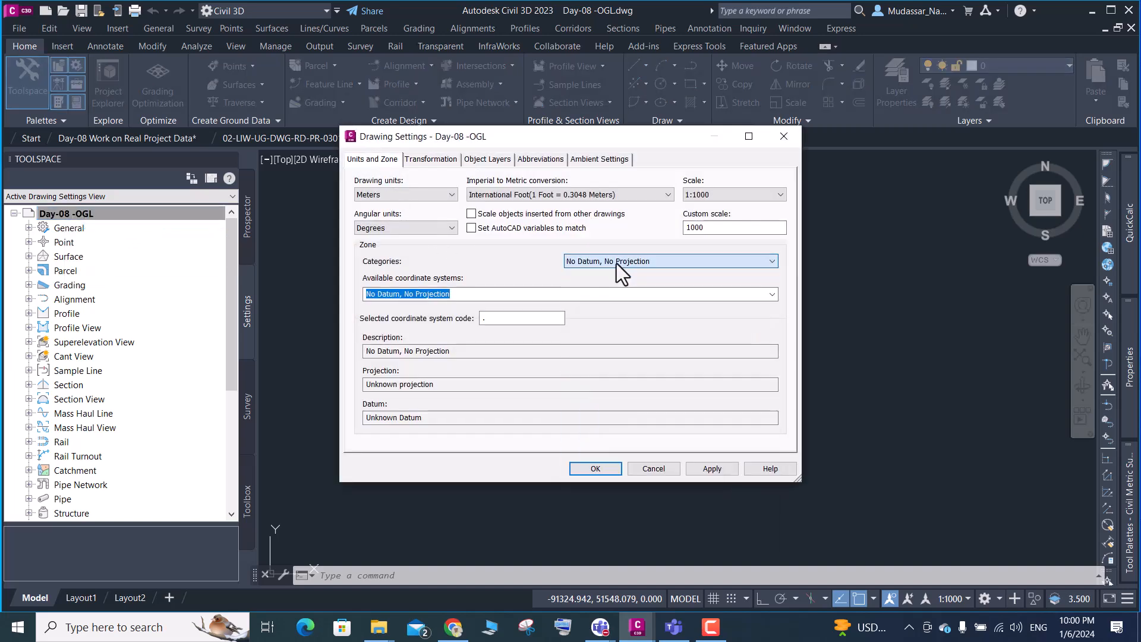
pyautogui.click(615, 262)
pyautogui.scroll(-20, 630, 380)
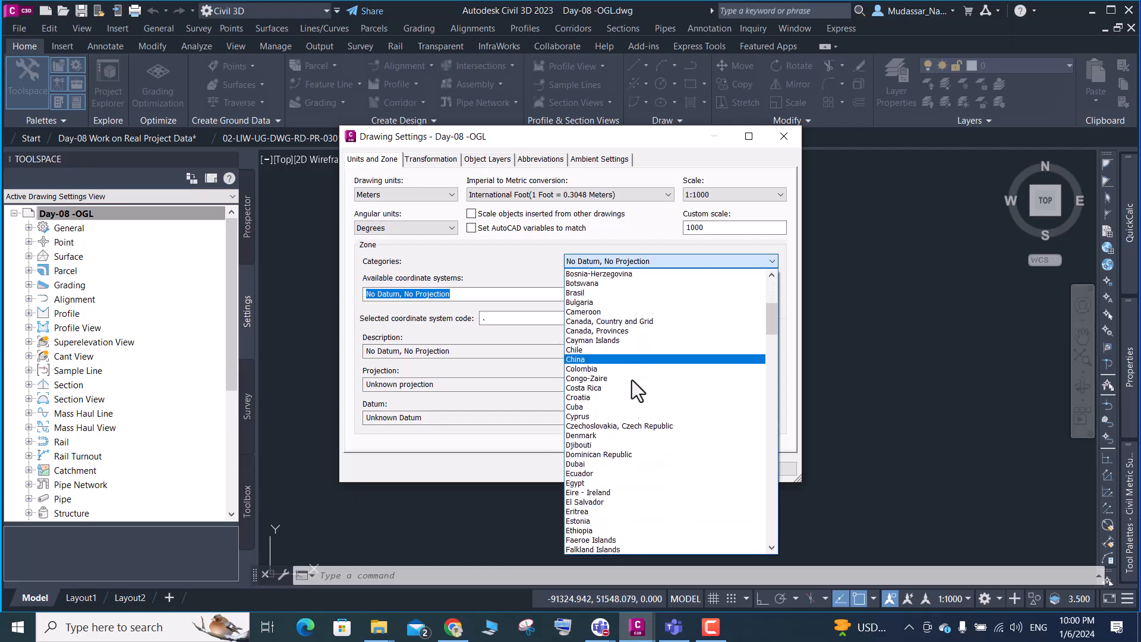
pyautogui.scroll(-20, 633, 475)
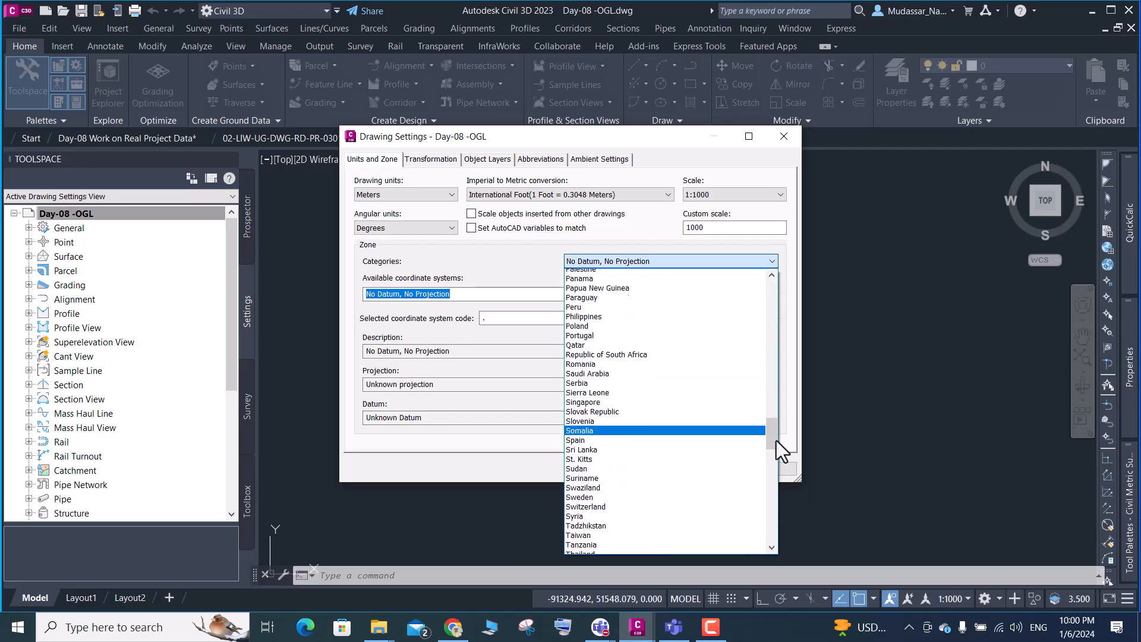
pyautogui.scroll(-7, 611, 518)
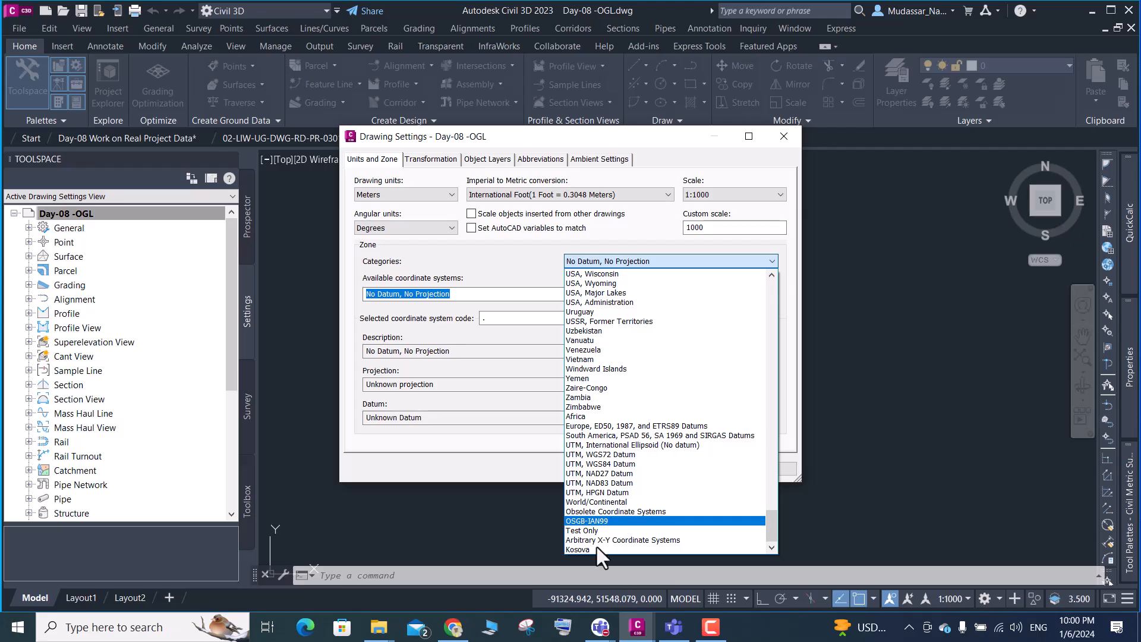
pyautogui.click(586, 435)
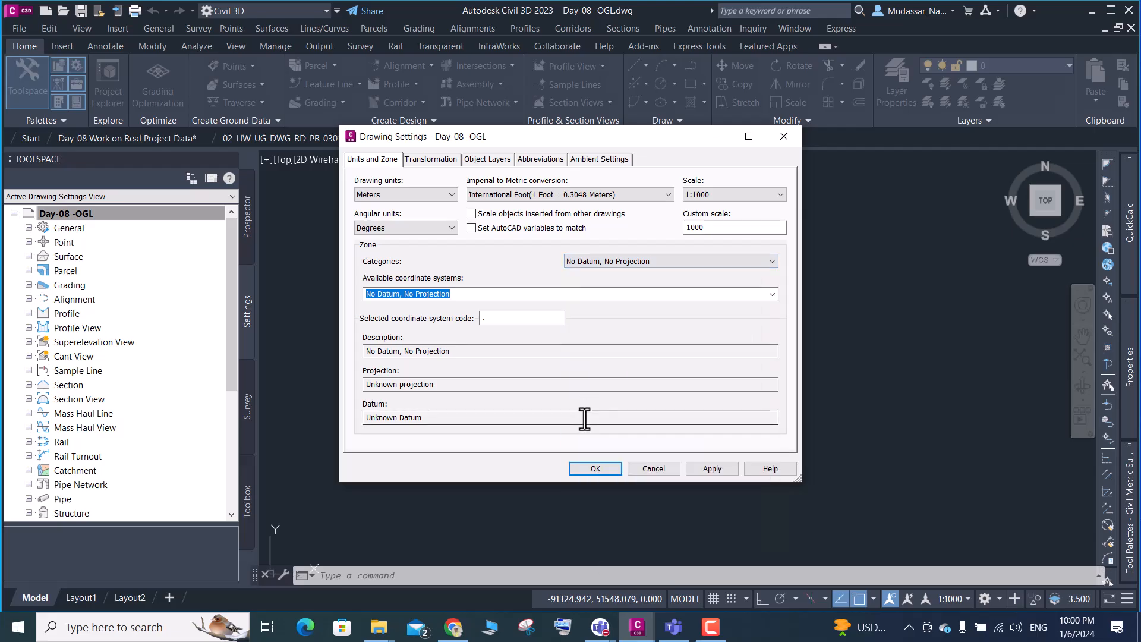
pyautogui.click(735, 263)
pyautogui.moveTo(767, 302); pyautogui.dragTo(769, 555)
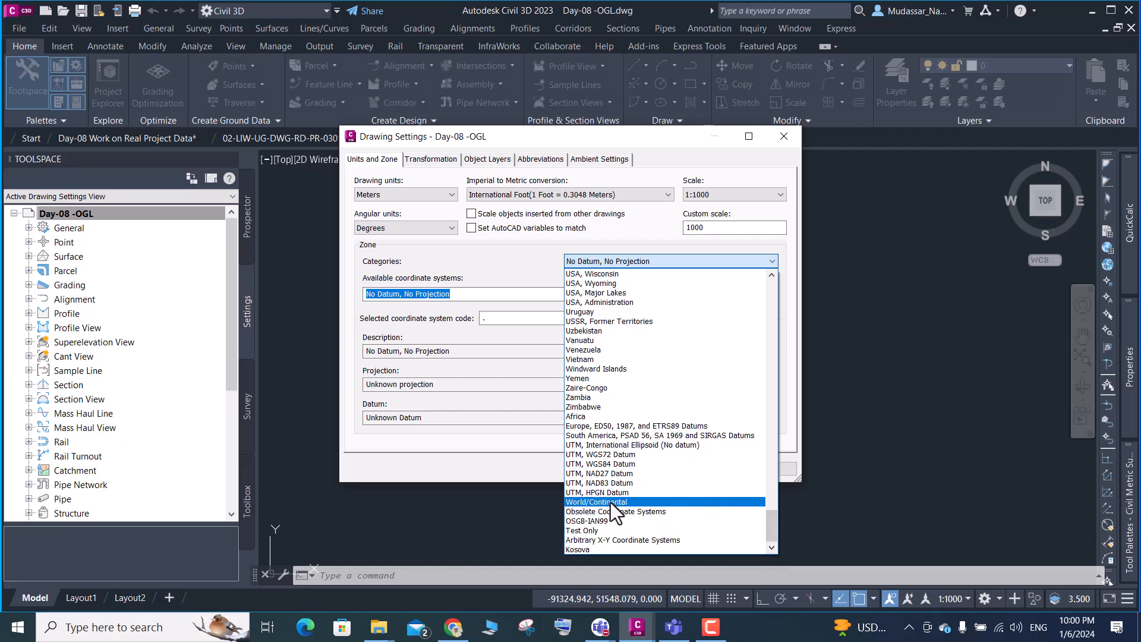
pyautogui.click(601, 464)
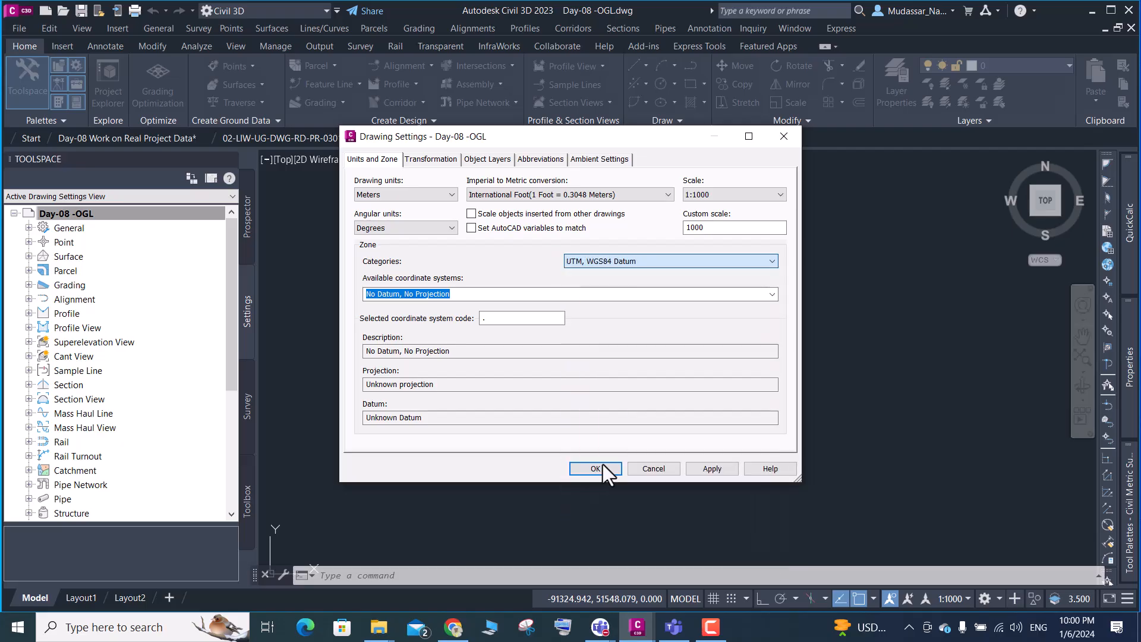
# Assign the UTM-WGS 1984 datum, Zone 39 North, Meter coordinate system, apply the settings and save the drawing
pyautogui.click(771, 294)
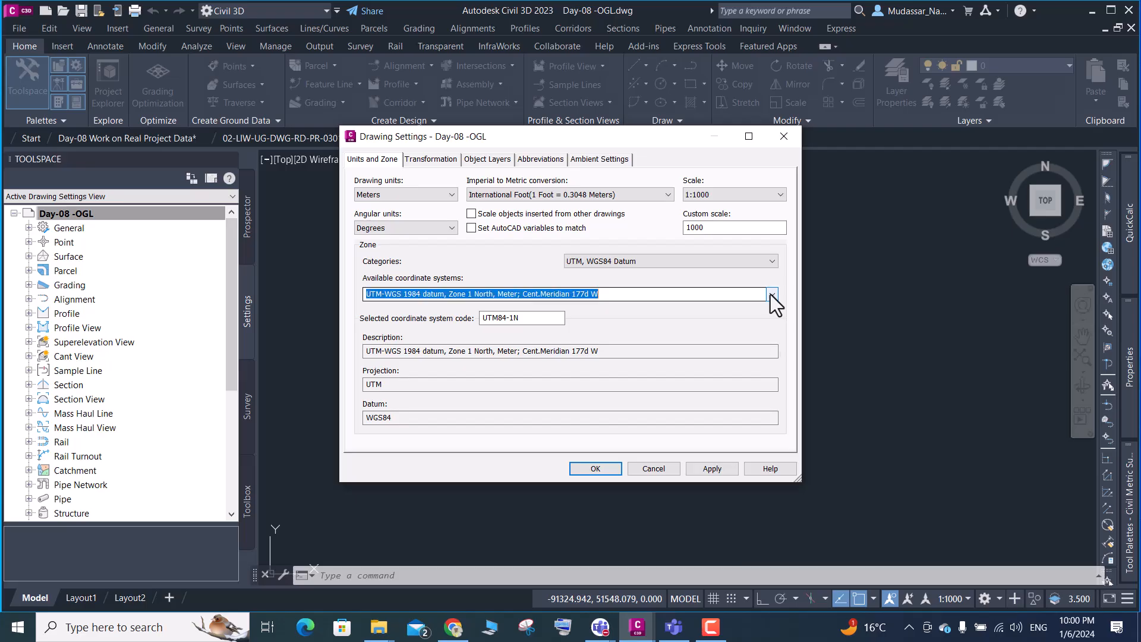
pyautogui.scroll(-10, 588, 380)
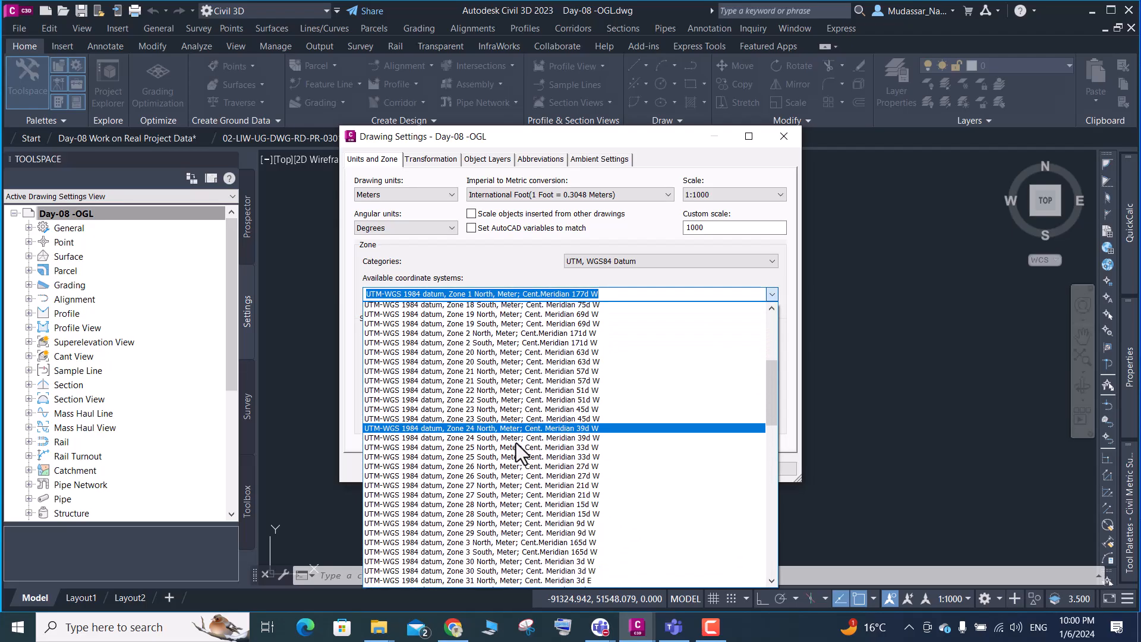
pyautogui.scroll(-5, 514, 443)
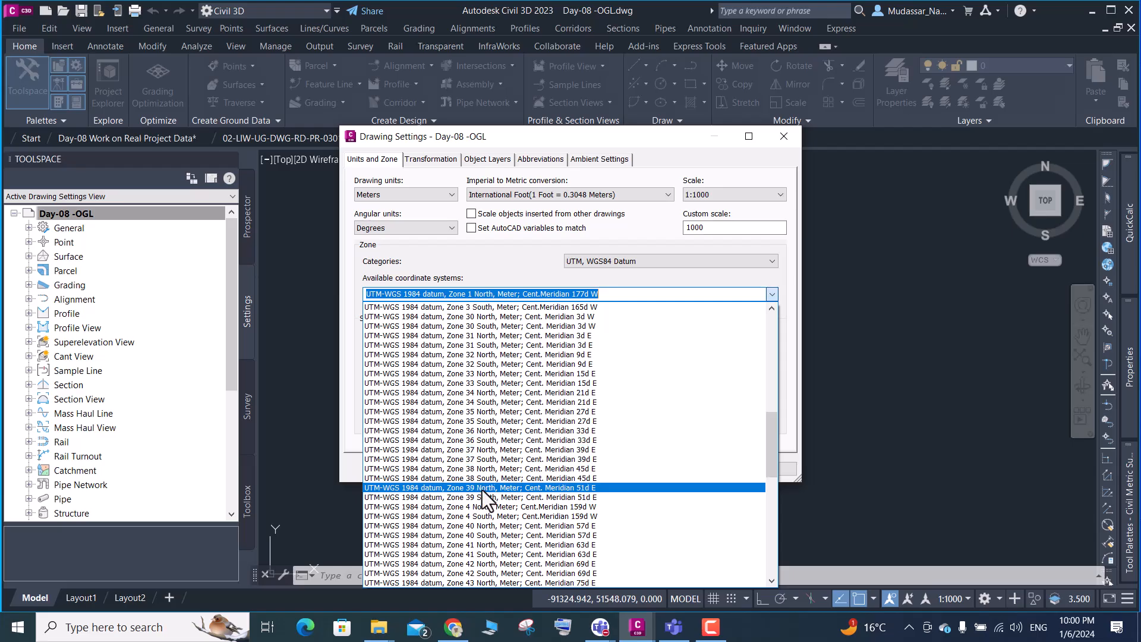
pyautogui.click(482, 488)
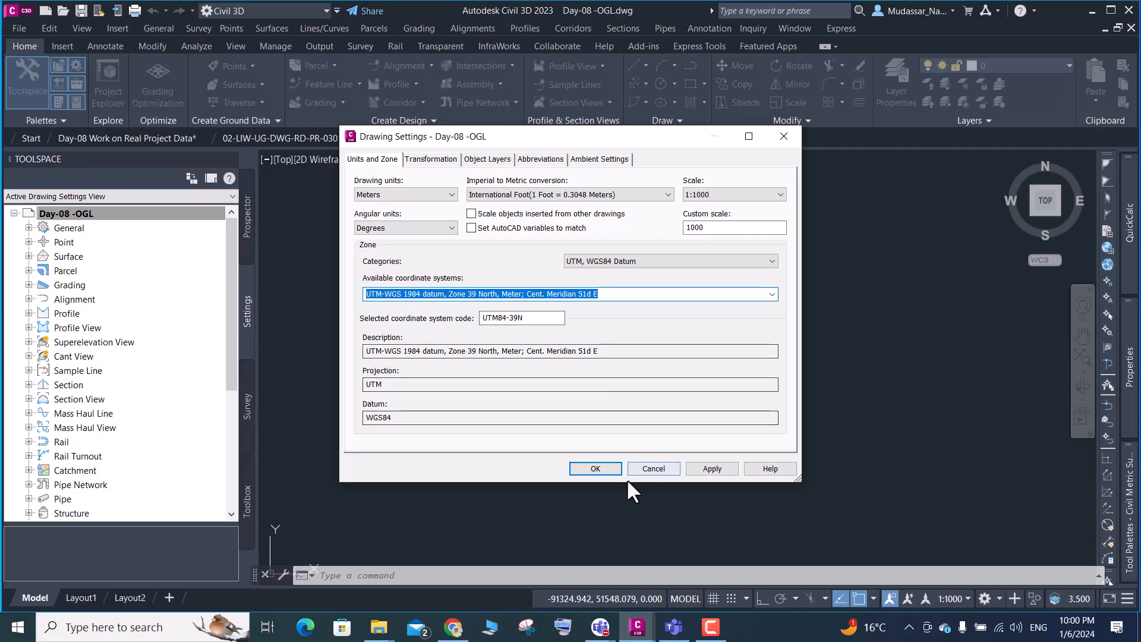
pyautogui.click(712, 469)
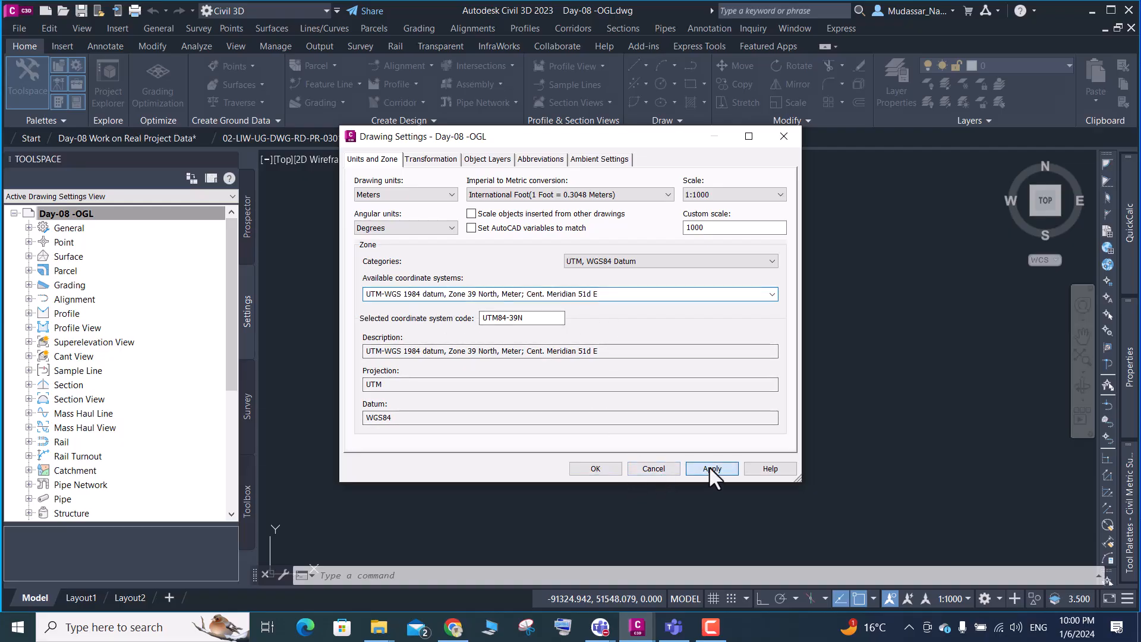
pyautogui.click(585, 474)
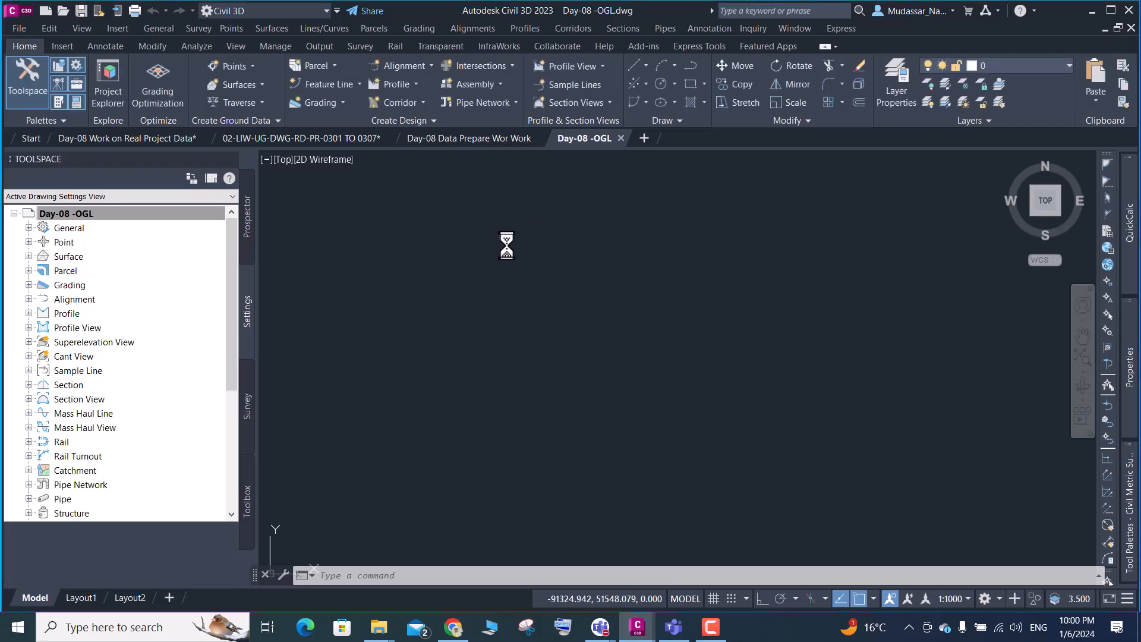
pyautogui.hotkey('ctrl', 's')
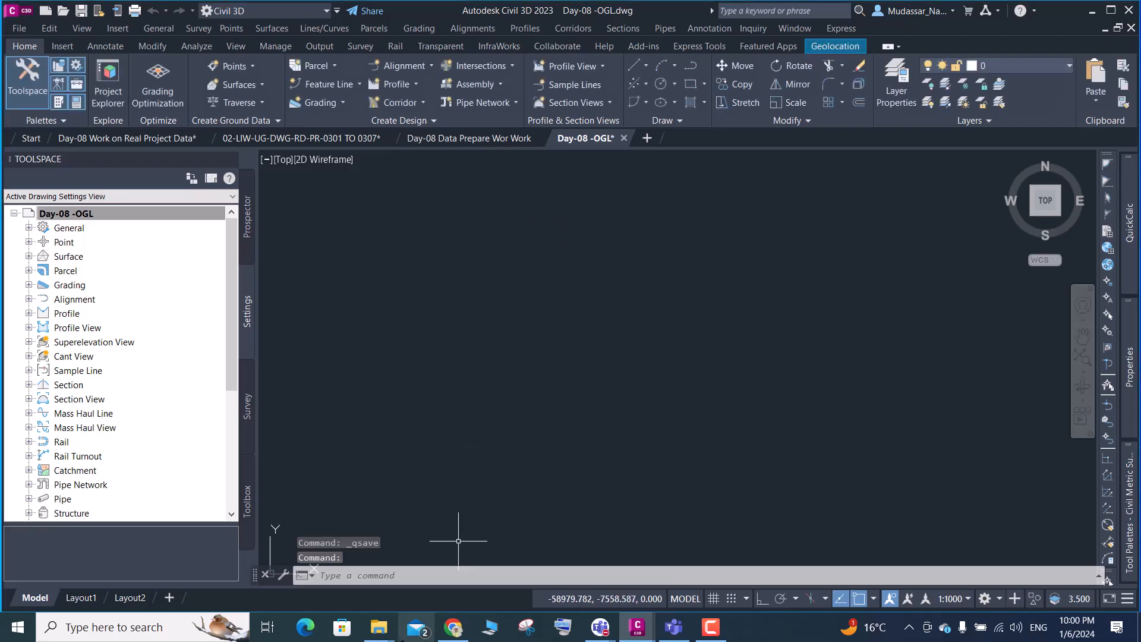
# Switch to File Explorer, check the Day-08 folder and browse to the 01-OGL folder with the ground-level data
pyautogui.click(378, 627)
pyautogui.click(244, 564)
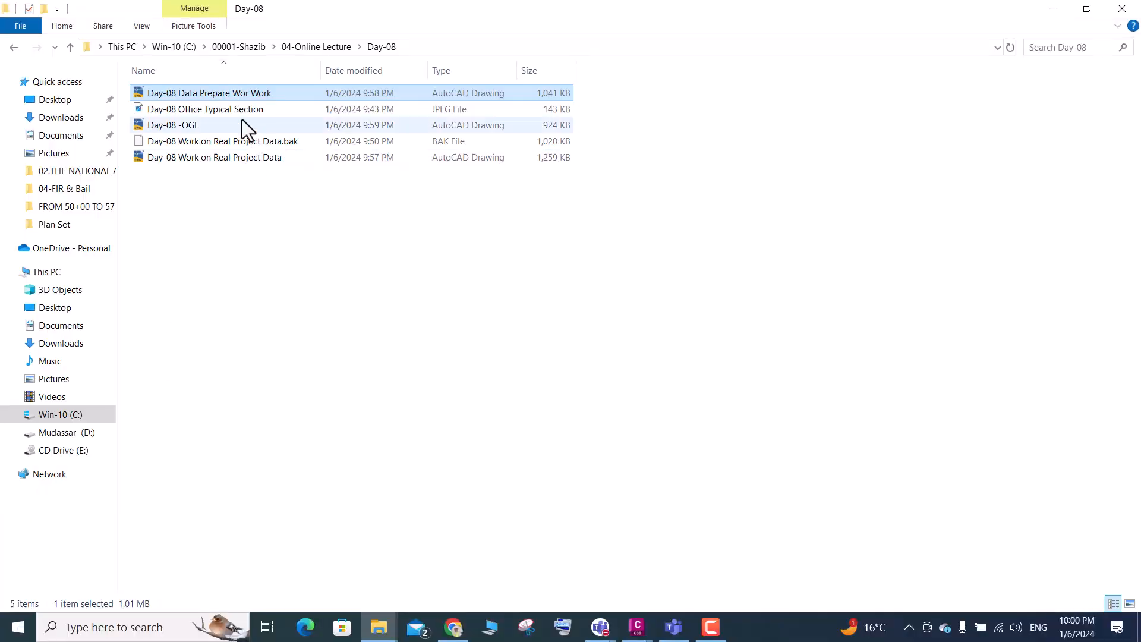
pyautogui.click(70, 46)
pyautogui.click(169, 110)
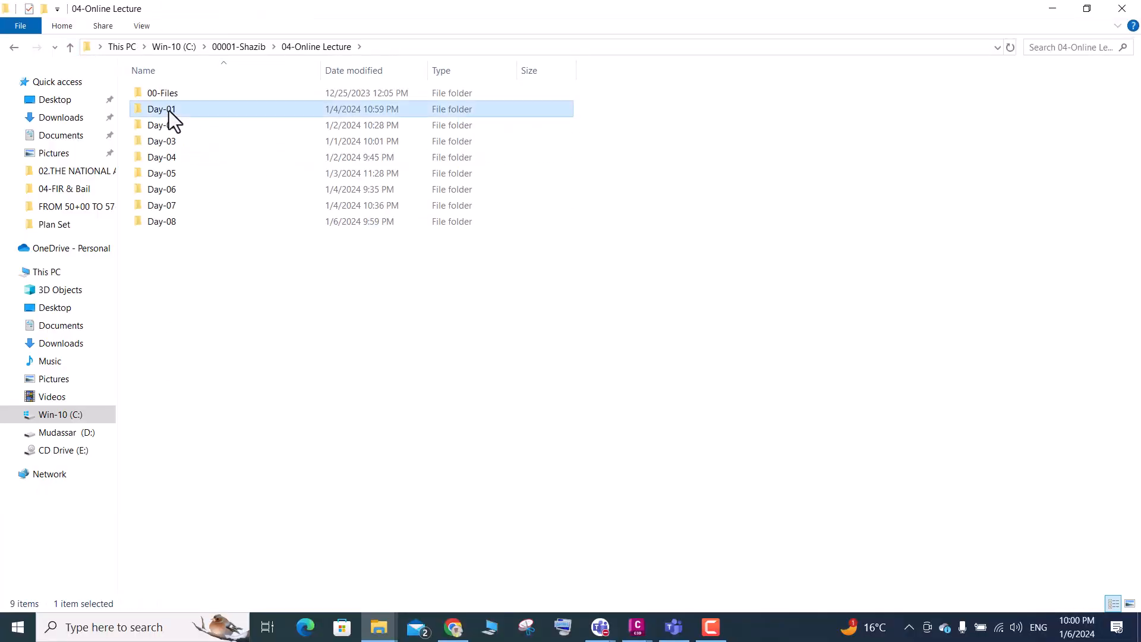
pyautogui.doubleClick(169, 110)
pyautogui.click(70, 46)
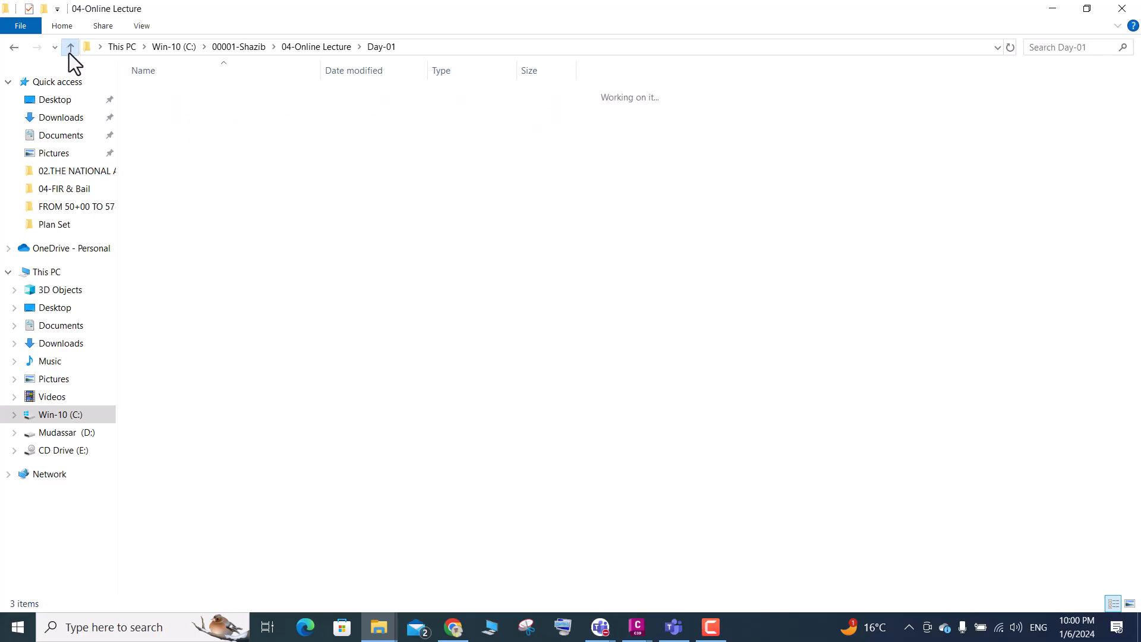
pyautogui.click(69, 46)
pyautogui.doubleClick(173, 95)
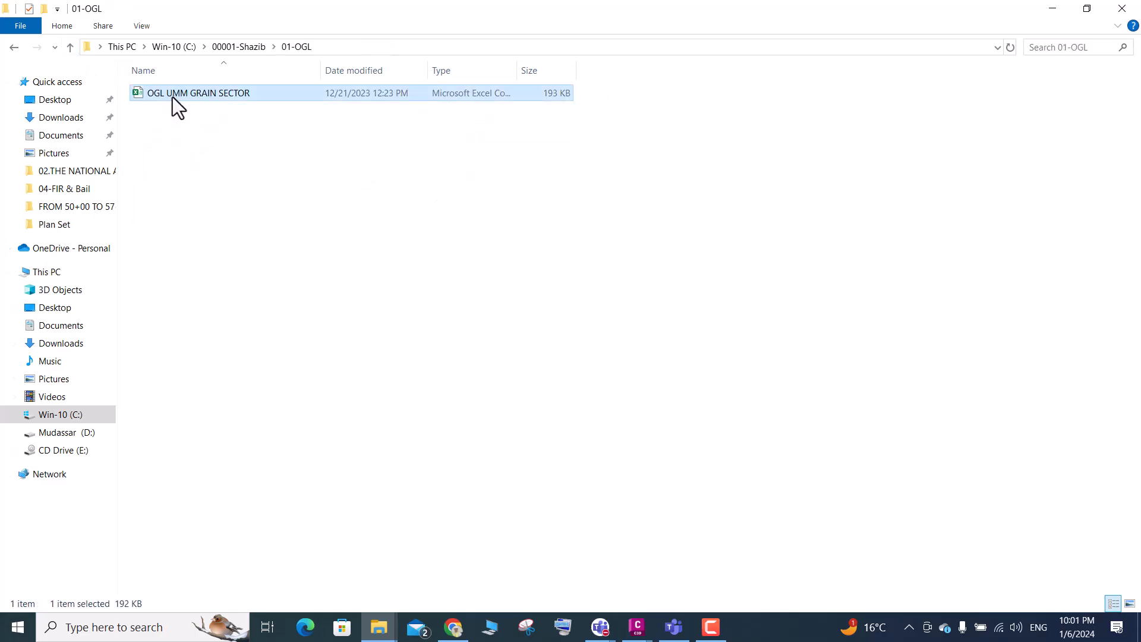
# Paste the copied OGL UMM GRAIN SECTOR file into the Day-08 folder inside 04-Online Lecture and refresh the folder view
pyautogui.click(70, 47)
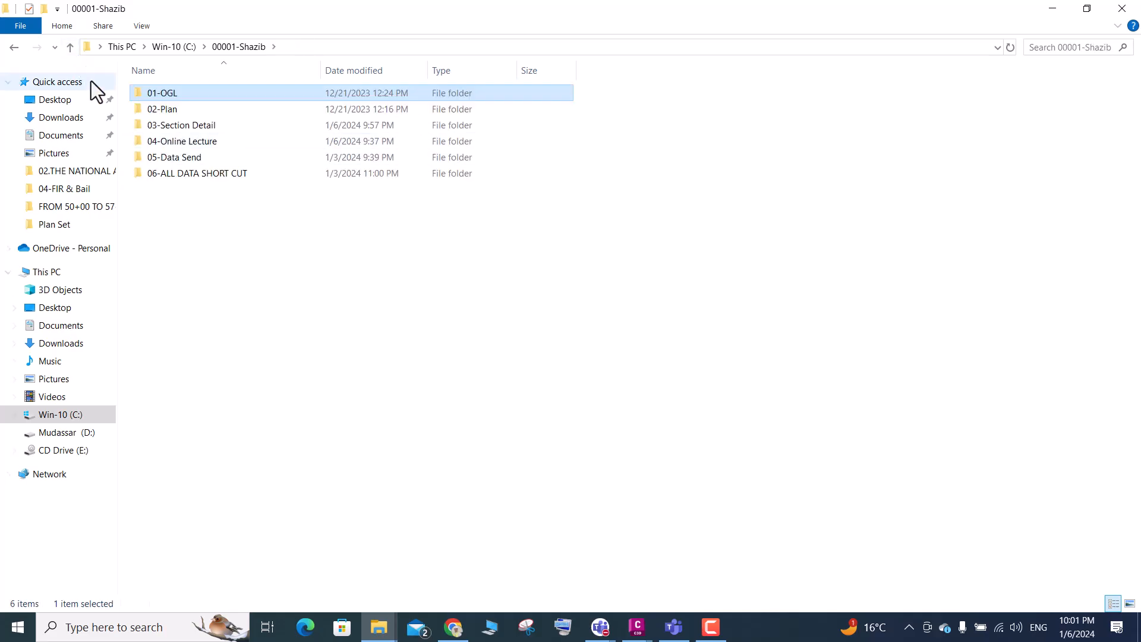
pyautogui.click(71, 48)
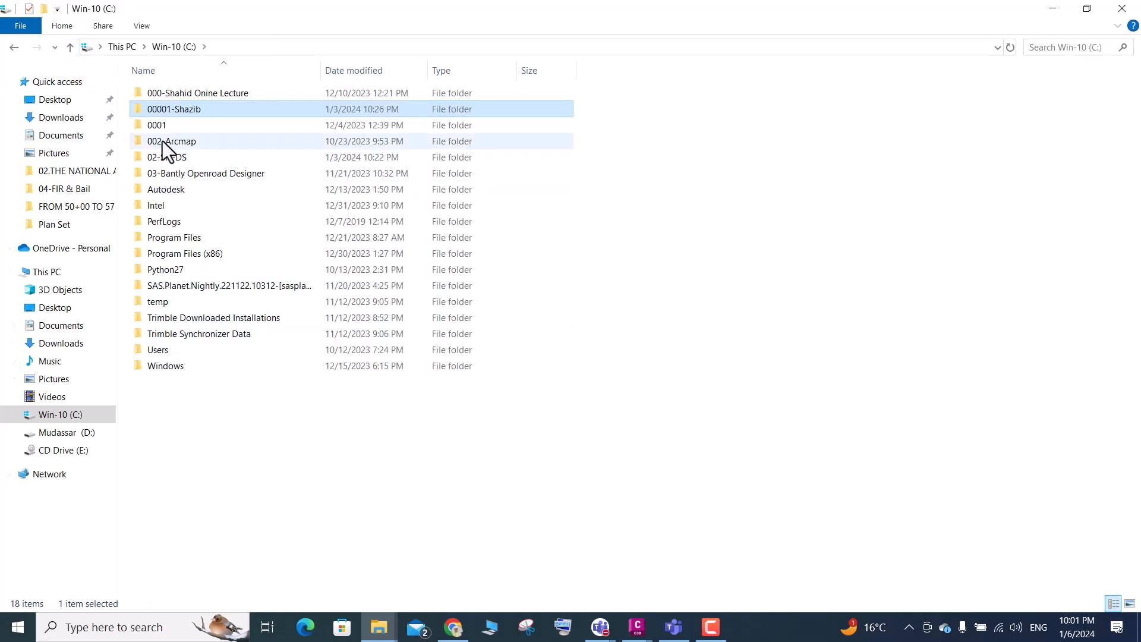
pyautogui.doubleClick(164, 111)
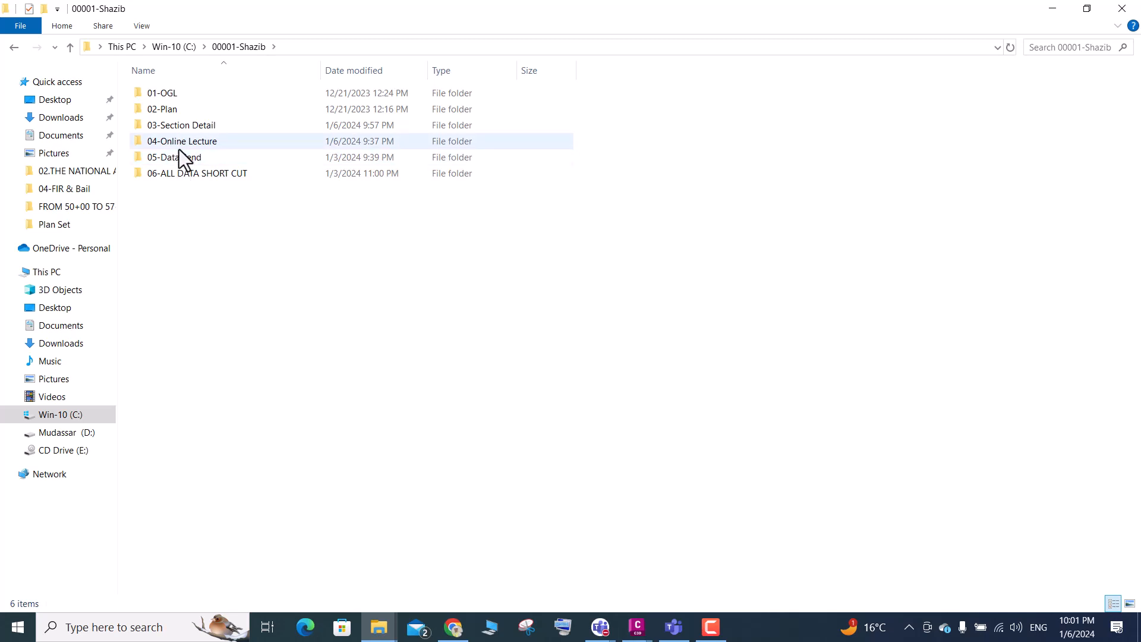
pyautogui.doubleClick(181, 143)
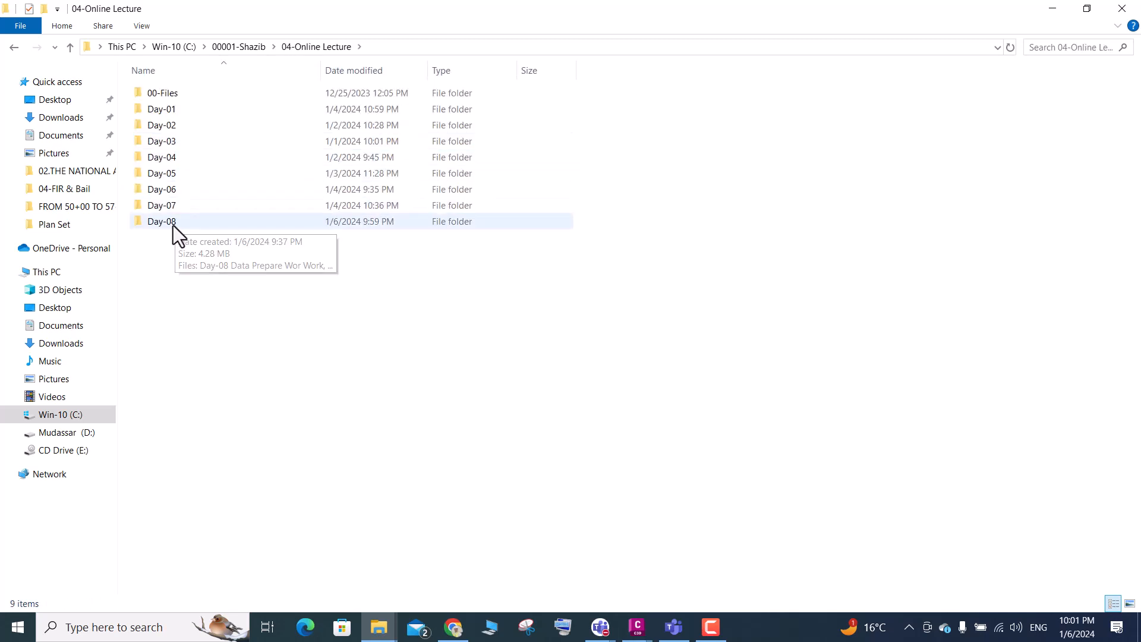
pyautogui.click(171, 224)
pyautogui.doubleClick(171, 223)
pyautogui.rightClick(171, 221)
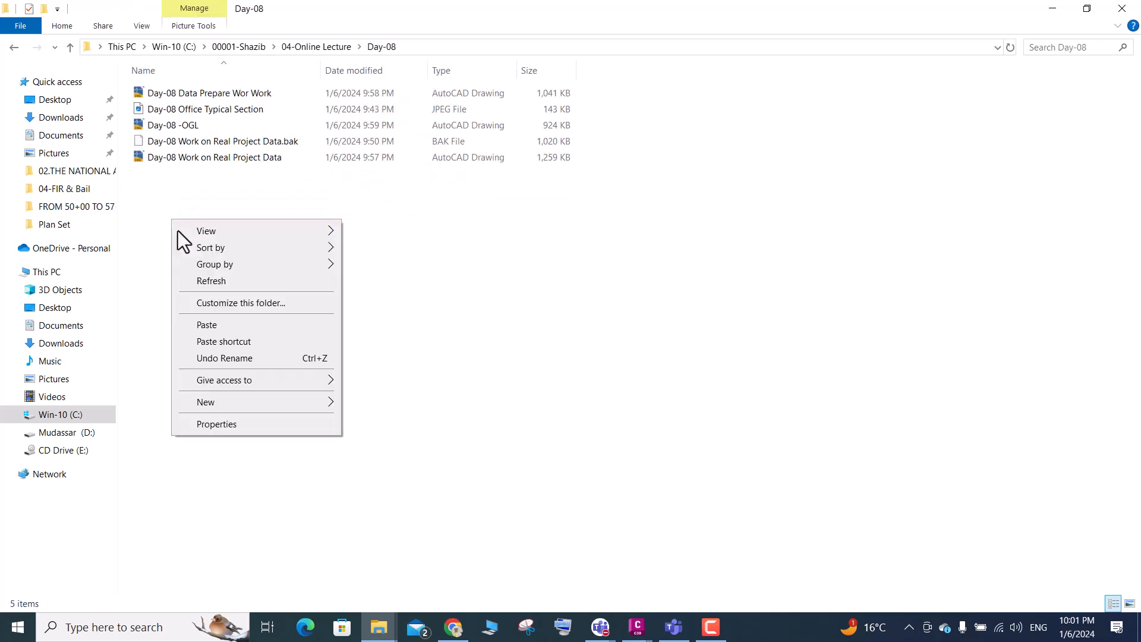
pyautogui.click(210, 326)
pyautogui.rightClick(209, 226)
pyautogui.click(257, 289)
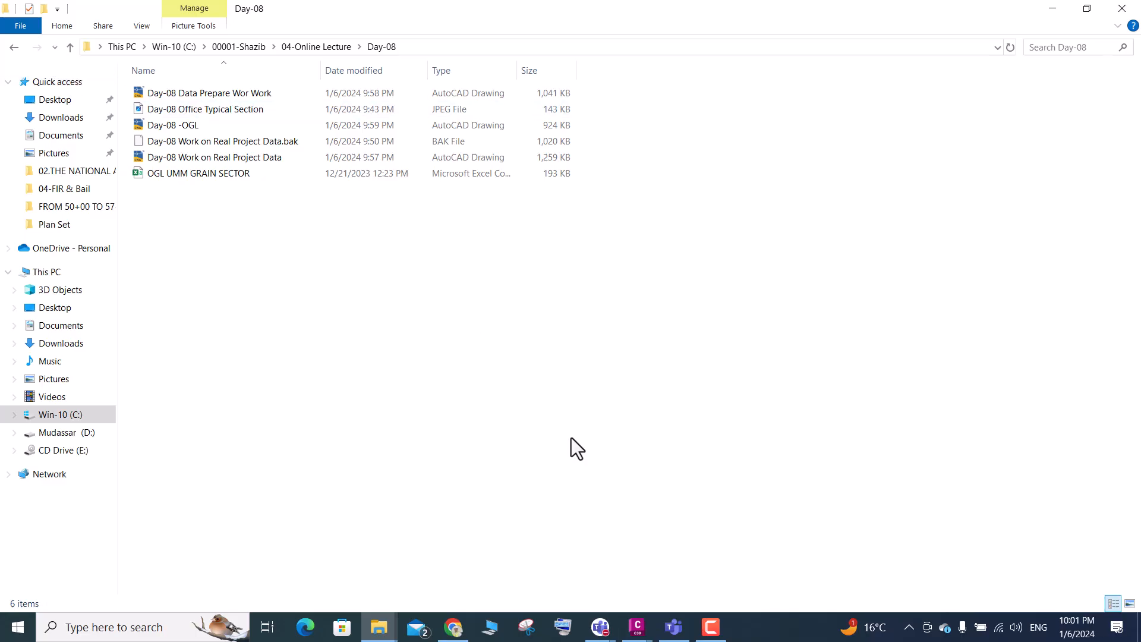
# Switch back to Civil 3D, start Import Points and add OGL UMM GRAIN SECTOR from the Day-08 folder as the source file
pyautogui.click(1055, 9)
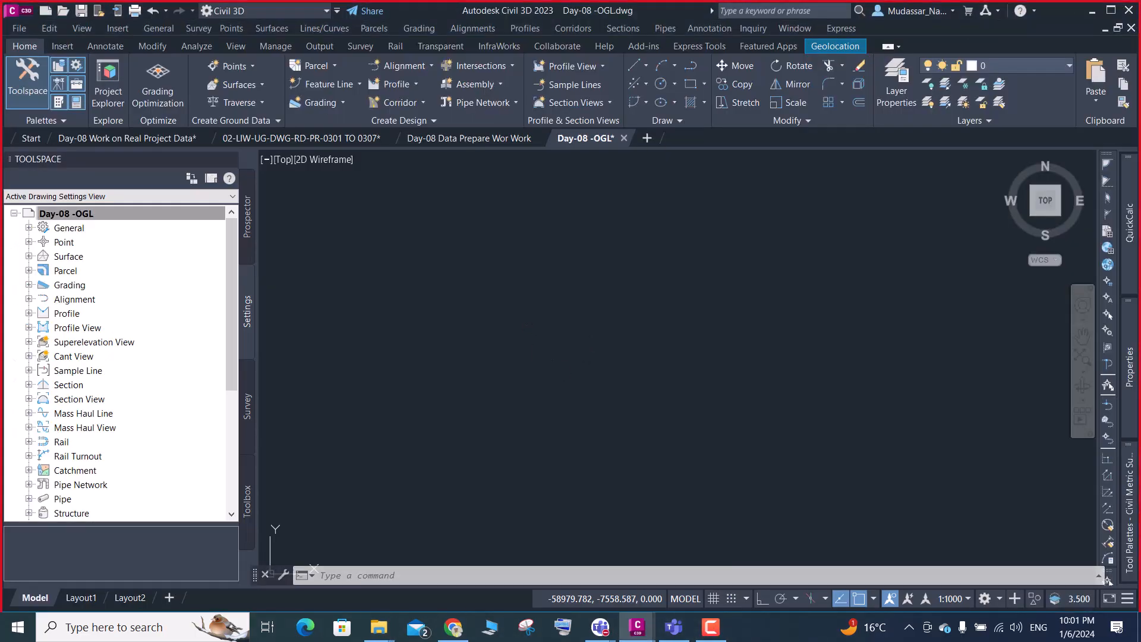
pyautogui.write('IMPORT')
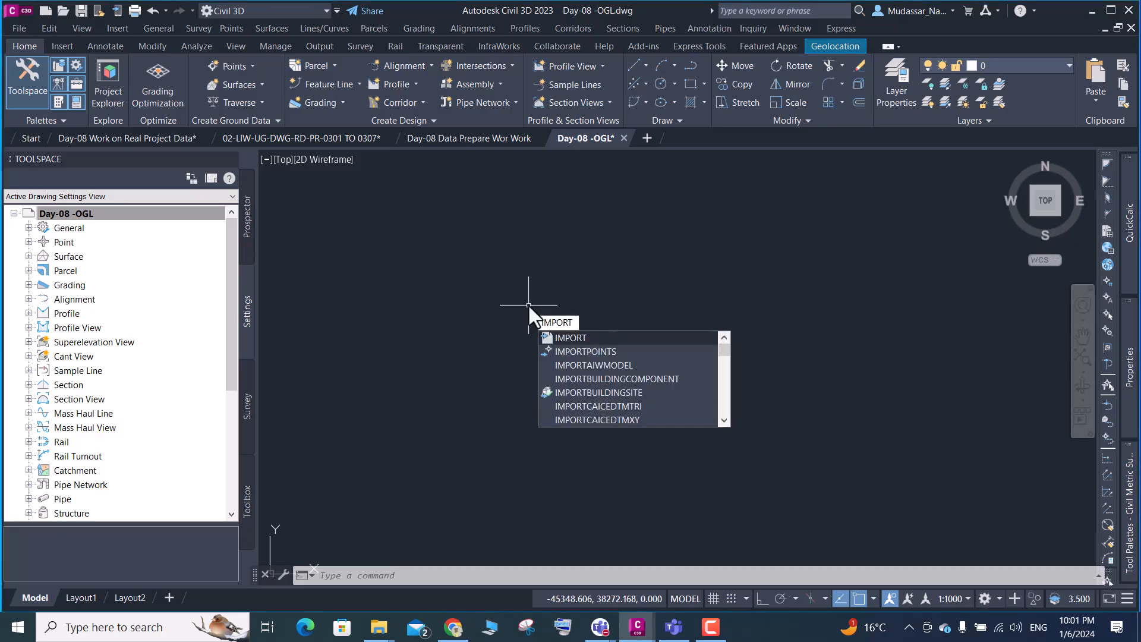
pyautogui.click(585, 352)
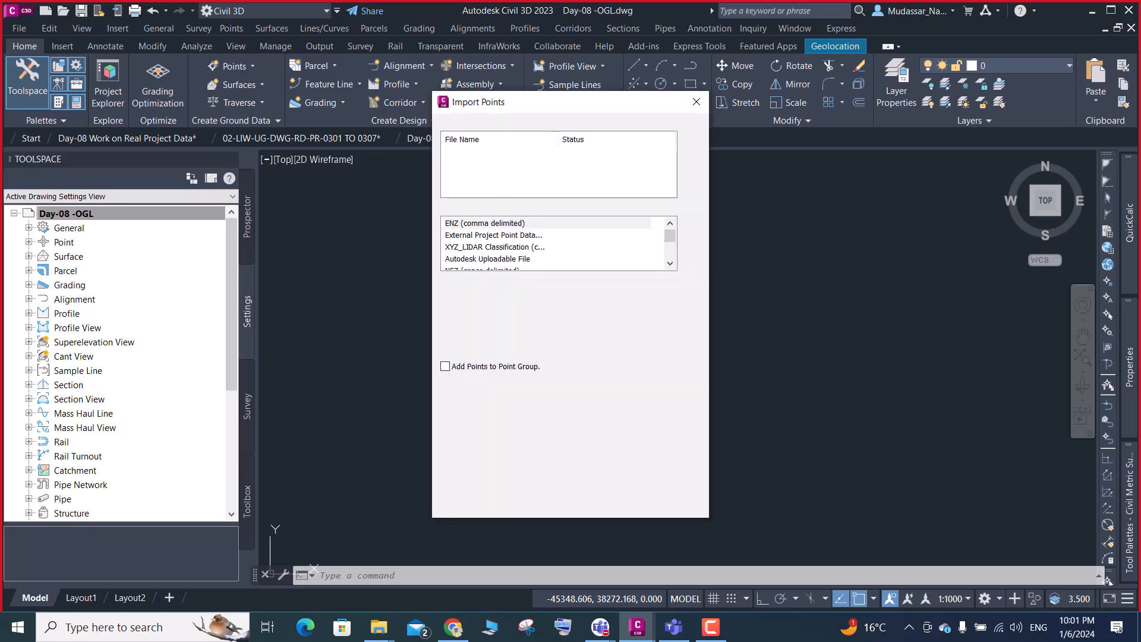
pyautogui.click(692, 140)
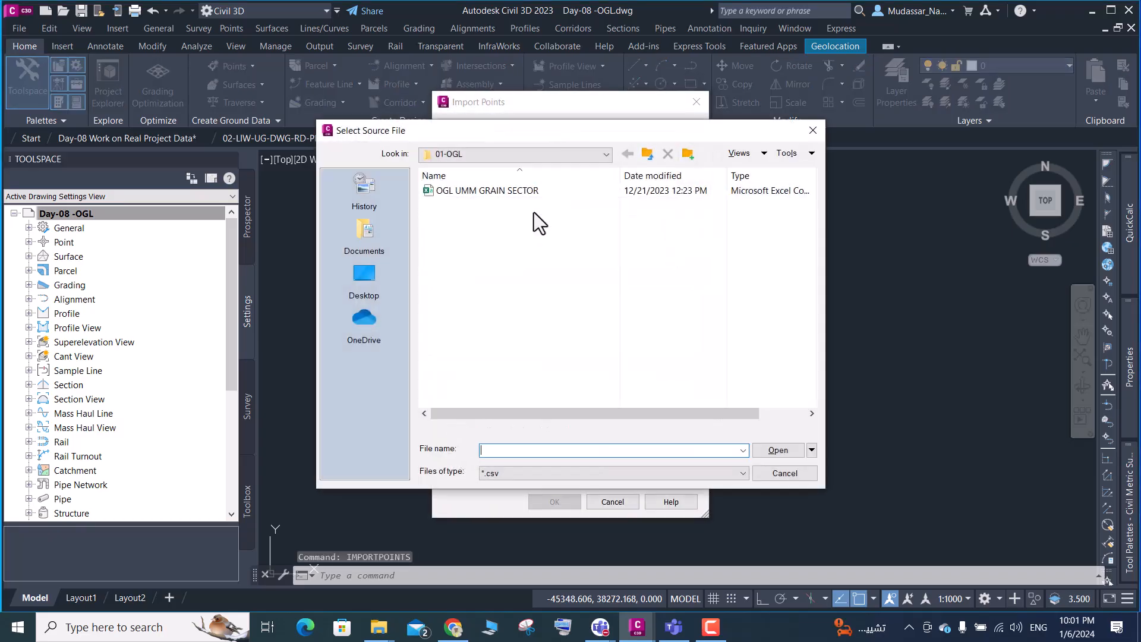
pyautogui.click(645, 157)
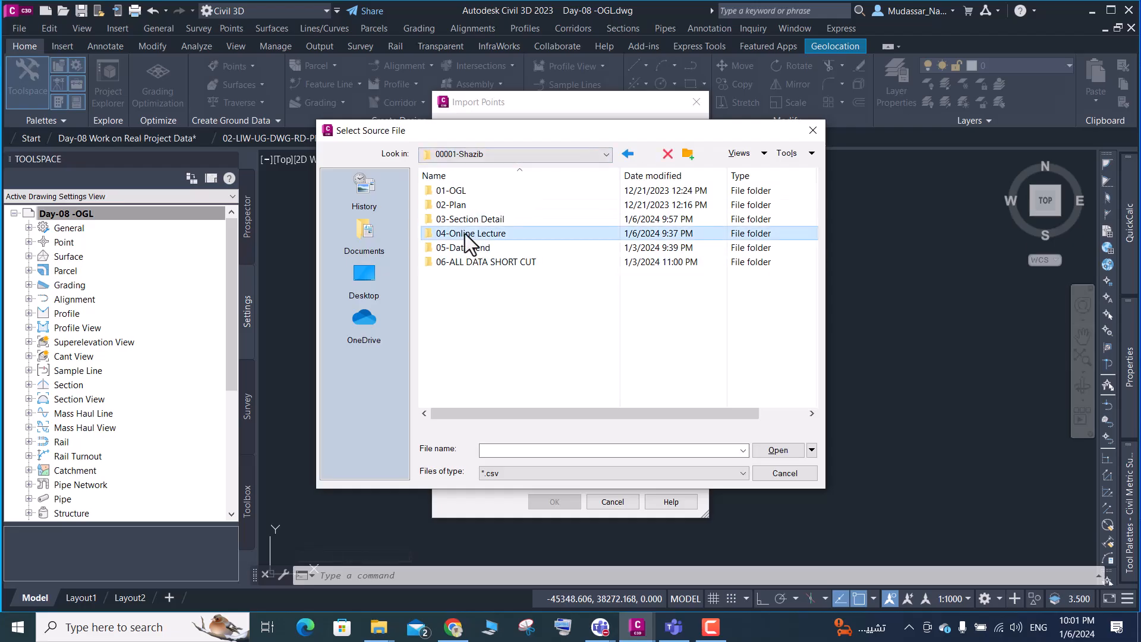
pyautogui.doubleClick(464, 233)
pyautogui.doubleClick(453, 306)
pyautogui.click(451, 190)
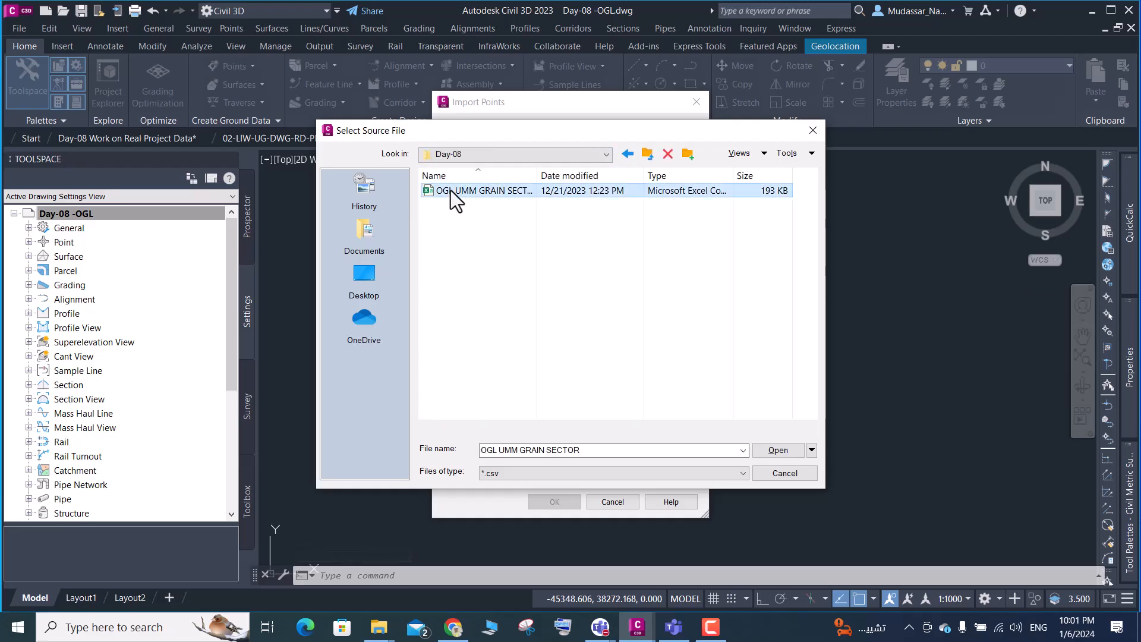
pyautogui.click(774, 452)
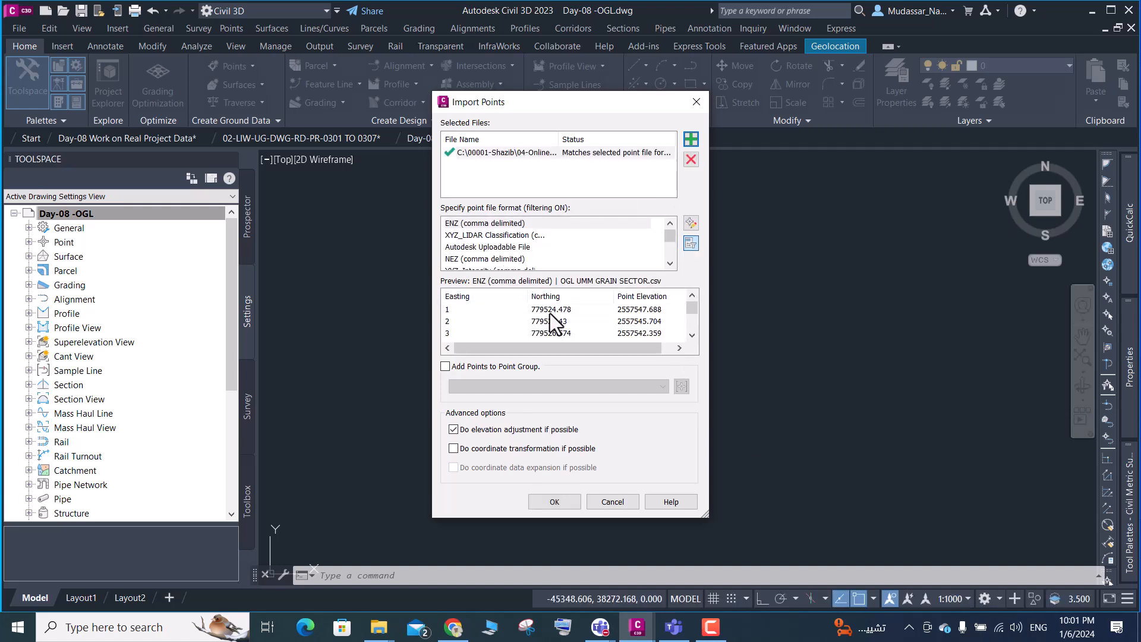
# Set the point file format to PENZD (comma delimited) and check the columns in the data preview
pyautogui.click(505, 258)
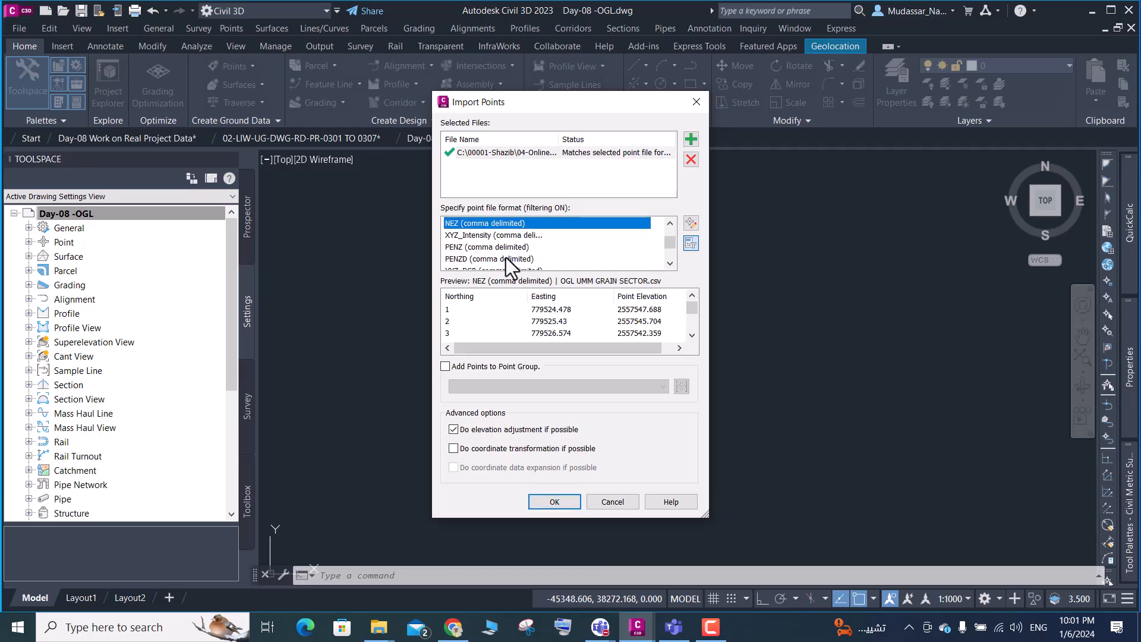
pyautogui.click(505, 257)
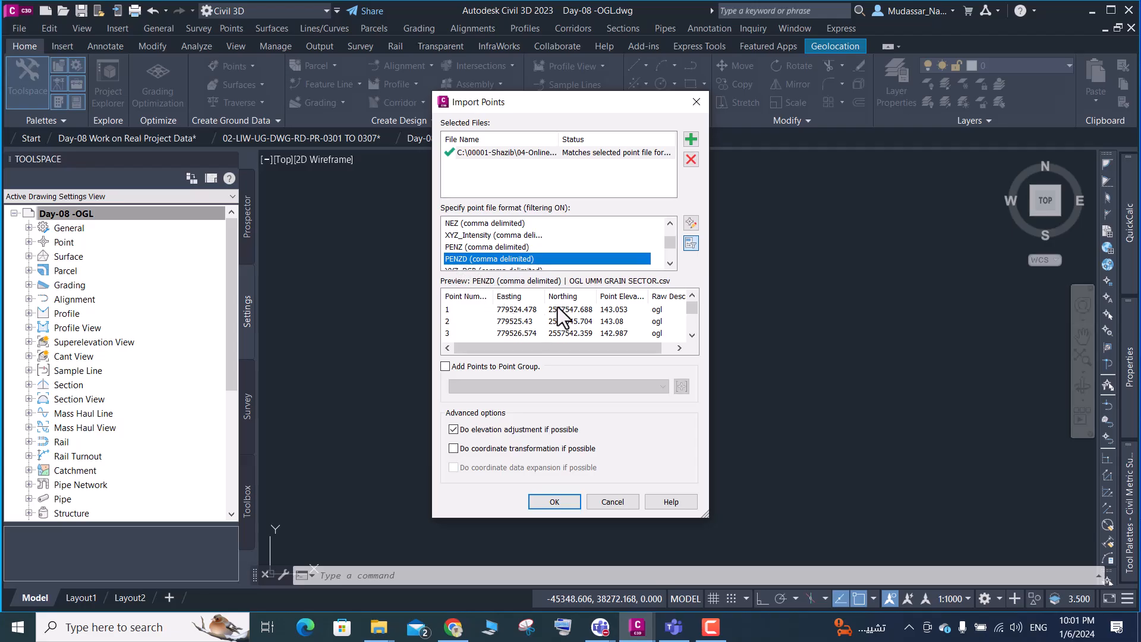
pyautogui.scroll(-6, 620, 314)
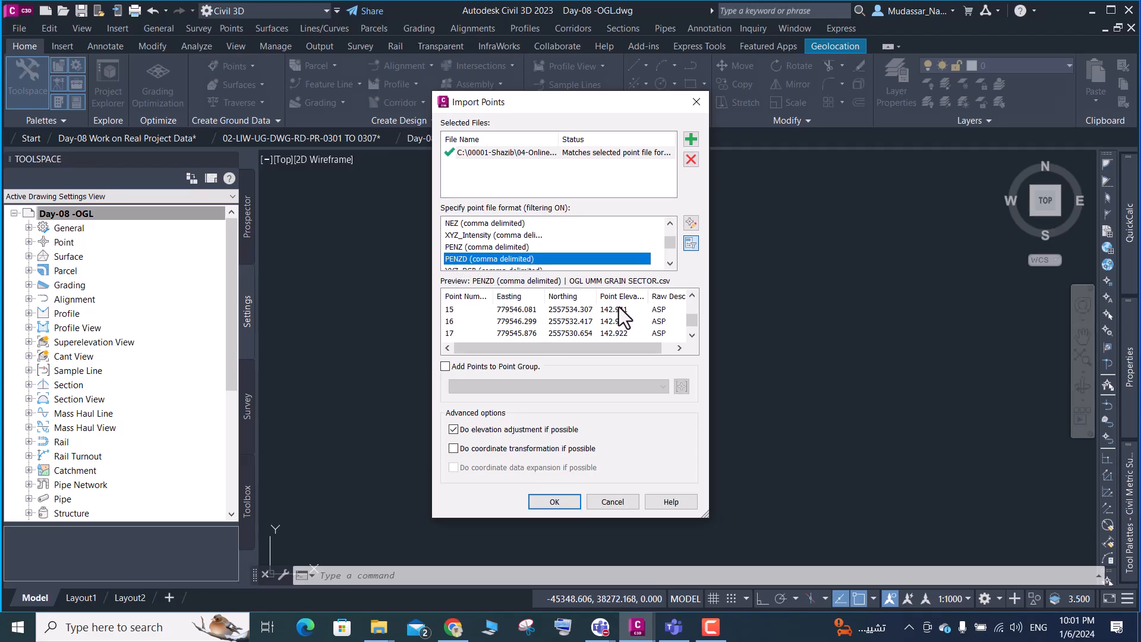
pyautogui.scroll(1, 546, 324)
# Import the points into a new point group named DAY-08-OGL and show them at the drawing extents
pyautogui.click(446, 366)
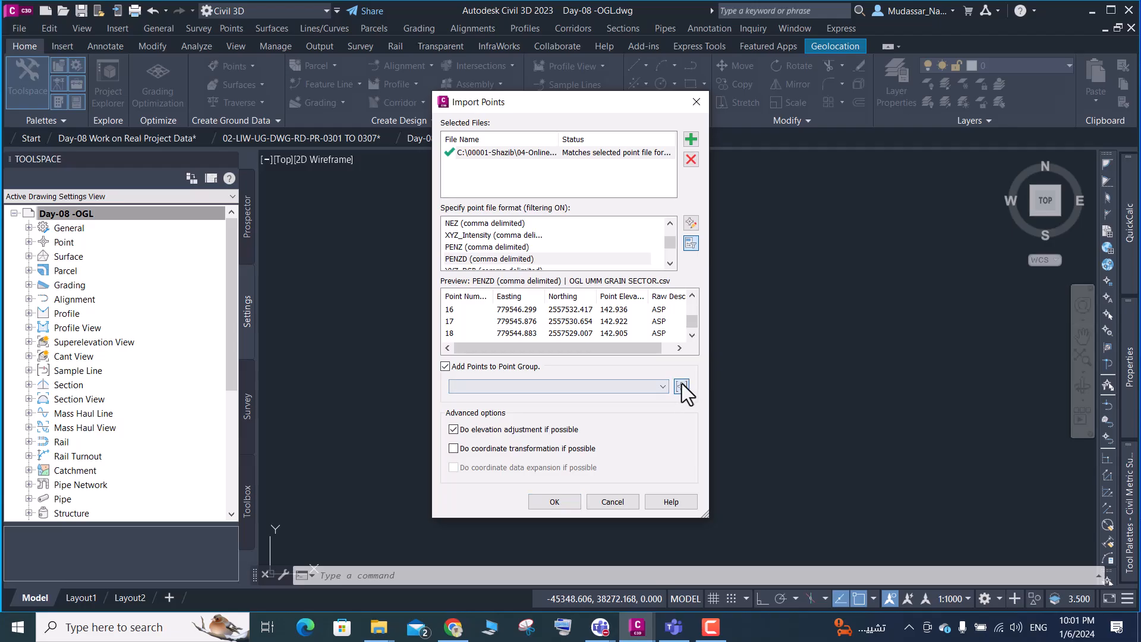
pyautogui.click(682, 385)
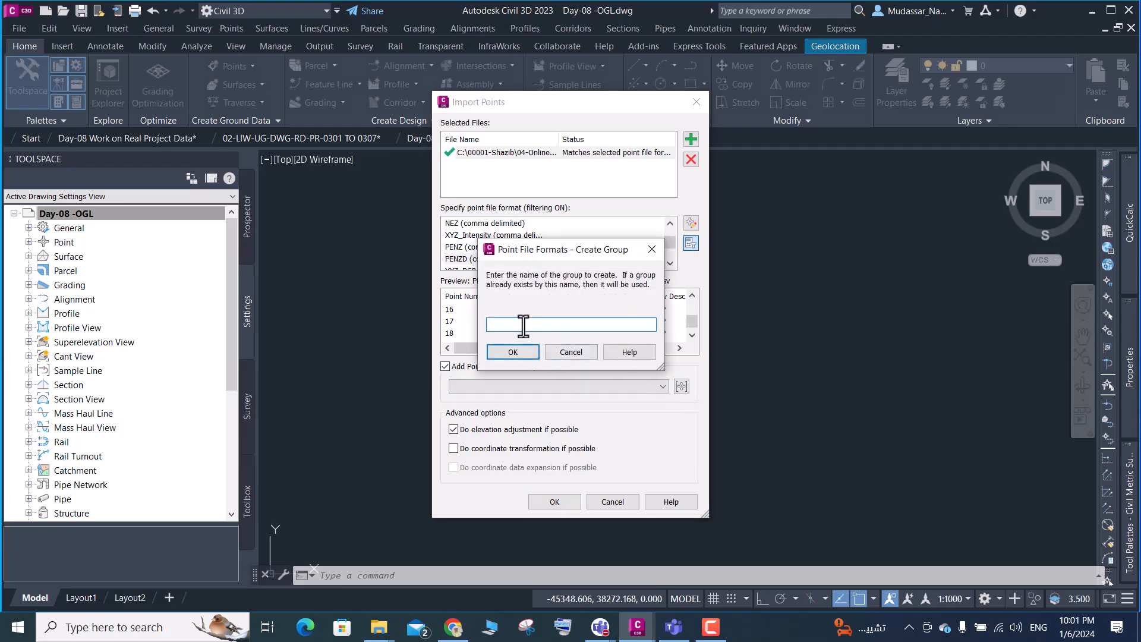
pyautogui.write('OGL')
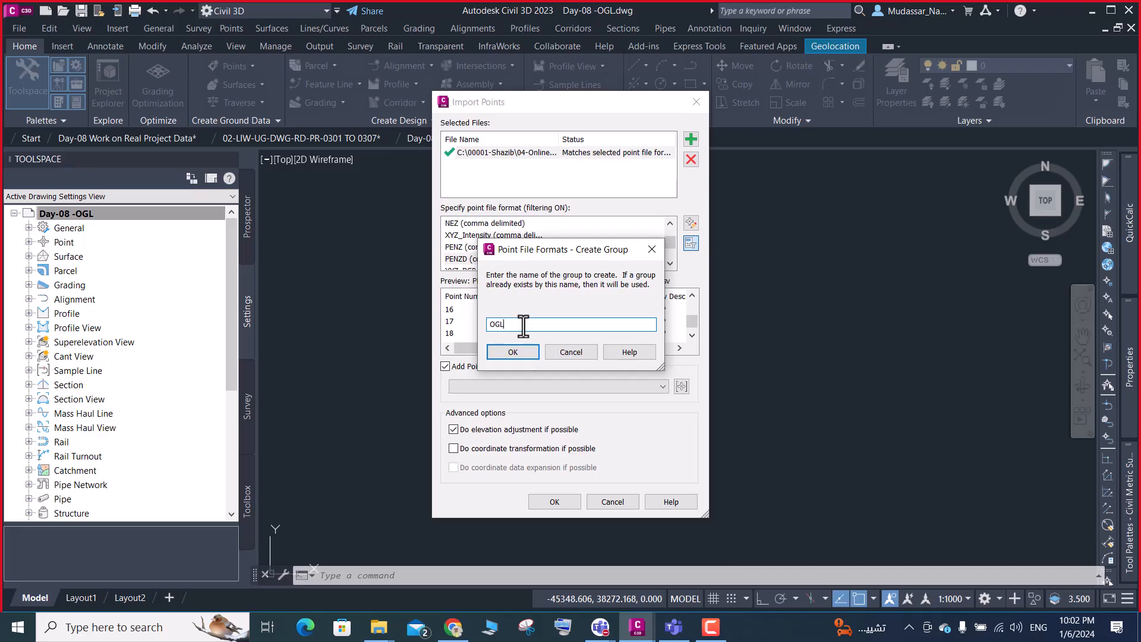
pyautogui.write('DAY-08-')
pyautogui.rightClick(523, 325)
pyautogui.click(496, 363)
pyautogui.click(494, 355)
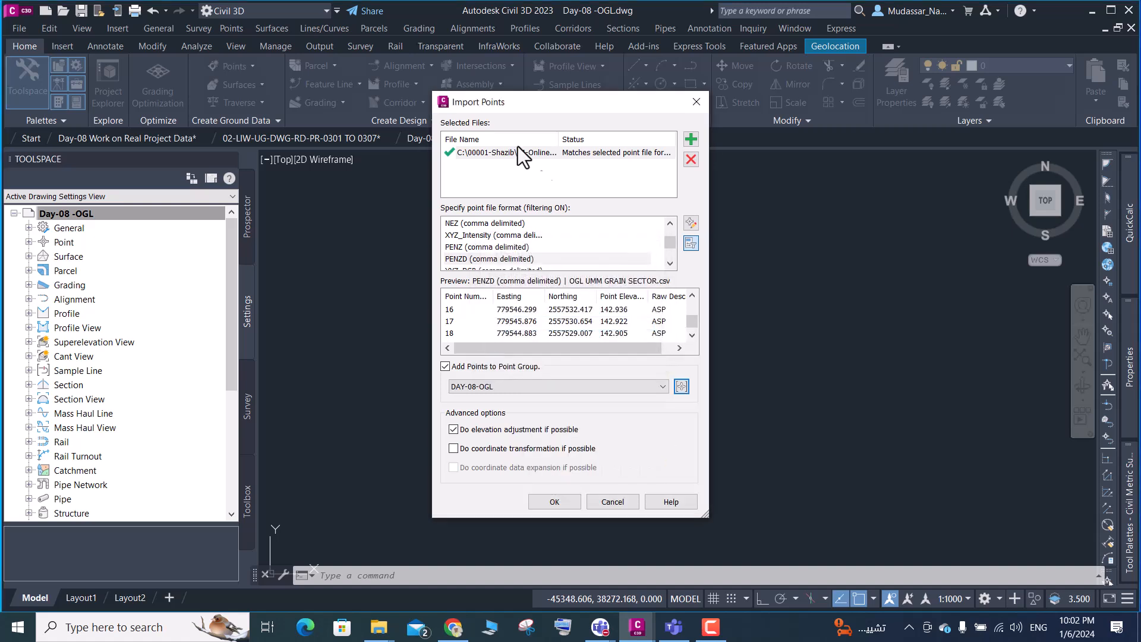
pyautogui.click(545, 503)
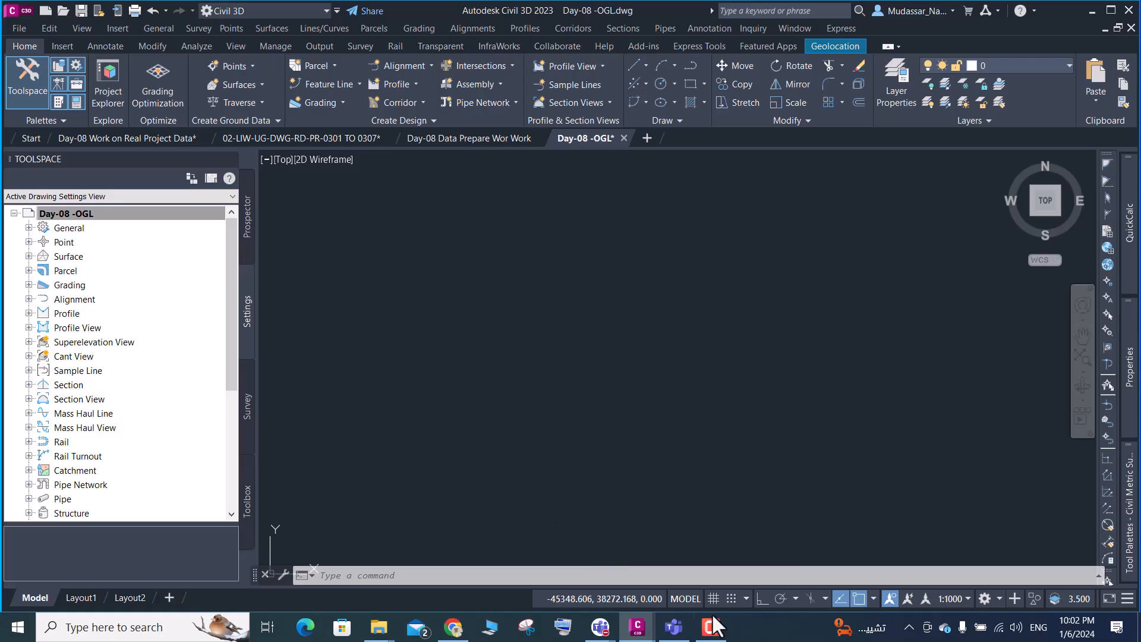
pyautogui.click(717, 630)
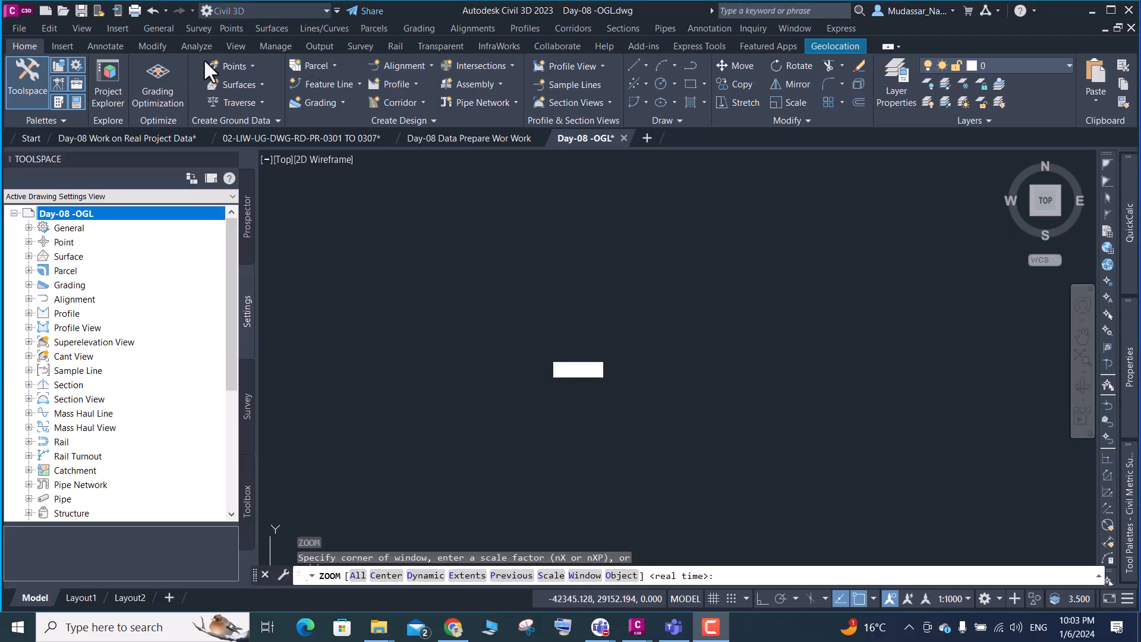
pyautogui.write('e')
pyautogui.press('Return')
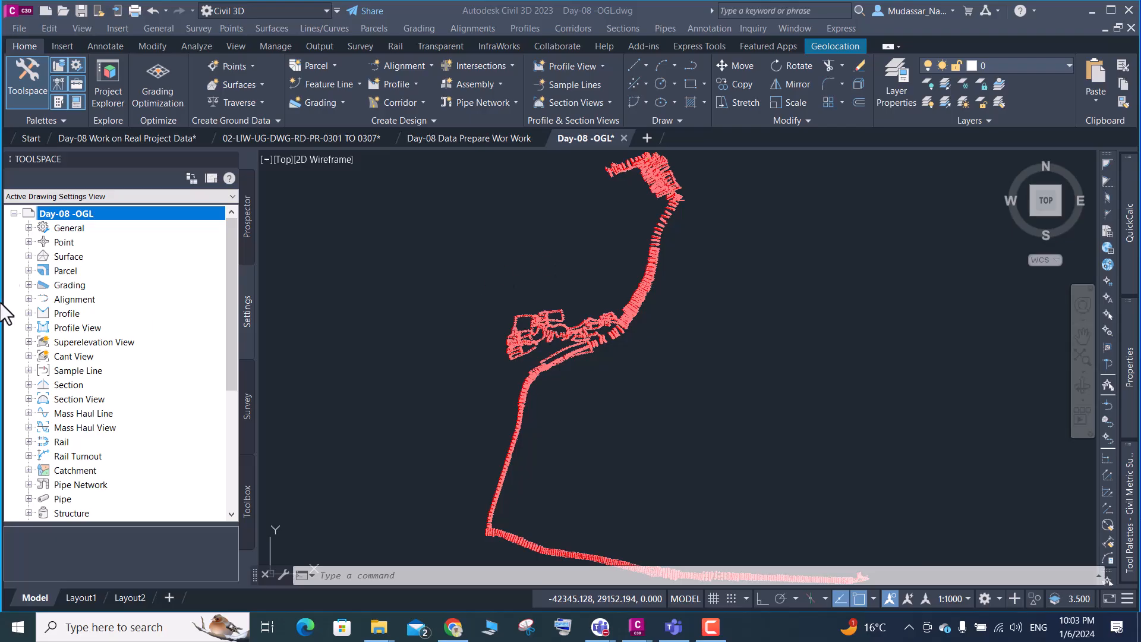
pyautogui.click(560, 333)
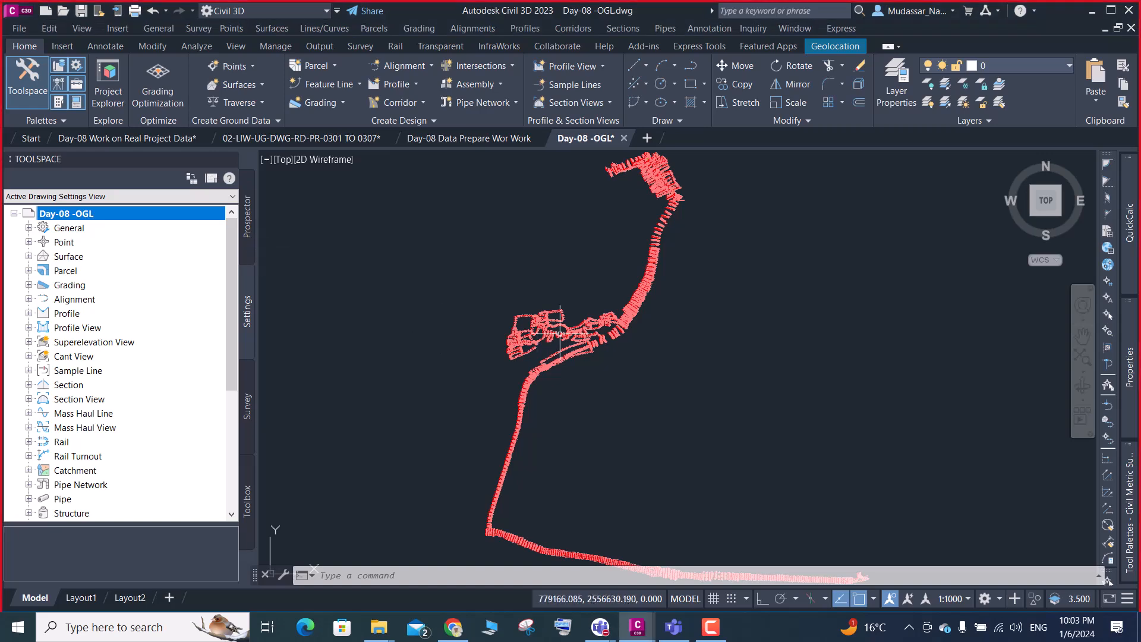
# Create a TIN surface named DAY-08-OGL with the Contours 2m and 10m (Background) style
pyautogui.click(249, 217)
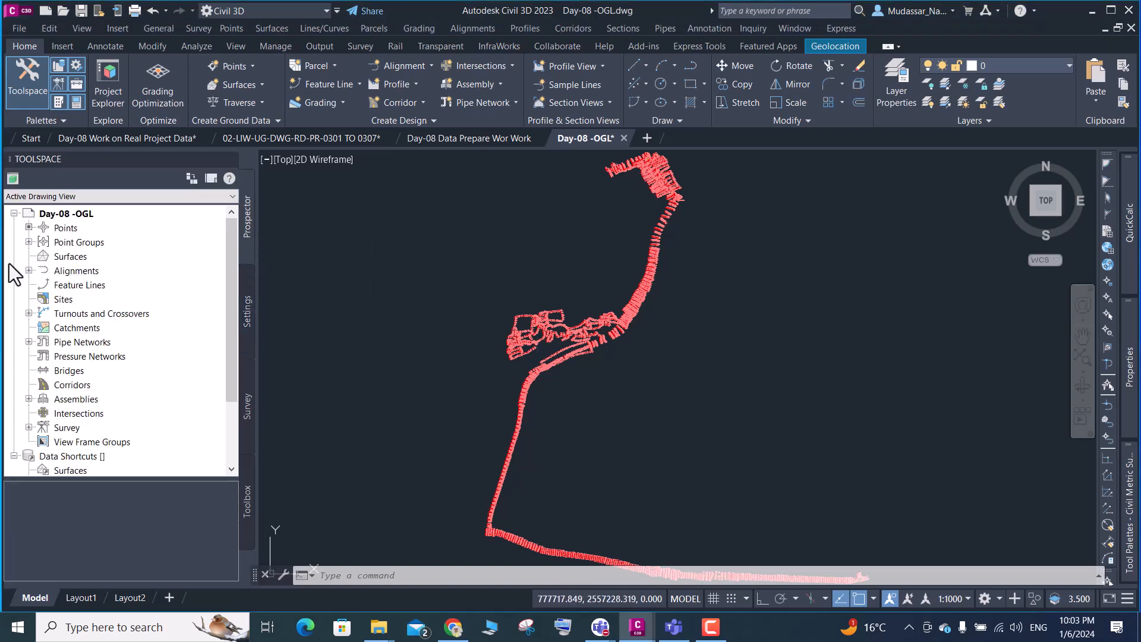
pyautogui.rightClick(55, 258)
pyautogui.click(87, 264)
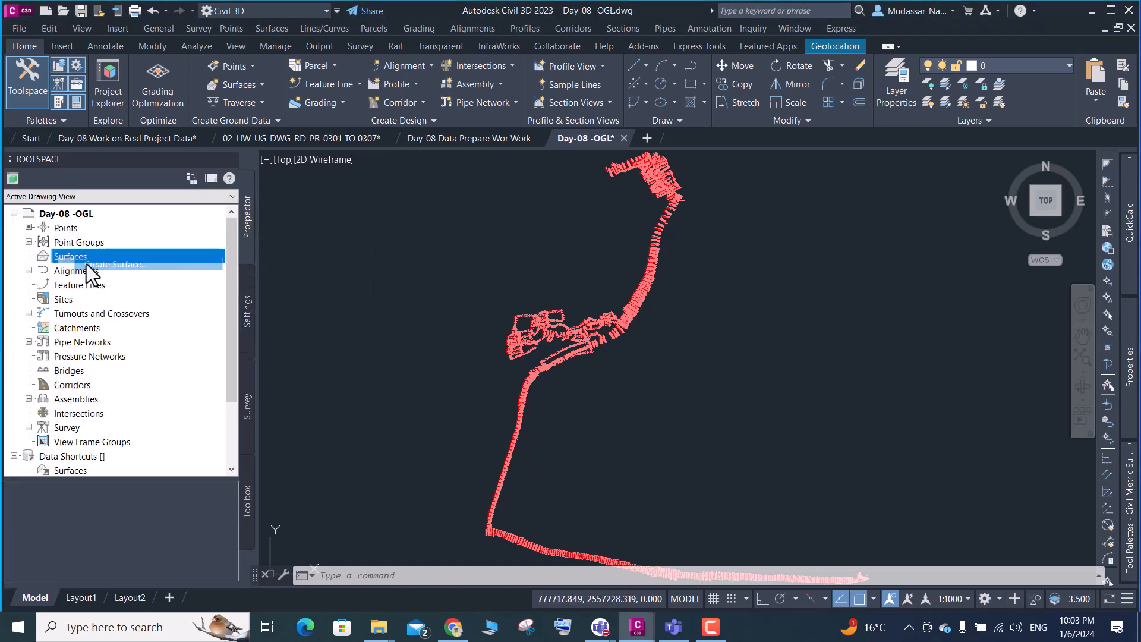
pyautogui.click(720, 265)
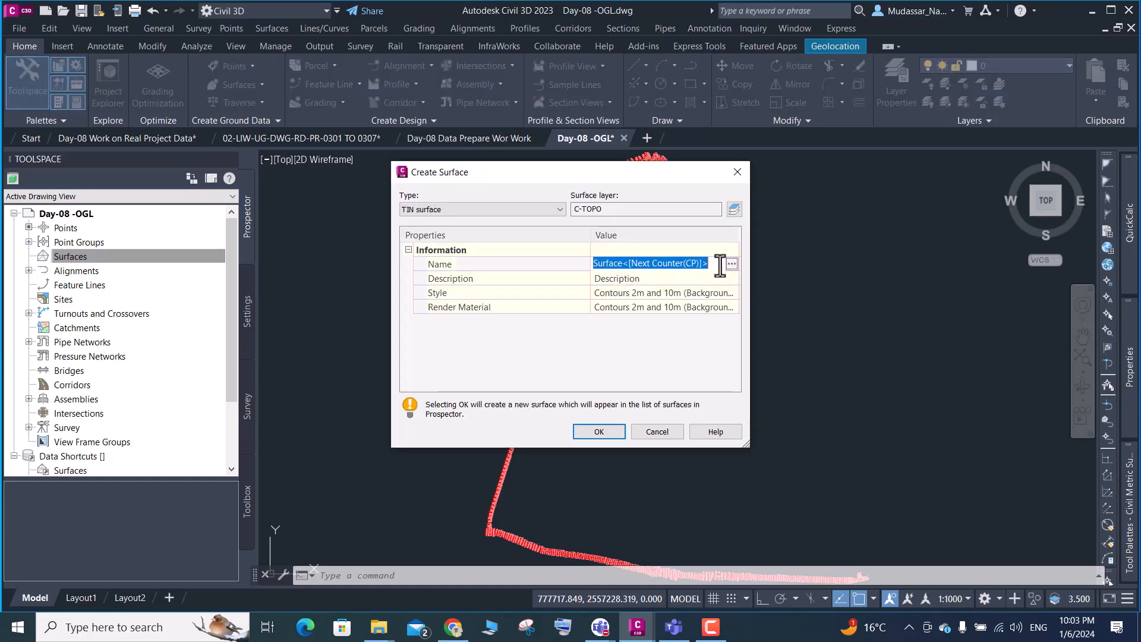
pyautogui.write('OGL')
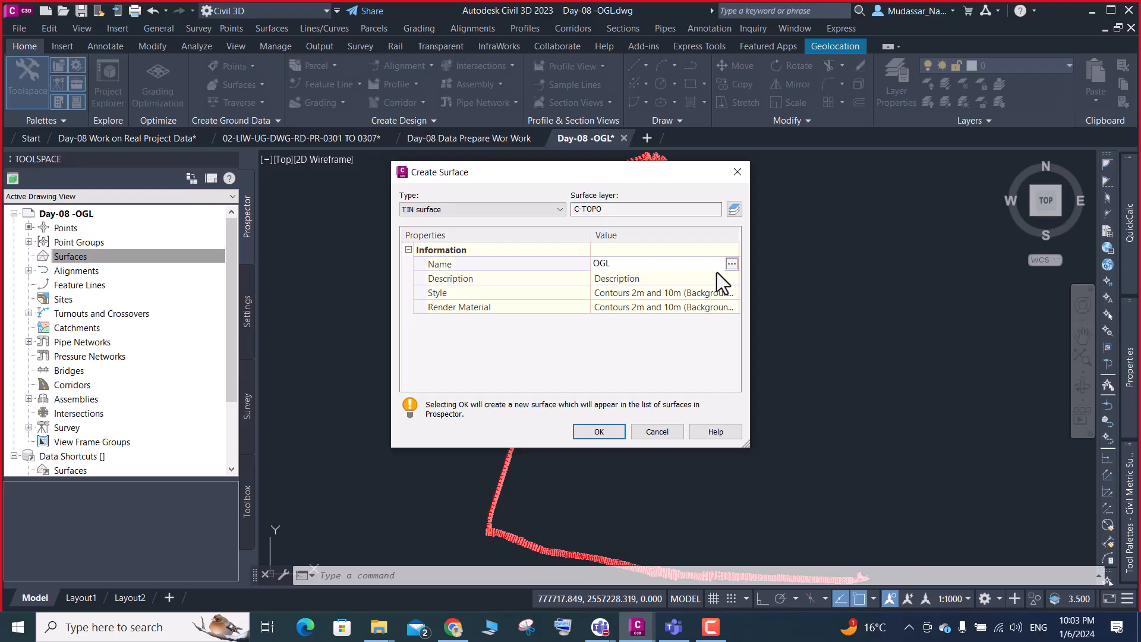
pyautogui.write('DAY-08-')
pyautogui.press('Return')
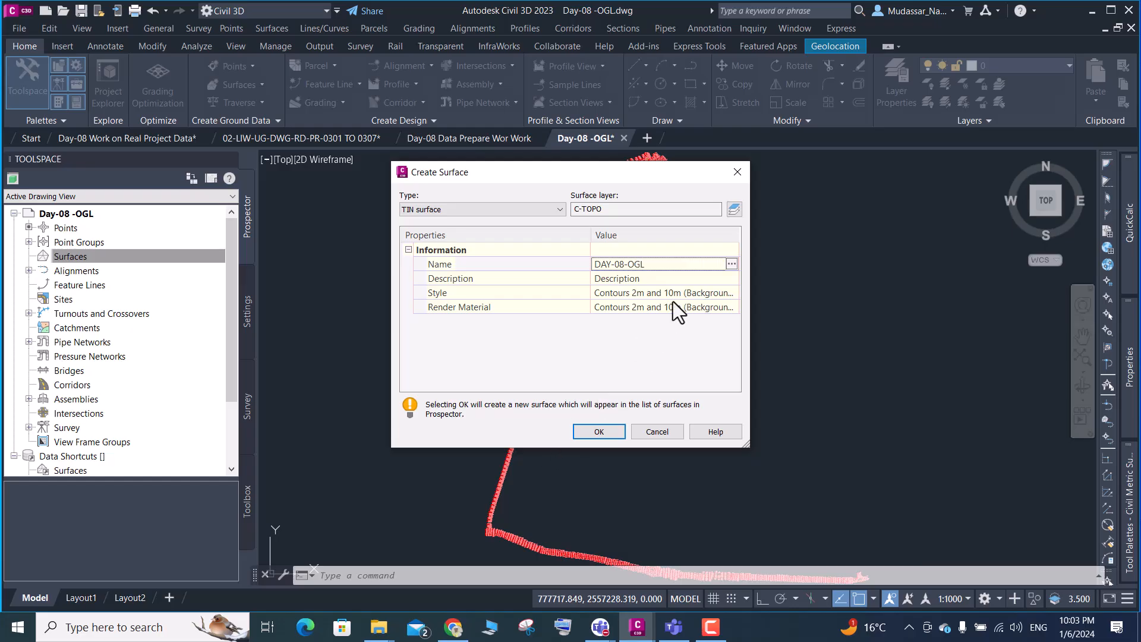
pyautogui.click(694, 295)
pyautogui.click(599, 431)
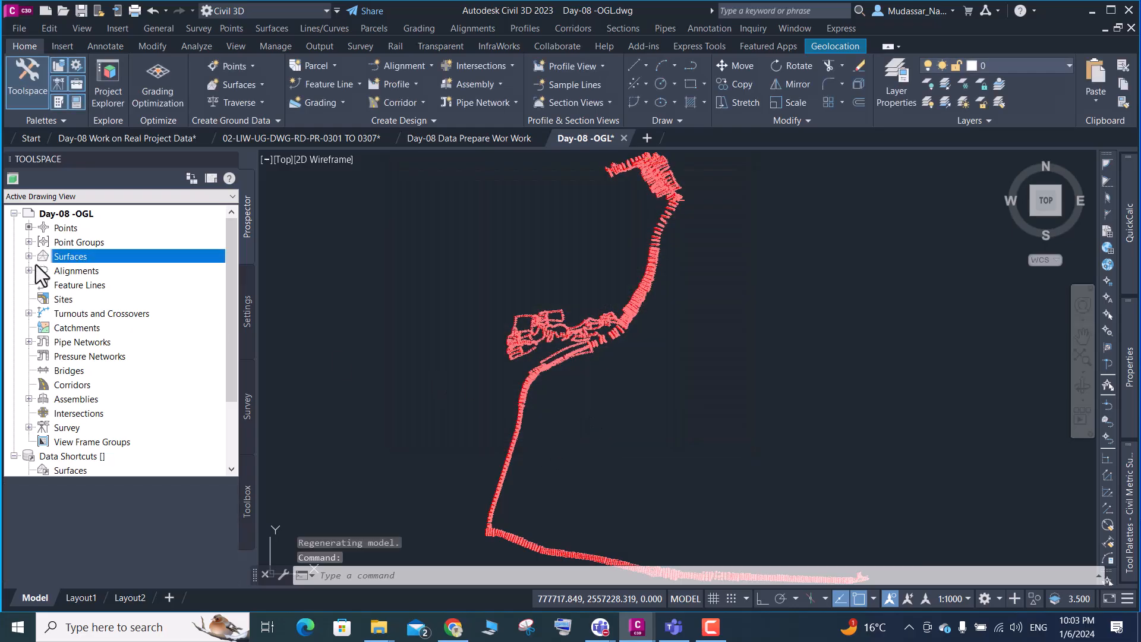
# Add the DAY-08-OGL point group to the definition of the DAY-08-OGL surface
pyautogui.click(29, 256)
pyautogui.click(44, 271)
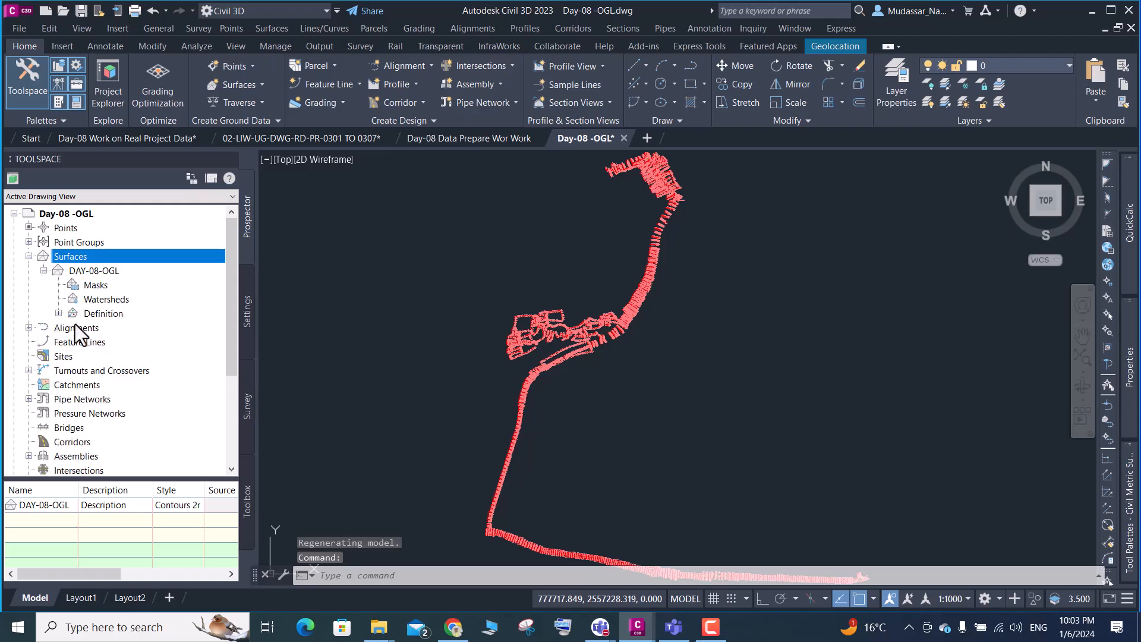
pyautogui.click(58, 313)
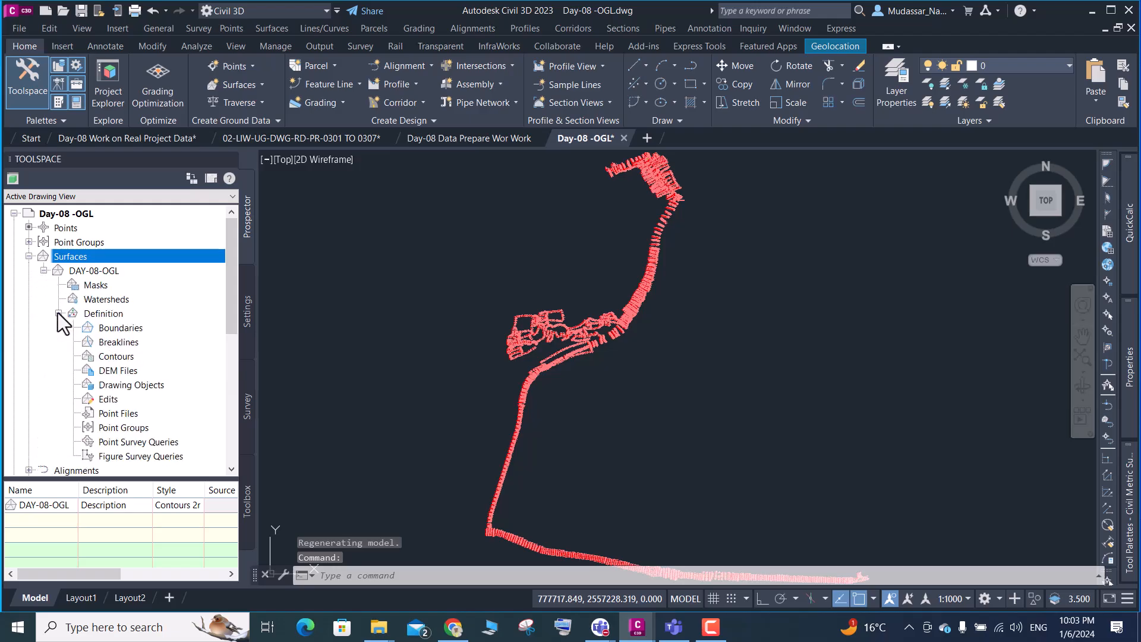
pyautogui.click(127, 429)
pyautogui.doubleClick(150, 433)
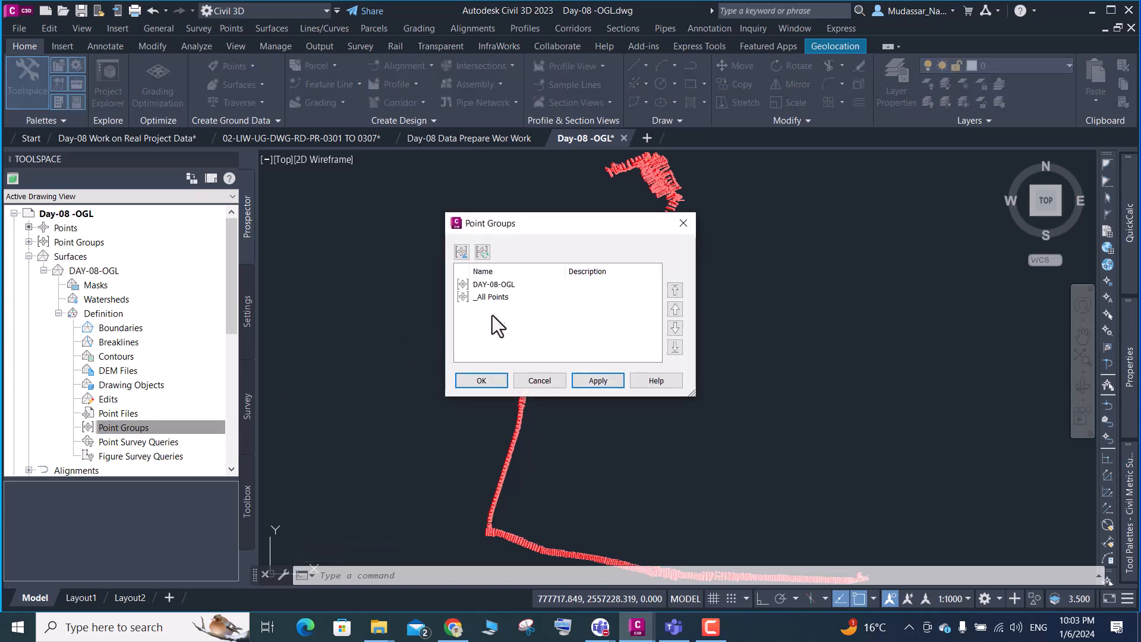
pyautogui.click(494, 286)
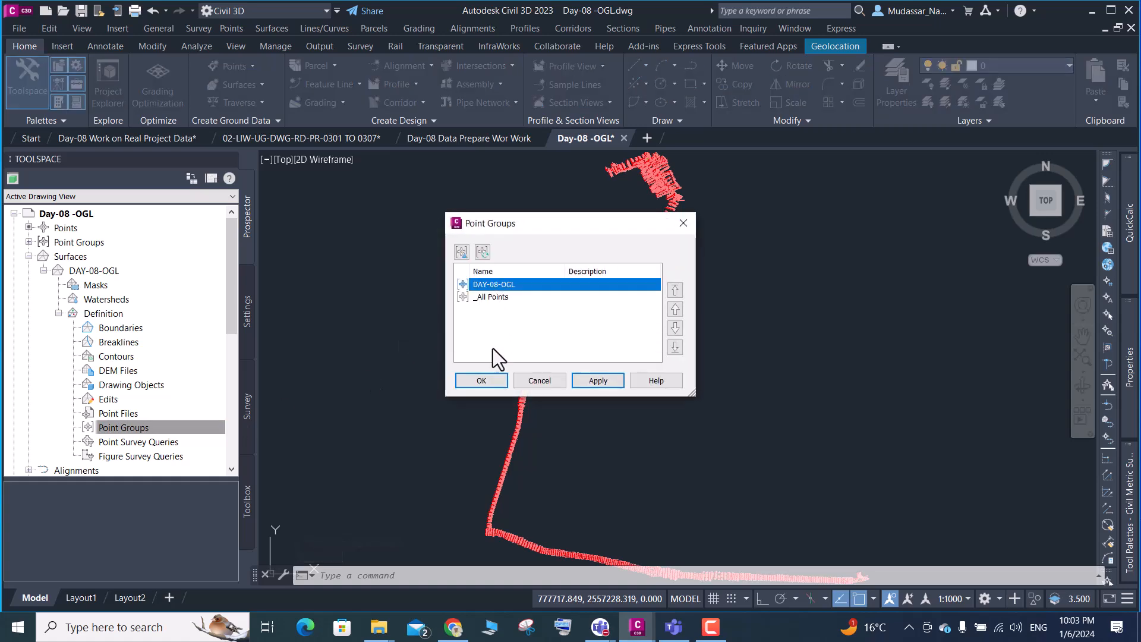
pyautogui.click(479, 380)
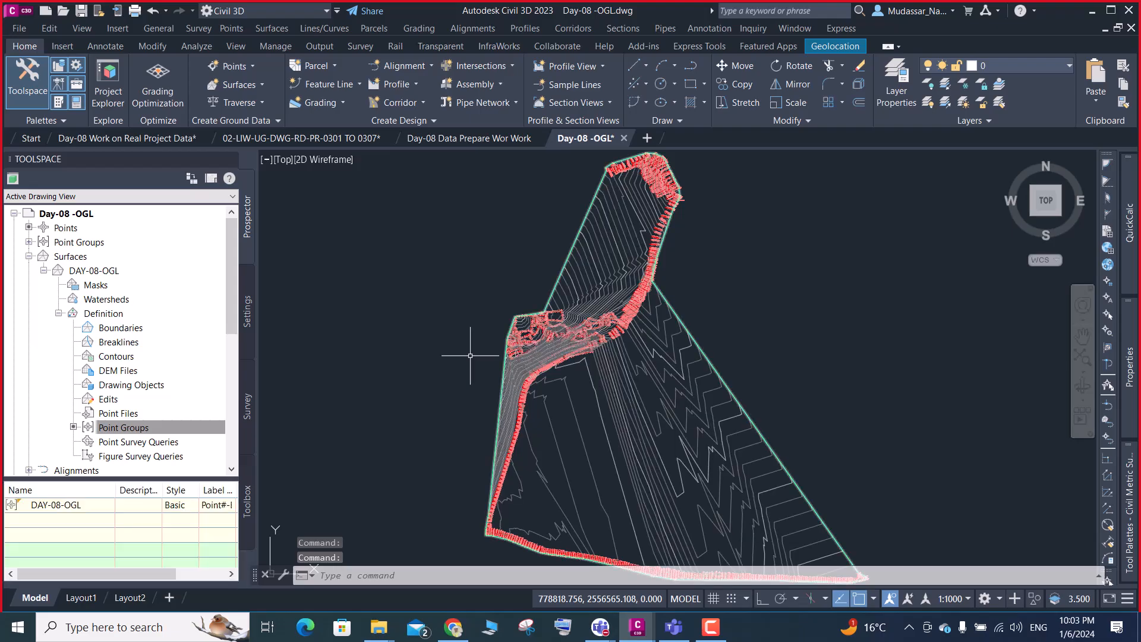
# Change the style of the DAY-08-OGL surface to Contours and Triangles in its surface properties
pyautogui.scroll(2, 672, 196)
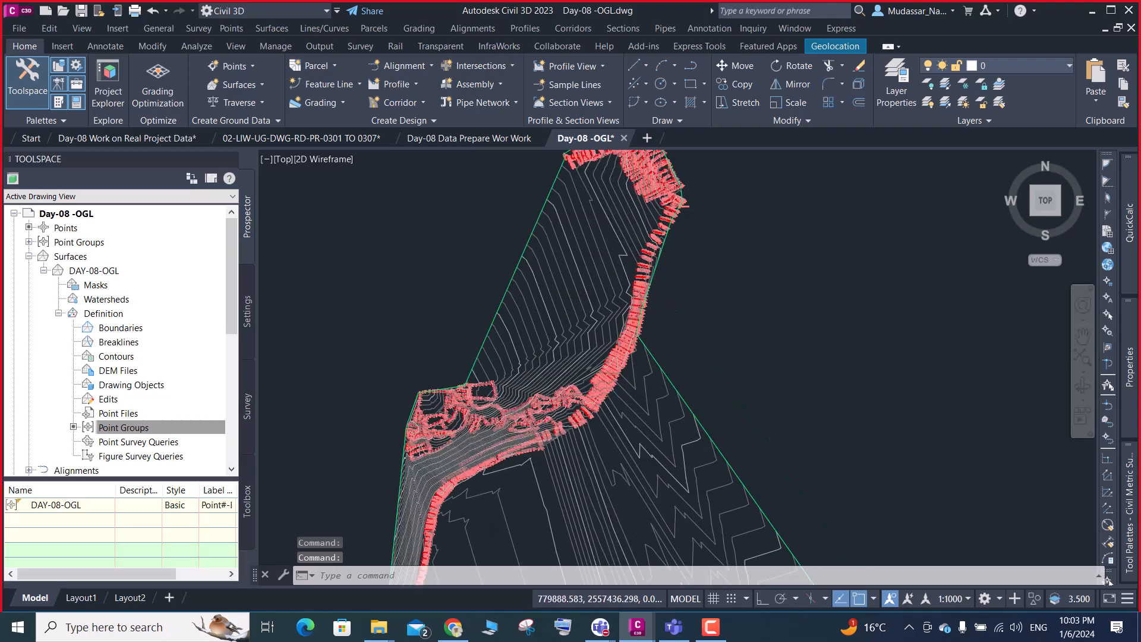
pyautogui.scroll(4, 654, 238)
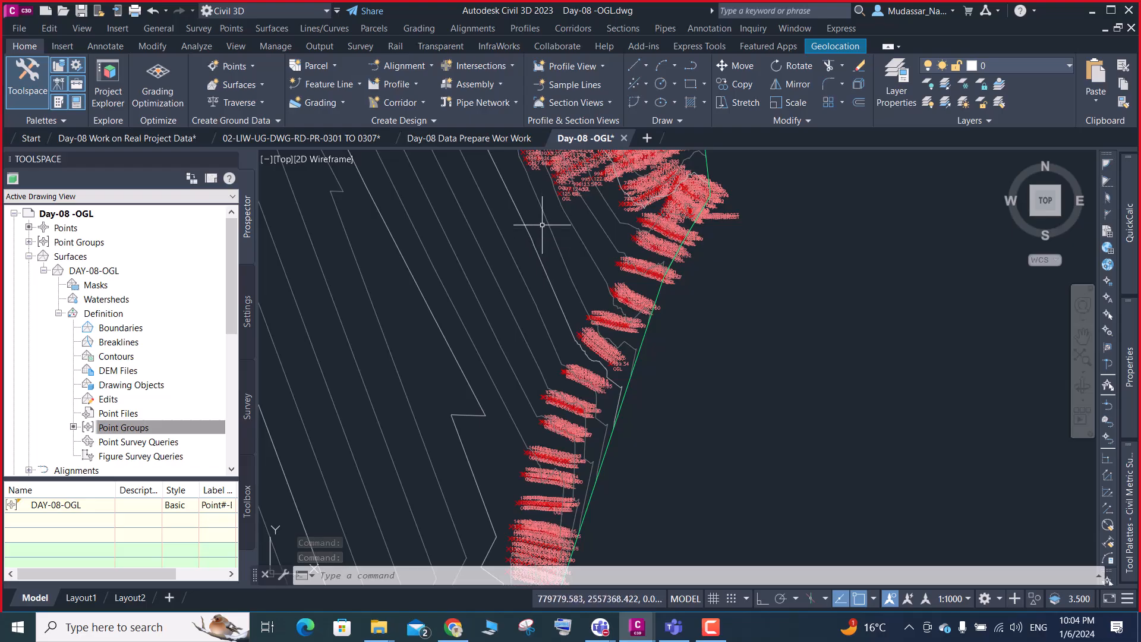
pyautogui.click(541, 212)
pyautogui.rightClick(542, 212)
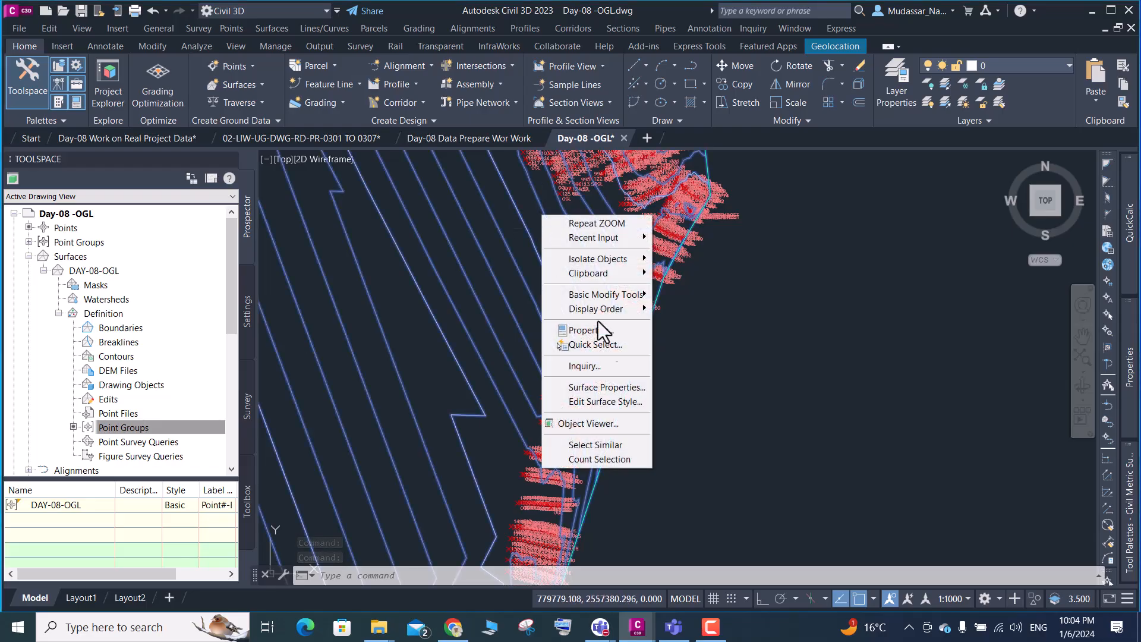
pyautogui.click(627, 385)
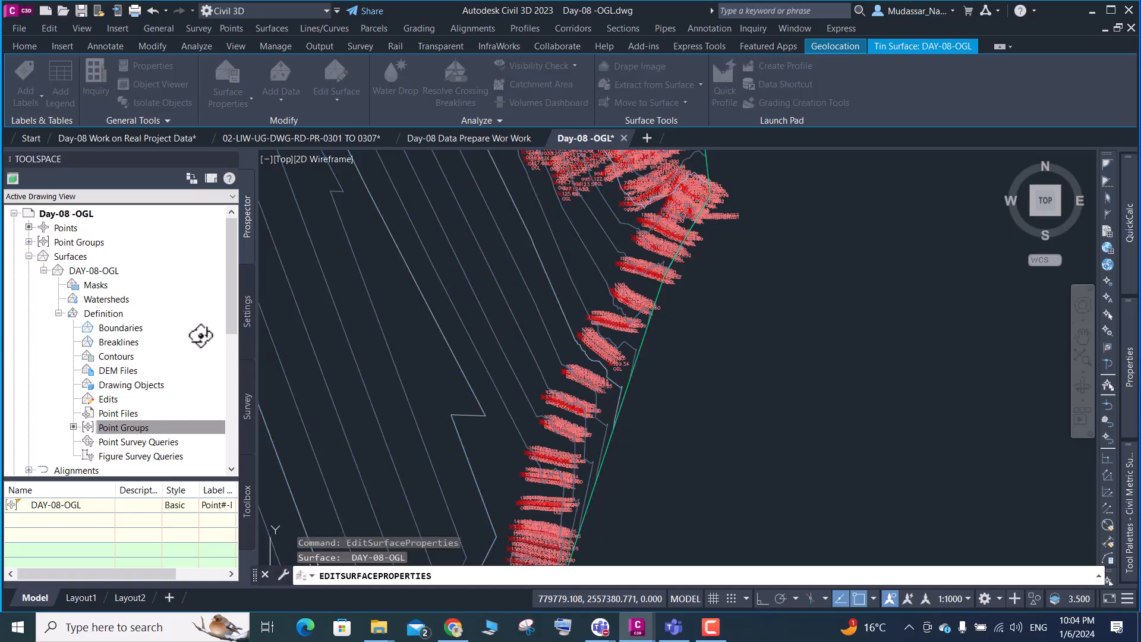
pyautogui.click(393, 317)
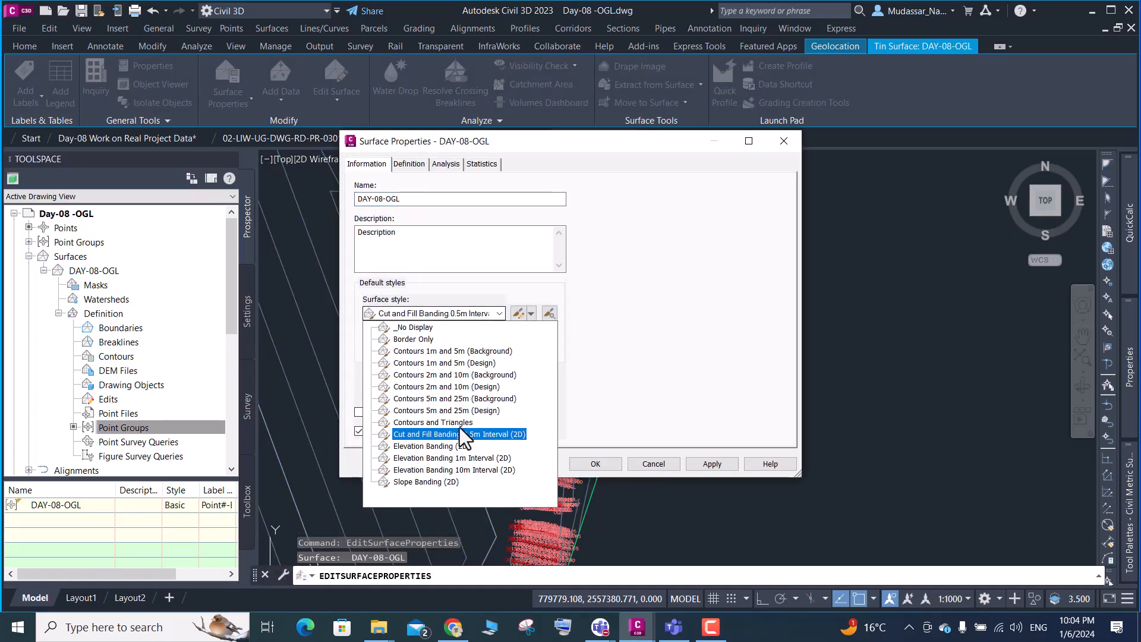
pyautogui.click(454, 417)
pyautogui.click(588, 463)
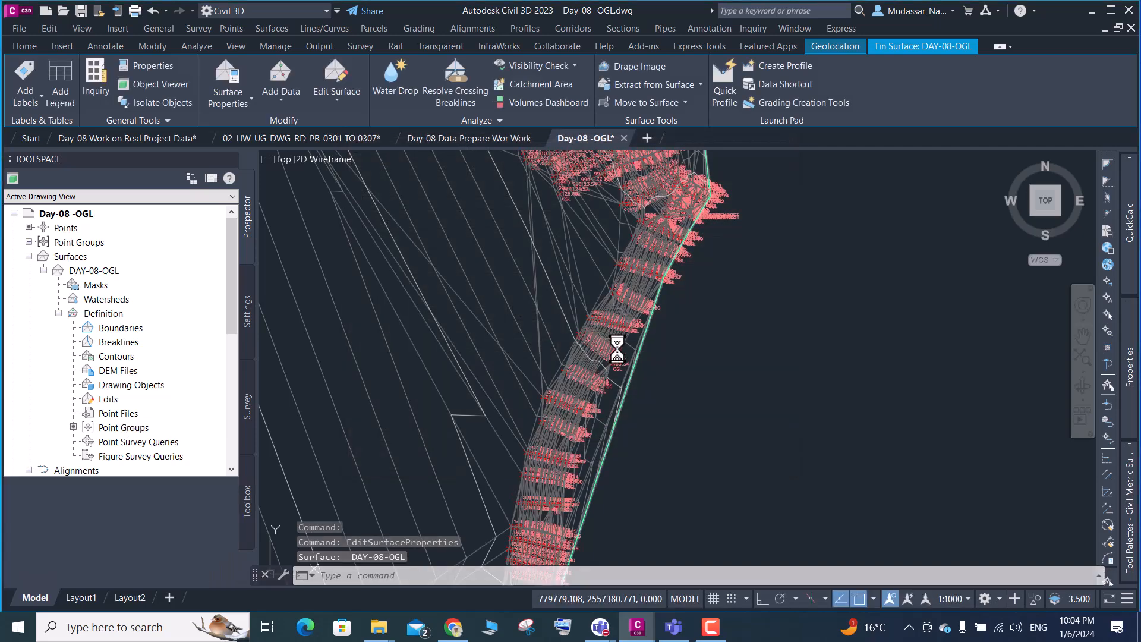
pyautogui.press('Escape')
# Delete the long triangle edges spanning the empty southeastern area with a fence along the inner side of the survey points, and save the drawing
pyautogui.scroll(-6, 609, 350)
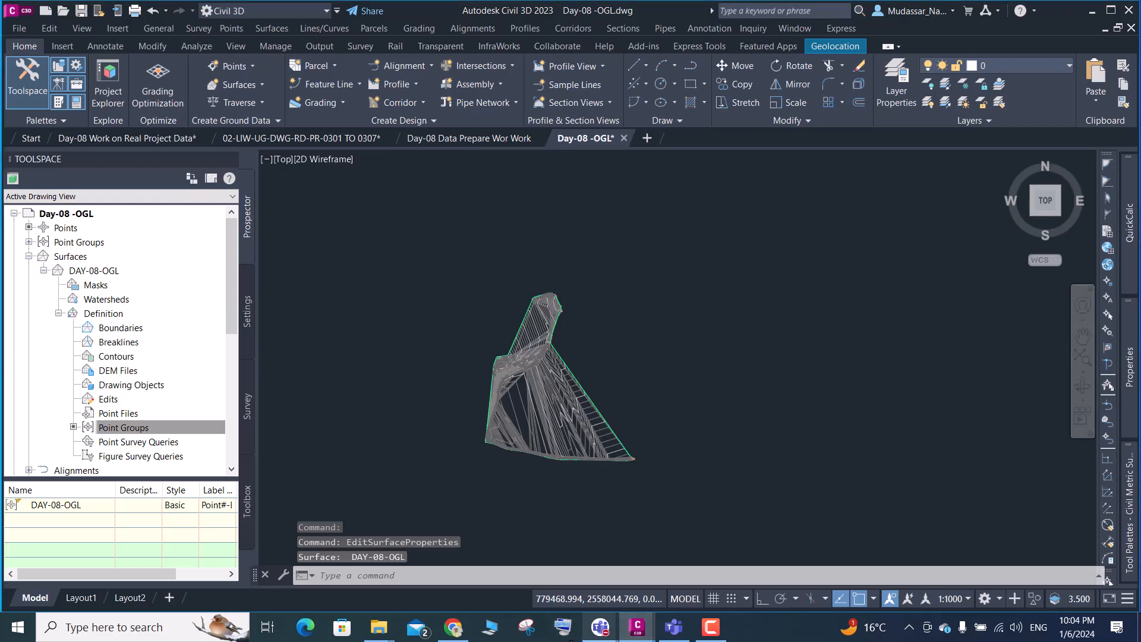
pyautogui.scroll(3, 594, 384)
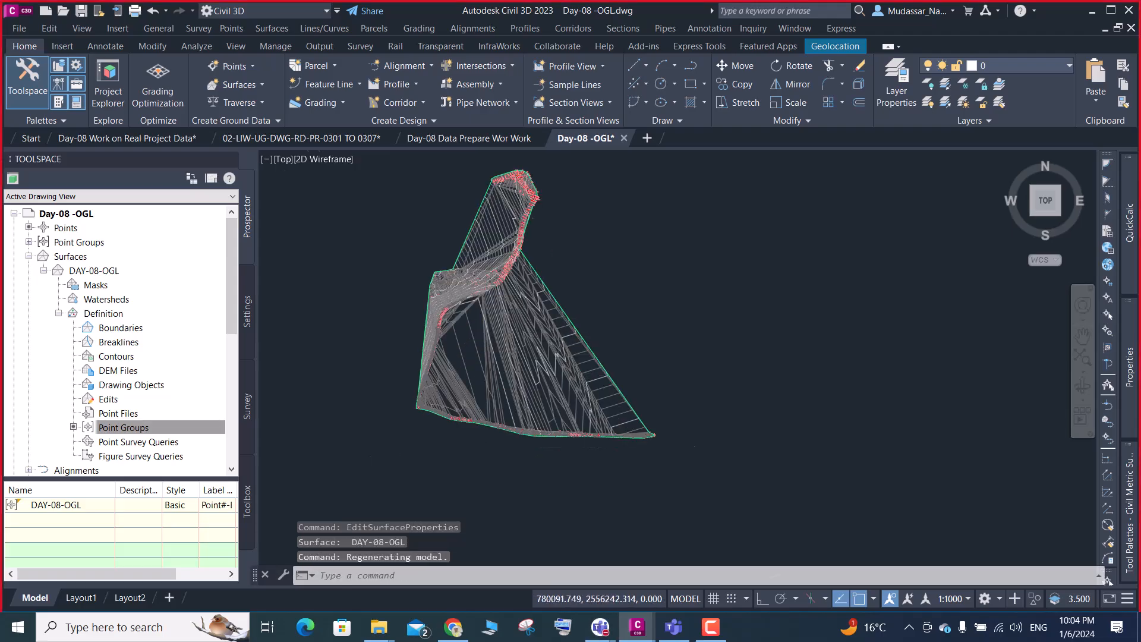
pyautogui.scroll(4, 546, 297)
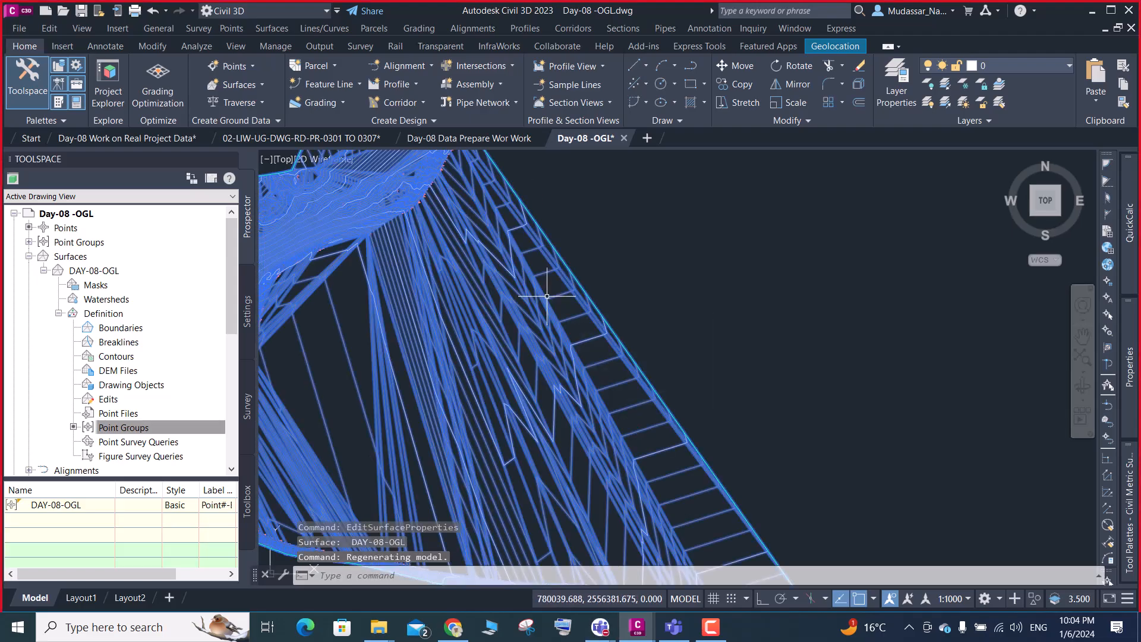
pyautogui.click(547, 295)
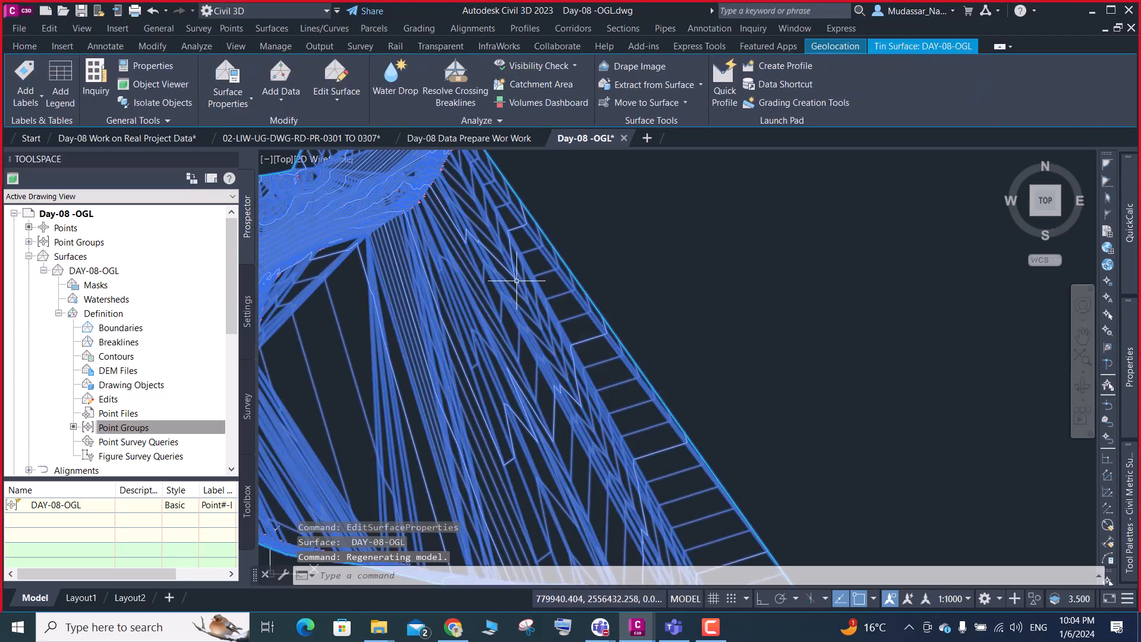
pyautogui.click(334, 101)
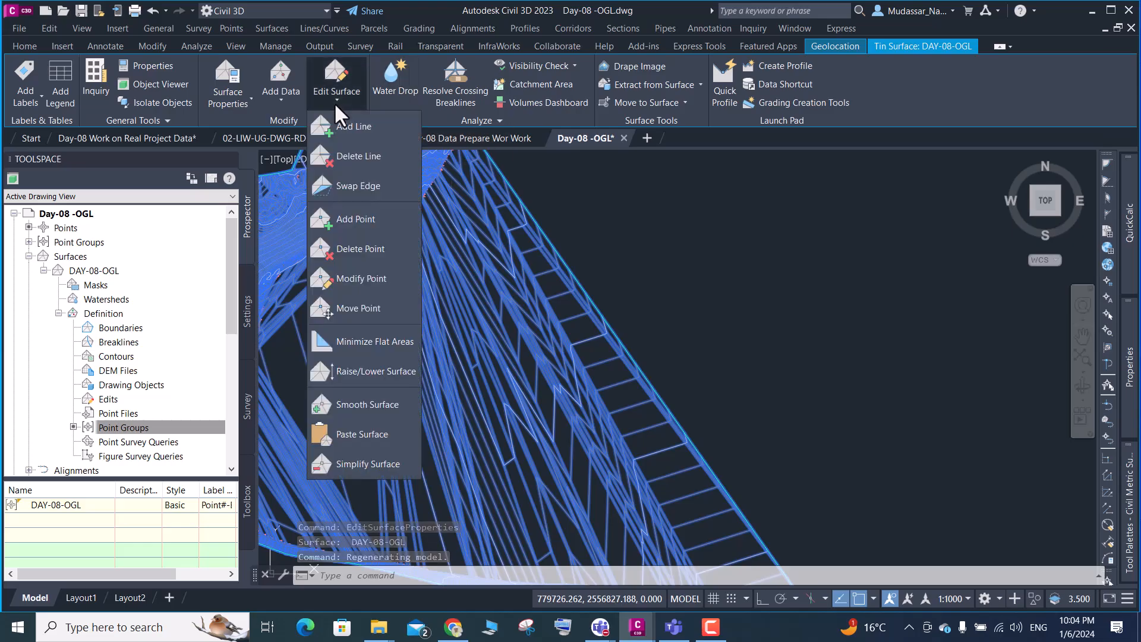
pyautogui.click(351, 157)
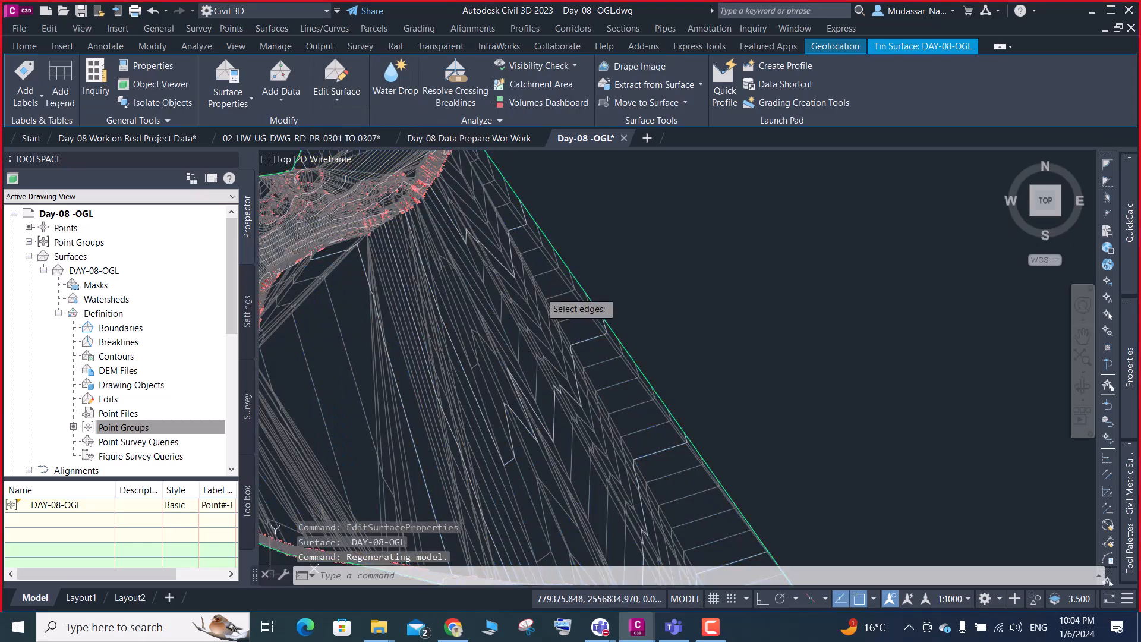
pyautogui.write('F')
pyautogui.press('Return')
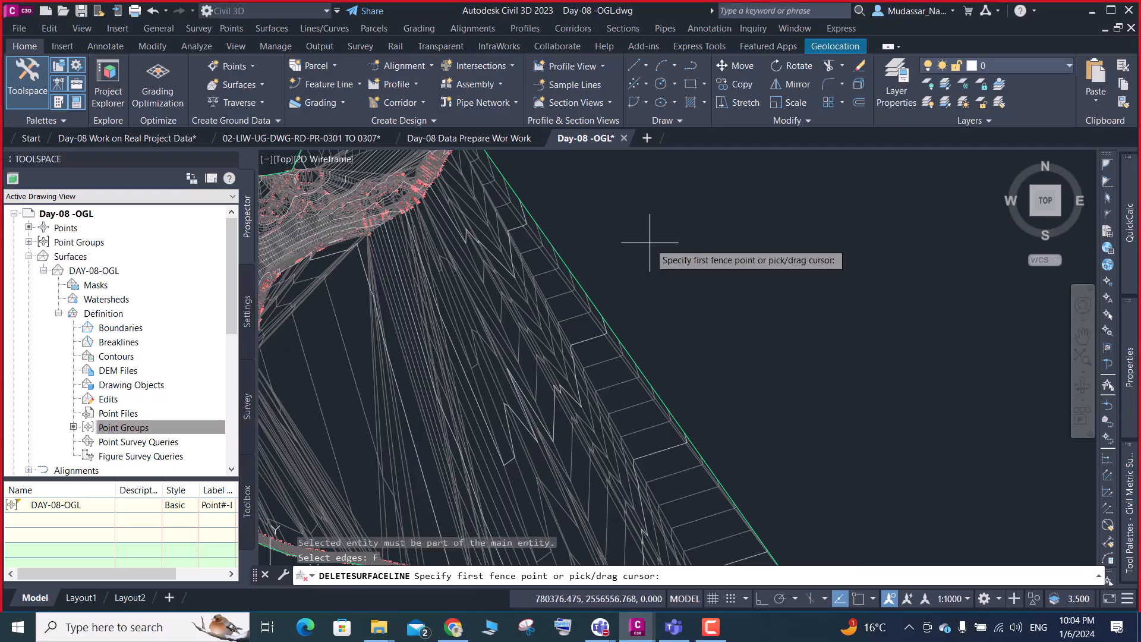
pyautogui.click(649, 243)
pyautogui.scroll(-4, 649, 251)
pyautogui.scroll(8, 511, 254)
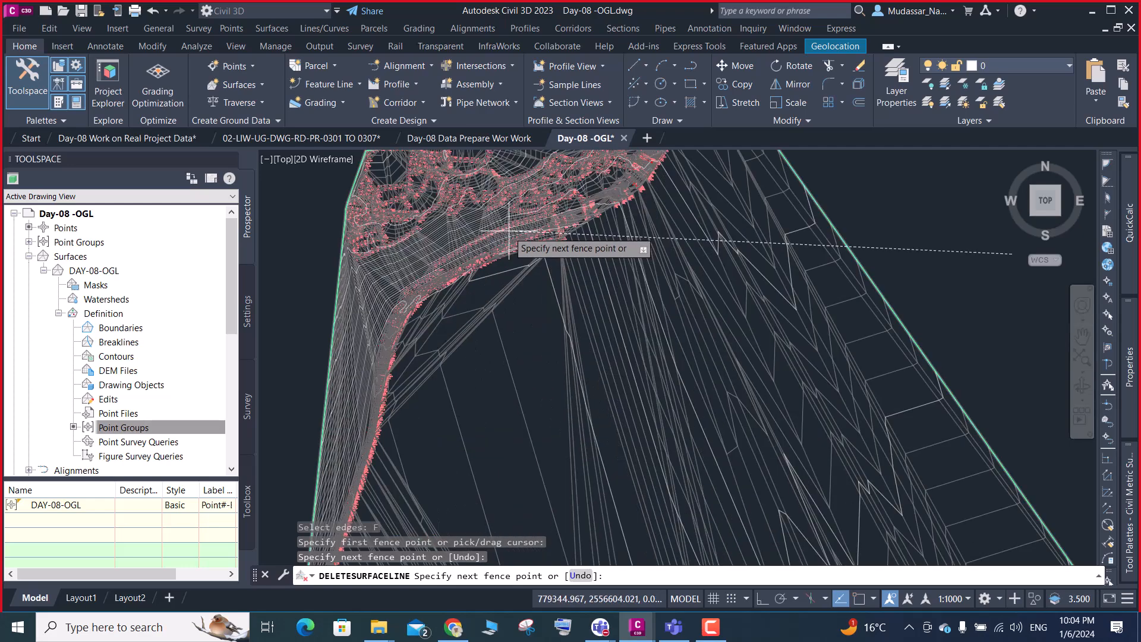
pyautogui.click(518, 268)
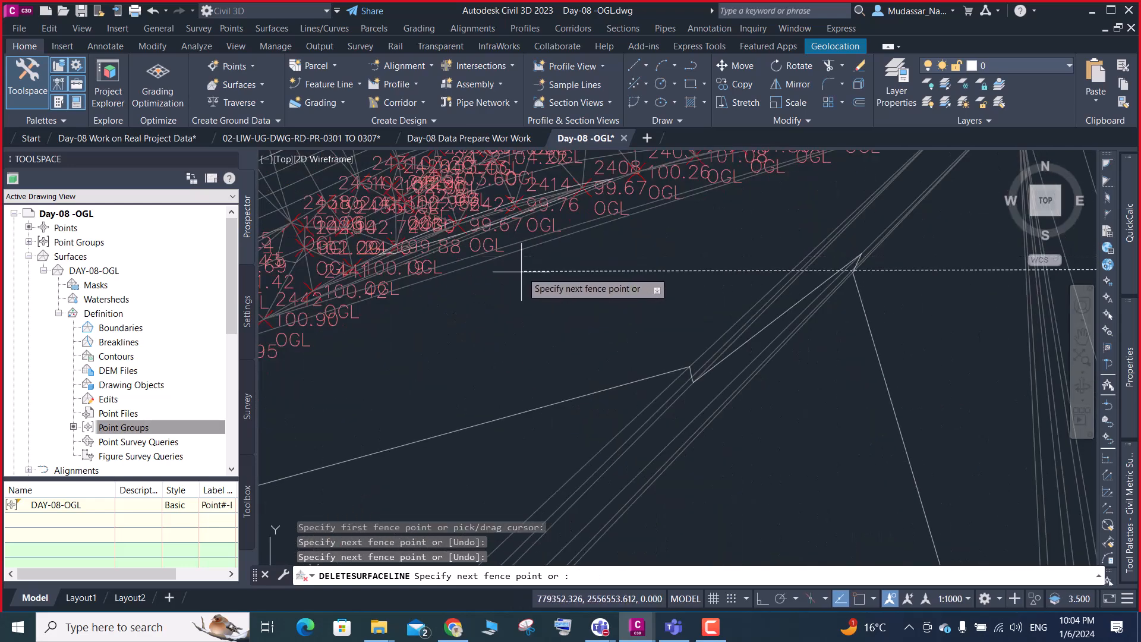
pyautogui.scroll(-4, 653, 237)
pyautogui.scroll(5, 614, 307)
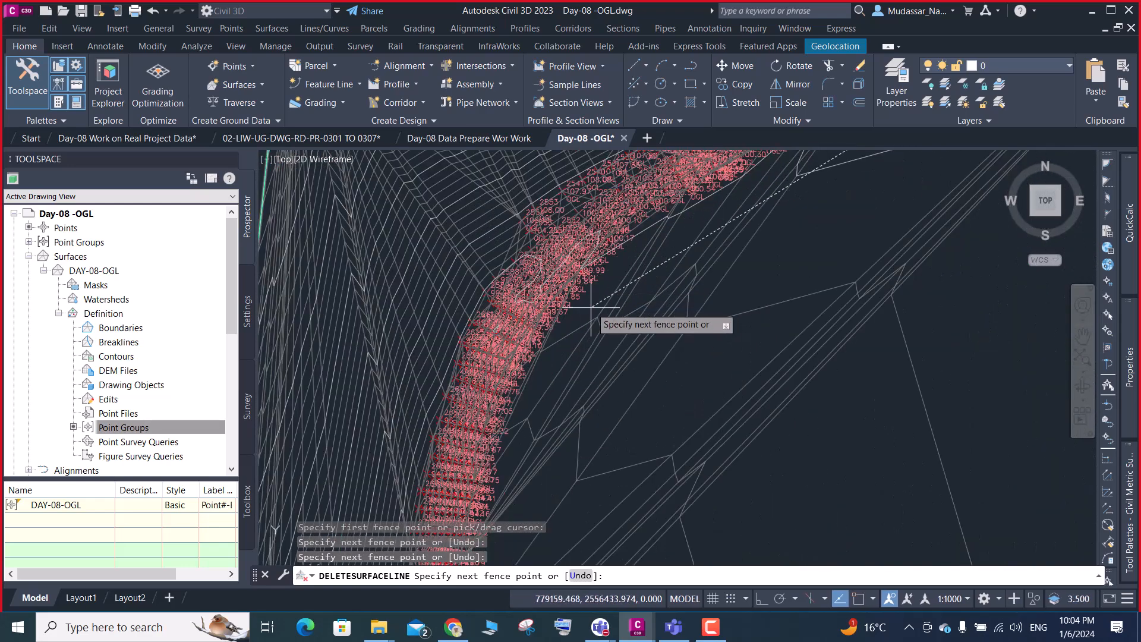
pyautogui.click(608, 293)
pyautogui.scroll(-4, 608, 293)
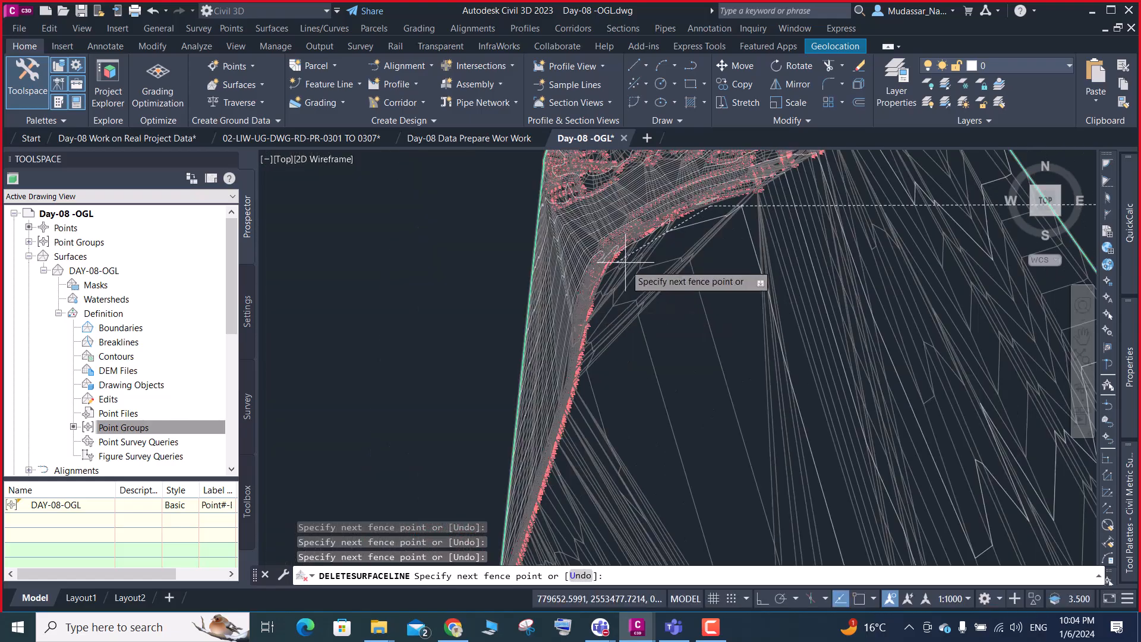
pyautogui.scroll(-3, 625, 262)
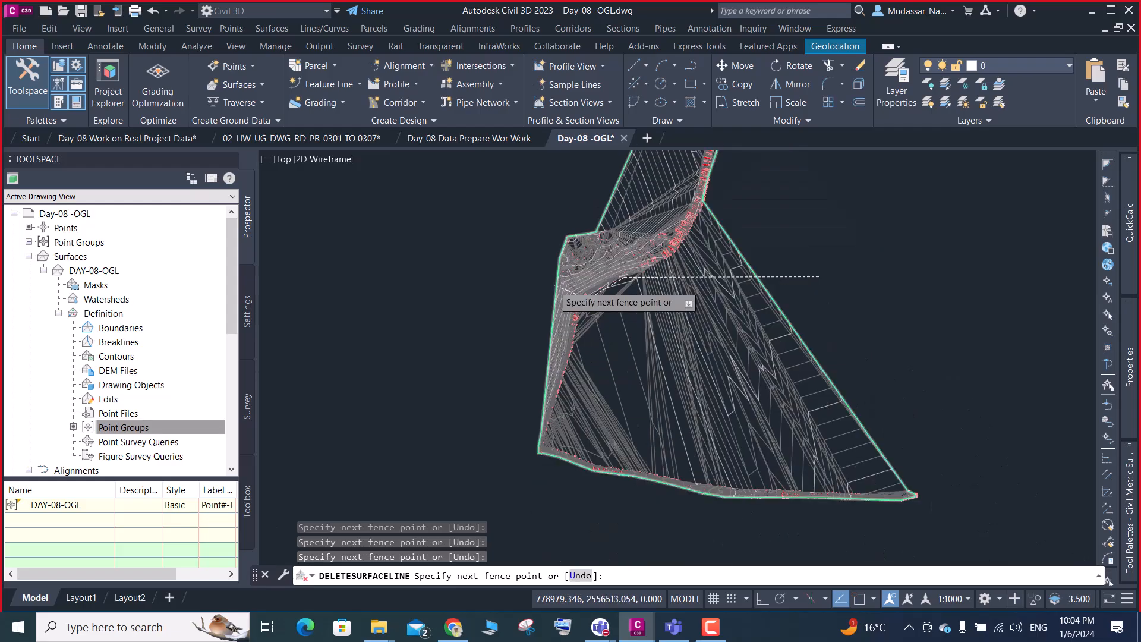
pyautogui.scroll(4, 568, 383)
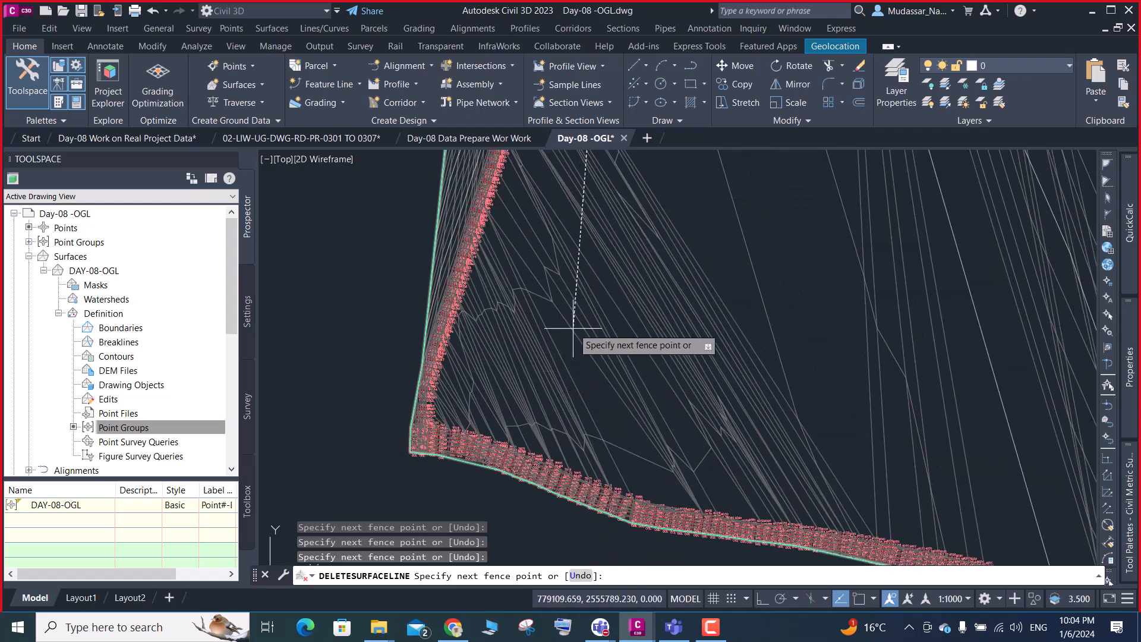
pyautogui.scroll(4, 442, 442)
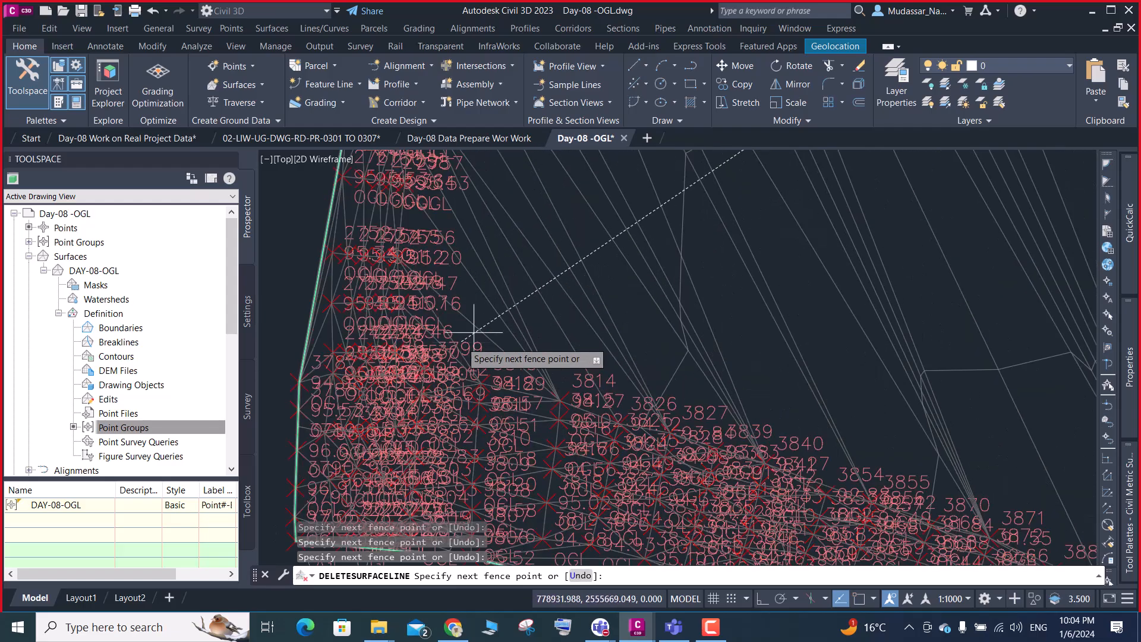
pyautogui.scroll(-4, 499, 315)
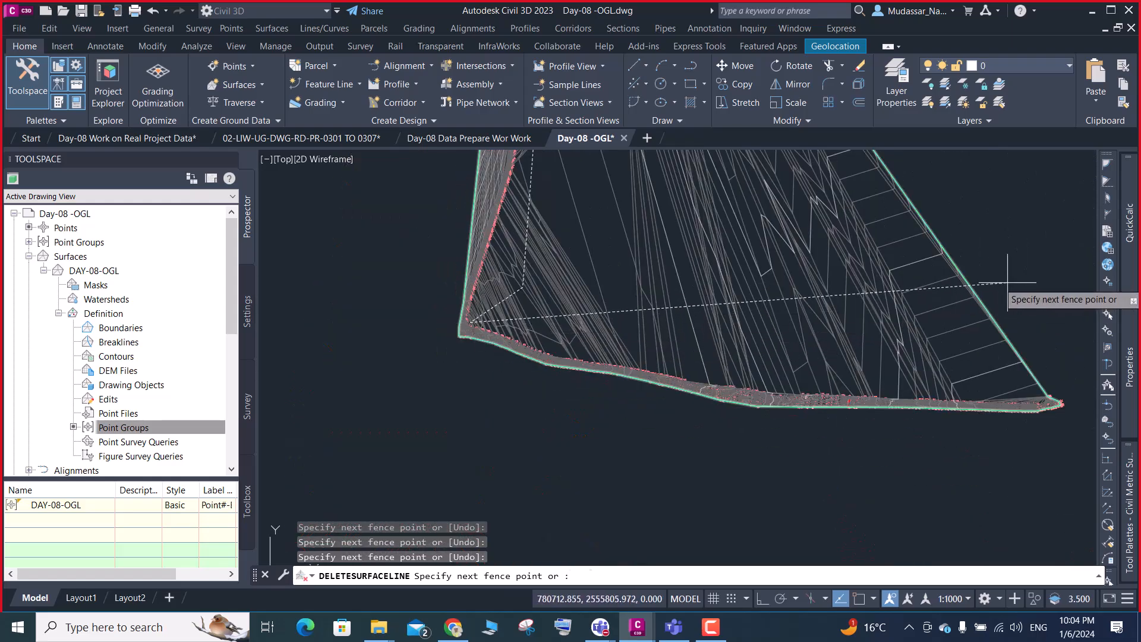
pyautogui.press('Return')
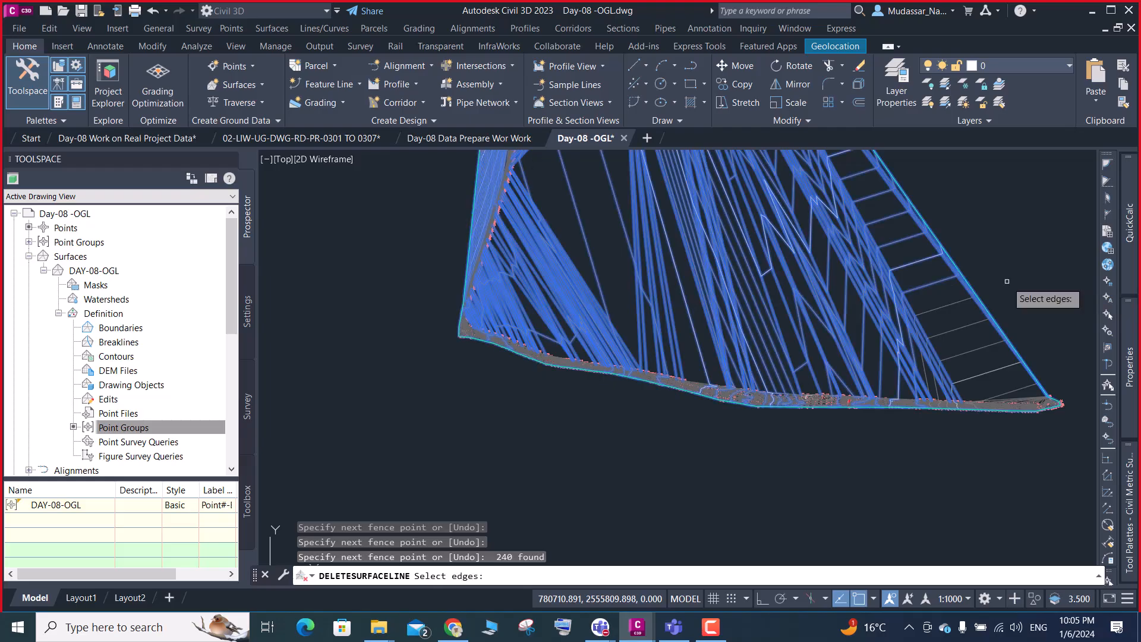
pyautogui.press('Return')
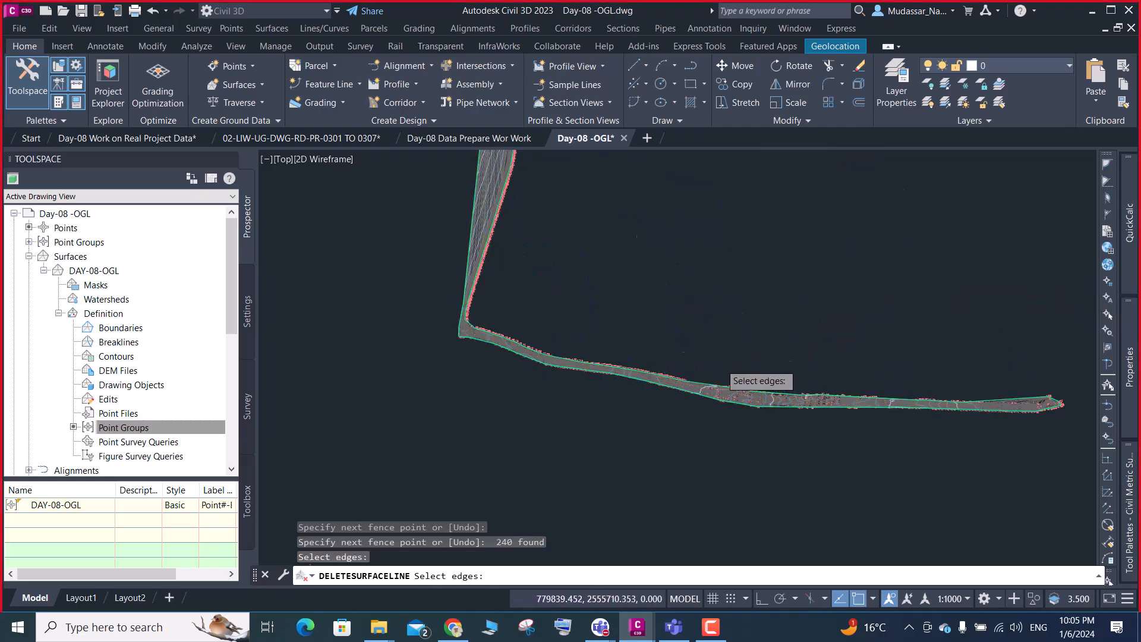
pyautogui.scroll(-3, 733, 337)
pyautogui.press('Escape')
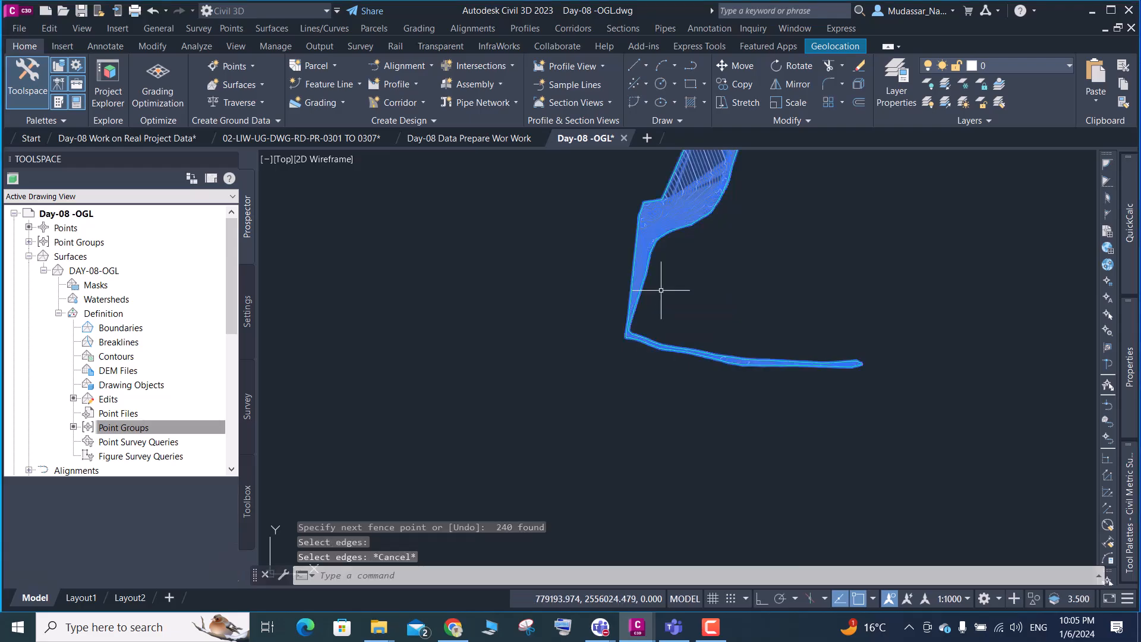
pyautogui.press('Escape')
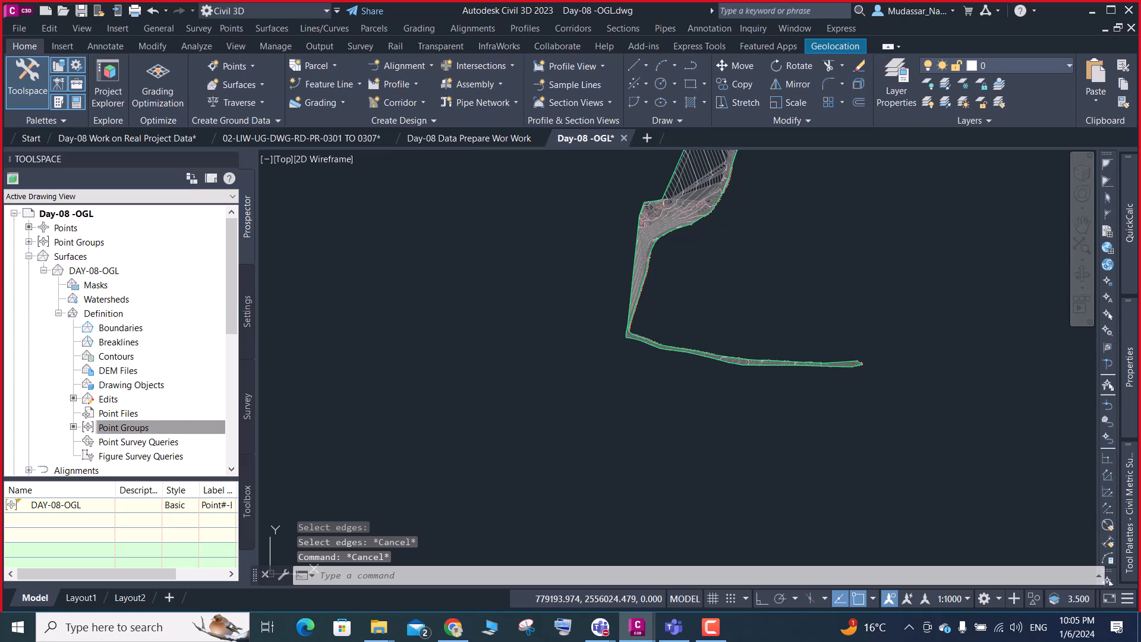
pyautogui.hotkey('ctrl', 's')
# Delete the long triangle edges across the empty northwestern area of the DAY-08-OGL surface with a fence along the inner side of the northern survey points
pyautogui.scroll(-2, 706, 390)
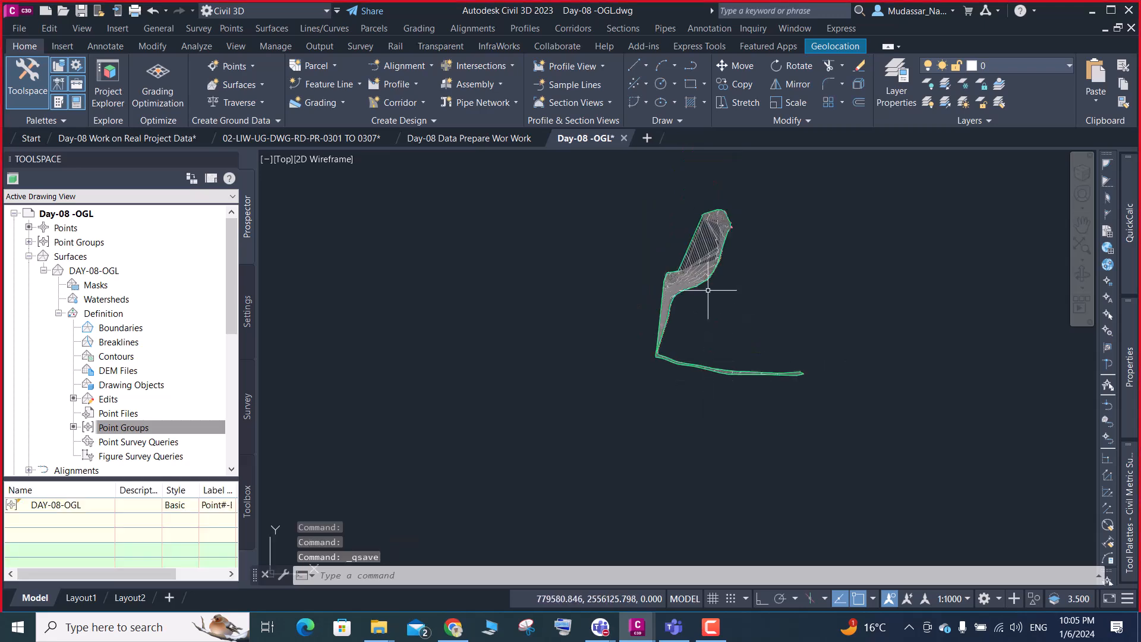
pyautogui.scroll(6, 701, 226)
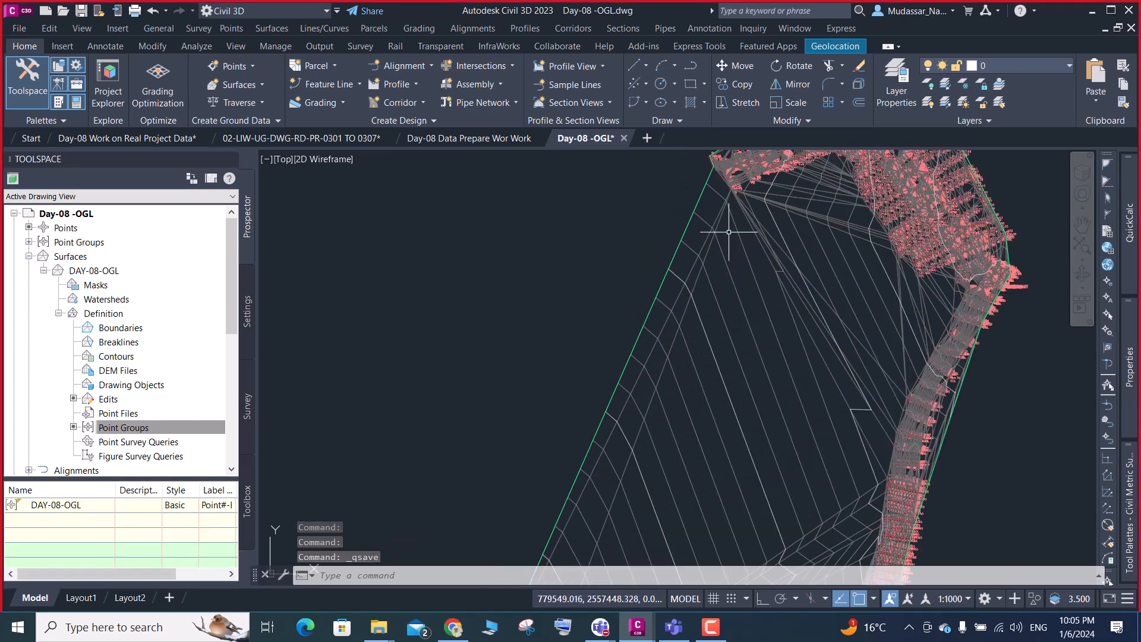
pyautogui.click(719, 227)
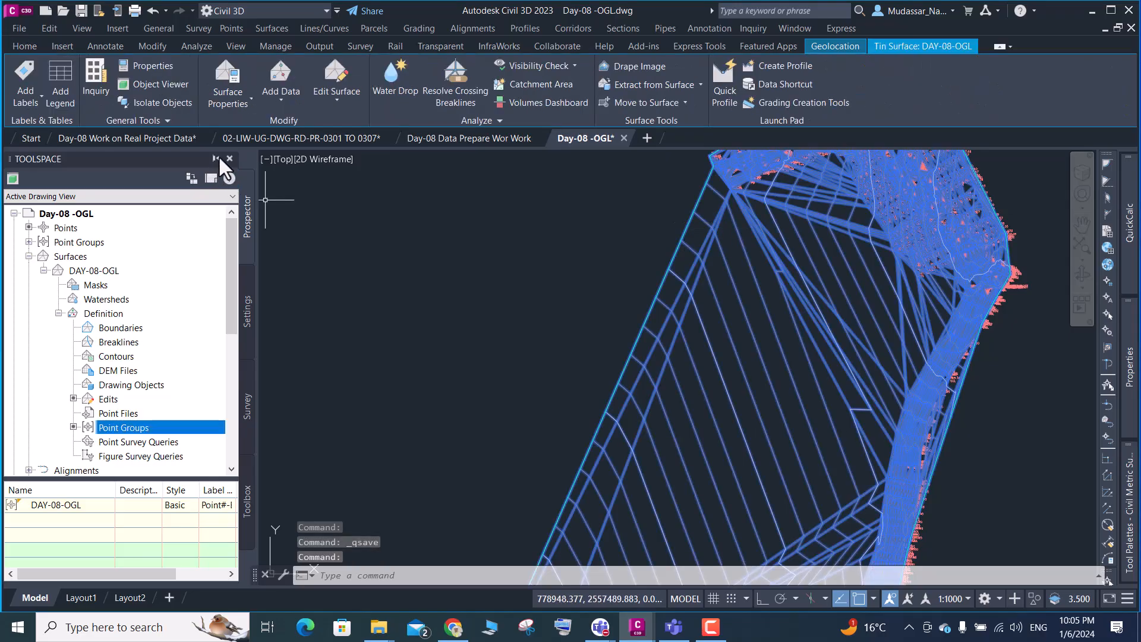
pyautogui.click(331, 96)
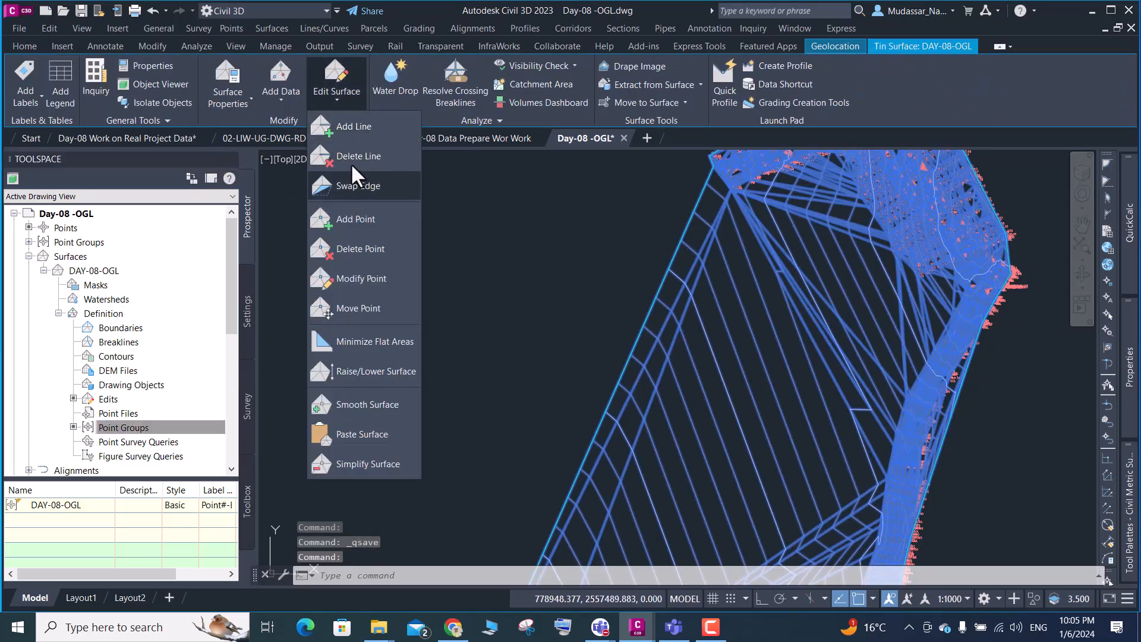
pyautogui.click(350, 156)
pyautogui.write('F')
pyautogui.press('Return')
pyautogui.scroll(-1, 497, 361)
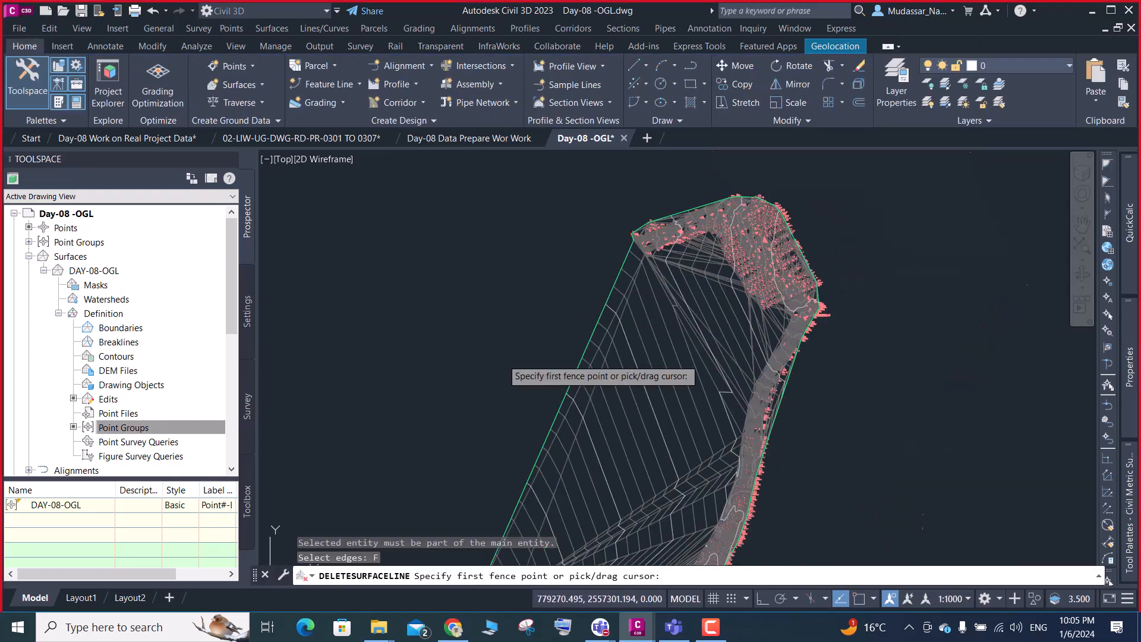
pyautogui.scroll(3, 716, 220)
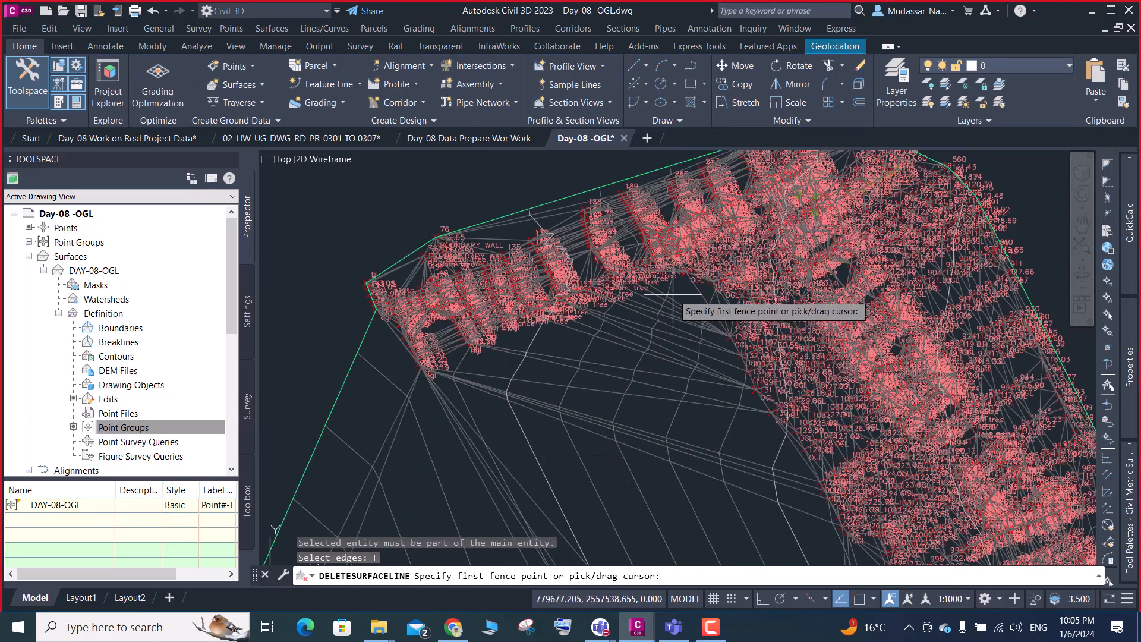
pyautogui.click(678, 285)
pyautogui.scroll(-2, 679, 286)
pyautogui.scroll(2, 685, 327)
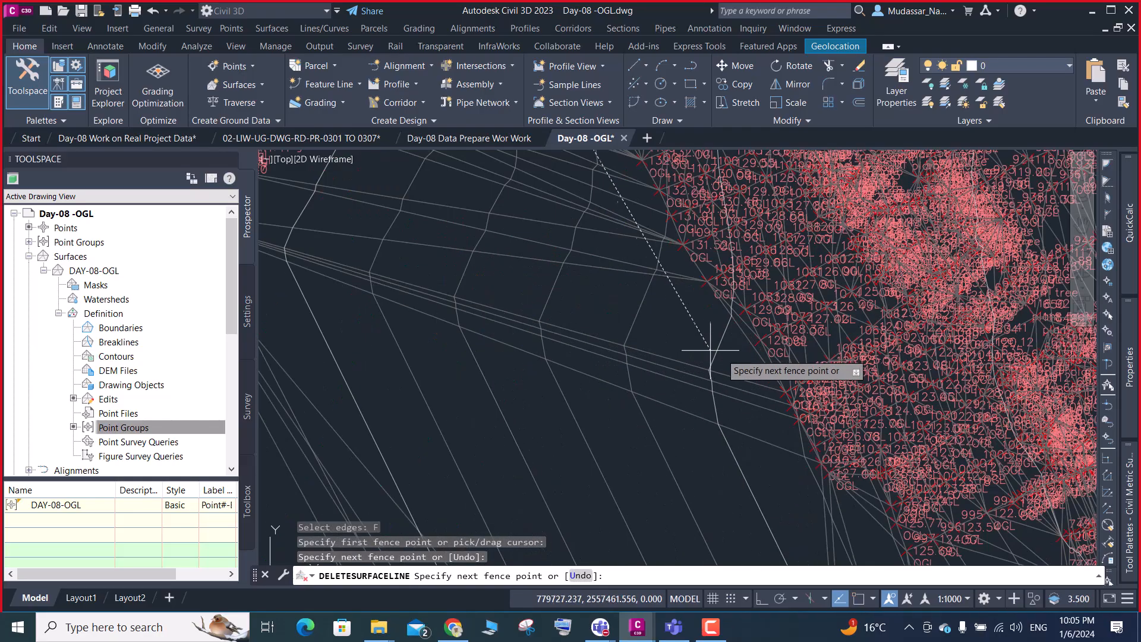
pyautogui.click(731, 343)
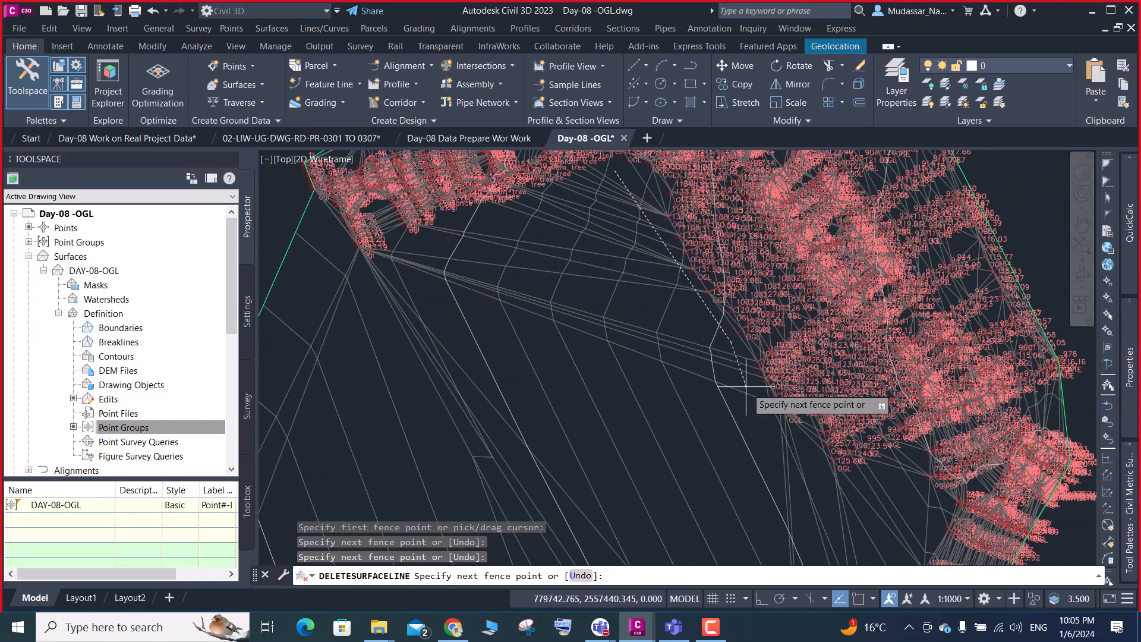
pyautogui.click(768, 452)
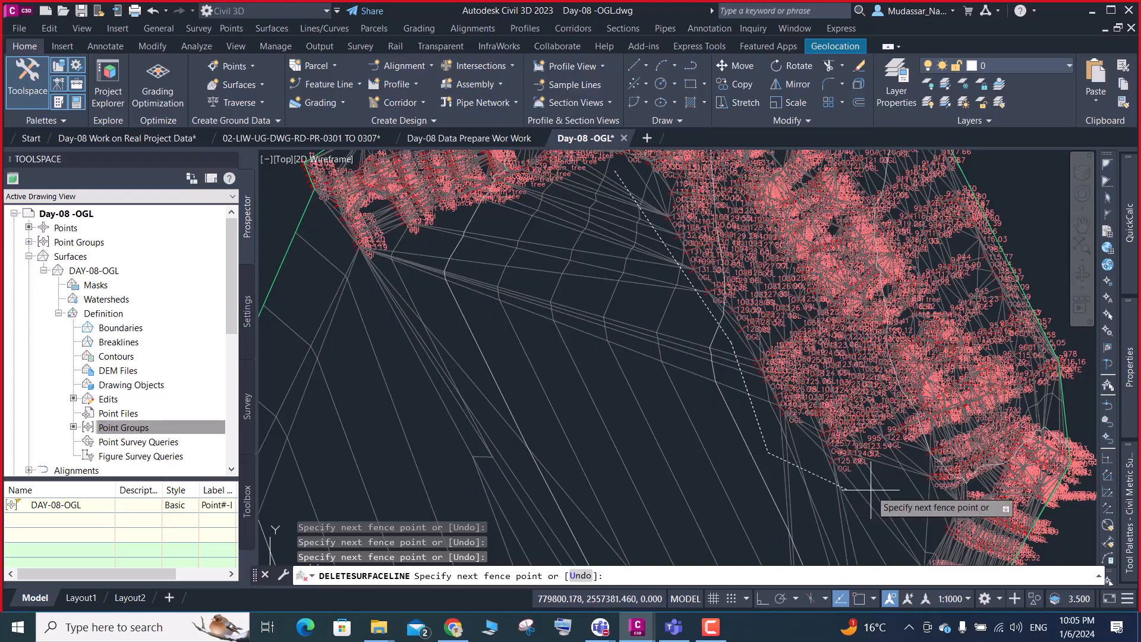
pyautogui.click(880, 501)
pyautogui.scroll(2, 911, 478)
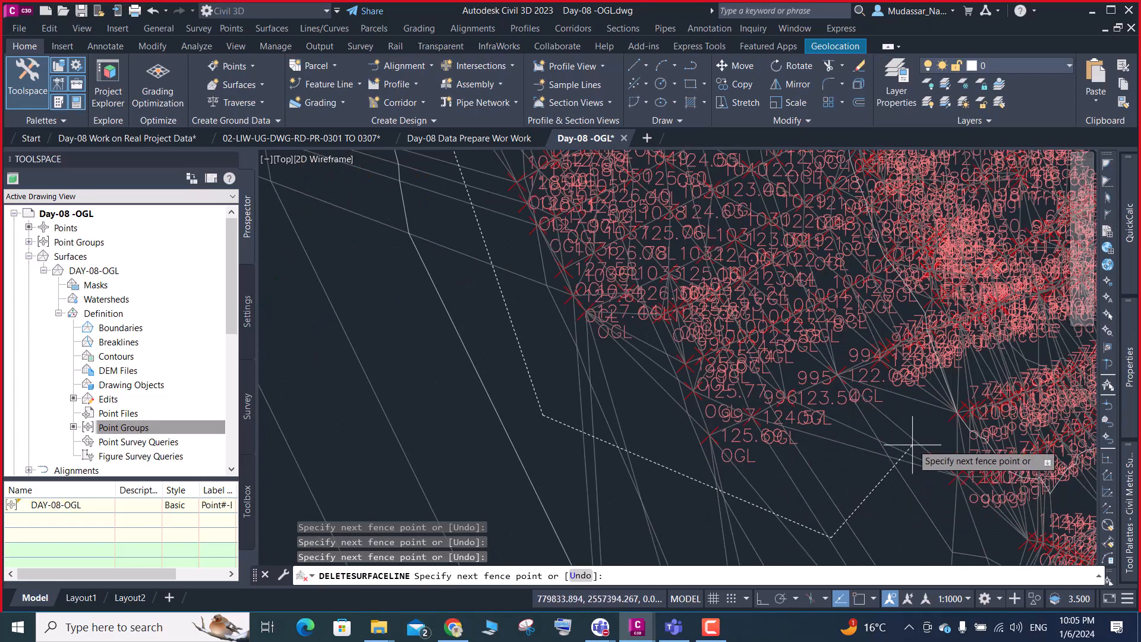
pyautogui.scroll(-5, 915, 425)
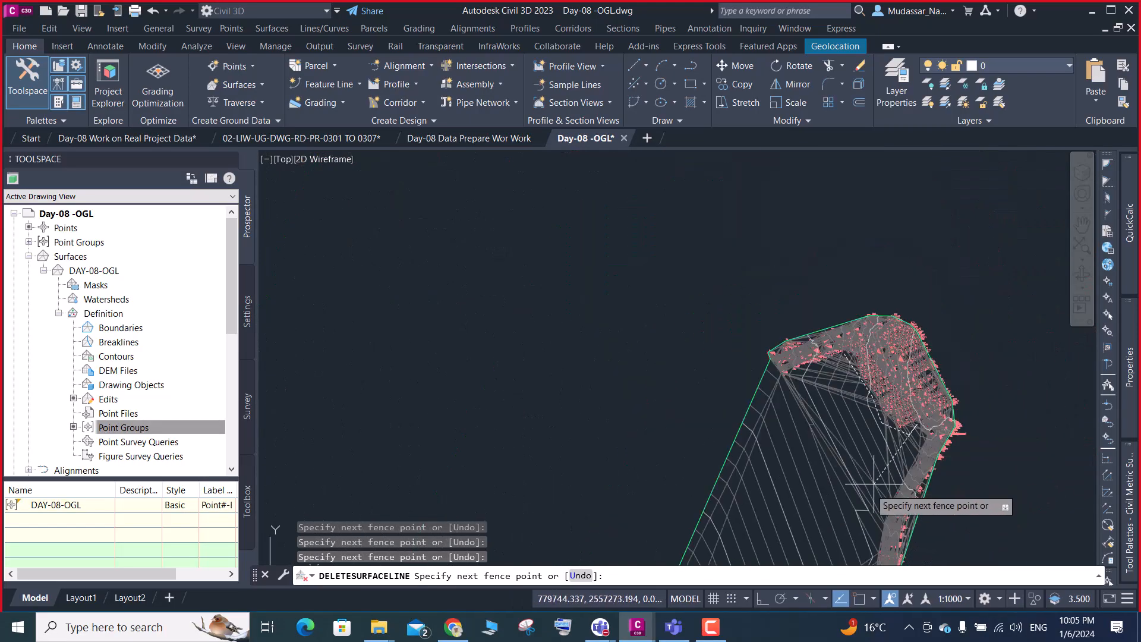
pyautogui.scroll(-3, 903, 440)
pyautogui.scroll(6, 894, 457)
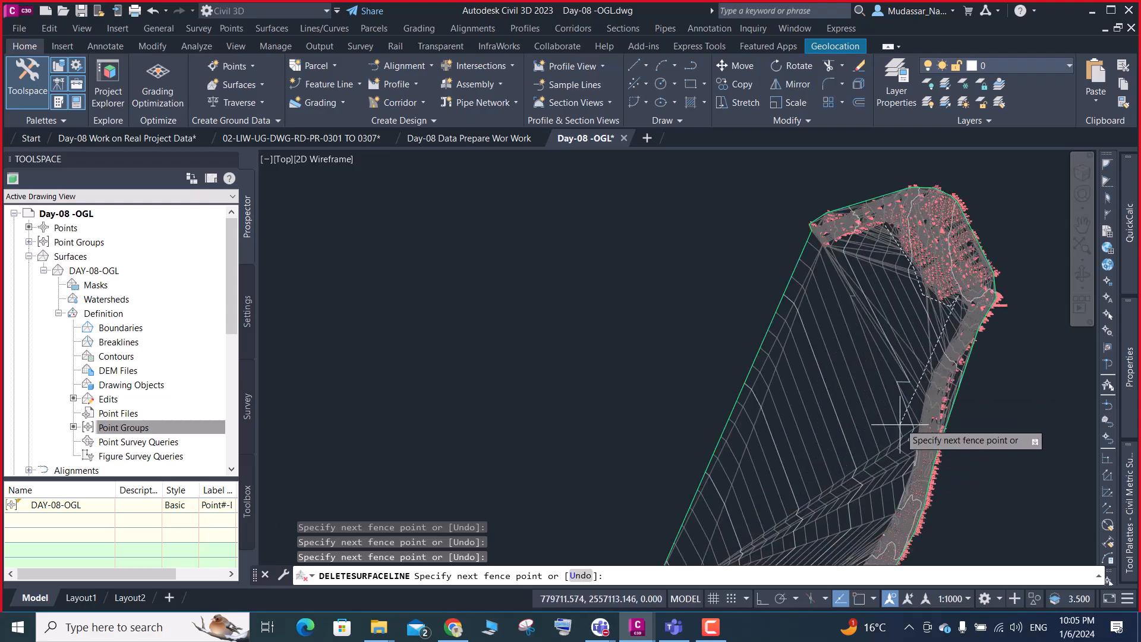
pyautogui.scroll(-5, 943, 391)
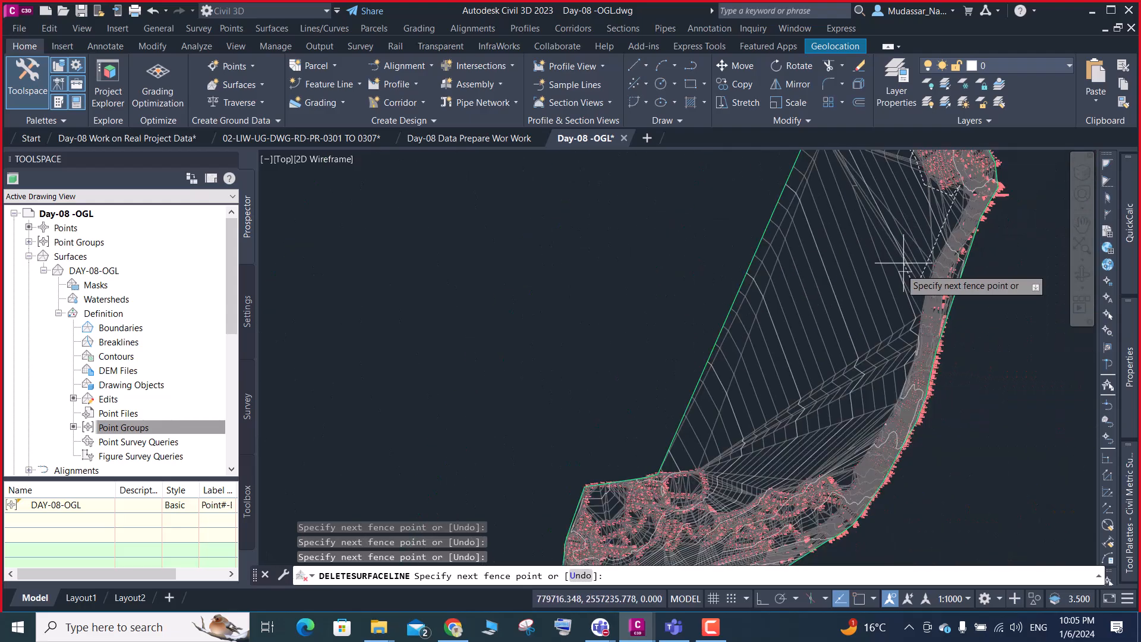
pyautogui.scroll(4, 891, 398)
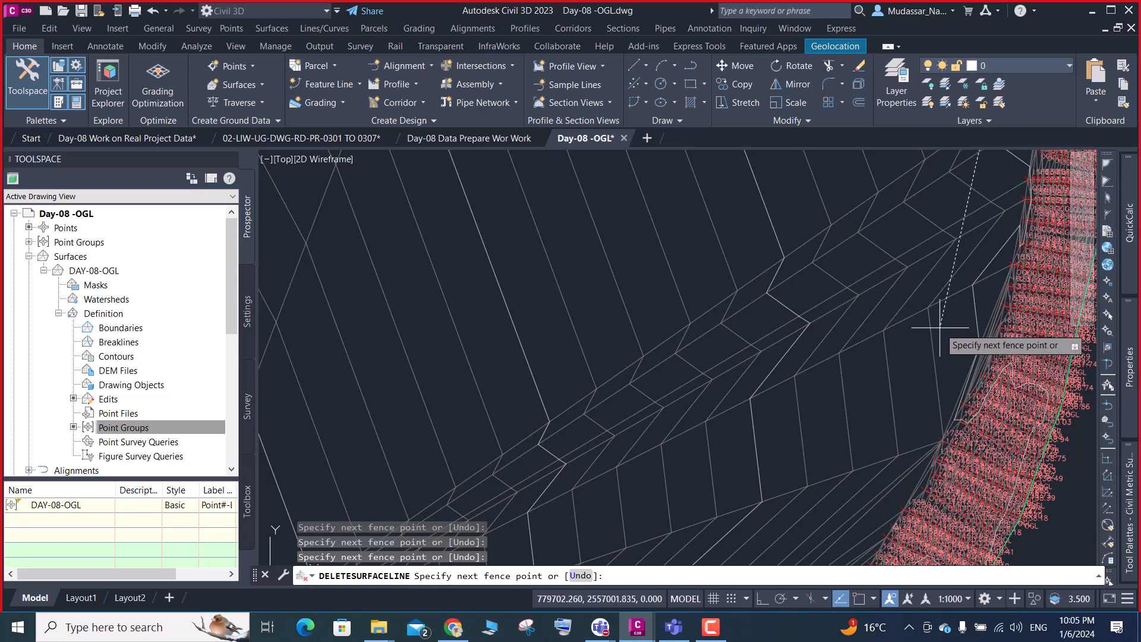
pyautogui.scroll(-3, 927, 273)
pyautogui.scroll(3, 823, 453)
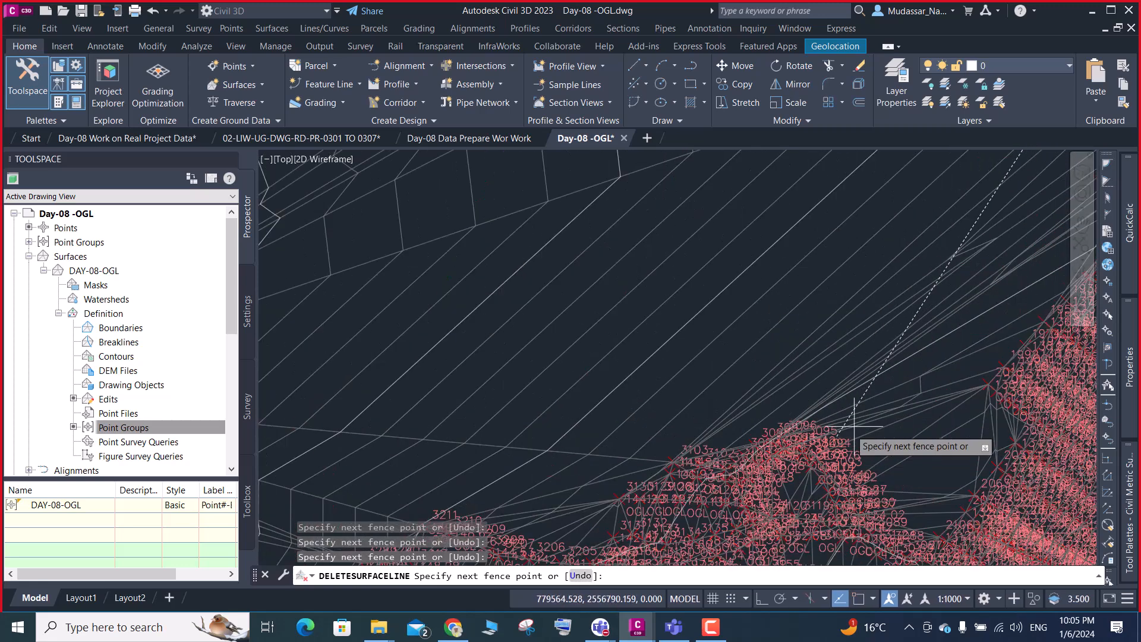
pyautogui.scroll(-2, 878, 380)
pyautogui.click(874, 376)
pyautogui.scroll(-2, 874, 376)
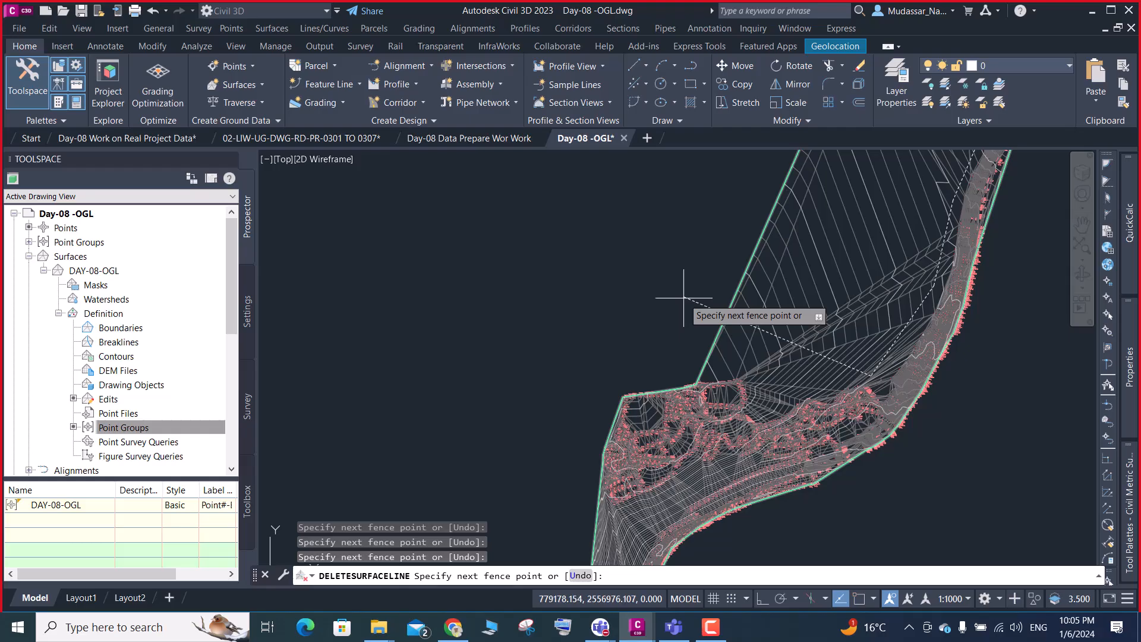
pyautogui.press('Return')
pyautogui.press('Return')
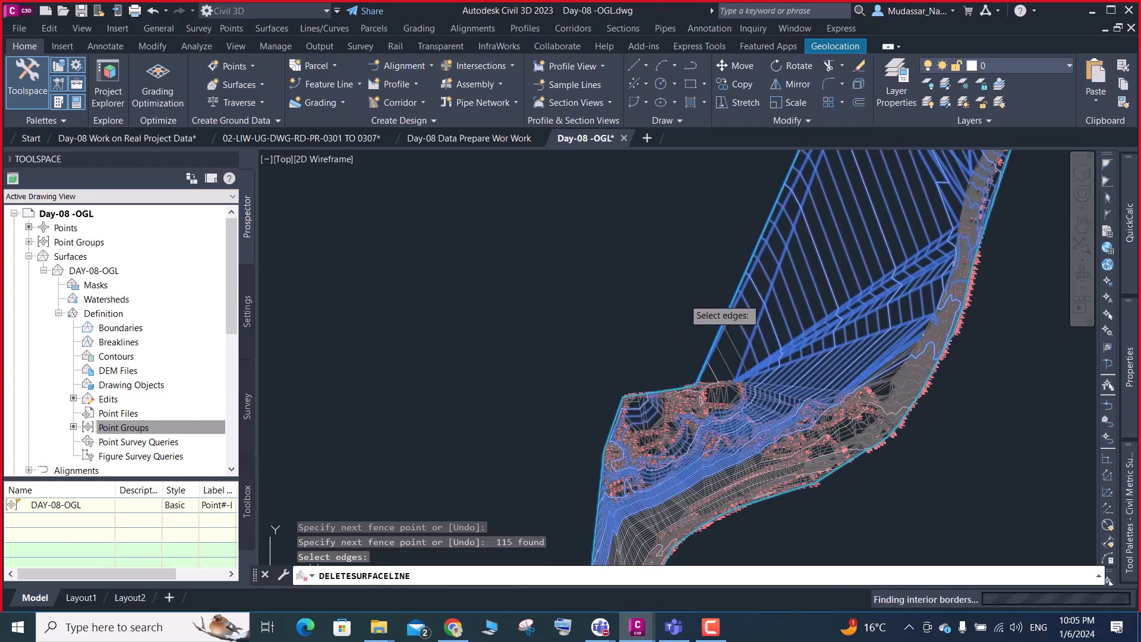
# Examine the remaining triangulation along the surveyed corridor for false triangles, from the wide middle area to the northern end
pyautogui.scroll(-3, 731, 238)
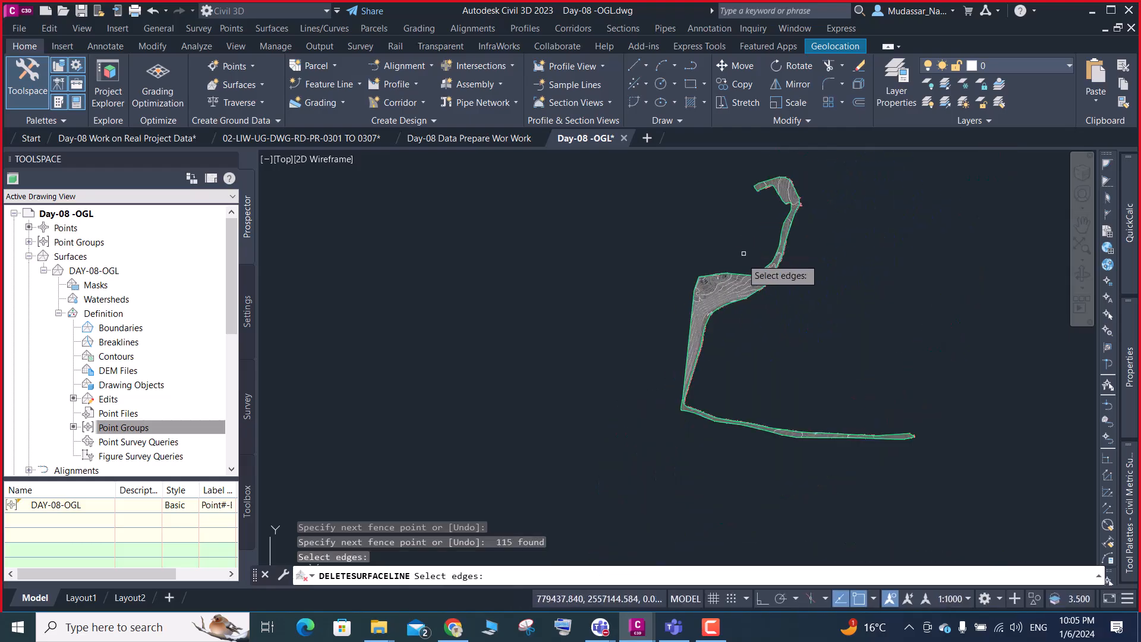
pyautogui.scroll(6, 725, 324)
pyautogui.scroll(4, 601, 256)
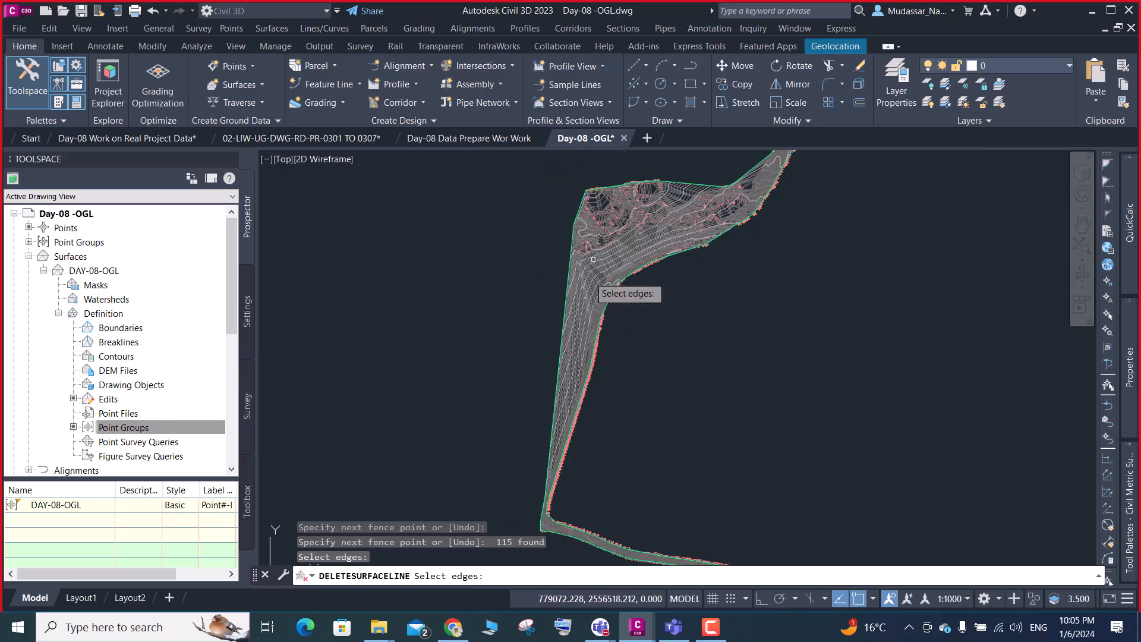
pyautogui.scroll(2, 648, 253)
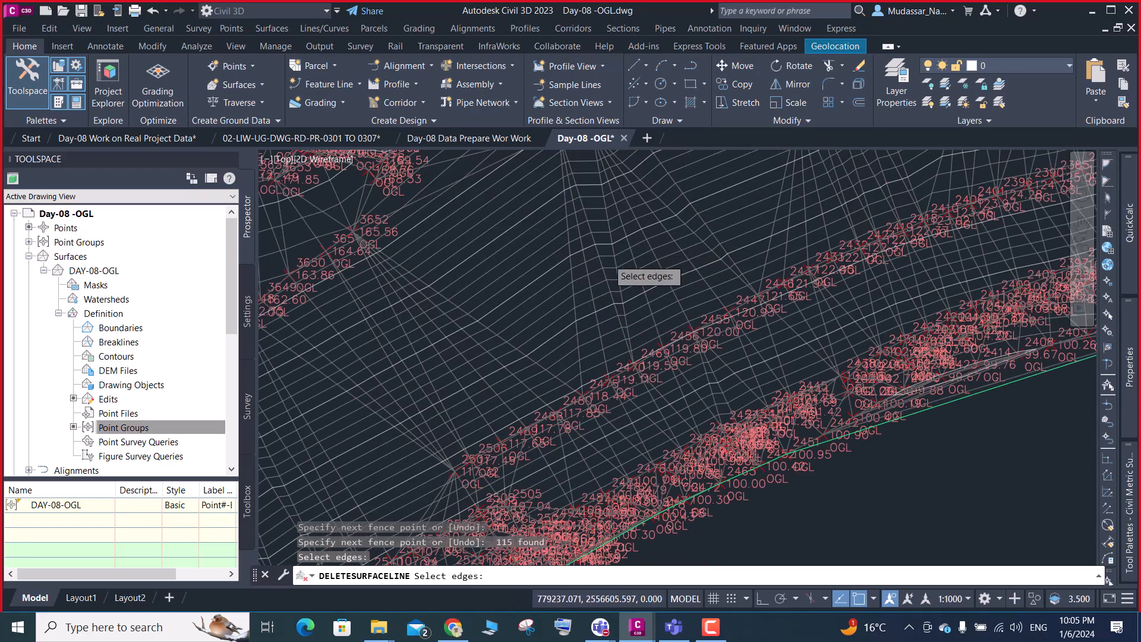
pyautogui.scroll(-3, 594, 279)
pyautogui.scroll(-5, 464, 358)
pyautogui.scroll(7, 468, 364)
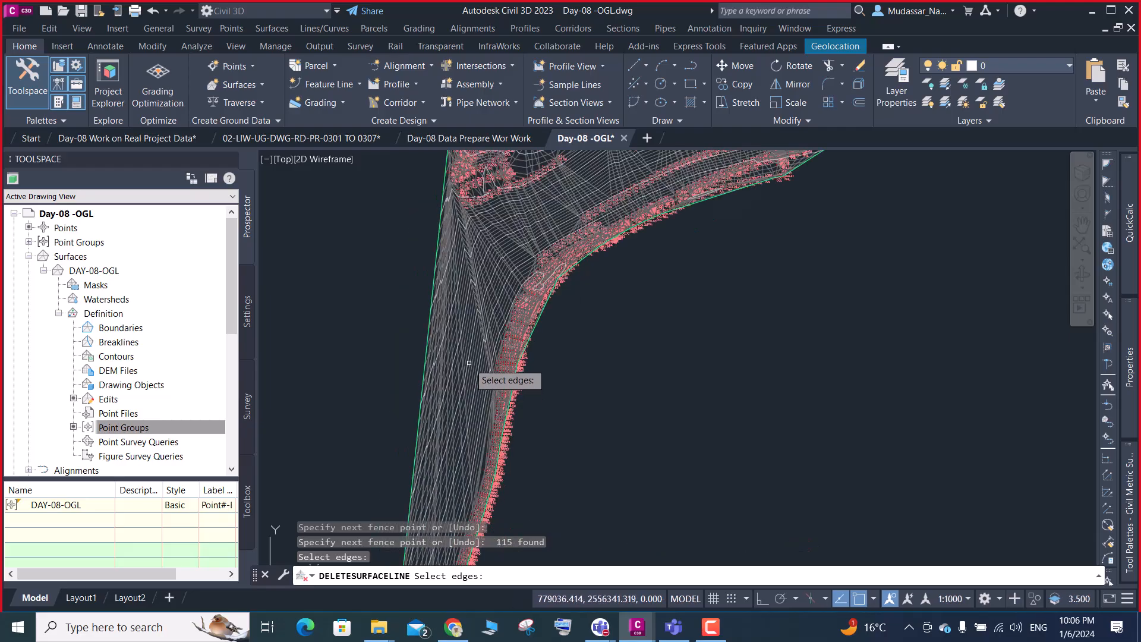
pyautogui.scroll(-2, 480, 348)
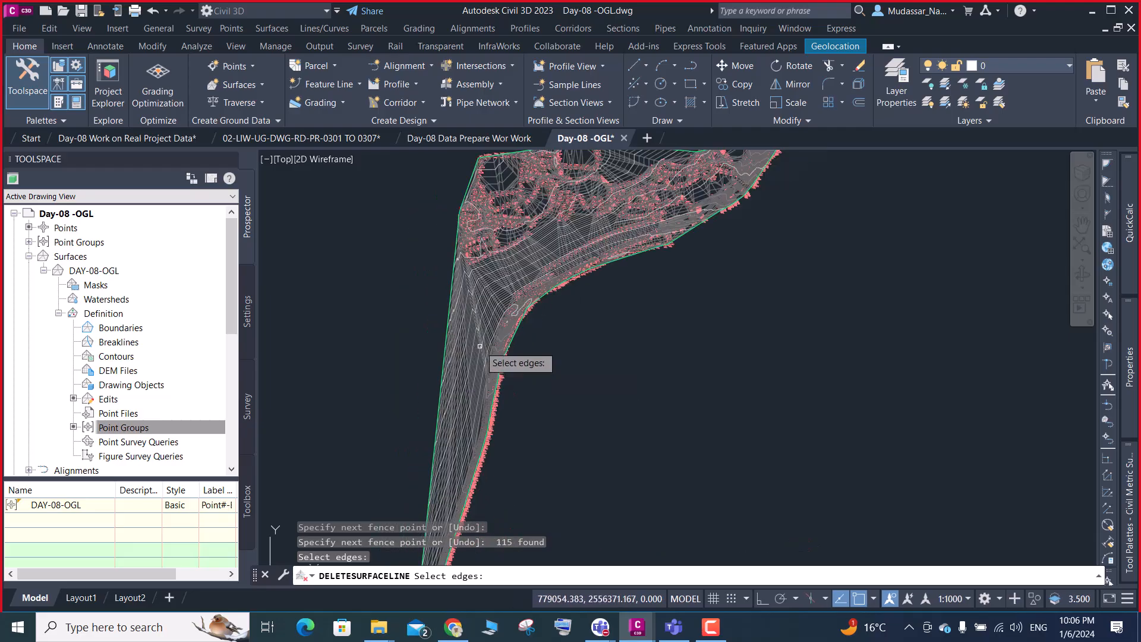
pyautogui.scroll(-3, 479, 344)
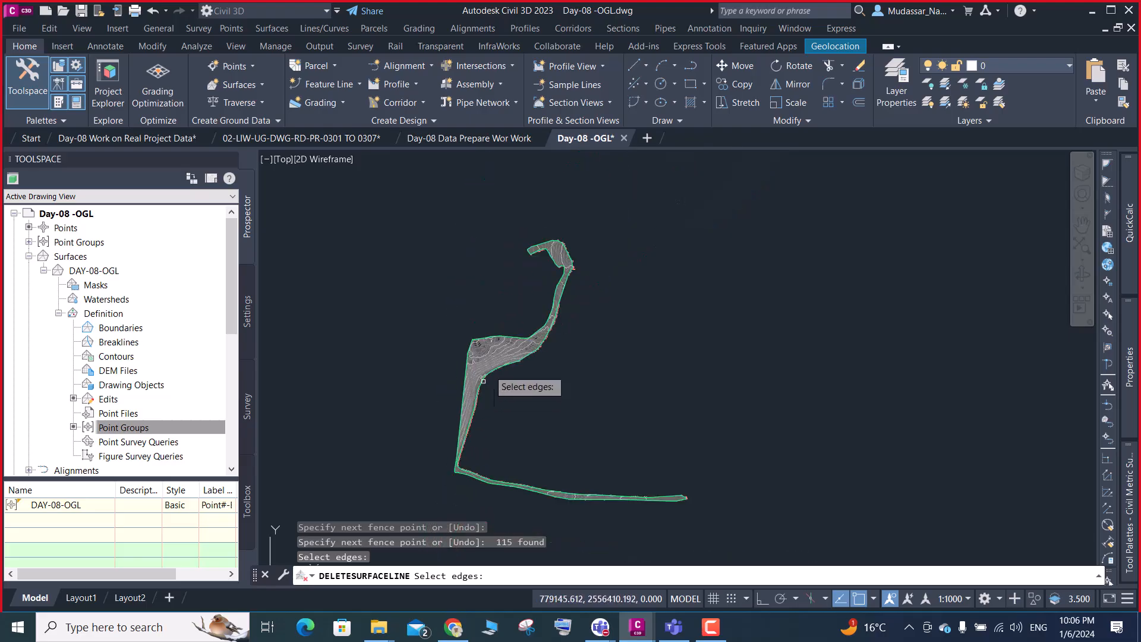
pyautogui.scroll(2, 558, 274)
pyautogui.scroll(3, 567, 276)
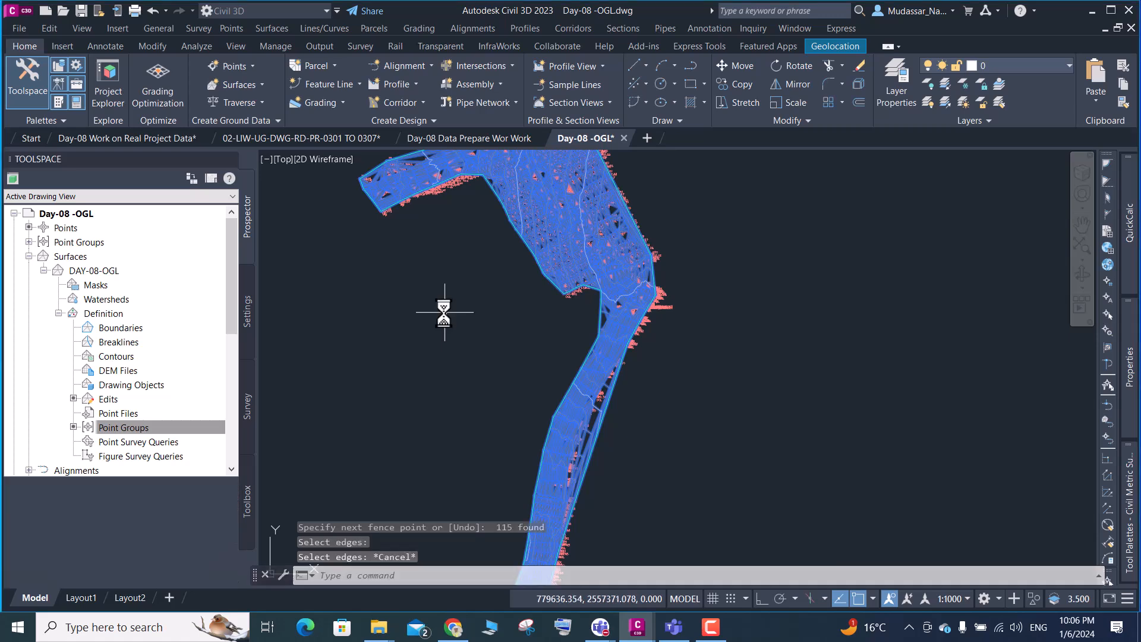
# End the edge deletion on the DAY-08-OGL surface and save the drawing
pyautogui.press('Escape')
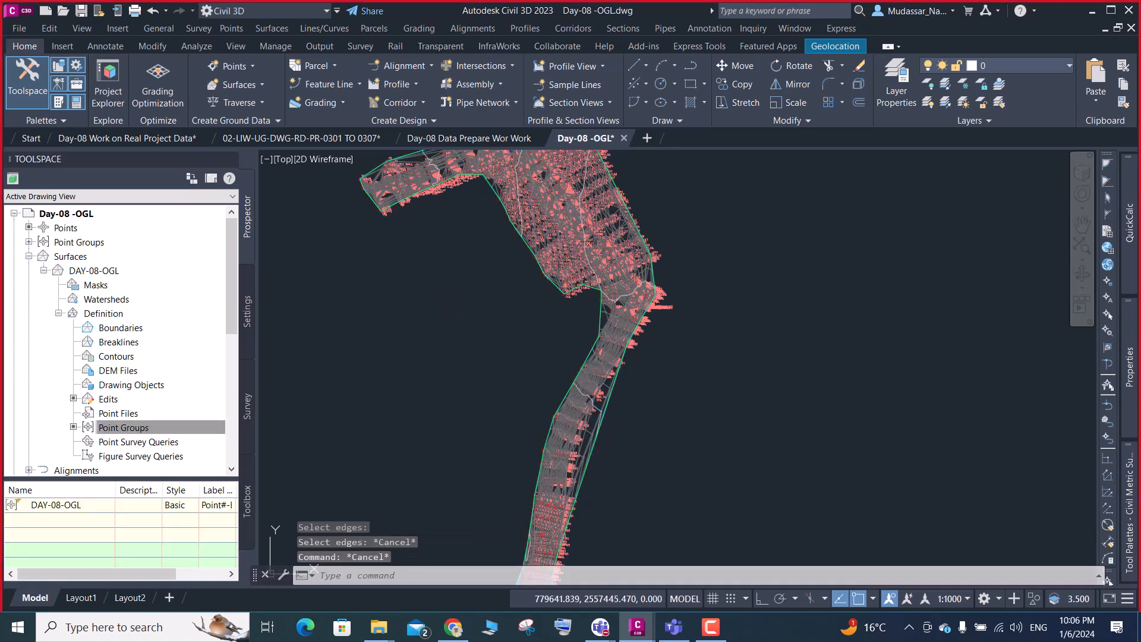
pyautogui.hotkey('ctrl', 's')
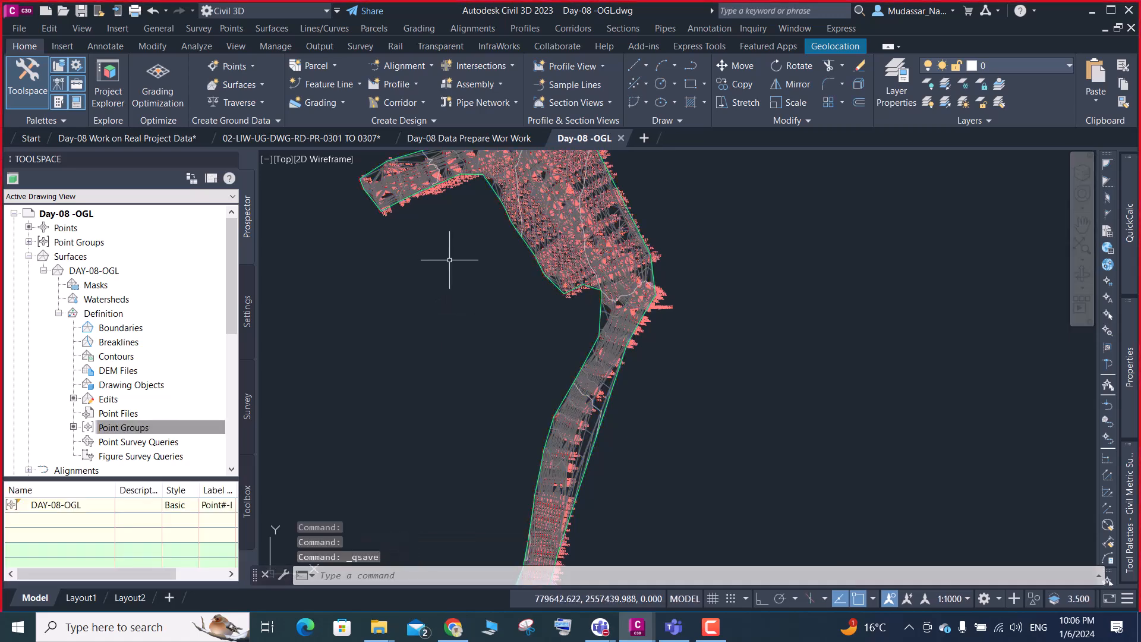
# Set the data shortcuts working folder to the Day-08 folder inside 04-Online Lecture
pyautogui.click(44, 270)
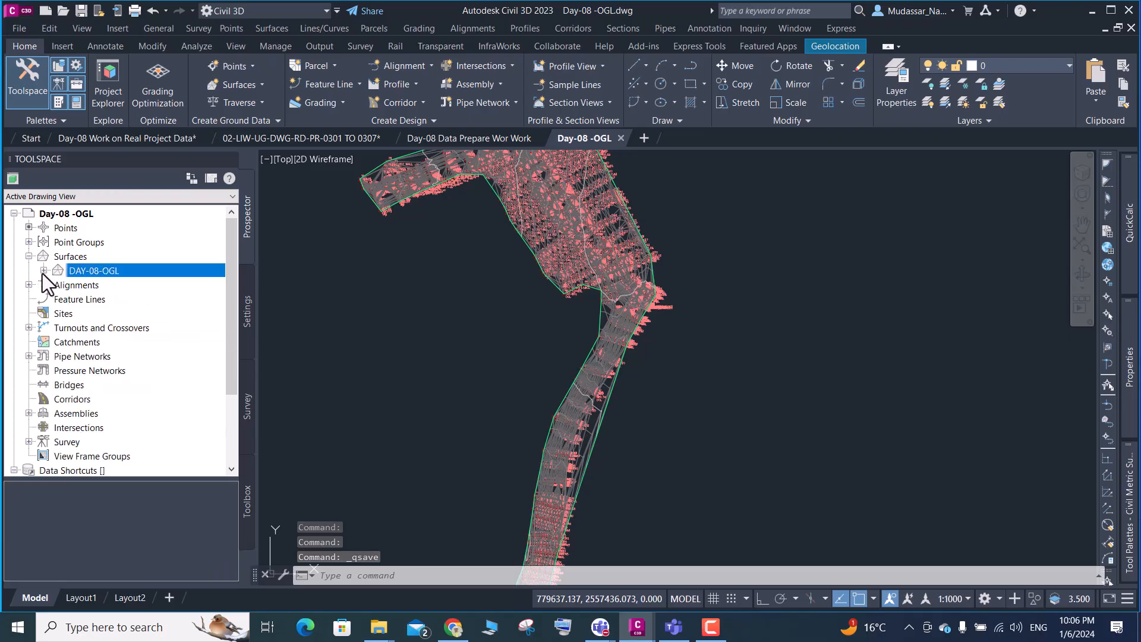
pyautogui.scroll(-4, 397, 279)
pyautogui.scroll(-2, 407, 286)
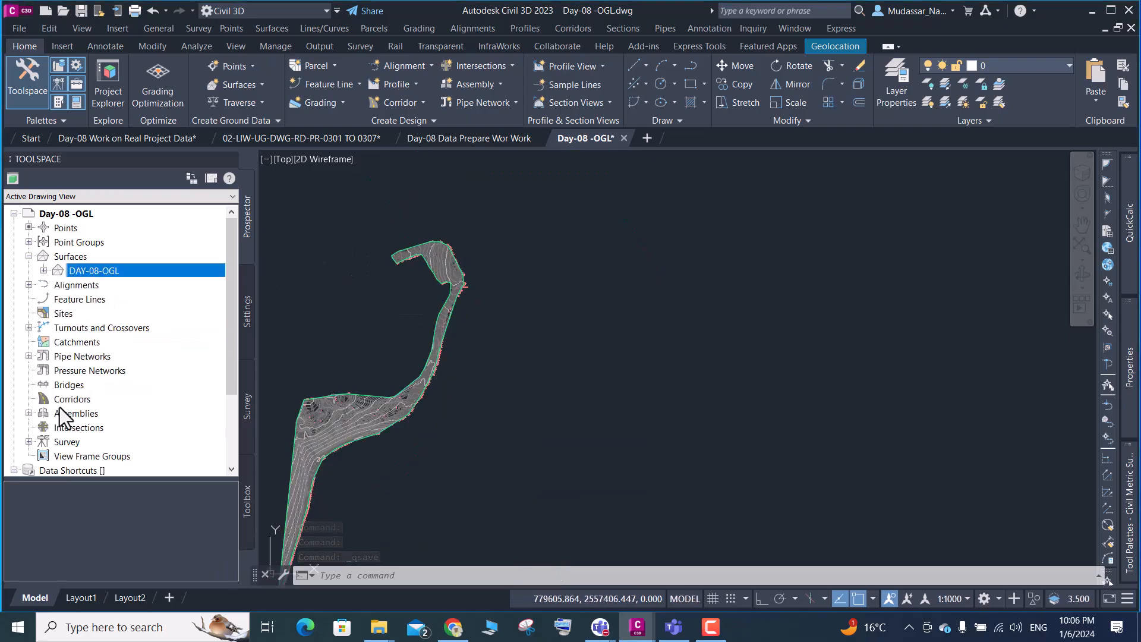
pyautogui.scroll(-3, 117, 355)
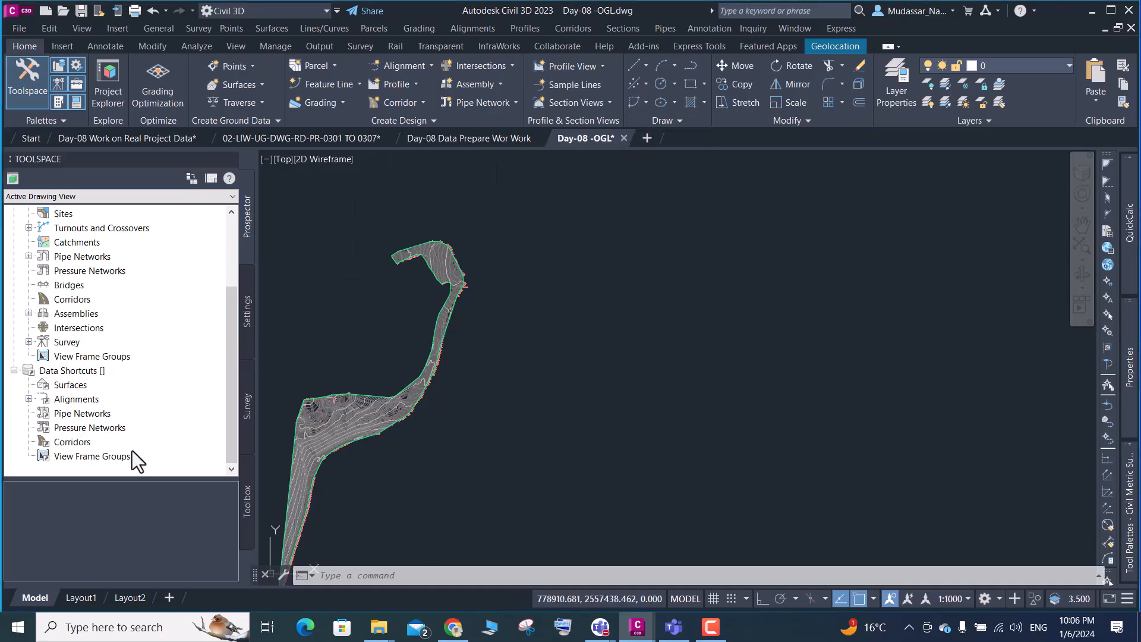
pyautogui.rightClick(68, 372)
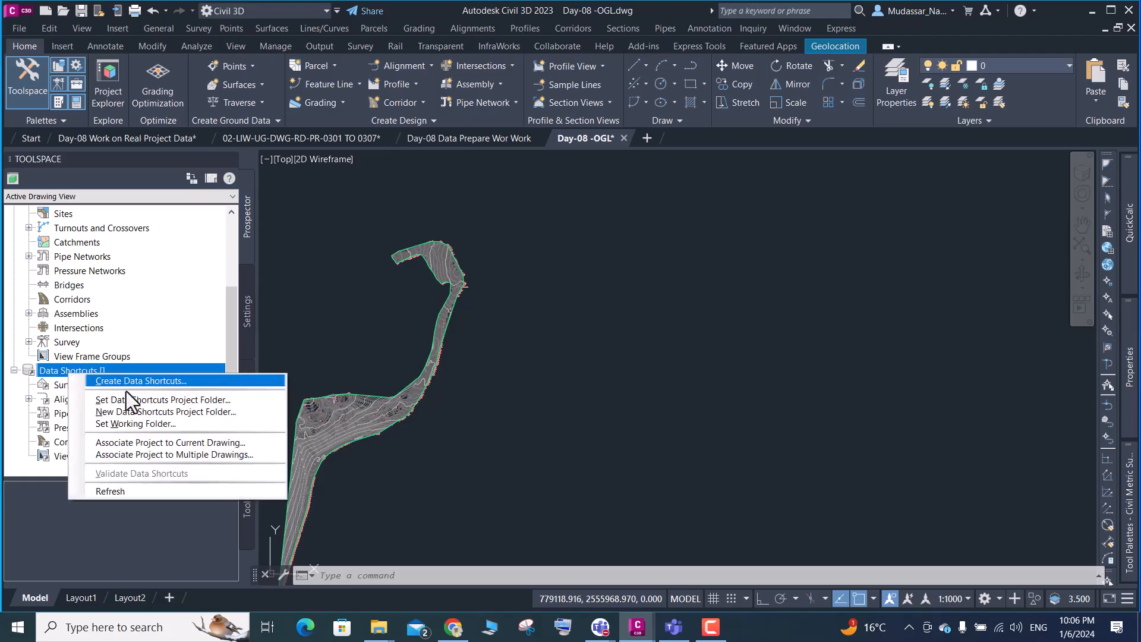
pyautogui.click(131, 422)
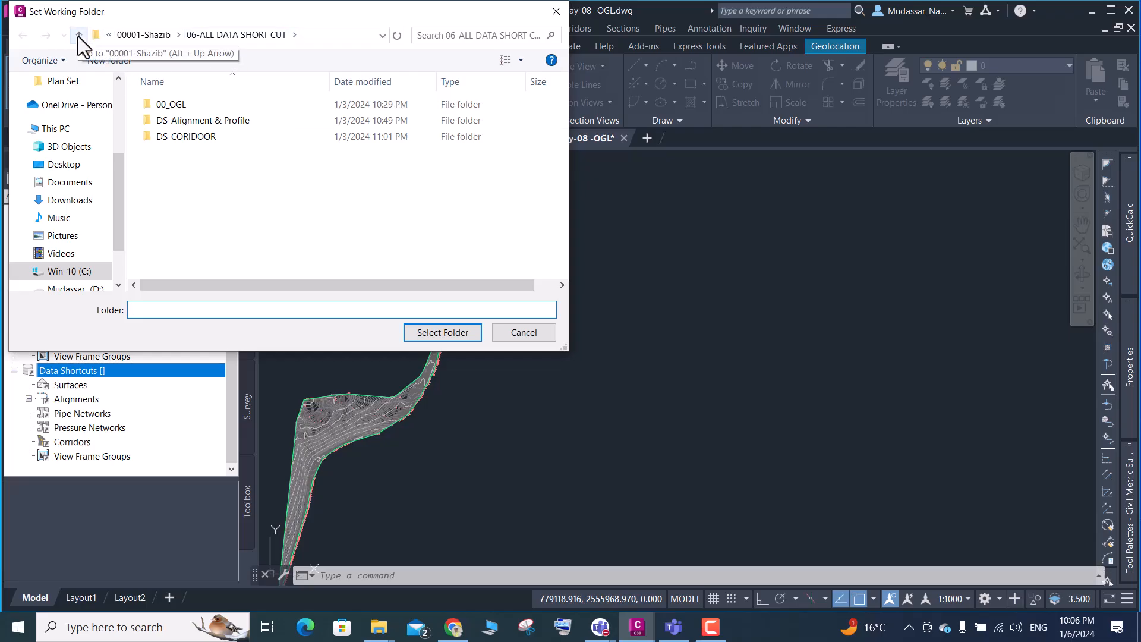
pyautogui.click(79, 35)
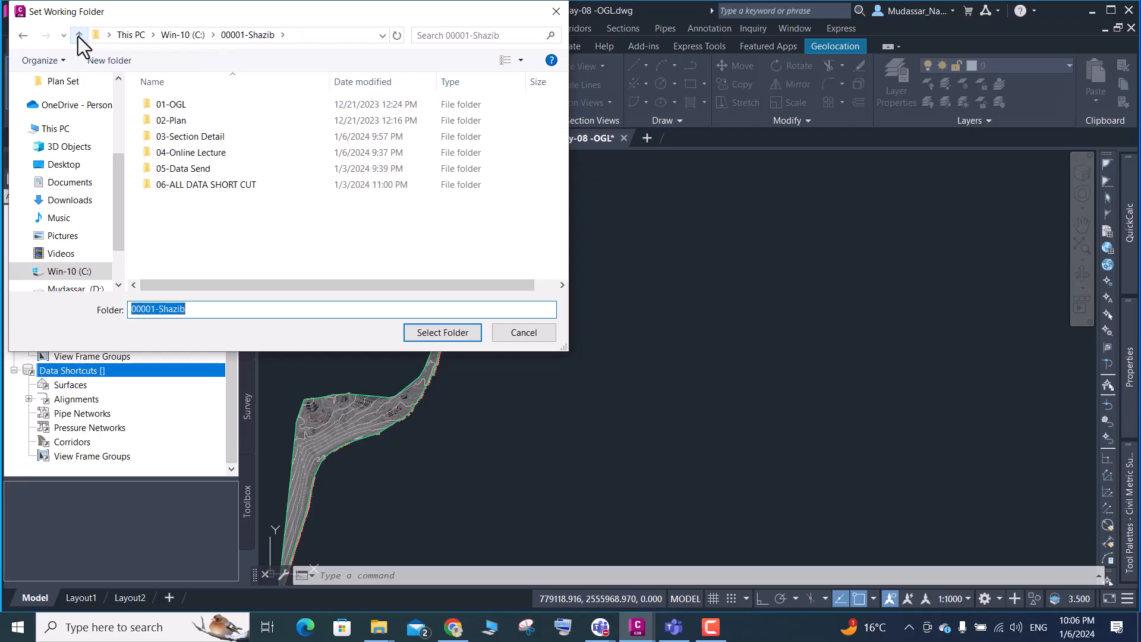
pyautogui.doubleClick(199, 154)
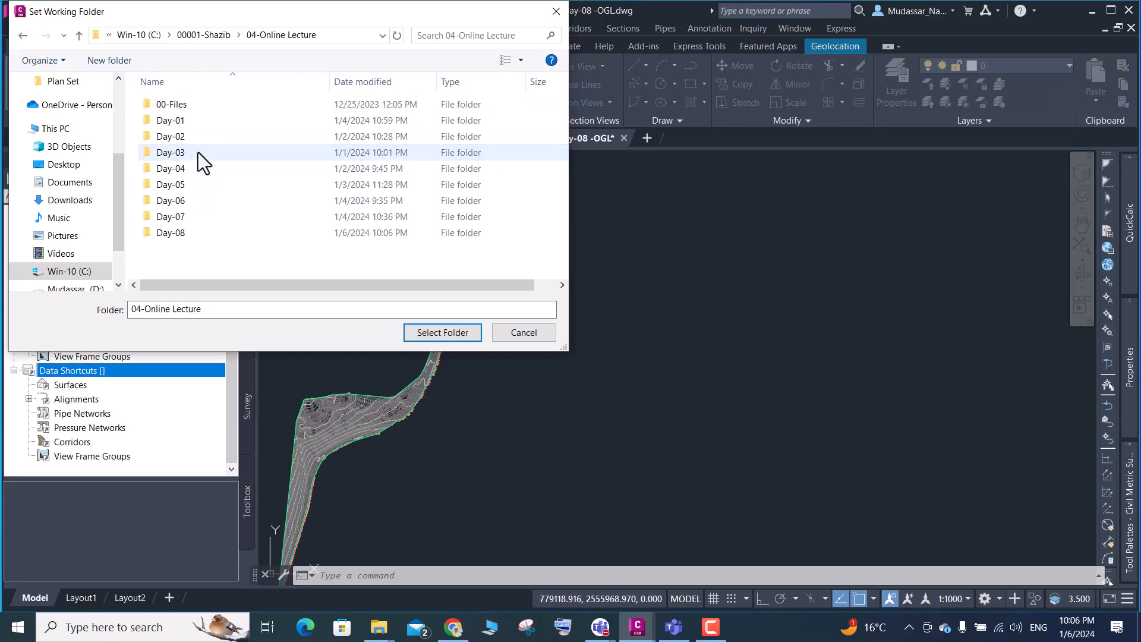
pyautogui.doubleClick(192, 234)
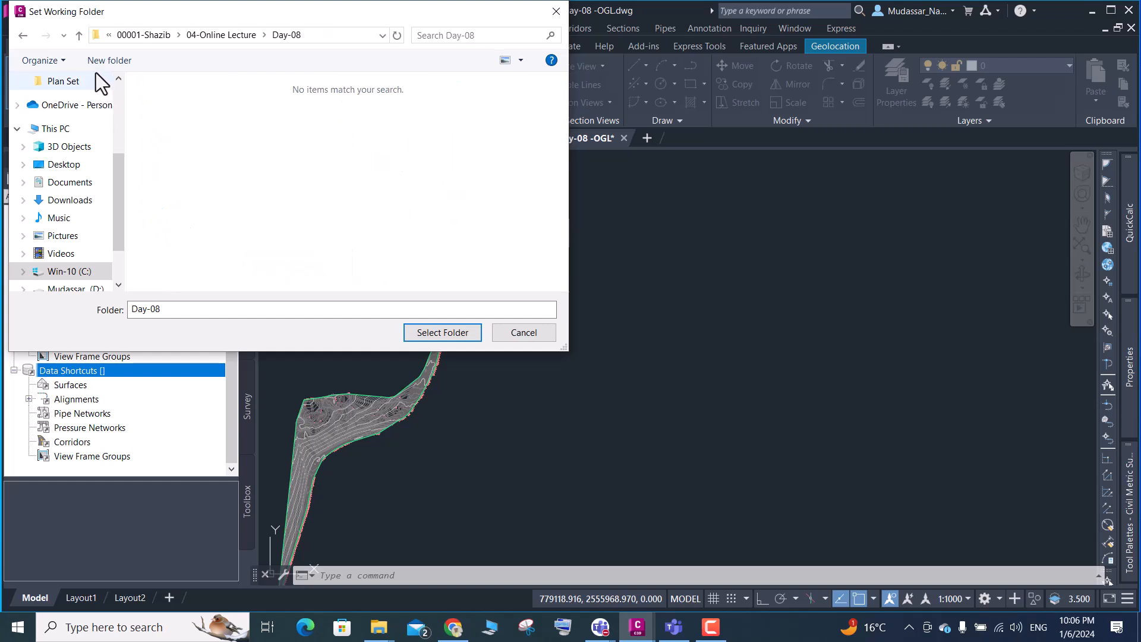
pyautogui.click(436, 332)
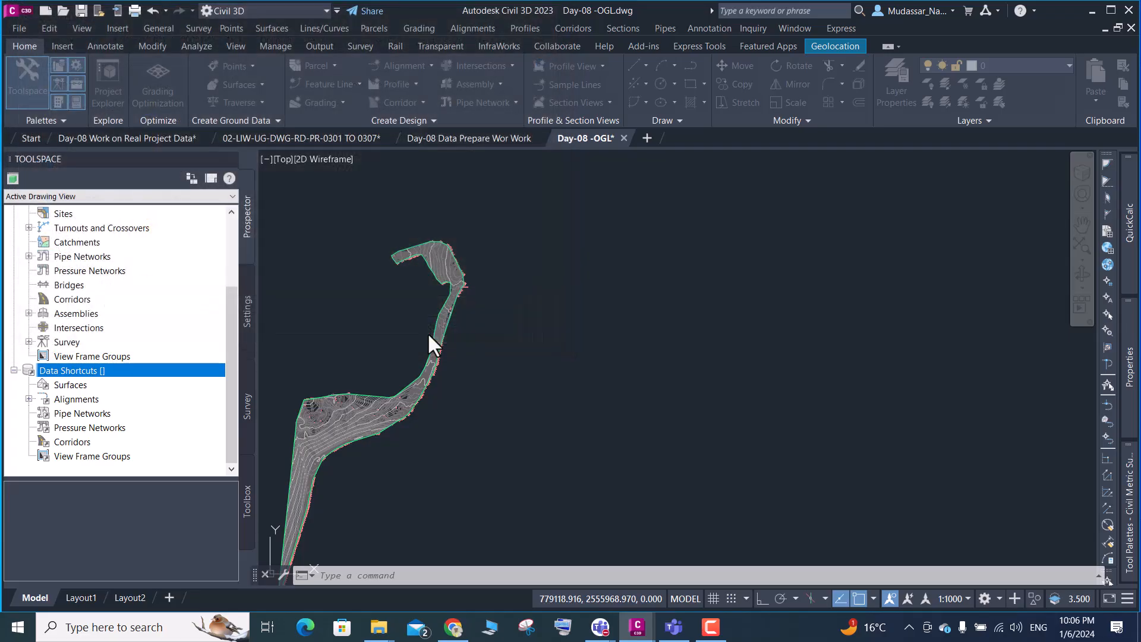
# Create a new data shortcuts project folder named MC-07-ROAD in the working folder
pyautogui.rightClick(92, 372)
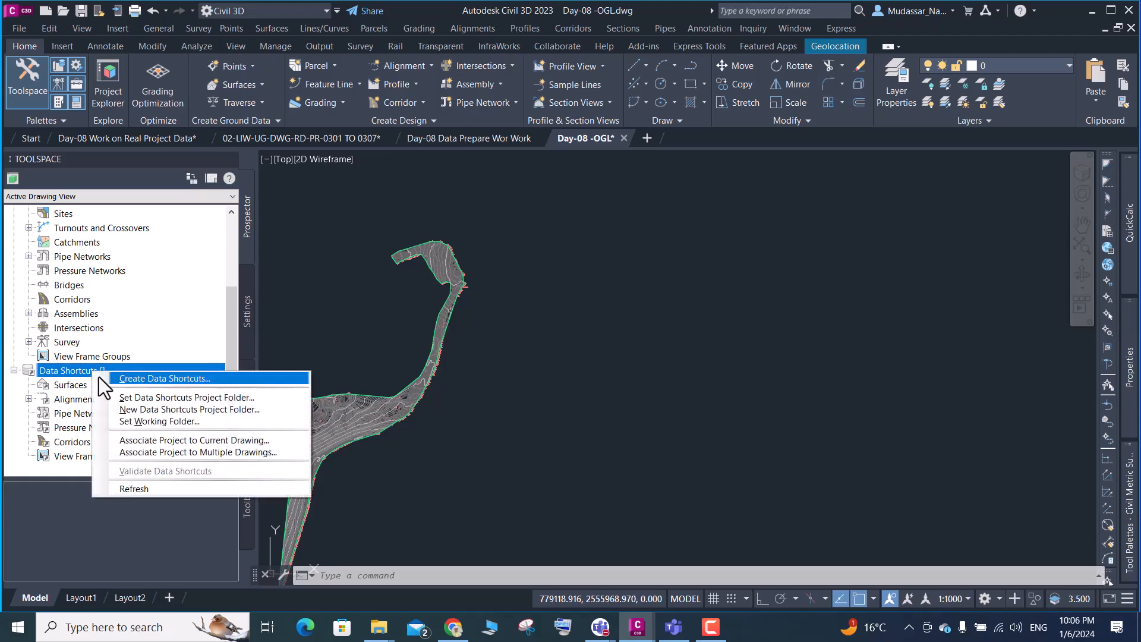
pyautogui.click(144, 411)
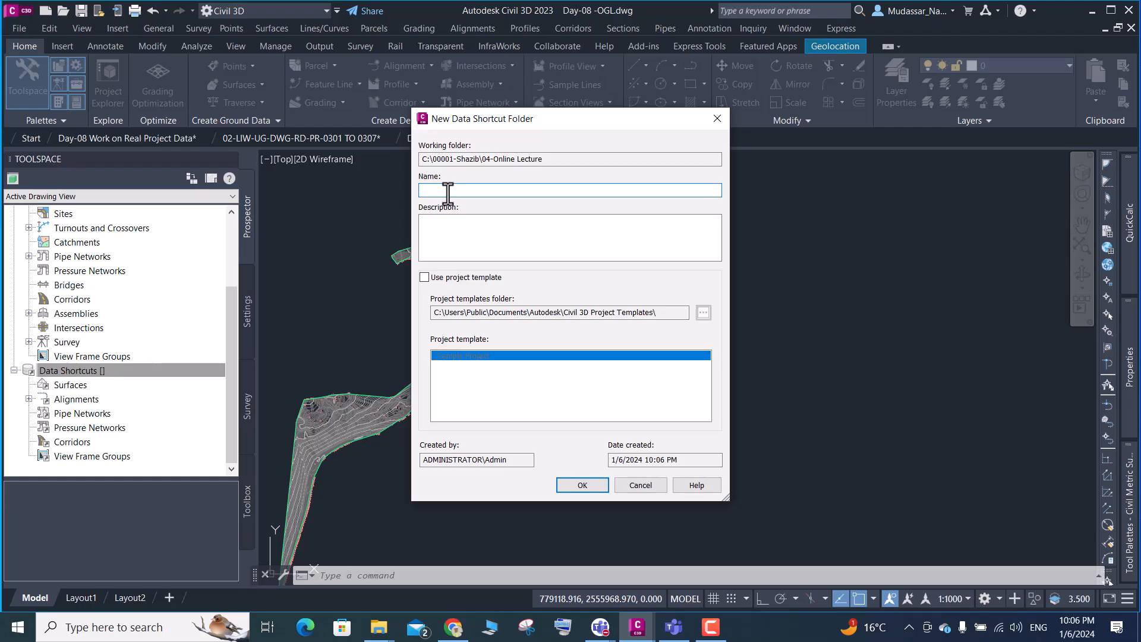
pyautogui.write('MC-07-ROAD')
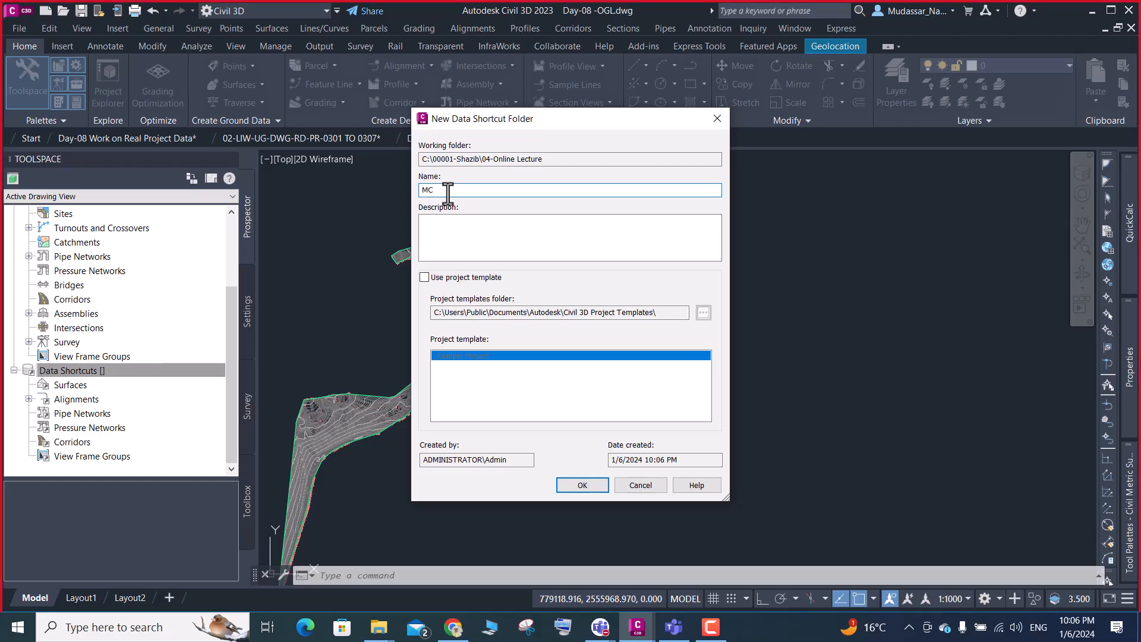
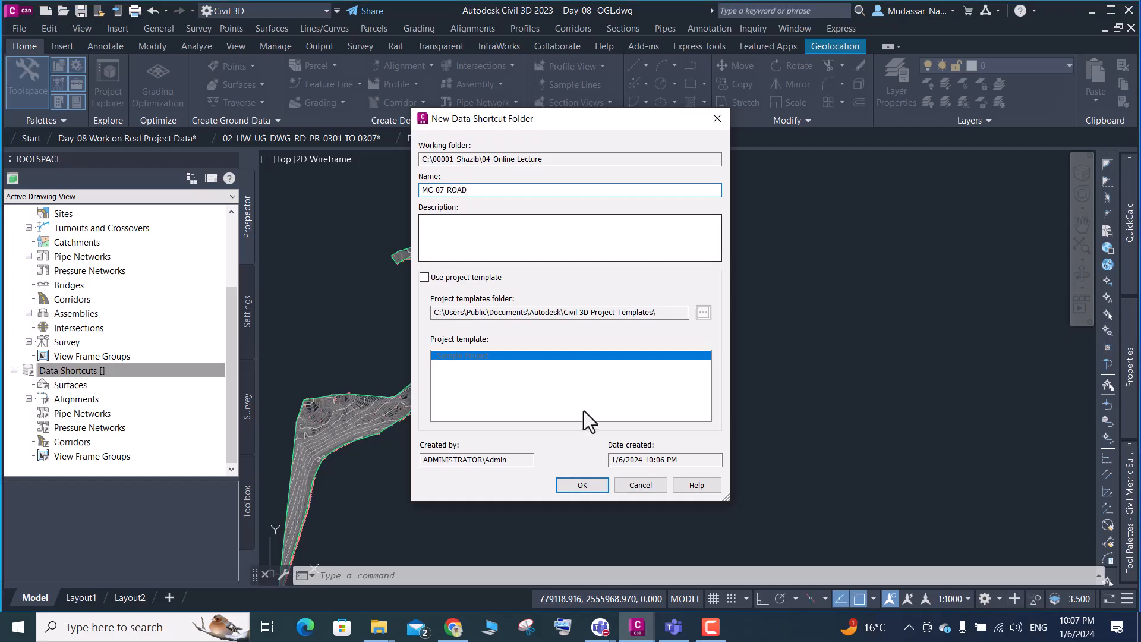
pyautogui.click(579, 486)
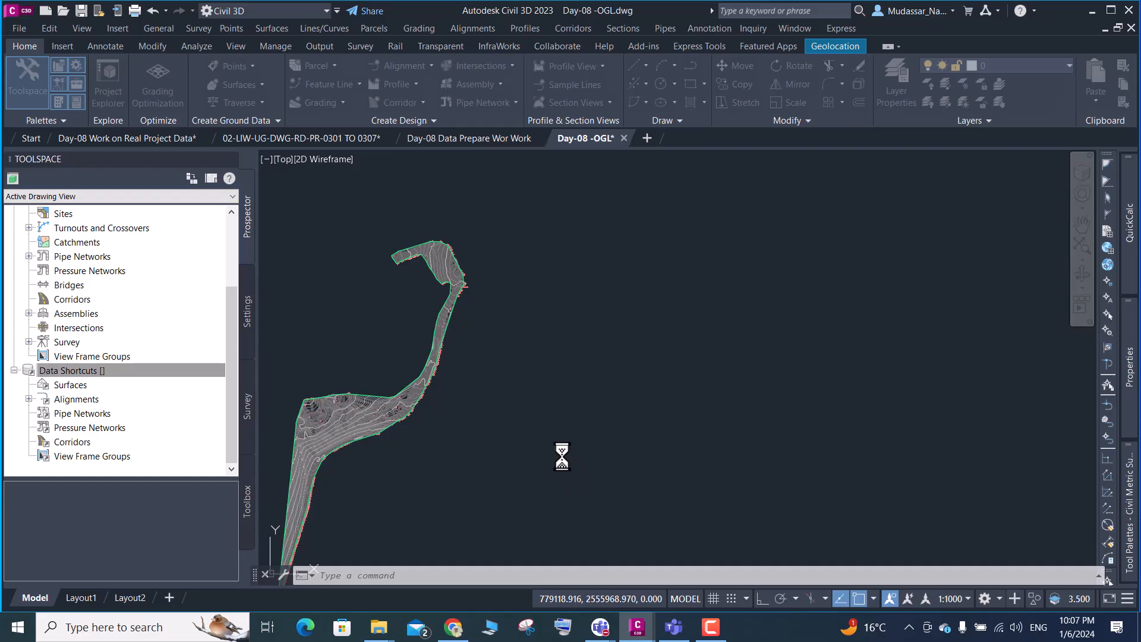
pyautogui.rightClick(82, 372)
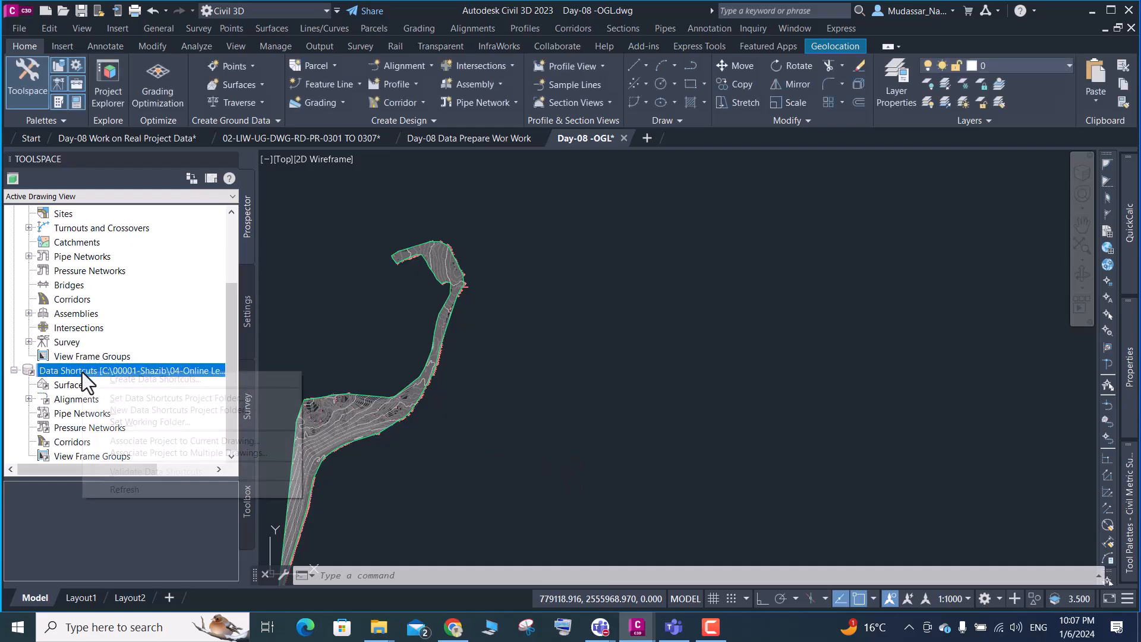
pyautogui.click(156, 410)
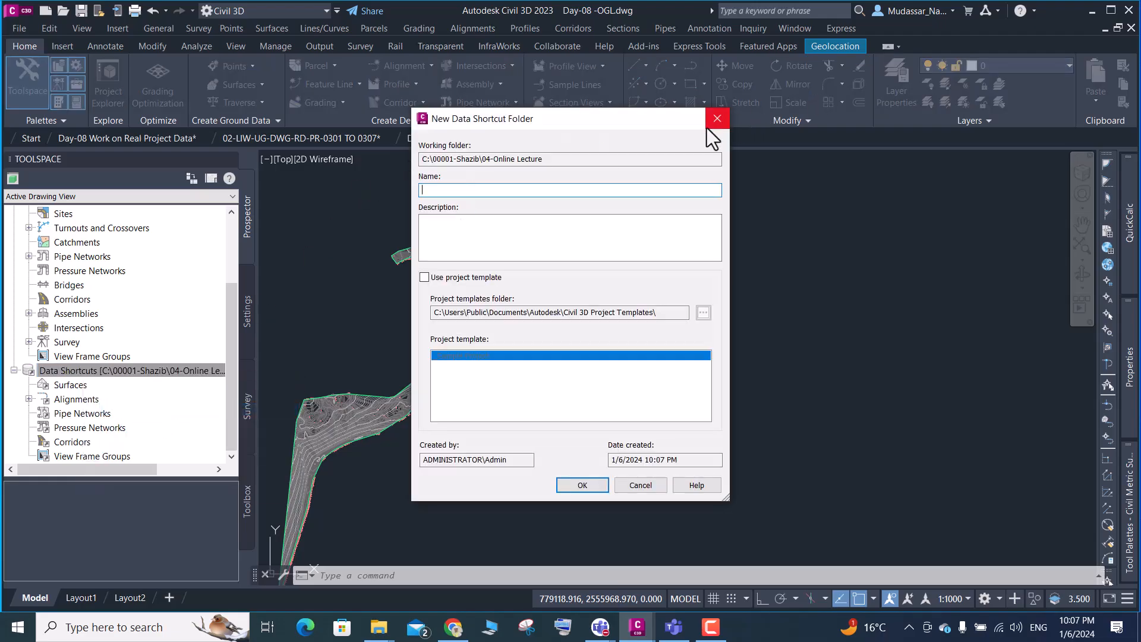
pyautogui.click(717, 119)
# Check which data shortcuts project folder is currently set
pyautogui.rightClick(98, 374)
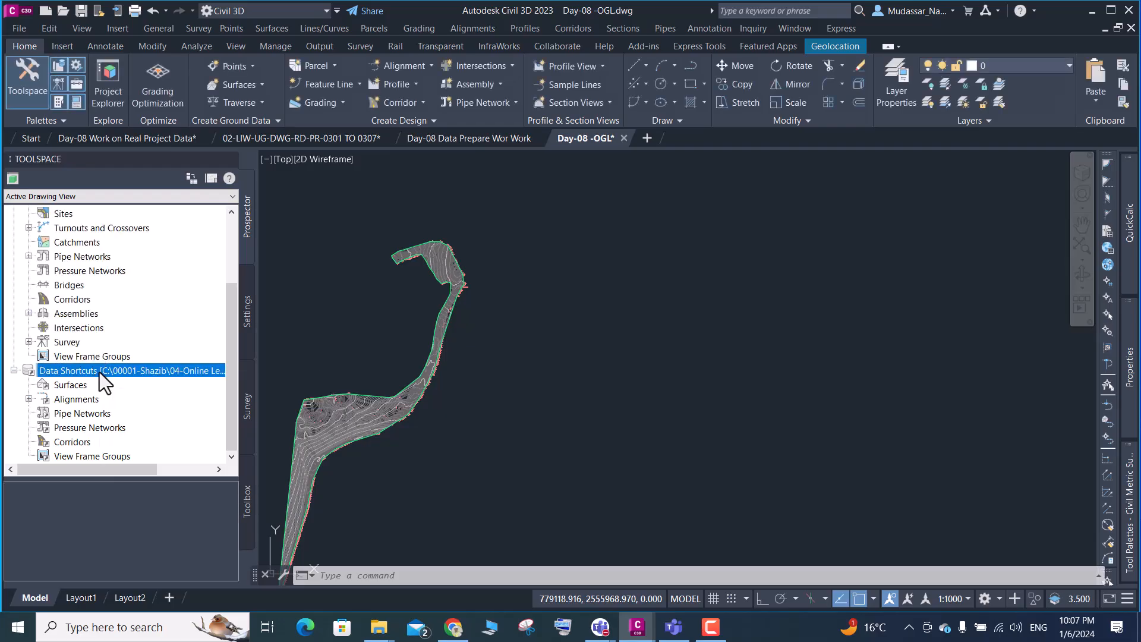
pyautogui.click(148, 398)
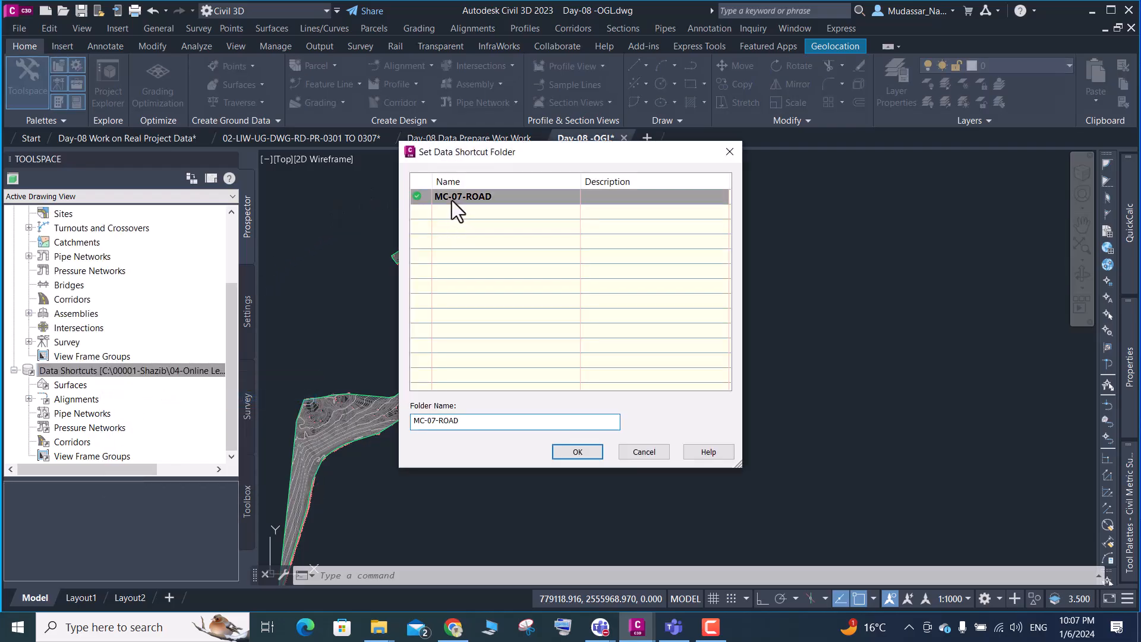
pyautogui.click(723, 152)
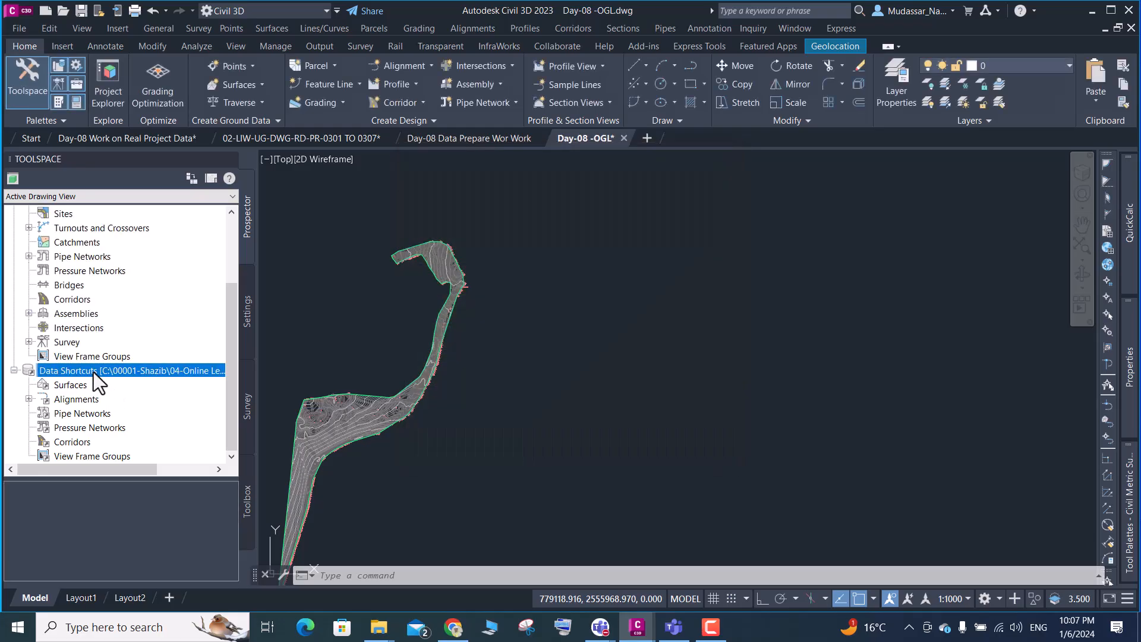
# Create a data shortcut for the DAY-08-OGL surface and close the Day-08 -OGL drawing
pyautogui.rightClick(94, 372)
pyautogui.click(123, 380)
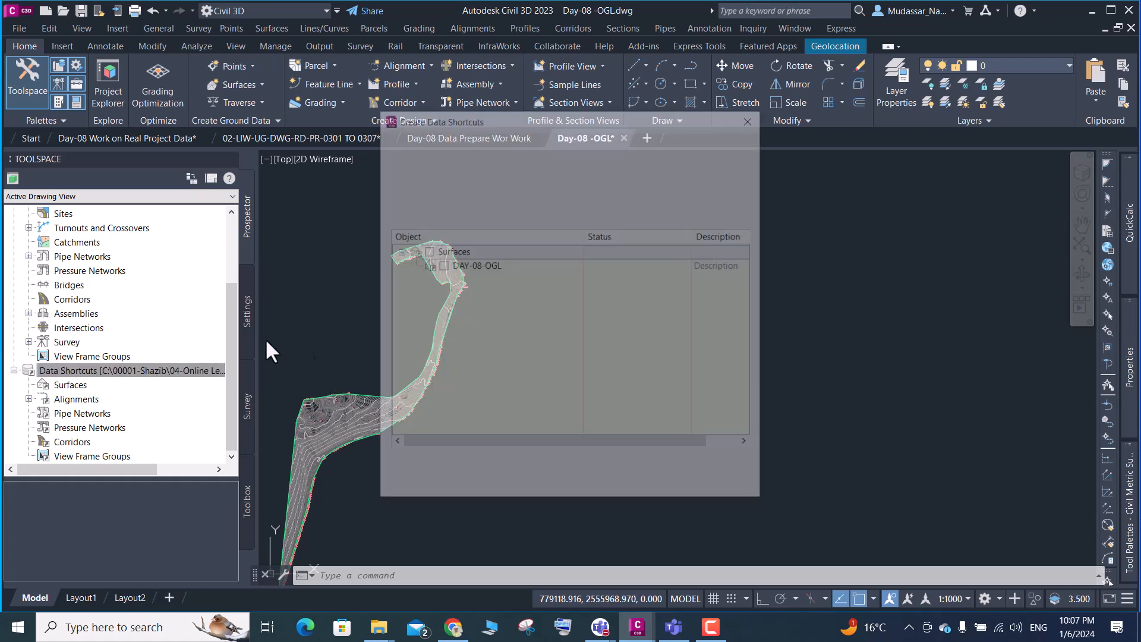
pyautogui.click(427, 251)
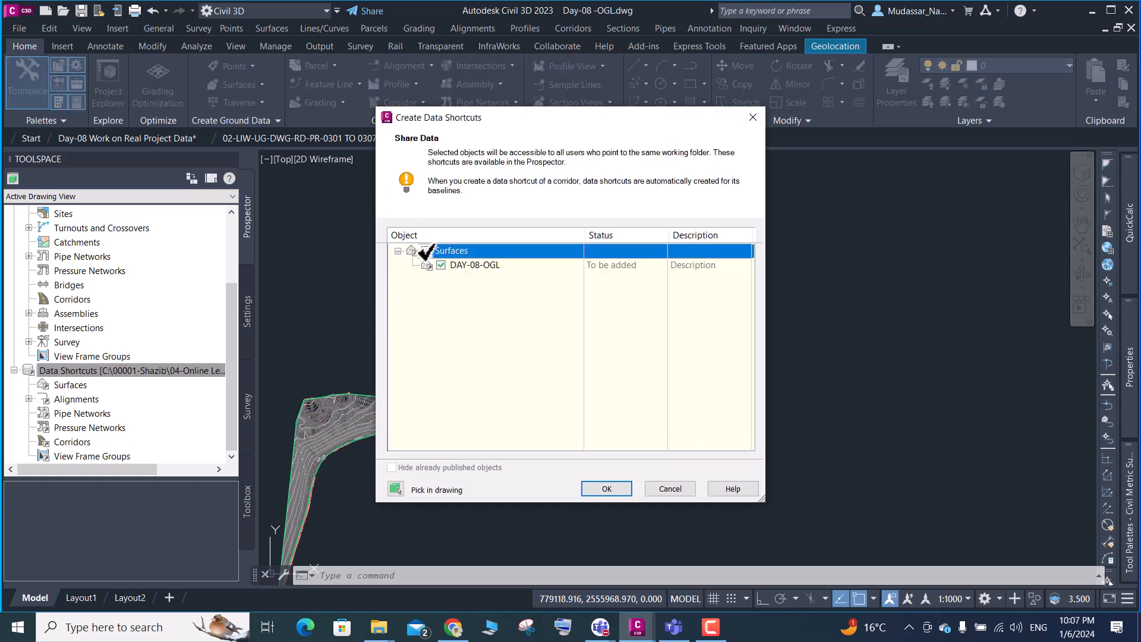
pyautogui.click(593, 487)
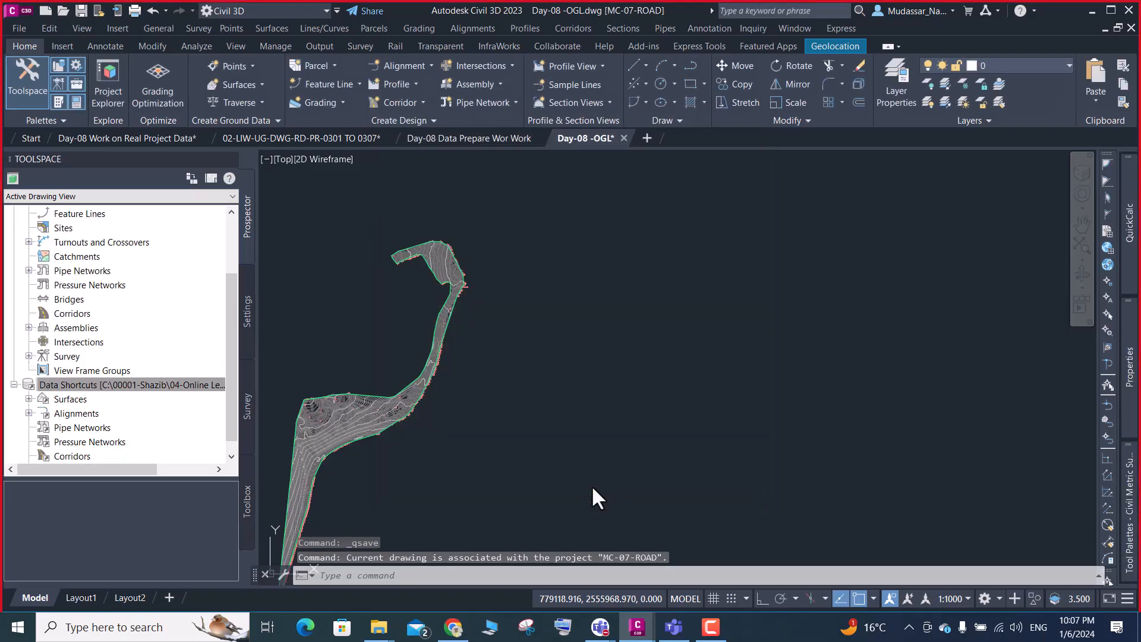
pyautogui.click(623, 137)
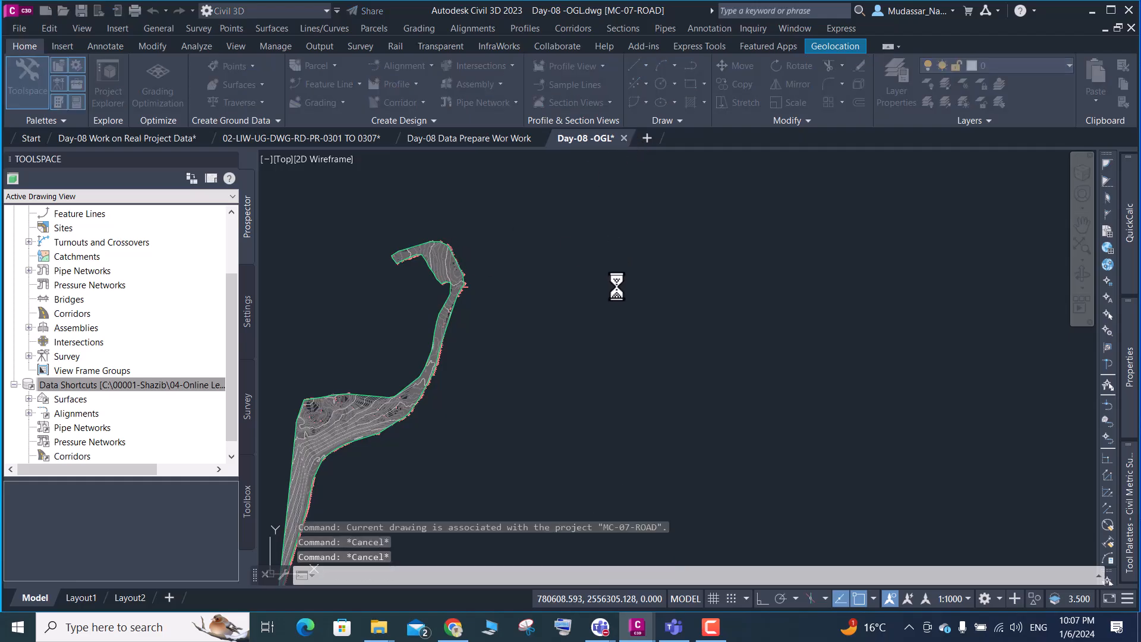
pyautogui.click(567, 345)
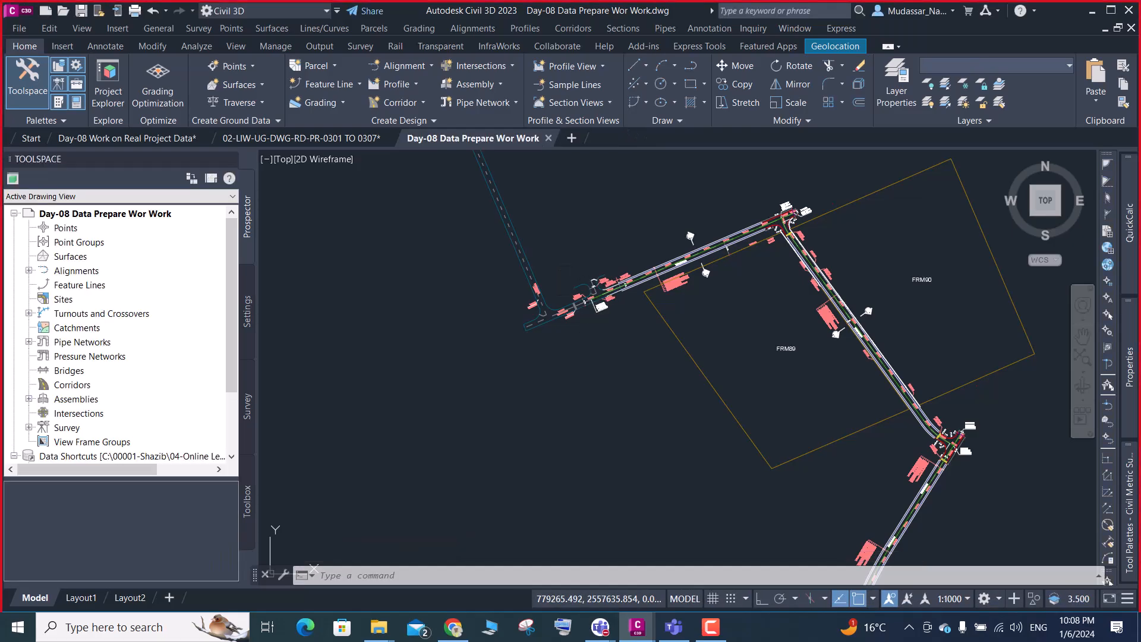
# Examine the start of ROAD-MC7-01 and the extent of its centreline in the Day-08 Data Prepare Wor Work drawing
pyautogui.scroll(-4, 496, 305)
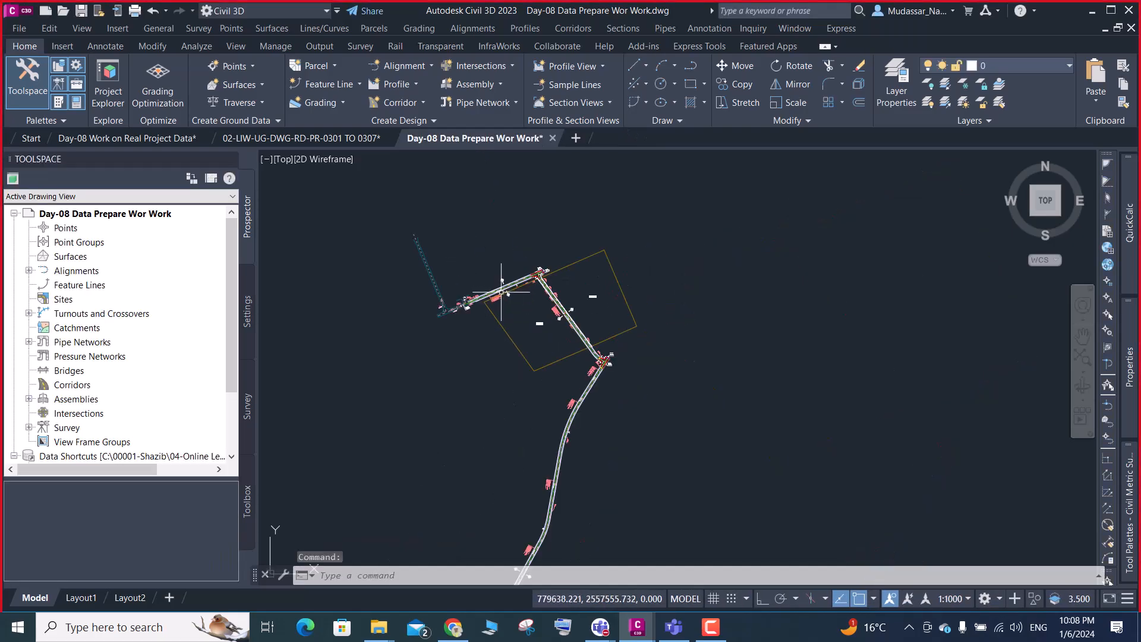
pyautogui.scroll(10, 475, 320)
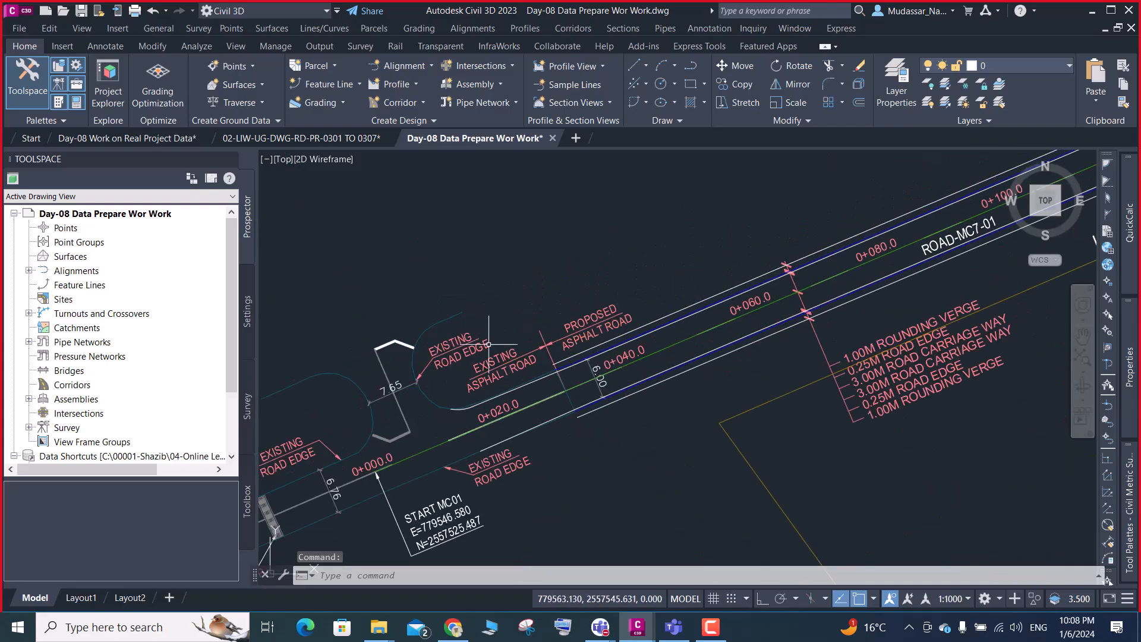
pyautogui.scroll(-3, 484, 342)
pyautogui.scroll(5, 449, 380)
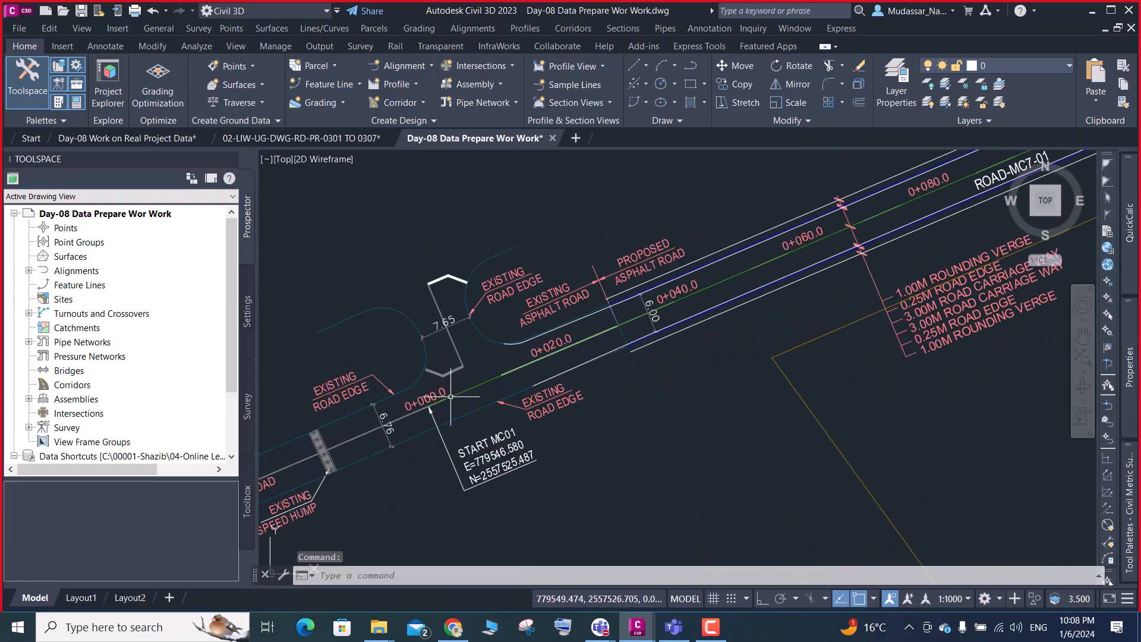
pyautogui.click(450, 396)
pyautogui.scroll(-10, 450, 397)
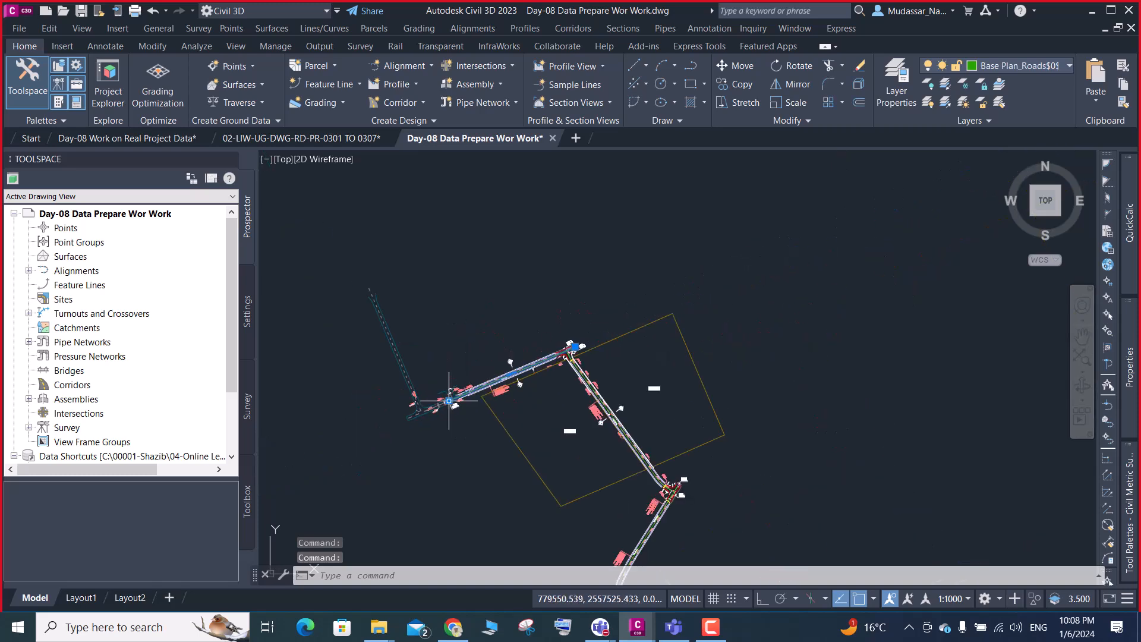
pyautogui.scroll(8, 449, 402)
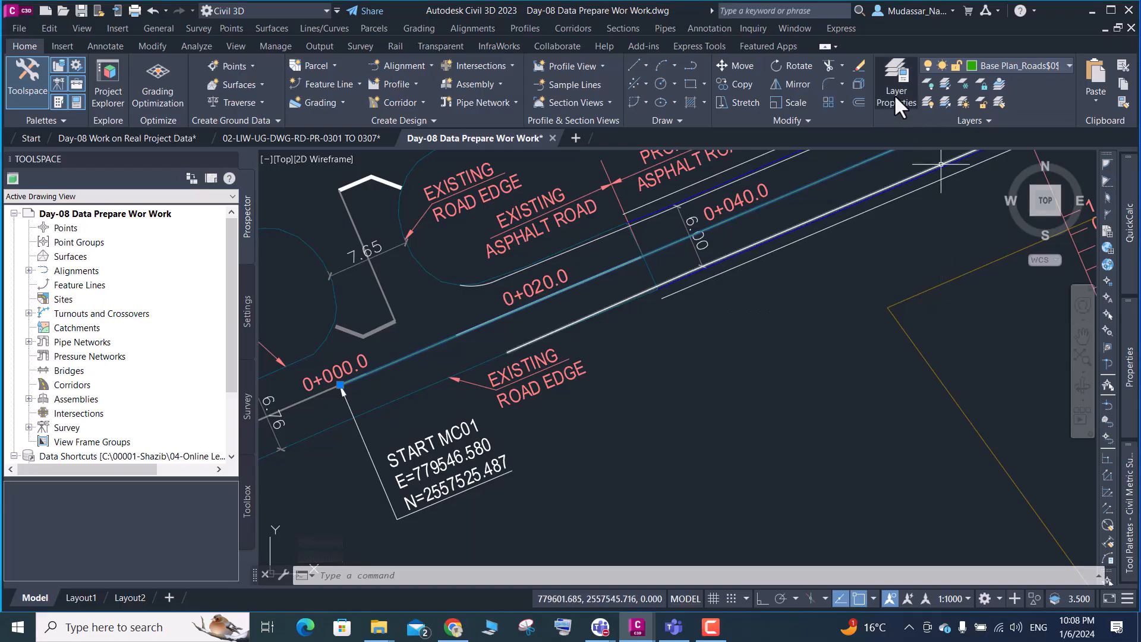
pyautogui.press('Escape')
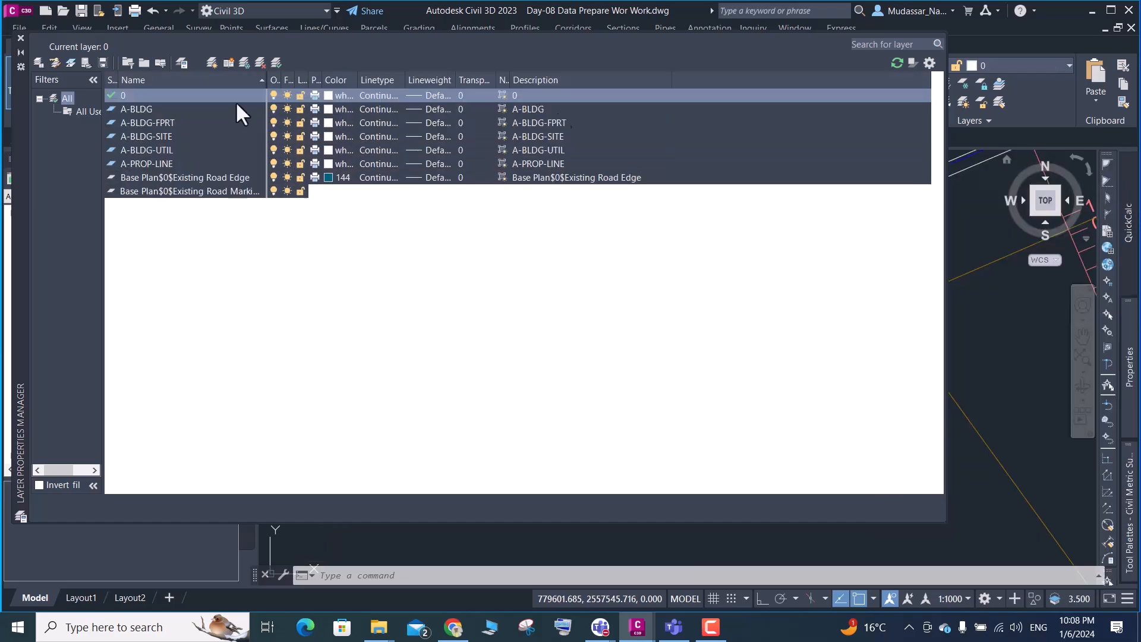
# Dock the Layer Properties Manager with the Anchor Right option and narrow it so that part of the drawing stays uncovered
pyautogui.rightClick(23, 59)
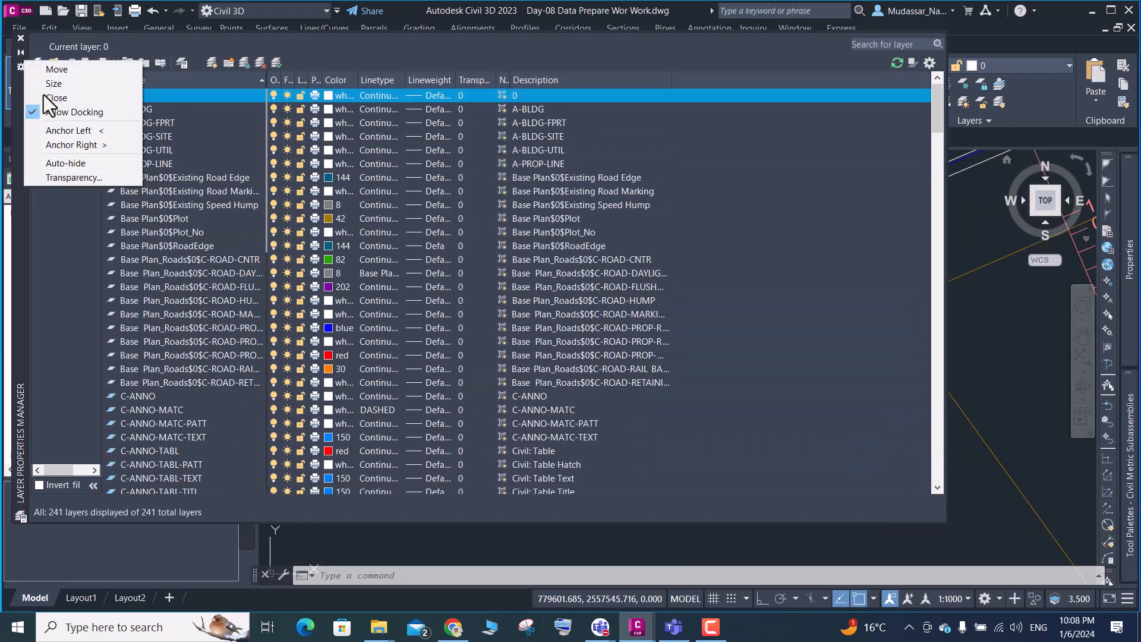
pyautogui.click(95, 146)
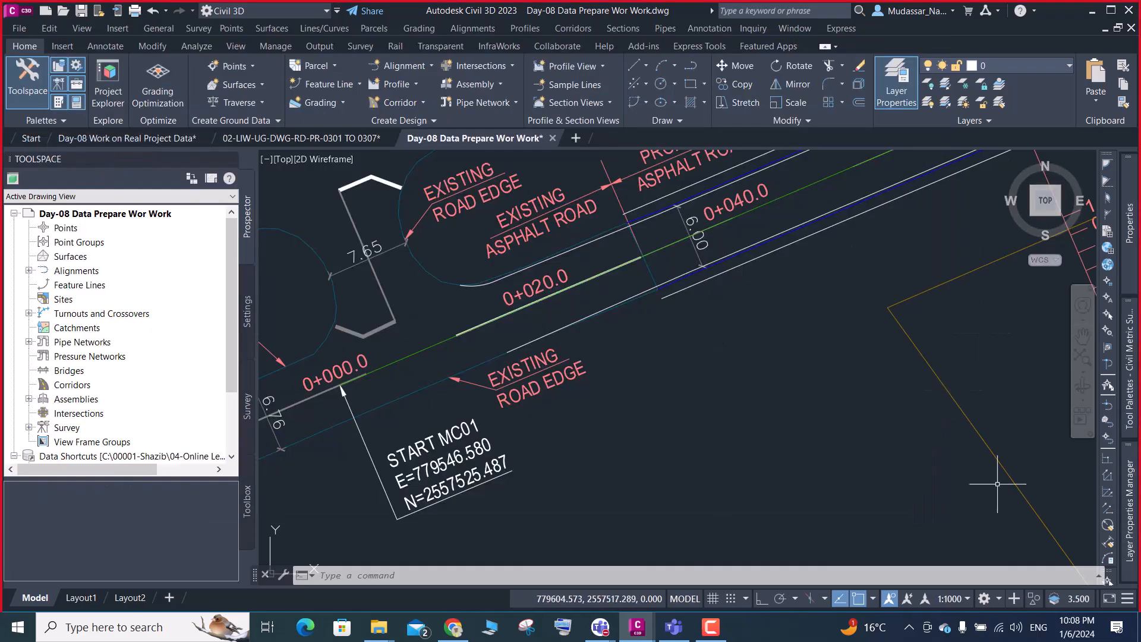
pyautogui.moveTo(1129, 511)
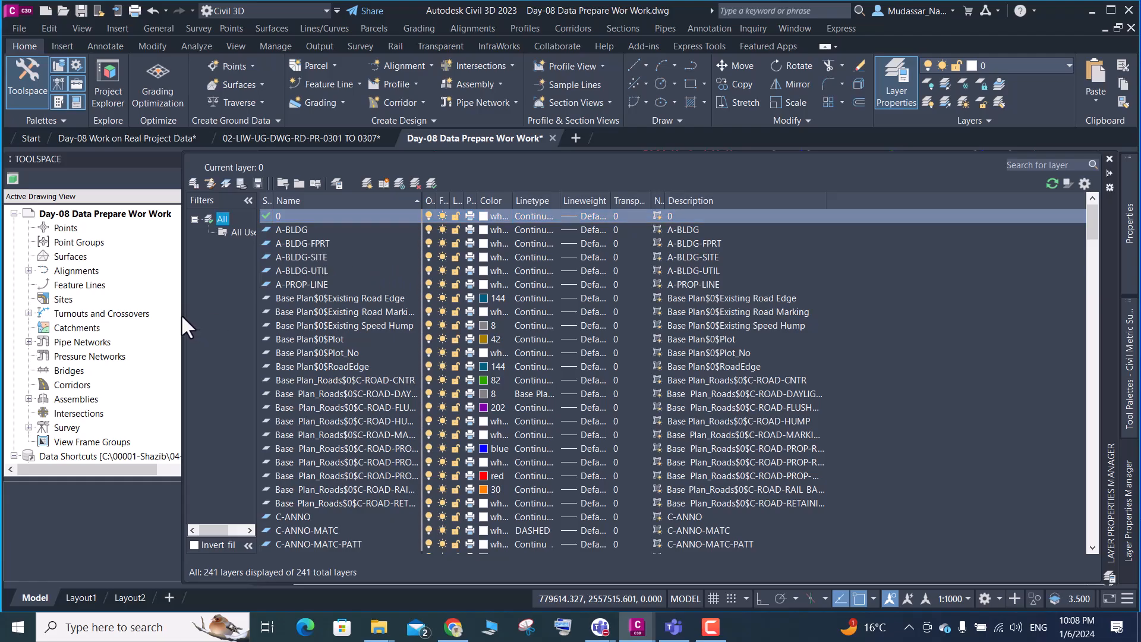
pyautogui.moveTo(182, 315); pyautogui.dragTo(437, 321)
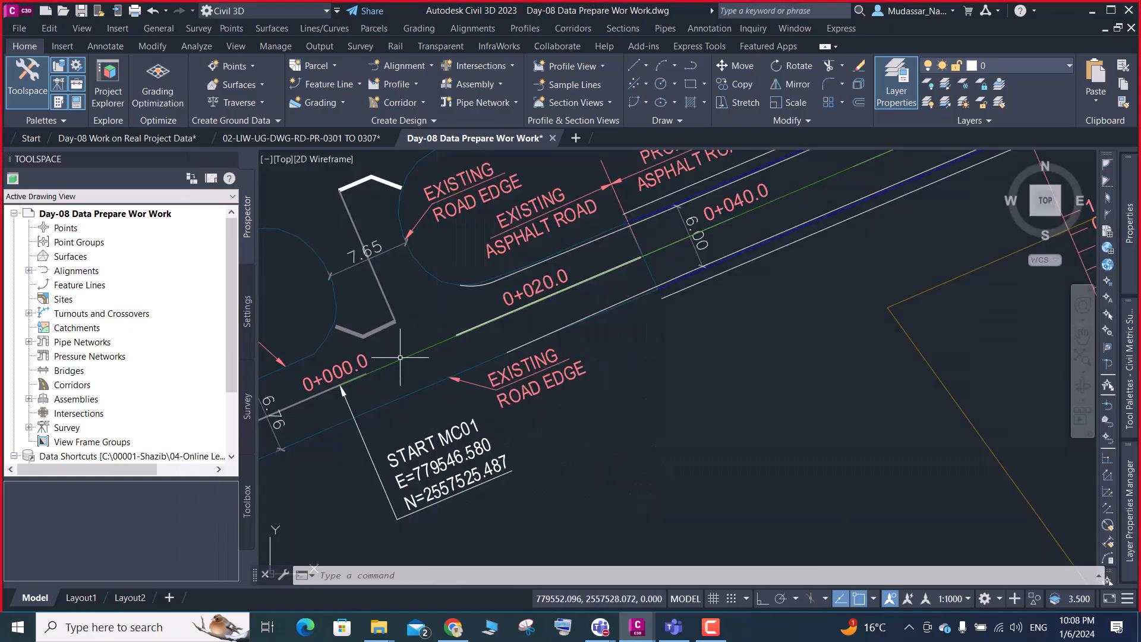
# Select the road centreline near station 0+000 and look up its layer in the layer list
pyautogui.press('Escape')
pyautogui.click(400, 357)
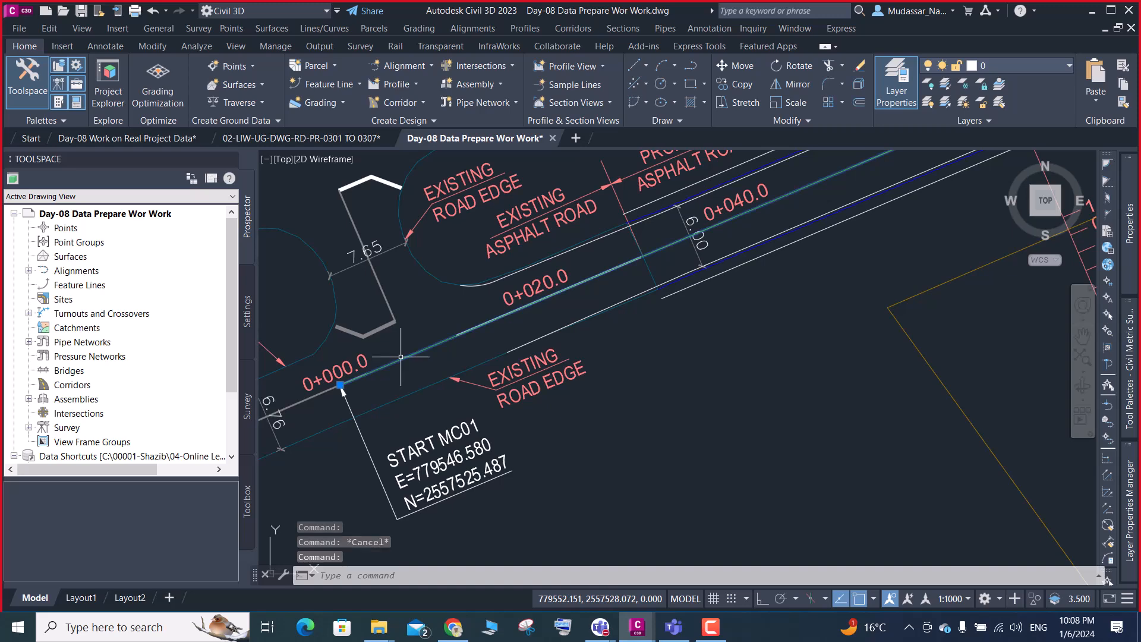
pyautogui.click(1017, 64)
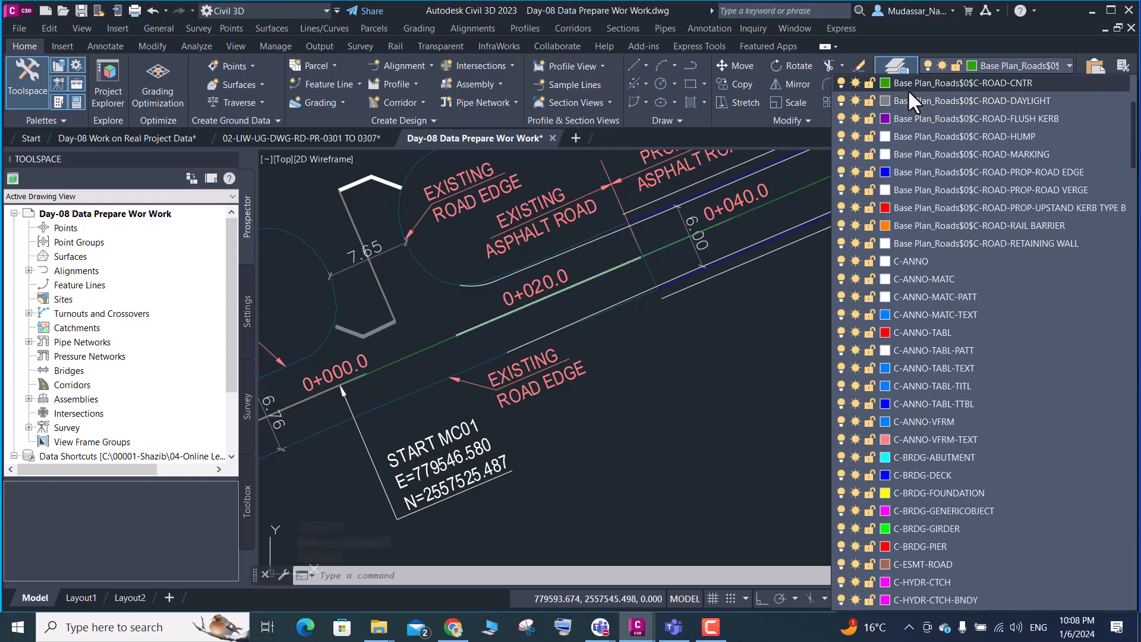
pyautogui.scroll(1, 907, 90)
pyautogui.scroll(3, 907, 95)
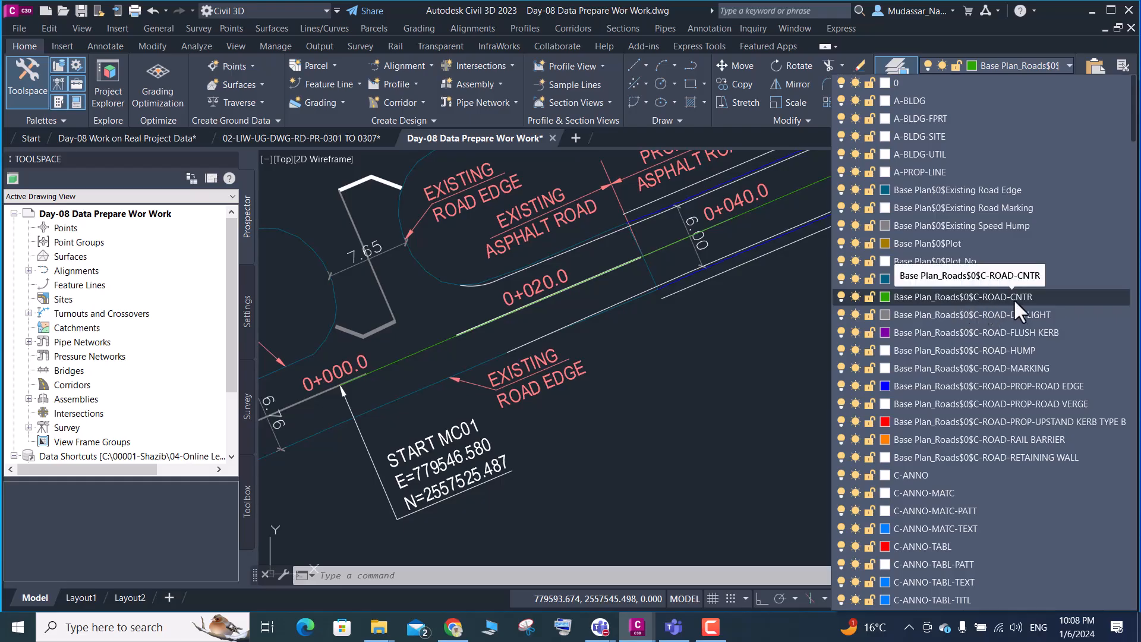
pyautogui.click(736, 353)
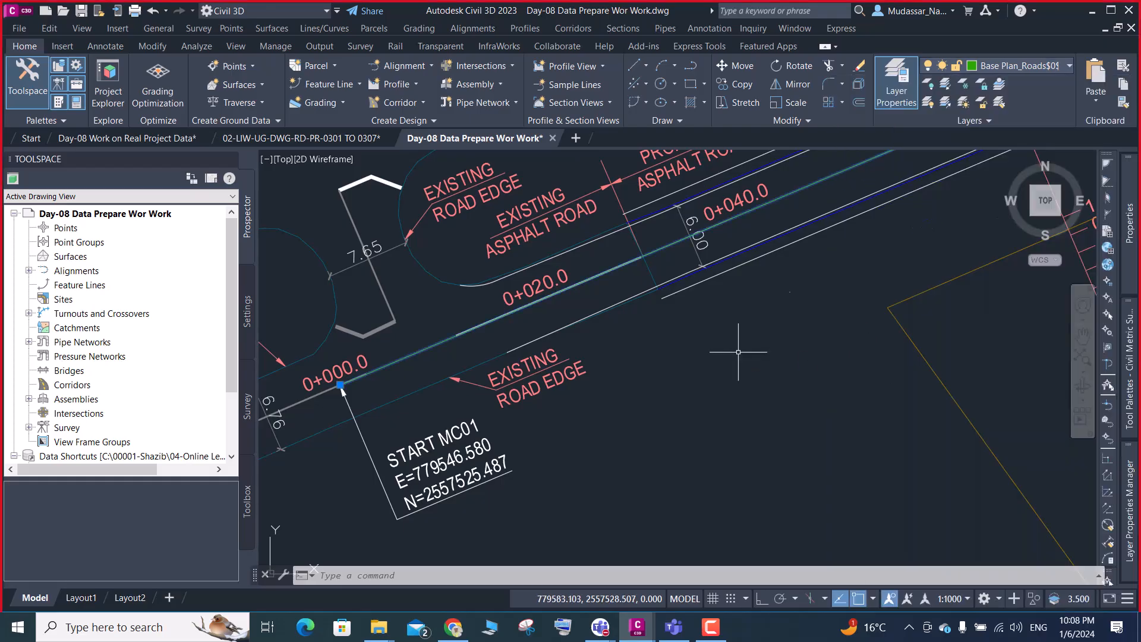
pyautogui.moveTo(1129, 538)
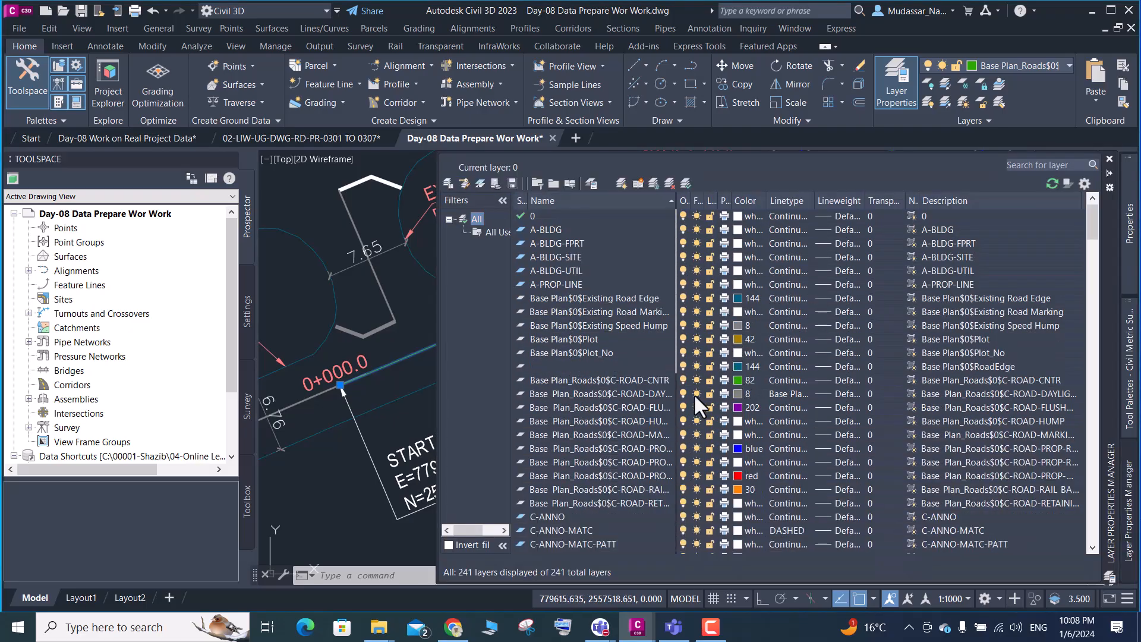
pyautogui.click(662, 380)
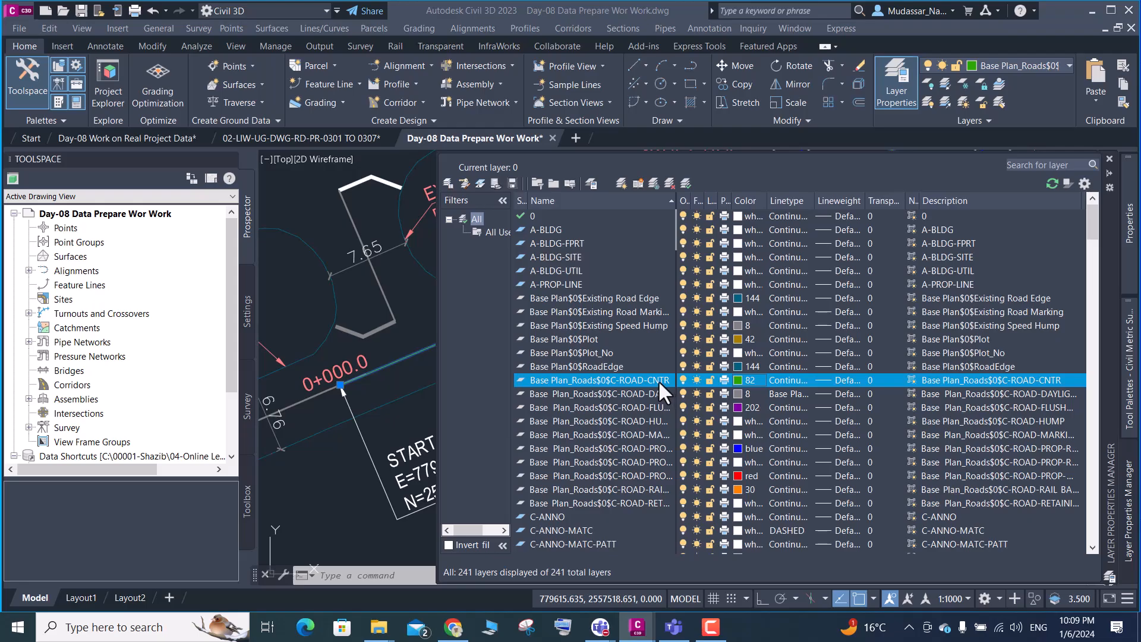
pyautogui.click(737, 380)
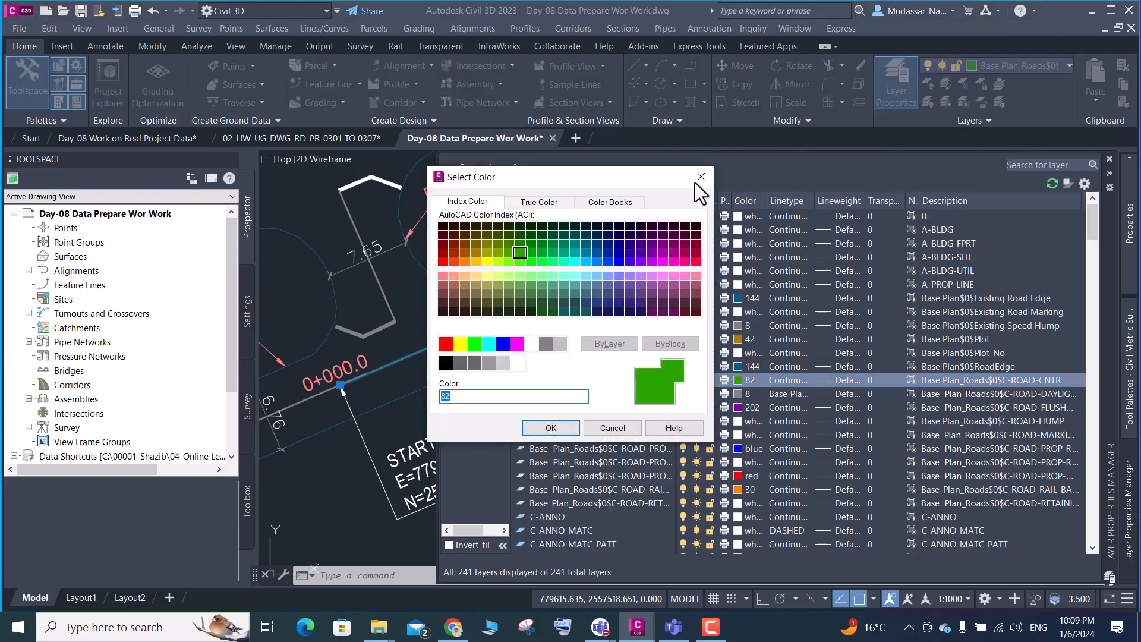
pyautogui.click(699, 177)
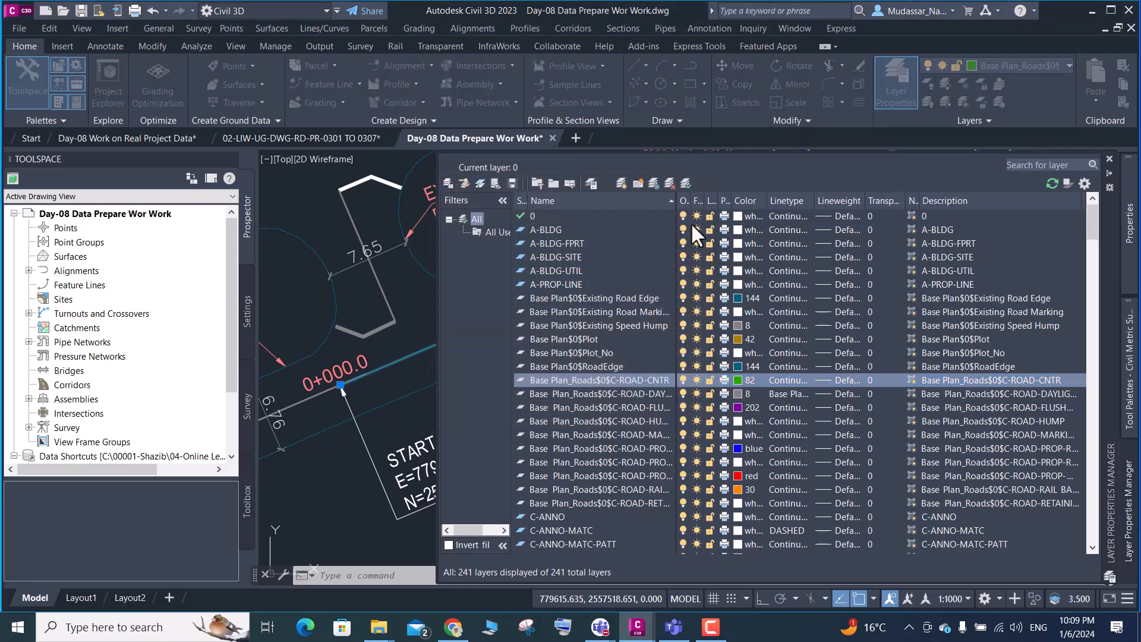
# Rename the layer Base Plan_Roads$0$C-ROAD-CNTR to 01-MC7-ROAD-CNTR
pyautogui.click(617, 380)
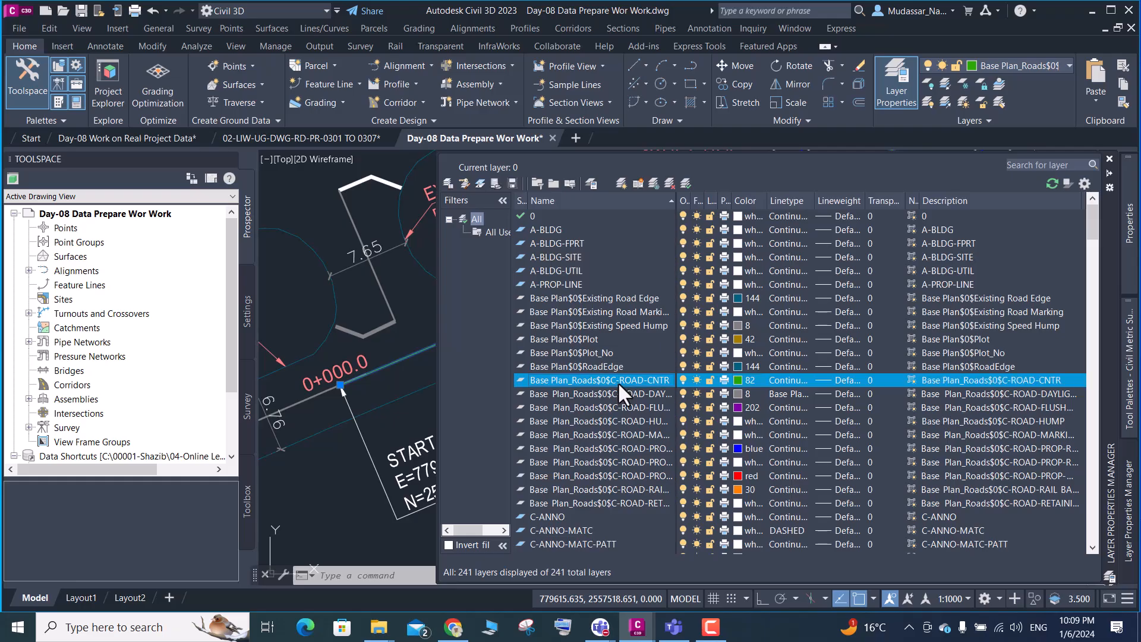
pyautogui.click(618, 380)
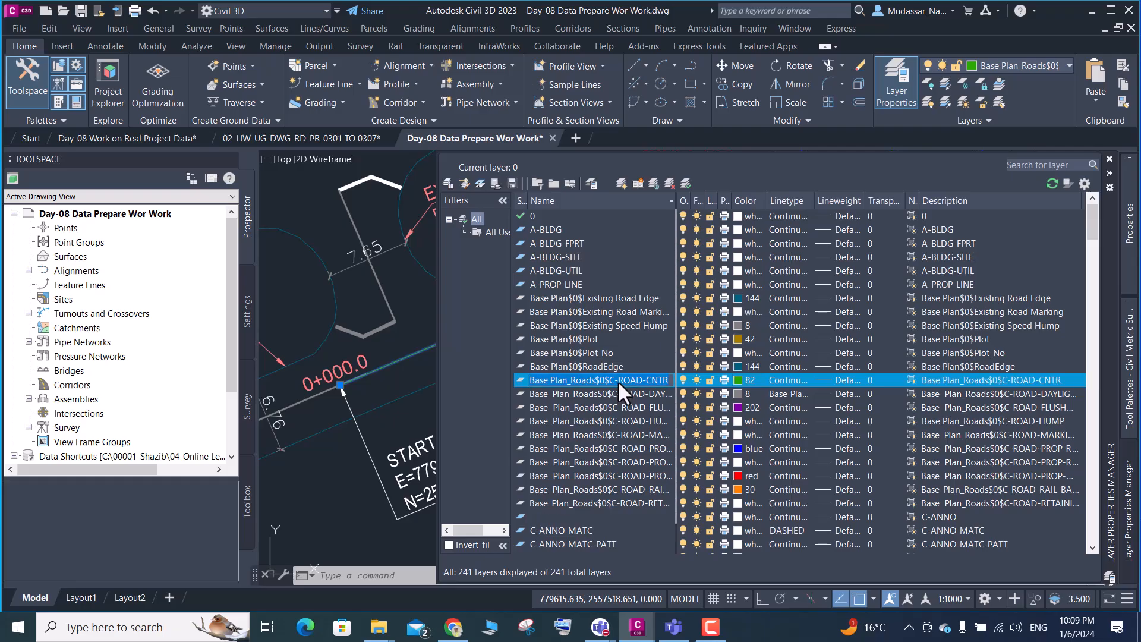
pyautogui.press('BackSpace')
pyautogui.press('BackSpace')
pyautogui.press('BackSpace')
pyautogui.press('BackSpace')
pyautogui.press('BackSpace')
pyautogui.press('BackSpace')
pyautogui.press('BackSpace')
pyautogui.press('BackSpace')
pyautogui.press('BackSpace')
pyautogui.press('BackSpace')
pyautogui.press('BackSpace')
pyautogui.press('BackSpace')
pyautogui.press('BackSpace')
pyautogui.press('BackSpace')
pyautogui.press('BackSpace')
pyautogui.press('BackSpace')
pyautogui.press('BackSpace')
pyautogui.press('BackSpace')
pyautogui.press('BackSpace')
pyautogui.press('BackSpace')
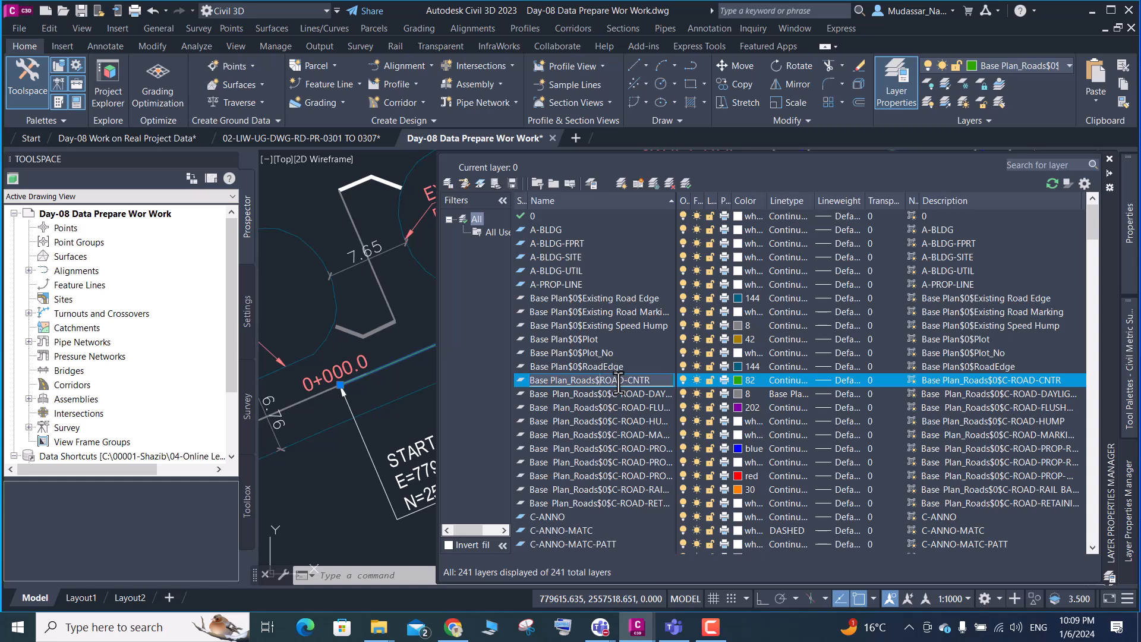
pyautogui.write('01')
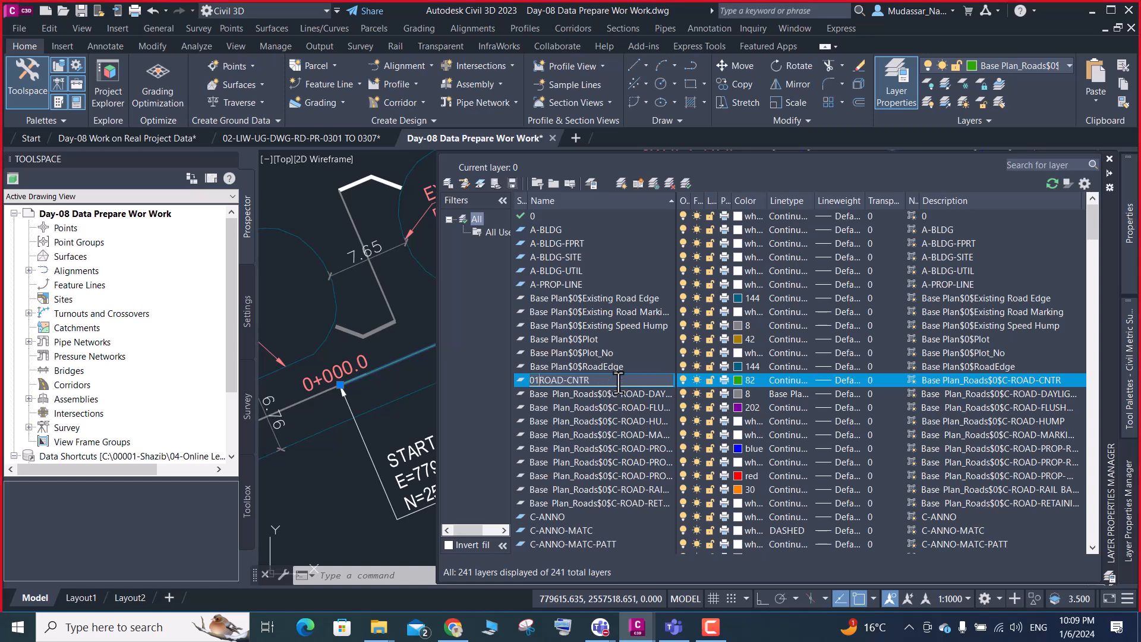
pyautogui.write('-MC7-')
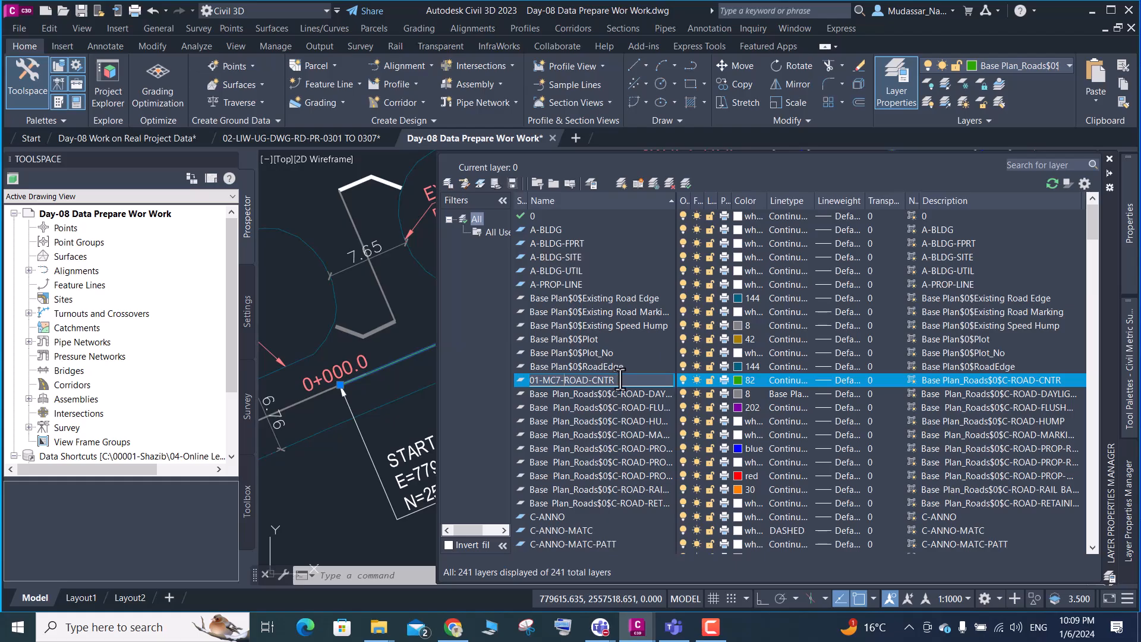
pyautogui.click(540, 395)
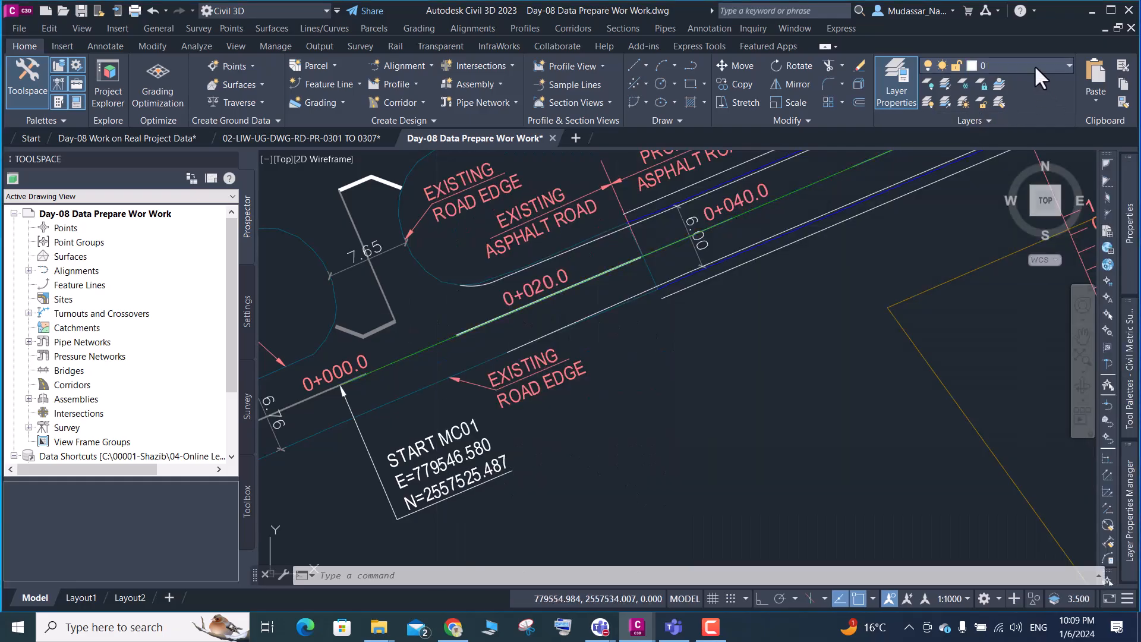
# Change the colour of the 01-MC7-ROAD-CNTR layer to red (index colour 1)
pyautogui.click(1019, 68)
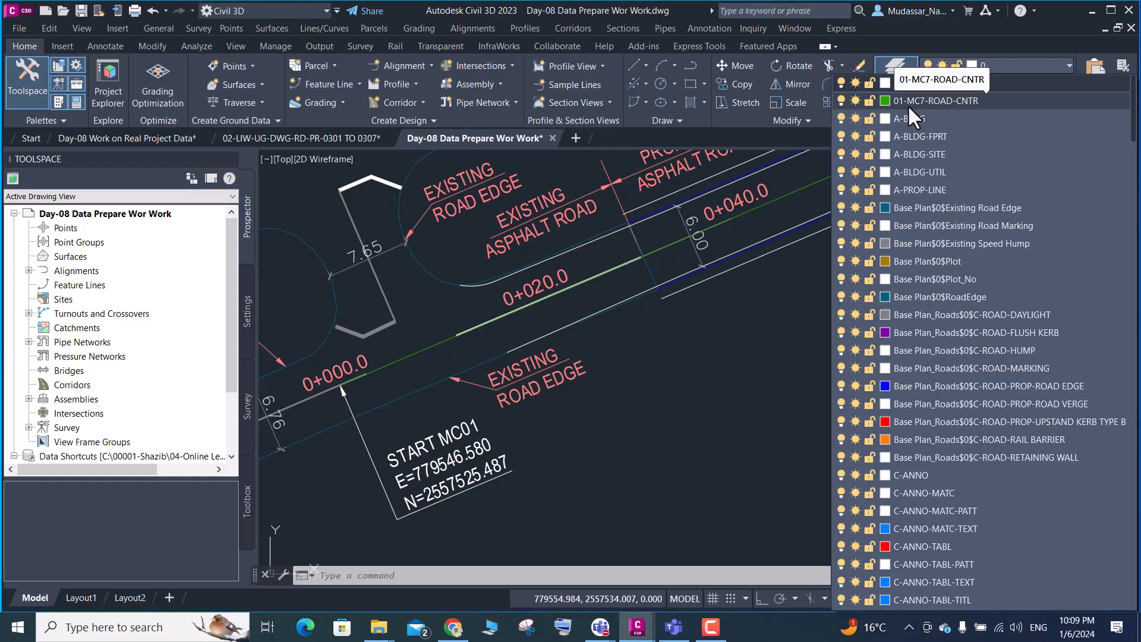
pyautogui.click(885, 101)
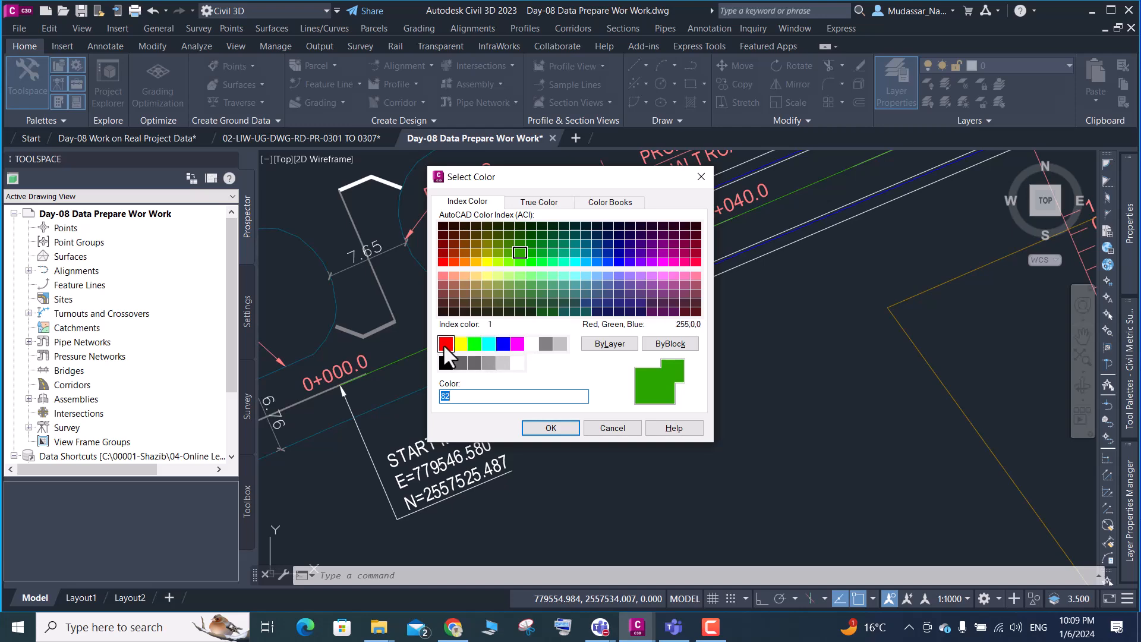
pyautogui.click(445, 343)
pyautogui.click(552, 430)
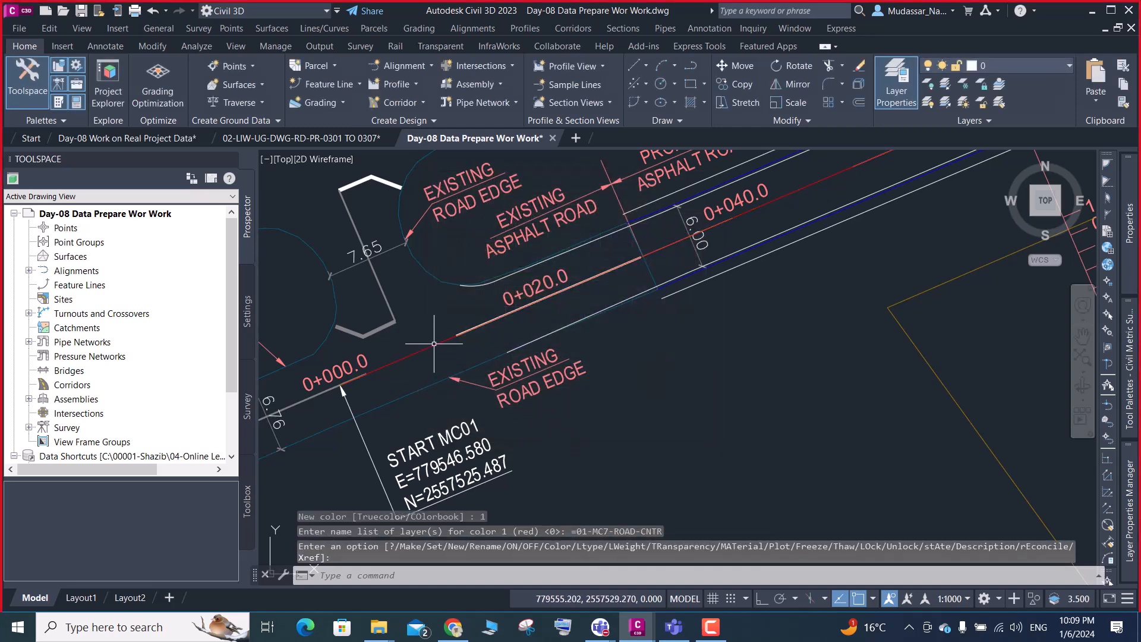
pyautogui.press('Escape')
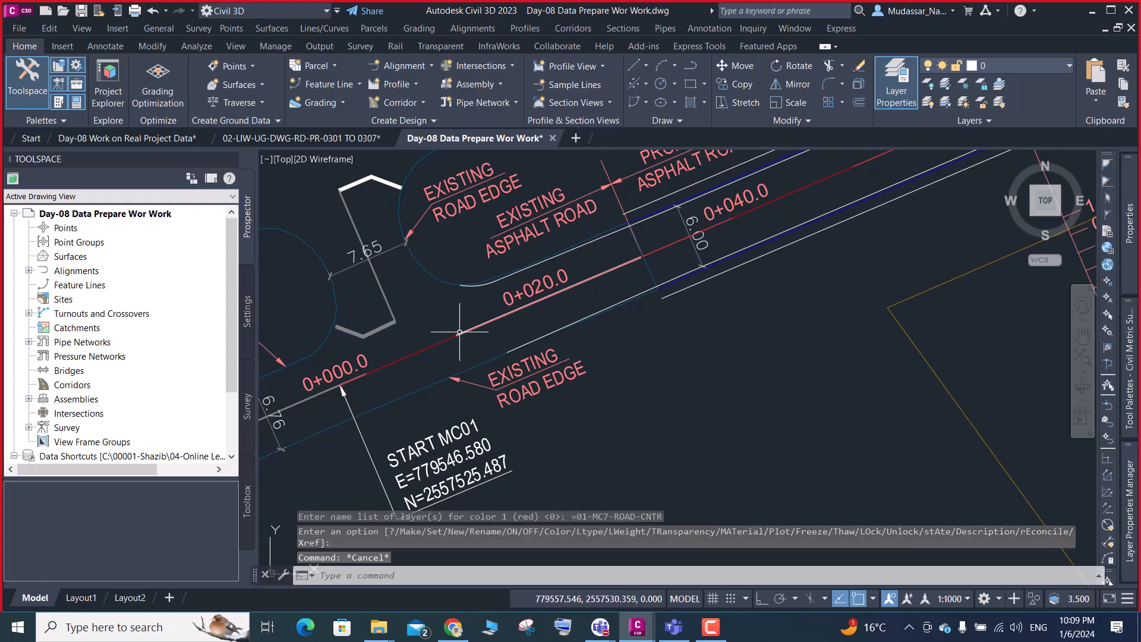
# Select the ROAD-MC7-01 centreline and check its extent from station 0+000 to the road's far end, clearing the selection when done
pyautogui.scroll(-4, 466, 333)
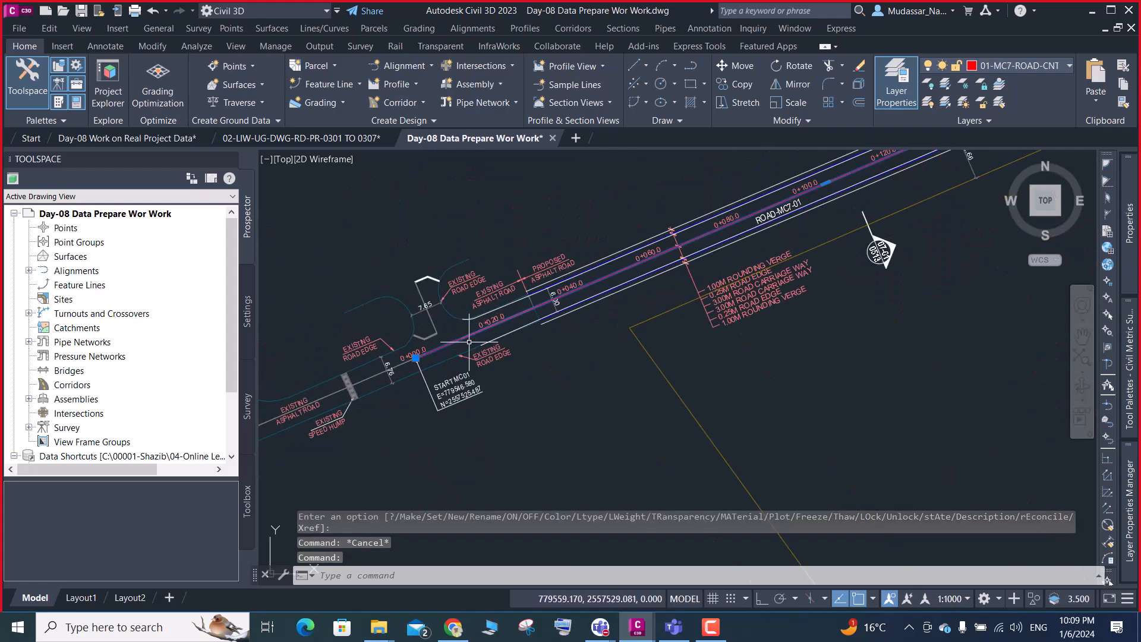
pyautogui.scroll(-6, 555, 360)
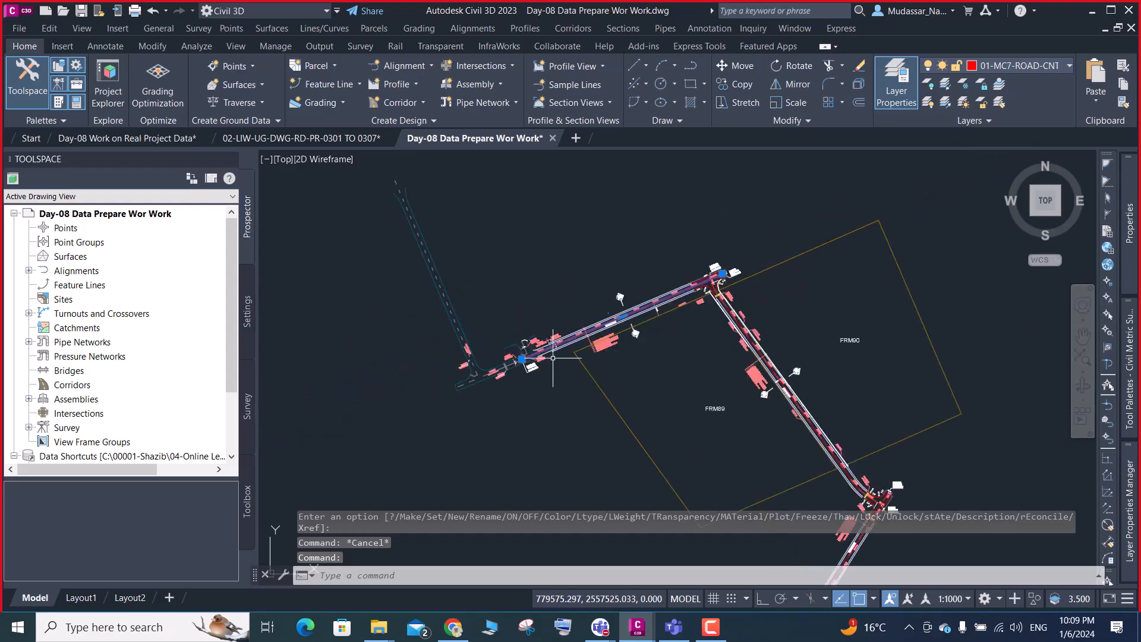
pyautogui.scroll(6, 705, 291)
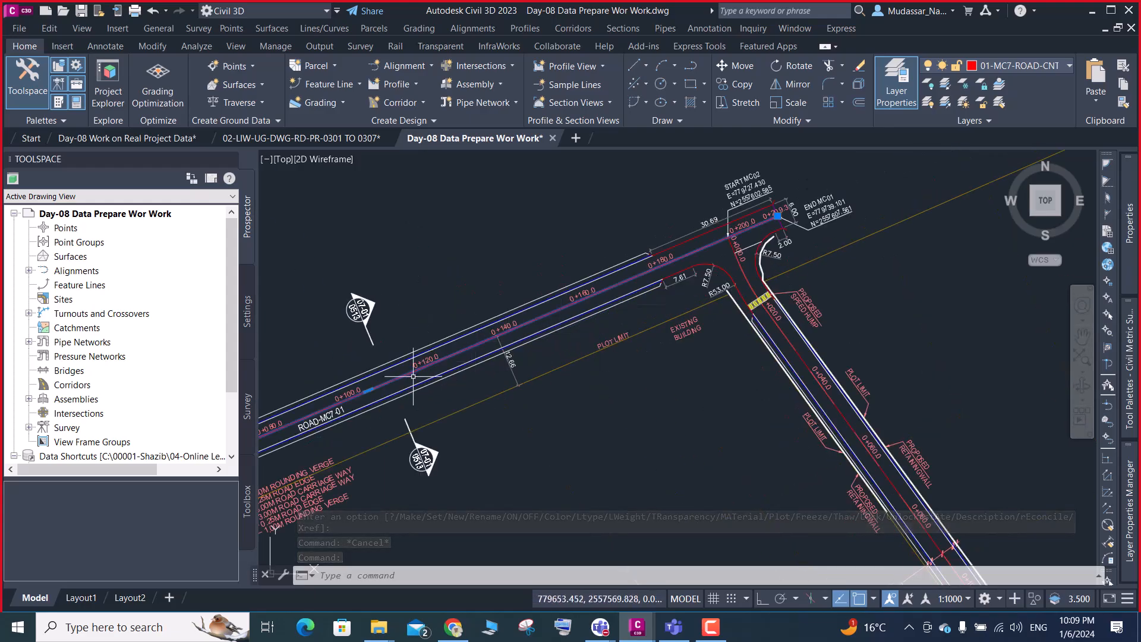
pyautogui.scroll(4, 415, 378)
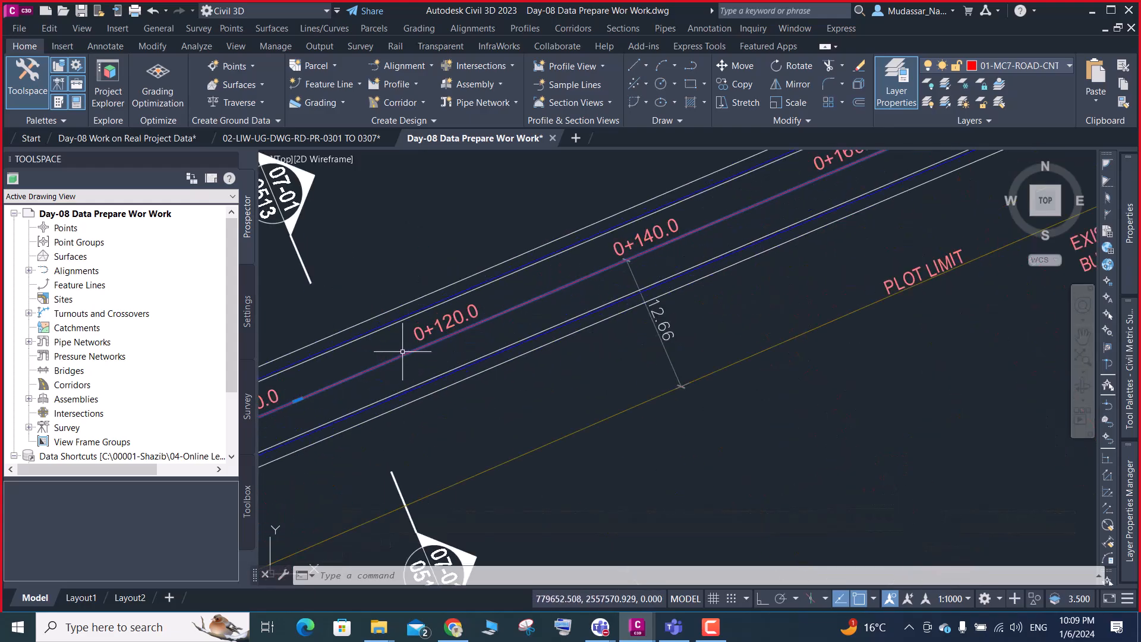
pyautogui.press('Escape')
pyautogui.press('Escape')
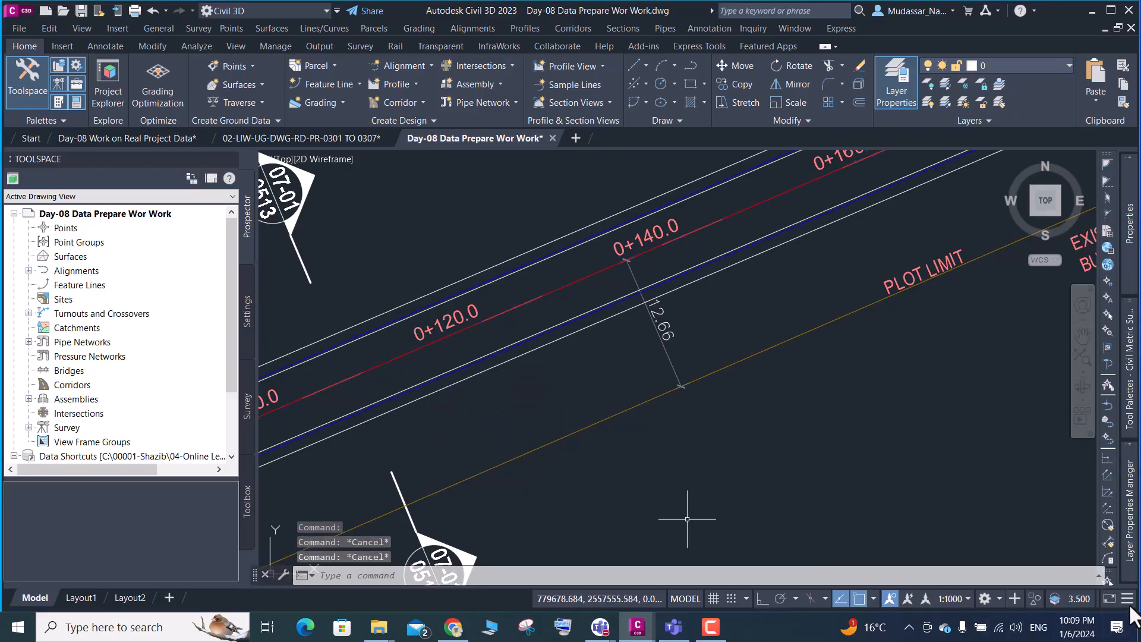
# Add Selection Cycling to the drawing aids on the status bar and keep it on
pyautogui.click(1127, 599)
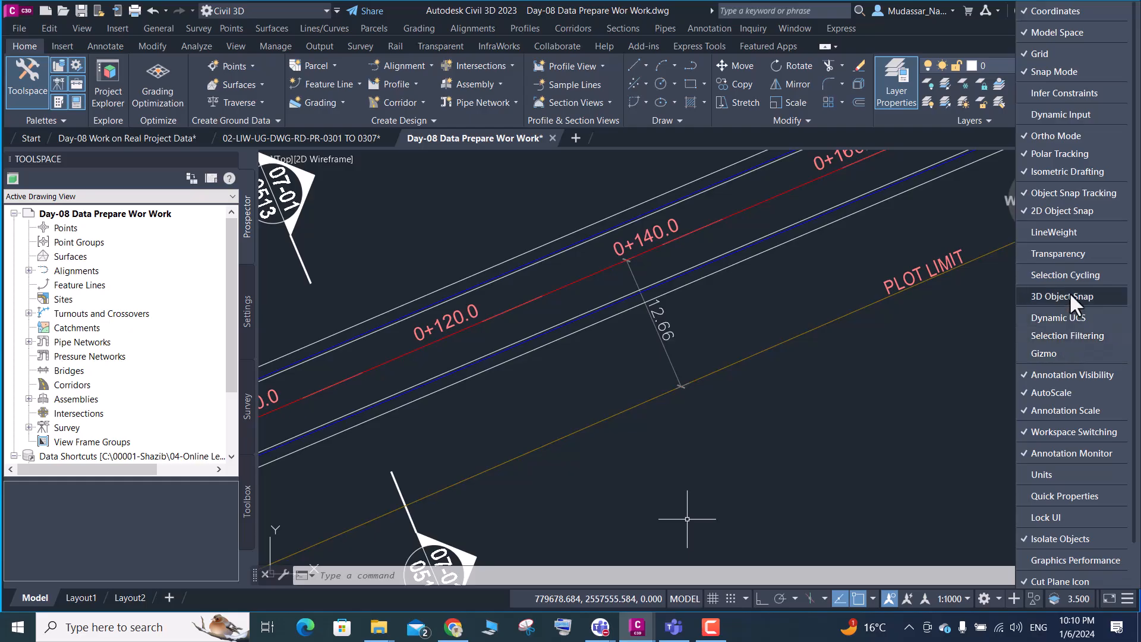
pyautogui.click(1070, 275)
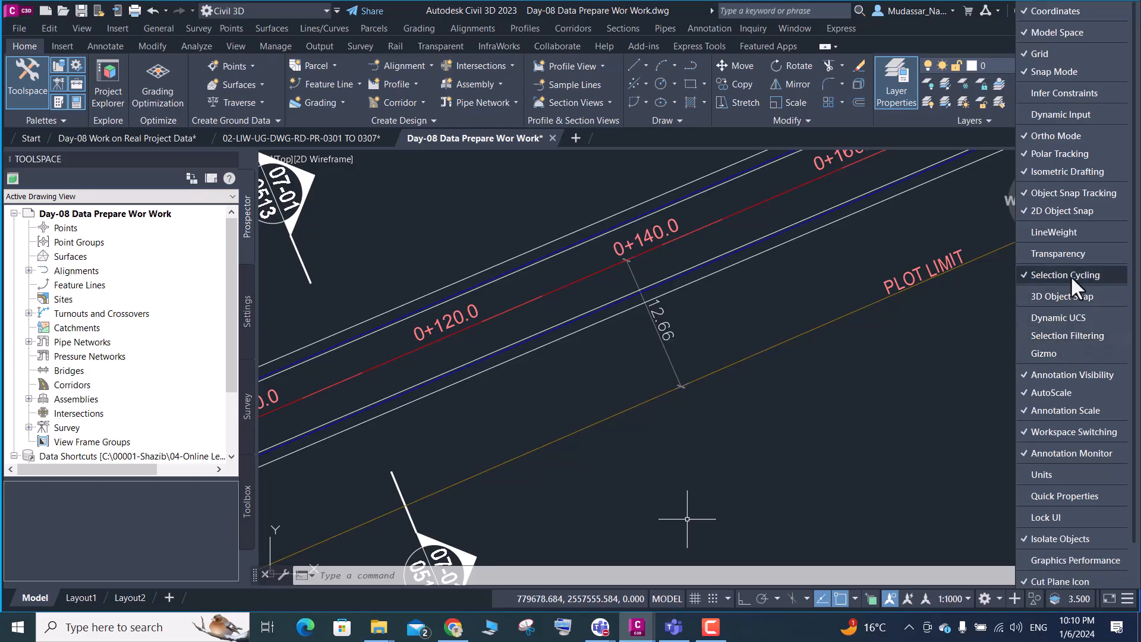
pyautogui.click(869, 597)
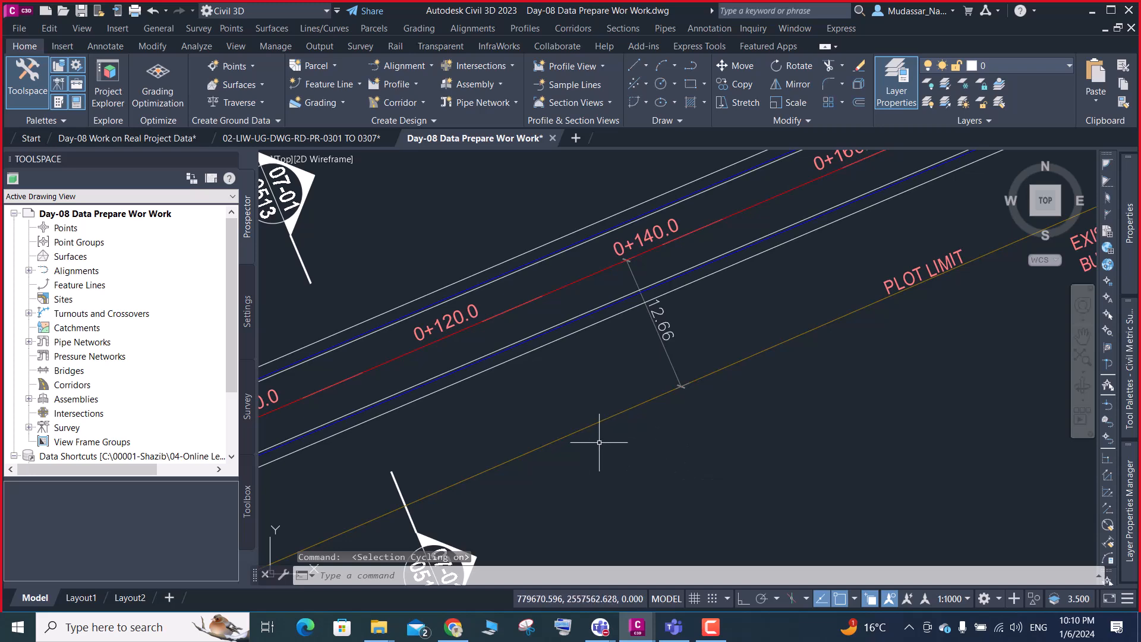
# Pick the white polyline overlapping the red centreline between stations 0+120 and 0+140 and erase it
pyautogui.click(528, 301)
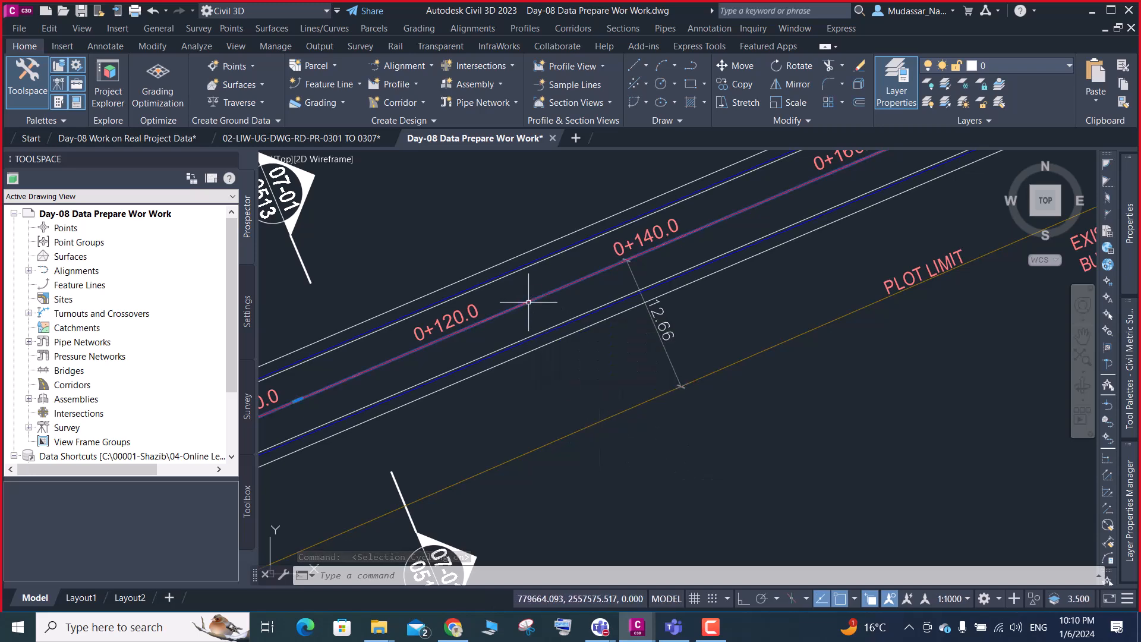
pyautogui.click(529, 302)
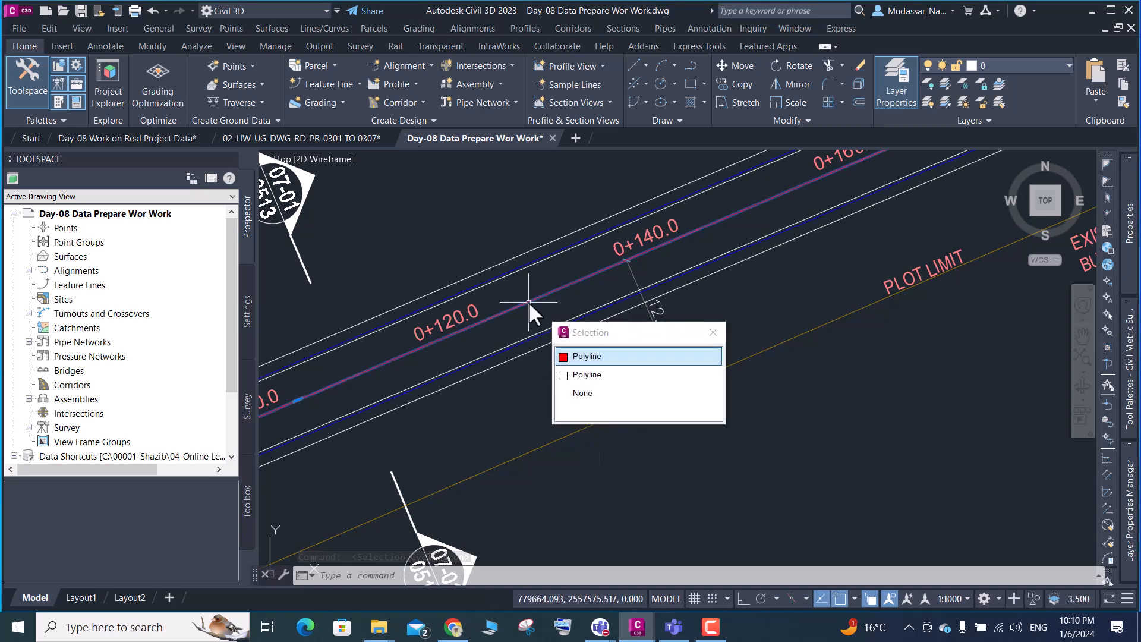
pyautogui.click(588, 373)
pyautogui.scroll(-6, 591, 369)
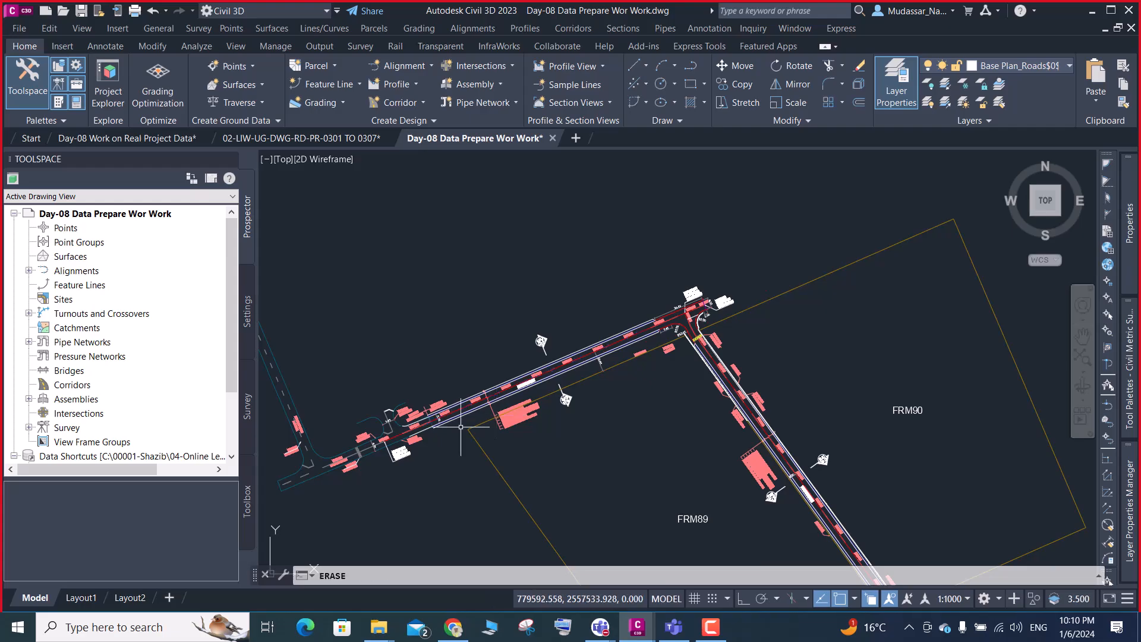
pyautogui.press('Delete')
# Erase the short white polyline overlapping the centreline near station 0+020 and save the drawing
pyautogui.scroll(3, 425, 416)
pyautogui.scroll(5, 440, 423)
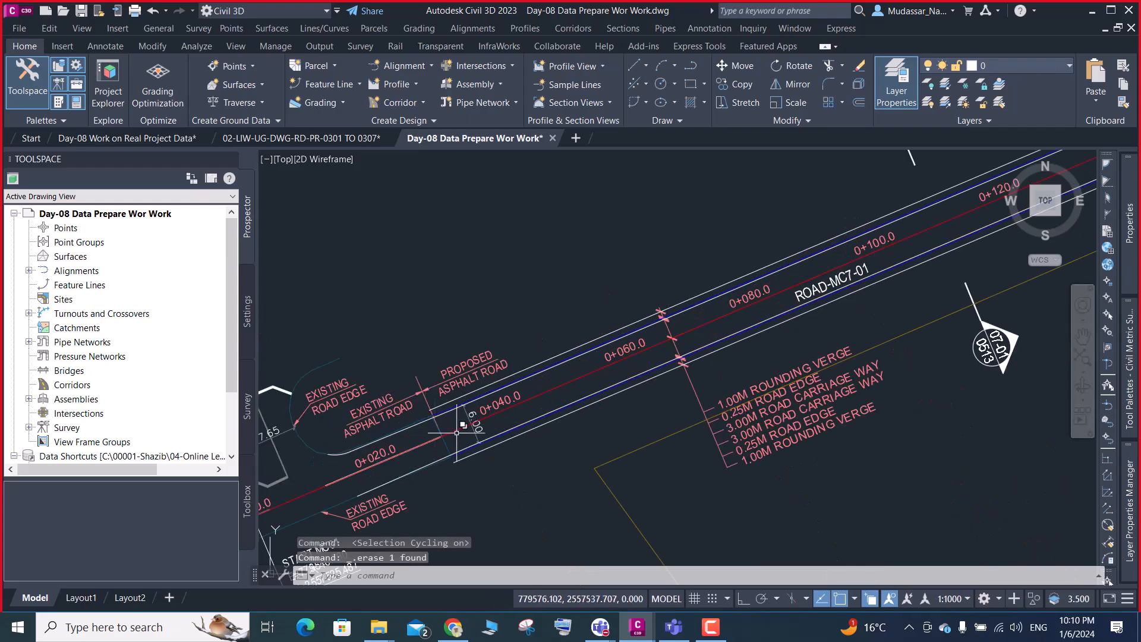
pyautogui.scroll(-1, 458, 432)
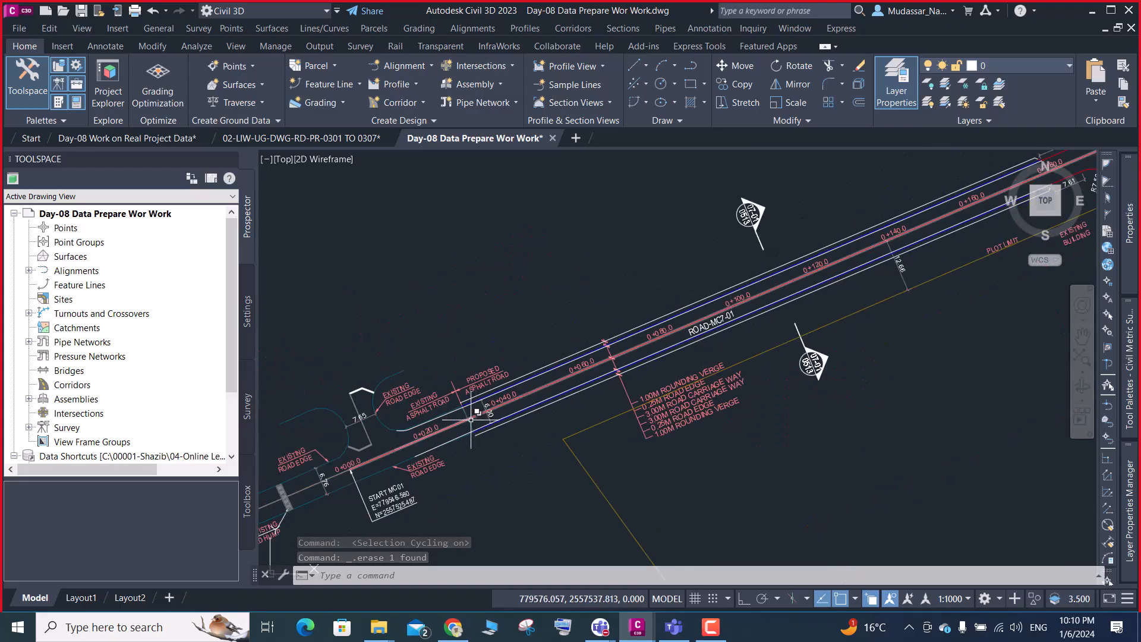
pyautogui.scroll(4, 428, 436)
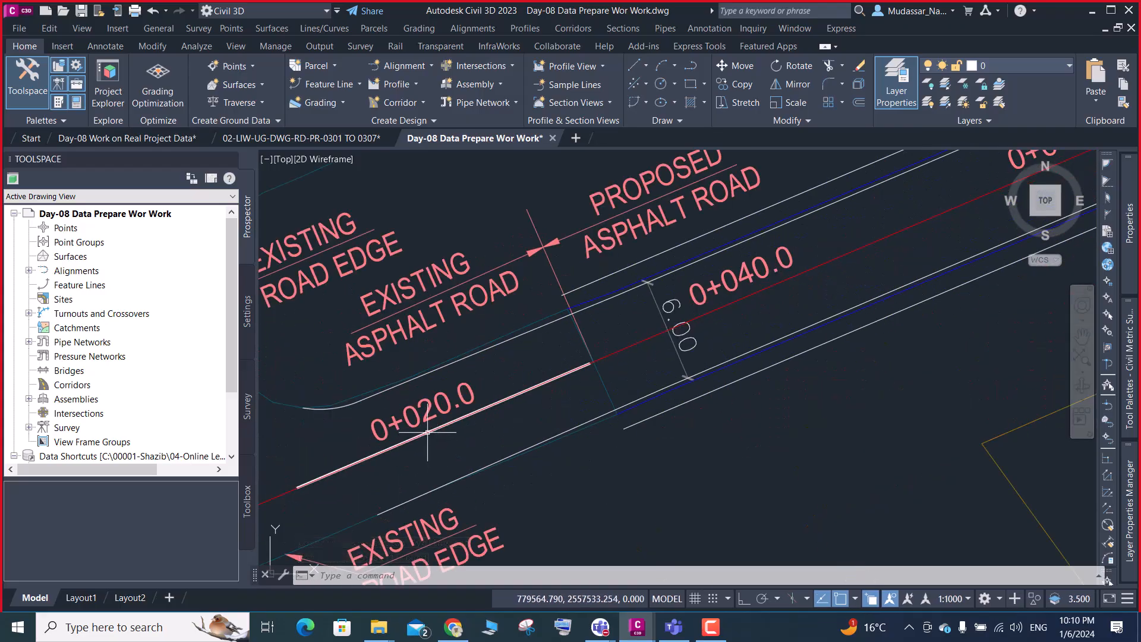
pyautogui.click(428, 433)
pyautogui.click(491, 505)
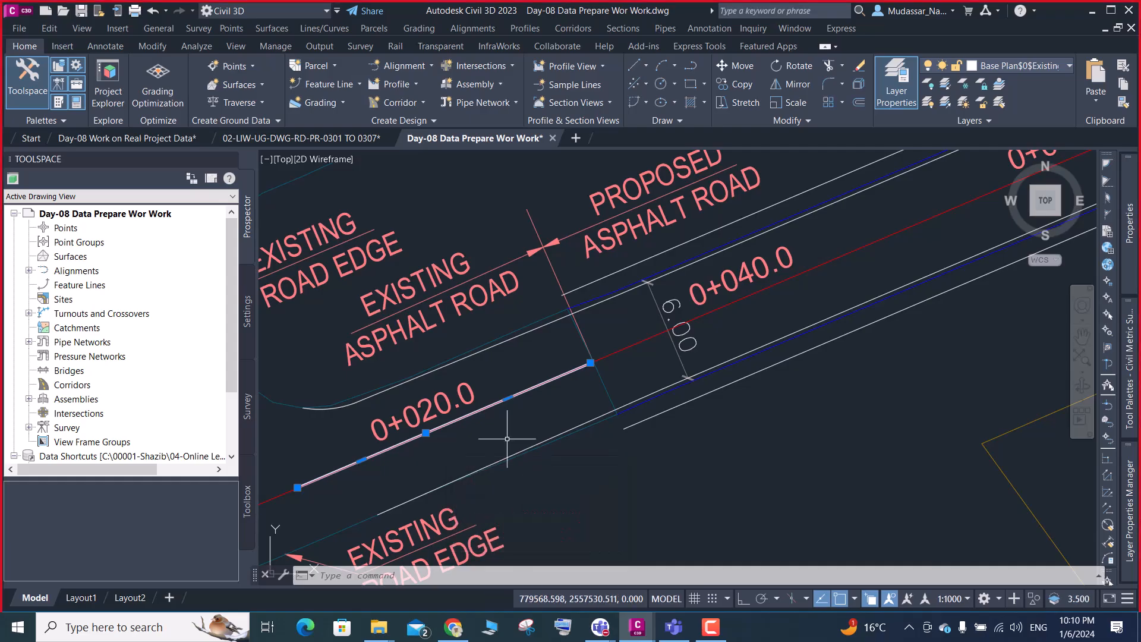
pyautogui.scroll(-8, 516, 423)
pyautogui.moveTo(515, 420)
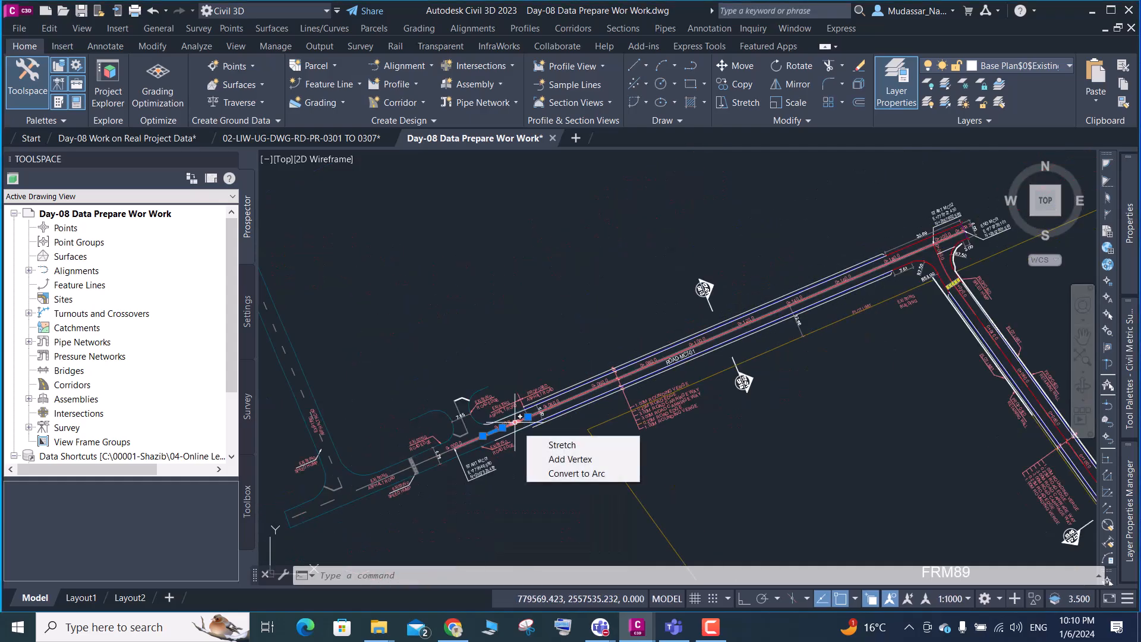
pyautogui.press('Delete')
pyautogui.press('Delete')
pyautogui.scroll(6, 500, 425)
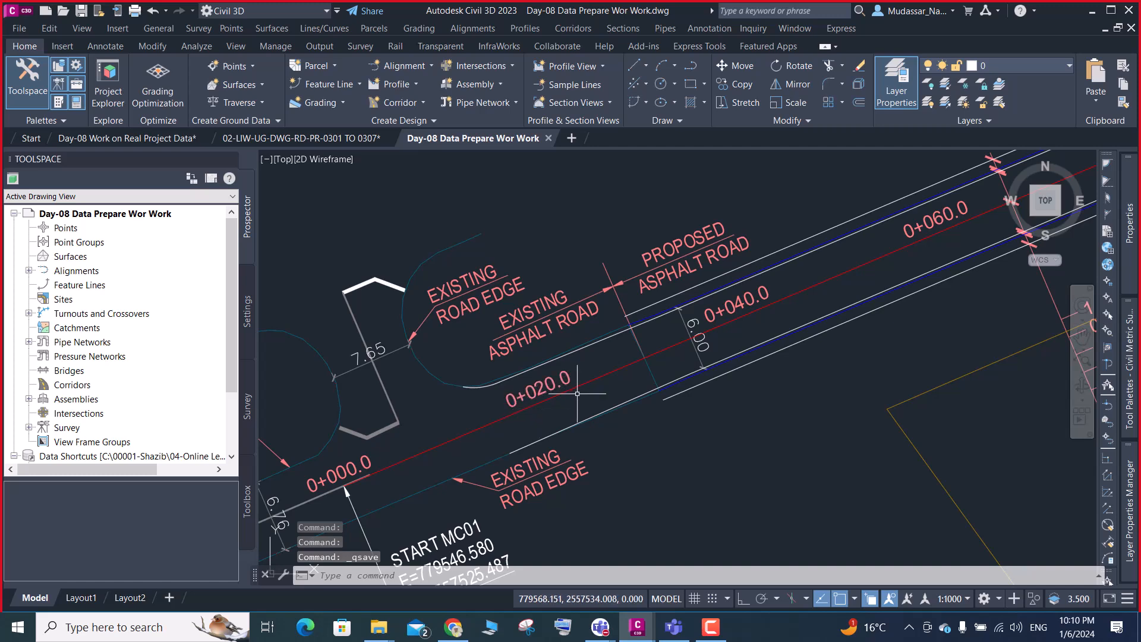
pyautogui.hotkey('ctrl', 's')
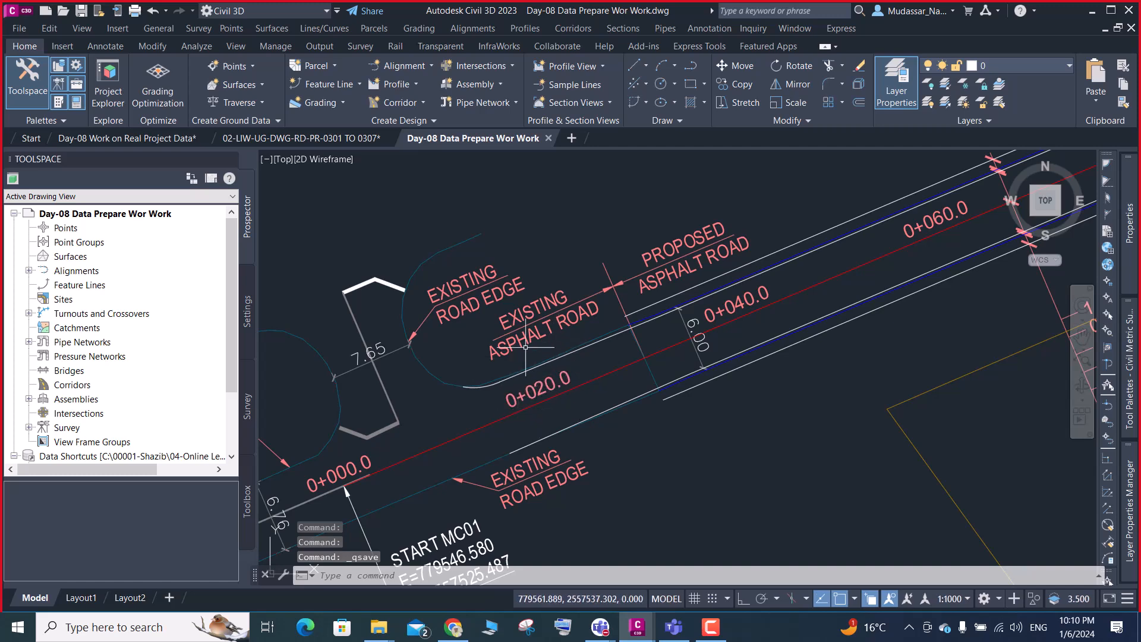
# Select the 0+020.0 station label and check its layer and text settings in its properties
pyautogui.scroll(-2, 532, 321)
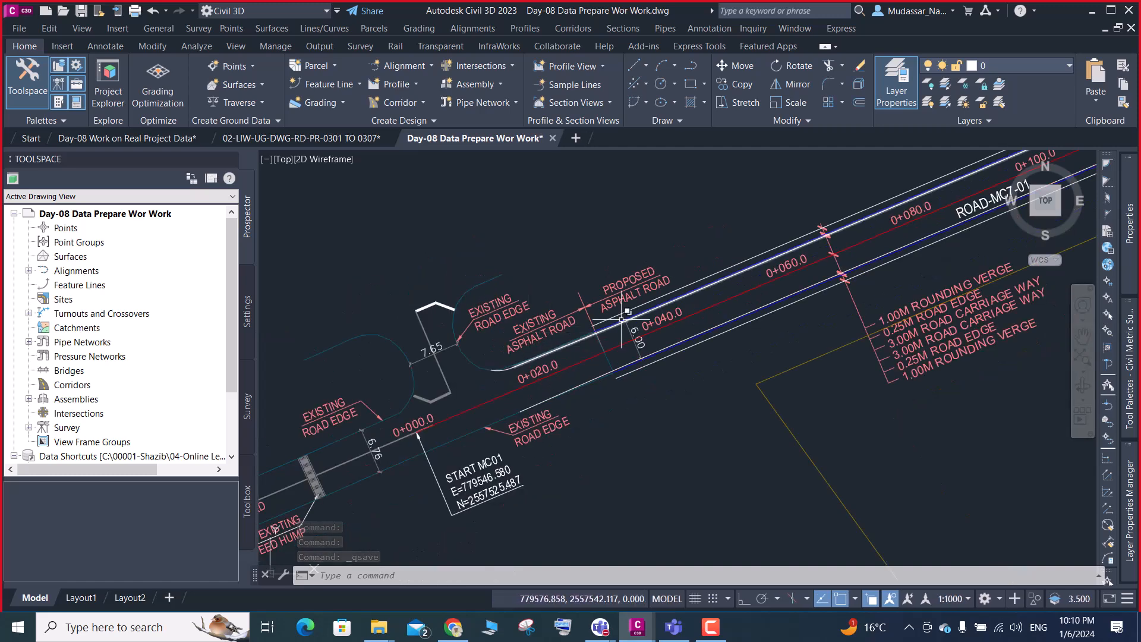
pyautogui.scroll(2, 531, 374)
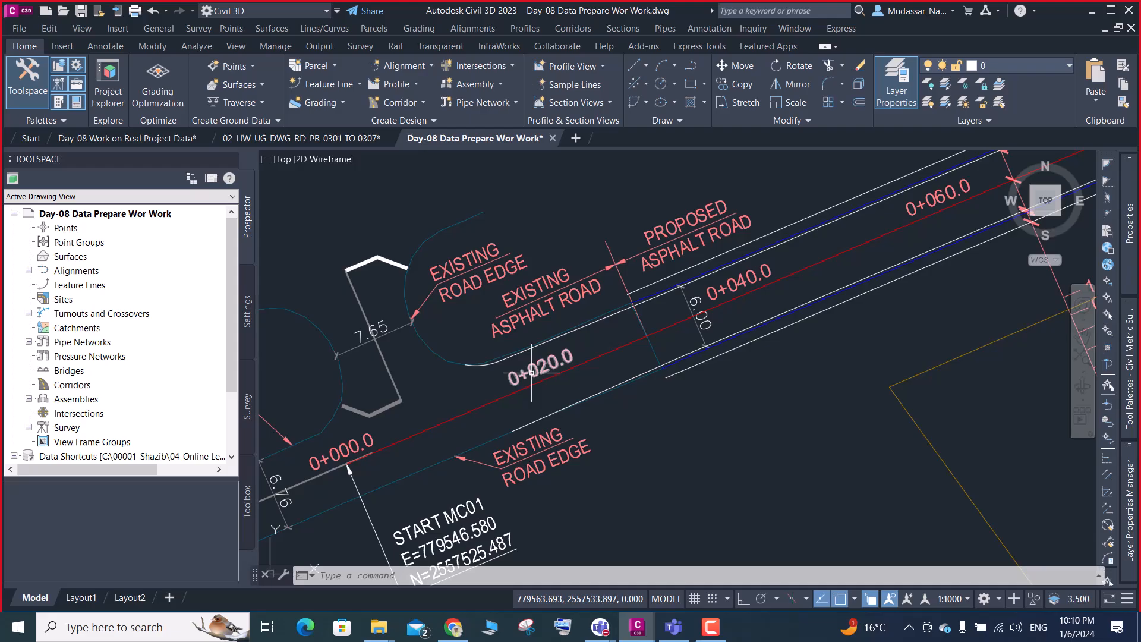
pyautogui.click(531, 374)
pyautogui.click(530, 373)
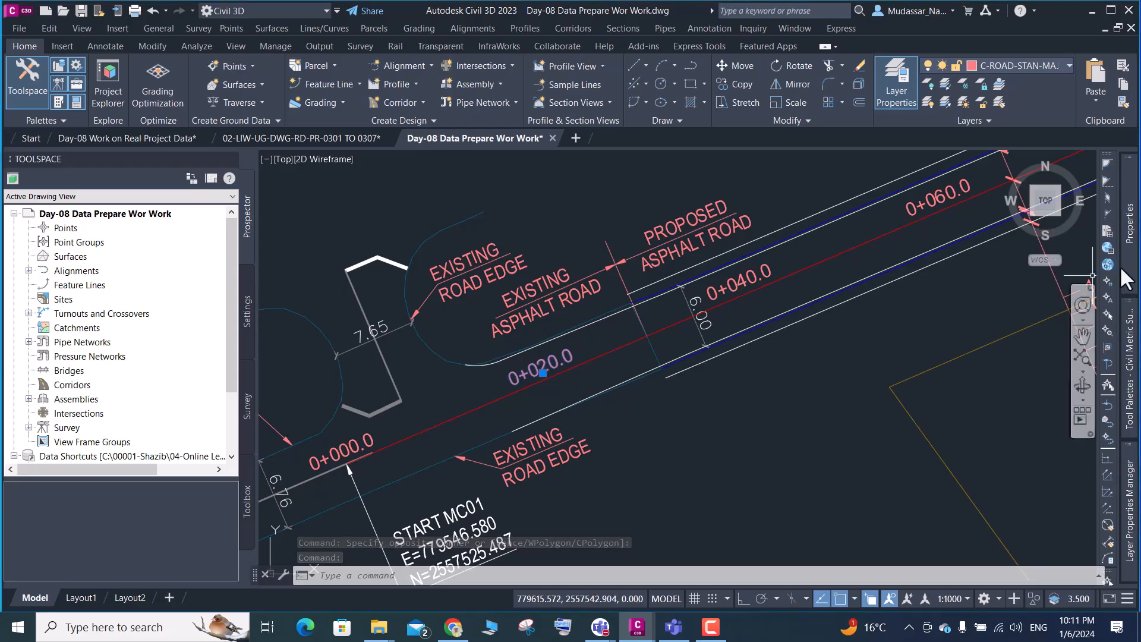
pyautogui.moveTo(1128, 232)
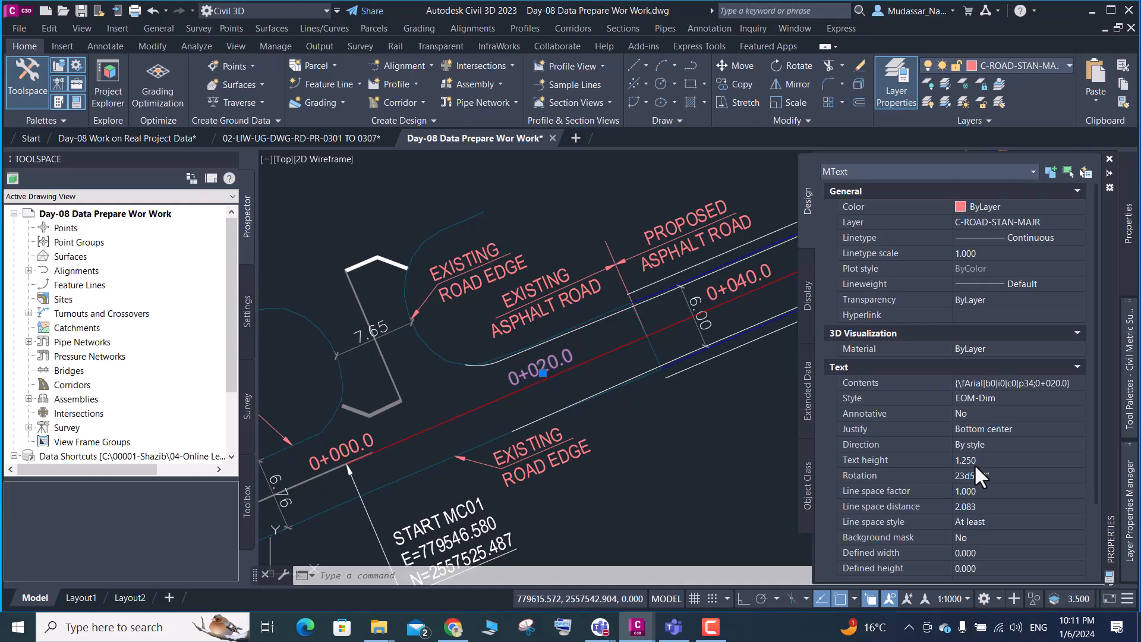
pyautogui.hotkey('ctrl', '1')
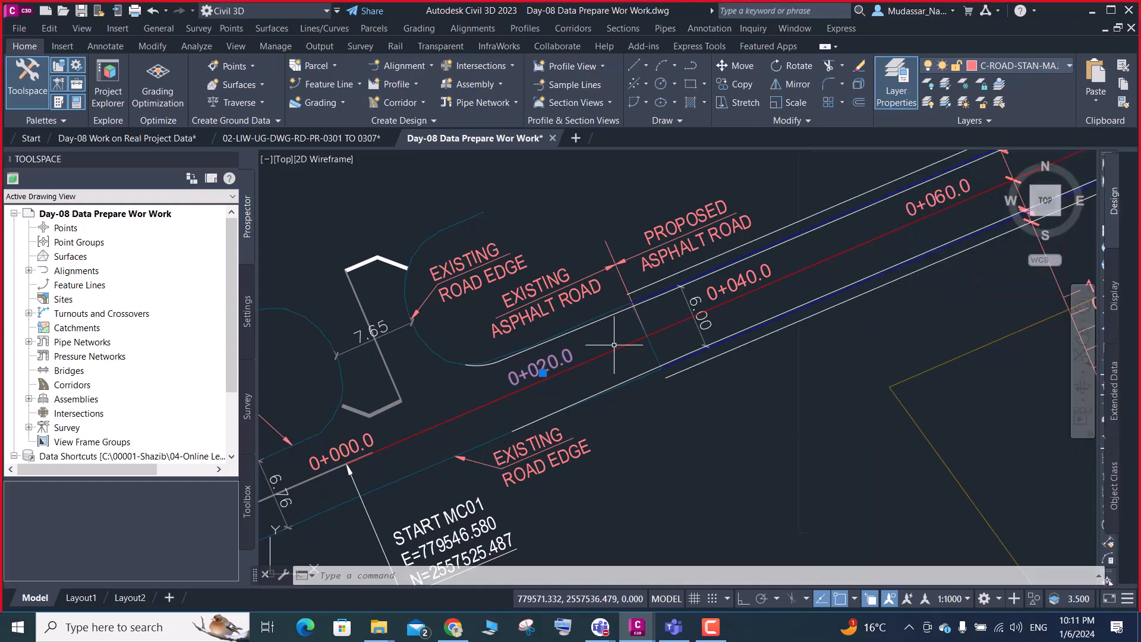
# Look through the layer list around the selected label's C-ROAD-STAN-MAJR layer, then clear the selection
pyautogui.click(1026, 63)
pyautogui.click(1027, 63)
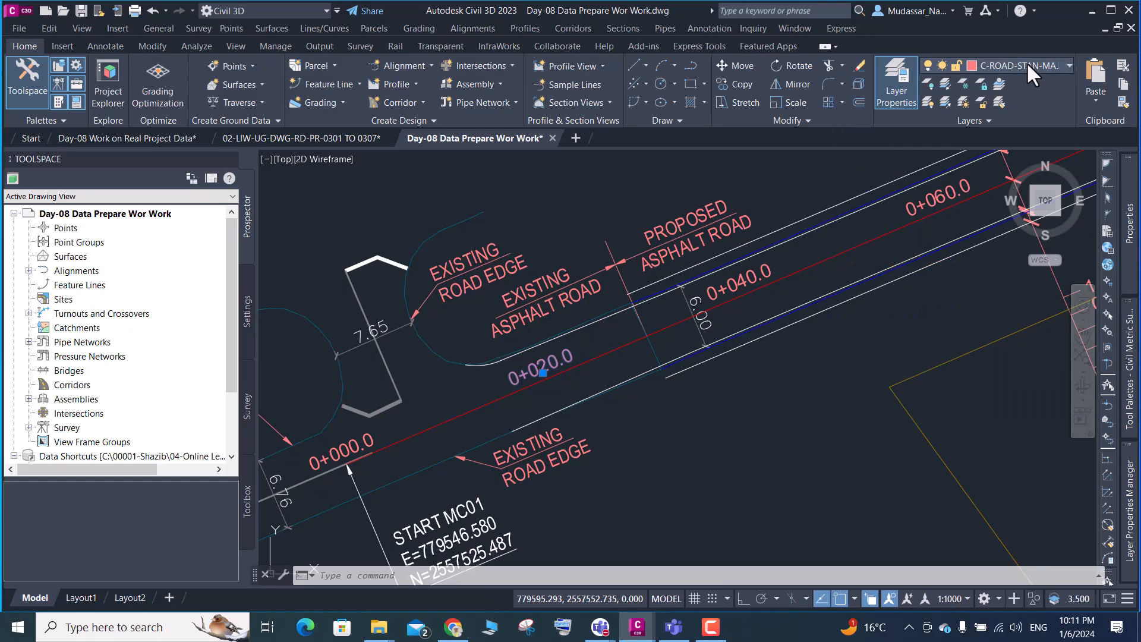
pyautogui.click(1026, 63)
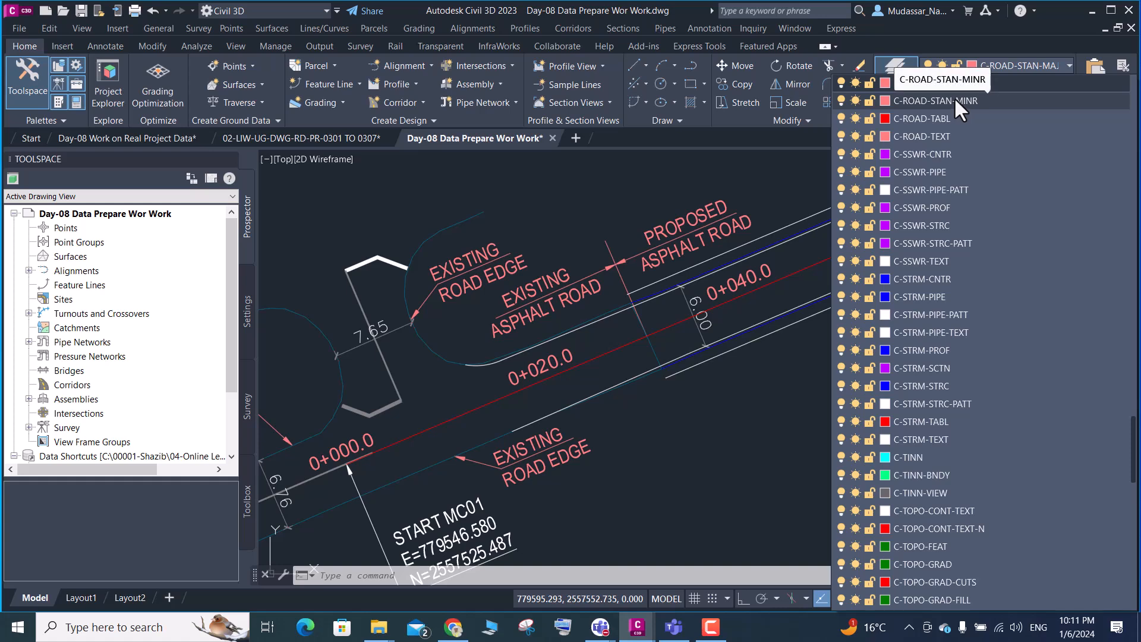
pyautogui.click(535, 386)
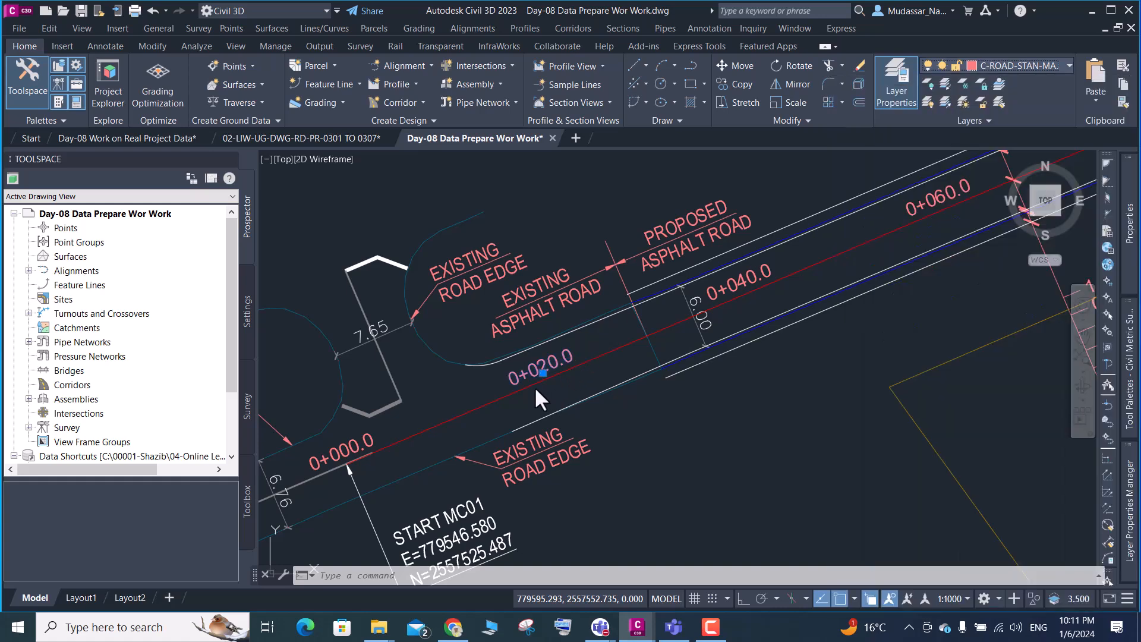
pyautogui.press('Escape')
# Search the drawing's layers for names starting with STN, then clear the search and leave the layer list
pyautogui.scroll(-7, 653, 386)
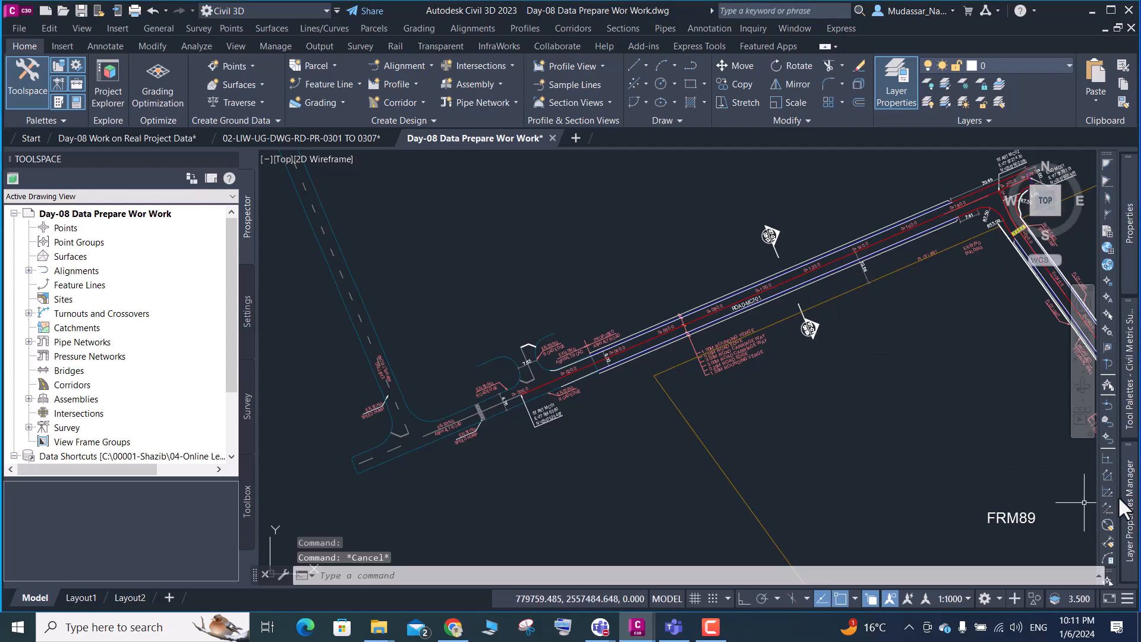
pyautogui.moveTo(1130, 502)
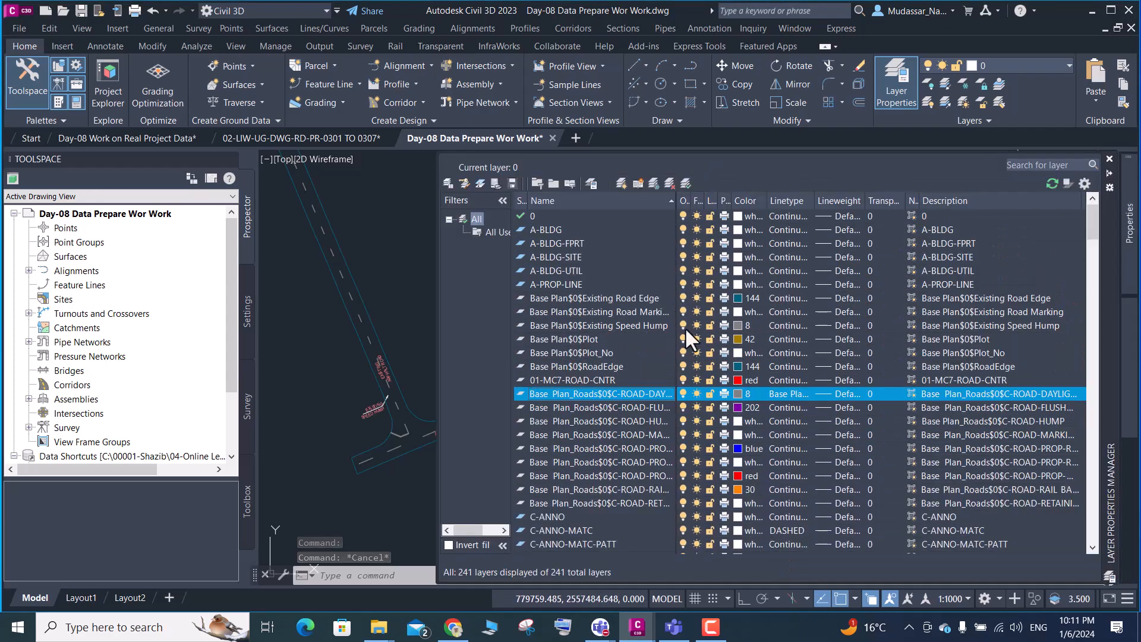
pyautogui.click(1015, 166)
pyautogui.write('S*')
pyautogui.write('T')
pyautogui.write('N*')
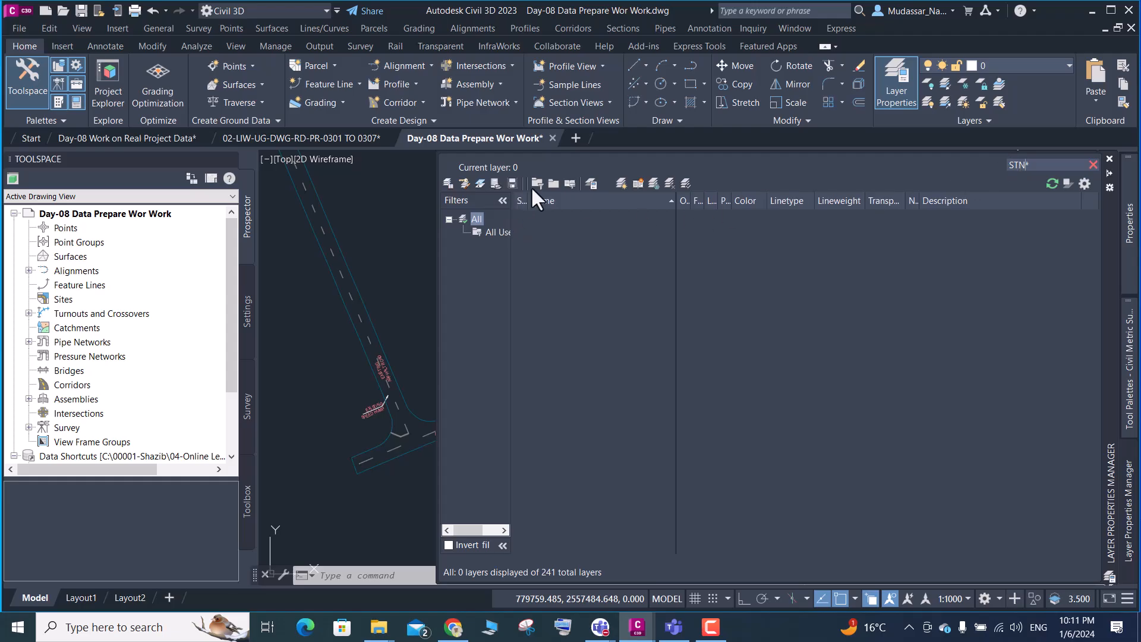
pyautogui.press('BackSpace')
pyautogui.press('BackSpace')
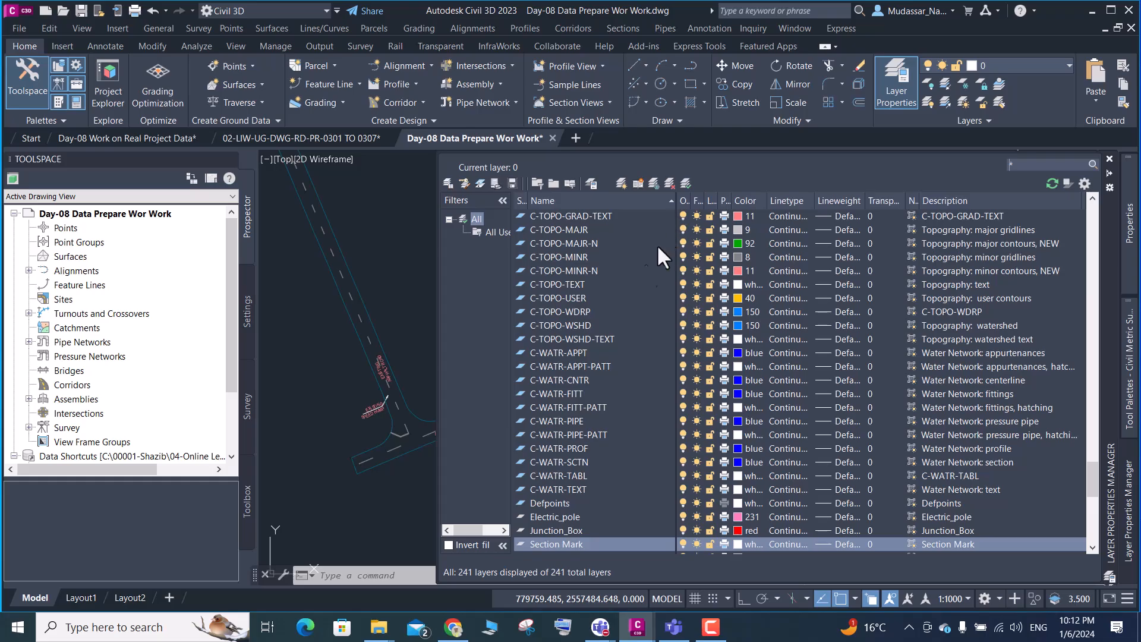
pyautogui.scroll(-1, 643, 269)
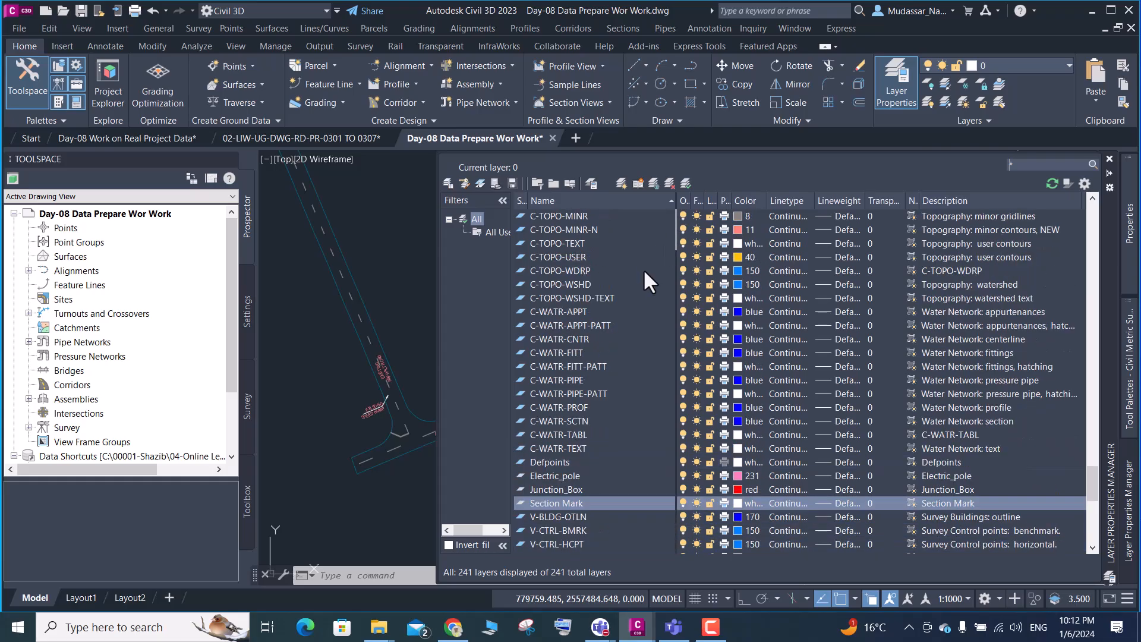
pyautogui.press('Escape')
pyautogui.press('Escape')
pyautogui.press('Escape')
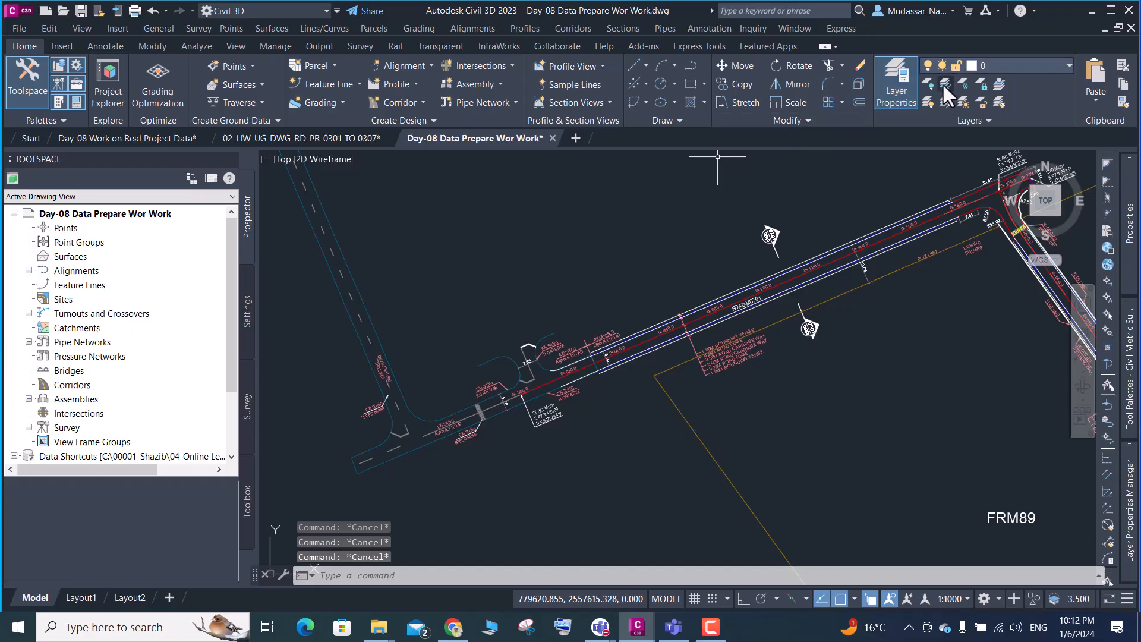
# Select the 0+060.0 station label to check which layer it is on, then clear the selection
pyautogui.scroll(4, 600, 336)
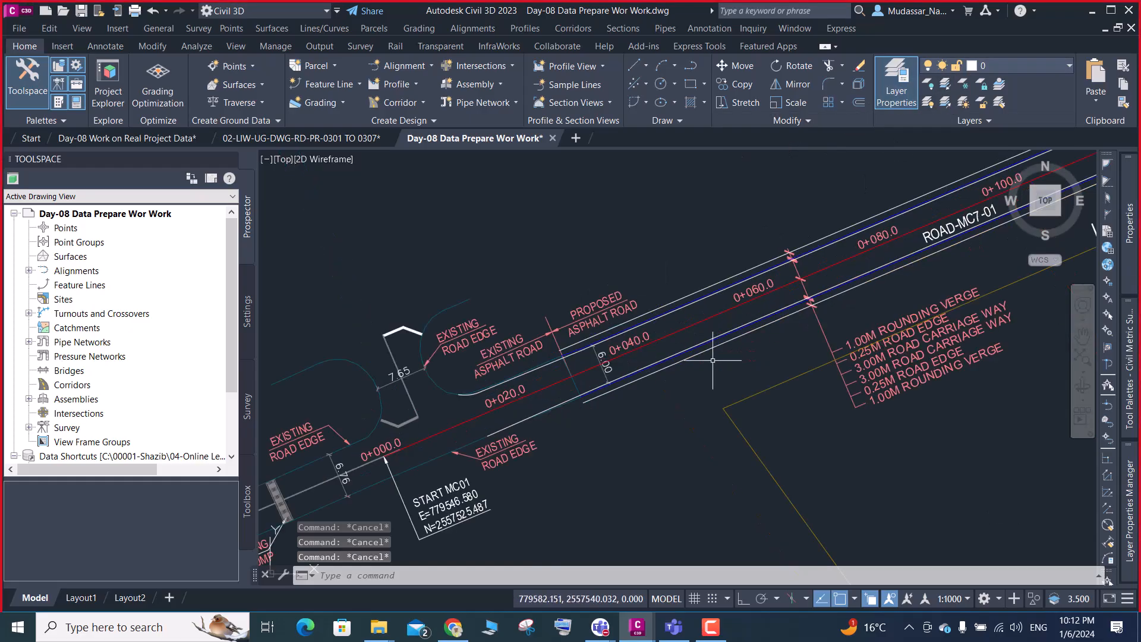
pyautogui.click(754, 293)
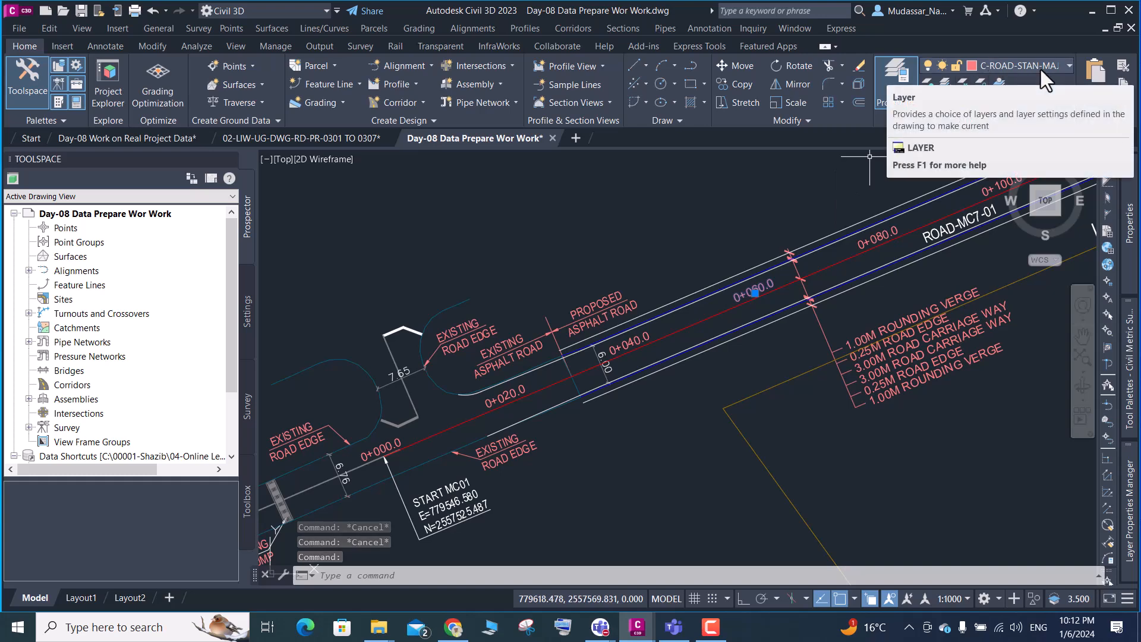
pyautogui.press('Escape')
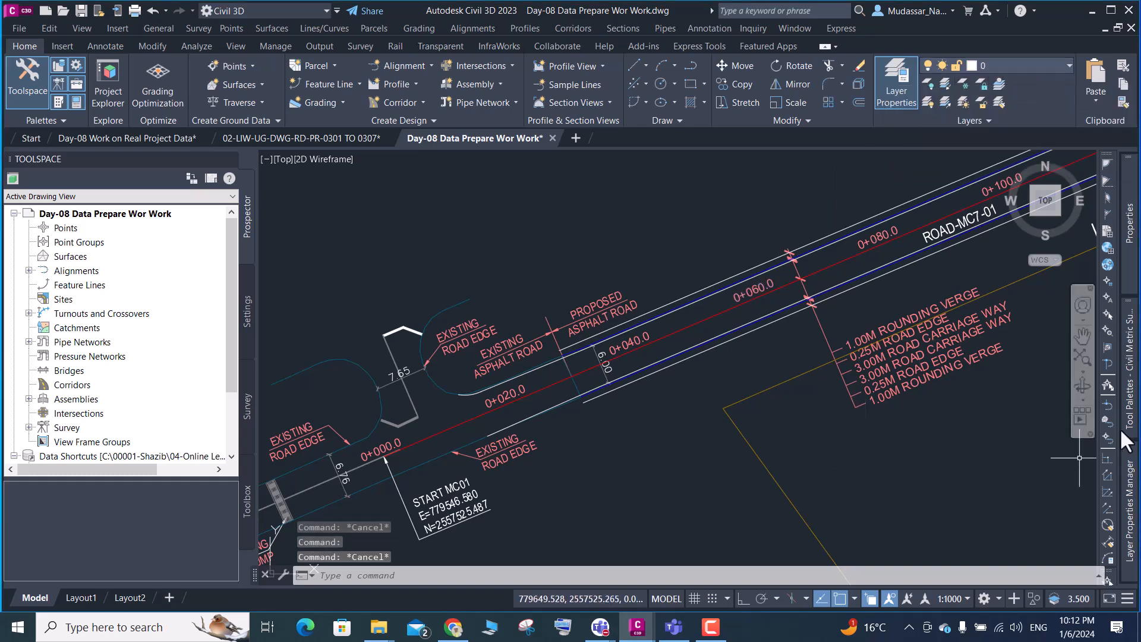
# Try to filter the layer list by names starting with C-STAN
pyautogui.moveTo(1130, 530)
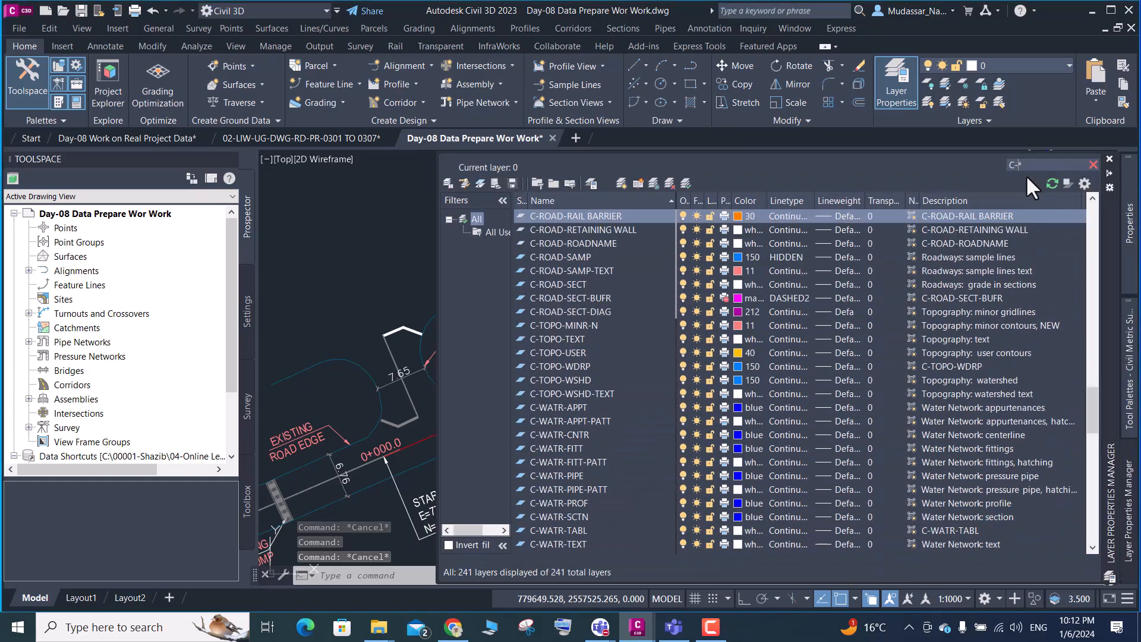
pyautogui.write('STAN')
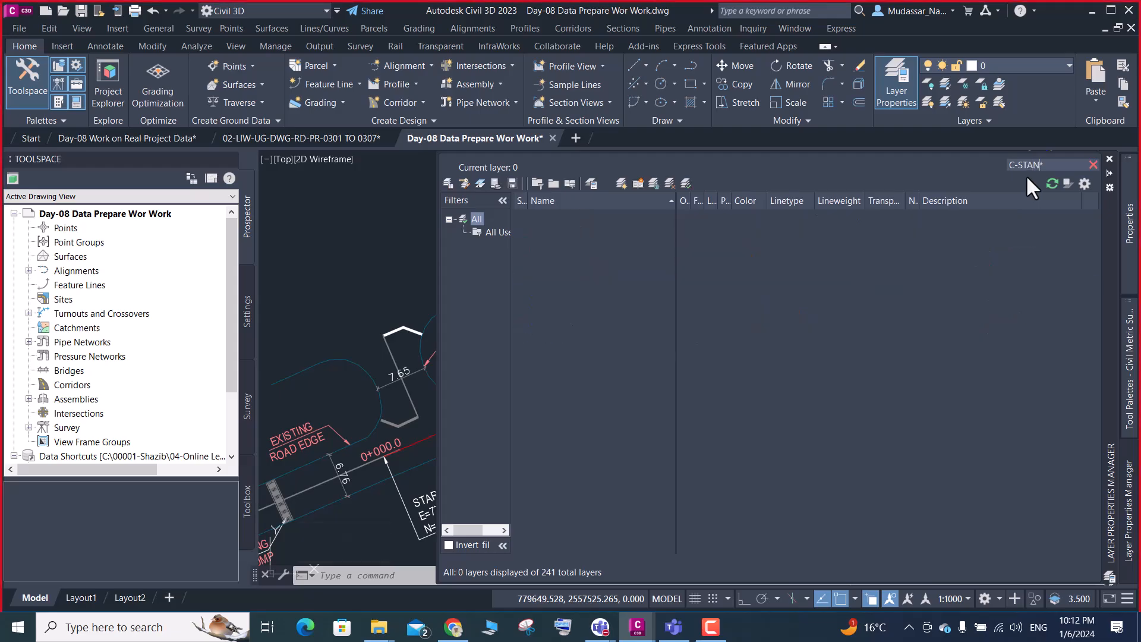
pyautogui.press('BackSpace')
pyautogui.press('BackSpace')
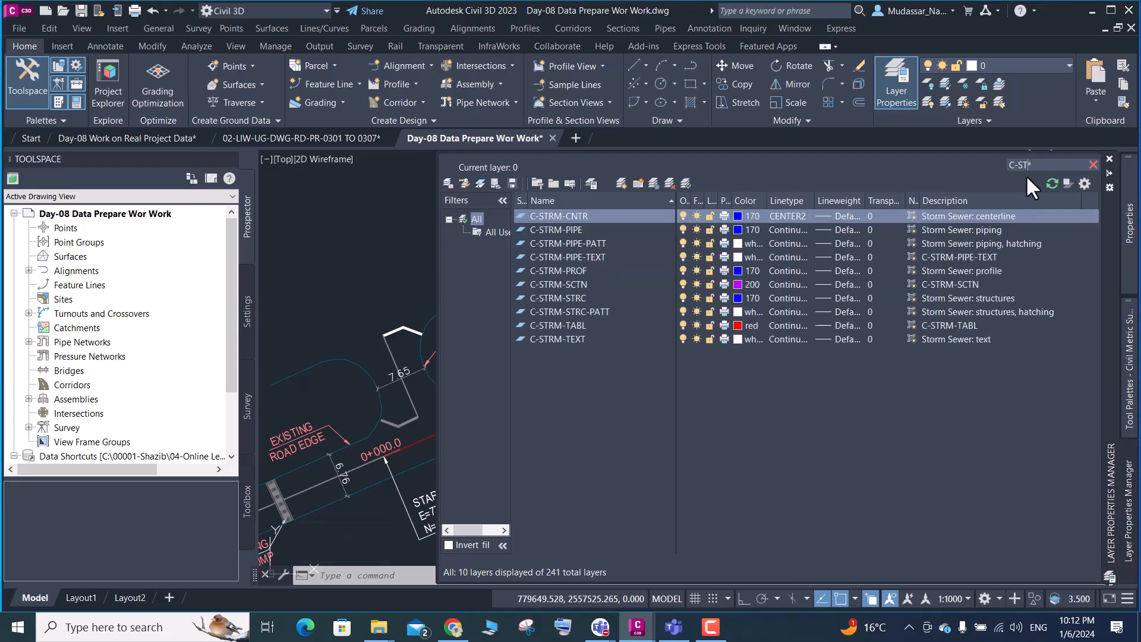
pyautogui.press('BackSpace')
pyautogui.press('BackSpace')
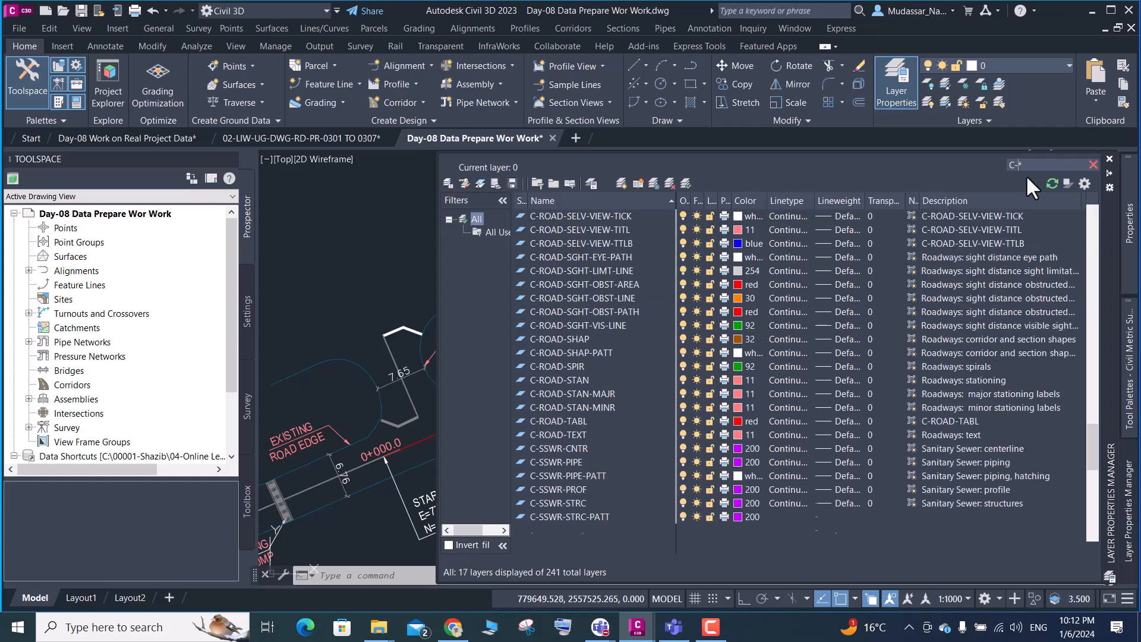
# Filter the layer list to names starting with C-ROAD-ST and widen its name column
pyautogui.write('R')
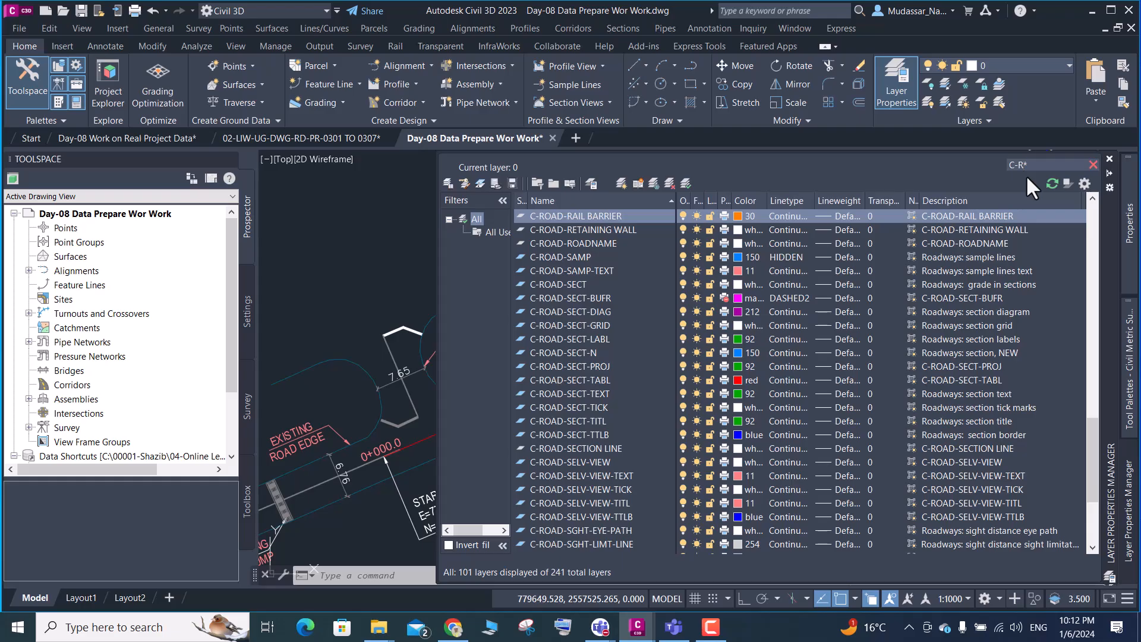
pyautogui.write('A')
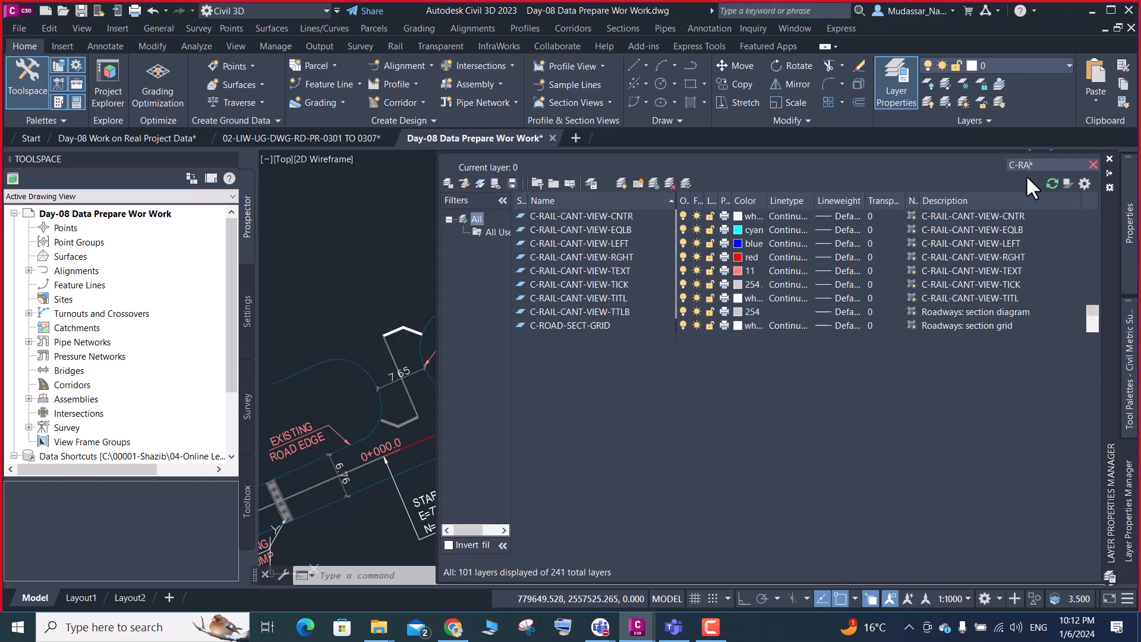
pyautogui.press('BackSpace')
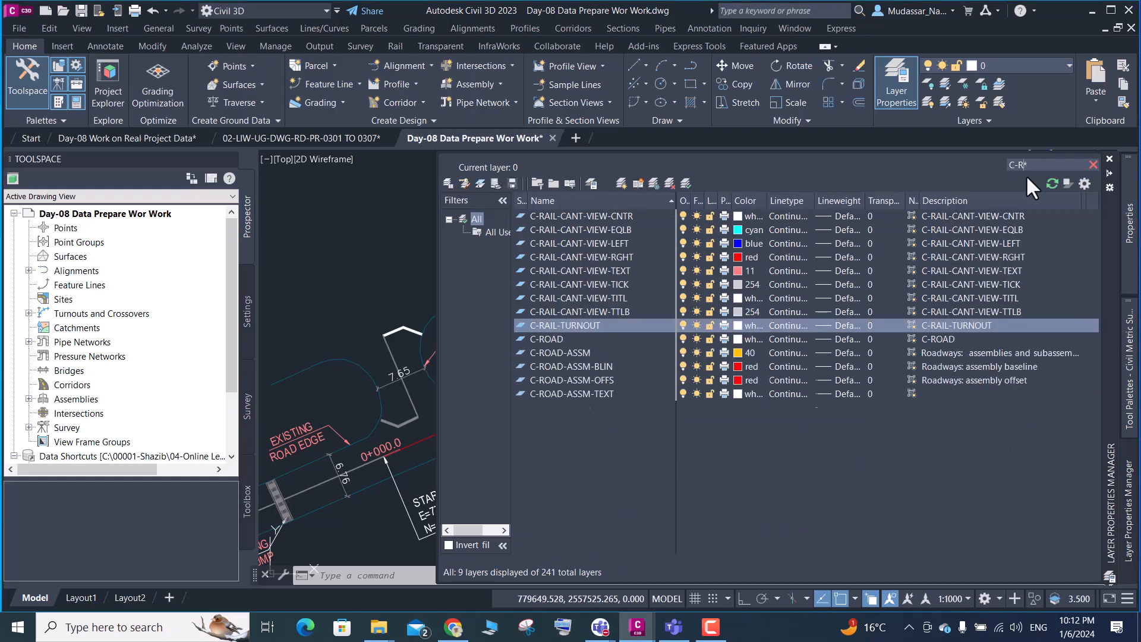
pyautogui.write('OAD-')
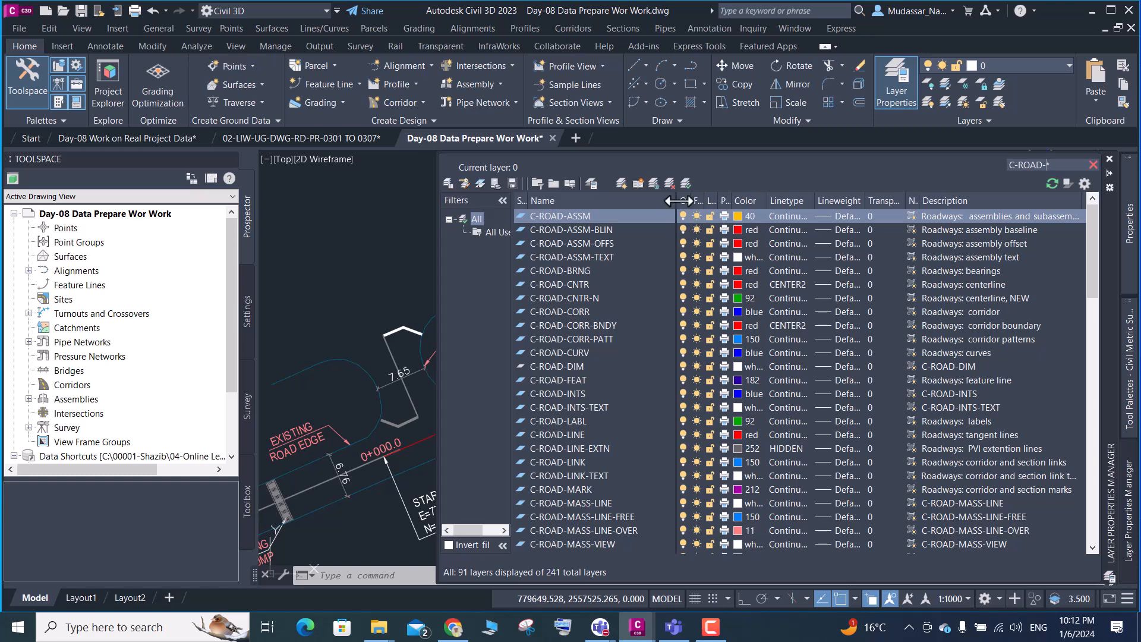
pyautogui.moveTo(673, 198); pyautogui.dragTo(759, 210)
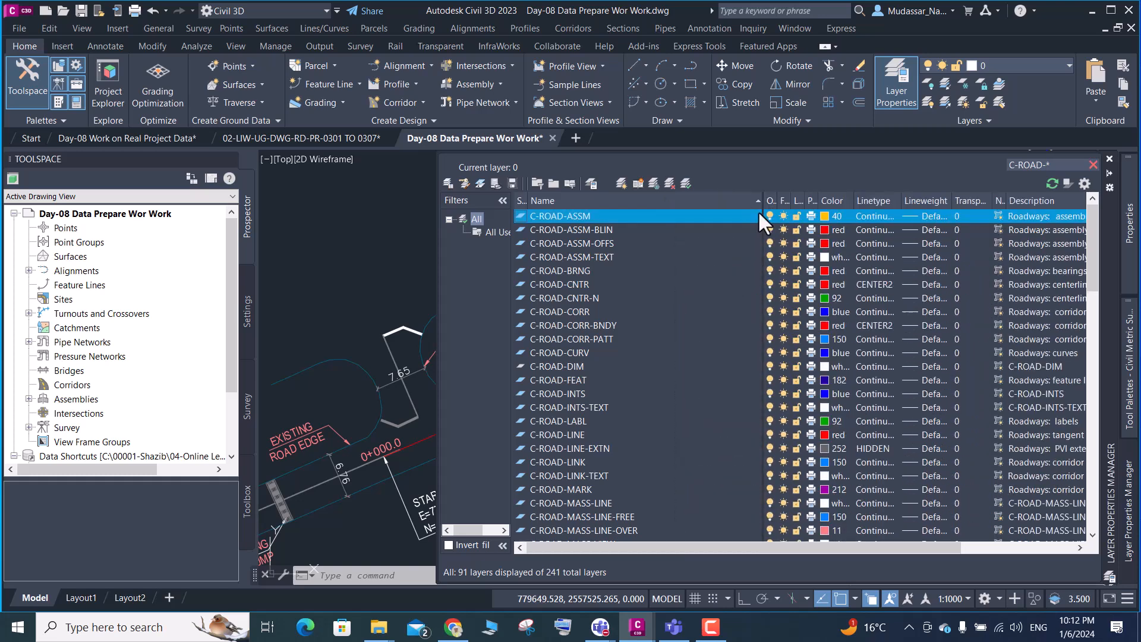
pyautogui.write('-S')
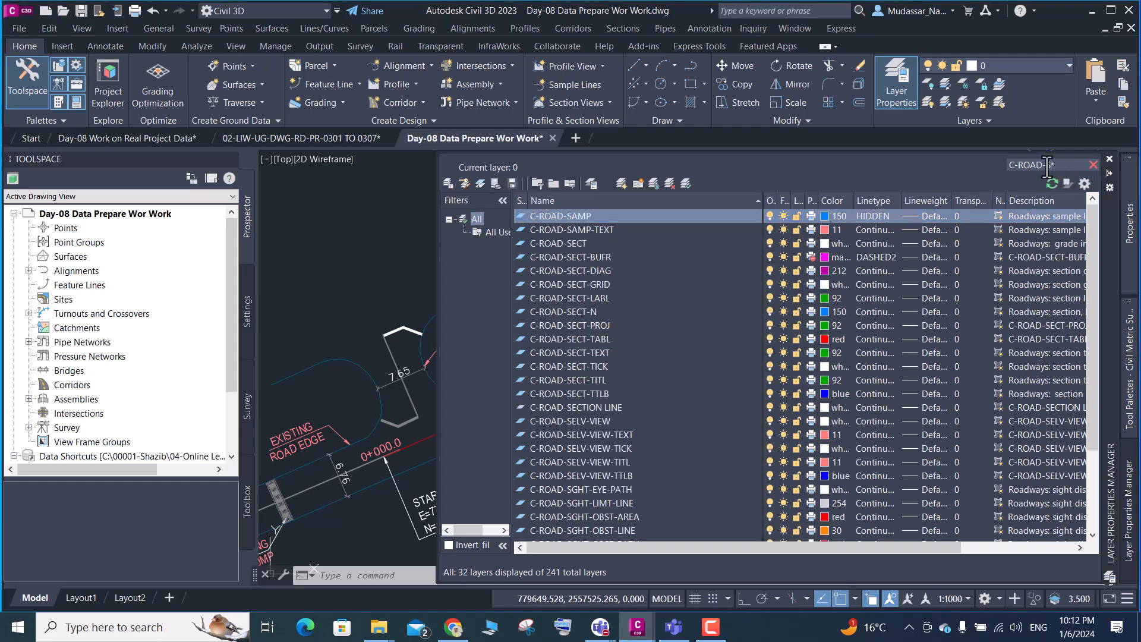
pyautogui.write('T')
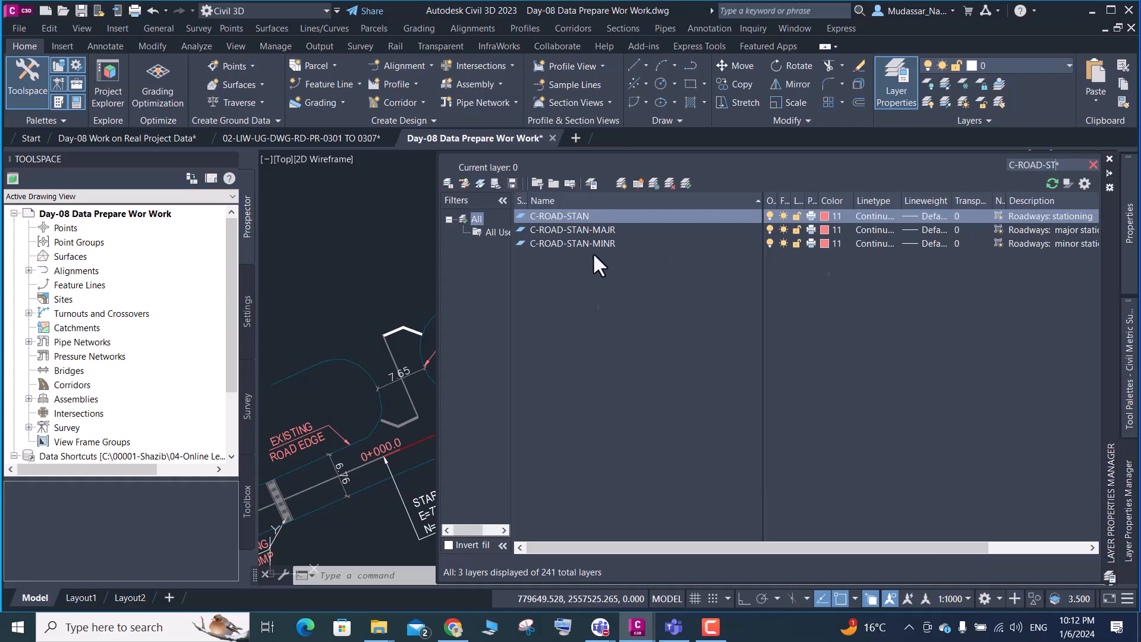
# Rename the layer C-ROAD-STAN-MAJR as 10-MC7-OLD-ROAD-STAN-MAJR
pyautogui.click(596, 230)
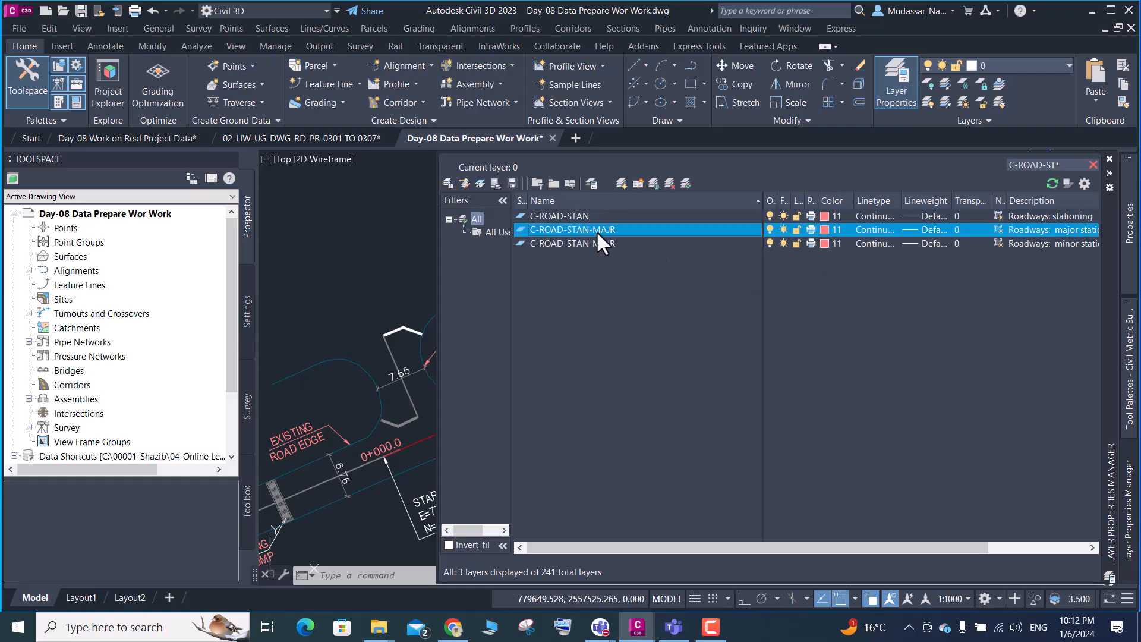
pyautogui.click(597, 230)
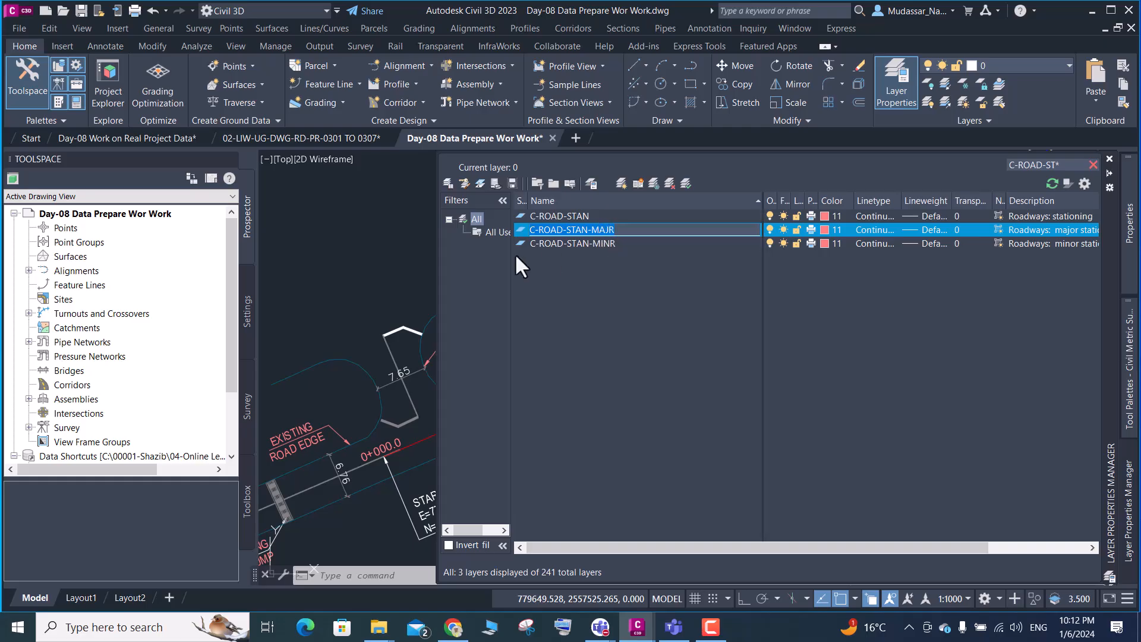
pyautogui.click(533, 231)
pyautogui.press('BackSpace')
pyautogui.write('2')
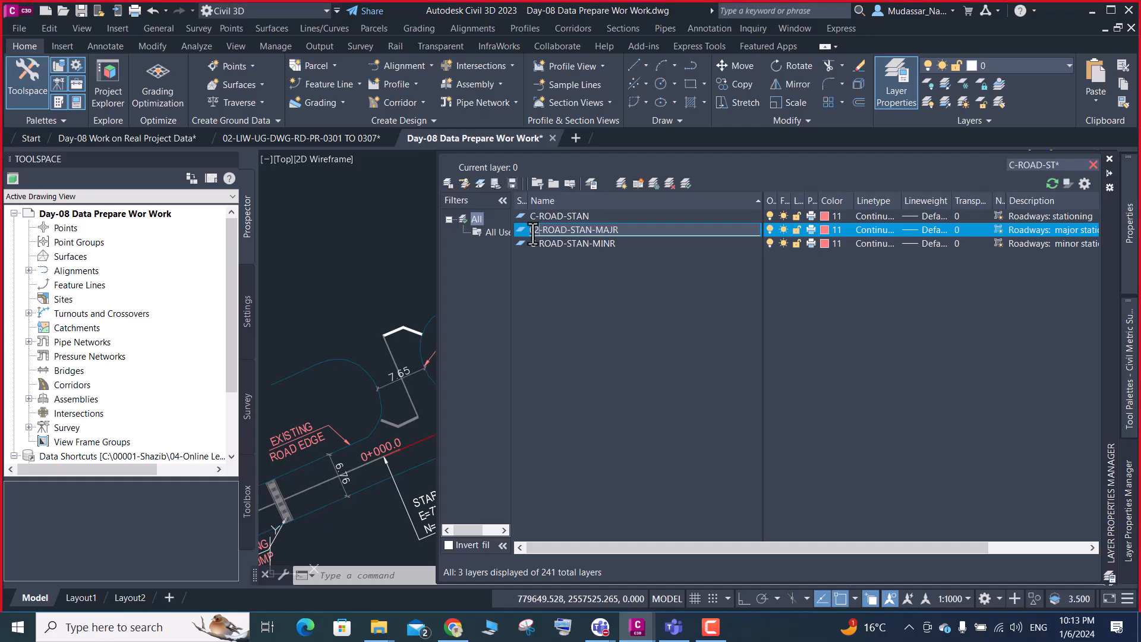
pyautogui.write('0')
pyautogui.press('BackSpace')
pyautogui.write('-')
pyautogui.press('BackSpace')
pyautogui.press('BackSpace')
pyautogui.press('BackSpace')
pyautogui.write('0-')
pyautogui.write('MC')
pyautogui.write('7')
pyautogui.write('-')
pyautogui.write('OLD')
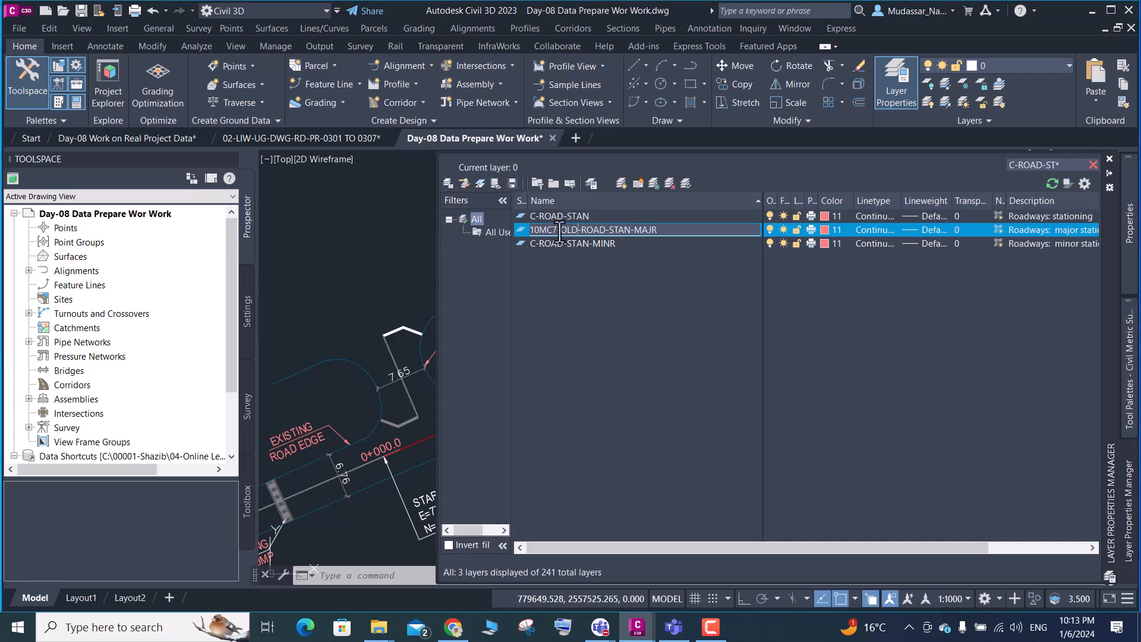
pyautogui.press('Return')
pyautogui.click(539, 235)
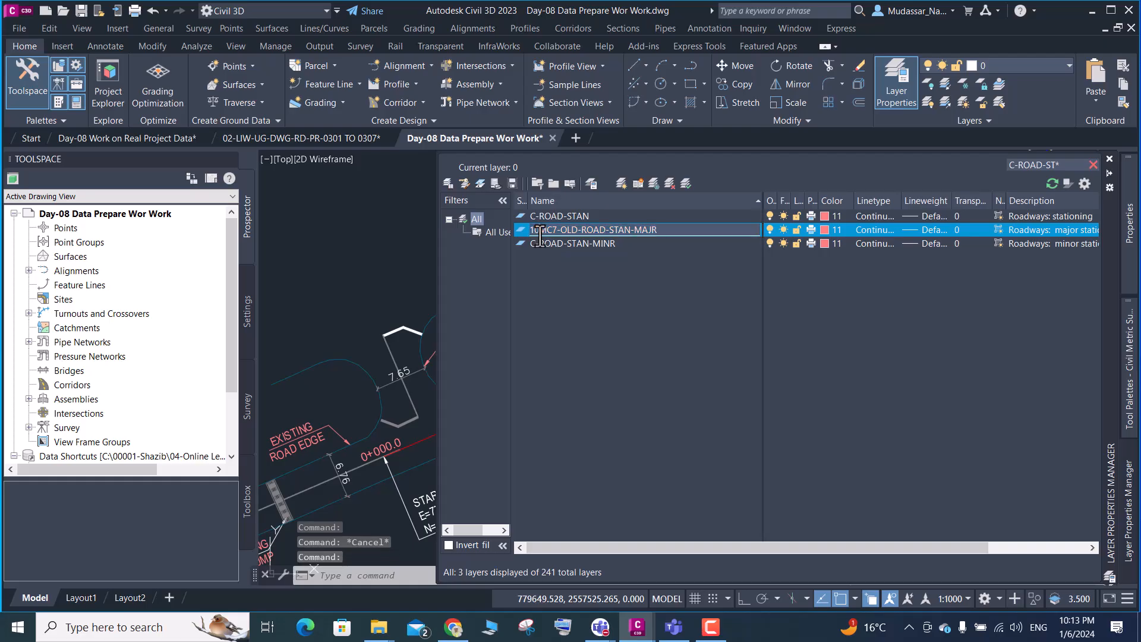
pyautogui.write('-')
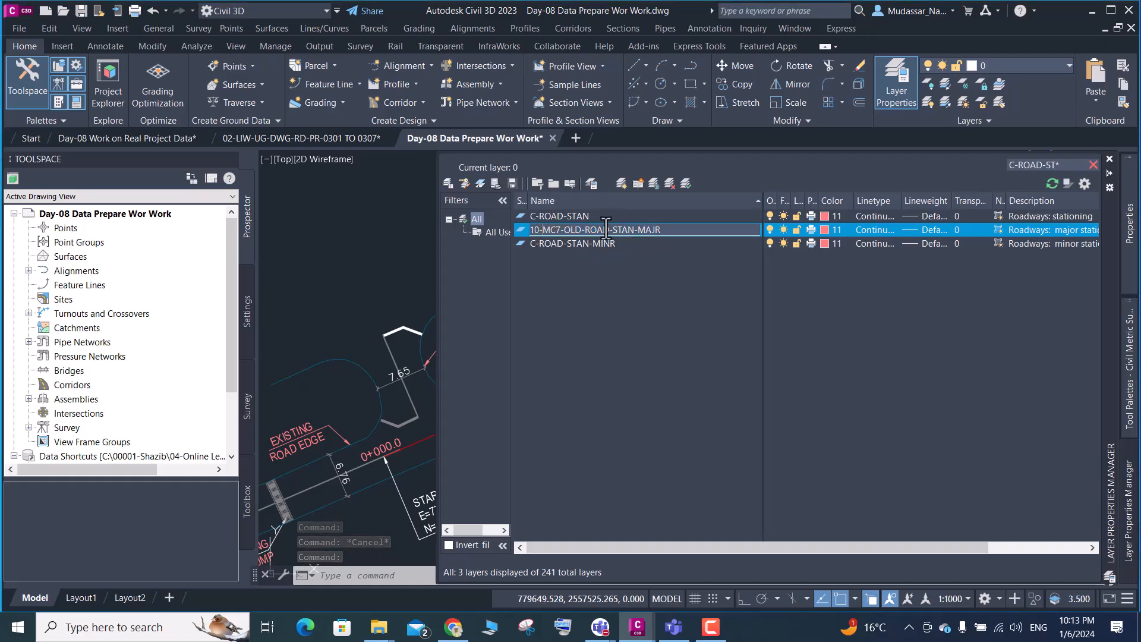
# Copy the 10-MC7-OLD- prefix over the C-ROAD part of the C-ROAD-STAN-MINR layer name and change its number to 11
pyautogui.moveTo(585, 235); pyautogui.dragTo(519, 233)
pyautogui.hotkey('ctrl', 'c')
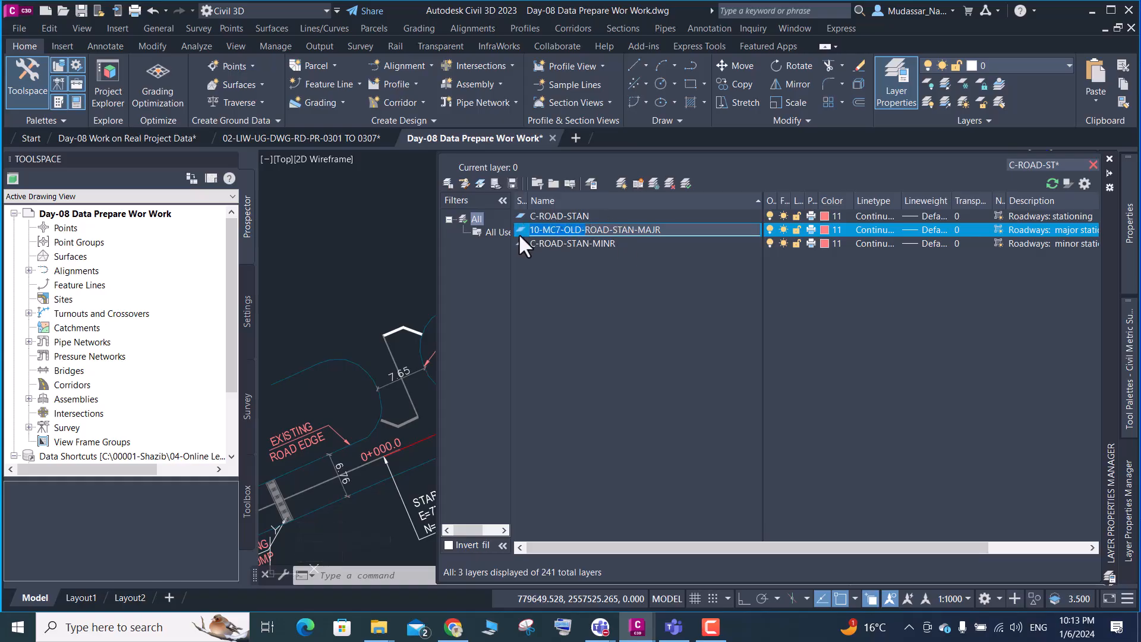
pyautogui.click(558, 245)
pyautogui.click(559, 245)
pyautogui.moveTo(562, 245); pyautogui.dragTo(526, 246)
pyautogui.hotkey('ctrl', 'v')
pyautogui.press('BackSpace')
pyautogui.write('1')
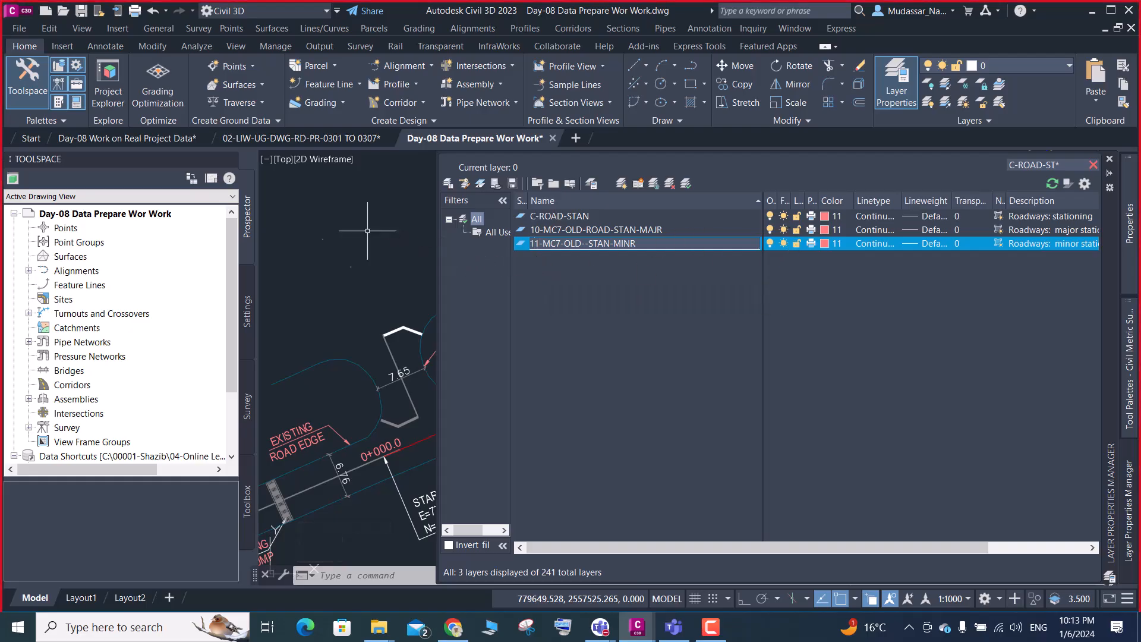
# Review the drawing's layer list and check which layer the upper EXISTING ROAD EDGE label is on
pyautogui.press('Escape')
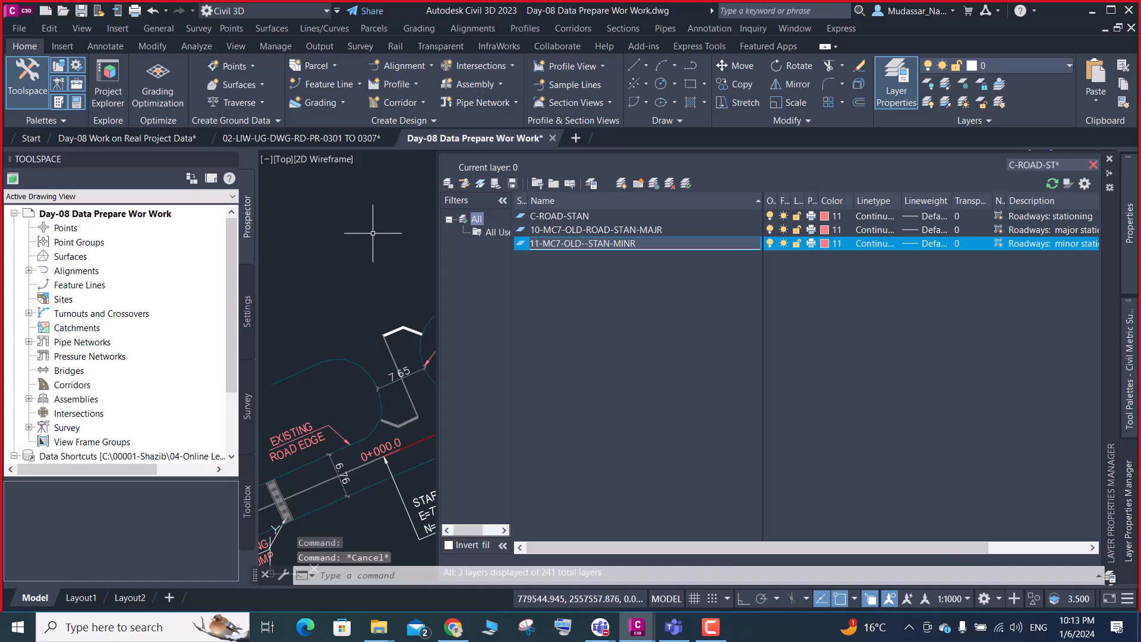
pyautogui.press('Escape')
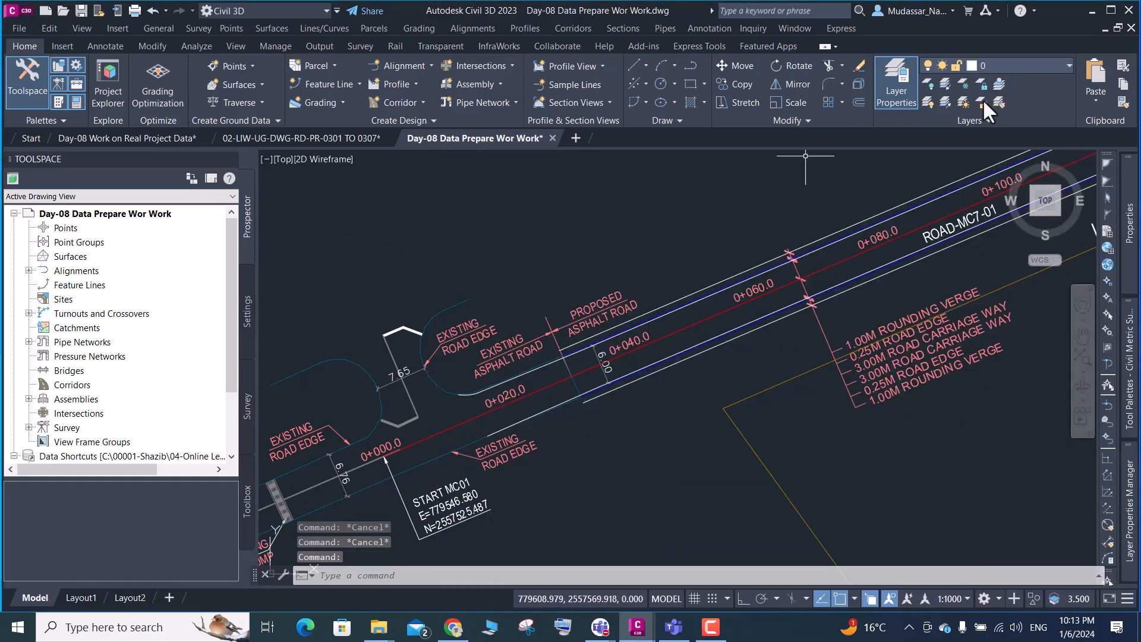
pyautogui.click(1011, 65)
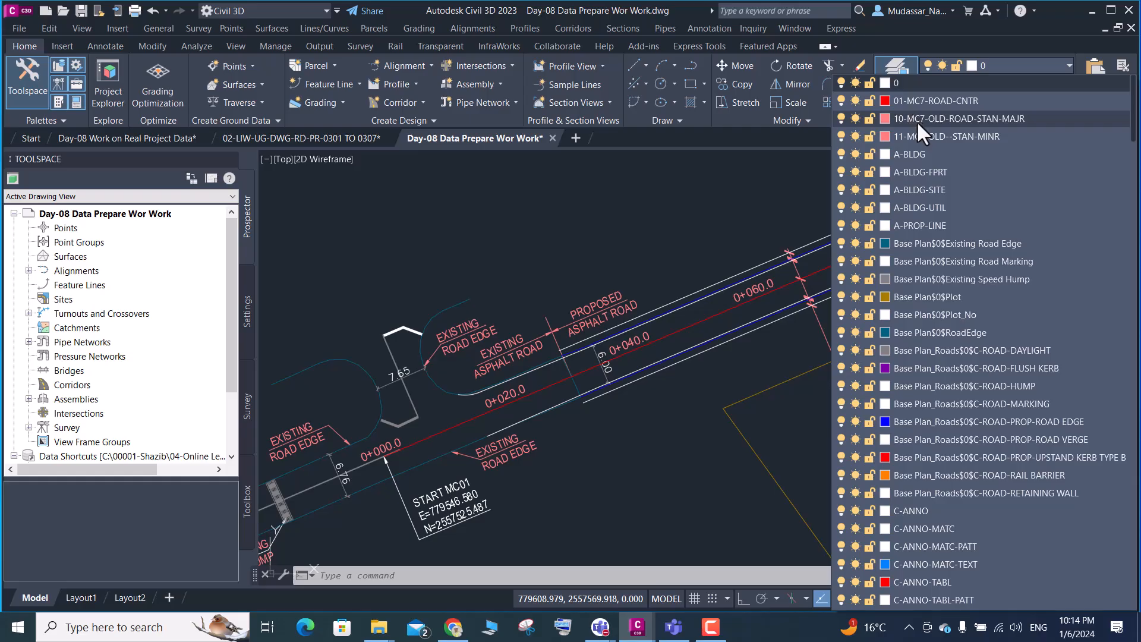
pyautogui.click(596, 244)
pyautogui.click(597, 221)
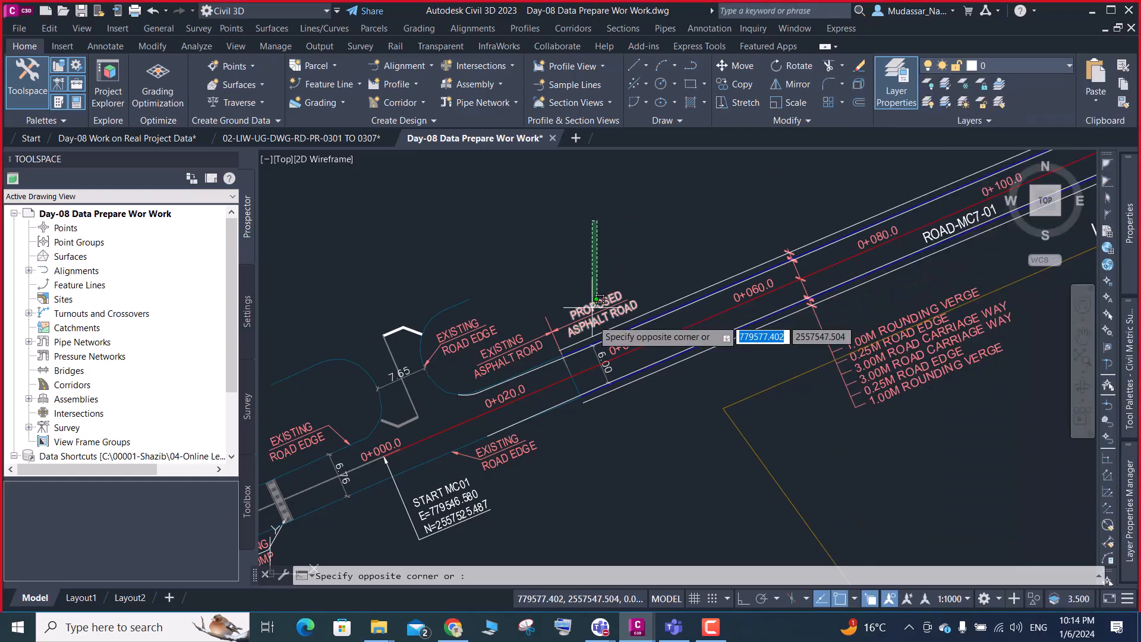
pyautogui.click(613, 240)
pyautogui.click(451, 330)
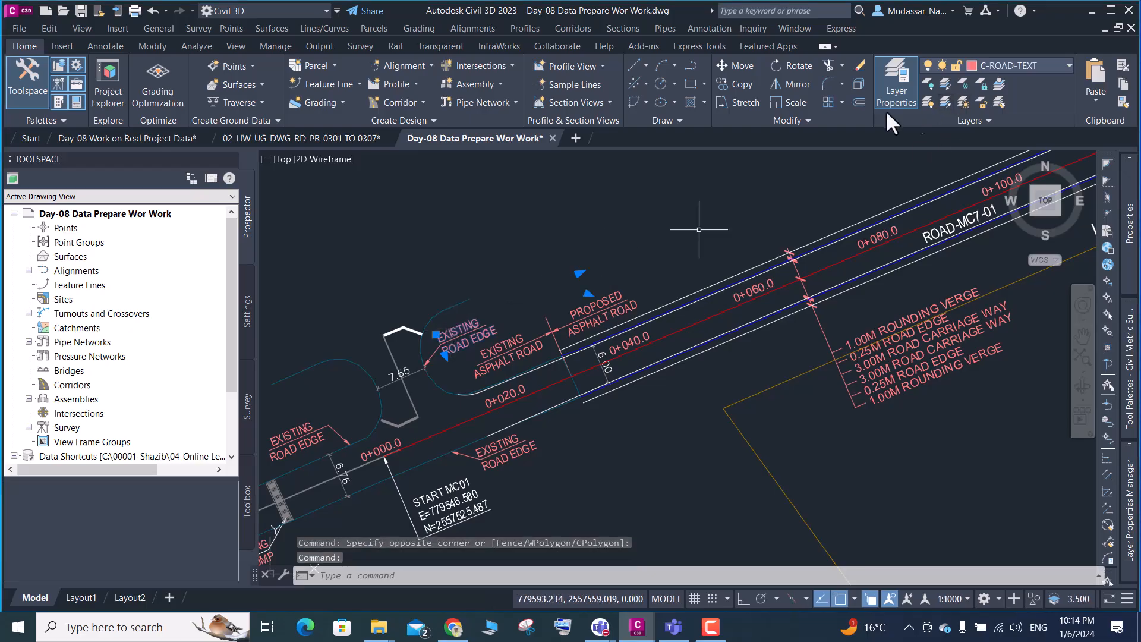
pyautogui.press('Escape')
# Turn off the layer of the major station labels along road ROAD-MC7-01 by picking one of the labels
pyautogui.click(928, 100)
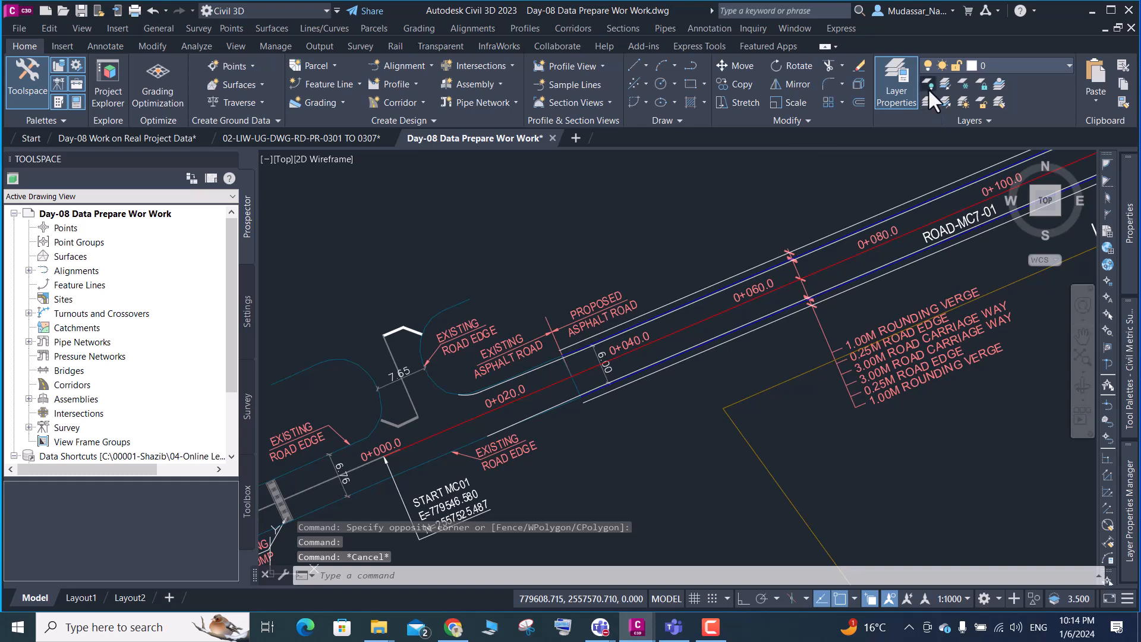
pyautogui.click(633, 342)
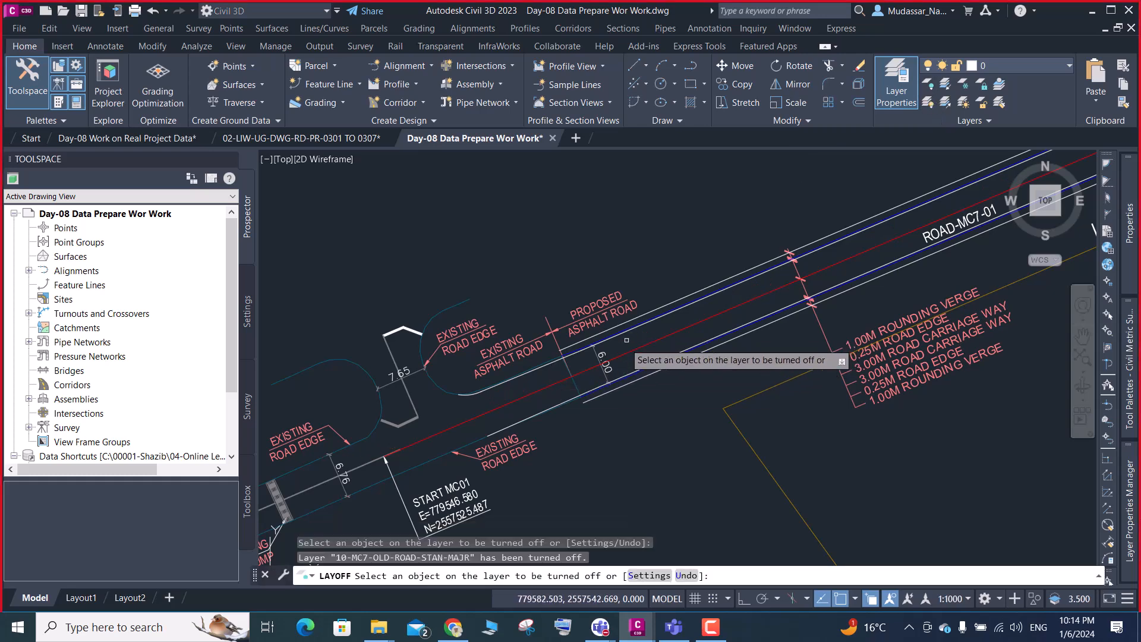
pyautogui.scroll(-2, 623, 343)
pyautogui.scroll(2, 759, 295)
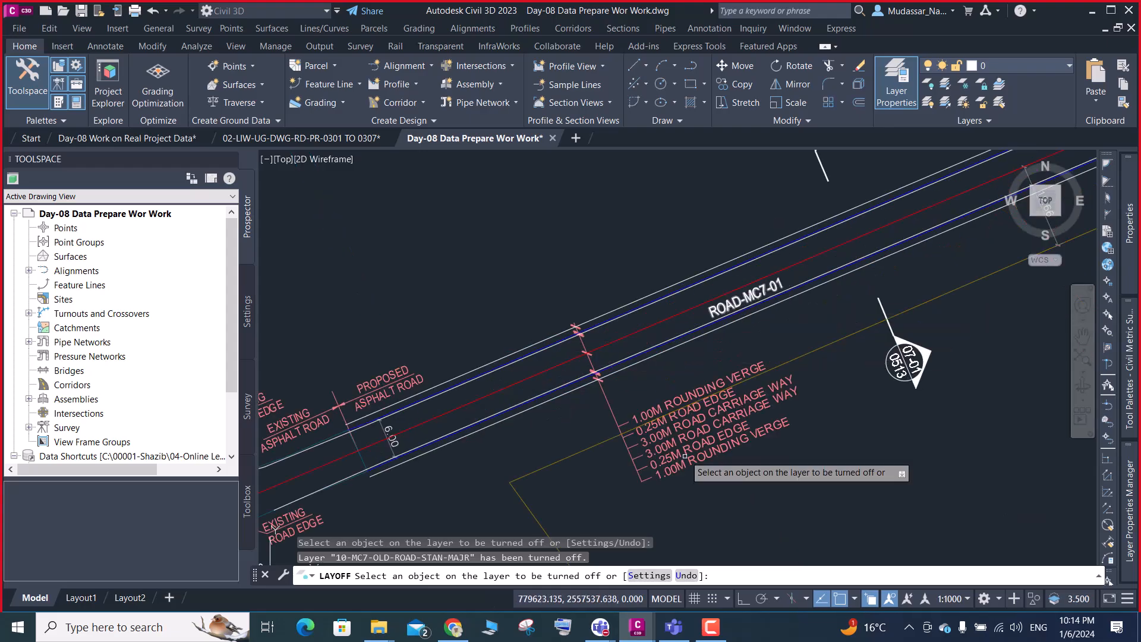
pyautogui.scroll(2, 683, 454)
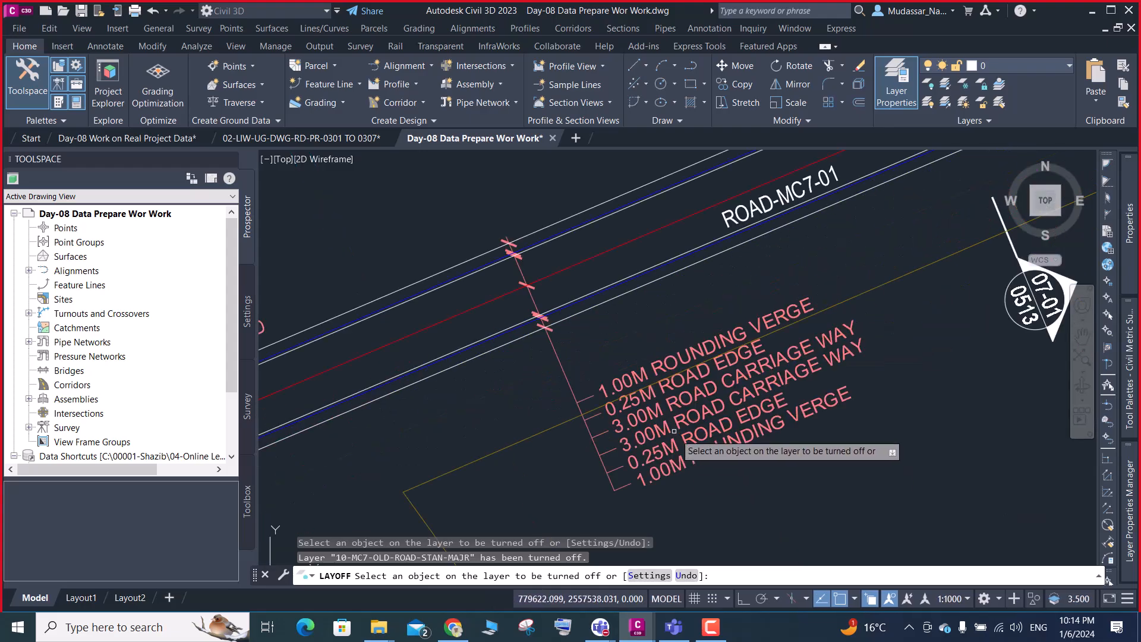
pyautogui.press('Escape')
# Check which layer the ROAD-MC7-01 road name label is on
pyautogui.scroll(-5, 653, 344)
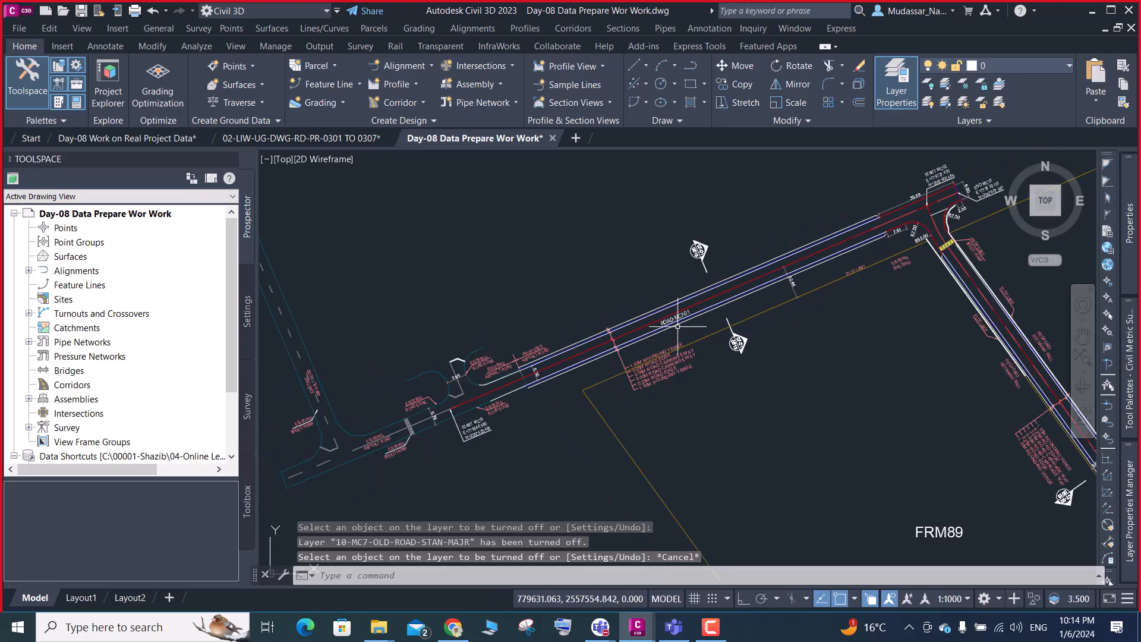
pyautogui.scroll(4, 678, 326)
pyautogui.click(675, 297)
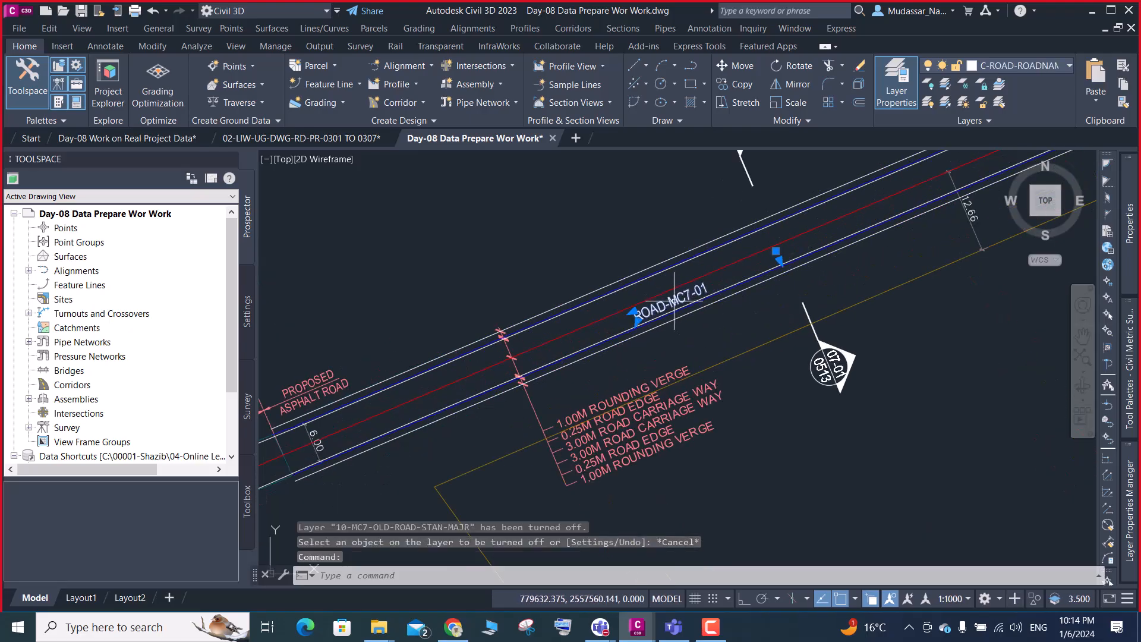
pyautogui.press('Escape')
# Compare the road width callout with the parallel road lines and check the layer of the carriageway edge lines
pyautogui.scroll(-3, 671, 342)
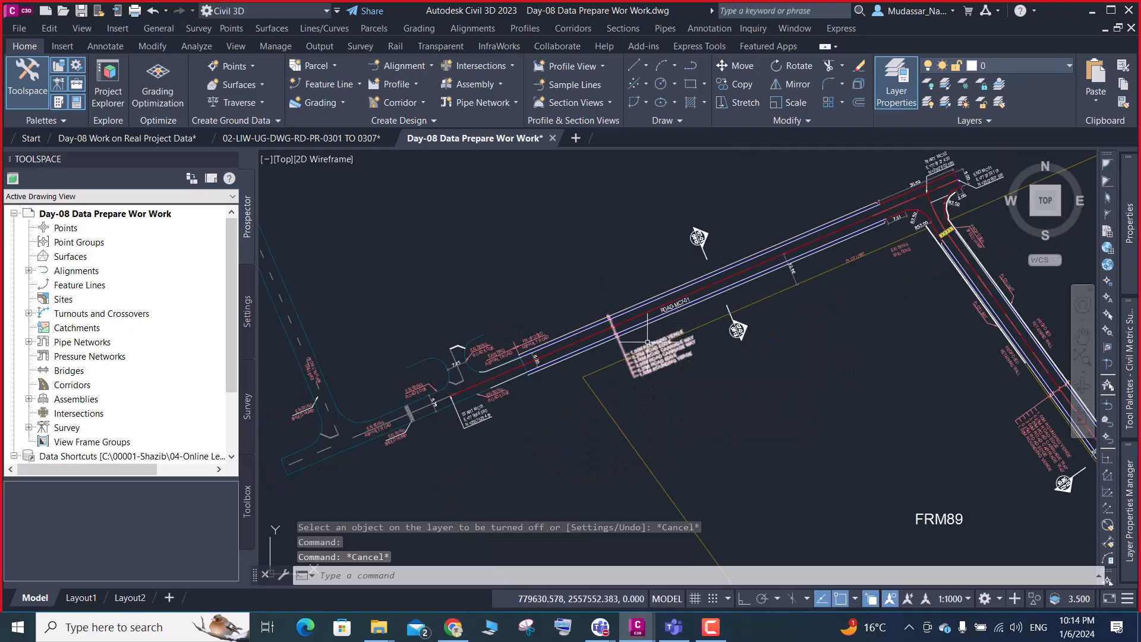
pyautogui.scroll(5, 624, 350)
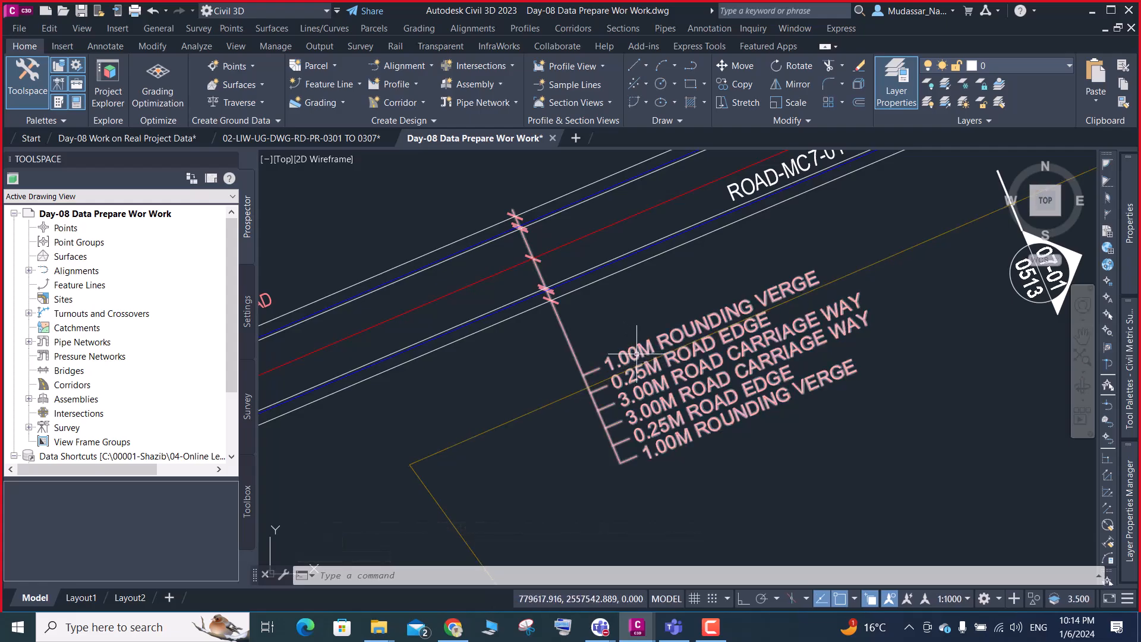
pyautogui.scroll(2, 530, 254)
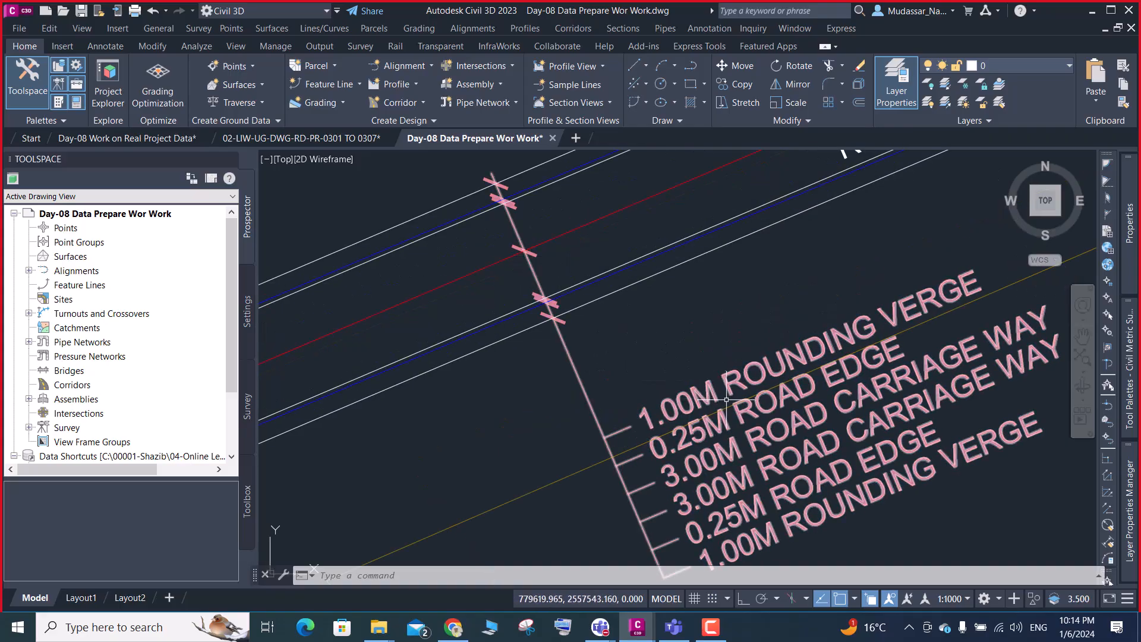
pyautogui.scroll(-1, 681, 425)
pyautogui.scroll(1, 683, 421)
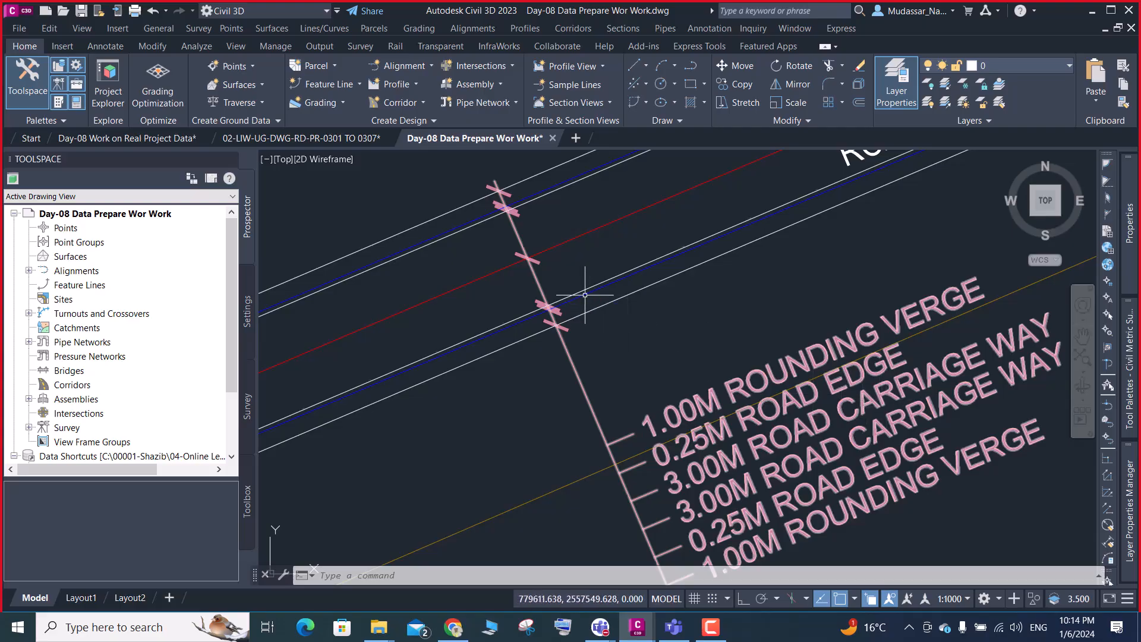
pyautogui.scroll(2, 574, 296)
pyautogui.scroll(2, 574, 296)
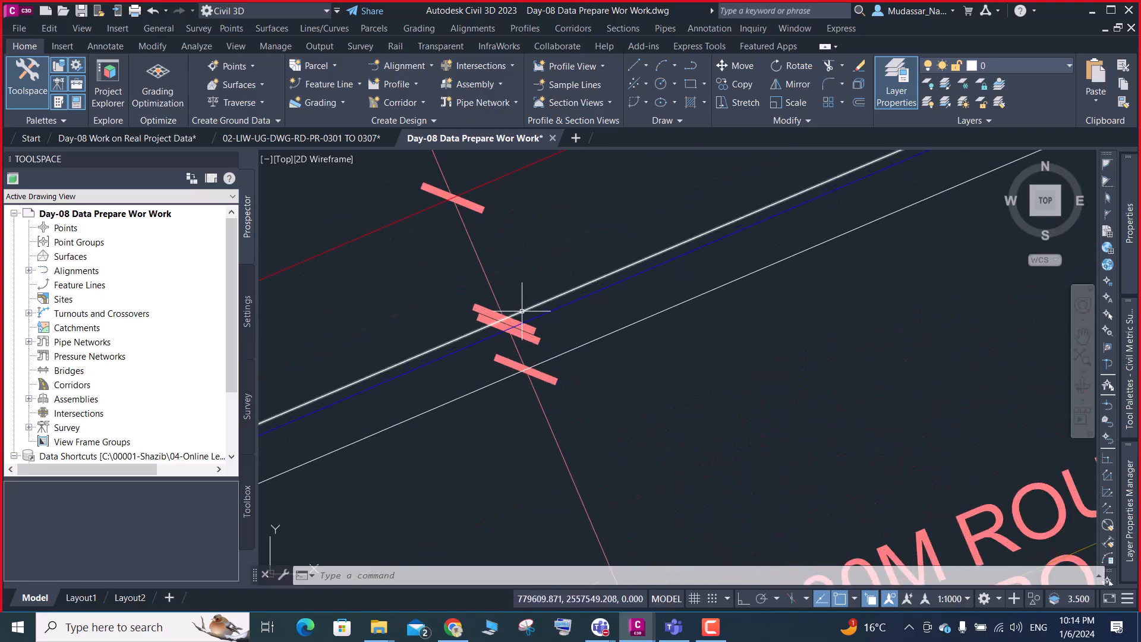
pyautogui.scroll(-1, 522, 311)
pyautogui.click(523, 311)
pyautogui.click(413, 180)
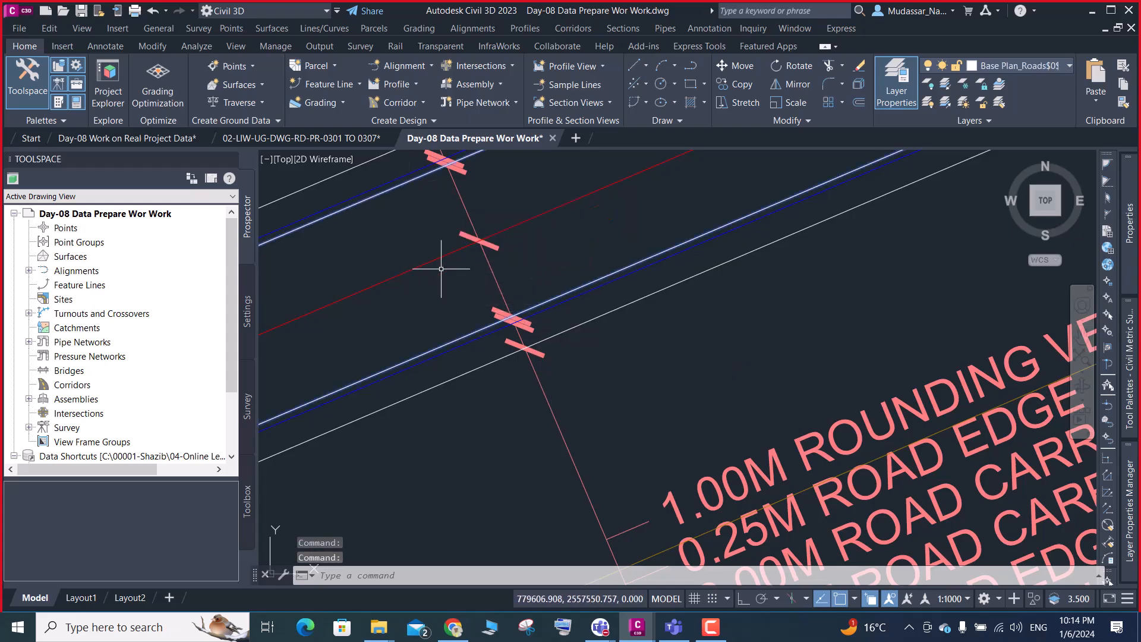
pyautogui.scroll(-2, 466, 270)
pyautogui.press('Escape')
# Add an aligned dimension from the red road centreline perpendicular to the upper carriageway edge line, near the width callout
pyautogui.click(106, 43)
pyautogui.click(366, 101)
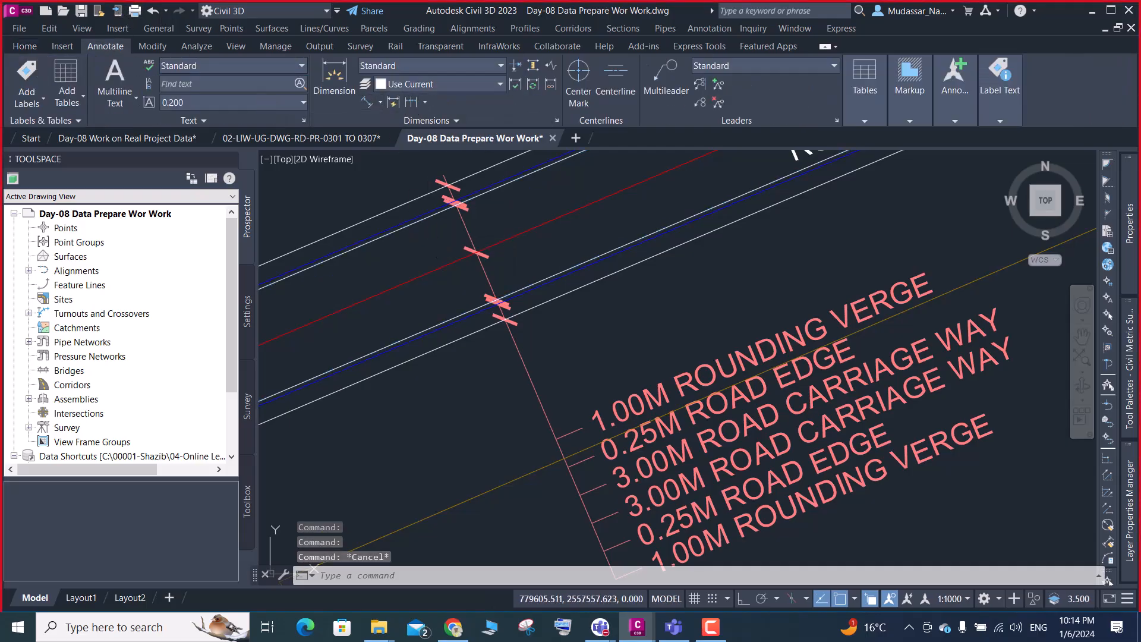
pyautogui.click(410, 275)
pyautogui.scroll(4, 408, 267)
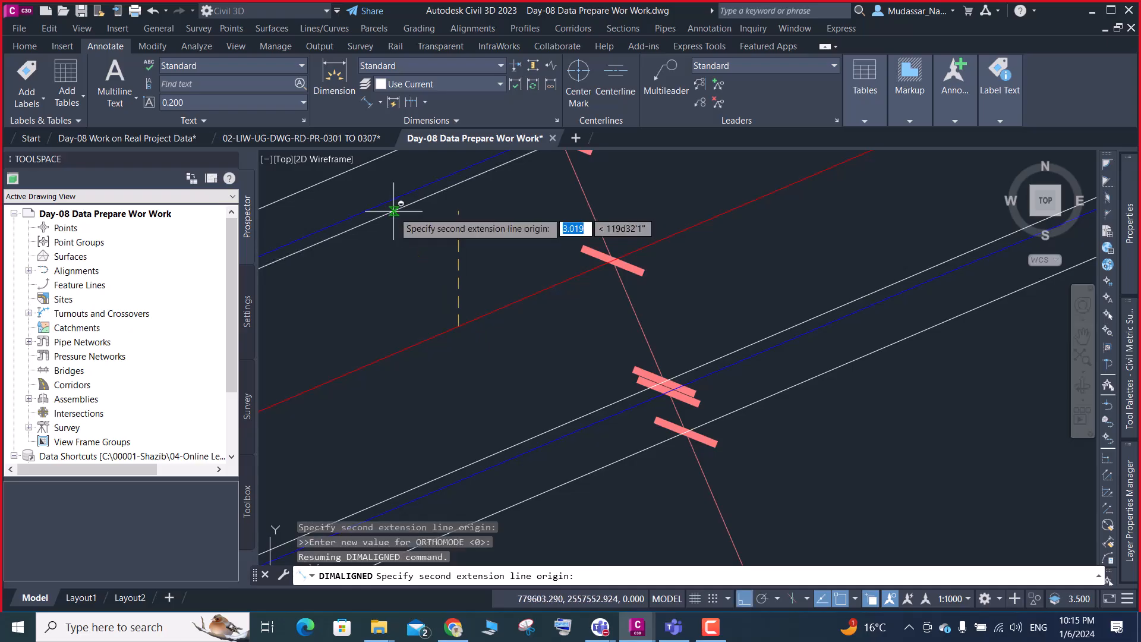
pyautogui.keyDown('shift'); pyautogui.rightClick(393, 211); pyautogui.keyUp('shift')
pyautogui.click(450, 424)
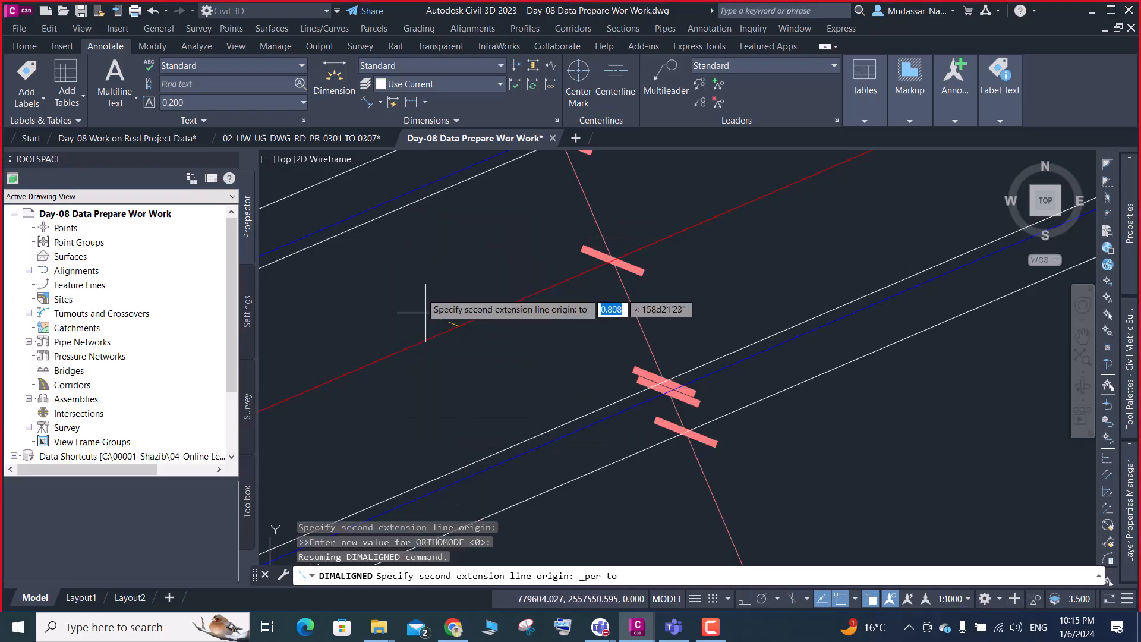
pyautogui.click(406, 208)
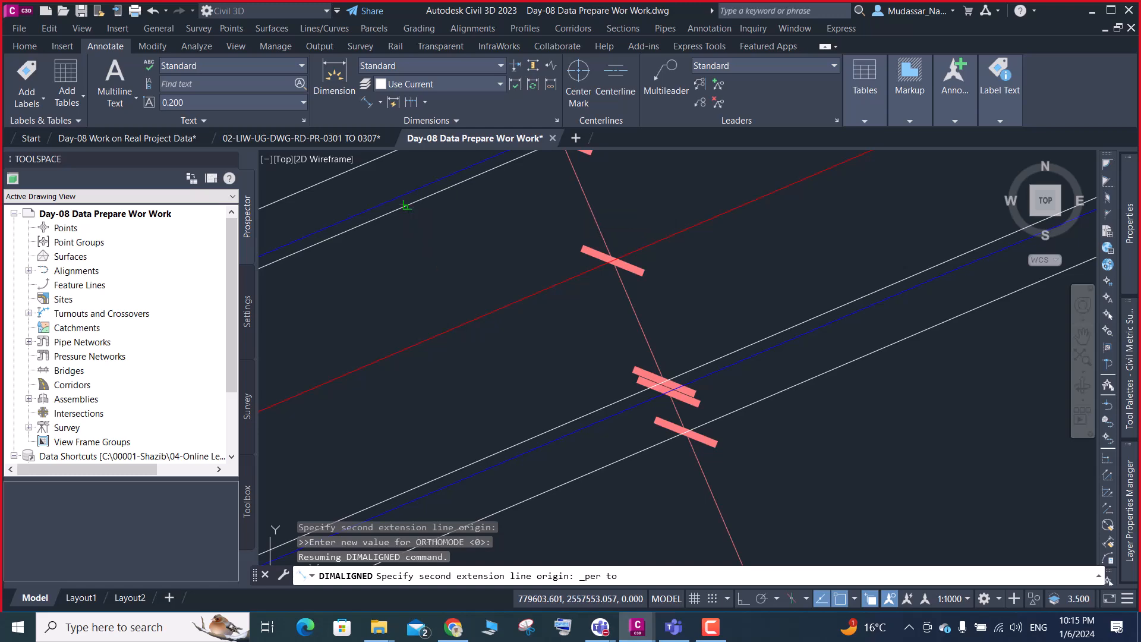
pyautogui.click(407, 208)
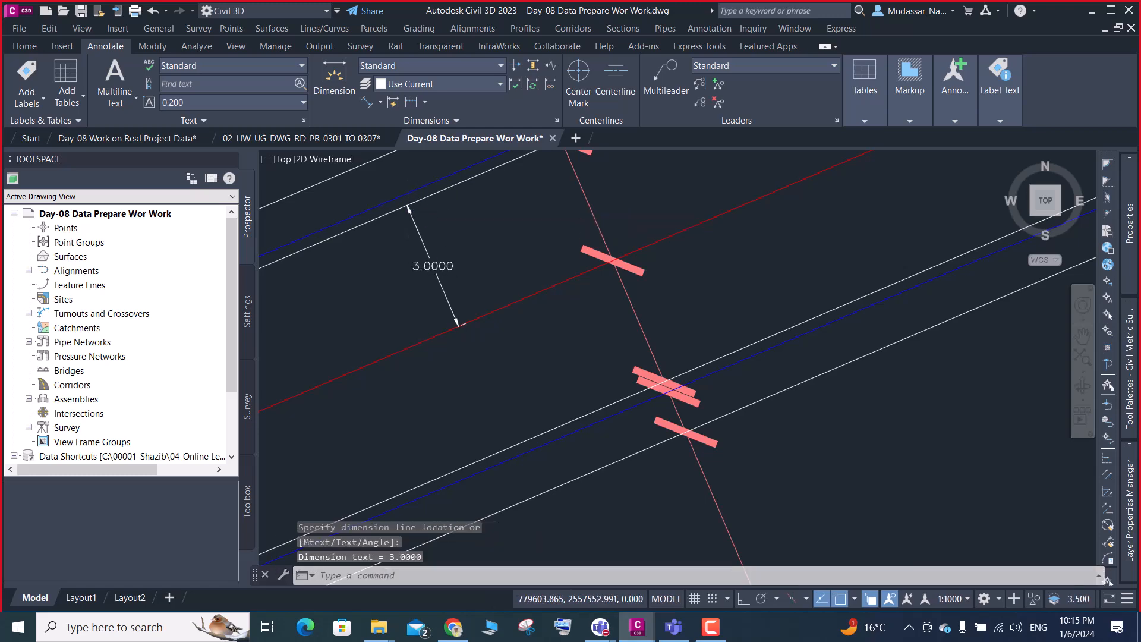
# Select the upper carriageway edge line and examine its extent along the road and the width callout beside it
pyautogui.scroll(-2, 426, 202)
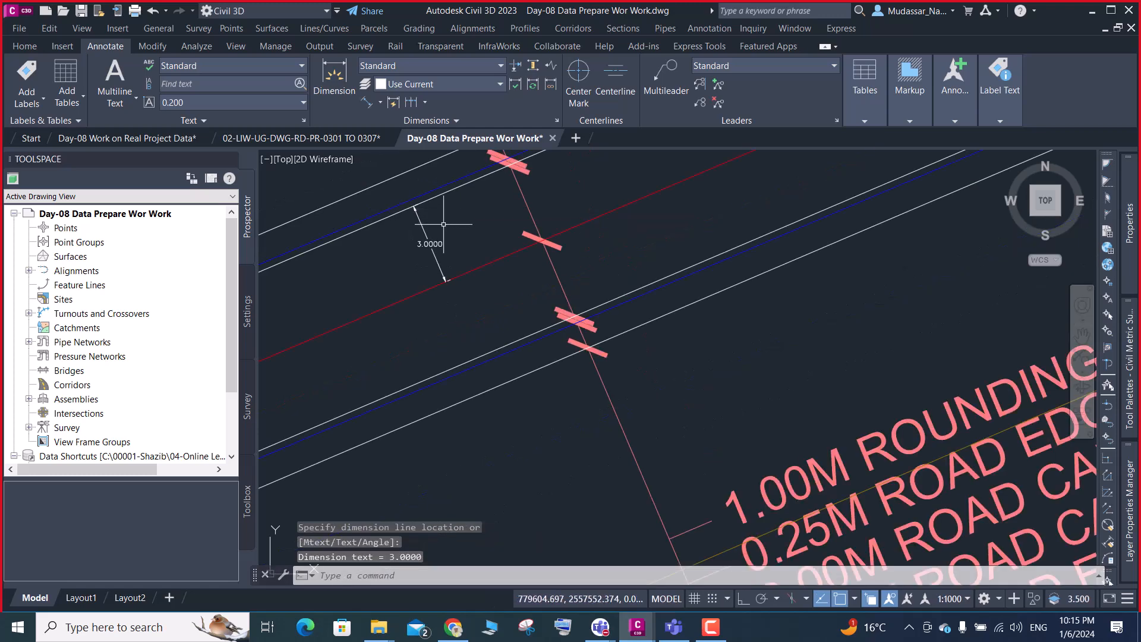
pyautogui.click(441, 190)
pyautogui.scroll(-10, 558, 207)
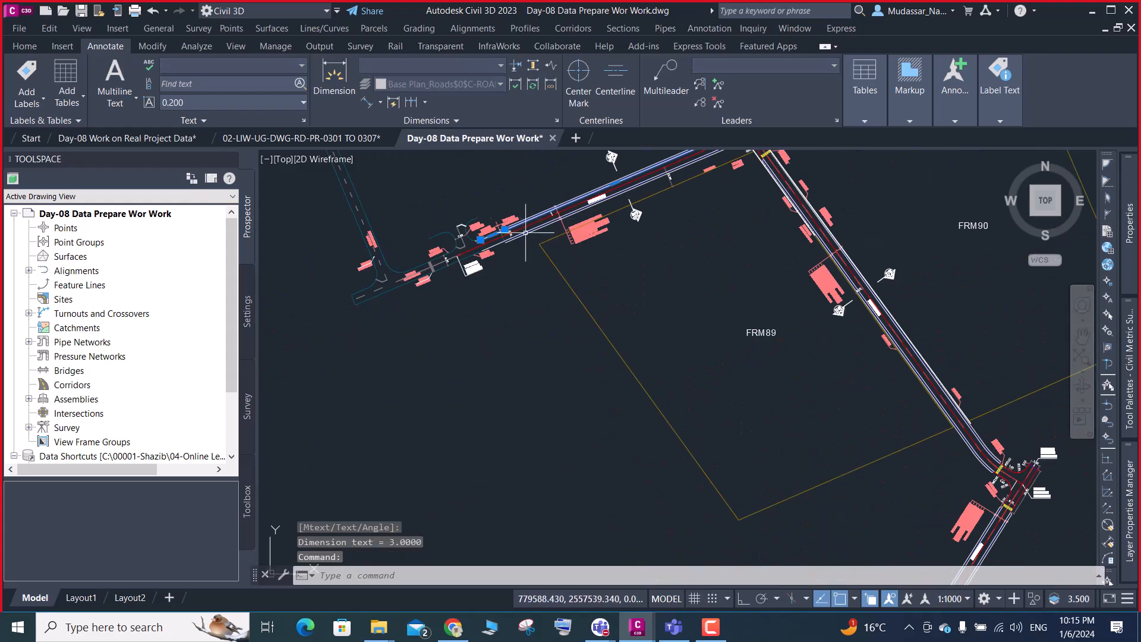
pyautogui.scroll(5, 525, 231)
pyautogui.scroll(-4, 526, 232)
pyautogui.scroll(2, 525, 231)
pyautogui.scroll(4, 523, 244)
pyautogui.scroll(-3, 523, 244)
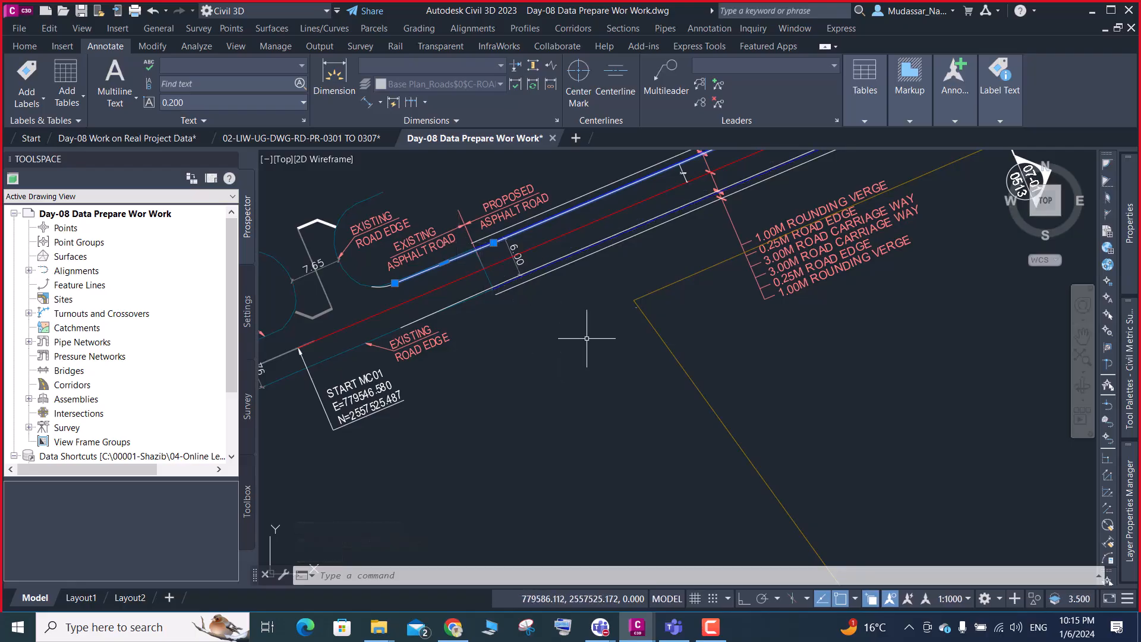
pyautogui.scroll(3, 819, 277)
pyautogui.scroll(-3, 818, 278)
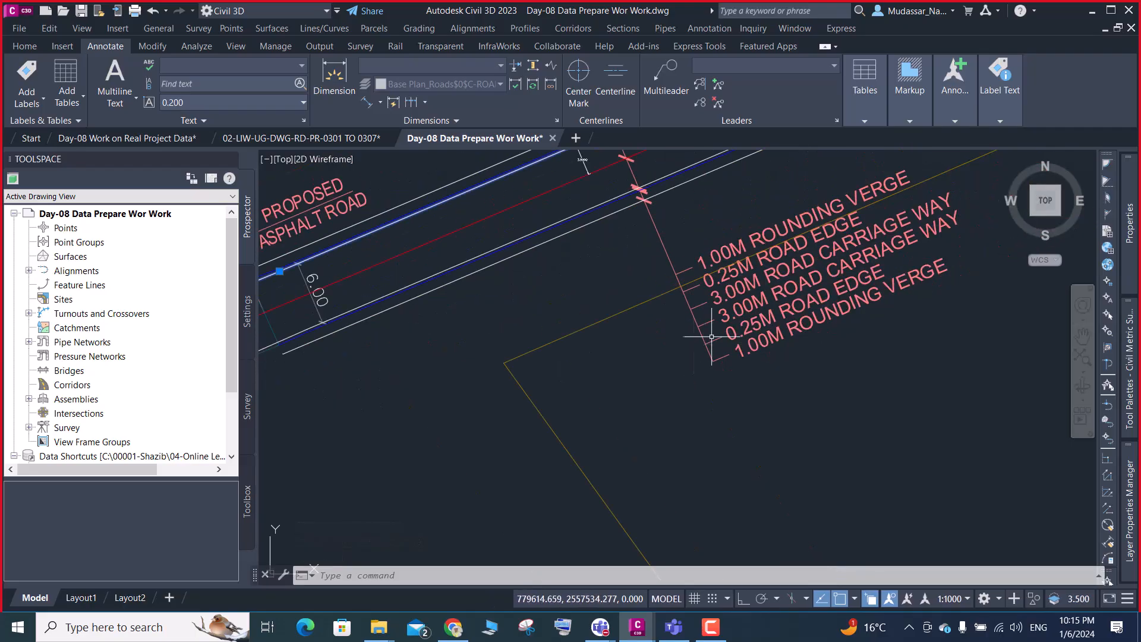
pyautogui.press('Escape')
pyautogui.press('Escape')
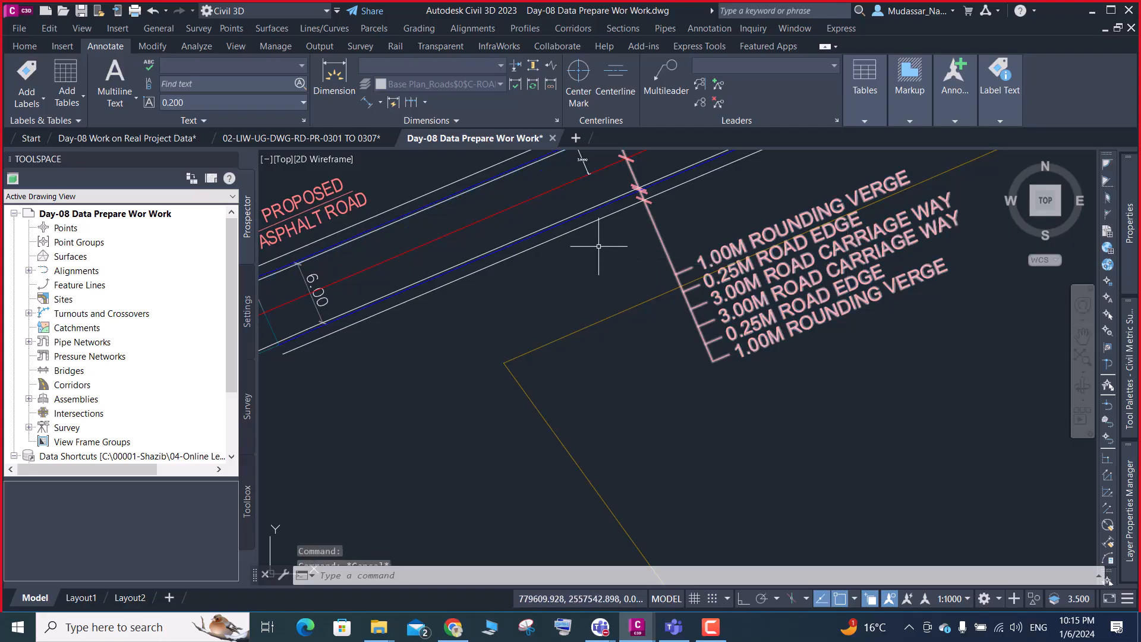
# Select the upper carriageway edge line near the 6.00 dimension and look up its layer in the layer list
pyautogui.scroll(-1, 660, 240)
pyautogui.scroll(1, 415, 267)
pyautogui.scroll(3, 403, 275)
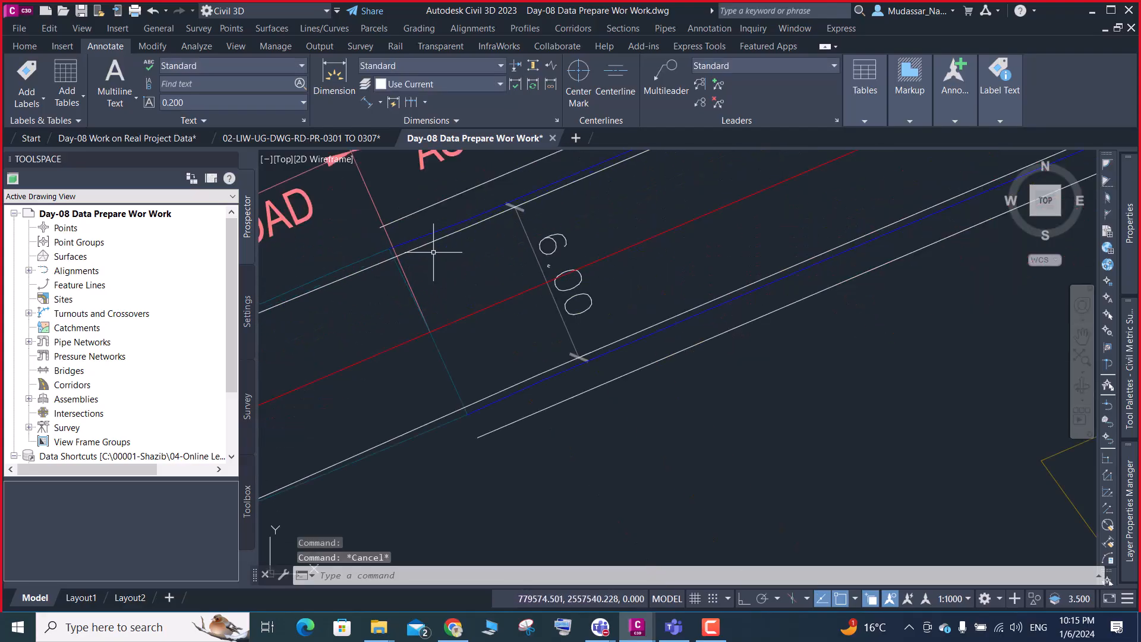
pyautogui.click(436, 239)
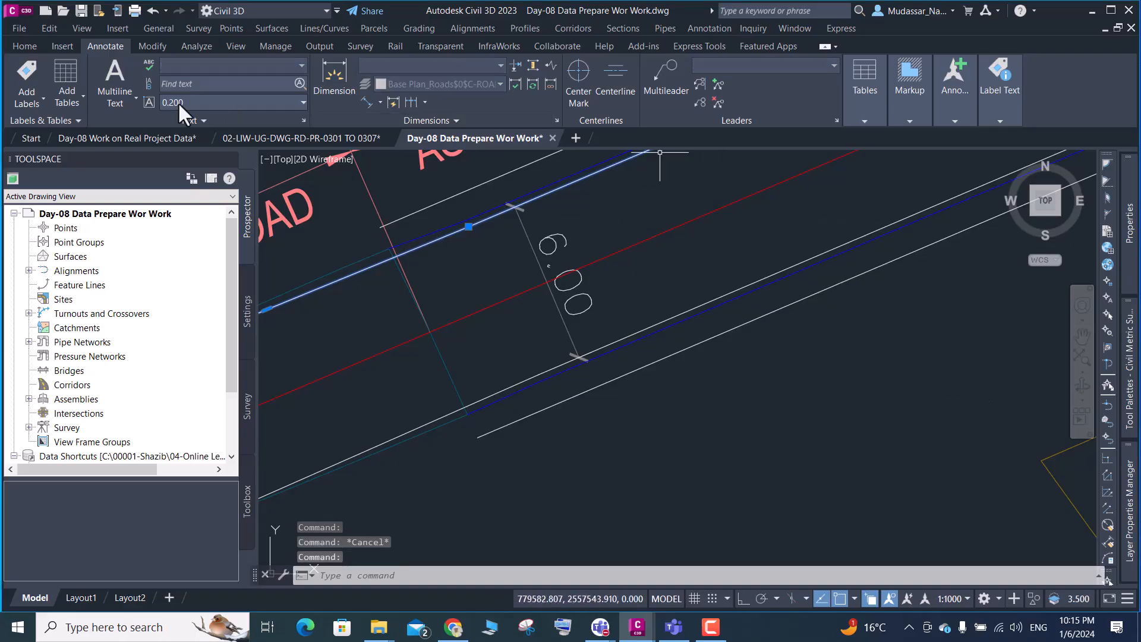
pyautogui.click(26, 47)
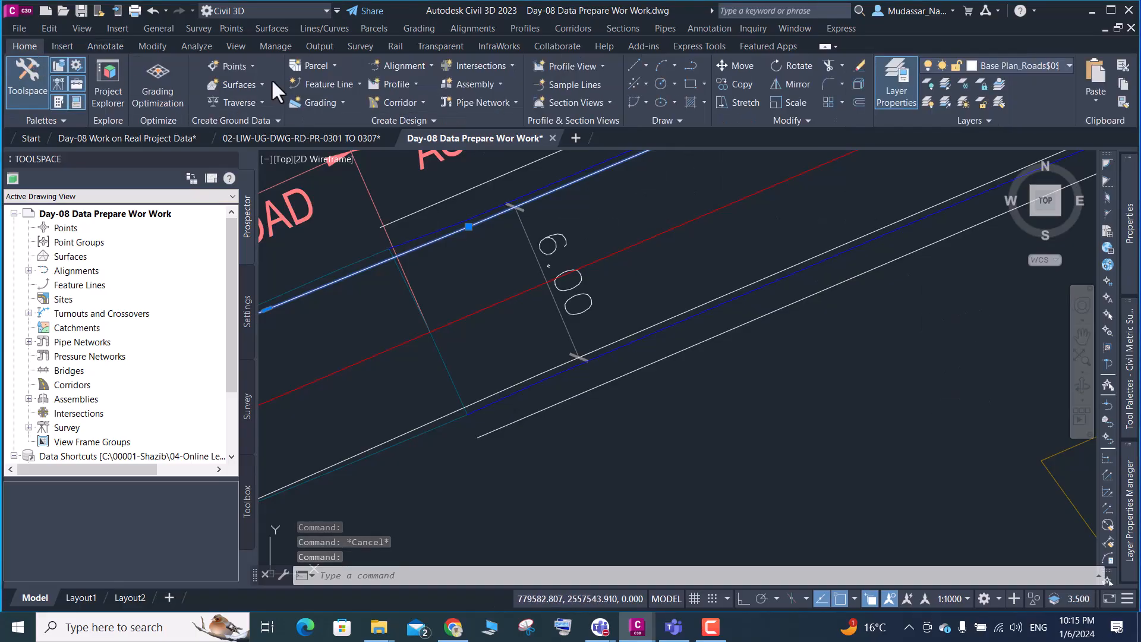
pyautogui.click(1010, 63)
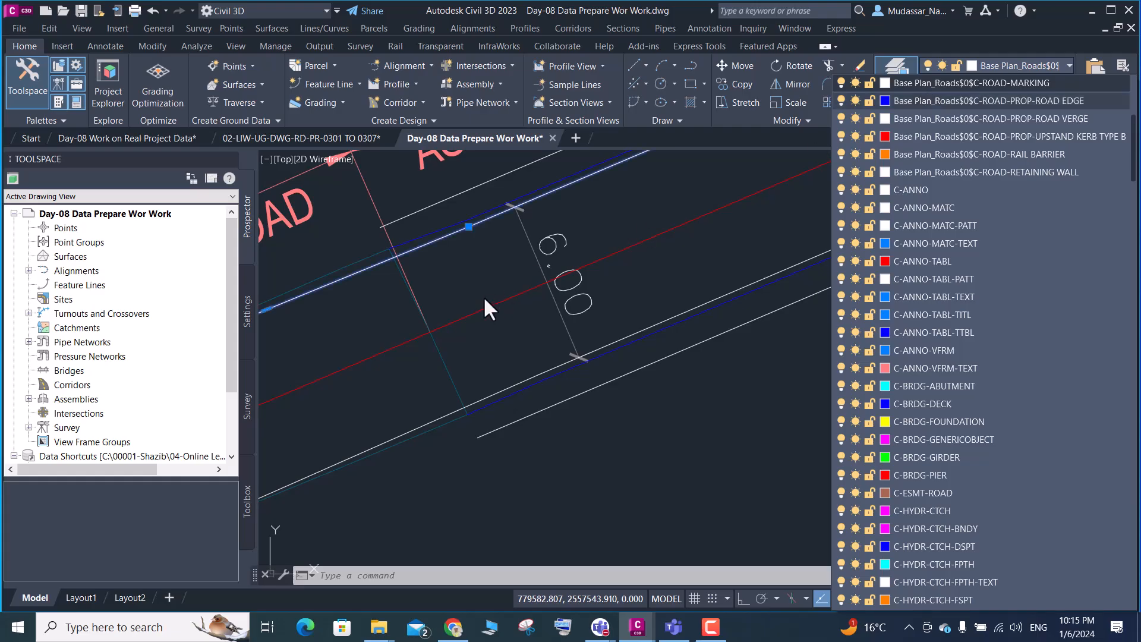
pyautogui.click(532, 322)
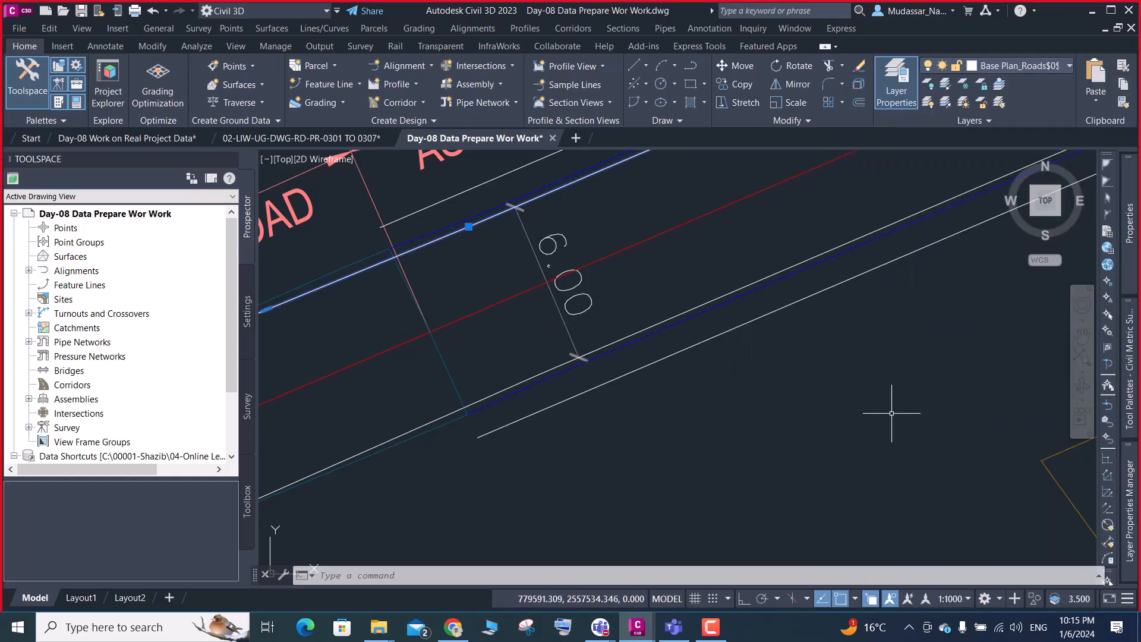
# Replace the search text in the layer properties list with BASE to filter the base plan layers
pyautogui.moveTo(1126, 510)
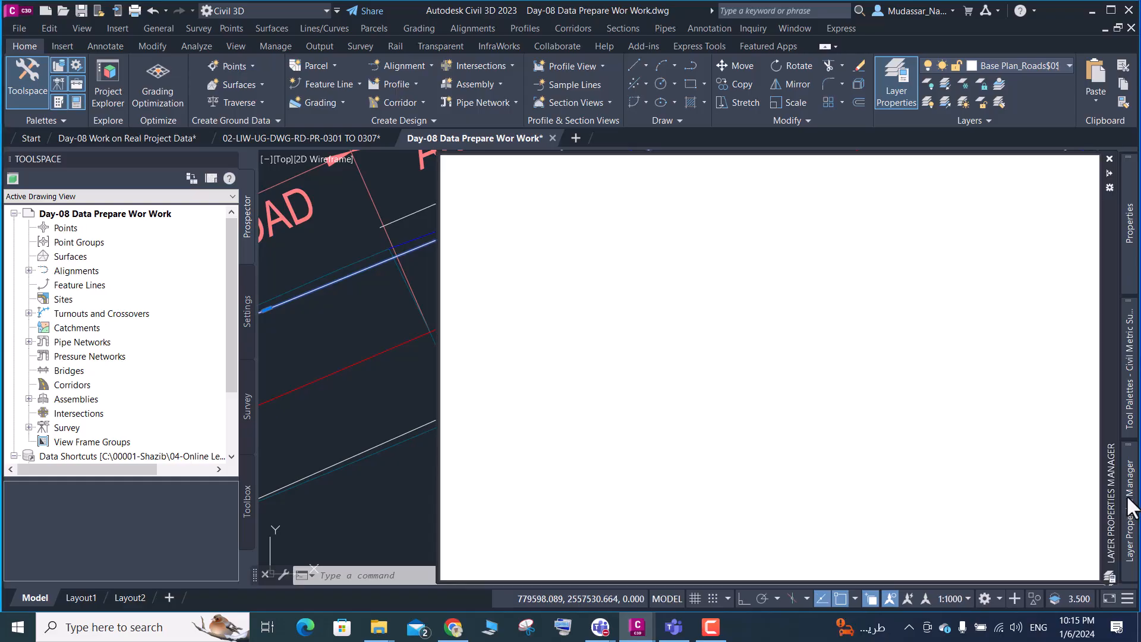
pyautogui.click(1057, 166)
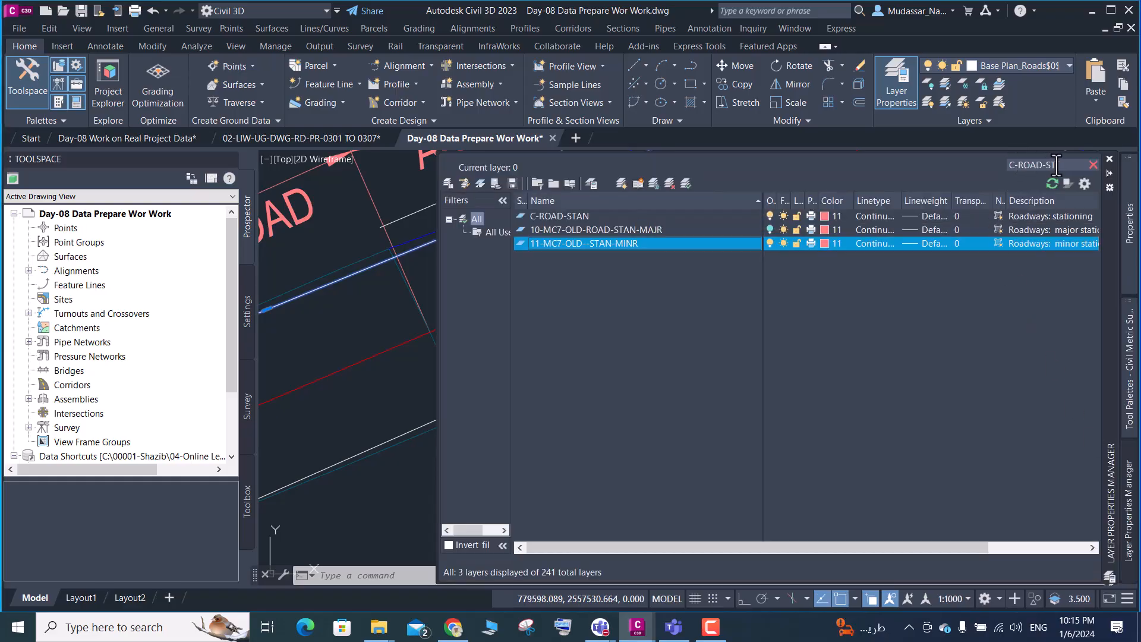
pyautogui.click(1056, 165)
pyautogui.press('BackSpace')
pyautogui.press('BackSpace')
pyautogui.press('BackSpace')
pyautogui.press('BackSpace')
pyautogui.press('BackSpace')
pyautogui.press('BackSpace')
pyautogui.press('BackSpace')
pyautogui.press('BackSpace')
pyautogui.press('BackSpace')
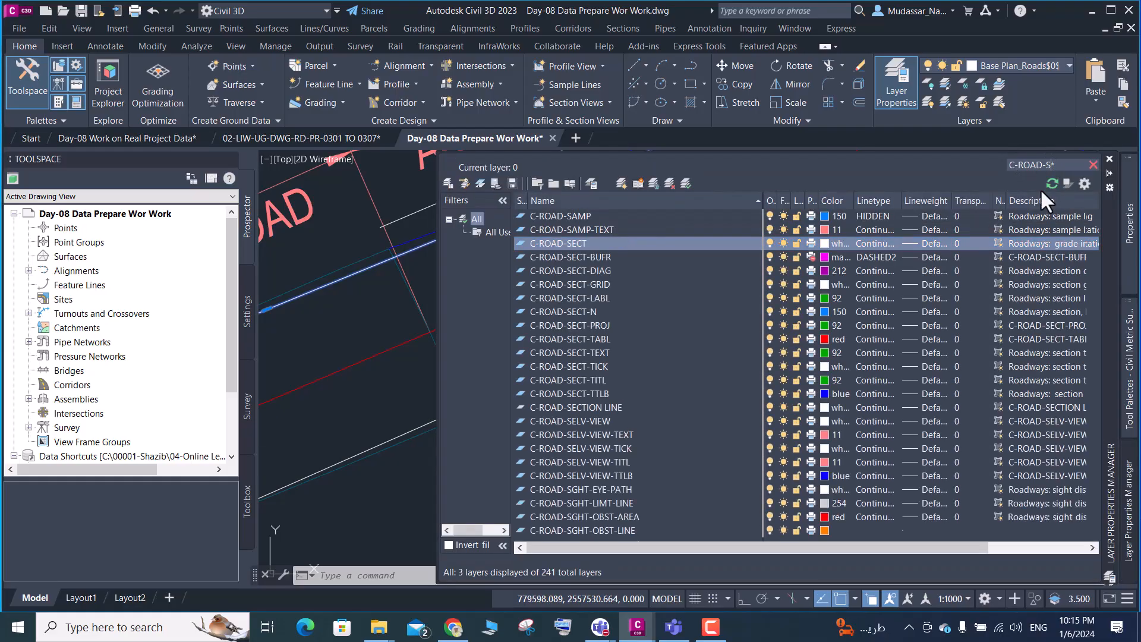
pyautogui.write('BA')
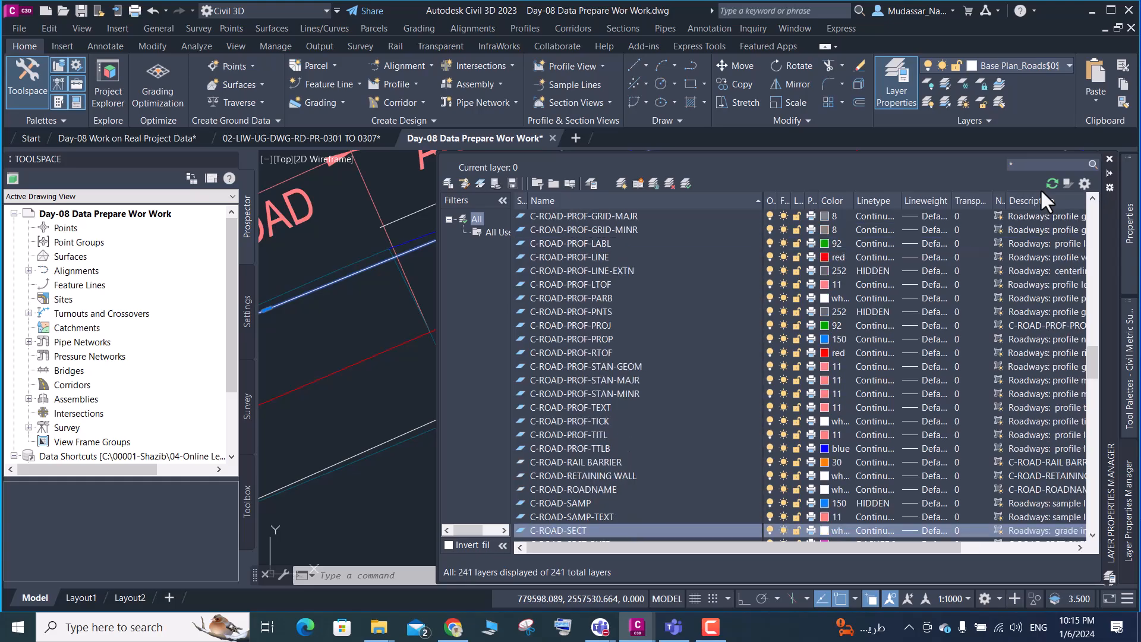
pyautogui.write('SE-')
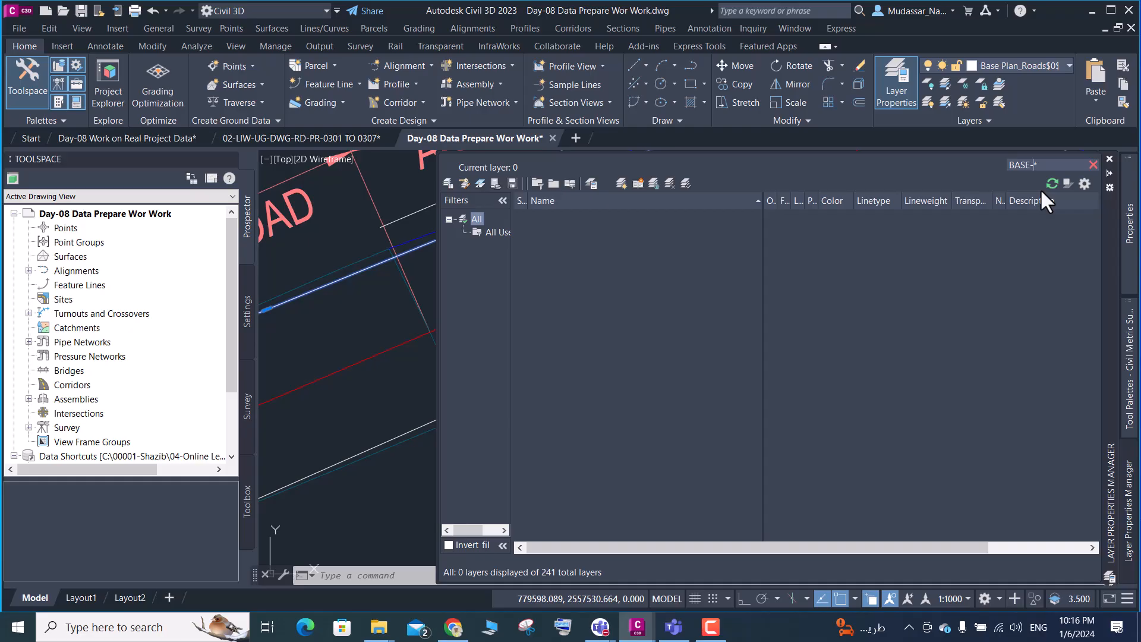
pyautogui.press('BackSpace')
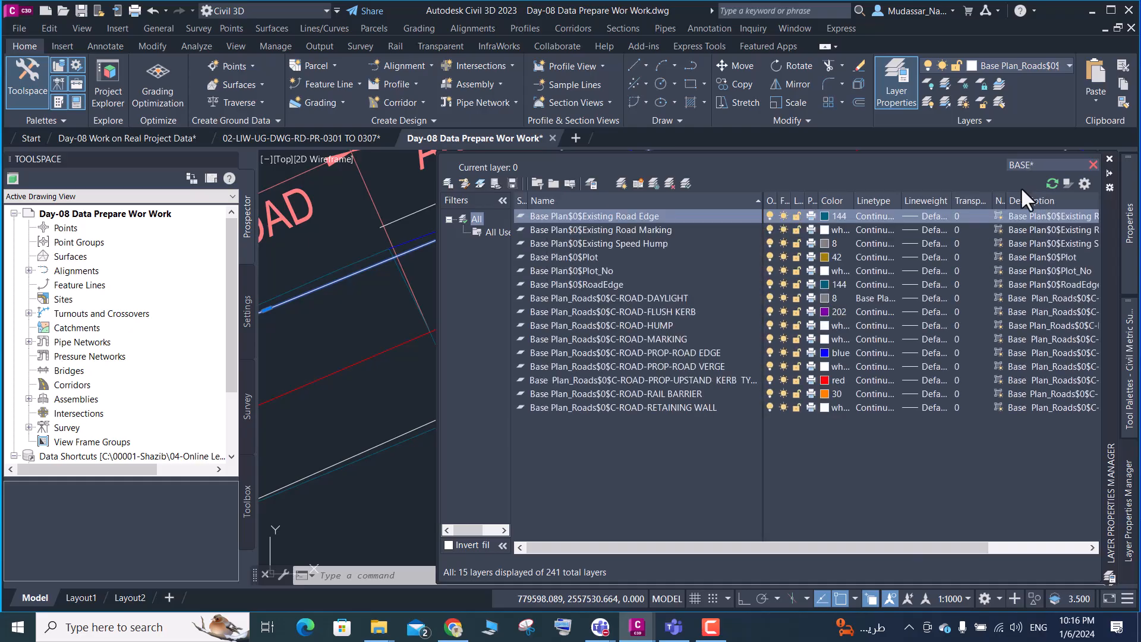
# Rename the layer Base Plan_Roads$0$C-ROAD-MARKING as 03-MC7-LEFT-CAR-WAY
pyautogui.click(660, 340)
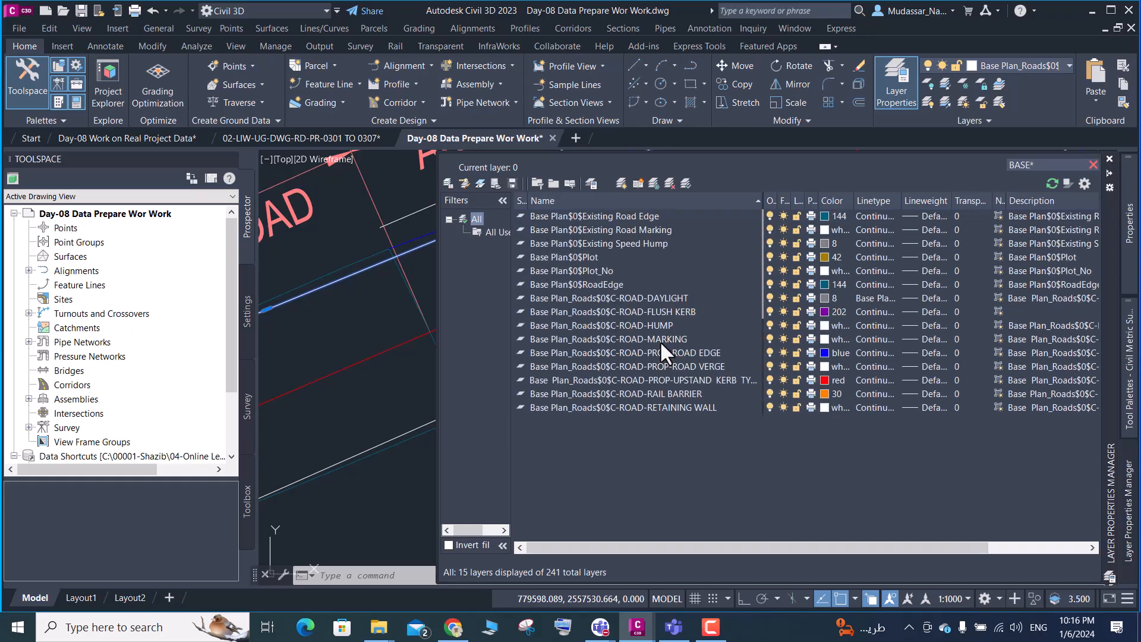
pyautogui.click(621, 339)
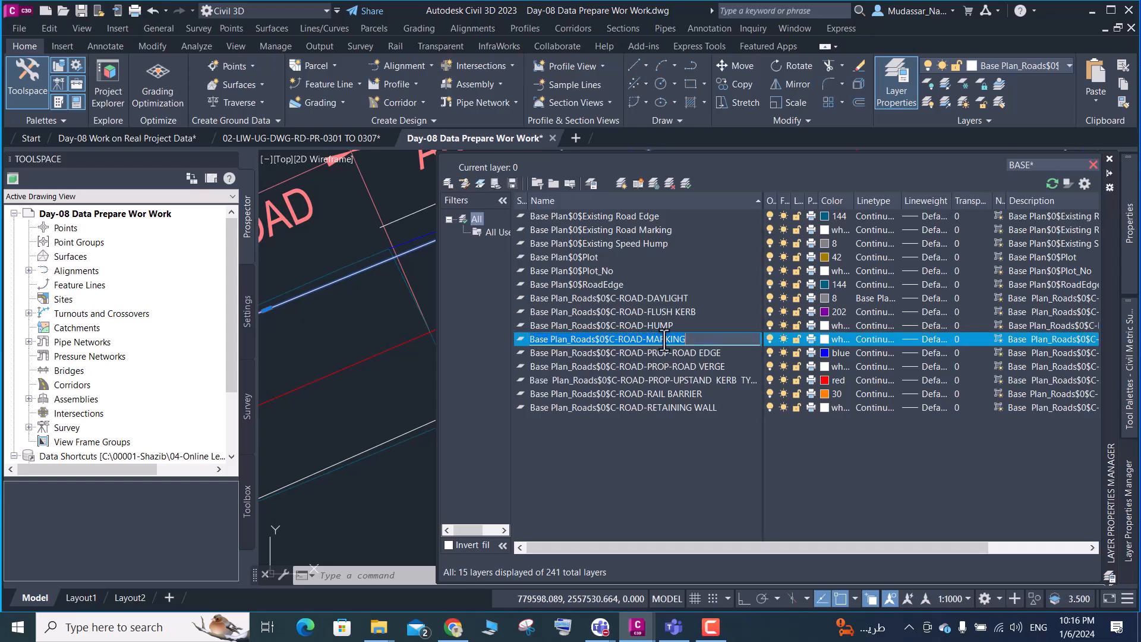
pyautogui.press('BackSpace')
pyautogui.write('03-MC7-LEFT-CAR-WAY')
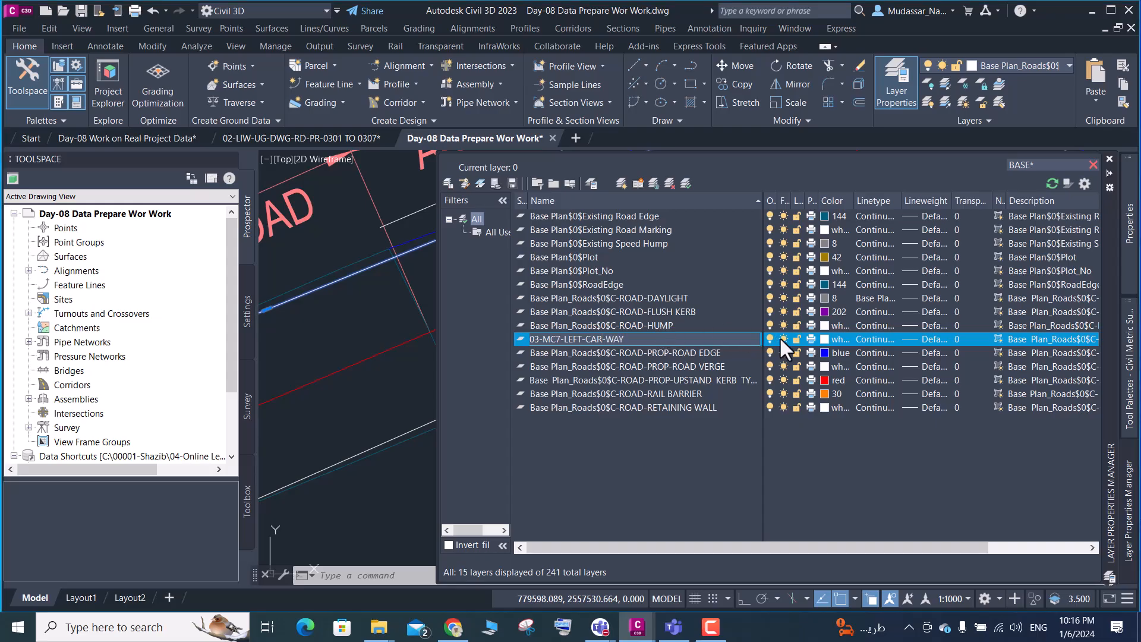
# Set the colour of layer 03-MC7-LEFT-CAR-WAY to 254 and clear the selection in the drawing
pyautogui.click(824, 340)
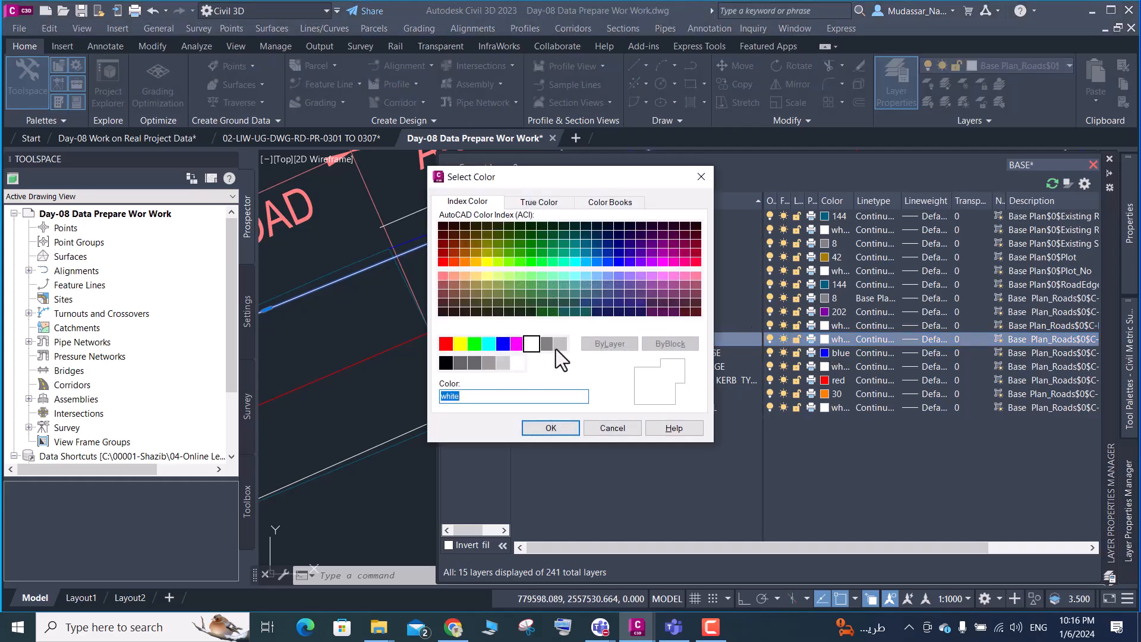
pyautogui.click(503, 362)
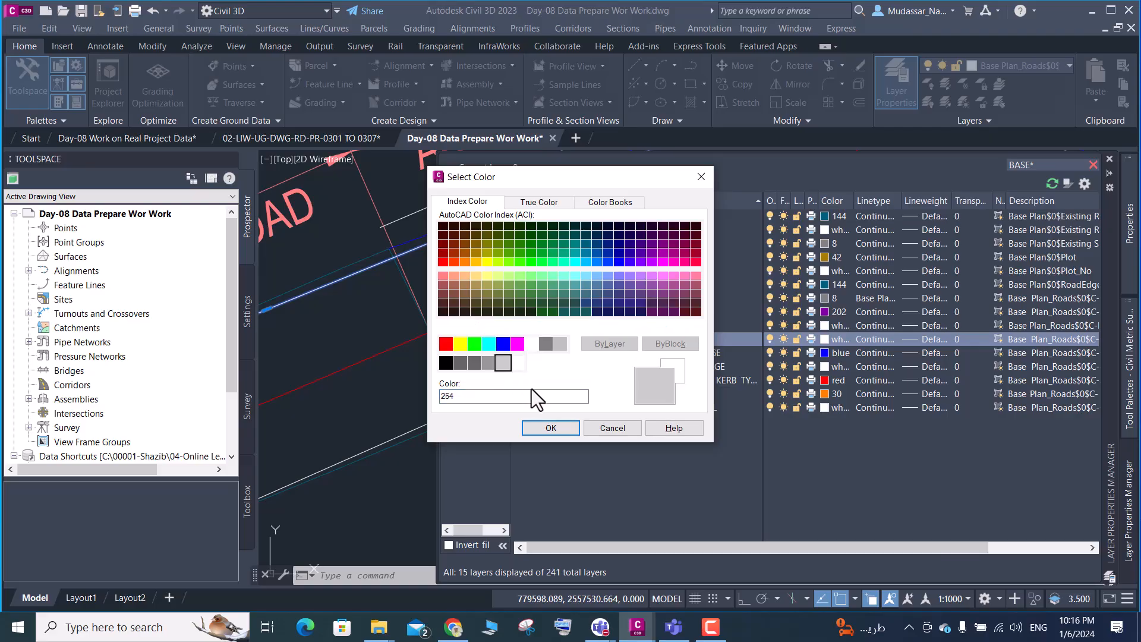
pyautogui.click(547, 425)
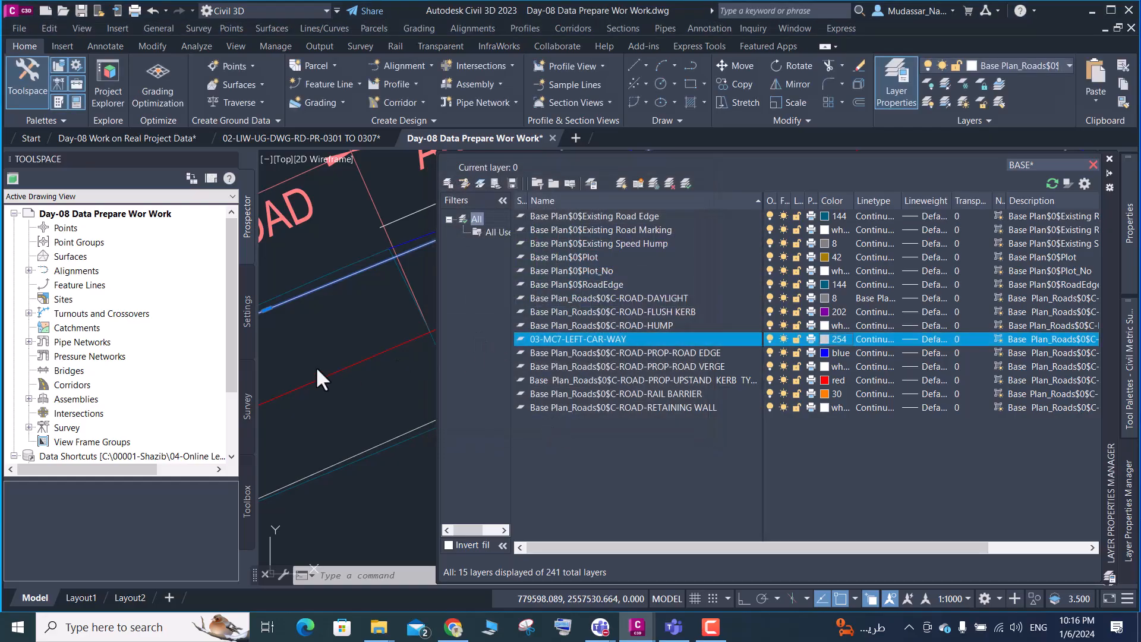
pyautogui.click(357, 306)
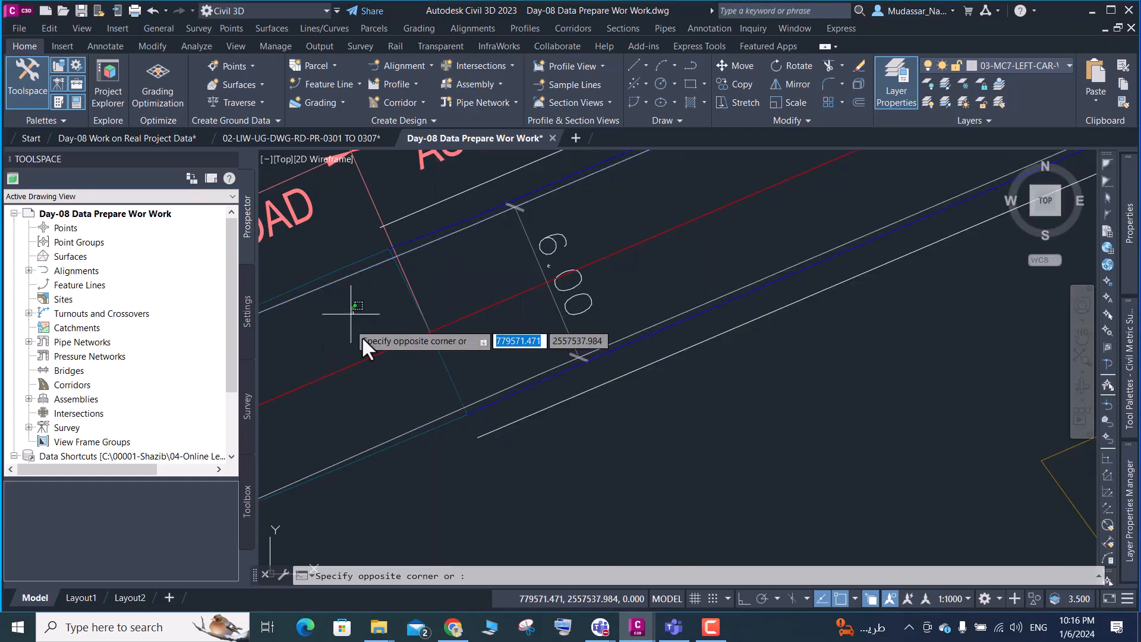
pyautogui.press('Escape')
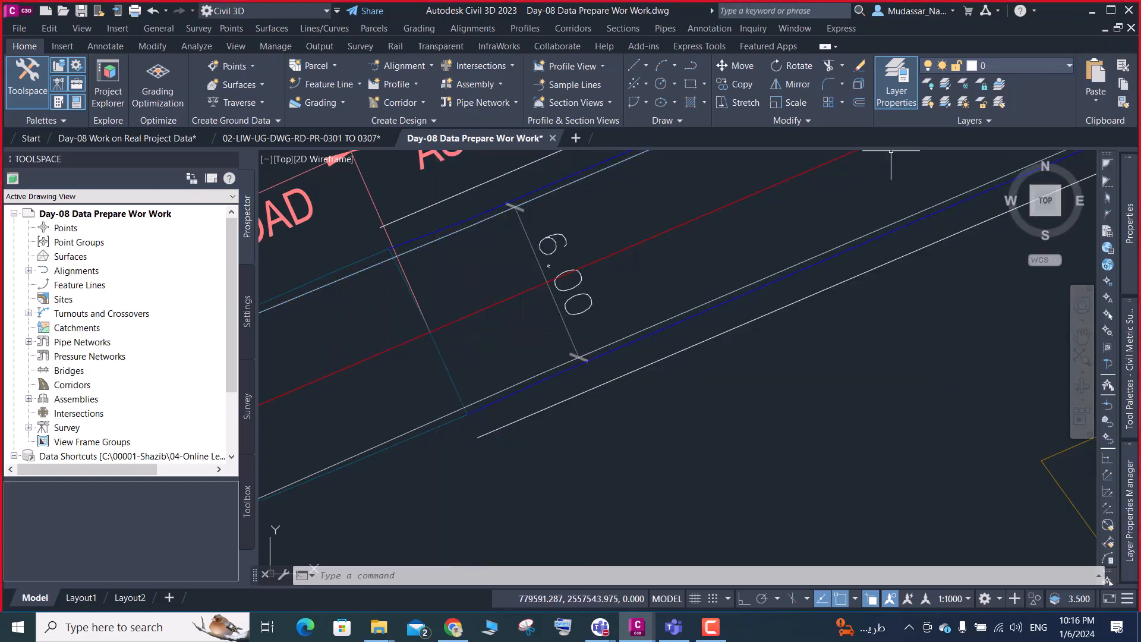
# Look through the layer list and check which layer the lower carriageway edge line is on
pyautogui.click(1003, 66)
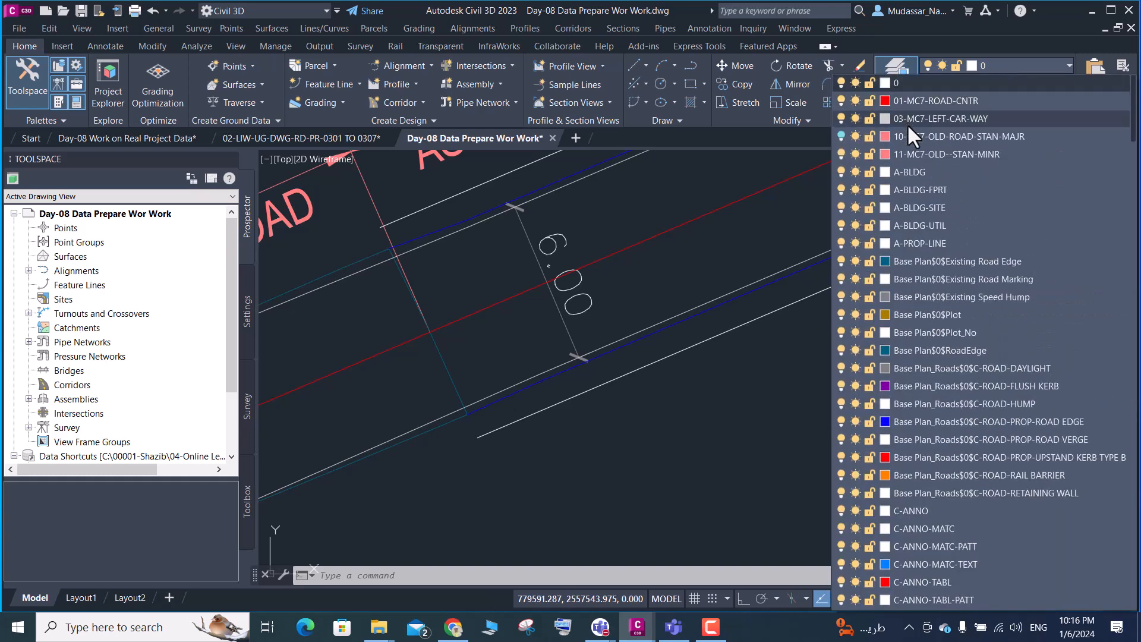
pyautogui.click(443, 319)
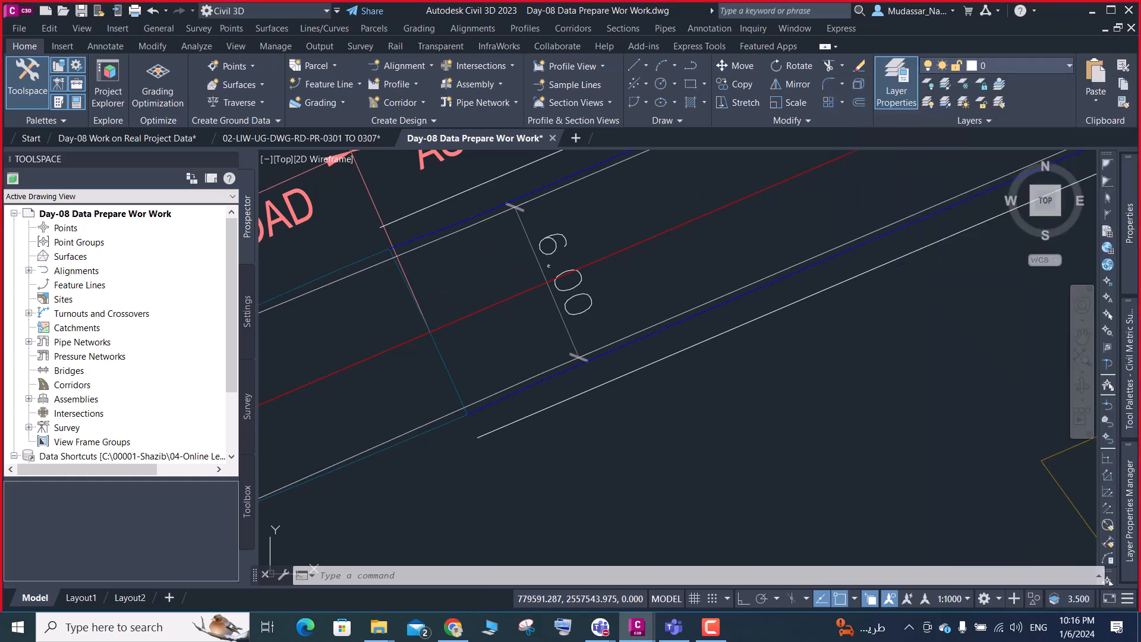
pyautogui.click(549, 369)
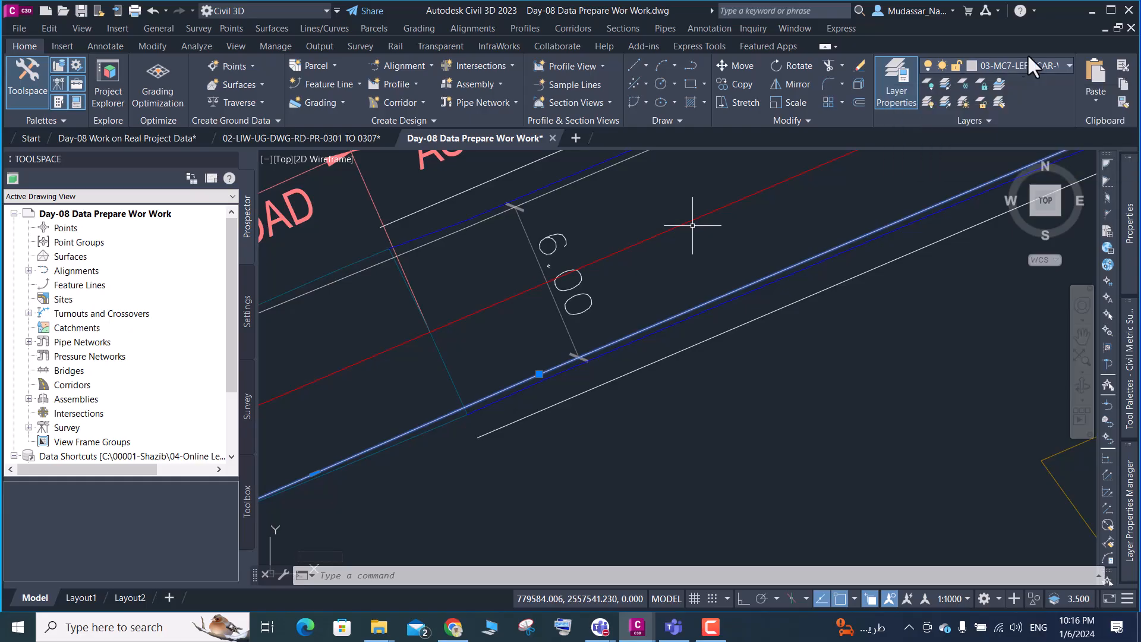
pyautogui.press('Escape')
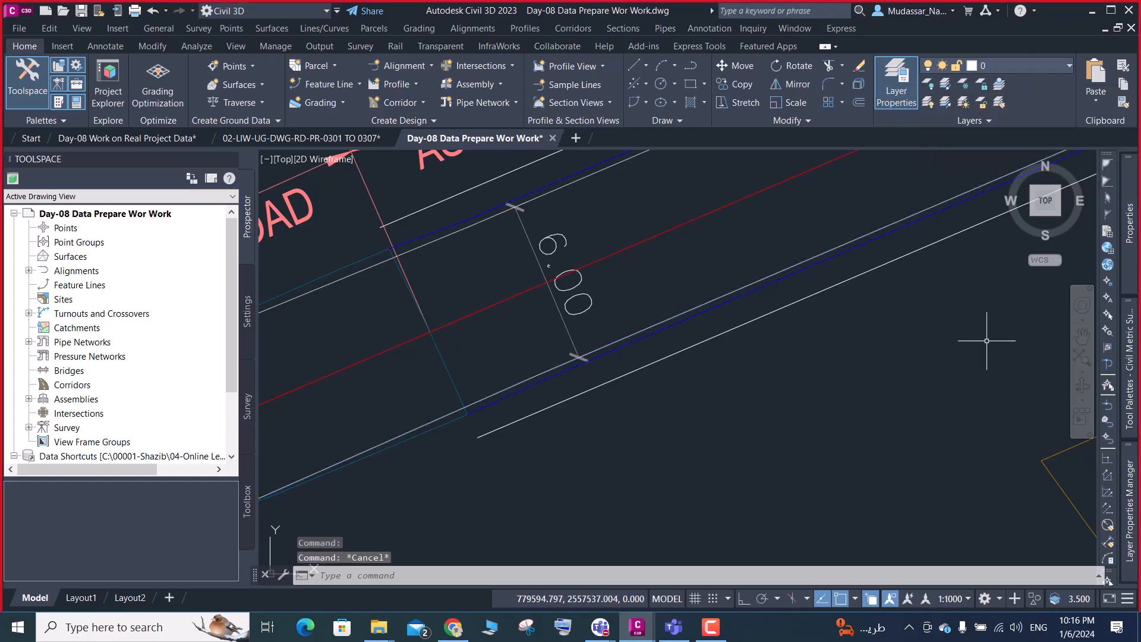
# Clear the BASE filter from the layer properties list and pick the layer Base Plan$0$Existing Road Marking
pyautogui.moveTo(1126, 496)
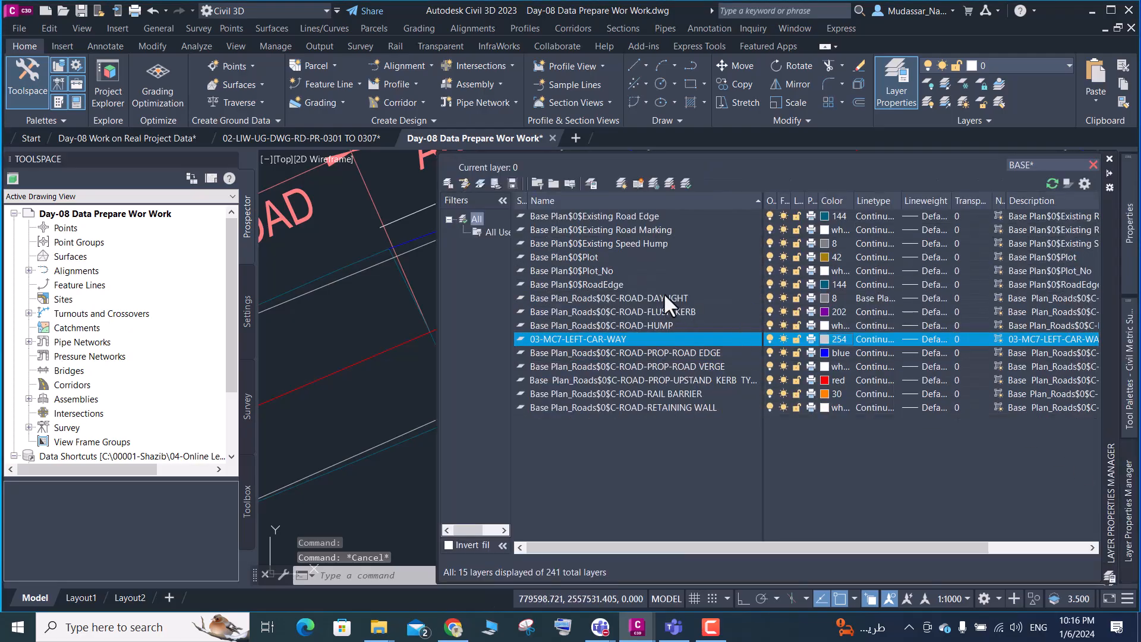
pyautogui.click(1030, 168)
pyautogui.press('BackSpace')
pyautogui.press('BackSpace')
pyautogui.press('BackSpace')
pyautogui.press('BackSpace')
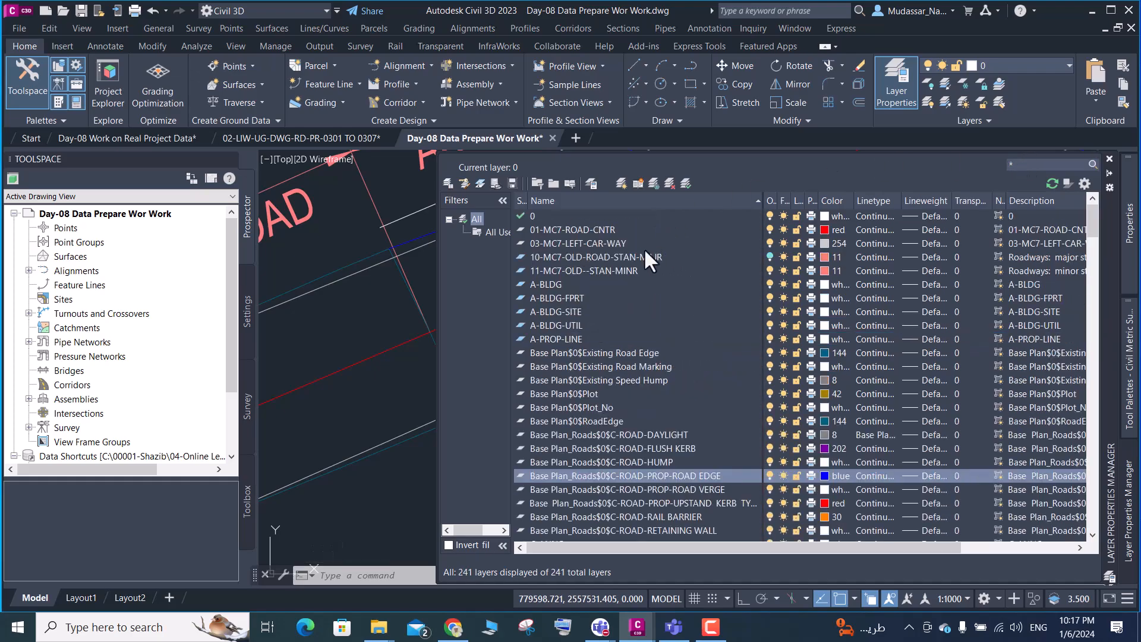
pyautogui.click(564, 256)
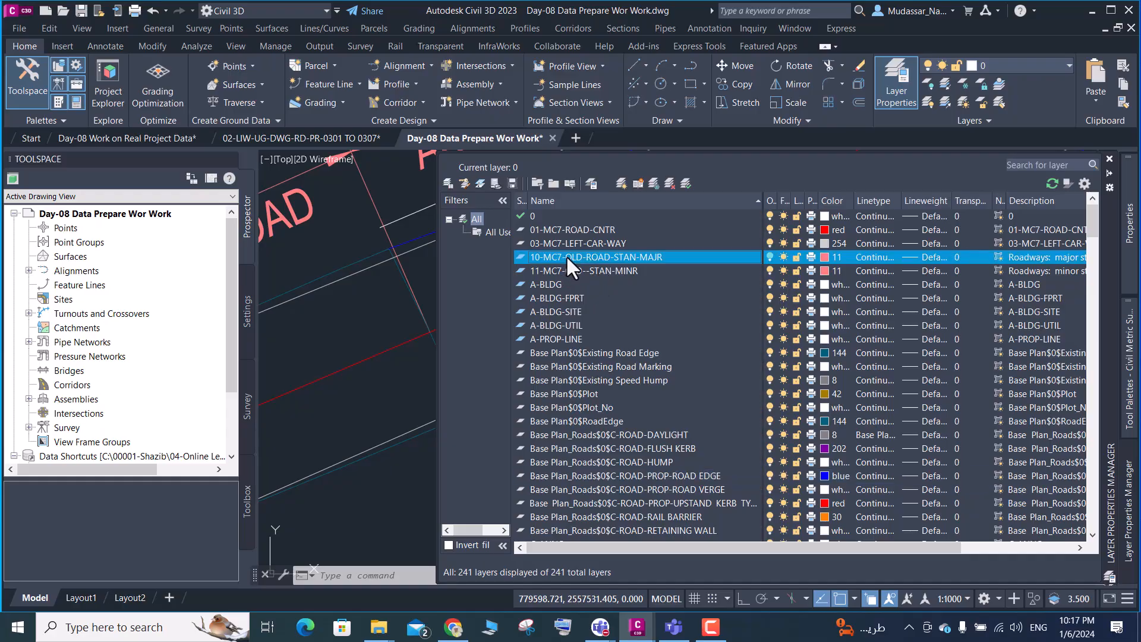
pyautogui.click(653, 371)
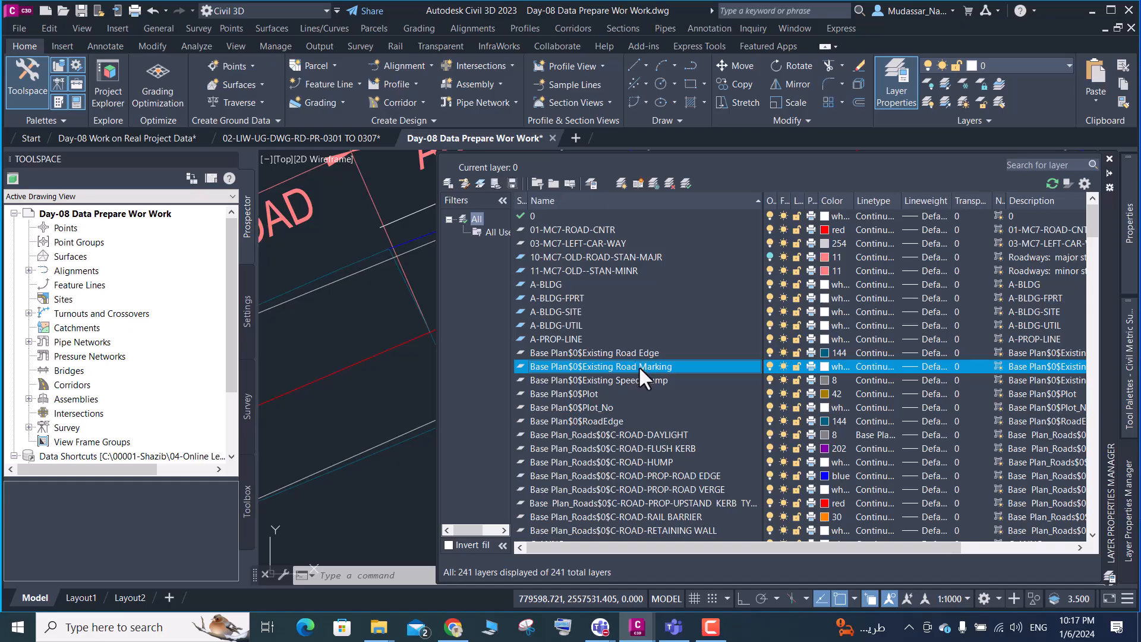
# Copy the layer name 03-MC7-LEFT-CAR-WAY and paste it over the name of layer Base Plan$0$Existing Road Marking
pyautogui.click(592, 244)
pyautogui.click(620, 245)
pyautogui.hotkey('ctrl', 'c')
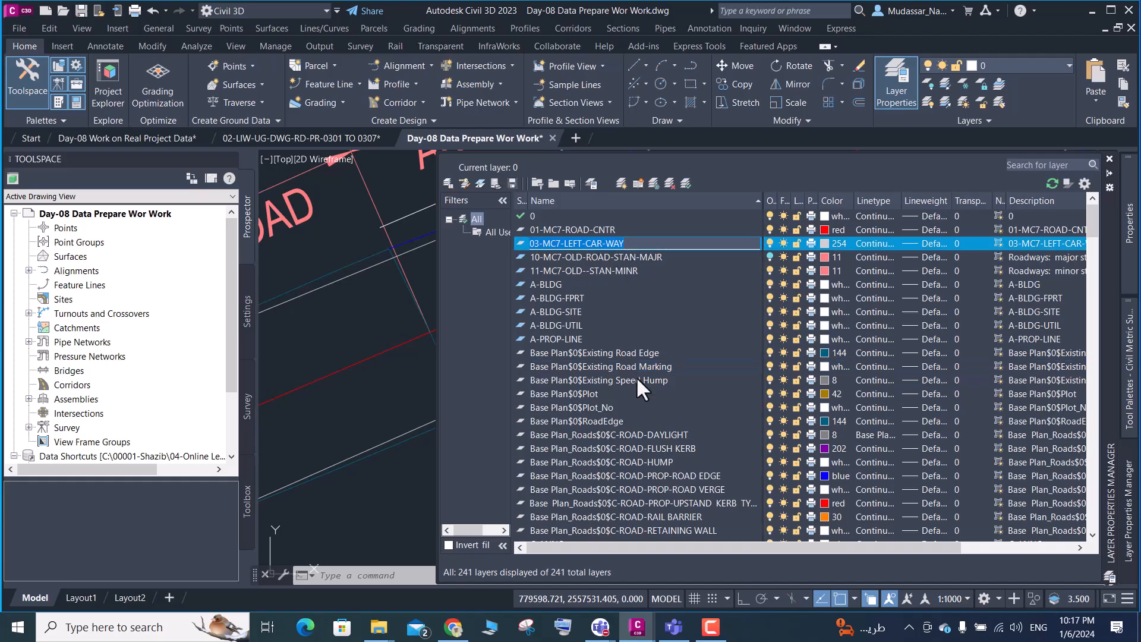
pyautogui.click(650, 364)
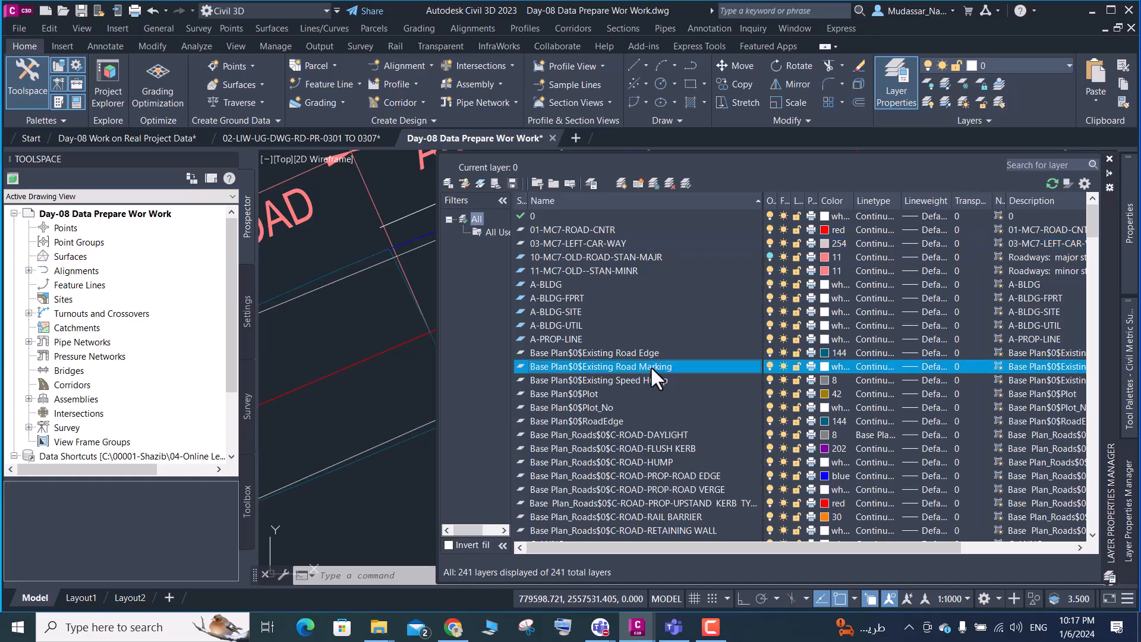
pyautogui.click(650, 365)
pyautogui.hotkey('ctrl', 'v')
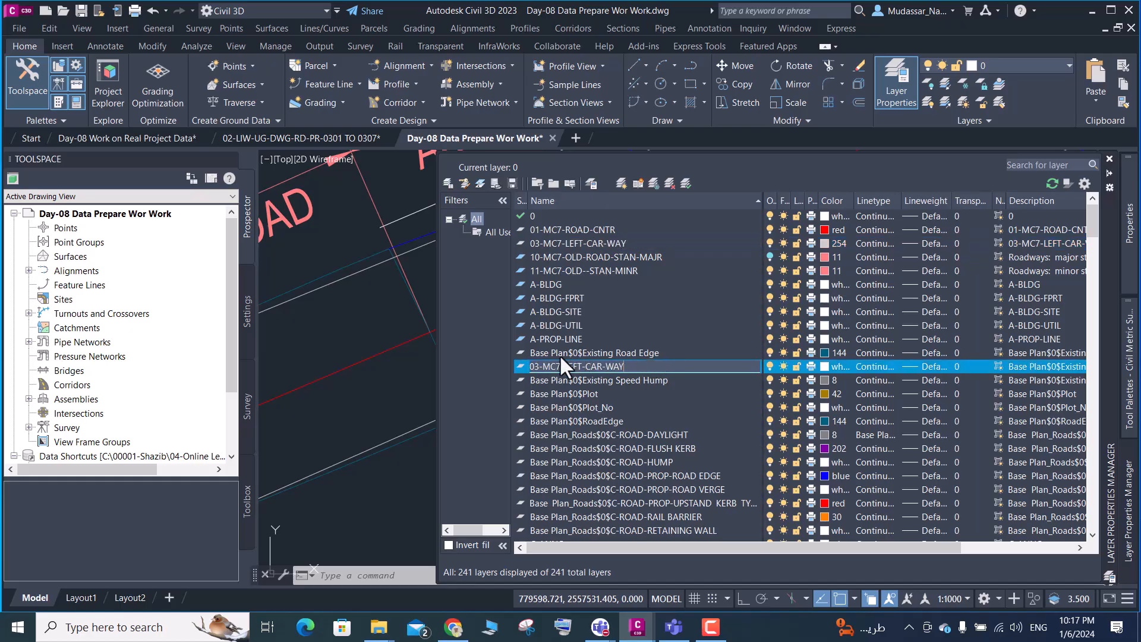
# Edit the pasted layer name to 04-MC7-RIGHT-CAR-WAY and accept it
pyautogui.click(538, 367)
pyautogui.press('BackSpace')
pyautogui.write('4')
pyautogui.click(581, 367)
pyautogui.press('BackSpace')
pyautogui.press('BackSpace')
pyautogui.press('BackSpace')
pyautogui.press('BackSpace')
pyautogui.write('RIGHT')
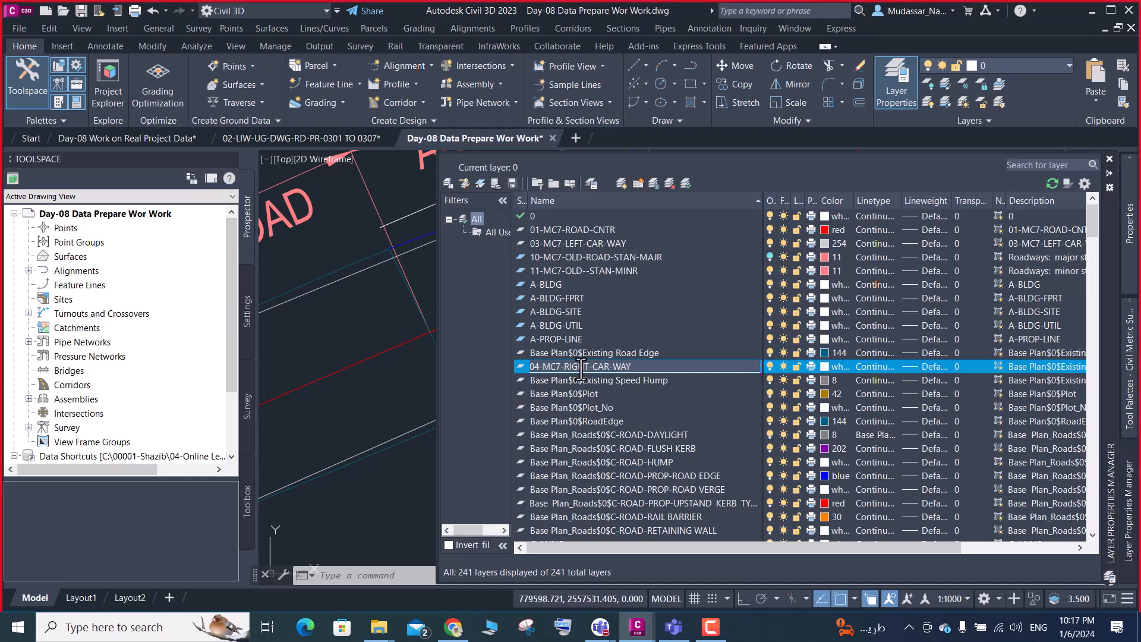
pyautogui.press('Return')
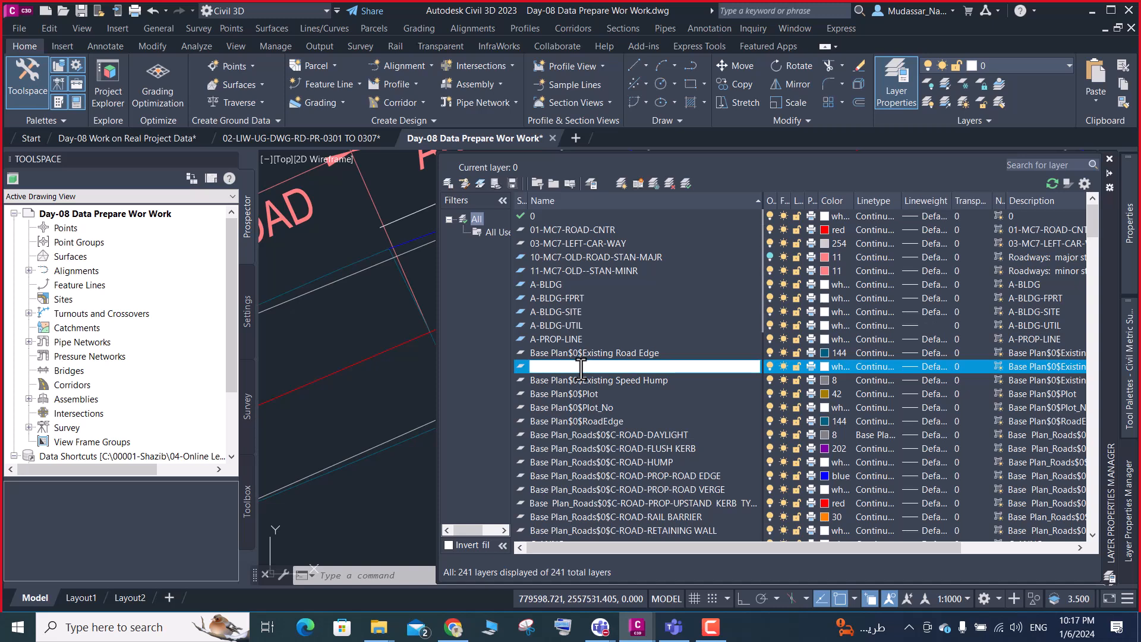
pyautogui.press('Escape')
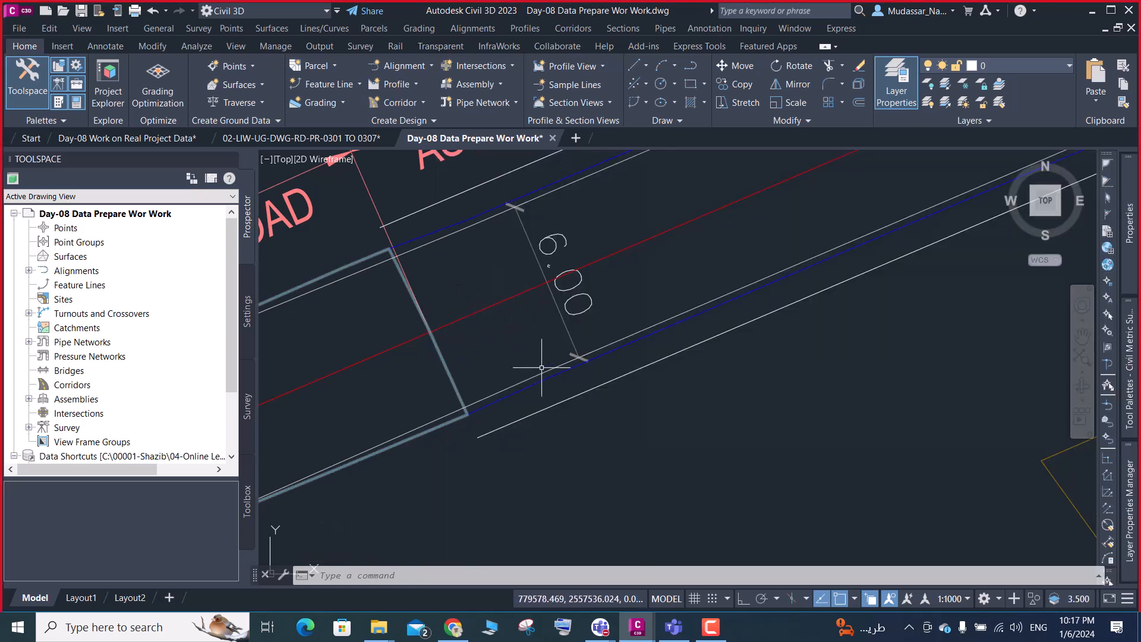
# Move the lower carriageway edge line near the 6.00 dimension to layer 04-MC7-RIGHT-CAR-WAY
pyautogui.click(542, 375)
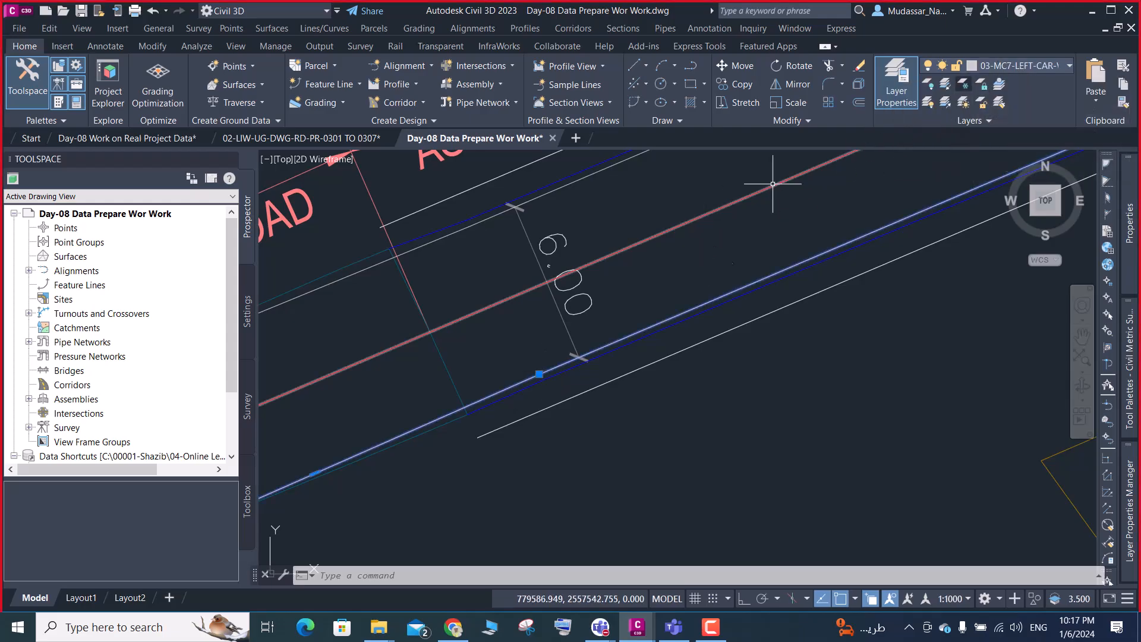
pyautogui.click(1004, 66)
pyautogui.scroll(1, 907, 156)
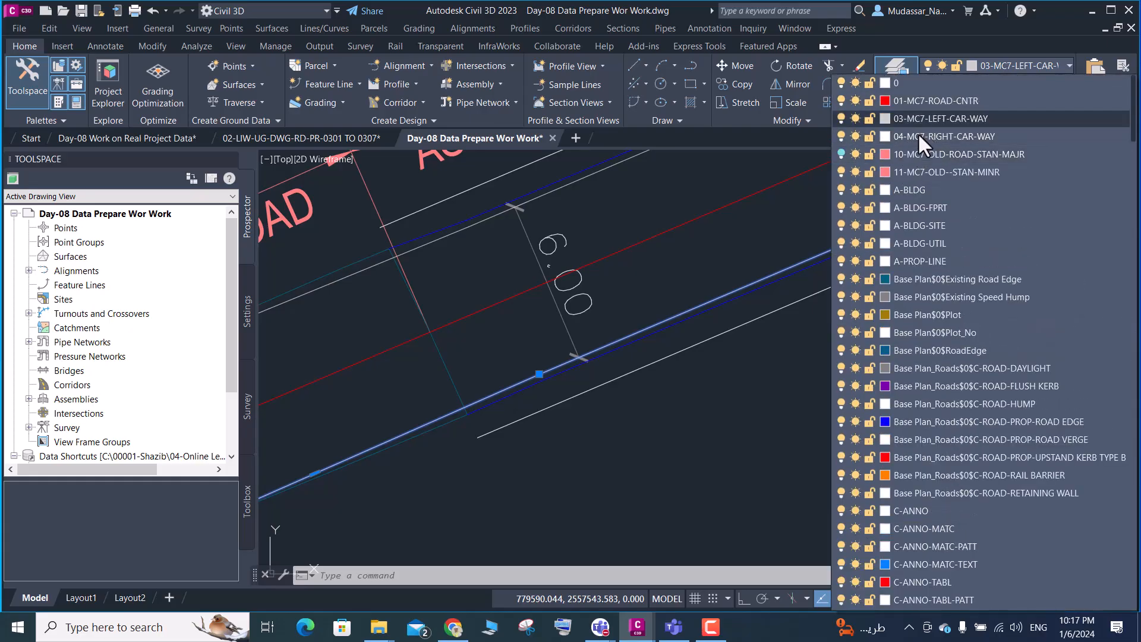
pyautogui.click(912, 136)
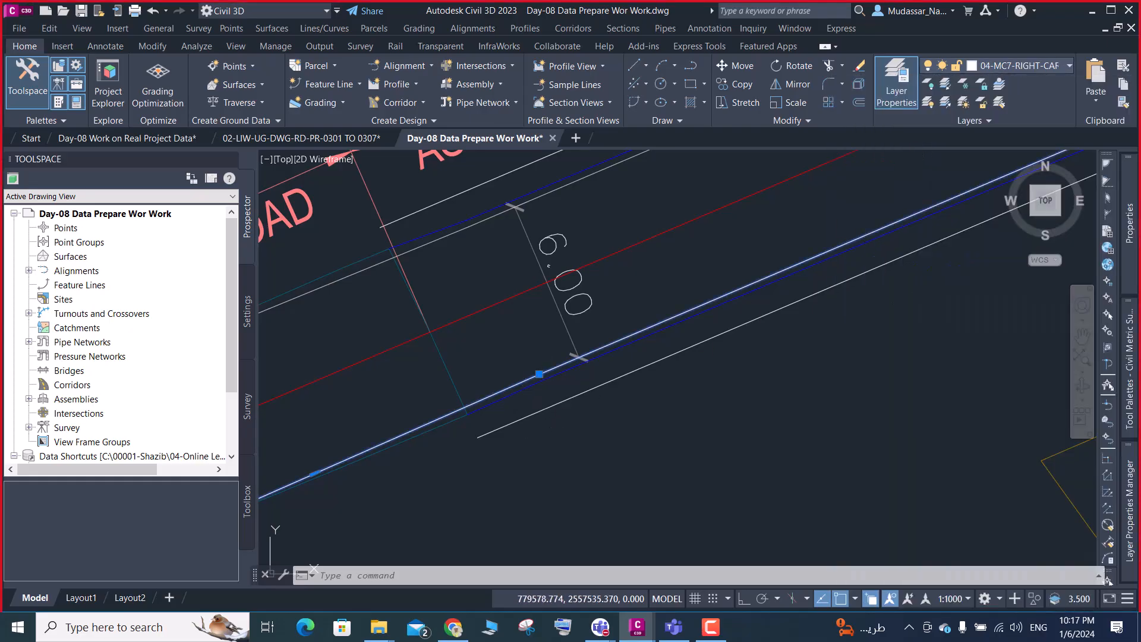
# Select the lower carriageway edge line to check its layer and extent, then inspect the road width callout
pyautogui.click(606, 341)
pyautogui.scroll(-3, 609, 342)
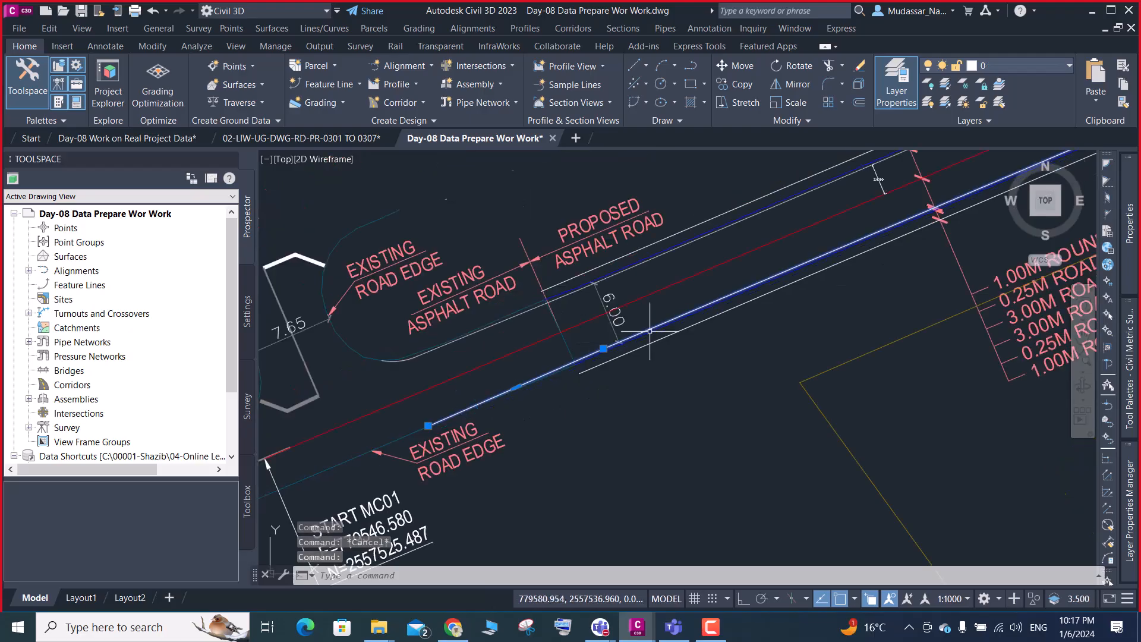
pyautogui.scroll(-1, 598, 362)
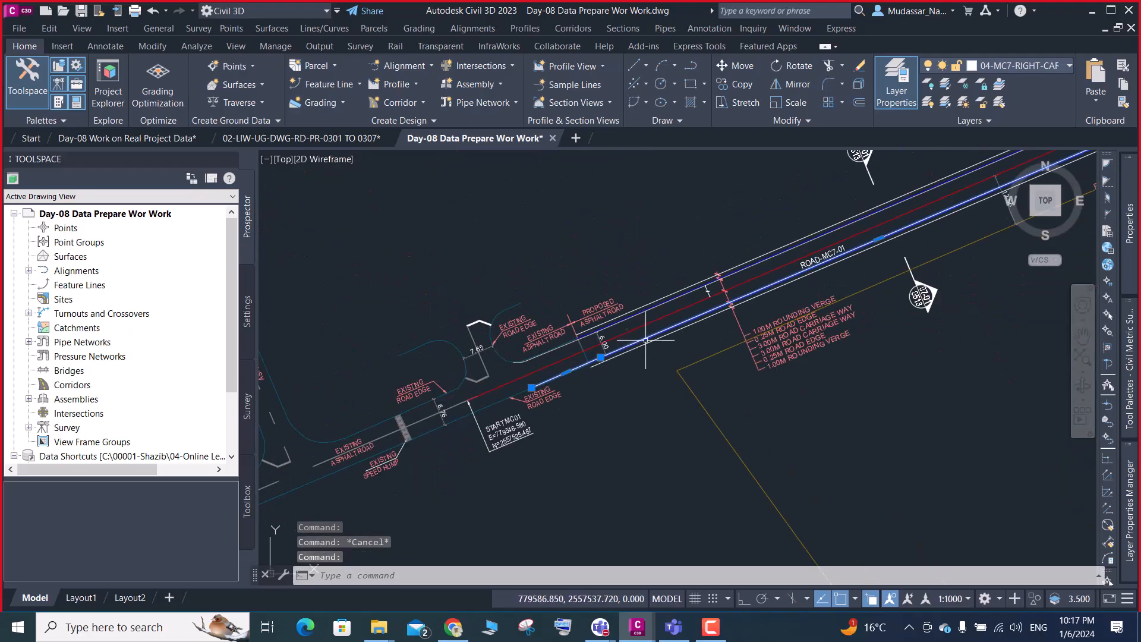
pyautogui.scroll(4, 618, 351)
pyautogui.press('Escape')
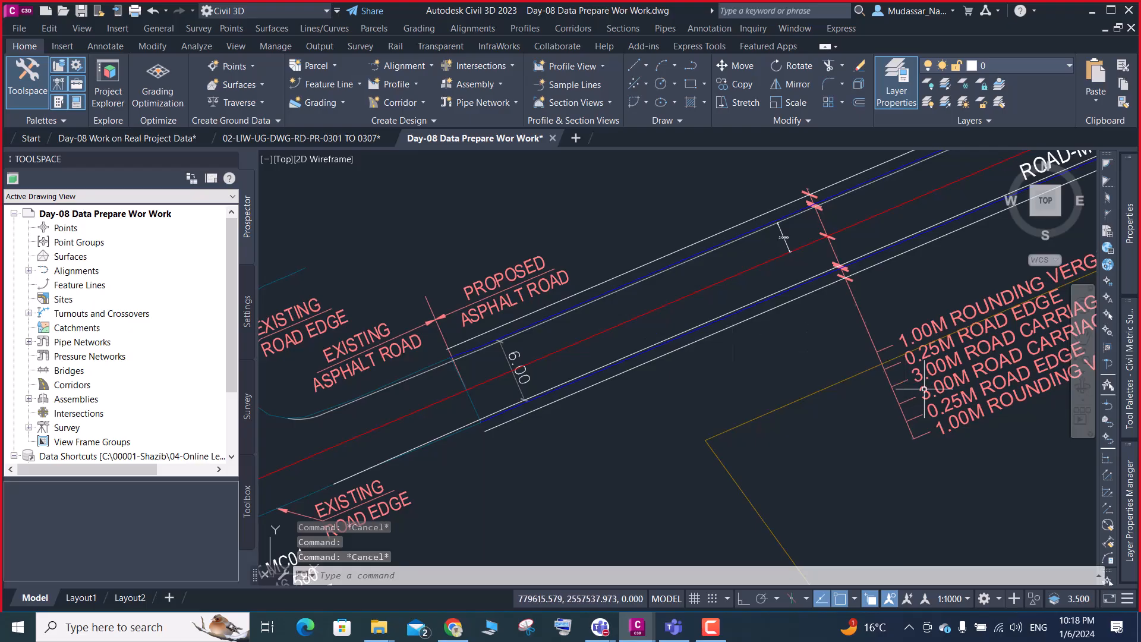
pyautogui.scroll(2, 915, 350)
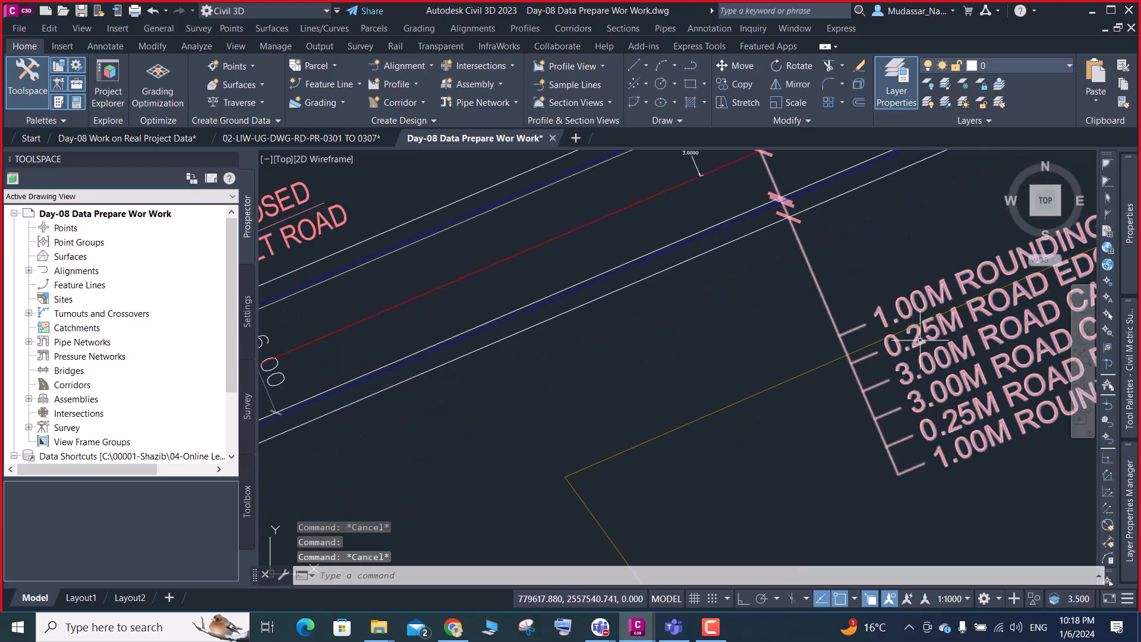
# Stretch the lane-width dimension's upper end from the carriageway edge line to the adjacent blue road edge line
pyautogui.scroll(-2, 918, 341)
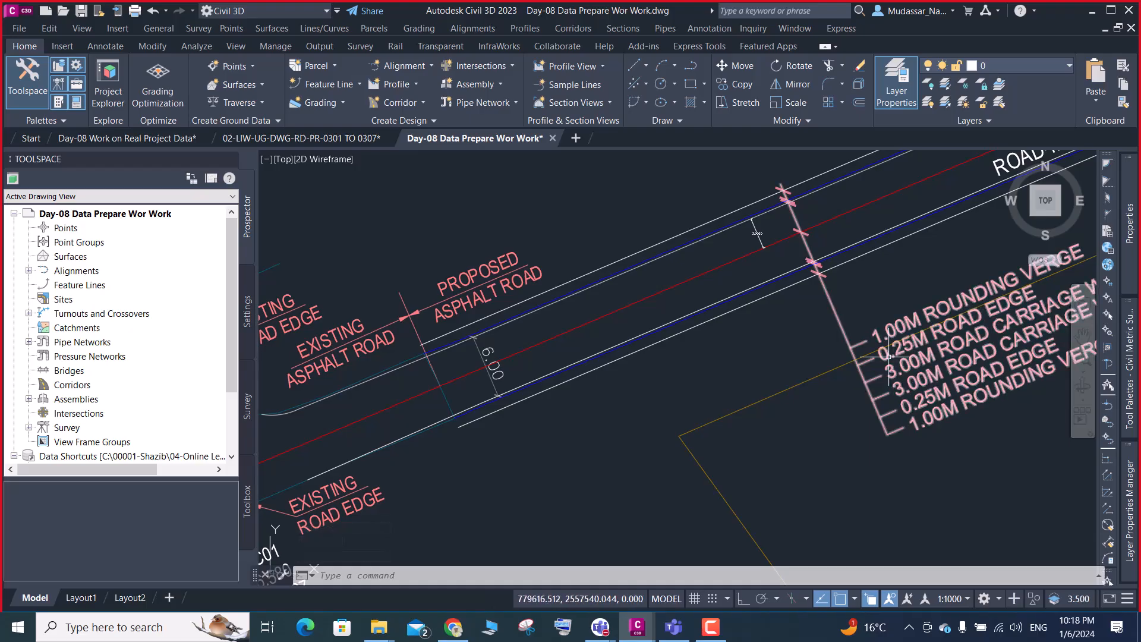
pyautogui.scroll(5, 761, 234)
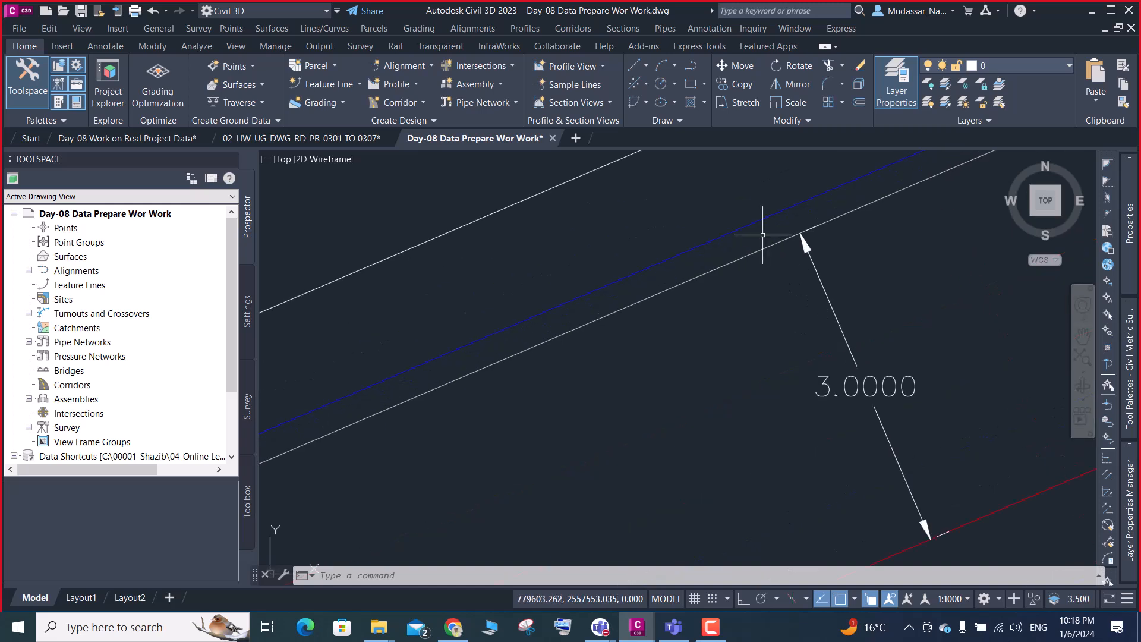
pyautogui.click(824, 278)
pyautogui.click(819, 282)
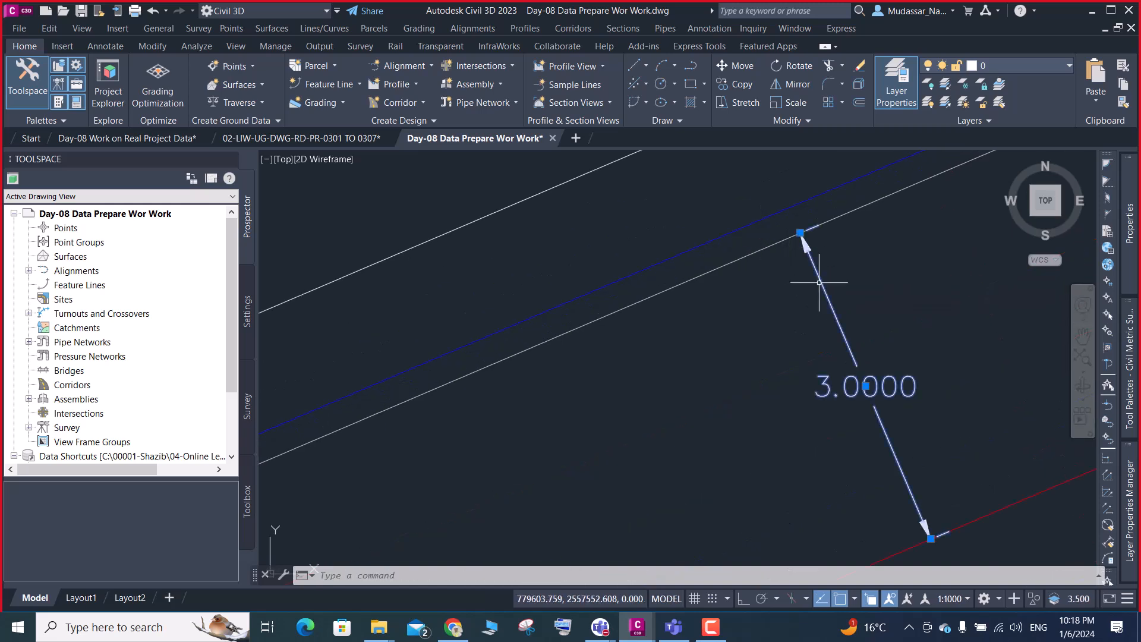
pyautogui.click(800, 232)
pyautogui.click(789, 207)
pyautogui.scroll(-2, 820, 475)
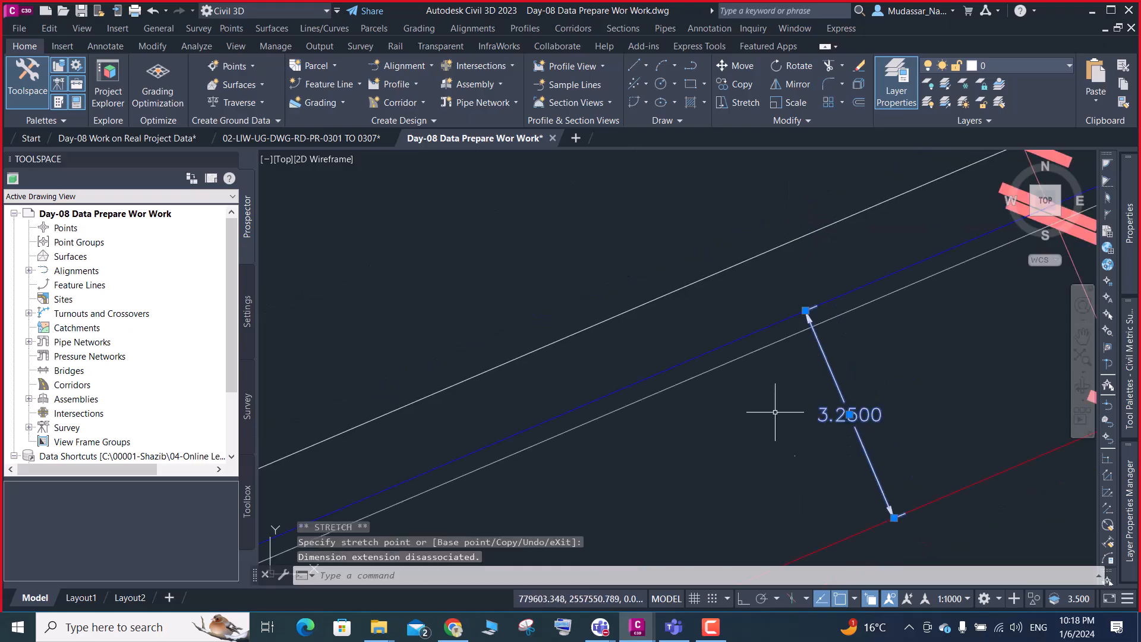
pyautogui.press('Escape')
# Select the upper blue road edge line near the 6.00 dimension and check its layer in the layer list
pyautogui.scroll(-5, 739, 300)
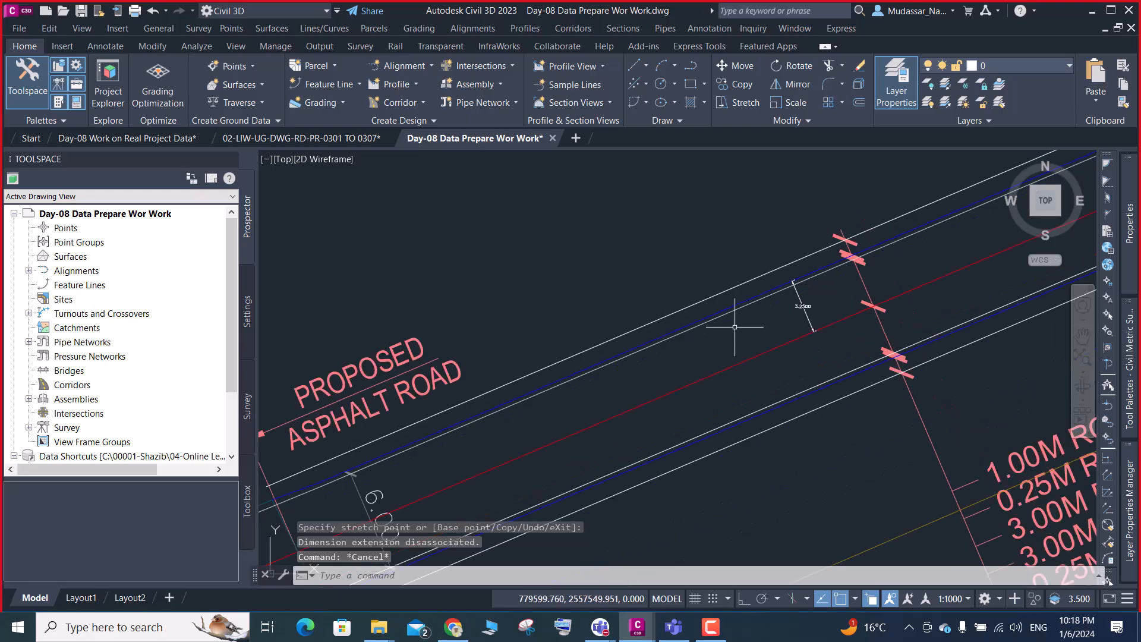
pyautogui.scroll(-1, 723, 297)
pyautogui.scroll(2, 624, 382)
pyautogui.scroll(3, 606, 339)
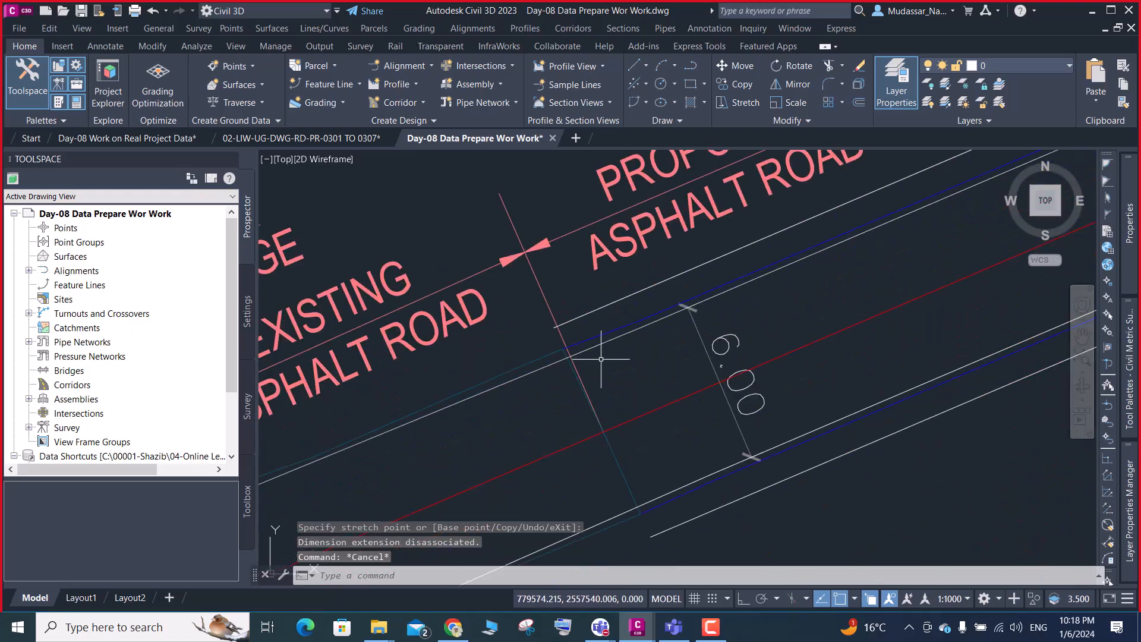
pyautogui.click(605, 336)
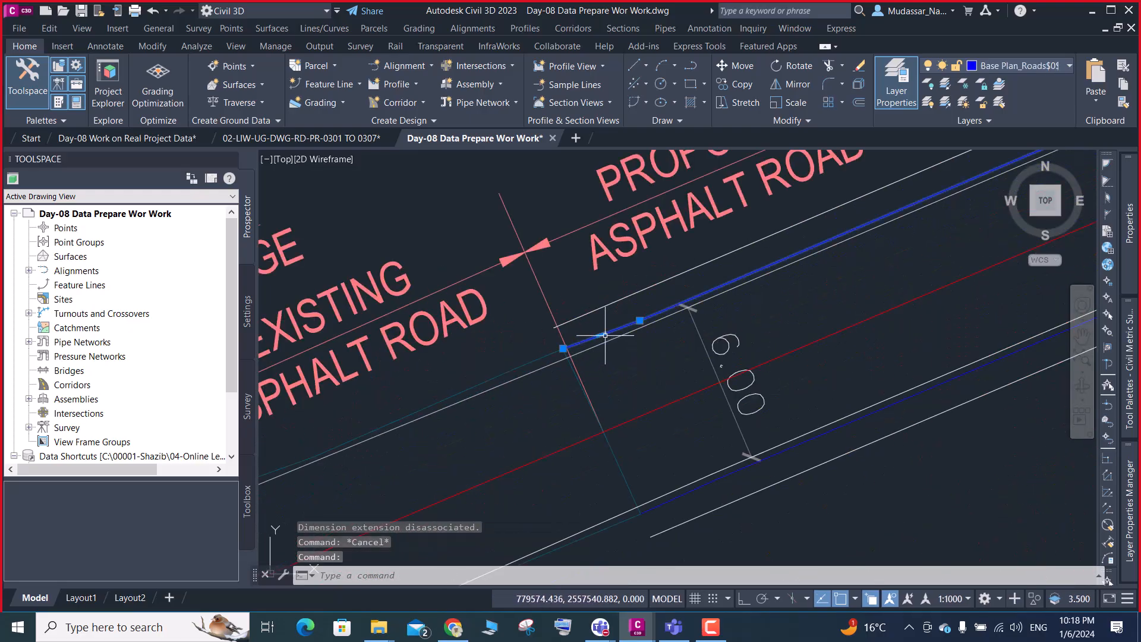
pyautogui.scroll(-5, 718, 304)
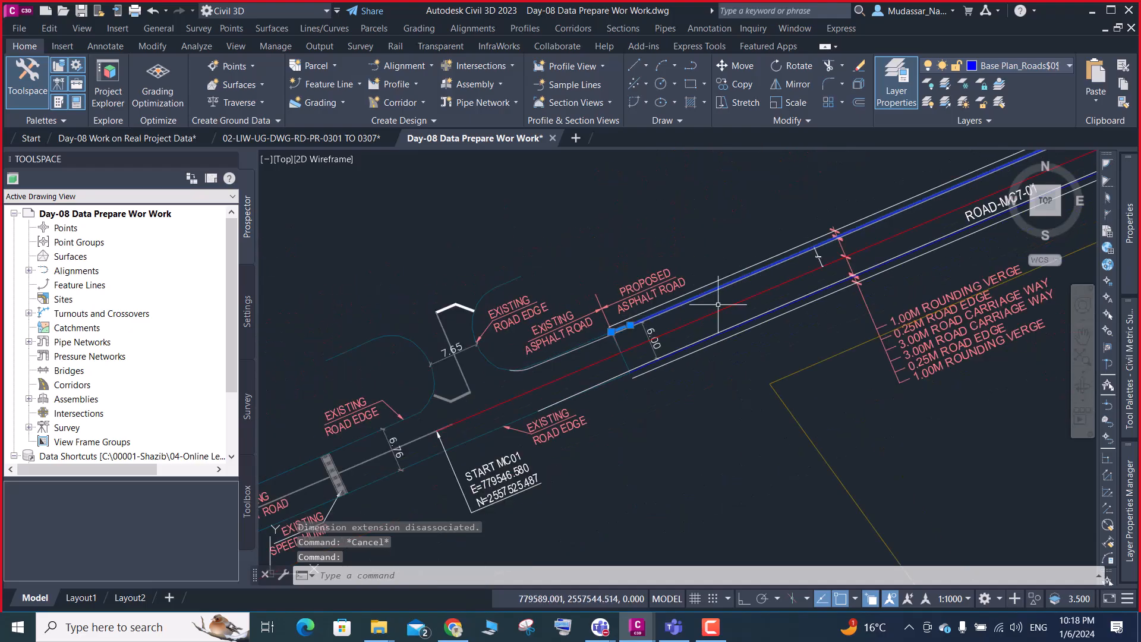
pyautogui.click(1037, 63)
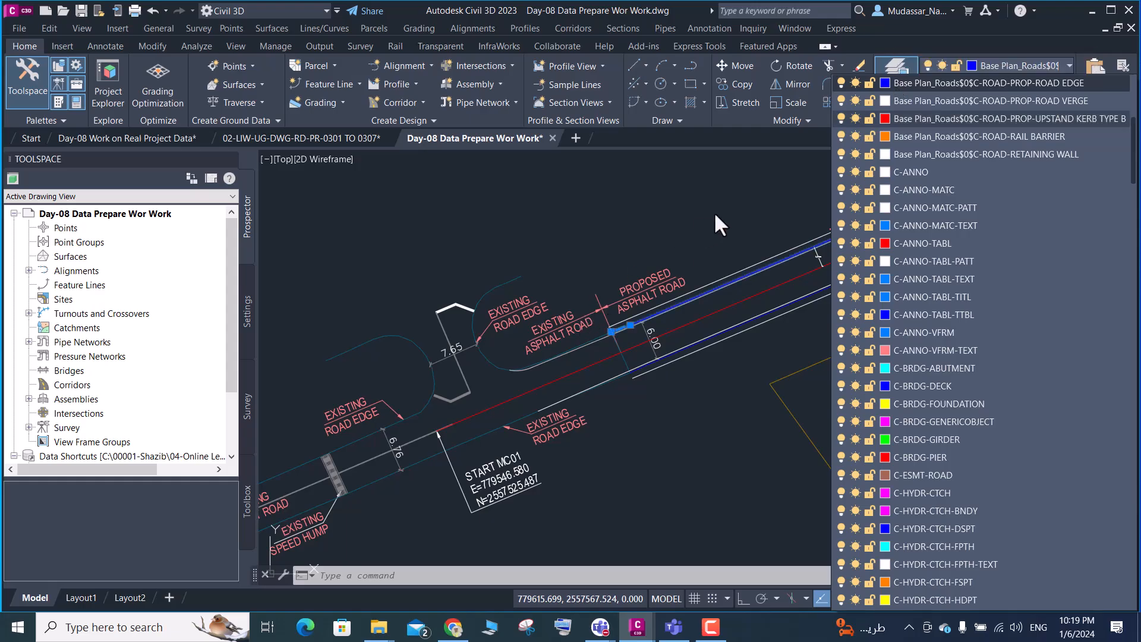
pyautogui.click(698, 219)
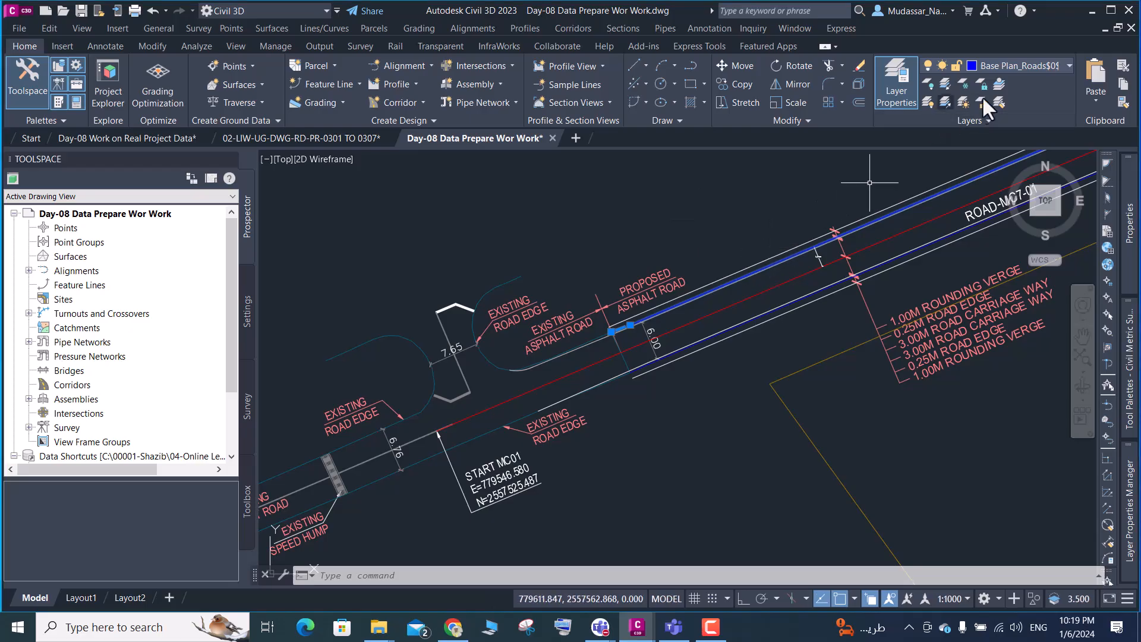
pyautogui.click(1010, 66)
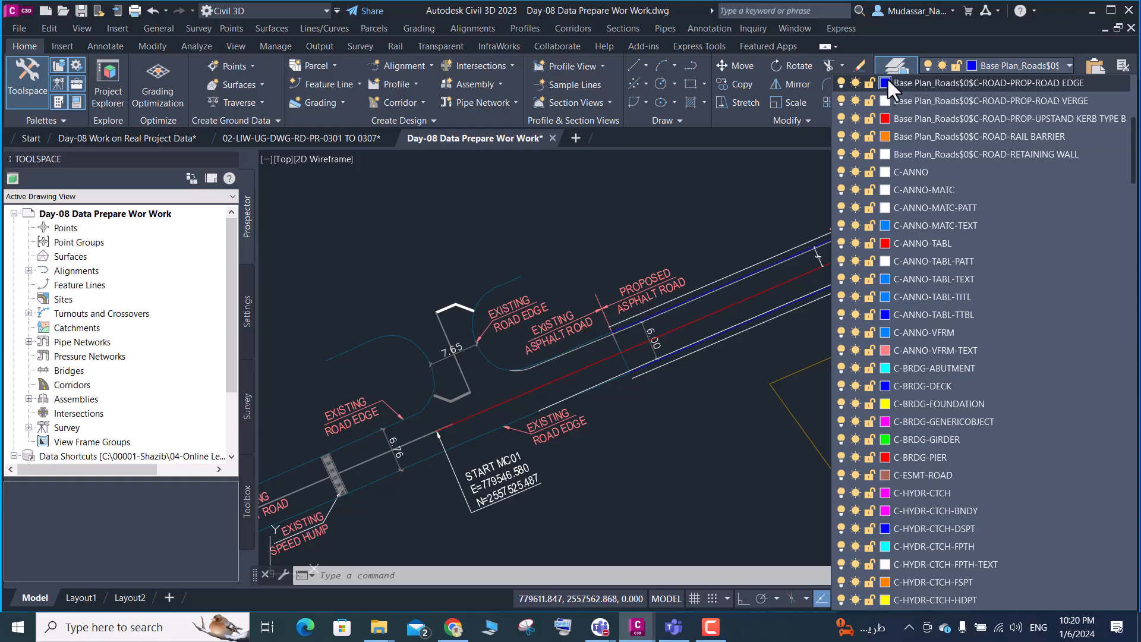
pyautogui.click(761, 429)
pyautogui.press('Escape')
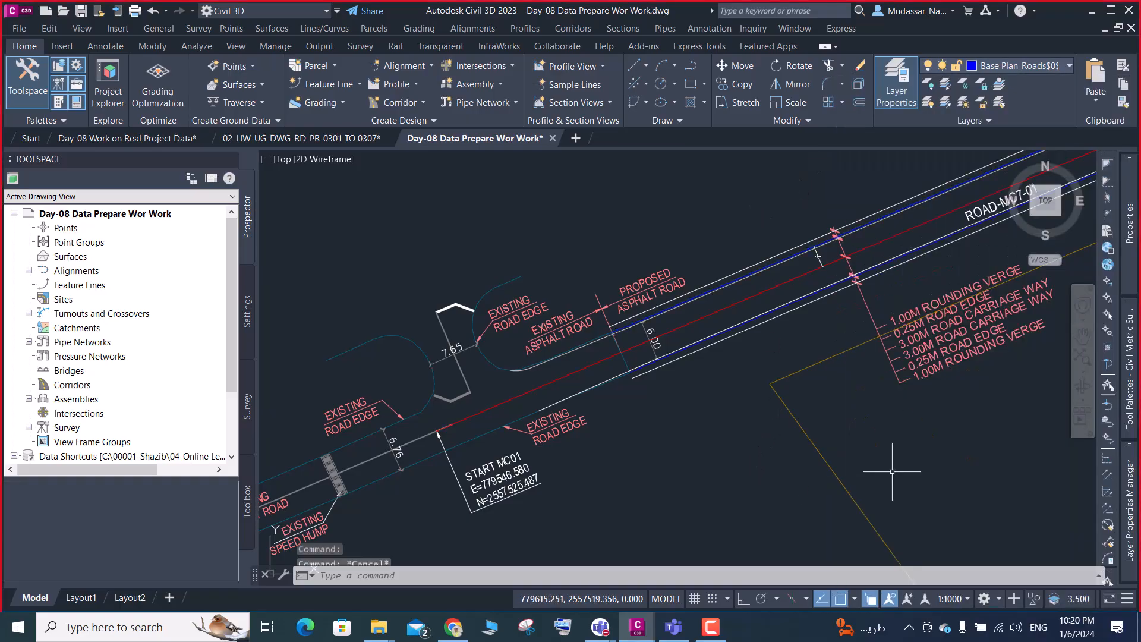
# Filter the layer properties list with BASE*
pyautogui.moveTo(1130, 497)
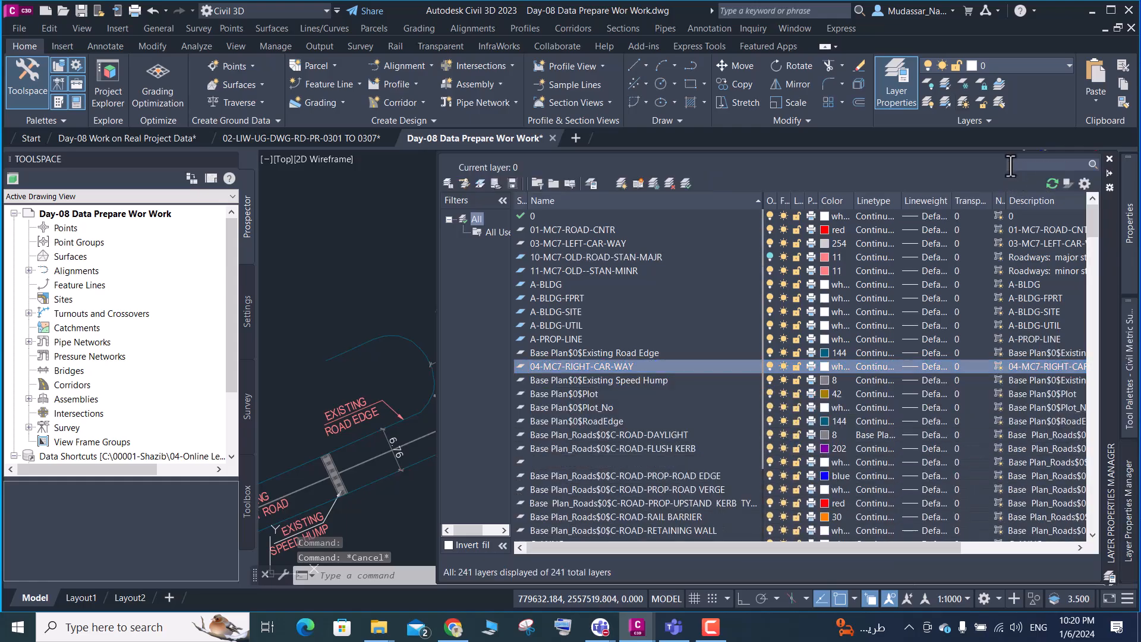
pyautogui.click(1010, 166)
pyautogui.write('BASE*')
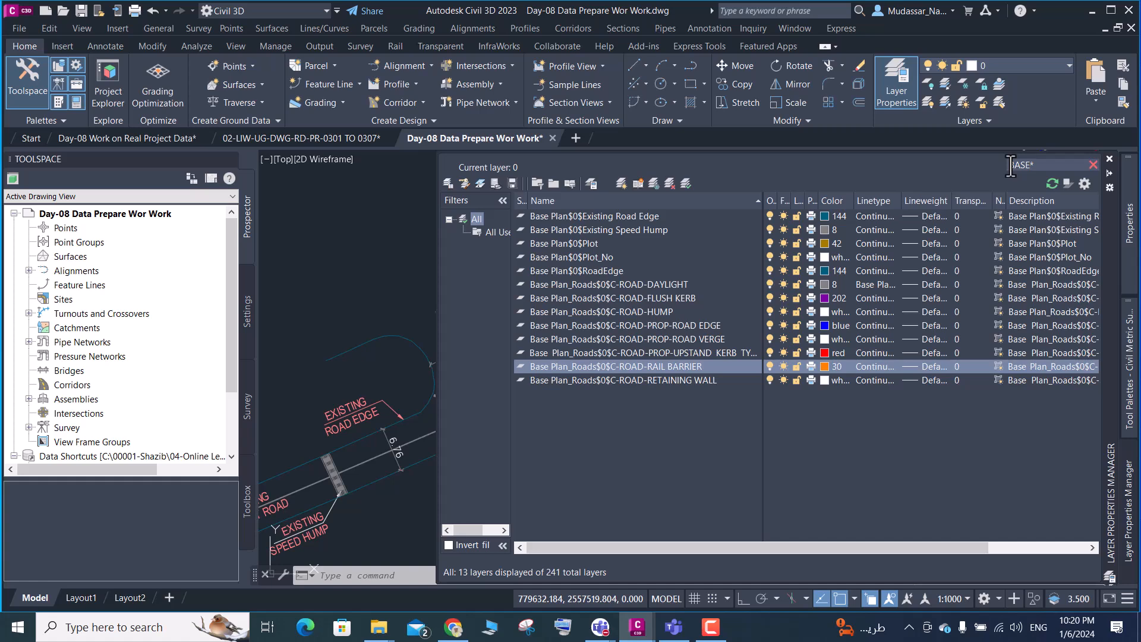
# Rename layer Base Plan_Roads$0$C-ROAD-PROP-ROAD EDGE to 05-MC7-LEFT-ROAD-PROP-ROAD EDGE
pyautogui.click(714, 323)
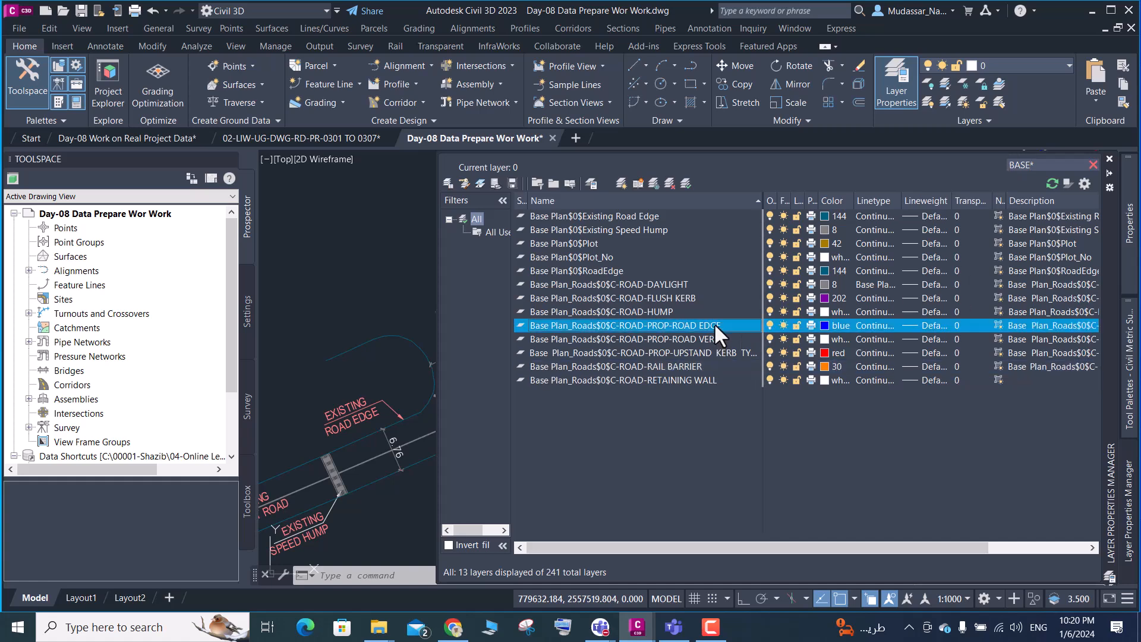
pyautogui.click(716, 323)
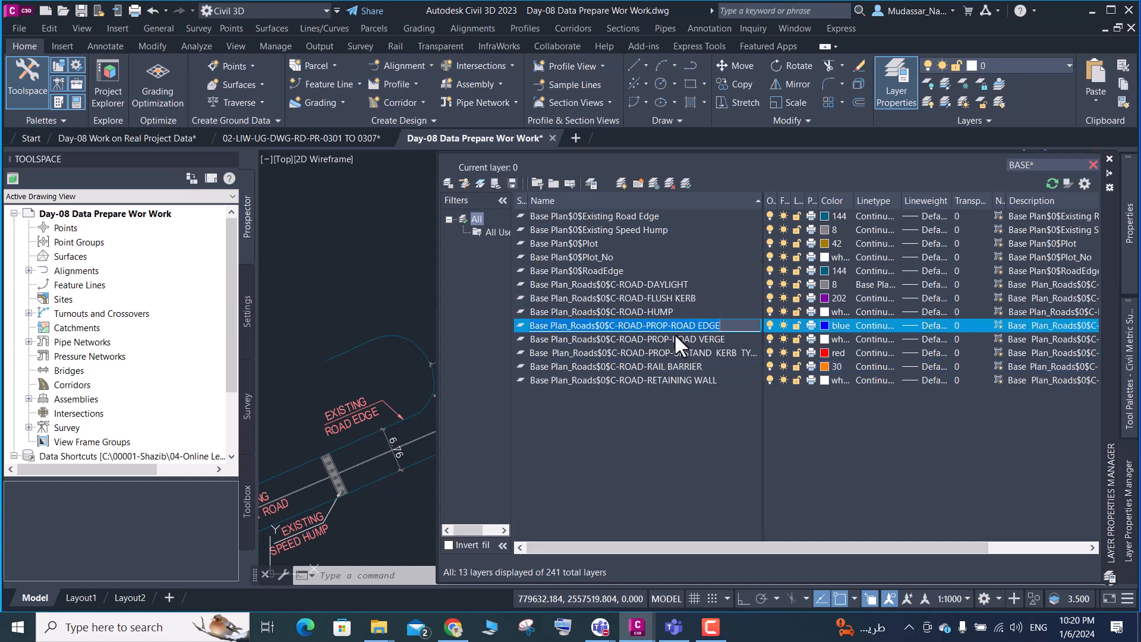
pyautogui.click(616, 326)
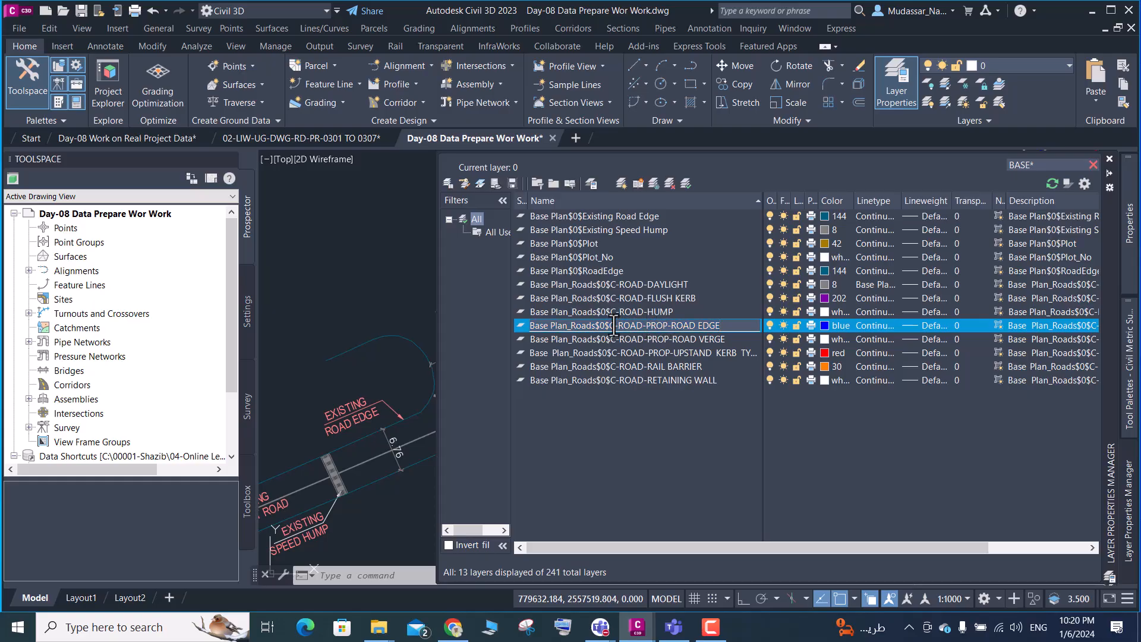
pyautogui.press('BackSpace')
pyautogui.press('BackSpace')
pyautogui.press('BackSpace')
pyautogui.press('BackSpace')
pyautogui.press('BackSpace')
pyautogui.press('BackSpace')
pyautogui.press('BackSpace')
pyautogui.press('BackSpace')
pyautogui.press('BackSpace')
pyautogui.press('BackSpace')
pyautogui.press('BackSpace')
pyautogui.press('BackSpace')
pyautogui.press('BackSpace')
pyautogui.press('BackSpace')
pyautogui.press('BackSpace')
pyautogui.press('BackSpace')
pyautogui.press('BackSpace')
pyautogui.press('BackSpace')
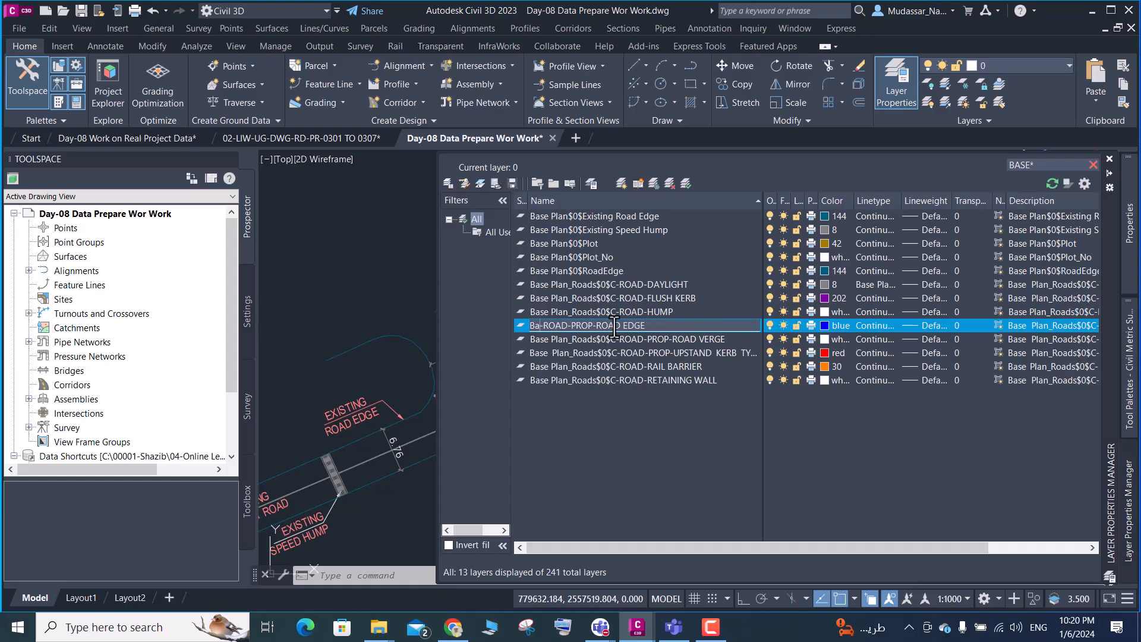
pyautogui.write('05')
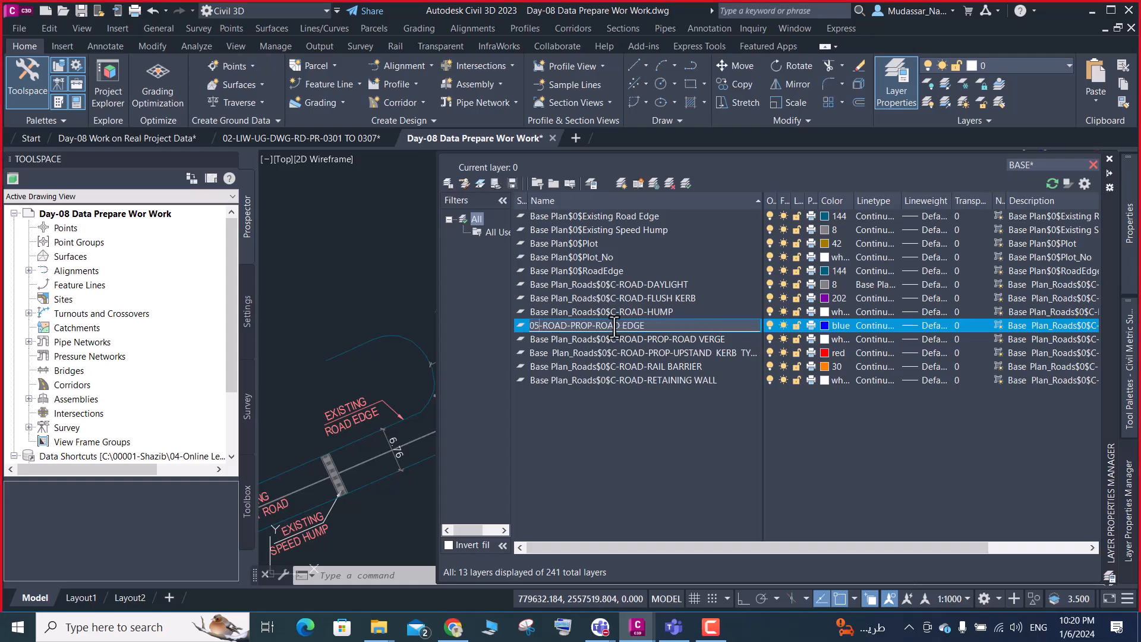
pyautogui.write('-')
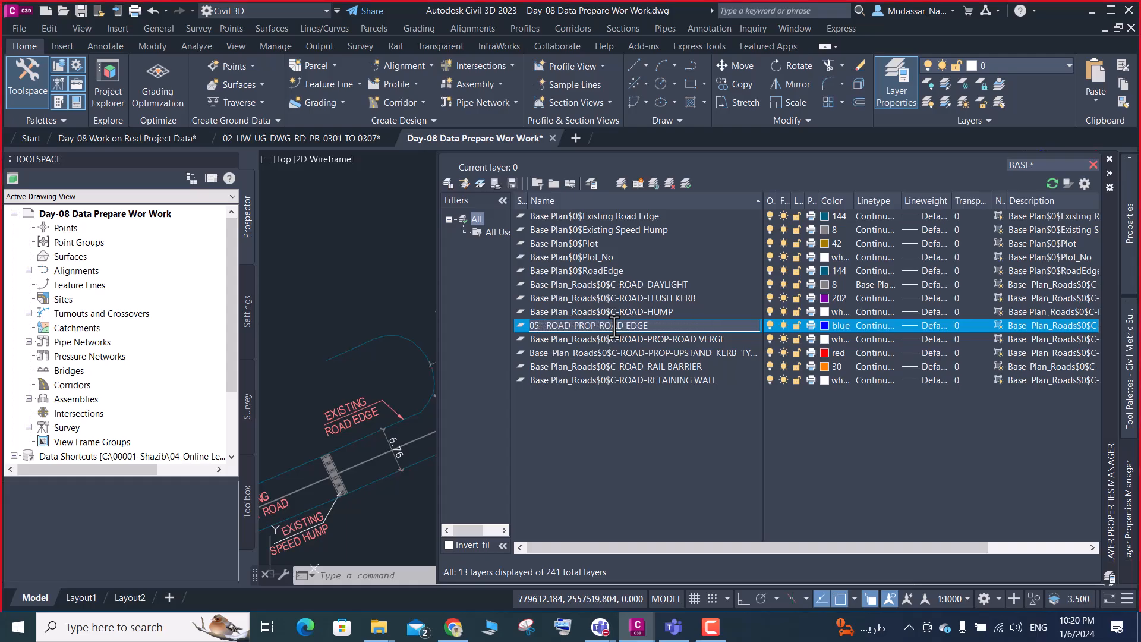
pyautogui.write('MC')
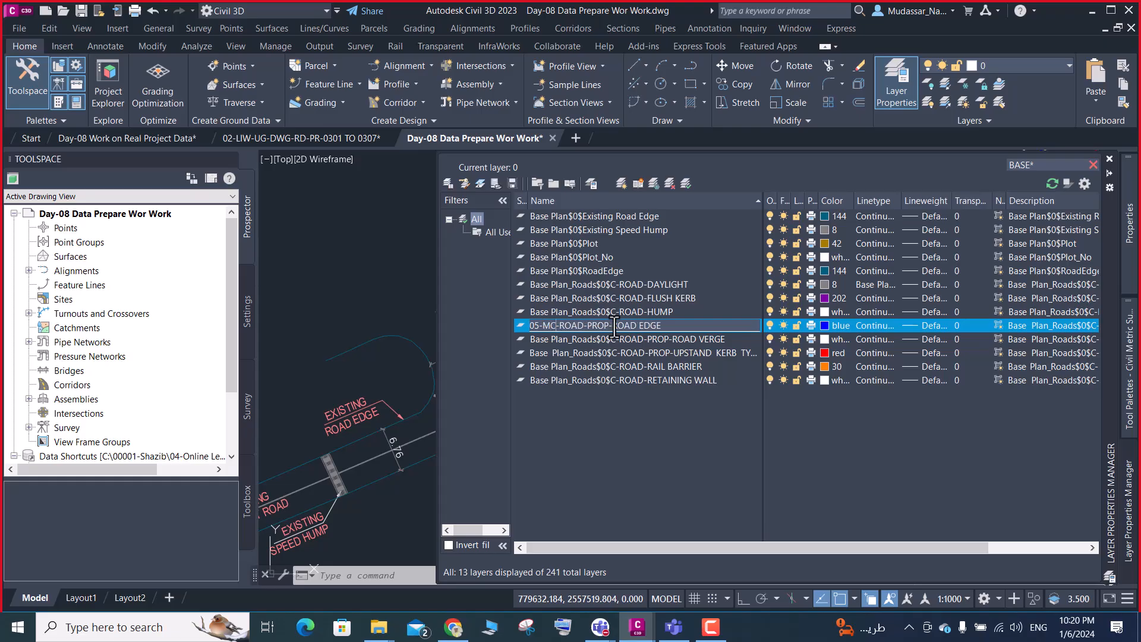
pyautogui.write('7-')
pyautogui.press('BackSpace')
pyautogui.write('LEFT')
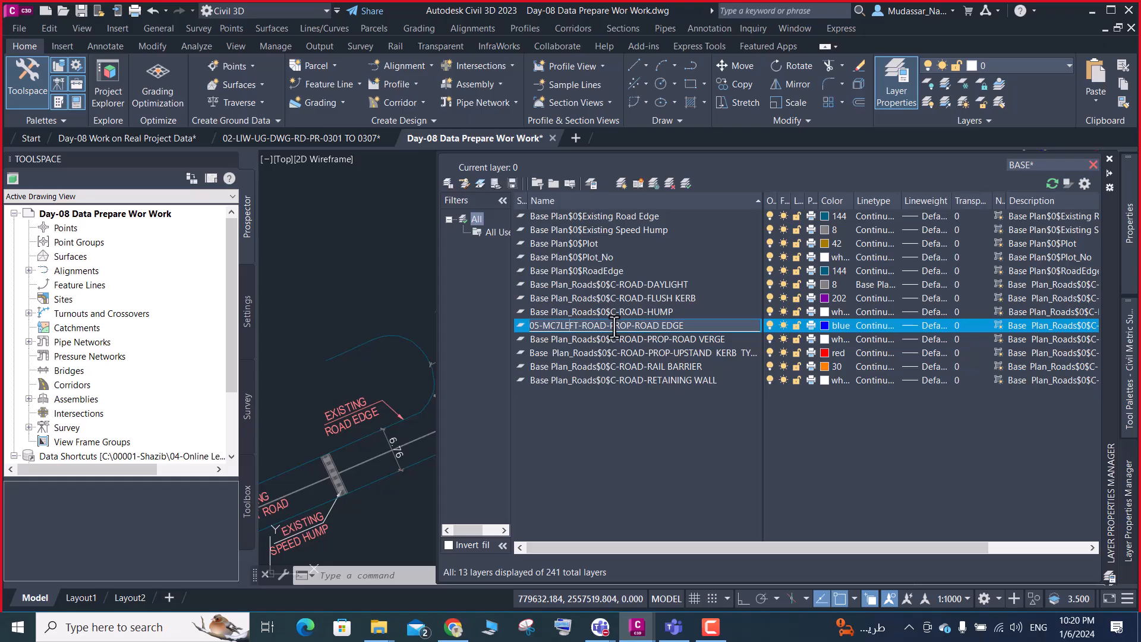
pyautogui.write('-')
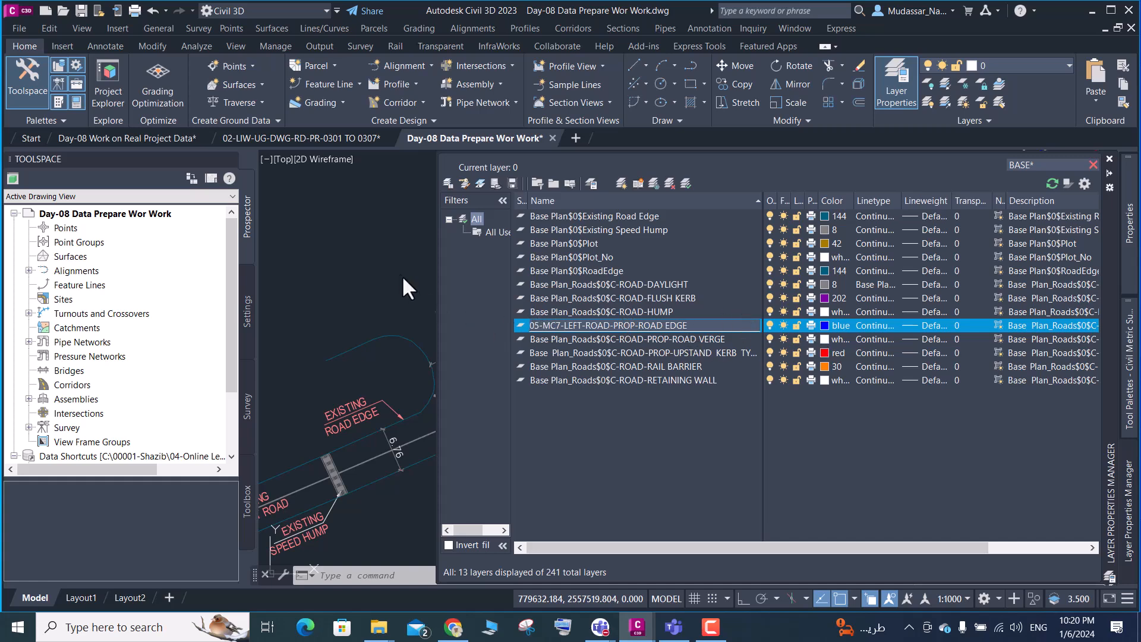
pyautogui.press('Return')
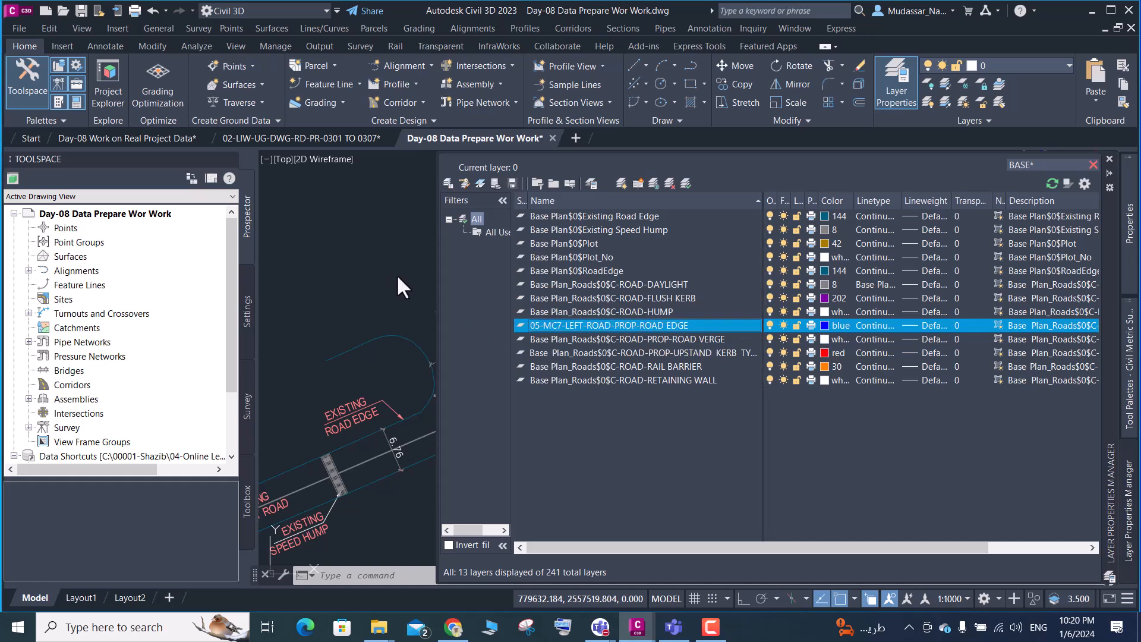
# Inspect the road width callout, then select the upper blue road edge line to check its layer
pyautogui.scroll(-1, 381, 283)
pyautogui.click(388, 261)
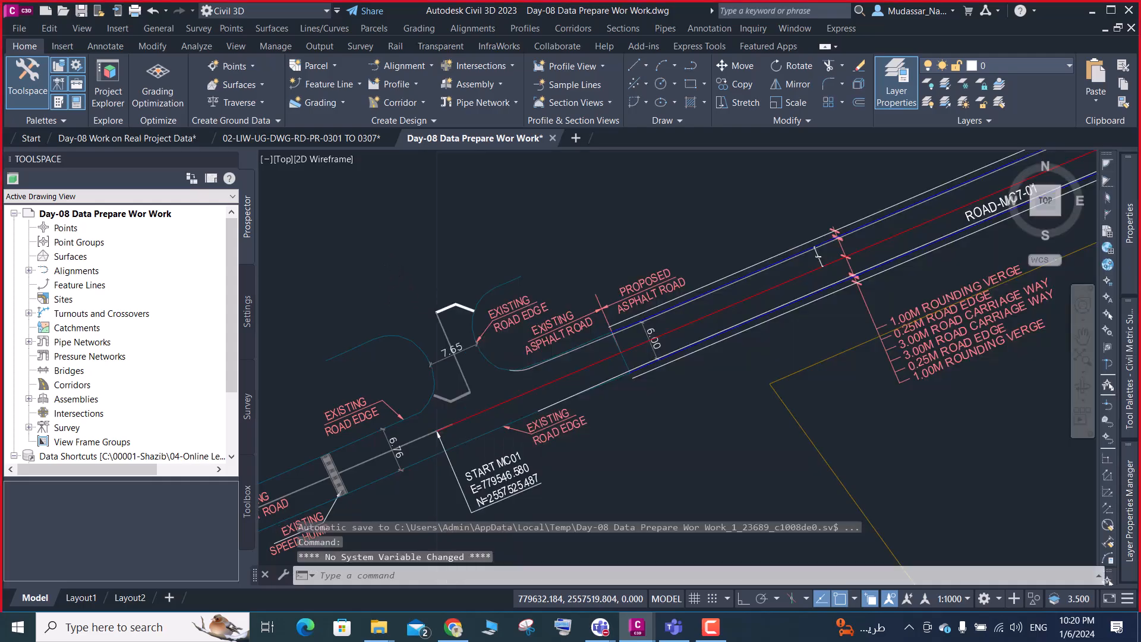
pyautogui.click(492, 237)
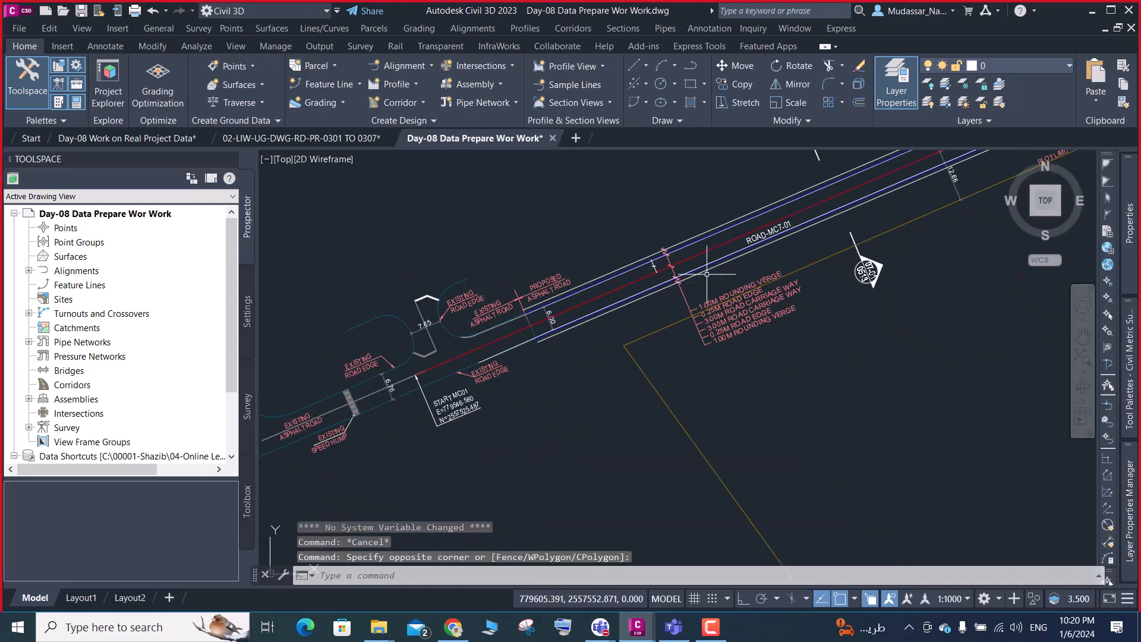
pyautogui.scroll(5, 745, 334)
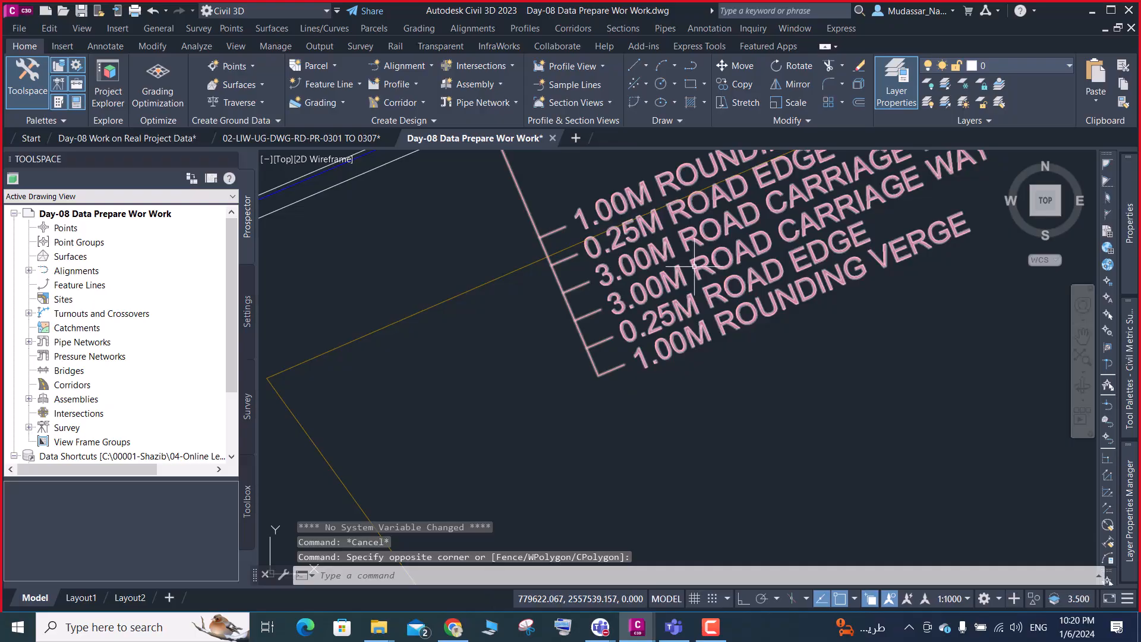
pyautogui.scroll(-4, 695, 267)
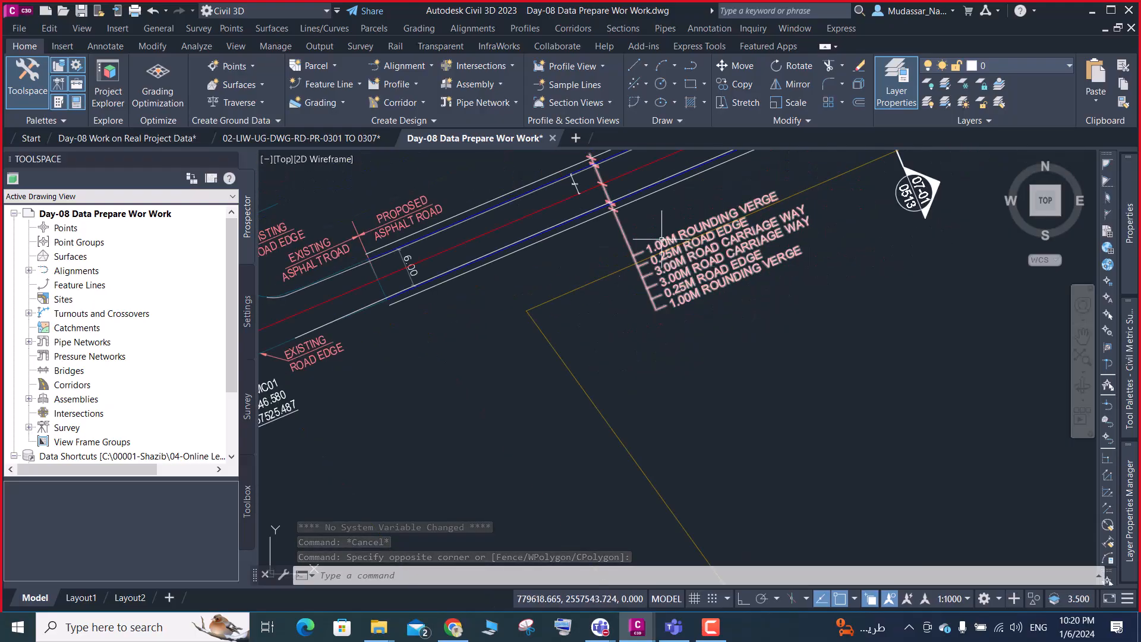
pyautogui.scroll(5, 540, 171)
pyautogui.scroll(2, 556, 244)
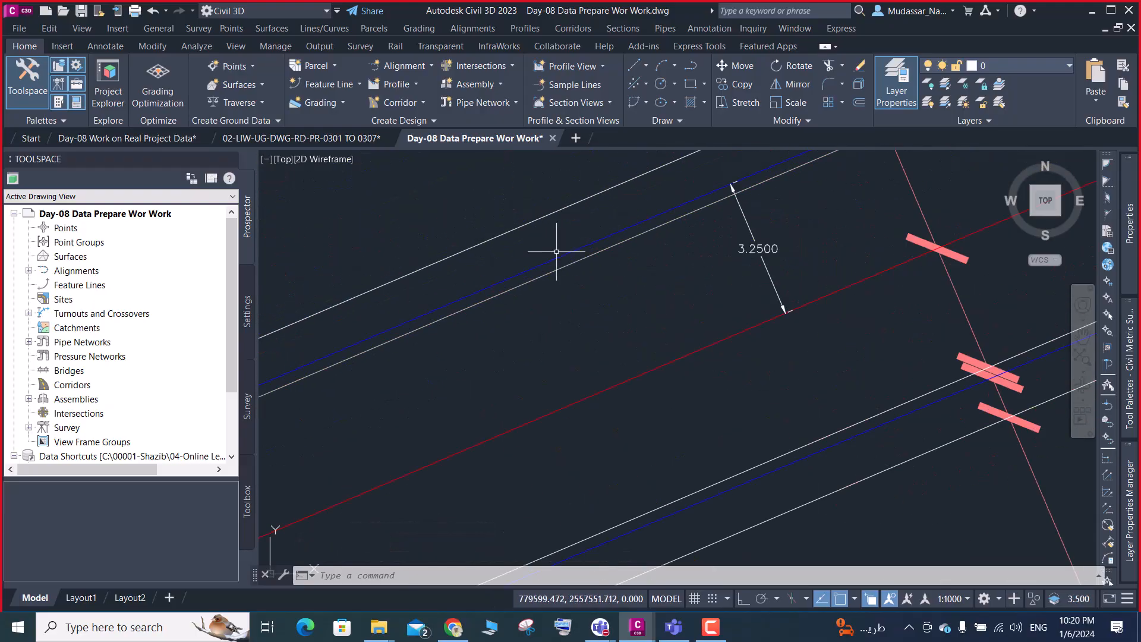
pyautogui.click(557, 255)
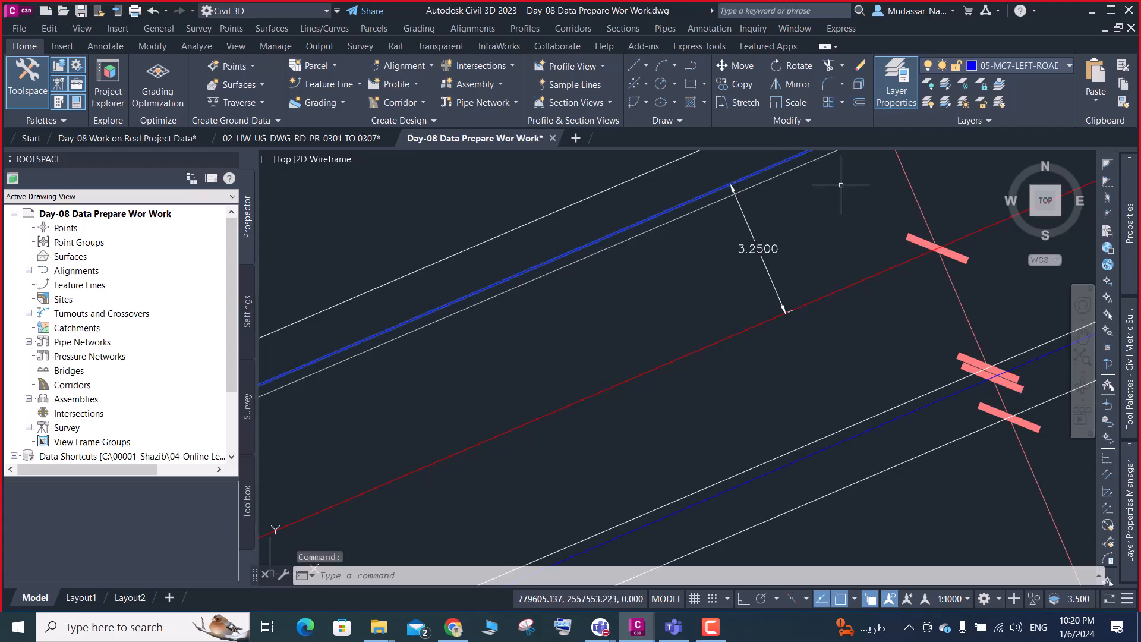
pyautogui.press('Escape')
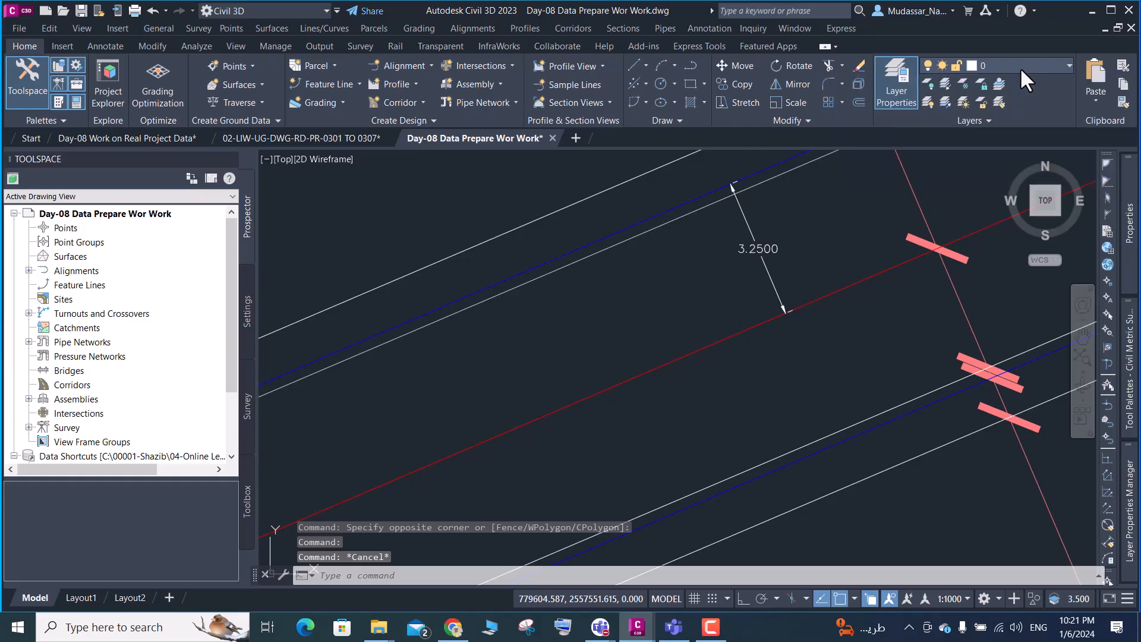
# Review the numbered MC7 layers in the layer list, then select the upper and lower blue road edge lines to check their layers
pyautogui.click(1019, 65)
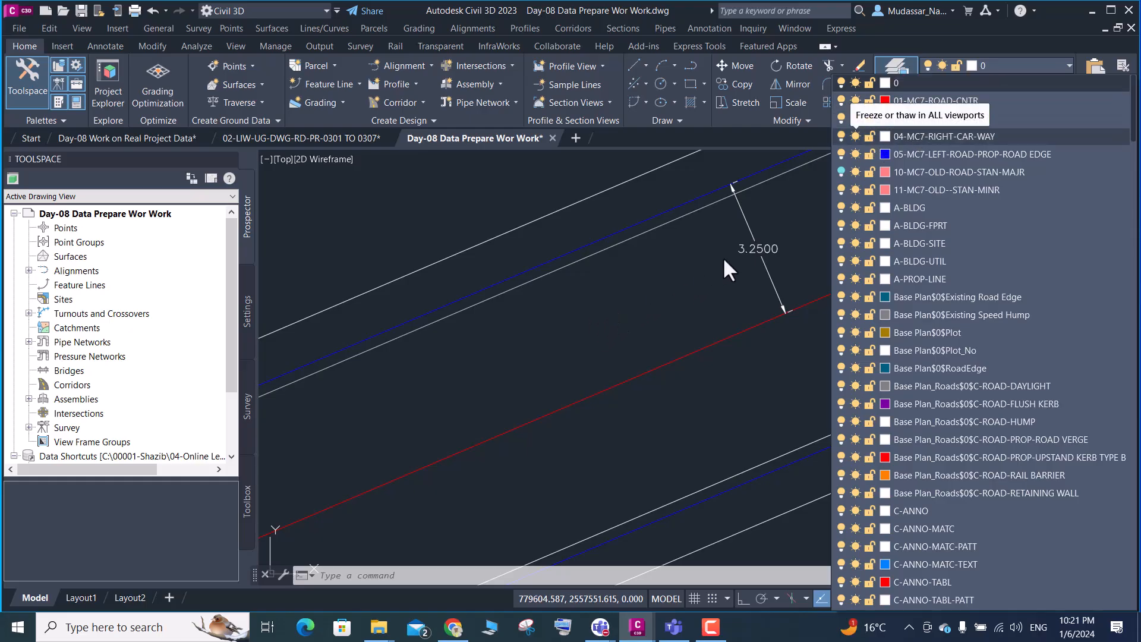
pyautogui.click(652, 273)
pyautogui.press('Escape')
pyautogui.press('Escape')
pyautogui.scroll(-1, 693, 246)
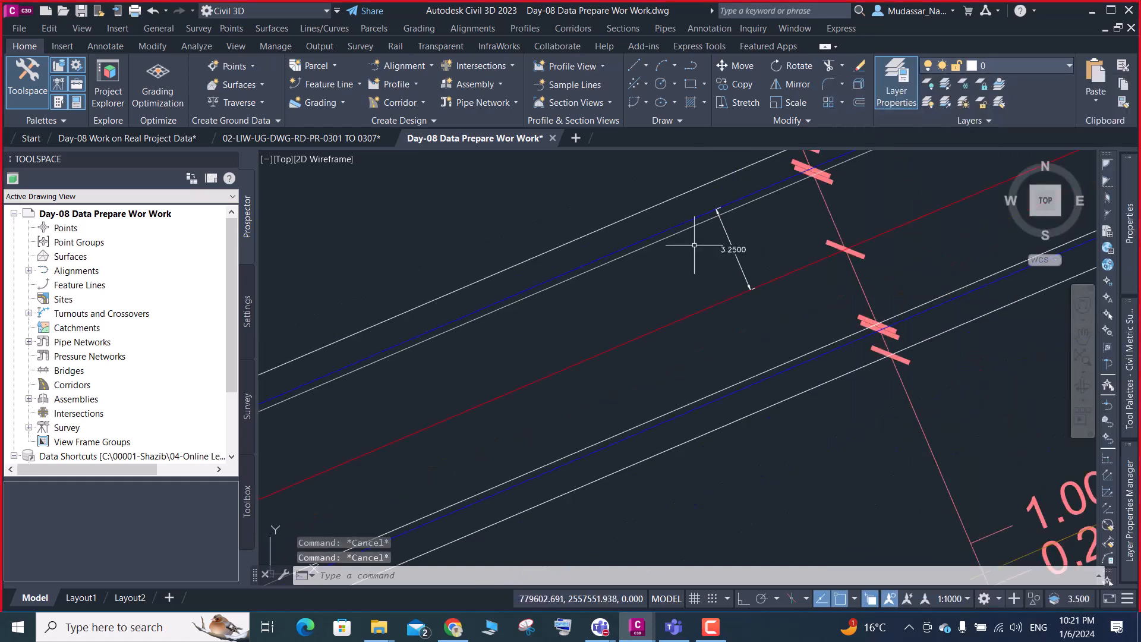
pyautogui.click(685, 221)
pyautogui.press('Escape')
pyautogui.scroll(-2, 687, 243)
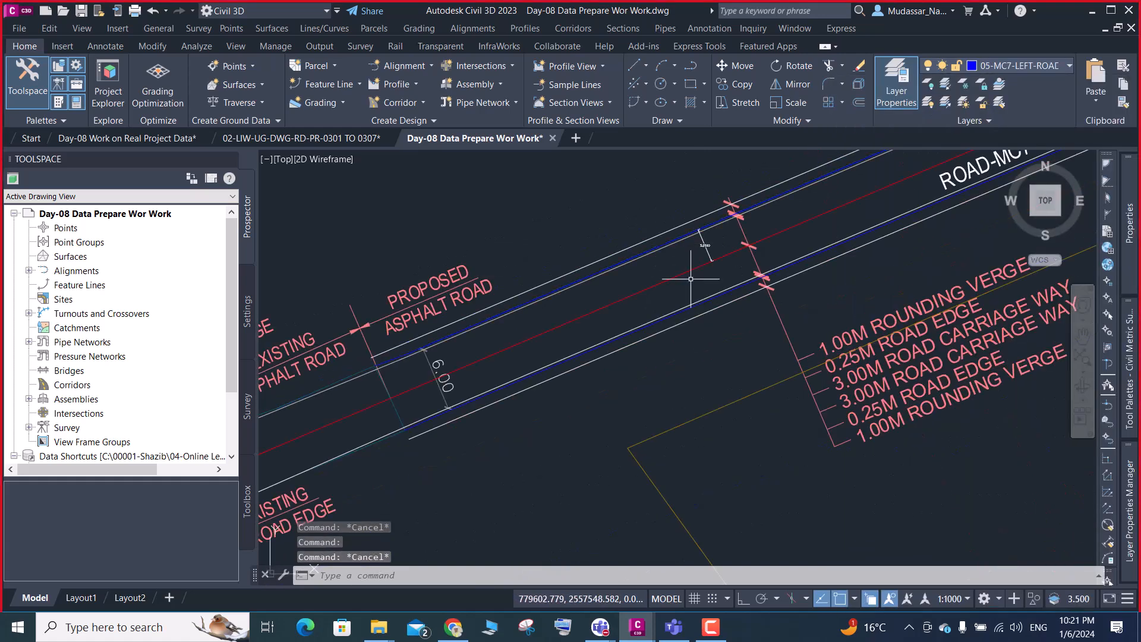
pyautogui.click(659, 322)
pyautogui.press('Escape')
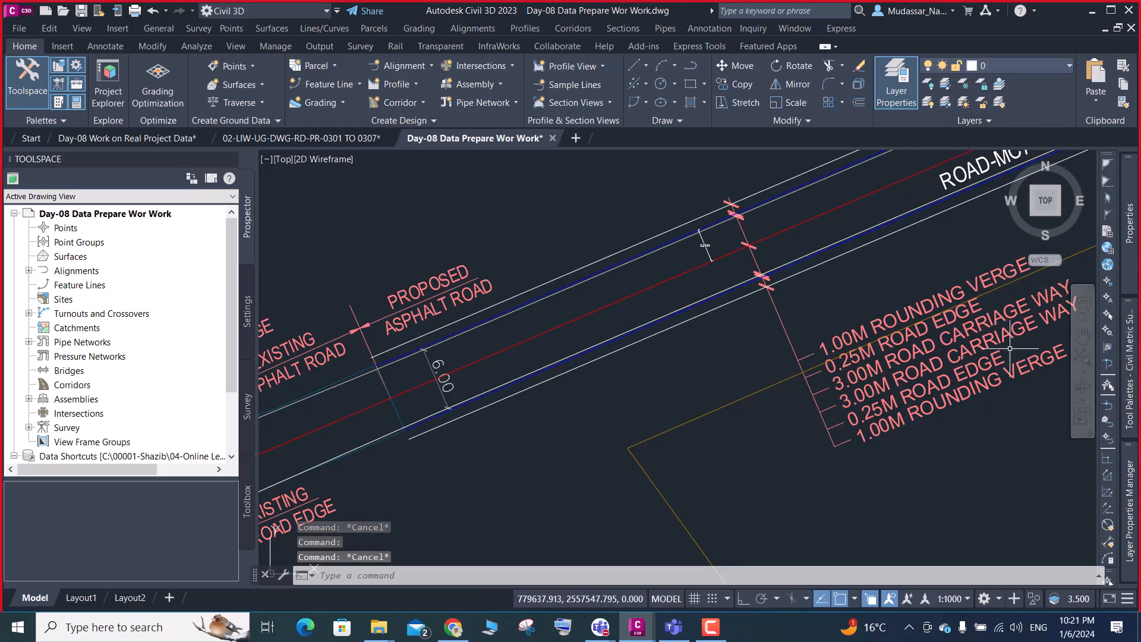
# Copy the layer name 05-MC7-LEFT-ROAD-PROP-ROAD EDGE, and clear the BASE* filter to list all layers
pyautogui.moveTo(1131, 482)
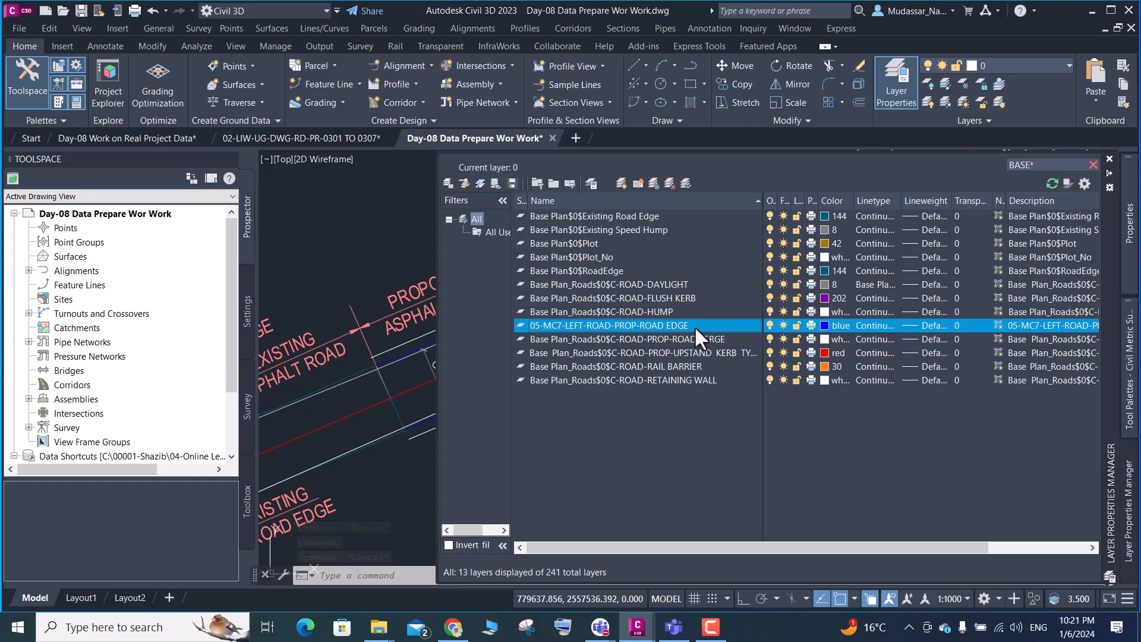
pyautogui.click(694, 326)
pyautogui.hotkey('ctrl', 'c')
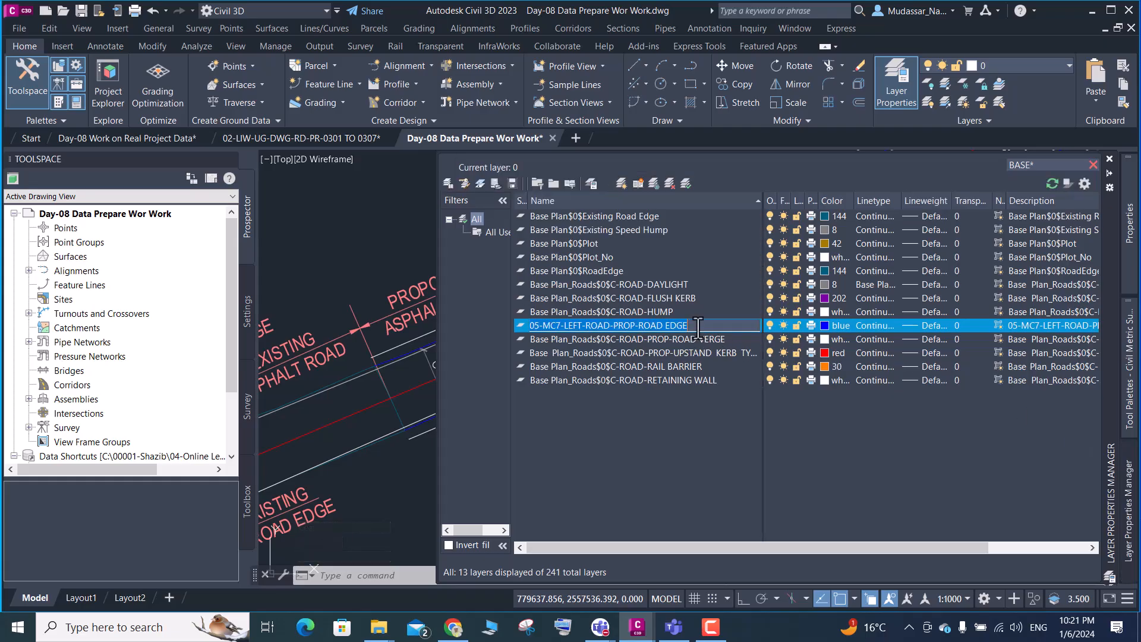
pyautogui.press('Return')
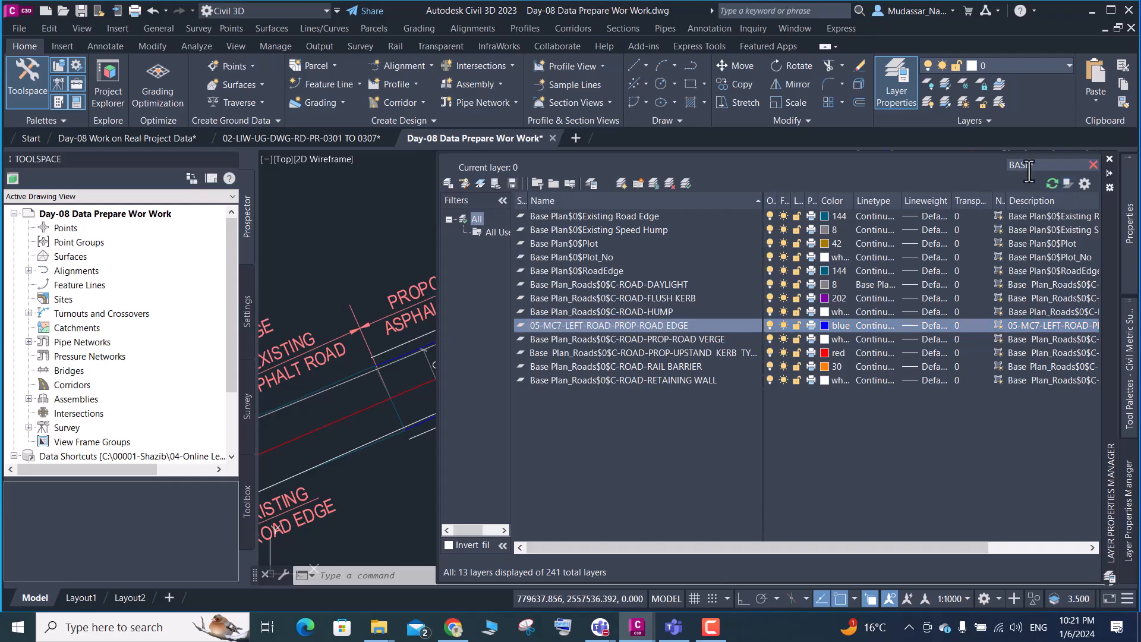
pyautogui.press('BackSpace')
pyautogui.press('BackSpace')
pyautogui.press('BackSpace')
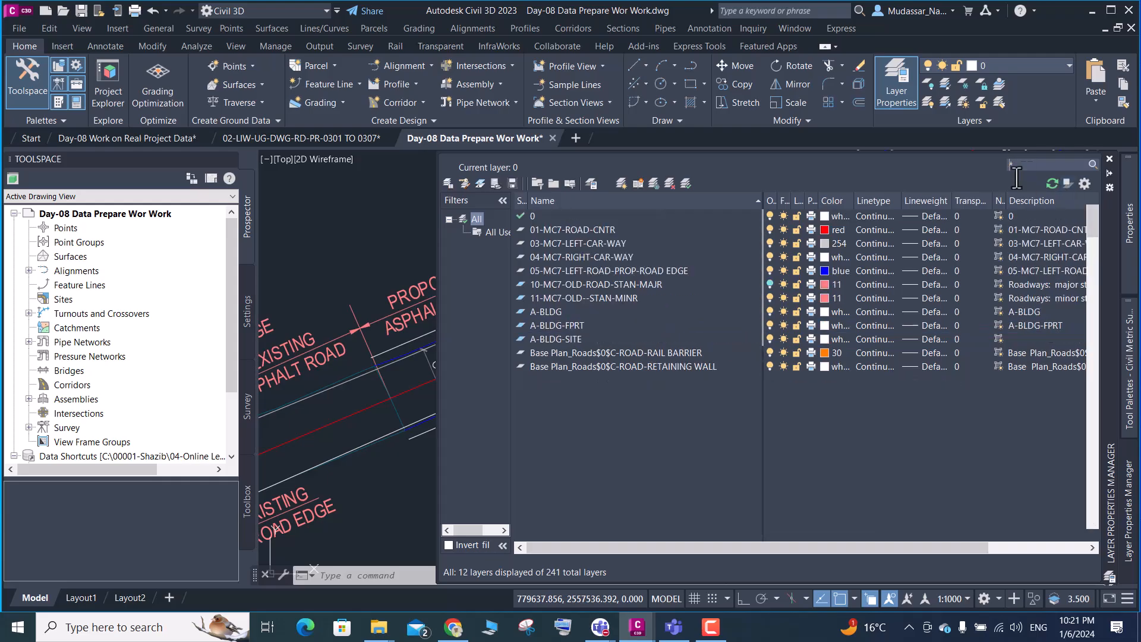
pyautogui.scroll(-3, 645, 384)
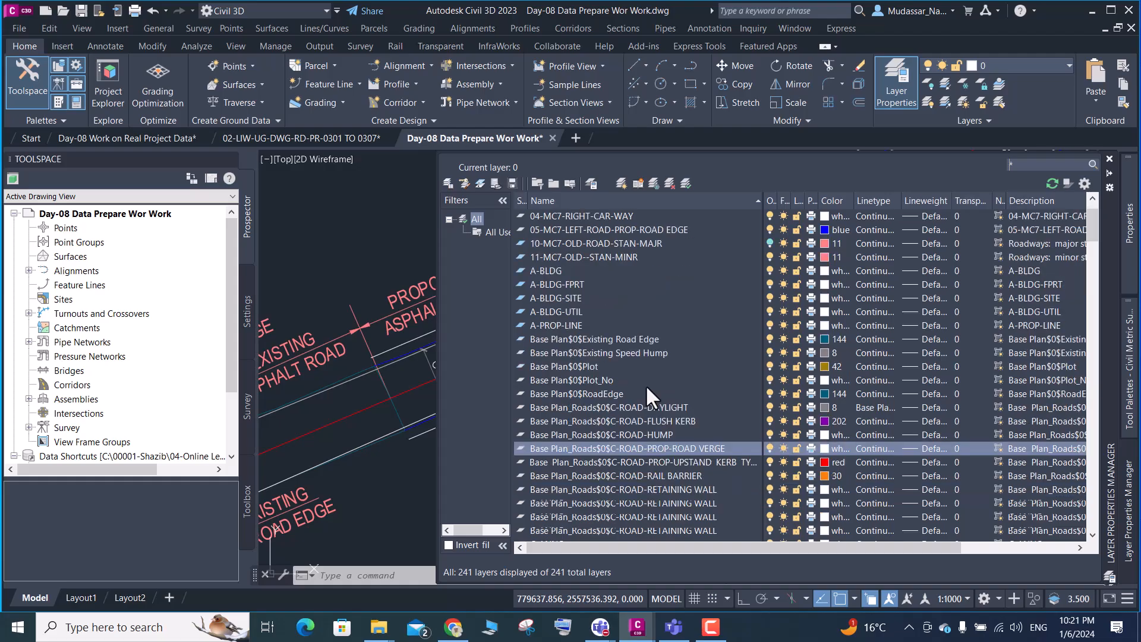
pyautogui.scroll(2, 811, 376)
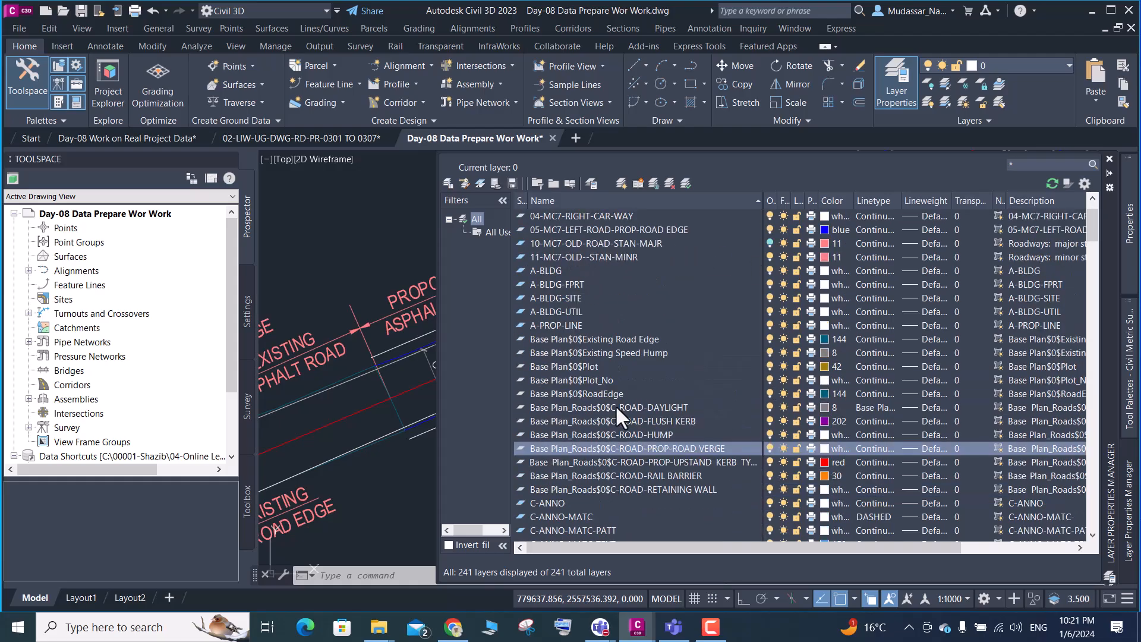
pyautogui.scroll(1, 772, 473)
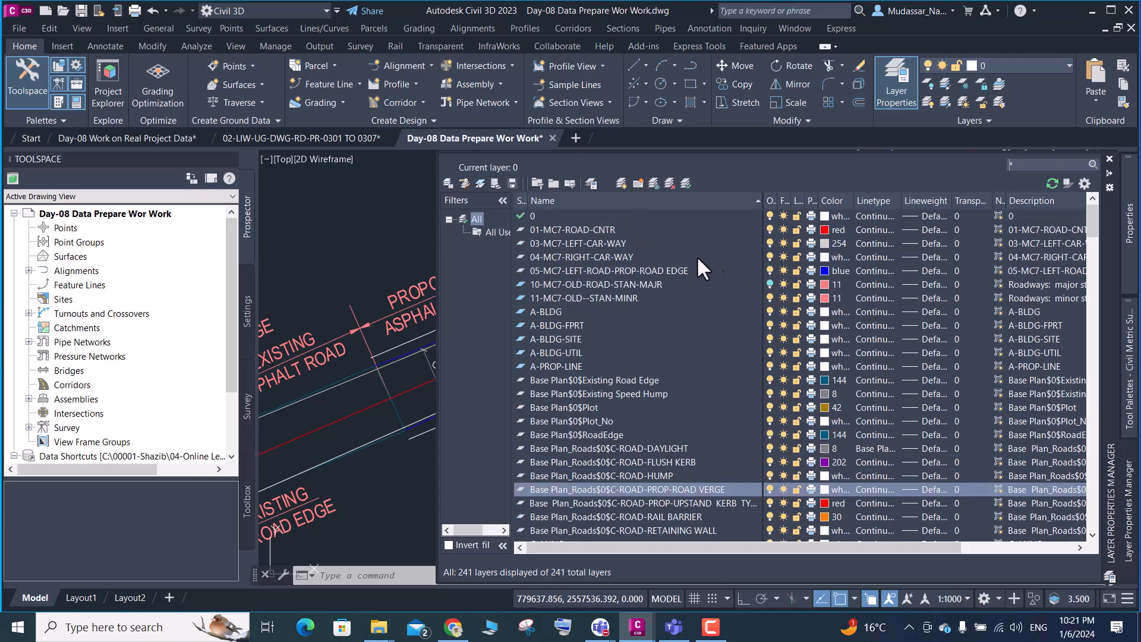
pyautogui.click(664, 272)
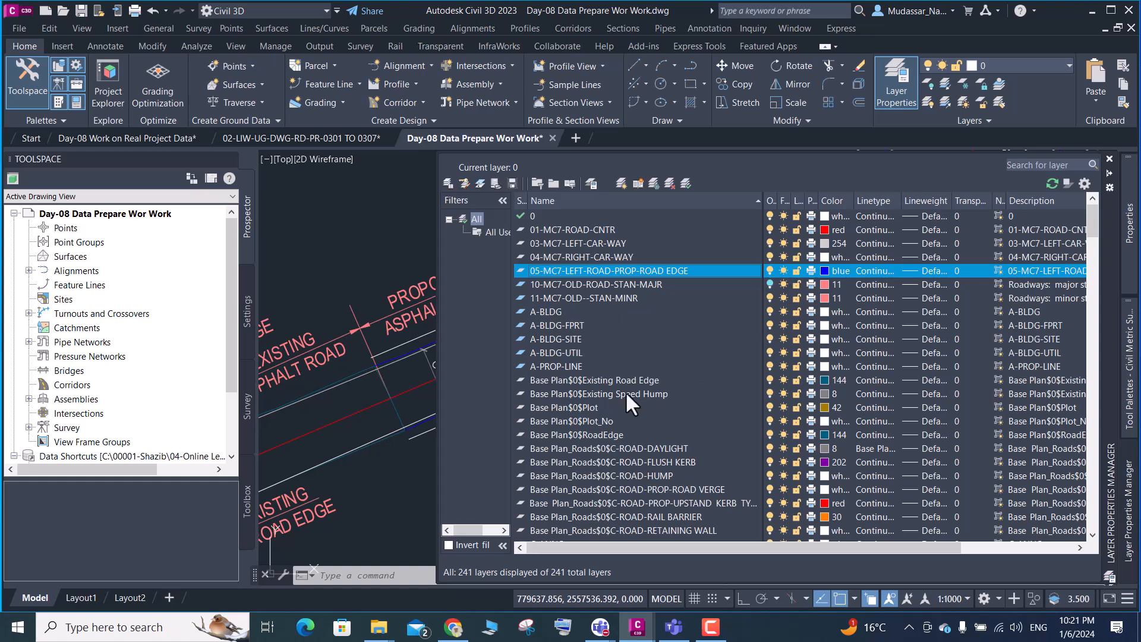
pyautogui.scroll(-1, 644, 441)
pyautogui.scroll(-5, 646, 433)
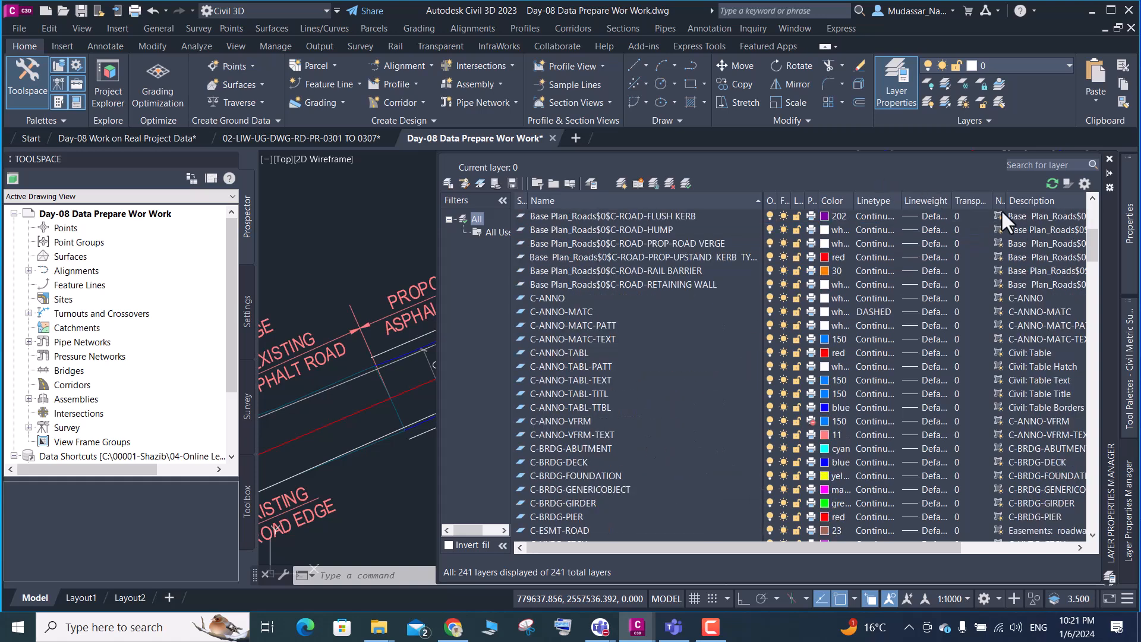
pyautogui.click(1012, 166)
pyautogui.write('BASE*')
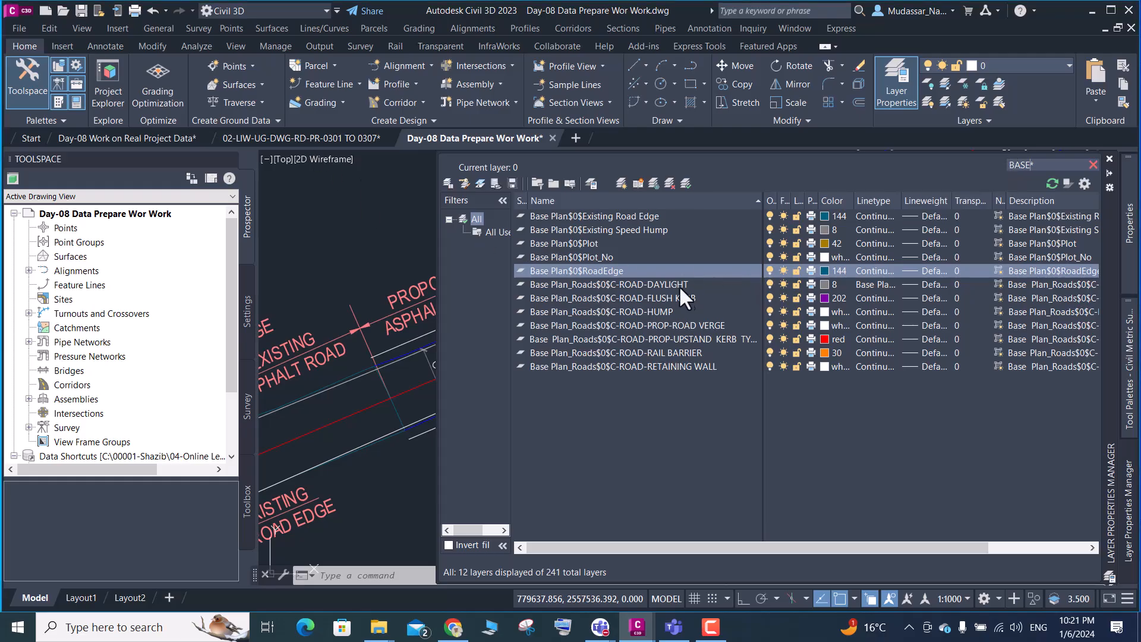
pyautogui.click(297, 208)
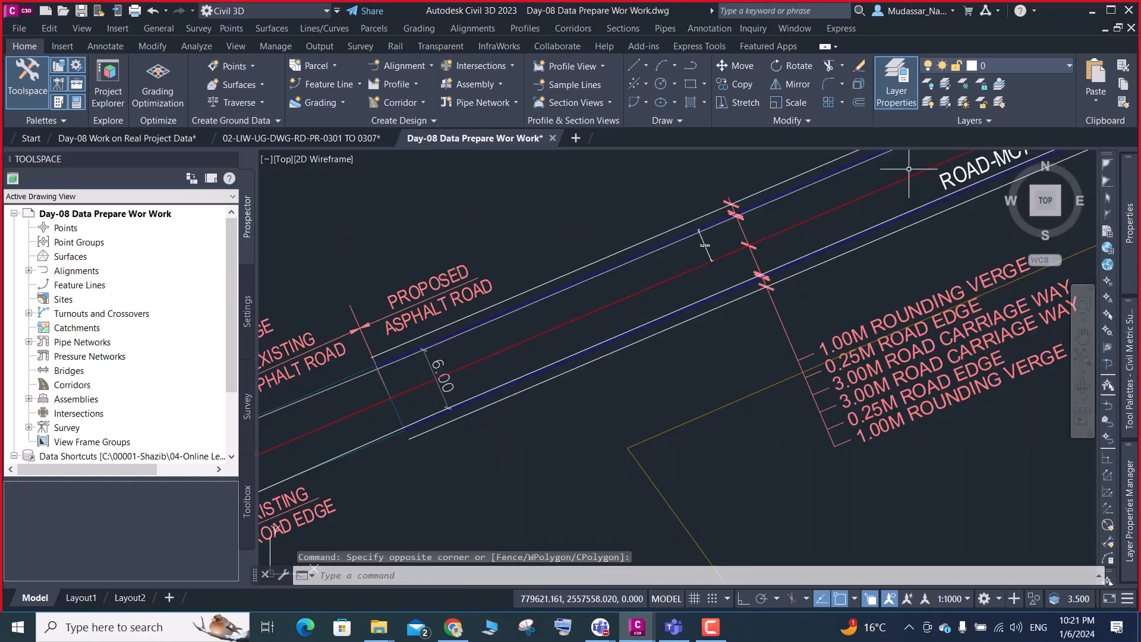
pyautogui.moveTo(1132, 475)
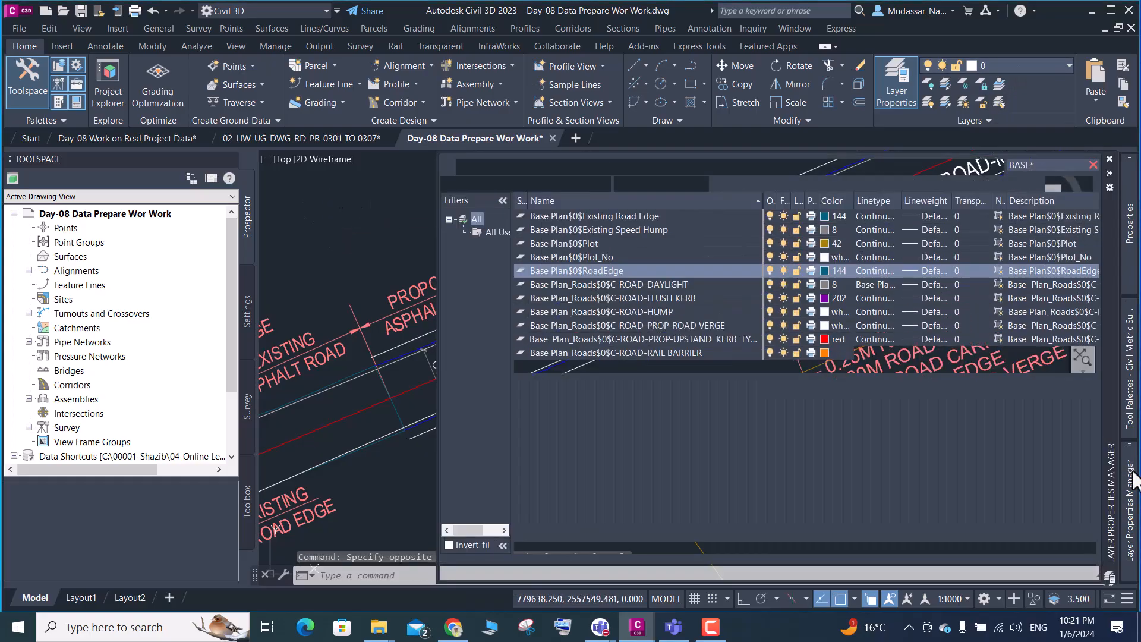
pyautogui.click(1028, 164)
pyautogui.press('BackSpace')
pyautogui.press('BackSpace')
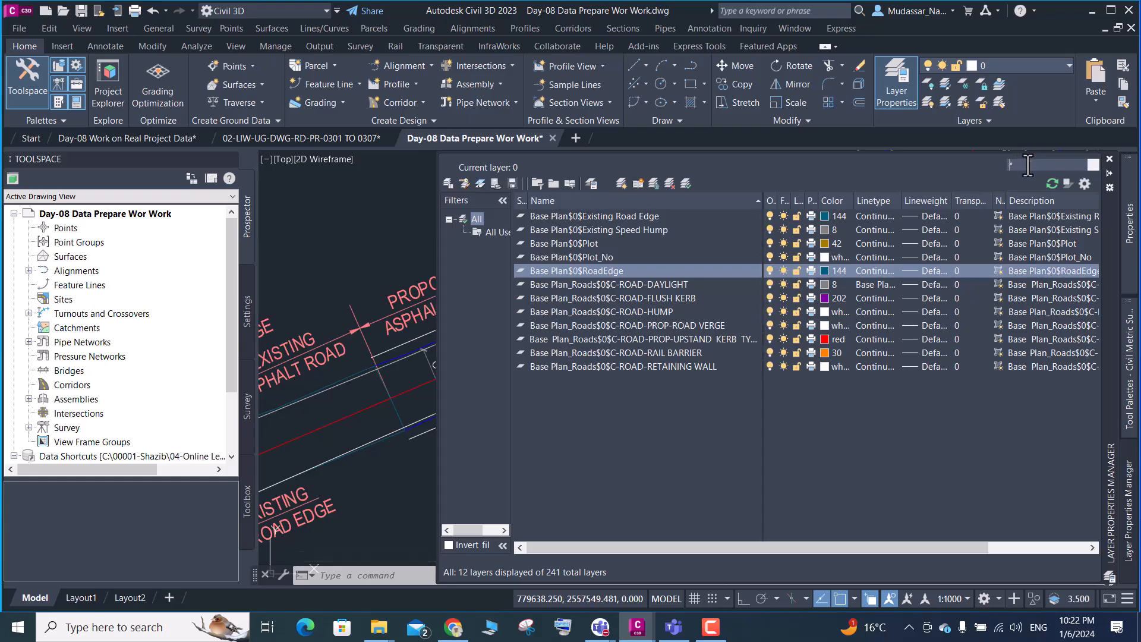
pyautogui.press('BackSpace')
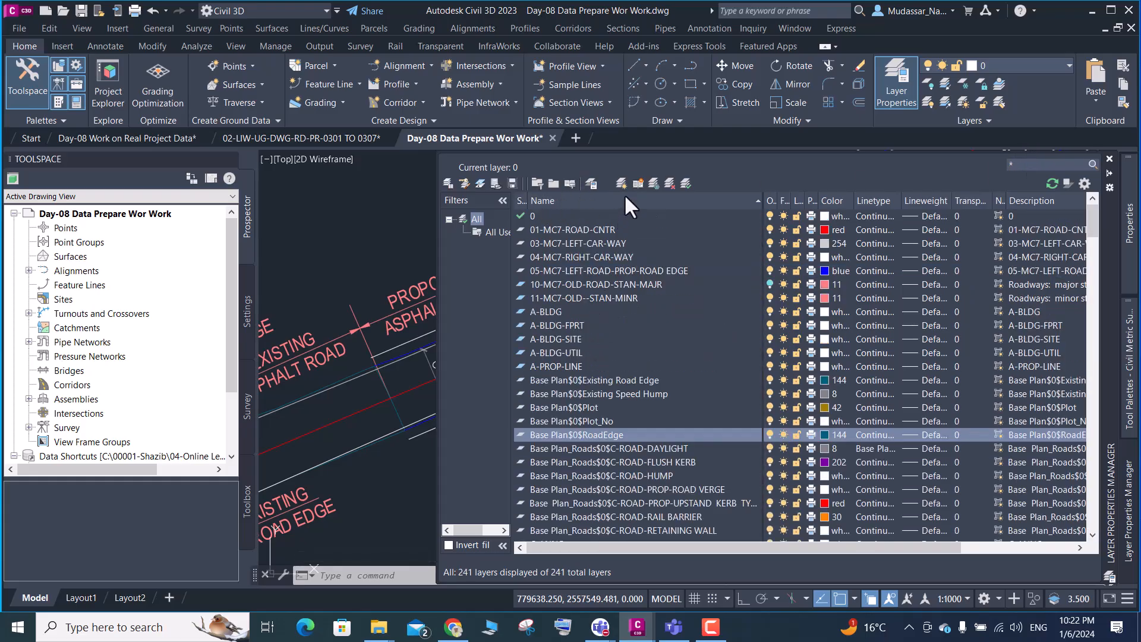
# Create a new layer based on 05-MC7-LEFT-ROAD-PROP-ROAD EDGE and give it the name prefix 06-
pyautogui.click(557, 272)
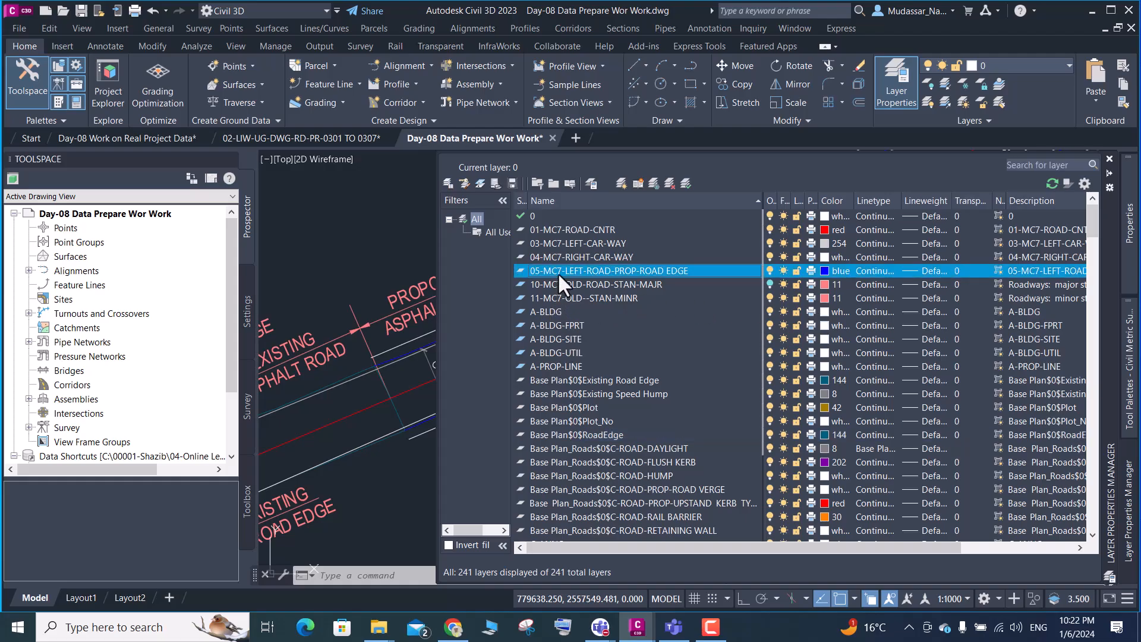
pyautogui.click(620, 184)
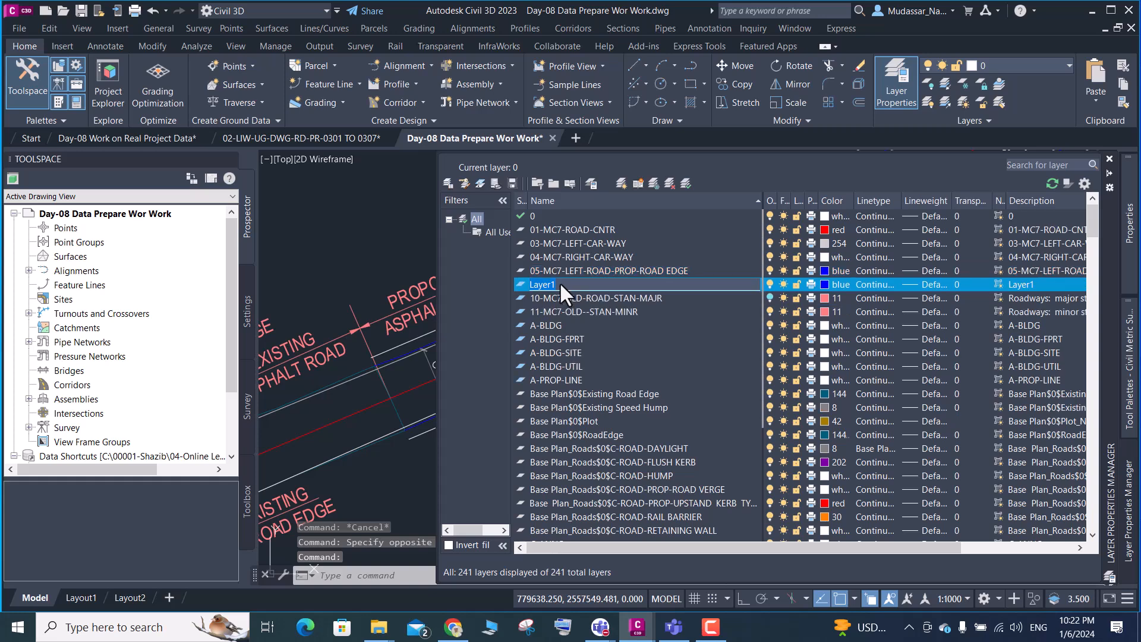
pyautogui.write('06-')
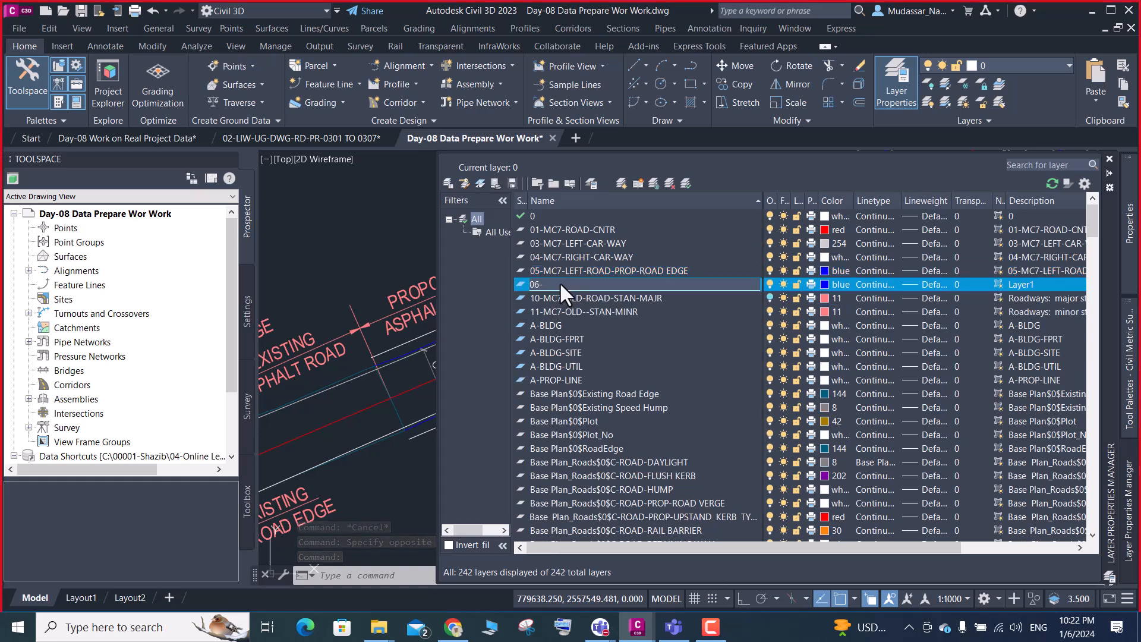
pyautogui.write('03-MC7-LEFT-CAR-WAY')
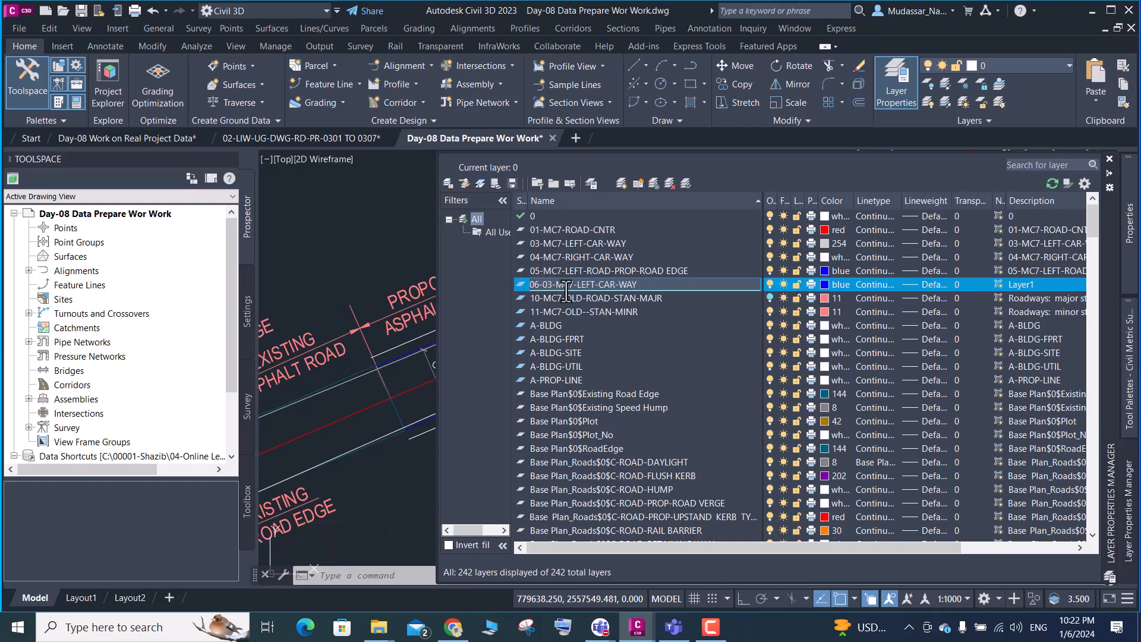
pyautogui.moveTo(635, 284); pyautogui.dragTo(542, 292)
pyautogui.press('BackSpace')
pyautogui.click(565, 272)
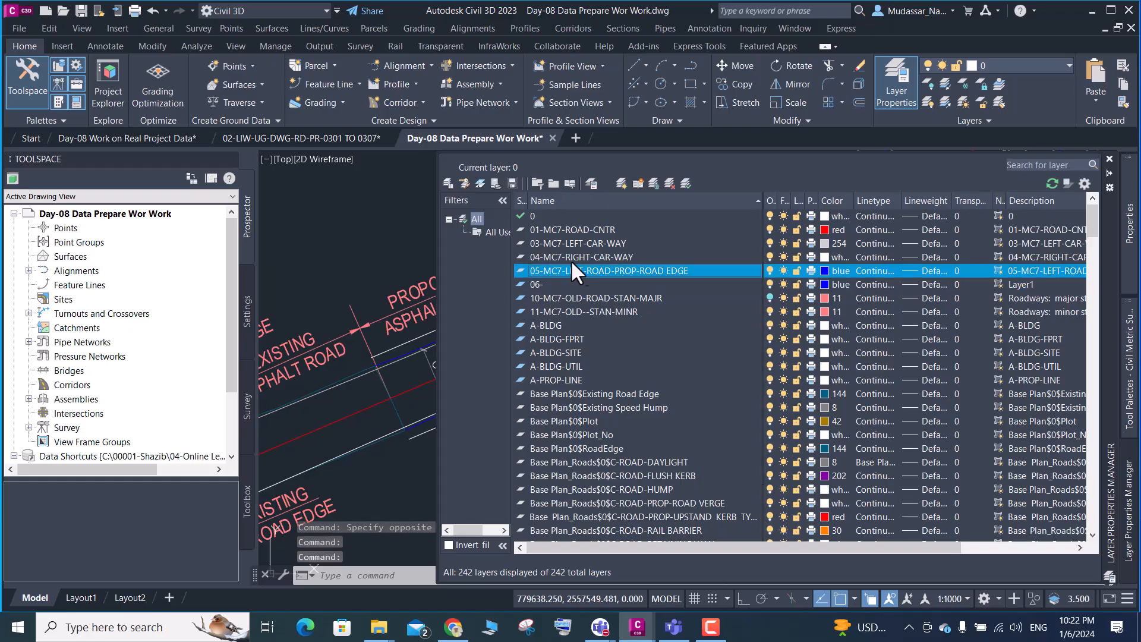
# Complete the new 06- layer's name as 06-MC7-RIGHT-ROAD-PROP-ROAD EDGE, reusing the name of the 05 layer
pyautogui.click(606, 270)
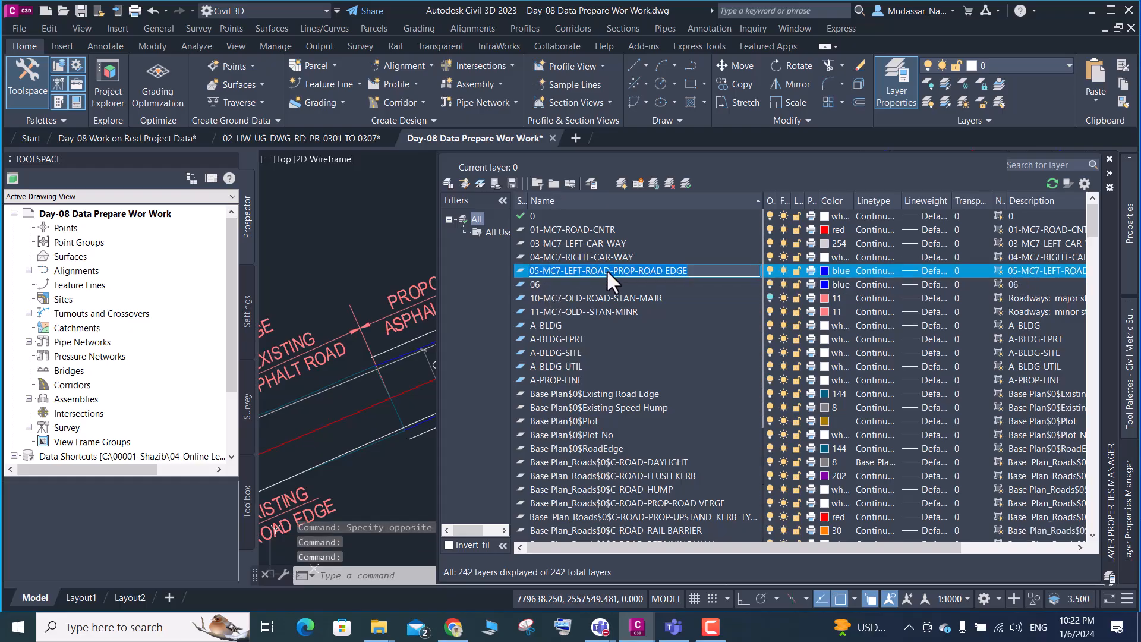
pyautogui.click(574, 286)
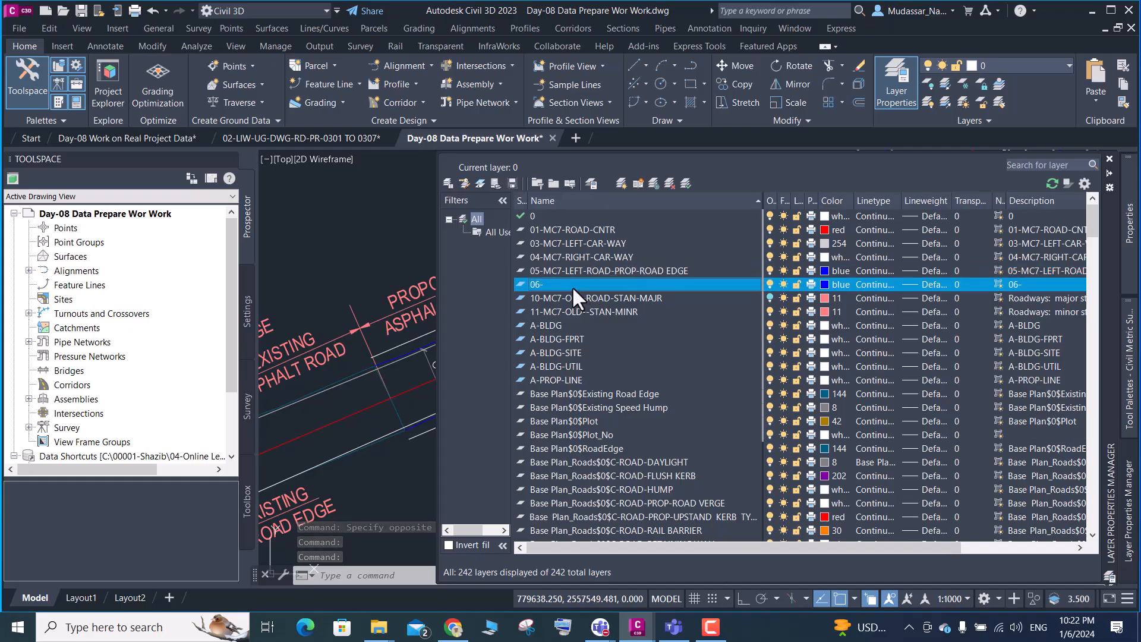
pyautogui.click(558, 285)
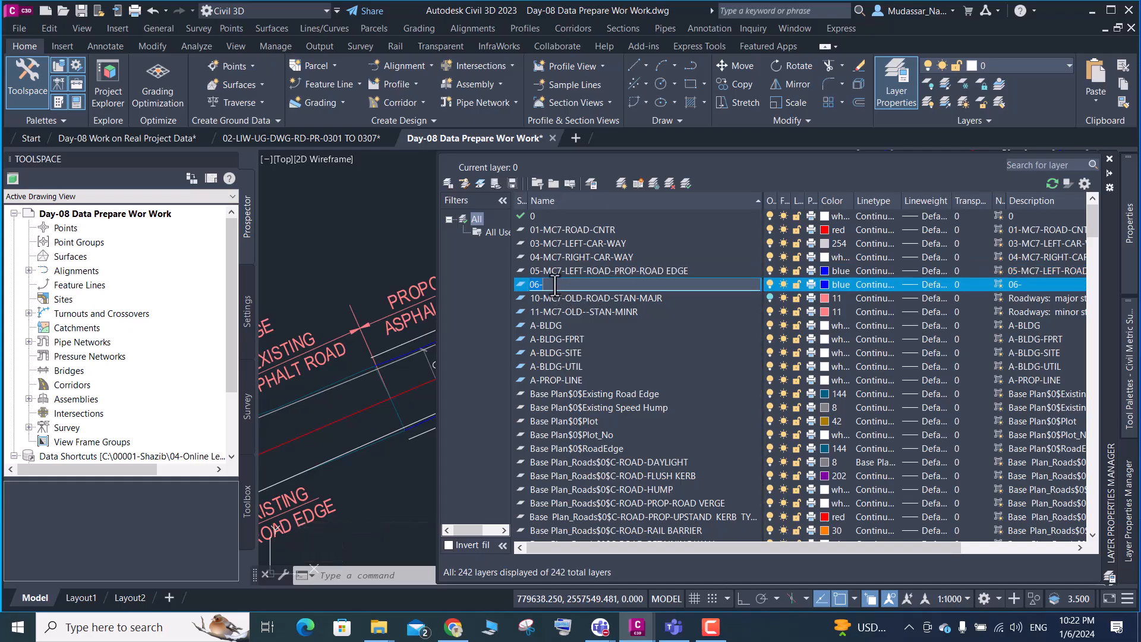
pyautogui.hotkey('ctrl', 'v')
pyautogui.click(538, 287)
pyautogui.press('BackSpace')
pyautogui.write('6')
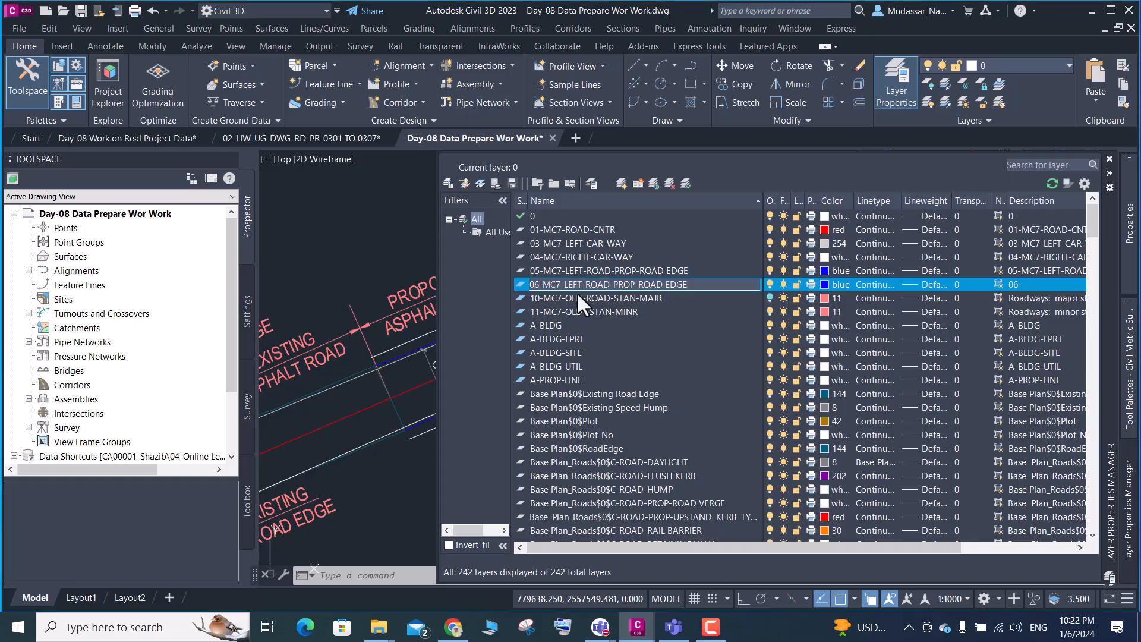
pyautogui.press('BackSpace')
pyautogui.press('BackSpace')
pyautogui.press('BackSpace')
pyautogui.press('BackSpace')
pyautogui.write('RIGHT')
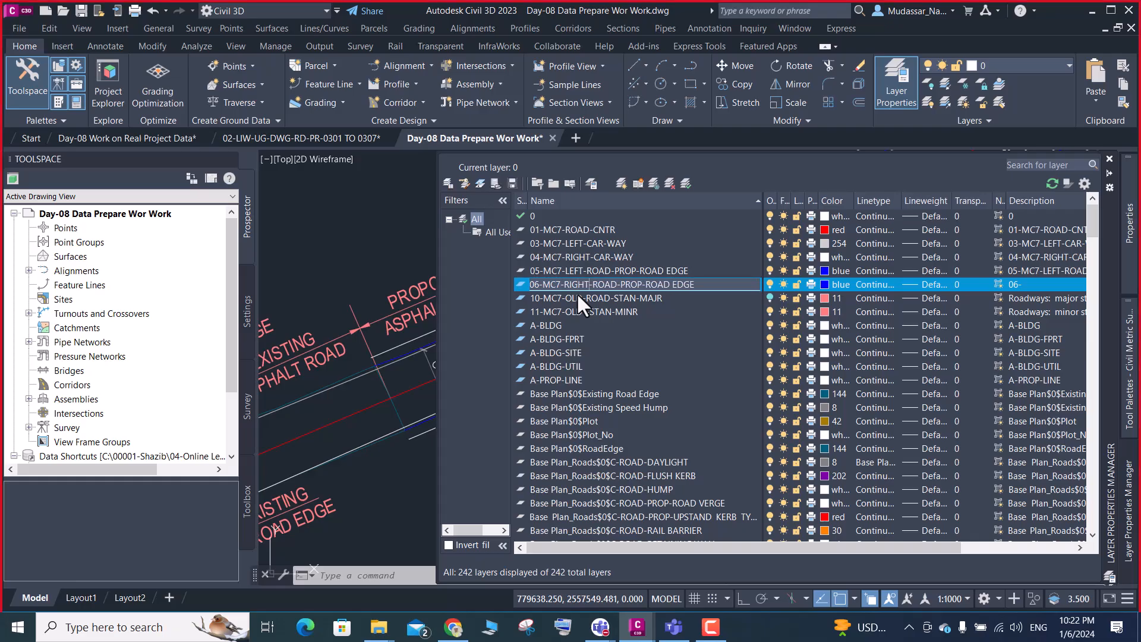
pyautogui.press('Return')
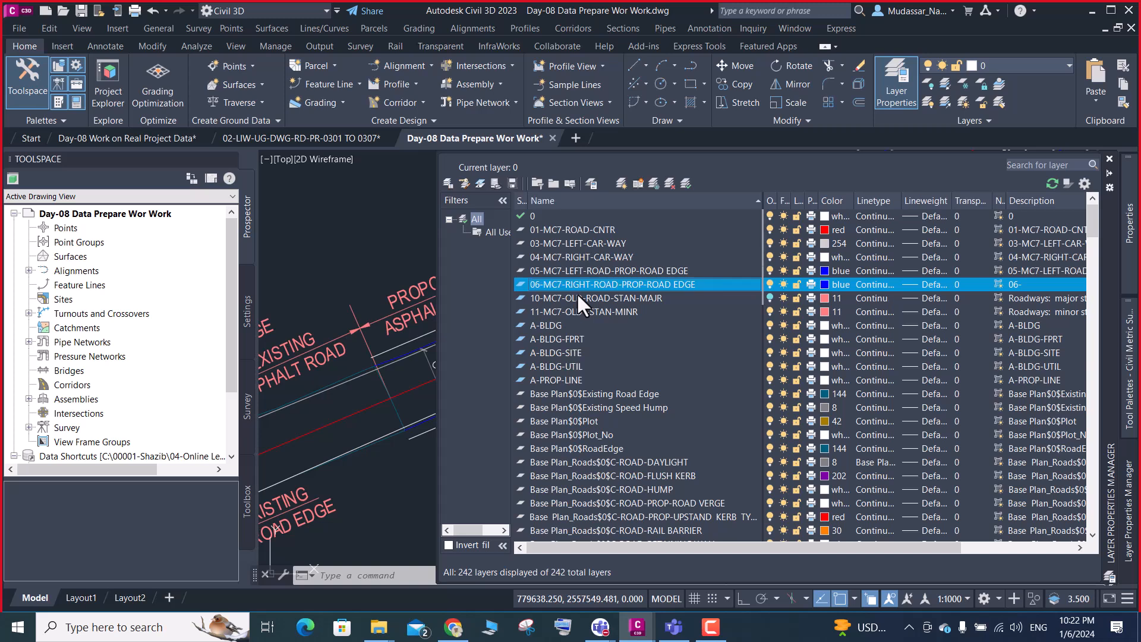
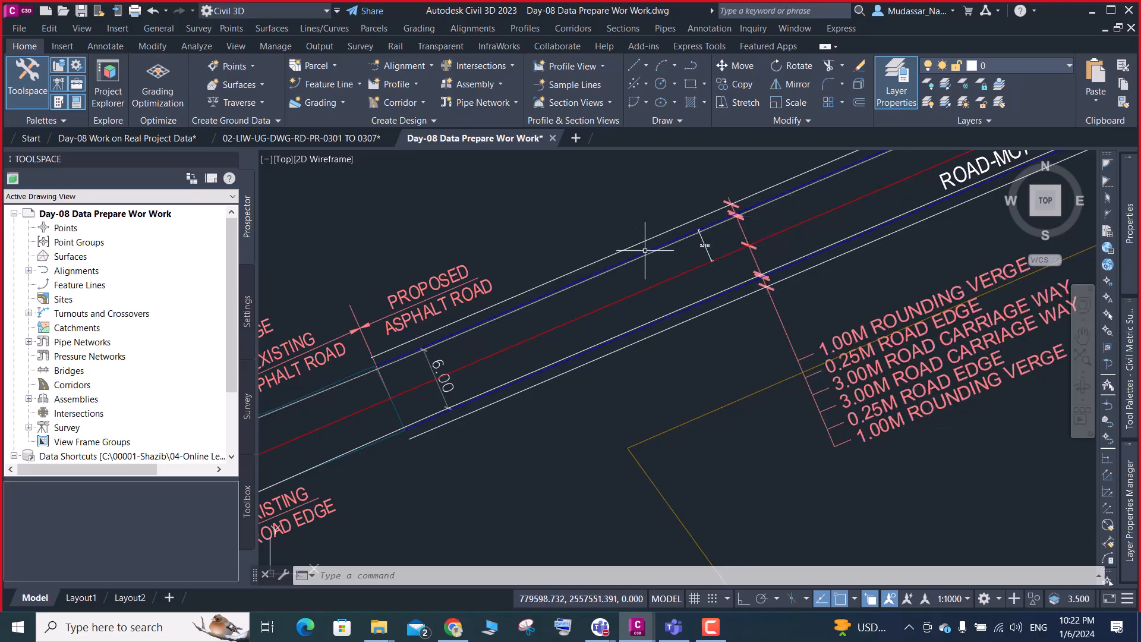
# Select the upper outer white road line to check which layer it is on
pyautogui.click(579, 266)
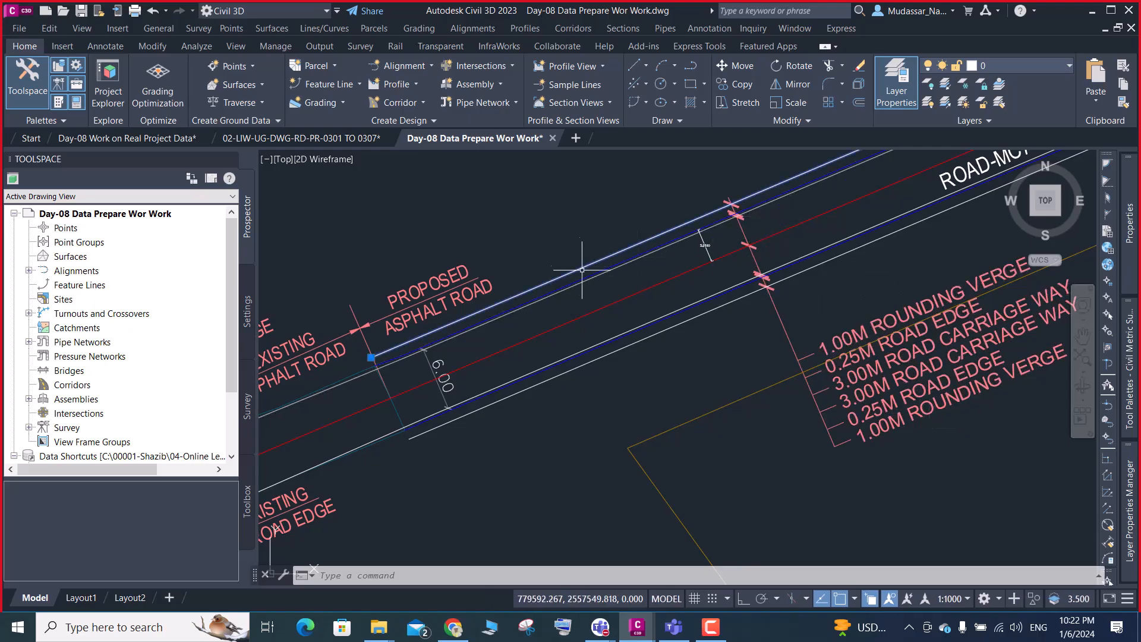
pyautogui.click(1038, 66)
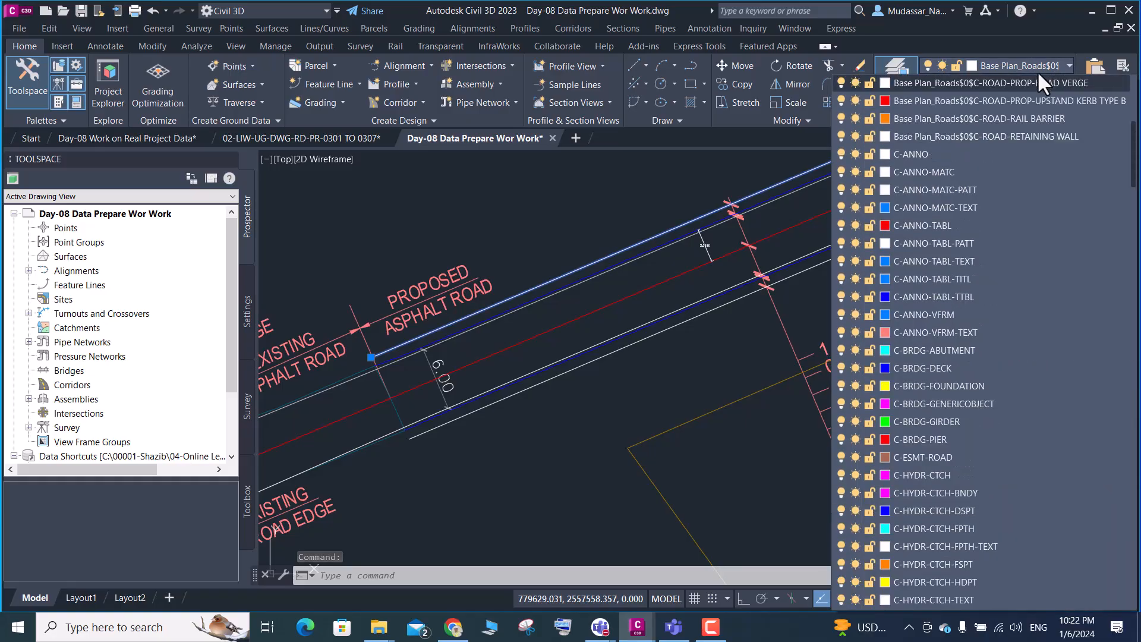
pyautogui.click(1071, 84)
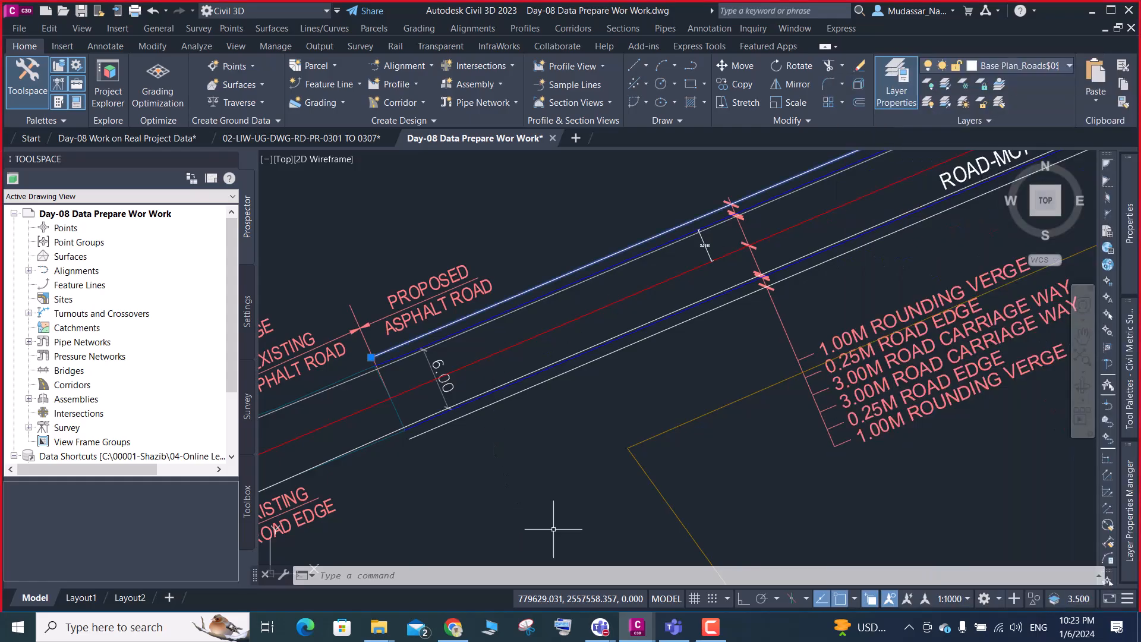
# Filter the layer list by BASE* to show only the base plan layers
pyautogui.moveTo(1128, 484)
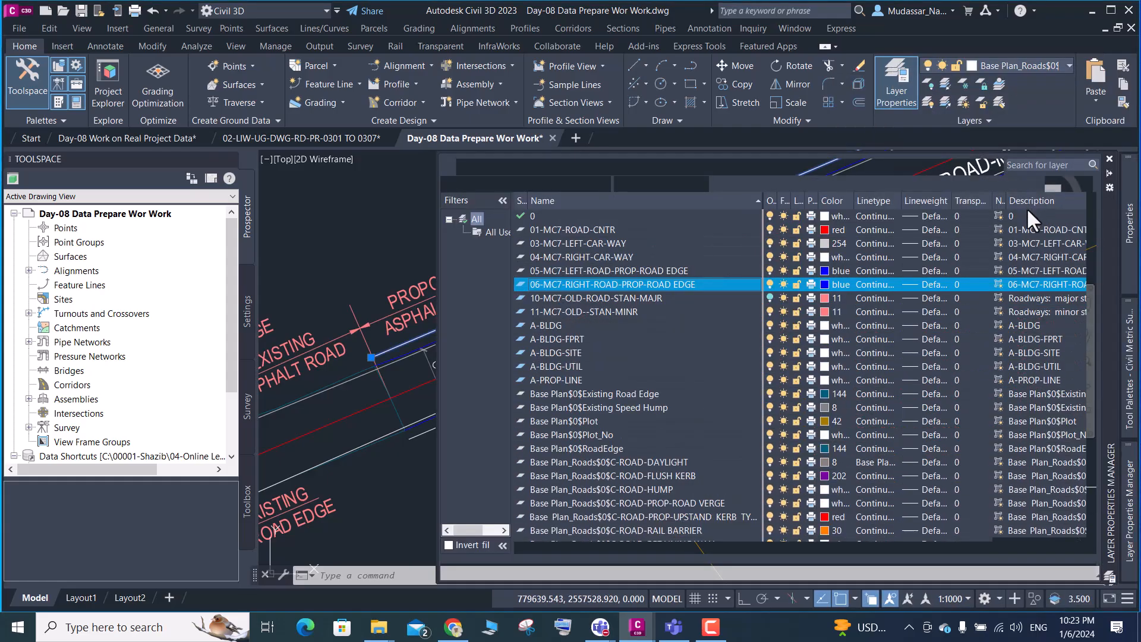
pyautogui.click(1018, 165)
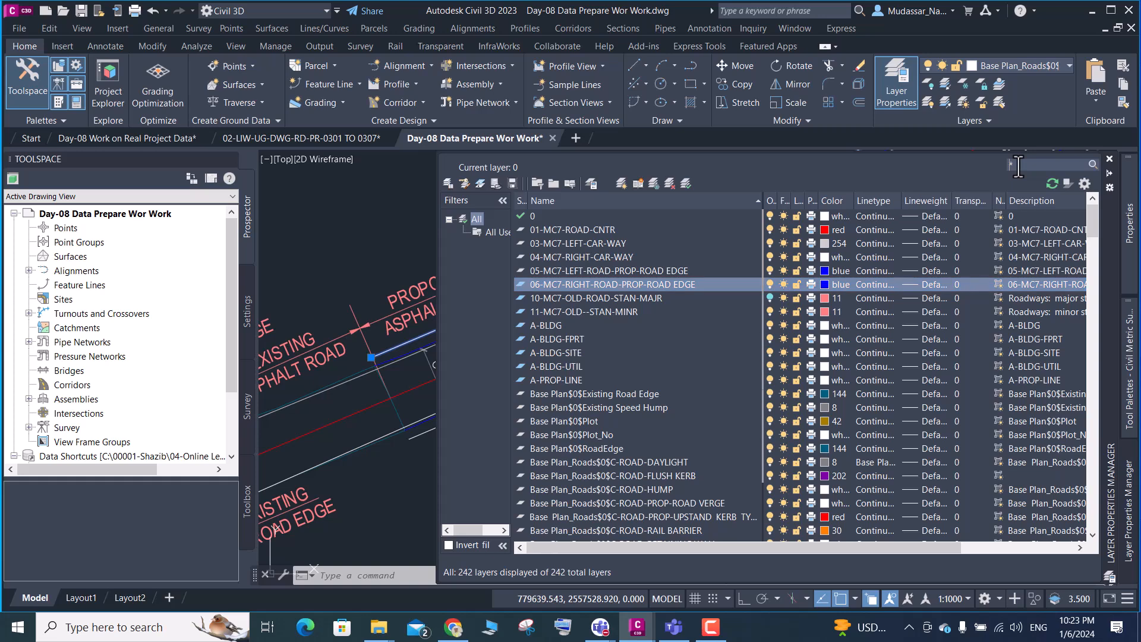
pyautogui.write('BASE')
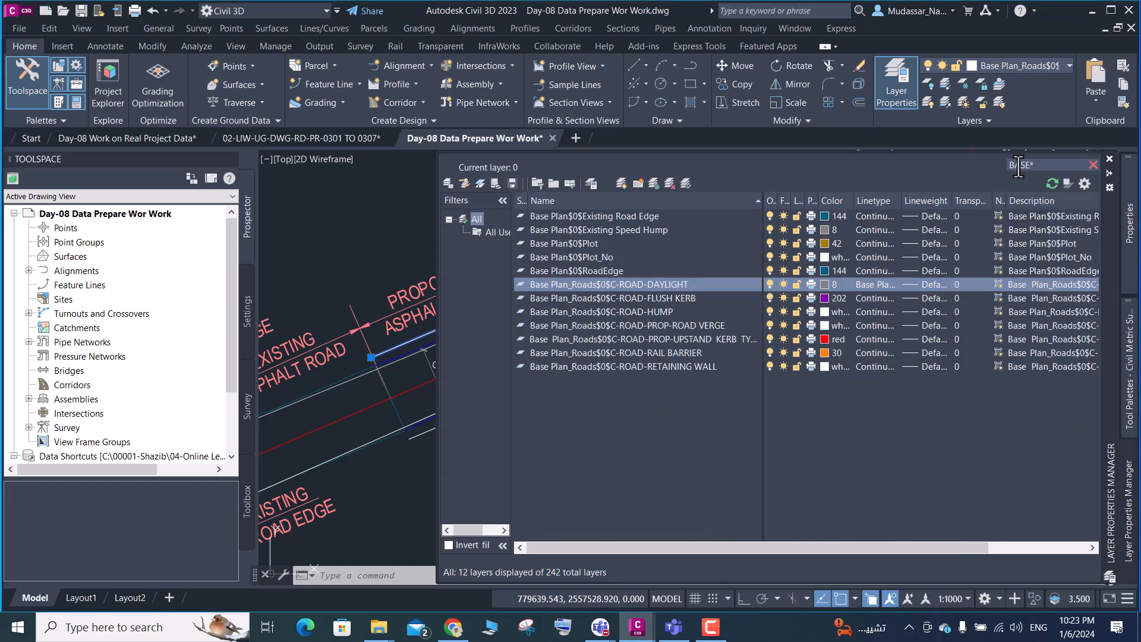
pyautogui.write('-')
pyautogui.press('BackSpace')
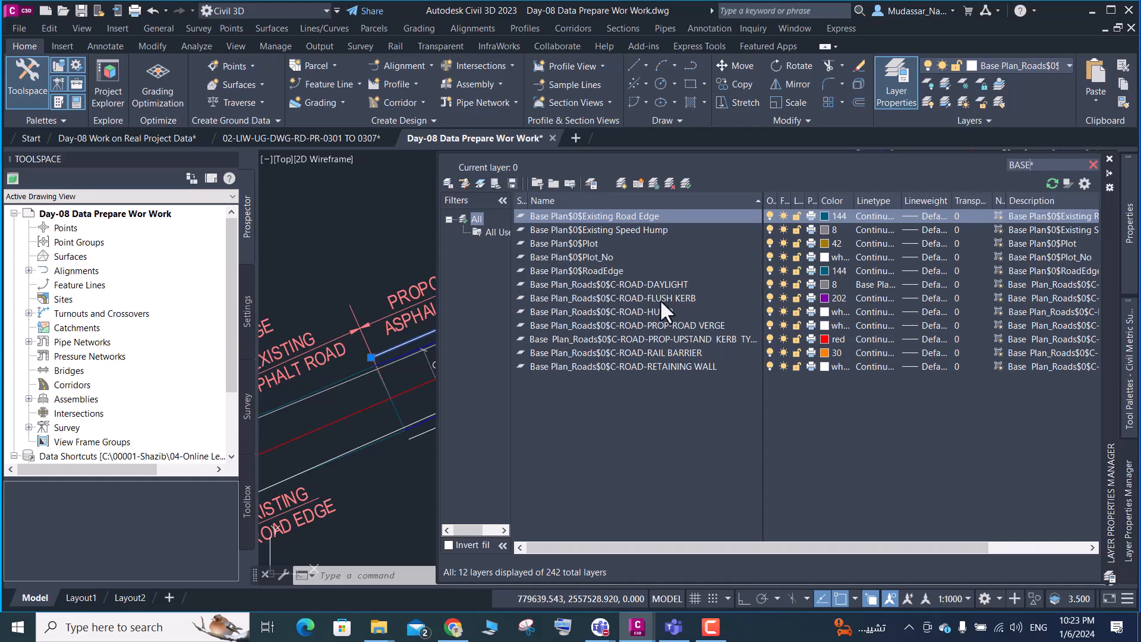
# Rename the layer Base Plan_Roads$0$C-ROAD-PROP-ROAD VERGE as 07-MC7-LEFT-ROAD-ROUNDING
pyautogui.click(699, 326)
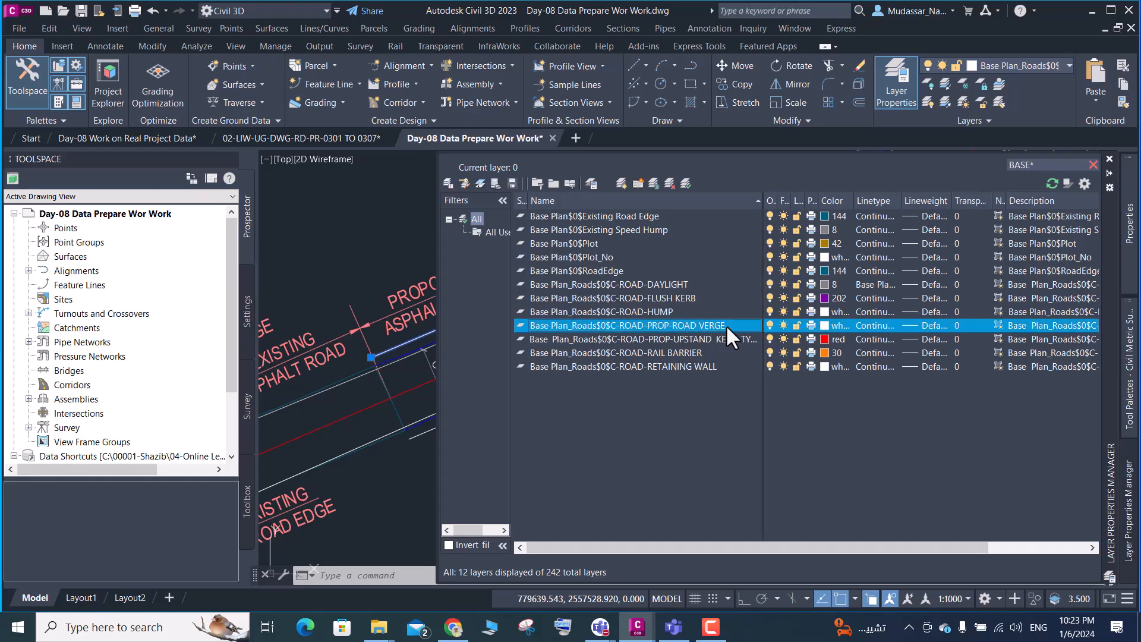
pyautogui.click(726, 326)
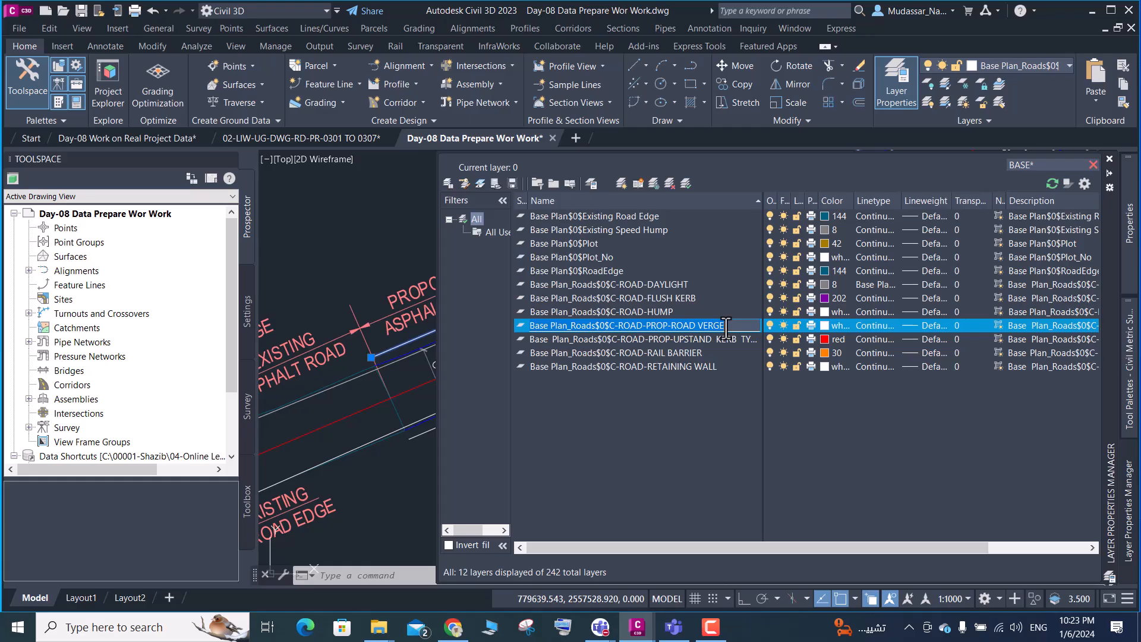
pyautogui.press('BackSpace')
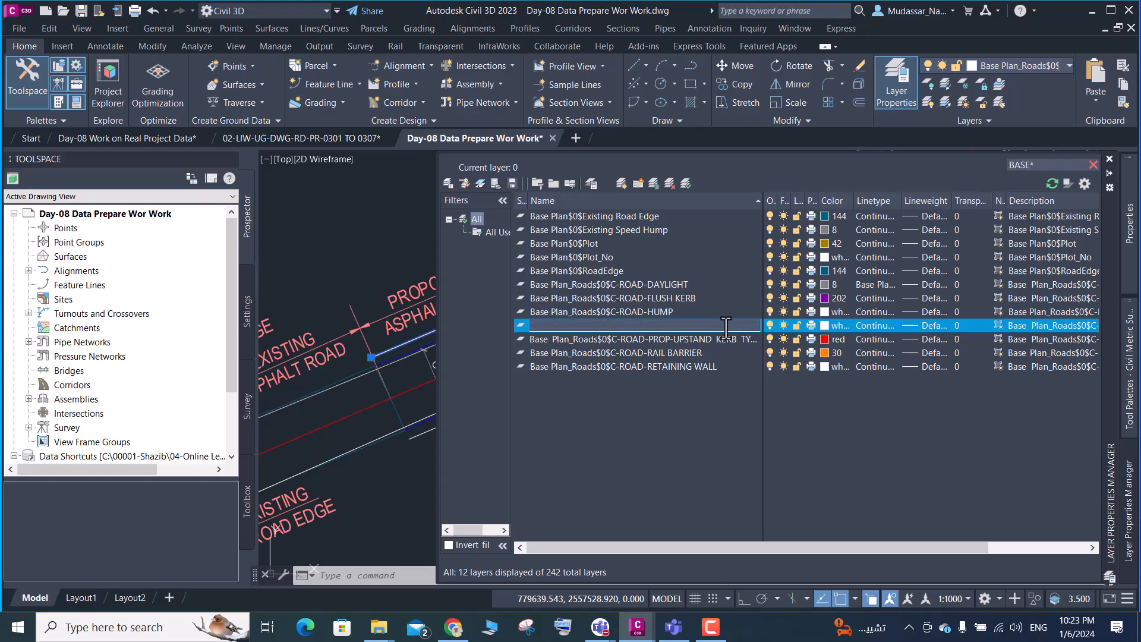
pyautogui.write('07')
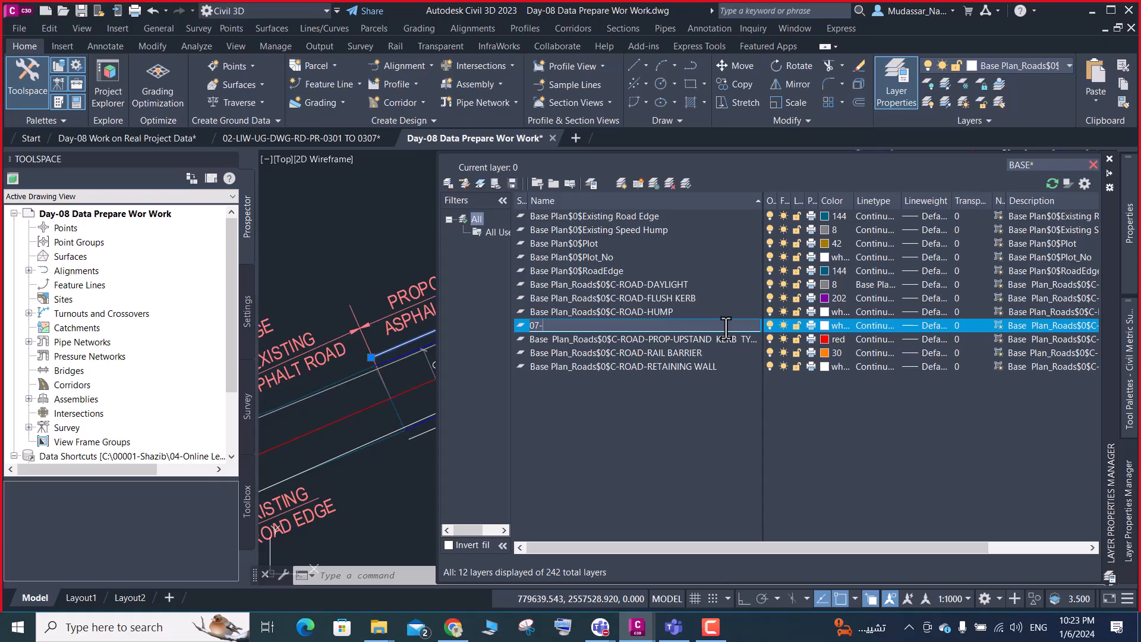
pyautogui.write('-MC7-LEFT-ROAD-ROUNDING')
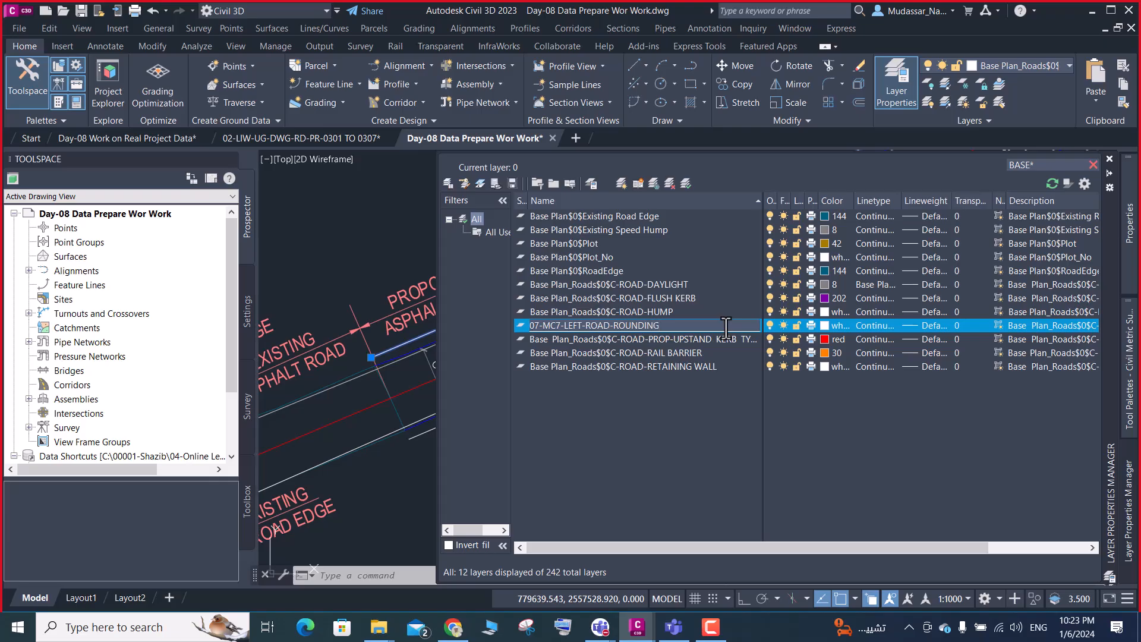
pyautogui.press('Return')
# Set the colour of layer 07-MC7-LEFT-ROAD-ROUNDING to cyan
pyautogui.click(826, 324)
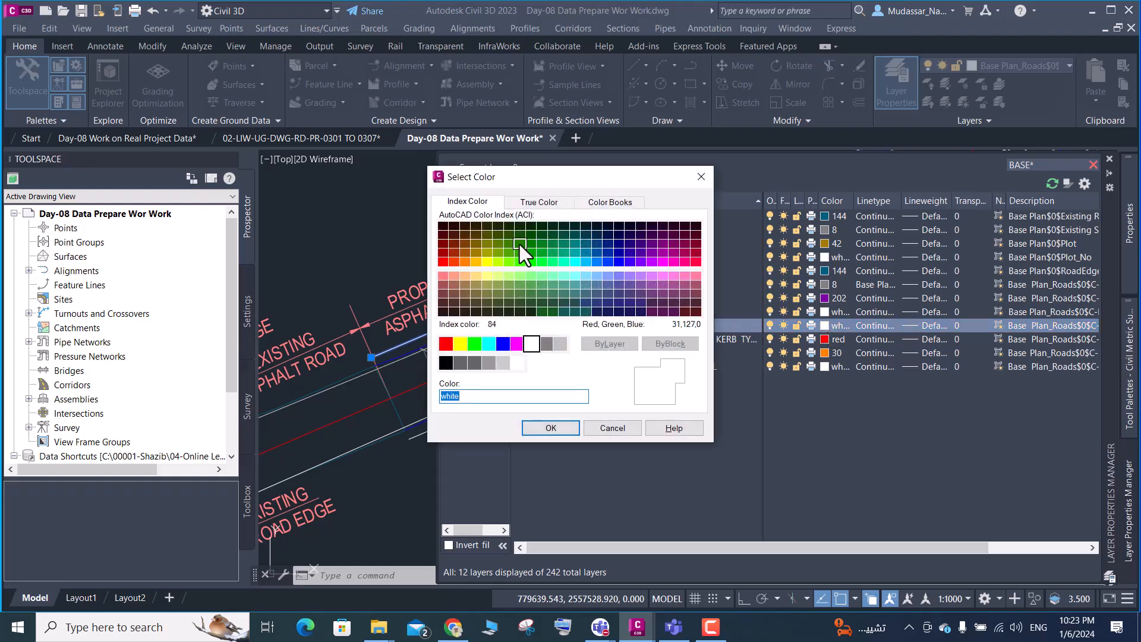
pyautogui.click(489, 346)
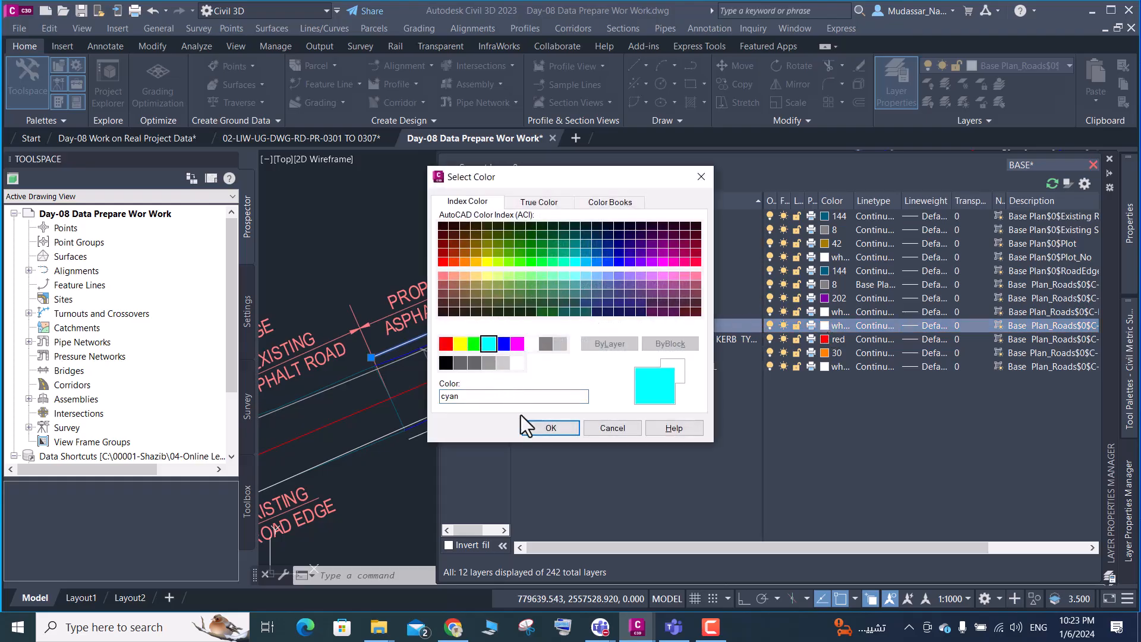
pyautogui.click(538, 428)
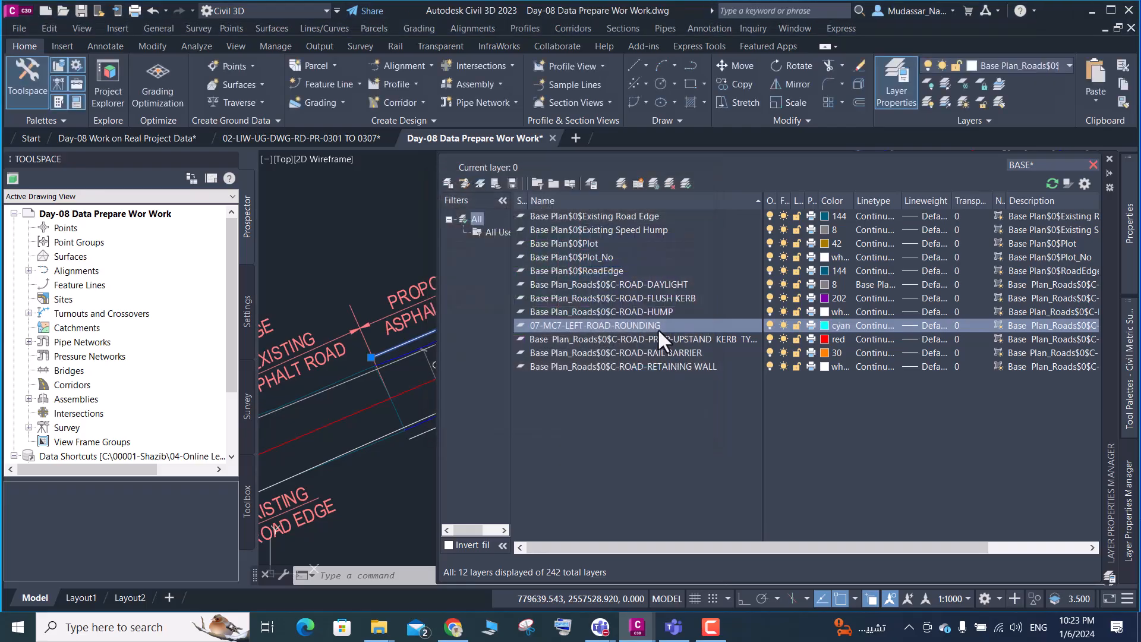
pyautogui.click(658, 330)
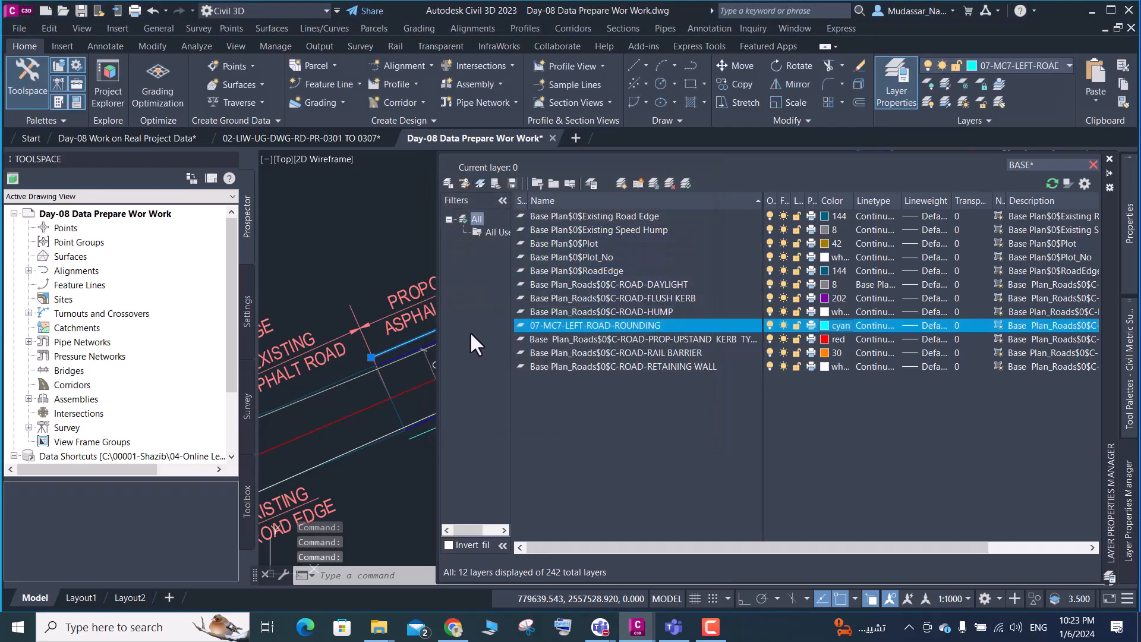
pyautogui.press('Down')
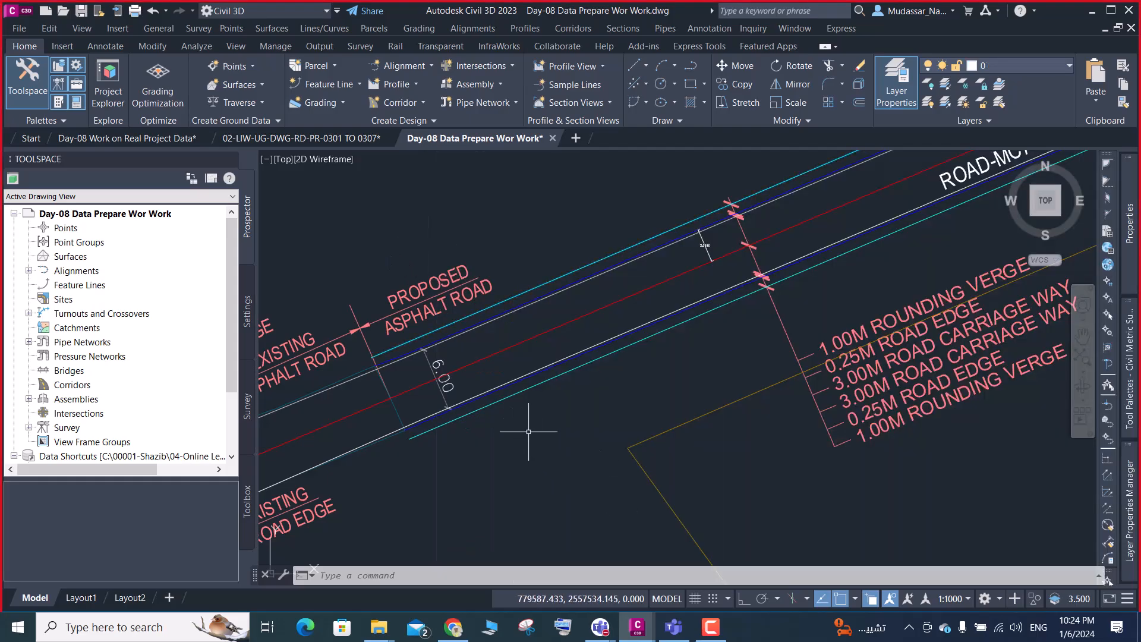
# Select the lower outer cyan road line, check its layer against the layer list, and clear the selection
pyautogui.click(500, 401)
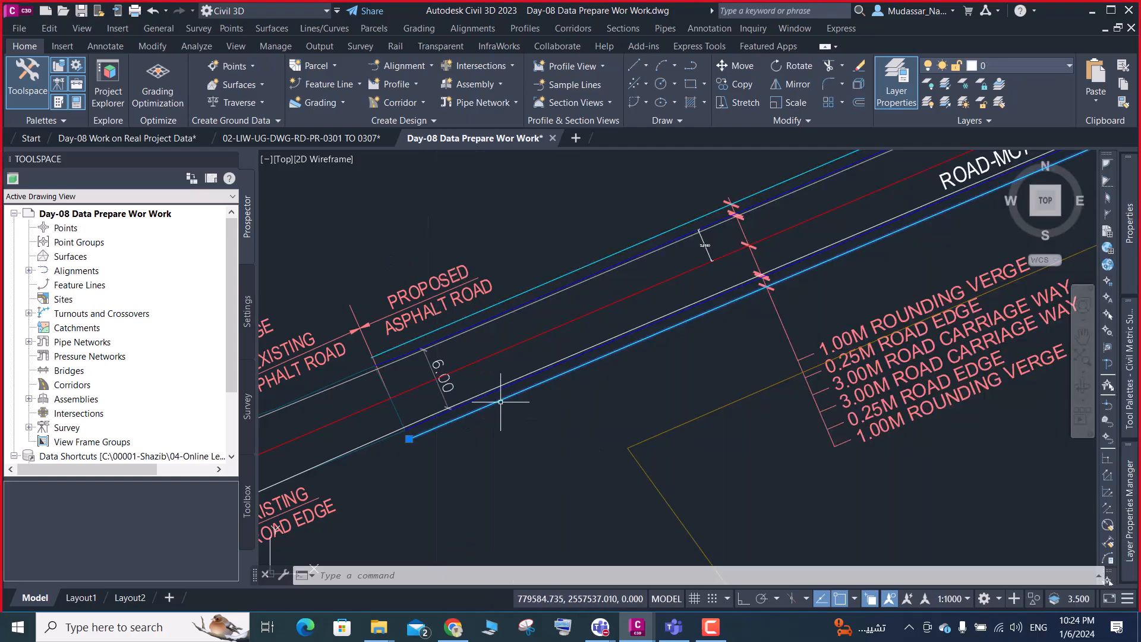
pyautogui.click(1002, 65)
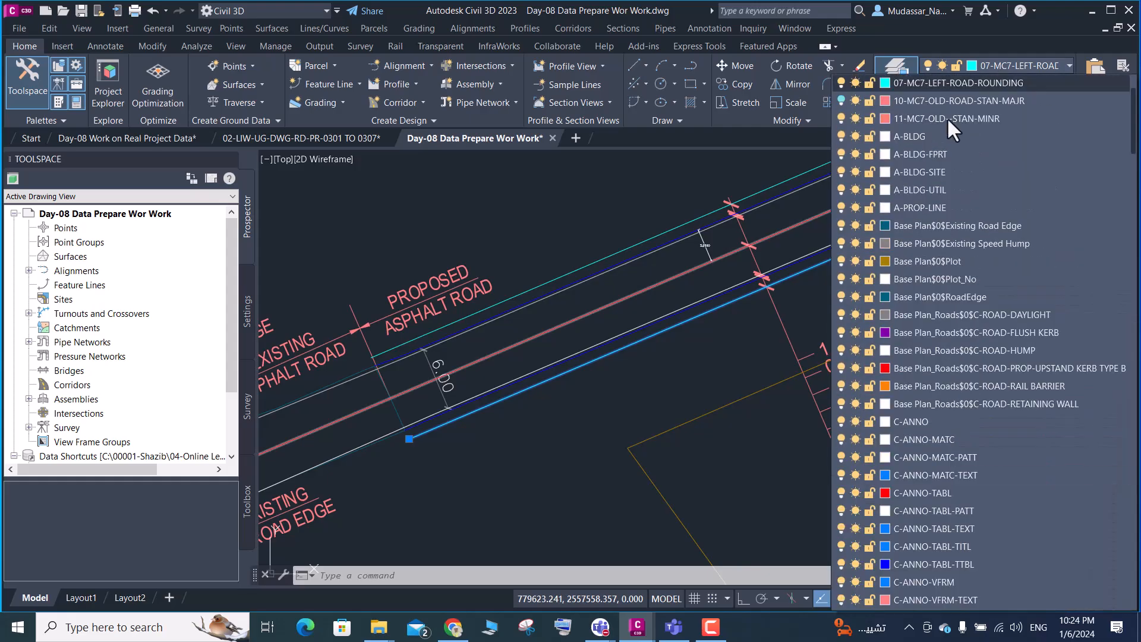
pyautogui.scroll(1, 909, 178)
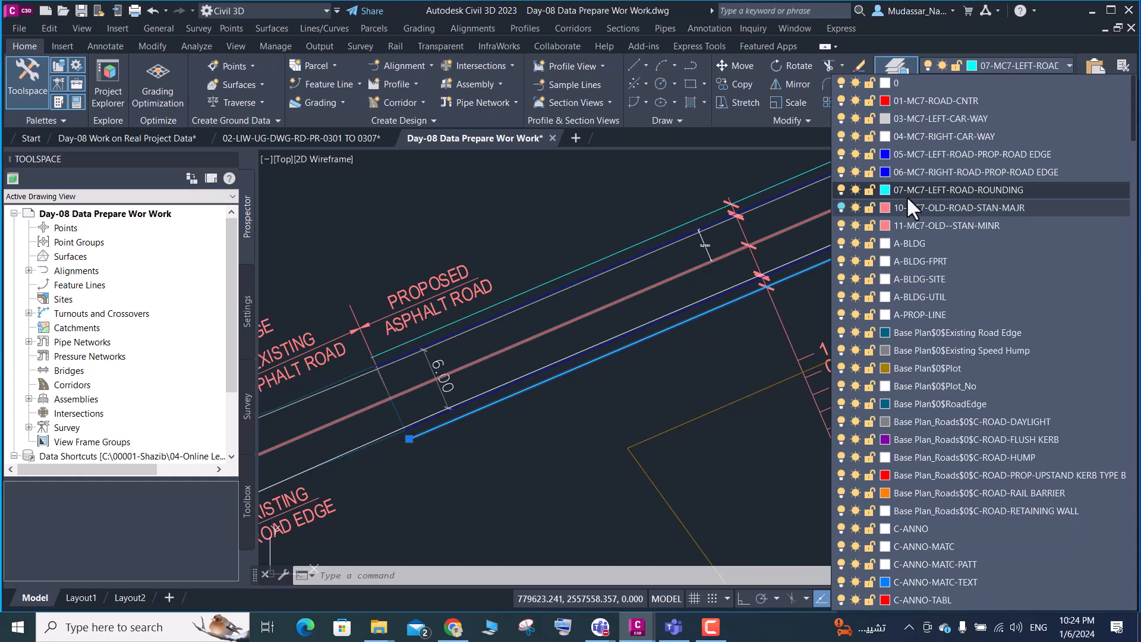
pyautogui.press('Escape')
pyautogui.press('Escape')
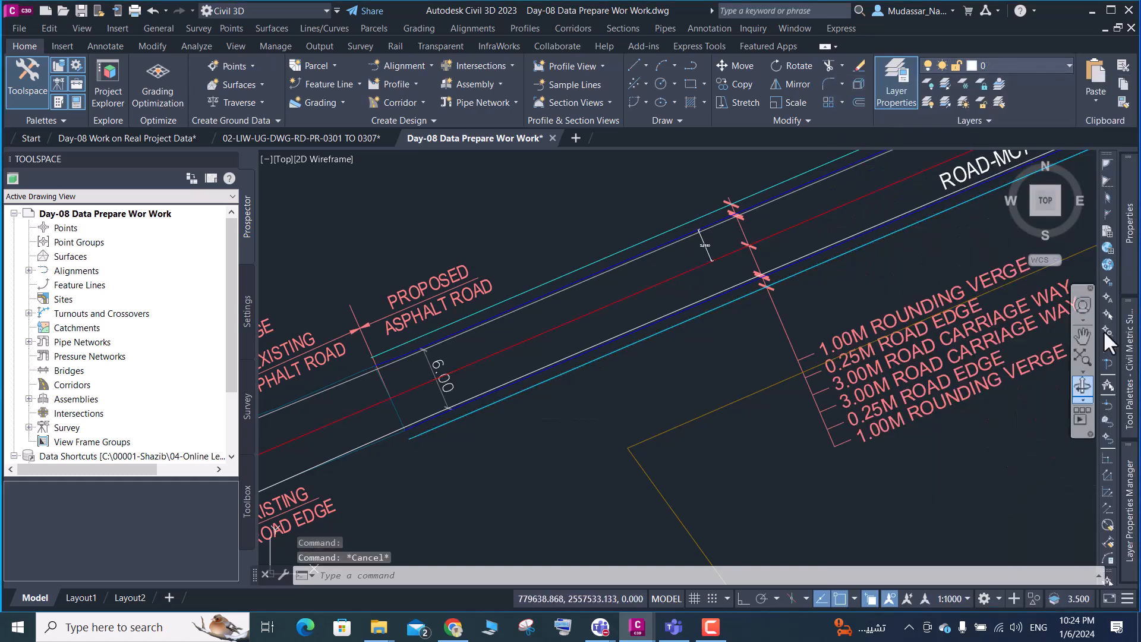
# Rename the layer Base Plan$0$RoadEdge as 08-MC7-LEFT-ROAD-PROP-ROAD EDGE, reusing the copied 05 layer name with the number 08
pyautogui.moveTo(1125, 477)
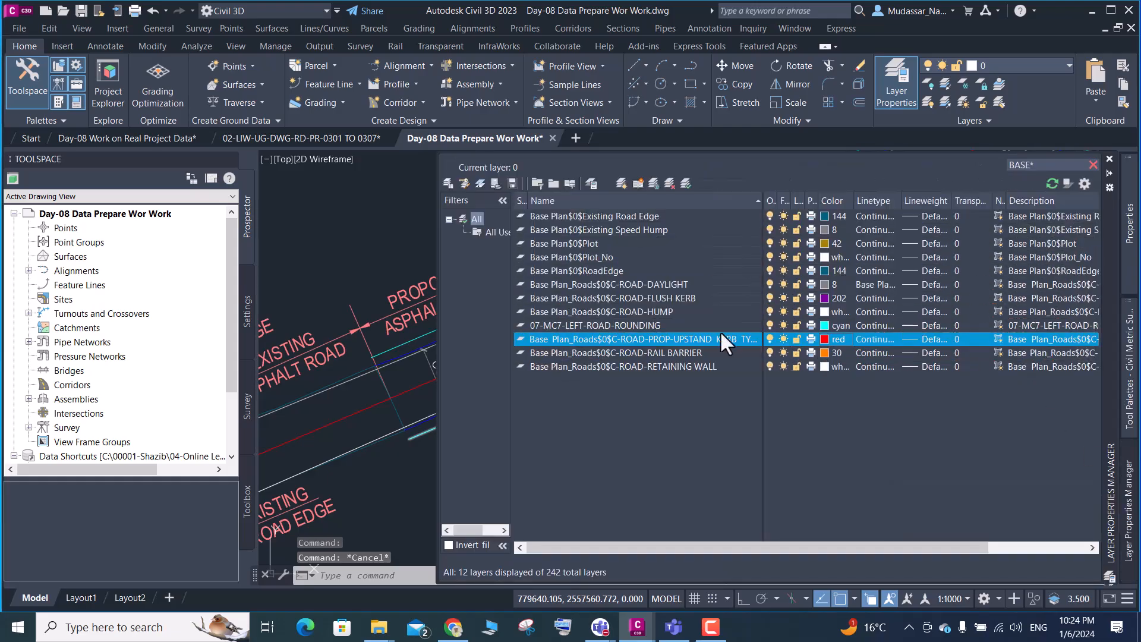
pyautogui.click(1029, 165)
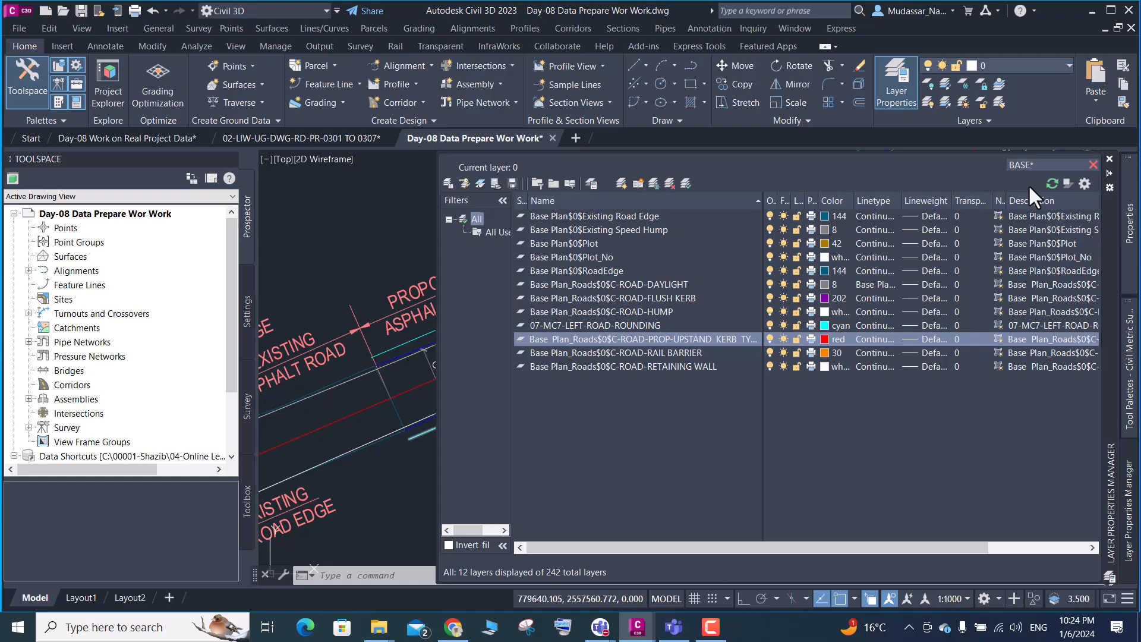
pyautogui.click(625, 271)
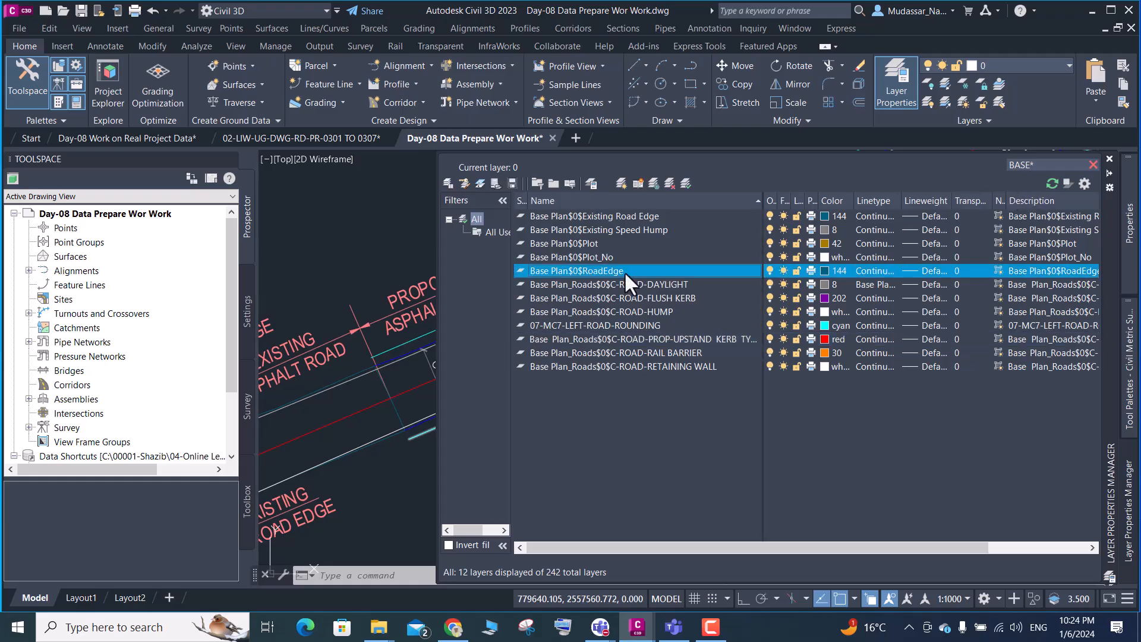
pyautogui.click(623, 271)
pyautogui.write('05-MC7-LEFT-ROAD-PROP-ROAD EDGE')
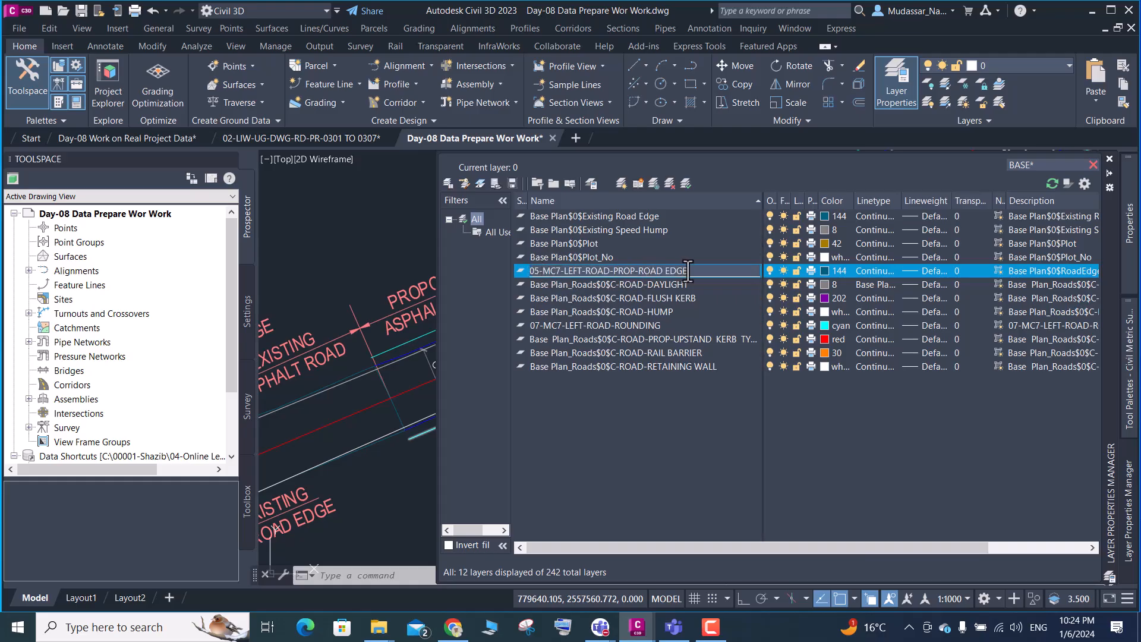
pyautogui.click(540, 272)
pyautogui.press('BackSpace')
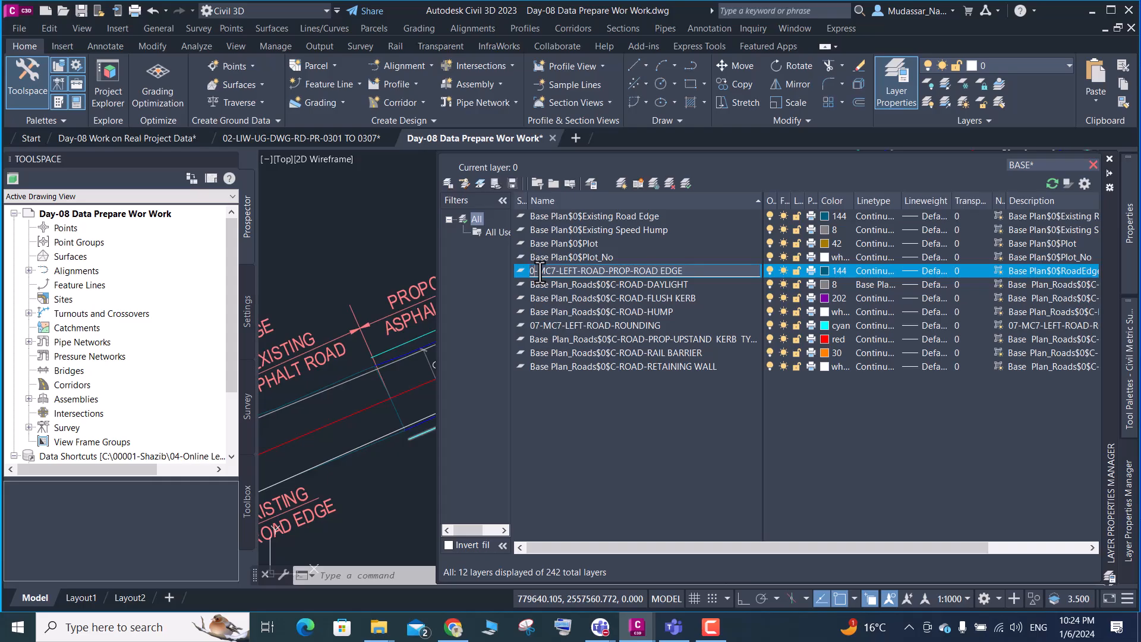
pyautogui.write('8')
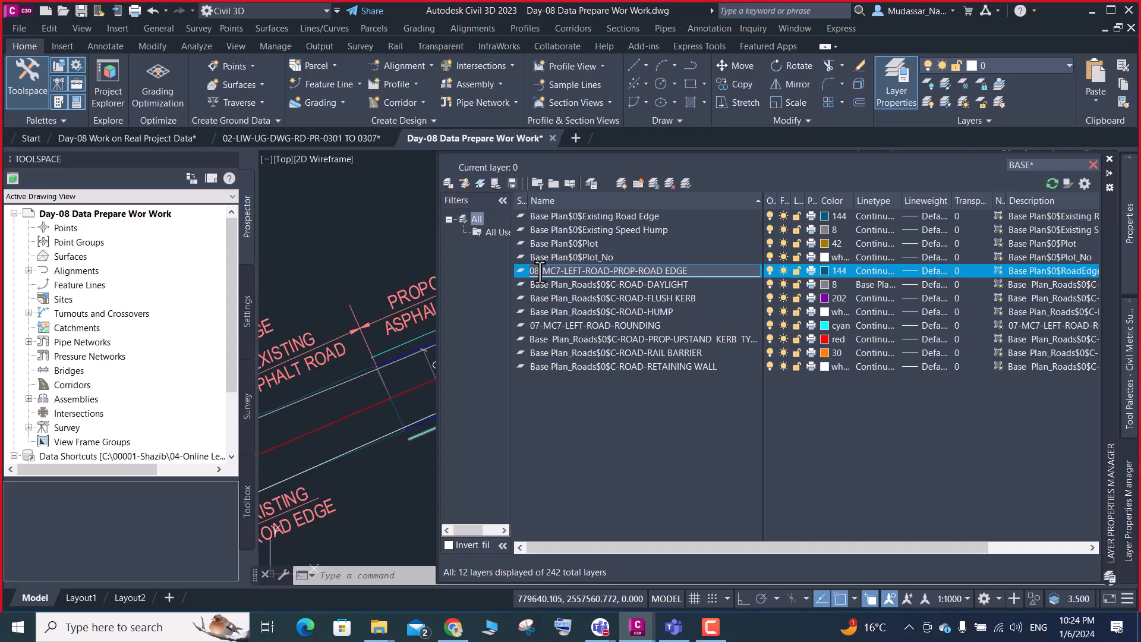
# Set the colour of the 08-MC7-LEFT-ROAD-PROP-ROAD EDGE layer to cyan
pyautogui.click(824, 272)
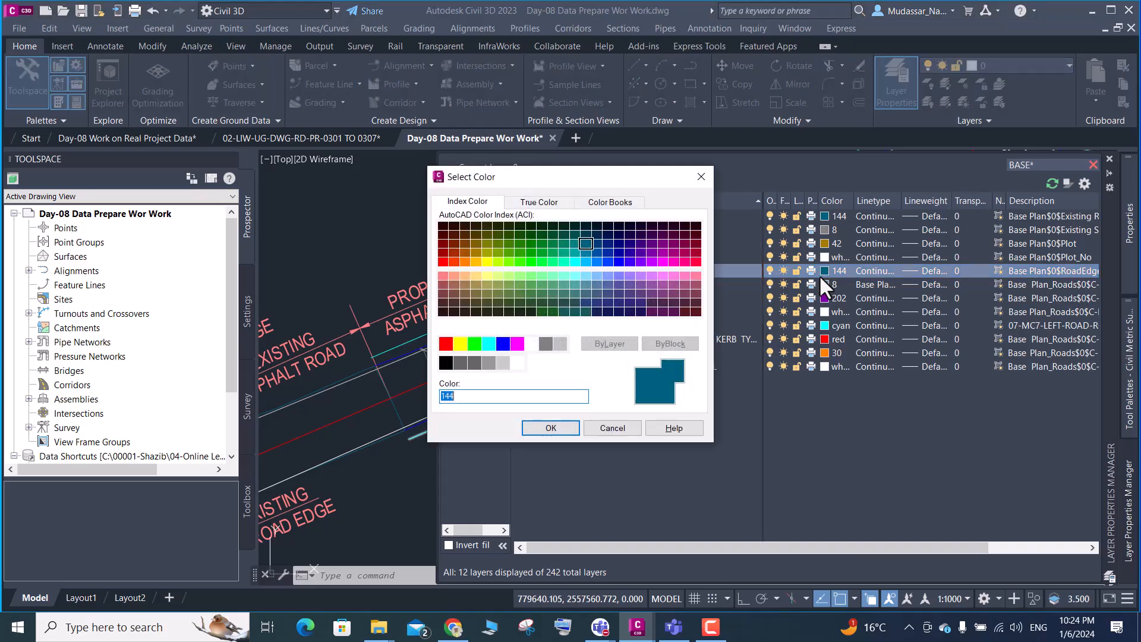
pyautogui.click(490, 341)
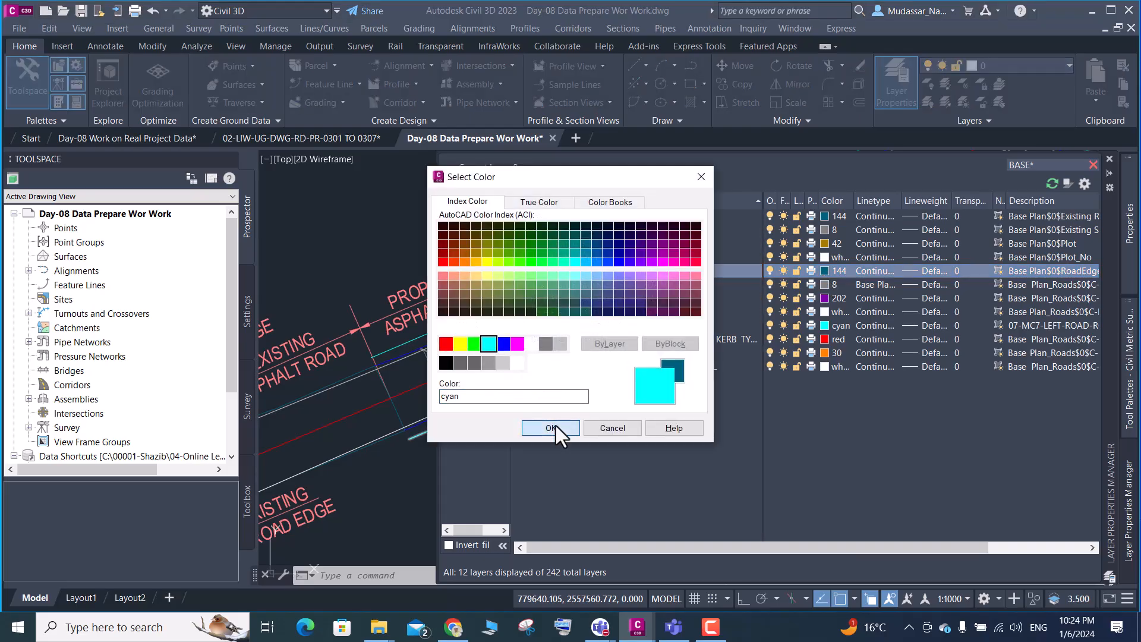
pyautogui.click(555, 426)
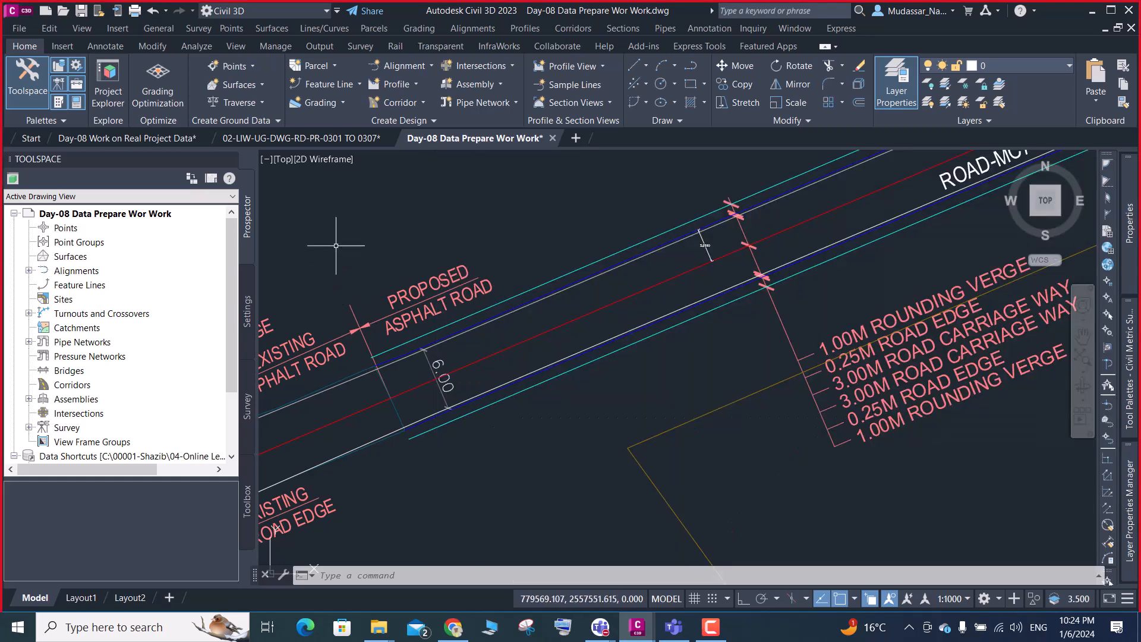
pyautogui.click(994, 66)
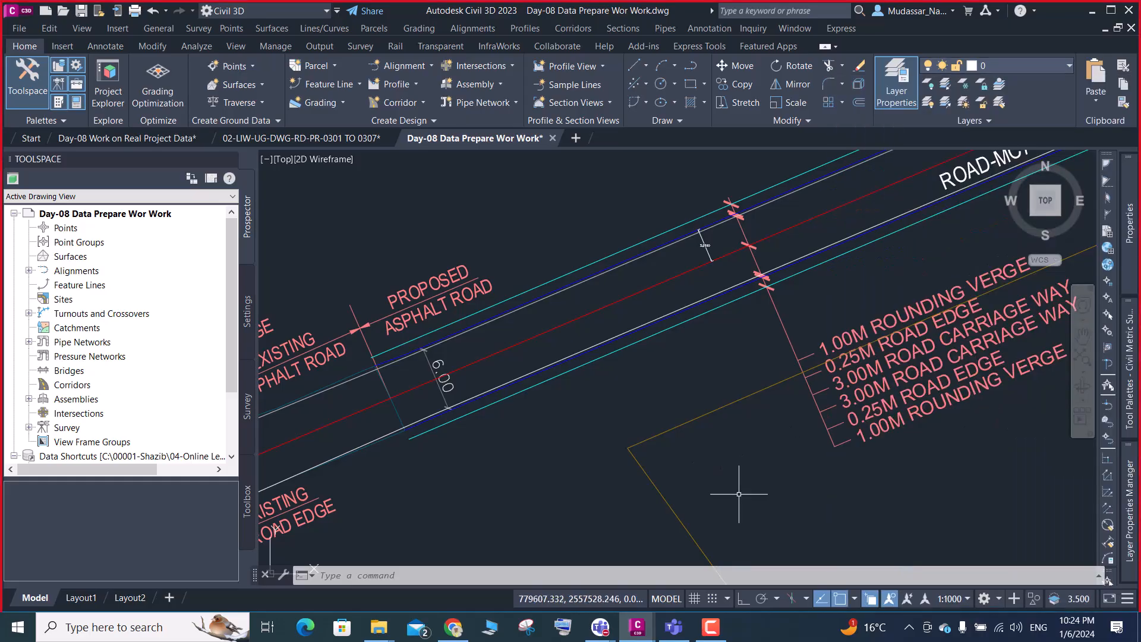
# Clear the BASE* filter to list all layers again
pyautogui.moveTo(1131, 523)
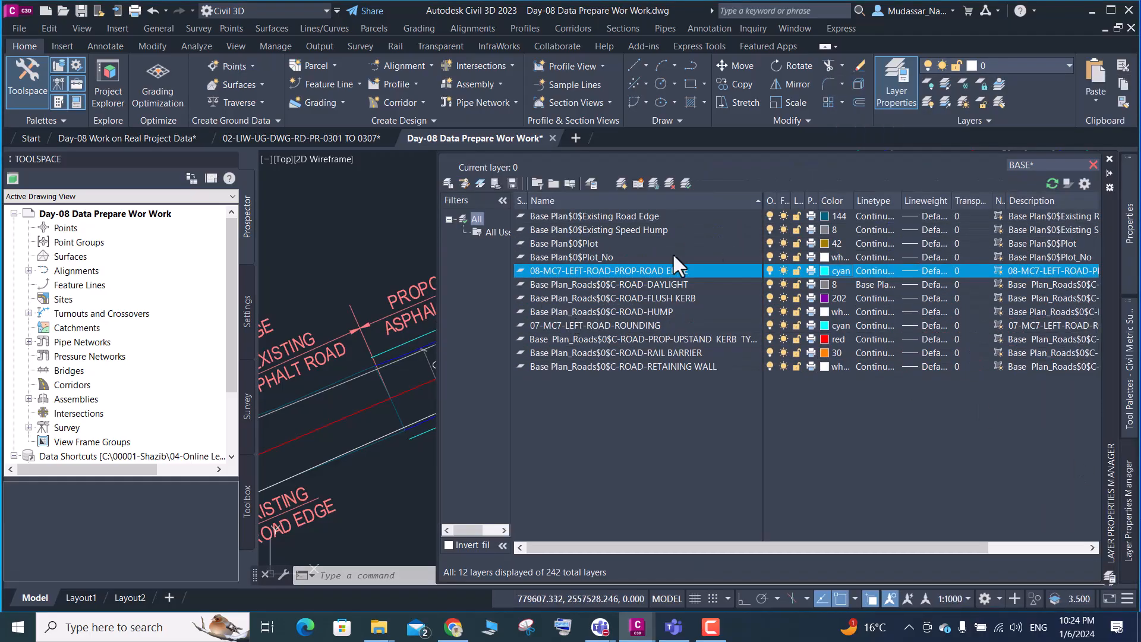
pyautogui.press('BackSpace')
pyautogui.press('BackSpace')
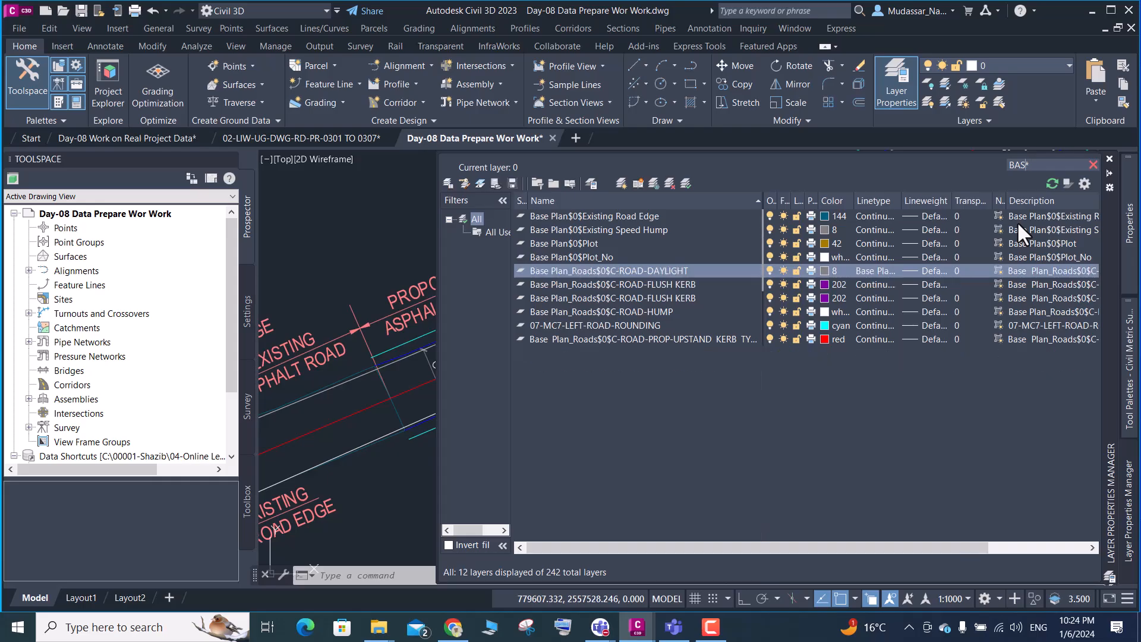
pyautogui.press('BackSpace')
pyautogui.press('BackSpace')
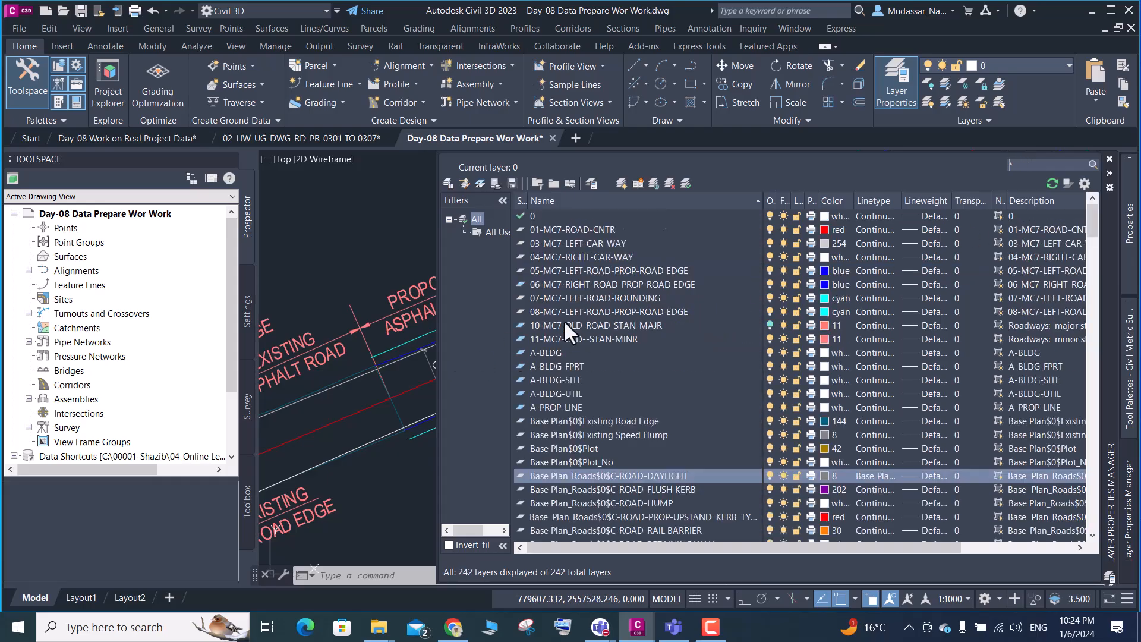
# Replace LEFT with RIGHT in the 08 layer's name, making it 08-MC7-RIGHT-ROAD-PROP-ROAD EDGE
pyautogui.click(570, 313)
pyautogui.click(580, 313)
pyautogui.click(580, 312)
pyautogui.press('BackSpace')
pyautogui.press('BackSpace')
pyautogui.press('BackSpace')
pyautogui.press('BackSpace')
pyautogui.write('RIGHT')
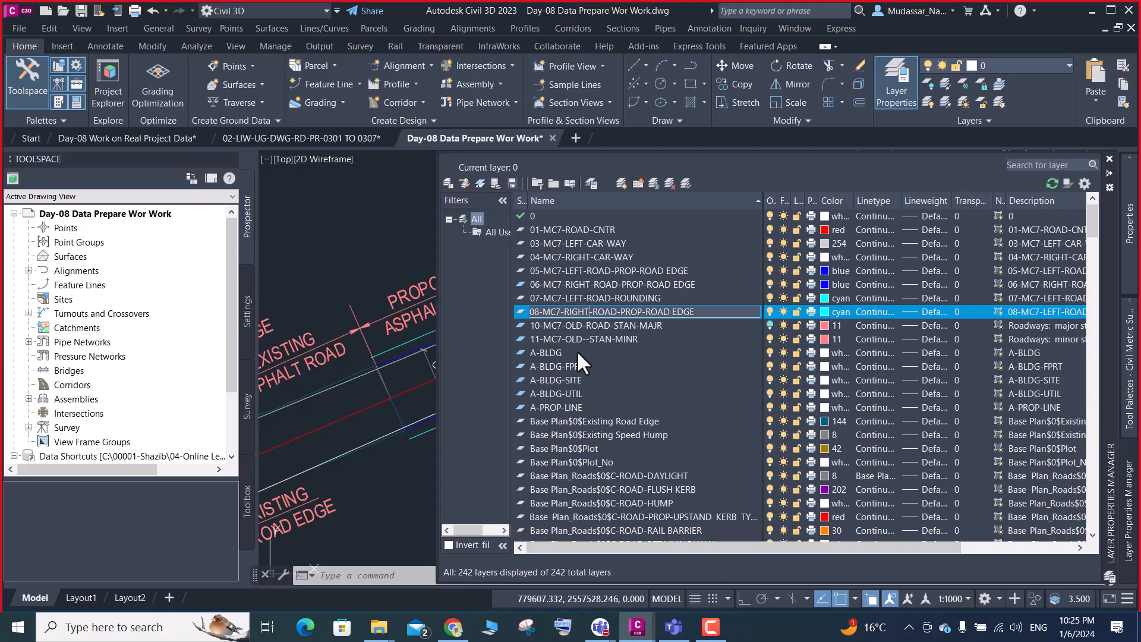
pyautogui.press('Return')
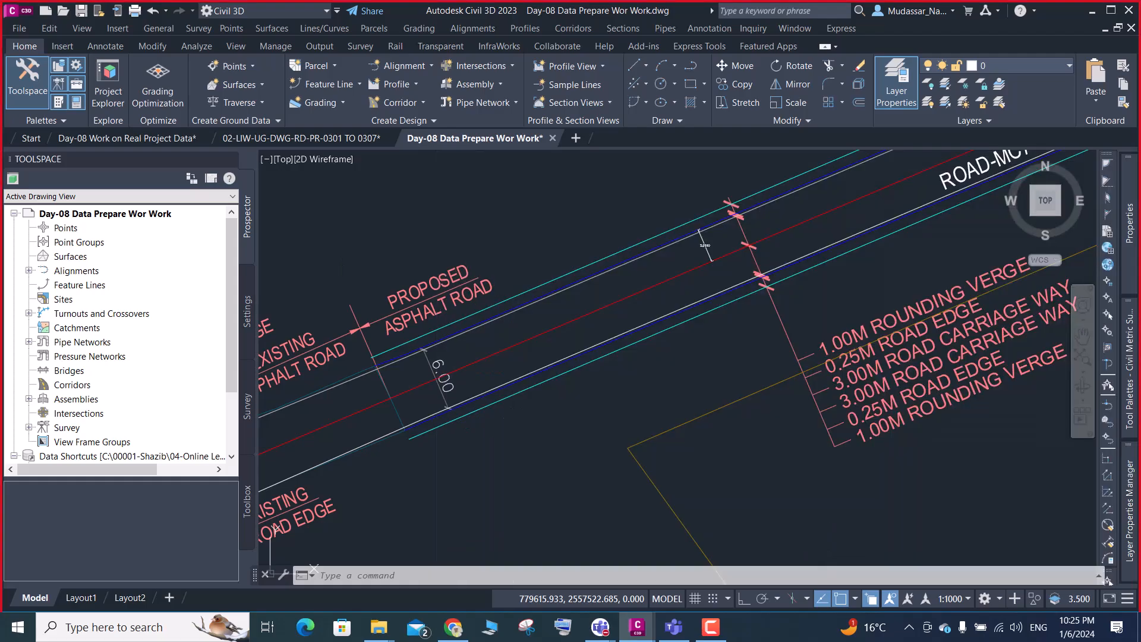
# Clear any selection in the drawing and save the drawing file
pyautogui.click(351, 239)
pyautogui.press('Escape')
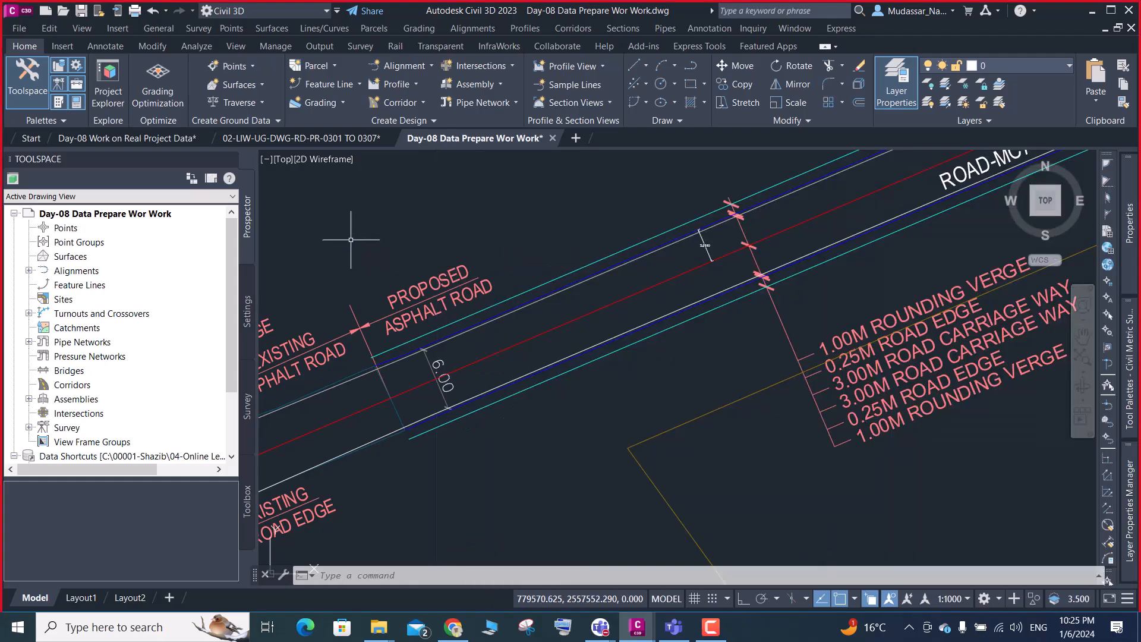
pyautogui.hotkey('ctrl', 's')
pyautogui.click(444, 281)
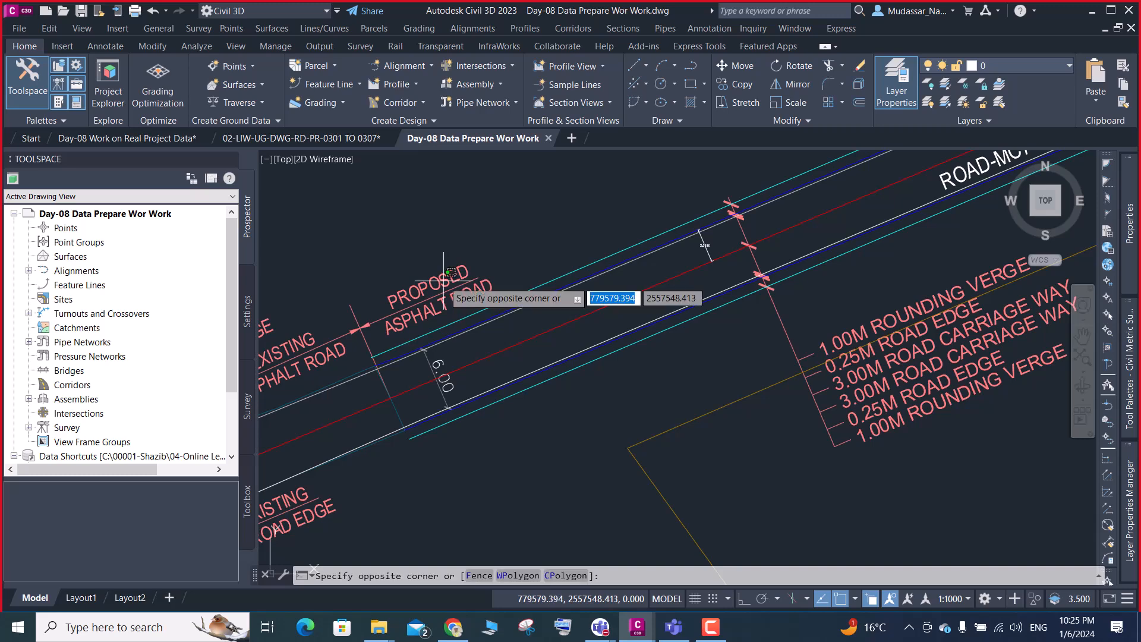
# Check which layer the proposed asphalt road and existing road edge labels are on, leaving them deselected
pyautogui.click(387, 334)
pyautogui.scroll(-2, 581, 269)
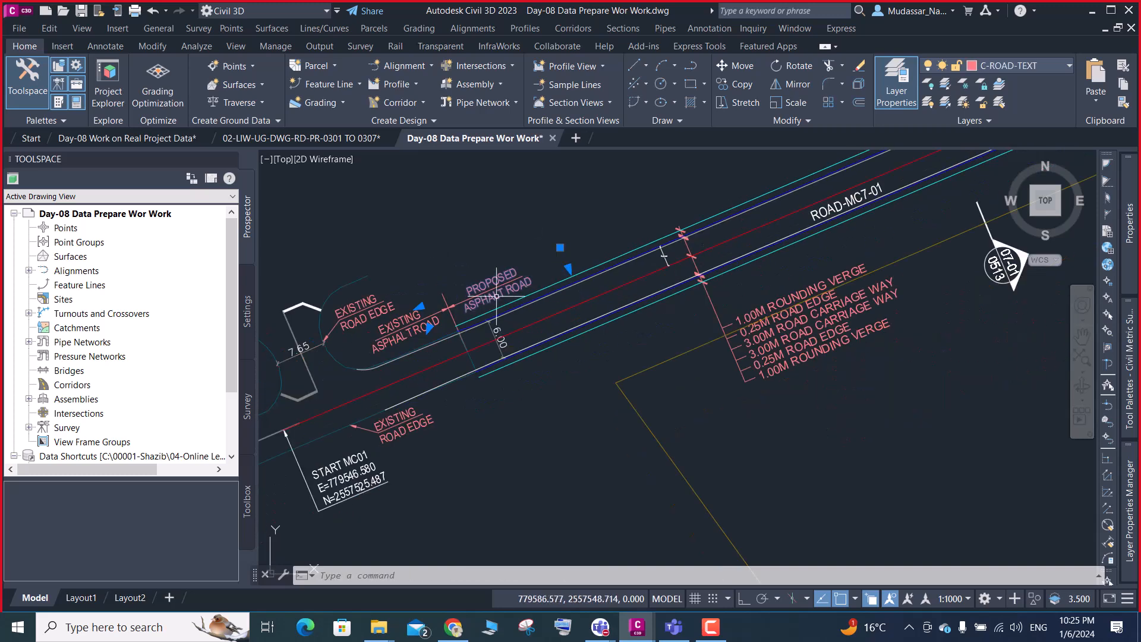
pyautogui.press('Escape')
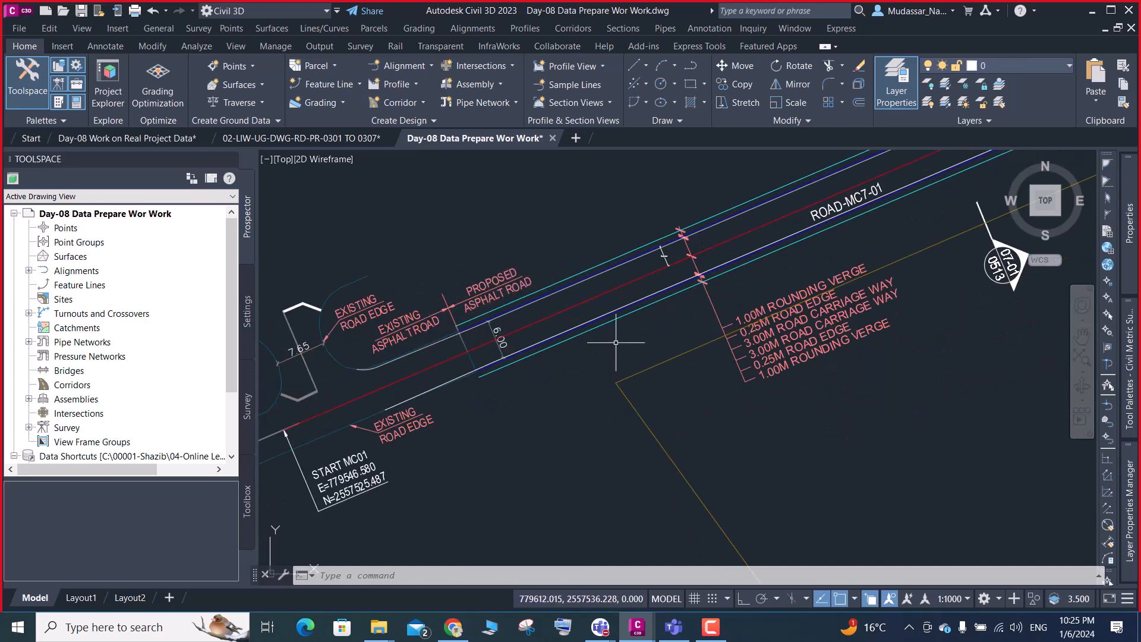
pyautogui.click(510, 281)
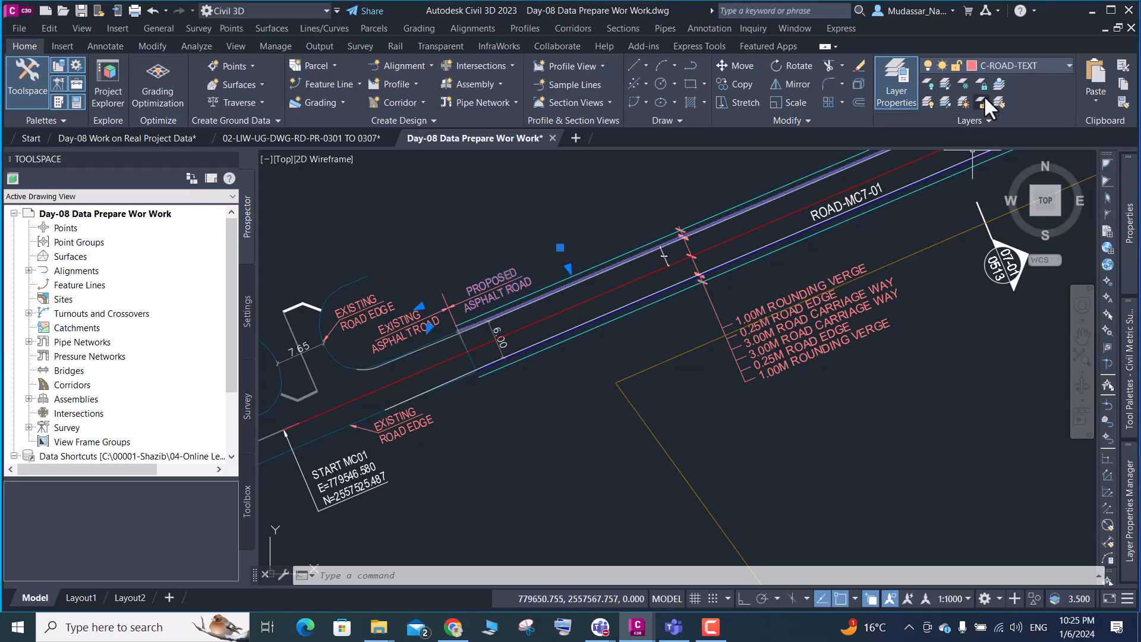
pyautogui.press('Escape')
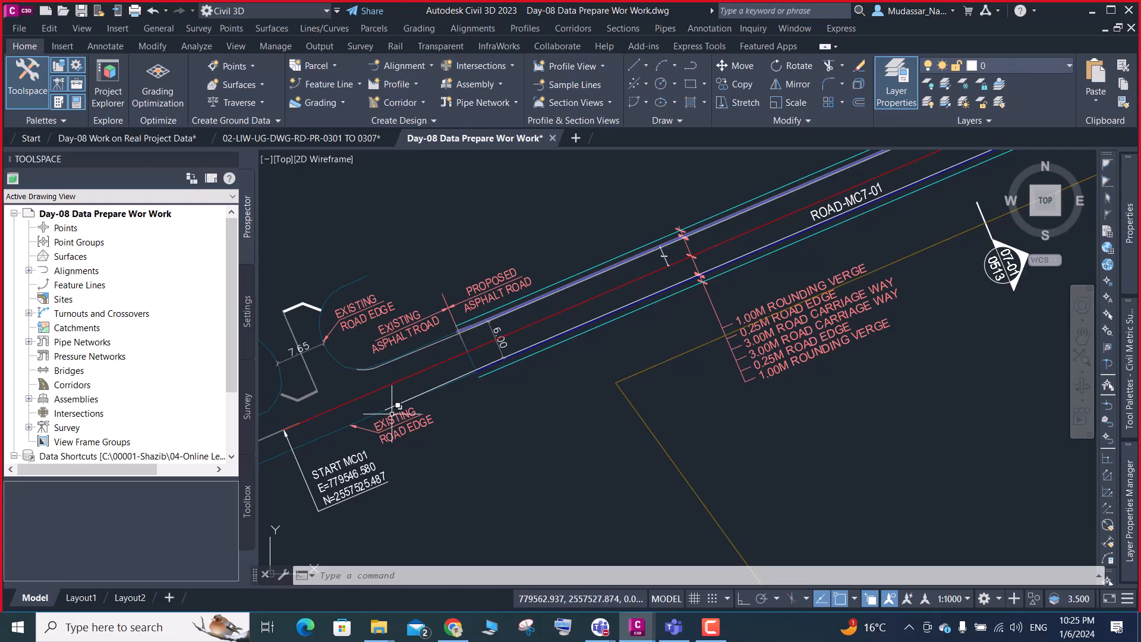
pyautogui.click(386, 439)
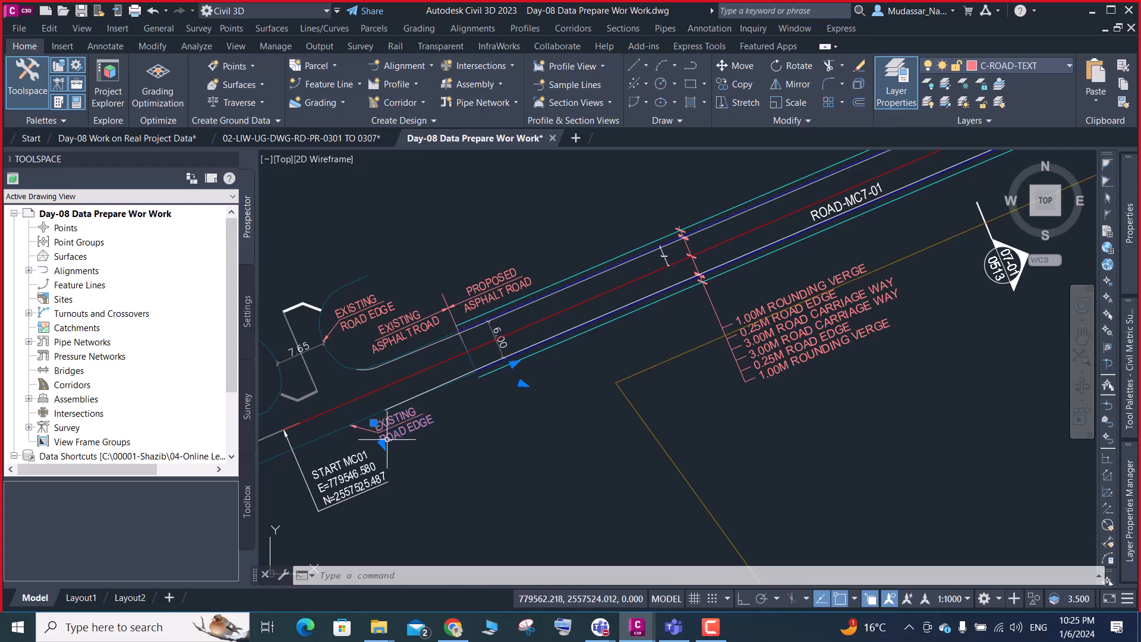
pyautogui.click(408, 334)
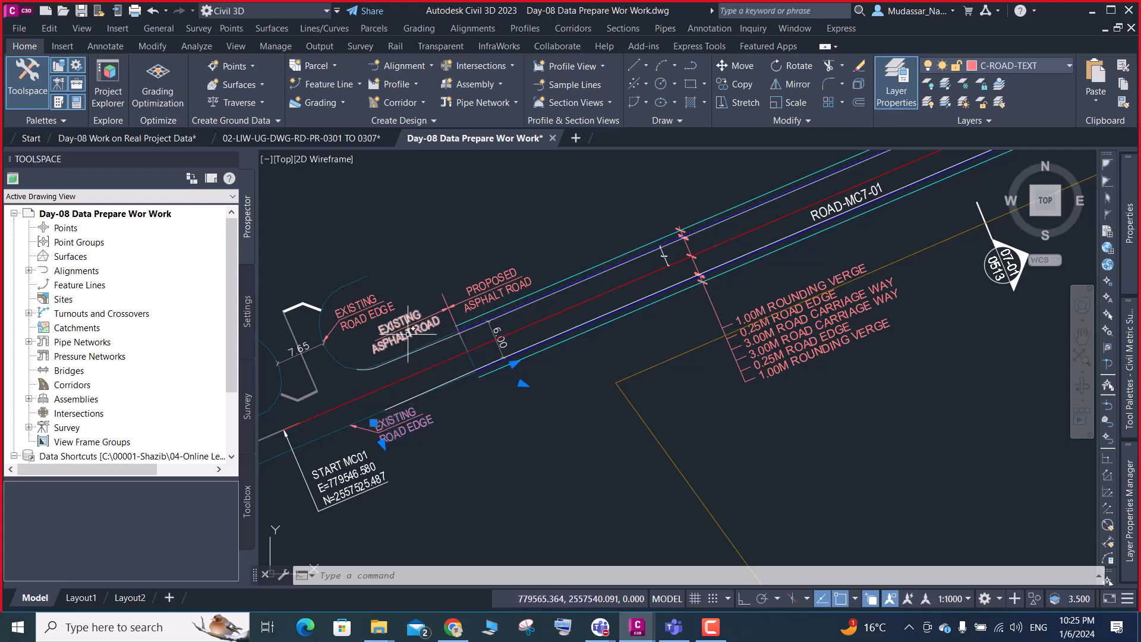
pyautogui.press('Escape')
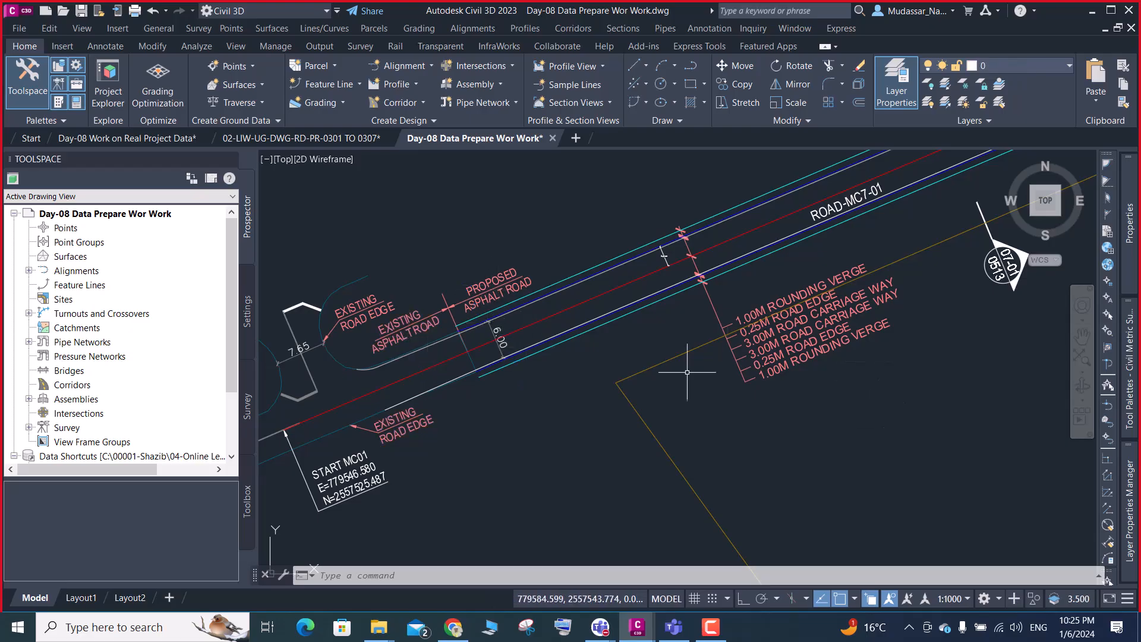
# Filter the layer list to names matching C-ROAD-T*
pyautogui.moveTo(1131, 480)
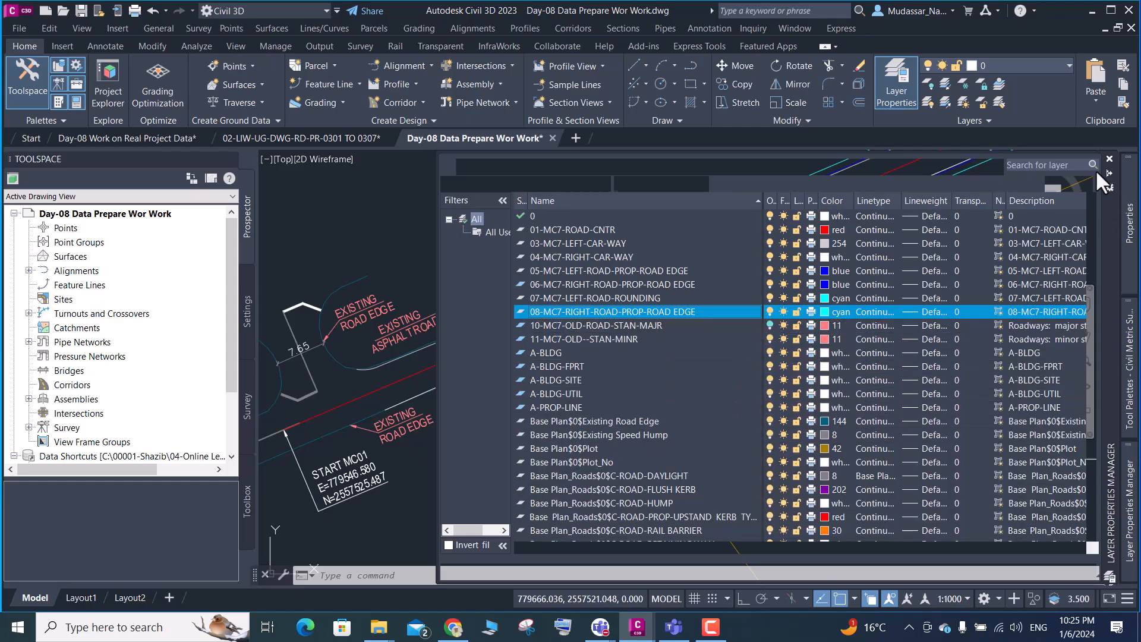
pyautogui.click(1013, 166)
pyautogui.write('C*')
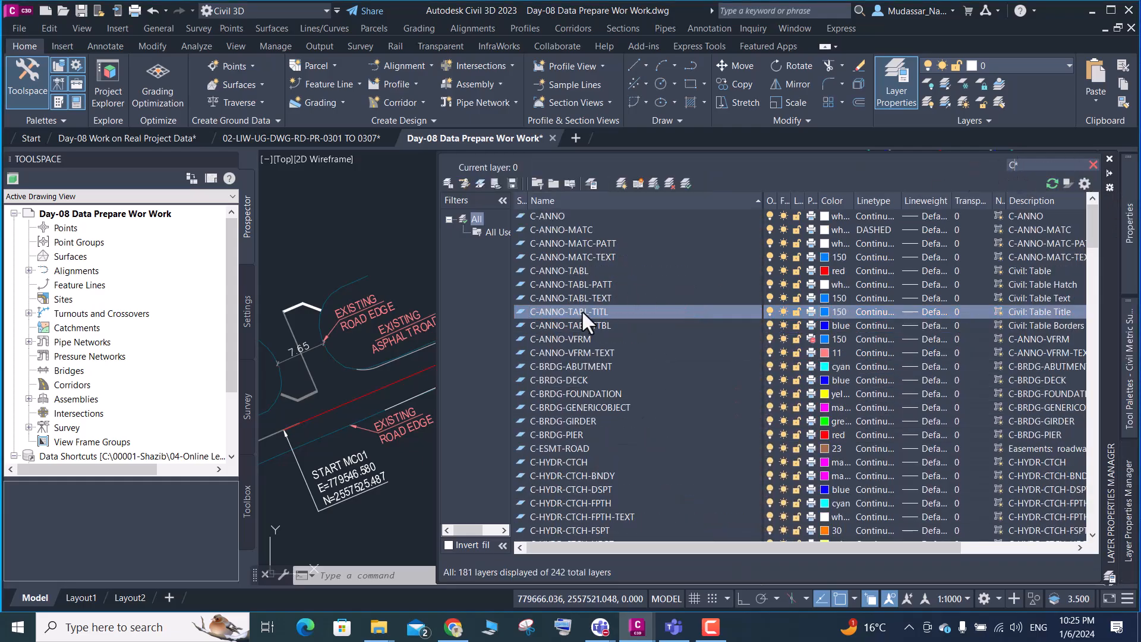
pyautogui.write('-RO')
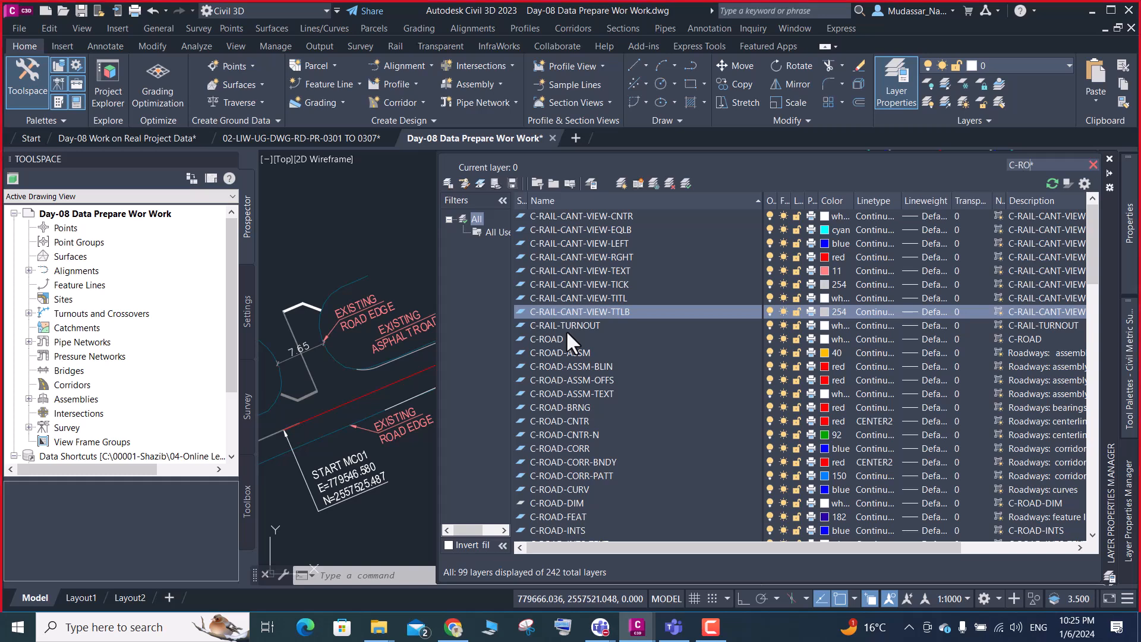
pyautogui.write('AD-T')
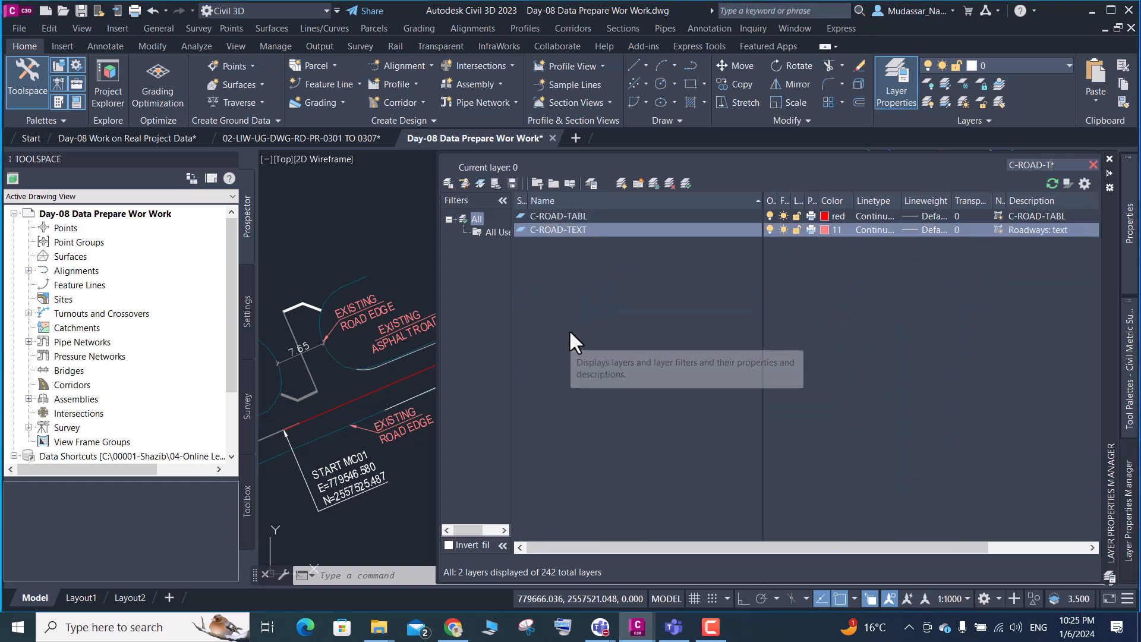
# Rename the C-ROAD-TEXT layer as 09-ROAD-TEXT
pyautogui.click(592, 229)
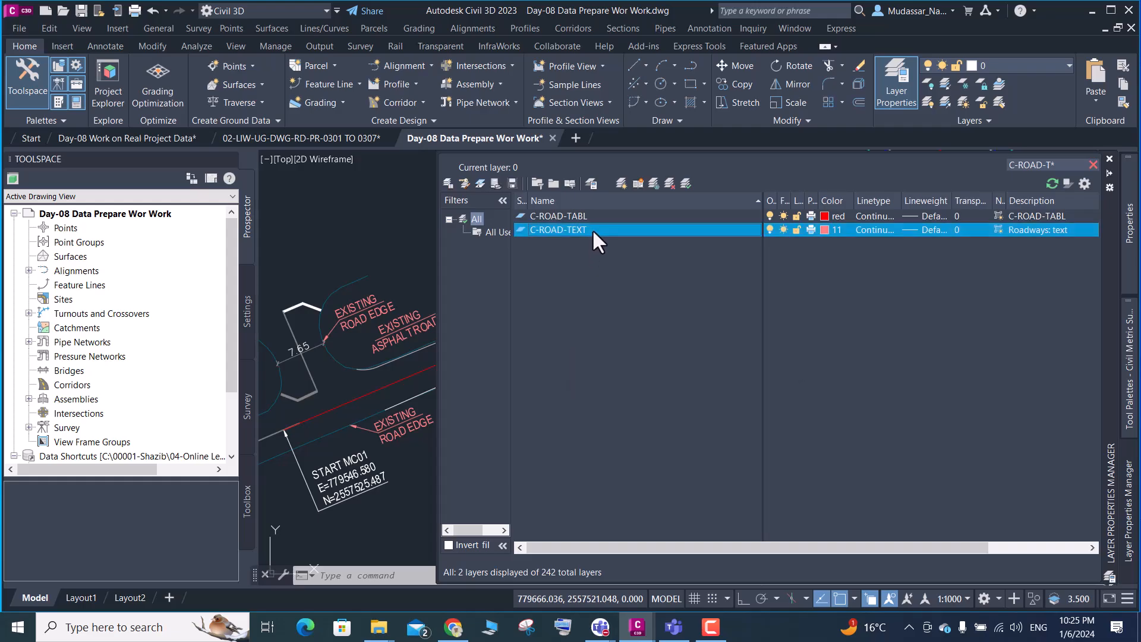
pyautogui.click(592, 229)
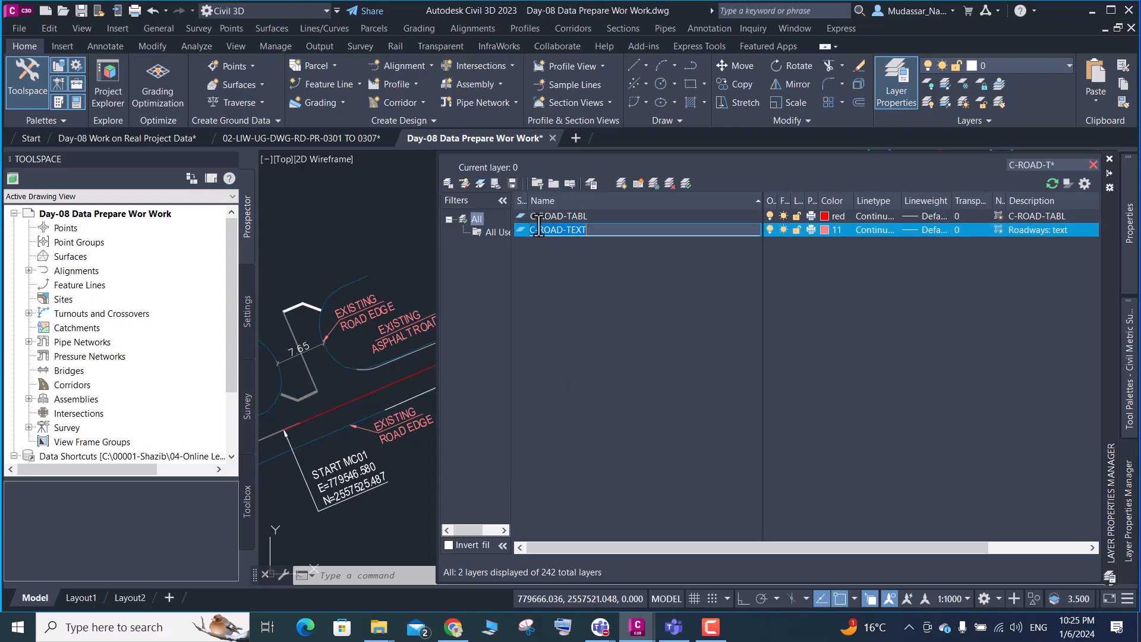
pyautogui.click(534, 231)
pyautogui.press('BackSpace')
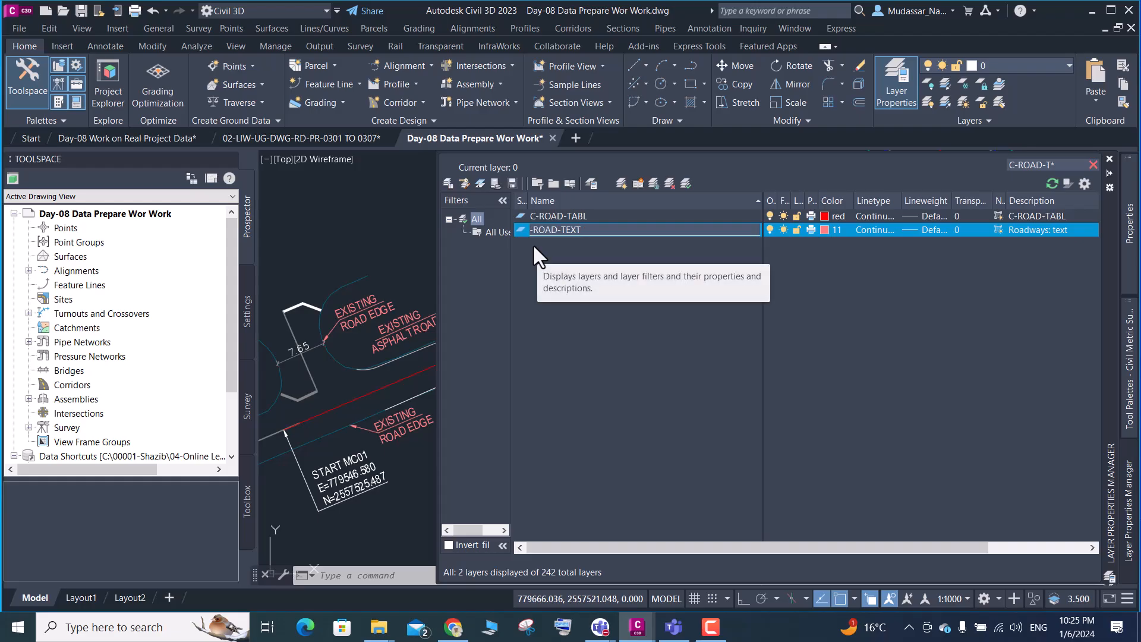
pyautogui.write('09-')
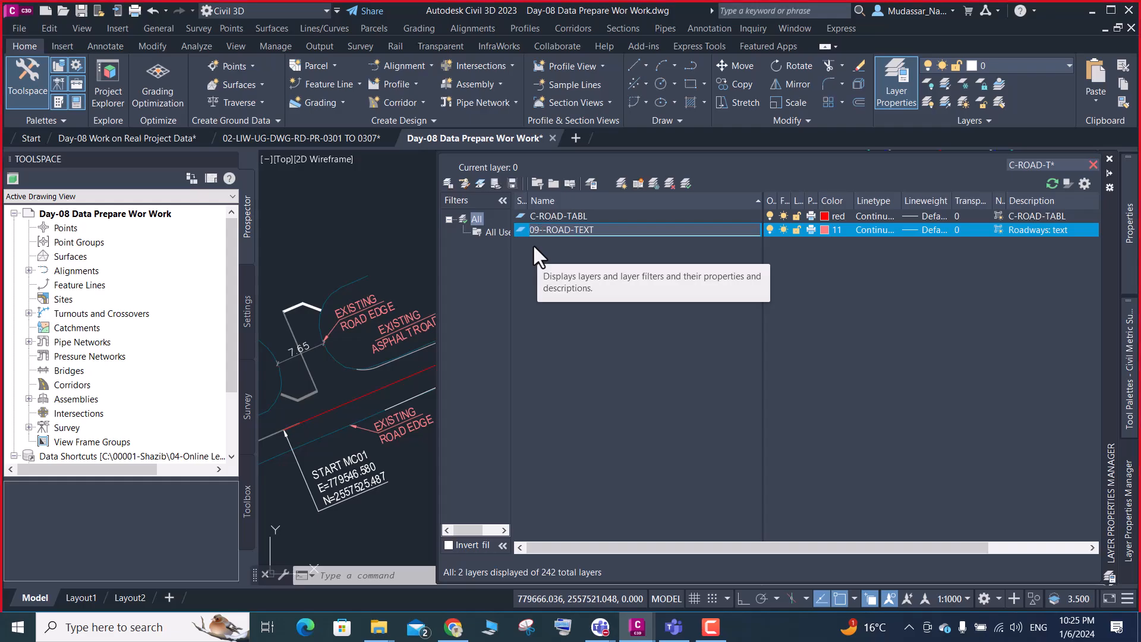
pyautogui.write('MC7')
pyautogui.press('BackSpace')
pyautogui.press('BackSpace')
pyautogui.press('BackSpace')
pyautogui.press('BackSpace')
# Set the colour of the 09-ROAD-TEXT layer to white
pyautogui.click(824, 231)
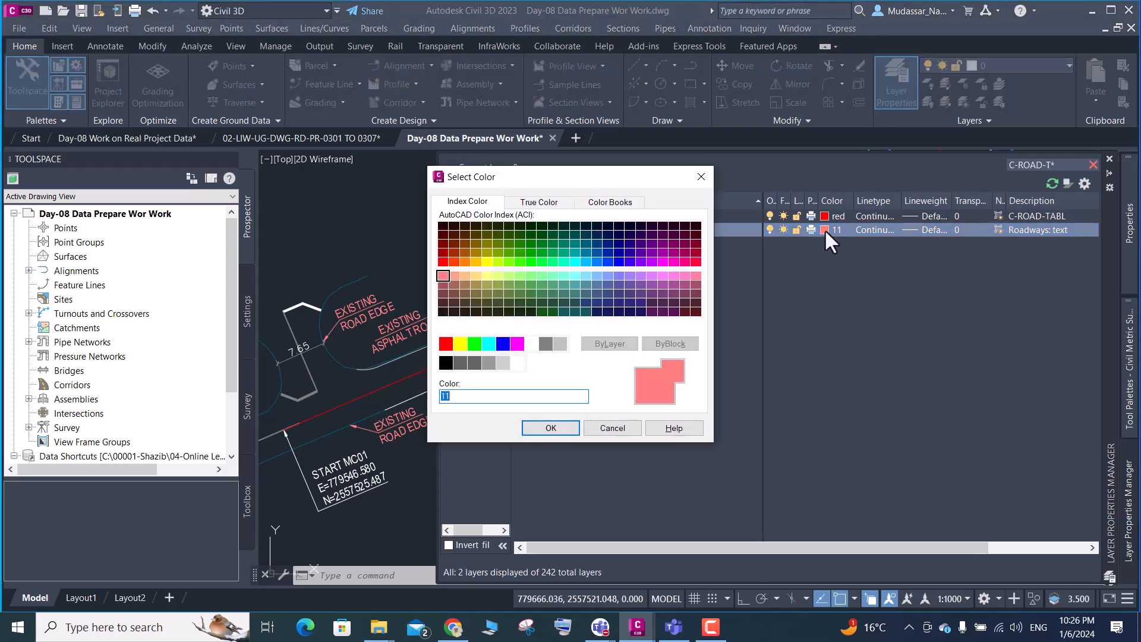
pyautogui.click(531, 344)
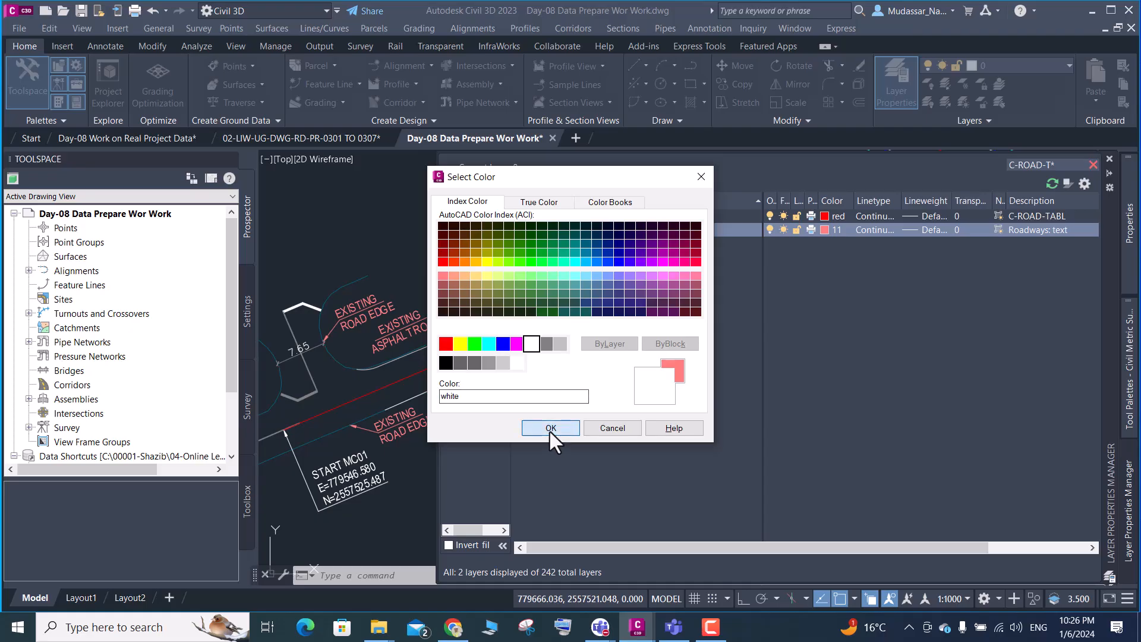
pyautogui.click(550, 428)
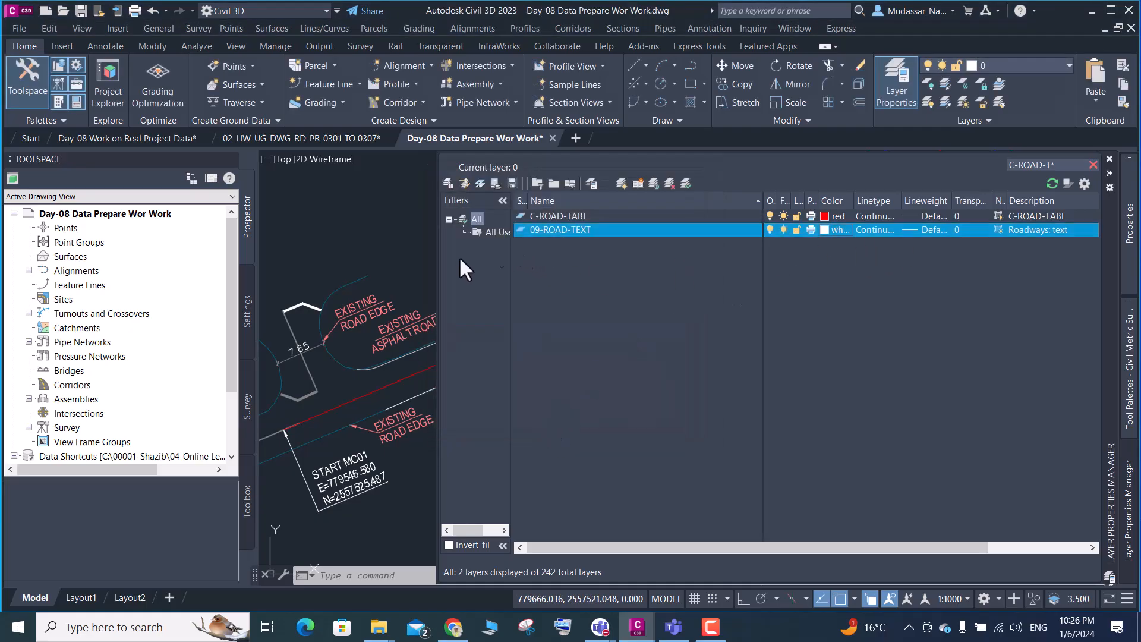
# Look over the road labels along the whole alignment and save the drawing file
pyautogui.scroll(-5, 455, 278)
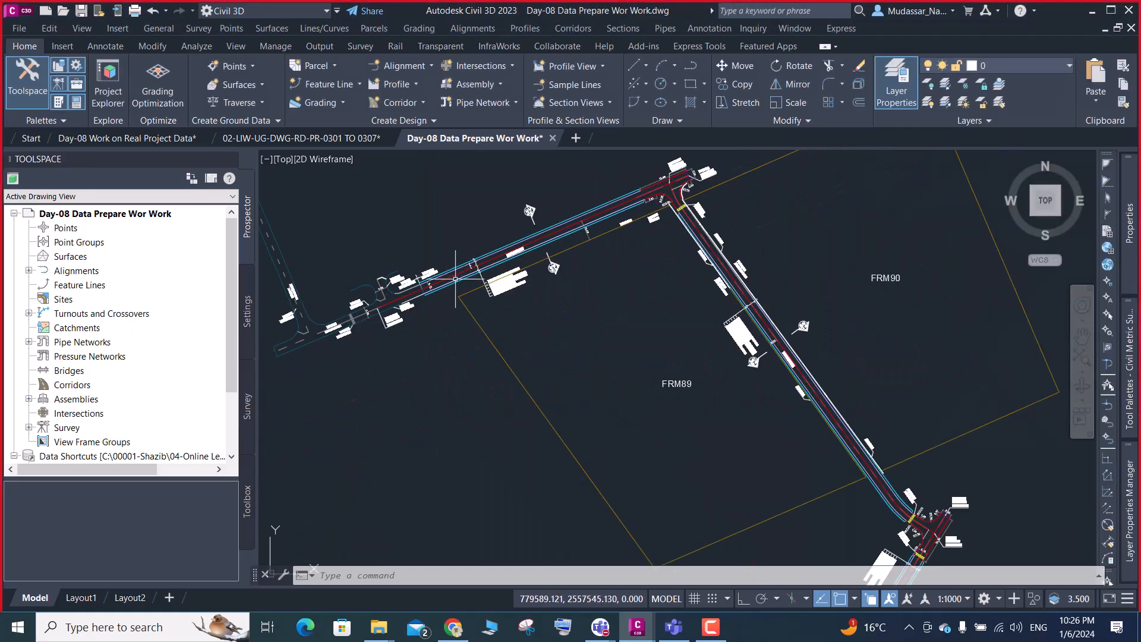
pyautogui.scroll(10, 505, 255)
pyautogui.scroll(-10, 718, 313)
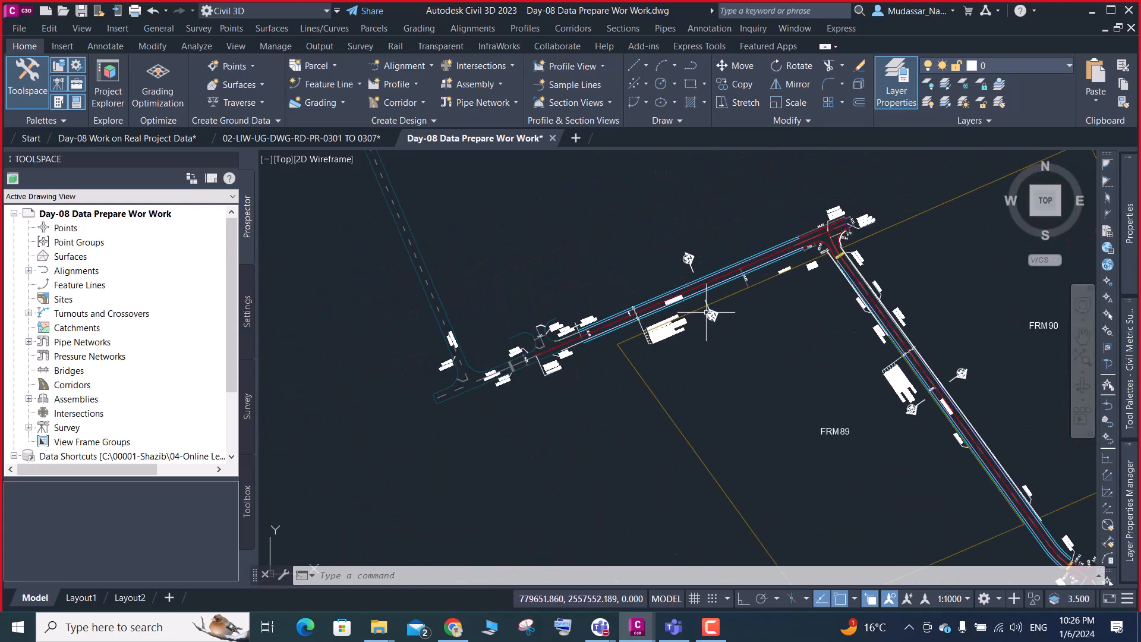
pyautogui.hotkey('ctrl', 's')
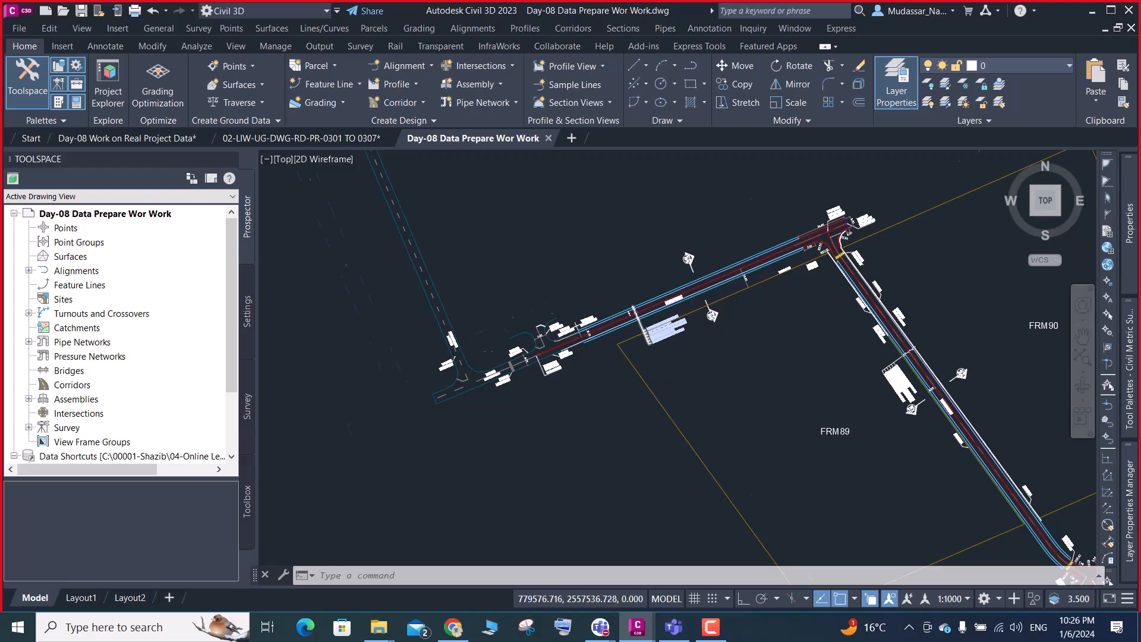
# Turn off the road text layer by picking an EXISTING ROAD EDGE label with the Layer Off command
pyautogui.scroll(4, 580, 334)
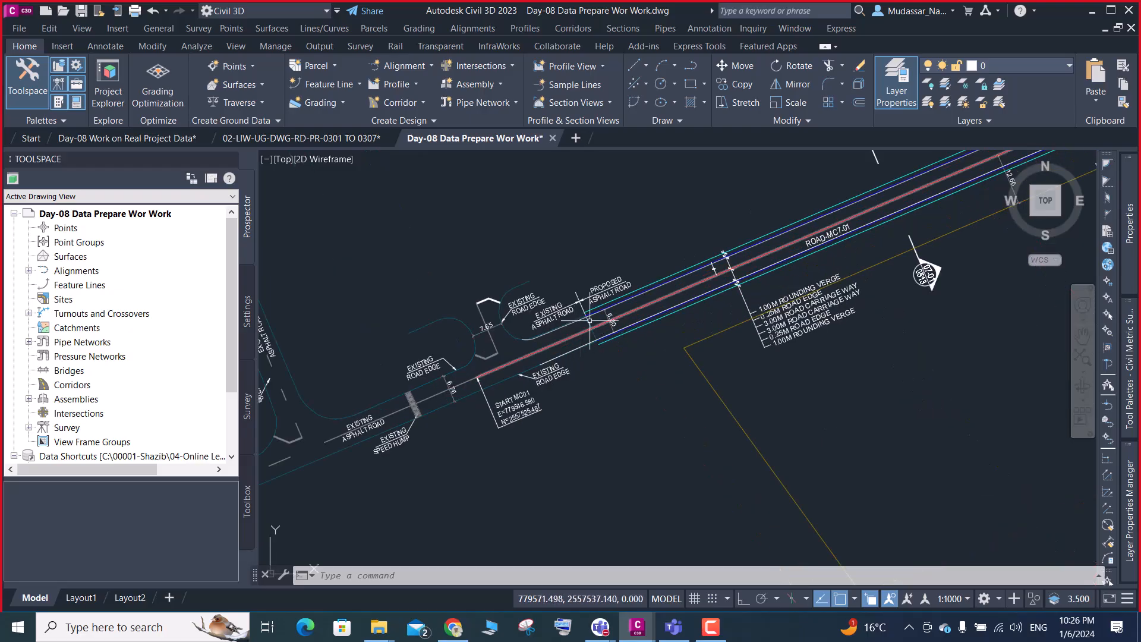
pyautogui.click(927, 84)
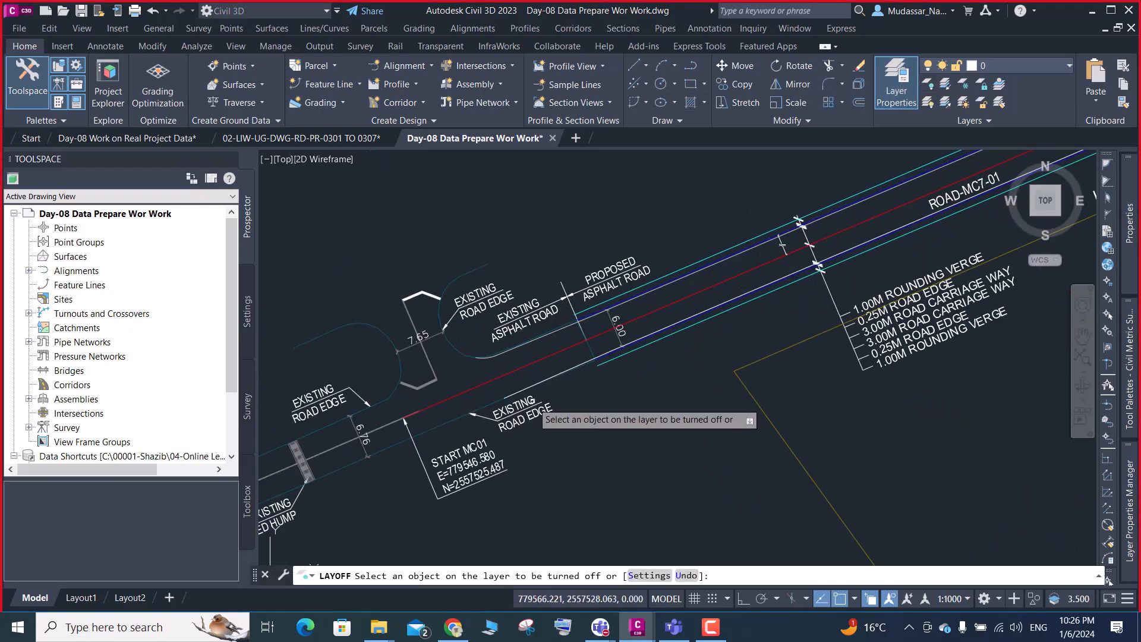
pyautogui.scroll(-2, 465, 383)
pyautogui.scroll(-2, 466, 385)
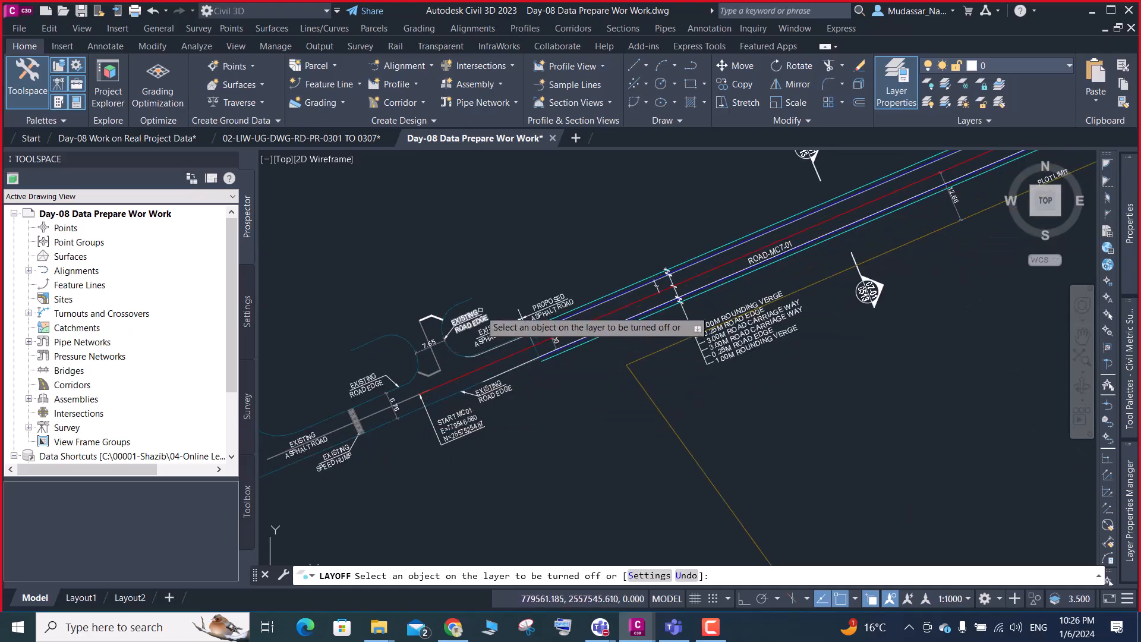
pyautogui.scroll(4, 467, 324)
pyautogui.click(461, 309)
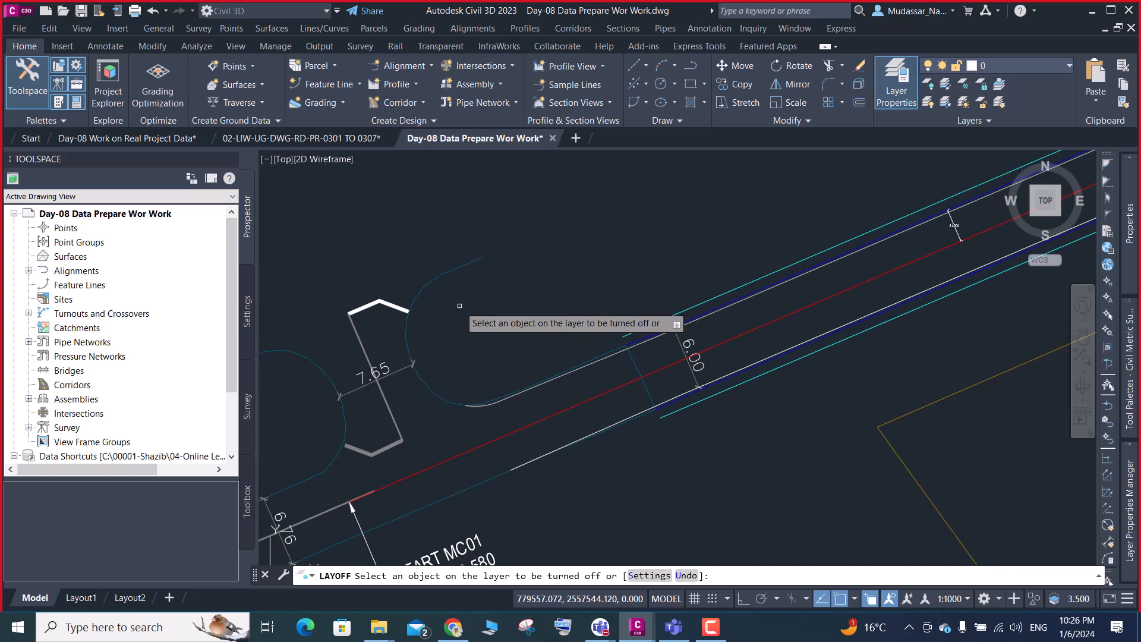
pyautogui.scroll(-3, 460, 307)
pyautogui.press('Escape')
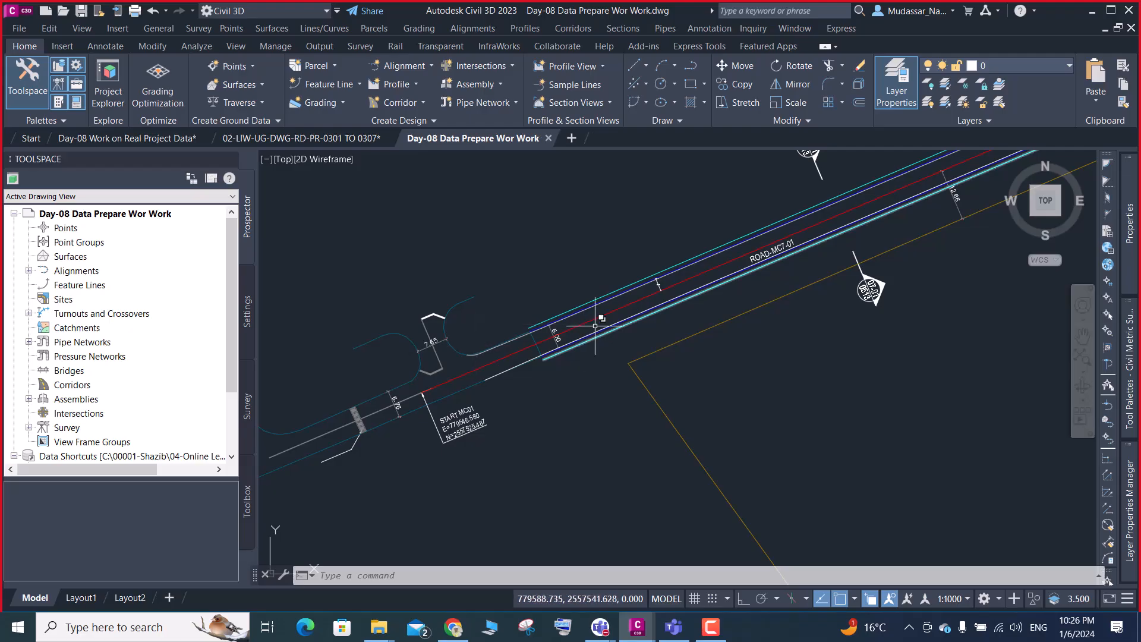
# Erase the short dimension between the upper carriageway edge and the centreline, just before the ROAD-MC7-01 label
pyautogui.scroll(3, 657, 284)
pyautogui.click(624, 316)
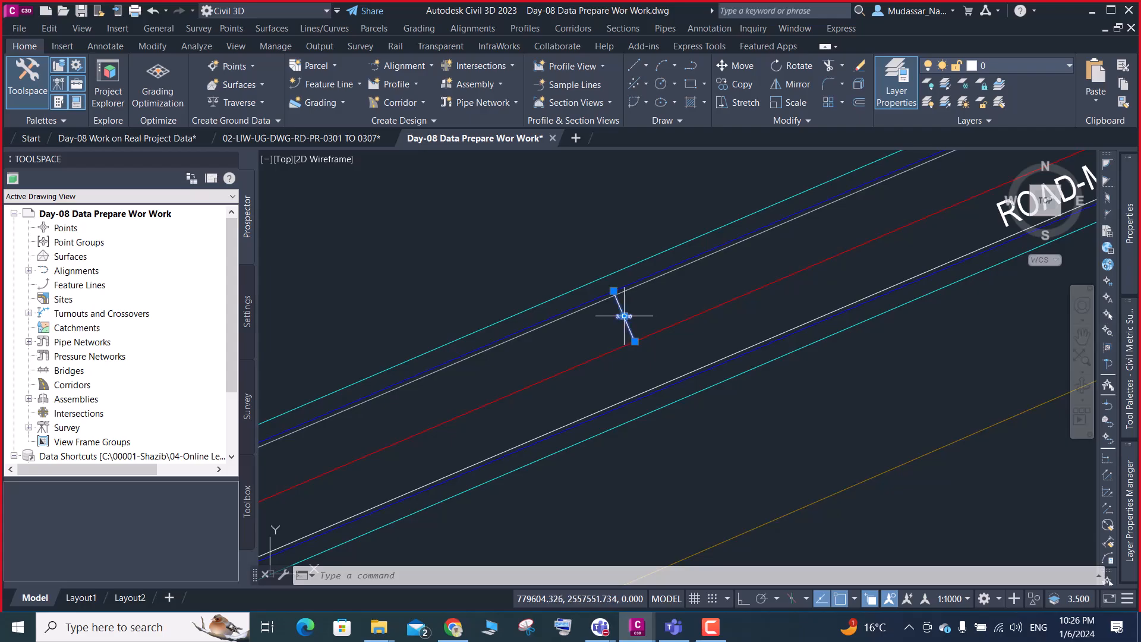
pyautogui.scroll(-3, 582, 354)
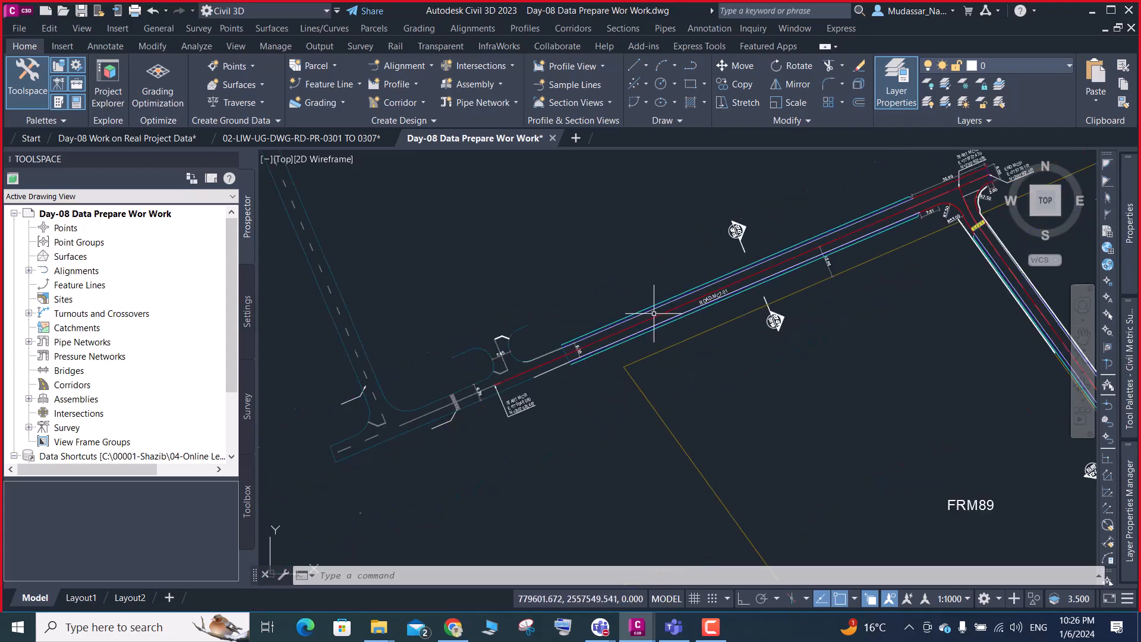
# Check which layer the section marks on both sides of ROAD-MC7-01 are on, clearing the selection each time
pyautogui.scroll(2, 780, 321)
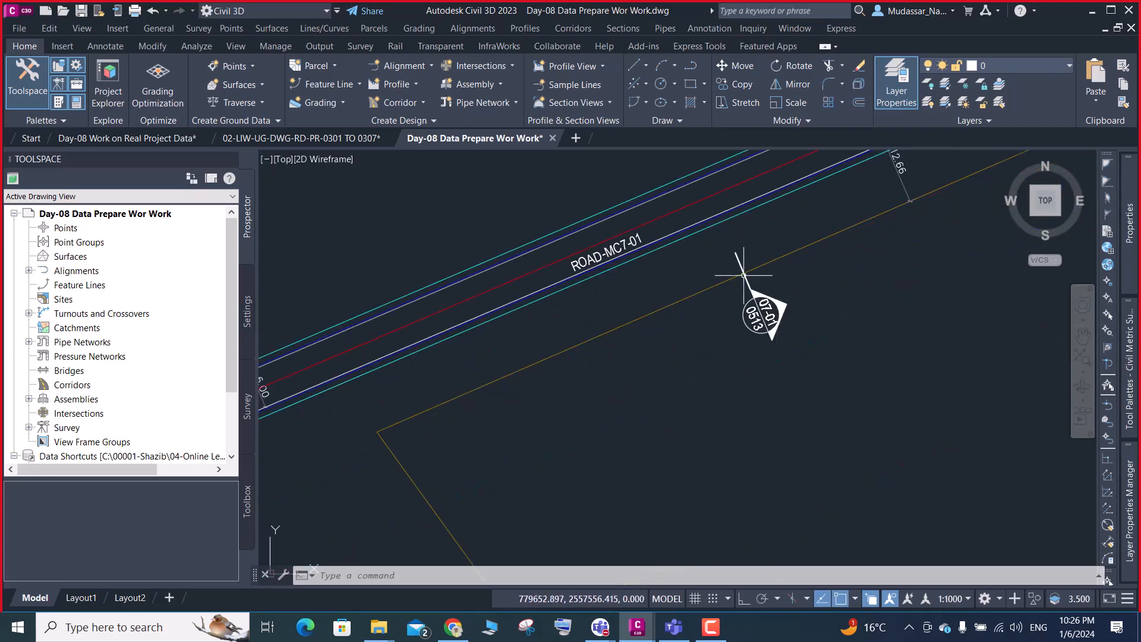
pyautogui.click(750, 293)
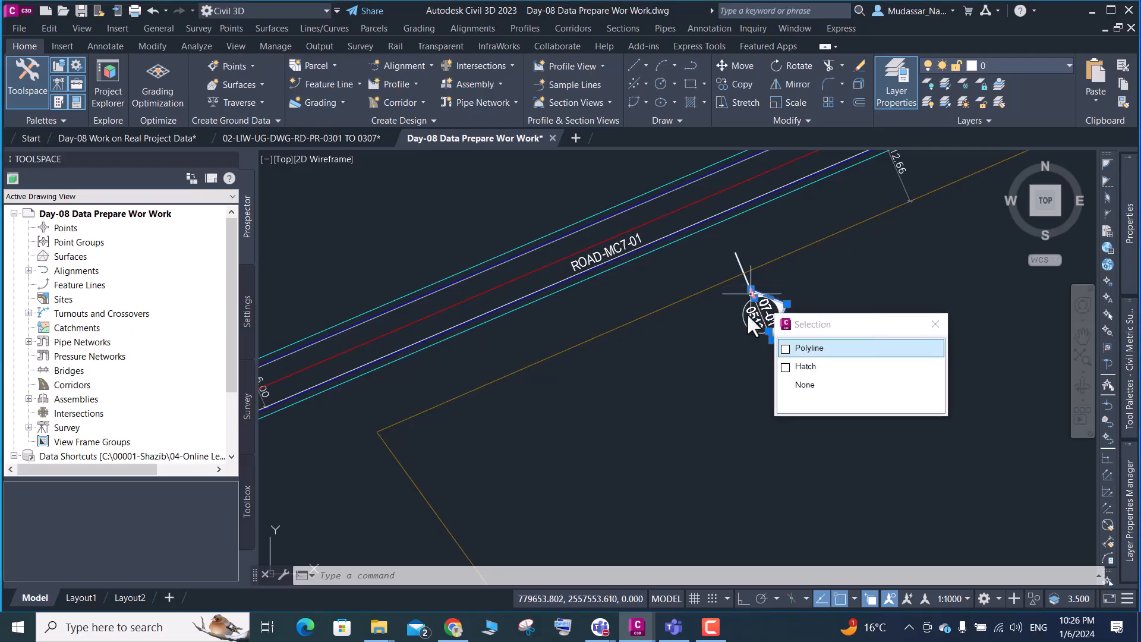
pyautogui.press('Escape')
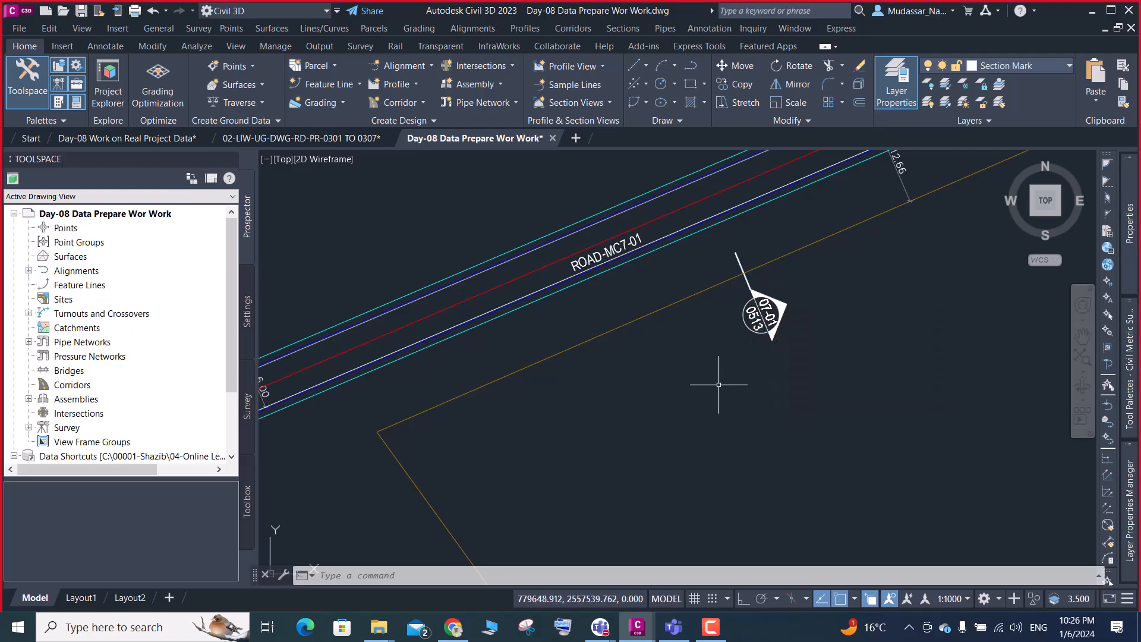
pyautogui.scroll(-2, 718, 380)
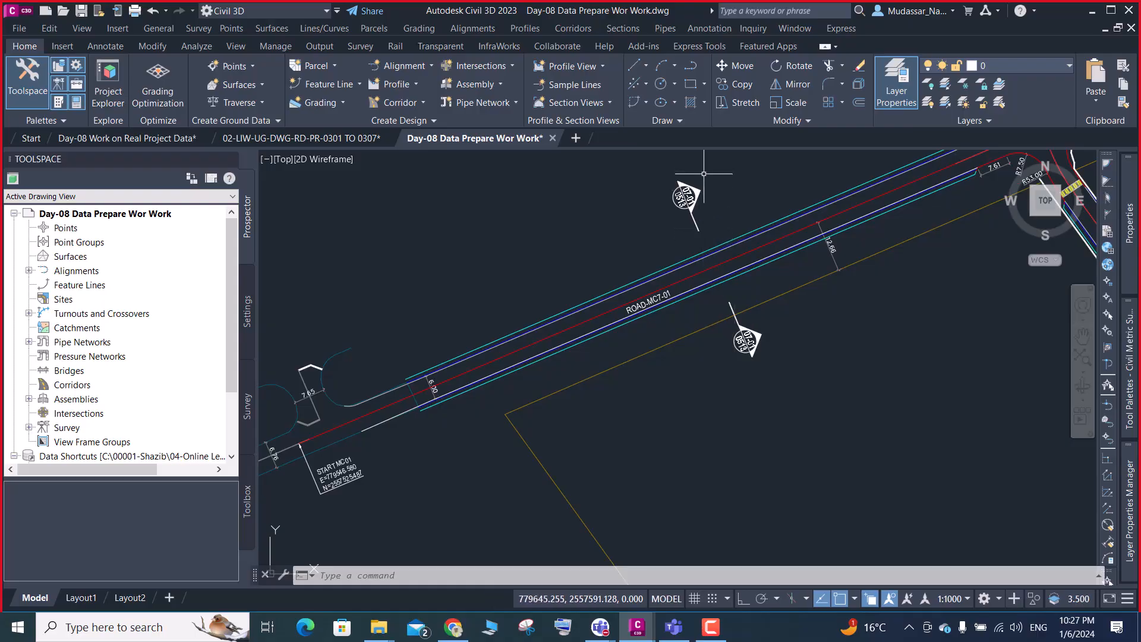
pyautogui.click(695, 222)
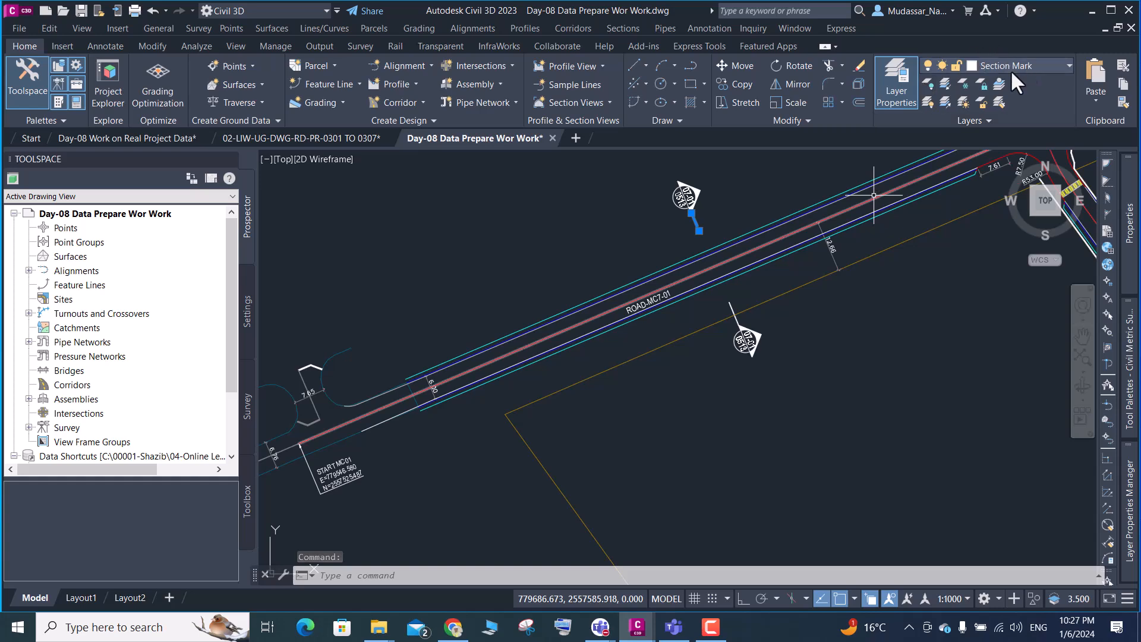
pyautogui.press('Escape')
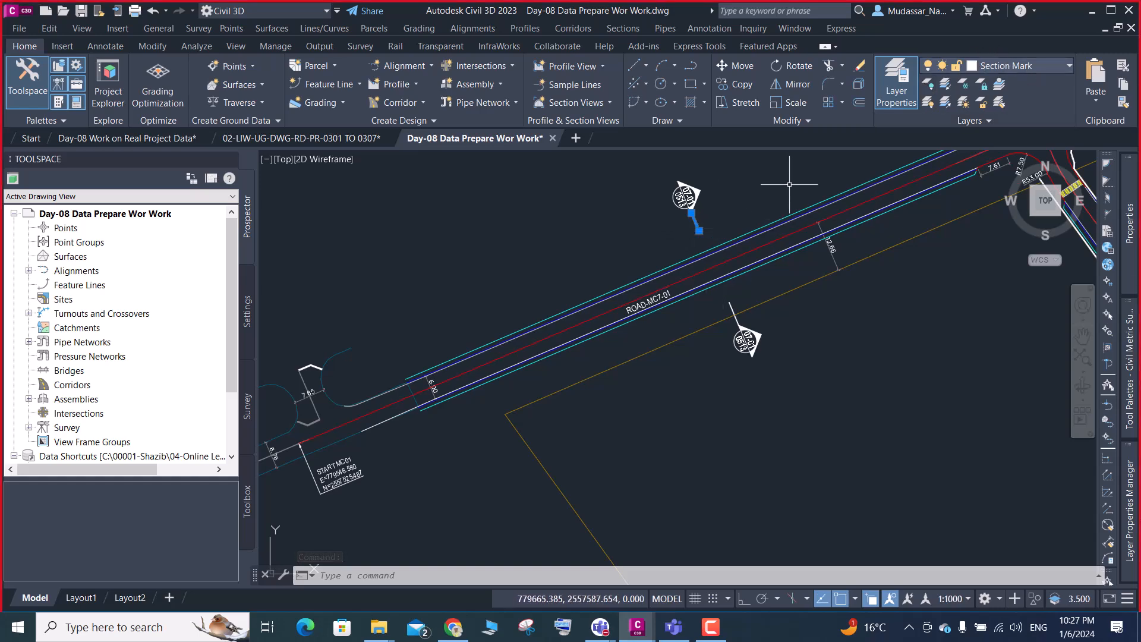
pyautogui.scroll(-4, 648, 223)
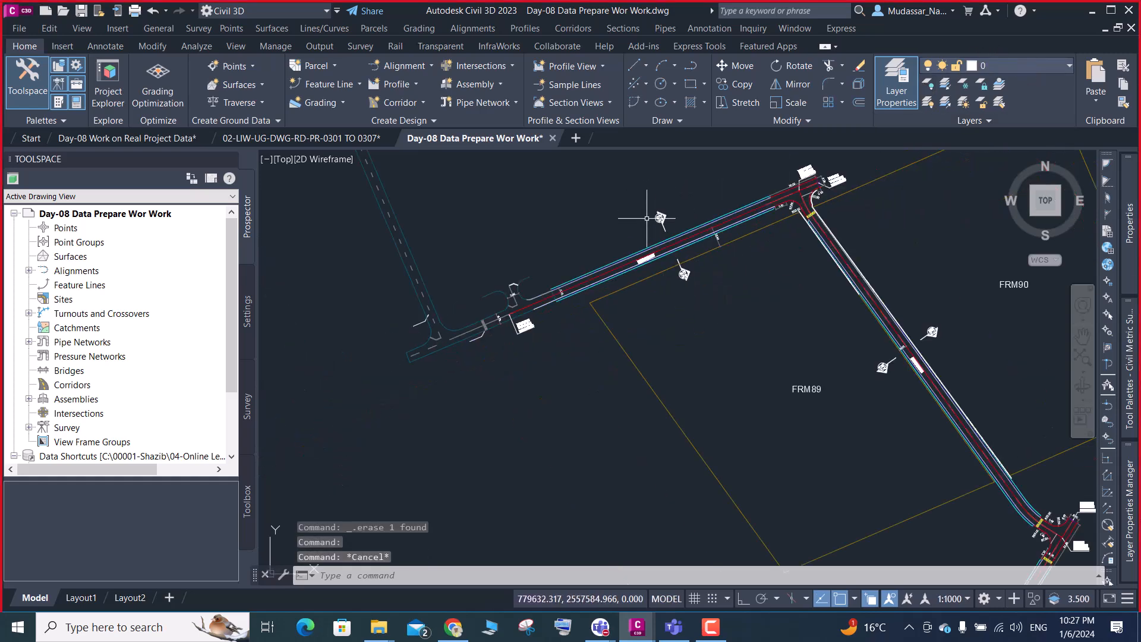
# Start a new block definition and name it SECTION BLOCK
pyautogui.click(672, 198)
pyautogui.press('Escape')
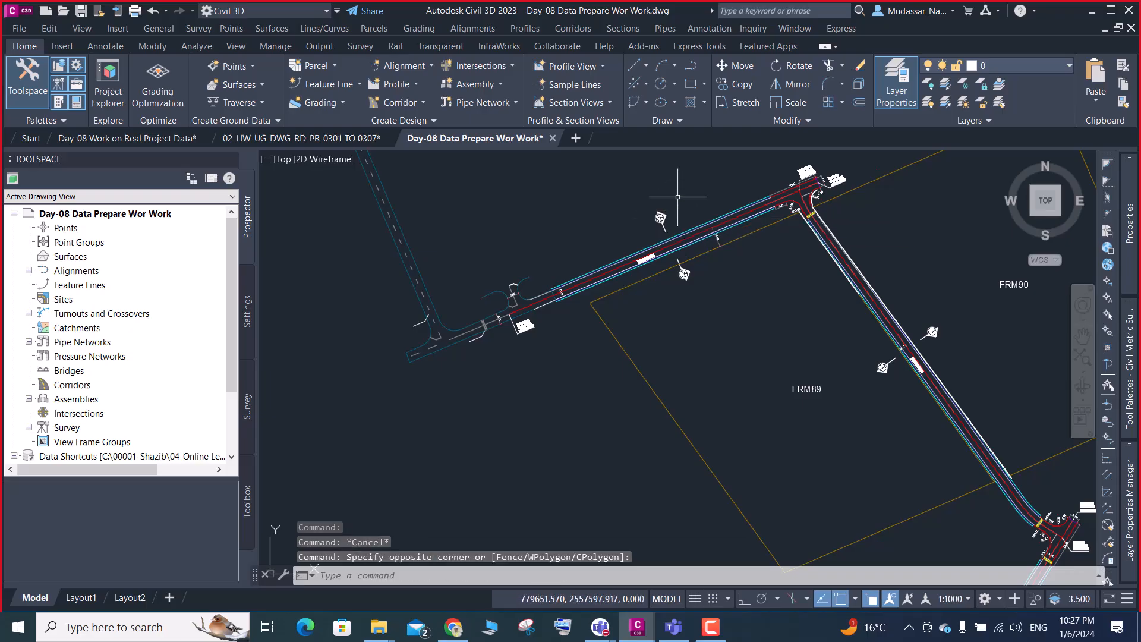
pyautogui.write('BLOCK')
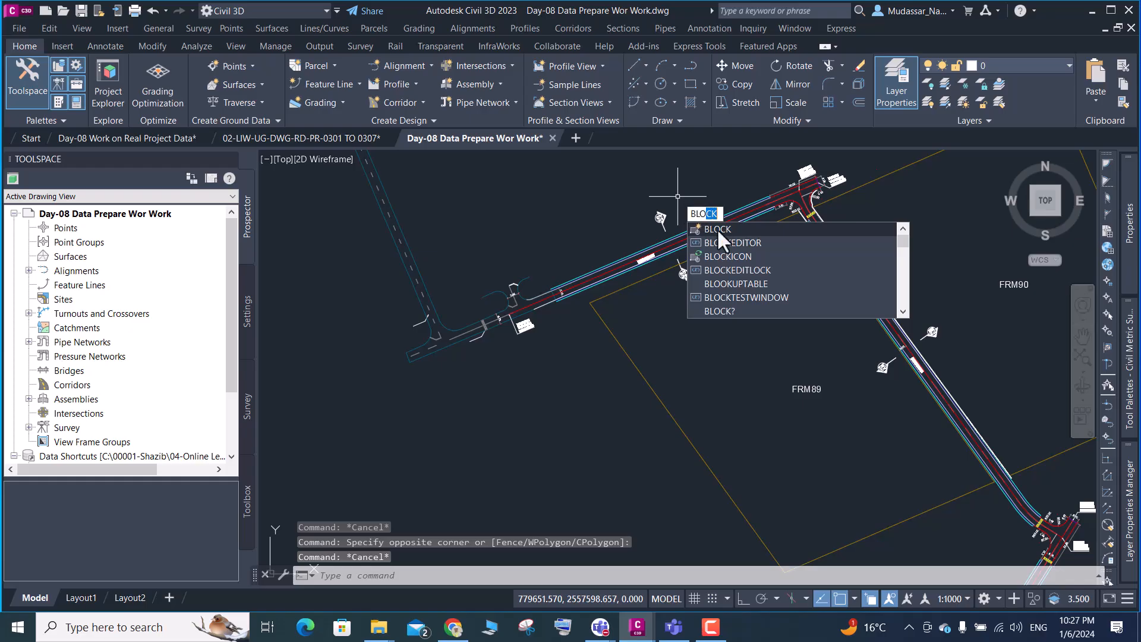
pyautogui.click(719, 230)
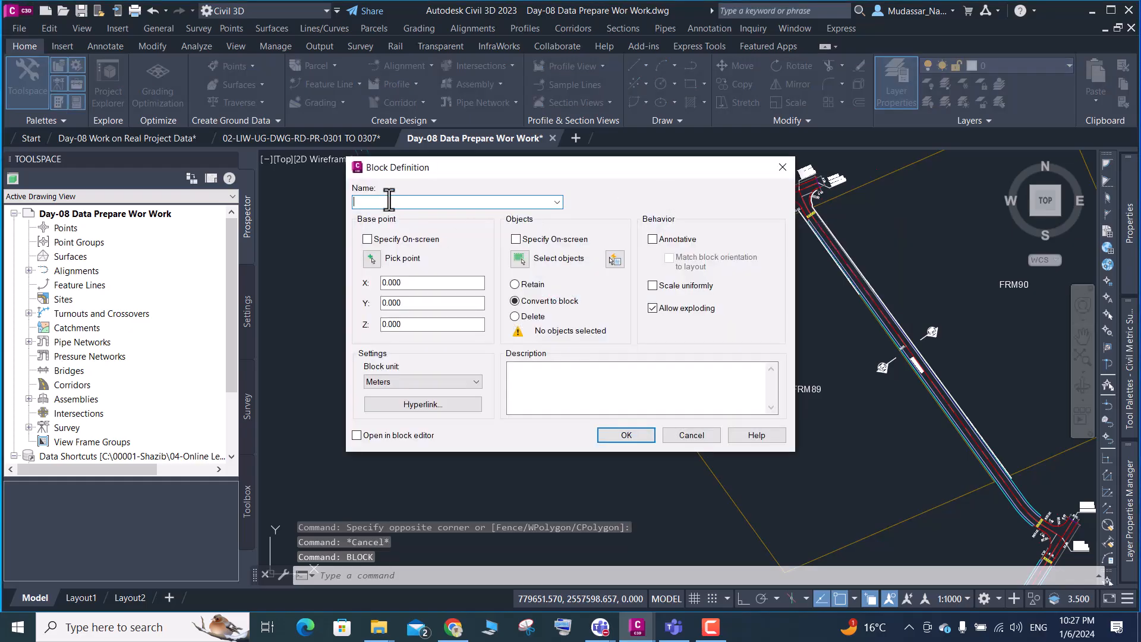
pyautogui.write('SE')
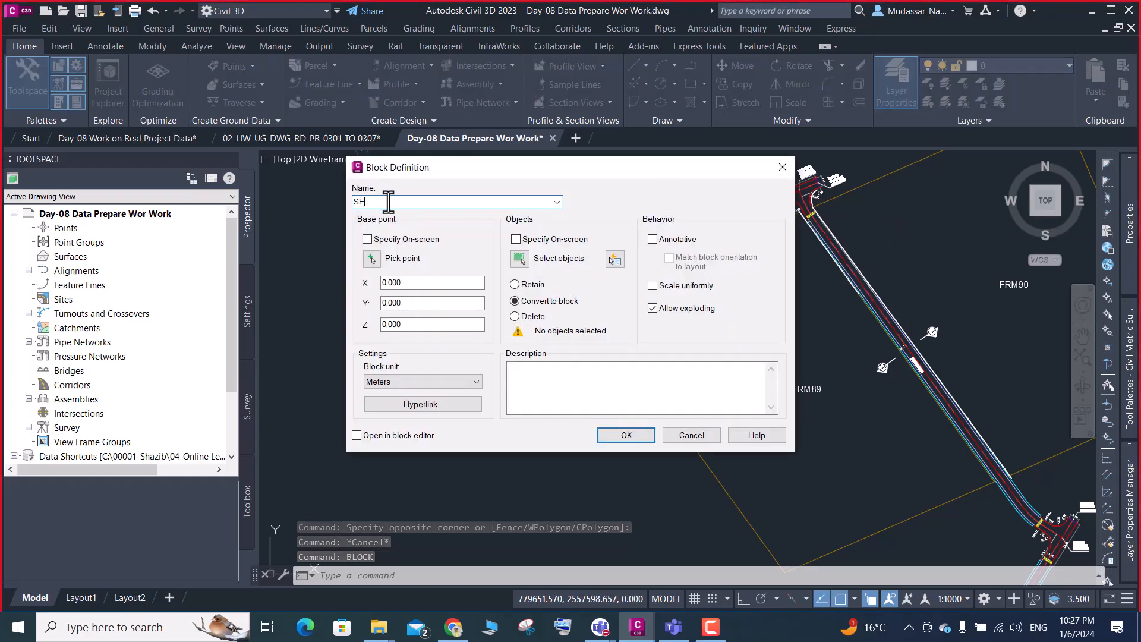
pyautogui.write('CTION')
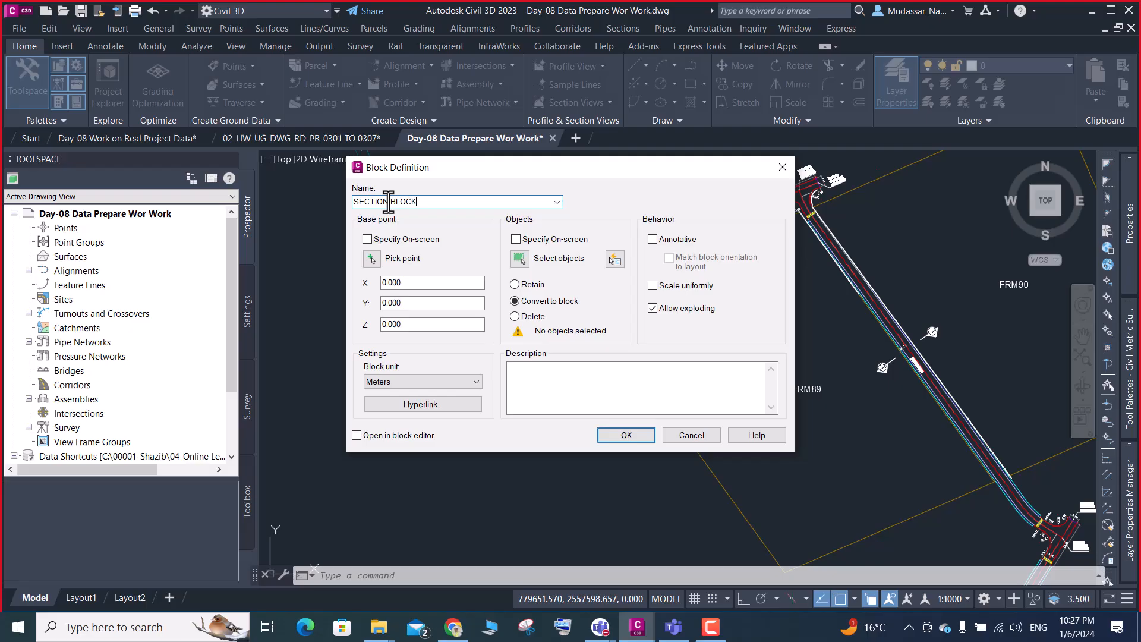
pyautogui.write(' BLOCK')
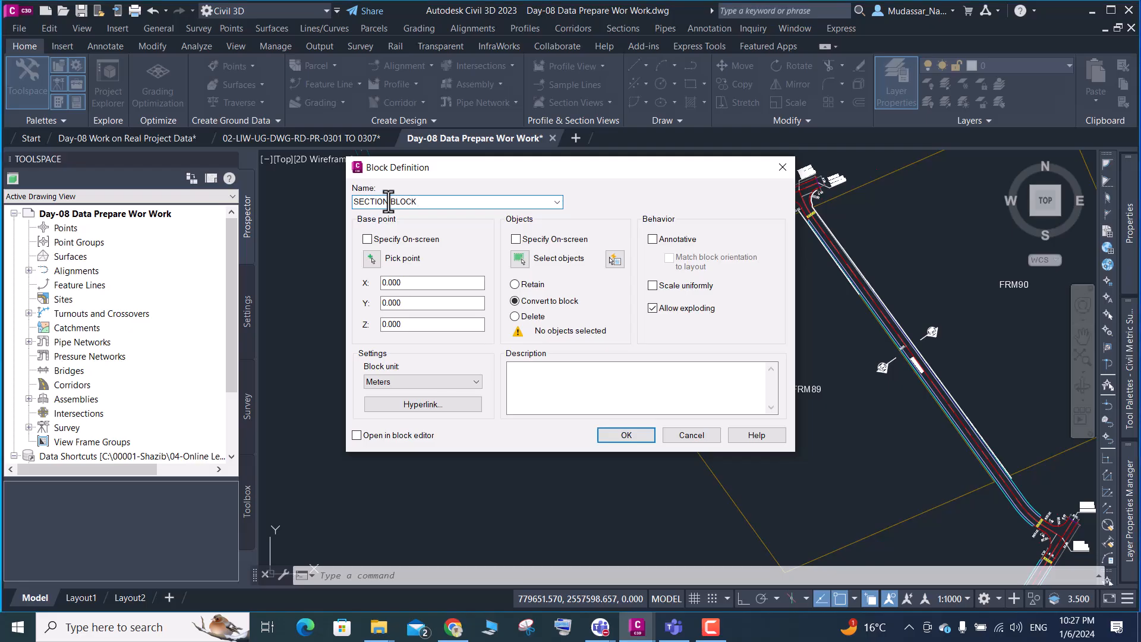
# Choose the section marks on both sides of ROAD-MC7-01 as the block's objects
pyautogui.click(519, 259)
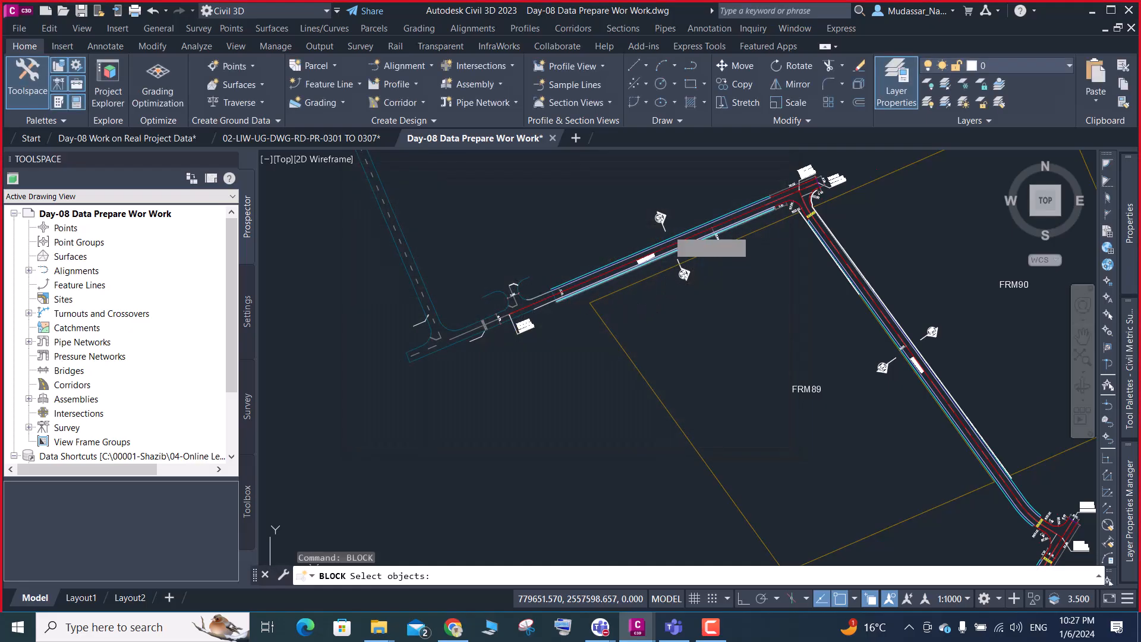
pyautogui.click(641, 191)
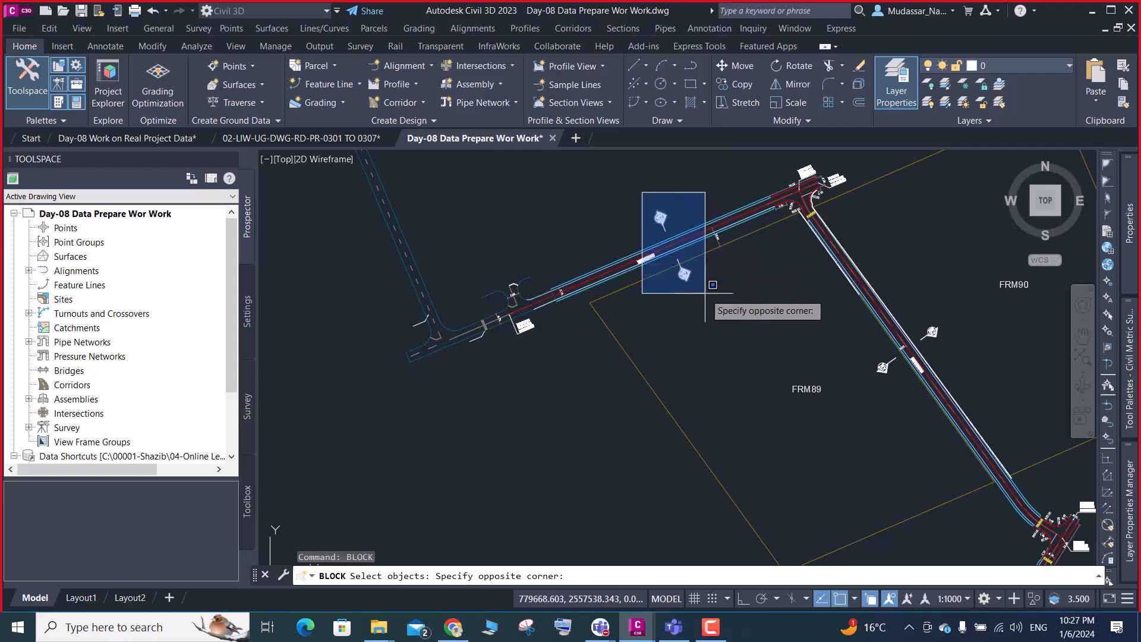
pyautogui.click(703, 275)
pyautogui.press('Return')
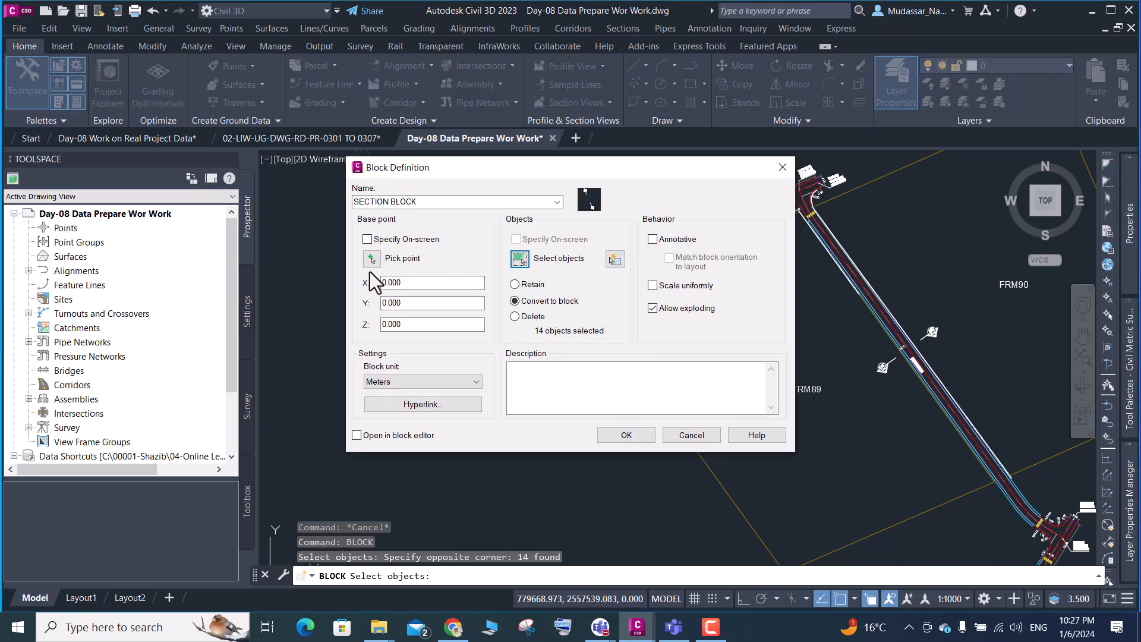
# Set the base point midway between the road-side ends of the two section mark lines and create the block
pyautogui.click(371, 259)
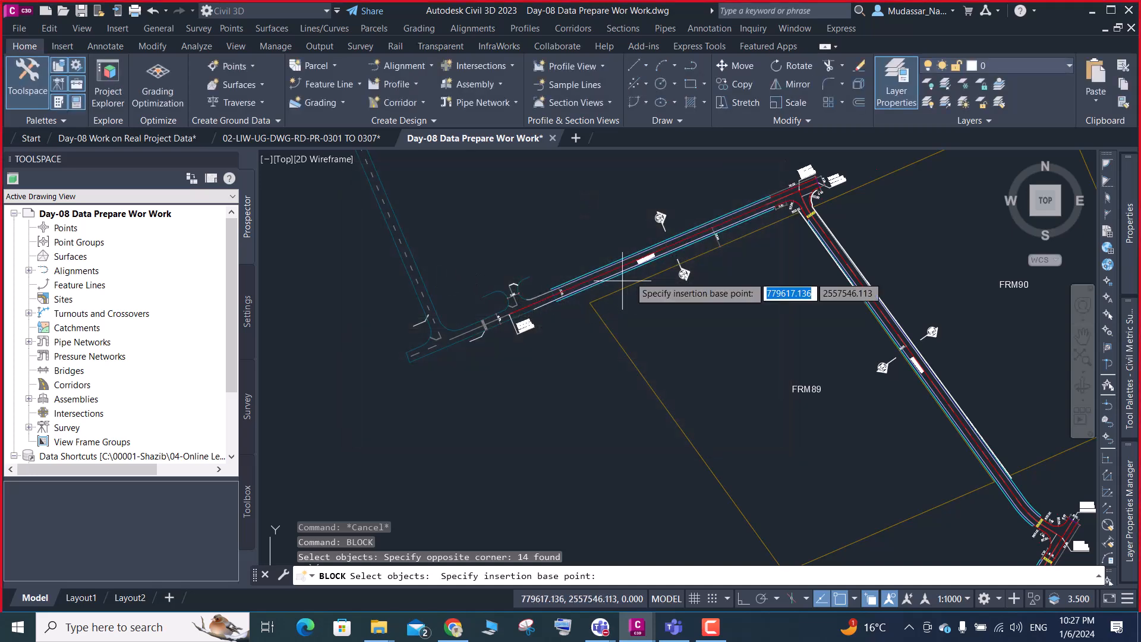
pyautogui.scroll(5, 663, 271)
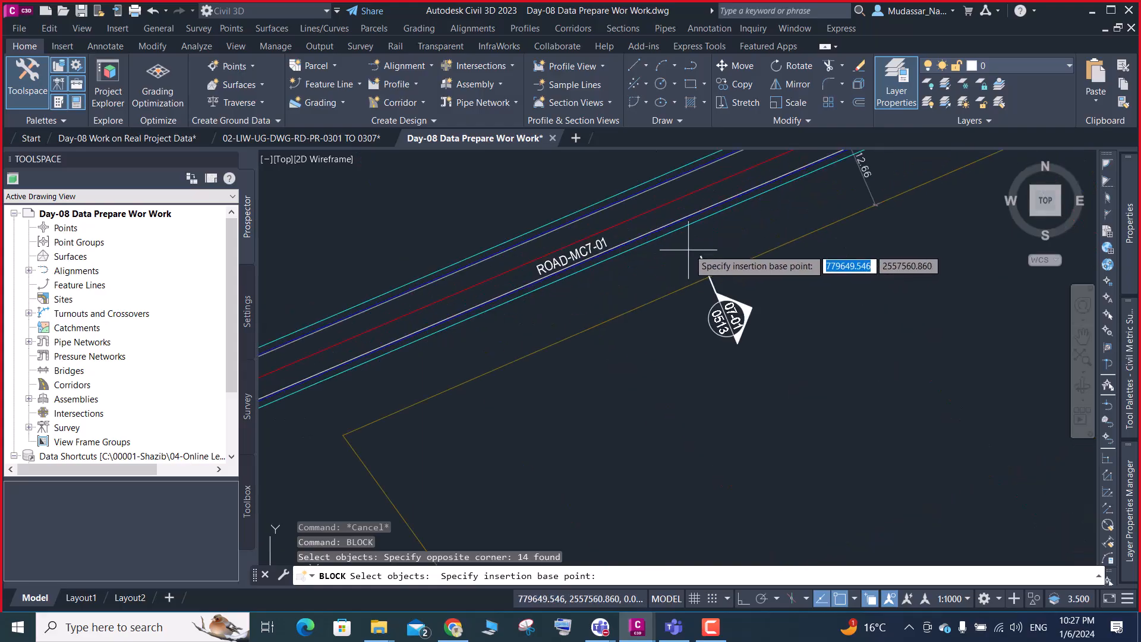
pyautogui.scroll(-2, 677, 267)
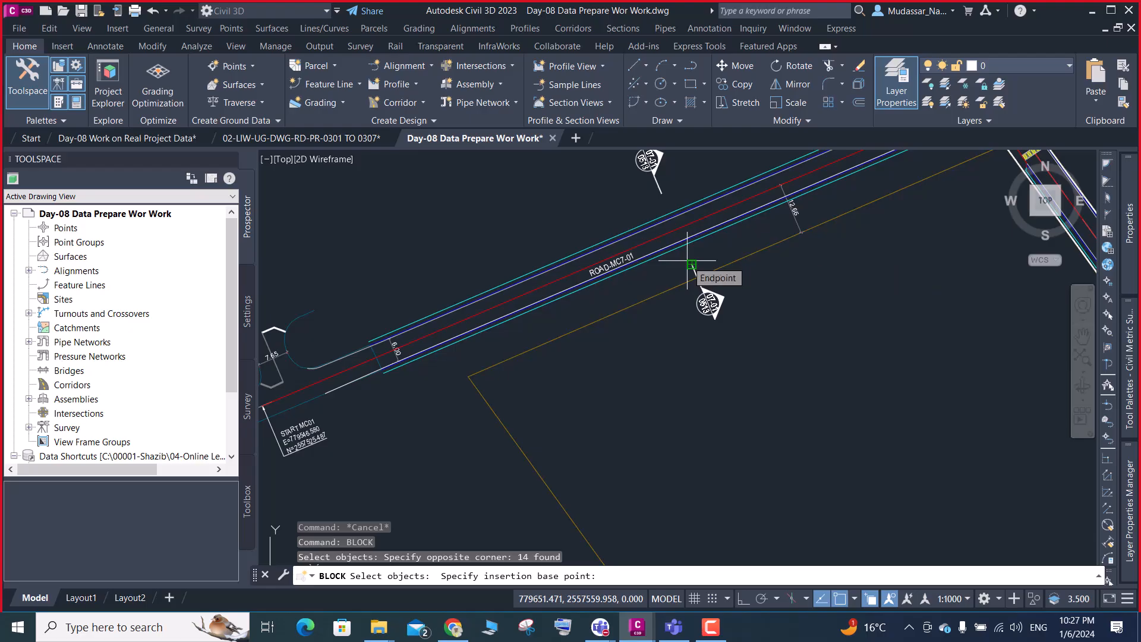
pyautogui.keyDown('shift'); pyautogui.rightClick(687, 259); pyautogui.keyUp('shift')
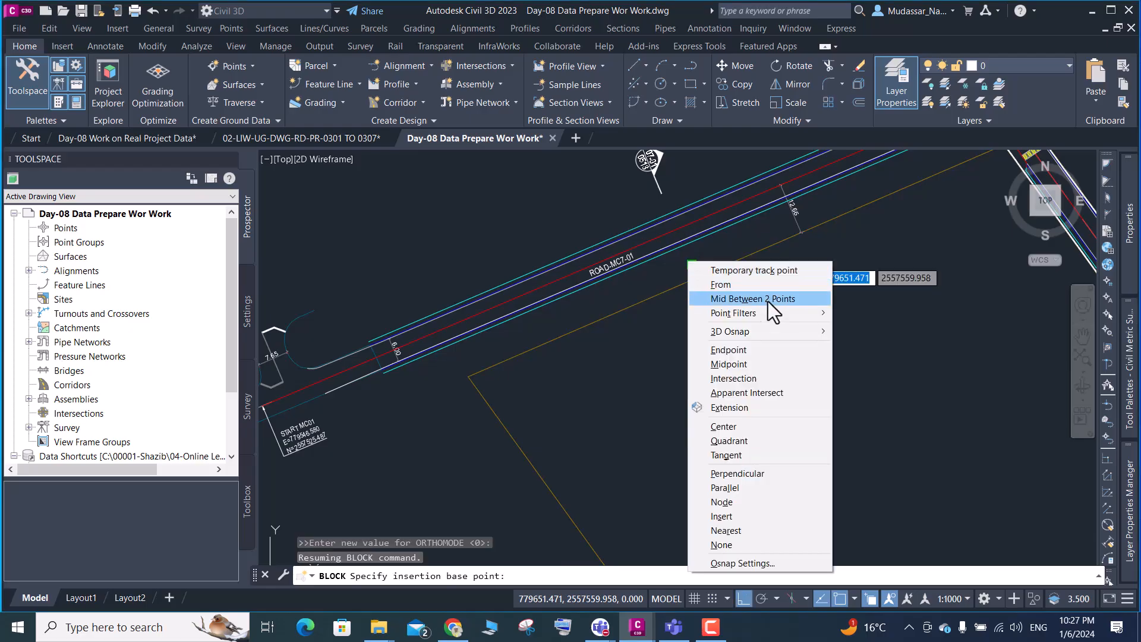
pyautogui.click(767, 299)
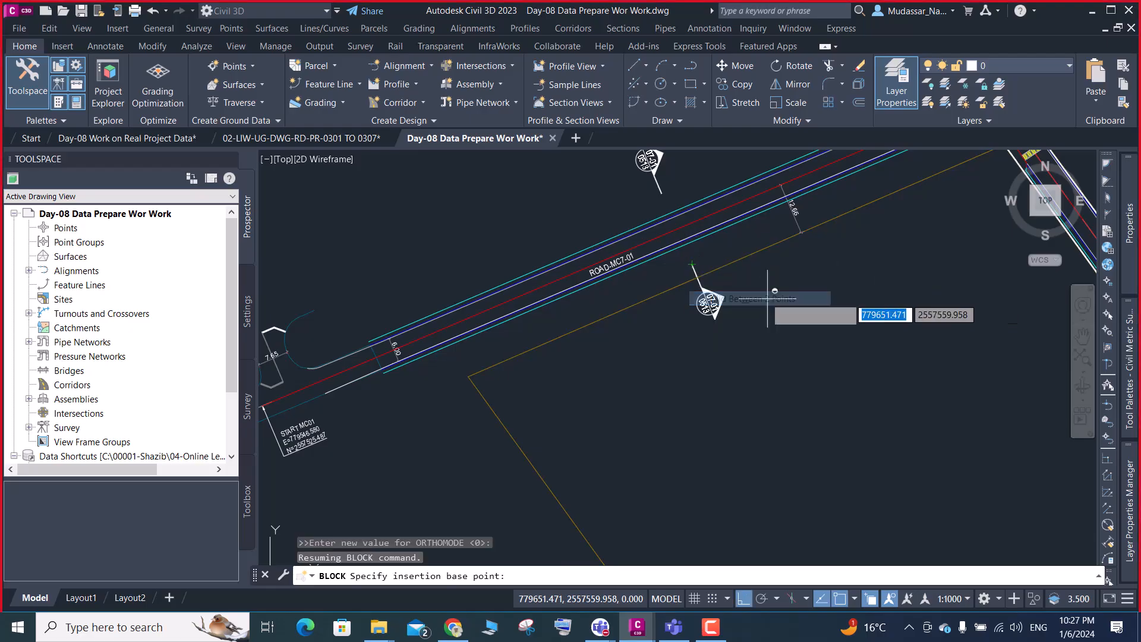
pyautogui.click(692, 264)
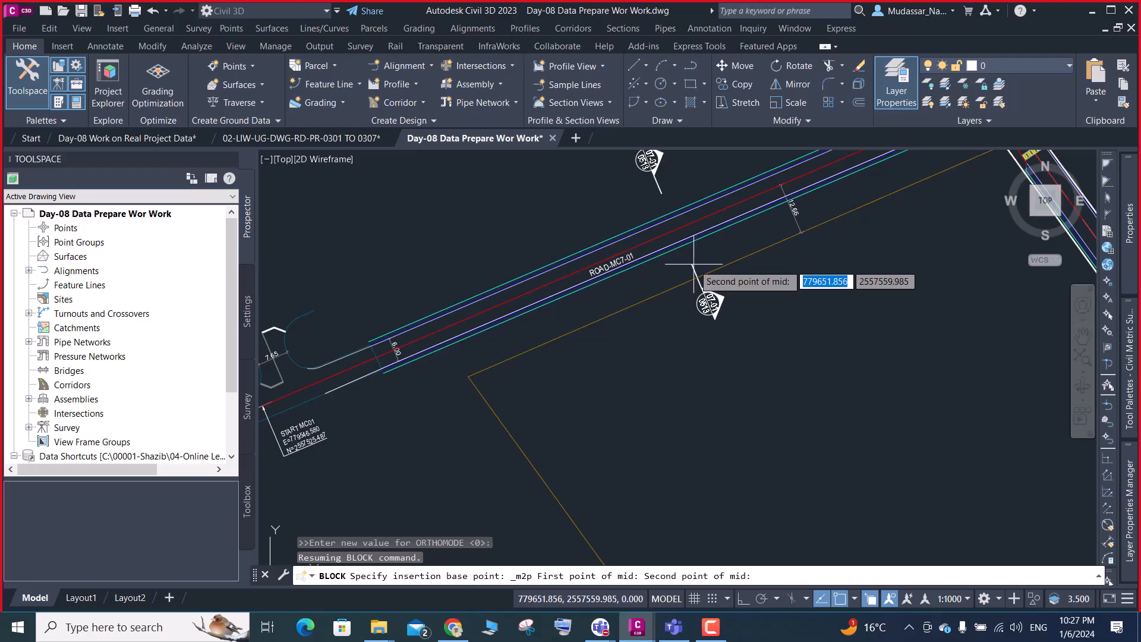
pyautogui.click(659, 190)
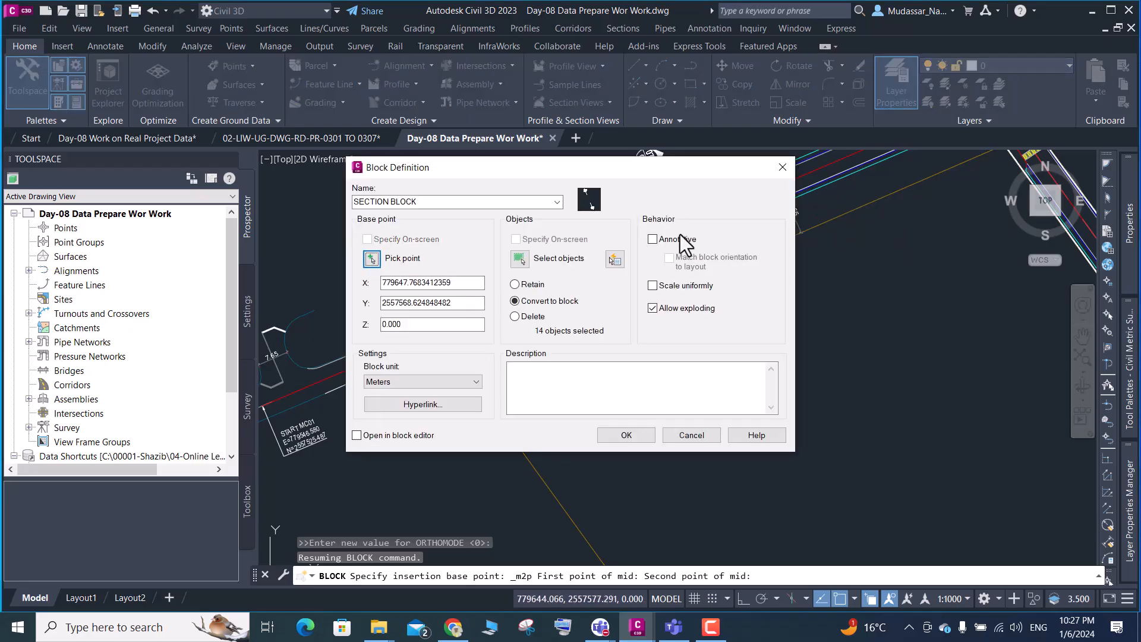
pyautogui.click(612, 437)
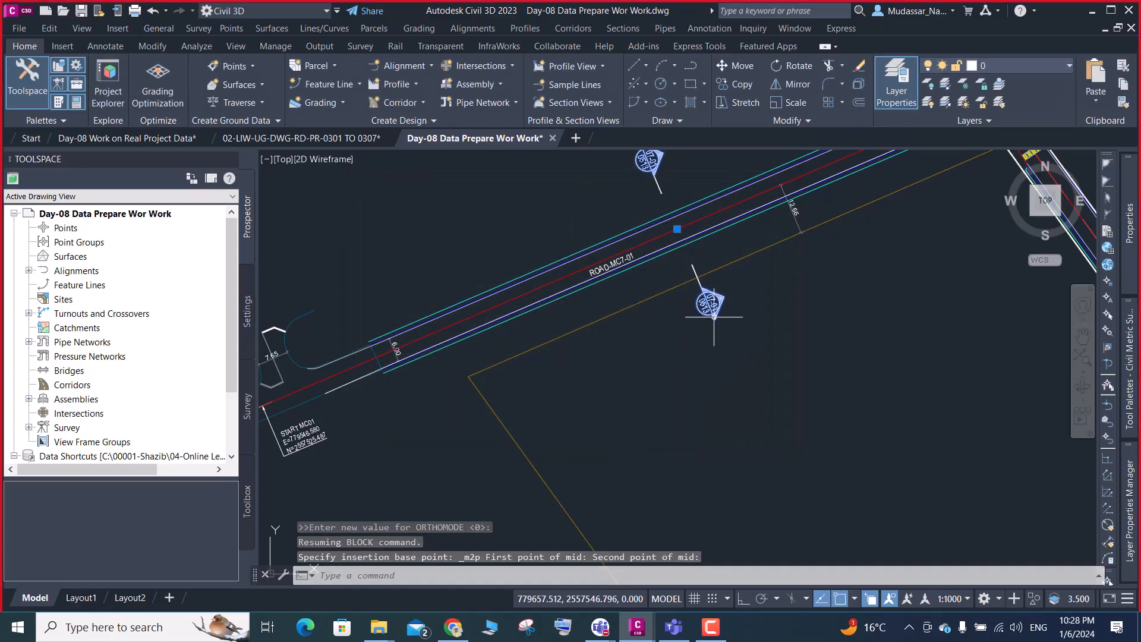
# Inspect the new section block and the neighbouring section marks along the road, clearing the selection
pyautogui.scroll(5, 676, 232)
pyautogui.scroll(-6, 678, 234)
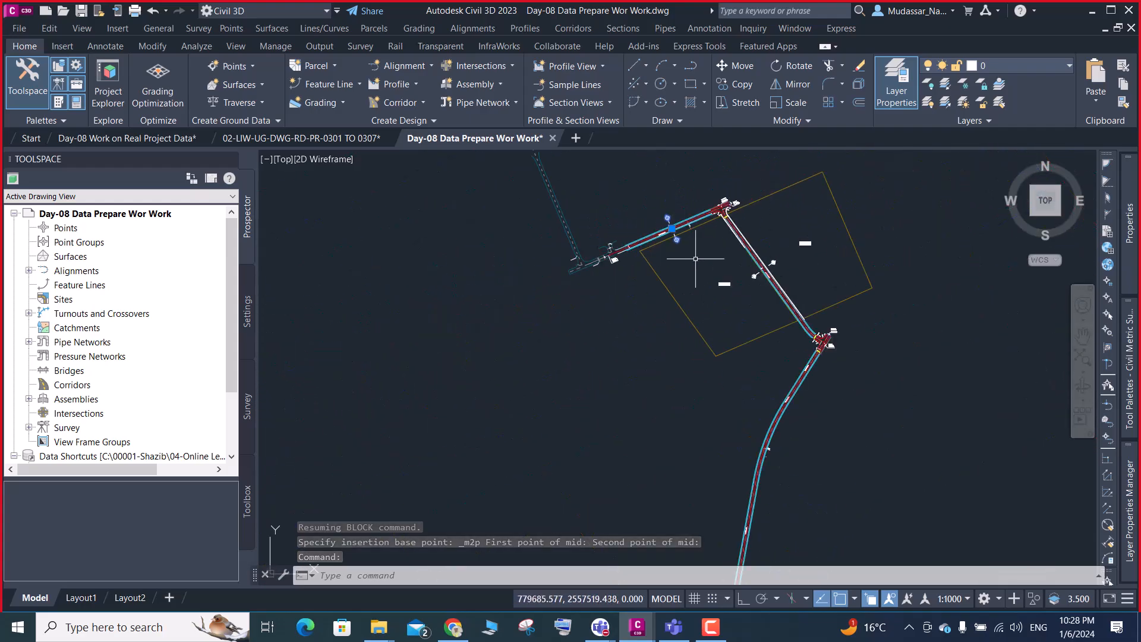
pyautogui.scroll(6, 668, 226)
pyautogui.press('Escape')
pyautogui.scroll(-5, 783, 316)
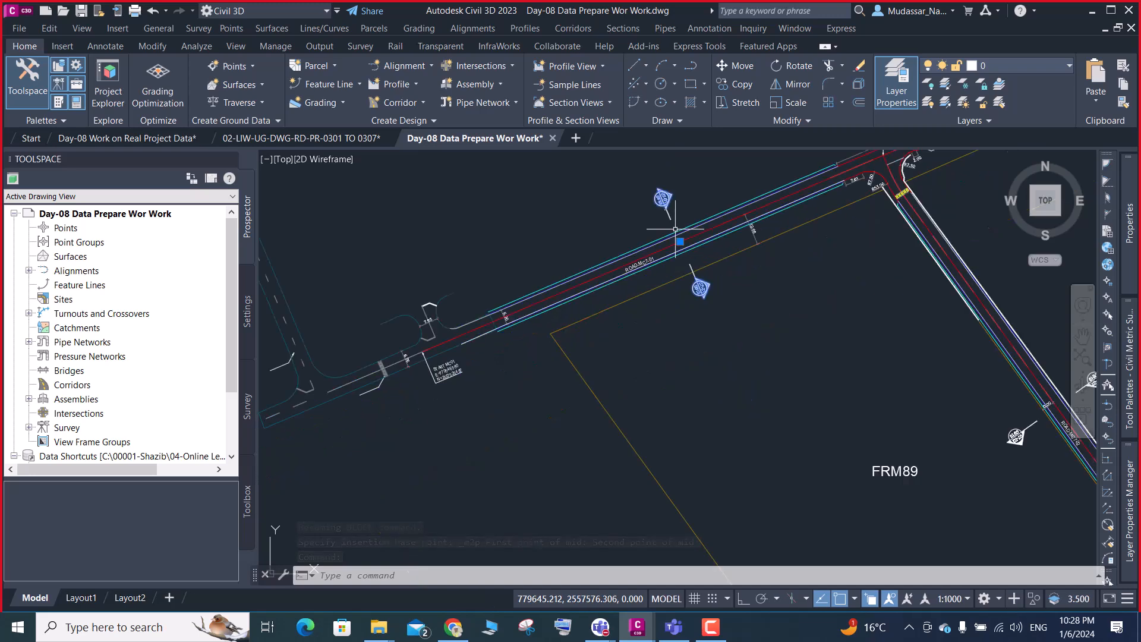
pyautogui.scroll(5, 797, 227)
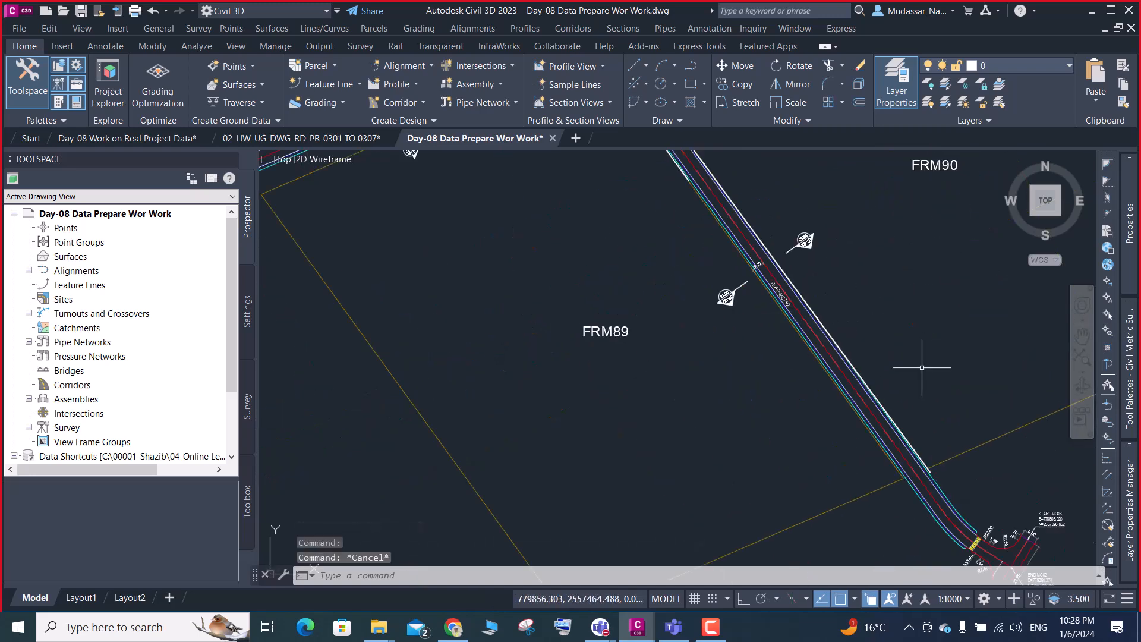
pyautogui.scroll(-5, 790, 229)
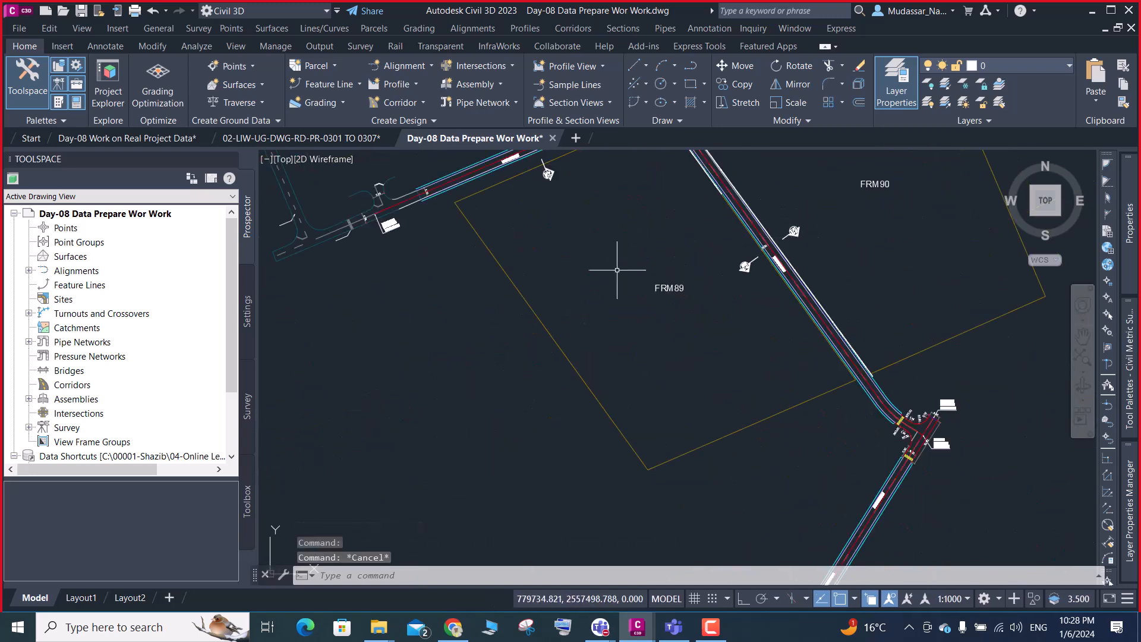
pyautogui.scroll(3, 611, 256)
pyautogui.scroll(4, 589, 285)
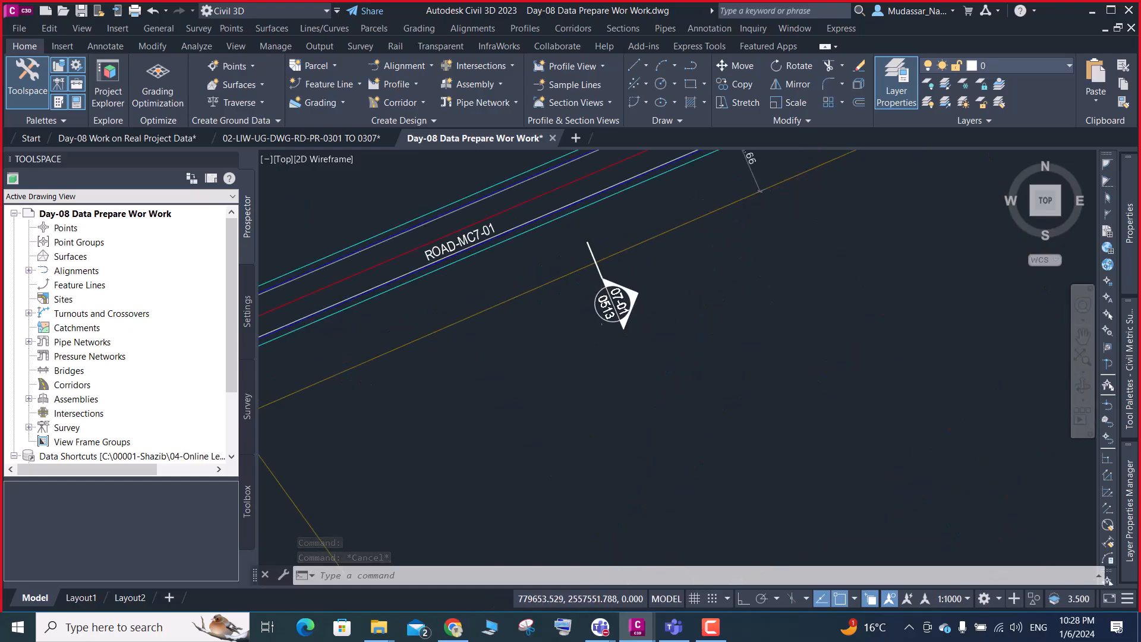
# Try to turn off the section block's layer with the Layer Off command, and check which layer the block is on
pyautogui.click(924, 92)
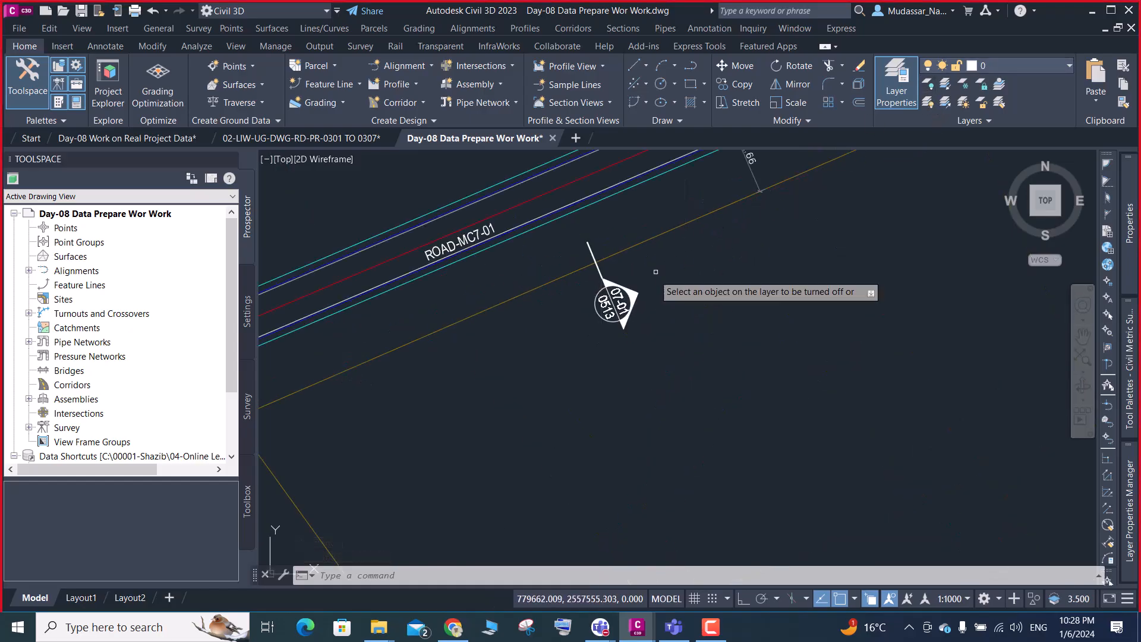
pyautogui.click(632, 309)
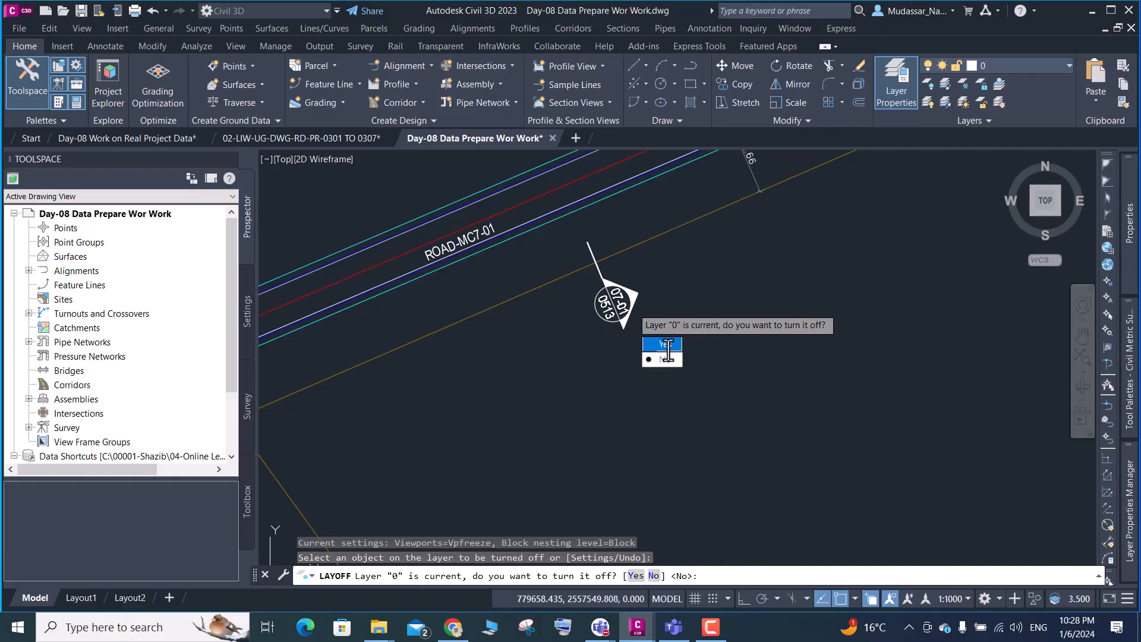
pyautogui.press('Escape')
pyautogui.press('Escape')
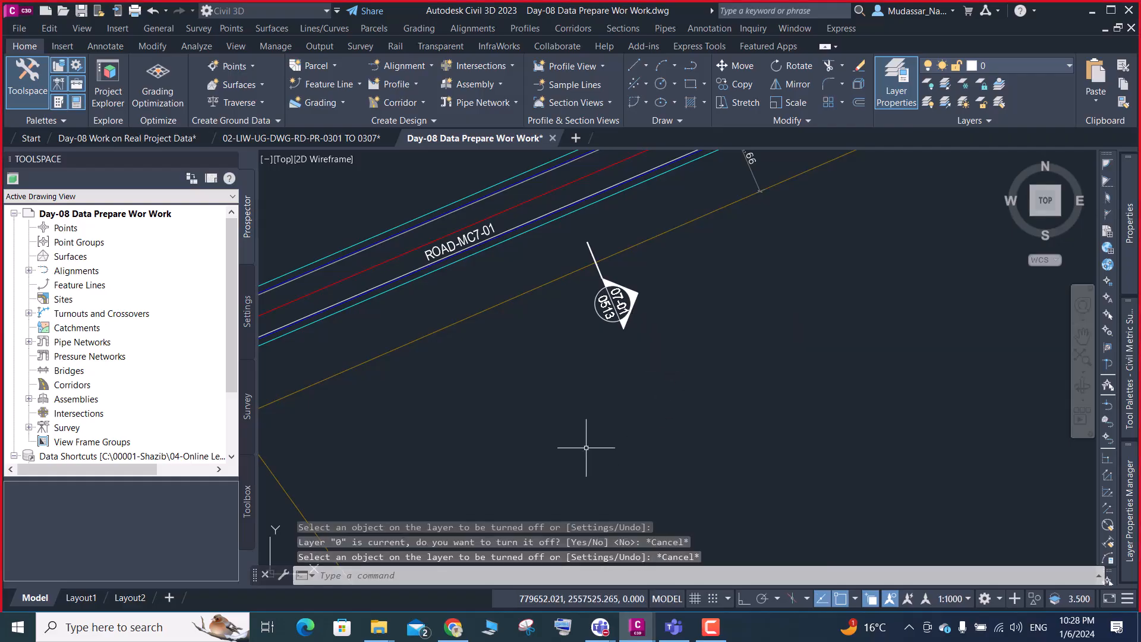
pyautogui.click(607, 284)
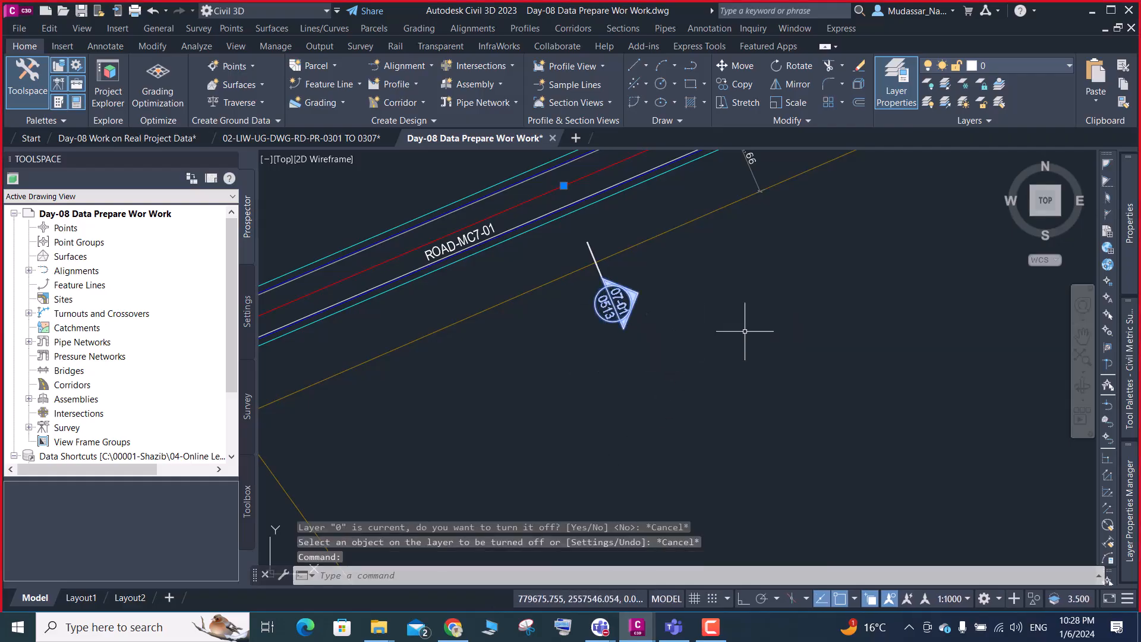
pyautogui.press('Escape')
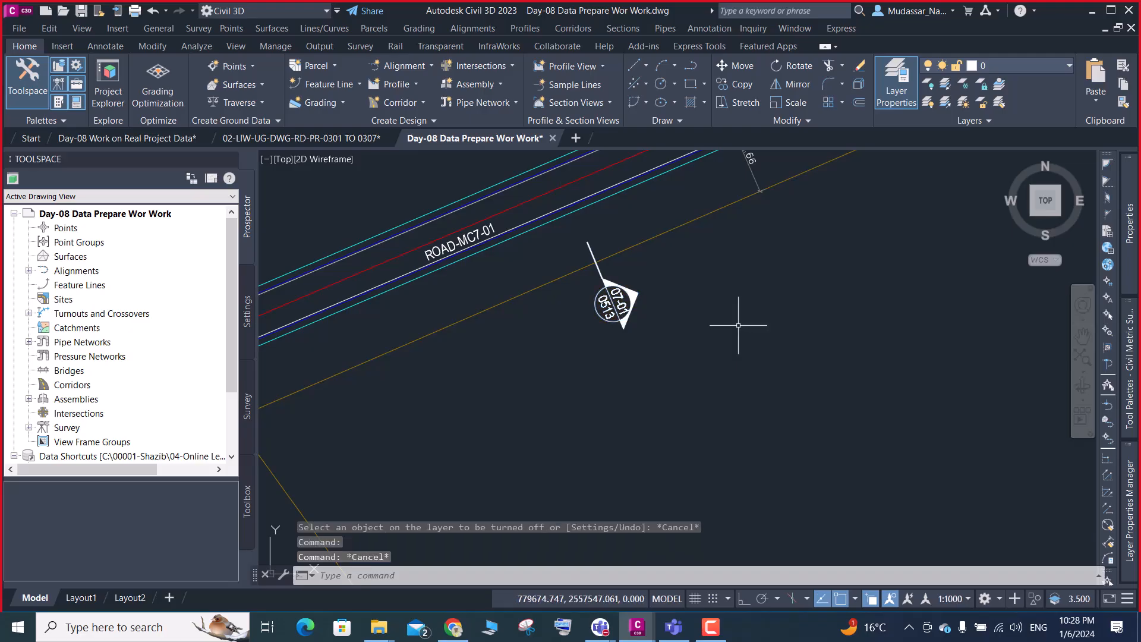
# Undo the creation of the section block so the section marks are separate objects again
pyautogui.hotkey('ctrl', 'z')
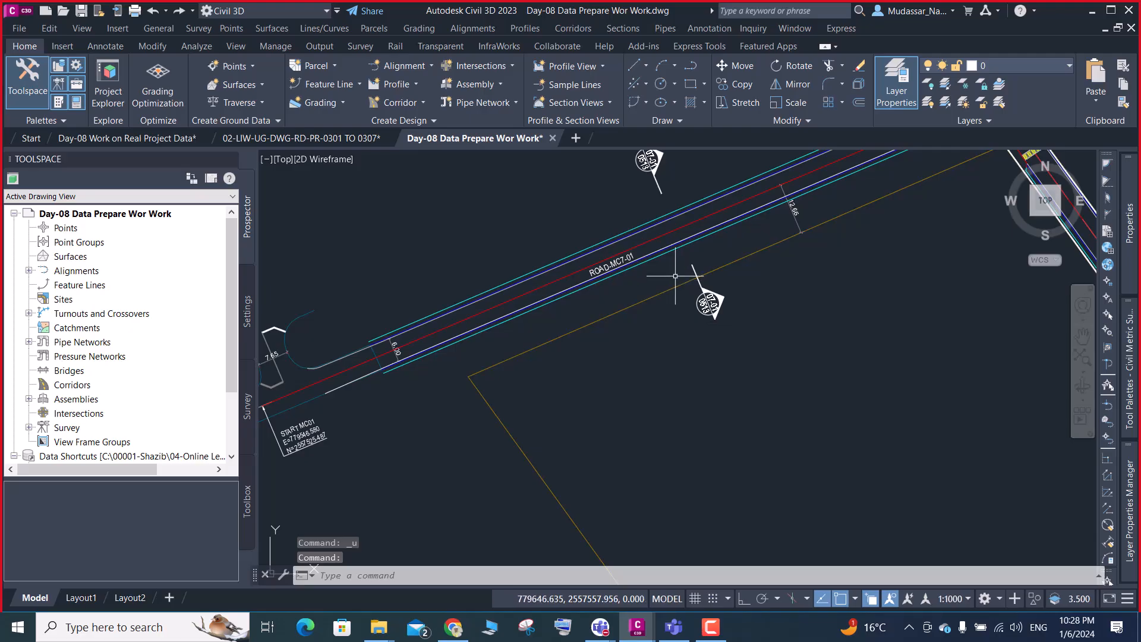
pyautogui.click(715, 302)
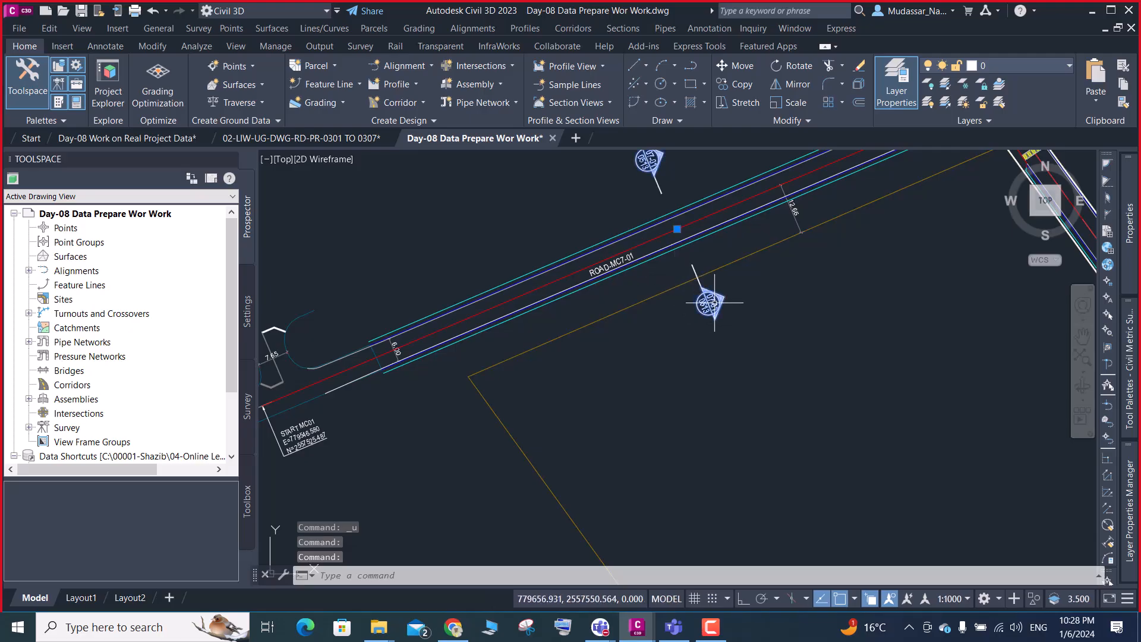
pyautogui.hotkey('ctrl', 'z')
pyautogui.hotkey('ctrl', 'z')
pyautogui.hotkey('ctrl', 'z')
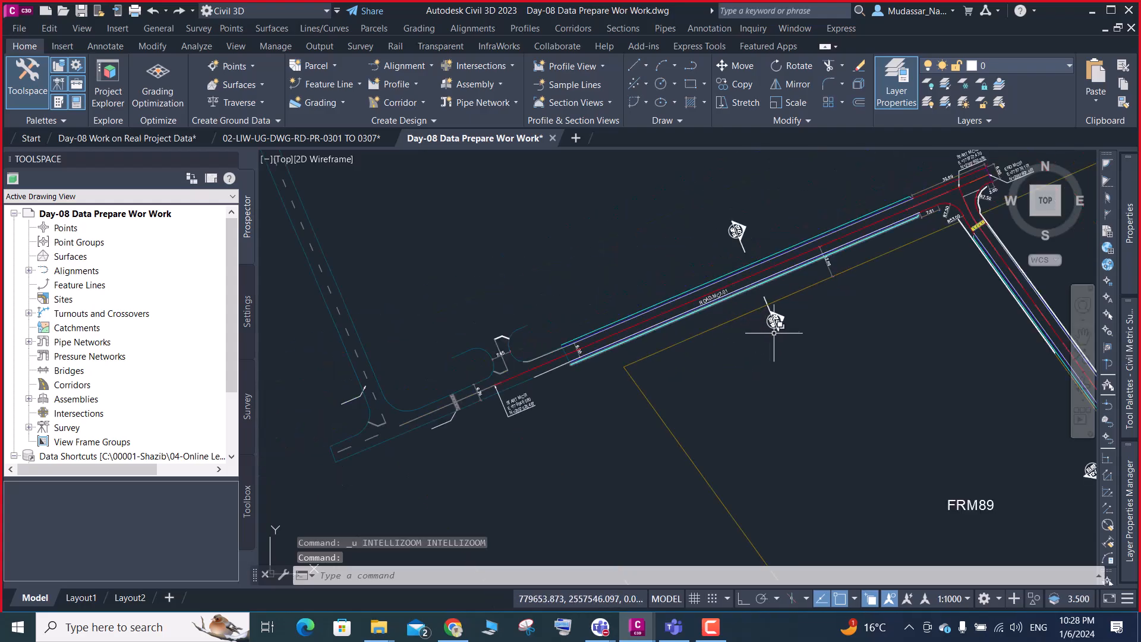
# Check which layer the symbol and line of the 07-01 section mark below ROAD-MC7-01 are on, and open the layer list
pyautogui.click(775, 328)
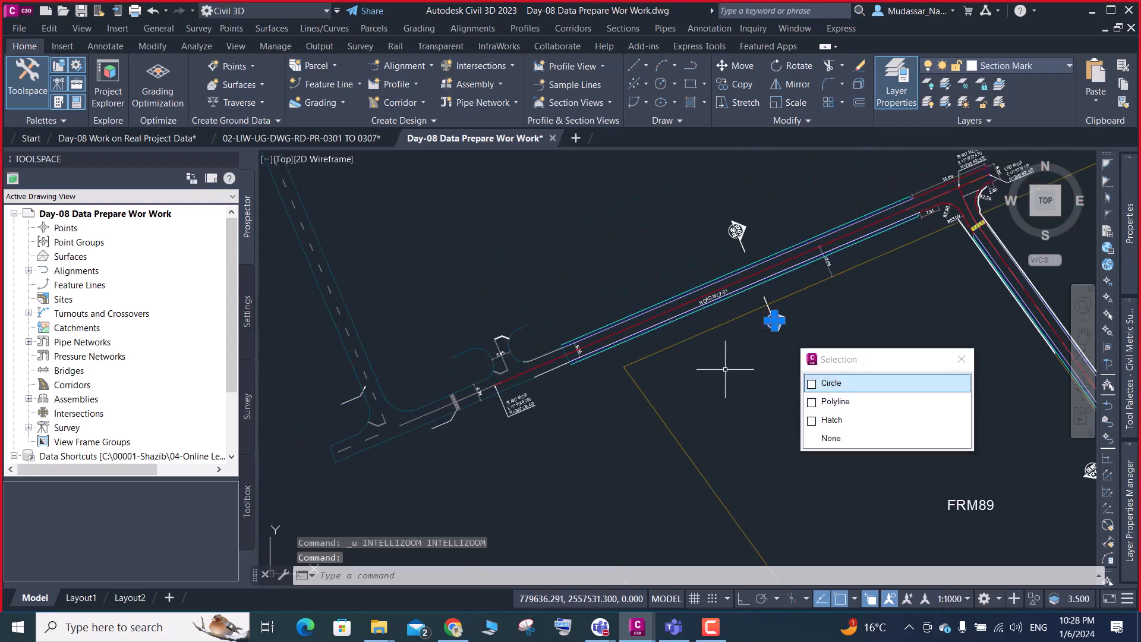
pyautogui.press('Escape')
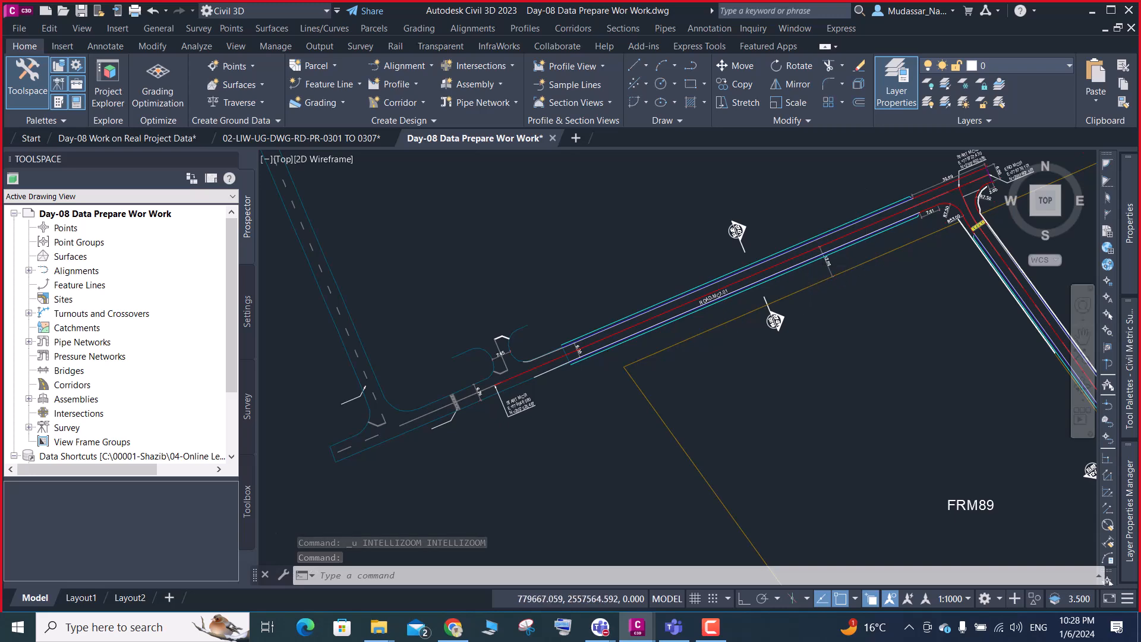
pyautogui.scroll(5, 790, 289)
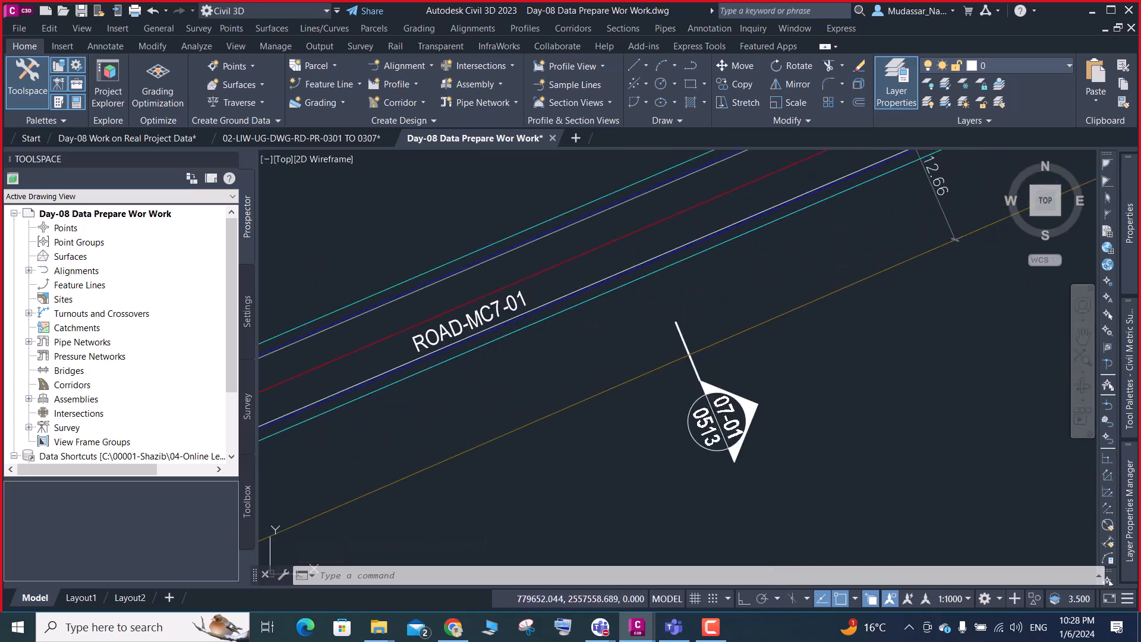
pyautogui.click(683, 335)
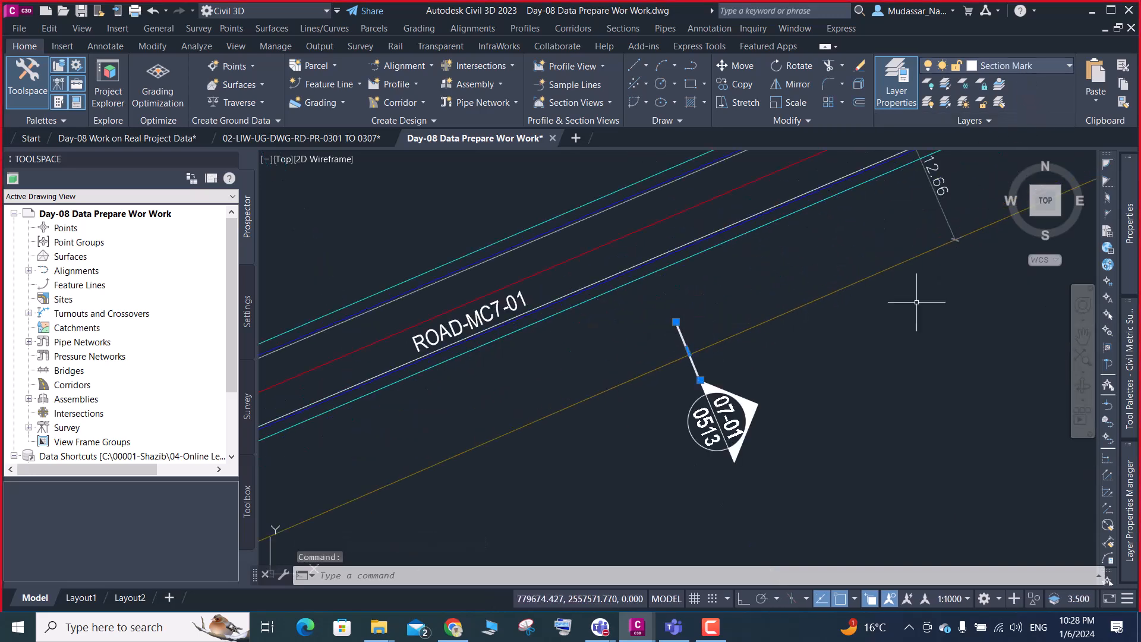
pyautogui.press('Escape')
pyautogui.moveTo(1127, 517)
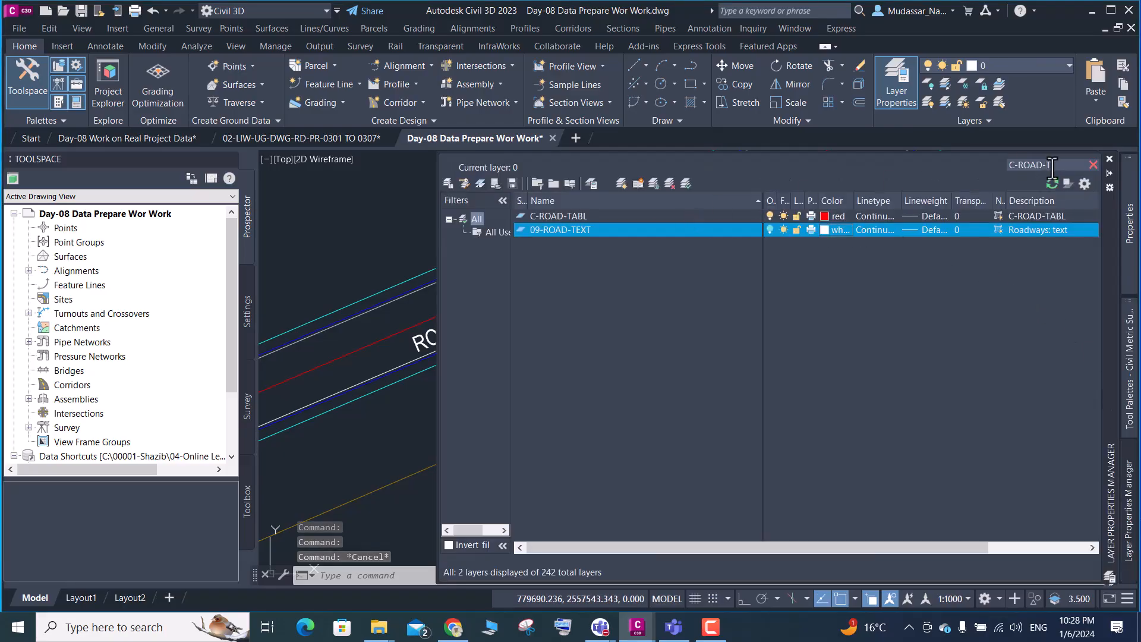
# Filter the layer list by SECTION* in place of the previous layer search
pyautogui.click(1051, 164)
pyautogui.press('BackSpace')
pyautogui.press('BackSpace')
pyautogui.press('BackSpace')
pyautogui.press('BackSpace')
pyautogui.press('BackSpace')
pyautogui.press('BackSpace')
pyautogui.press('BackSpace')
pyautogui.press('BackSpace')
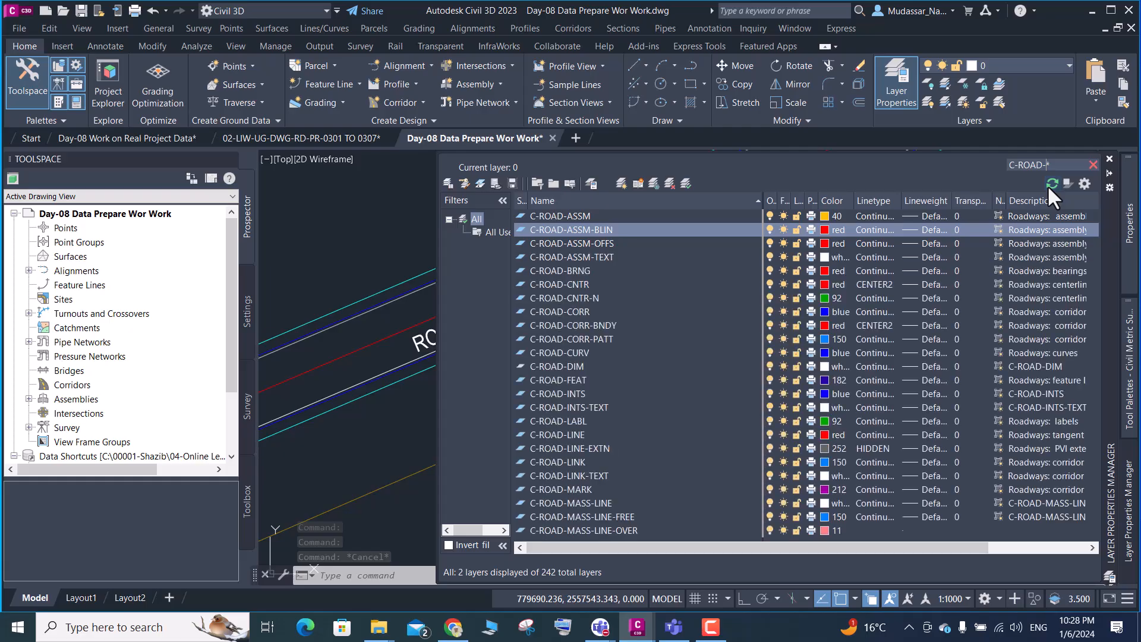
pyautogui.write('SECTION*')
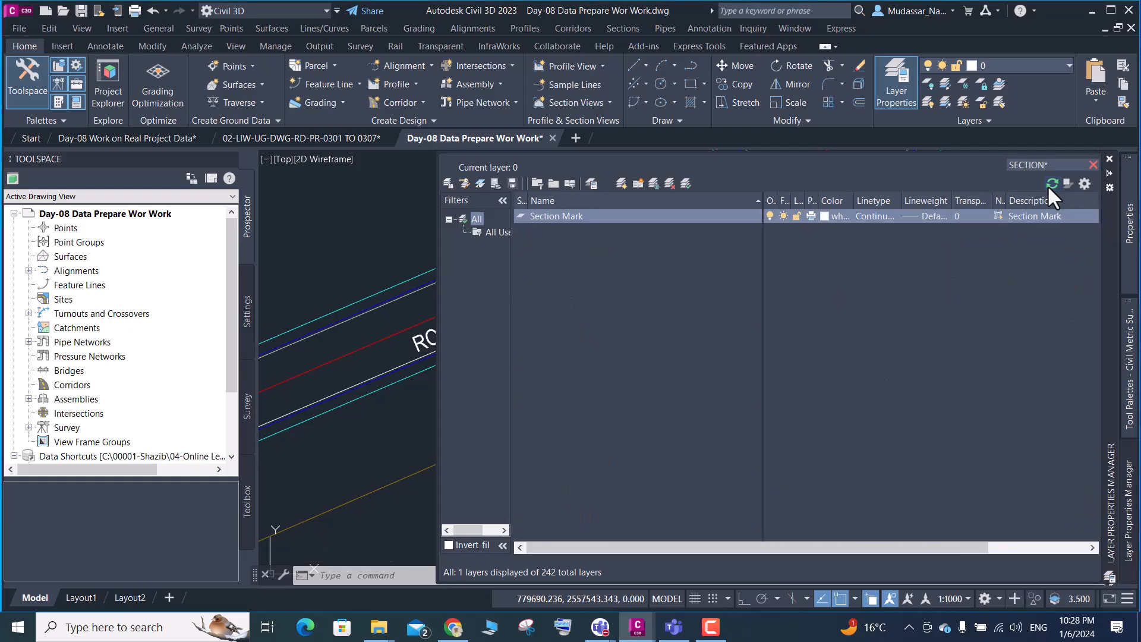
# Rename the Section Mark layer to 12-Section Mark and make it the current layer
pyautogui.click(532, 217)
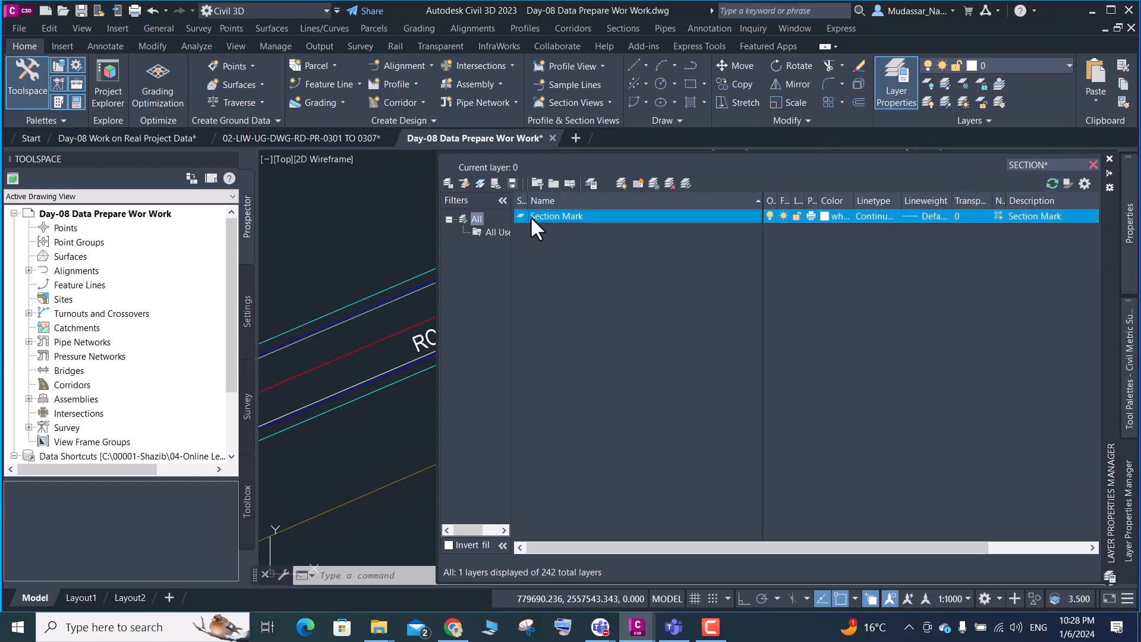
pyautogui.click(531, 218)
pyautogui.click(527, 216)
pyautogui.click(530, 216)
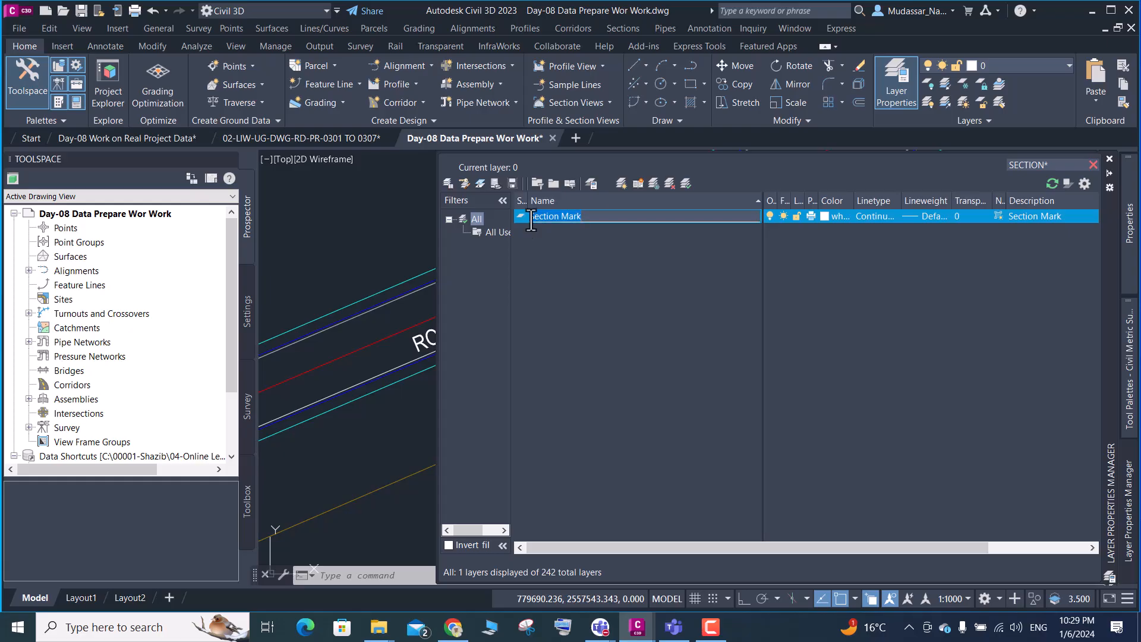
pyautogui.press('BackSpace')
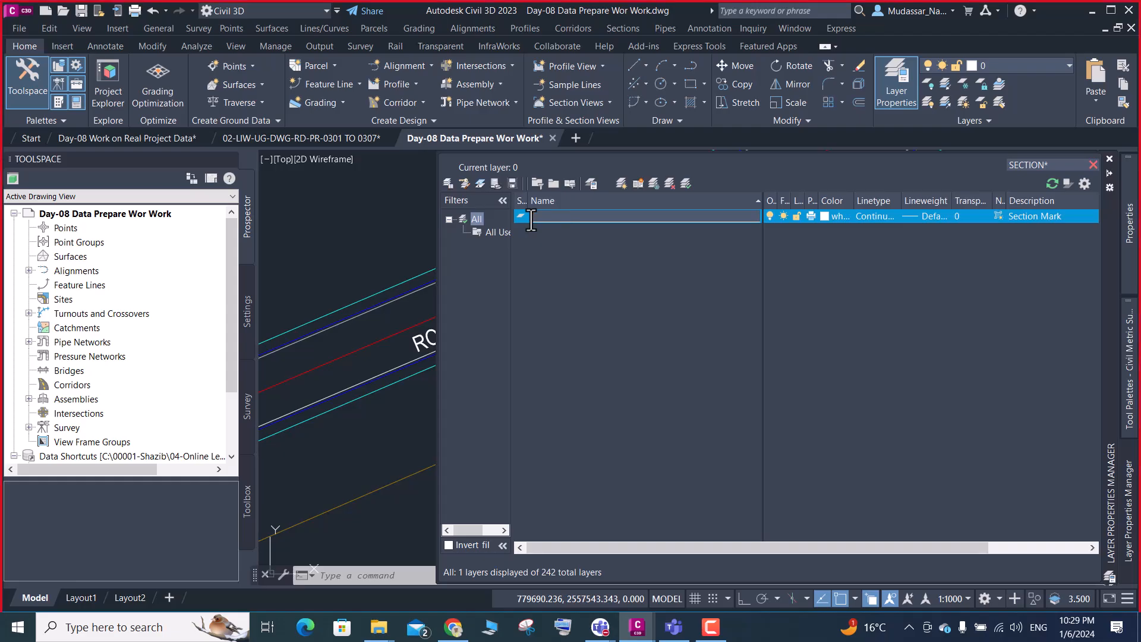
pyautogui.hotkey('ctrl', 'z')
pyautogui.write('12-Section Mark')
pyautogui.doubleClick(519, 216)
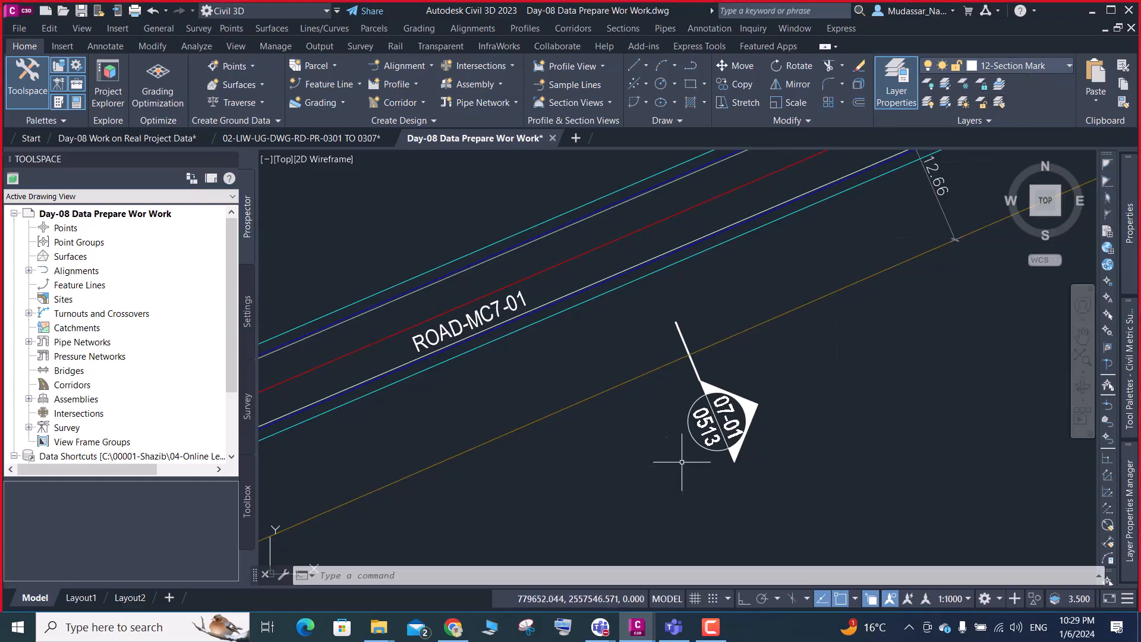
# Start a block definition and select the two section marks on either side of ROAD-MC7-01 as its objects
pyautogui.write('b')
pyautogui.press('Return')
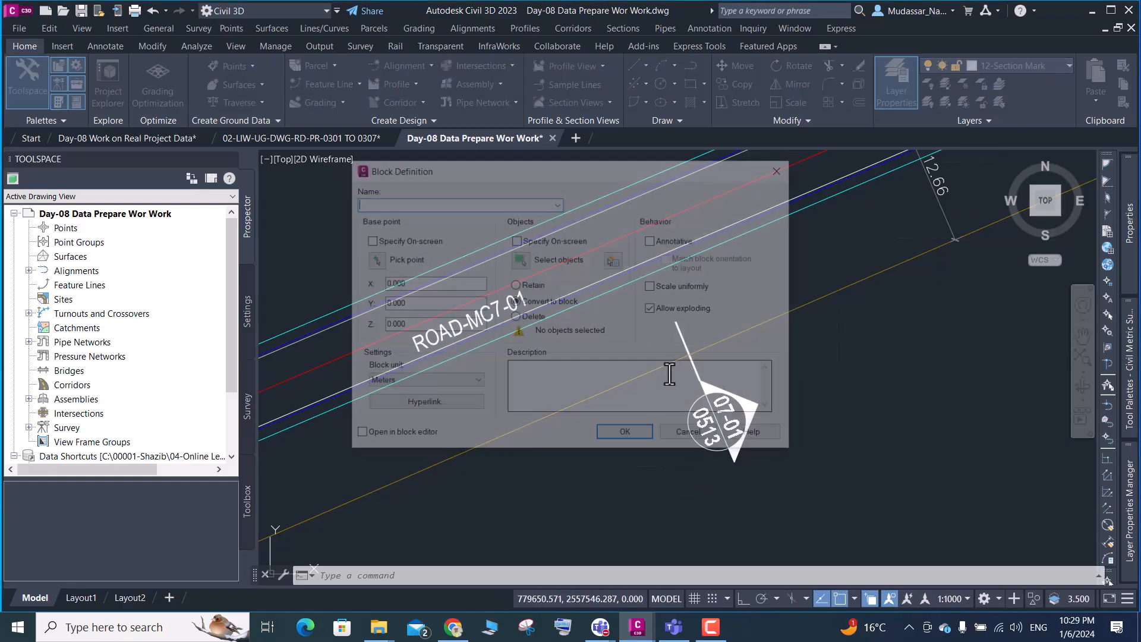
pyautogui.click(518, 259)
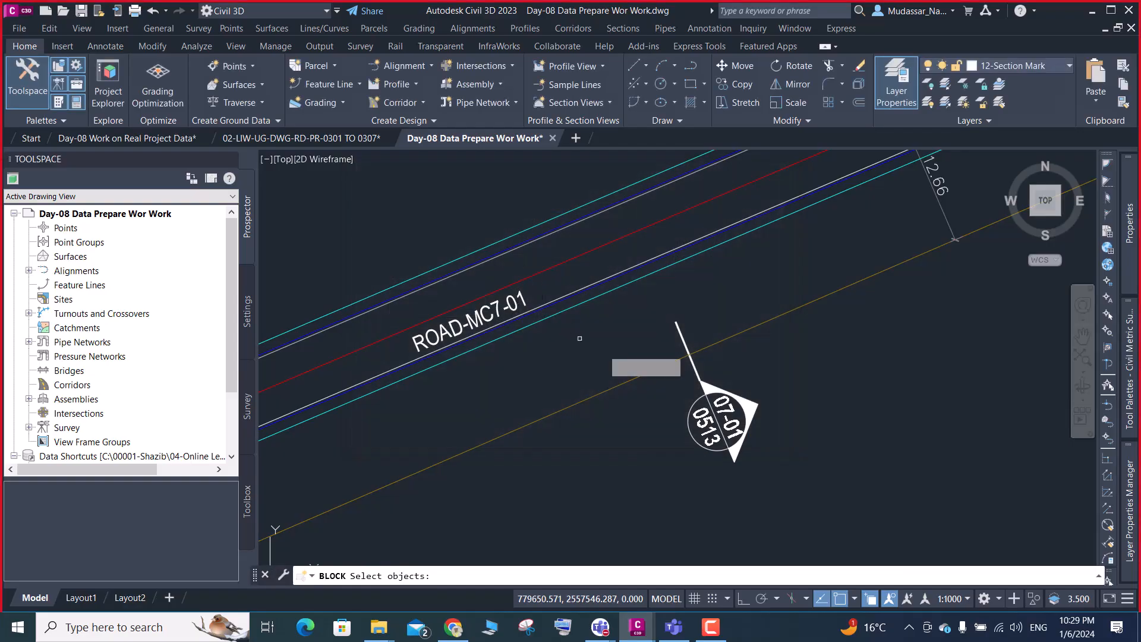
pyautogui.scroll(-2, 604, 264)
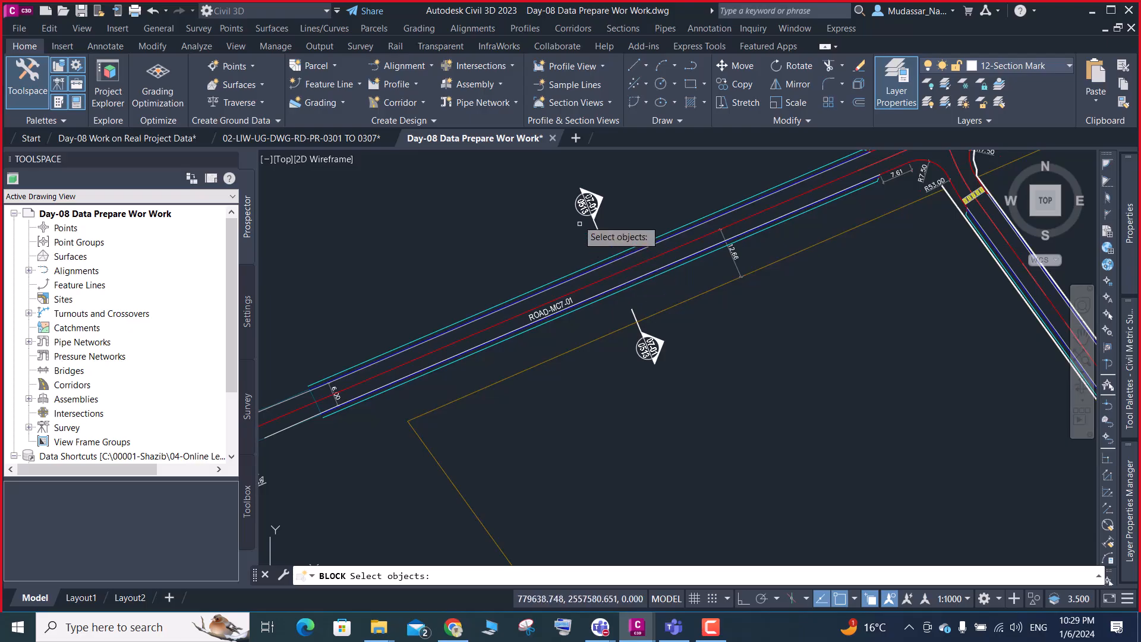
pyautogui.click(564, 163)
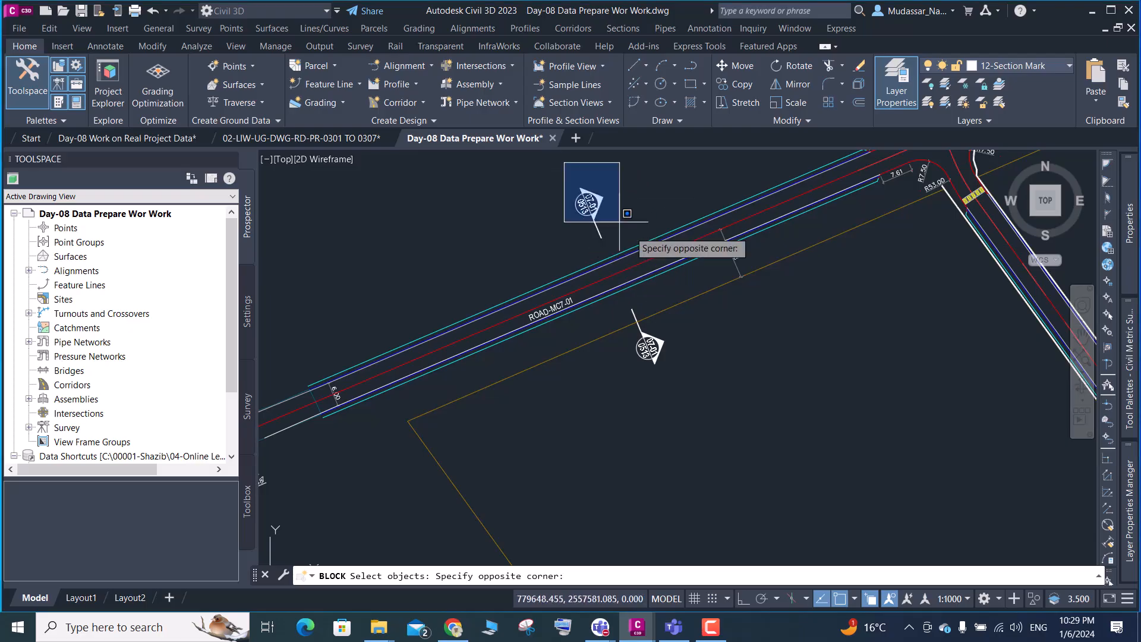
pyautogui.click(695, 421)
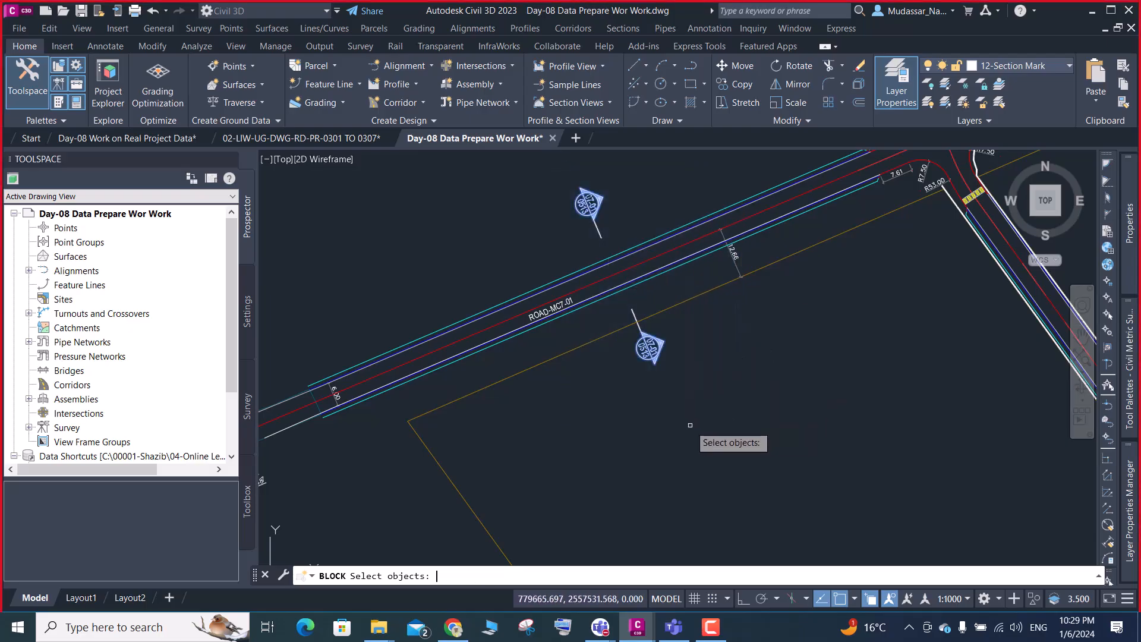
pyautogui.press('Return')
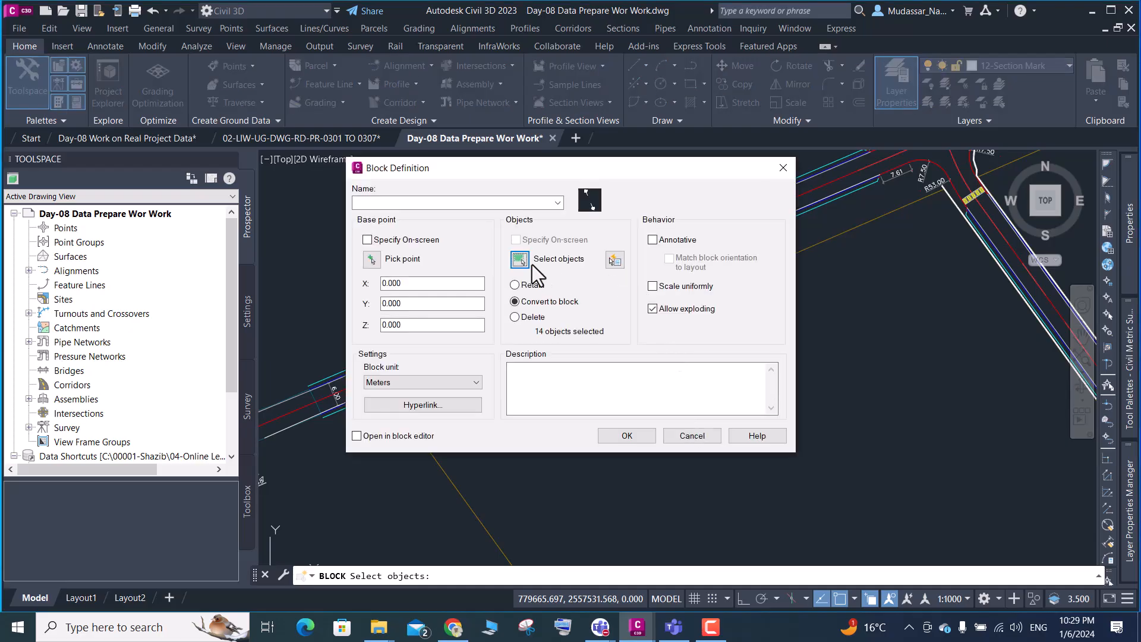
# Set the block's base point midway between the road-side ends of the two section mark lines
pyautogui.click(371, 259)
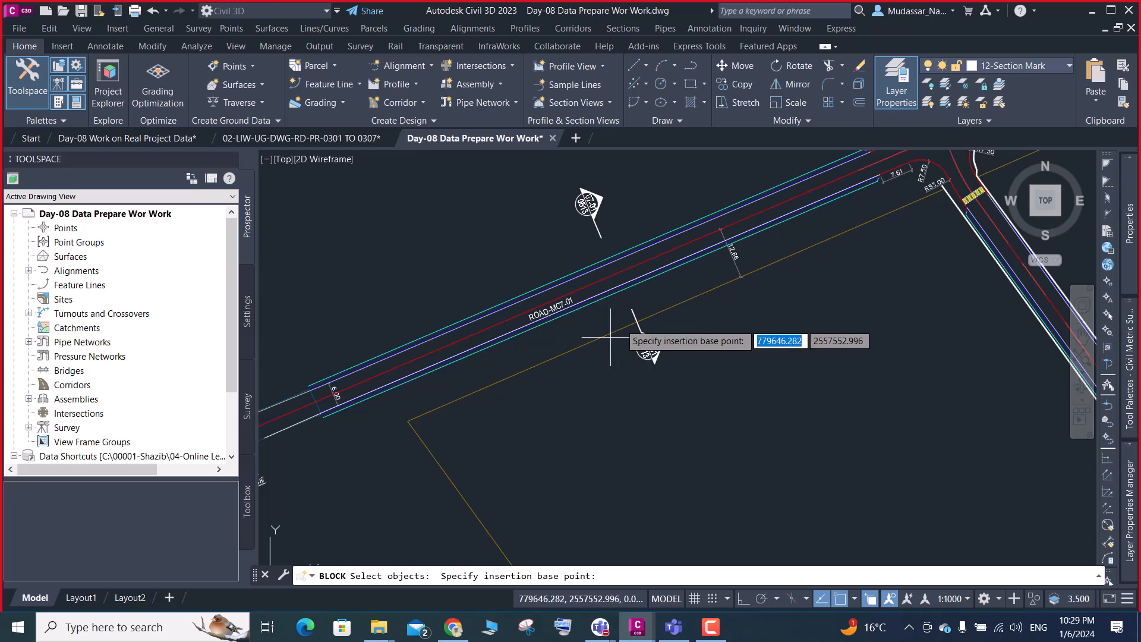
pyautogui.keyDown('shift'); pyautogui.rightClick(619, 320); pyautogui.keyUp('shift')
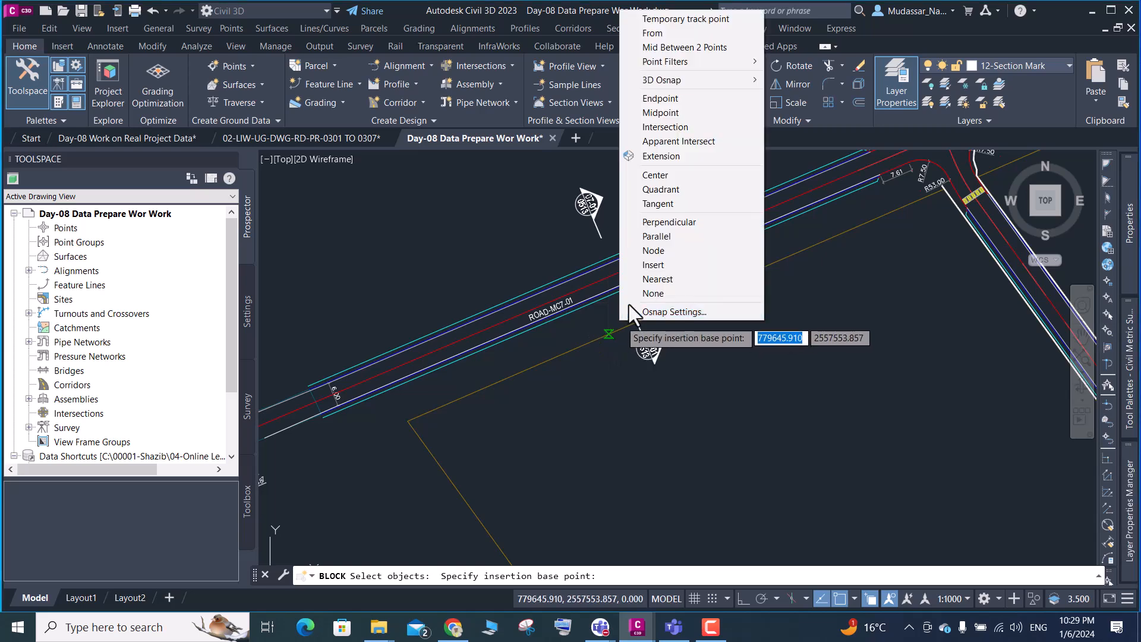
pyautogui.click(683, 49)
pyautogui.click(602, 238)
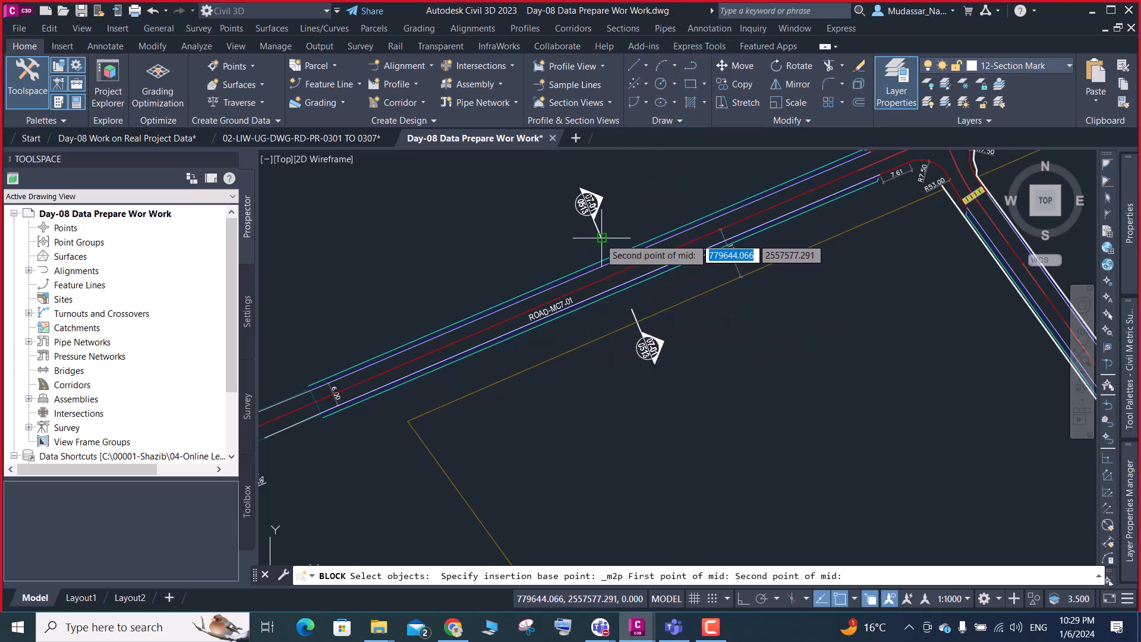
pyautogui.click(632, 309)
# Name the block SECTION MARK and create it from the selected section marks
pyautogui.click(633, 439)
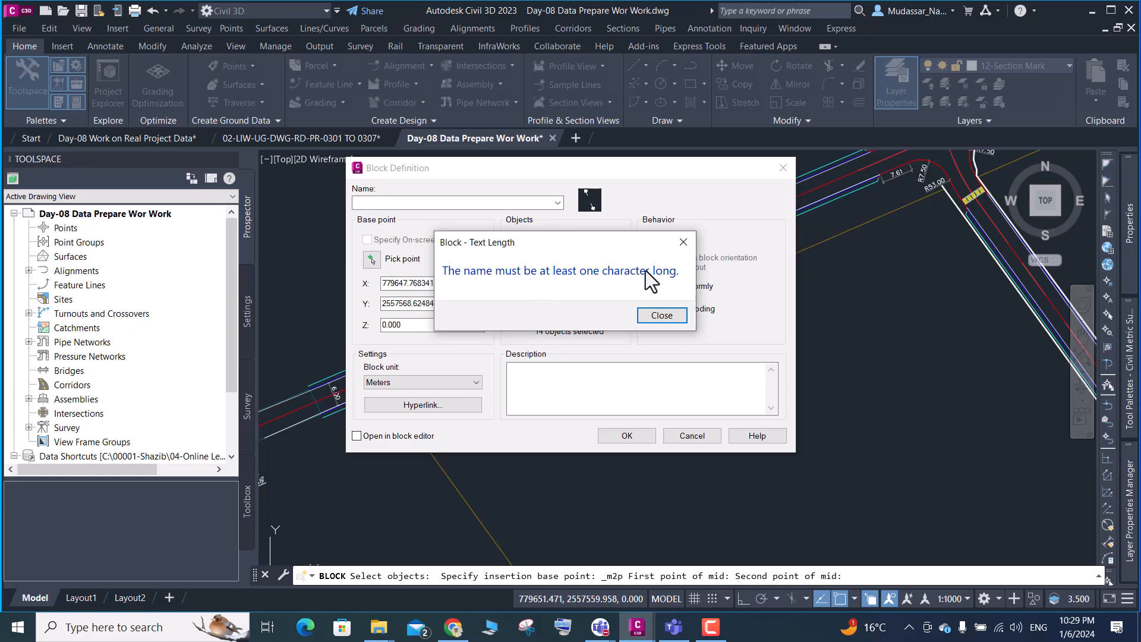
pyautogui.click(662, 315)
pyautogui.click(415, 203)
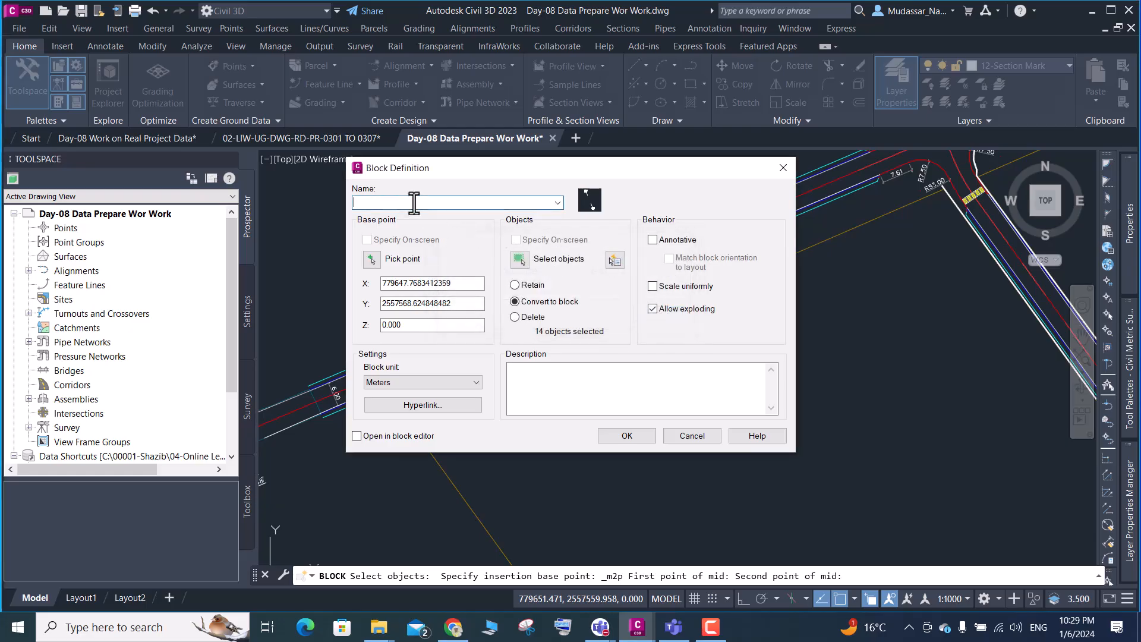
pyautogui.write('05-MC7-LEFT-ROAD-PROP-ROAD EDGE')
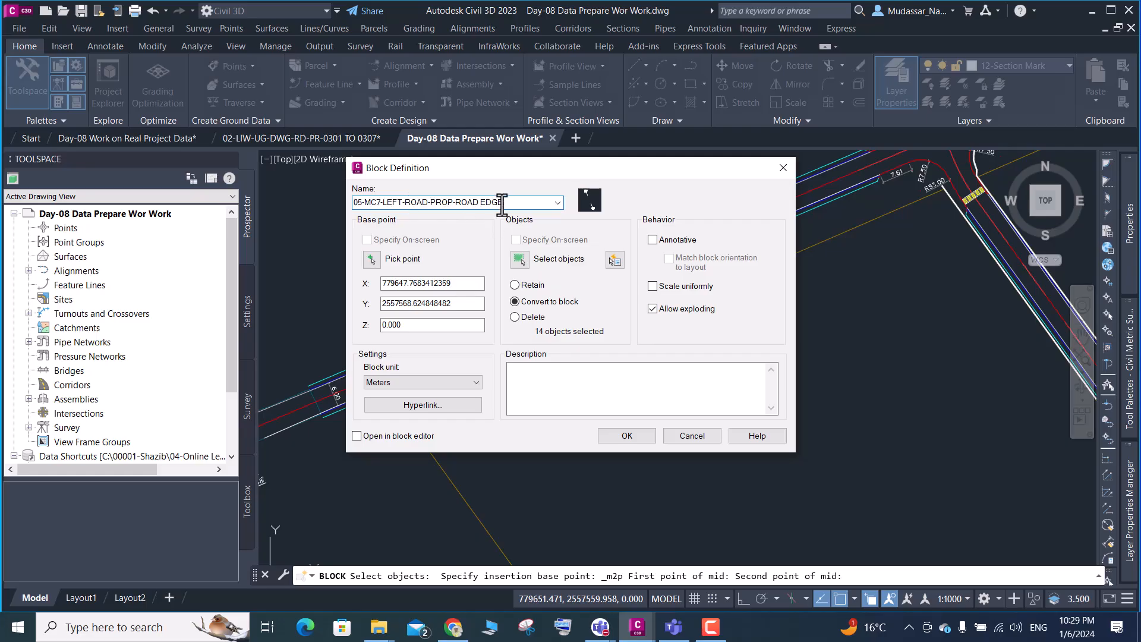
pyautogui.moveTo(502, 205); pyautogui.dragTo(339, 220)
pyautogui.write('S')
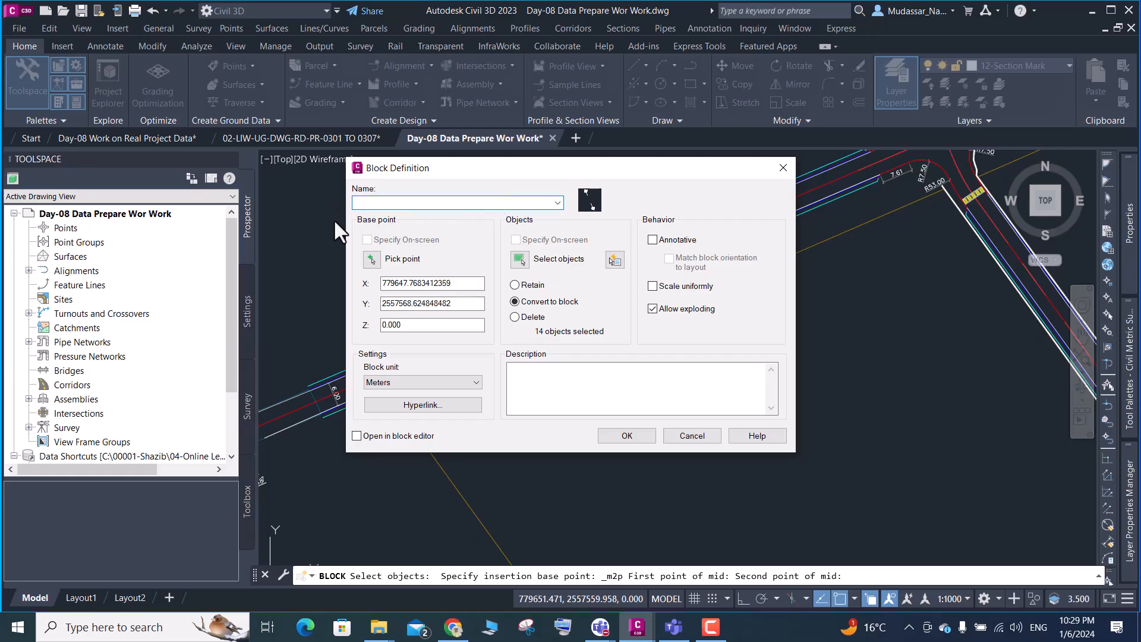
pyautogui.write('ECT')
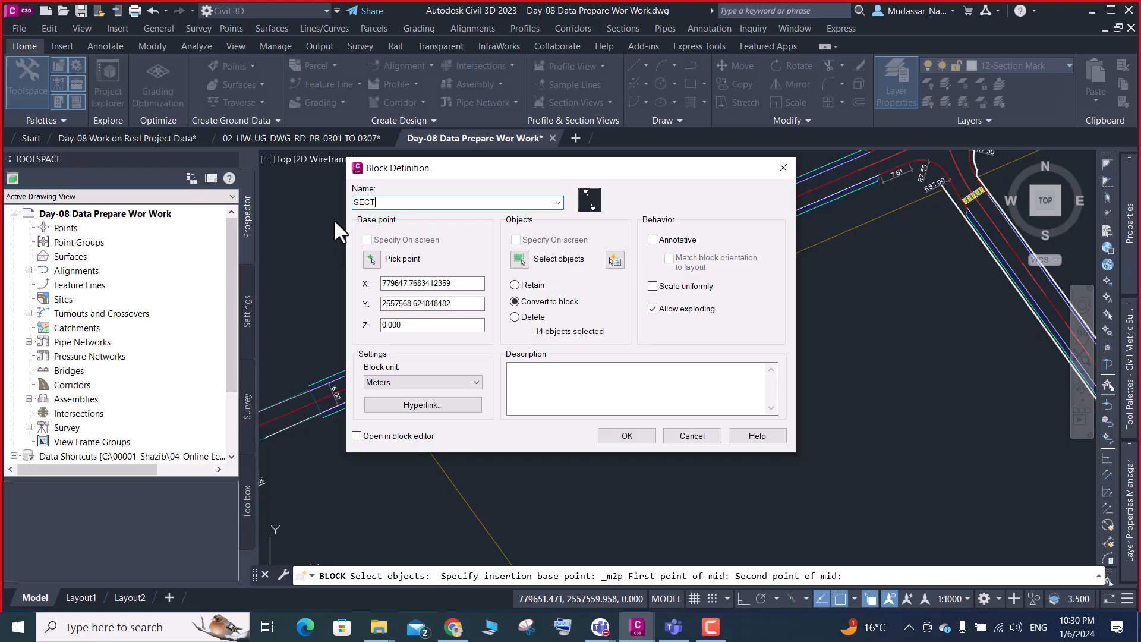
pyautogui.write('ION MARK')
pyautogui.click(625, 435)
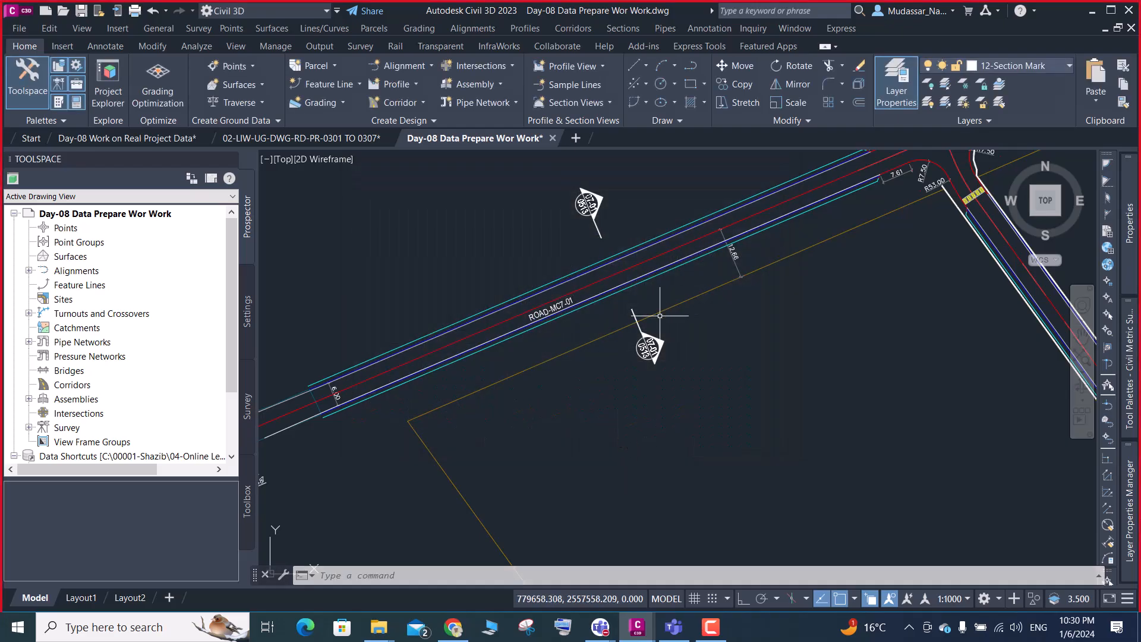
pyautogui.click(928, 86)
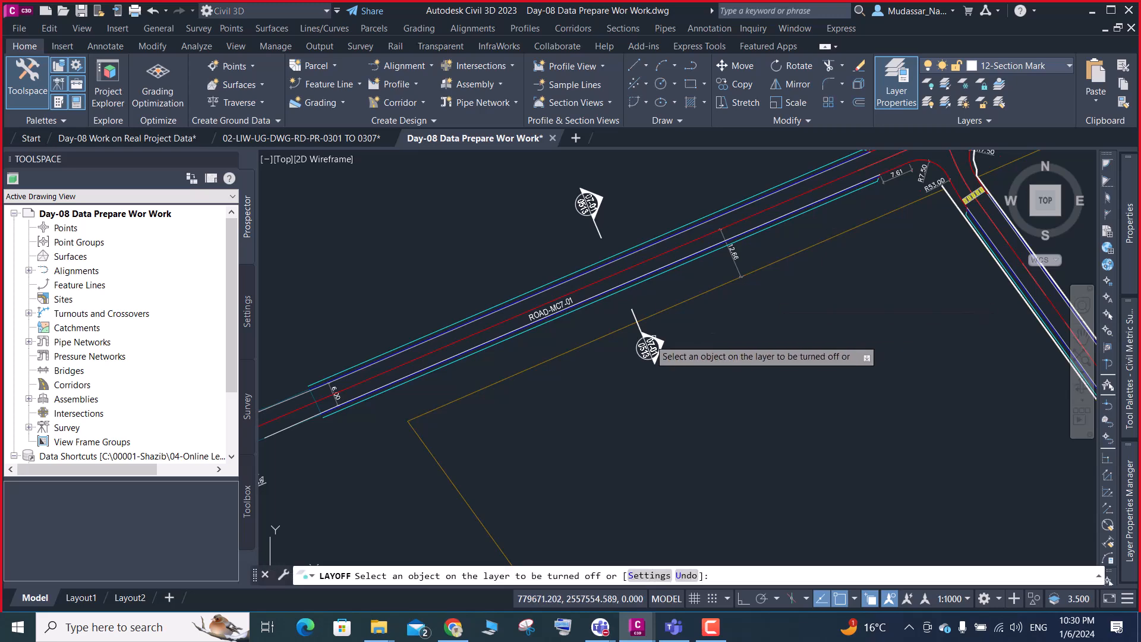
pyautogui.click(649, 351)
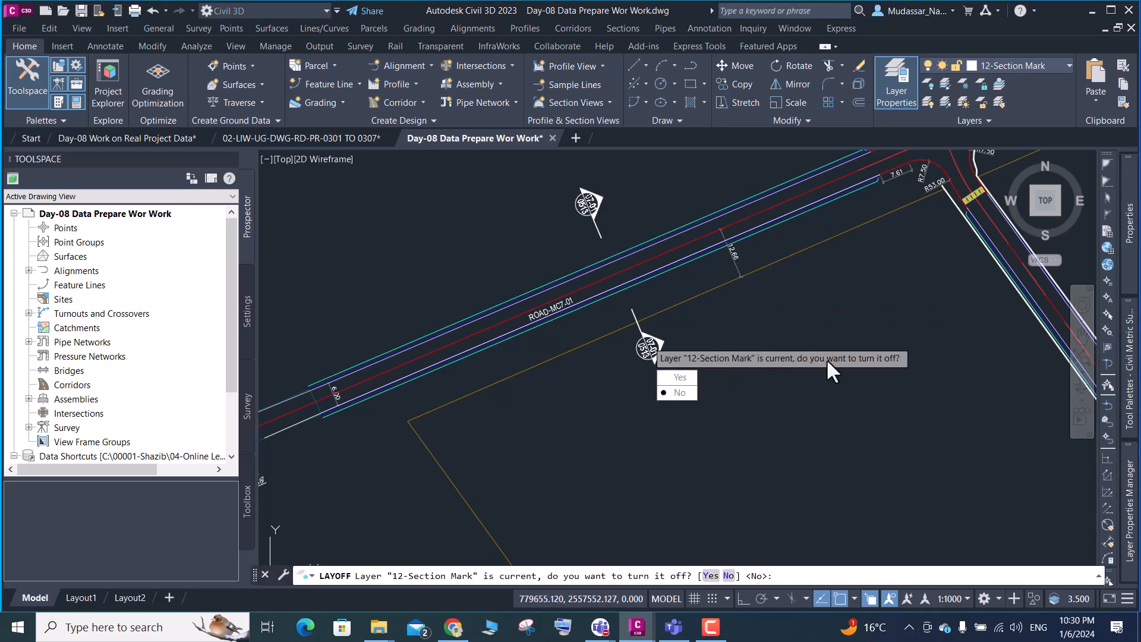
pyautogui.press('Escape')
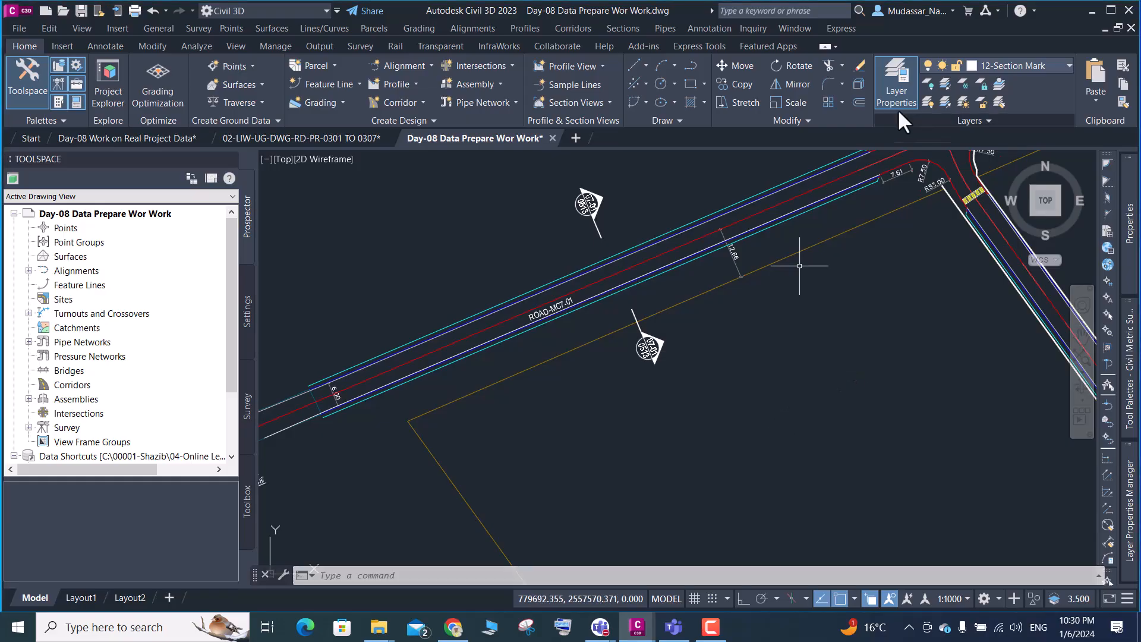
# Make layer 0 the current layer instead of 12-Section Mark
pyautogui.click(1016, 66)
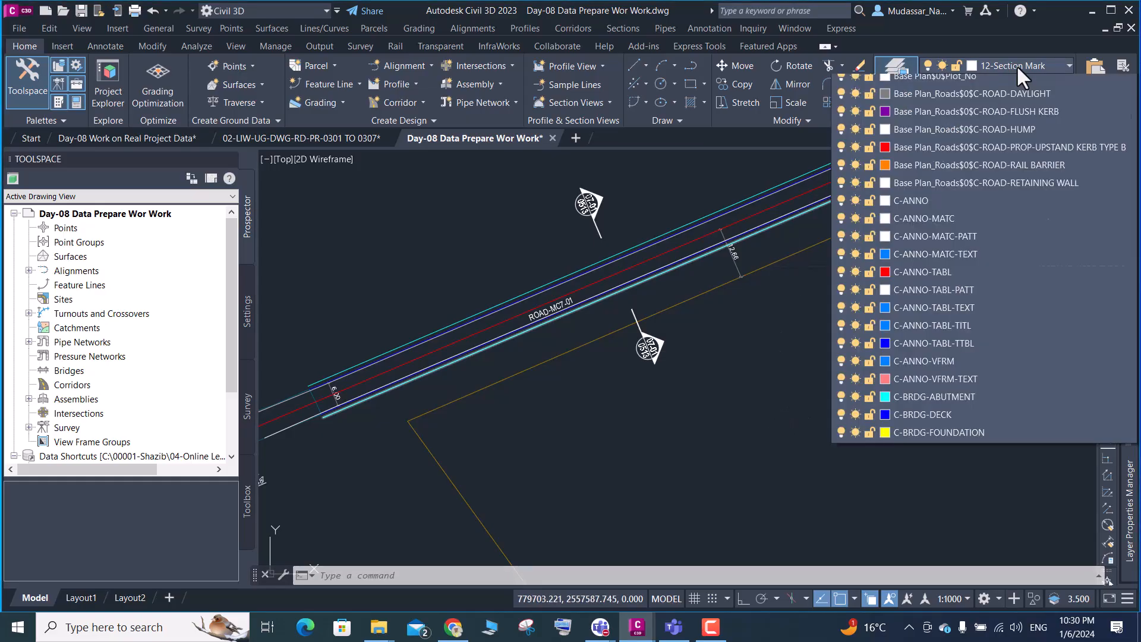
pyautogui.scroll(6, 939, 120)
pyautogui.scroll(2, 921, 103)
pyautogui.click(901, 82)
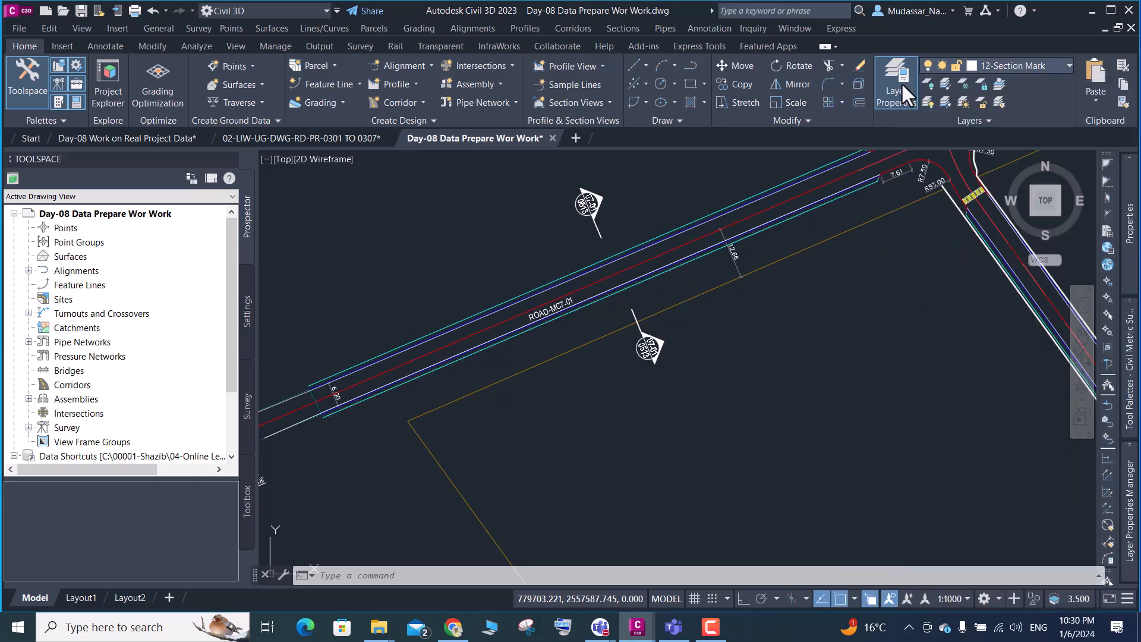
# Turn off layer 12-Section Mark with Layer Off by picking the section mark block below ROAD-MC7-01
pyautogui.click(927, 87)
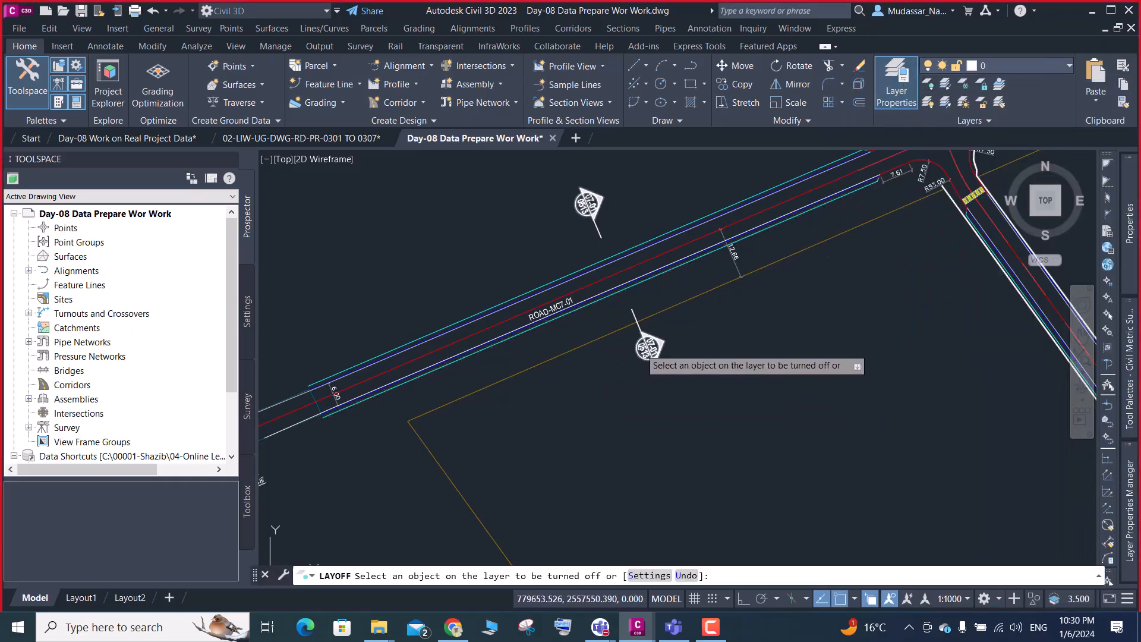
pyautogui.click(642, 346)
pyautogui.scroll(-5, 634, 336)
pyautogui.scroll(-5, 799, 310)
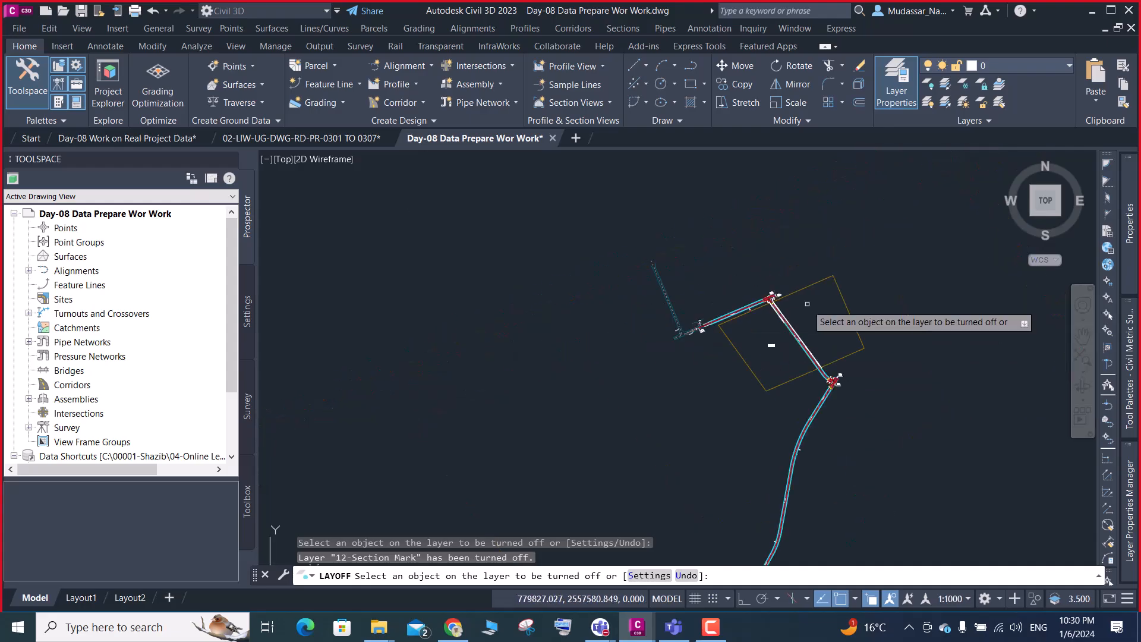
pyautogui.scroll(8, 766, 324)
pyautogui.press('Escape')
# Turn off the layer 11-MC7-OLD--STAN-MINR and save the drawing
pyautogui.click(990, 64)
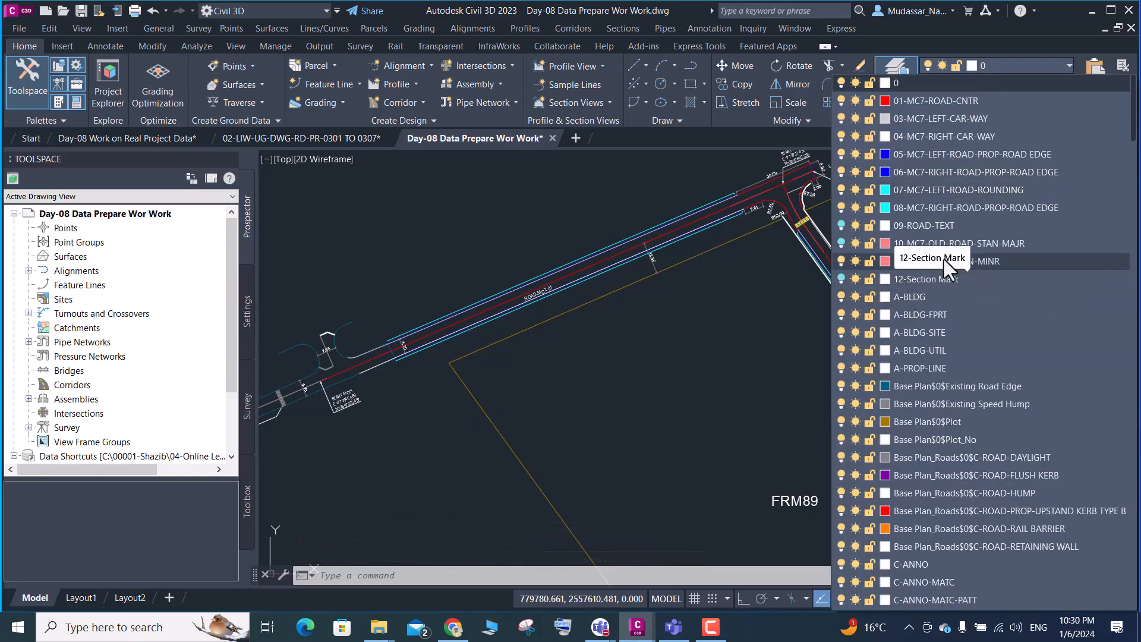
pyautogui.click(841, 262)
pyautogui.scroll(-4, 674, 330)
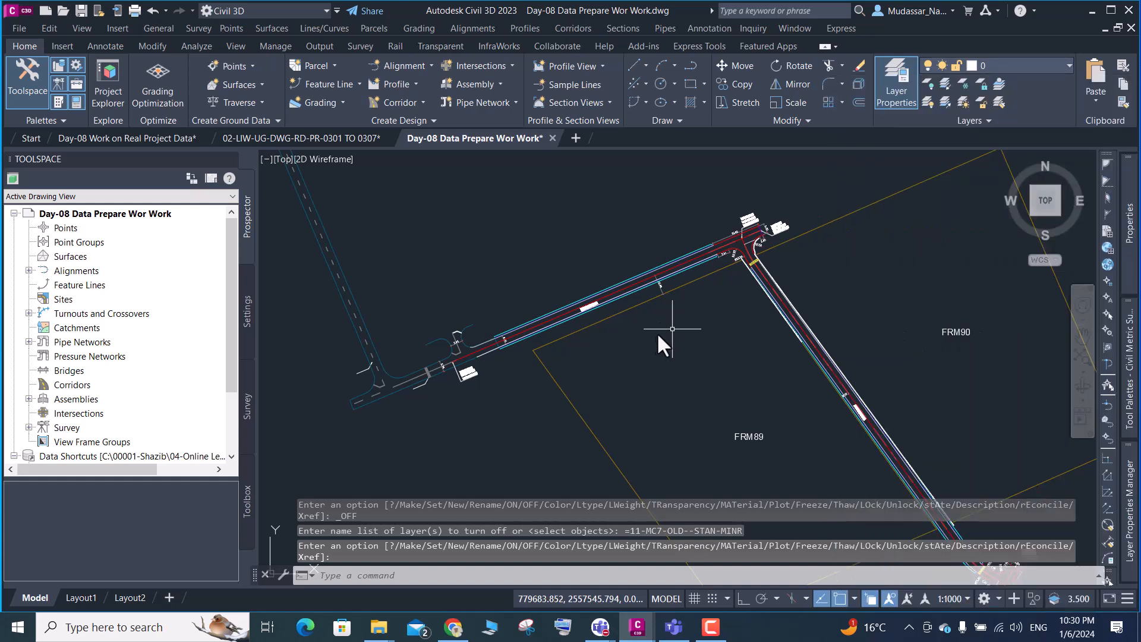
pyautogui.press('Escape')
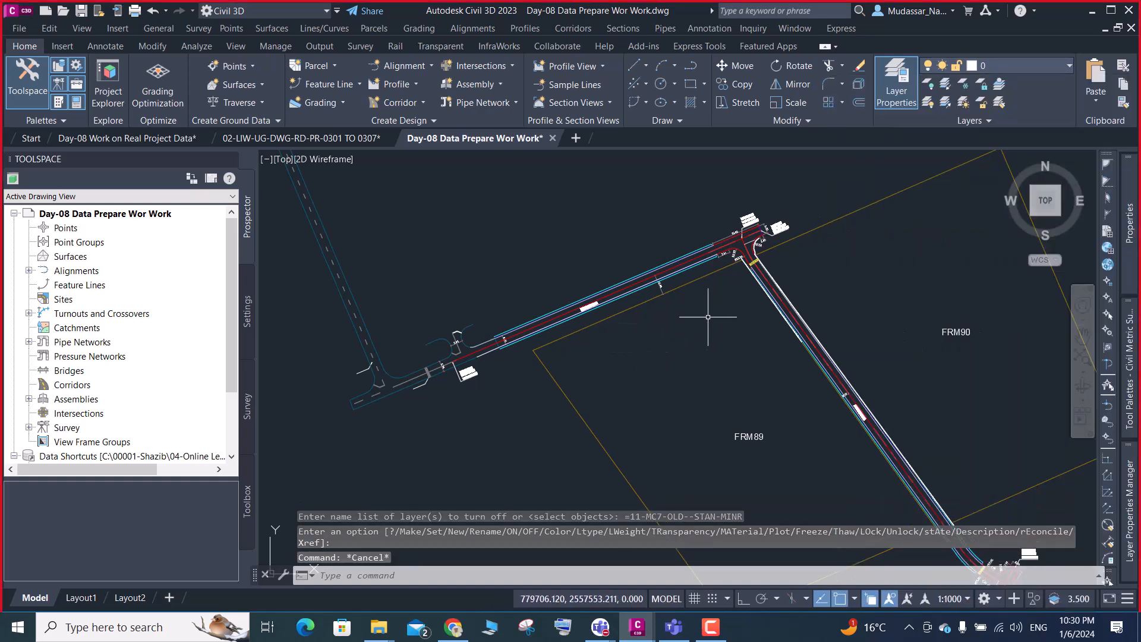
pyautogui.hotkey('ctrl', 's')
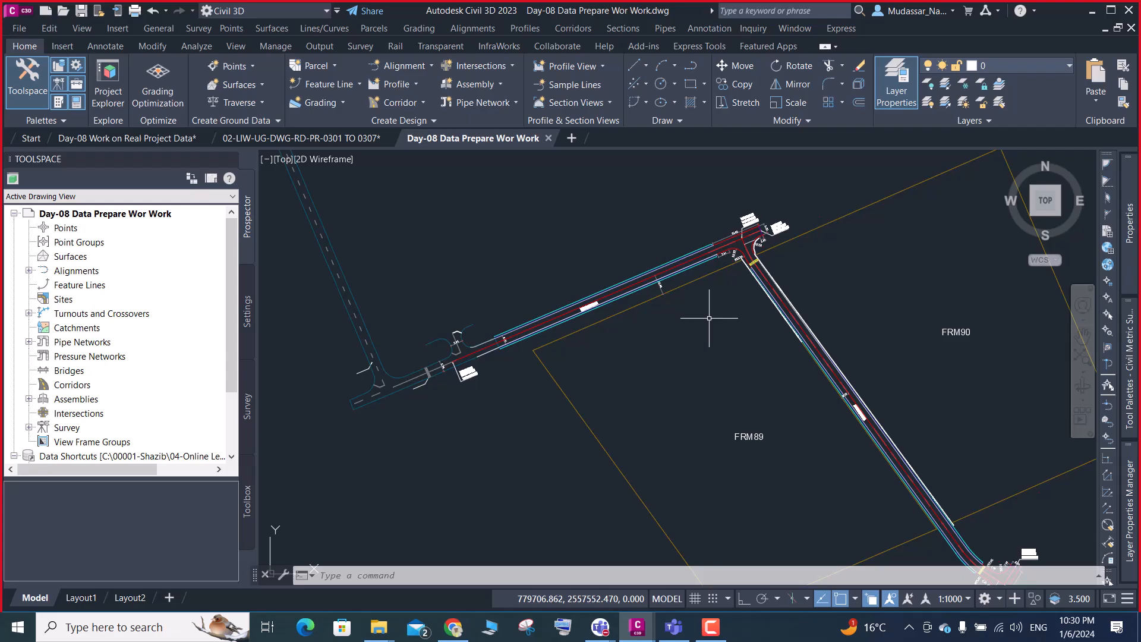
# Delete the 12.66 dimension between the road centreline and the plot boundary
pyautogui.scroll(8, 659, 307)
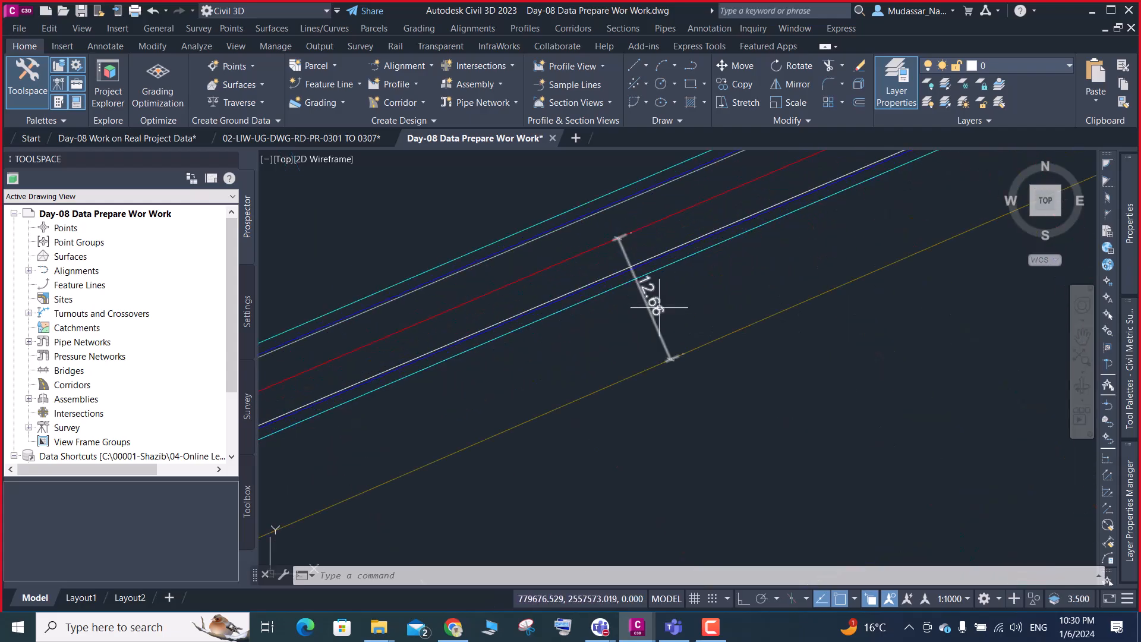
pyautogui.click(659, 308)
pyautogui.click(628, 335)
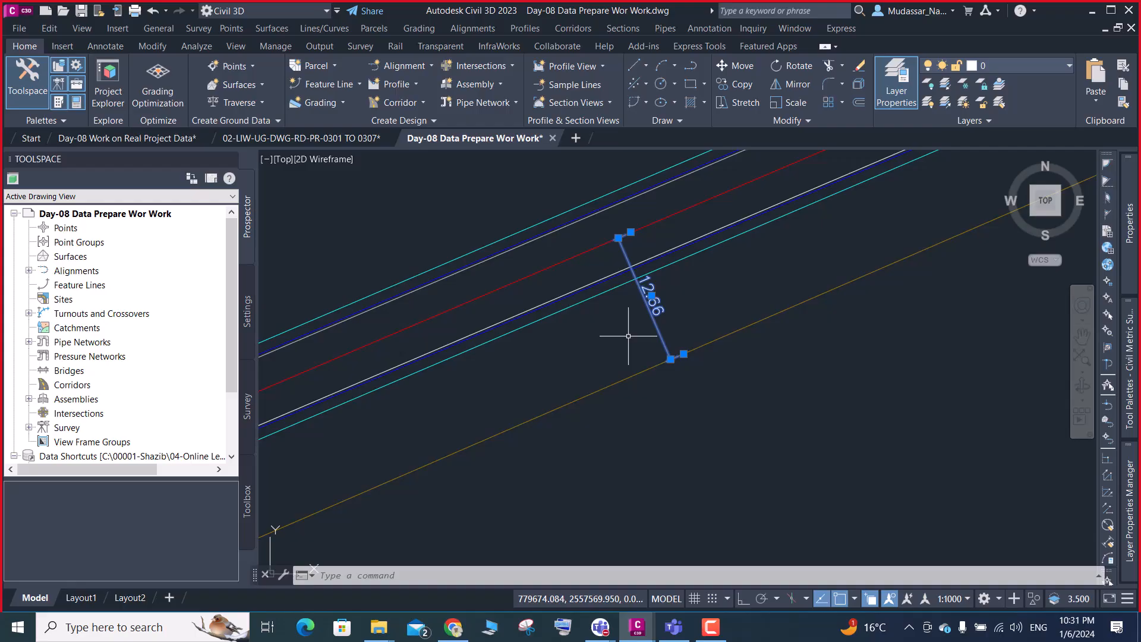
pyautogui.press('Delete')
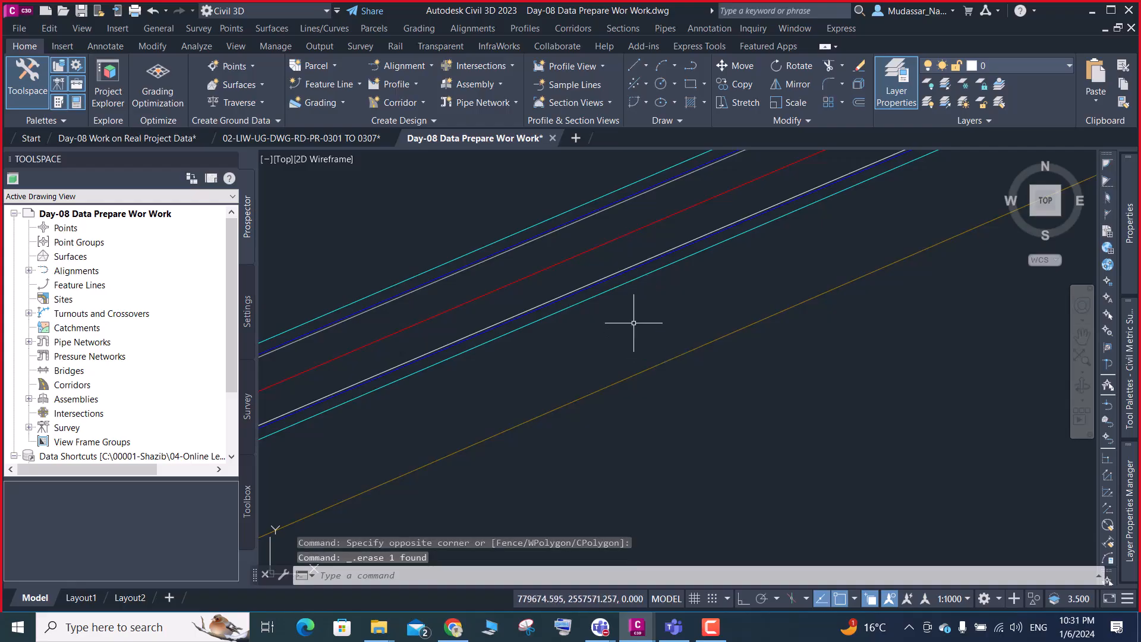
# Save the drawing and delete the 6.00 dimension across the road near the start of ROAD-MC7-01
pyautogui.hotkey('ctrl', 's')
pyautogui.scroll(-8, 631, 320)
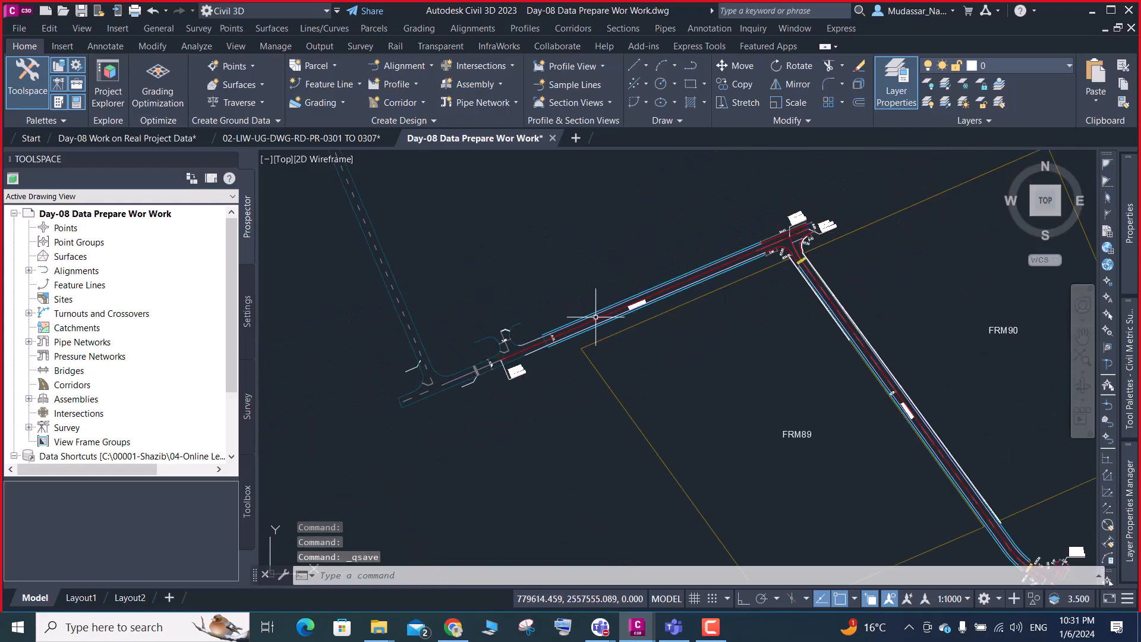
pyautogui.scroll(3, 595, 317)
pyautogui.scroll(4, 489, 354)
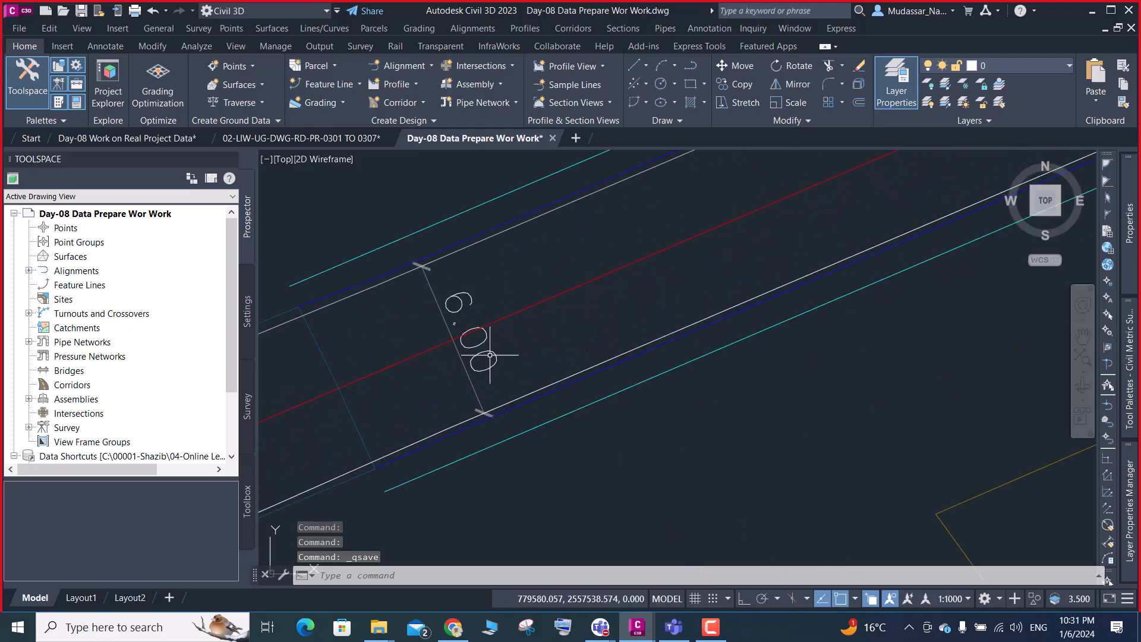
pyautogui.click(489, 352)
pyautogui.press('Delete')
pyautogui.scroll(-5, 497, 350)
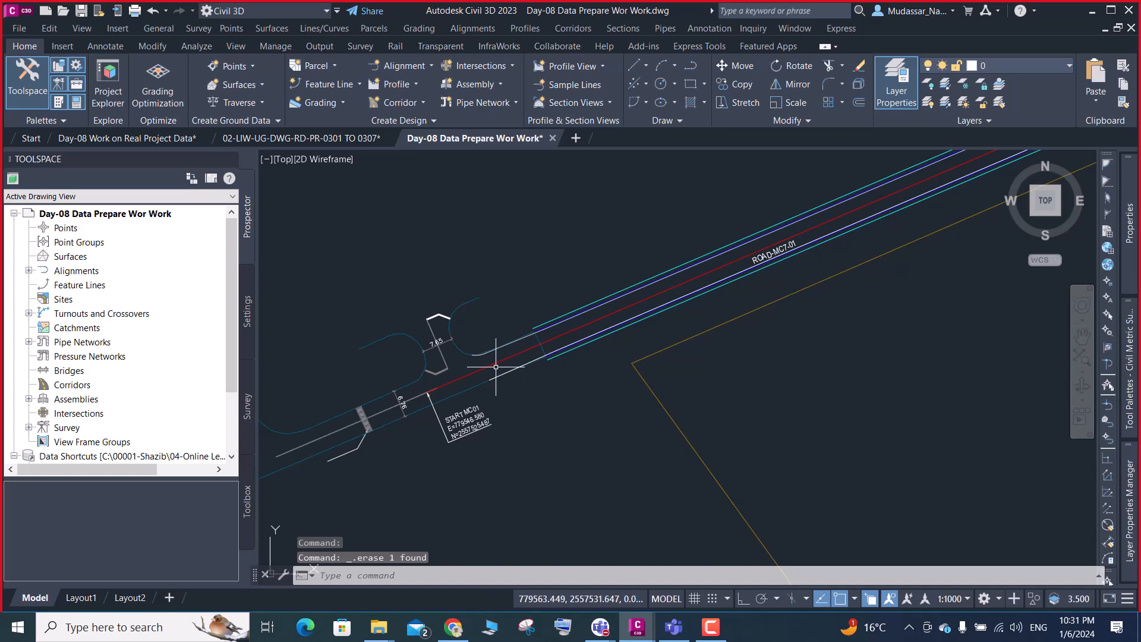
# Select the ROAD-MC7-01 centreline and check its extent from the START MC01 label to the END MC01 label
pyautogui.click(494, 366)
pyautogui.scroll(-4, 489, 387)
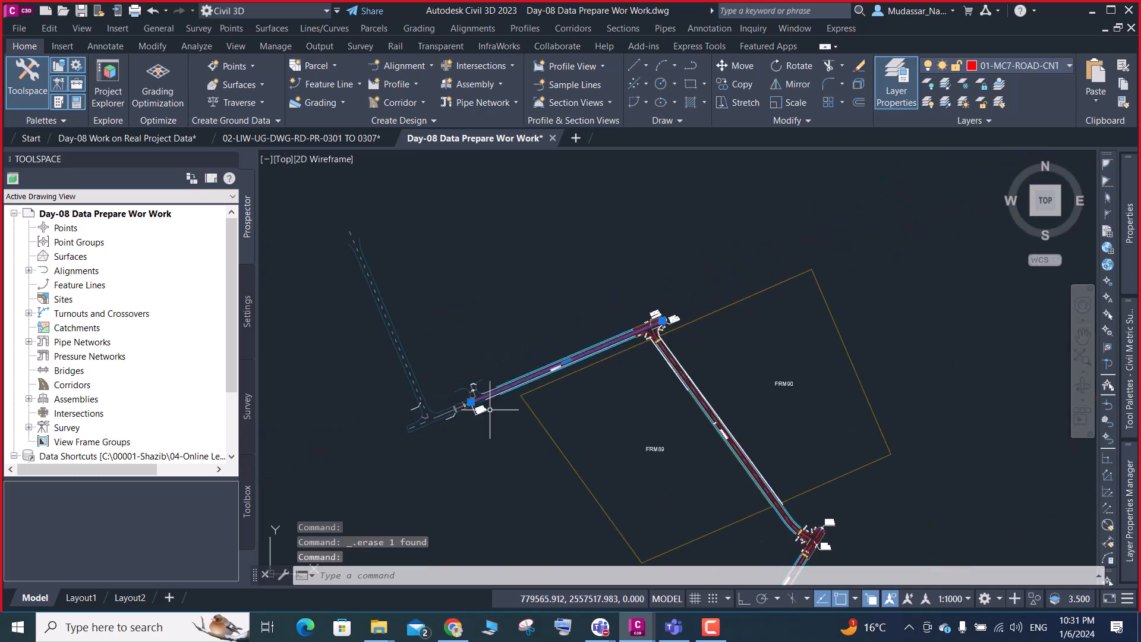
pyautogui.scroll(5, 658, 321)
pyautogui.scroll(2, 659, 276)
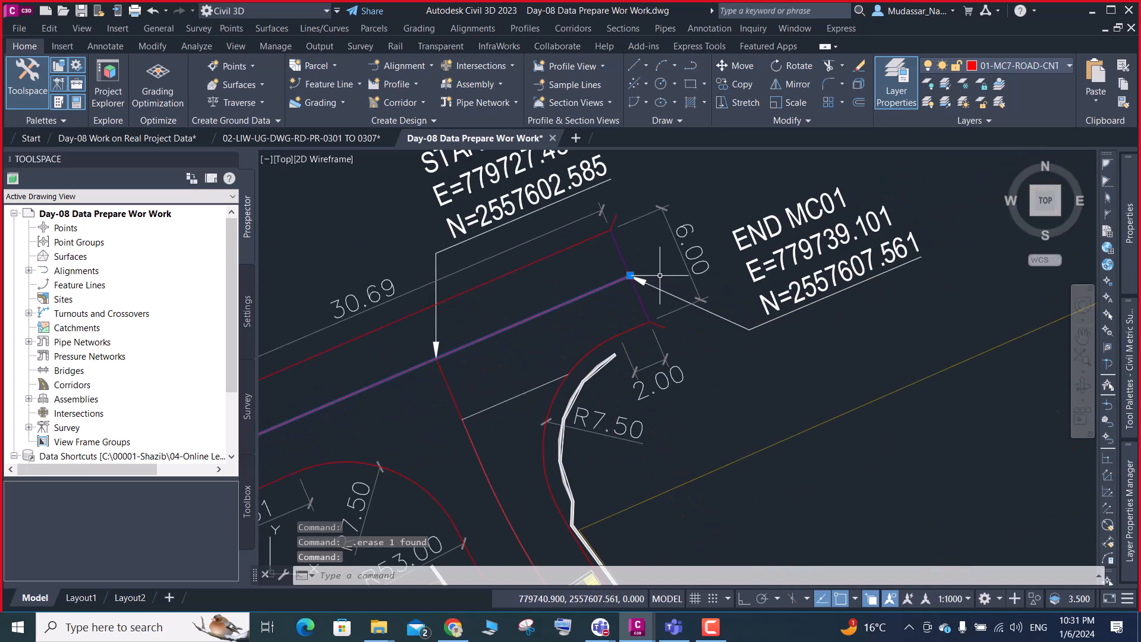
pyautogui.scroll(-2, 660, 275)
pyautogui.press('Escape')
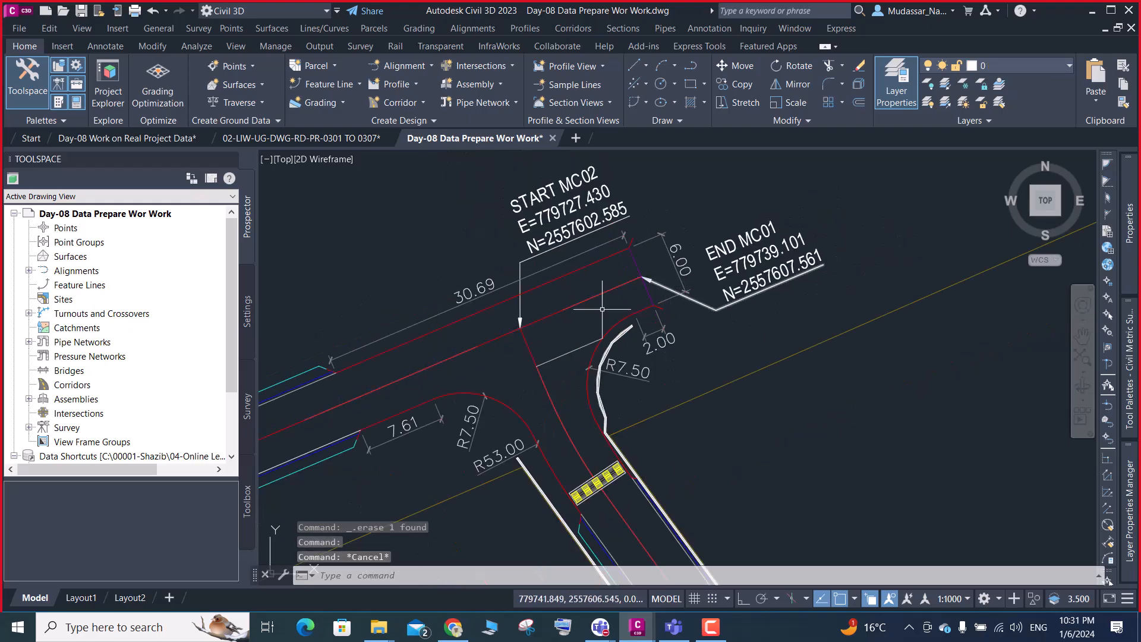
# Check the length of the ROAD-MC7-01 centreline polyline in its properties
pyautogui.click(495, 340)
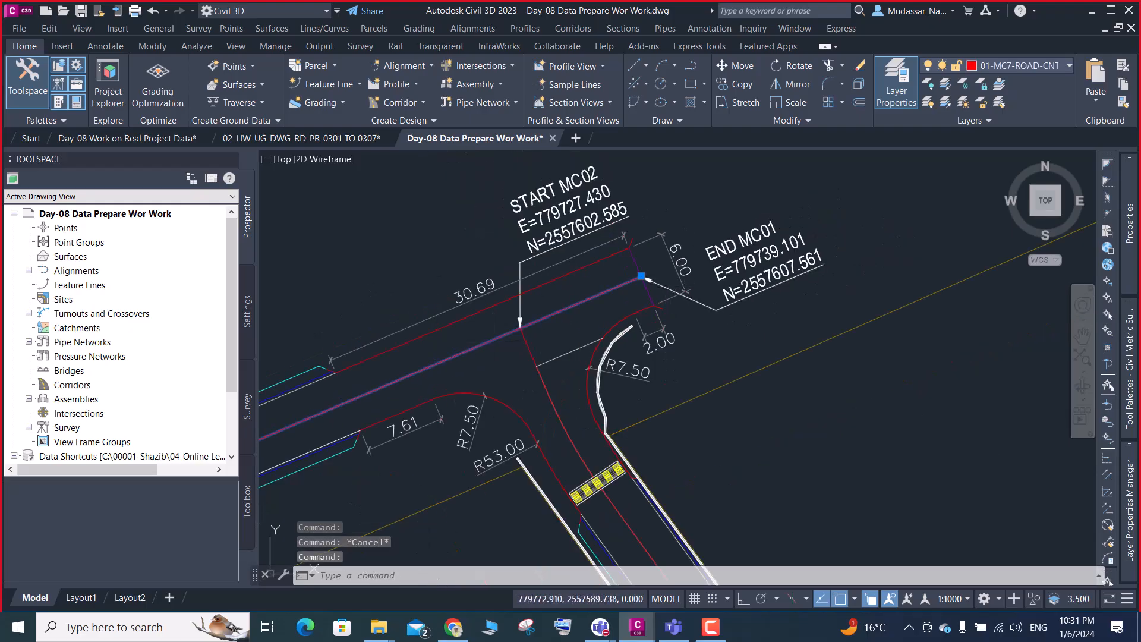
pyautogui.moveTo(1133, 275)
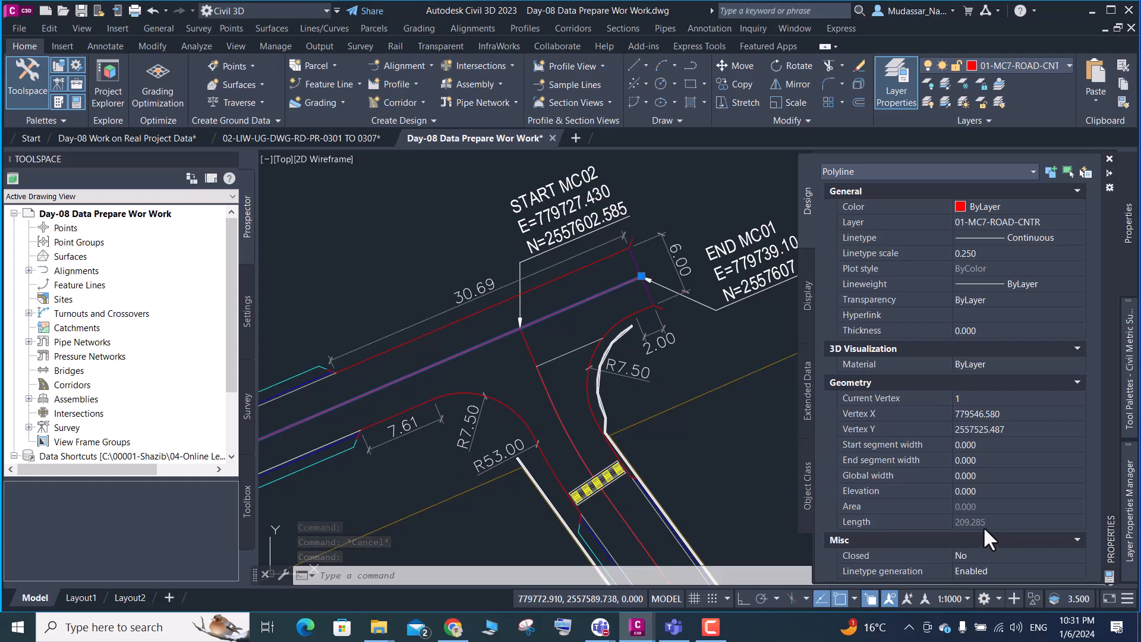
pyautogui.scroll(-5, 381, 332)
pyautogui.press('Escape')
pyautogui.scroll(-6, 445, 321)
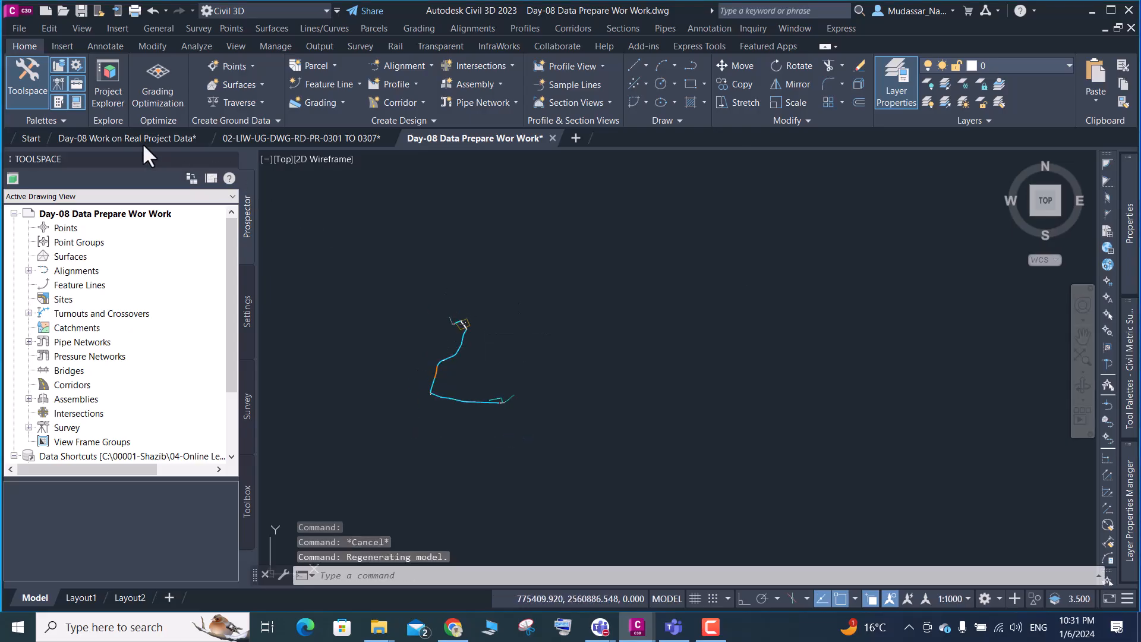
# Switch to the Day-08 Work on Real Project Data drawing and read the end station of road profile MC7-01
pyautogui.click(166, 133)
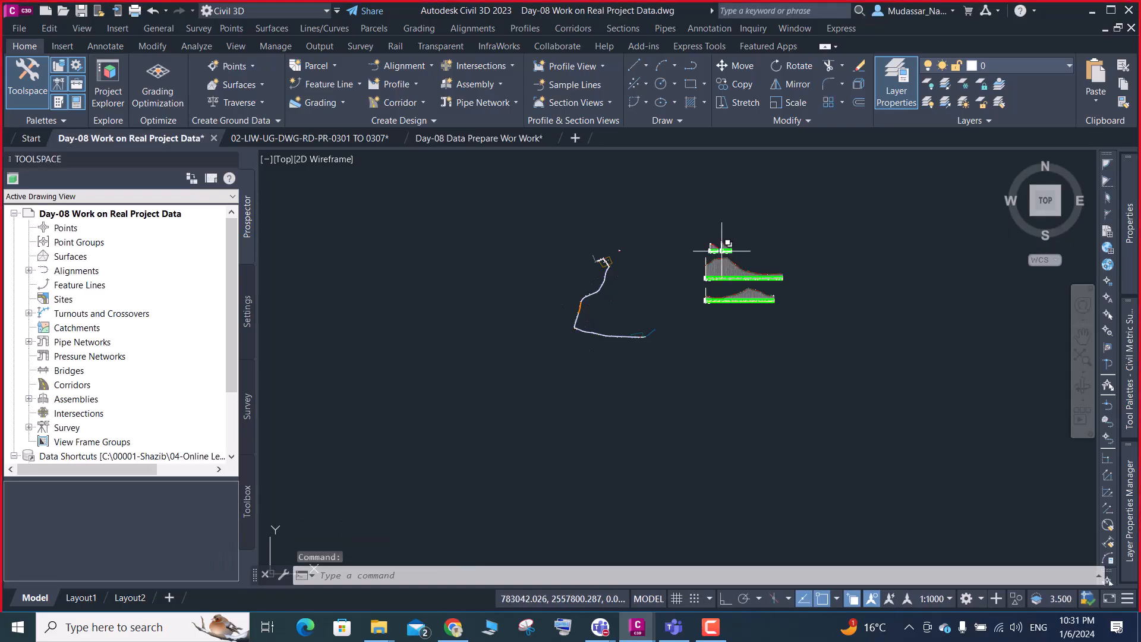
pyautogui.scroll(10, 729, 243)
pyautogui.scroll(4, 683, 238)
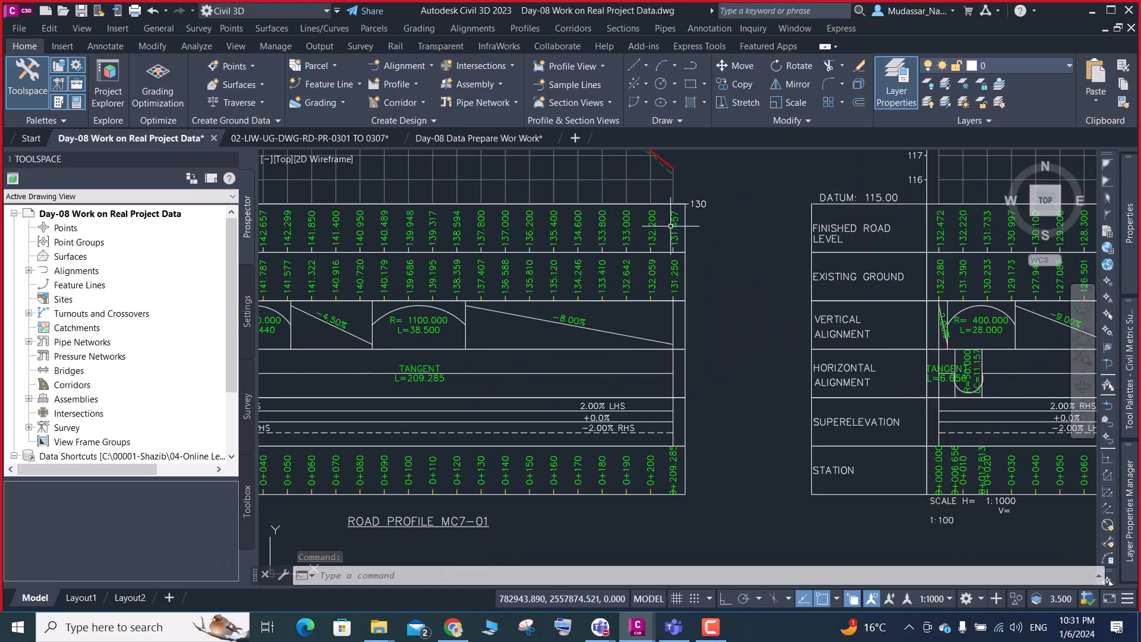
pyautogui.scroll(-4, 693, 284)
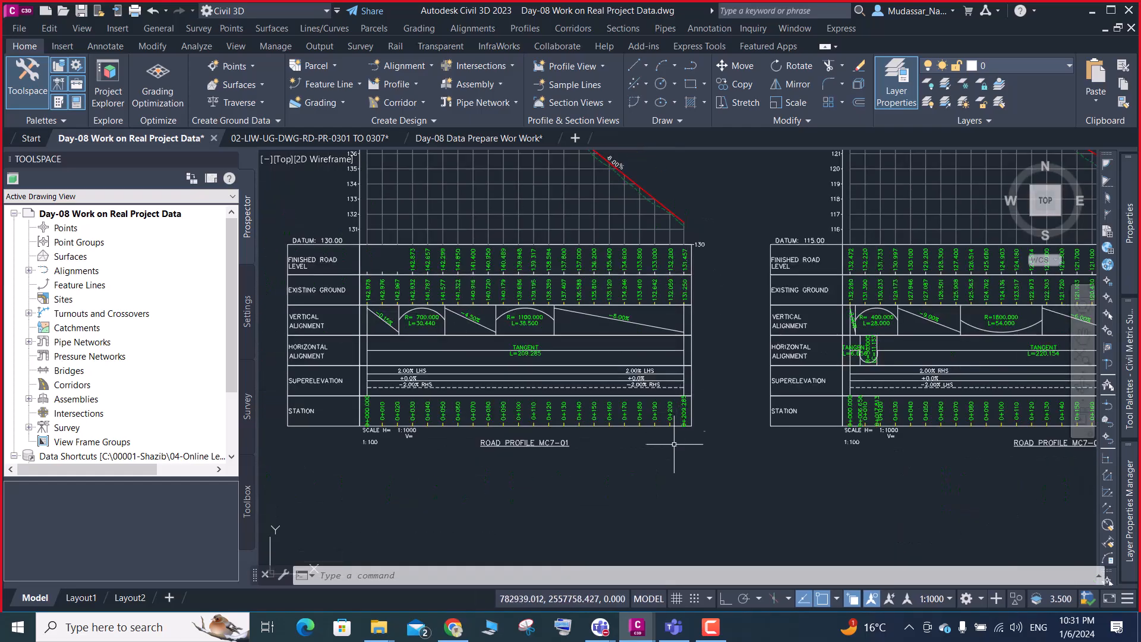
pyautogui.scroll(6, 691, 394)
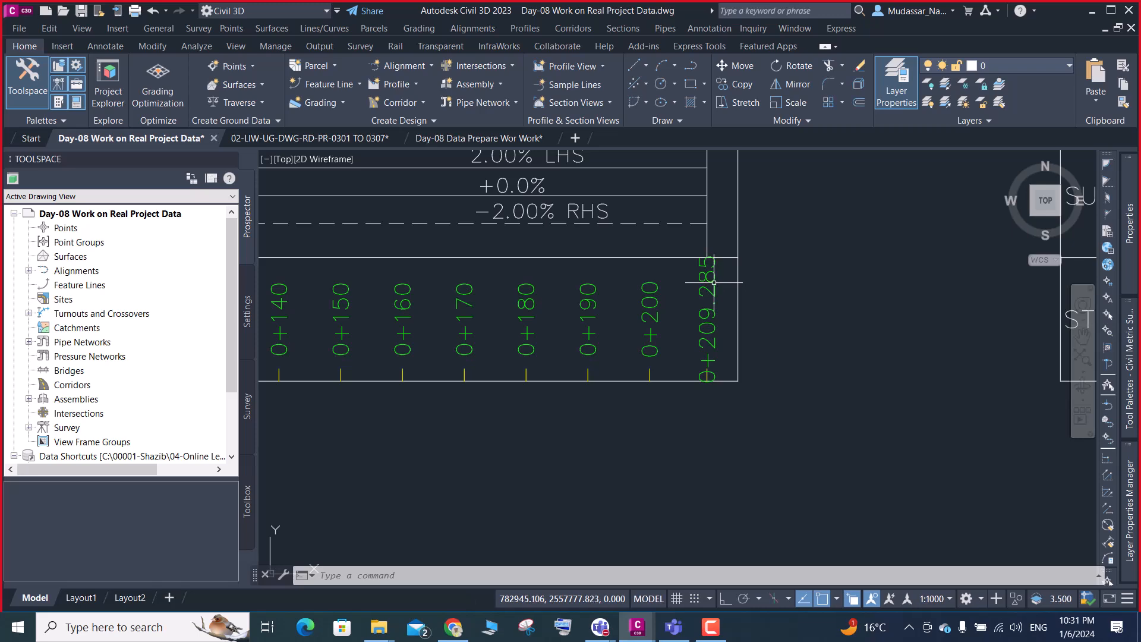
pyautogui.moveTo(713, 280)
# Return to the Day-08 Data Prepare Wor Work drawing and compare the MC7-01 centreline's length with the profile's end station
pyautogui.click(438, 137)
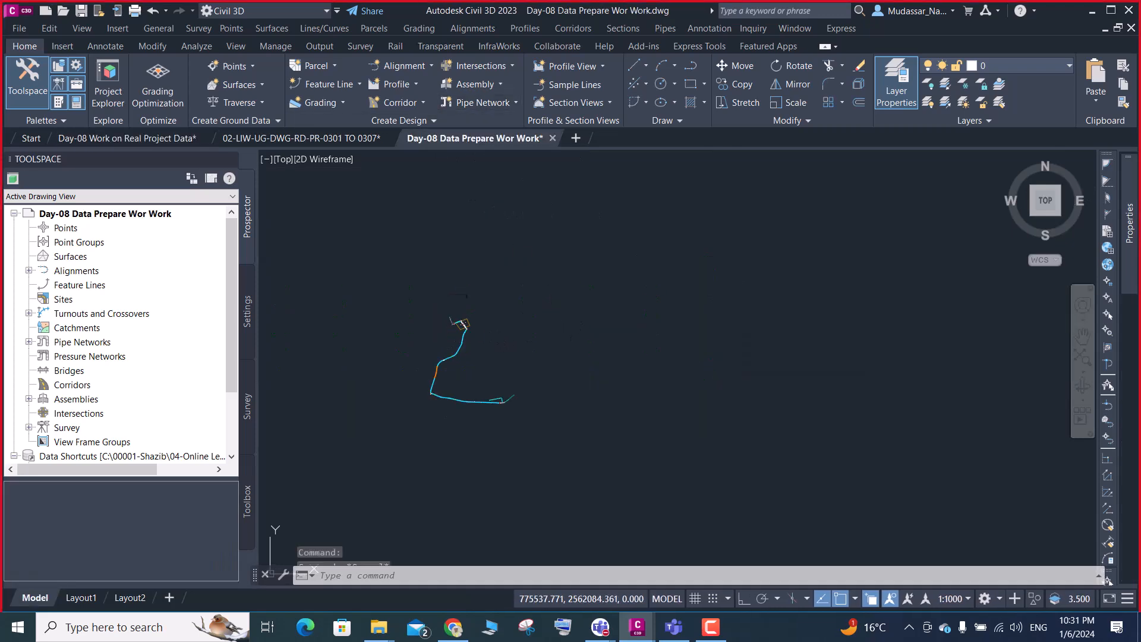
pyautogui.scroll(8, 458, 319)
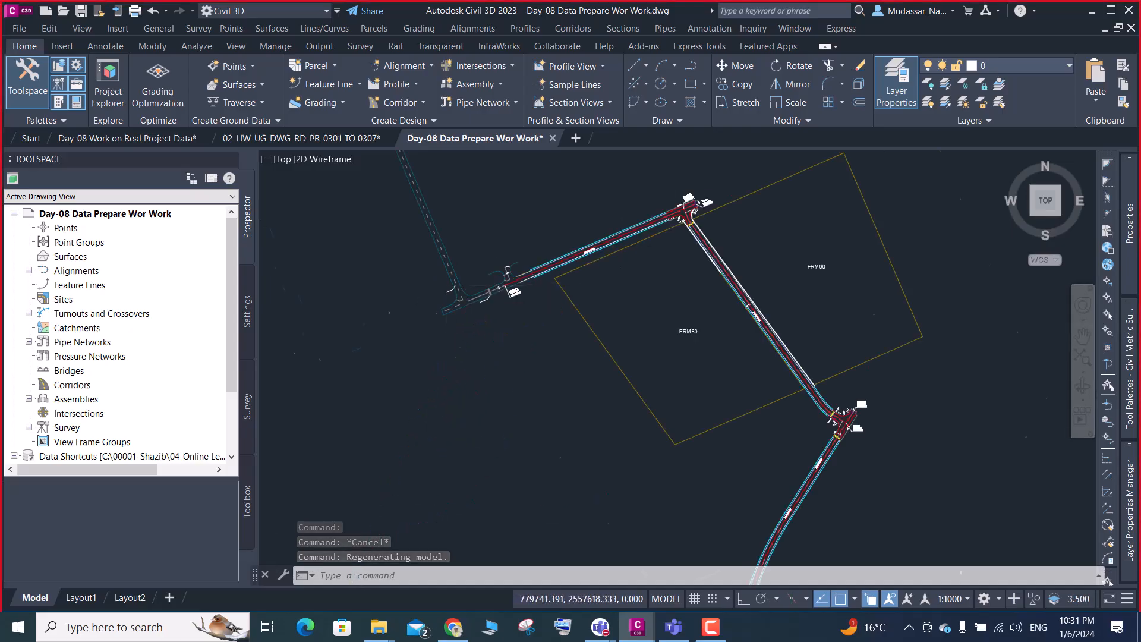
pyautogui.scroll(6, 683, 214)
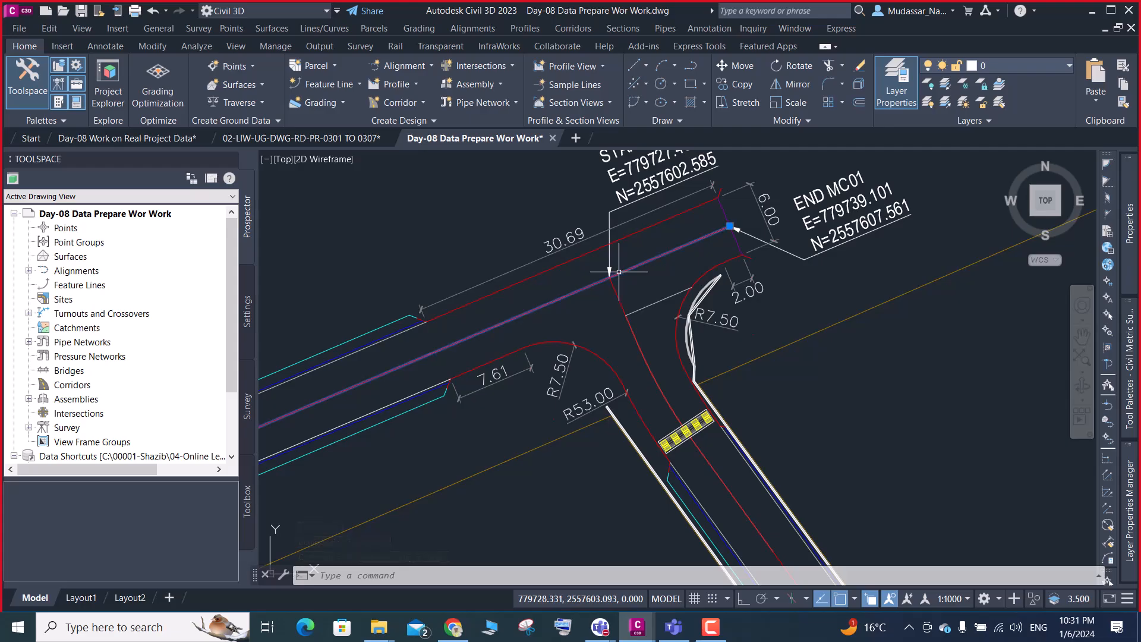
pyautogui.click(621, 272)
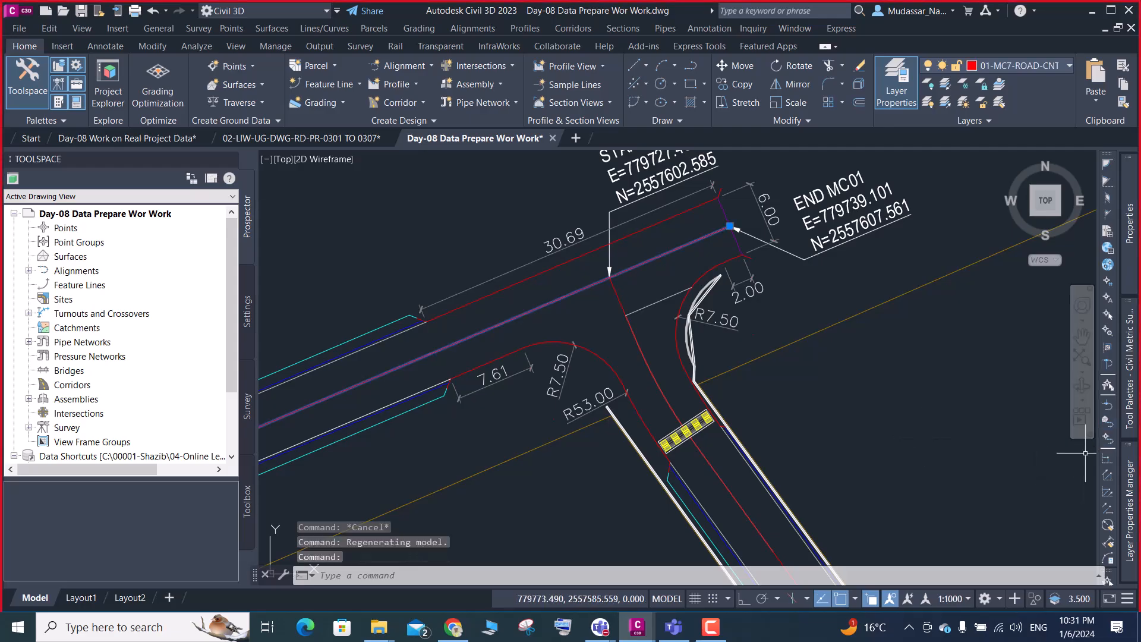
pyautogui.moveTo(1129, 275)
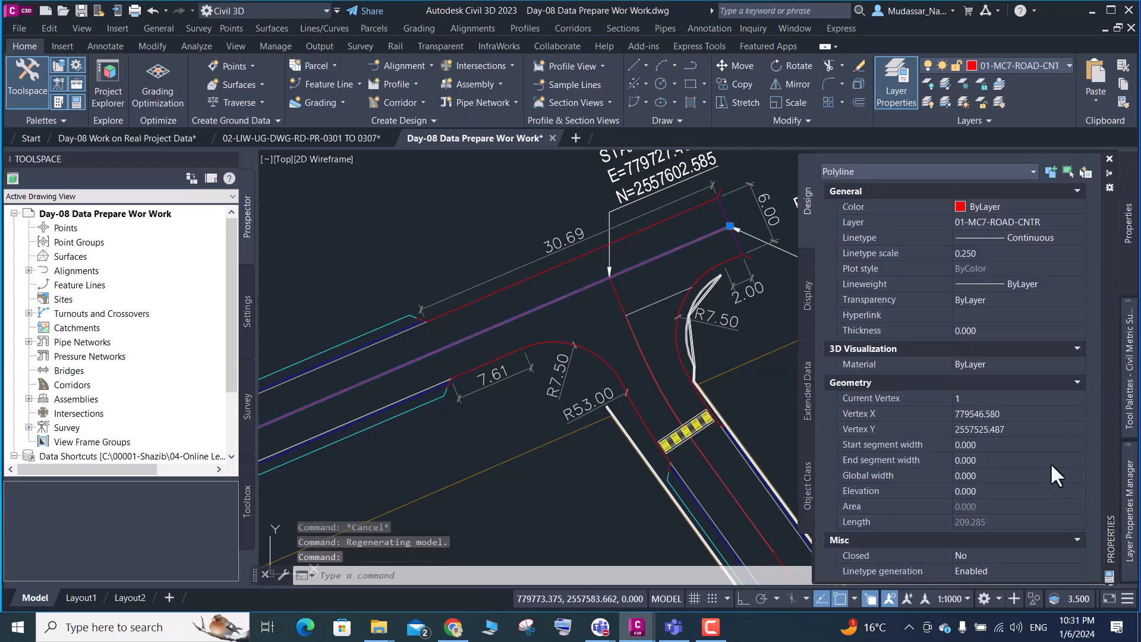
pyautogui.press('Escape')
pyautogui.scroll(-5, 686, 297)
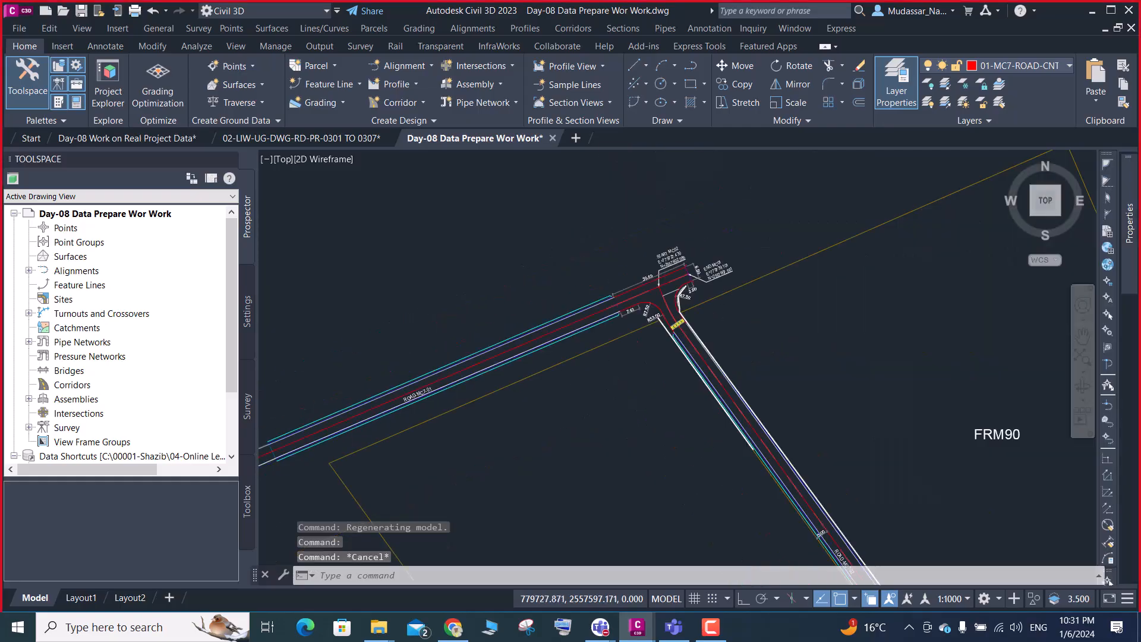
# Copy the text ROAD-MC7-01 from the road name label beside the centreline, leaving the label unedited
pyautogui.scroll(4, 606, 324)
pyautogui.scroll(3, 565, 277)
pyautogui.click(565, 276)
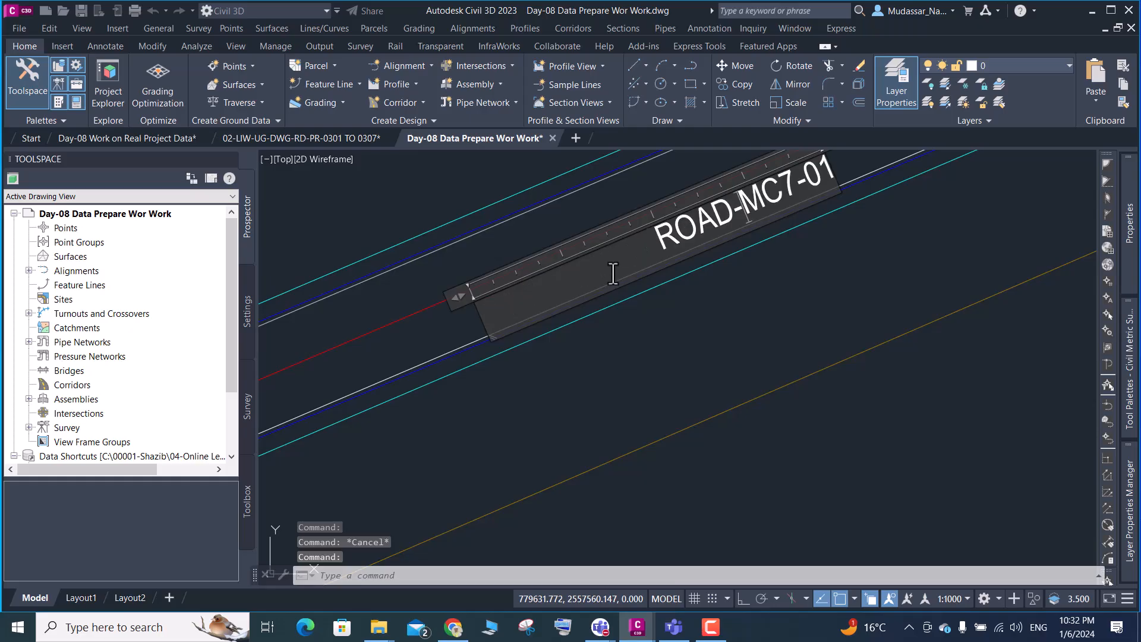
pyautogui.moveTo(655, 249); pyautogui.dragTo(489, 322)
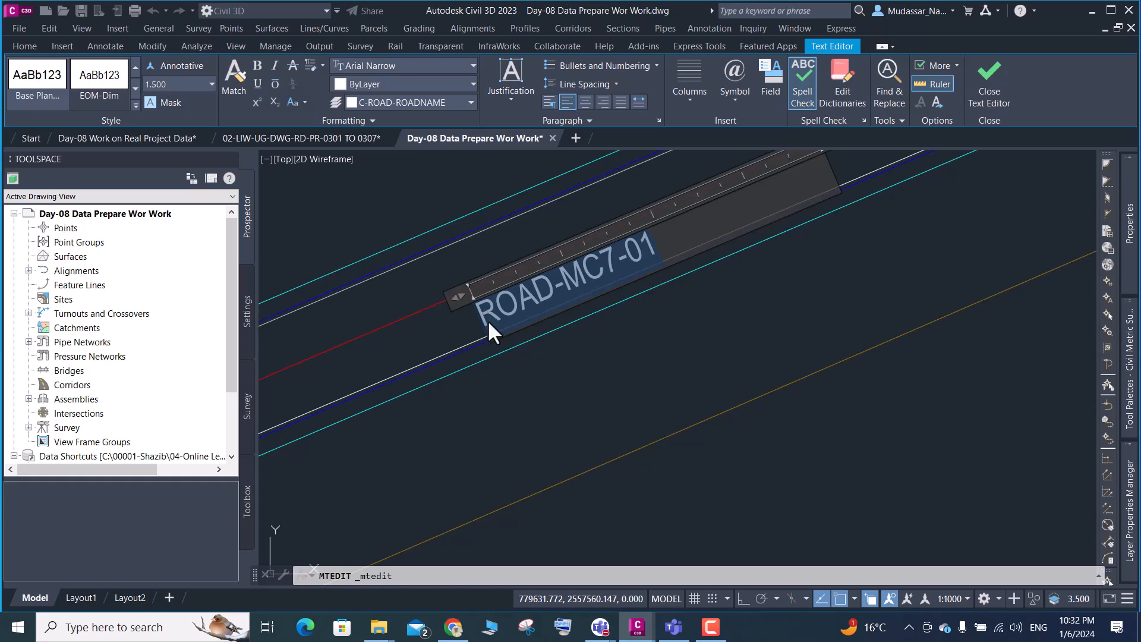
pyautogui.hotkey('ctrl', 'c')
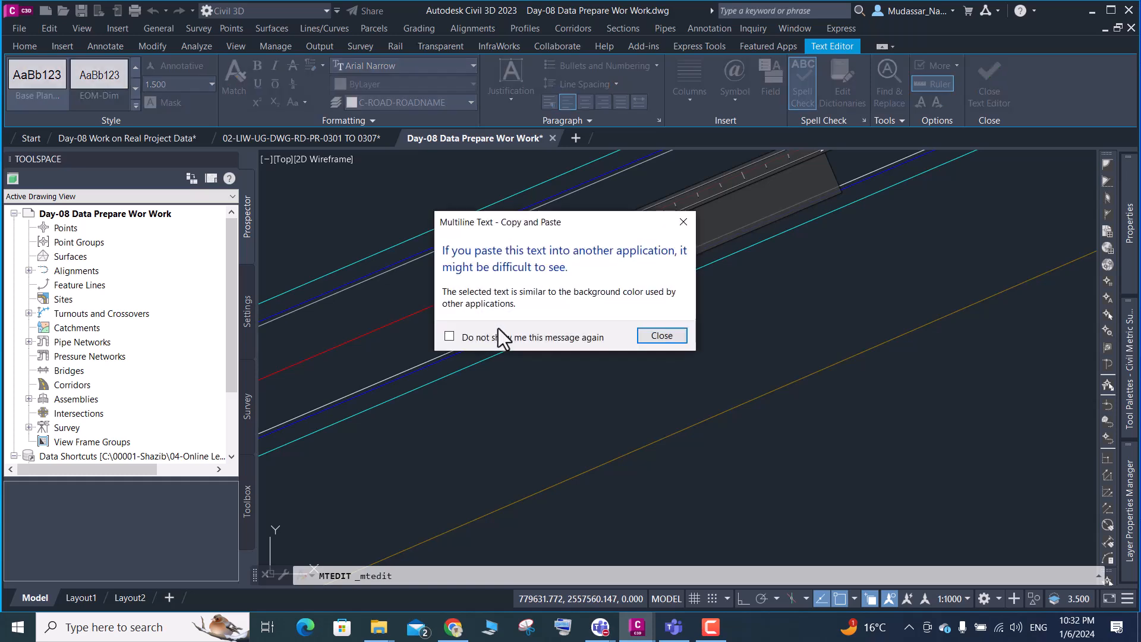
pyautogui.click(683, 222)
pyautogui.rightClick(619, 256)
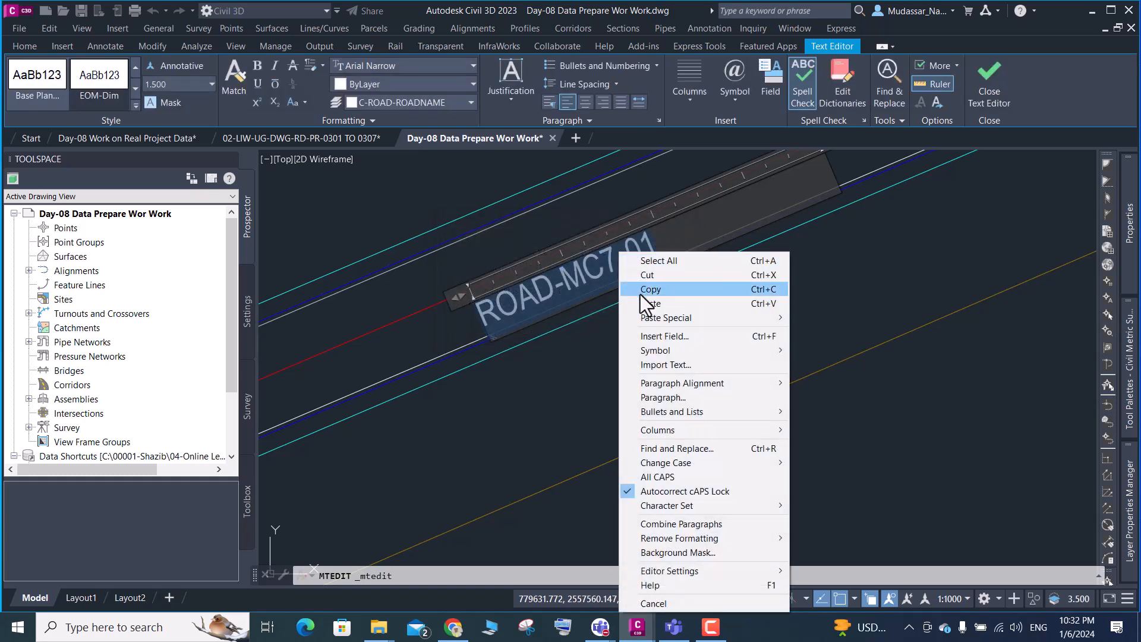
pyautogui.click(641, 290)
pyautogui.click(683, 222)
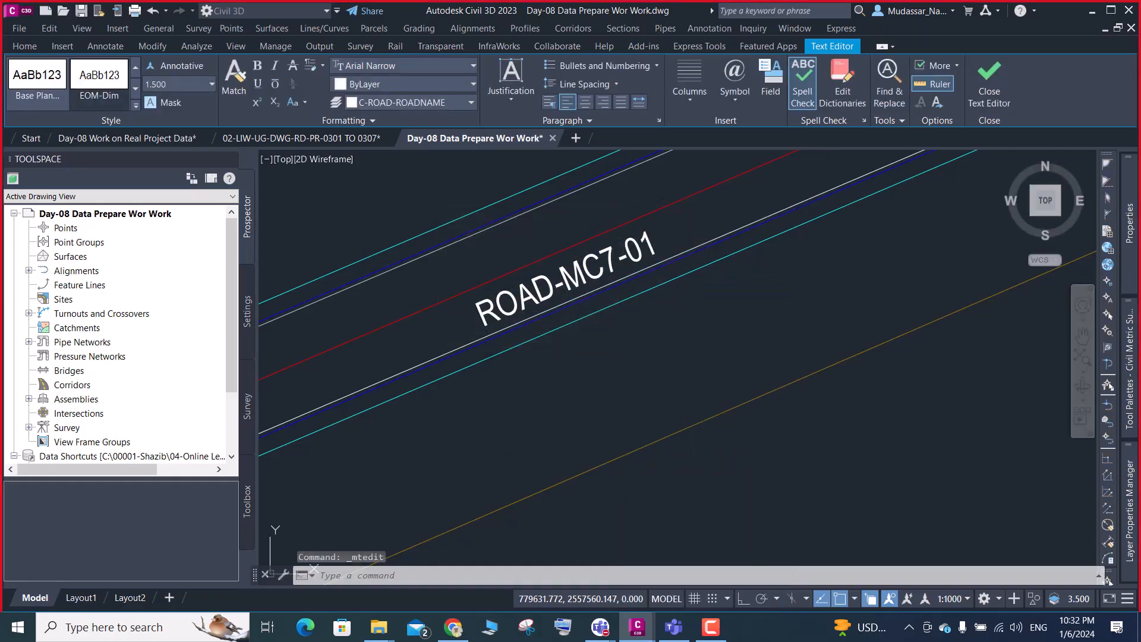
pyautogui.click(508, 395)
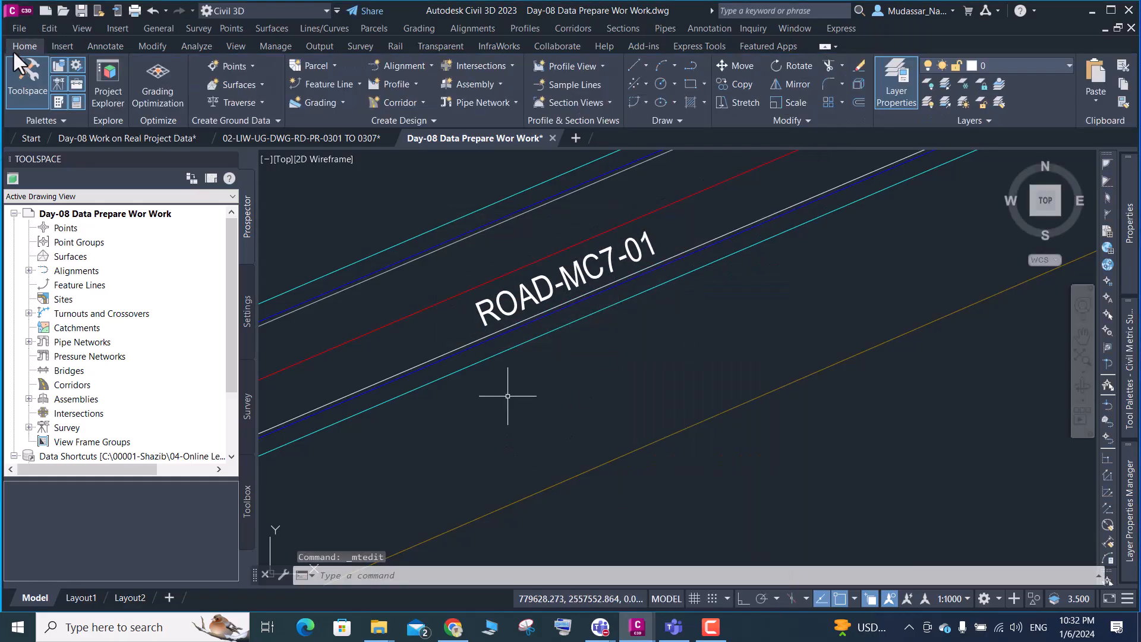
# Start Create Alignment from Objects with the MC7-01 centreline polyline, accepting the direction from START MC01 towards END MC01
pyautogui.click(427, 66)
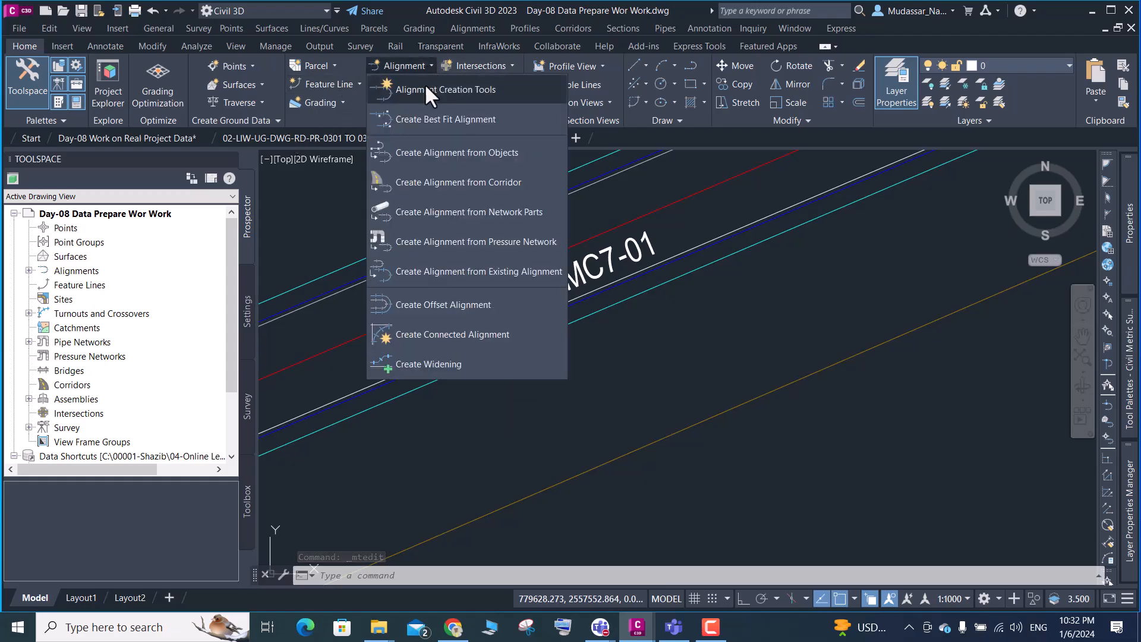
pyautogui.click(424, 155)
pyautogui.scroll(-8, 537, 311)
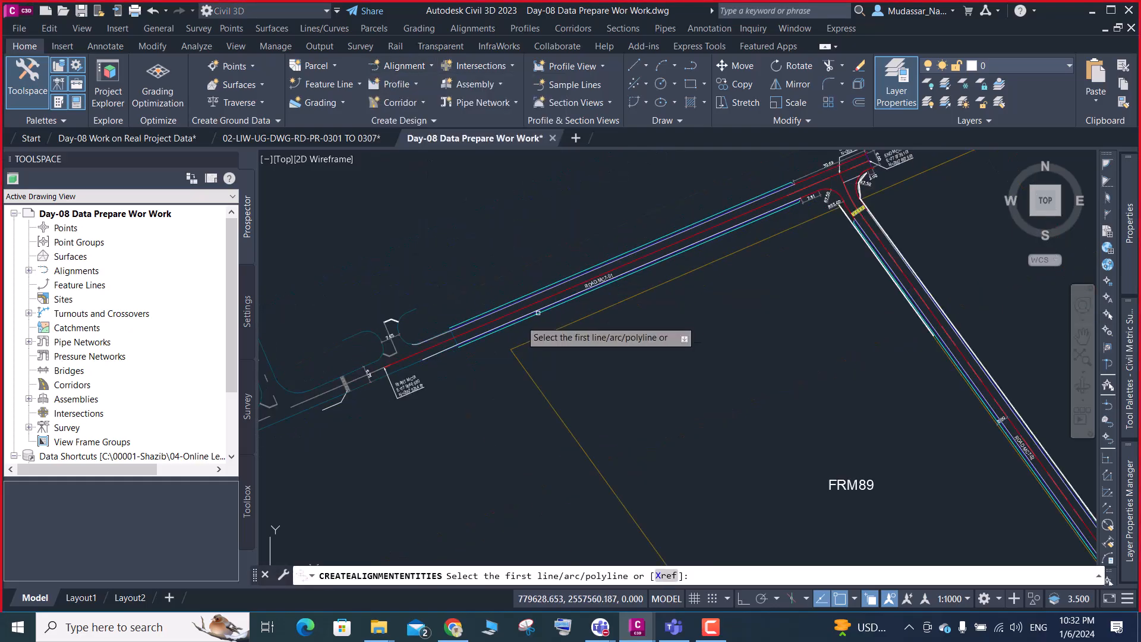
pyautogui.scroll(6, 400, 356)
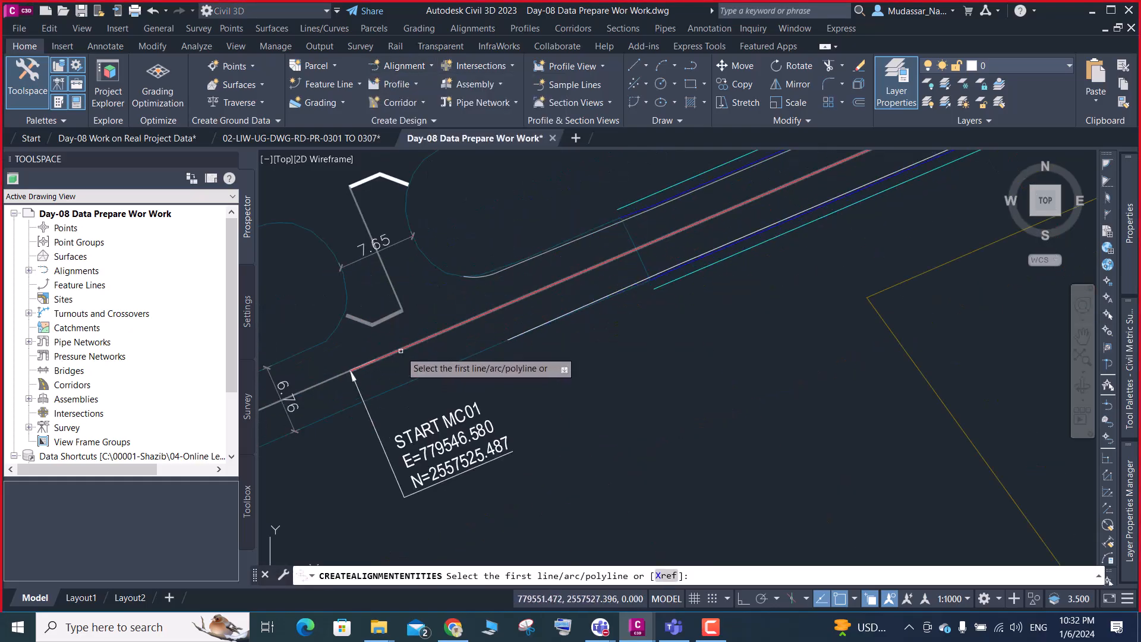
pyautogui.click(400, 350)
pyautogui.scroll(-5, 416, 368)
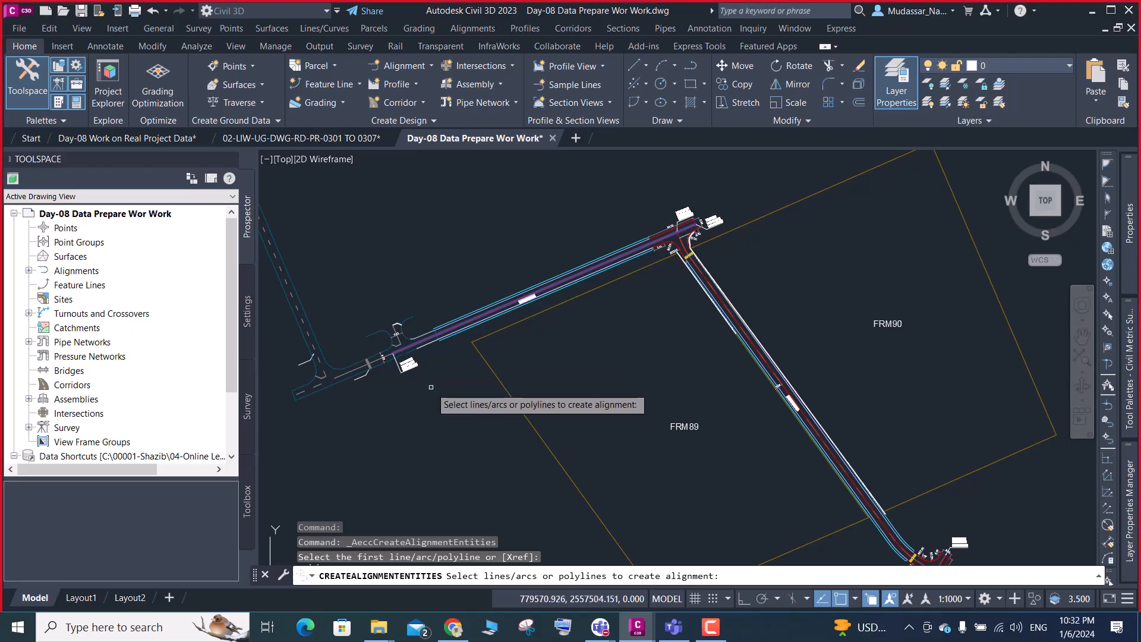
pyautogui.press('Return')
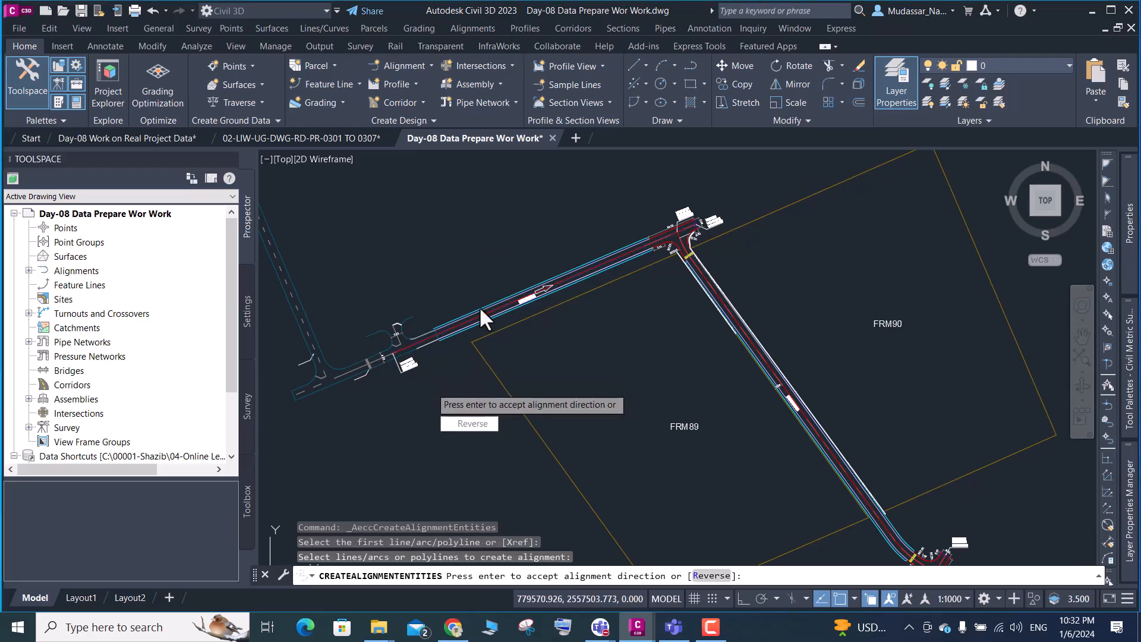
pyautogui.press('Return')
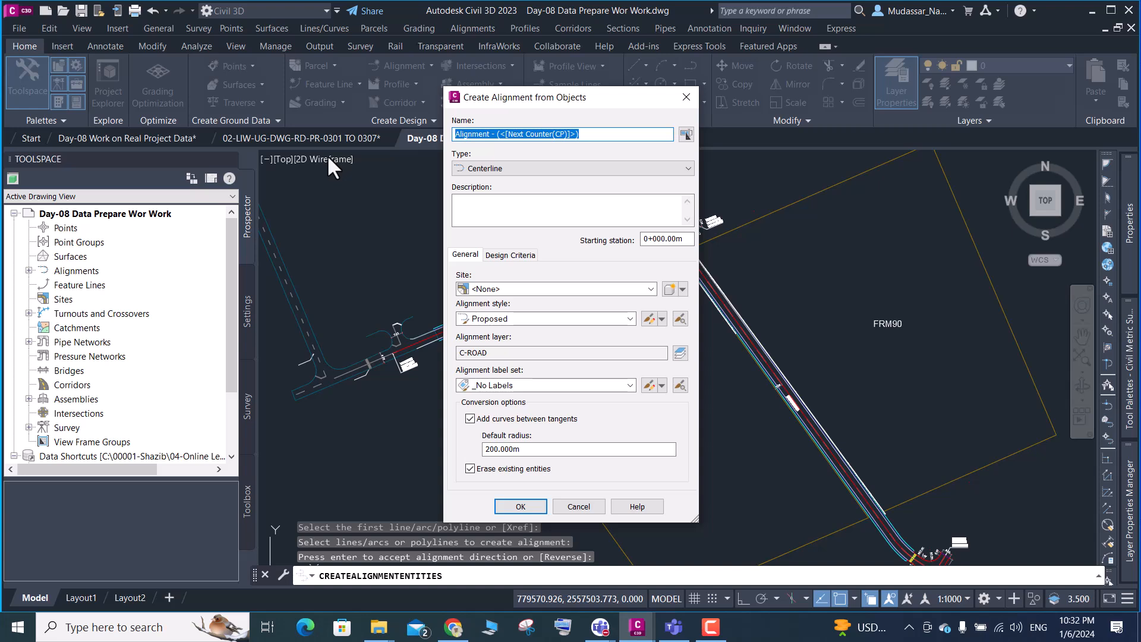
# Name the alignment ROAD-MC7-01, disable adding curves between tangents, and create it with the remaining default settings
pyautogui.press('BackSpace')
pyautogui.hotkey('ctrl', 'v')
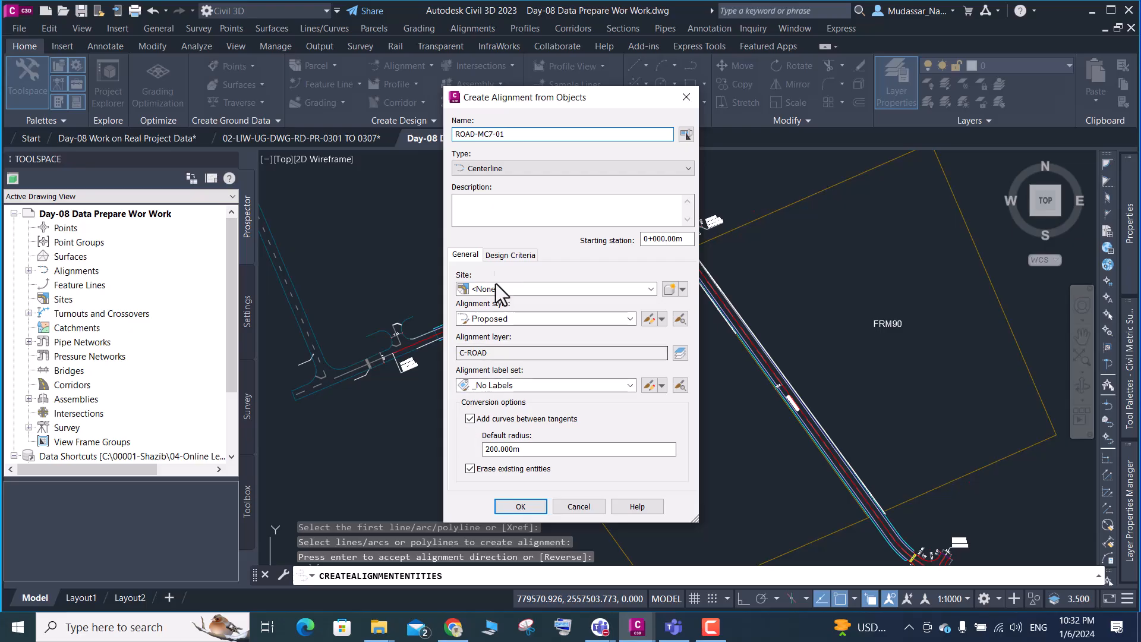
pyautogui.click(470, 419)
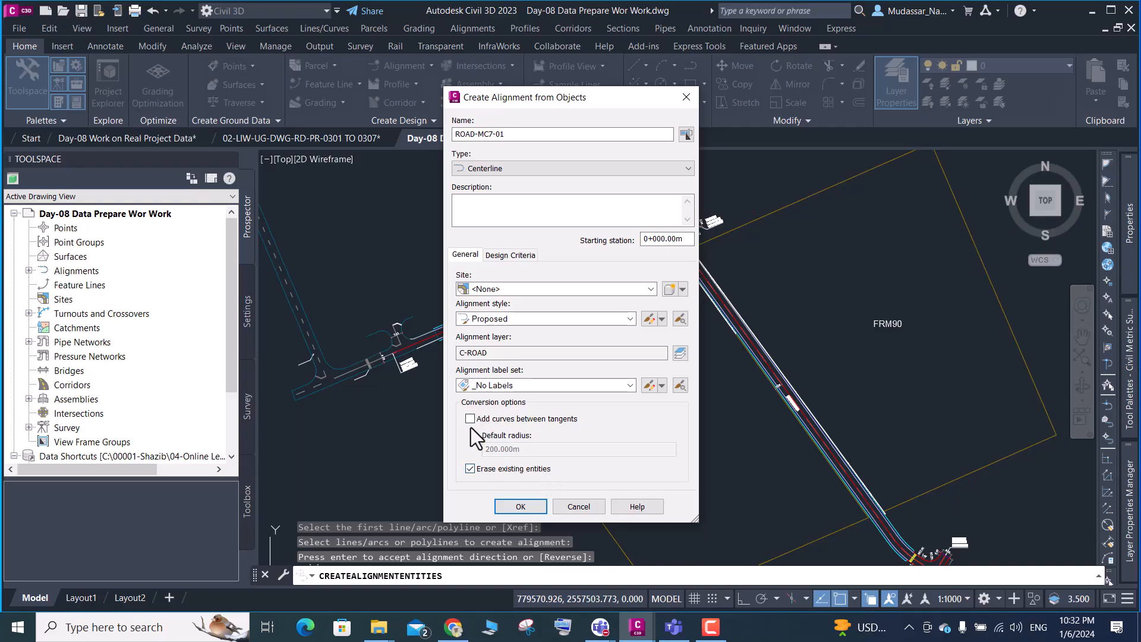
pyautogui.click(518, 506)
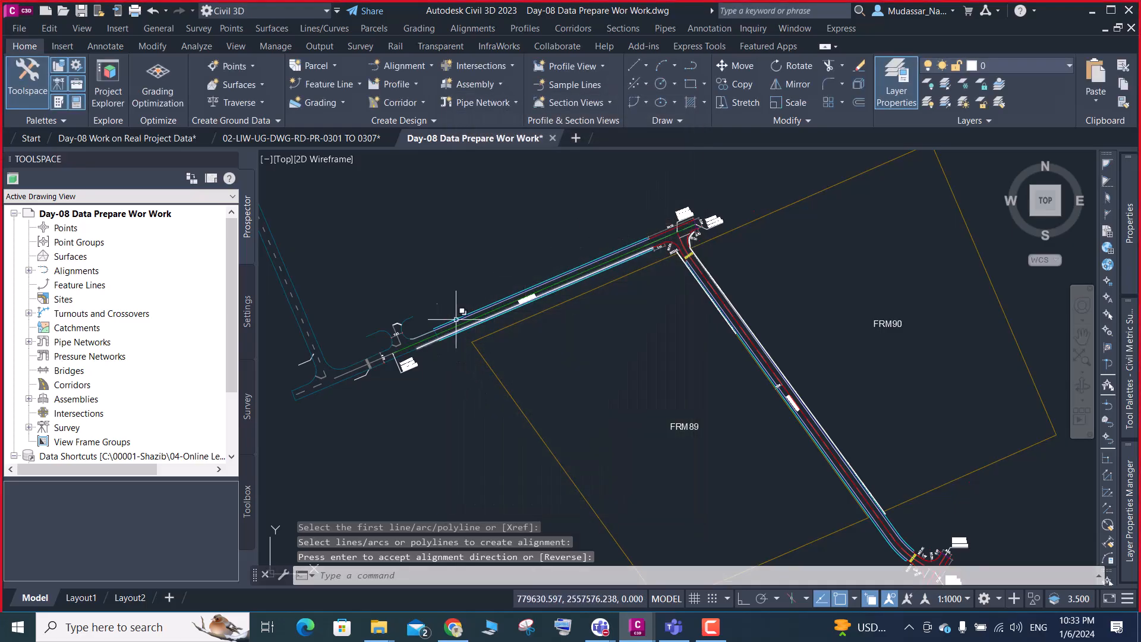
# Undo the creation of the ROAD-MC7-01 alignment
pyautogui.scroll(4, 399, 340)
pyautogui.click(399, 341)
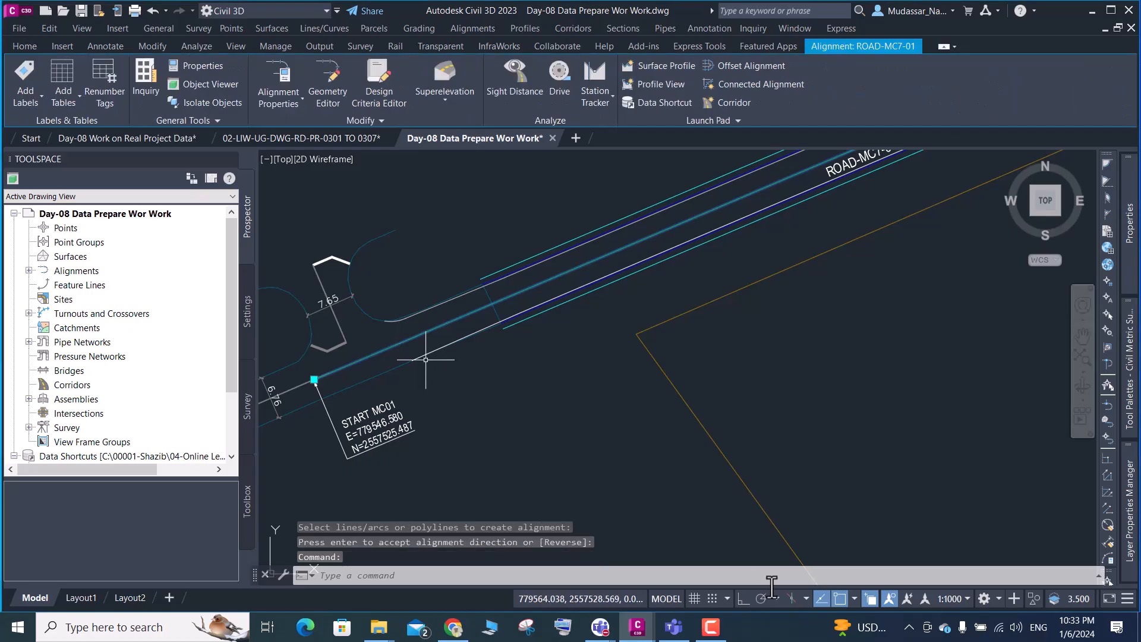
pyautogui.press('Escape')
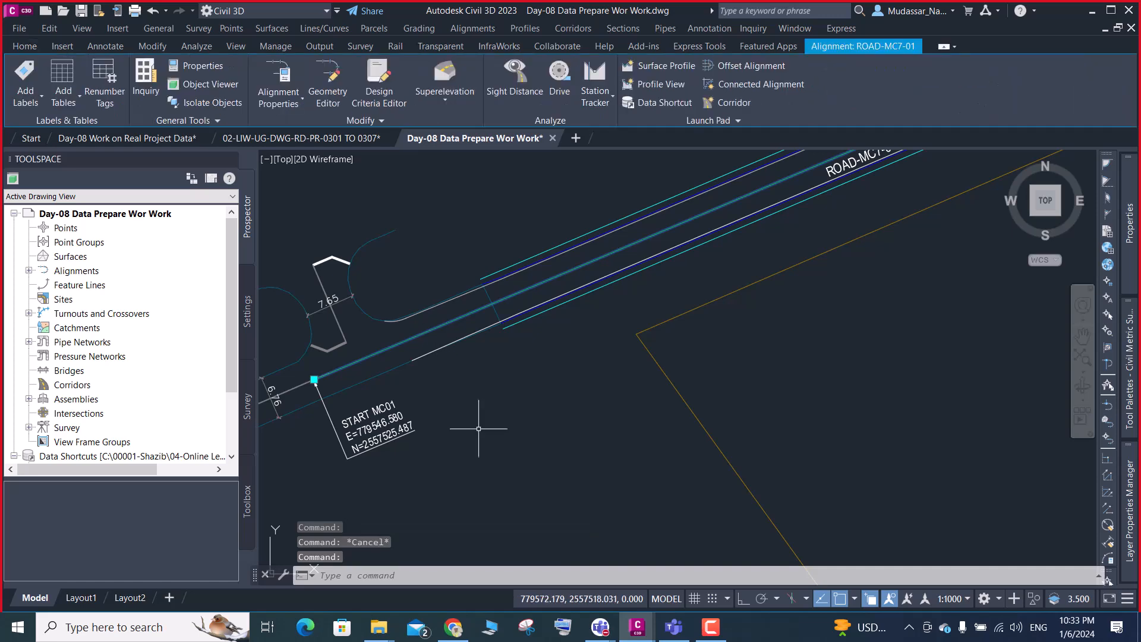
pyautogui.hotkey('ctrl', 'z')
pyautogui.hotkey('ctrl', 'z')
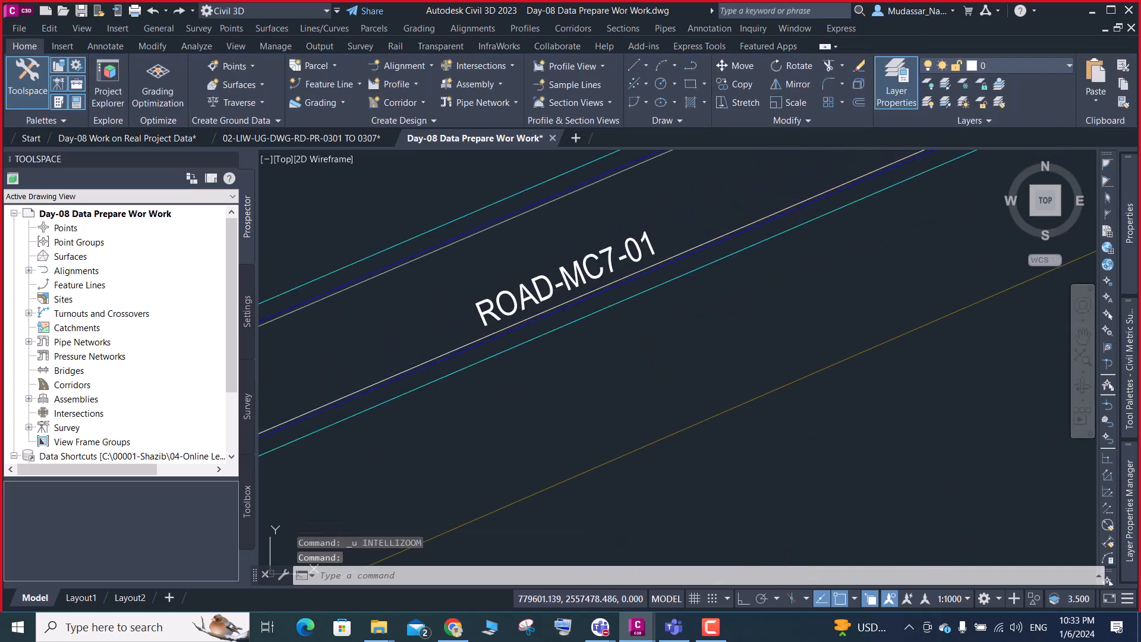
# Start Create Alignment from Objects again with the MC7-01 centreline polyline, accepting the default direction from START MC01
pyautogui.click(423, 63)
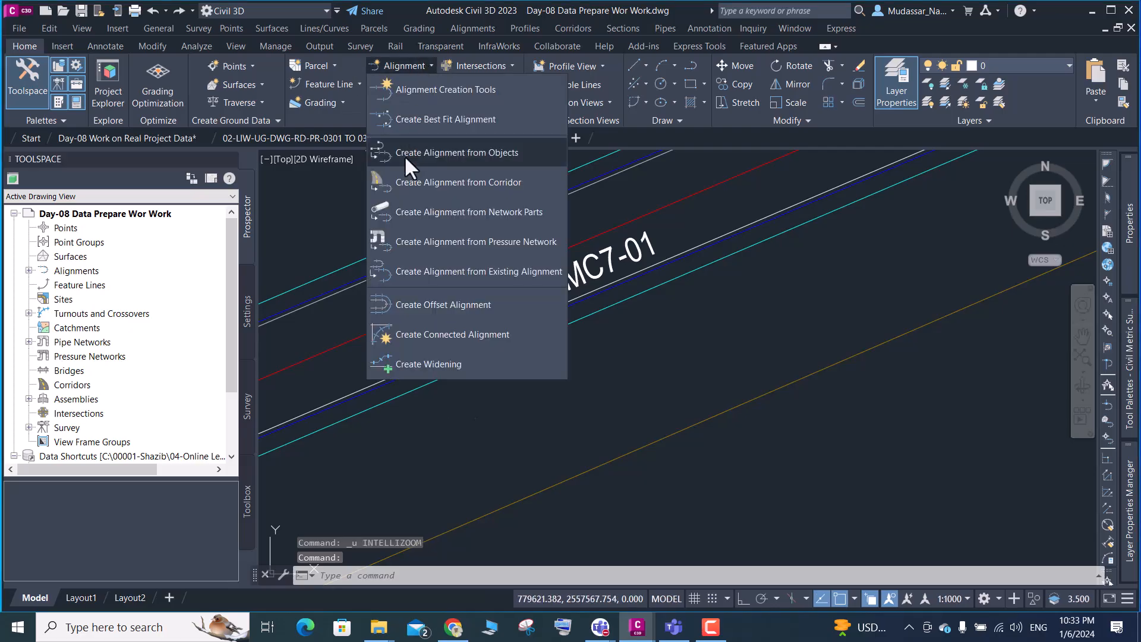
pyautogui.click(471, 157)
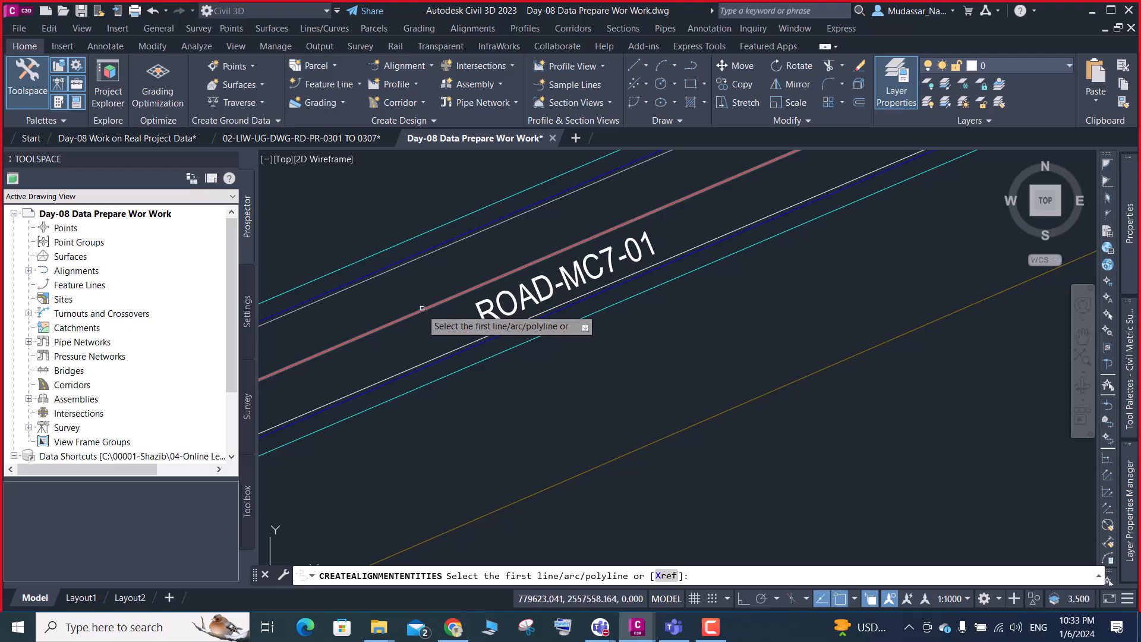
pyautogui.scroll(-5, 425, 308)
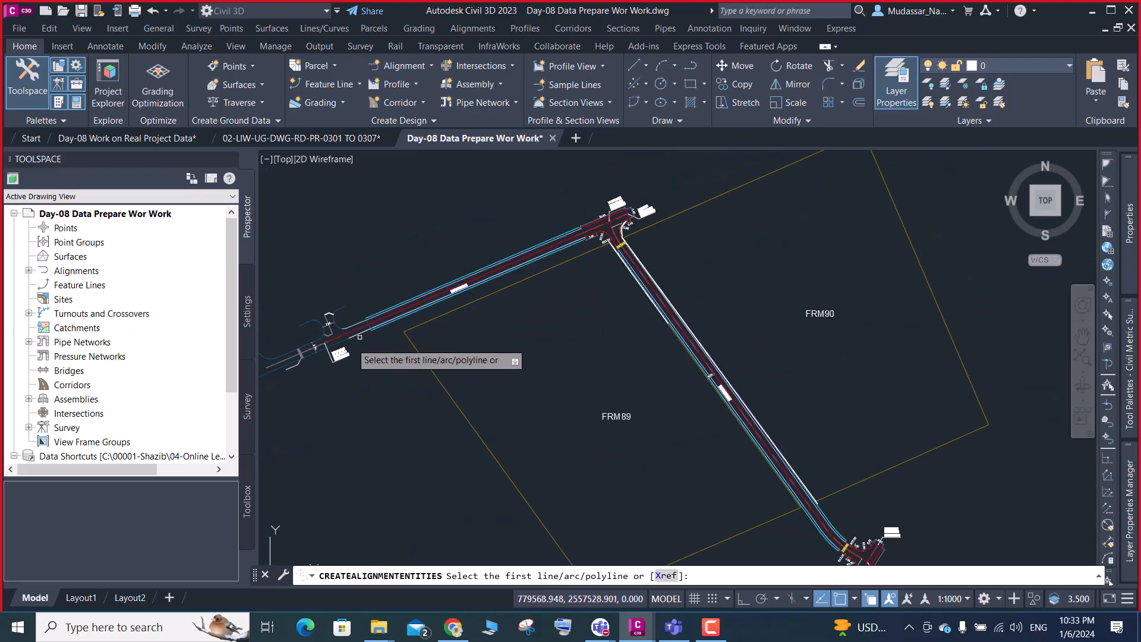
pyautogui.scroll(5, 381, 336)
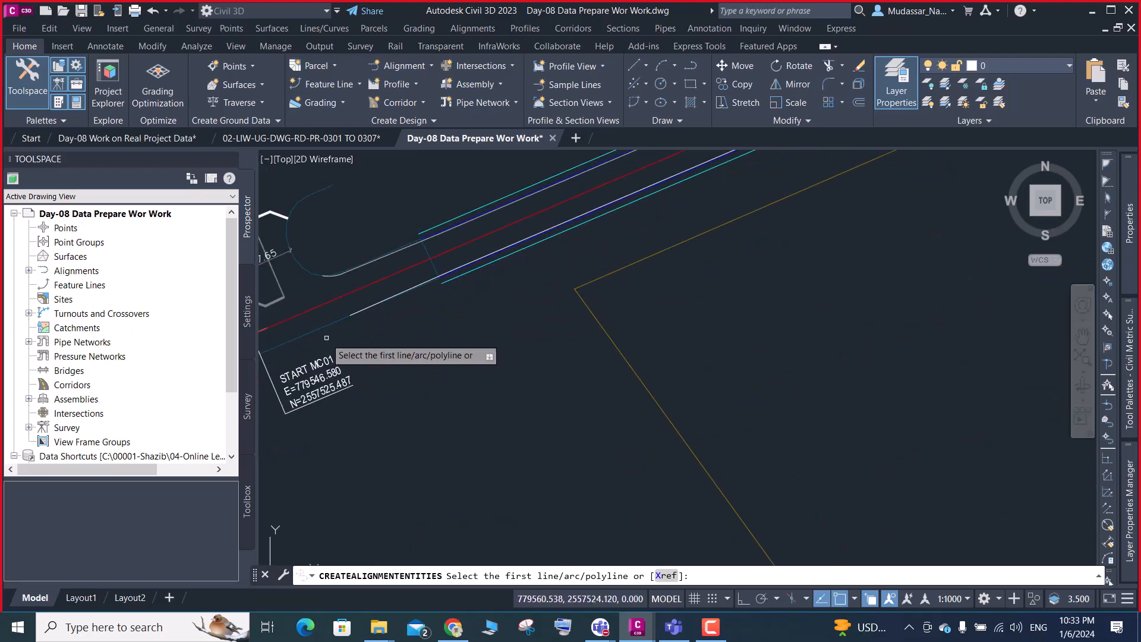
pyautogui.click(304, 310)
pyautogui.press('Return')
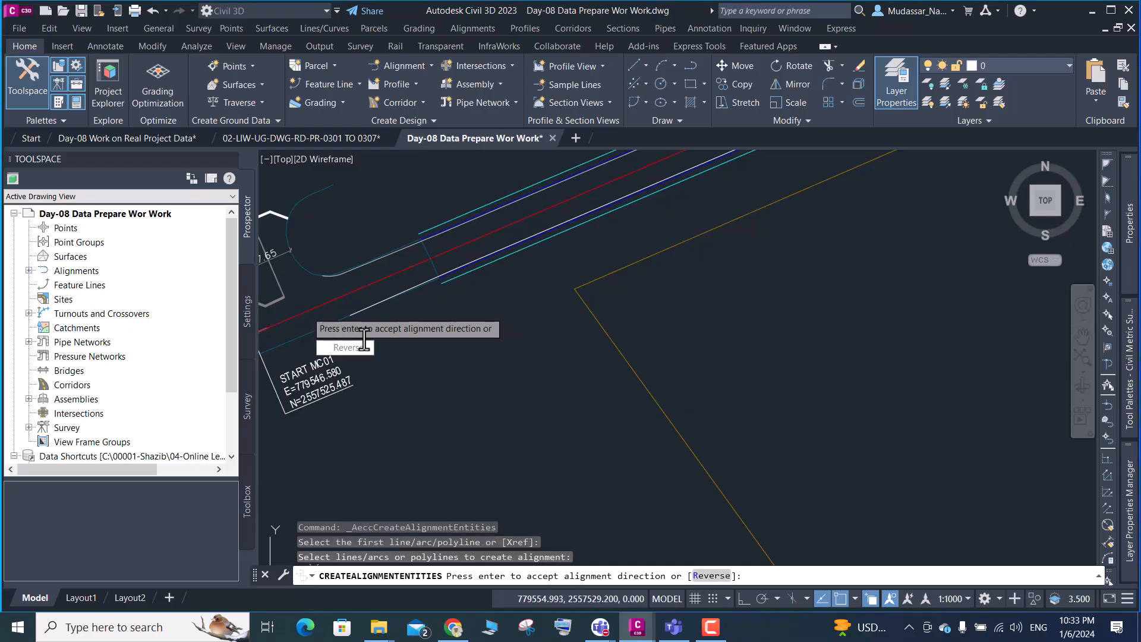
pyautogui.press('Return')
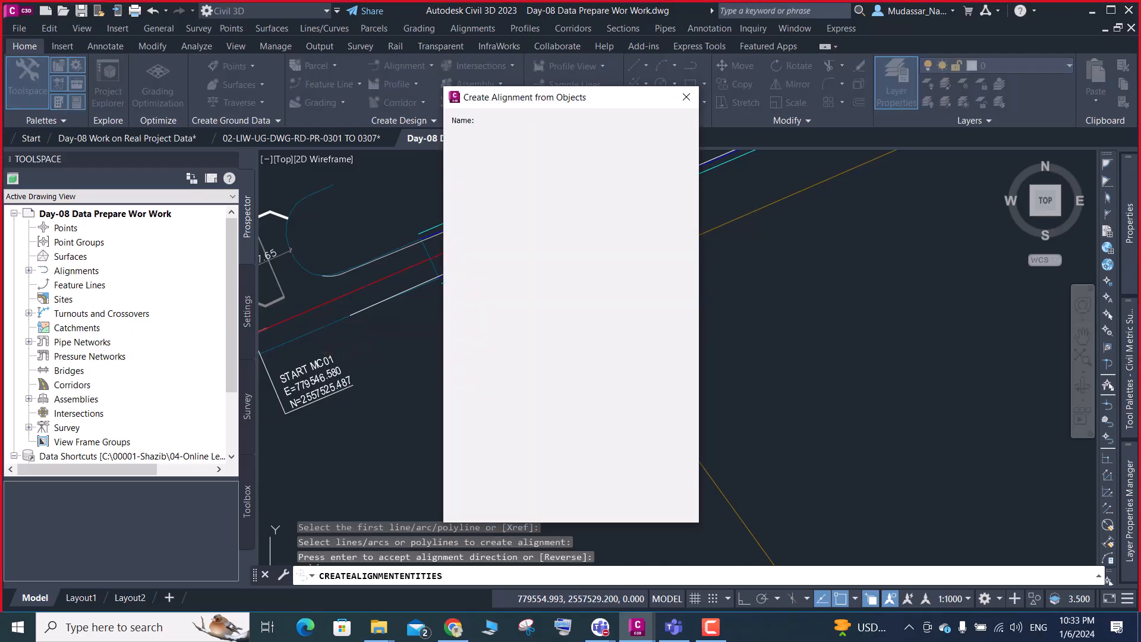
# Name the alignment ROAD-MC7-01, disable adding curves between tangents and erasing existing entities, and create it
pyautogui.moveTo(586, 135); pyautogui.dragTo(395, 161)
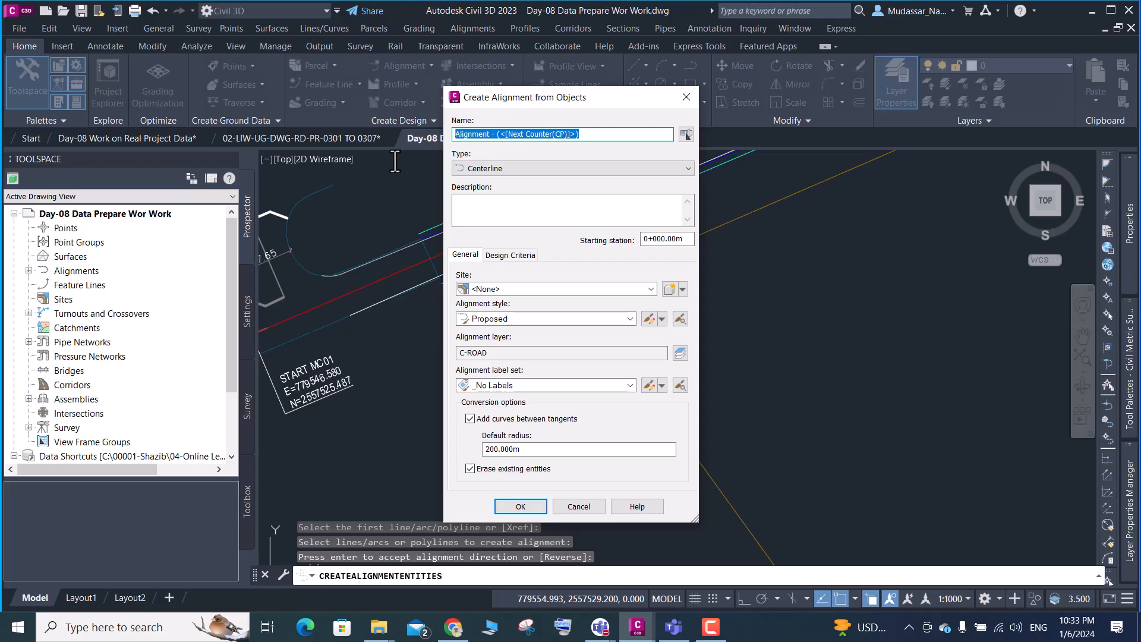
pyautogui.write('ROAD-MC7-01')
pyautogui.click(469, 418)
pyautogui.click(470, 469)
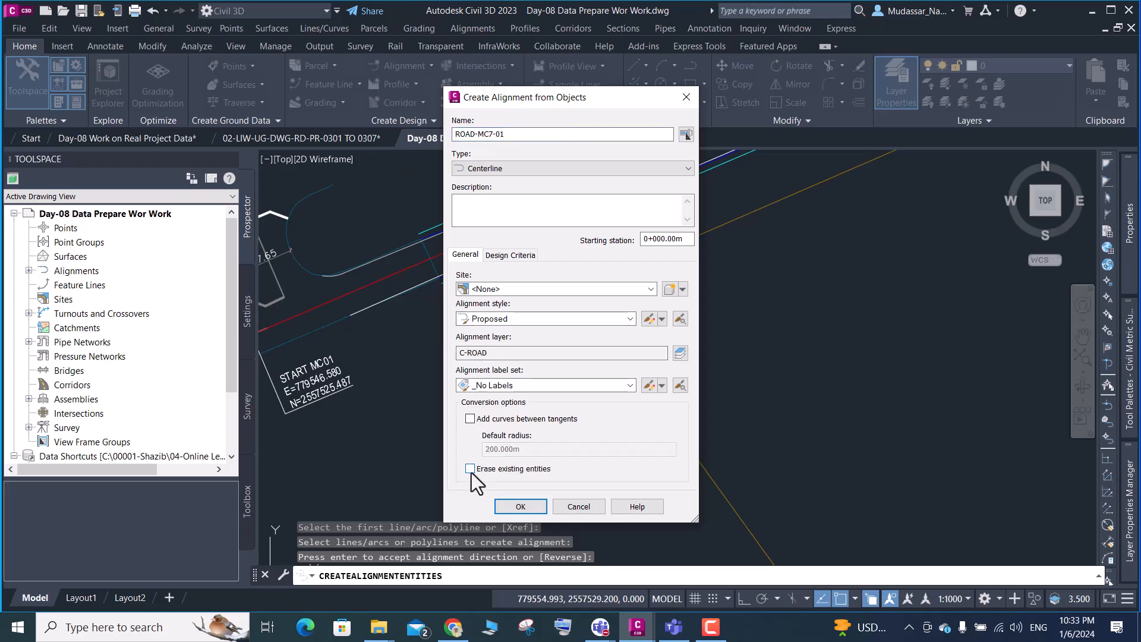
pyautogui.click(519, 506)
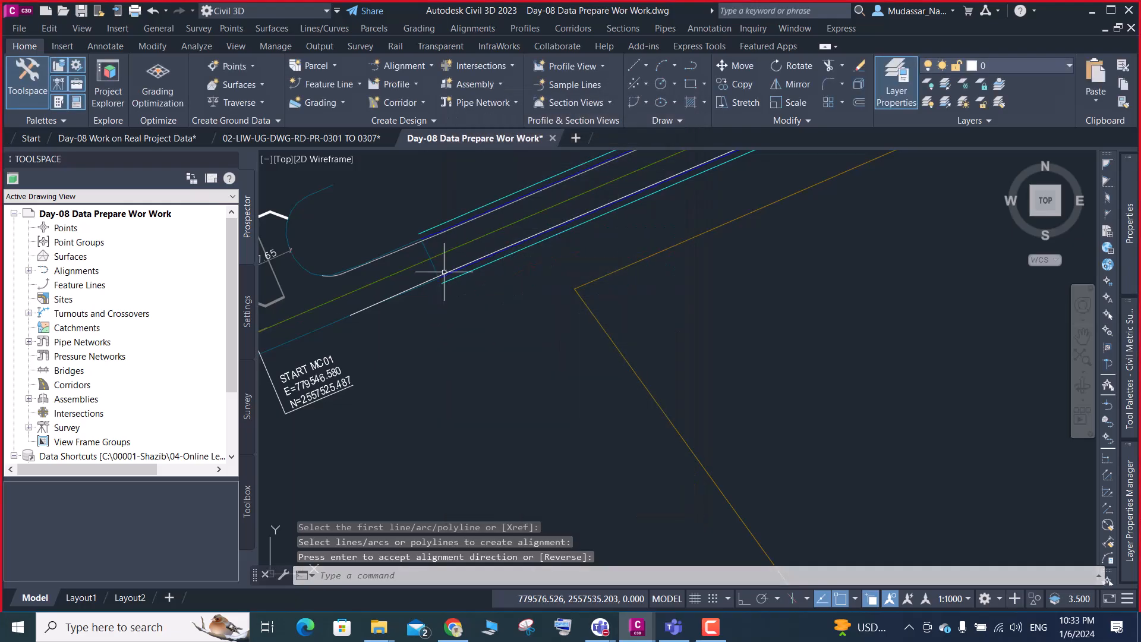
# Turn off the 01-MC7-ROAD-CNTR layer by picking the centreline polyline that overlaps the new alignment
pyautogui.click(411, 267)
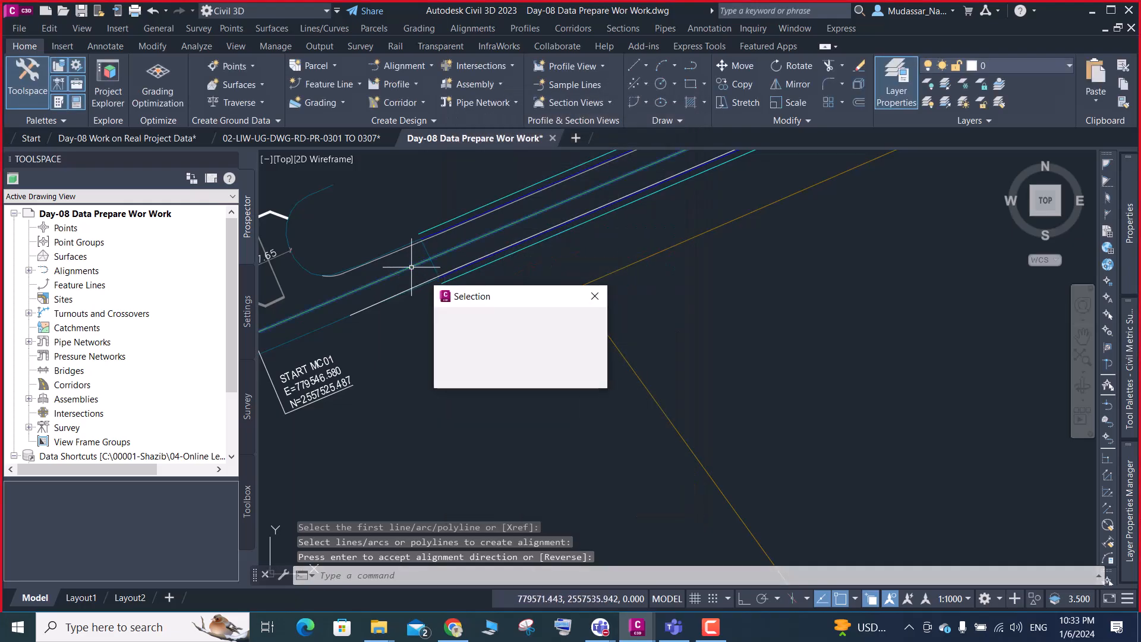
pyautogui.click(472, 339)
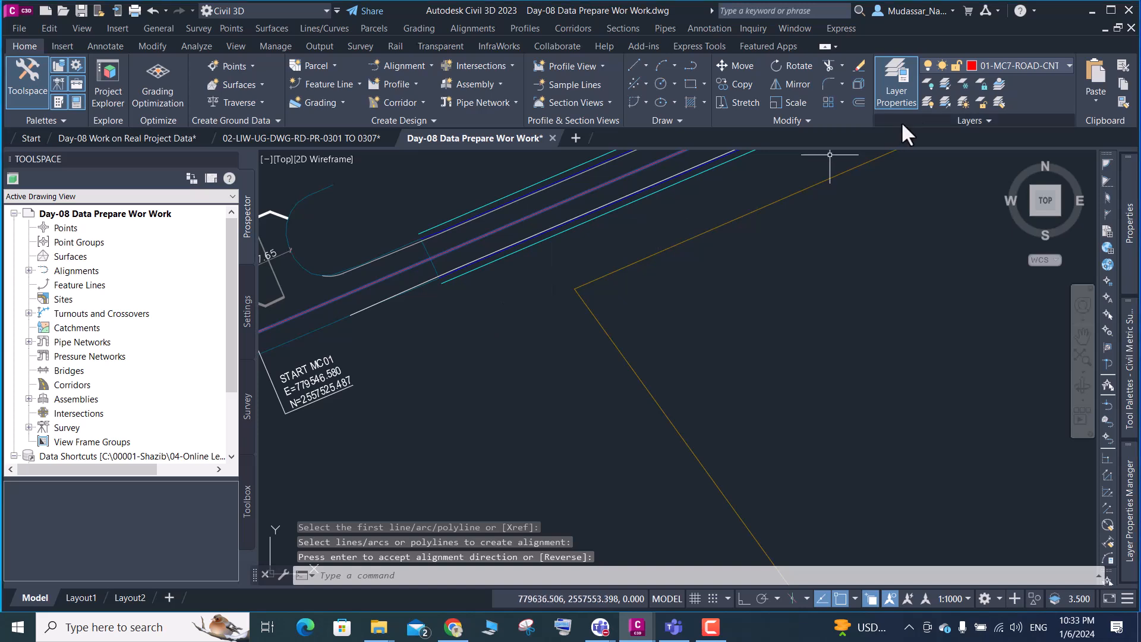
pyautogui.click(927, 101)
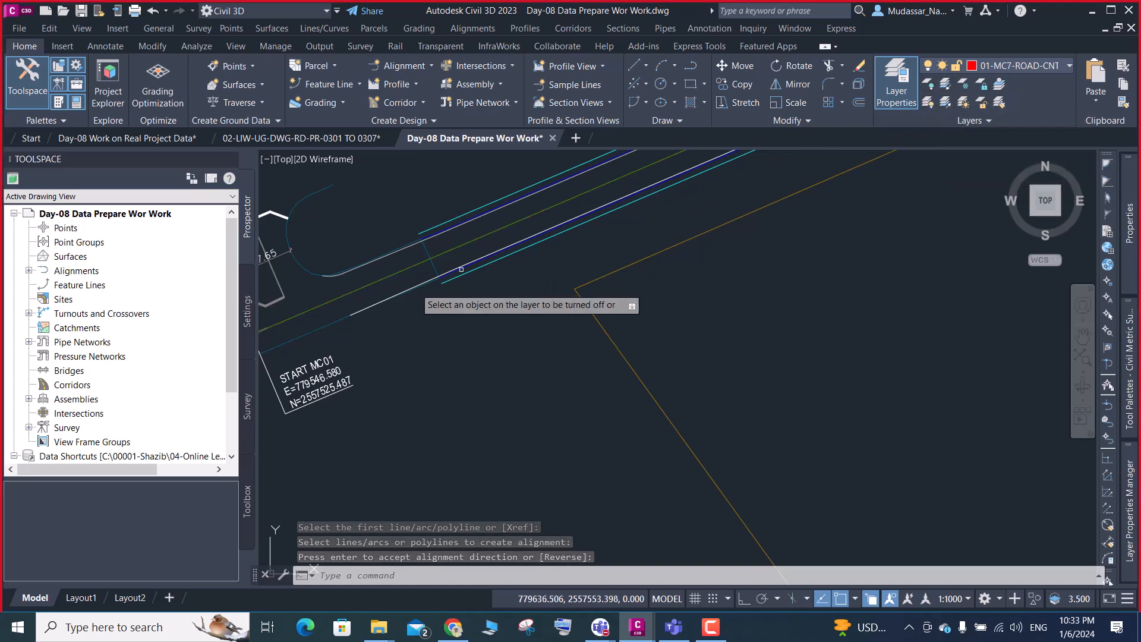
pyautogui.click(315, 307)
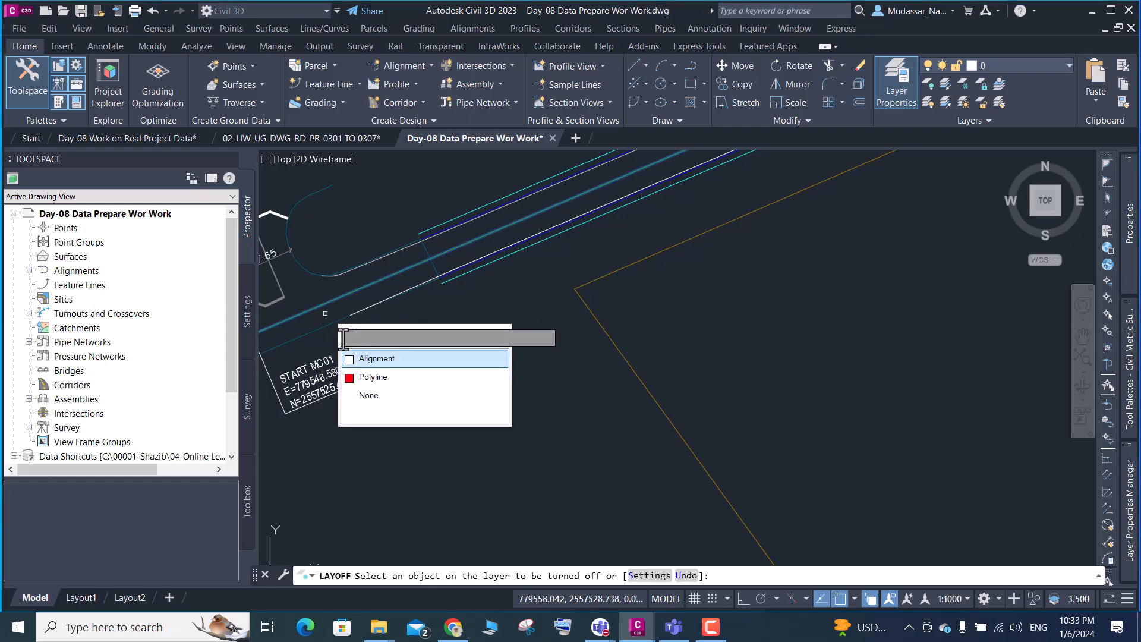
pyautogui.click(369, 377)
pyautogui.press('Escape')
# Inspect the alignment along the road and temporarily show the 10-MC7-OLD-ROAD-STAN-MAJR layer to view the old station labels
pyautogui.scroll(-3, 404, 323)
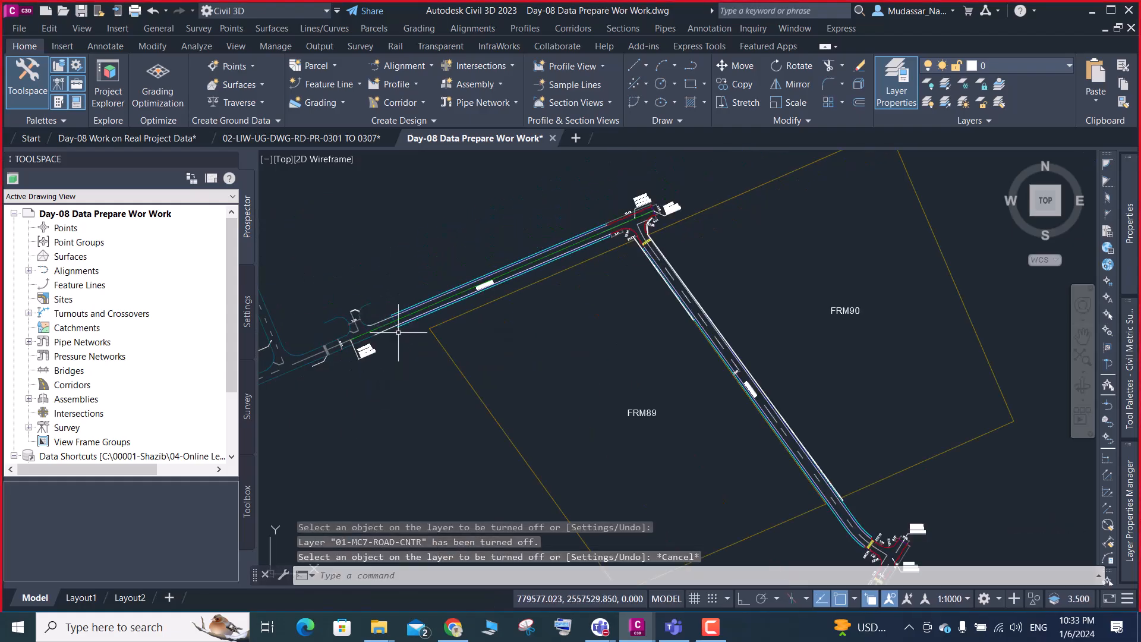
pyautogui.scroll(5, 724, 222)
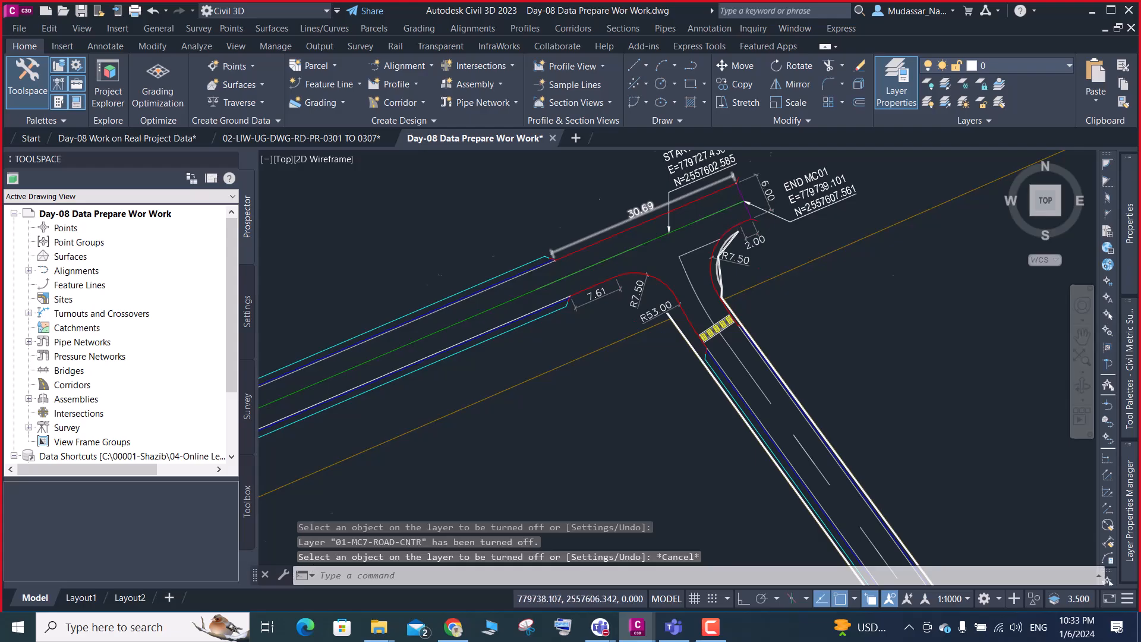
pyautogui.scroll(2, 725, 223)
pyautogui.scroll(-6, 696, 230)
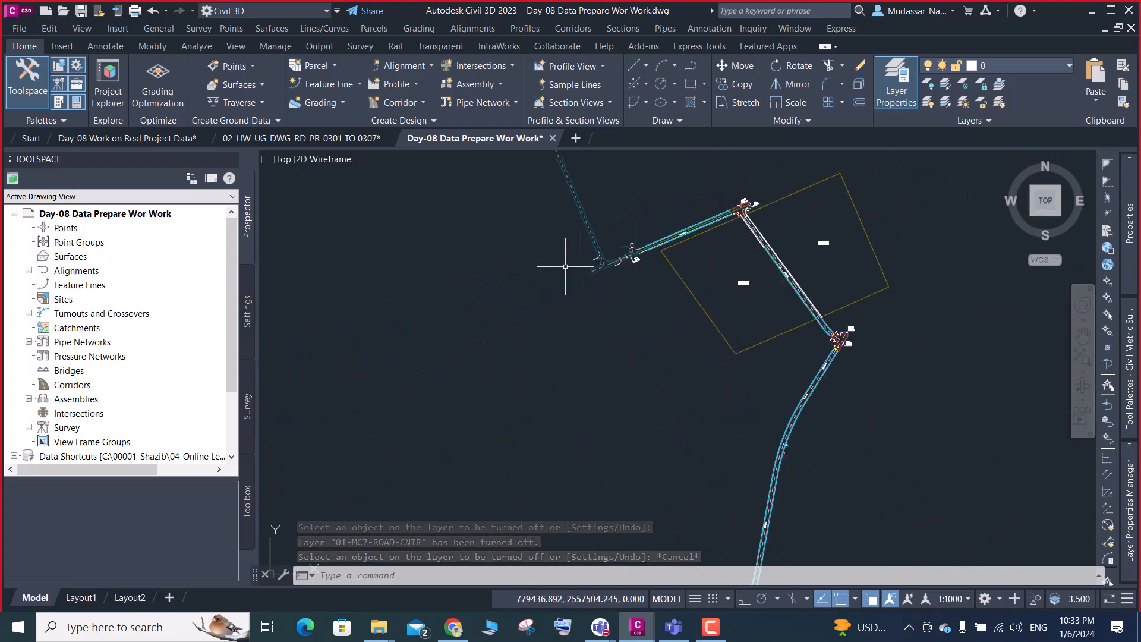
pyautogui.scroll(8, 567, 262)
pyautogui.scroll(-3, 572, 270)
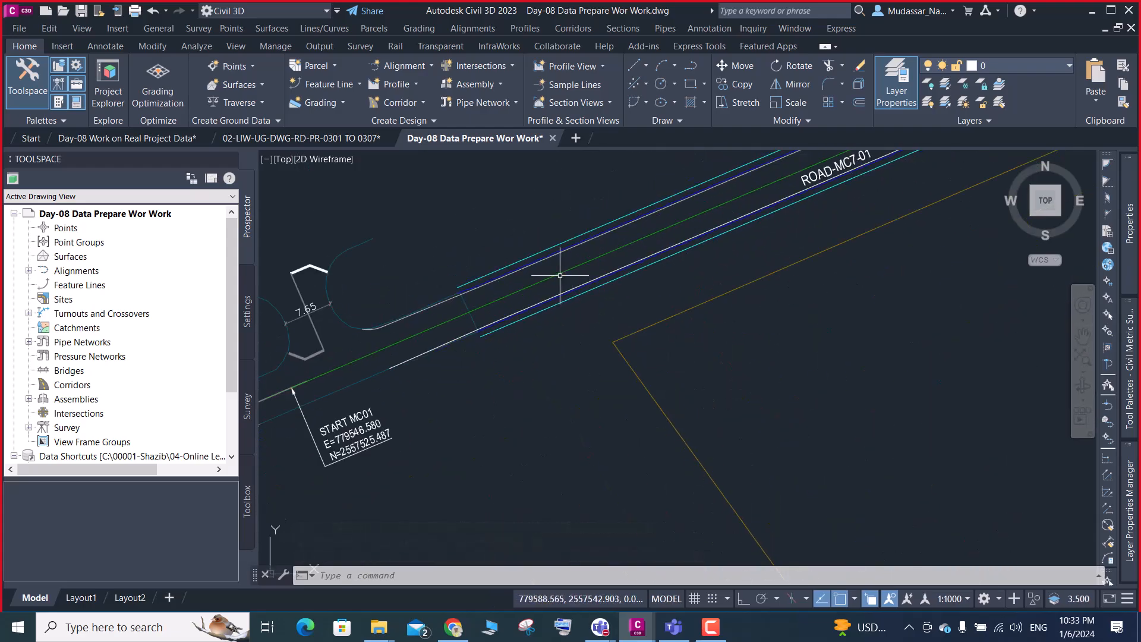
pyautogui.click(1022, 66)
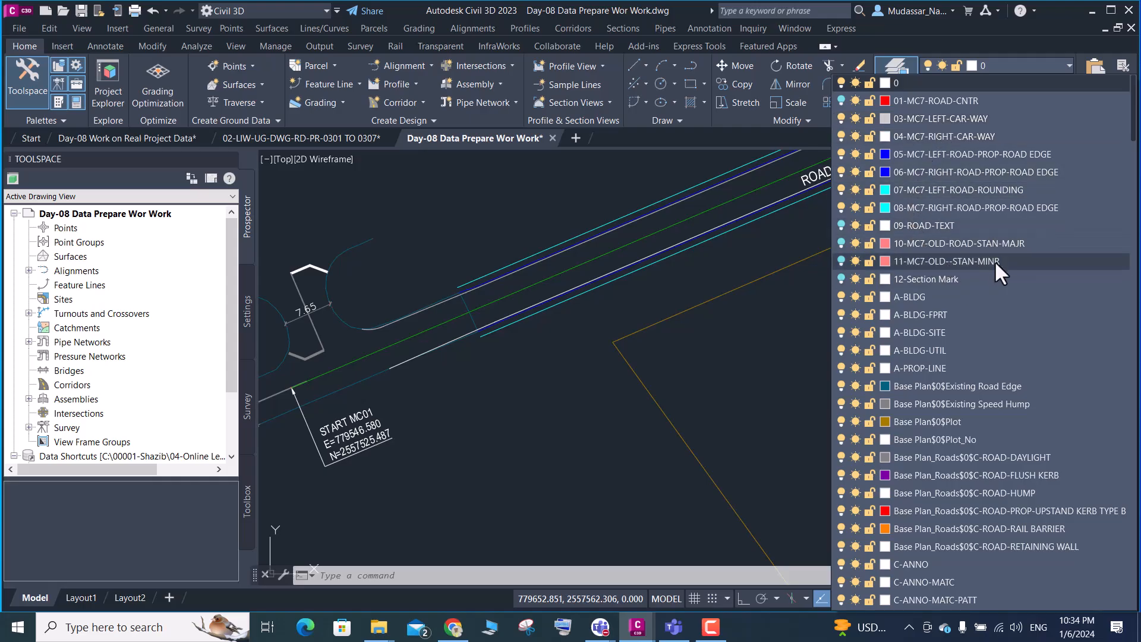
pyautogui.click(842, 244)
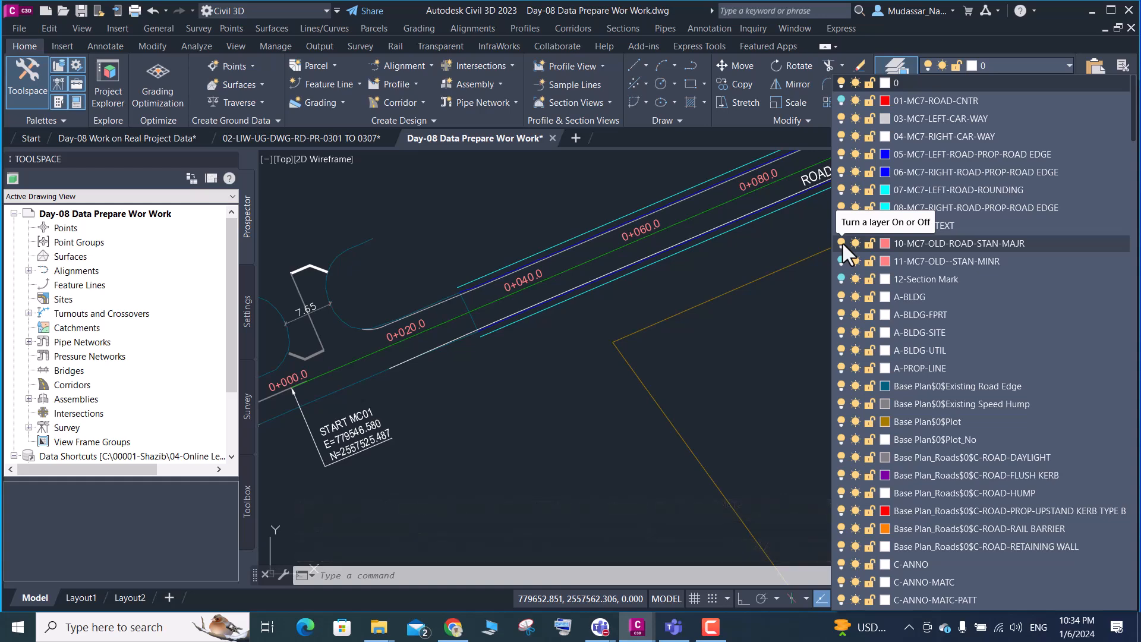
pyautogui.click(842, 243)
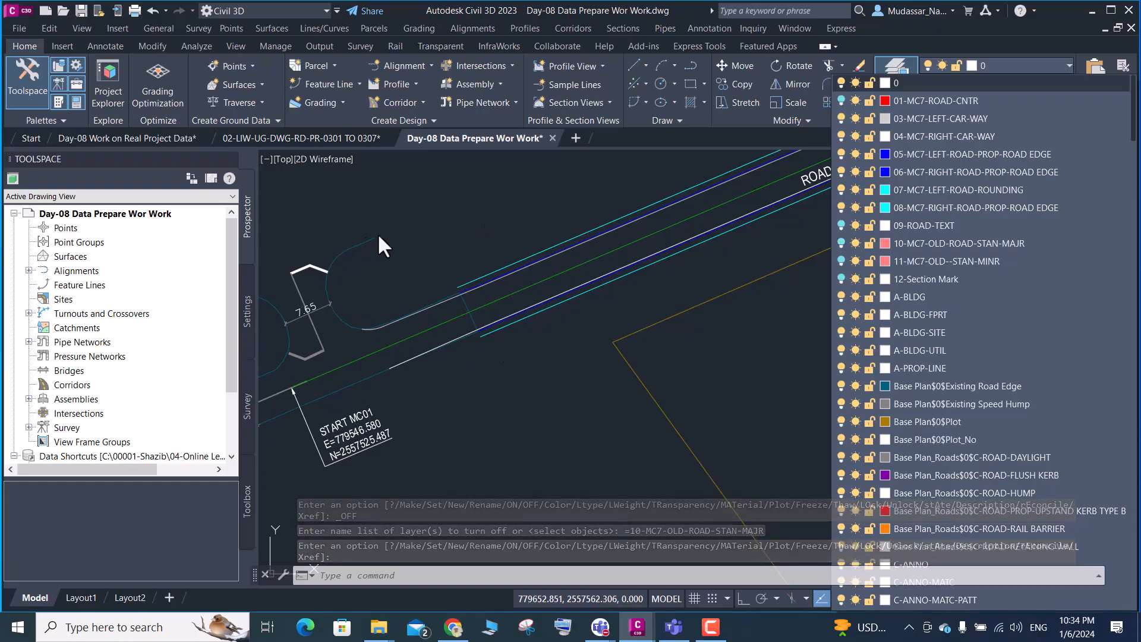
pyautogui.click(451, 213)
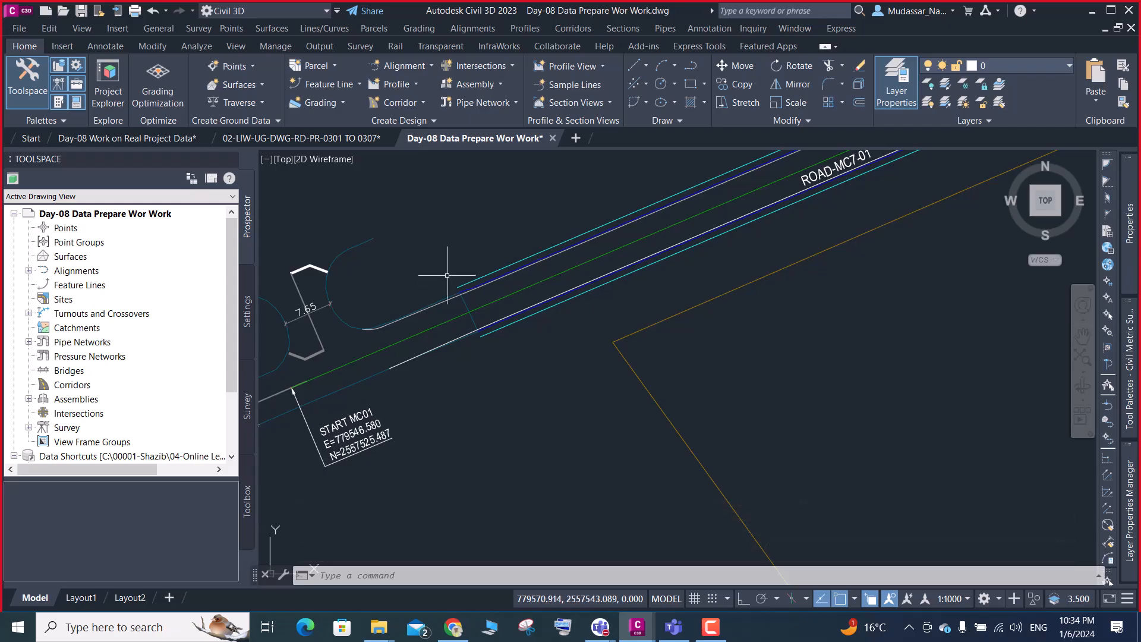
# Check the ROAD-MC7-01 alignment's name and available label types, closing its label settings without changes
pyautogui.scroll(-4, 401, 294)
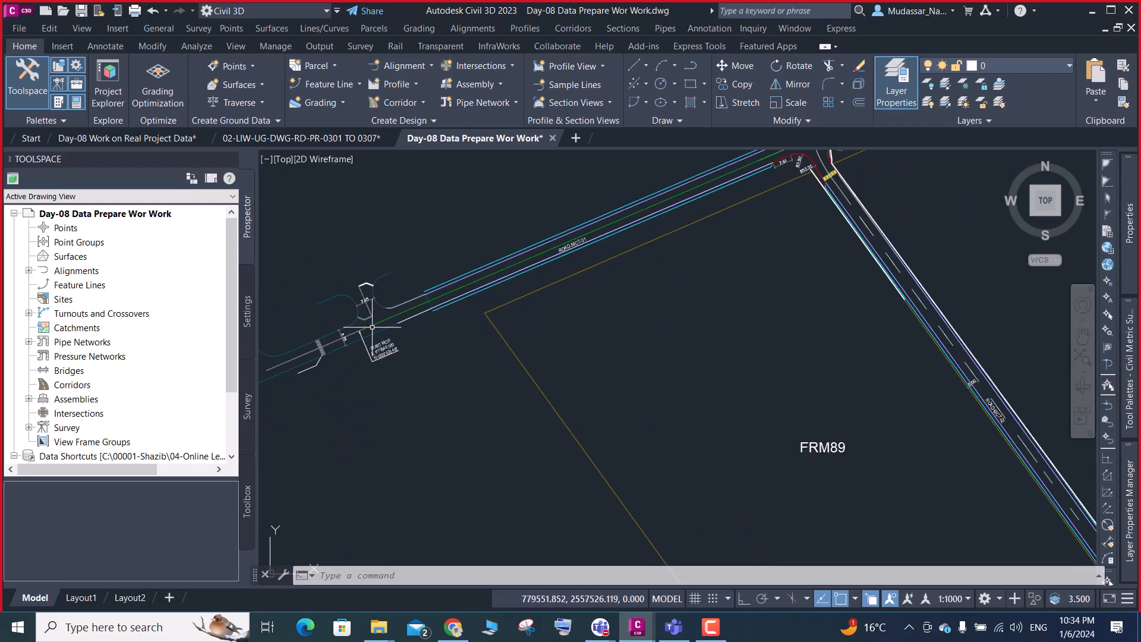
pyautogui.scroll(5, 372, 326)
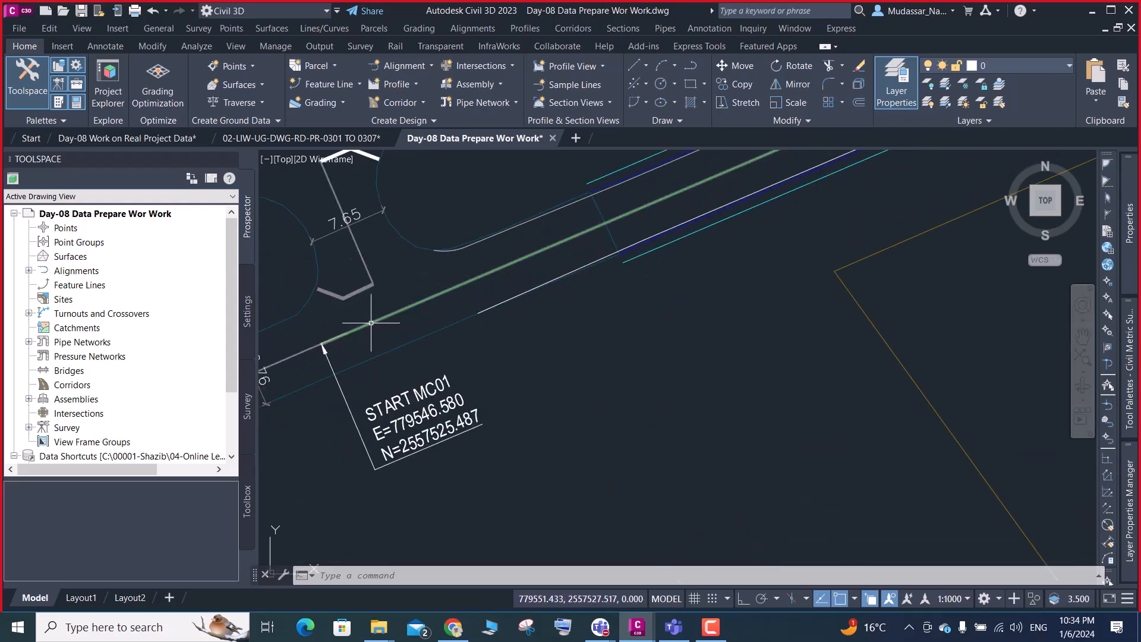
pyautogui.moveTo(371, 323)
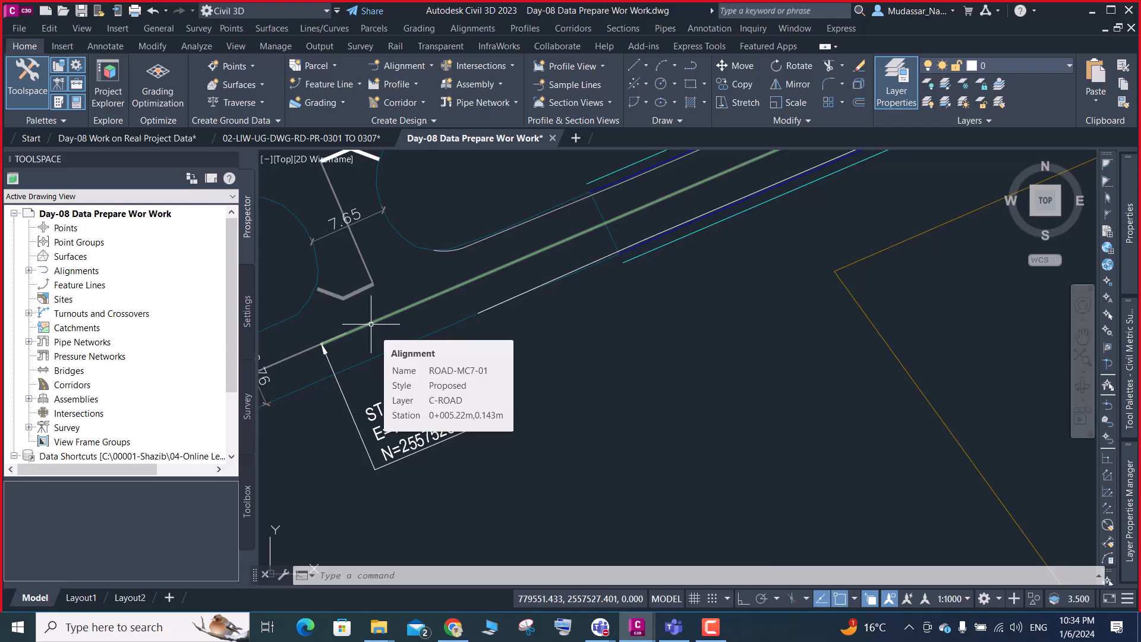
pyautogui.click(379, 319)
pyautogui.rightClick(441, 404)
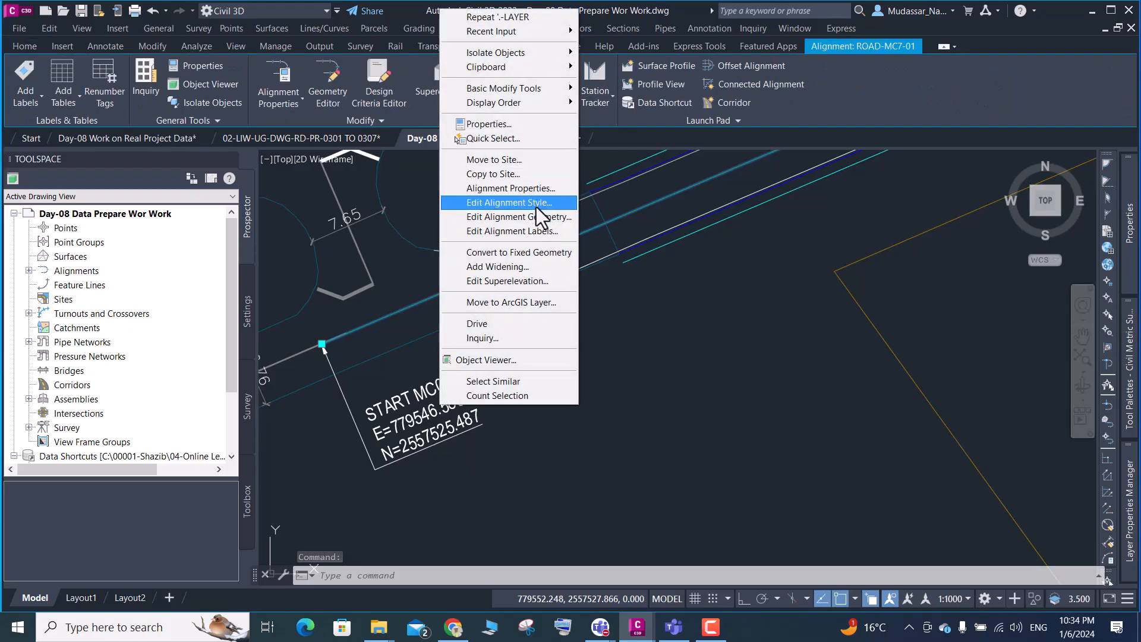
pyautogui.click(541, 232)
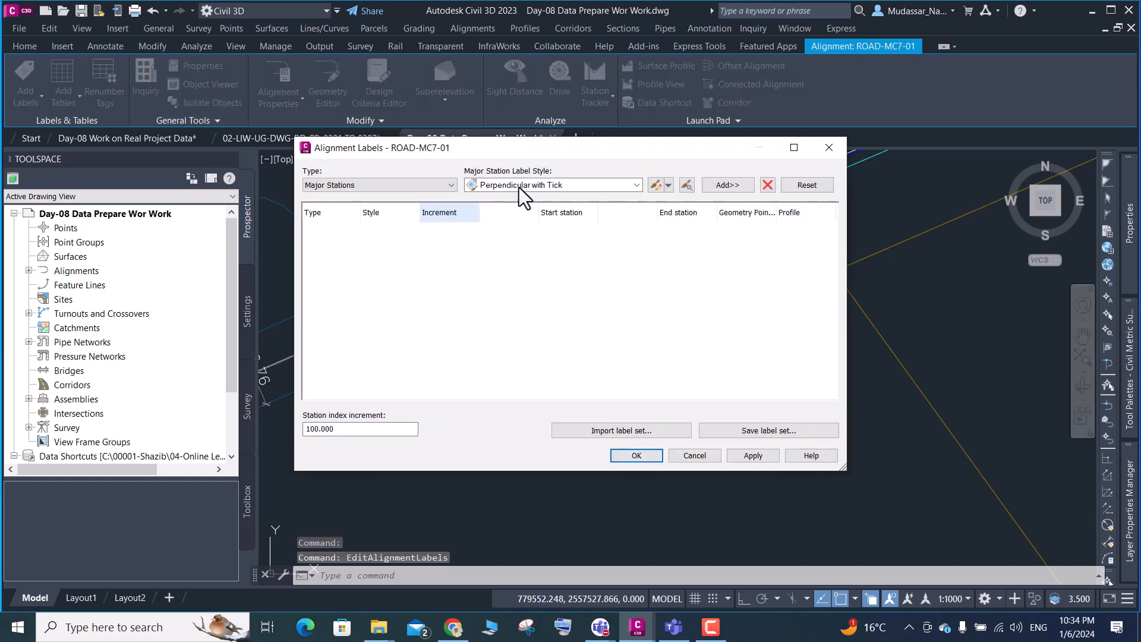
pyautogui.click(451, 185)
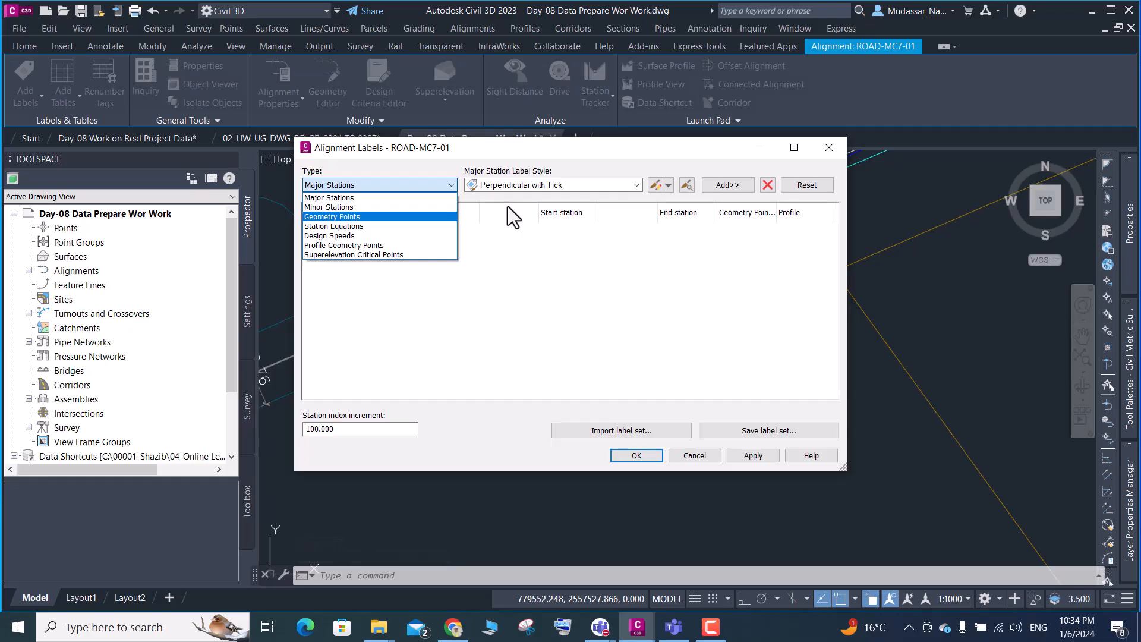
pyautogui.click(835, 148)
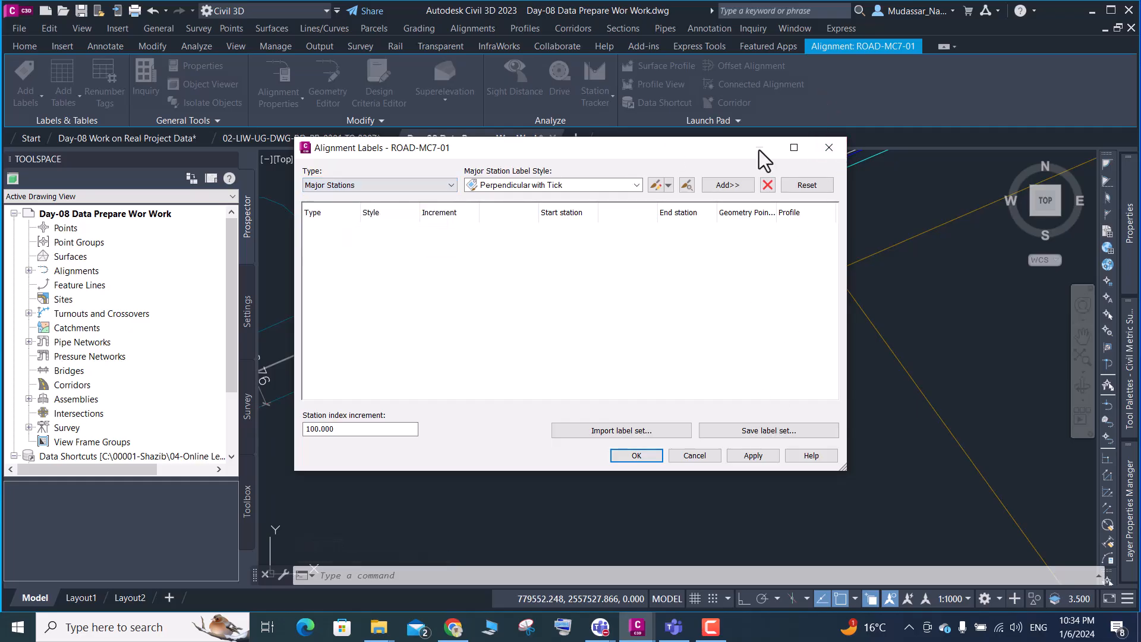
pyautogui.click(829, 158)
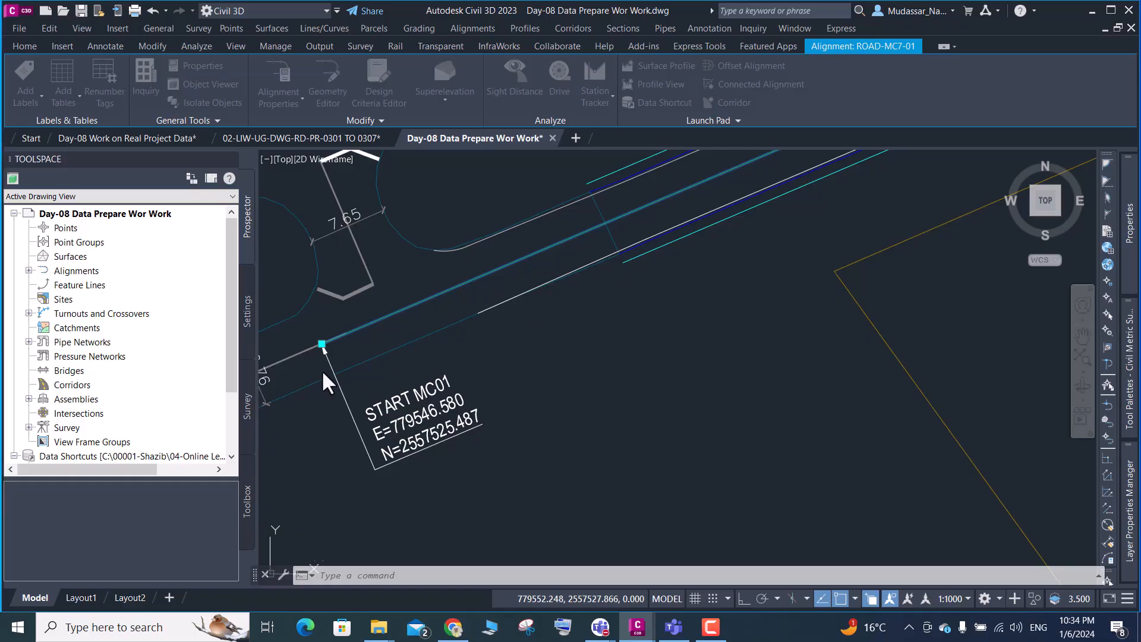
pyautogui.scroll(-6, 323, 386)
pyautogui.press('Escape')
# Create a reference to the DAY-08-OGL surface from the data shortcuts, keeping the Contours 2m and 10m (Background) style
pyautogui.scroll(8, 475, 315)
pyautogui.scroll(-8, 588, 213)
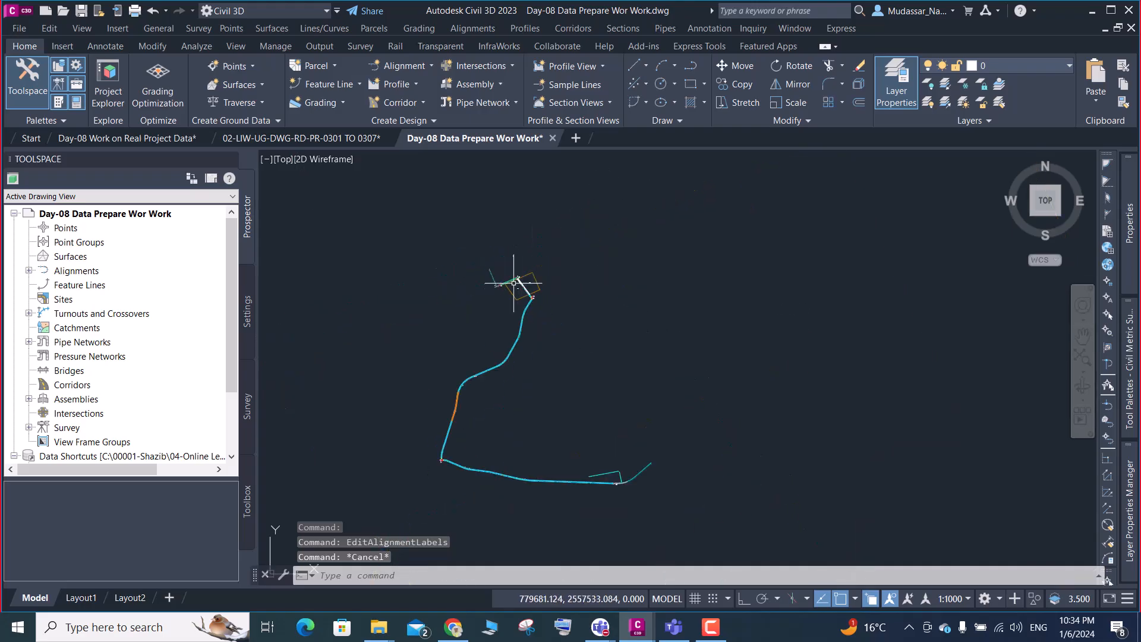
pyautogui.scroll(-2, 142, 362)
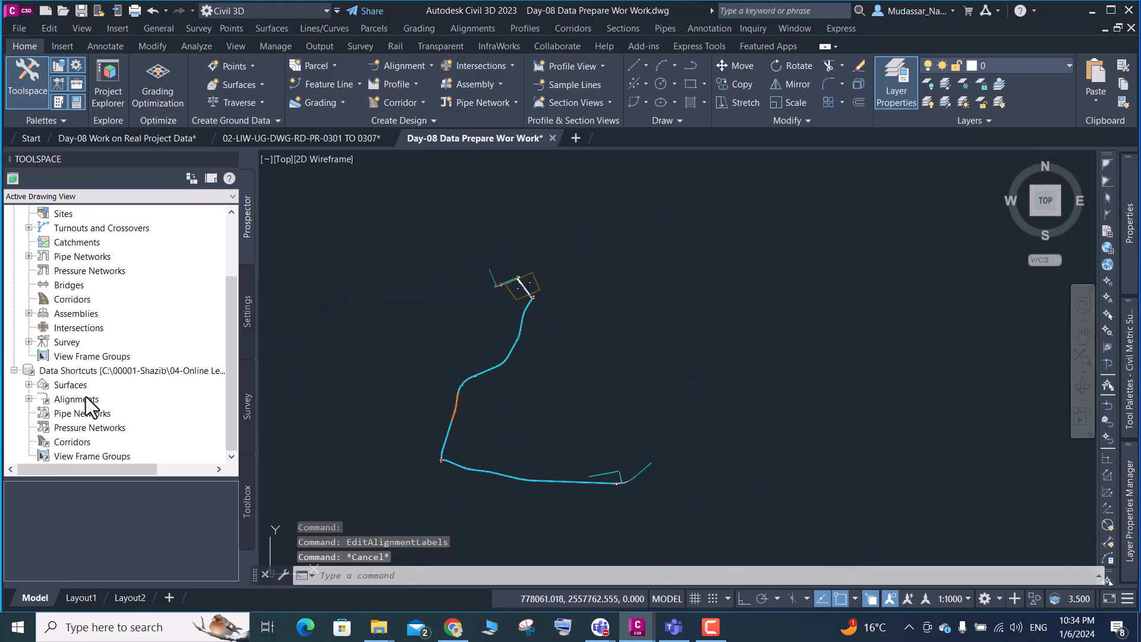
pyautogui.click(29, 385)
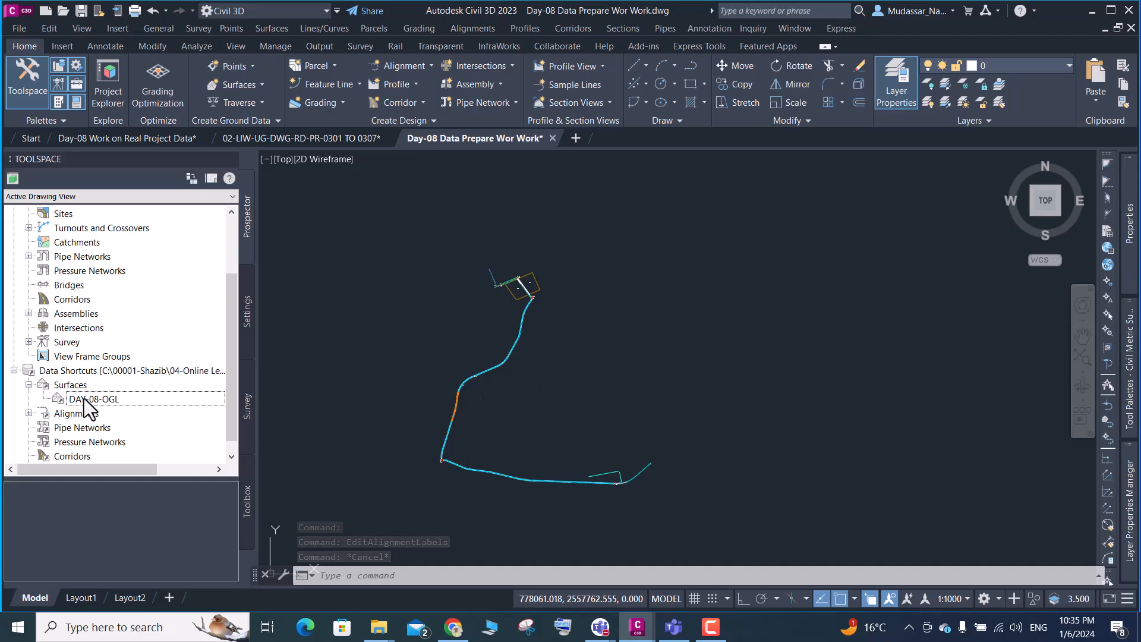
pyautogui.click(84, 398)
pyautogui.rightClick(84, 396)
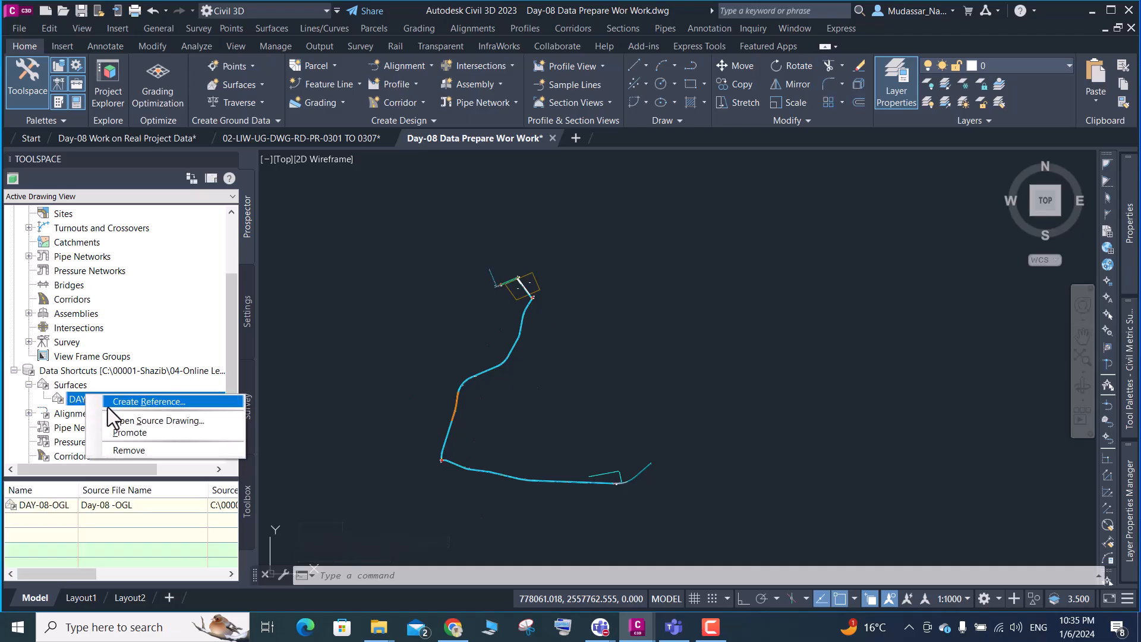
pyautogui.click(146, 402)
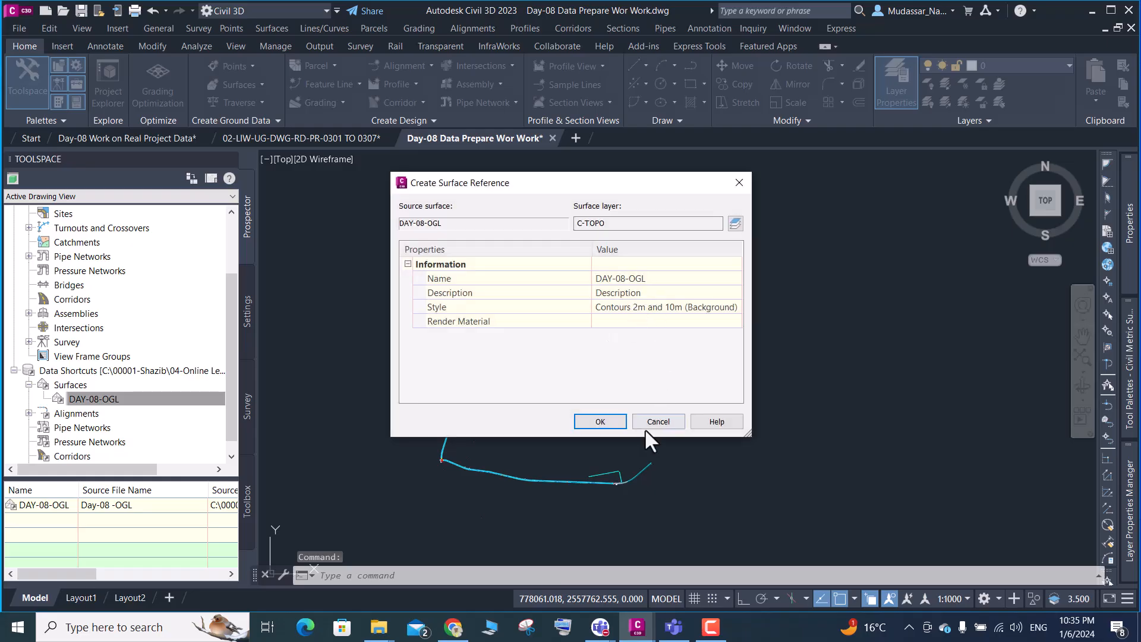
pyautogui.click(604, 421)
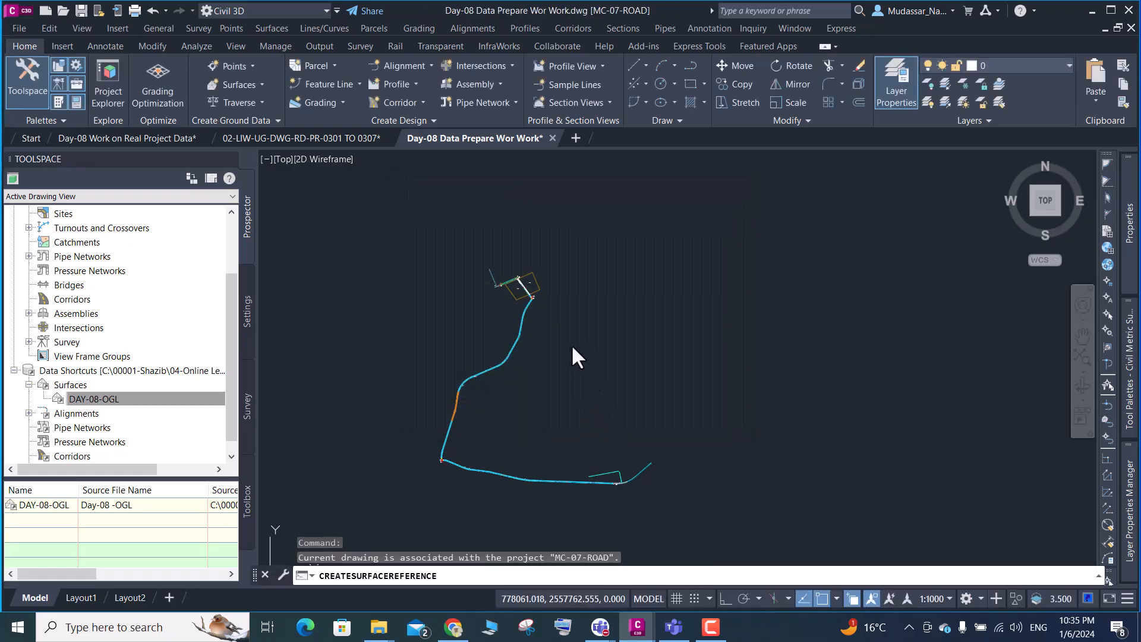
pyautogui.scroll(6, 519, 287)
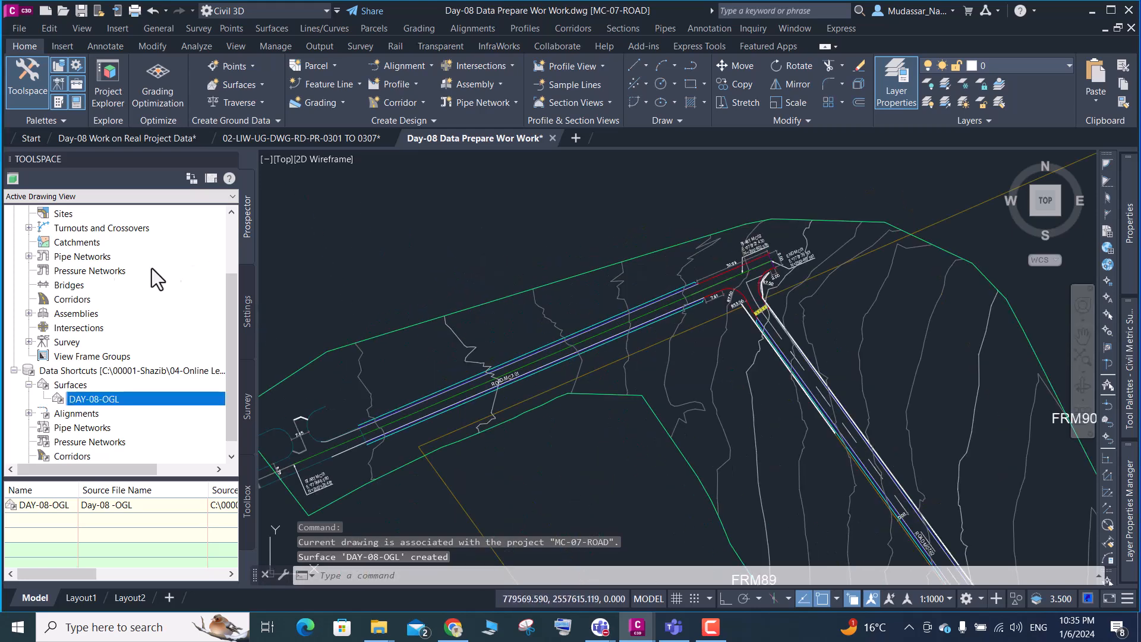
# Set the surface style of the referenced DAY-08-OGL surface to _No Display and save the drawing
pyautogui.scroll(2, 44, 271)
pyautogui.click(29, 256)
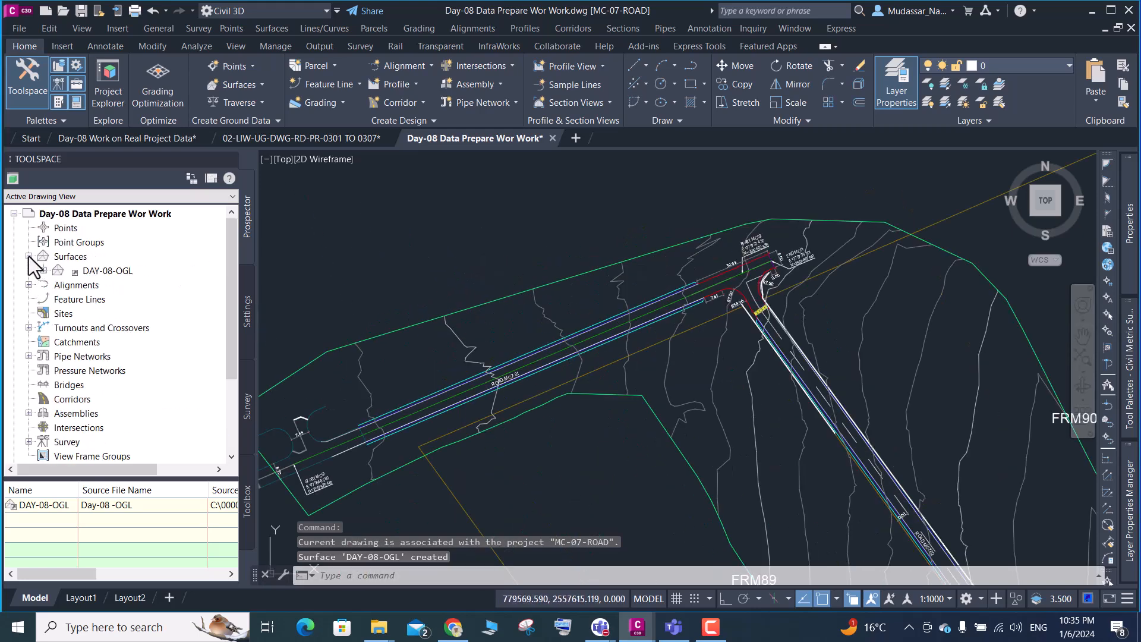
pyautogui.click(44, 270)
pyautogui.rightClick(94, 270)
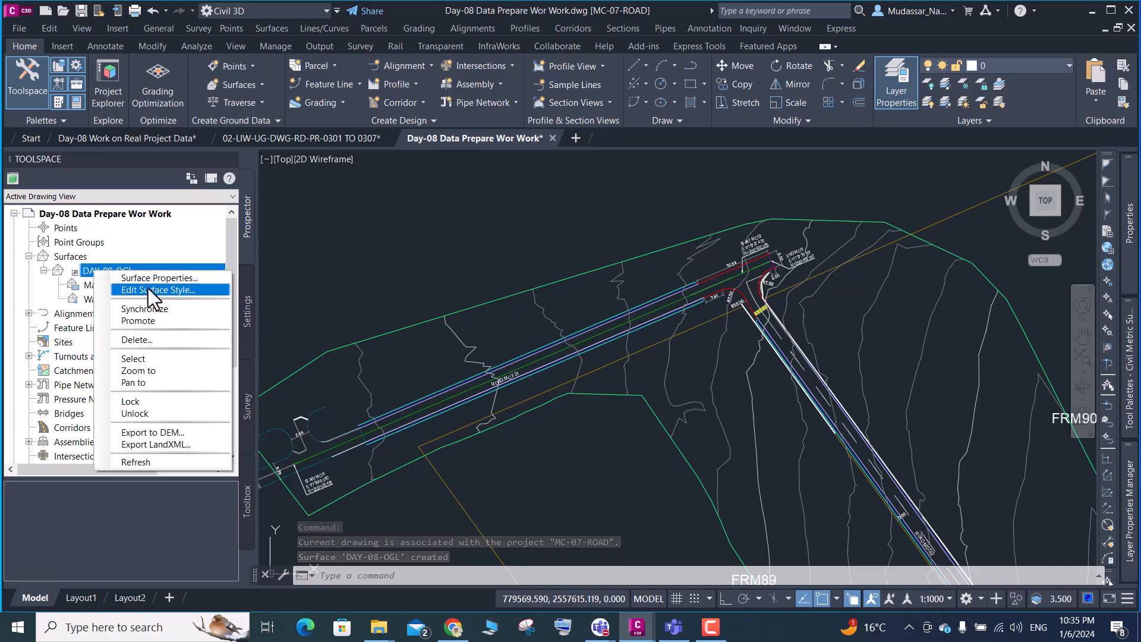
pyautogui.click(151, 278)
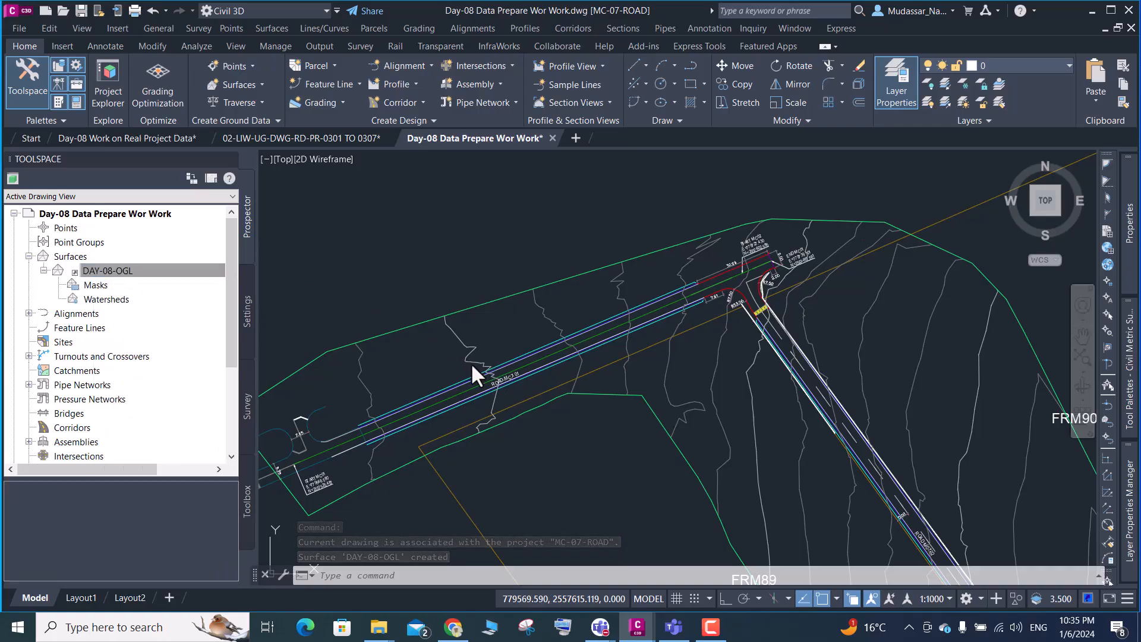
pyautogui.click(465, 312)
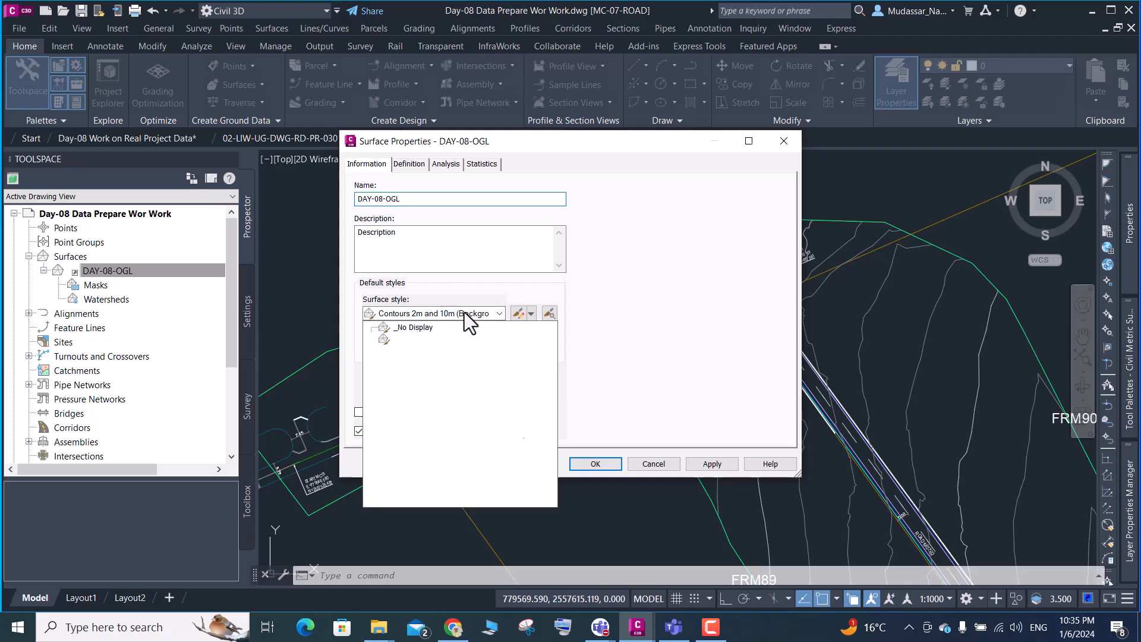
pyautogui.click(420, 326)
pyautogui.click(594, 463)
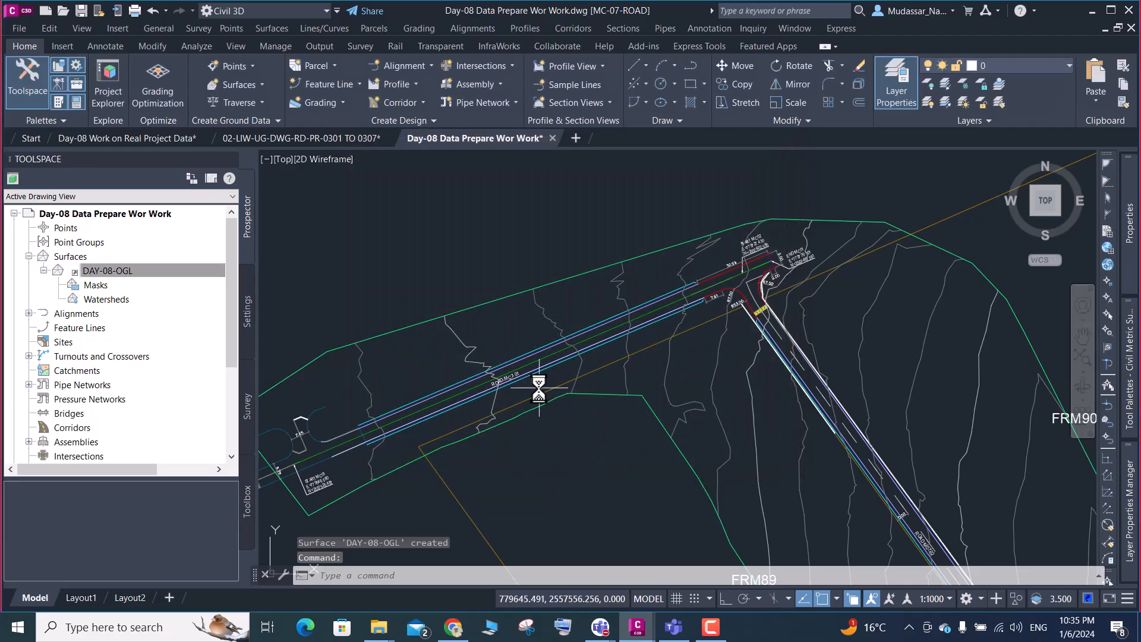
pyautogui.scroll(-4, 664, 285)
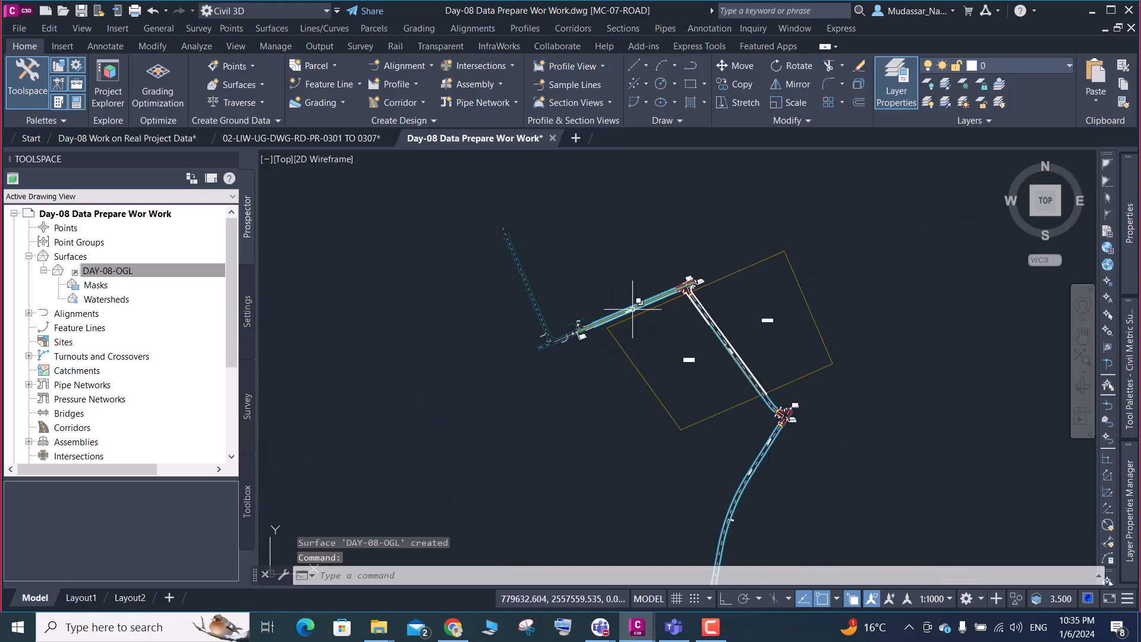
pyautogui.hotkey('ctrl', 's')
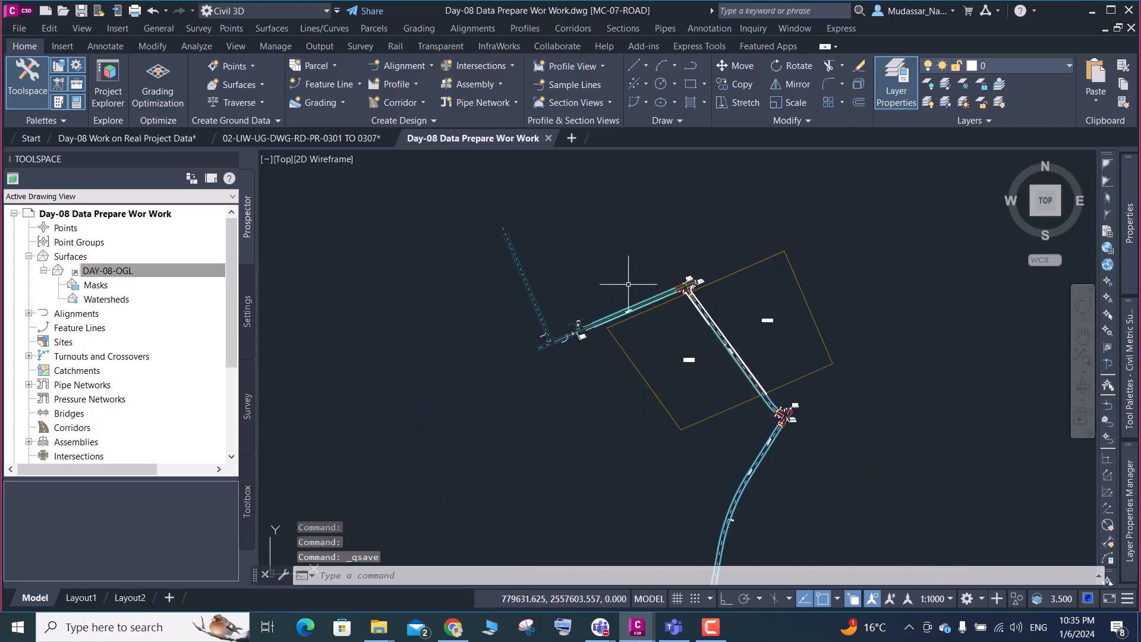
# Create a surface profile along the ROAD-MC7-01 alignment, sampling DAY-08-OGL over the full station range
pyautogui.scroll(-4, 261, 298)
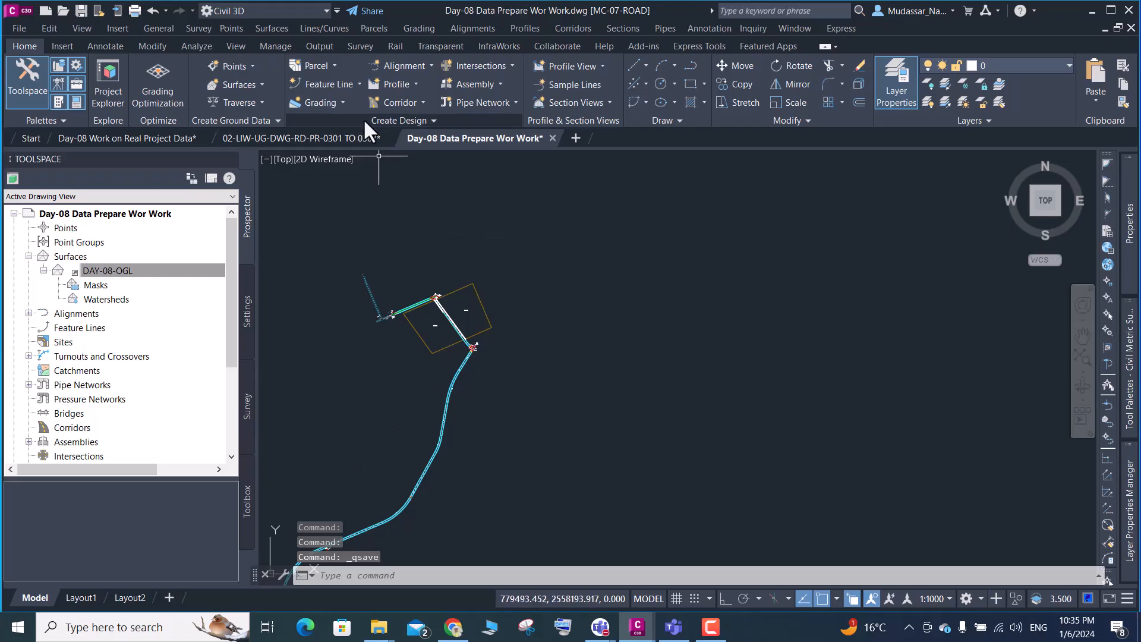
pyautogui.click(406, 89)
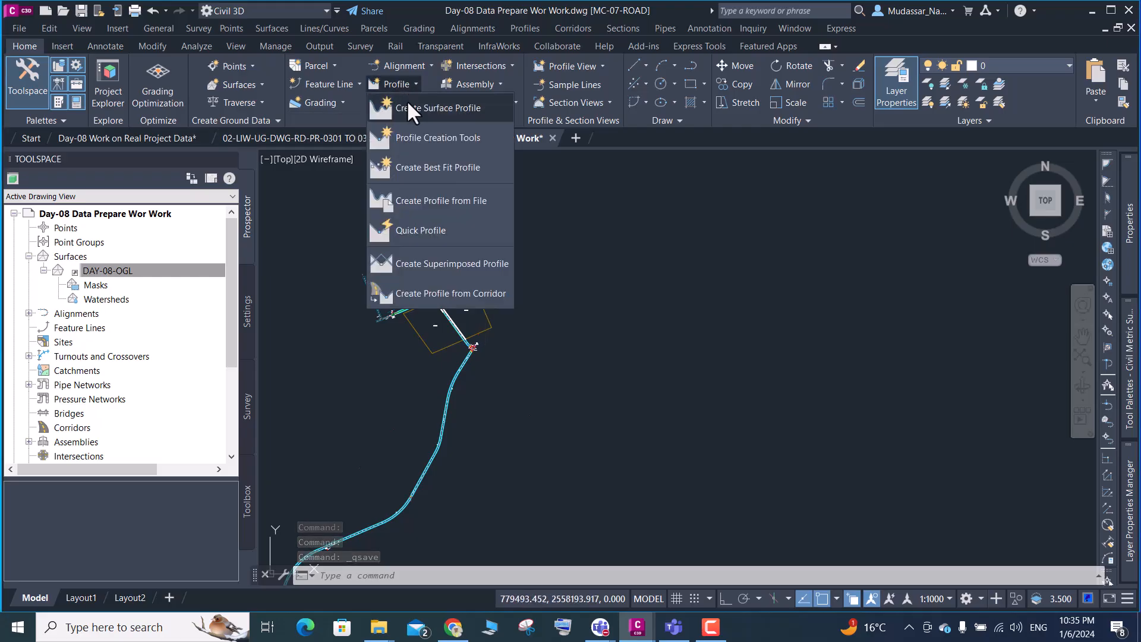
pyautogui.click(419, 111)
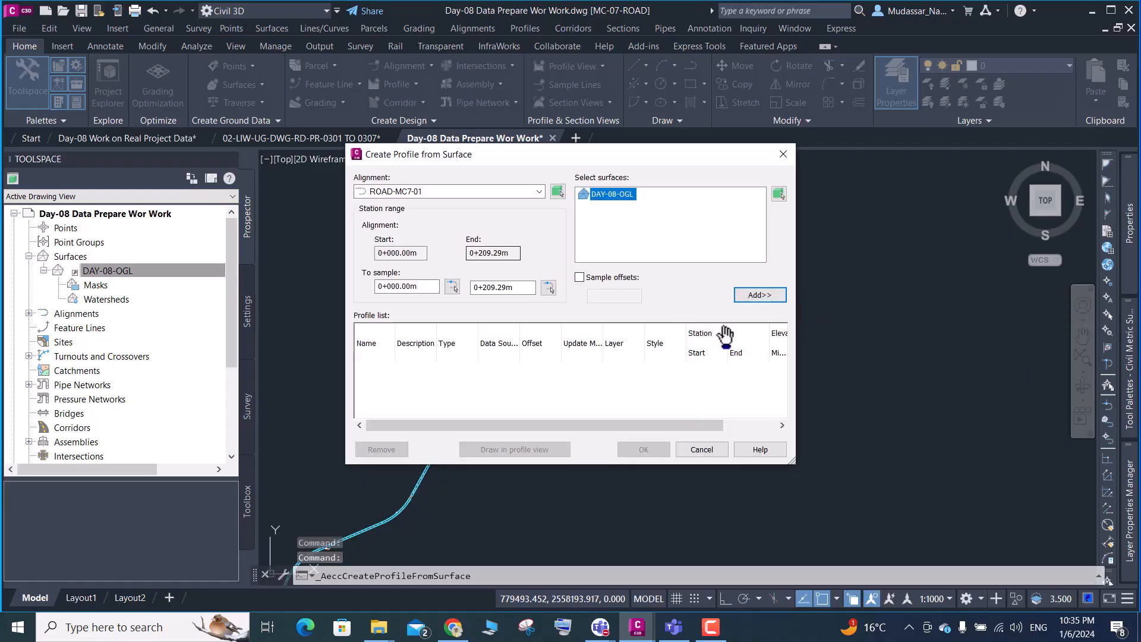
pyautogui.click(750, 299)
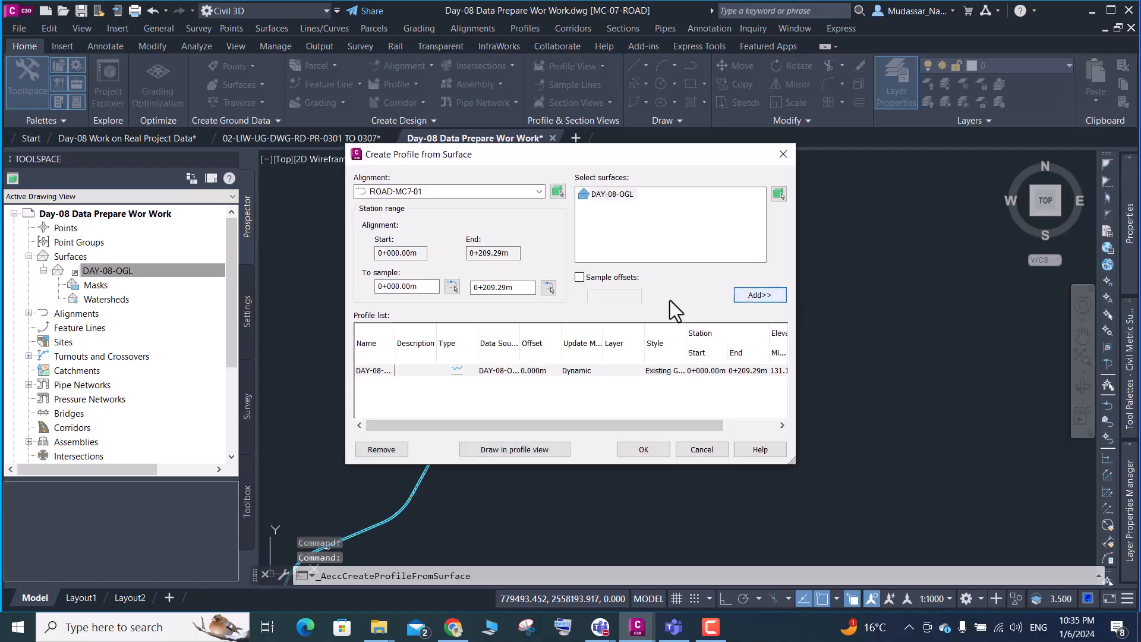
# Start drawing the sampled profile in a new profile view and name the view EG-MC7-PROFILE
pyautogui.click(528, 450)
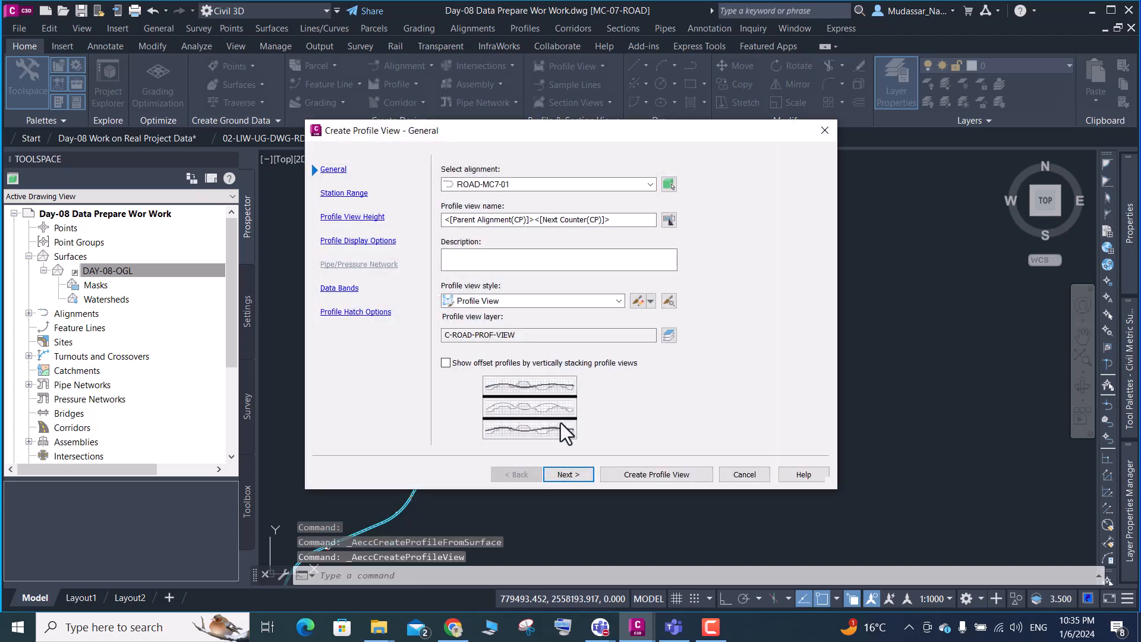
pyautogui.moveTo(612, 221); pyautogui.dragTo(440, 224)
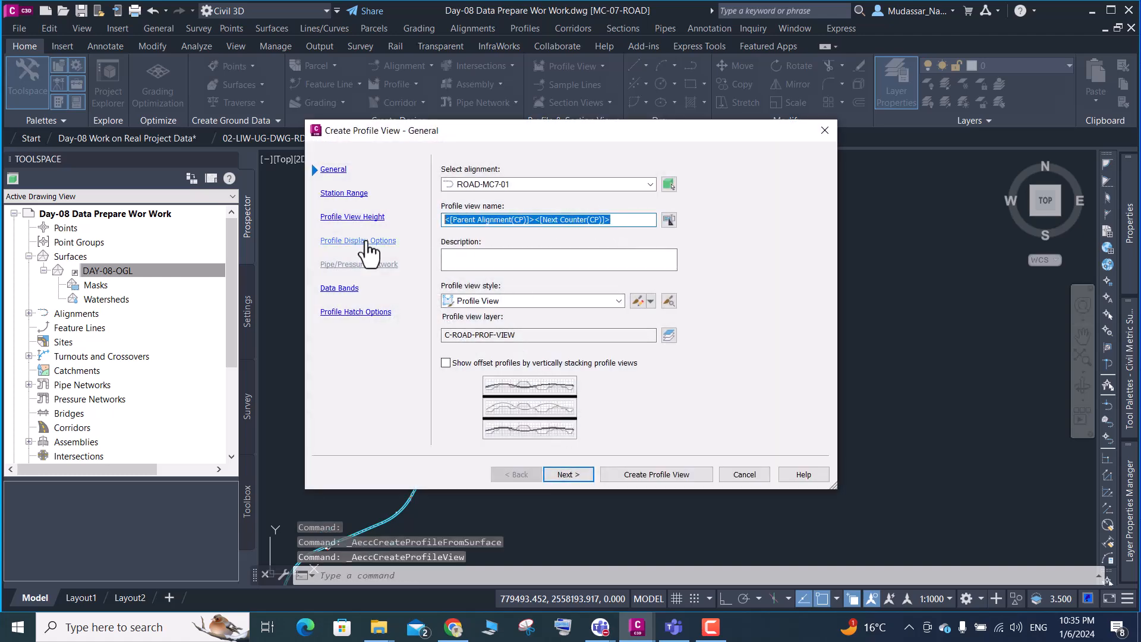
pyautogui.write('EG-MC')
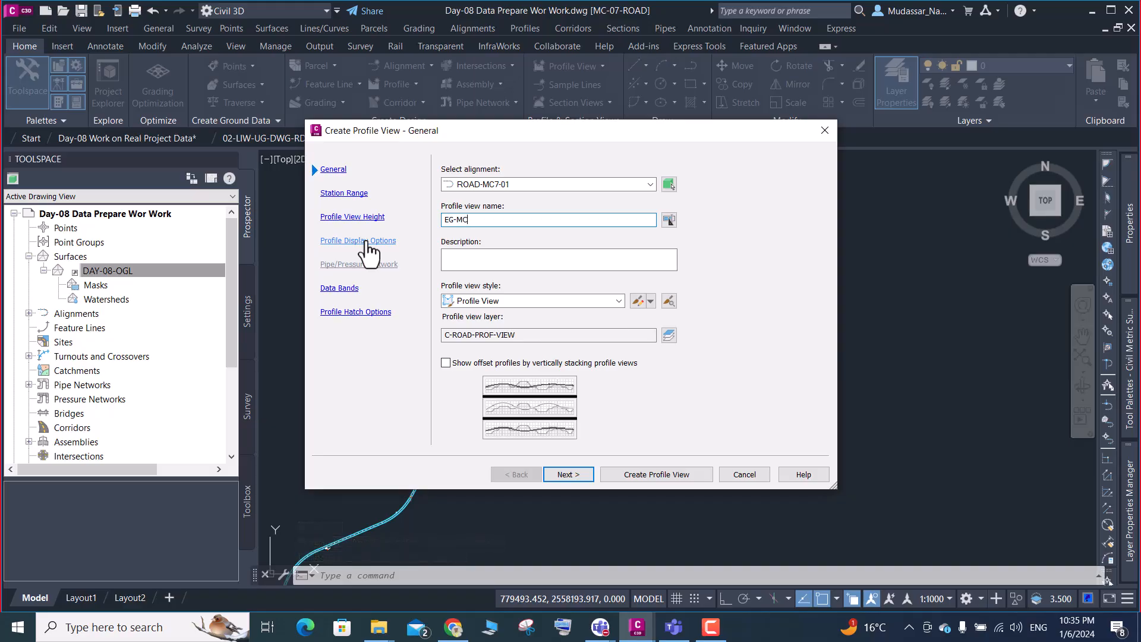
pyautogui.write('7-PROFILE')
pyautogui.click(562, 474)
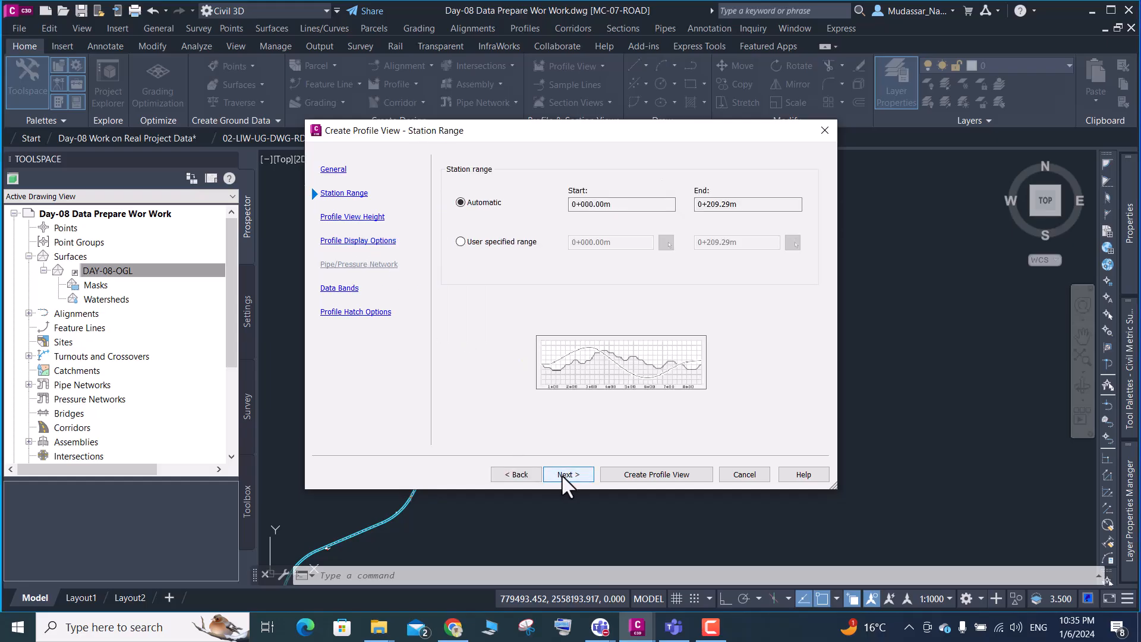
# Create the profile view with the remaining default settings and place it in the empty area east of the road
pyautogui.click(621, 475)
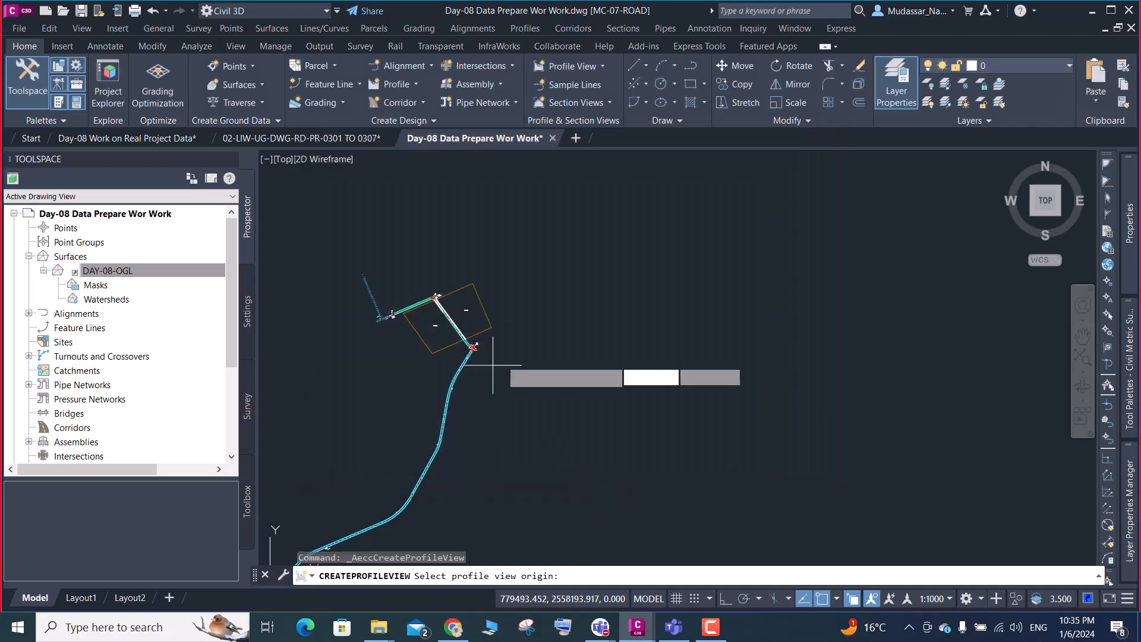
pyautogui.scroll(-5, 521, 345)
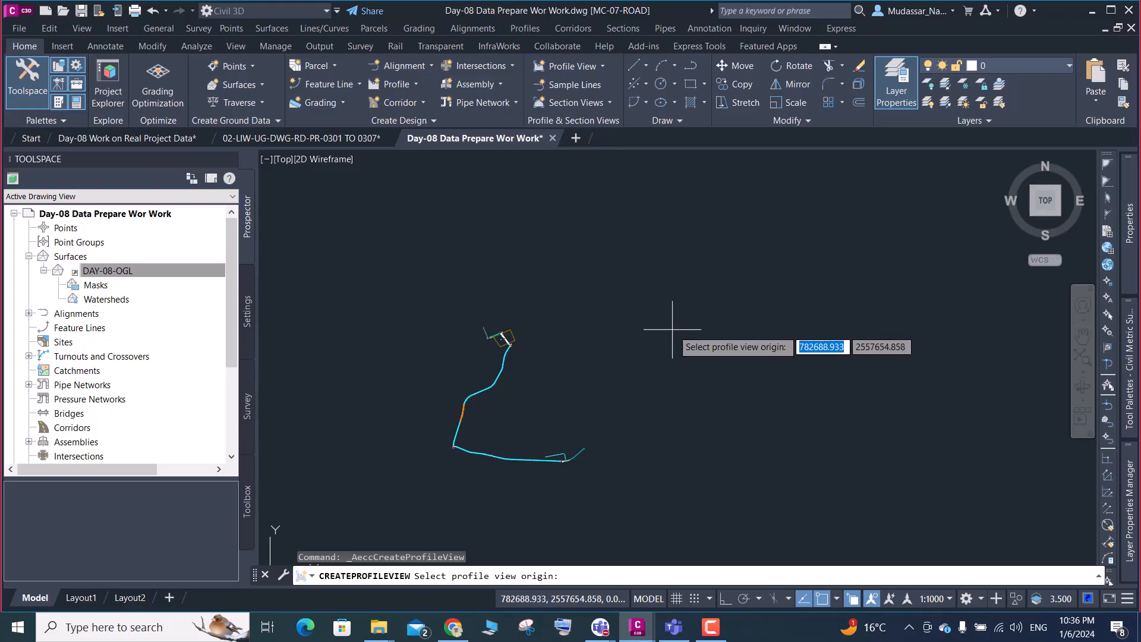
pyautogui.click(676, 328)
pyautogui.scroll(10, 683, 288)
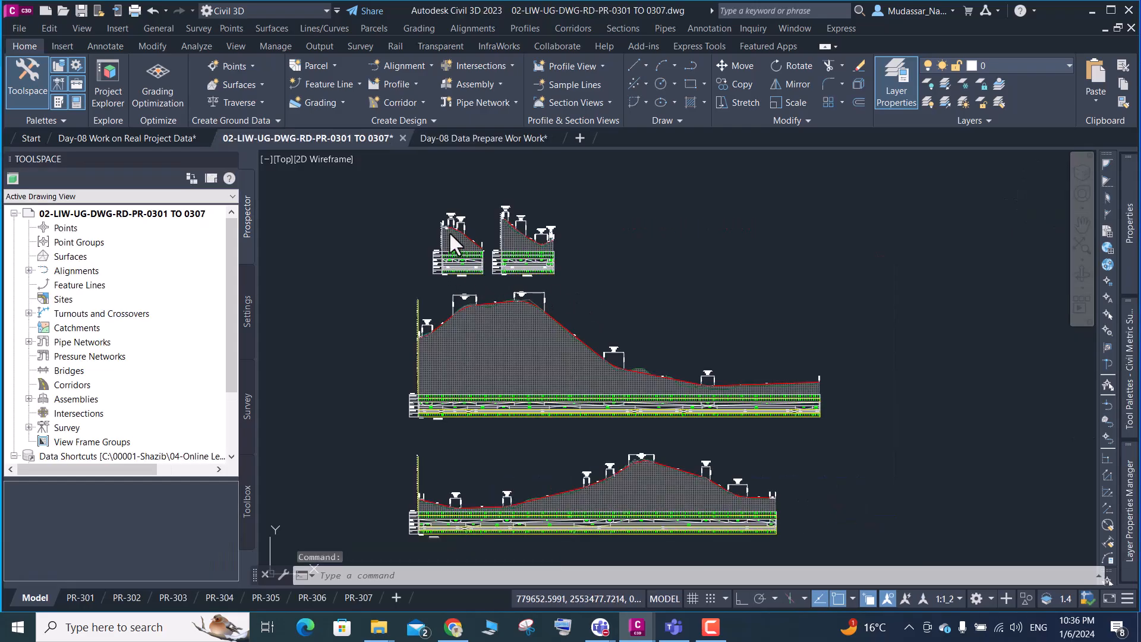
# In the 02-LIW-UG-DWG-RD-PR-0301 TO 0307 drawing, examine the ROAD PROFILE MC7-01 elevation axis, datum and data bands
pyautogui.scroll(4, 463, 224)
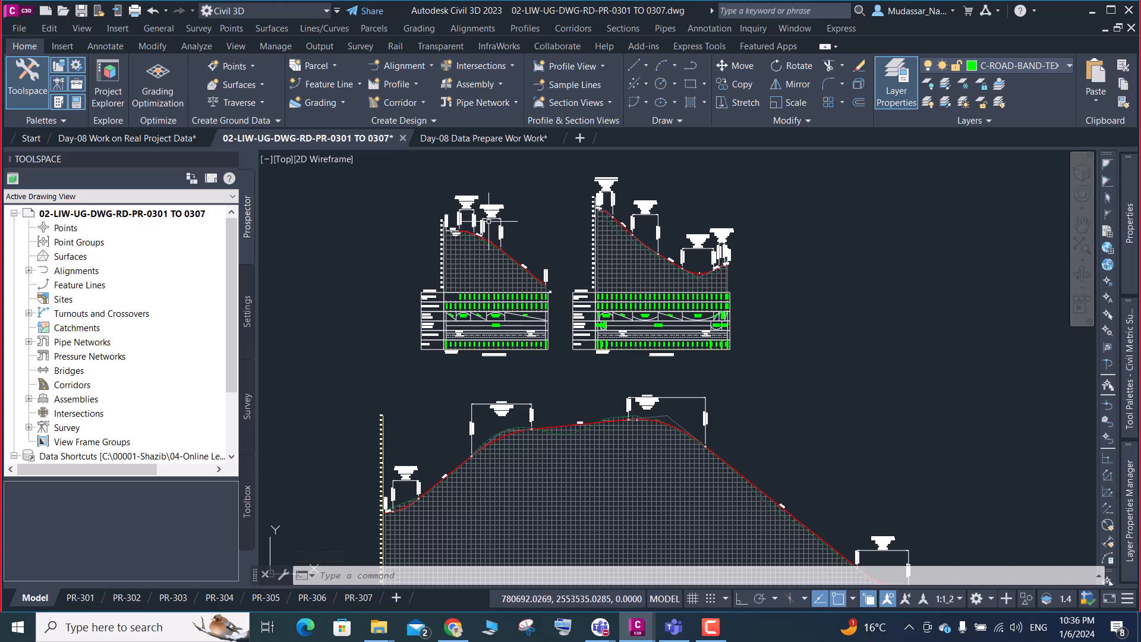
pyautogui.scroll(3, 446, 297)
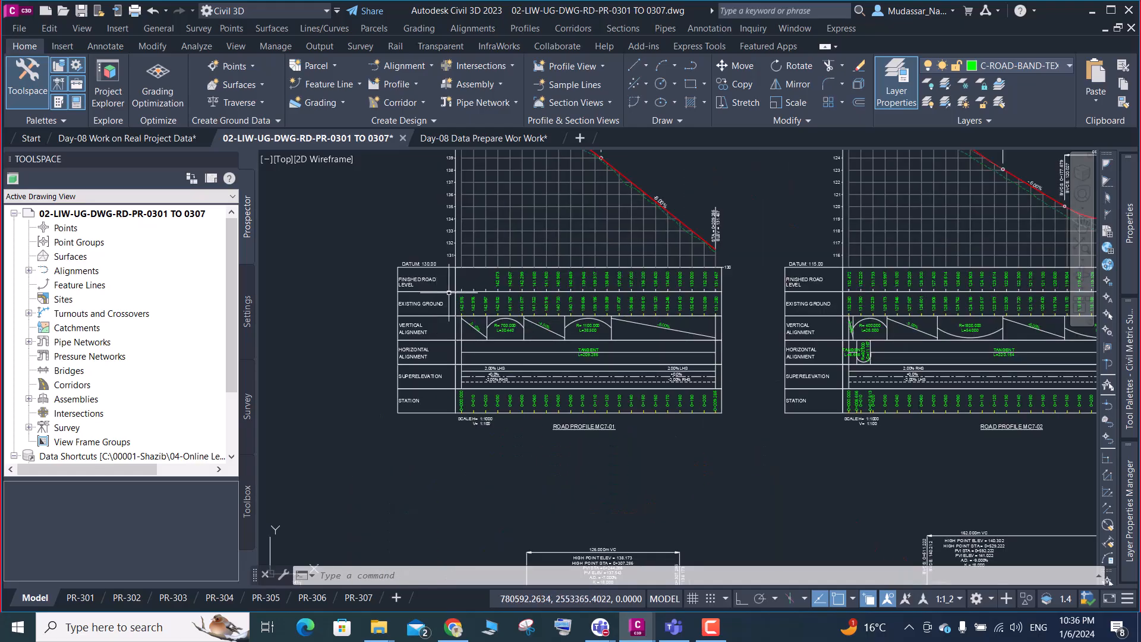
pyautogui.scroll(3, 409, 241)
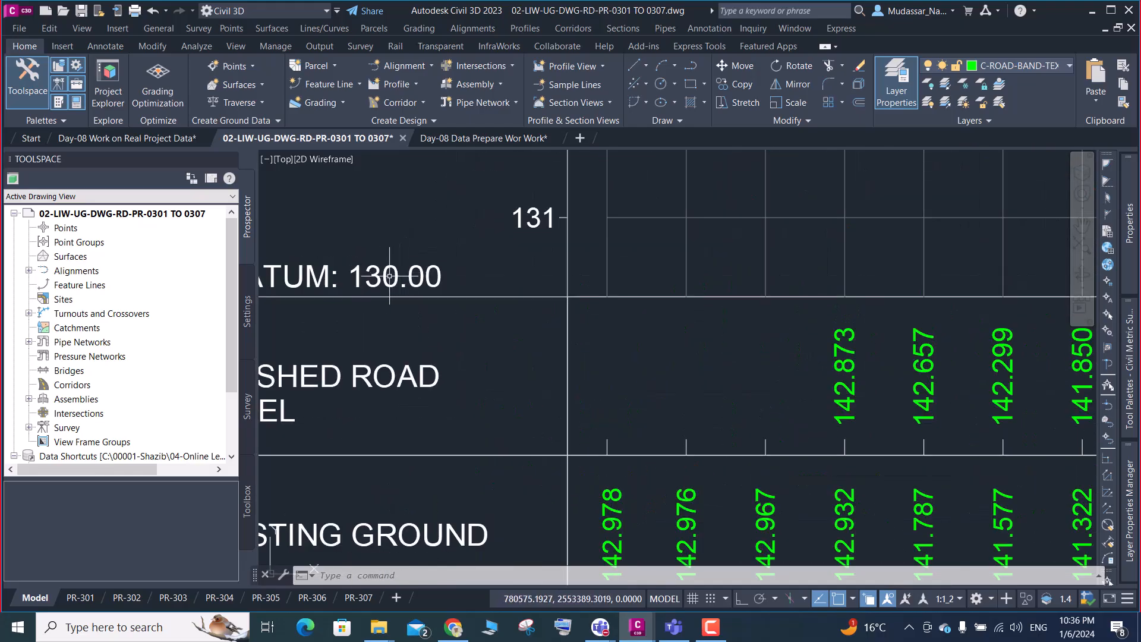
pyautogui.scroll(-6, 400, 294)
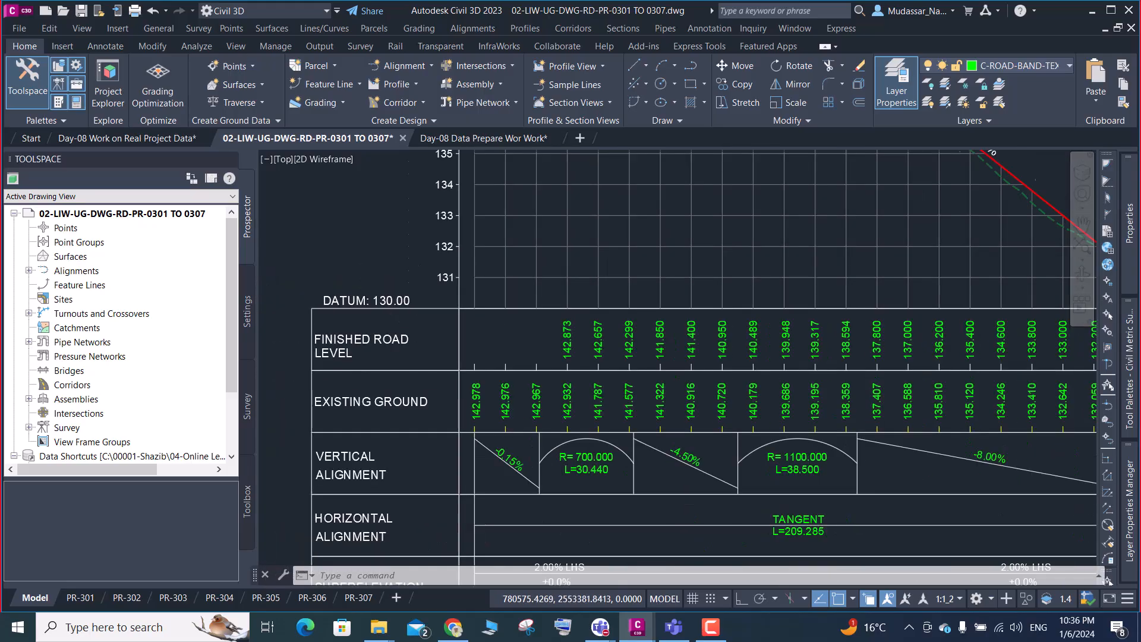
pyautogui.scroll(5, 409, 204)
pyautogui.scroll(-5, 467, 204)
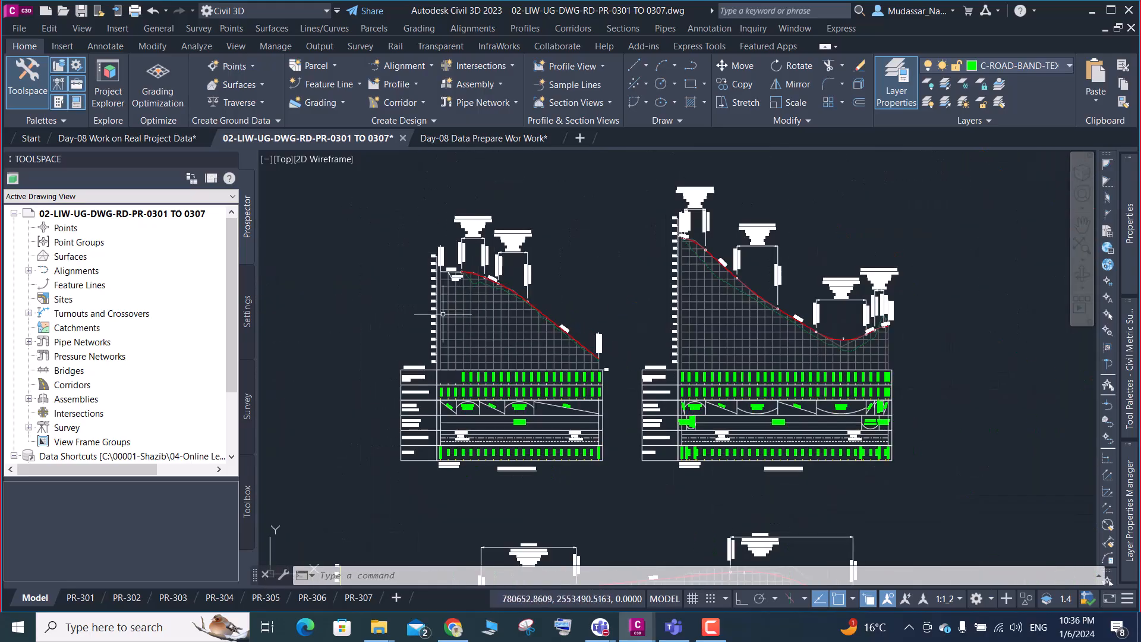
pyautogui.scroll(-2, 506, 256)
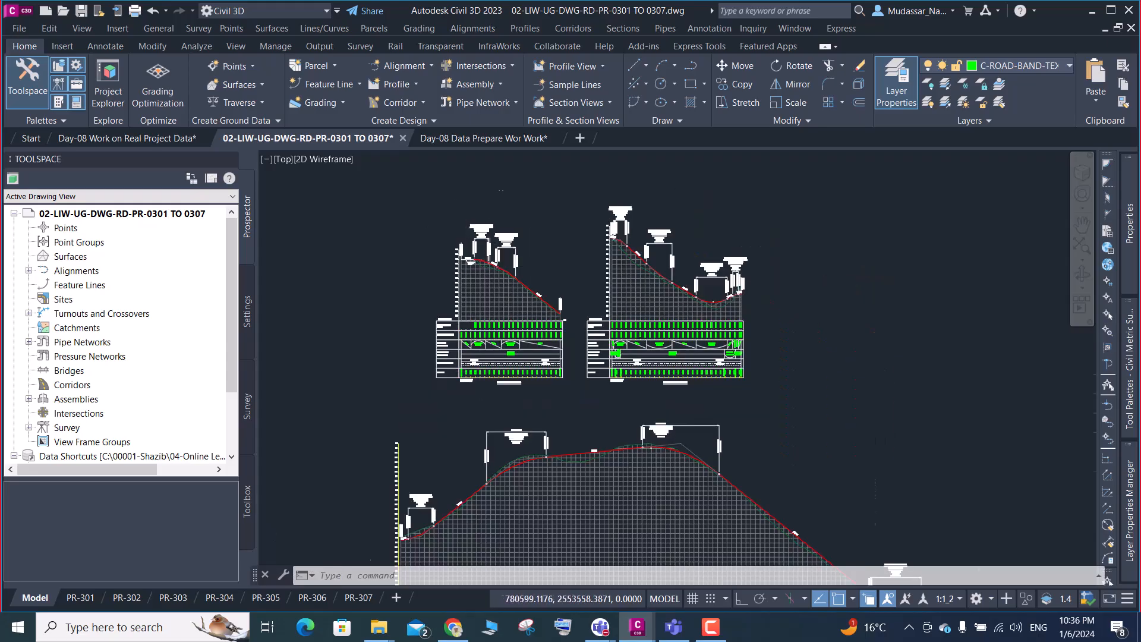
pyautogui.scroll(8, 461, 244)
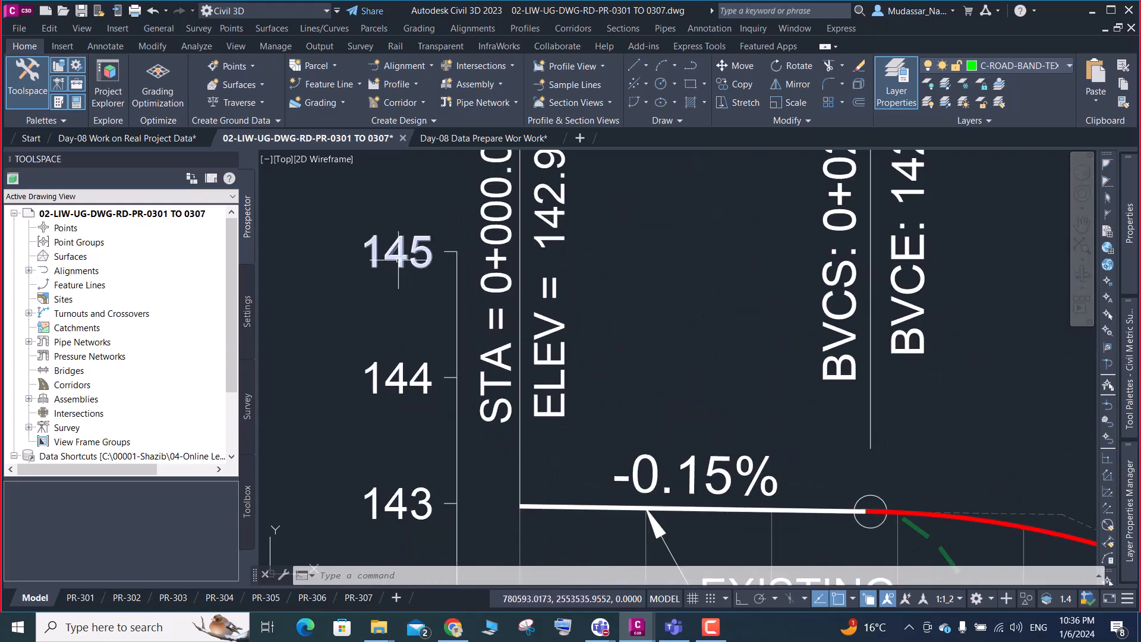
pyautogui.scroll(-5, 410, 261)
pyautogui.scroll(3, 419, 375)
pyautogui.scroll(2, 419, 374)
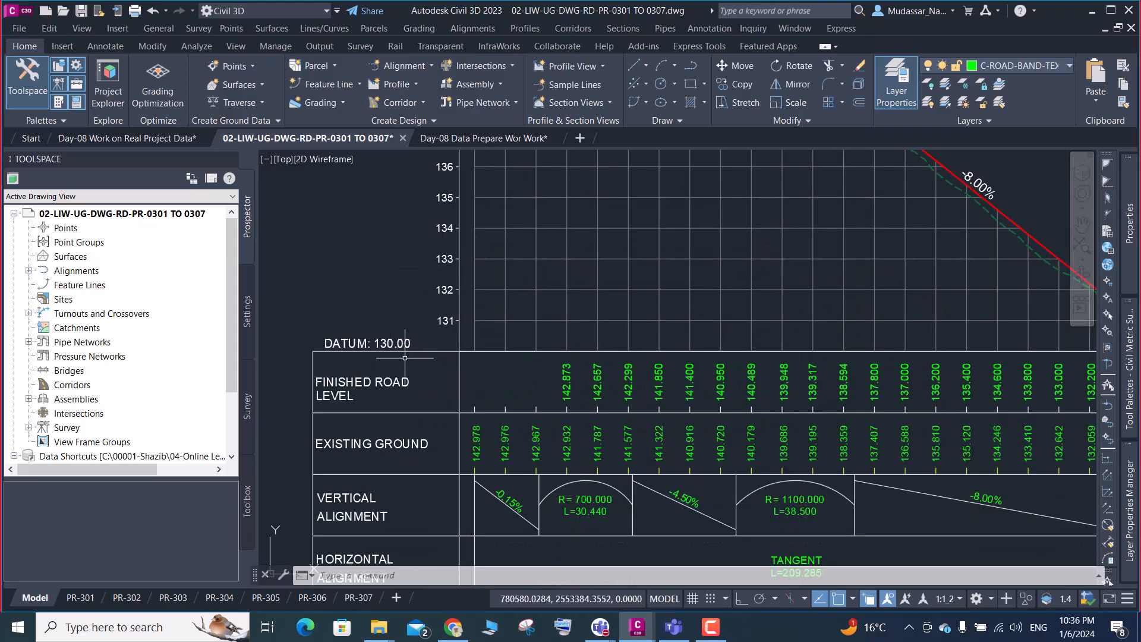
pyautogui.scroll(3, 416, 351)
pyautogui.scroll(-5, 460, 291)
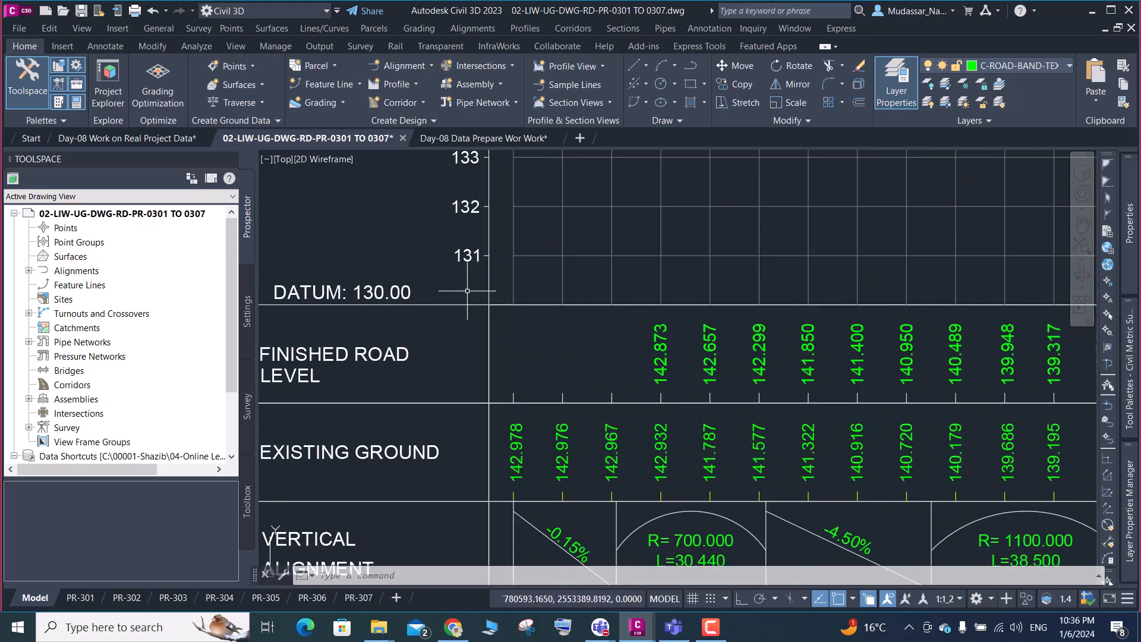
pyautogui.scroll(3, 469, 273)
pyautogui.scroll(-6, 470, 249)
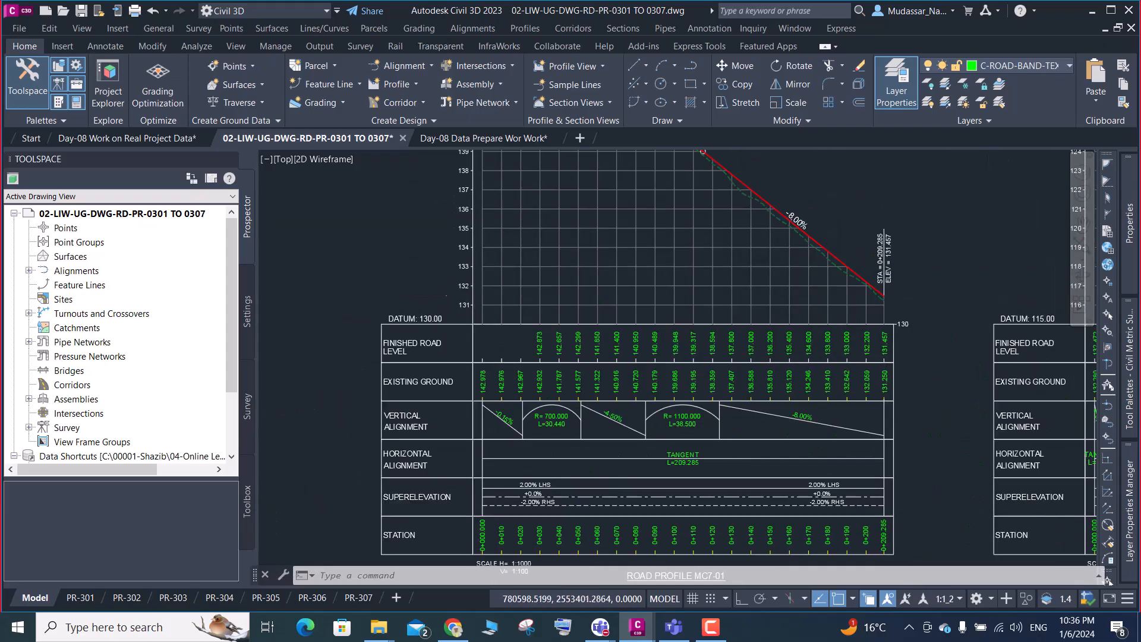
# Back in Day-08 Data Prepare Wor Work, give the ROAD-MC7-01 profile view a user-specified height with a 145 m maximum elevation
pyautogui.click(466, 137)
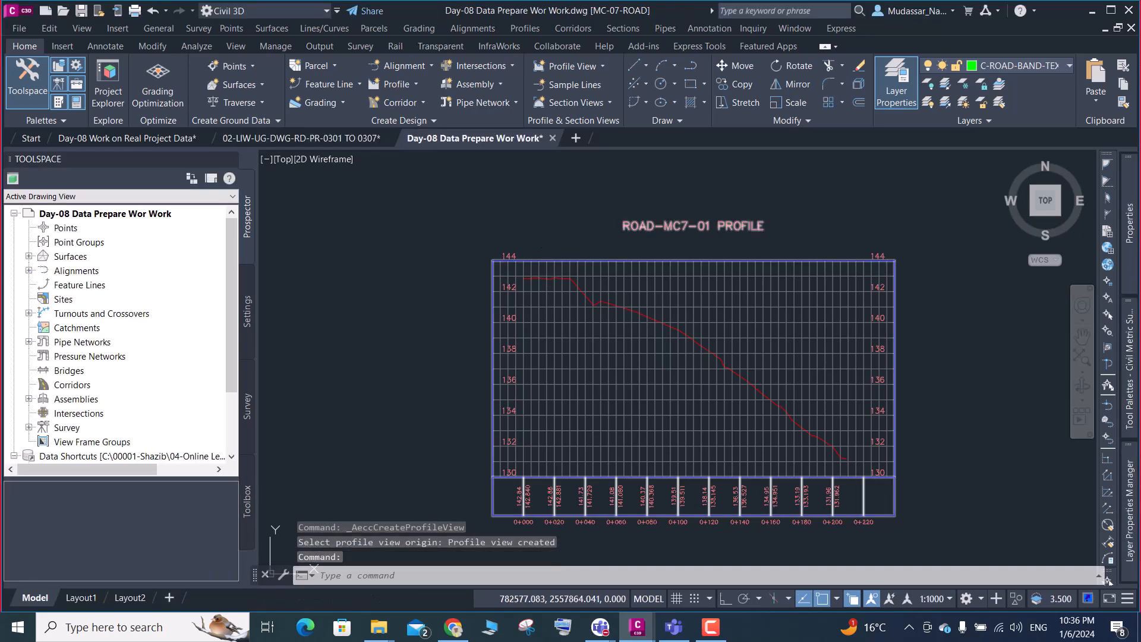
pyautogui.click(576, 268)
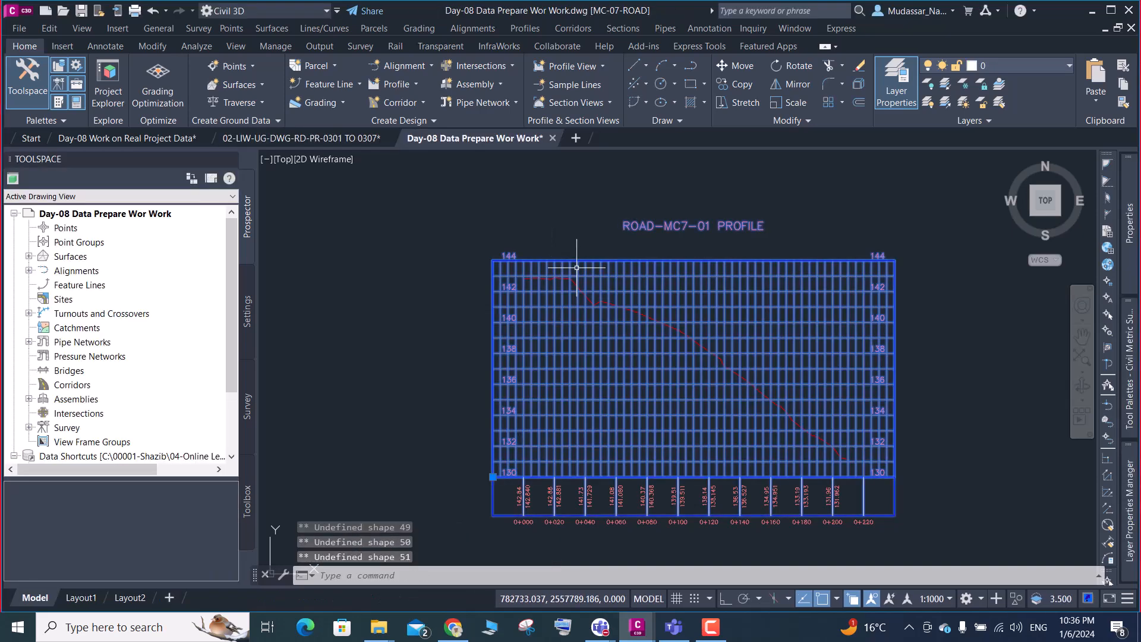
pyautogui.rightClick(658, 484)
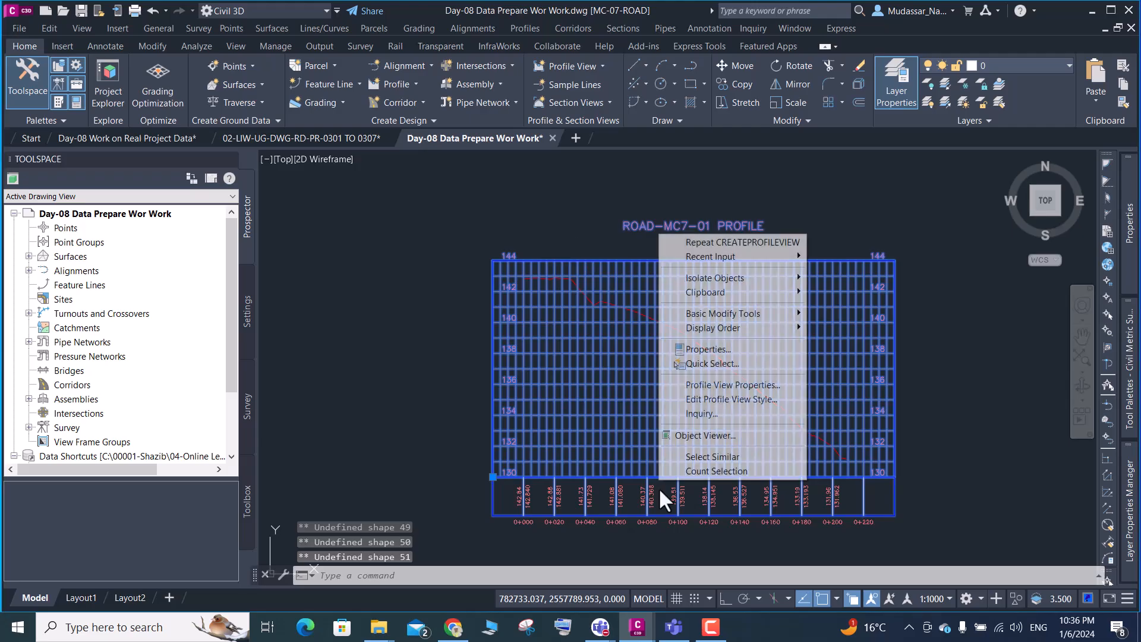
pyautogui.click(758, 387)
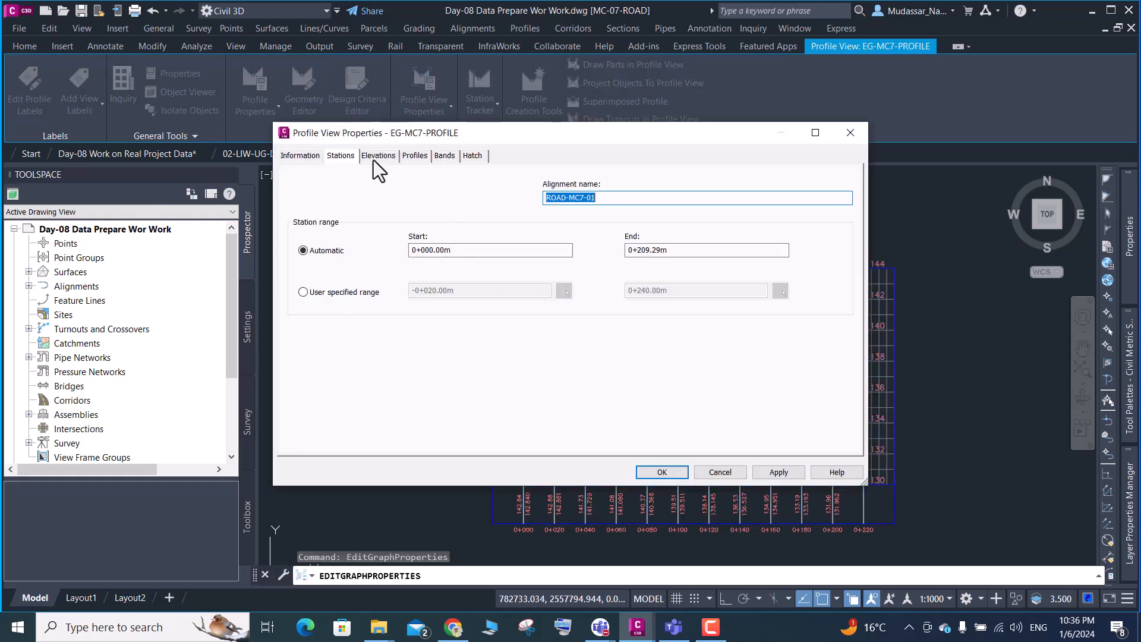
pyautogui.click(374, 158)
pyautogui.click(303, 242)
pyautogui.click(562, 241)
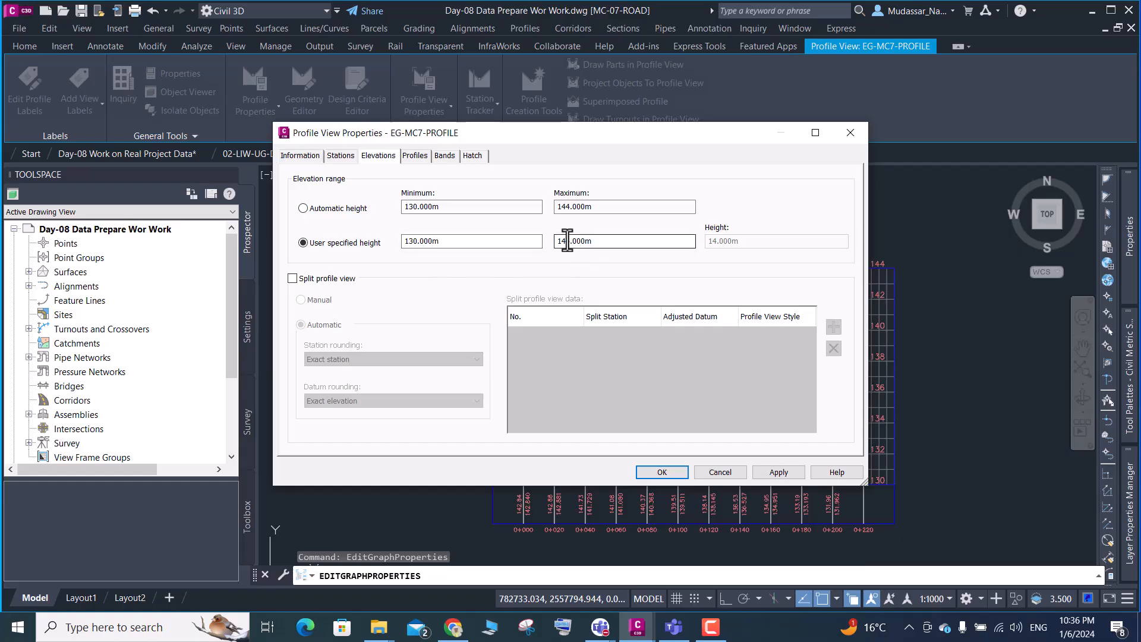
pyautogui.press('BackSpace')
pyautogui.write('5')
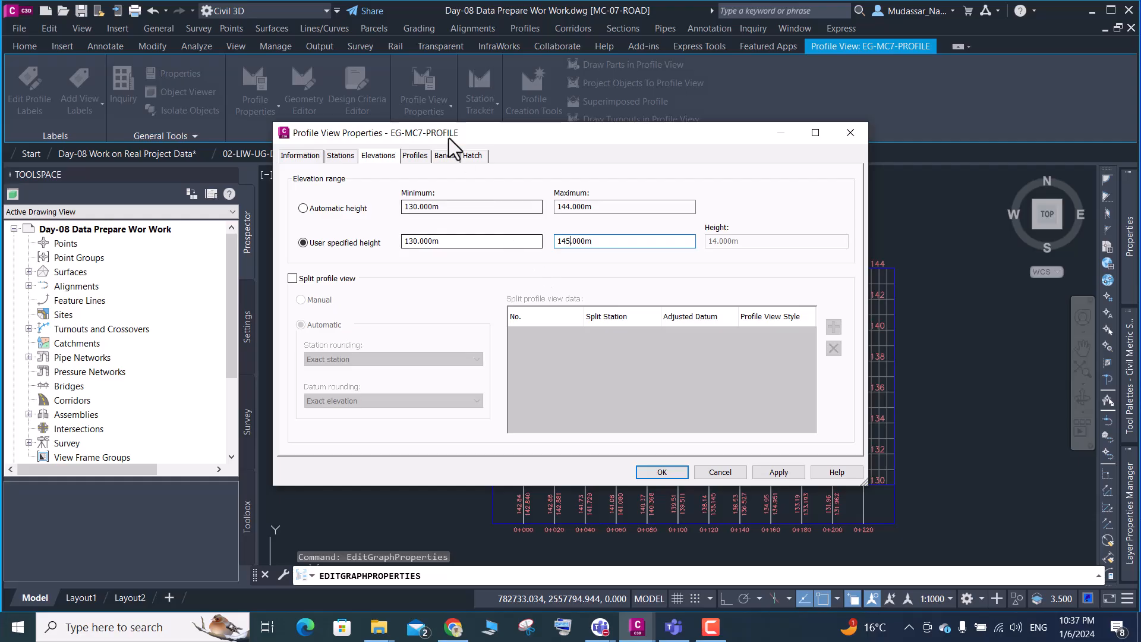
# Give the ROAD-MC7-01 profile view a user-specified station range from 0 to 209.285 m
pyautogui.click(336, 157)
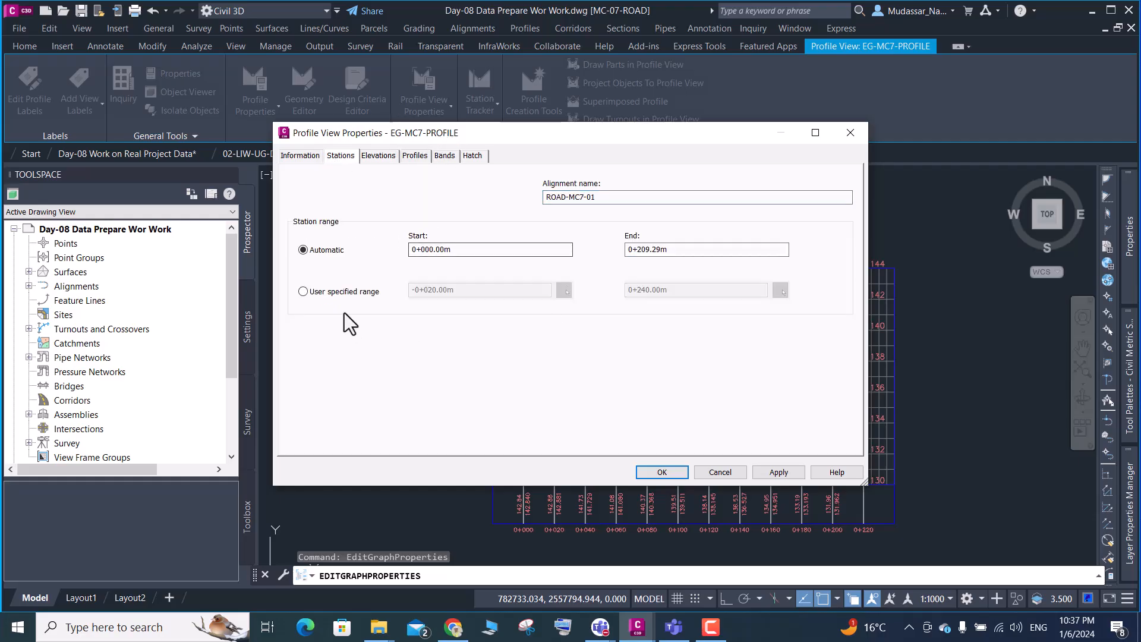
pyautogui.click(341, 293)
pyautogui.moveTo(462, 290); pyautogui.dragTo(381, 286)
pyautogui.write('0')
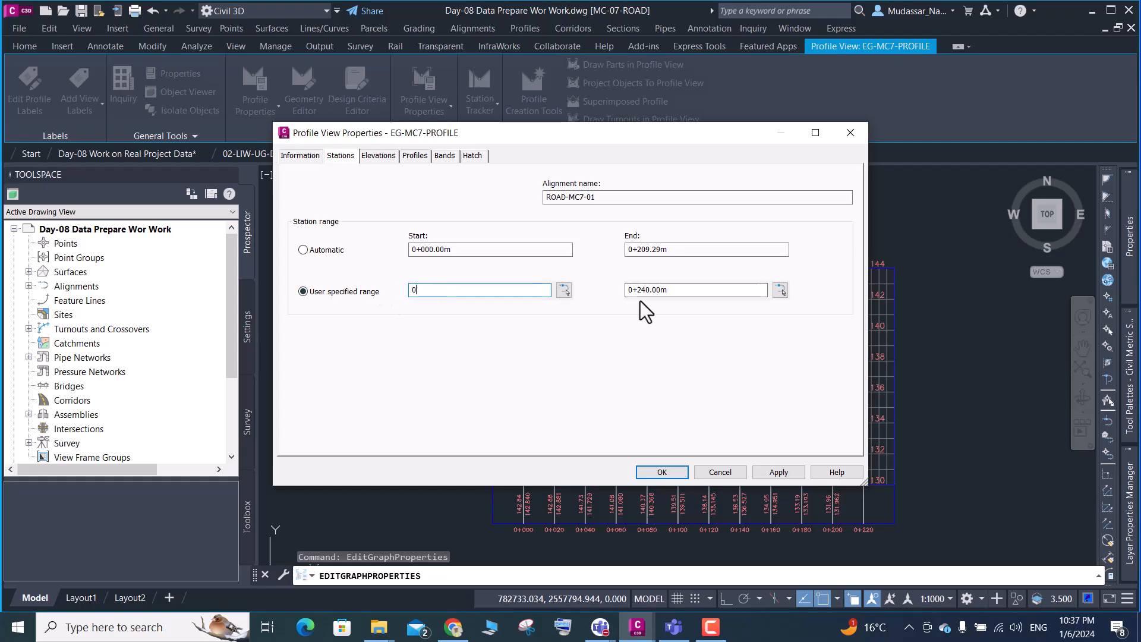
pyautogui.moveTo(672, 289); pyautogui.dragTo(544, 305)
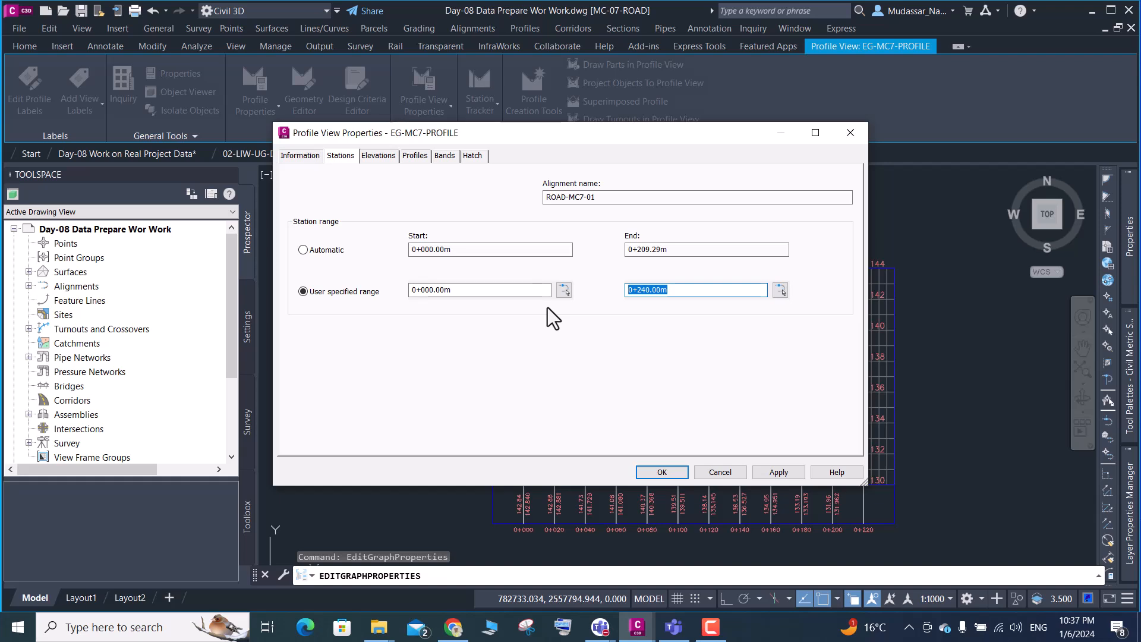
pyautogui.write('285.2')
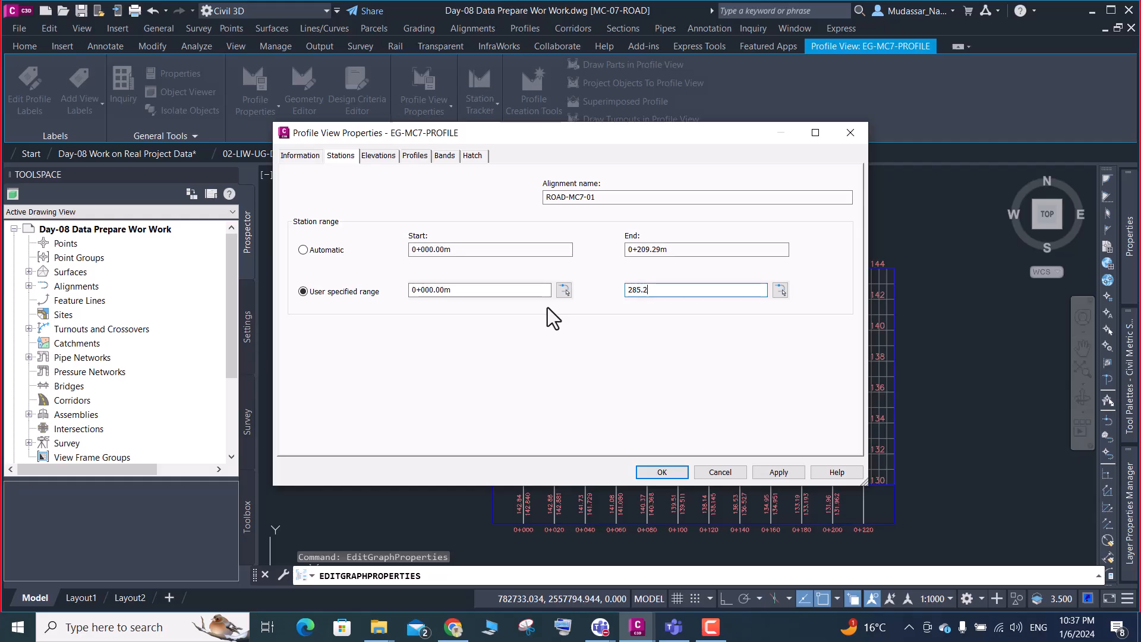
pyautogui.press('BackSpace')
pyautogui.press('BackSpace')
pyautogui.press('BackSpace')
pyautogui.press('BackSpace')
pyautogui.write('09.285')
pyautogui.click(659, 472)
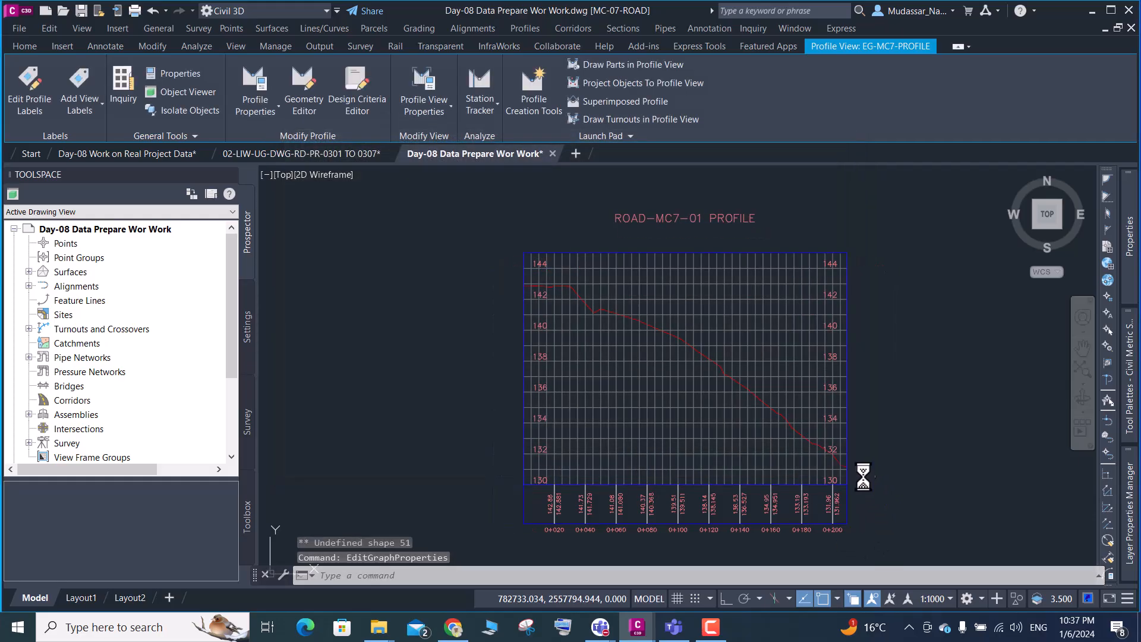
pyautogui.press('Escape')
# Check the ROAD-MC7-01 alignment's length and its start and end stations in the object properties
pyautogui.scroll(-10, 640, 284)
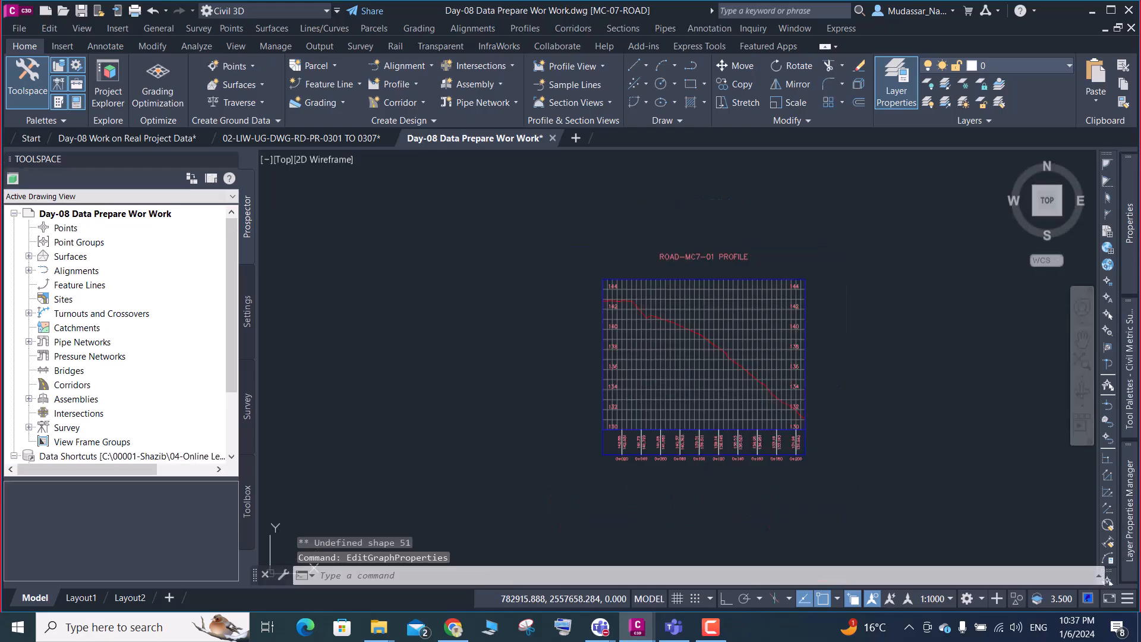
pyautogui.scroll(10, 571, 297)
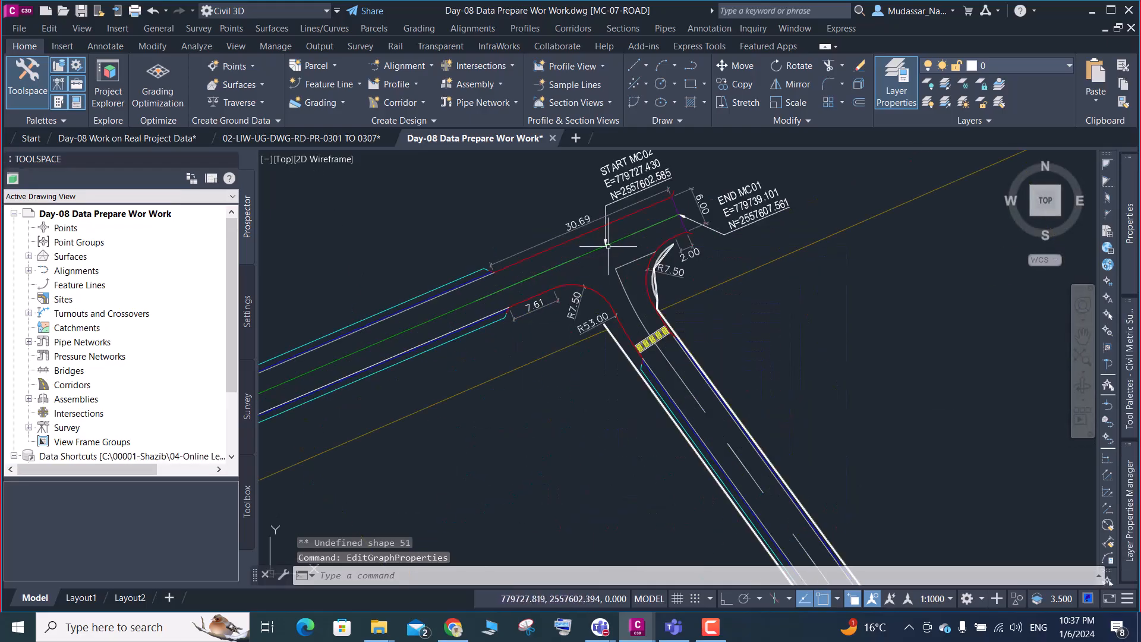
pyautogui.click(621, 236)
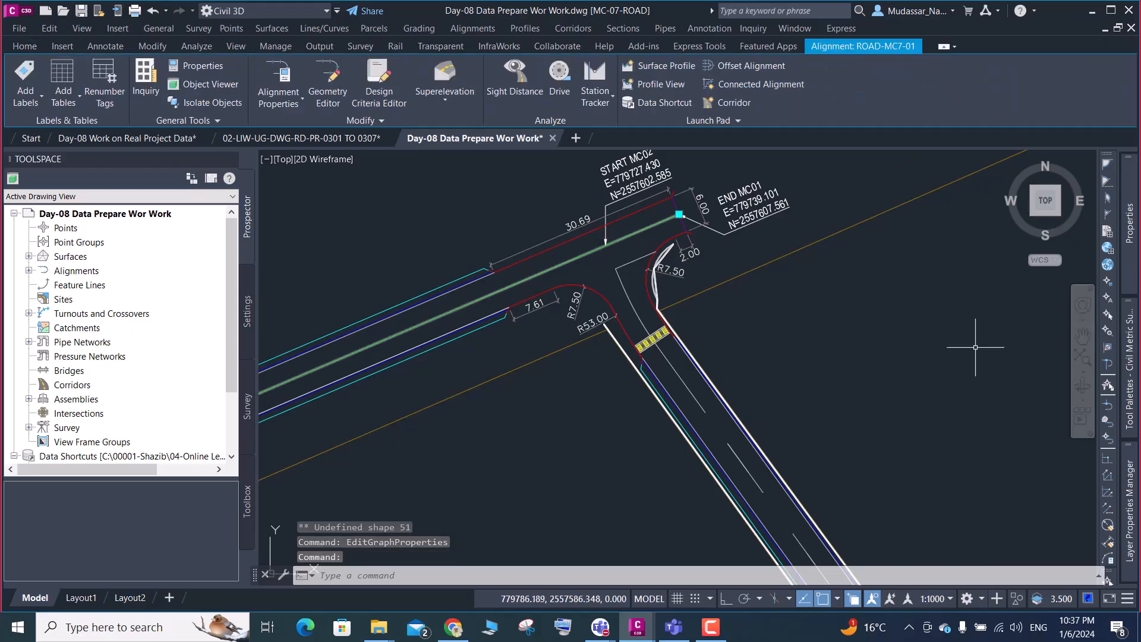
pyautogui.moveTo(1132, 238)
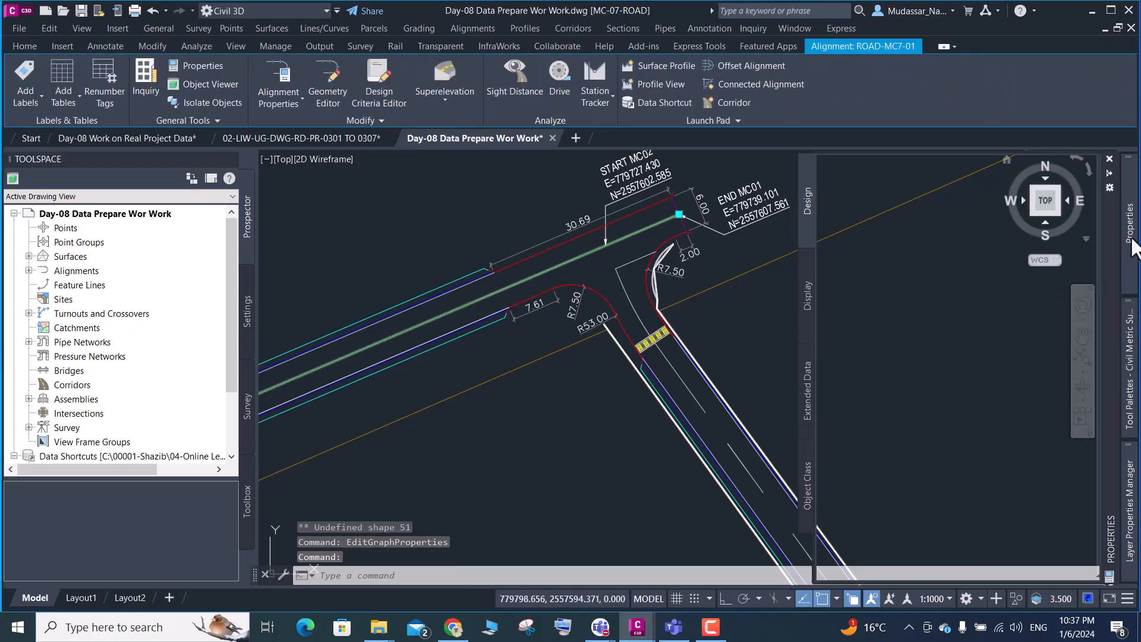
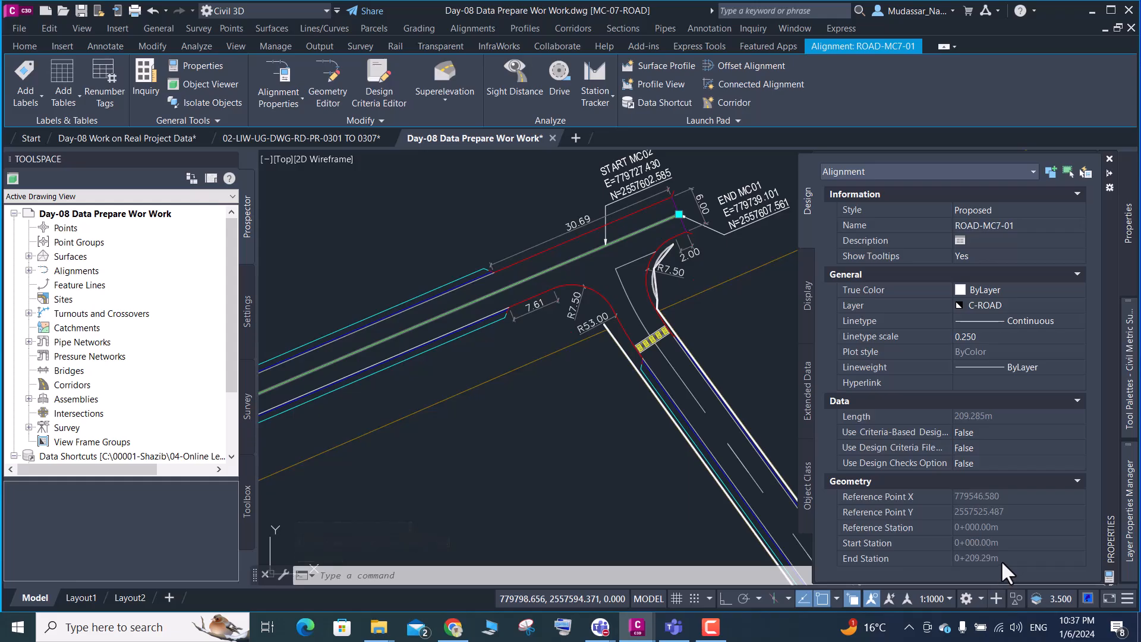
pyautogui.hotkey('ctrl', '1')
pyautogui.press('Escape')
# Return to the ROAD-MC7-01 profile view east of the road and inspect its trimmed extents
pyautogui.scroll(5, 680, 217)
pyautogui.scroll(-12, 711, 224)
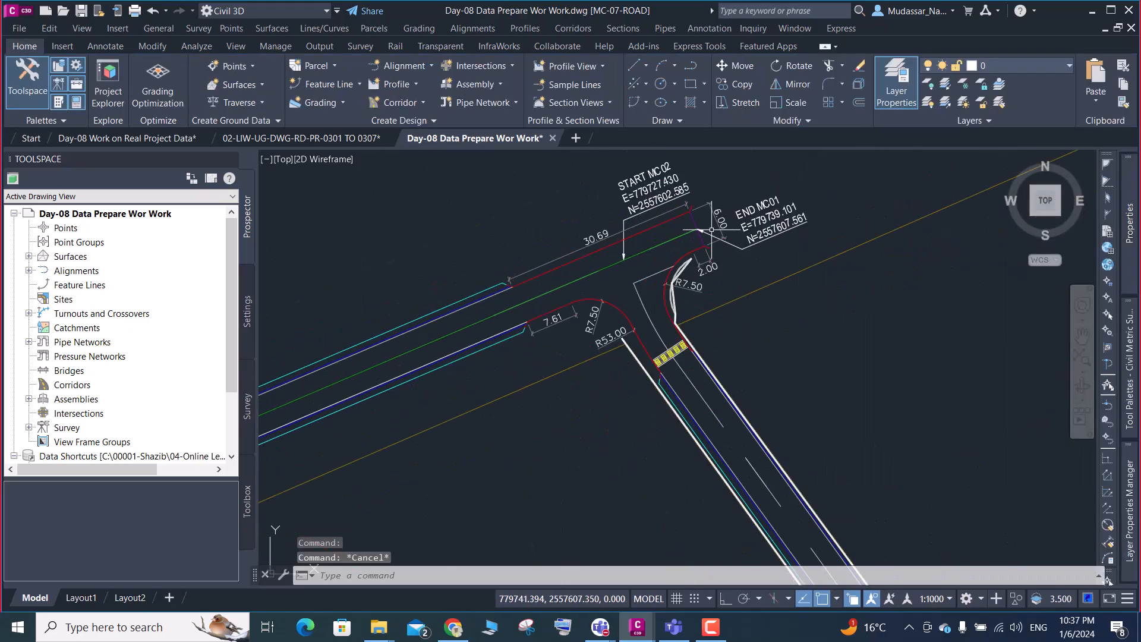
pyautogui.scroll(-6, 711, 223)
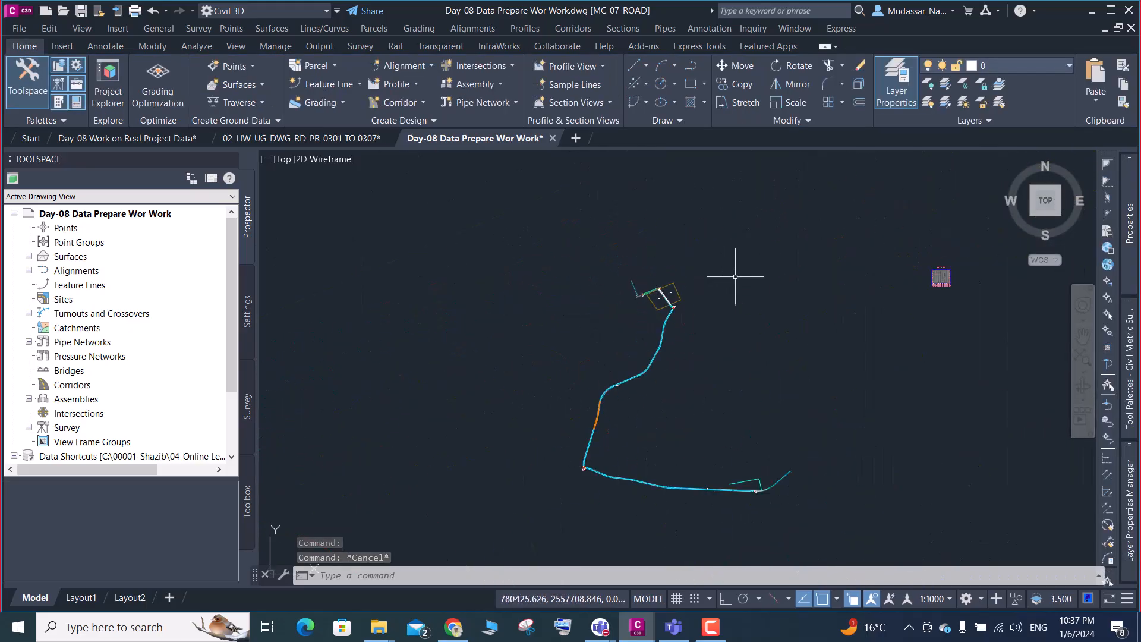
pyautogui.scroll(6, 947, 289)
pyautogui.scroll(-2, 654, 300)
pyautogui.scroll(5, 741, 280)
pyautogui.scroll(-5, 728, 256)
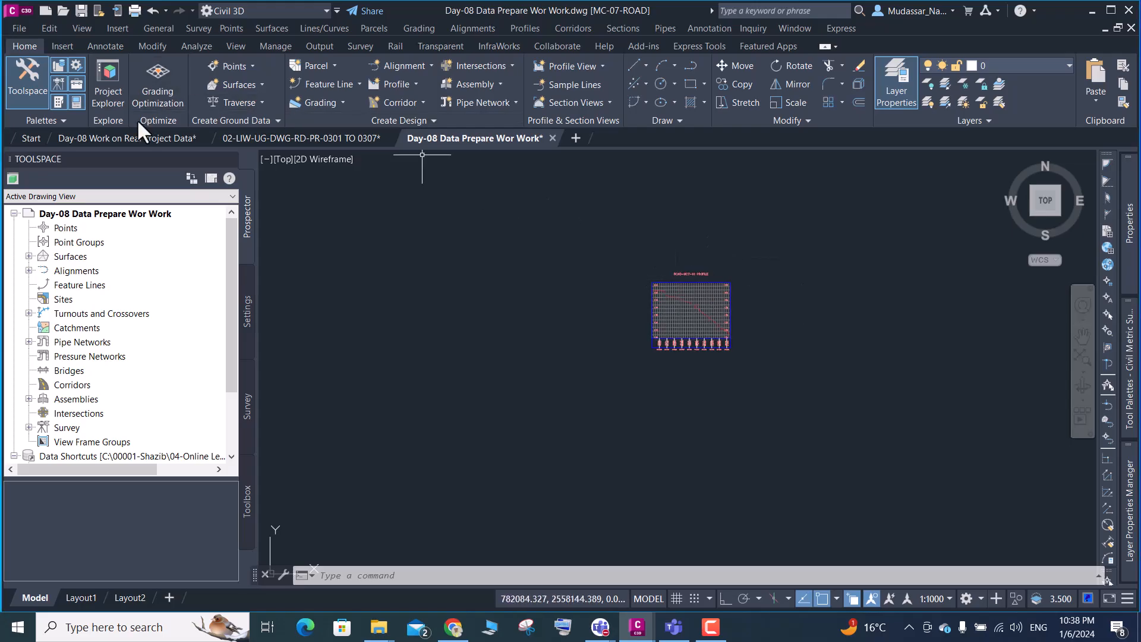
# In the 02-LIW-UG-DWG-RD-PR-0301 TO 0307 drawing, examine the MC7-01 existing-ground line, elevation axis and datum
pyautogui.click(341, 135)
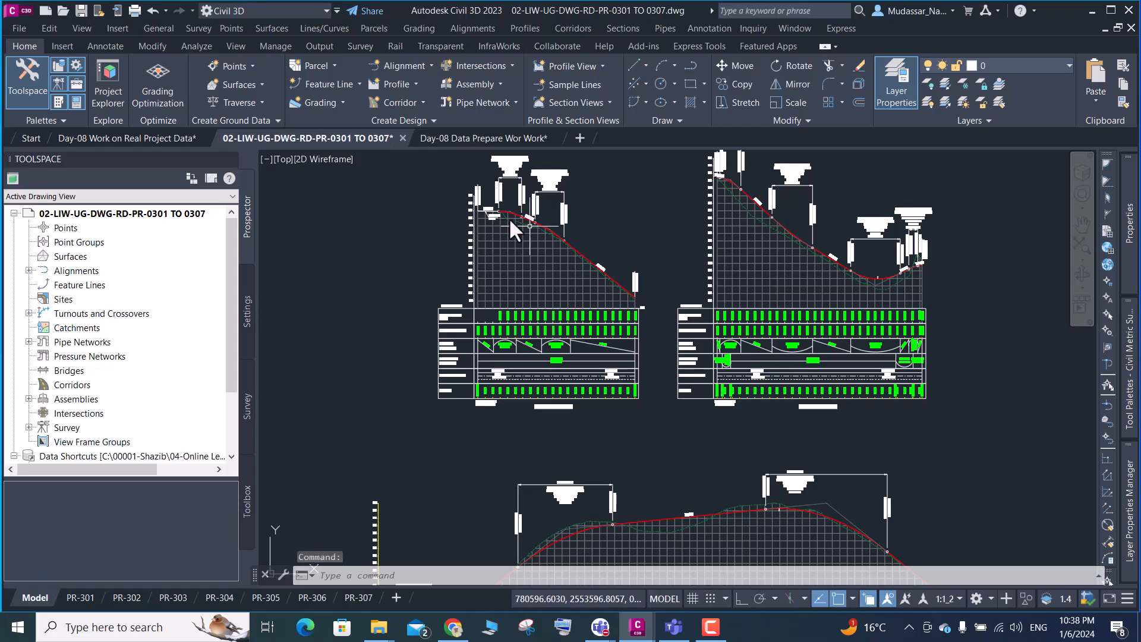
pyautogui.scroll(3, 508, 217)
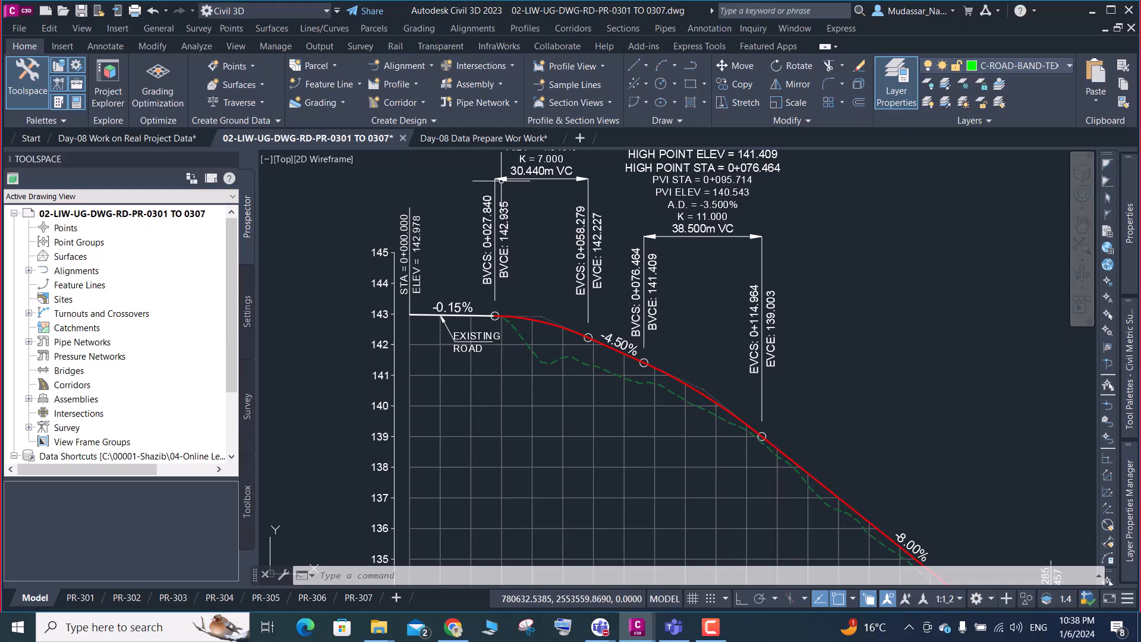
pyautogui.scroll(-5, 501, 179)
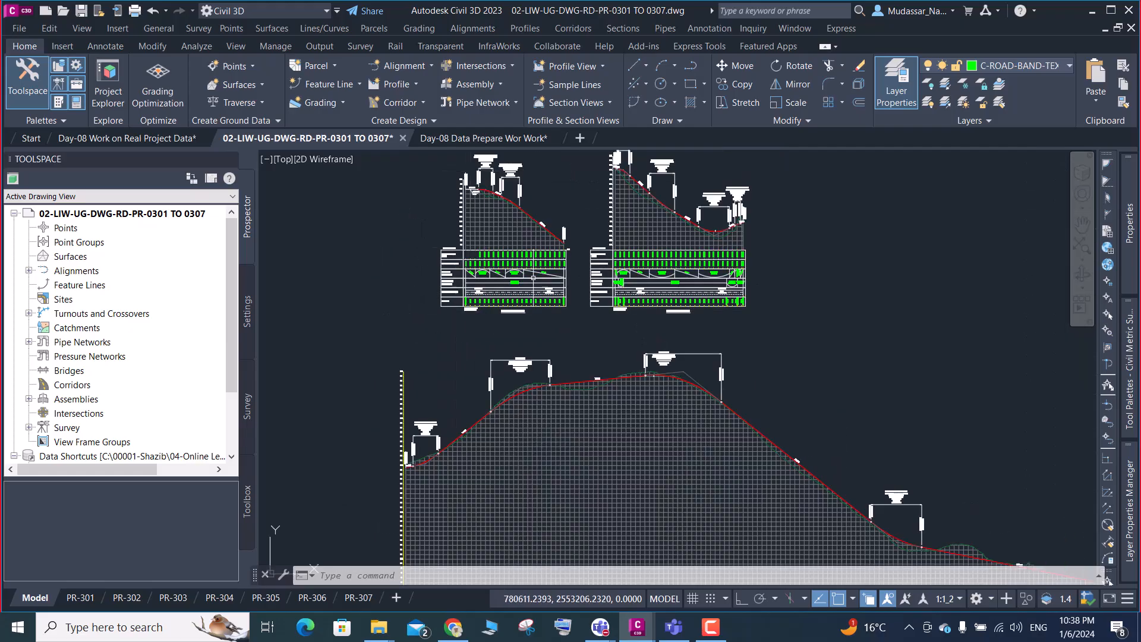
pyautogui.scroll(3, 474, 206)
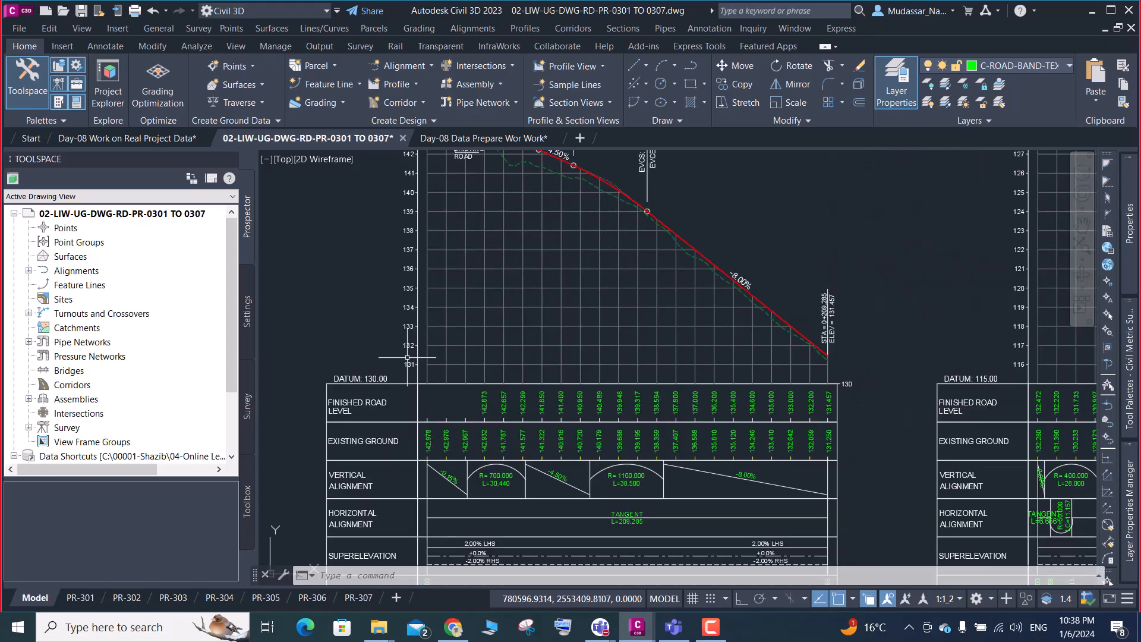
pyautogui.scroll(-3, 407, 366)
pyautogui.scroll(4, 409, 383)
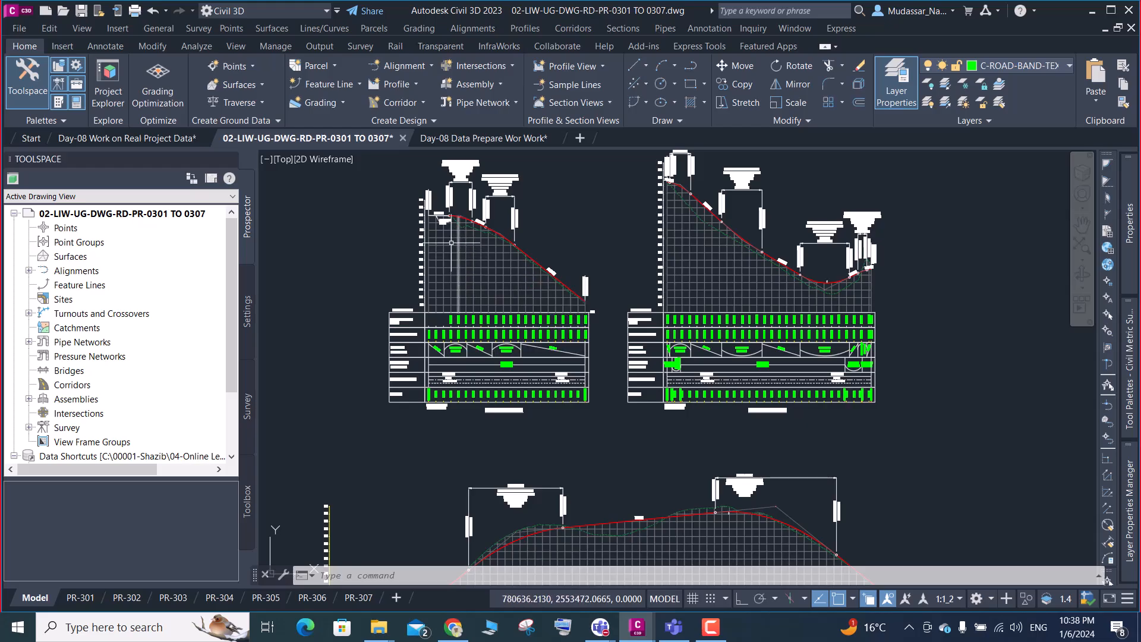
pyautogui.scroll(4, 441, 221)
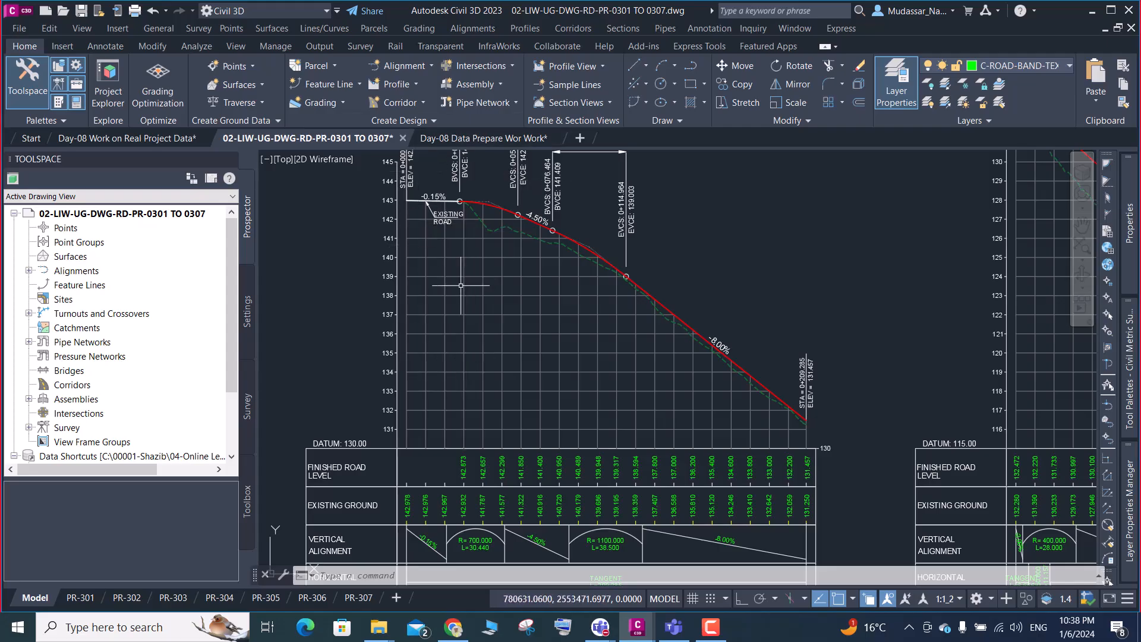
# Switch to Day-08 Data Prepare Wor Work and compare the shape of its existing-ground profile with the reference
pyautogui.click(480, 134)
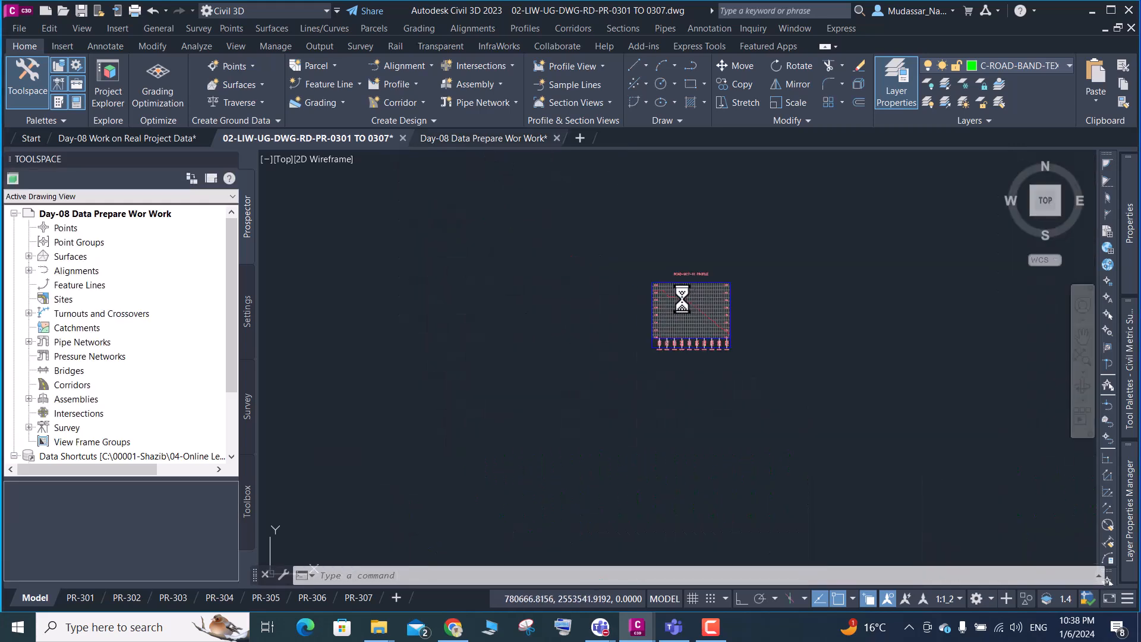
pyautogui.scroll(5, 679, 296)
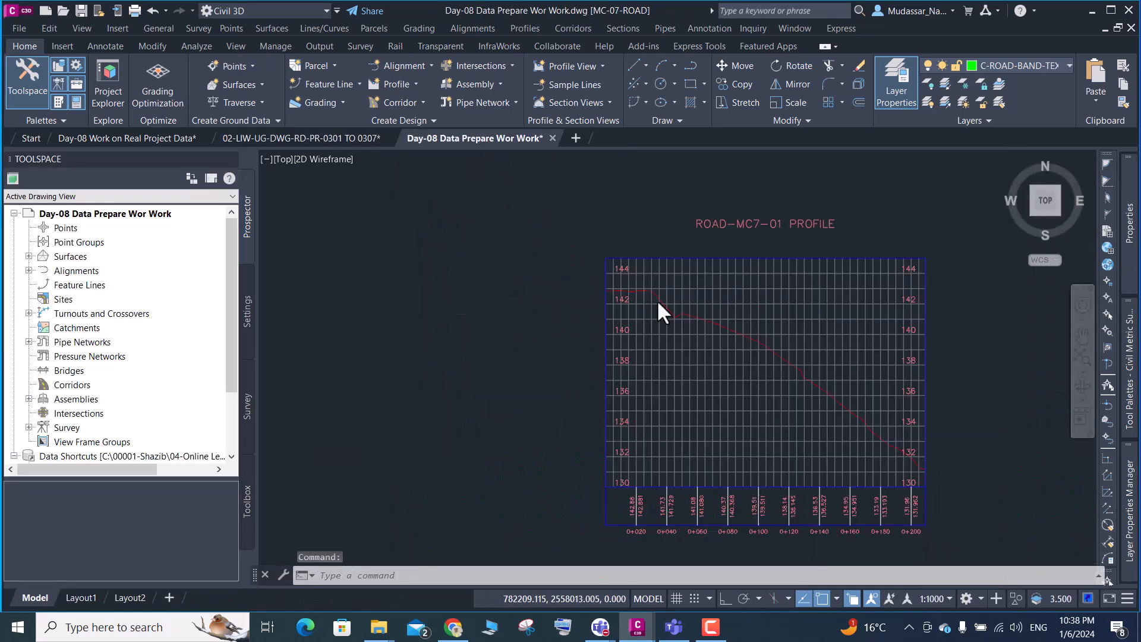
pyautogui.scroll(2, 650, 287)
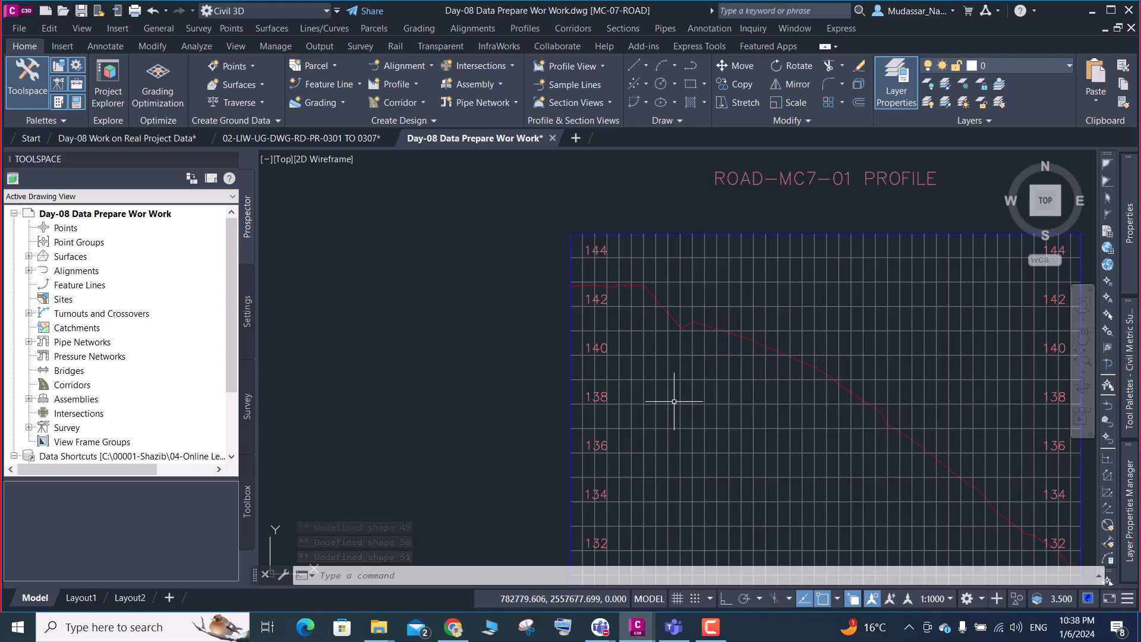
pyautogui.scroll(-6, 623, 279)
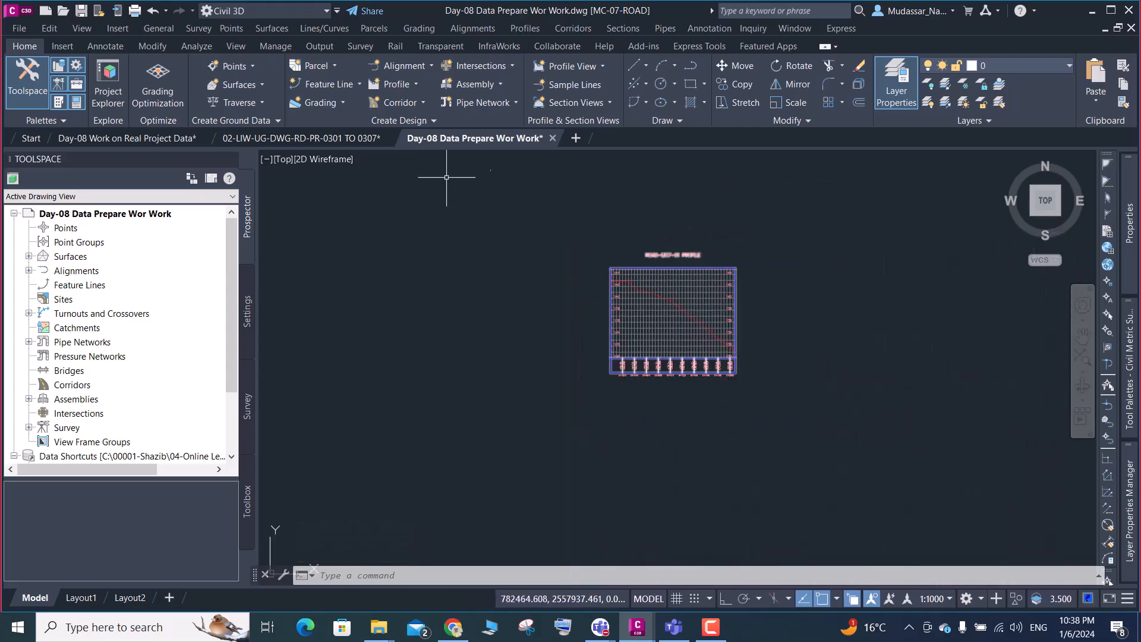
# In the 02-LIW-UG-DWG-RD-PR-0301 TO 0307 drawing, examine the MC7-01 data bands, station interval, horizontal and vertical scales, and grid
pyautogui.scroll(6, 664, 289)
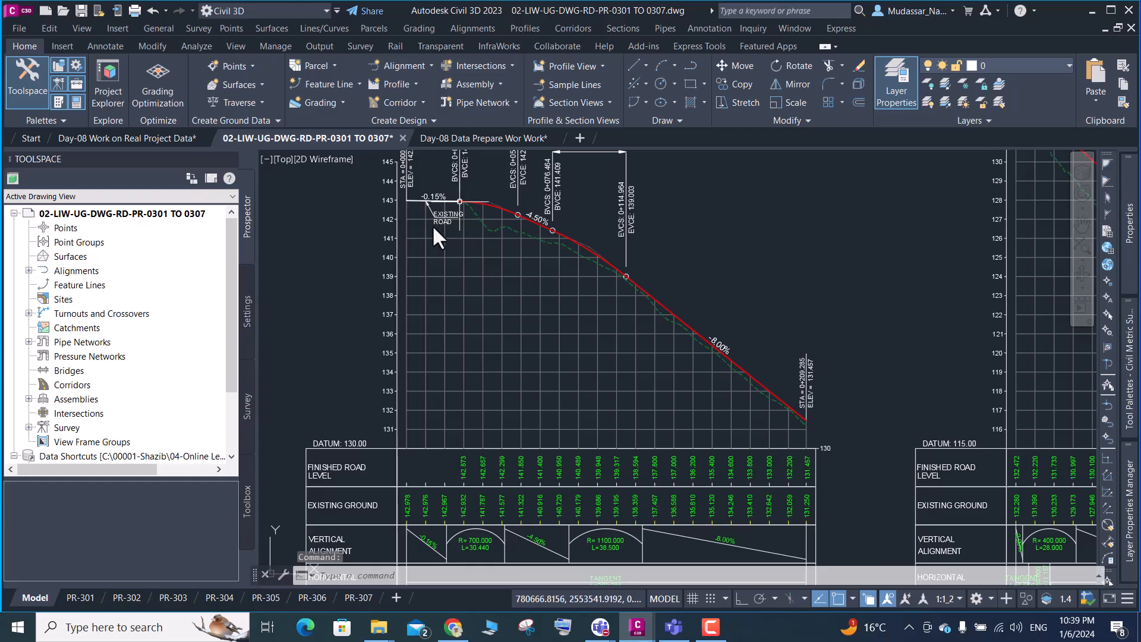
pyautogui.scroll(2, 440, 214)
pyautogui.scroll(-4, 432, 220)
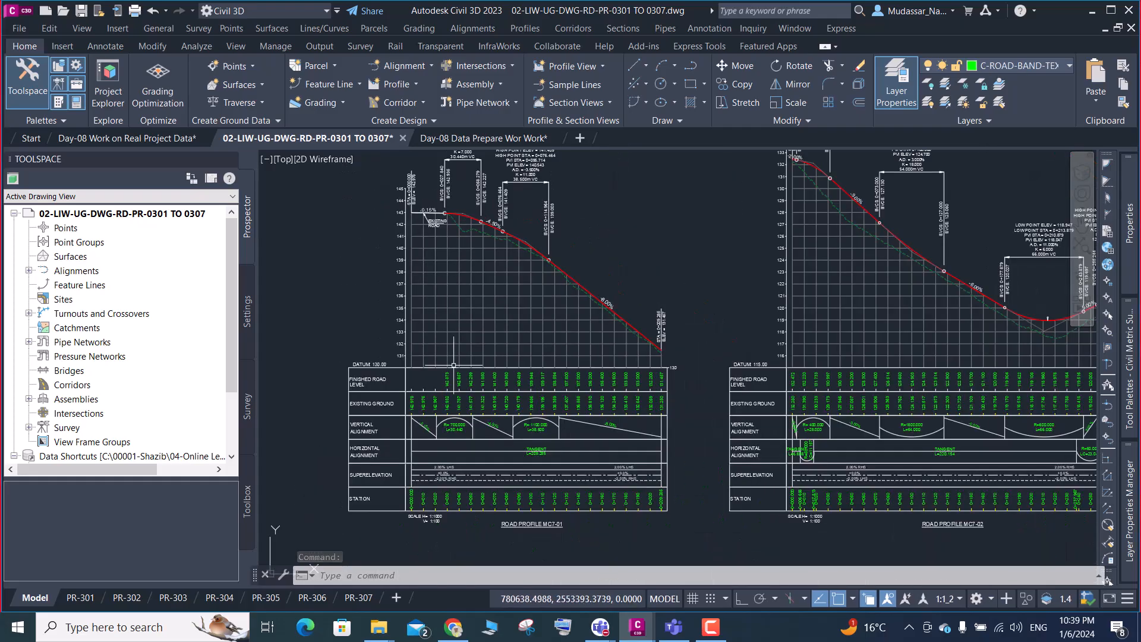
pyautogui.scroll(4, 440, 378)
pyautogui.scroll(-2, 456, 379)
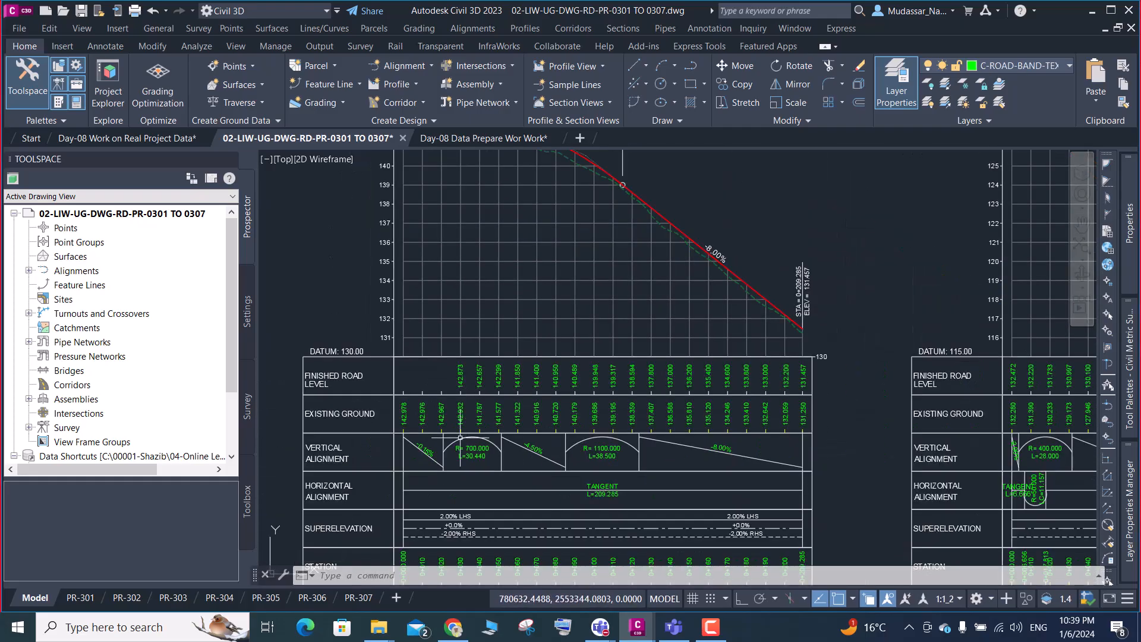
pyautogui.scroll(-2, 439, 325)
pyautogui.scroll(6, 452, 481)
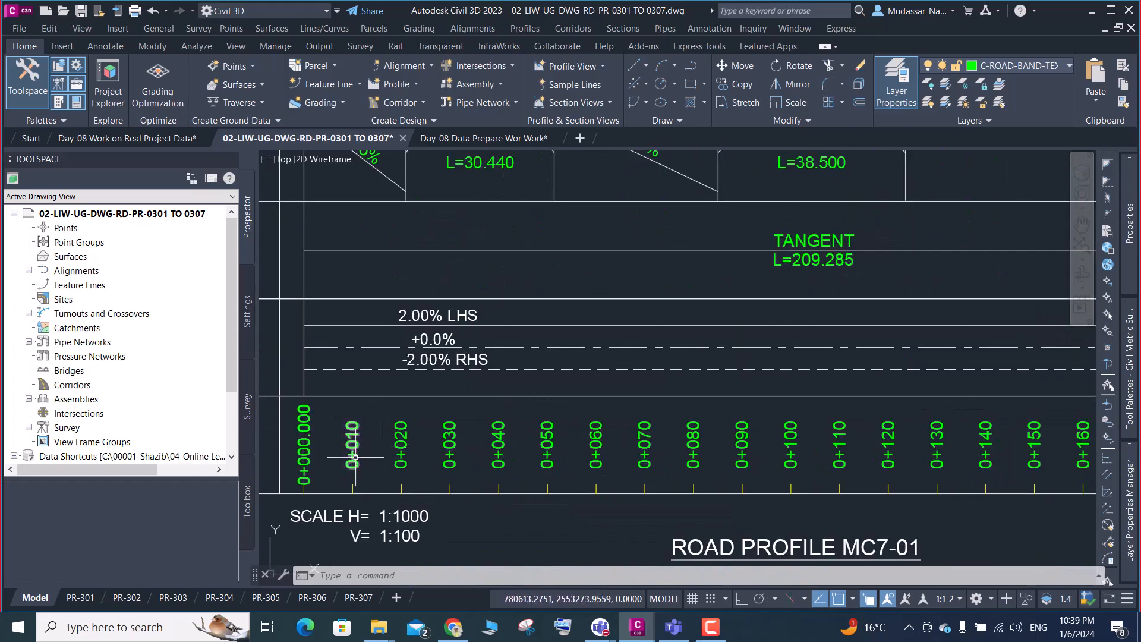
pyautogui.scroll(-6, 397, 451)
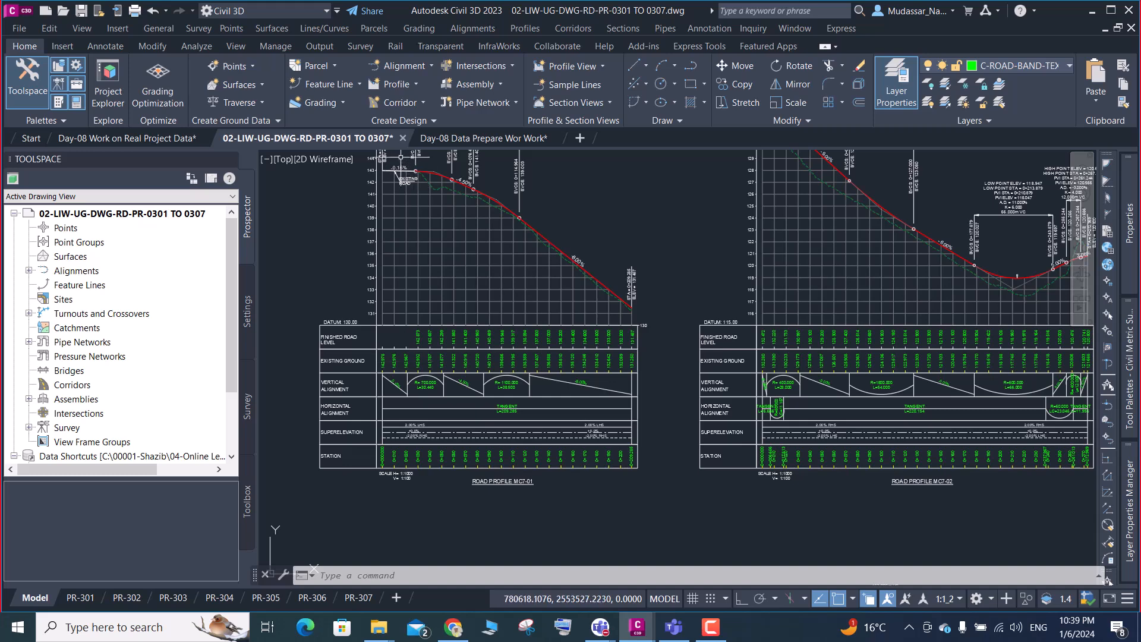
pyautogui.scroll(4, 401, 157)
pyautogui.click(445, 217)
pyautogui.scroll(-8, 511, 230)
pyautogui.scroll(-4, 512, 231)
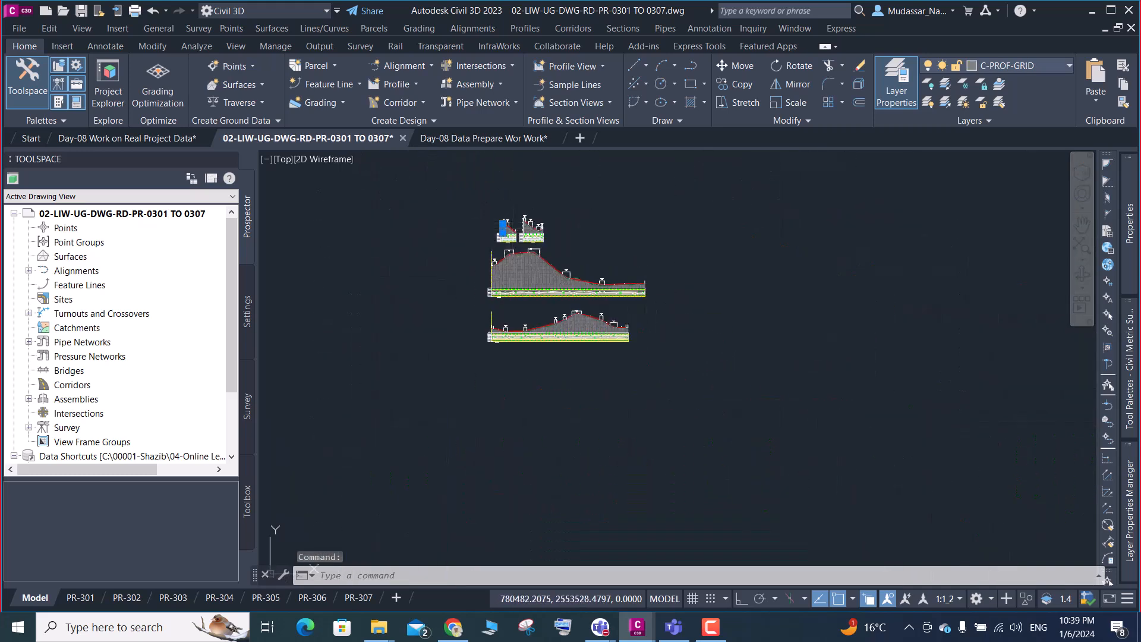
pyautogui.press('Escape')
# Locate the road plan in the reference drawing and examine the alignment's first station labels
pyautogui.scroll(-2, 543, 204)
pyautogui.scroll(-4, 526, 202)
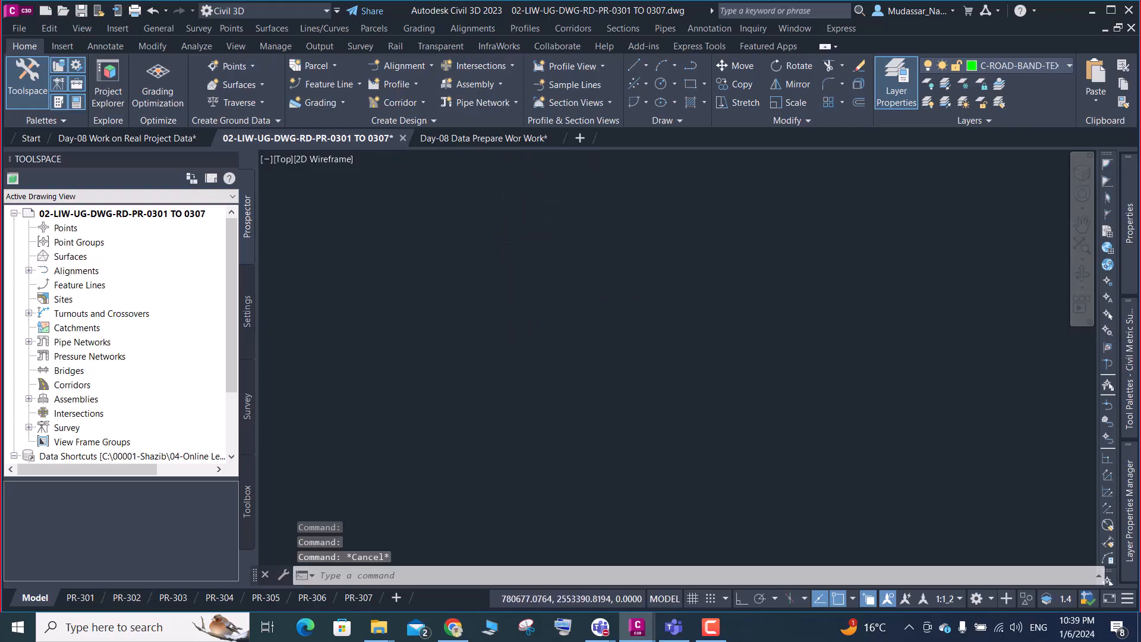
pyautogui.scroll(-2, 462, 287)
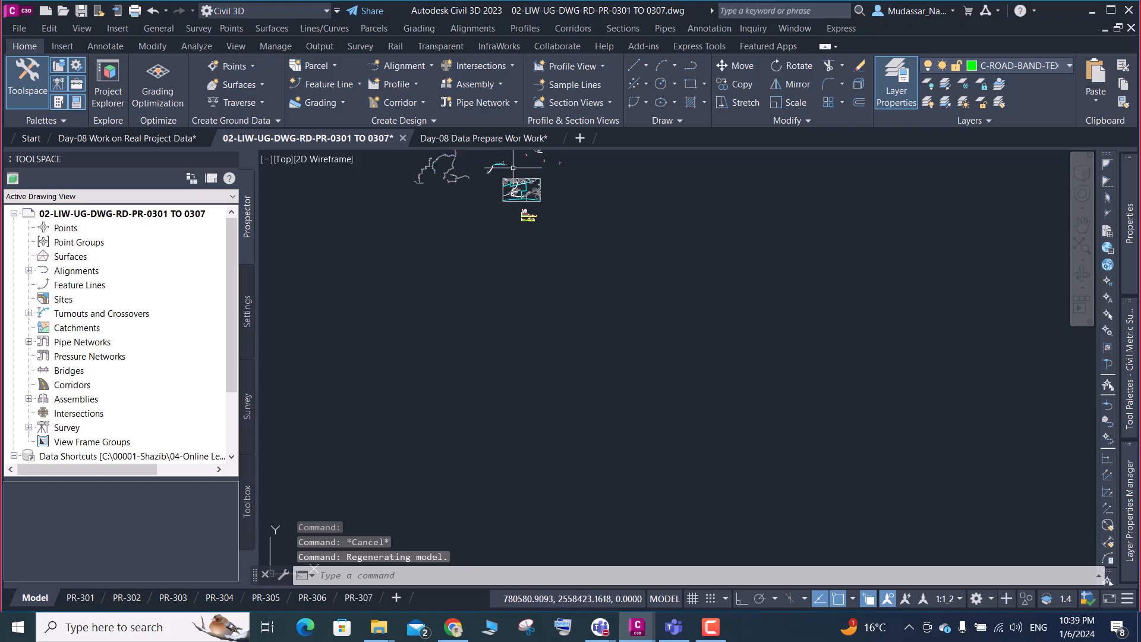
pyautogui.scroll(8, 524, 193)
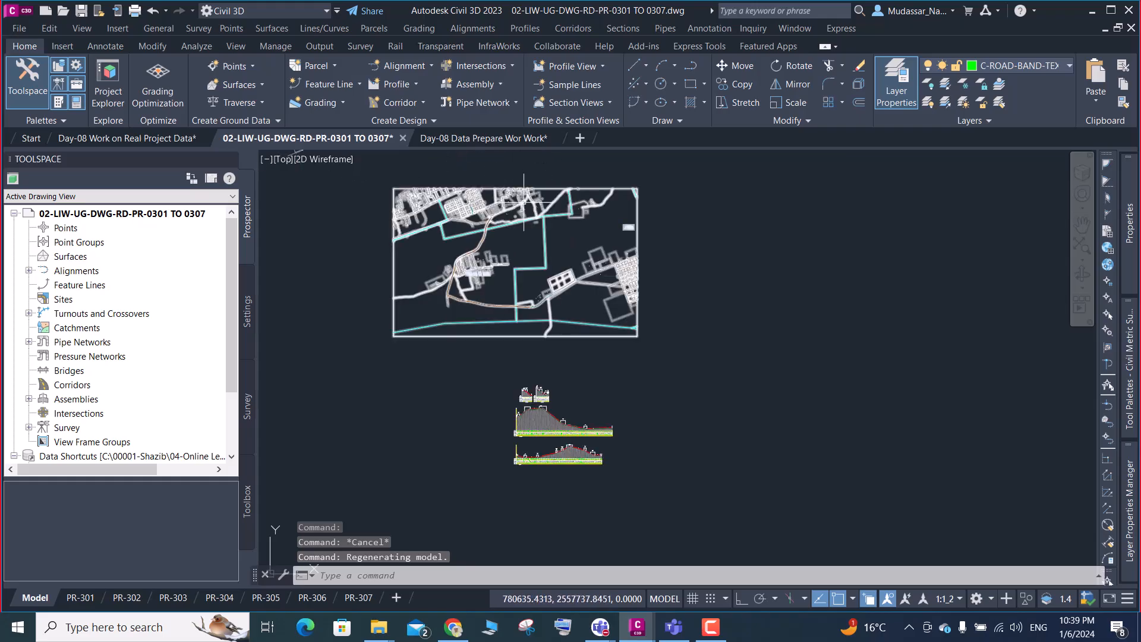
pyautogui.scroll(5, 486, 217)
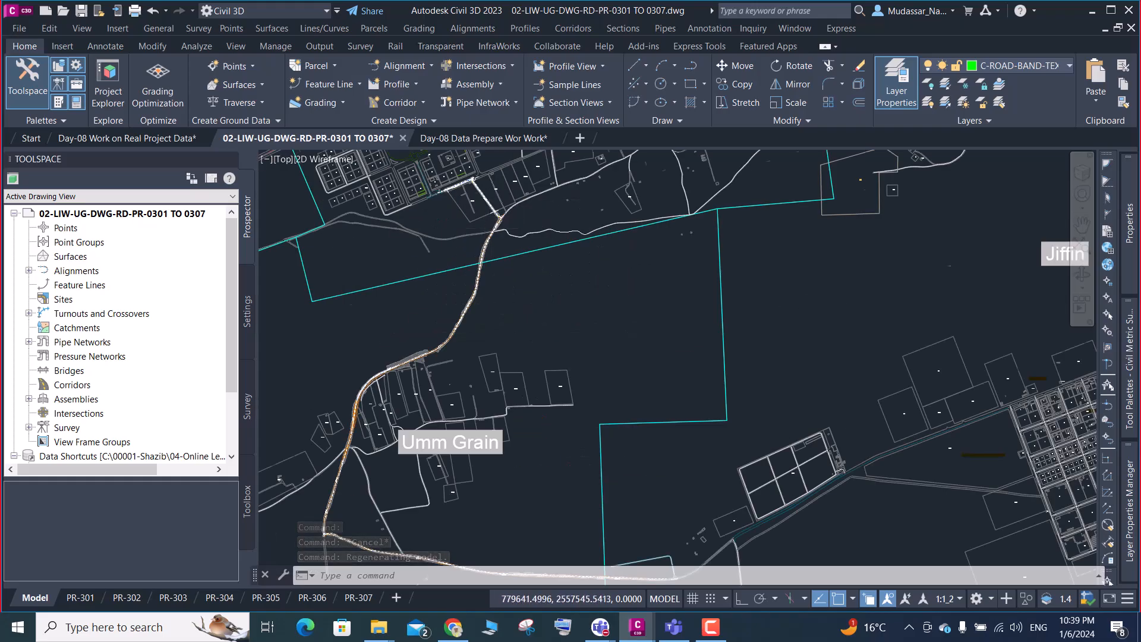
pyautogui.scroll(6, 424, 245)
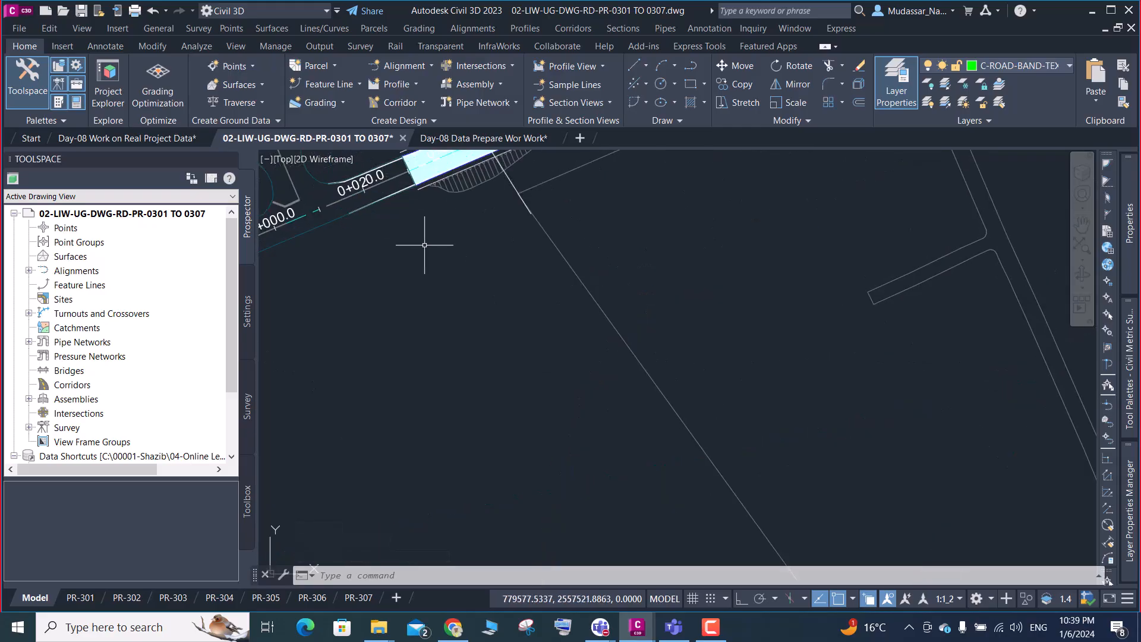
pyautogui.scroll(-2, 392, 235)
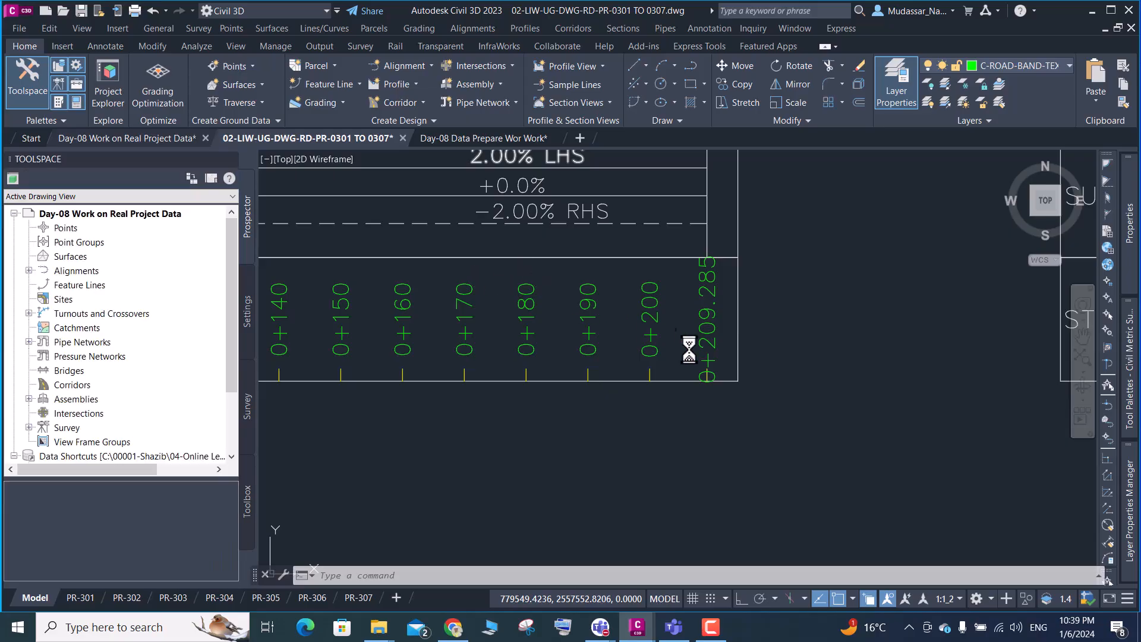
# Switch to Day-08 Work on Real Project Data and examine the road plan around the START MC01 point and the alignment centreline there
pyautogui.hotkey('ctrl', 'Tab')
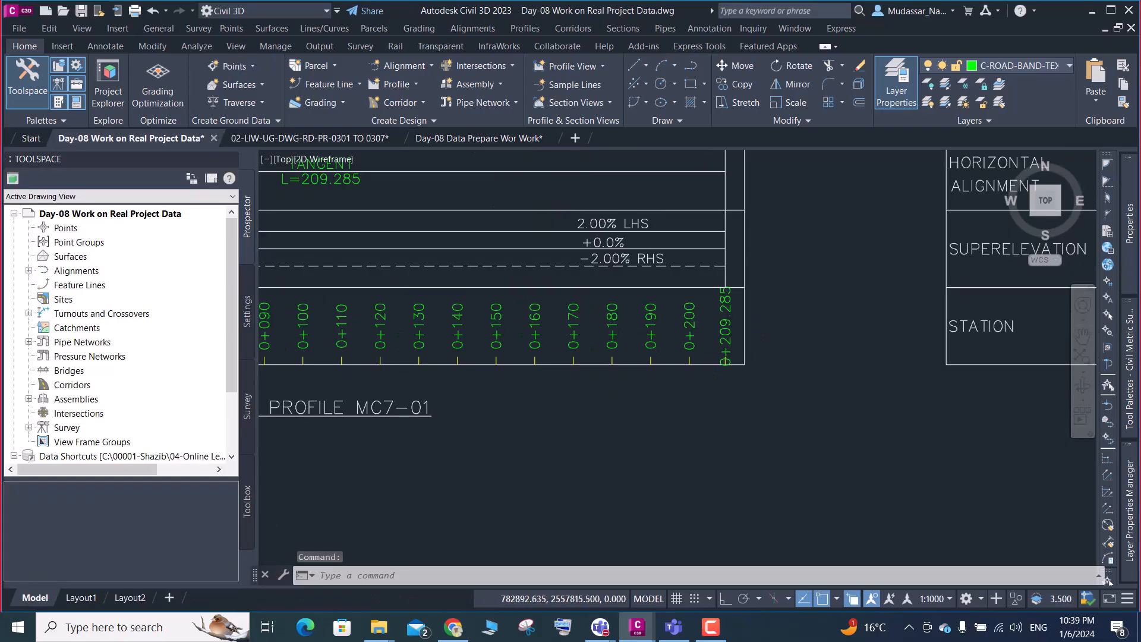
pyautogui.scroll(-10, 763, 333)
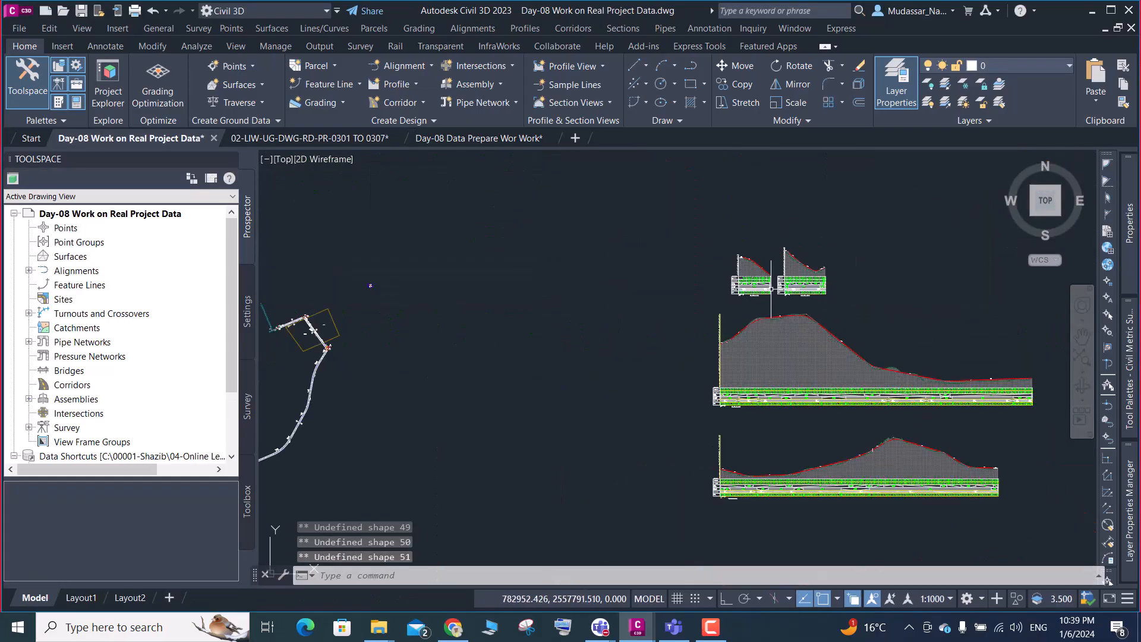
pyautogui.scroll(6, 553, 316)
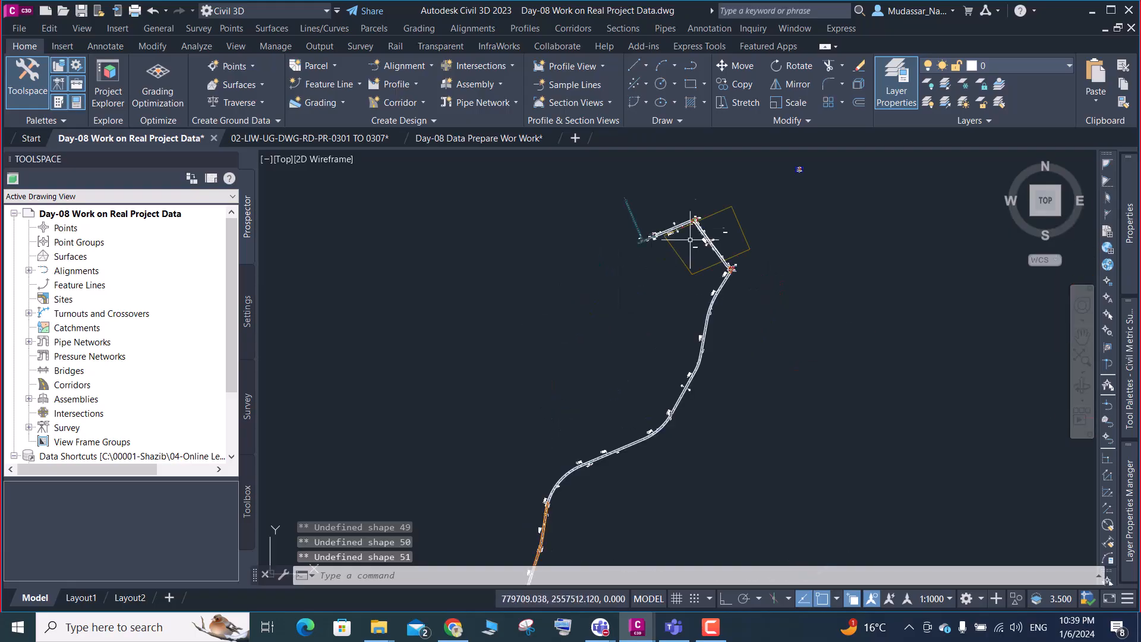
pyautogui.scroll(8, 690, 240)
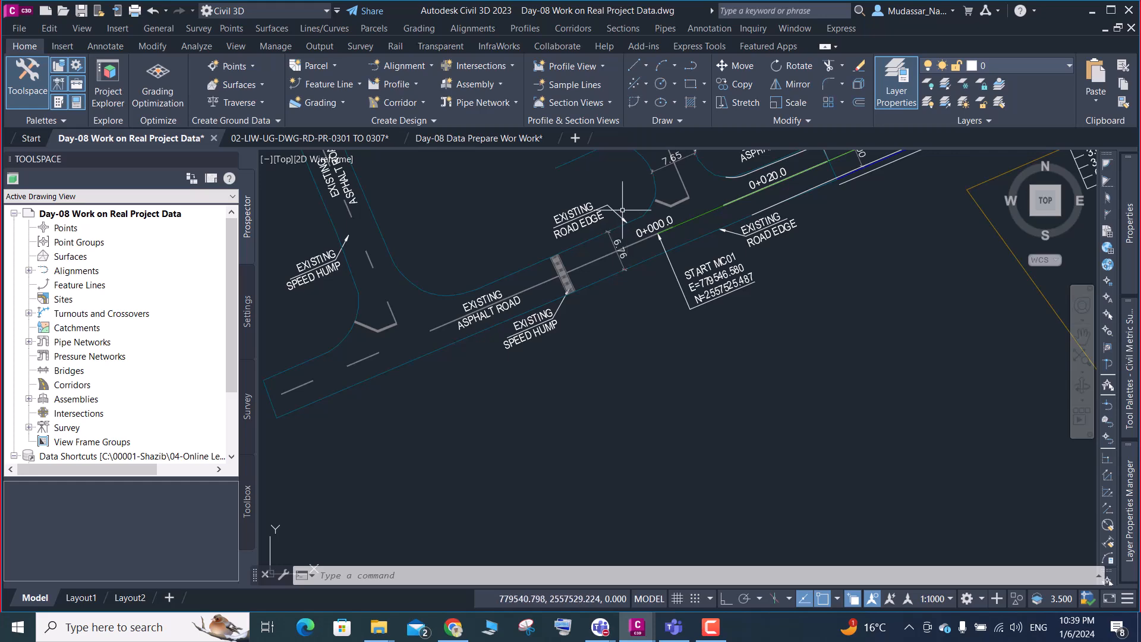
pyautogui.scroll(2, 615, 249)
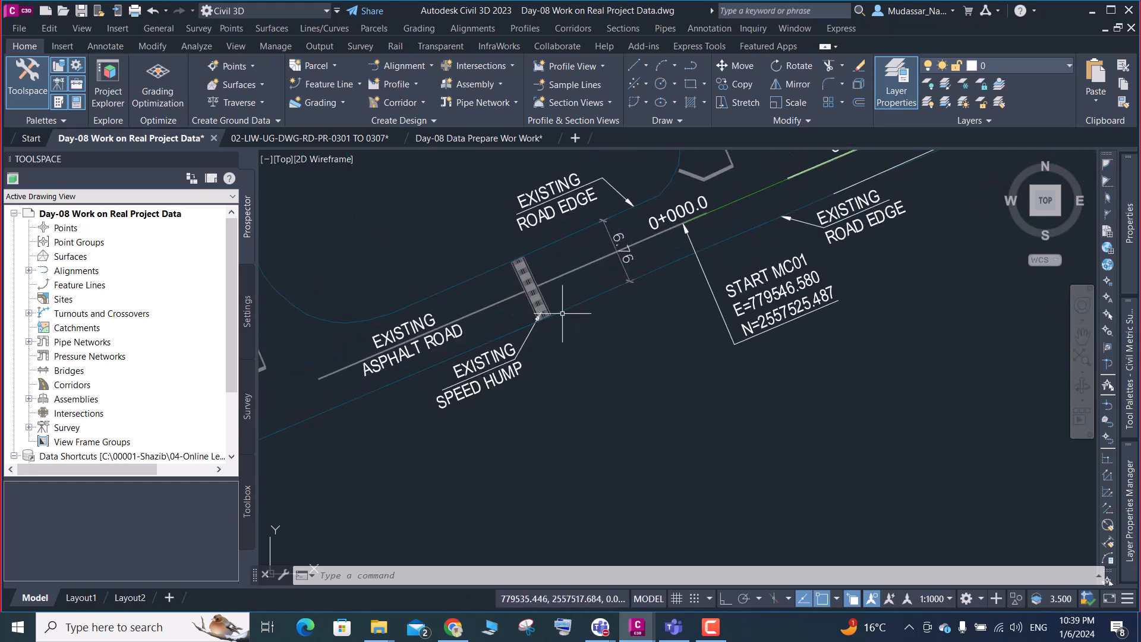
pyautogui.scroll(-2, 495, 336)
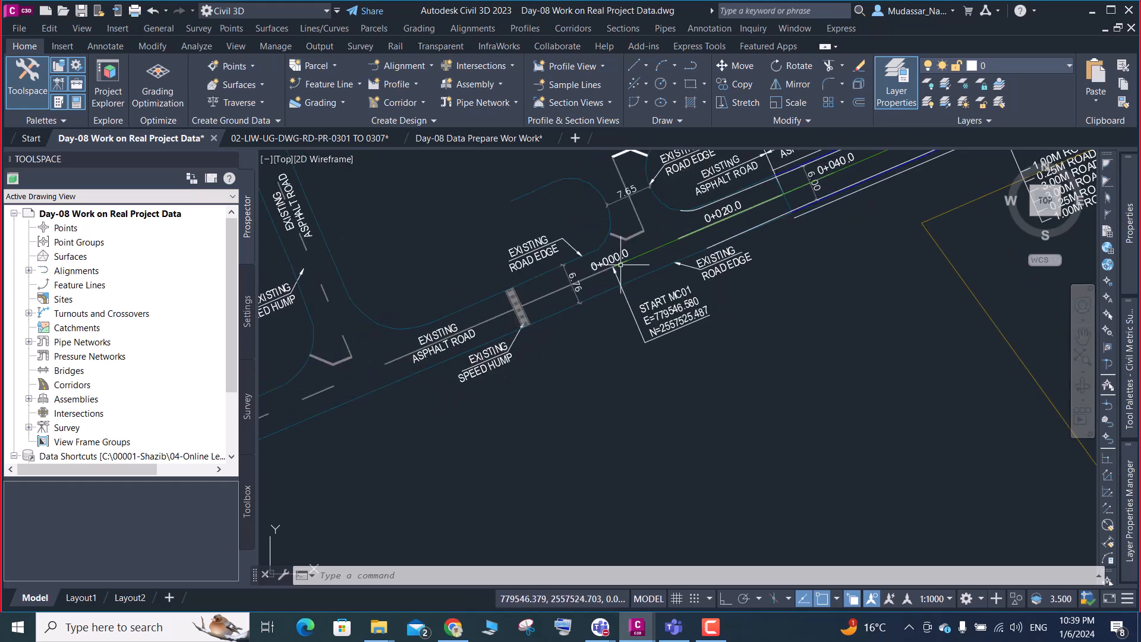
pyautogui.scroll(2, 686, 219)
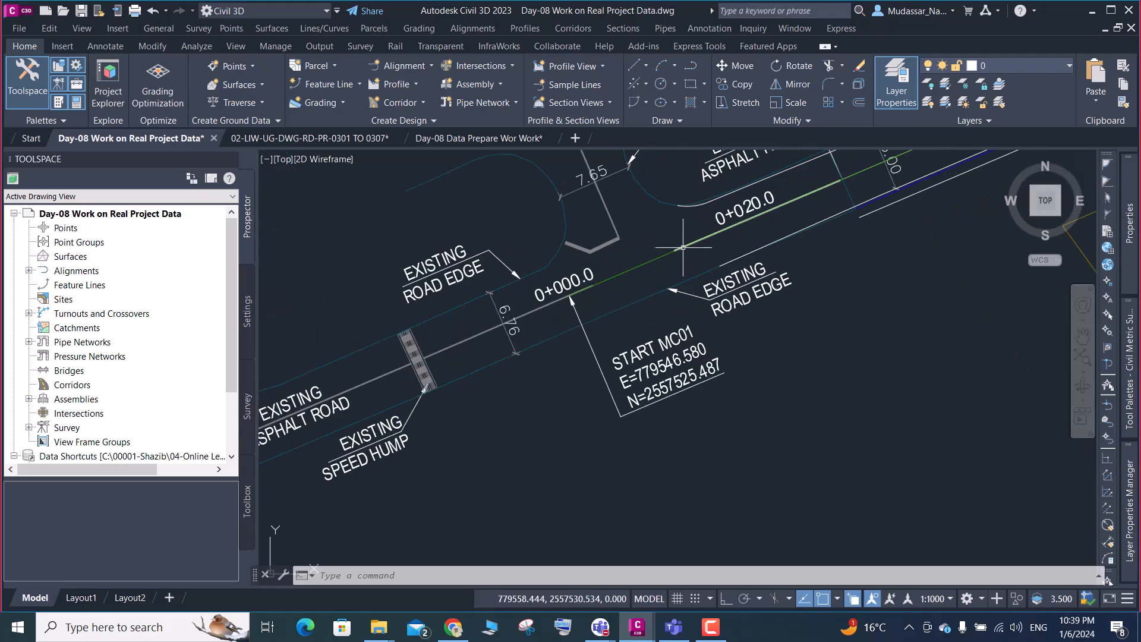
pyautogui.click(601, 285)
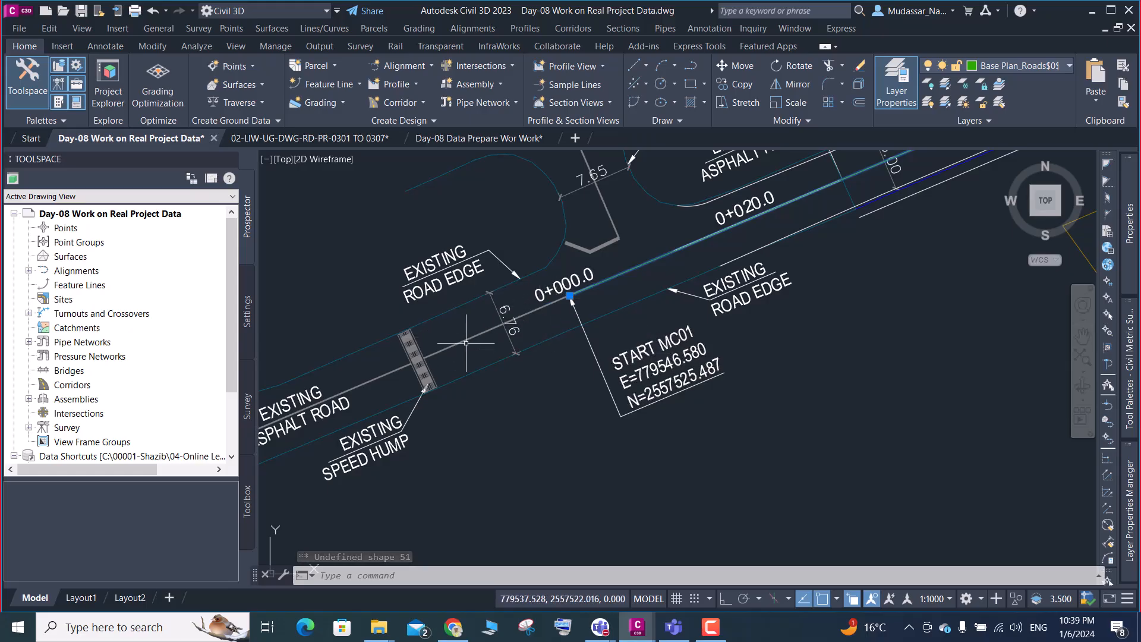
pyautogui.scroll(-5, 475, 327)
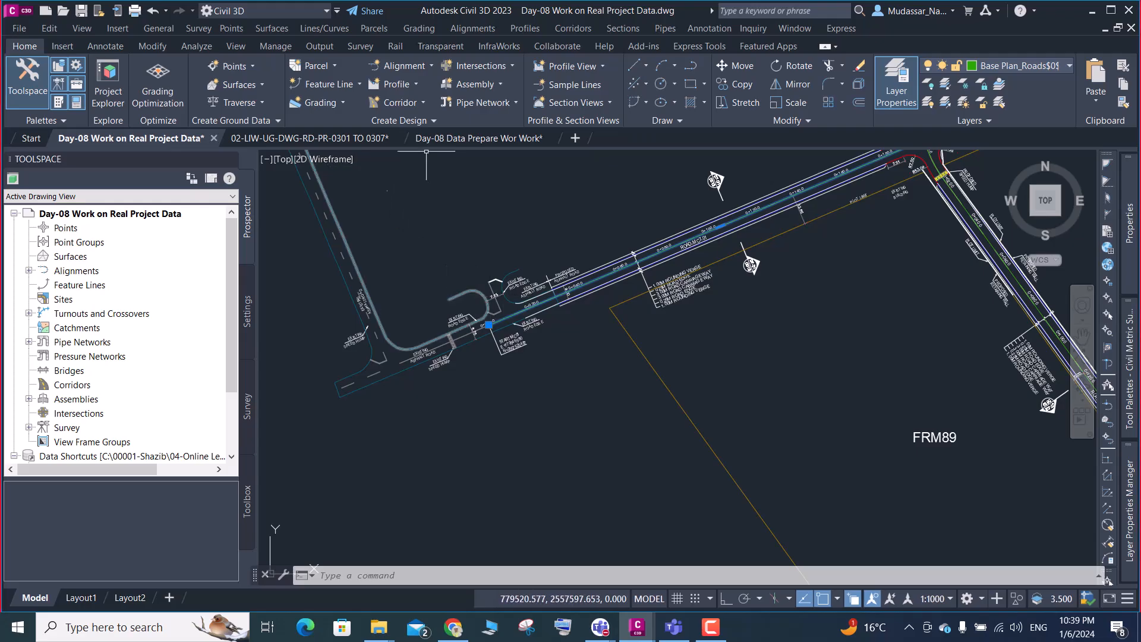
pyautogui.scroll(-5, 422, 303)
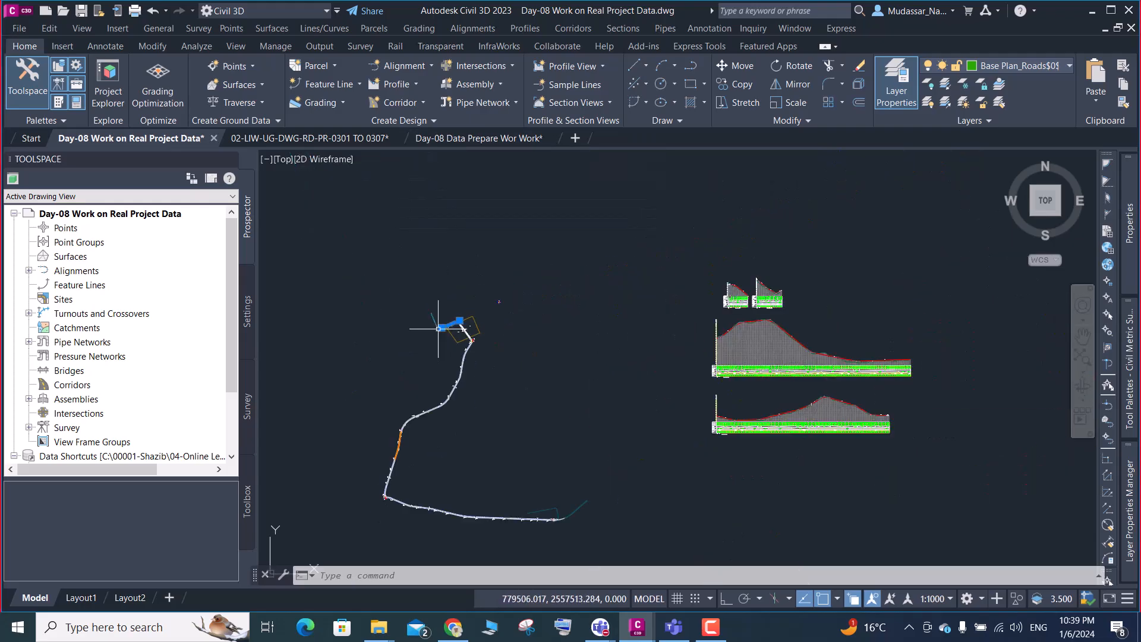
# On the ROAD PROFILE MC7-01 station band, measure the horizontal spacing between the 0+010 and 0+020 ticks with a linear dimension, without placing it
pyautogui.scroll(8, 737, 271)
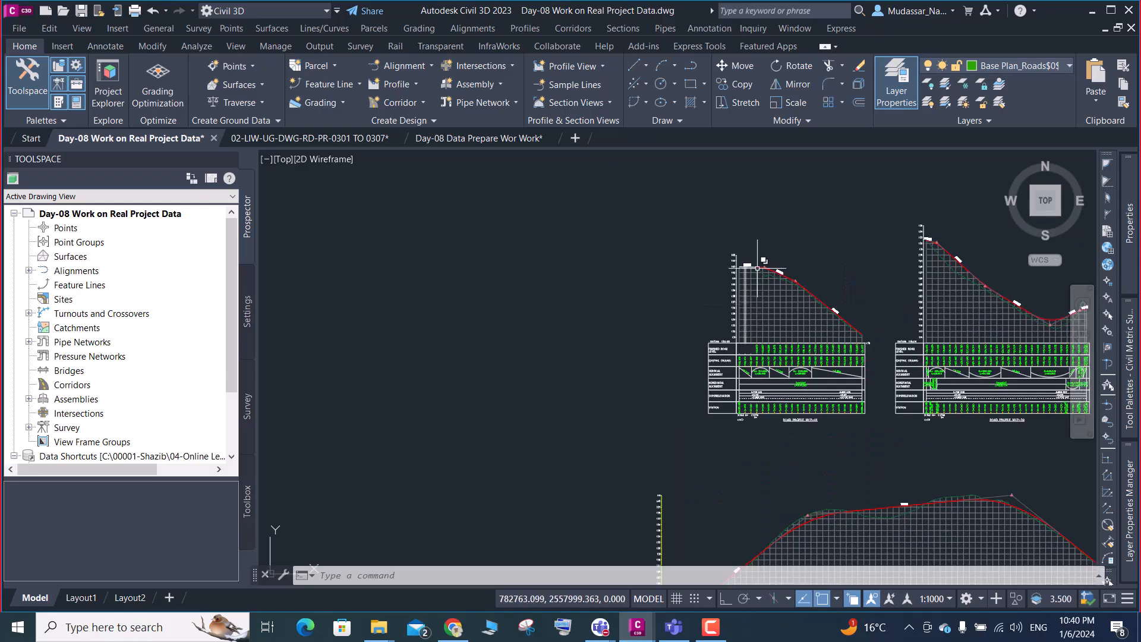
pyautogui.scroll(6, 757, 268)
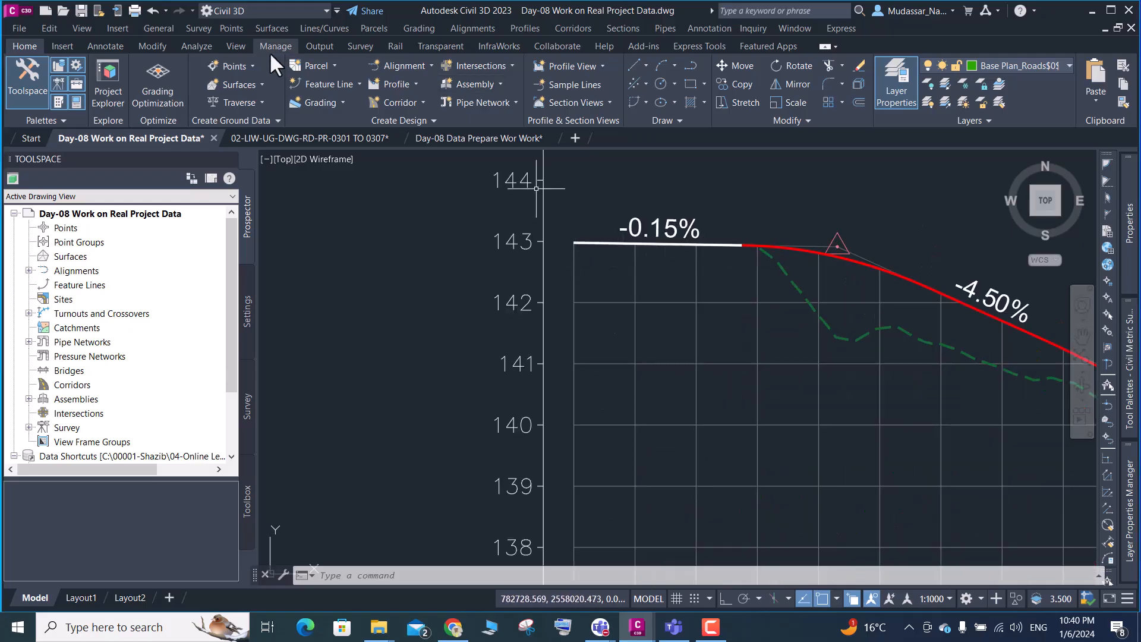
pyautogui.click(97, 44)
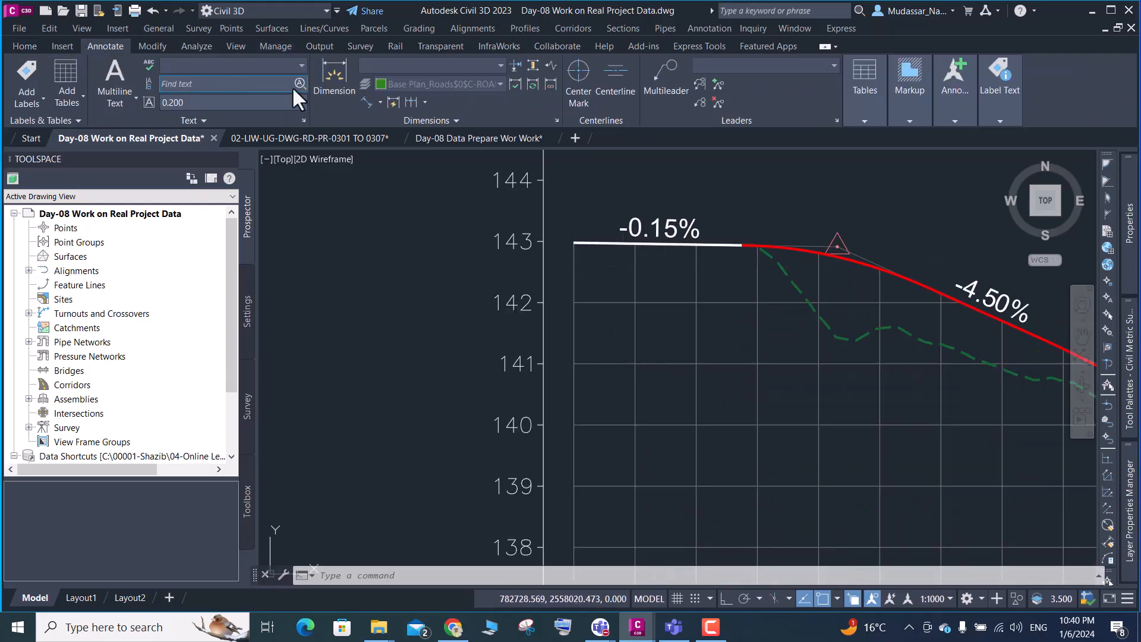
pyautogui.click(378, 102)
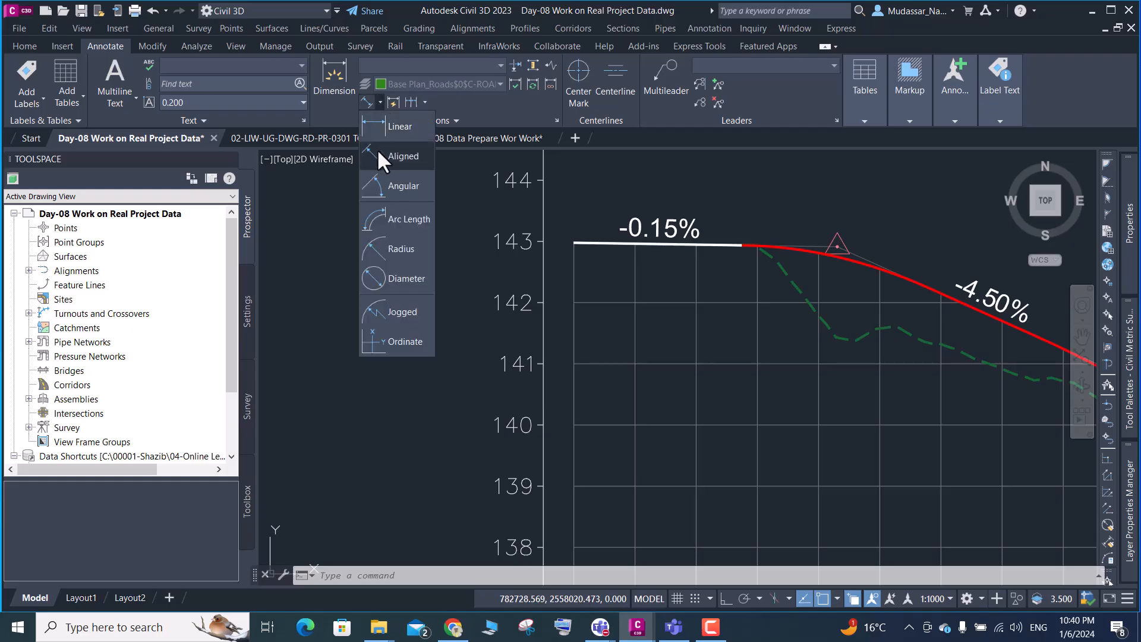
pyautogui.click(374, 126)
pyautogui.scroll(-5, 831, 297)
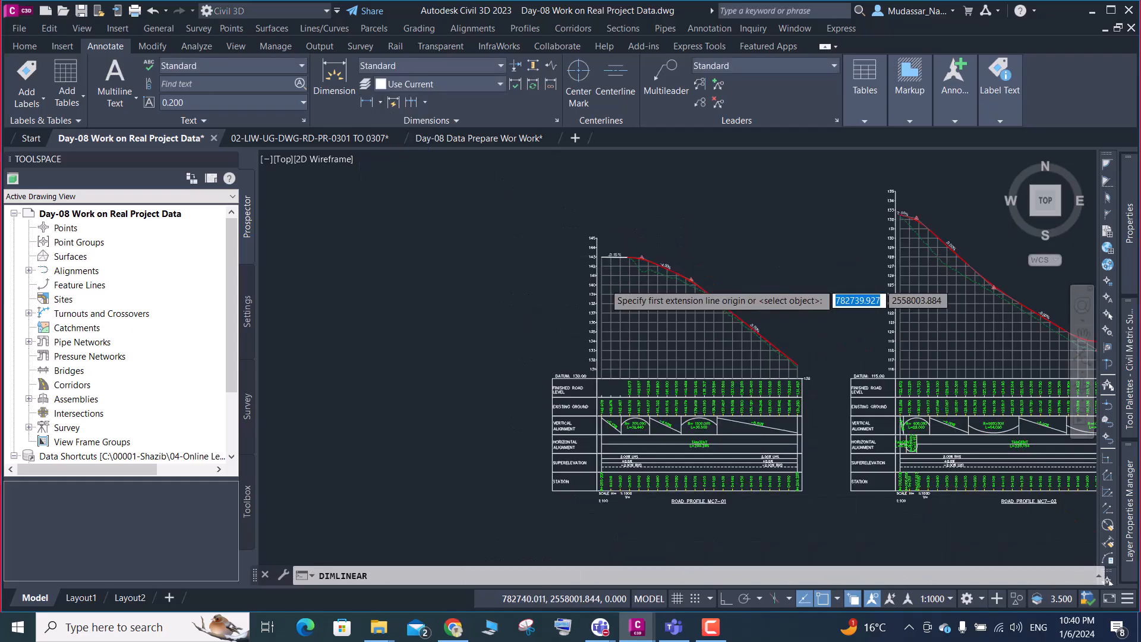
pyautogui.scroll(8, 650, 407)
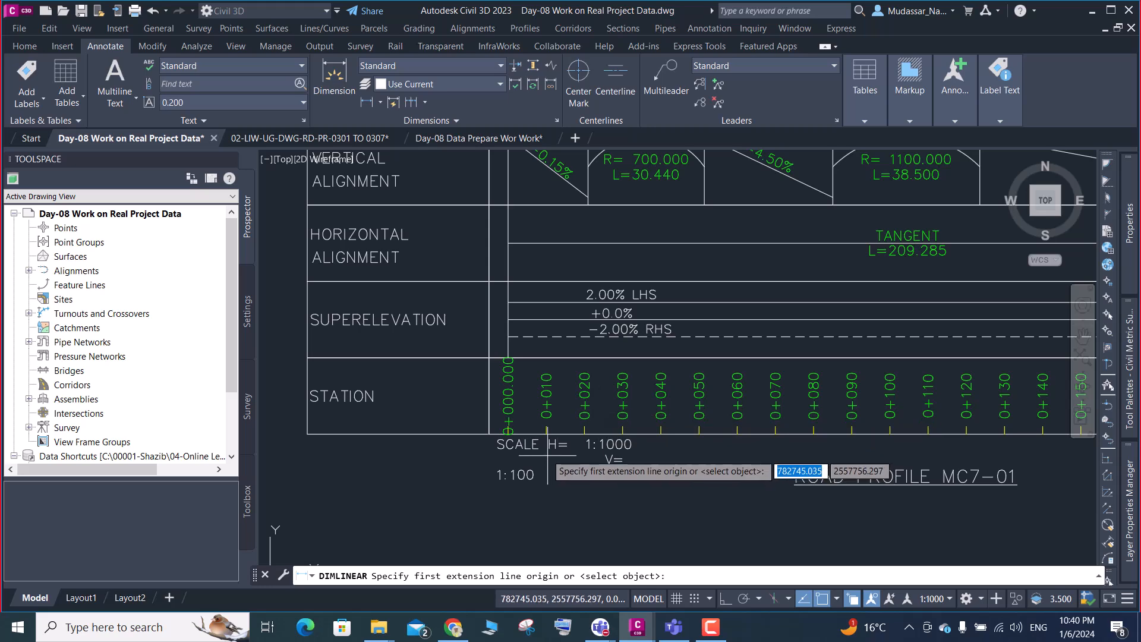
pyautogui.scroll(5, 547, 416)
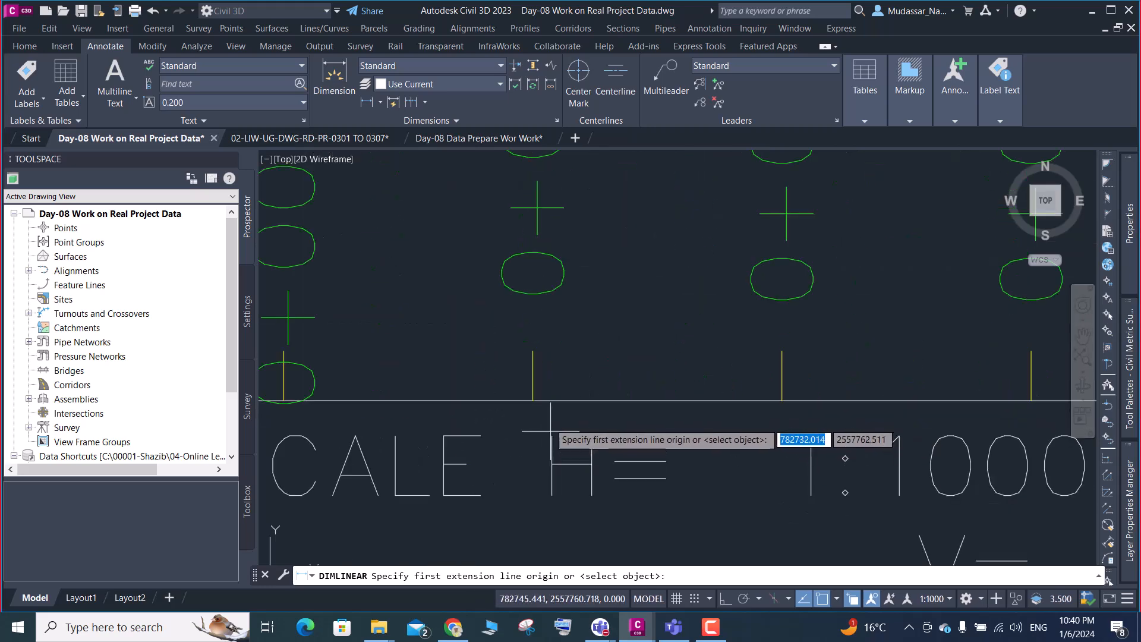
pyautogui.click(530, 398)
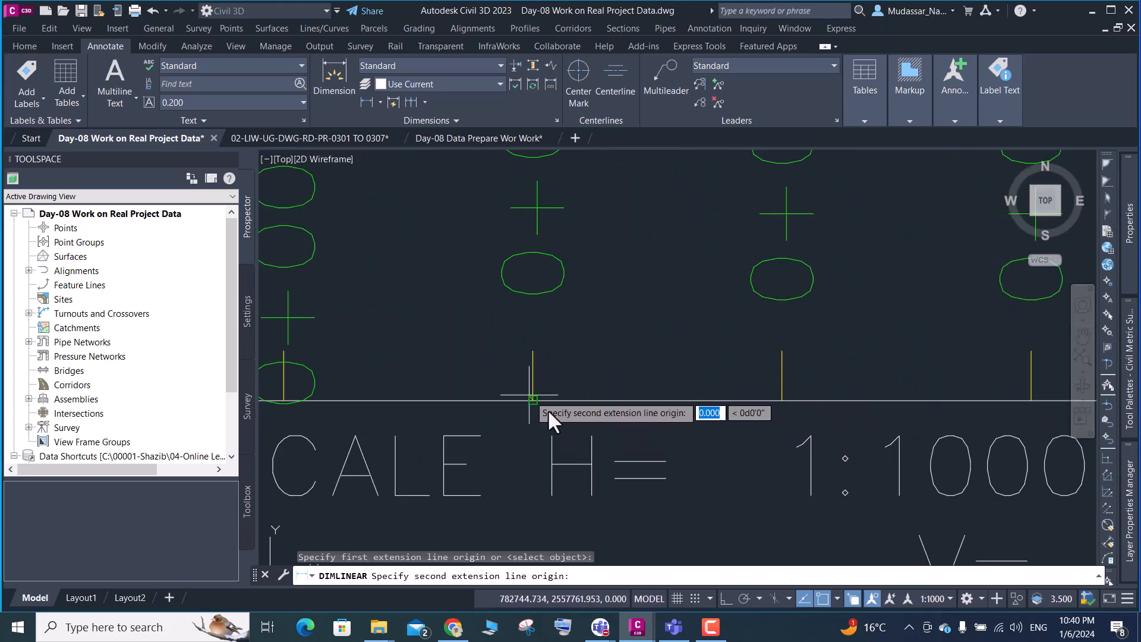
pyautogui.click(781, 399)
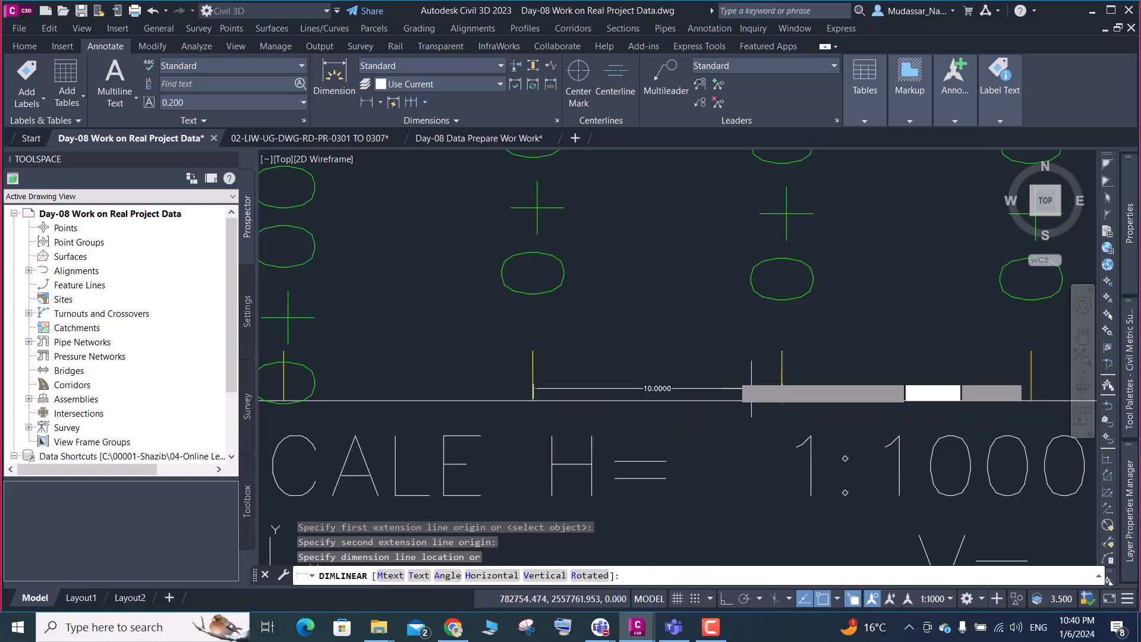
pyautogui.scroll(-4, 706, 351)
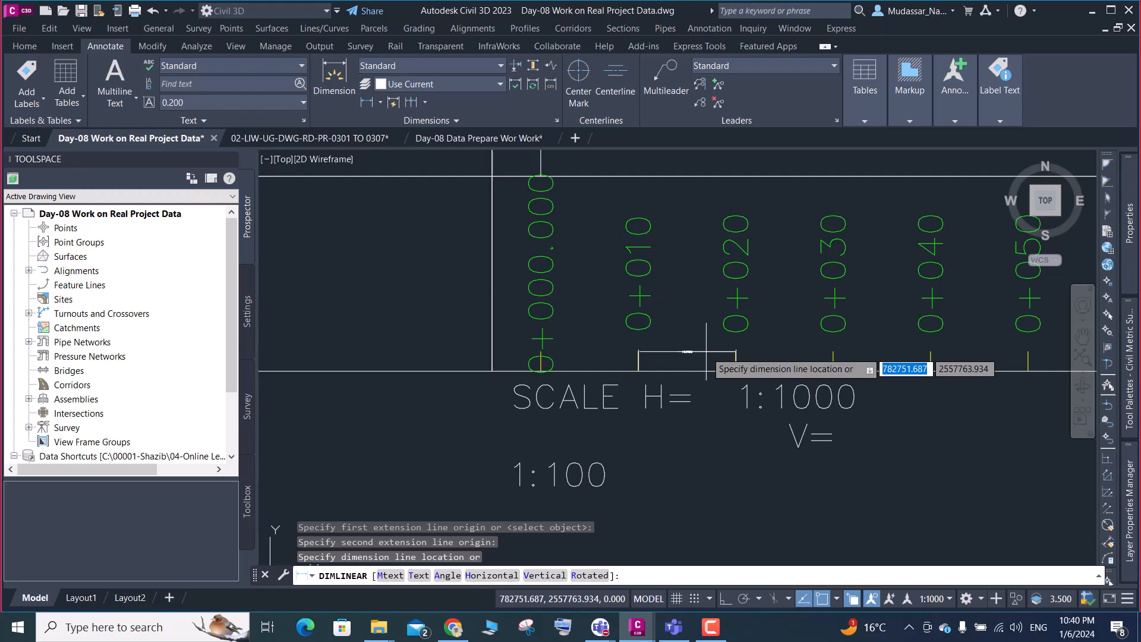
pyautogui.press('Escape')
# Measure the horizontal length of the -0.15% tangent at the start of the MC7-01 profile with a linear dimension, without placing it
pyautogui.scroll(-6, 706, 383)
pyautogui.scroll(-4, 691, 306)
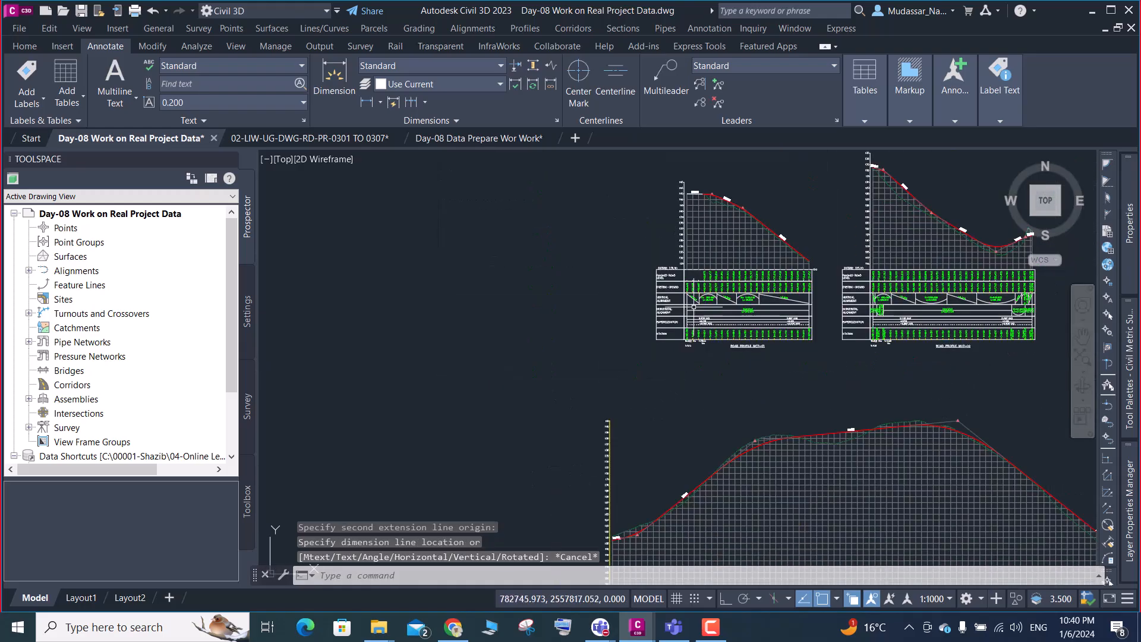
pyautogui.scroll(7, 687, 187)
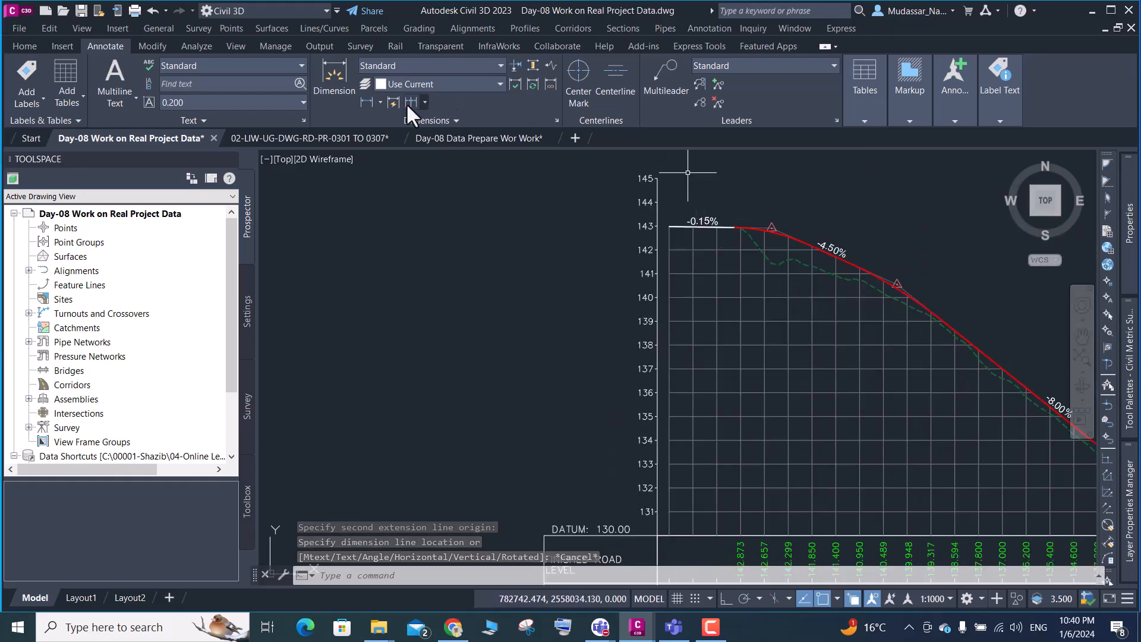
pyautogui.click(365, 104)
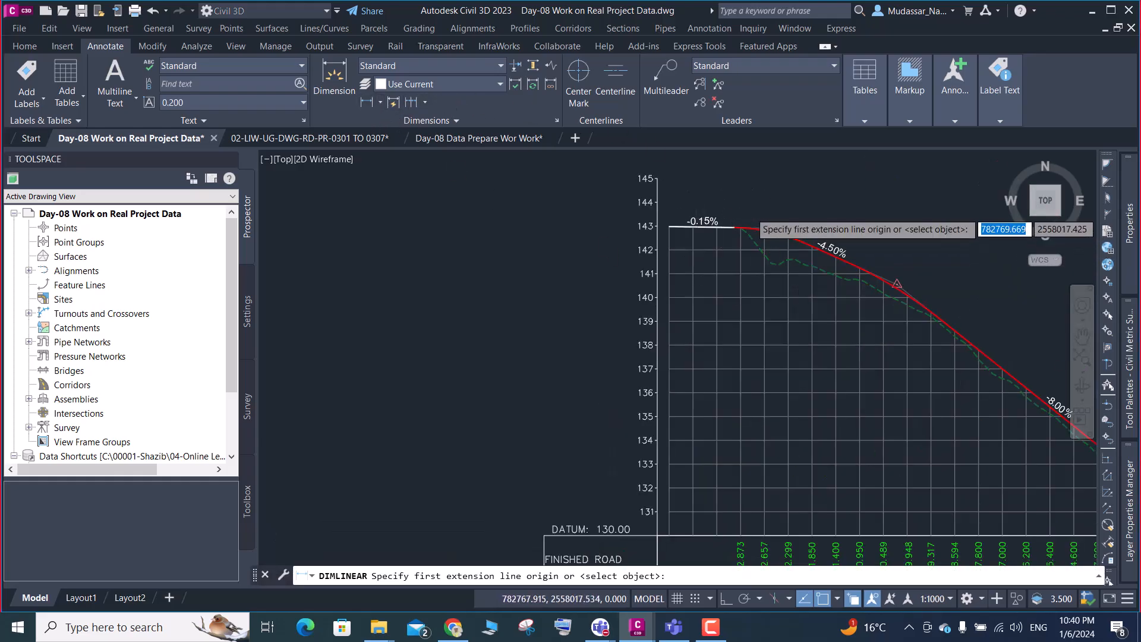
pyautogui.scroll(4, 736, 215)
pyautogui.scroll(6, 736, 235)
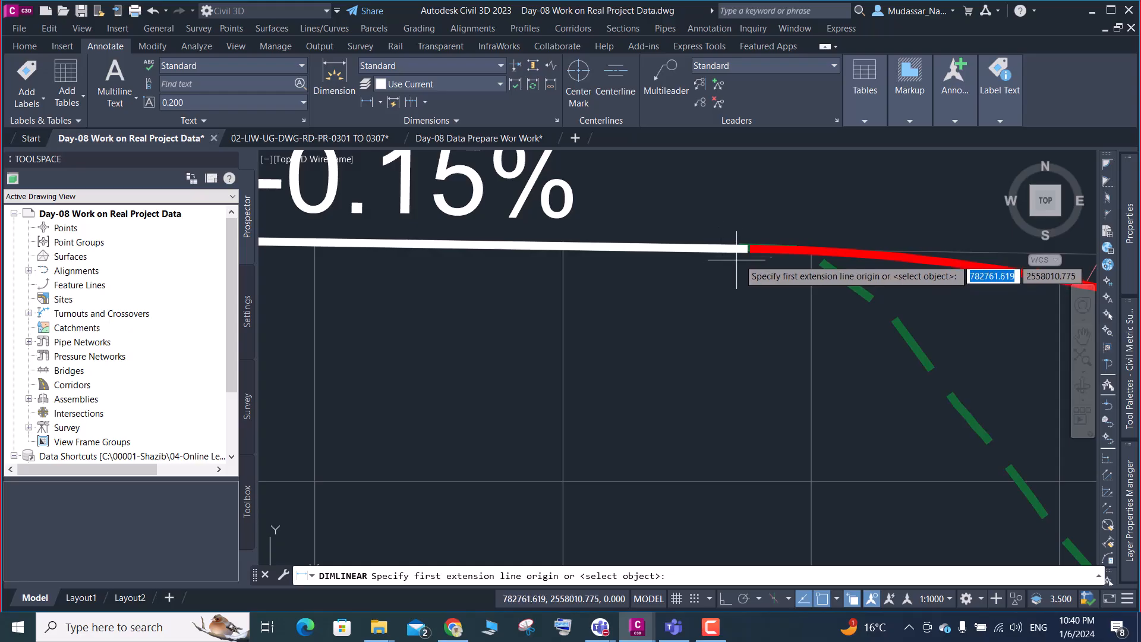
pyautogui.click(746, 248)
pyautogui.scroll(-4, 747, 250)
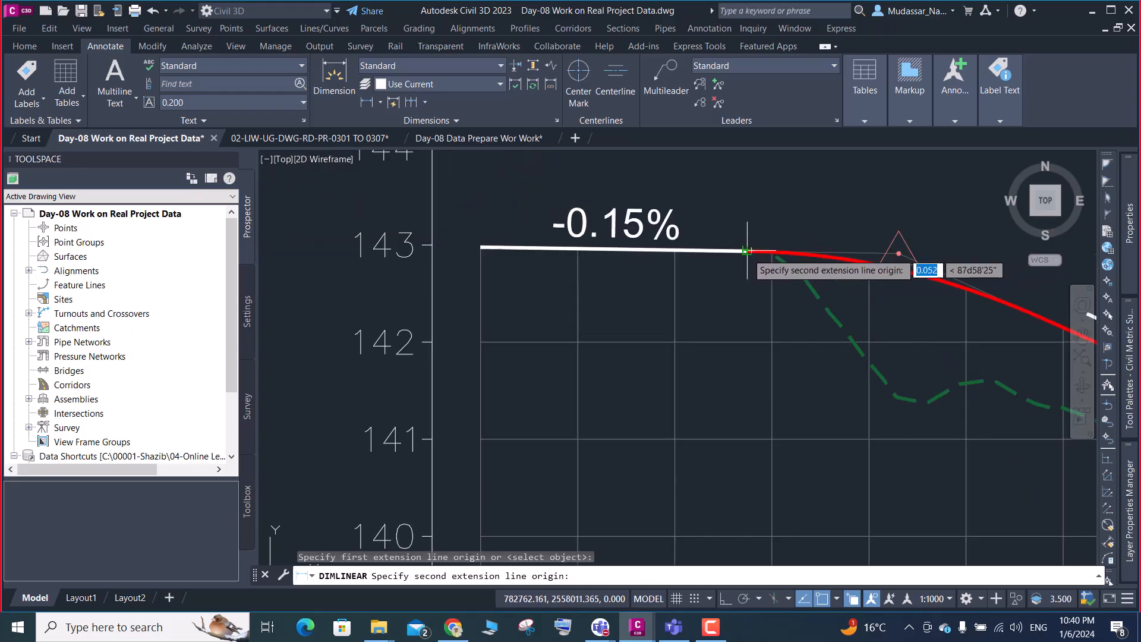
pyautogui.click(481, 247)
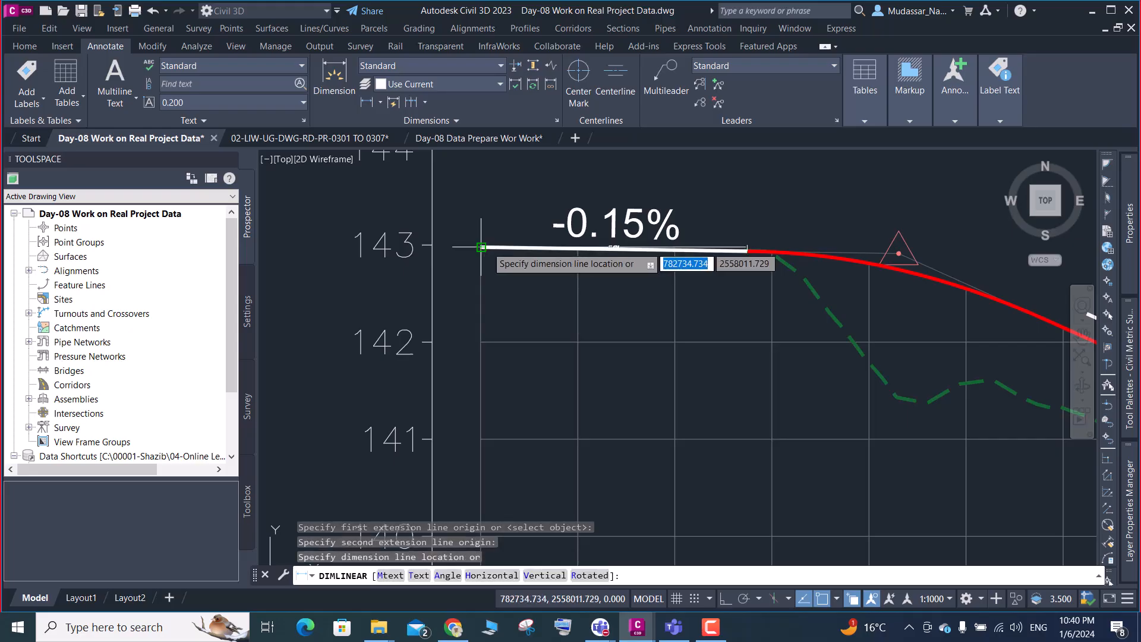
pyautogui.scroll(3, 588, 188)
pyautogui.scroll(3, 589, 188)
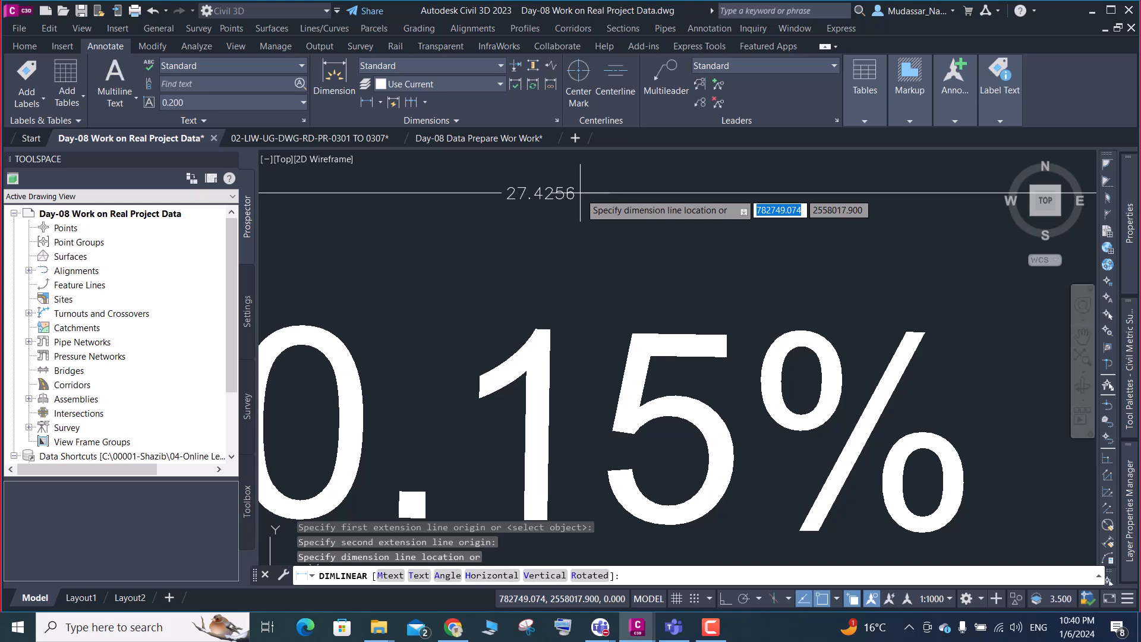
pyautogui.press('Escape')
pyautogui.scroll(-6, 586, 204)
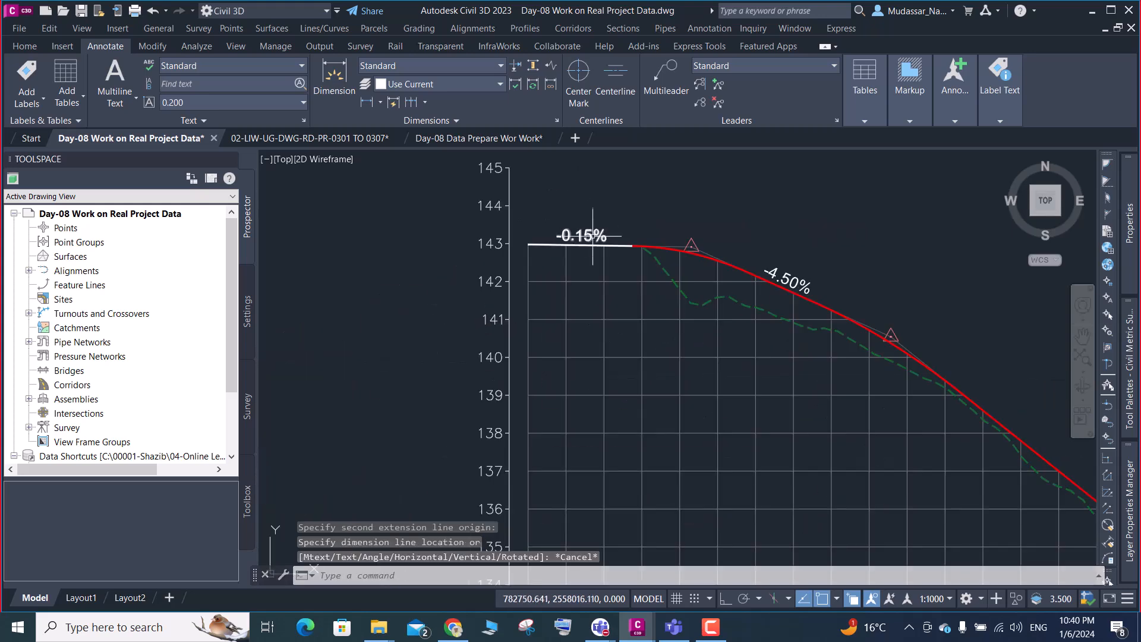
pyautogui.scroll(-9, 607, 267)
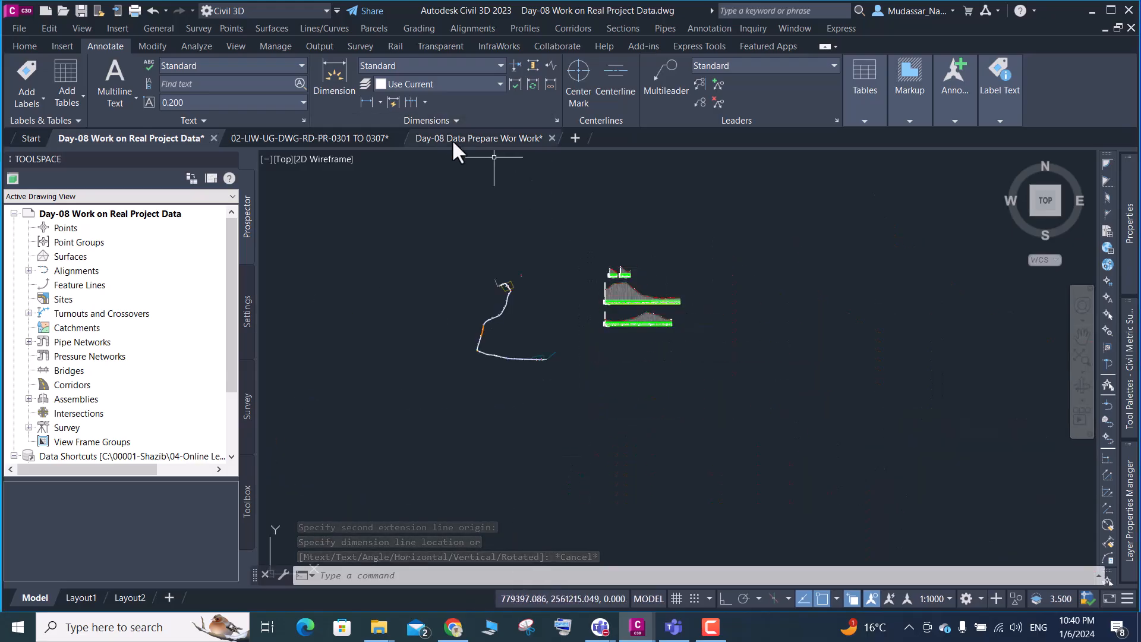
# Switch to Day-08 Data Prepare Wor Work and try to draw a horizontal 27.48 polyline from the start of the existing-ground profile
pyautogui.click(478, 137)
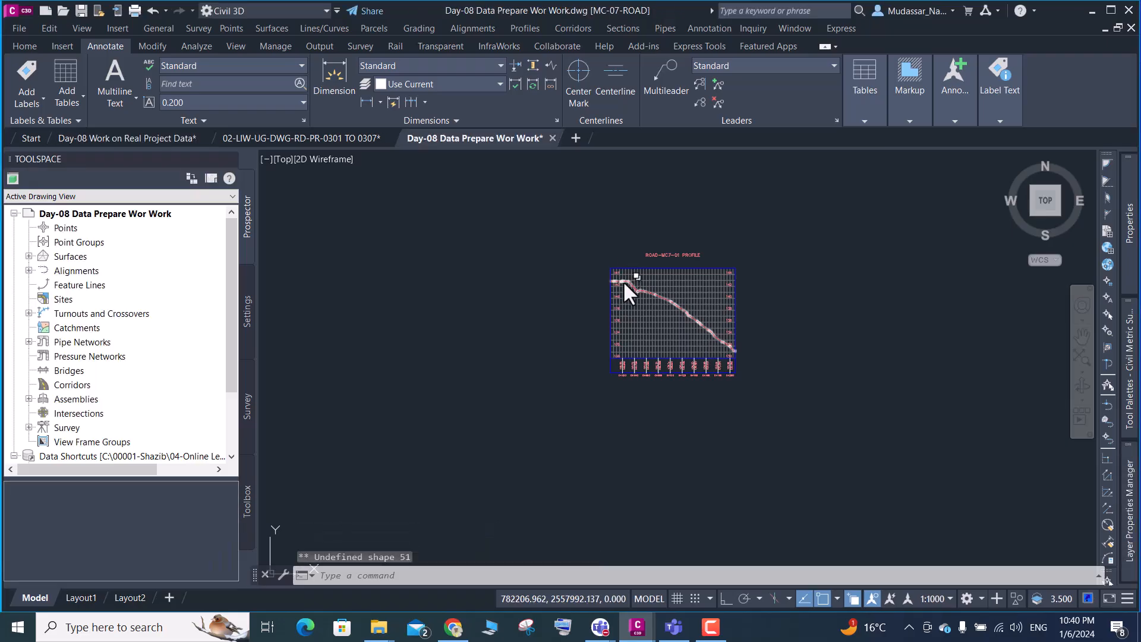
pyautogui.scroll(8, 623, 280)
pyautogui.write('PL')
pyautogui.press('Return')
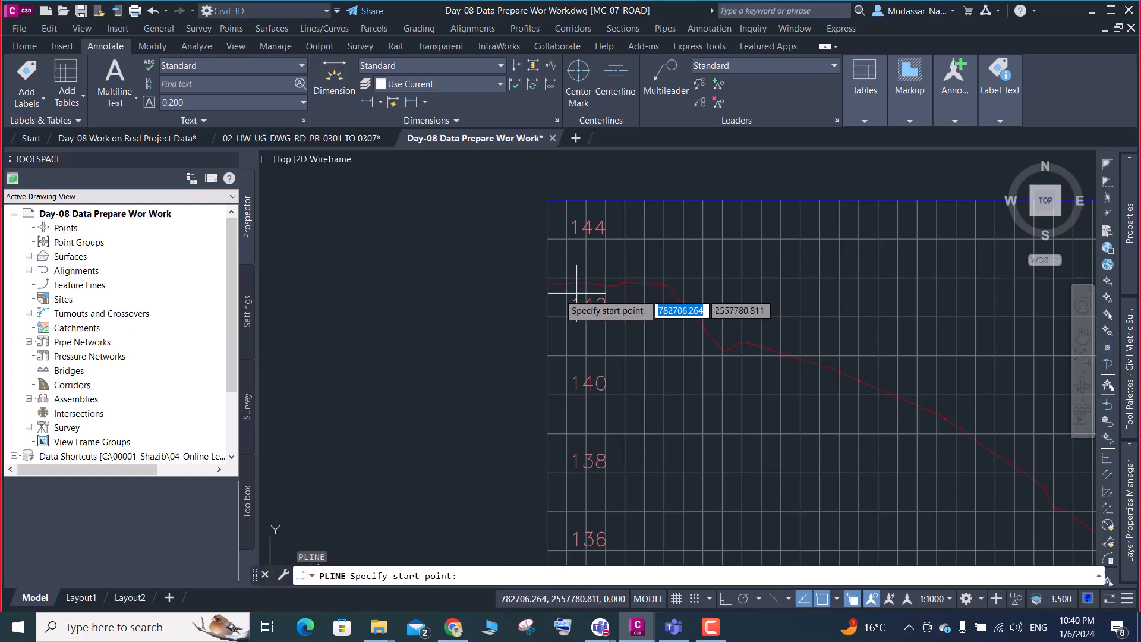
pyautogui.scroll(4, 530, 289)
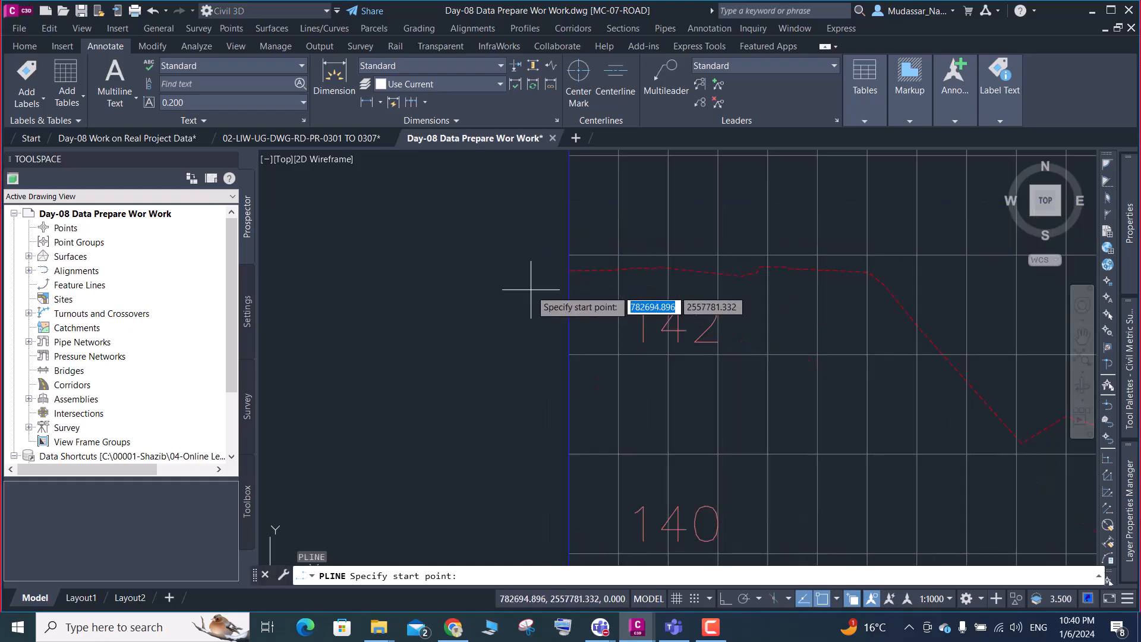
pyautogui.click(569, 271)
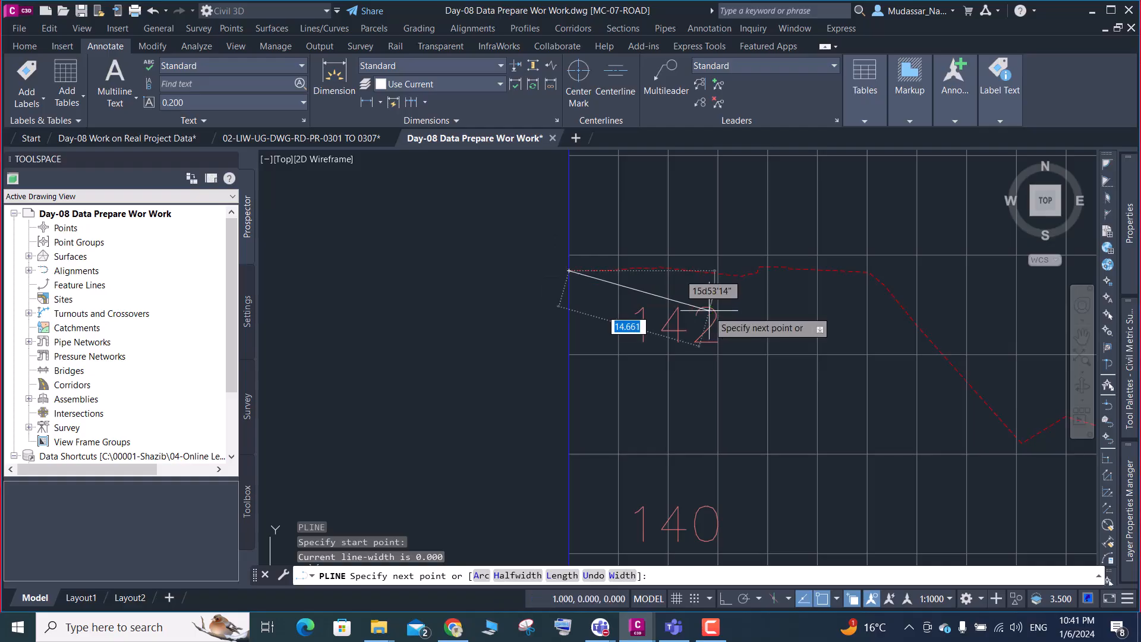
pyautogui.click(725, 599)
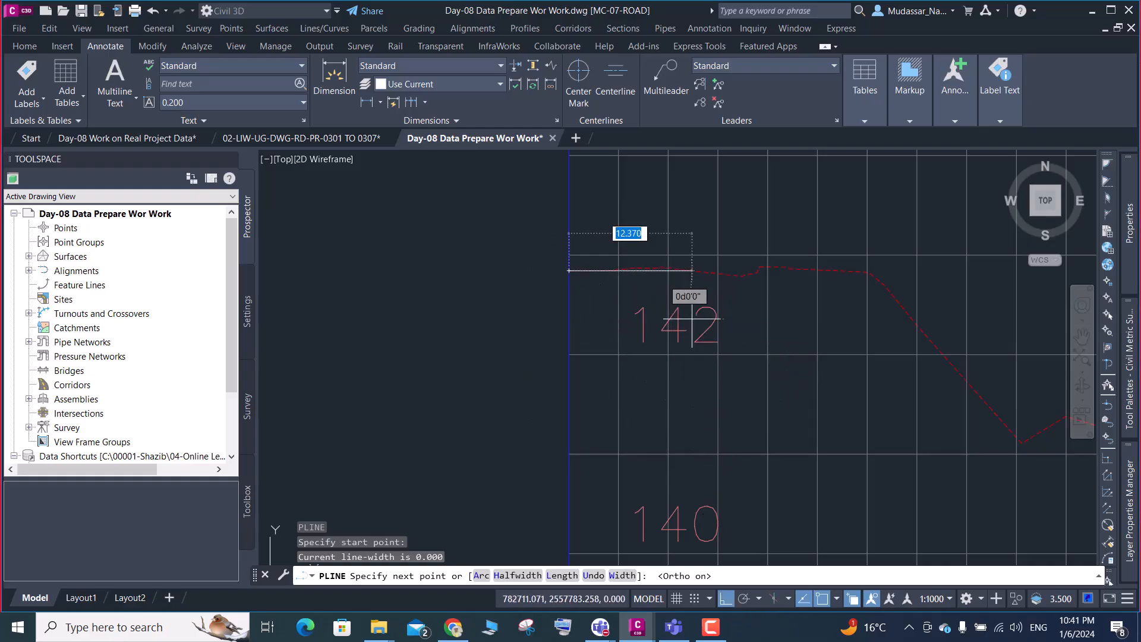
pyautogui.write('27.48')
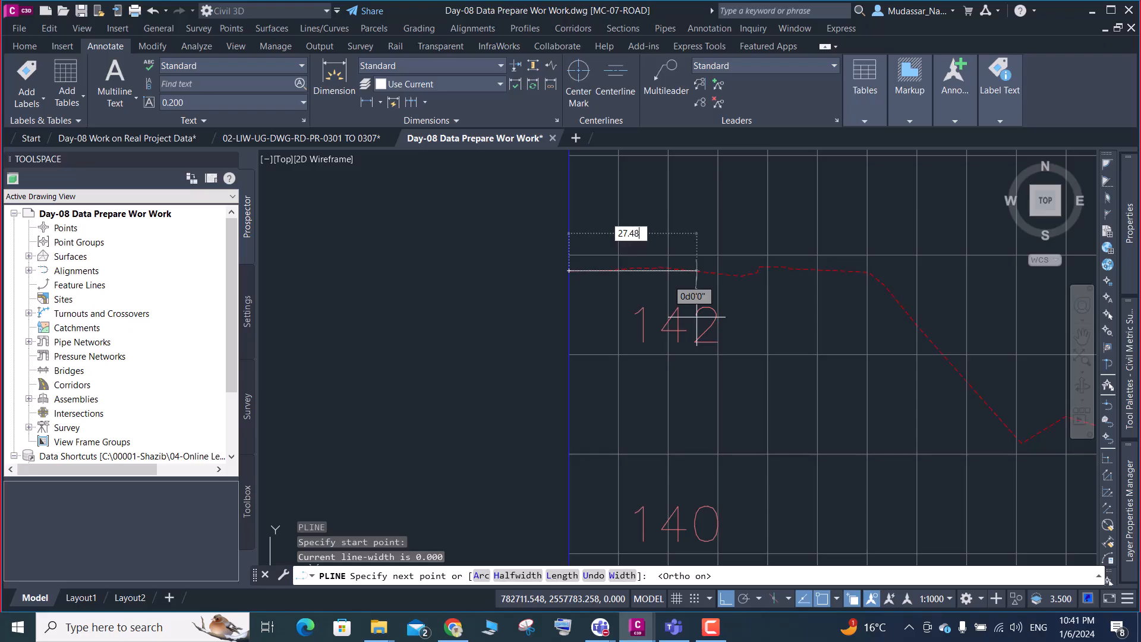
pyautogui.press('Return')
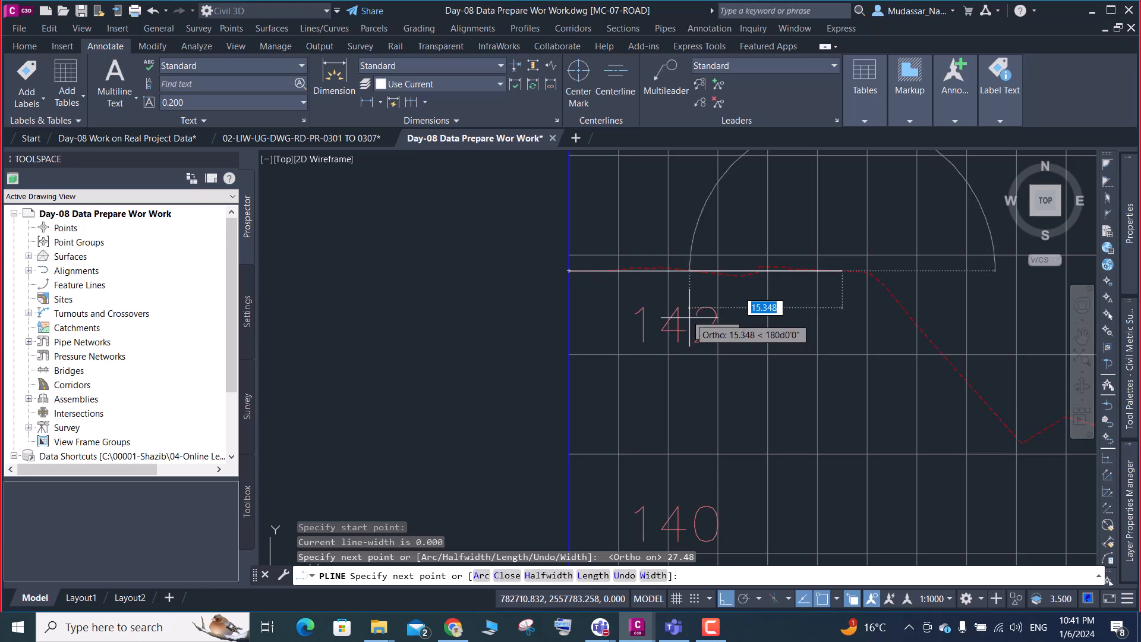
pyautogui.hotkey('ctrl', 'z')
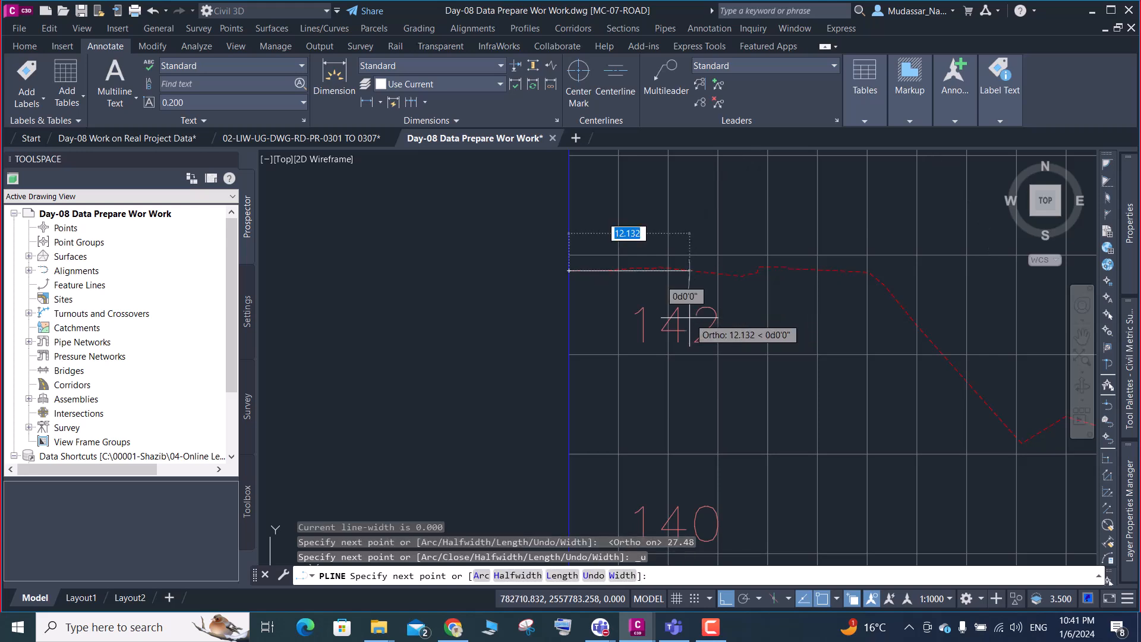
pyautogui.press('Escape')
# Switch to Day-08 Work on Real Project Data and examine the -0.15% tangent at the start of the MC7-01 profile
pyautogui.scroll(-10, 631, 329)
pyautogui.hotkey('ctrl', 'Tab')
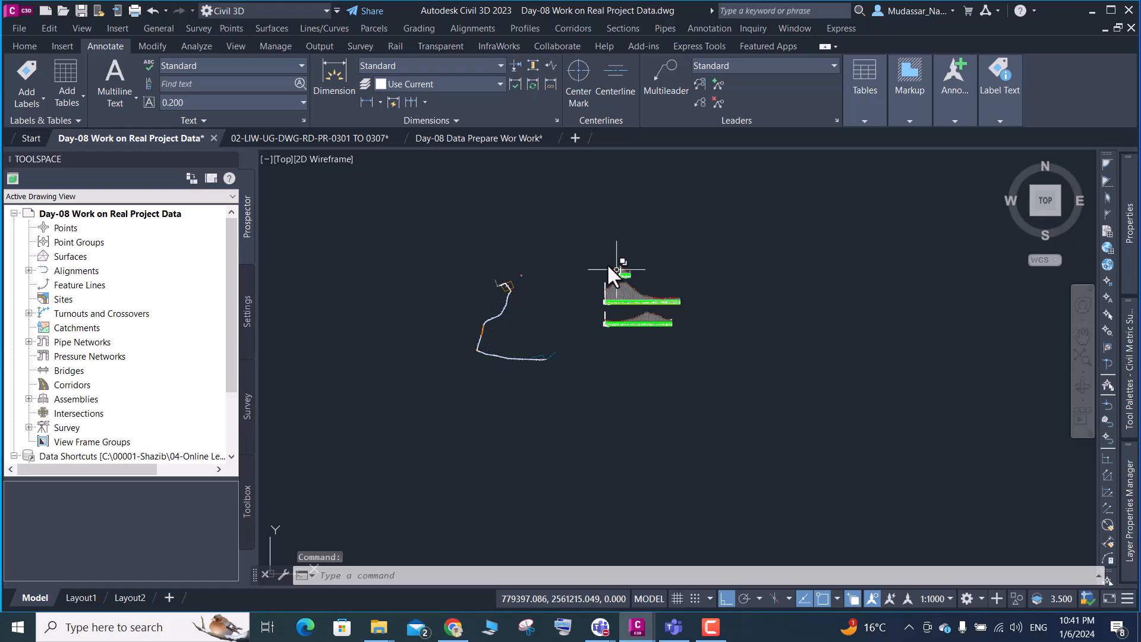
pyautogui.scroll(8, 621, 261)
pyautogui.scroll(2, 570, 262)
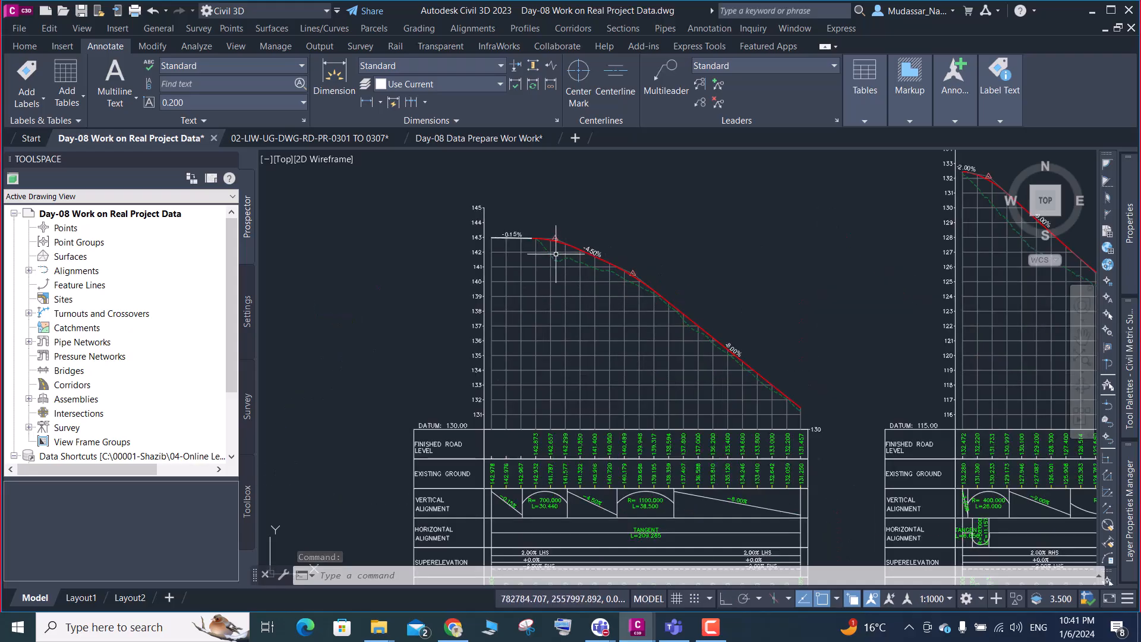
pyautogui.scroll(5, 571, 262)
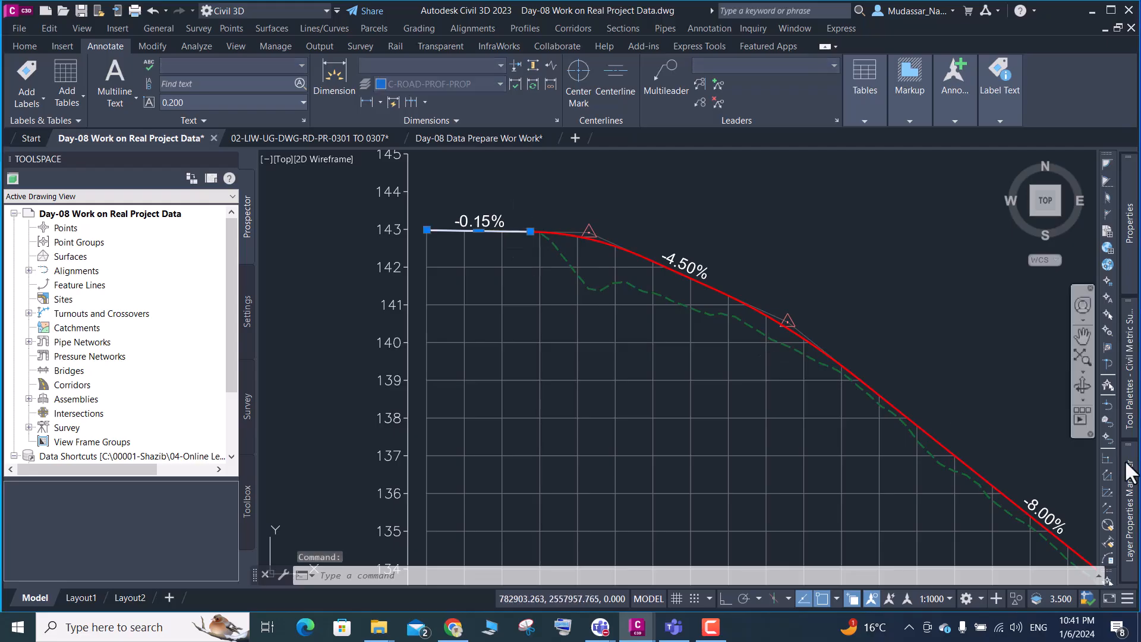
pyautogui.moveTo(1130, 469)
pyautogui.moveTo(1128, 269)
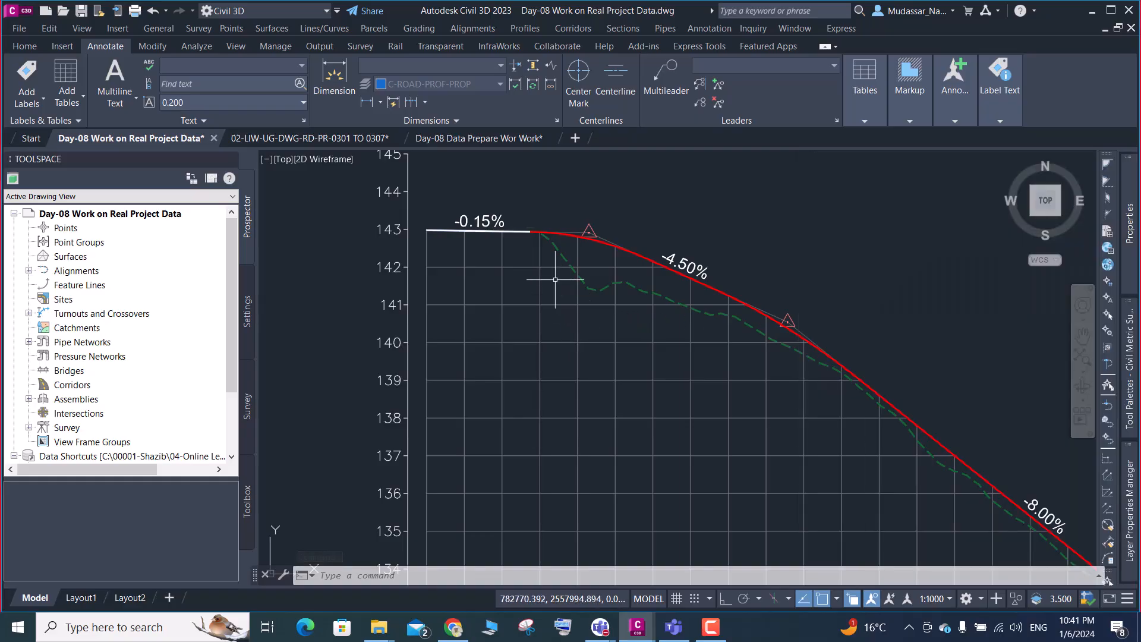
pyautogui.press('Escape')
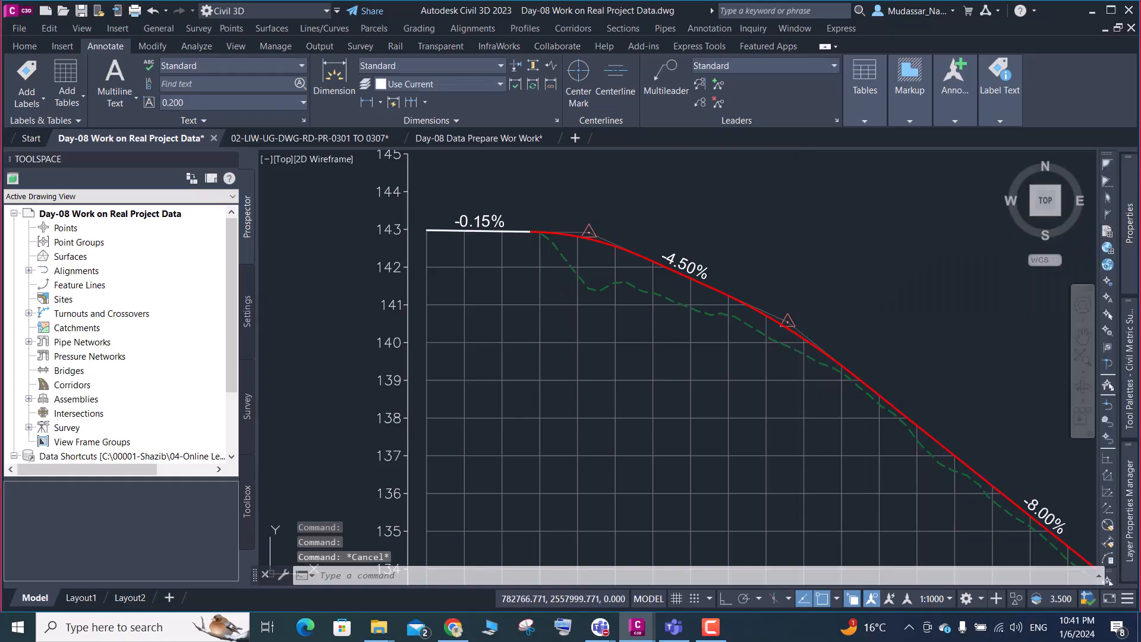
pyautogui.scroll(2, 558, 221)
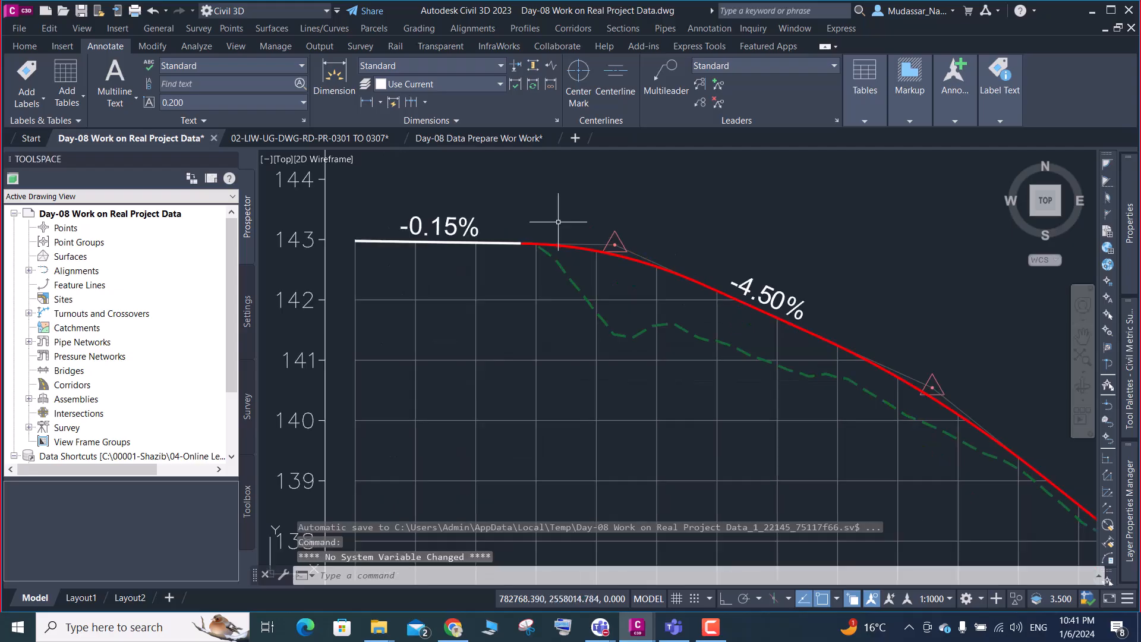
pyautogui.click(560, 265)
pyautogui.press('Escape')
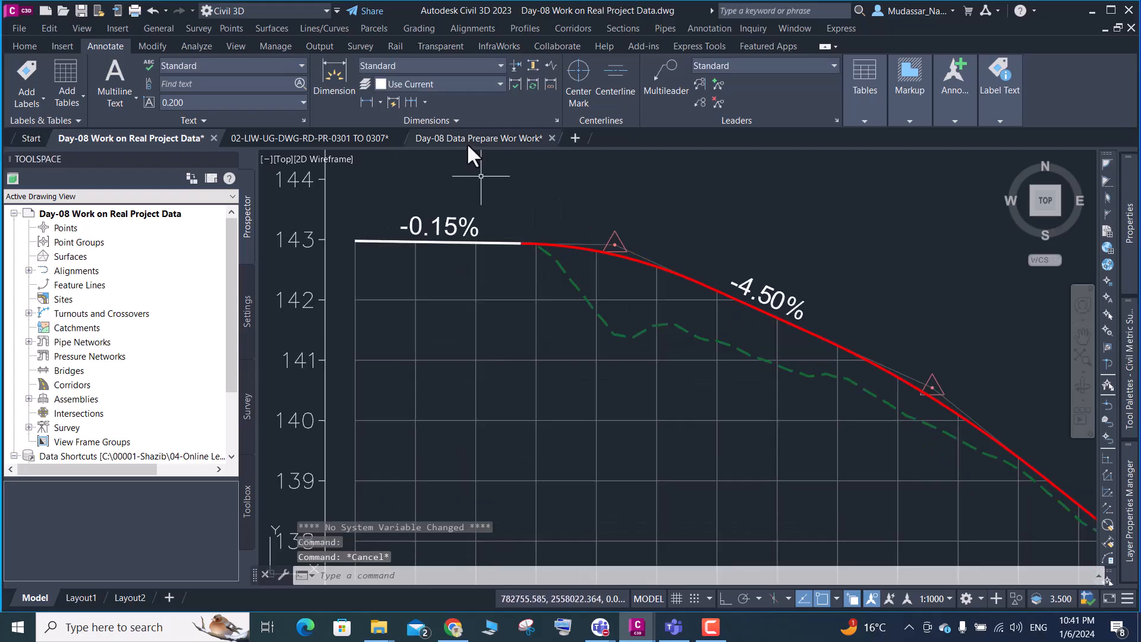
pyautogui.scroll(3, 510, 232)
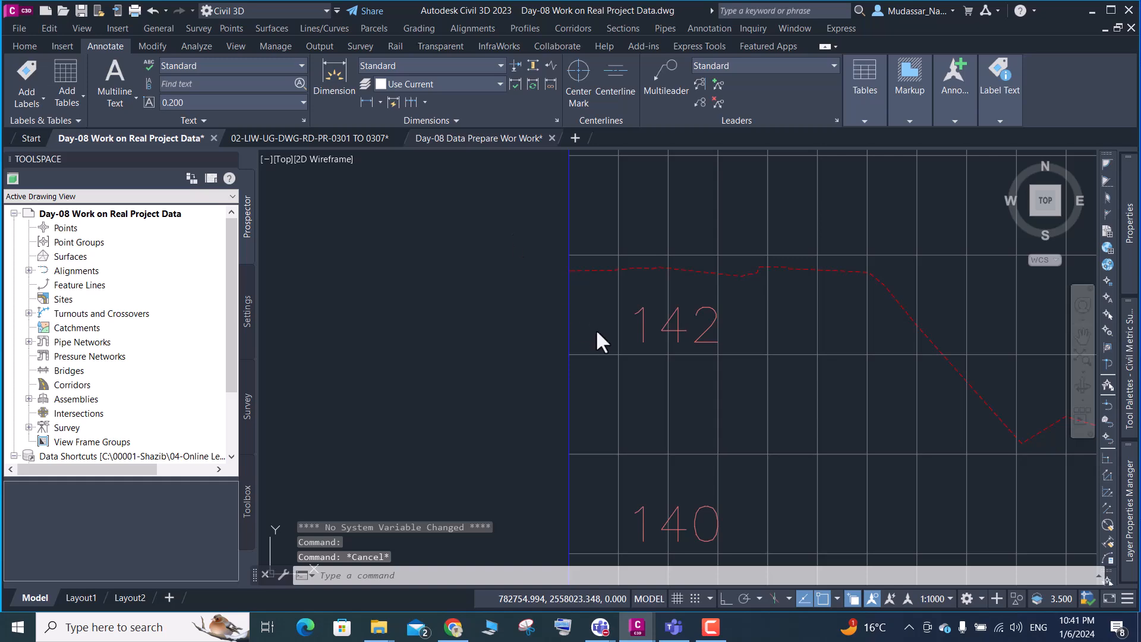
# In Day-08 Data Prepare Wor Work, draw a horizontal polyline 27.43 long from the start of the existing-ground profile
pyautogui.hotkey('ctrl', 'Tab')
pyautogui.write('P')
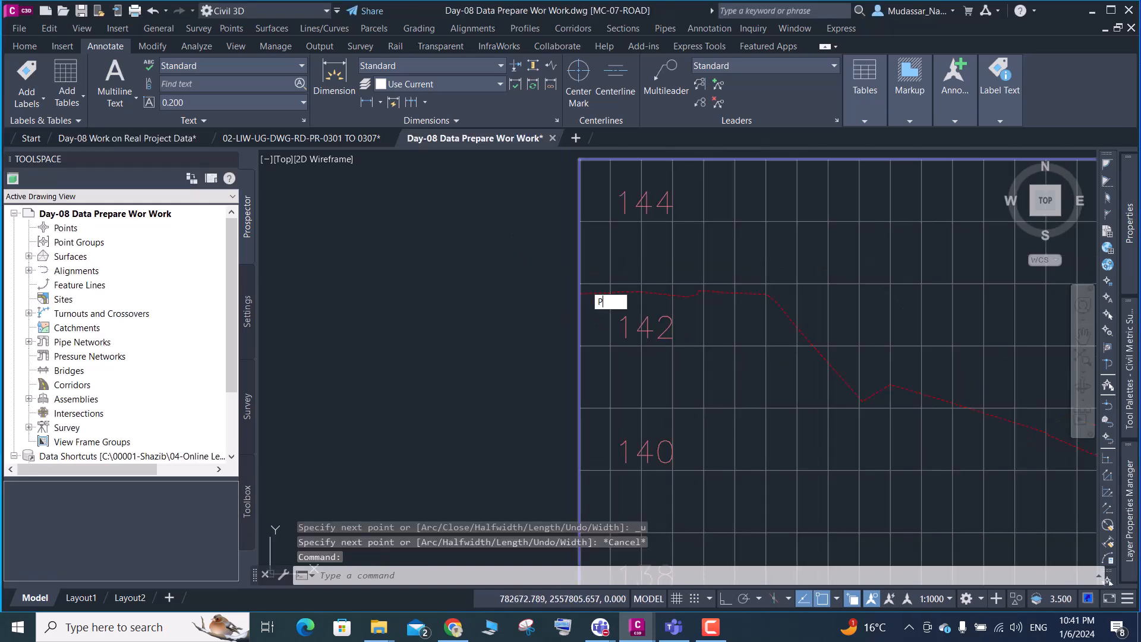
pyautogui.write('L')
pyautogui.press('Return')
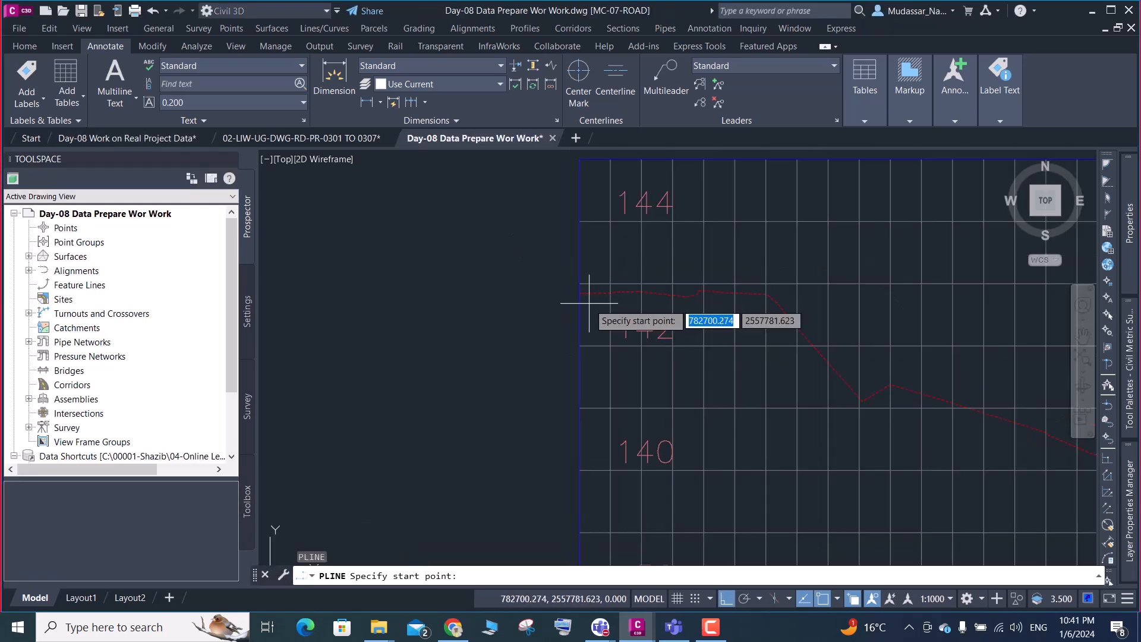
pyautogui.scroll(2, 583, 292)
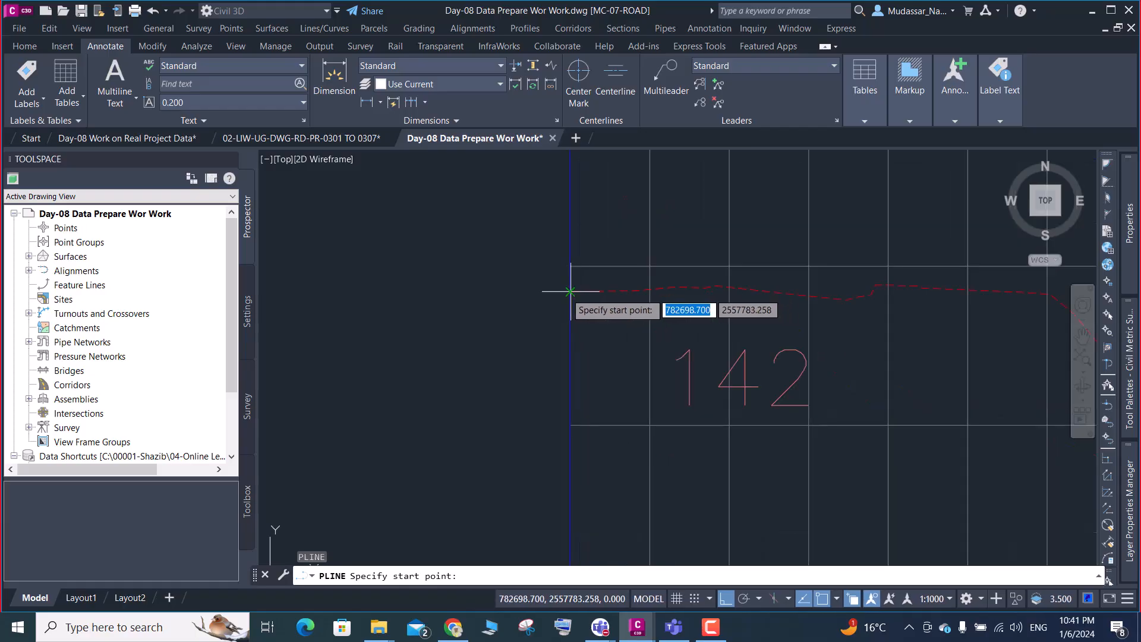
pyautogui.click(570, 291)
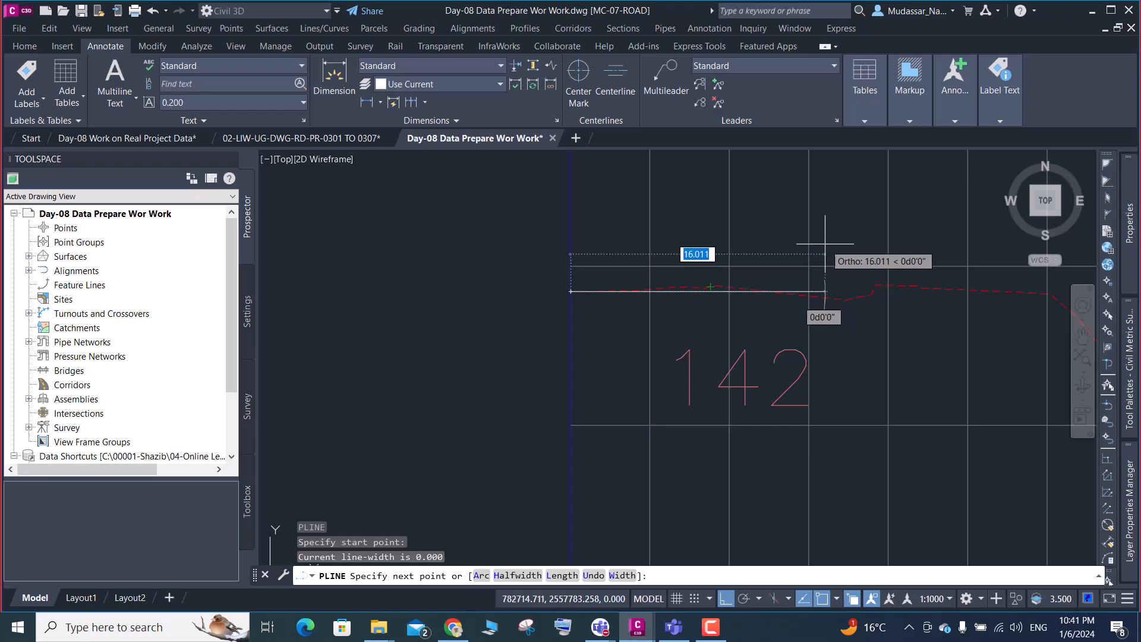
pyautogui.write('27.43')
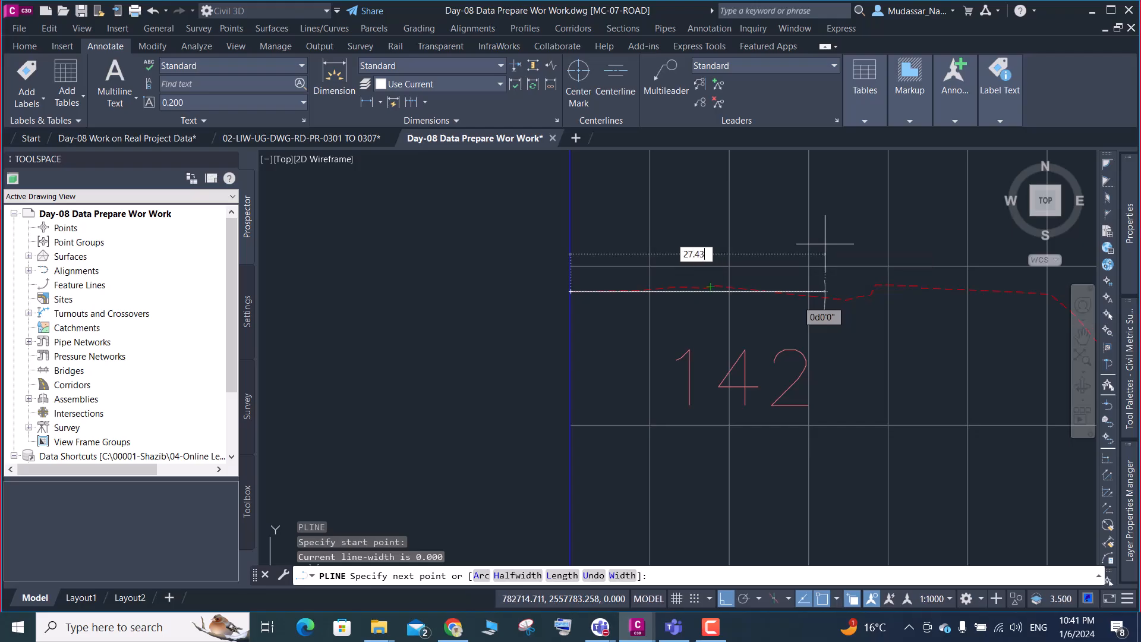
pyautogui.press('Return')
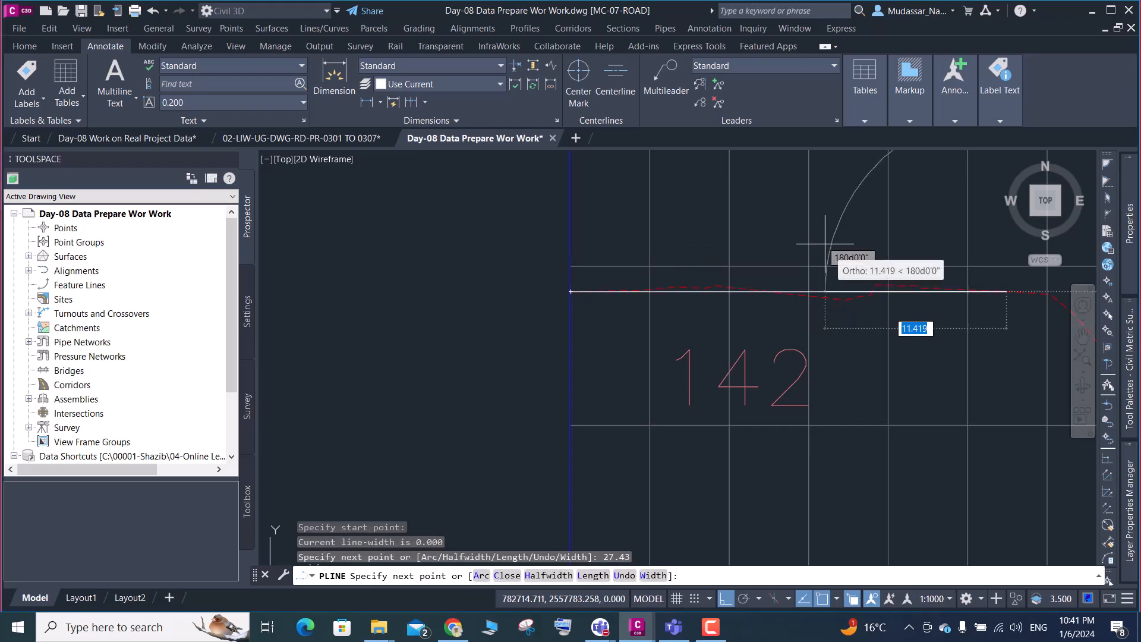
pyautogui.press('Return')
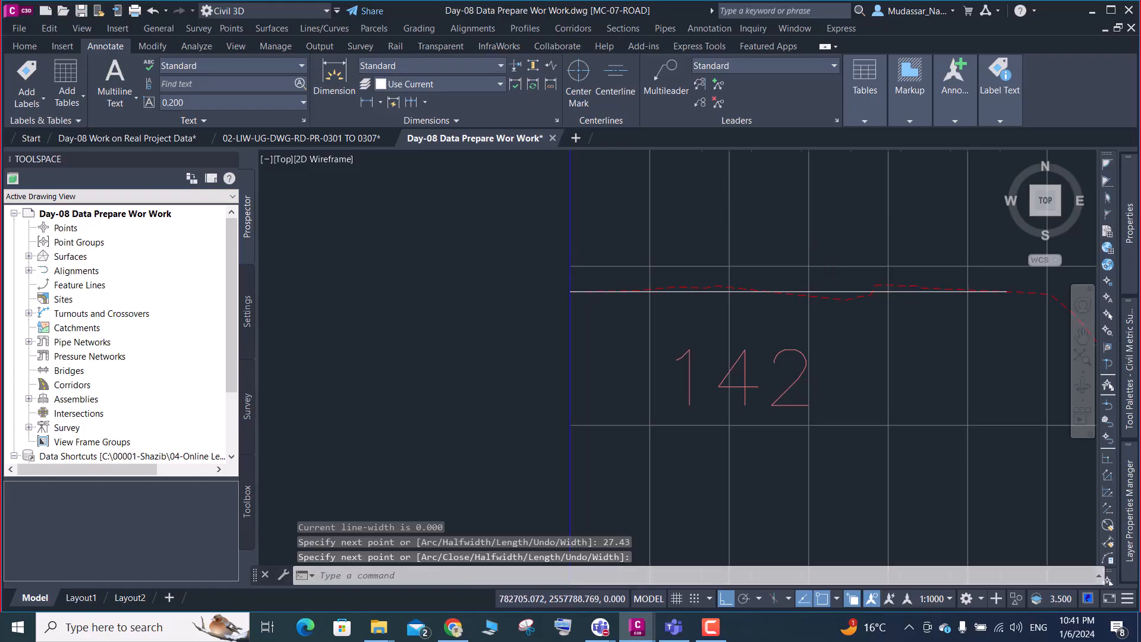
pyautogui.scroll(-2, 612, 225)
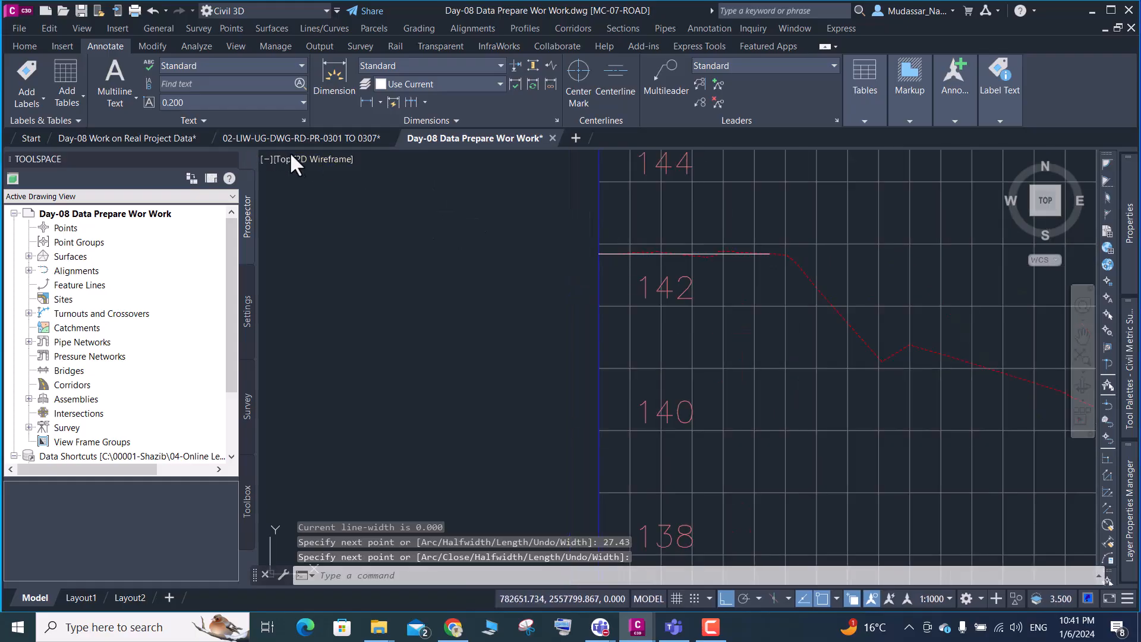
# Switch to drawing 02-LIW-UG-DWG-RD-PR-0301 TO 0307 to view the road plan near station 0+000
pyautogui.scroll(-8, 511, 317)
pyautogui.scroll(-10, 515, 318)
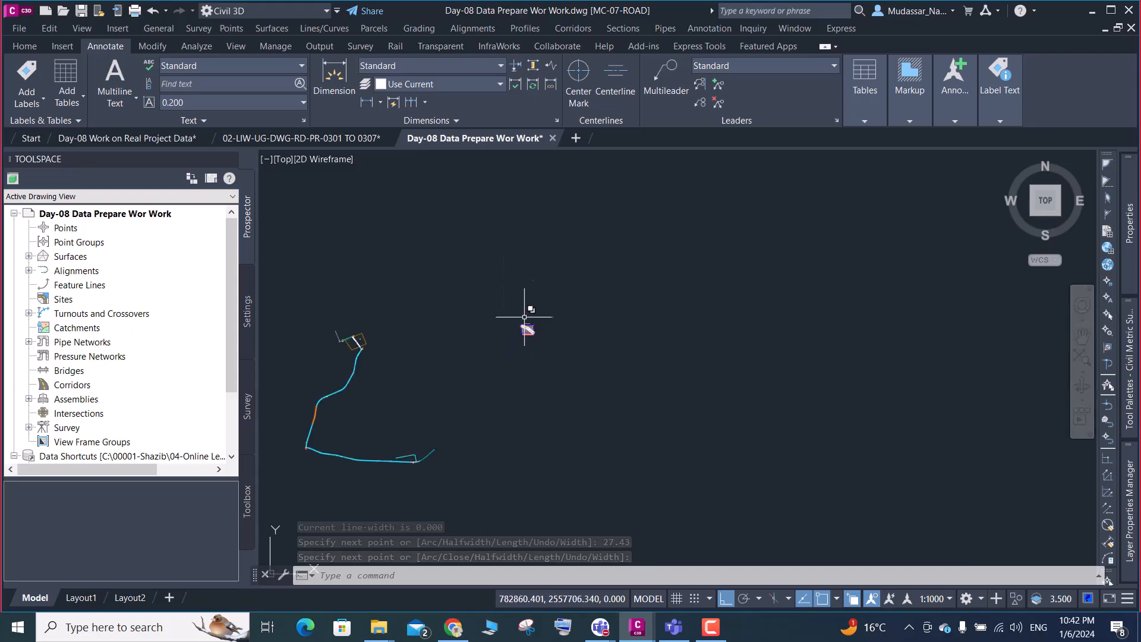
pyautogui.click(290, 143)
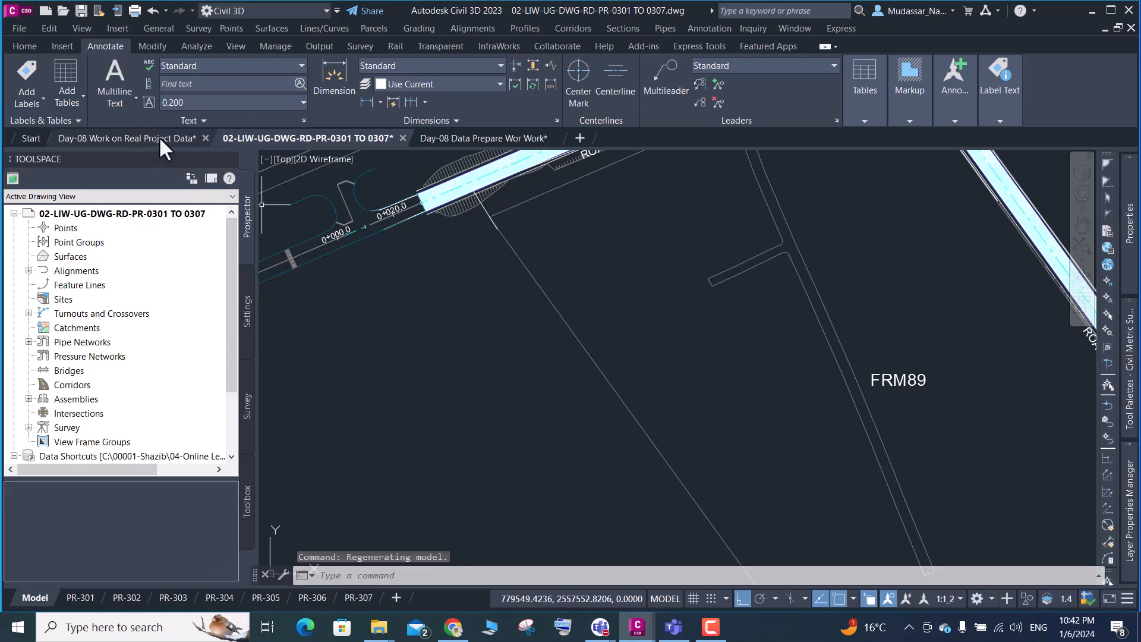
# Undock the Day-08 Work on Real Project Data drawing window and dock it back among the open drawings
pyautogui.moveTo(160, 134)
pyautogui.mouseDown()
pyautogui.moveTo(311, 129)
pyautogui.moveTo(388, 151)
pyautogui.moveTo(396, 184)
pyautogui.moveTo(758, 188)
pyautogui.moveTo(679, 189)
pyautogui.mouseUp()
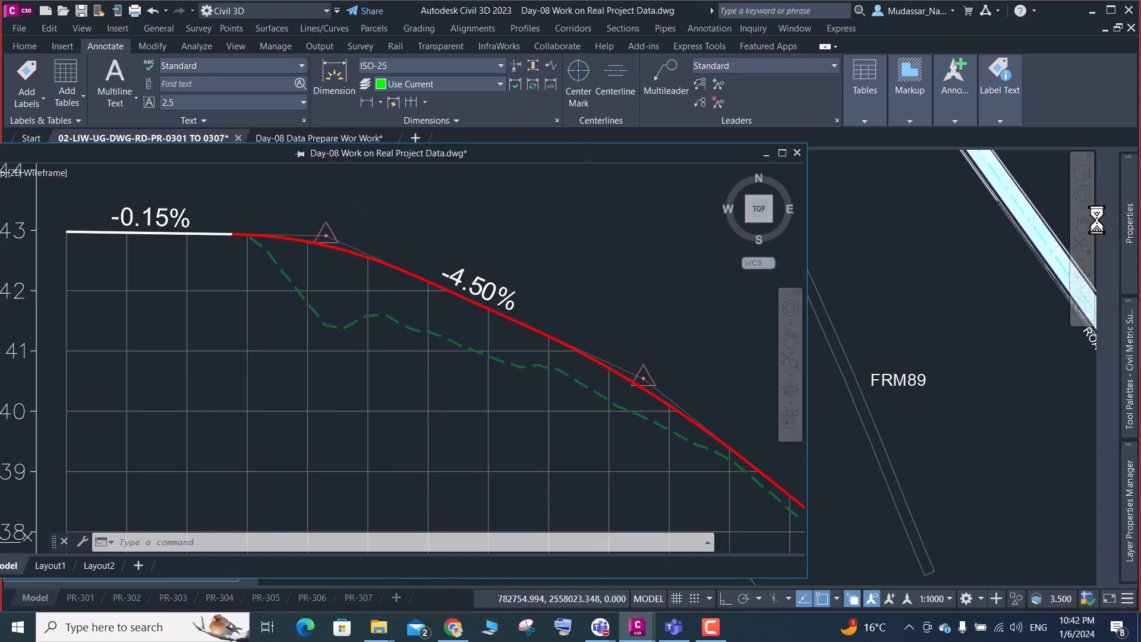
pyautogui.click(781, 153)
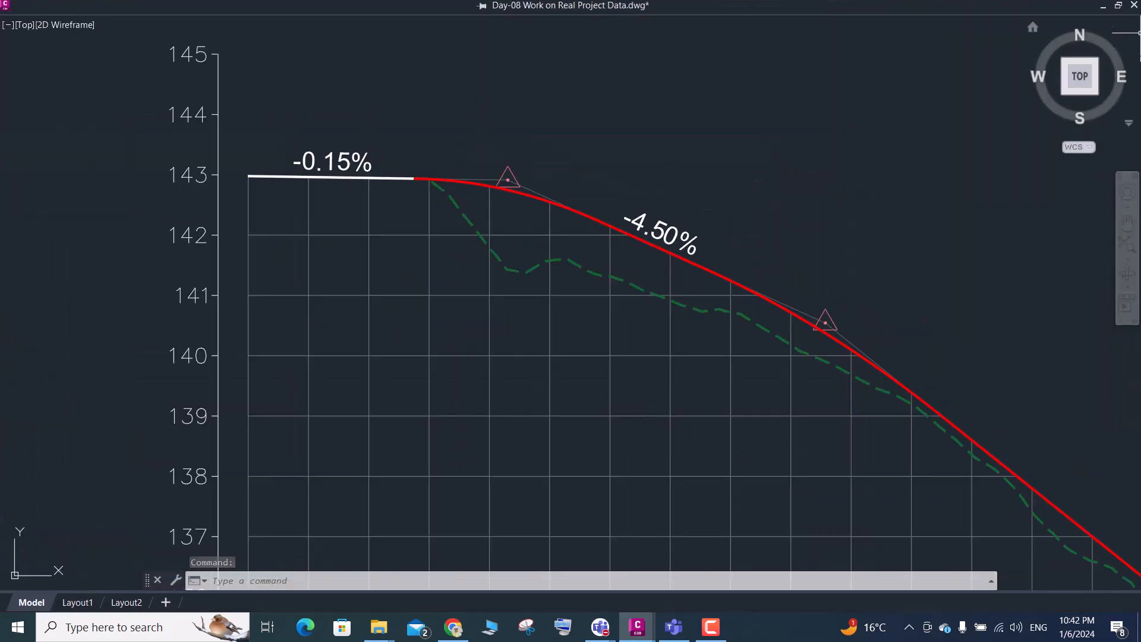
pyautogui.click(1117, 5)
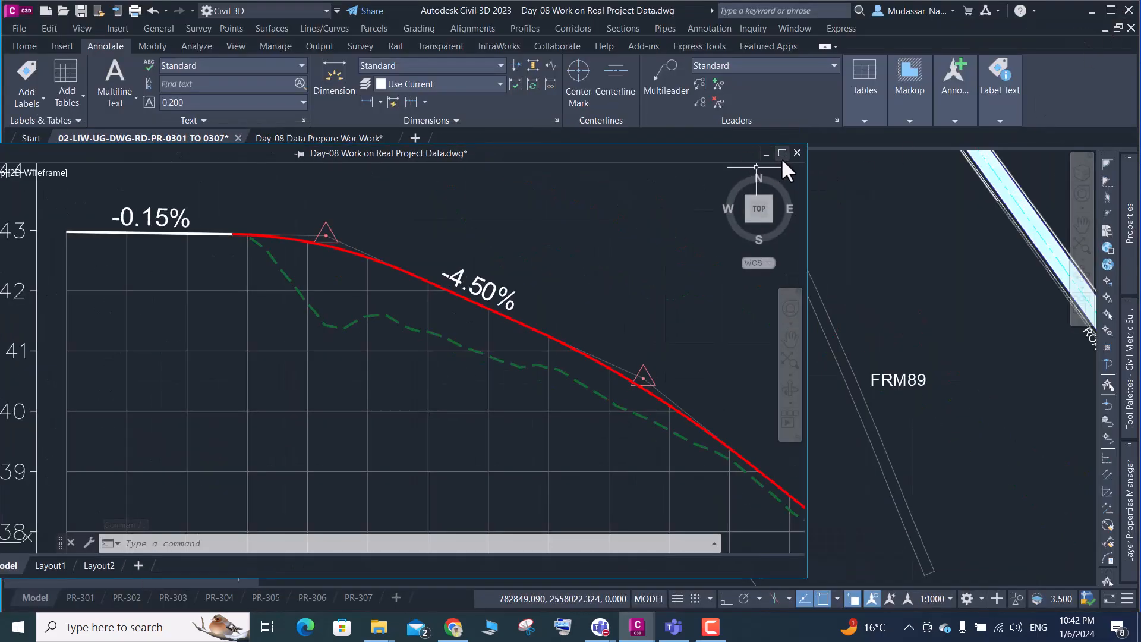
pyautogui.click(865, 172)
pyautogui.click(796, 152)
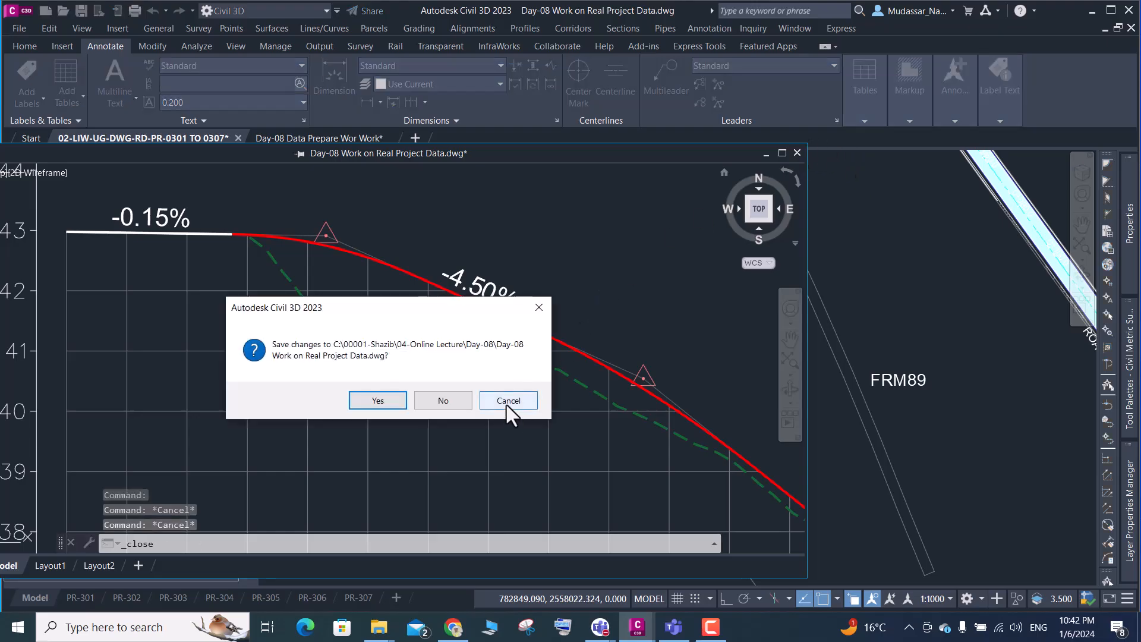
pyautogui.click(507, 405)
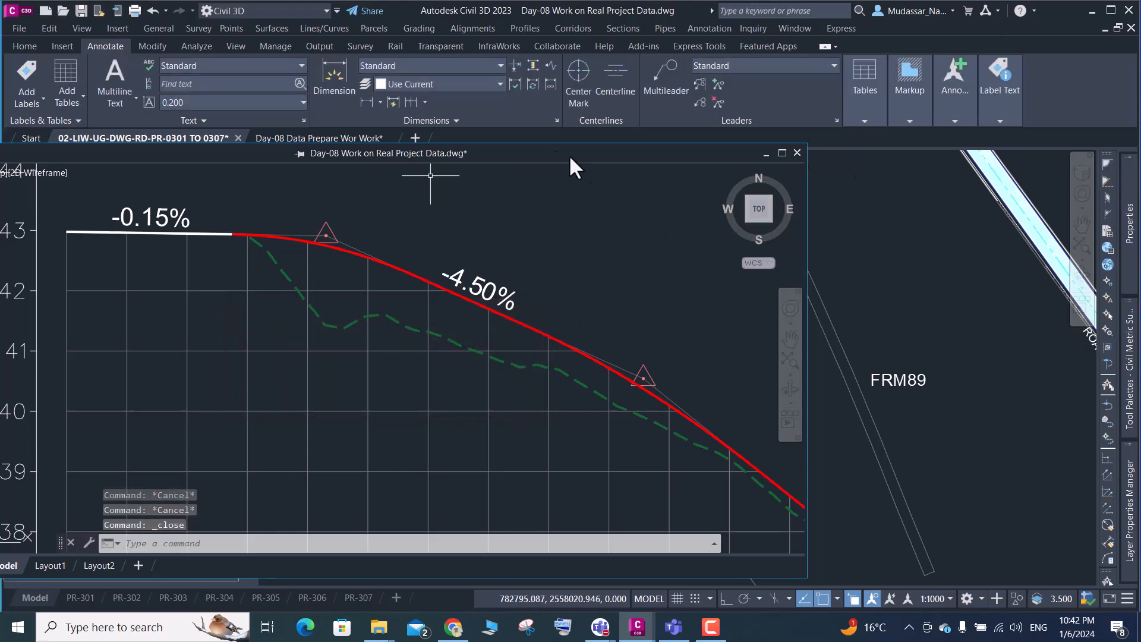
pyautogui.moveTo(691, 149)
pyautogui.mouseDown()
pyautogui.moveTo(916, 180)
pyautogui.moveTo(894, 141)
pyautogui.moveTo(905, 117)
pyautogui.mouseUp()
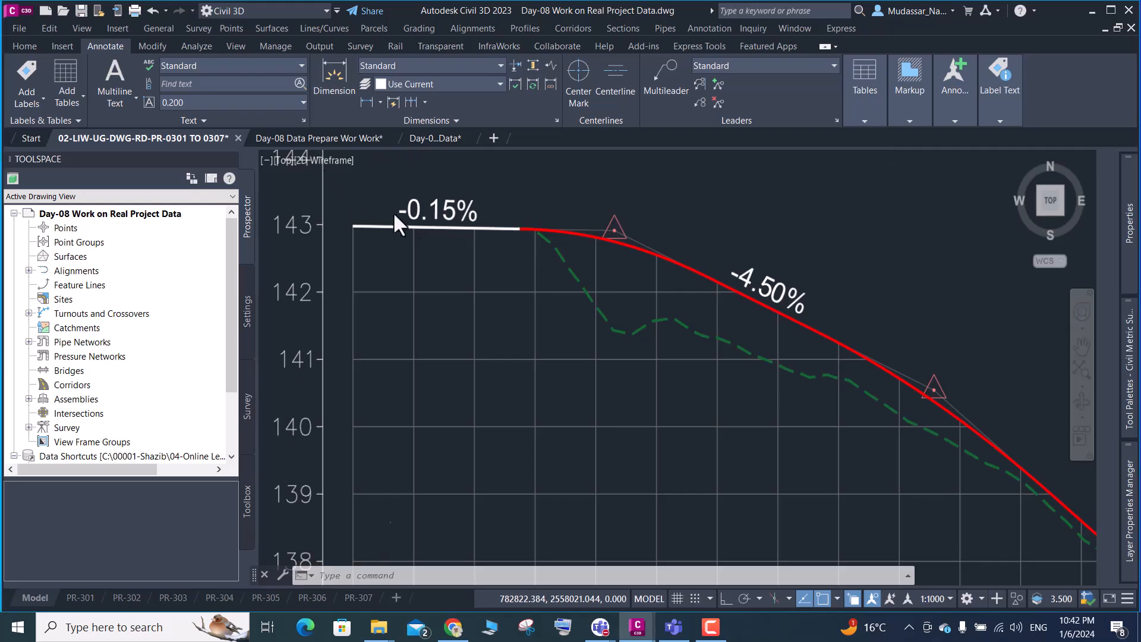
# Look over the MC7-01 design profile and its data bands, and return to the road plan in 02-LIW-UG-DWG-RD-PR-0301 TO 0307
pyautogui.scroll(-3, 455, 268)
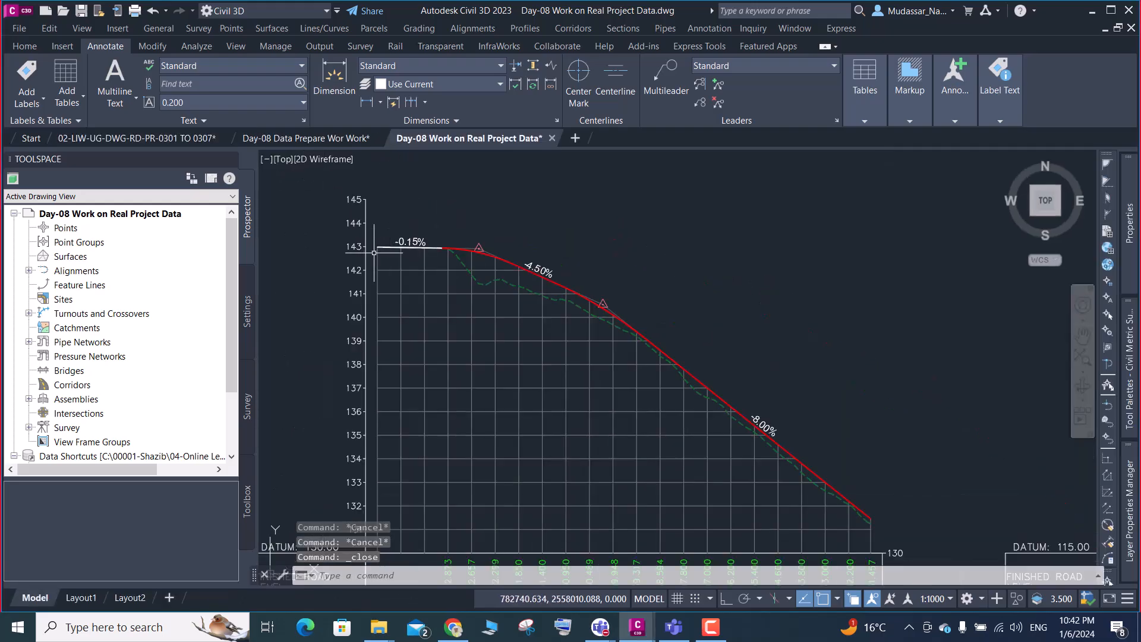
pyautogui.scroll(3, 404, 230)
pyautogui.scroll(-5, 404, 230)
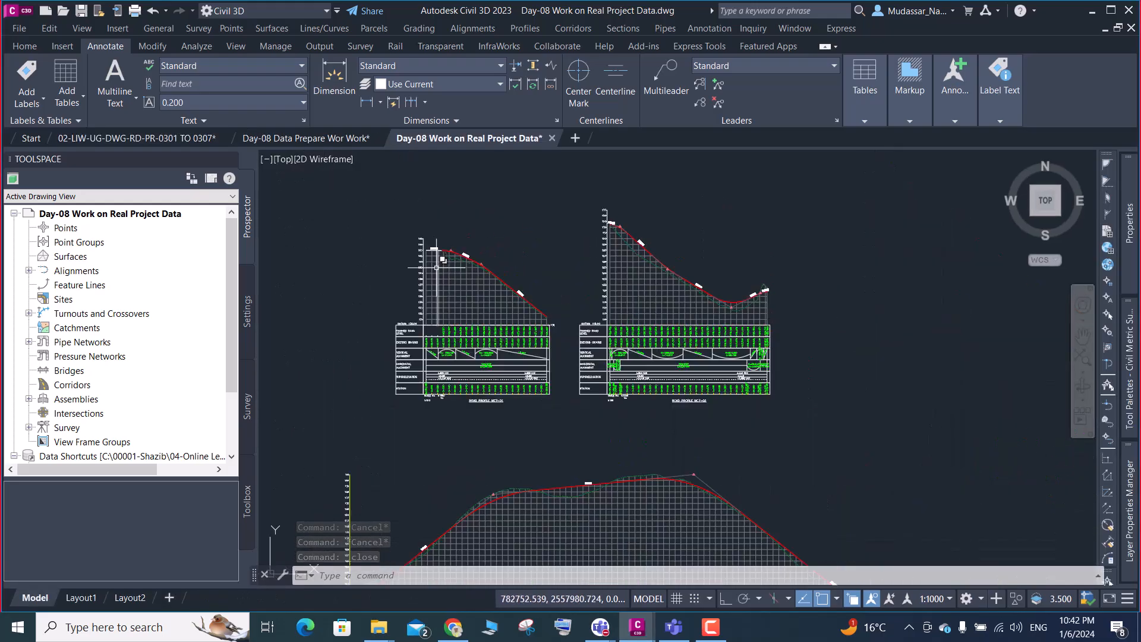
pyautogui.click(187, 139)
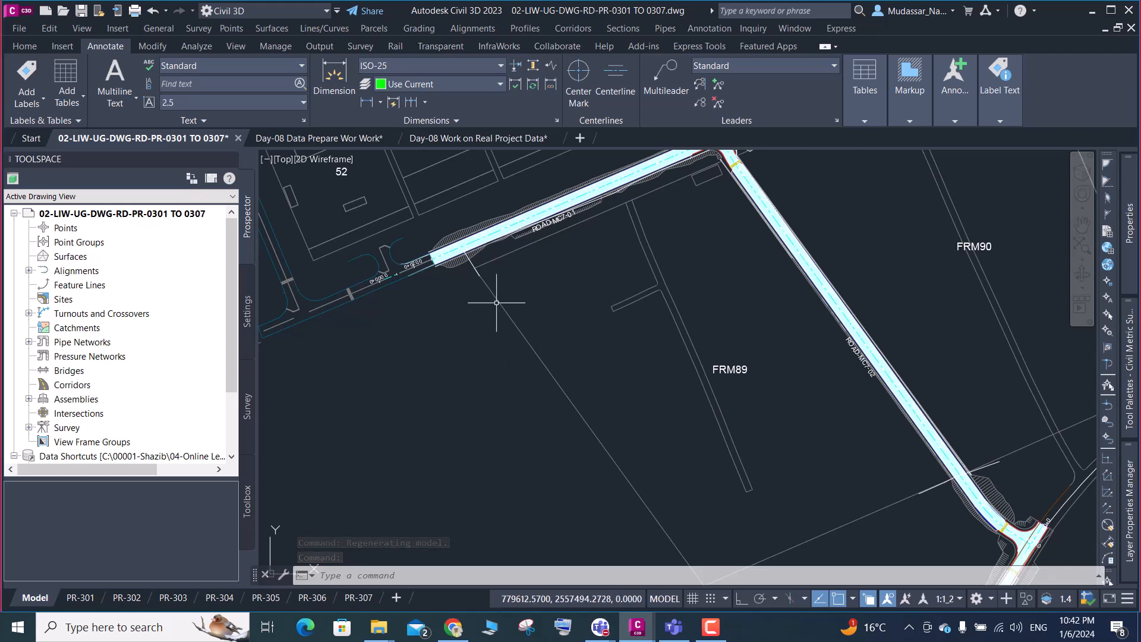
# Locate the MC7-01 design profile in the reference drawing and examine its start station, first tangent grade and first curve's start labels
pyautogui.scroll(-8, 499, 303)
pyautogui.scroll(-4, 512, 343)
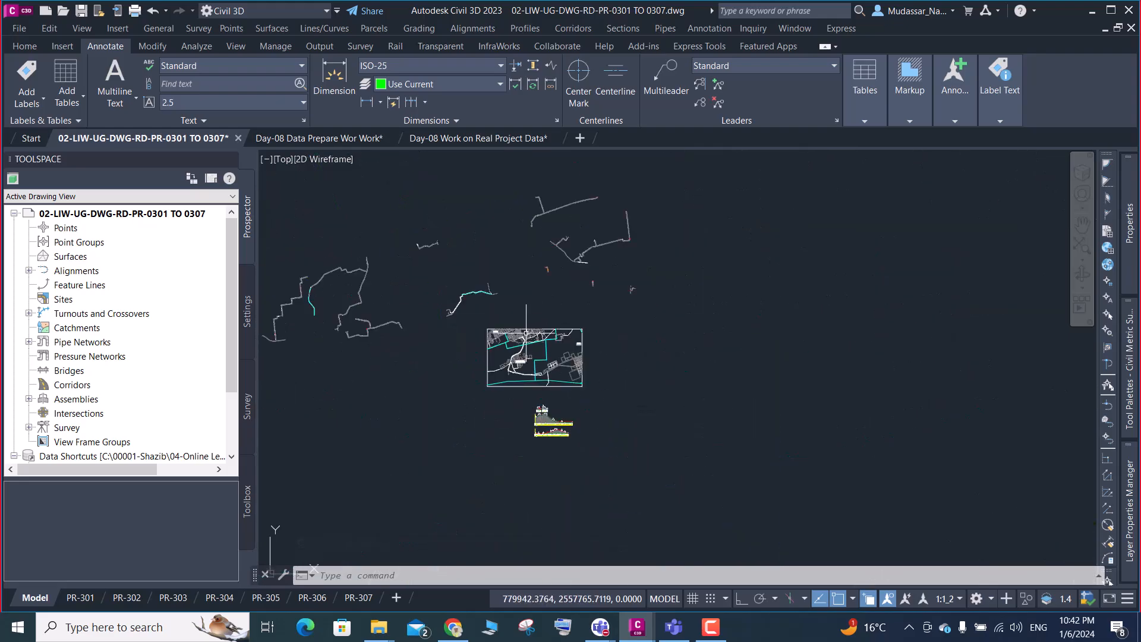
pyautogui.scroll(4, 540, 402)
pyautogui.scroll(8, 540, 401)
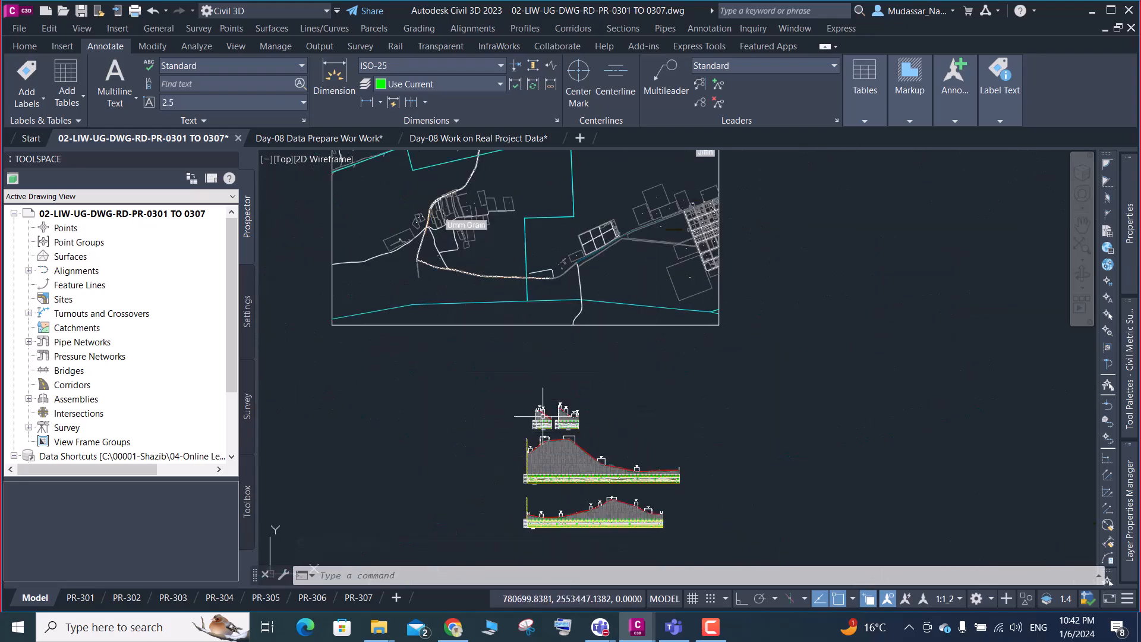
pyautogui.scroll(1, 508, 419)
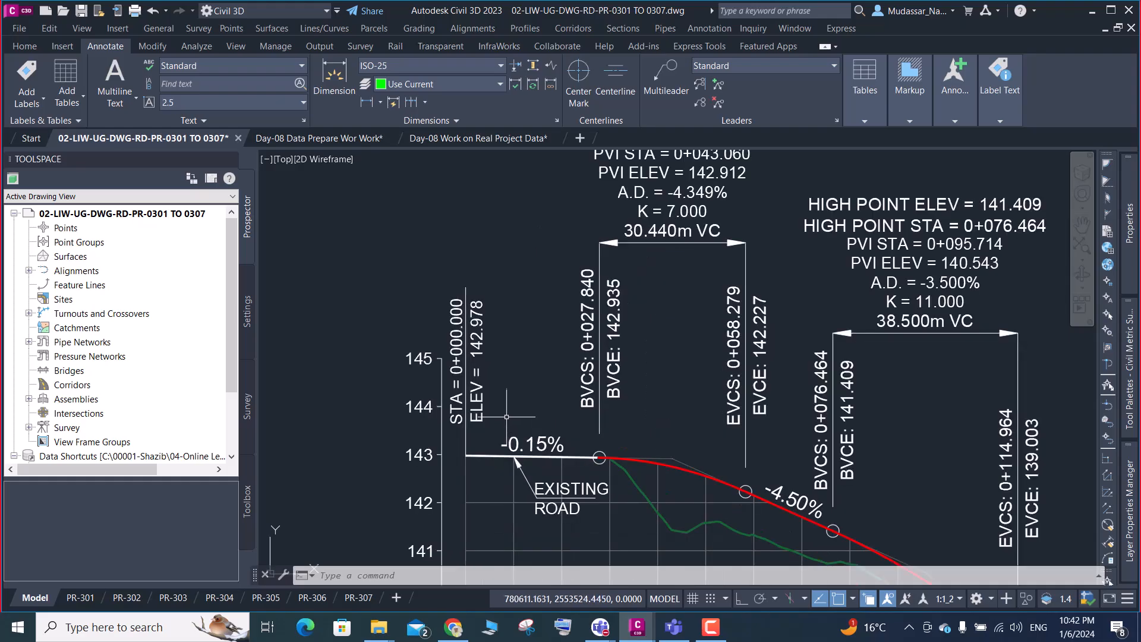
pyautogui.scroll(3, 486, 371)
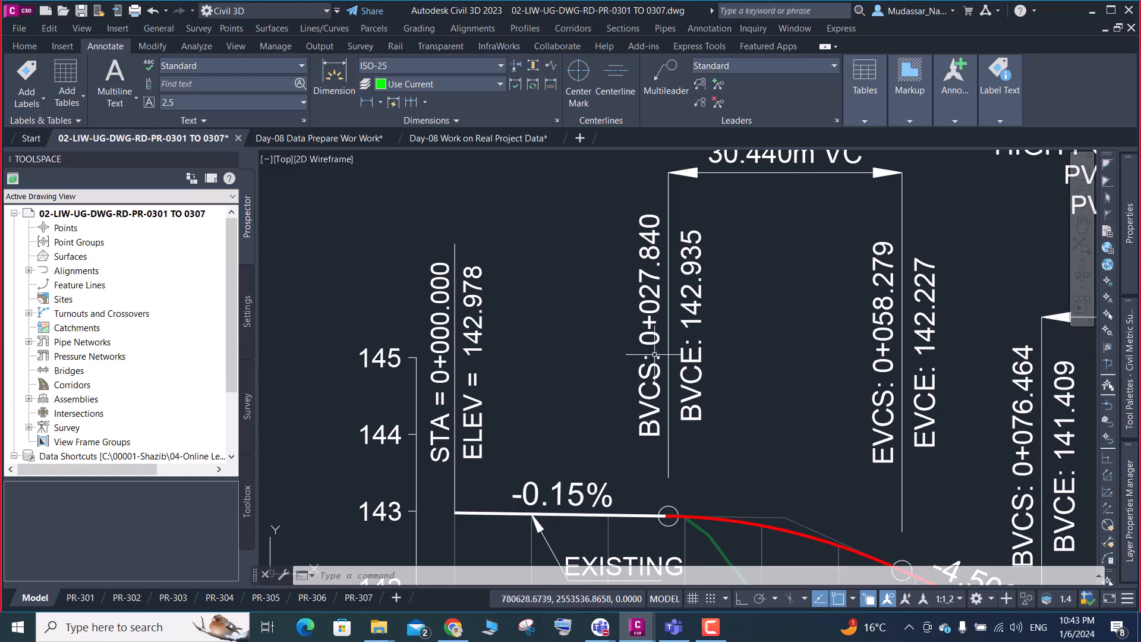
pyautogui.scroll(-2, 653, 351)
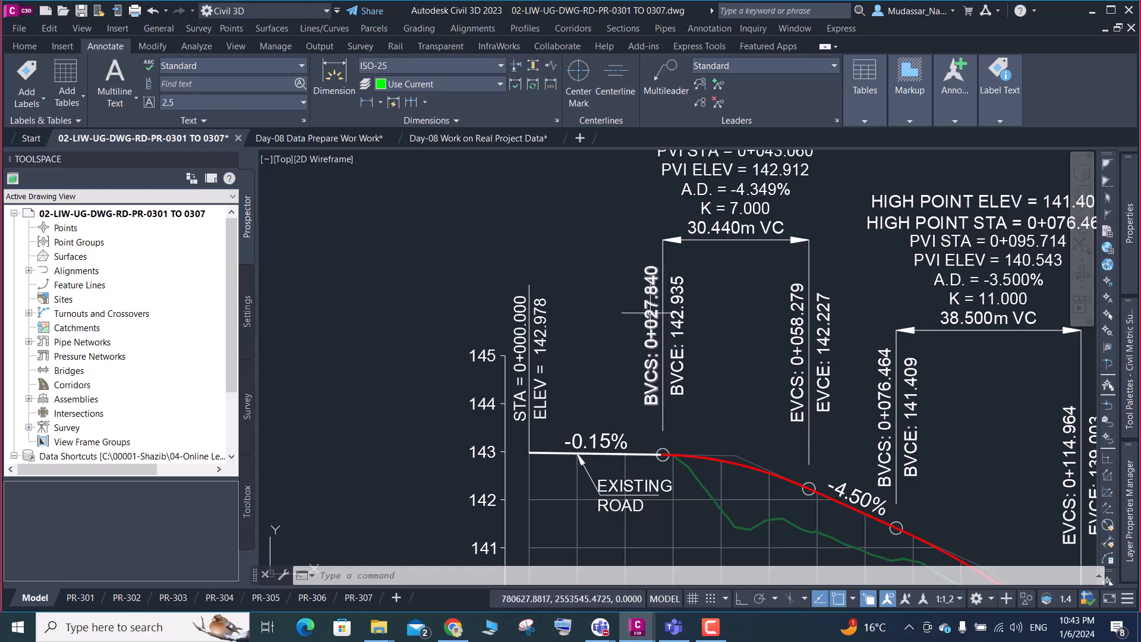
pyautogui.scroll(-2, 651, 312)
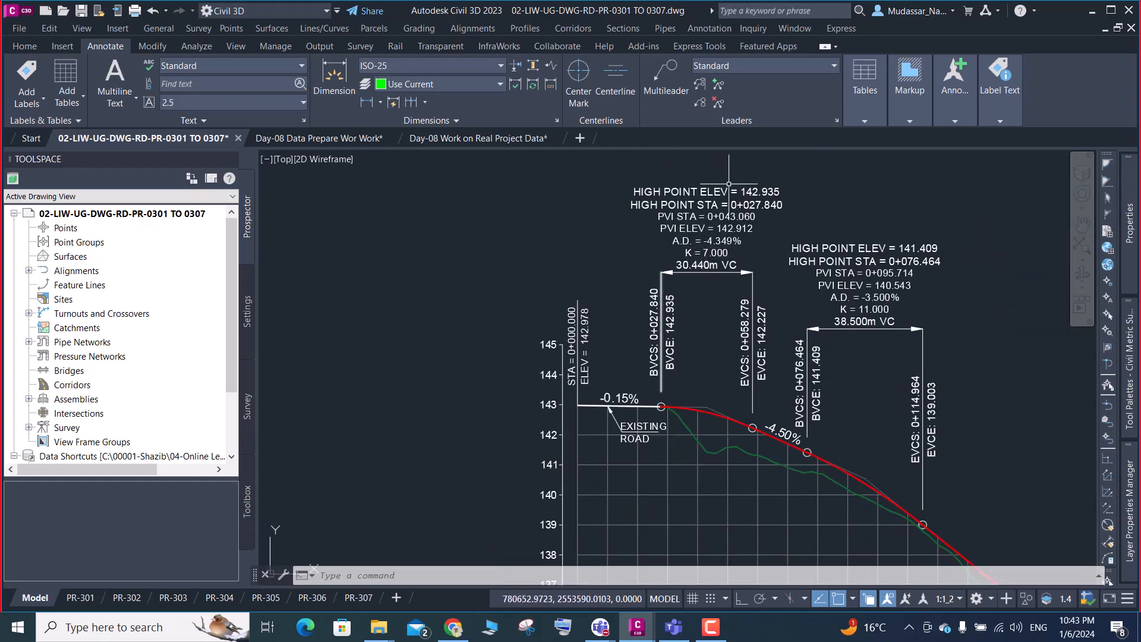
# Examine the first vertical curve's high point, PVI, K value, curve length and end-point labels on the reference profile
pyautogui.scroll(2, 728, 184)
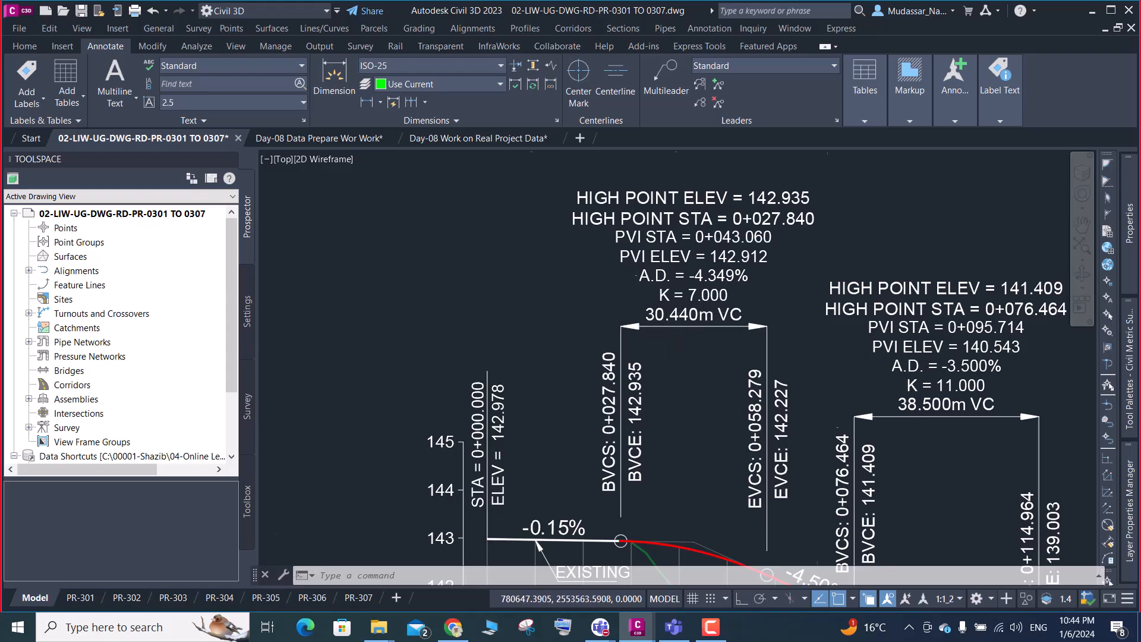
pyautogui.scroll(2, 700, 314)
pyautogui.scroll(-8, 682, 321)
pyautogui.scroll(6, 666, 328)
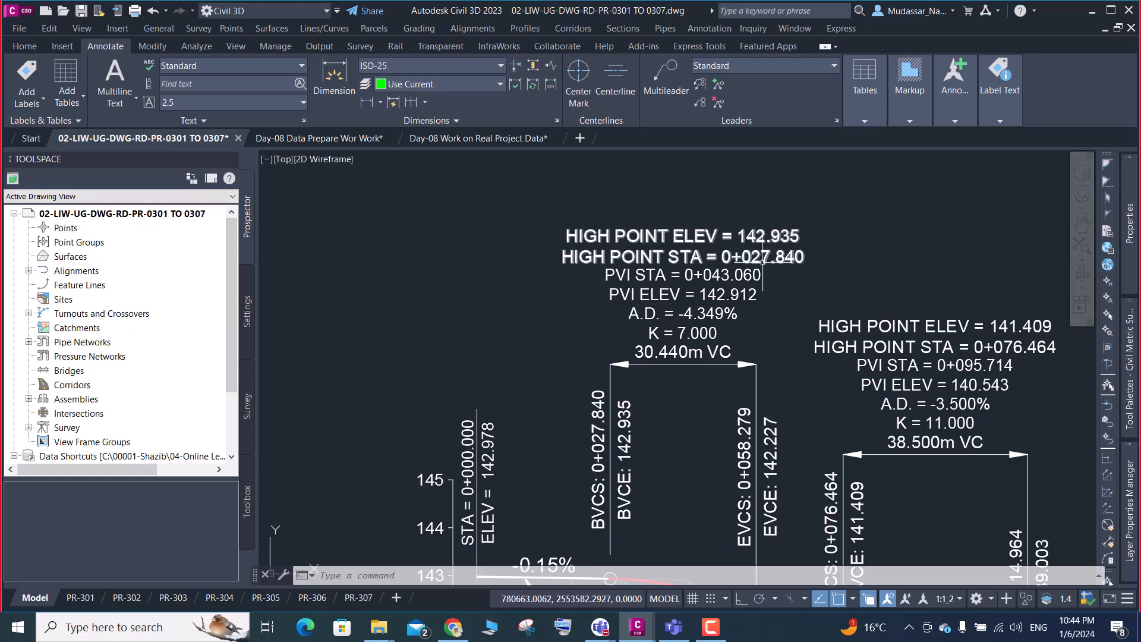
pyautogui.scroll(2, 754, 249)
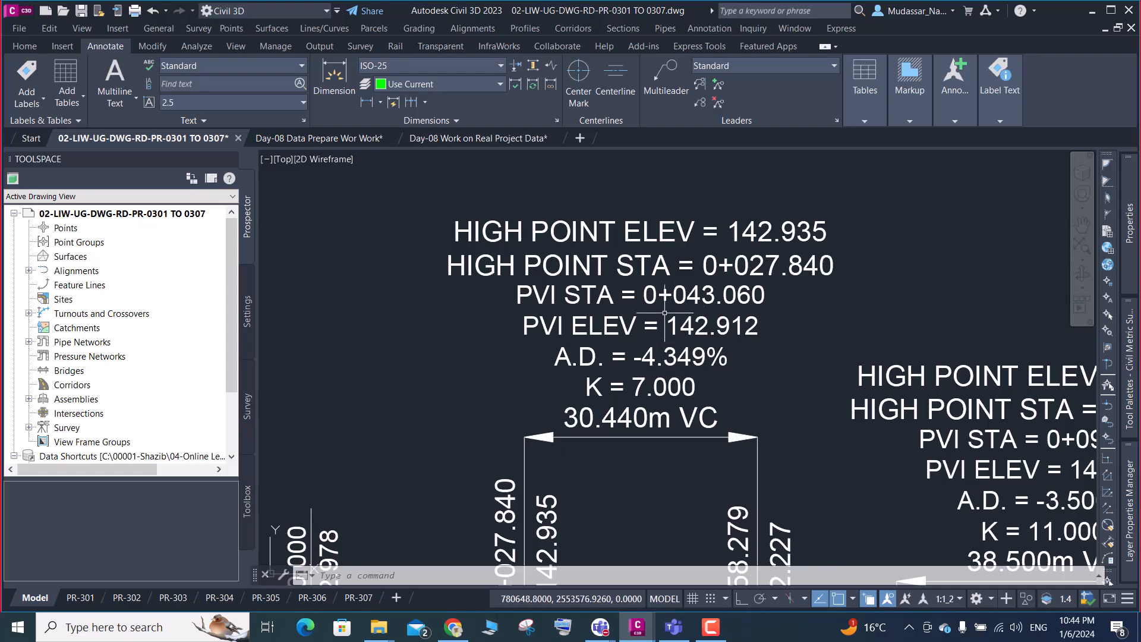
pyautogui.scroll(-2, 737, 297)
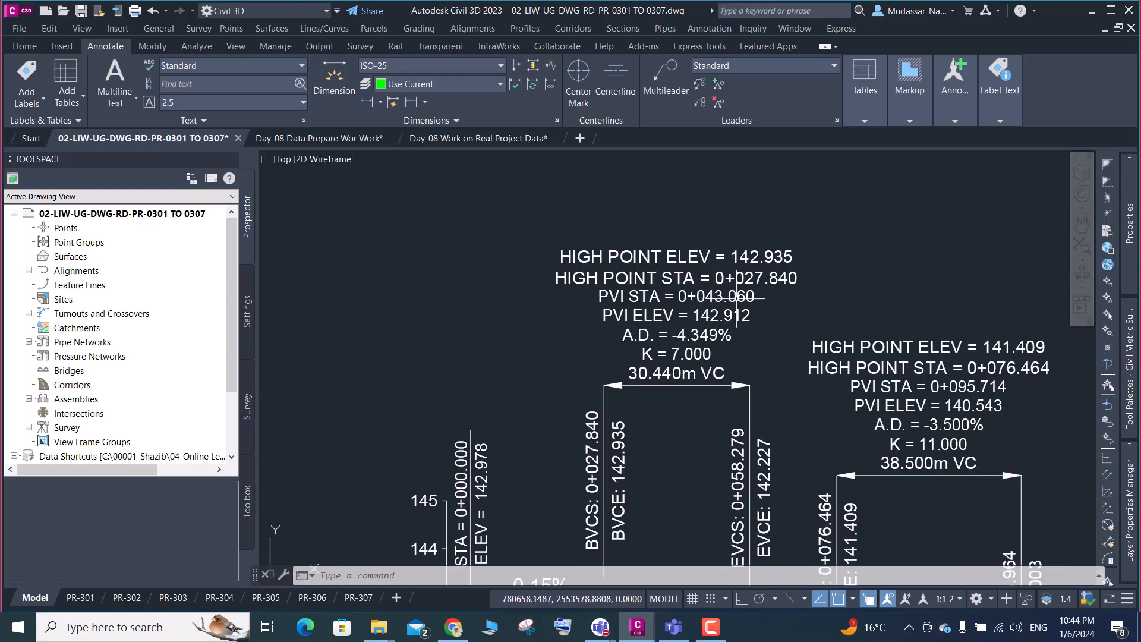
pyautogui.scroll(-2, 740, 300)
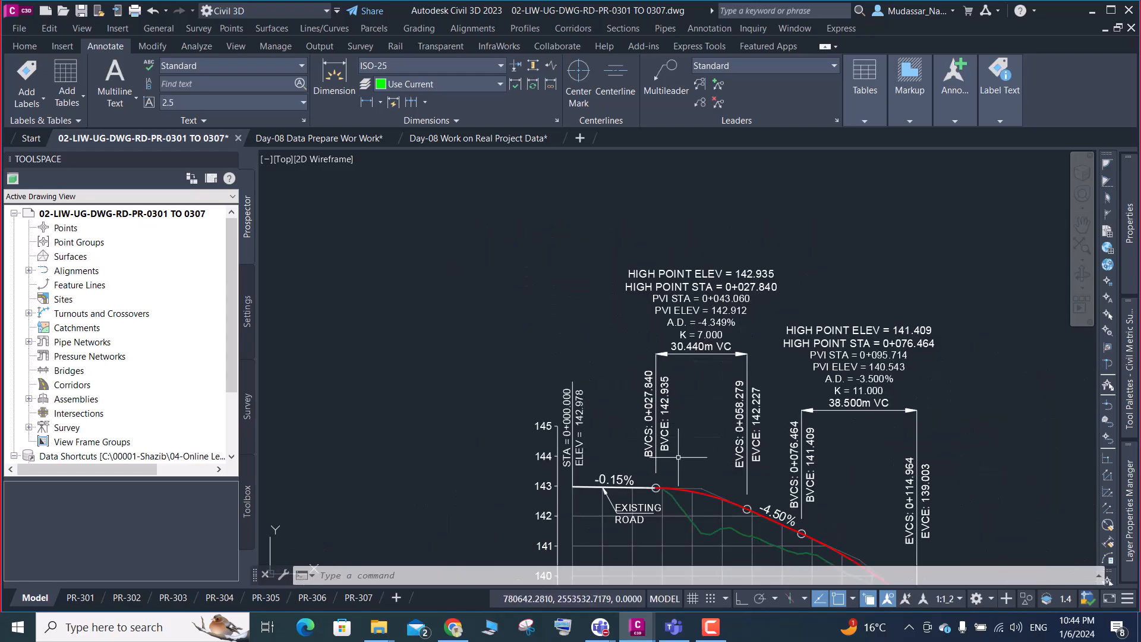
pyautogui.scroll(2, 656, 486)
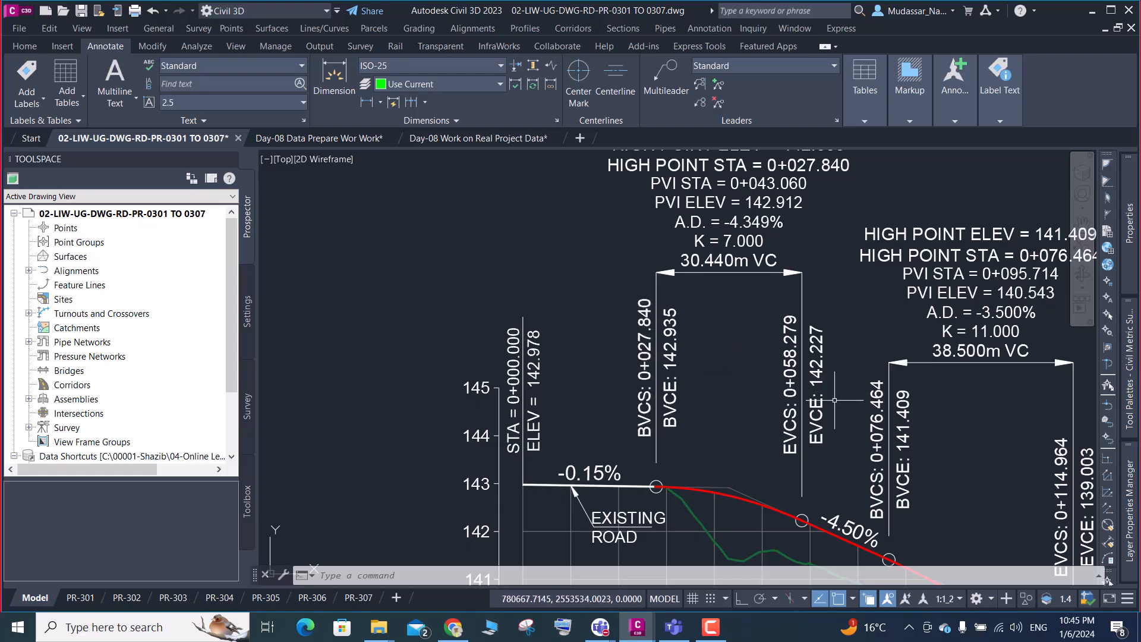
pyautogui.moveTo(827, 400)
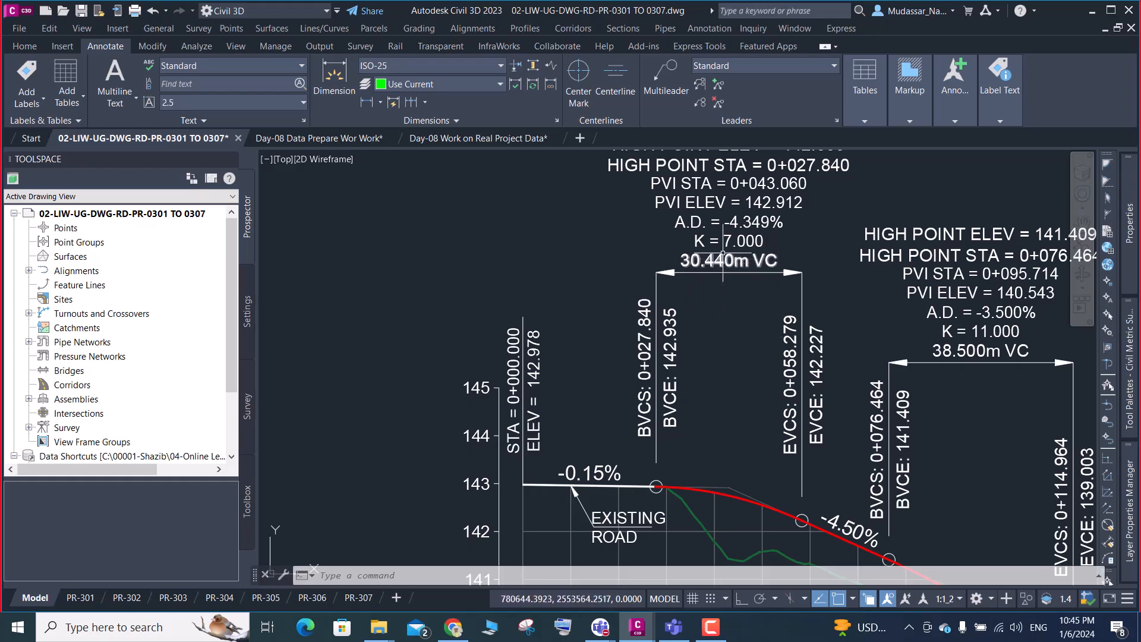
pyautogui.scroll(-2, 724, 221)
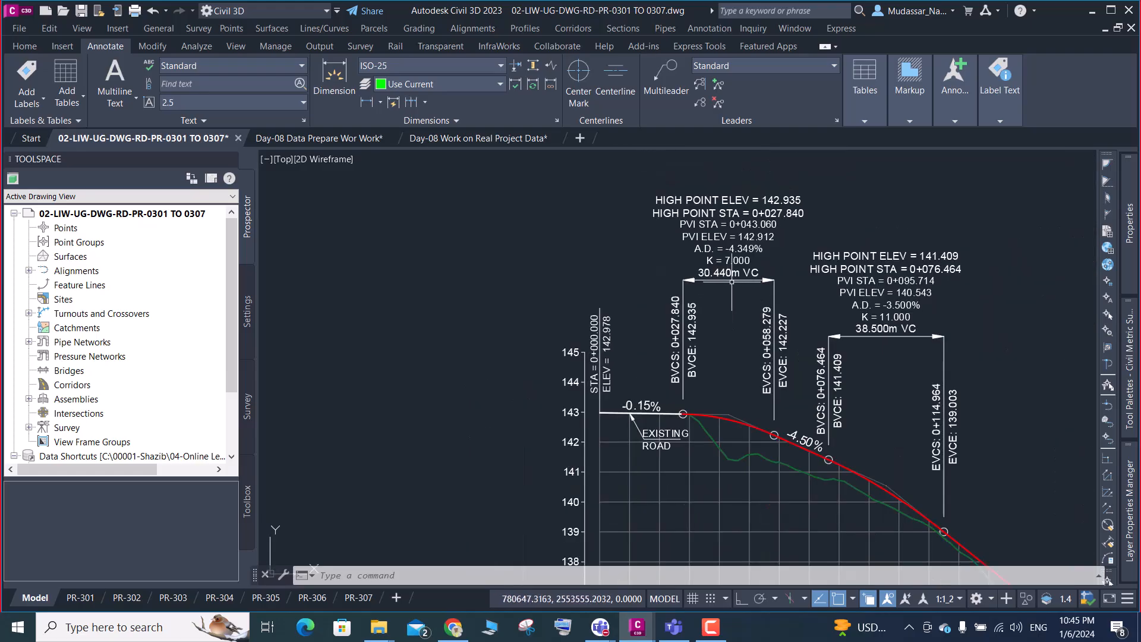
pyautogui.scroll(2, 722, 249)
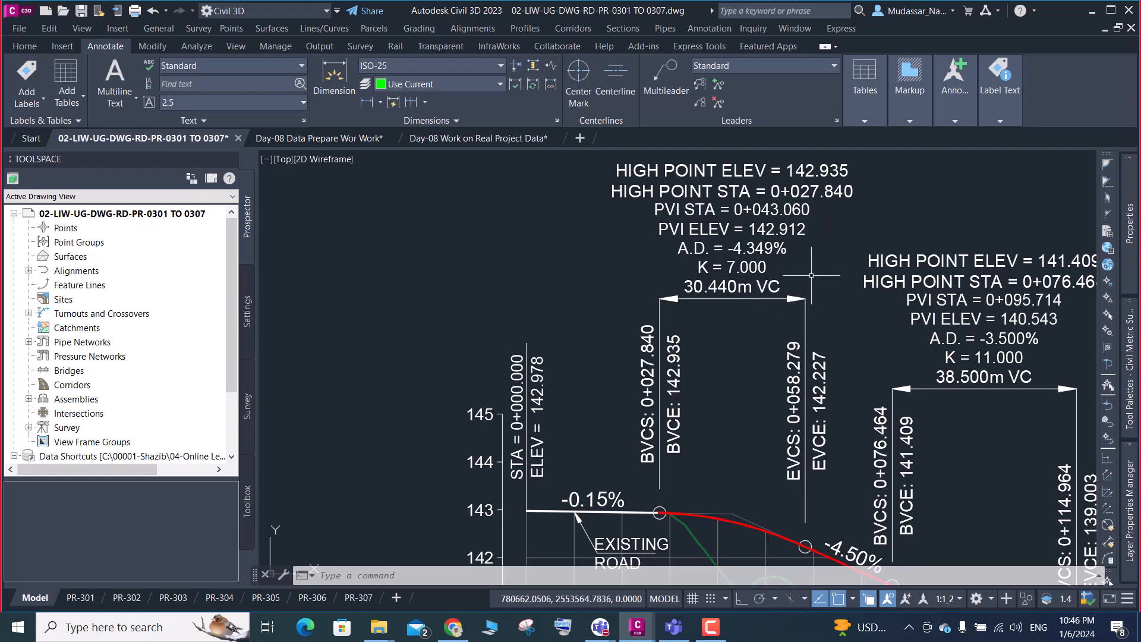
# Examine the second vertical curve's labels, the final tangent's grade and the end station and elevation on the reference profile
pyautogui.scroll(-3, 826, 276)
pyautogui.scroll(3, 834, 386)
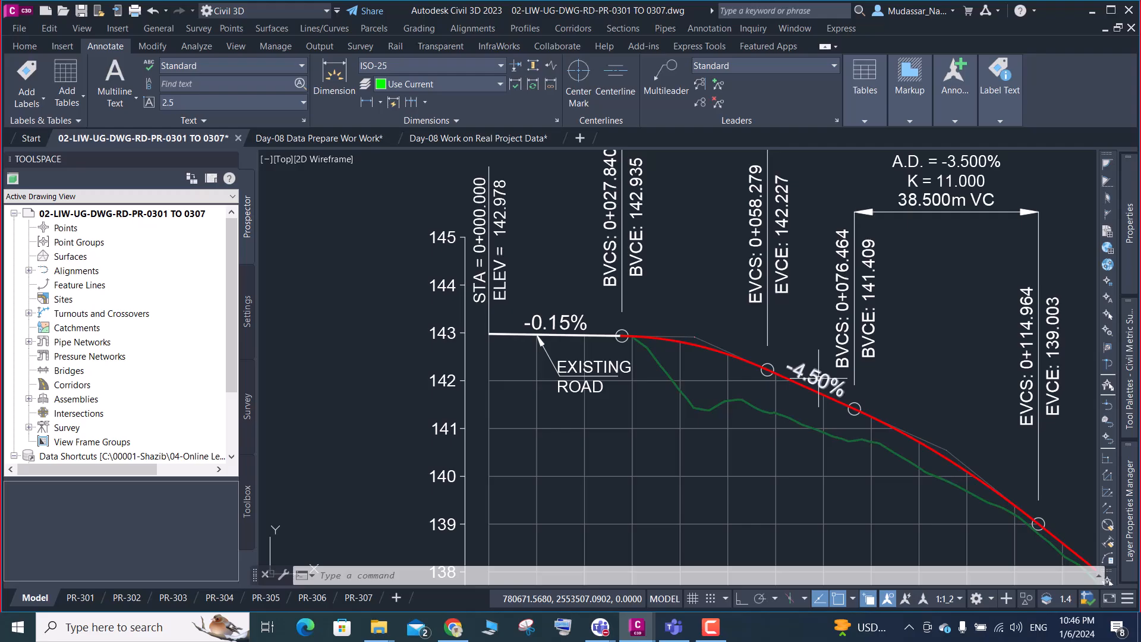
pyautogui.scroll(-5, 819, 378)
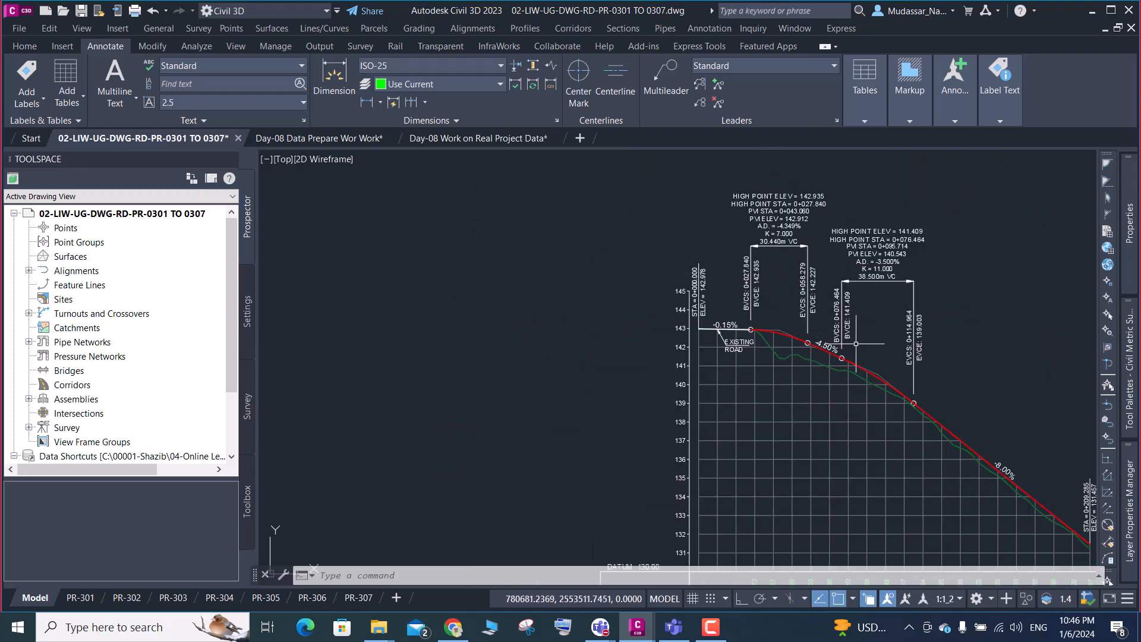
pyautogui.scroll(4, 856, 305)
pyautogui.hotkey('ctrl', 's')
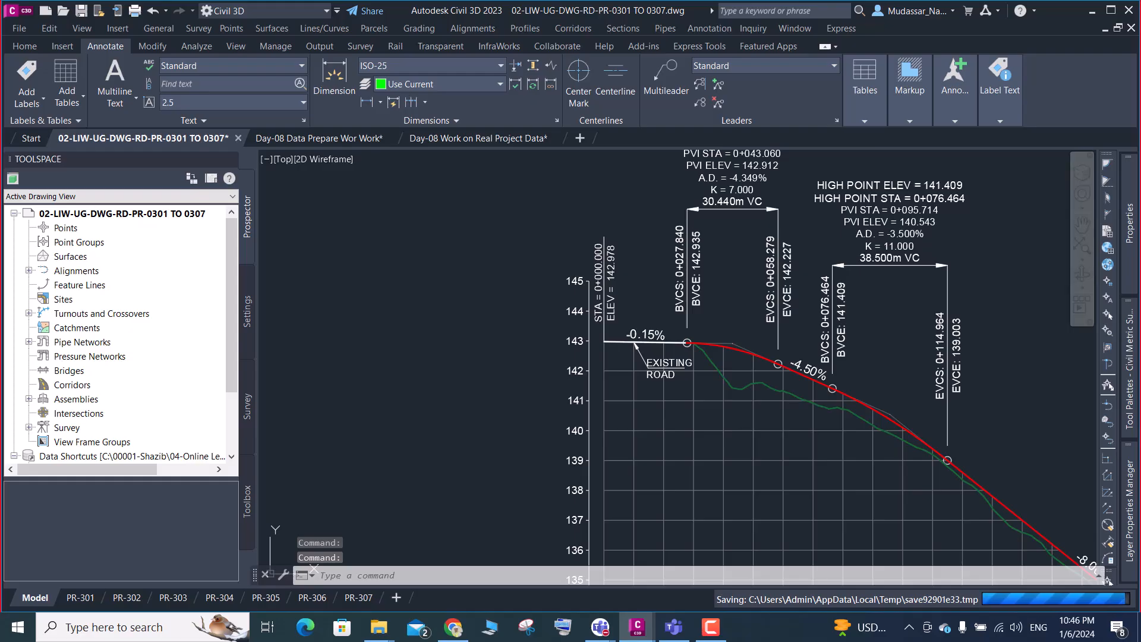
pyautogui.scroll(-2, 603, 196)
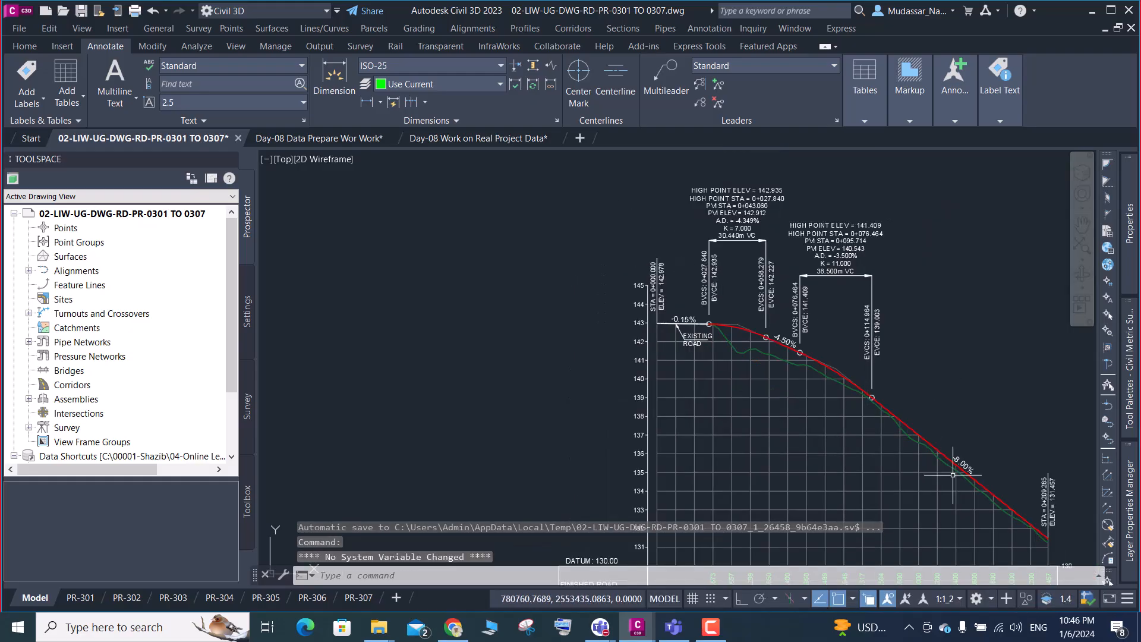
pyautogui.scroll(-2, 921, 403)
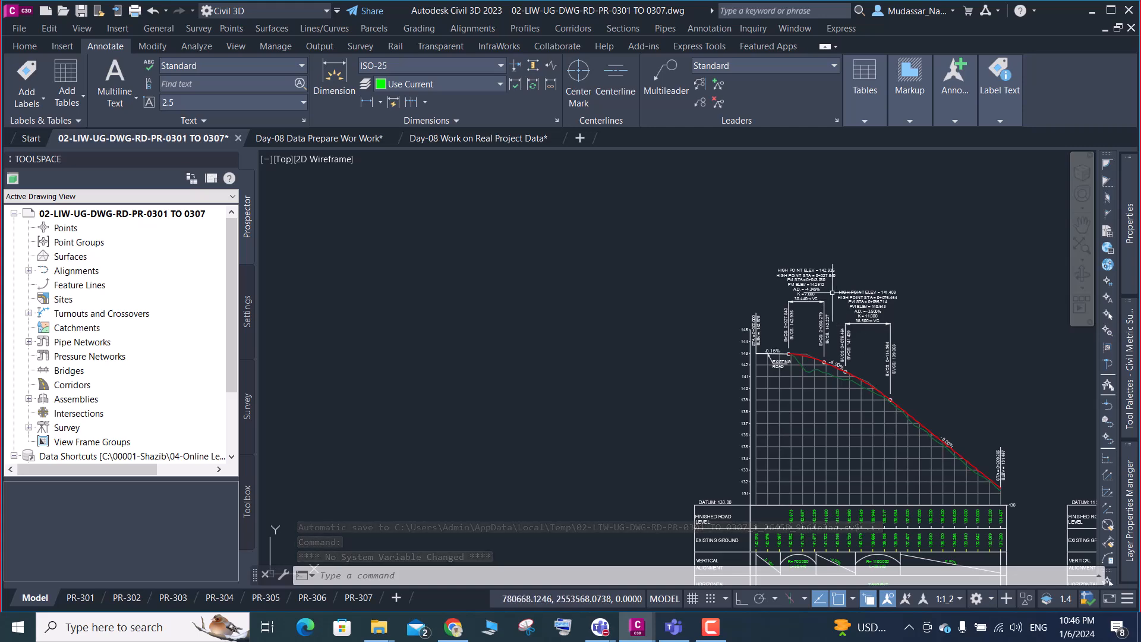
pyautogui.scroll(5, 855, 339)
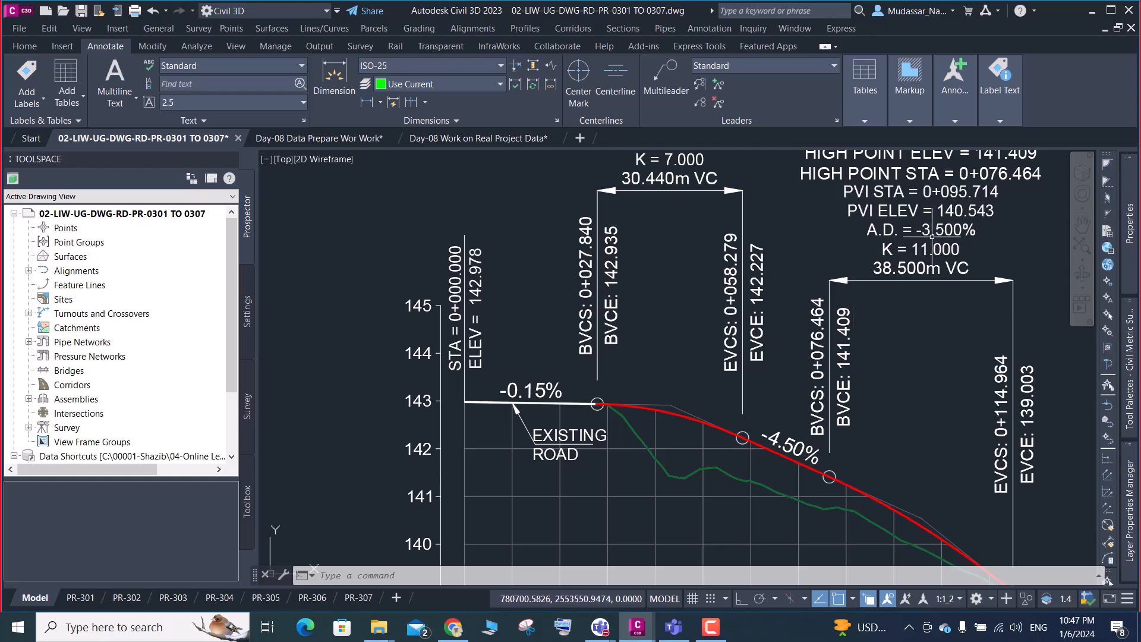
pyautogui.scroll(-3, 932, 237)
pyautogui.scroll(5, 1013, 357)
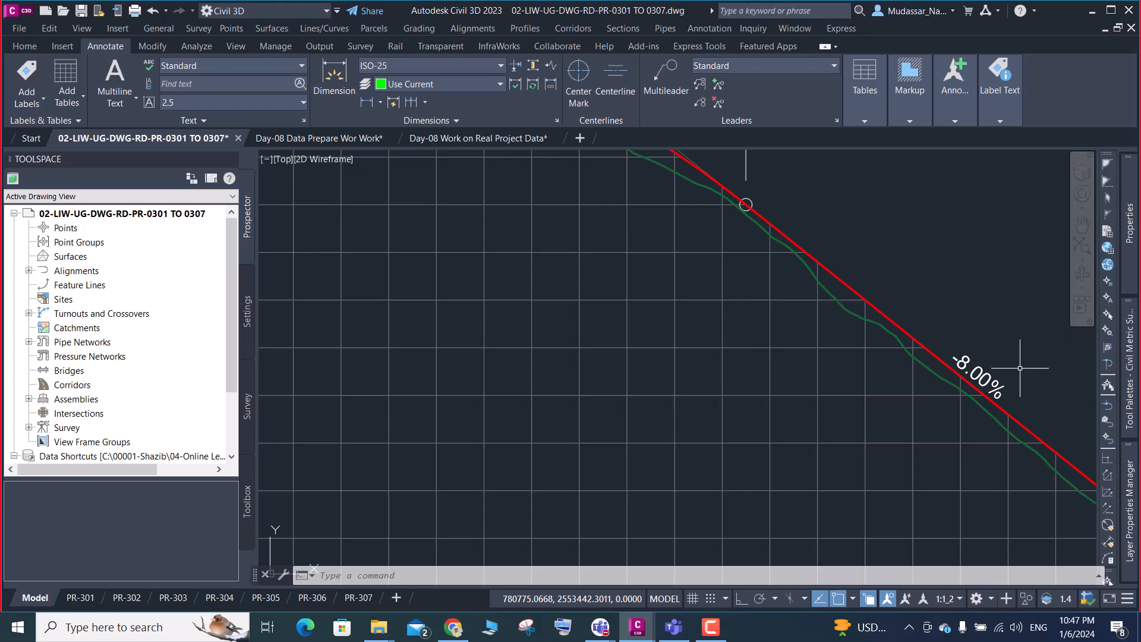
pyautogui.scroll(-3, 947, 356)
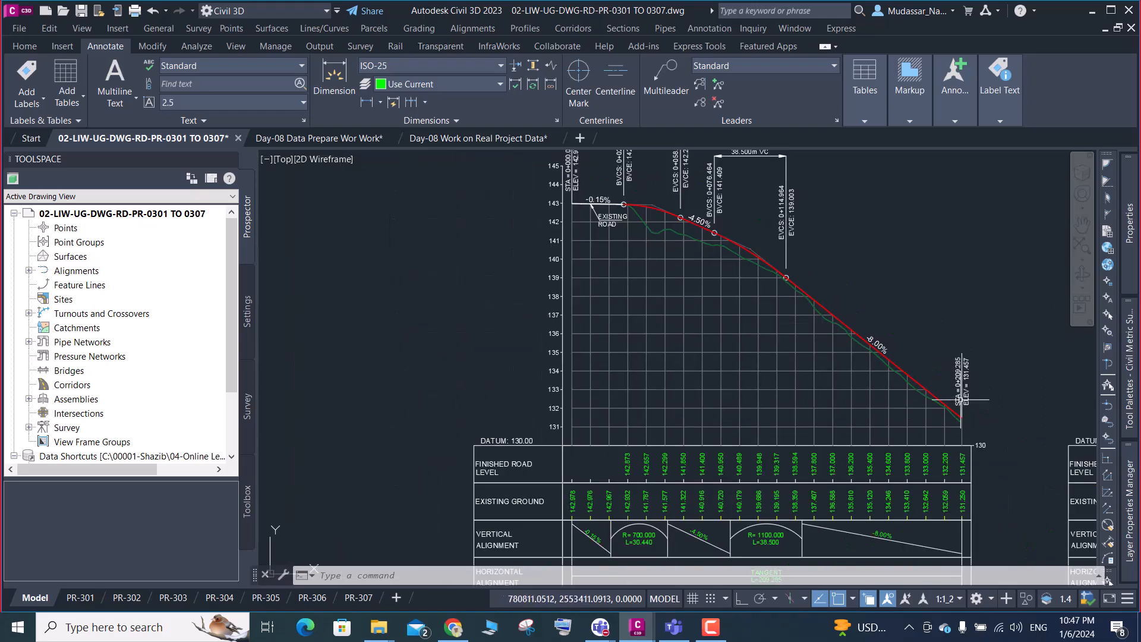
pyautogui.scroll(3, 966, 404)
pyautogui.scroll(2, 954, 342)
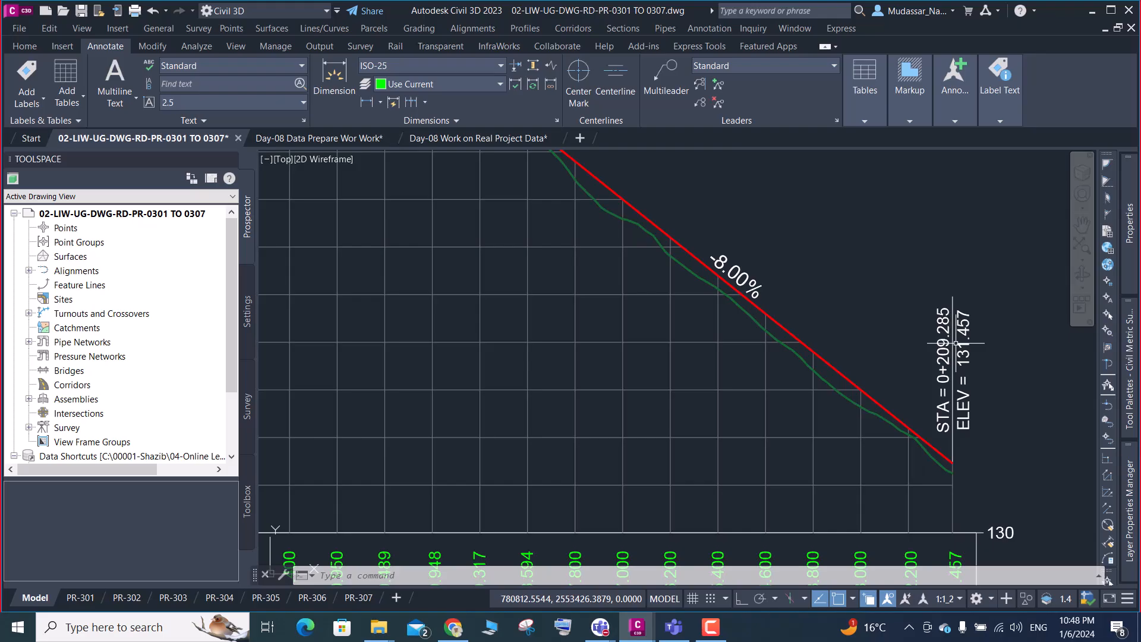
# Switch to Day-08 Data Prepare Wor Work and add a station elevation label to the ROAD-MC7-01 profile view at station 0, elevation 142.92
pyautogui.scroll(-8, 955, 343)
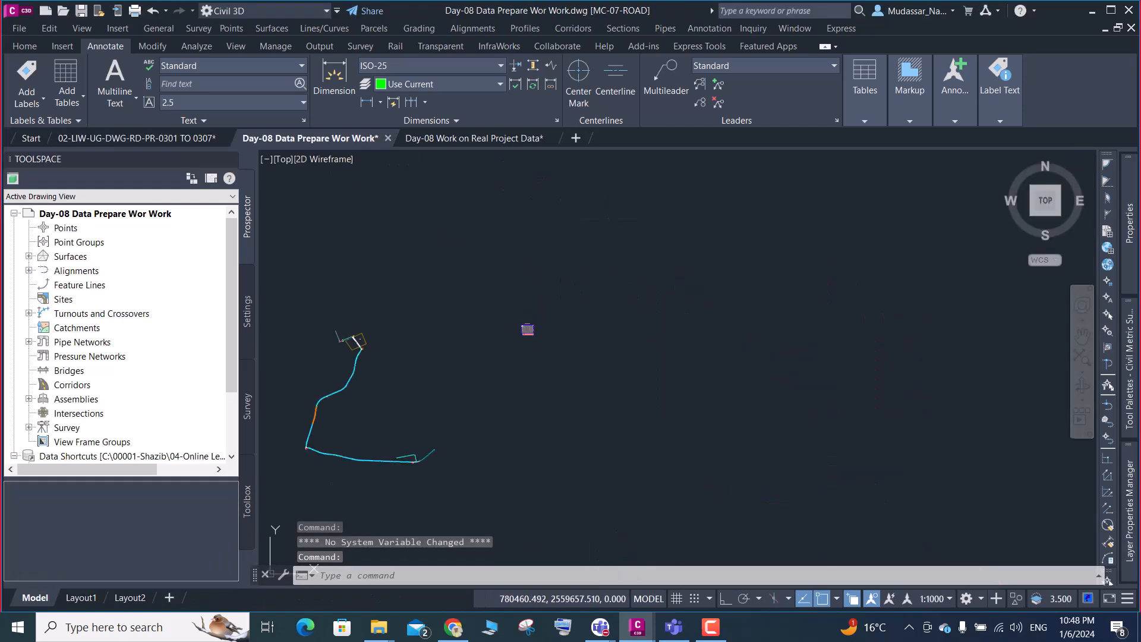
pyautogui.scroll(10, 517, 314)
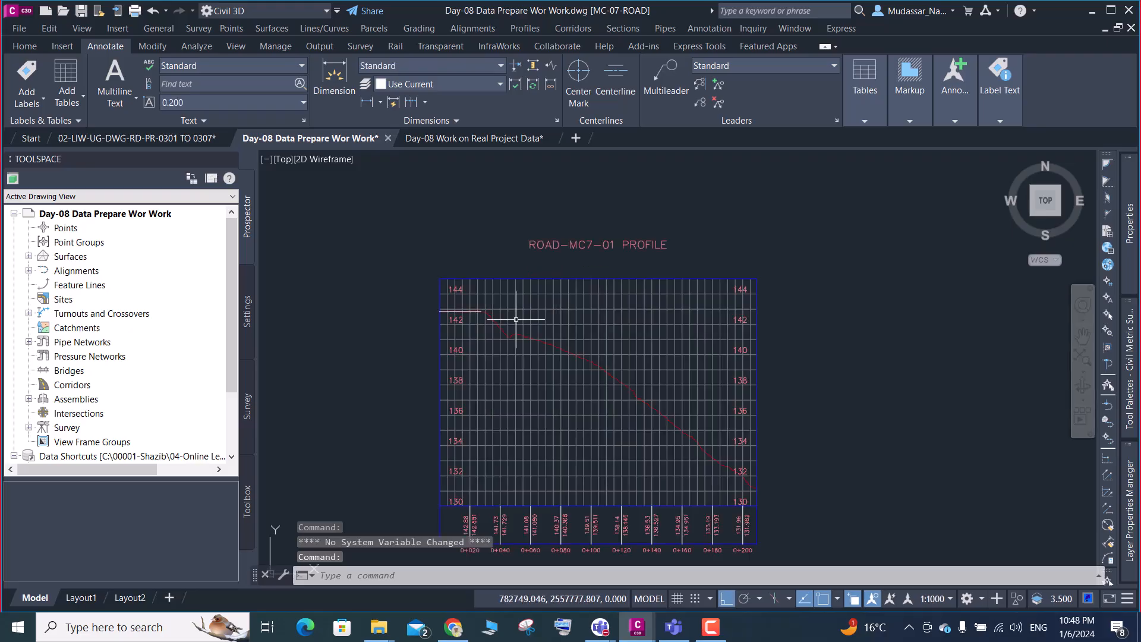
pyautogui.click(516, 301)
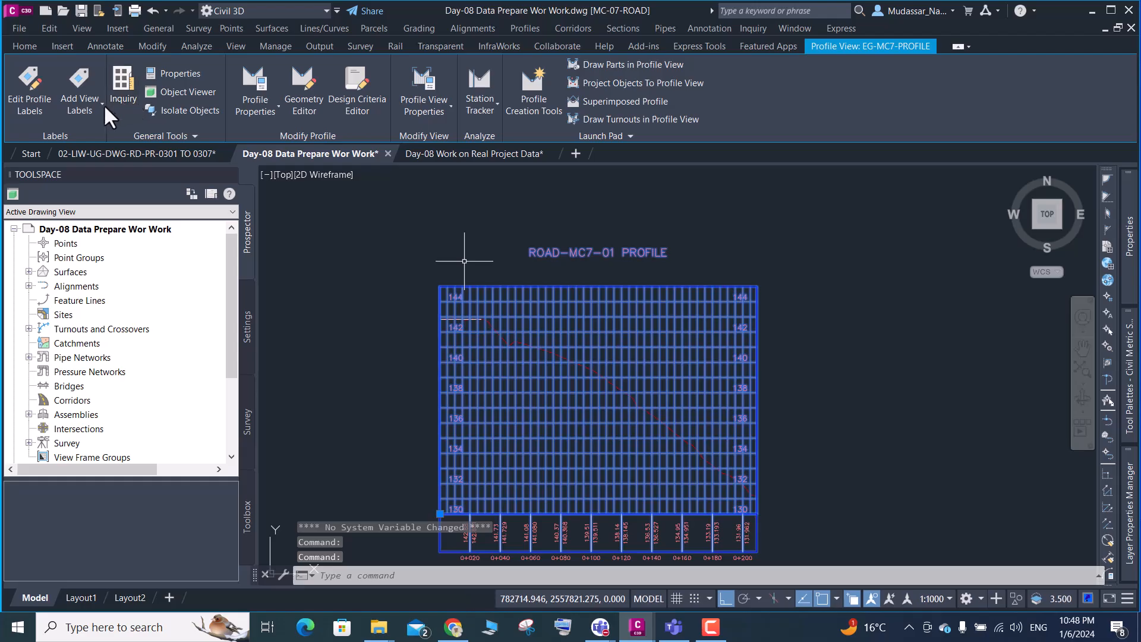
pyautogui.click(101, 105)
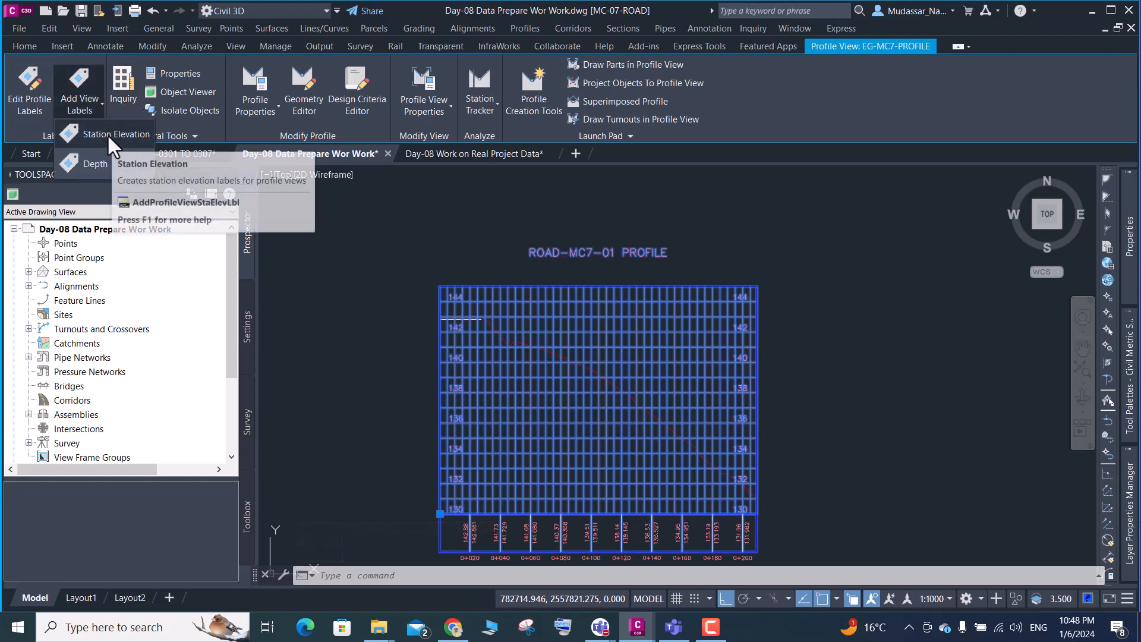
pyautogui.click(107, 133)
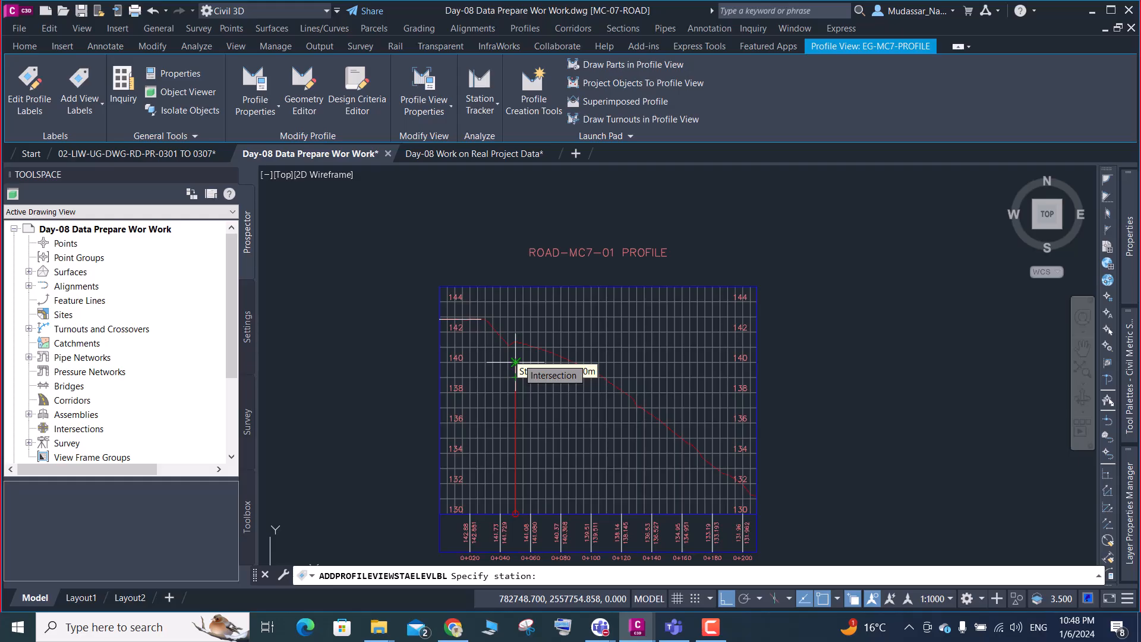
pyautogui.write('0')
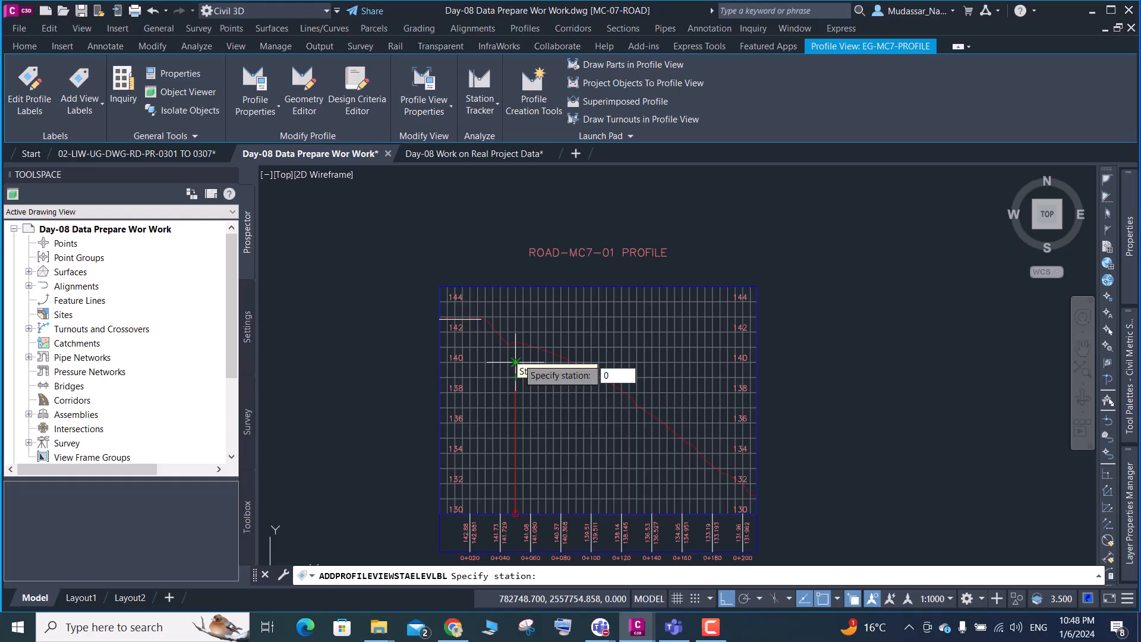
pyautogui.press('Return')
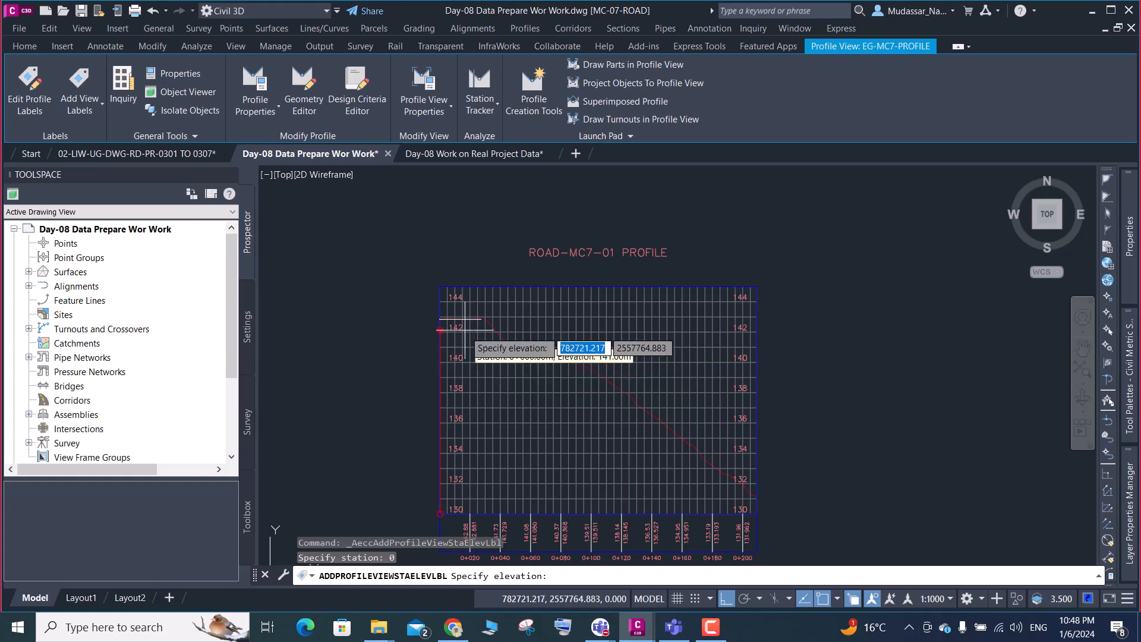
pyautogui.scroll(4, 465, 319)
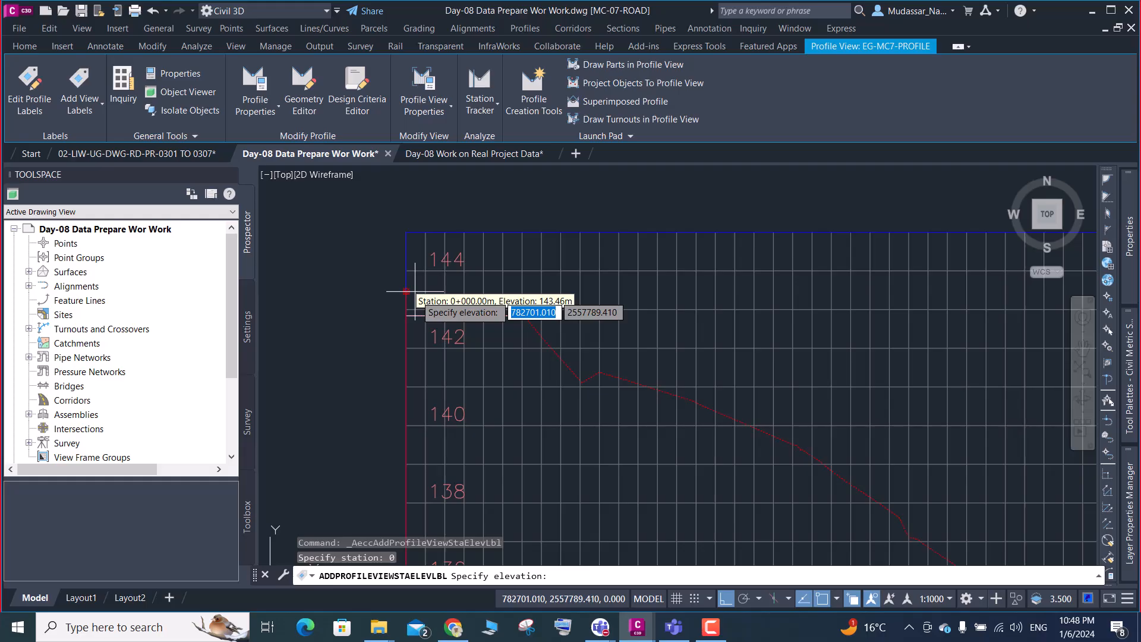
pyautogui.write('142.')
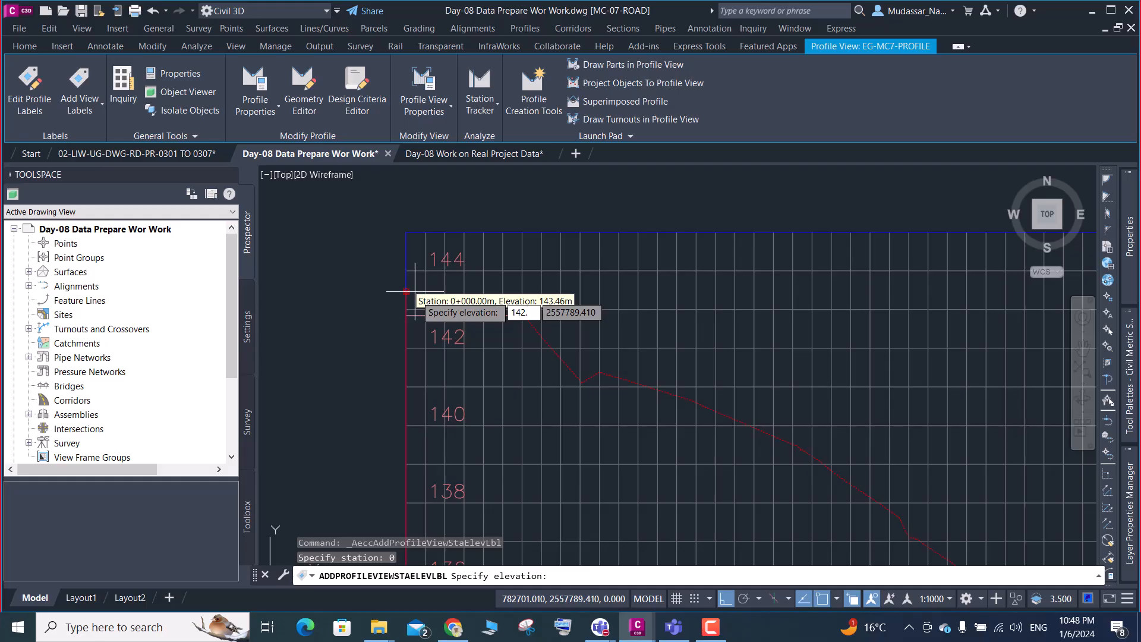
pyautogui.write('92')
pyautogui.press('Return')
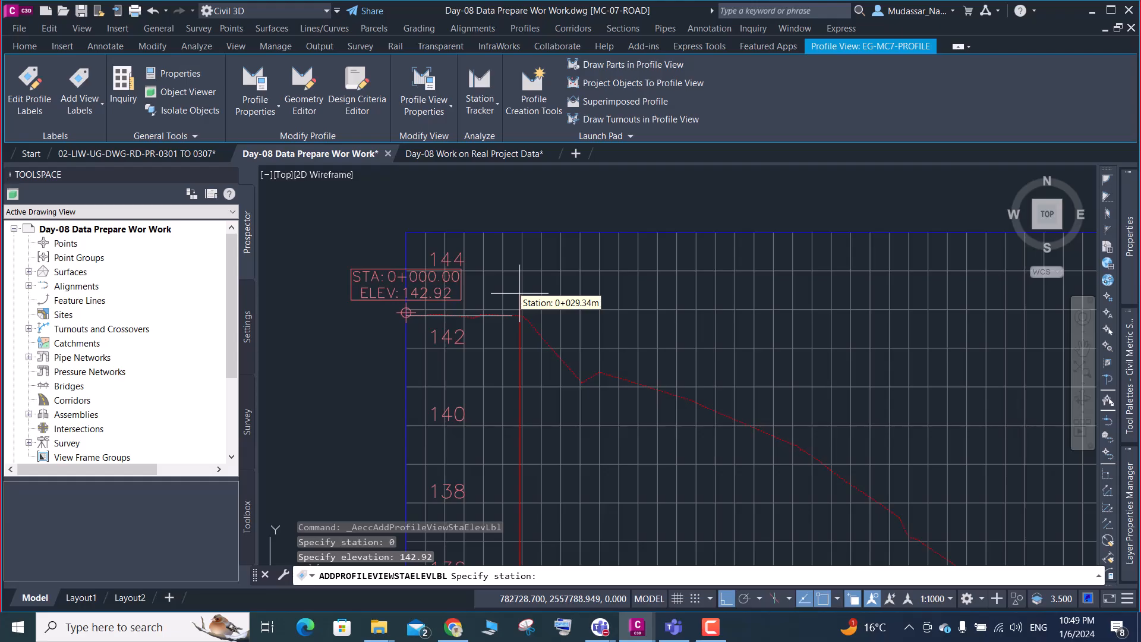
# Add a station elevation label at station 27.84, elevation 142.935
pyautogui.write('27.84')
pyautogui.press('Return')
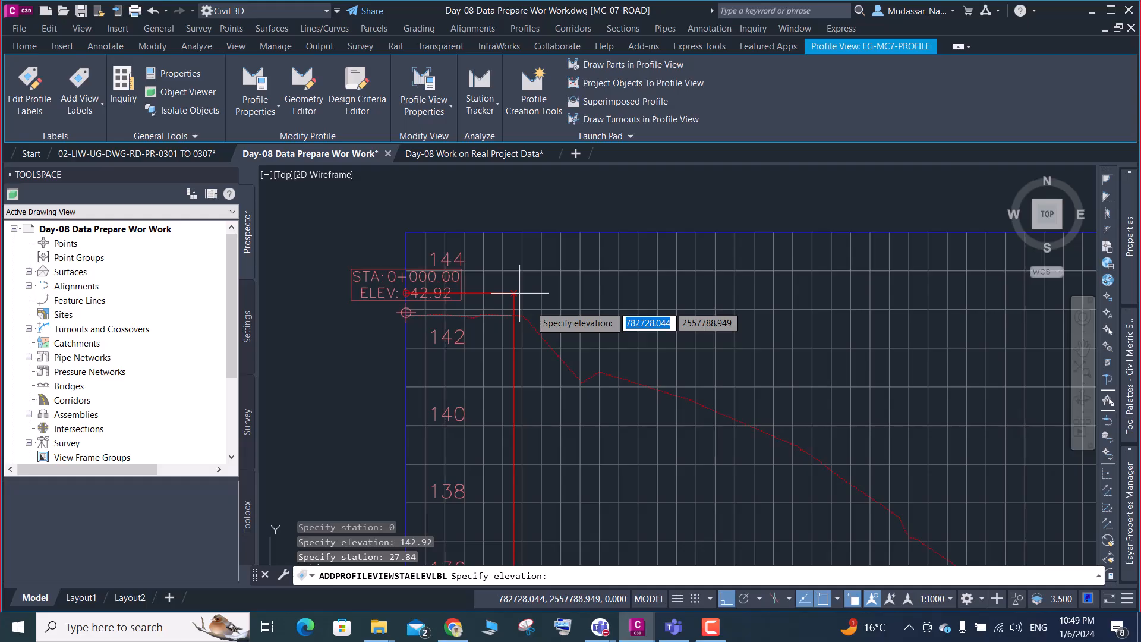
pyautogui.write('142')
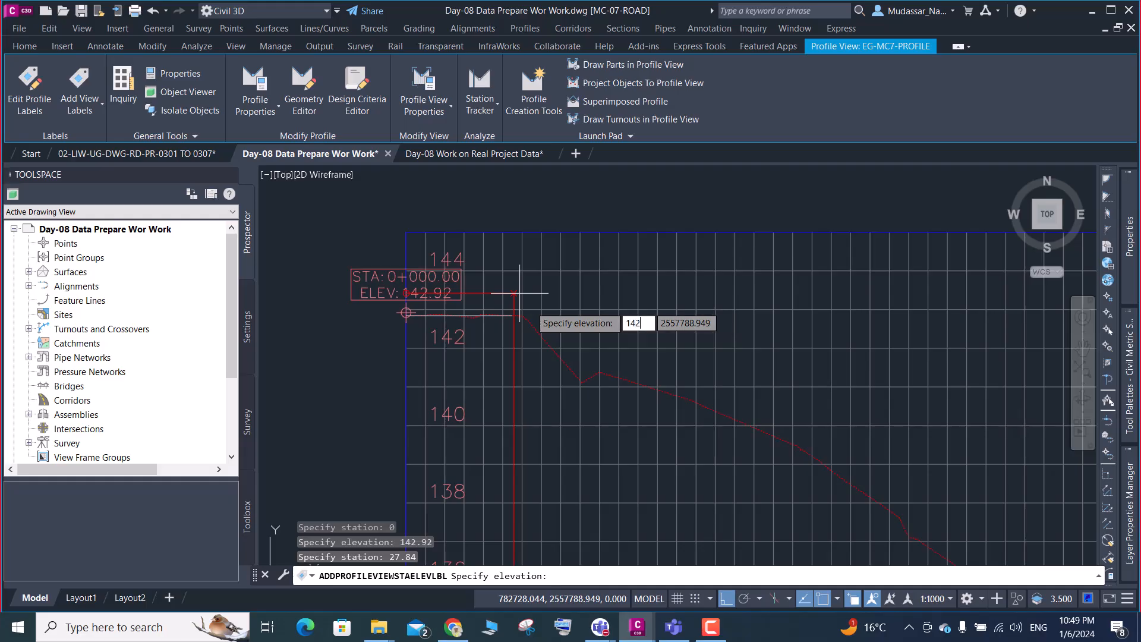
pyautogui.write('.935')
pyautogui.press('Return')
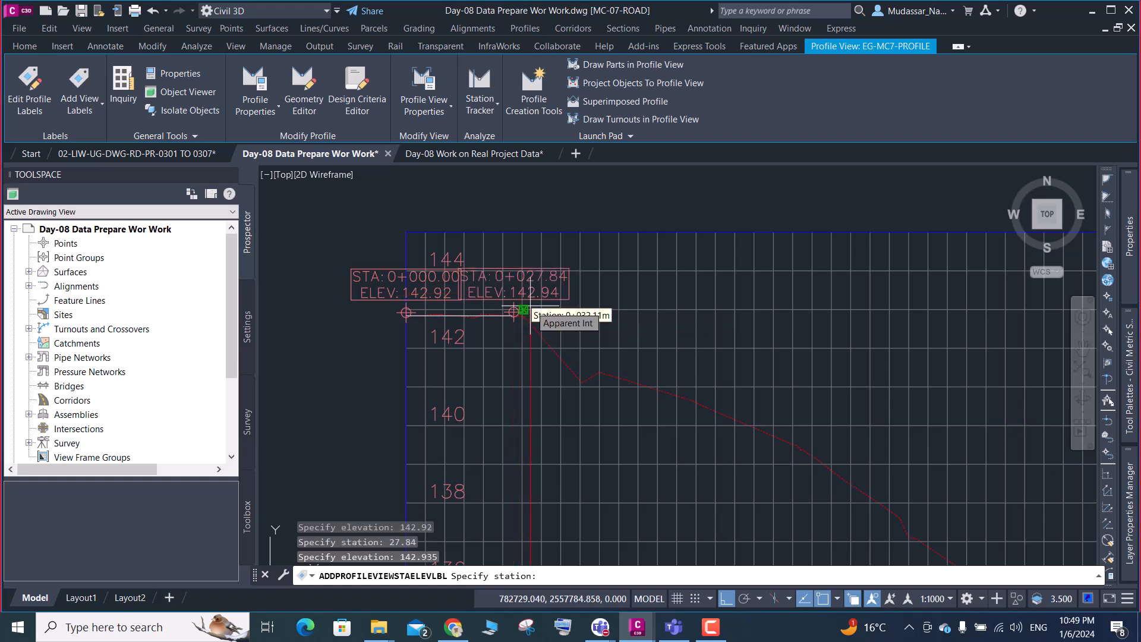
# Add a station elevation label at station 58.29, elevation 142.27
pyautogui.write('58.29')
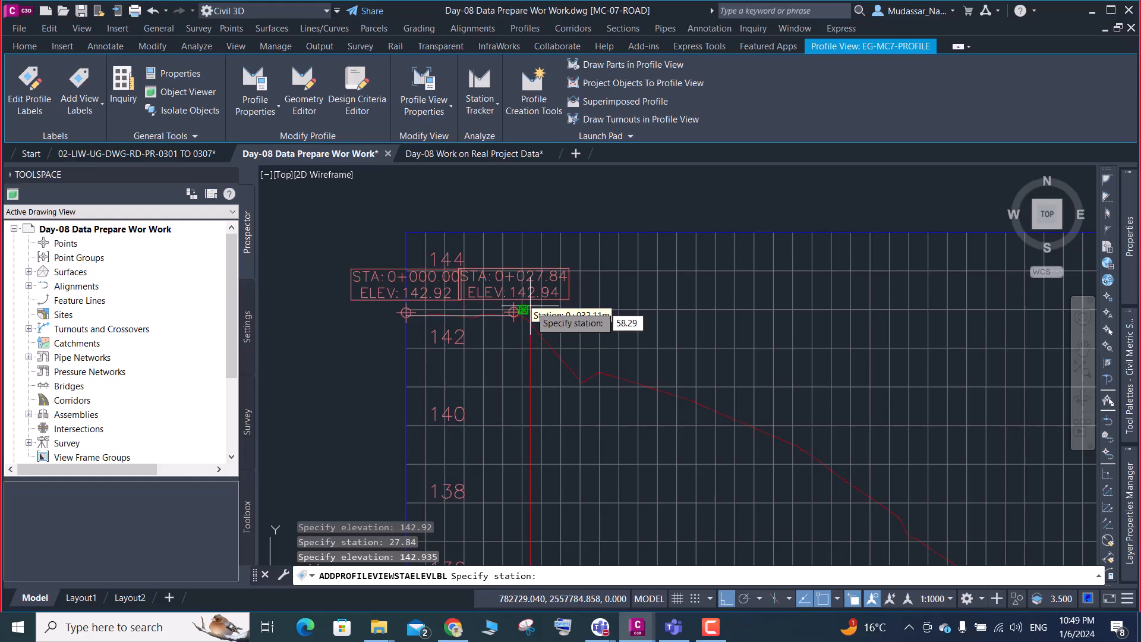
pyautogui.press('Return')
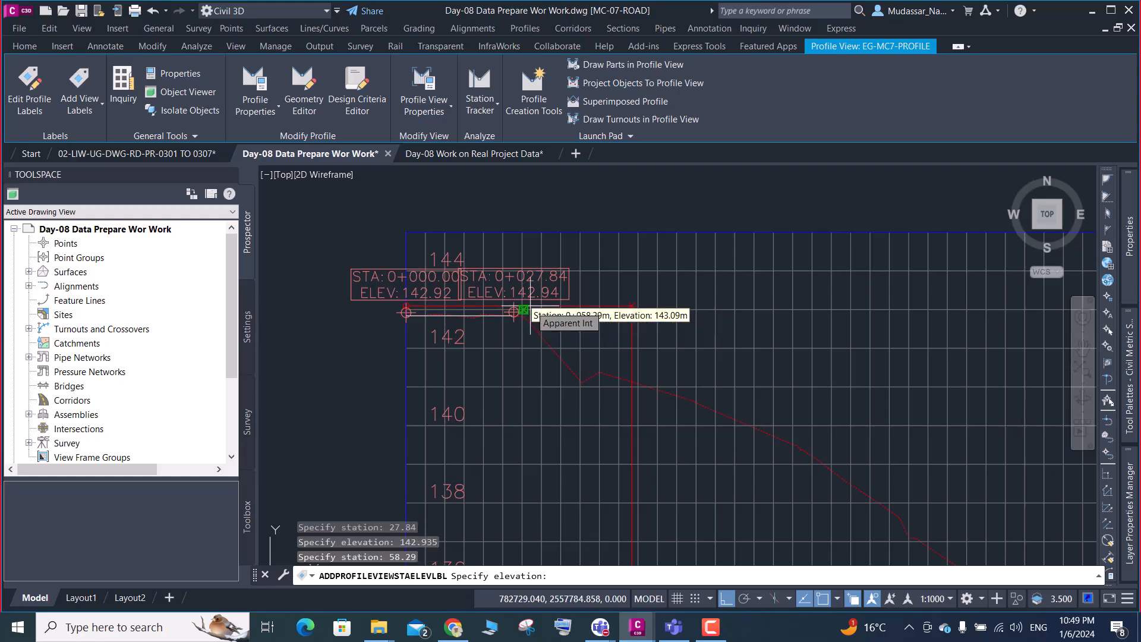
pyautogui.write('142.27')
pyautogui.press('Return')
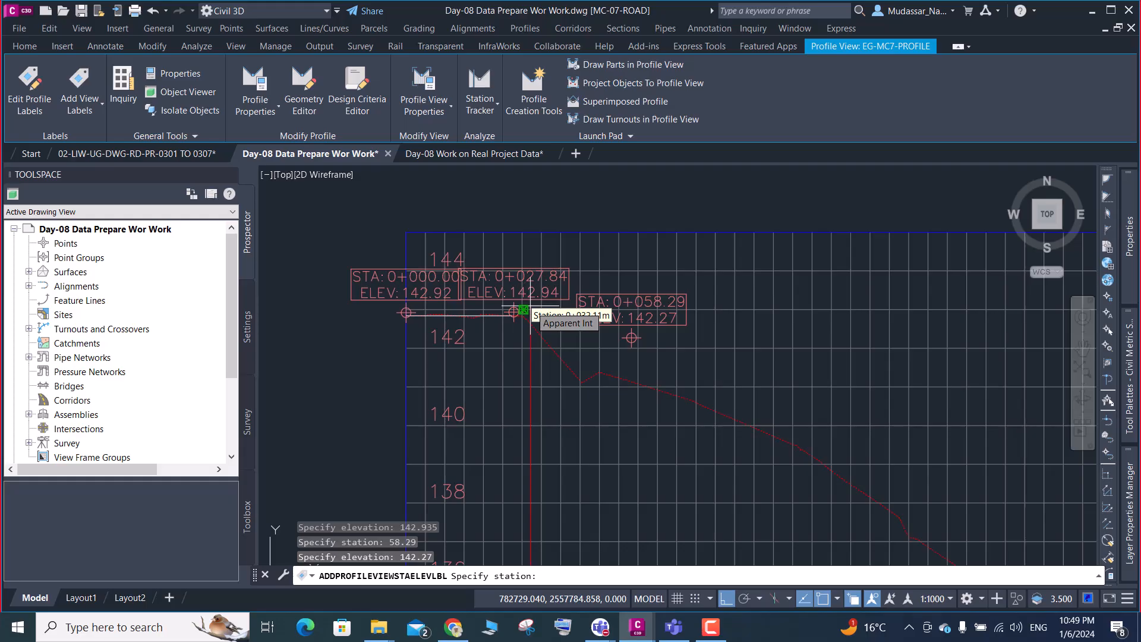
# Add a station elevation label at station 76.464, elevation 141.409
pyautogui.write('76.')
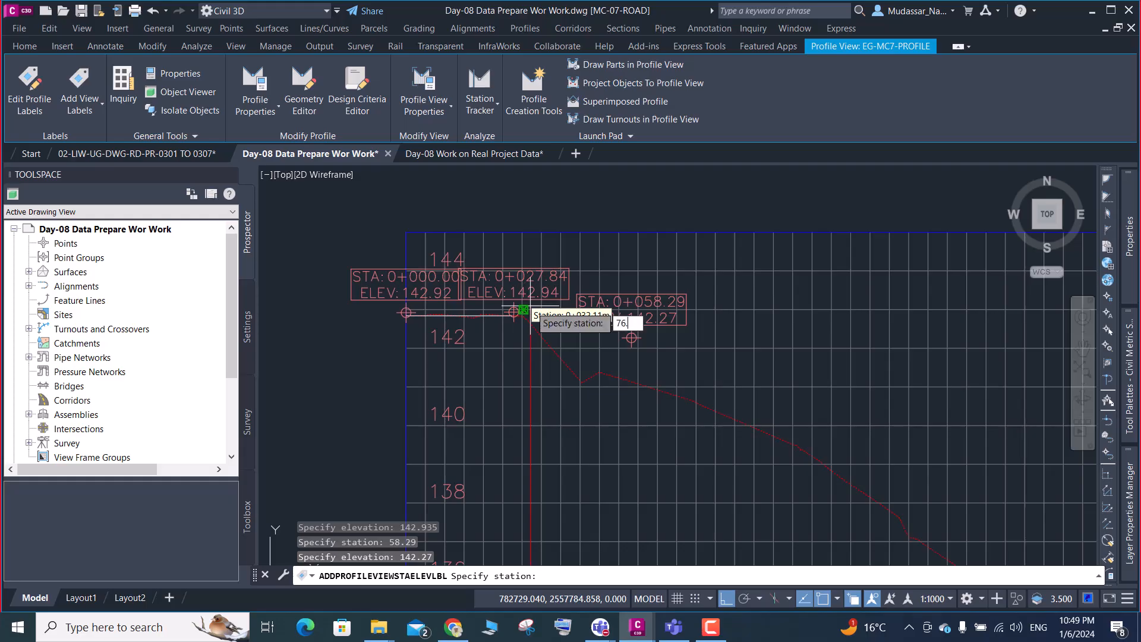
pyautogui.write('464')
pyautogui.press('Return')
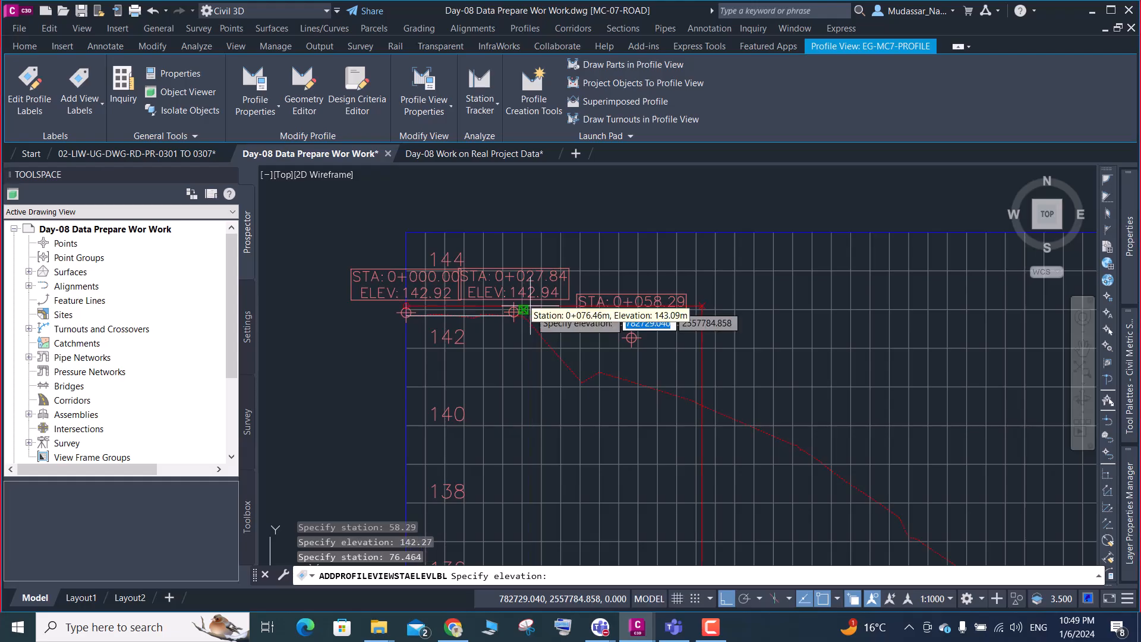
pyautogui.write('141.409')
pyautogui.press('Return')
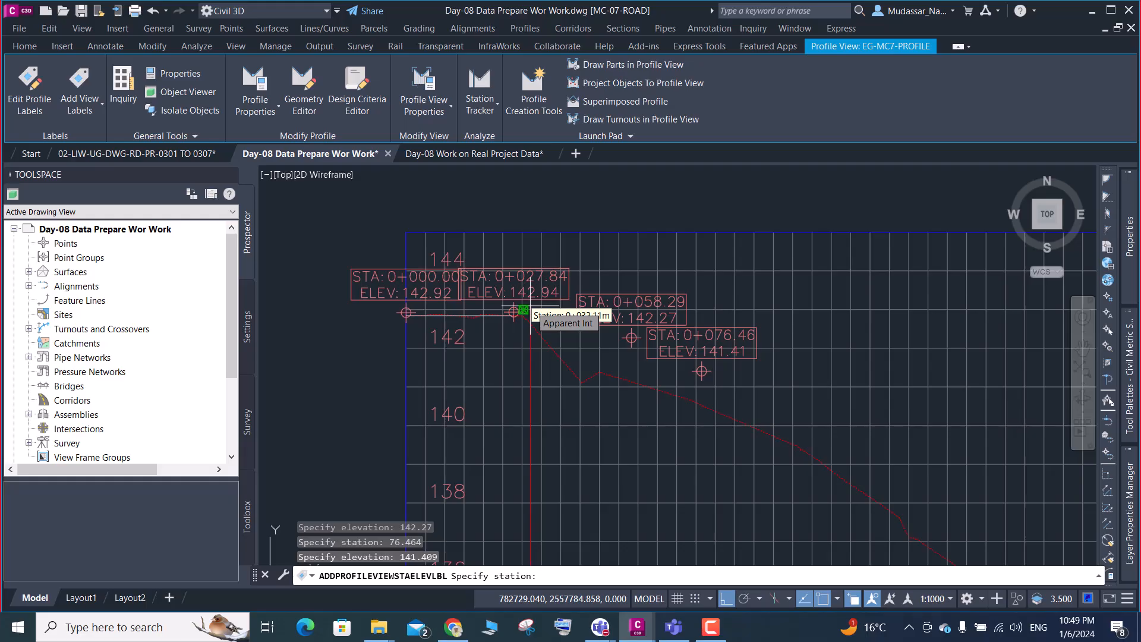
# Add a station elevation label at station 114.964, elevation 139.003
pyautogui.write('114.')
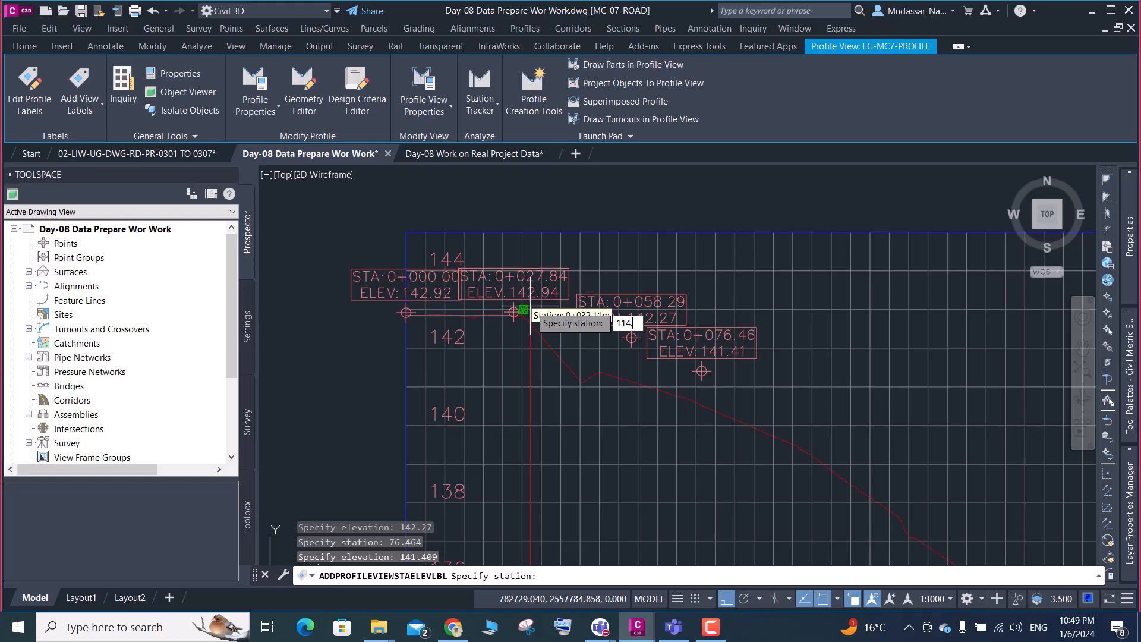
pyautogui.write('964')
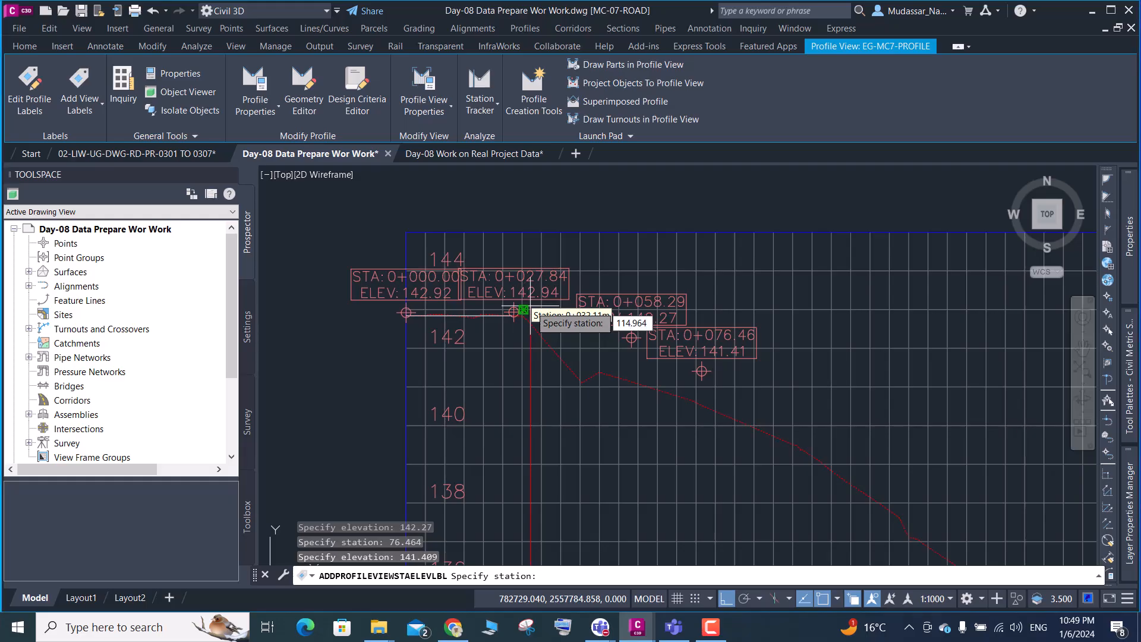
pyautogui.press('Return')
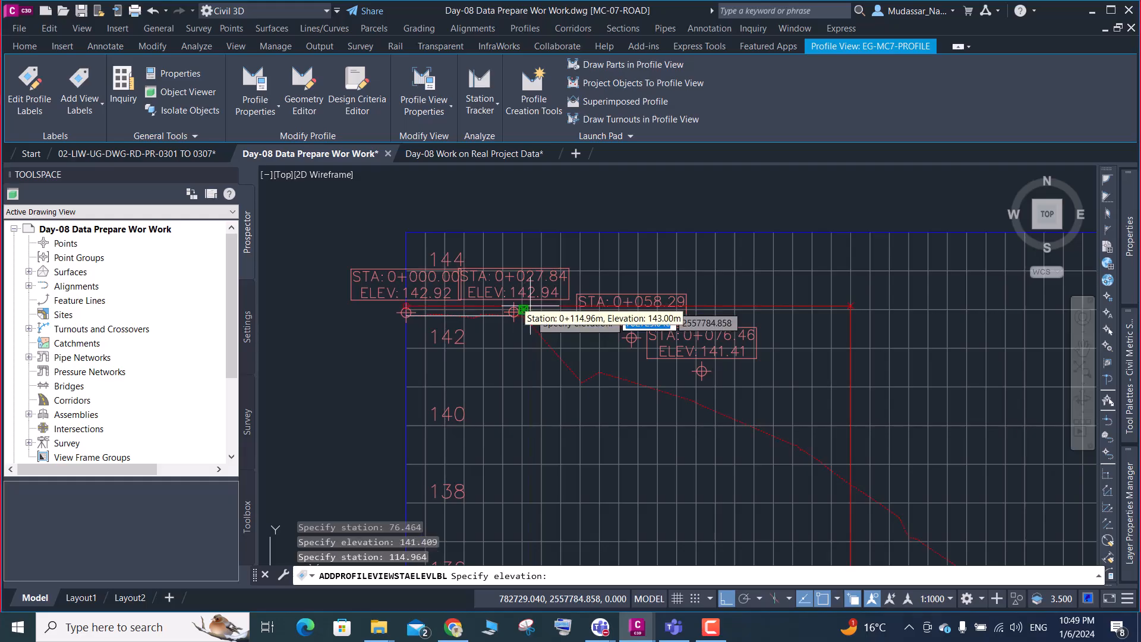
pyautogui.write('139')
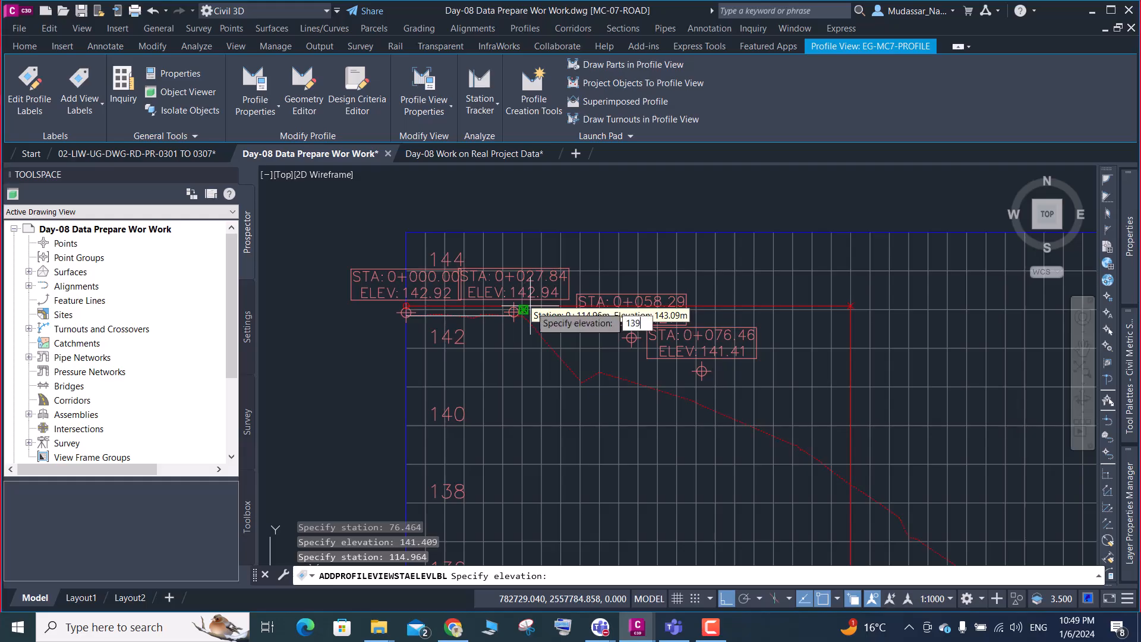
pyautogui.write('.003')
pyautogui.press('Return')
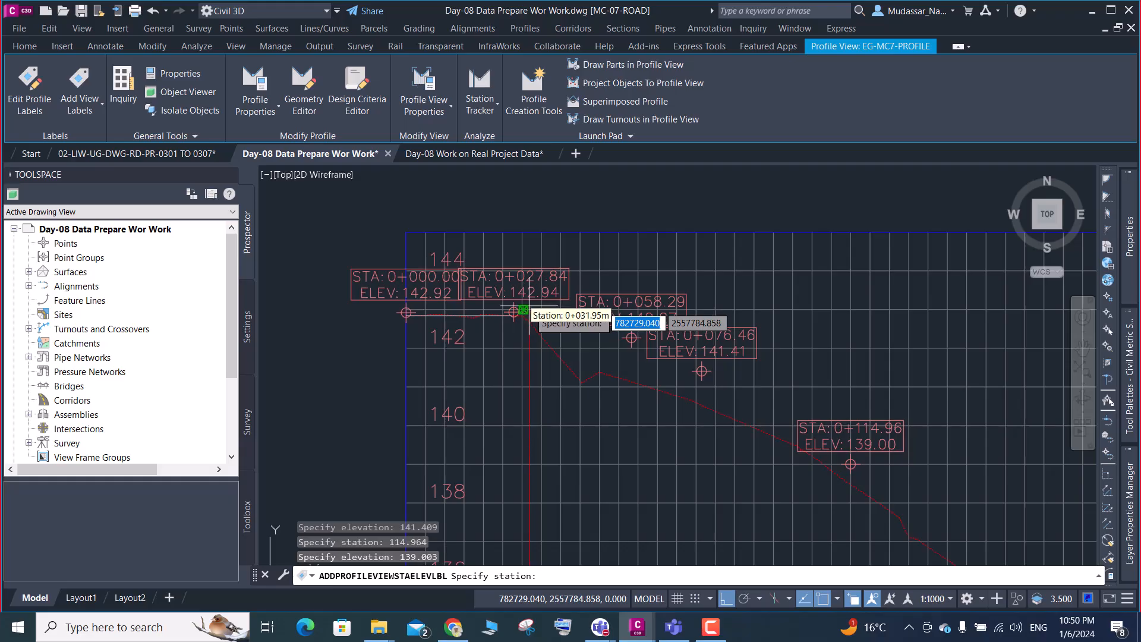
# Add a station elevation label at the profile's end, station 209.285, elevation 131.457, and end the labelling command
pyautogui.scroll(-4, 526, 308)
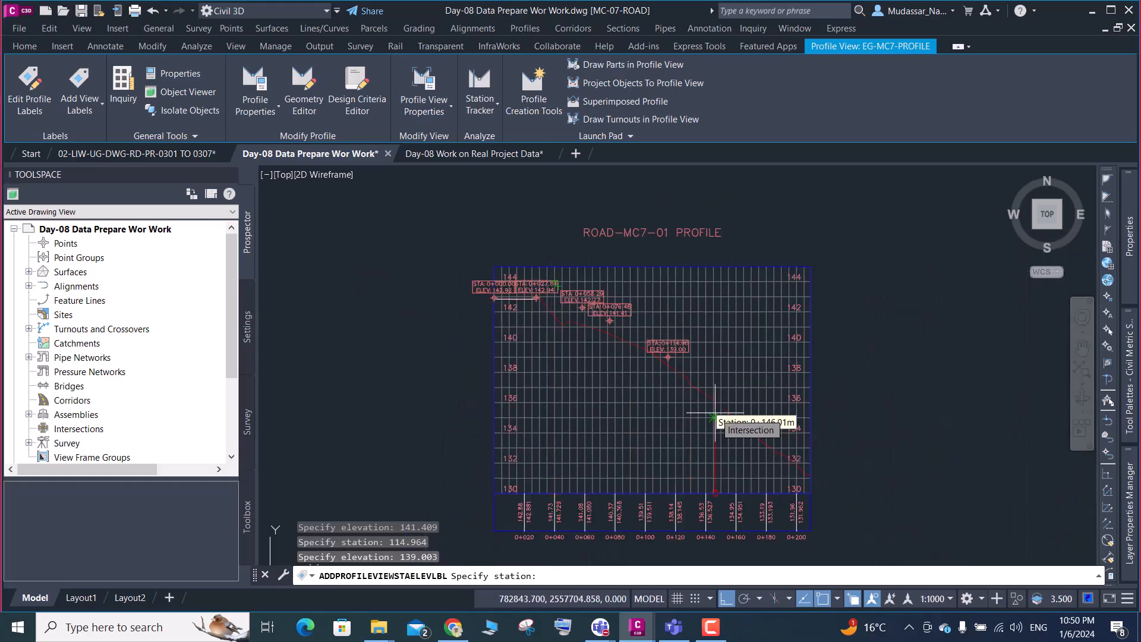
pyautogui.write('209')
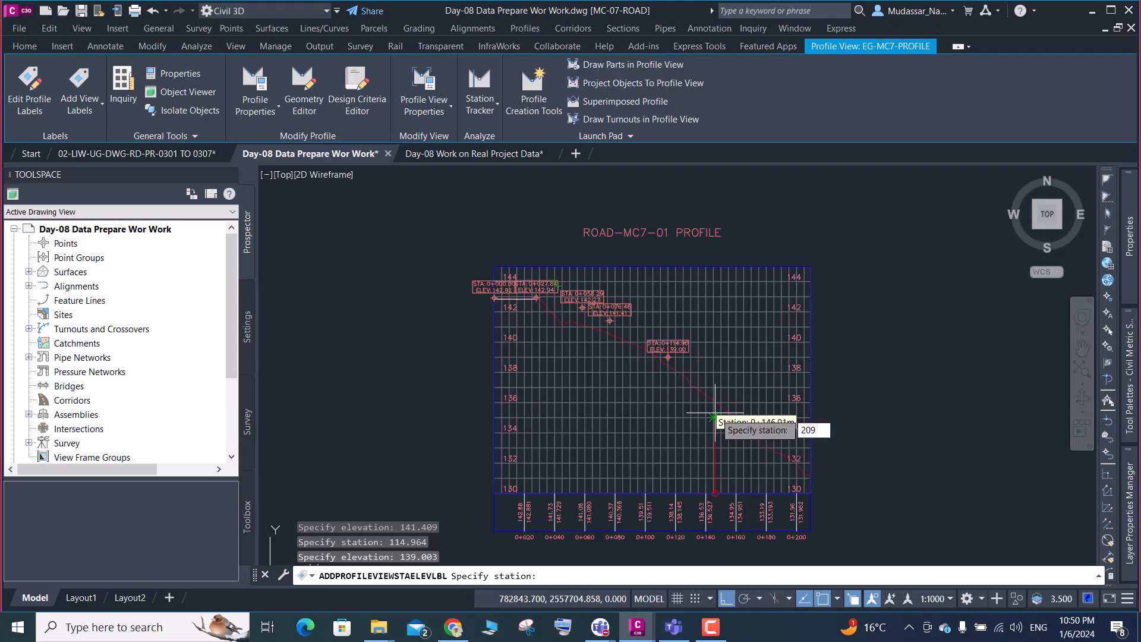
pyautogui.write('.285')
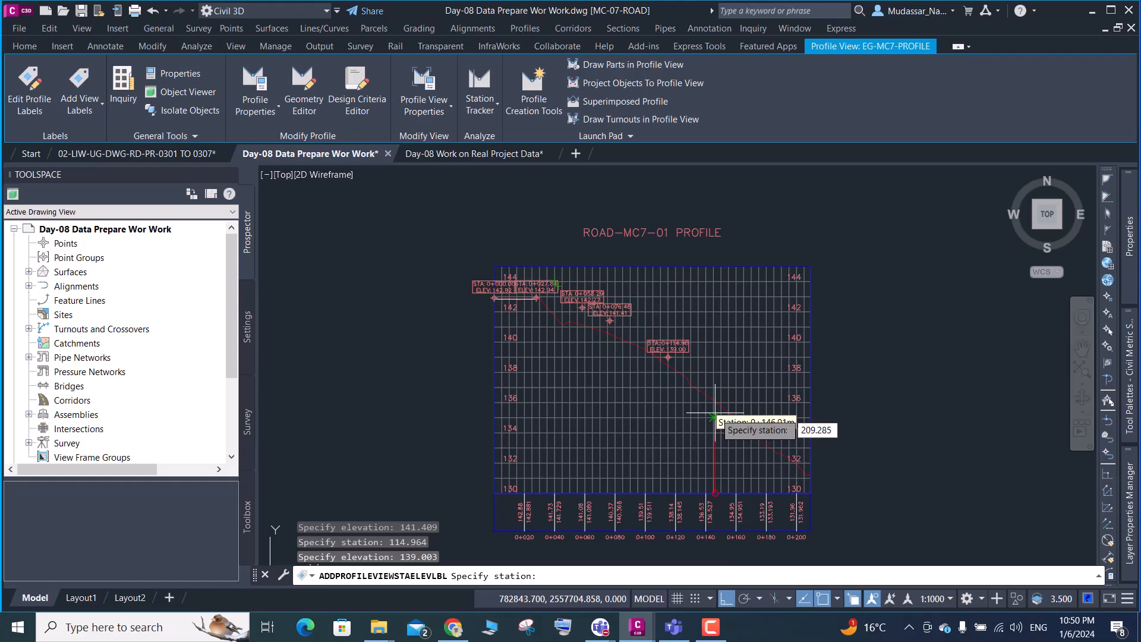
pyautogui.press('Return')
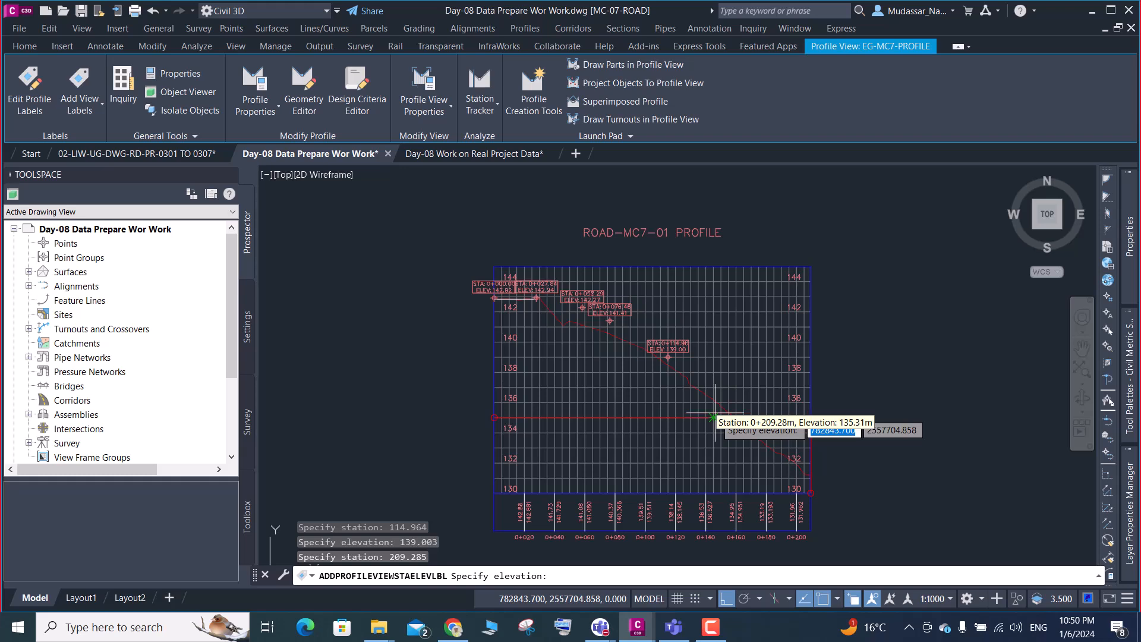
pyautogui.write('131')
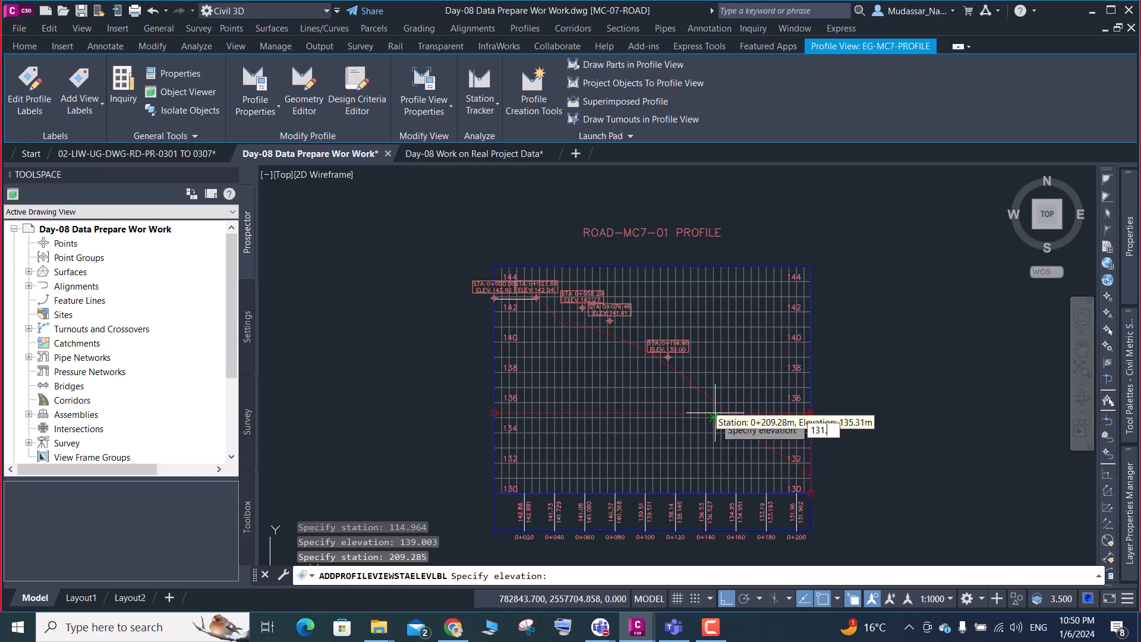
pyautogui.write('.457')
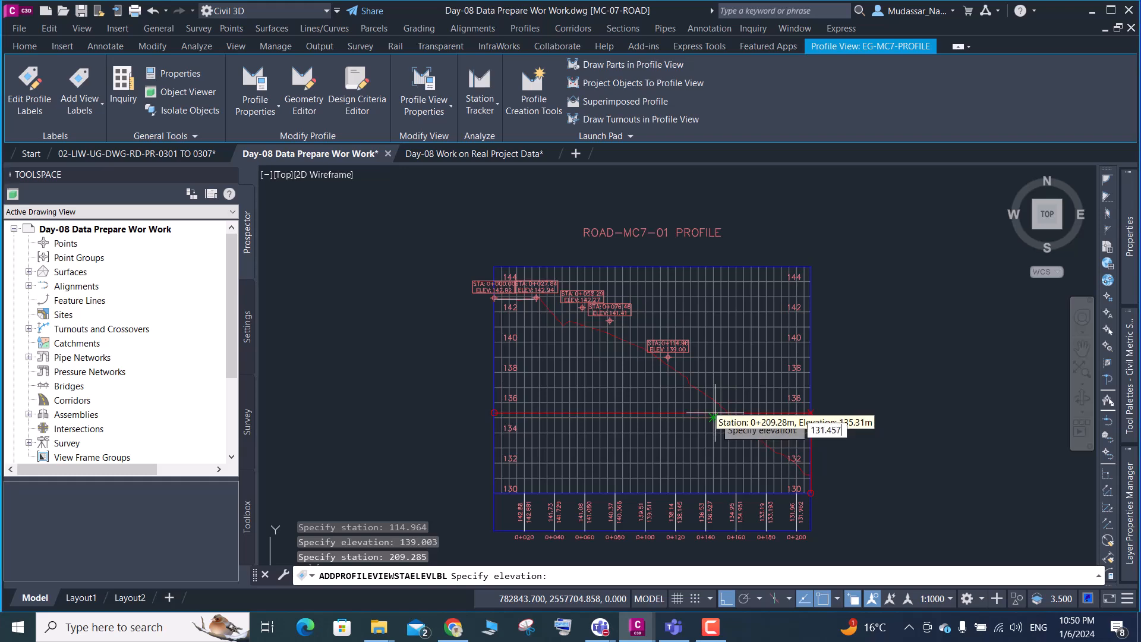
pyautogui.press('Return')
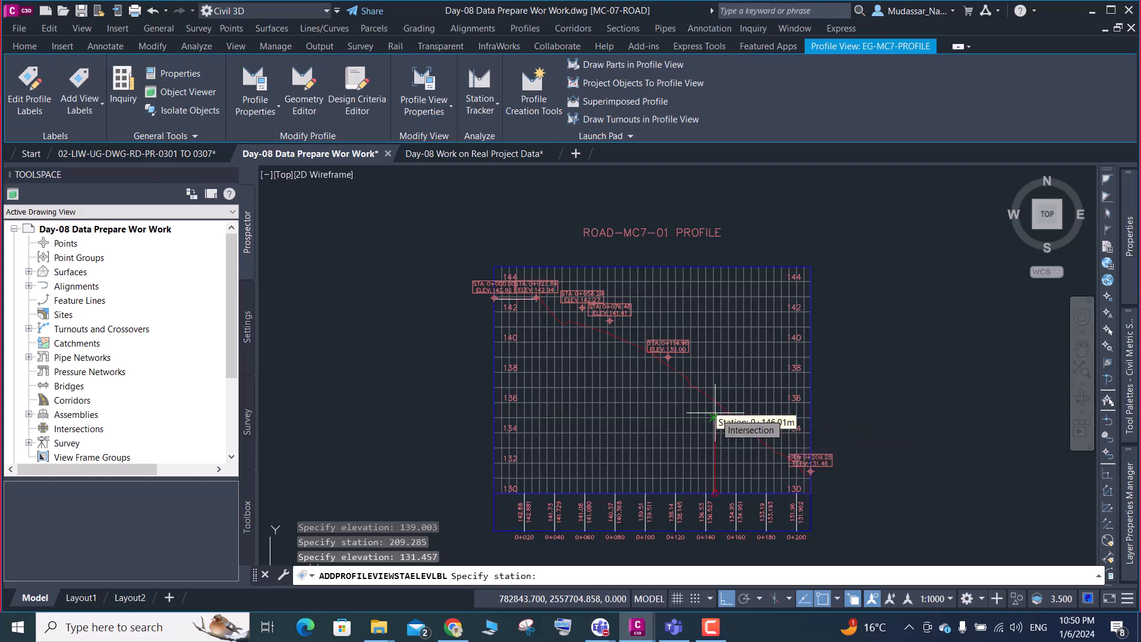
pyautogui.press('Escape')
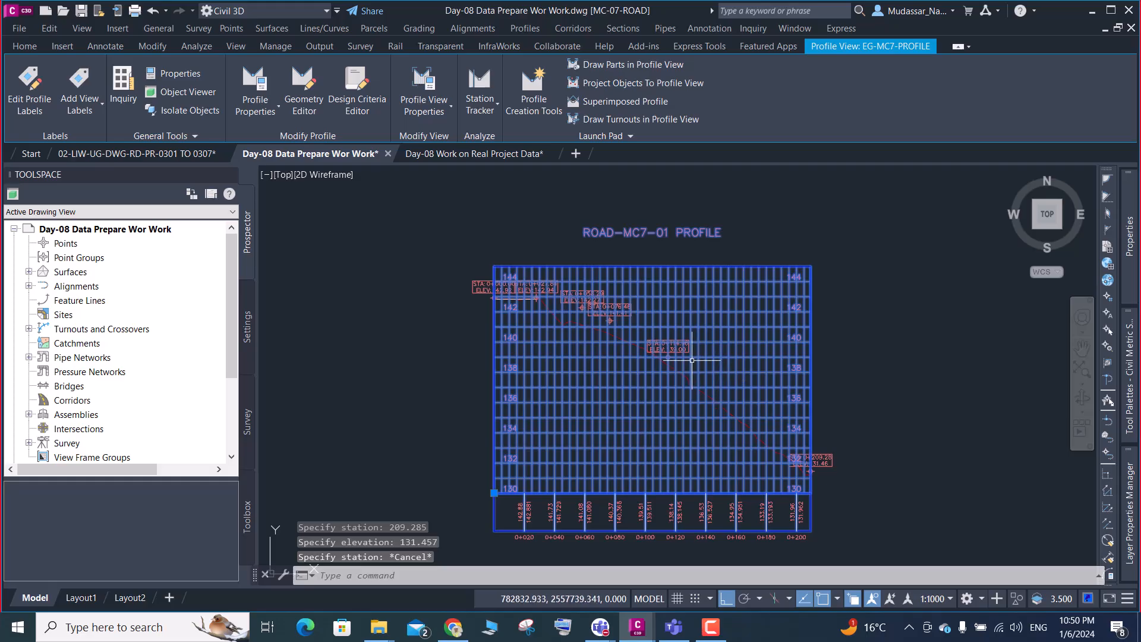
pyautogui.press('Escape')
# Erase the existing white line running just below the markers of the 0+000 and 0+027.84 labels
pyautogui.scroll(2, 515, 279)
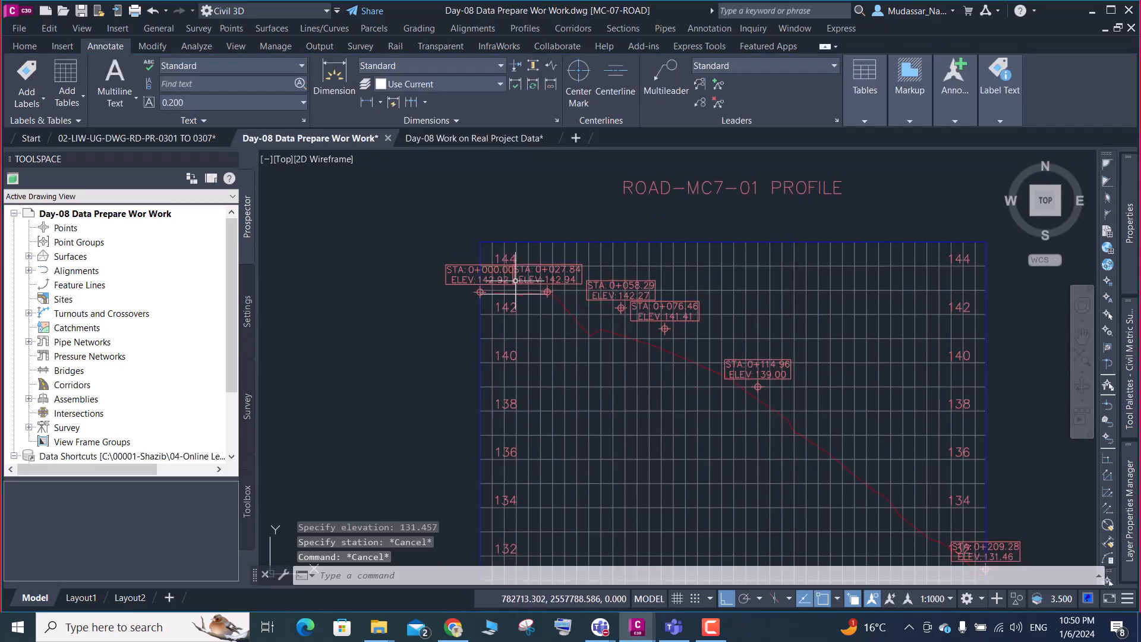
pyautogui.scroll(3, 515, 280)
pyautogui.scroll(3, 439, 331)
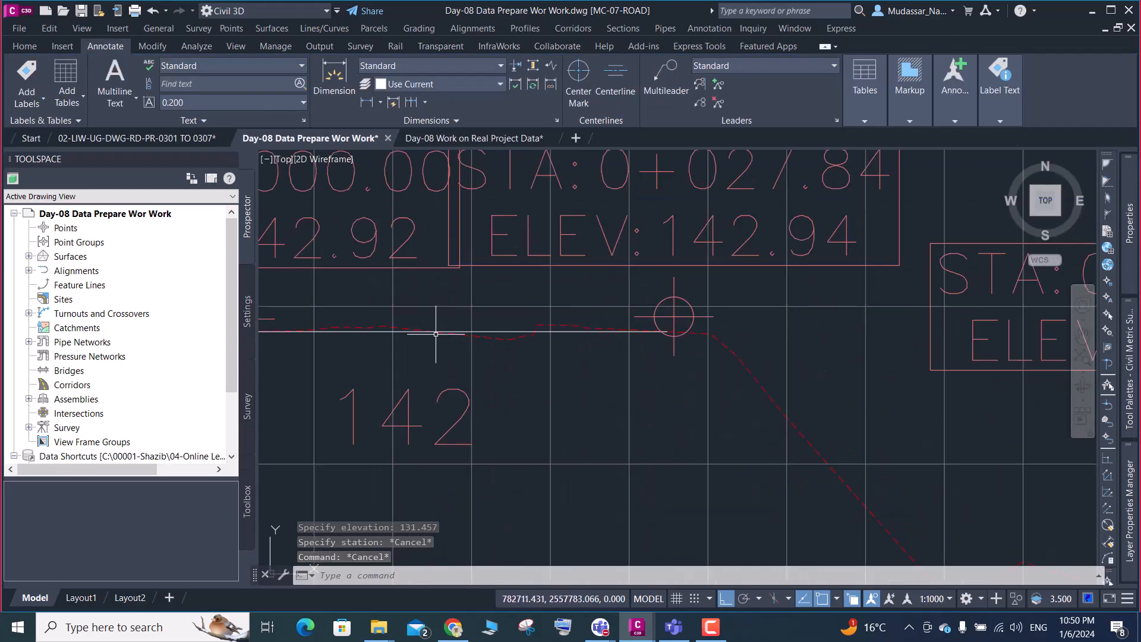
pyautogui.click(375, 332)
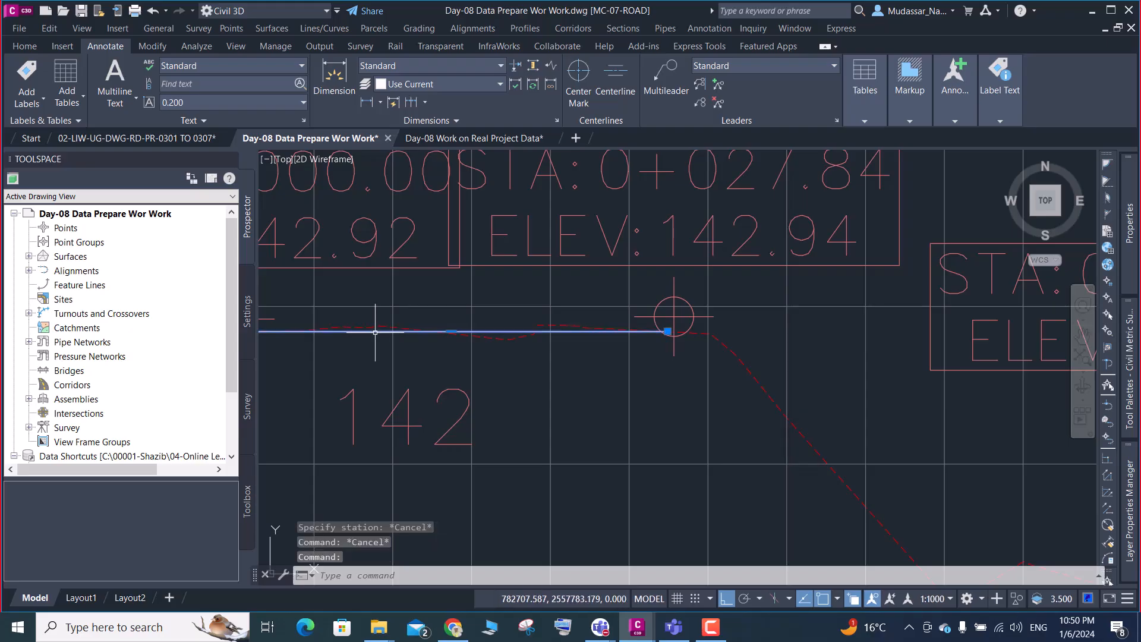
pyautogui.scroll(-2, 375, 332)
pyautogui.scroll(5, 342, 324)
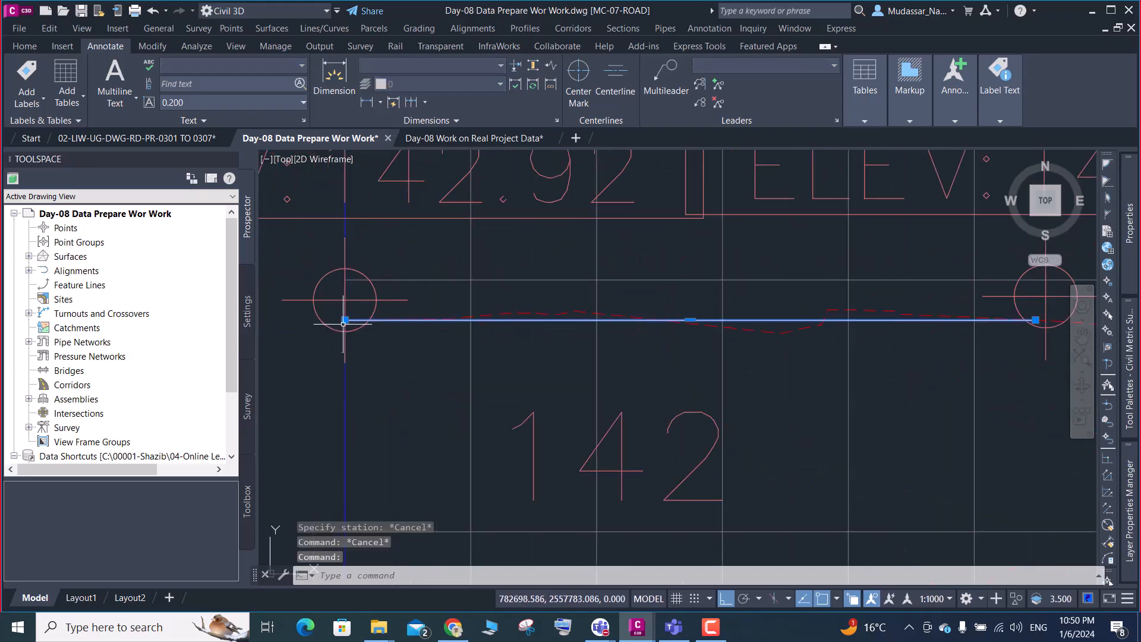
pyautogui.click(344, 320)
pyautogui.rightClick(362, 306)
pyautogui.press('Escape')
pyautogui.press('Escape')
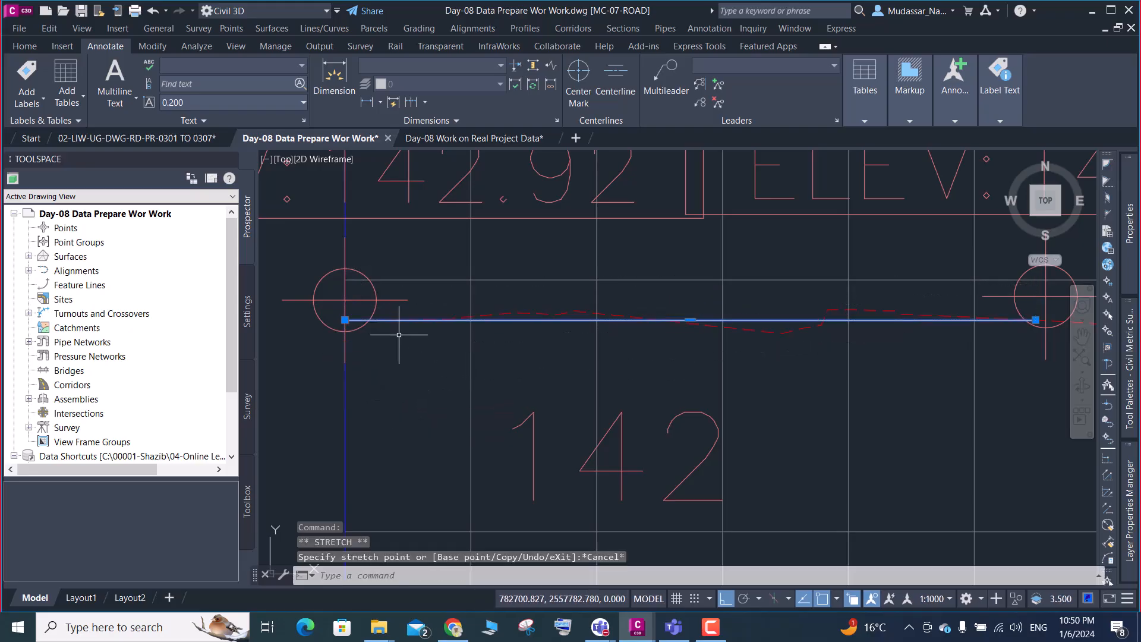
pyautogui.press('Delete')
# Draw a line with Ortho off from the centre of the 0+000 marker to the centre of the 0+027.84 marker
pyautogui.scroll(-3, 407, 321)
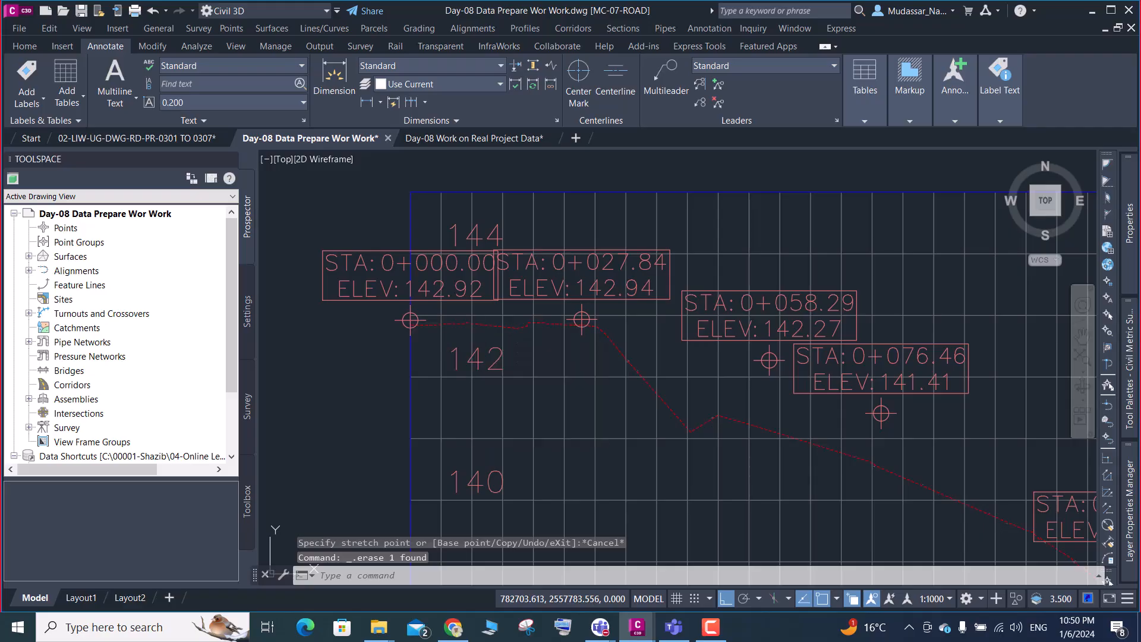
pyautogui.write('l')
pyautogui.press('Return')
pyautogui.scroll(3, 416, 322)
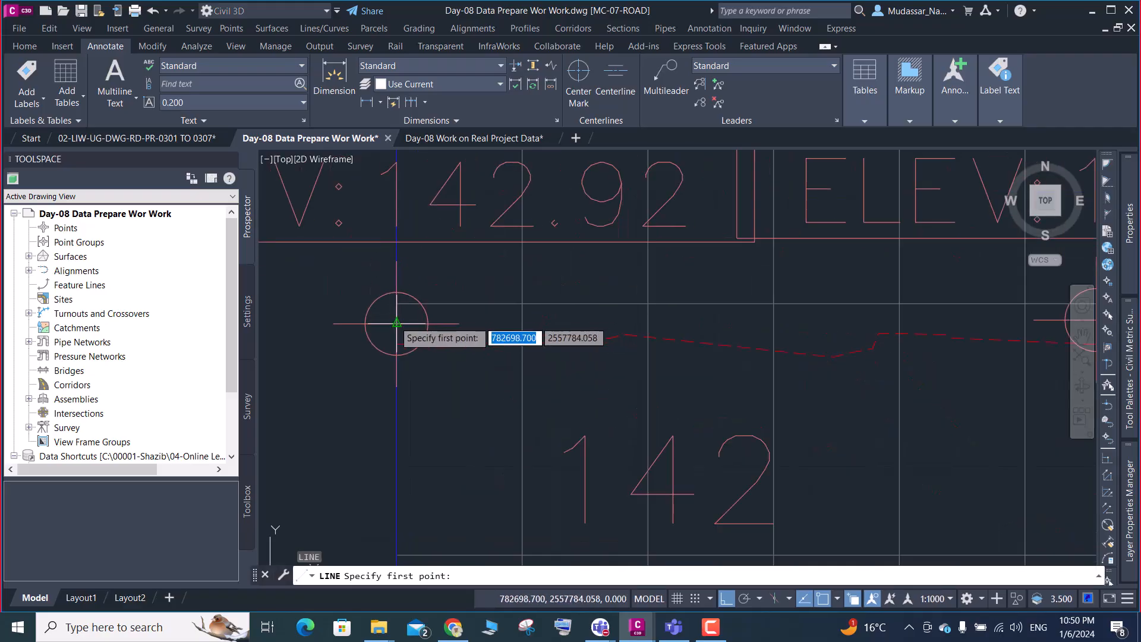
pyautogui.click(401, 321)
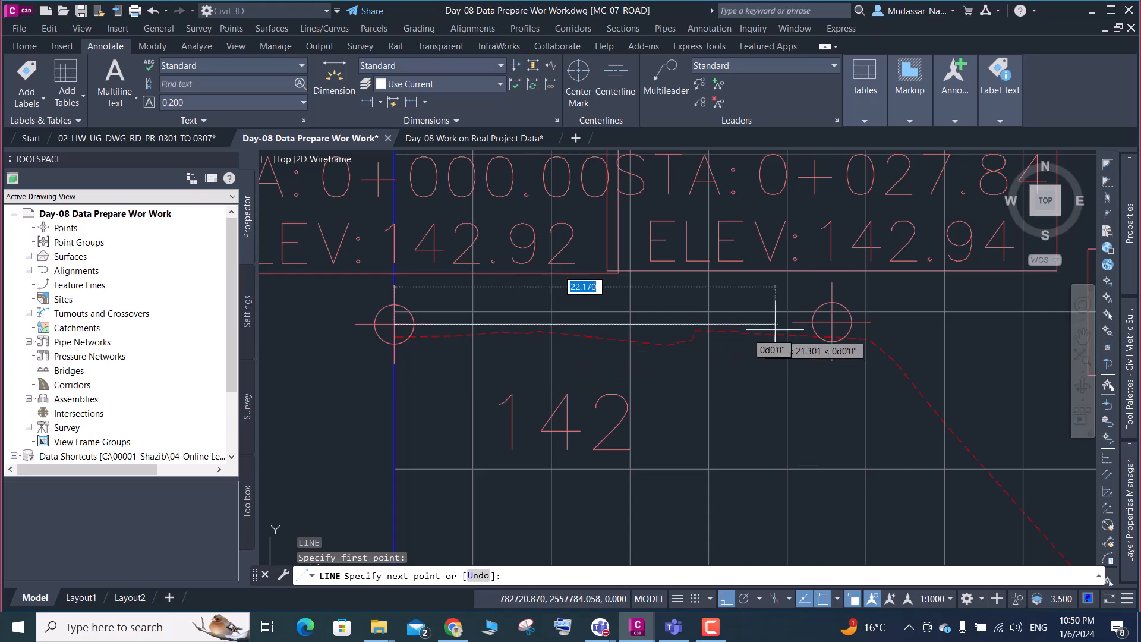
pyautogui.click(726, 598)
pyautogui.scroll(5, 864, 334)
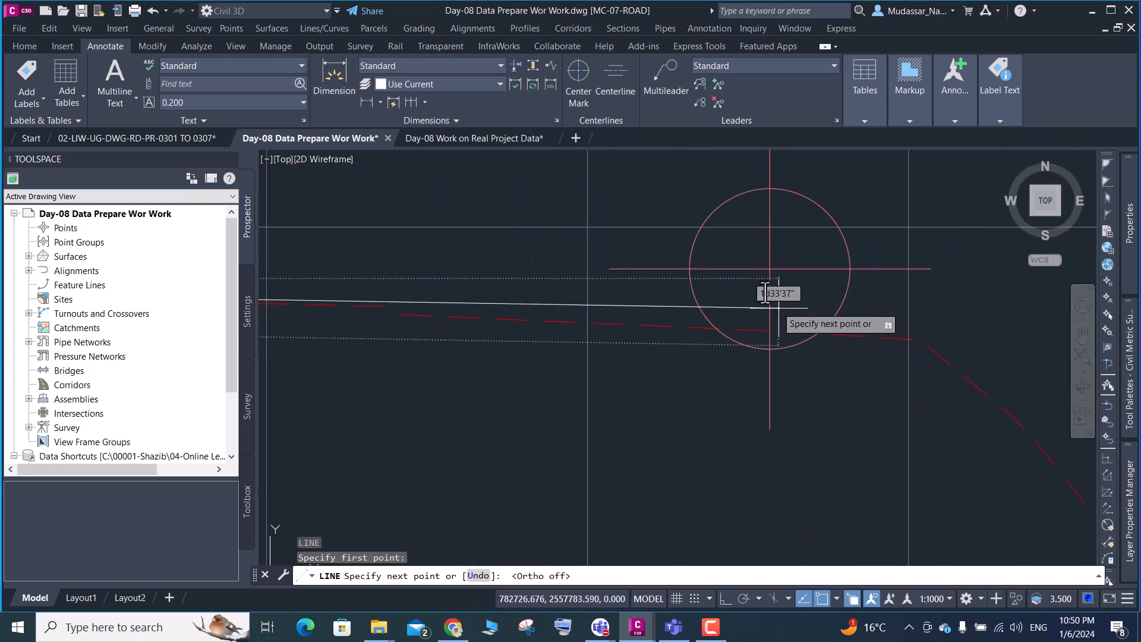
pyautogui.scroll(-8, 767, 268)
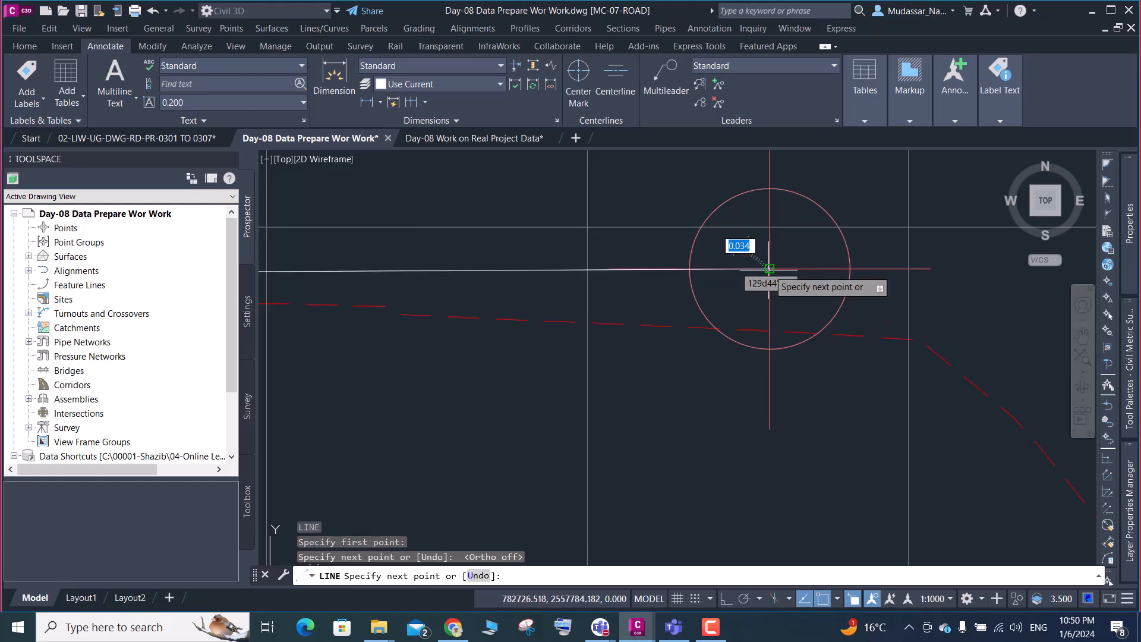
pyautogui.scroll(-2, 767, 269)
pyautogui.click(768, 270)
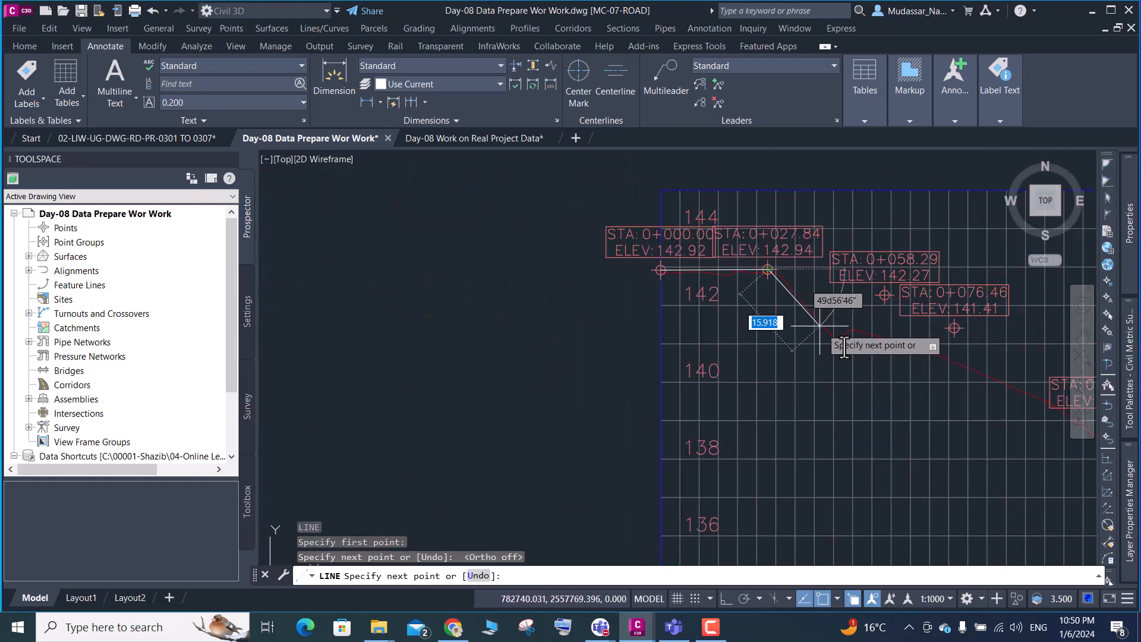
# Continue the line from the 0+027.84 marker through the centres of the 0+058.29 and 0+076.46 markers
pyautogui.scroll(4, 889, 300)
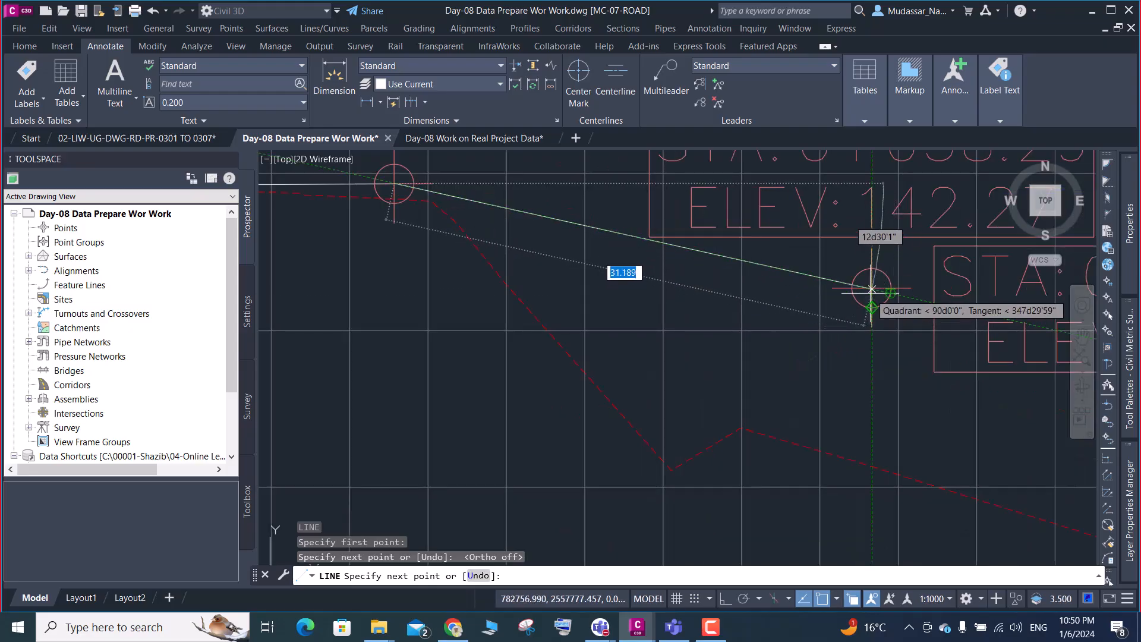
pyautogui.scroll(5, 872, 290)
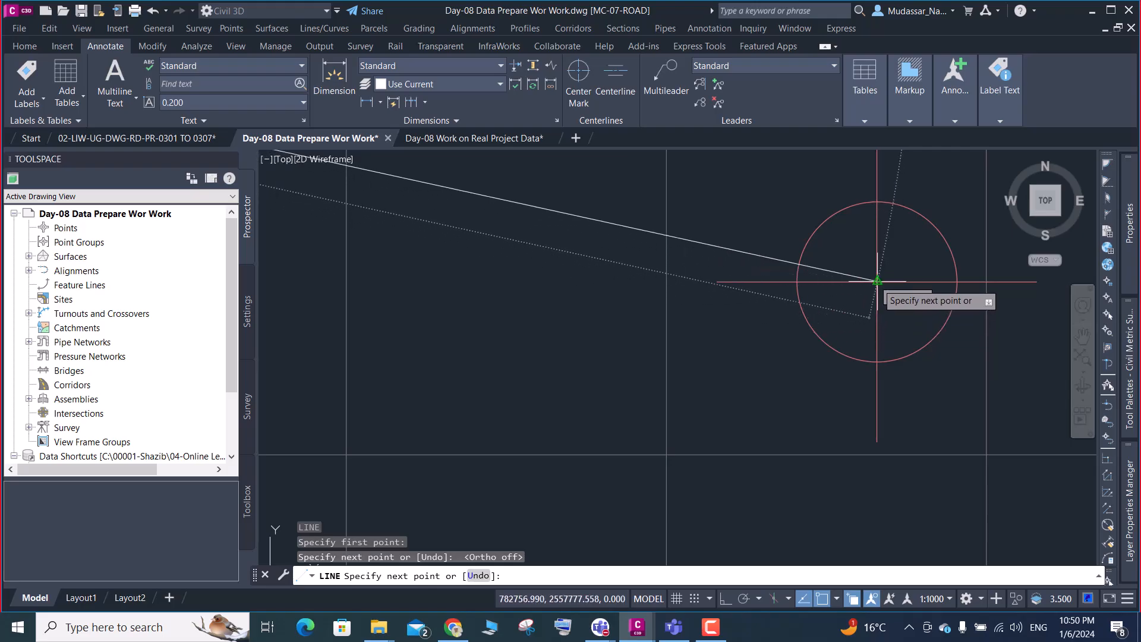
pyautogui.click(877, 293)
pyautogui.scroll(5, 875, 286)
pyautogui.scroll(-5, 875, 286)
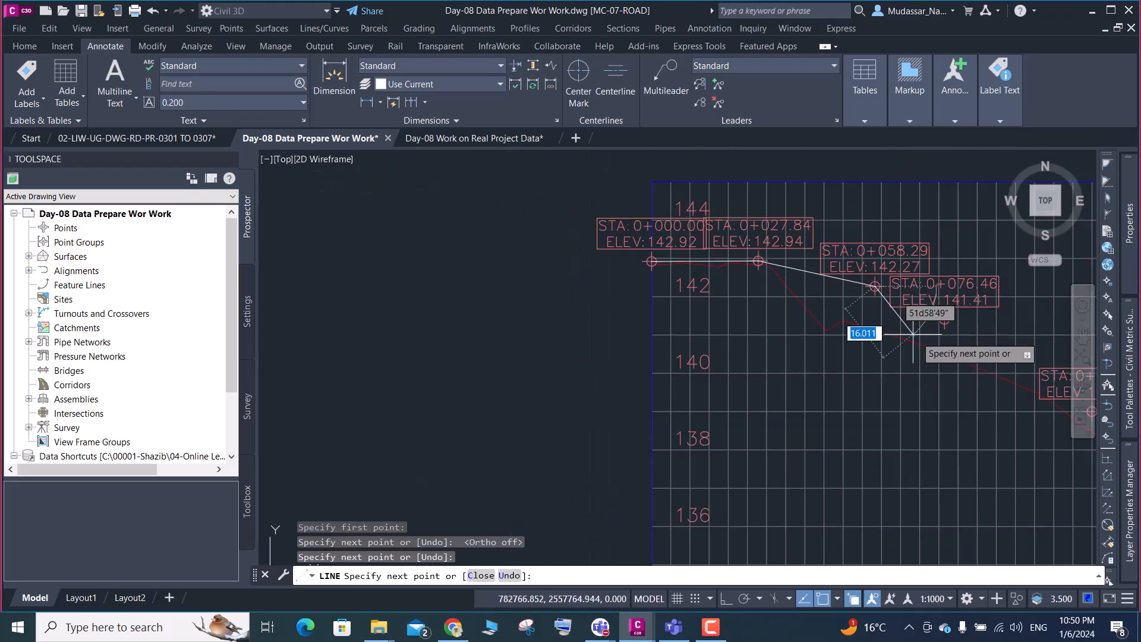
pyautogui.scroll(3, 956, 327)
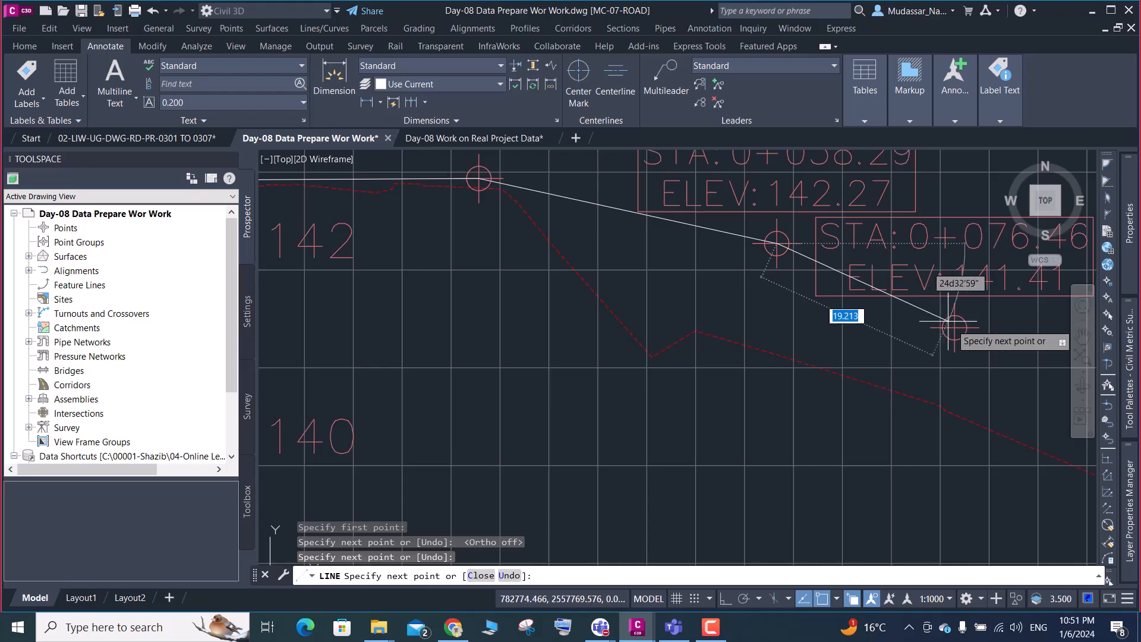
pyautogui.click(954, 327)
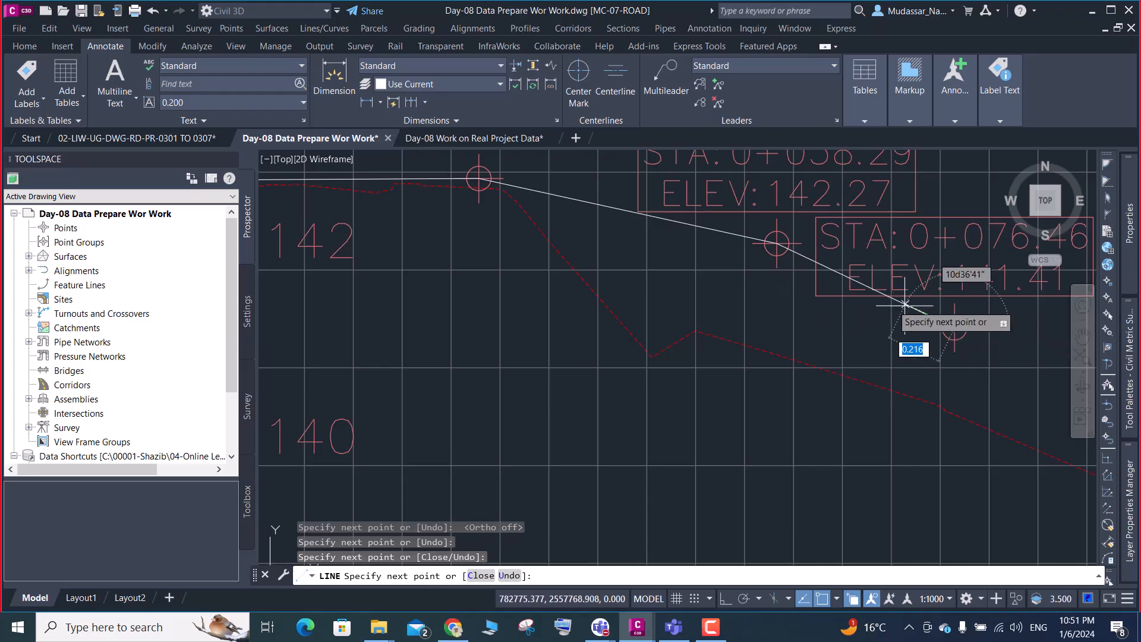
# Extend the line from the 0+076.46 marker through the centres of the 0+114.96 and 0+209.28 markers and end the line command
pyautogui.scroll(-6, 862, 330)
pyautogui.scroll(7, 867, 340)
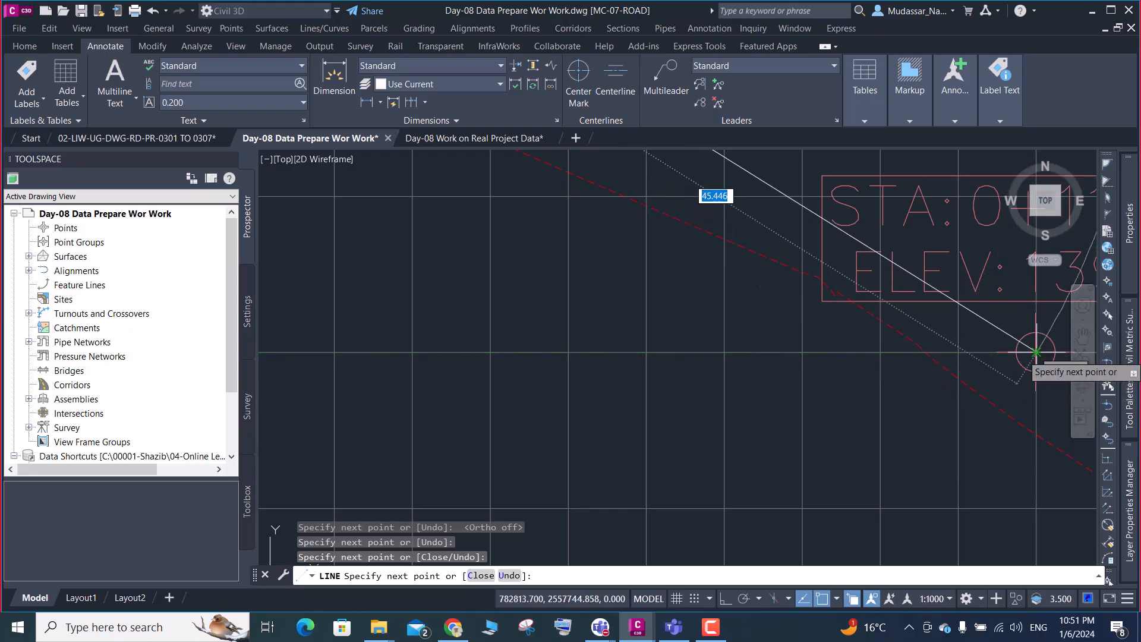
pyautogui.click(1035, 352)
pyautogui.scroll(-7, 879, 321)
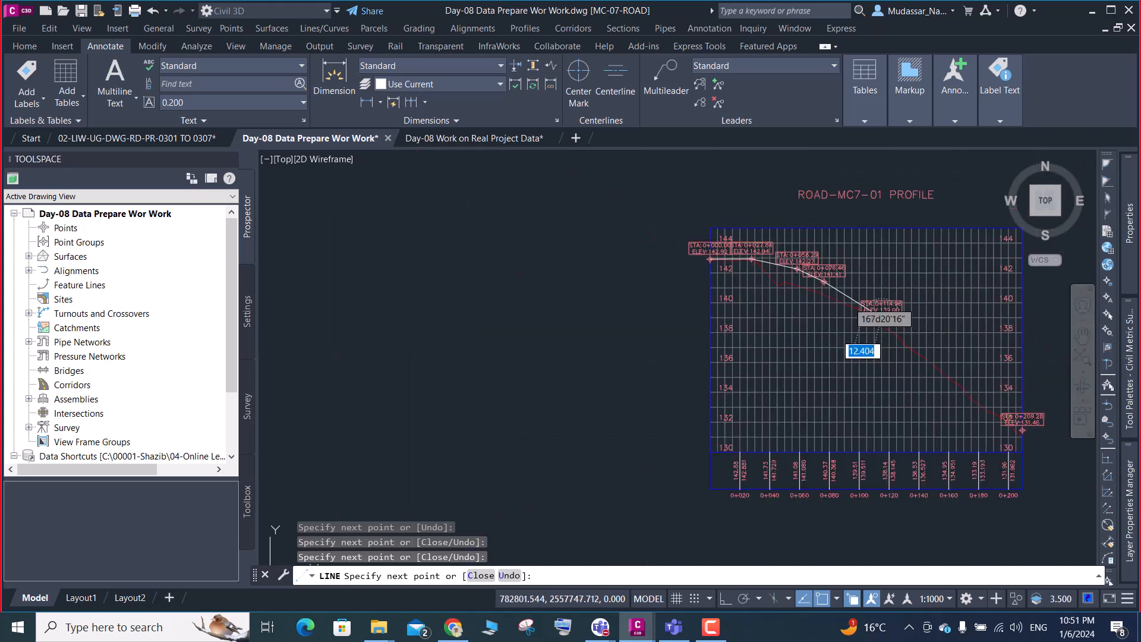
pyautogui.scroll(8, 926, 333)
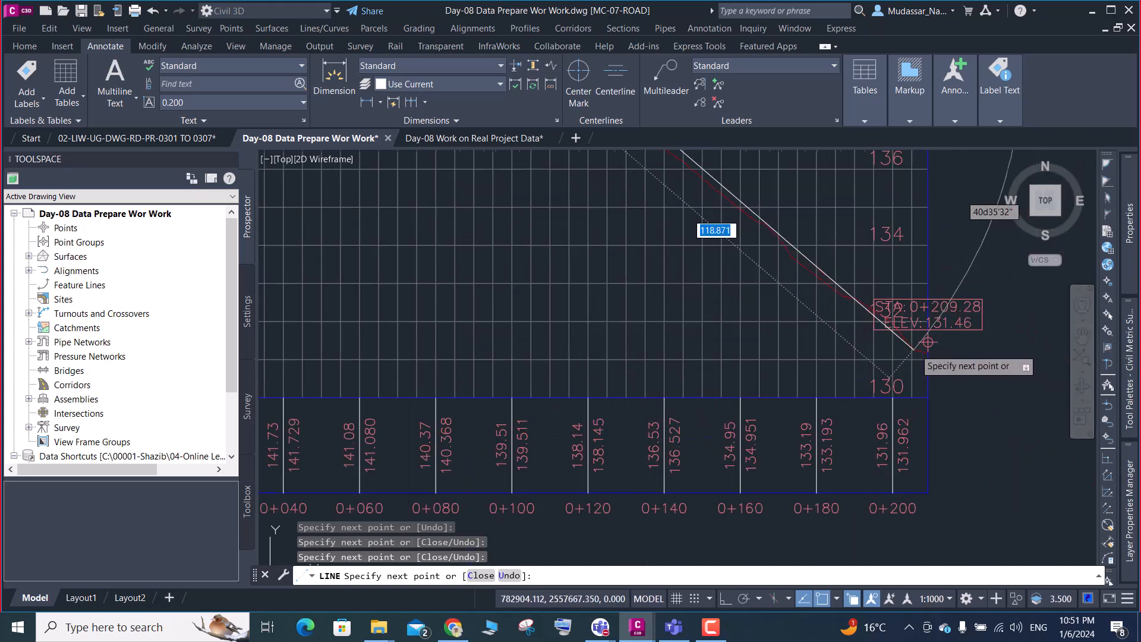
pyautogui.scroll(6, 927, 355)
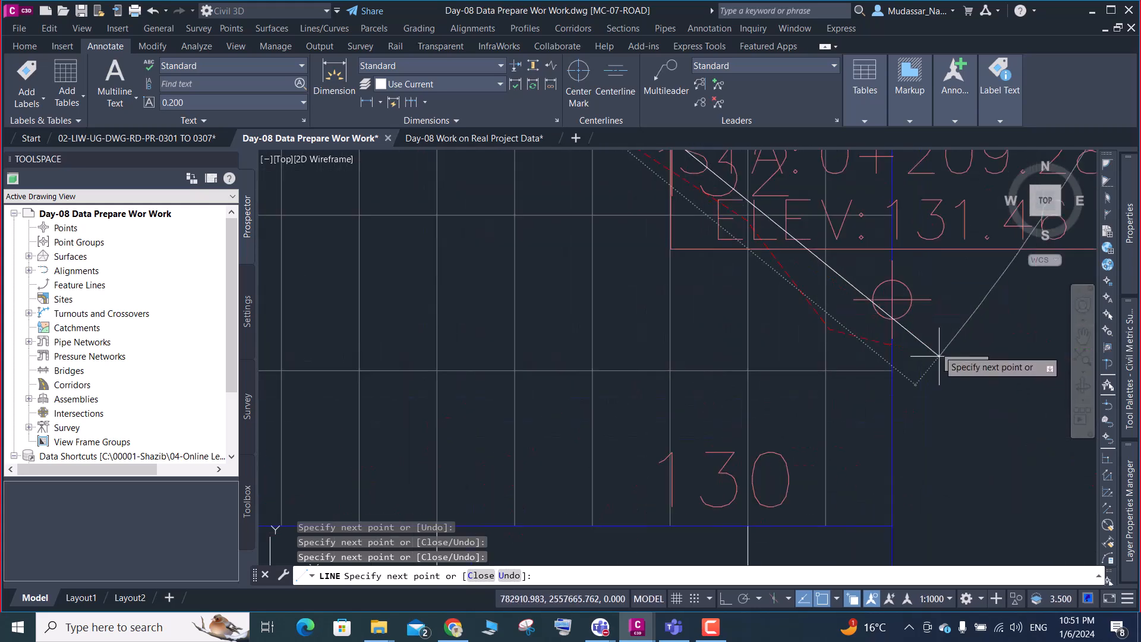
pyautogui.click(892, 298)
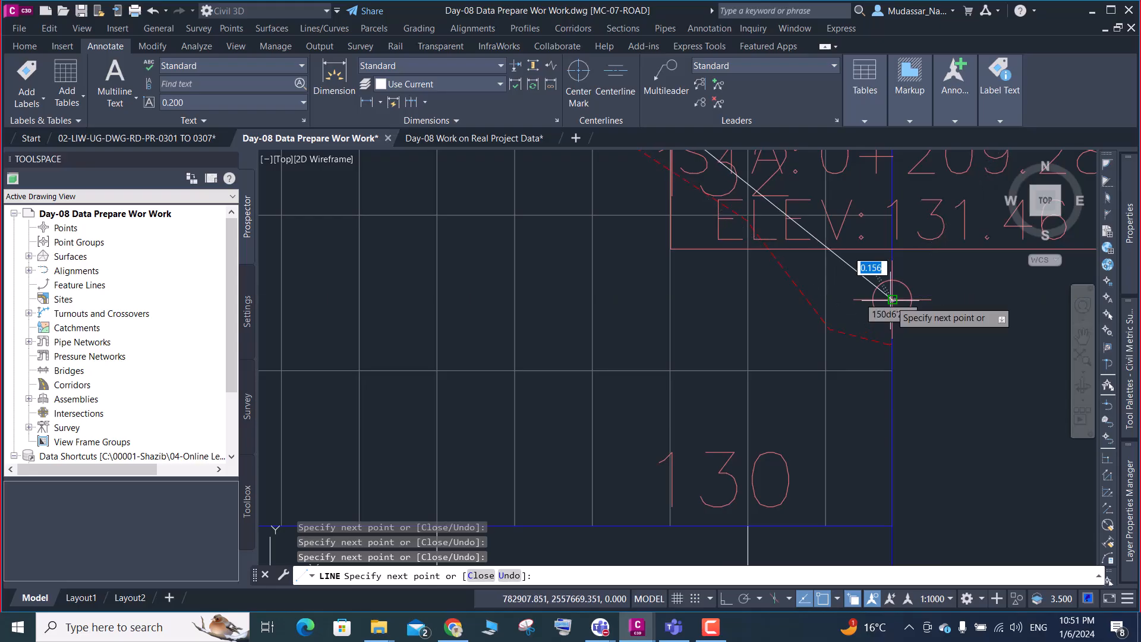
pyautogui.press('Return')
pyautogui.scroll(-8, 885, 299)
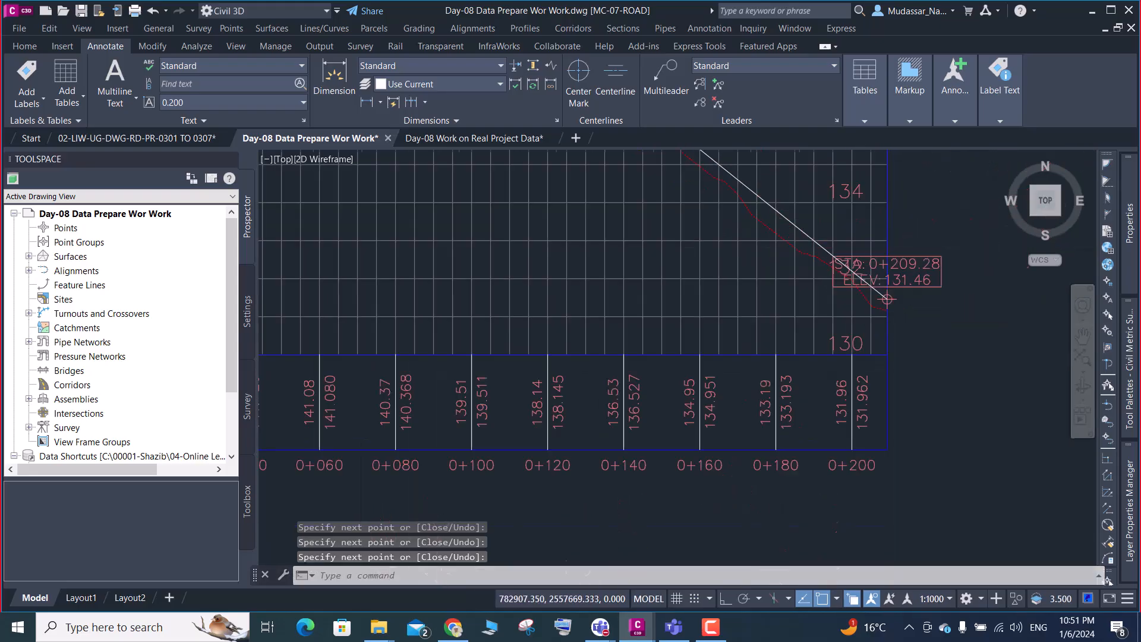
# Create a layout profile named PGL-MC07 in the ROAD-MC7-01 profile view, with the Design Profile style and Complete Label Set
pyautogui.scroll(6, 687, 178)
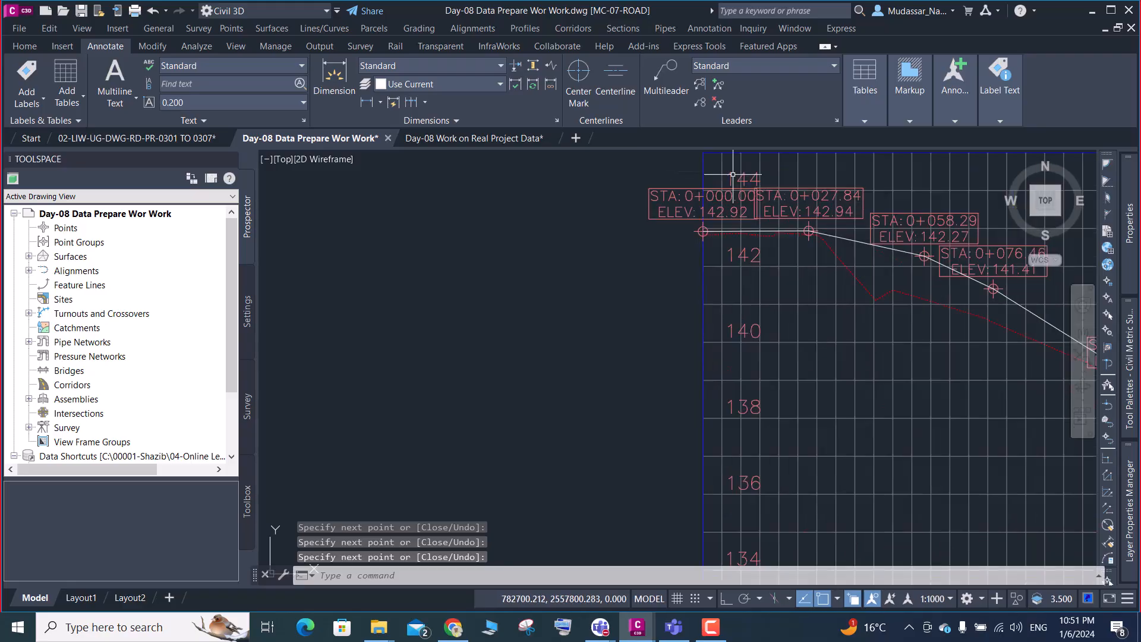
pyautogui.scroll(4, 757, 207)
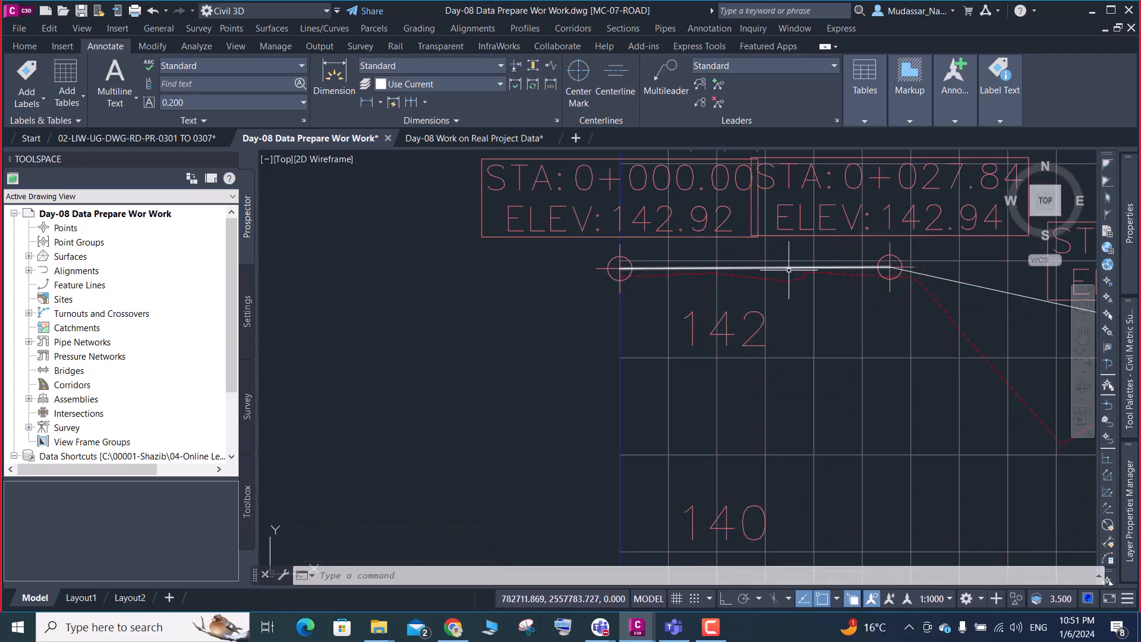
pyautogui.scroll(-4, 826, 275)
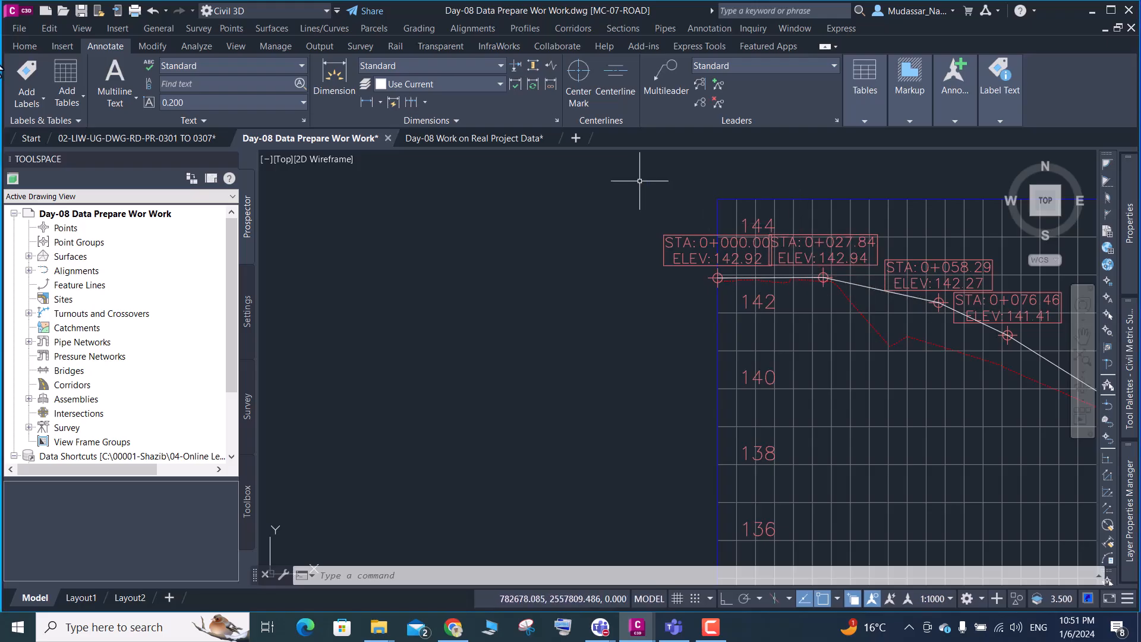
pyautogui.click(23, 47)
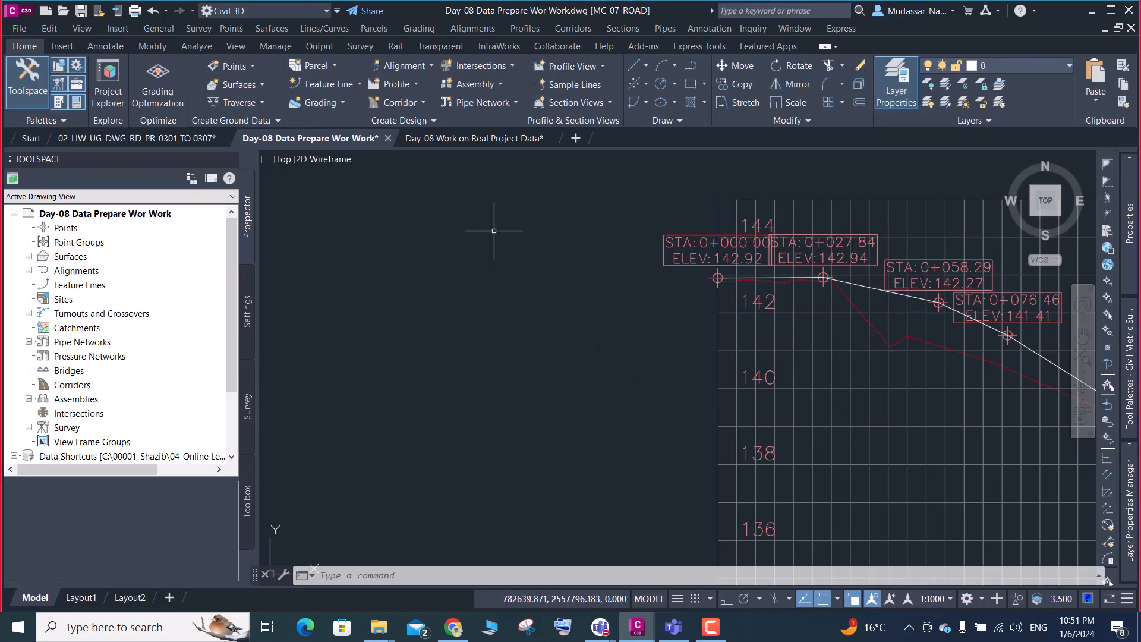
pyautogui.click(415, 82)
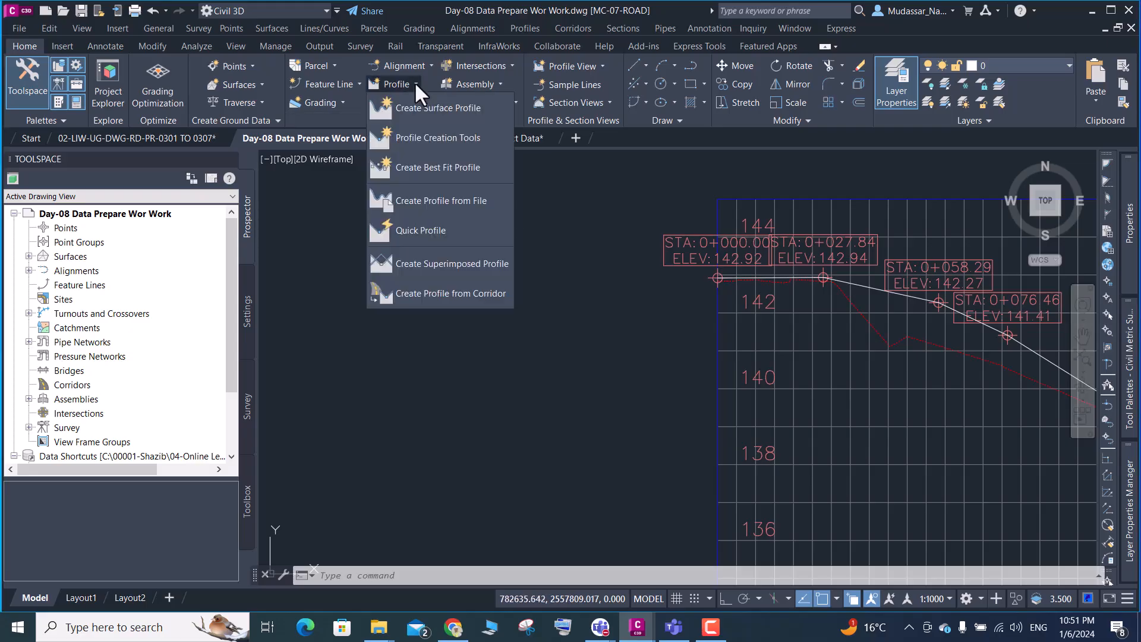
pyautogui.click(424, 143)
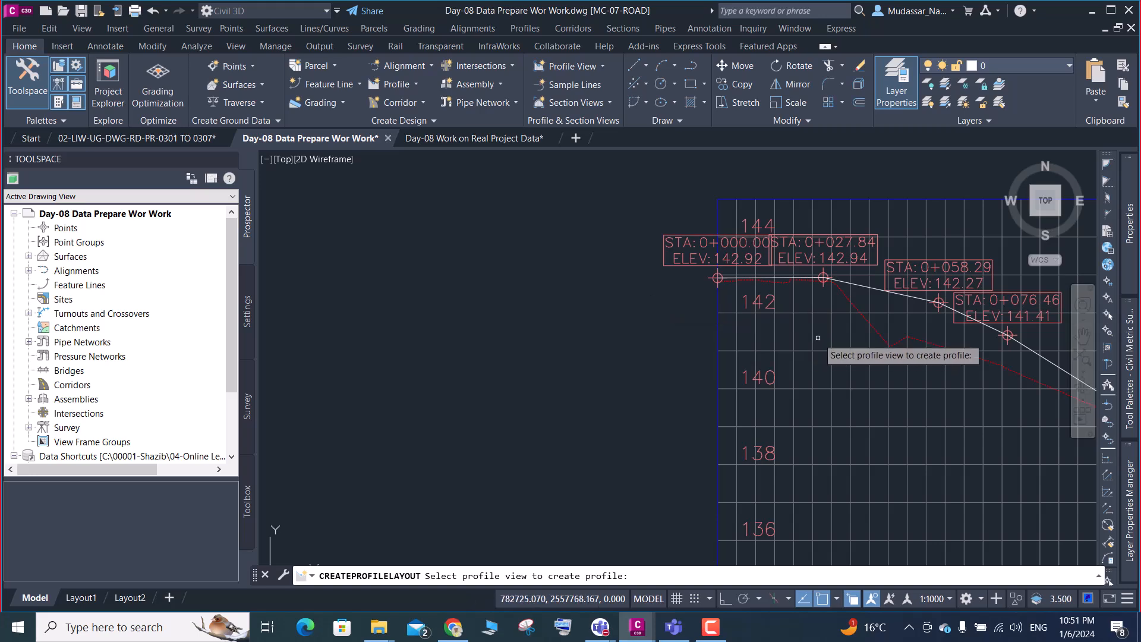
pyautogui.click(815, 336)
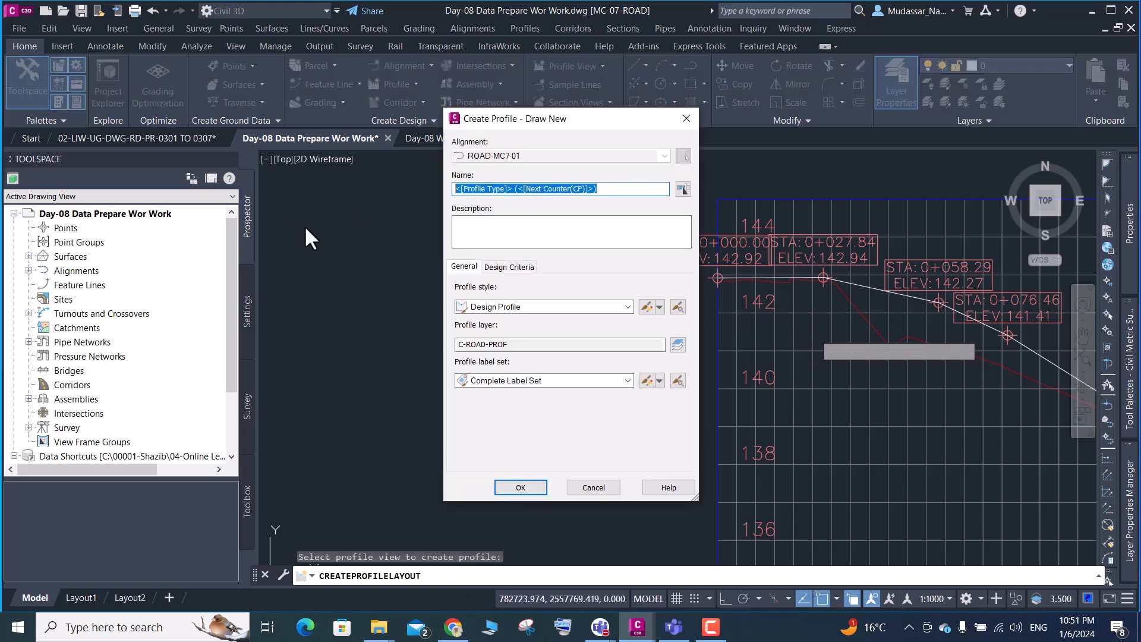
pyautogui.write('PG')
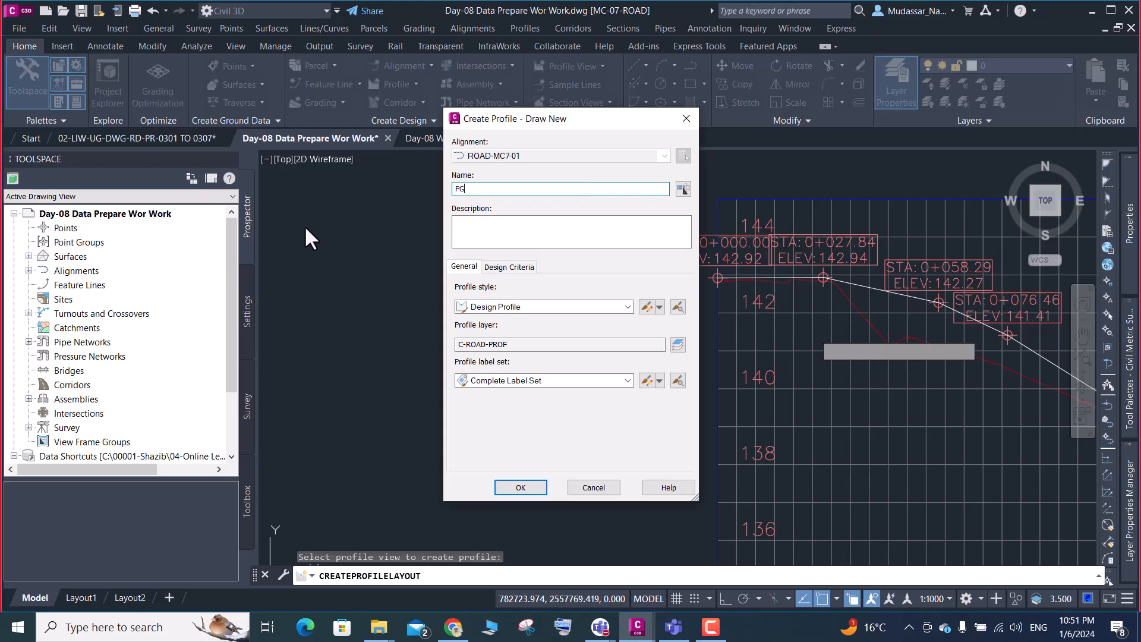
pyautogui.write('L-MC07')
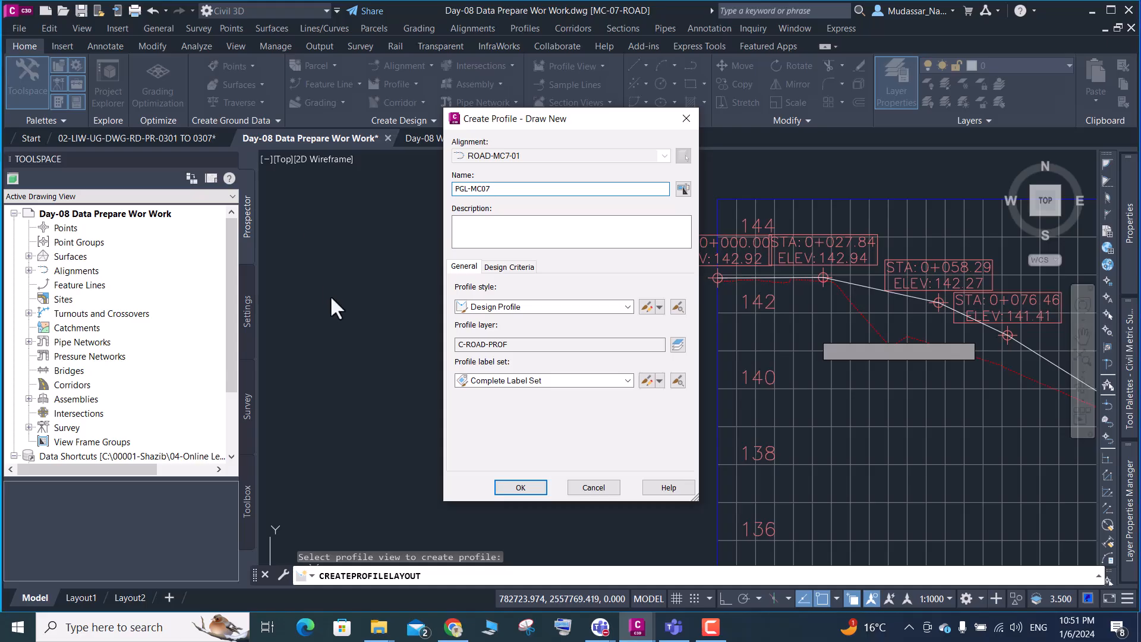
pyautogui.click(520, 487)
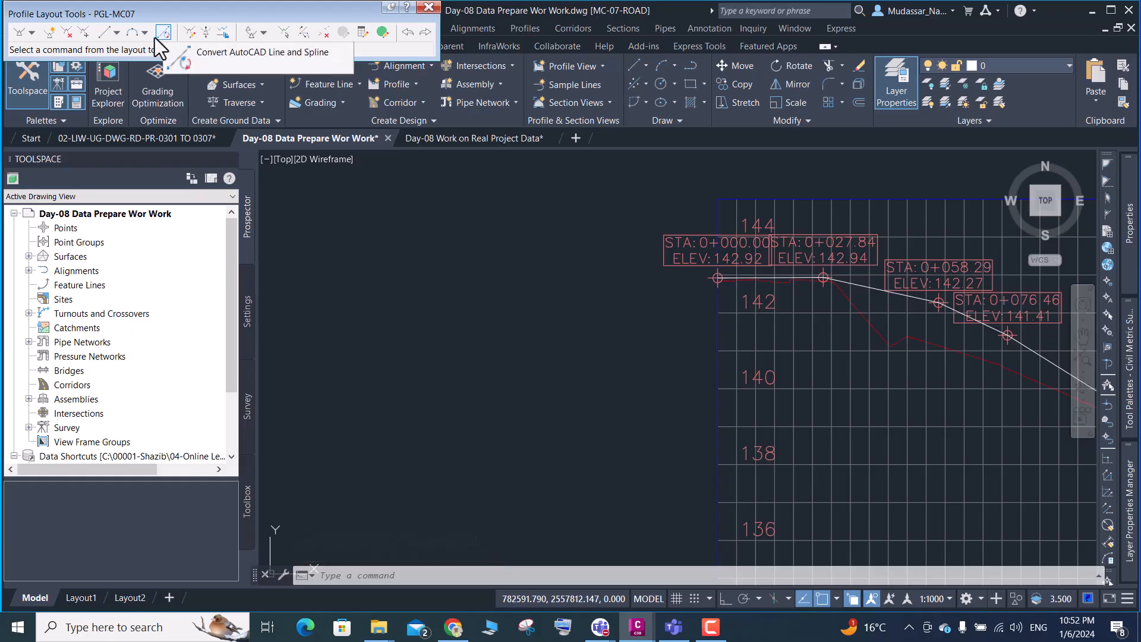
# Convert the first two AutoCAD lines, from the 0+000 marker to the 0+058.29 marker, into PGL-MC07 profile tangents
pyautogui.click(117, 33)
pyautogui.click(116, 33)
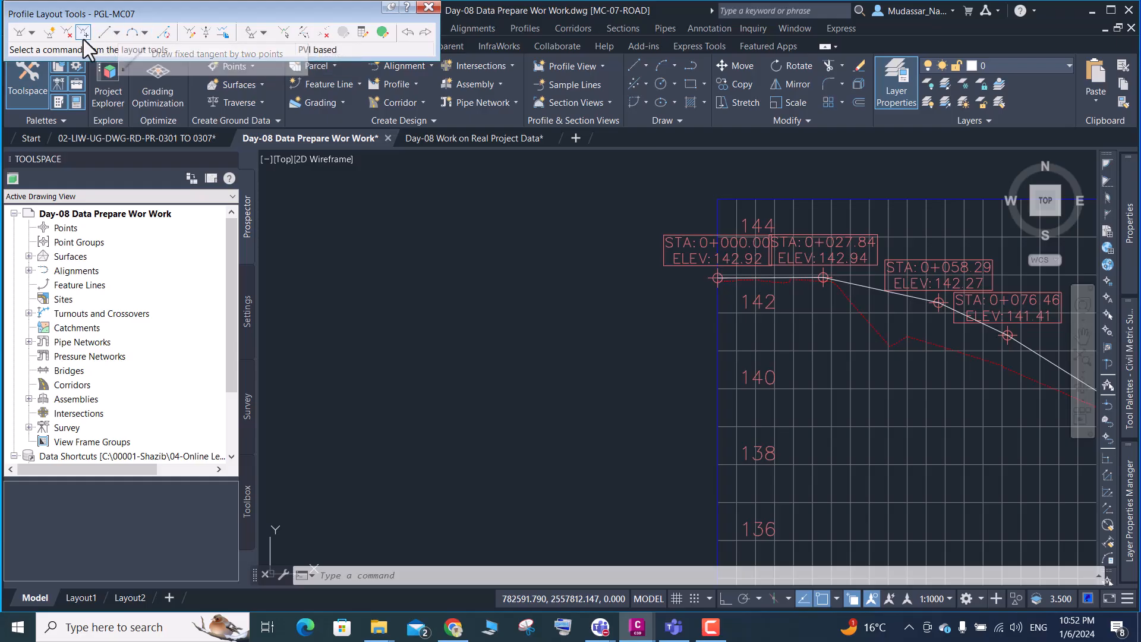
pyautogui.click(164, 33)
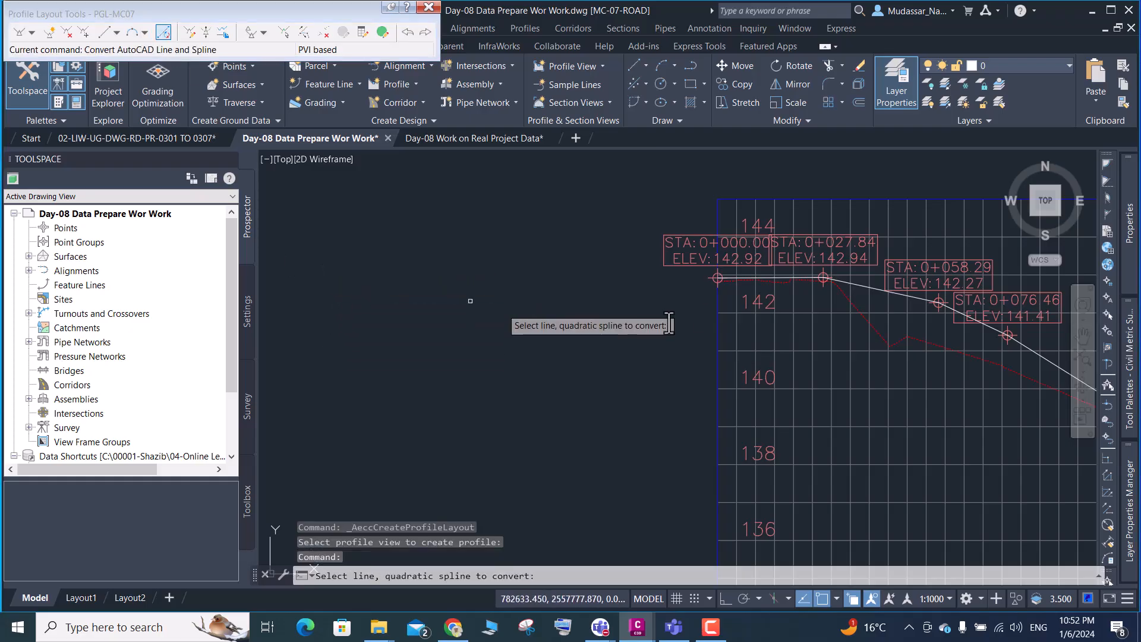
pyautogui.scroll(4, 802, 283)
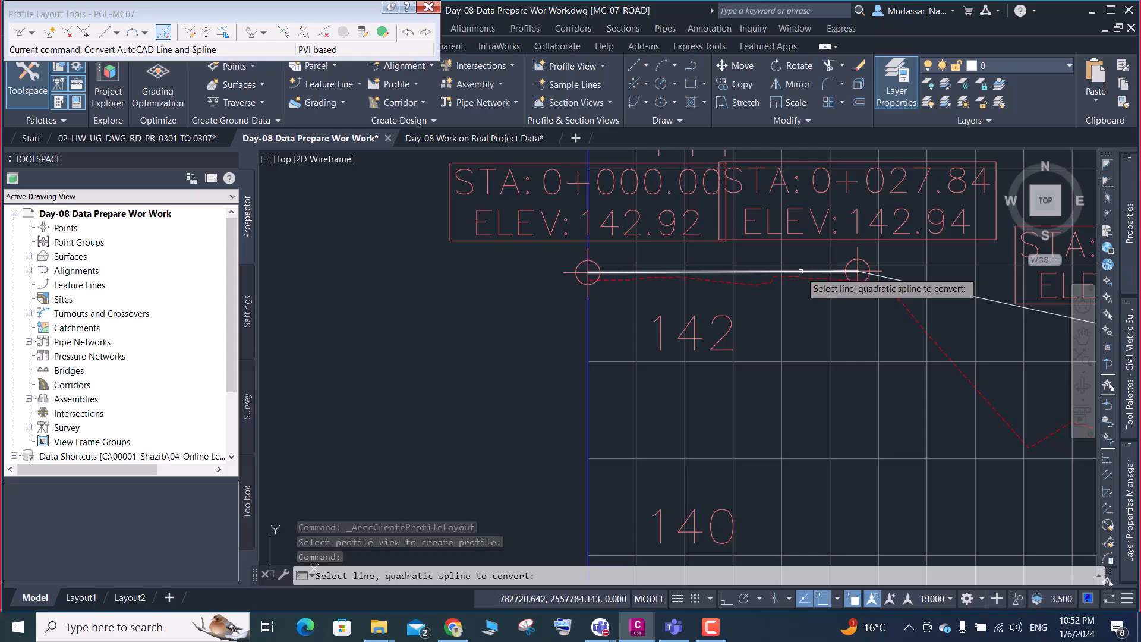
pyautogui.click(799, 272)
pyautogui.scroll(-5, 653, 273)
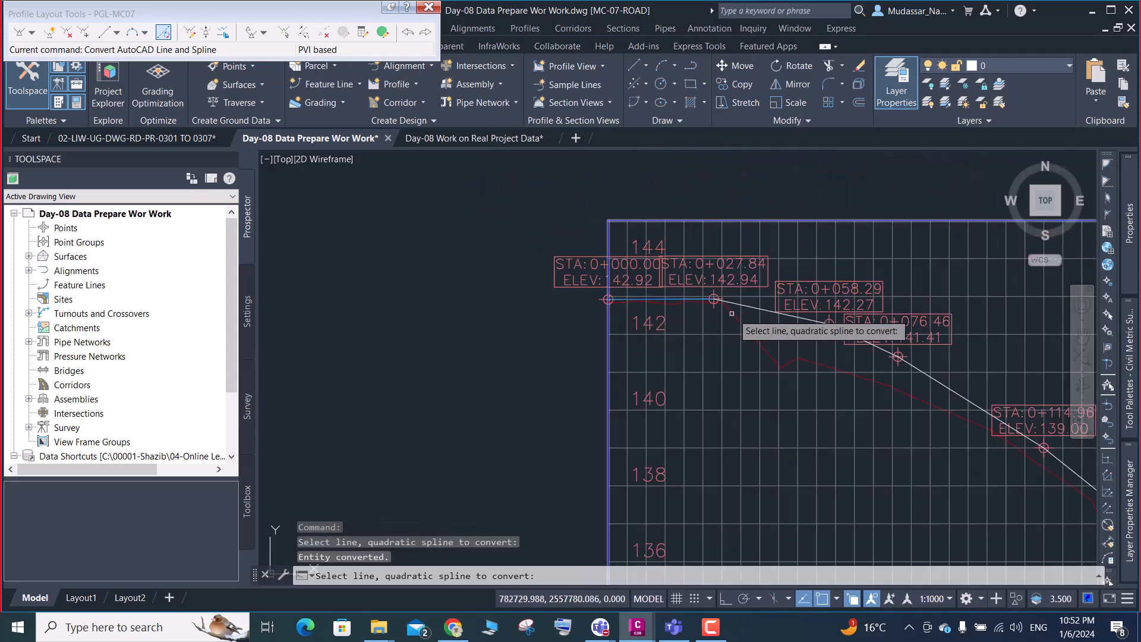
pyautogui.scroll(5, 746, 301)
pyautogui.click(746, 301)
pyautogui.scroll(-5, 746, 300)
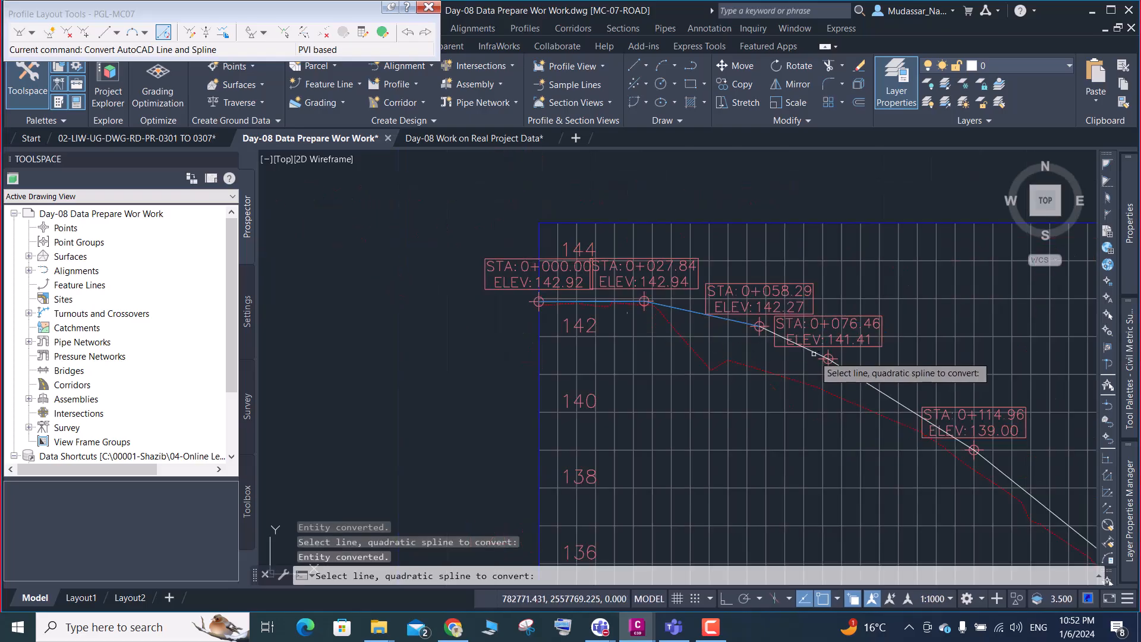
# Convert the remaining three lines, from the 0+058.29 marker to the 0+209.28 marker, into profile tangents and end the conversion command
pyautogui.scroll(7, 812, 344)
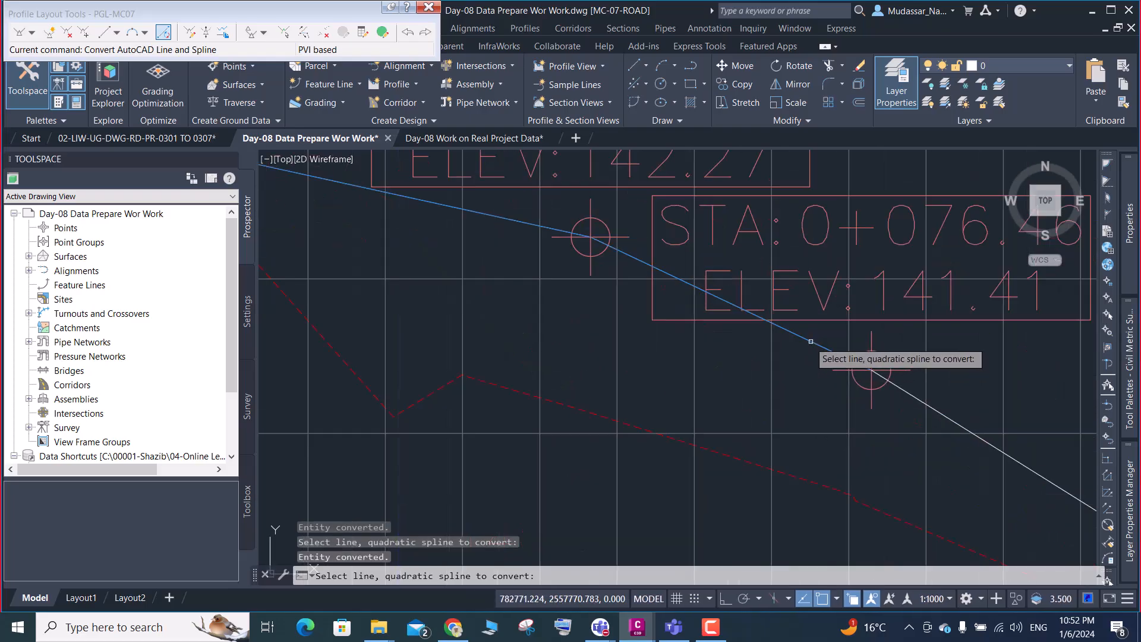
pyautogui.scroll(-5, 813, 344)
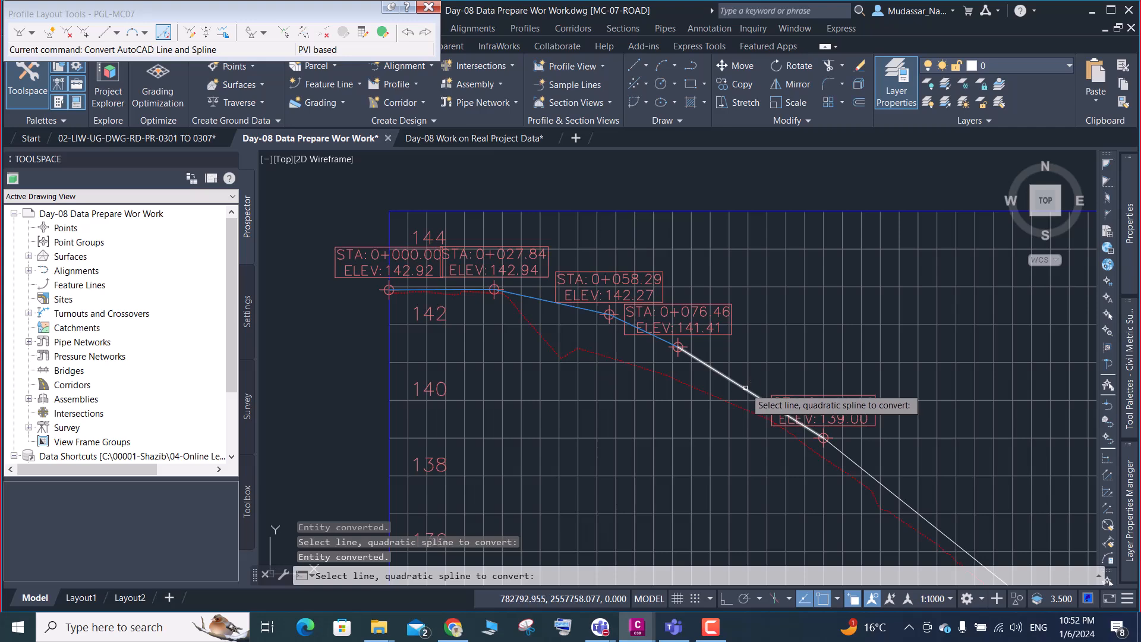
pyautogui.scroll(-4, 725, 358)
pyautogui.scroll(4, 787, 404)
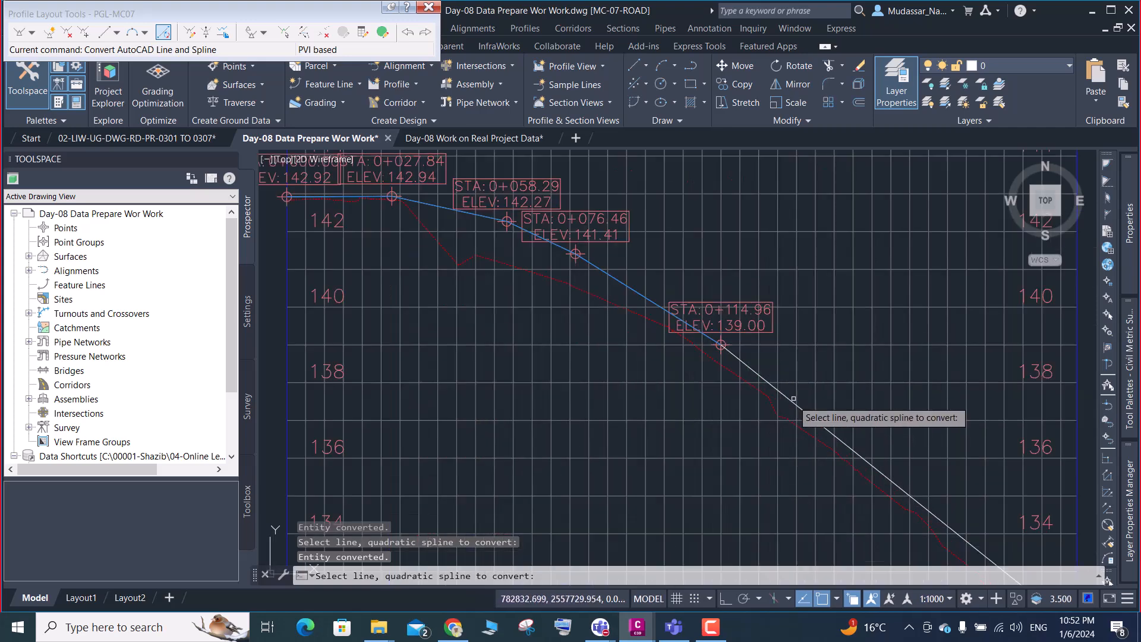
pyautogui.scroll(-5, 737, 355)
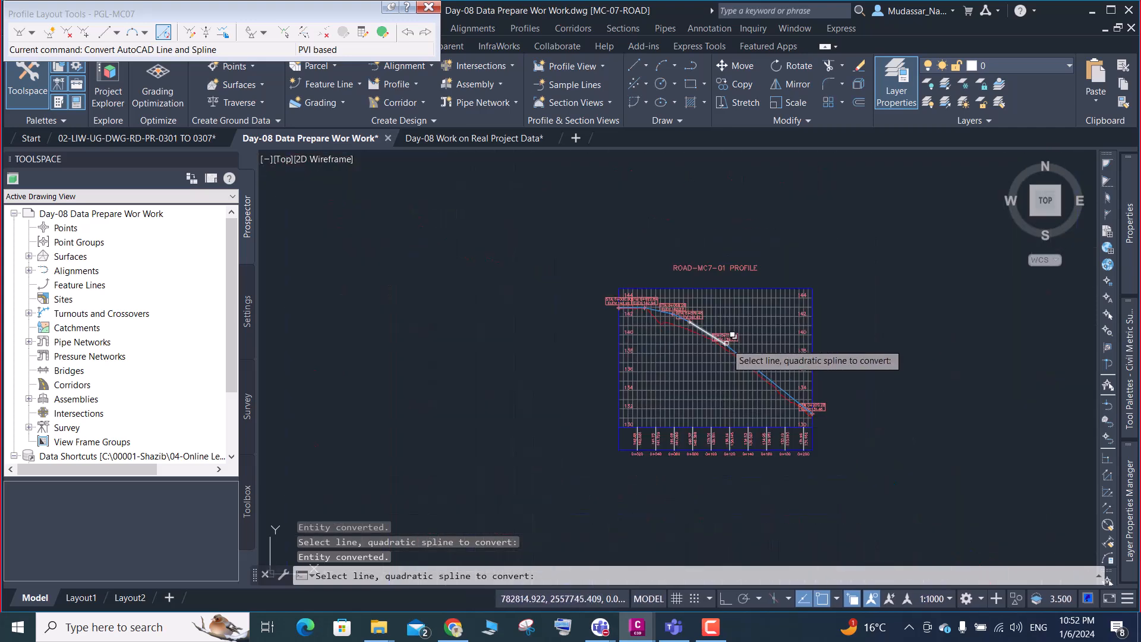
pyautogui.press('Return')
# Examine the grade and grade-break labels along the converted PGL-MC07 profile, from its end back to its start
pyautogui.scroll(8, 801, 389)
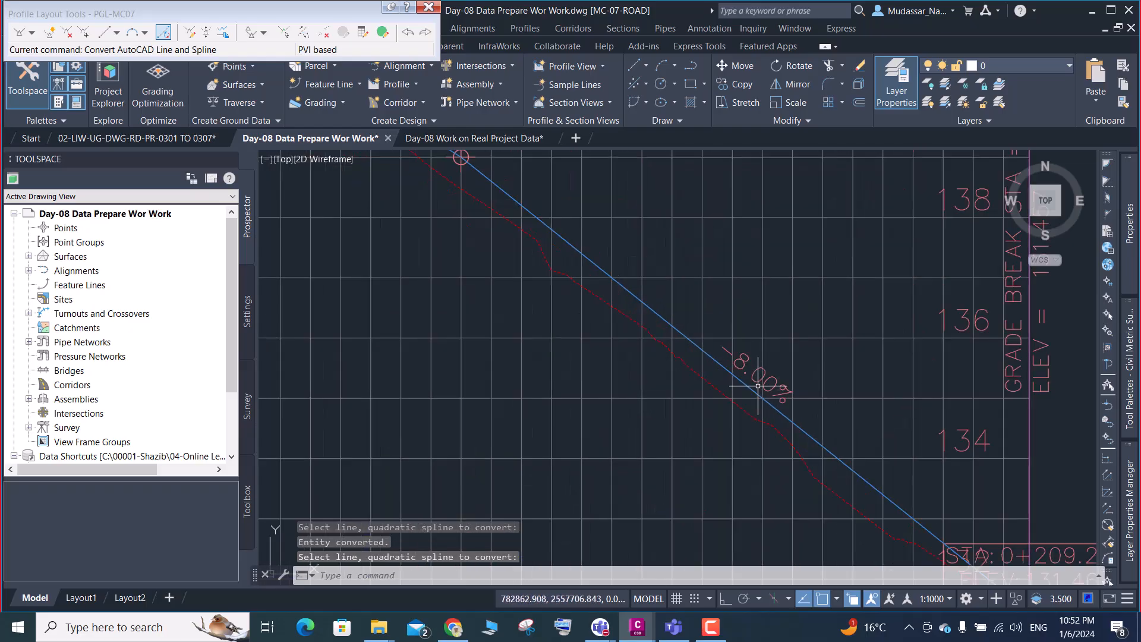
pyautogui.scroll(-2, 763, 391)
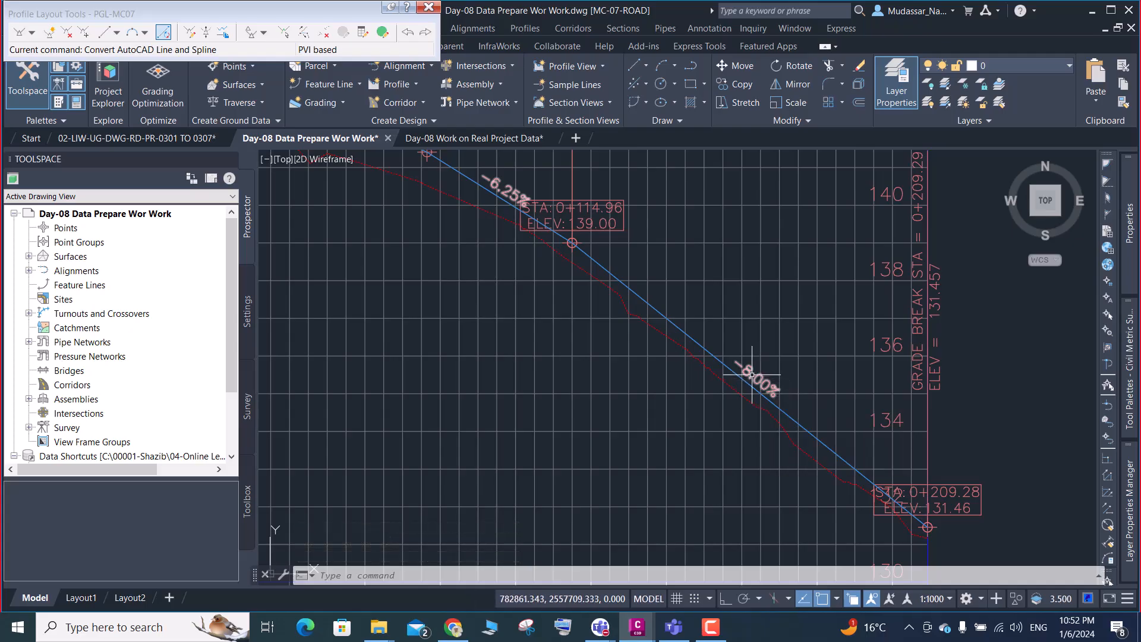
pyautogui.scroll(-2, 761, 379)
pyautogui.scroll(-1, 758, 399)
pyautogui.scroll(5, 758, 399)
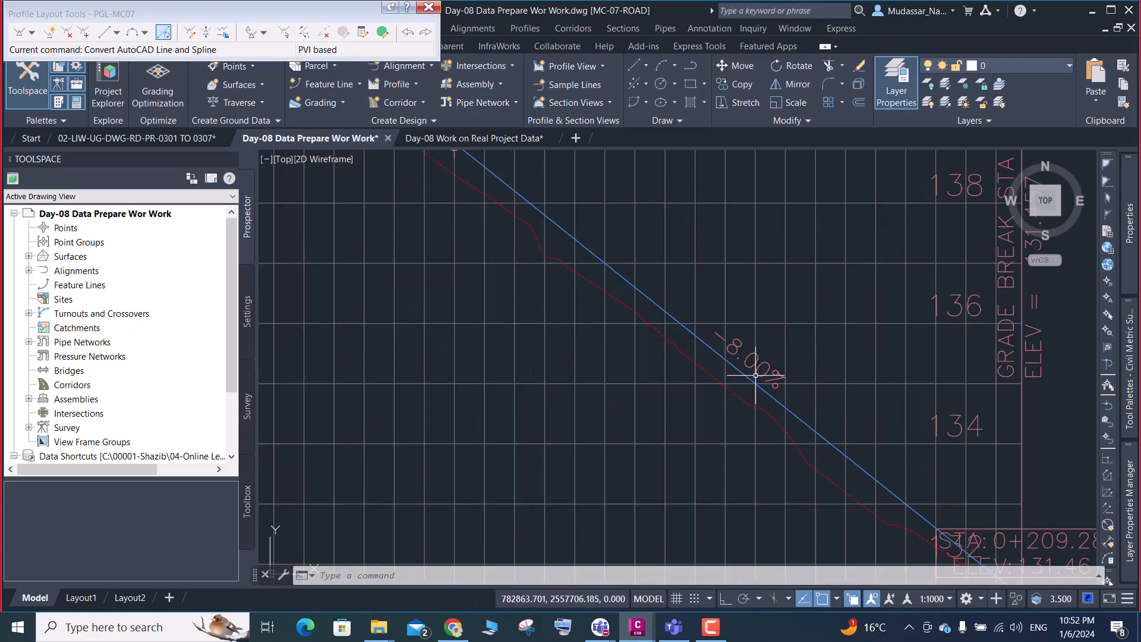
pyautogui.scroll(-4, 755, 377)
pyautogui.scroll(4, 588, 308)
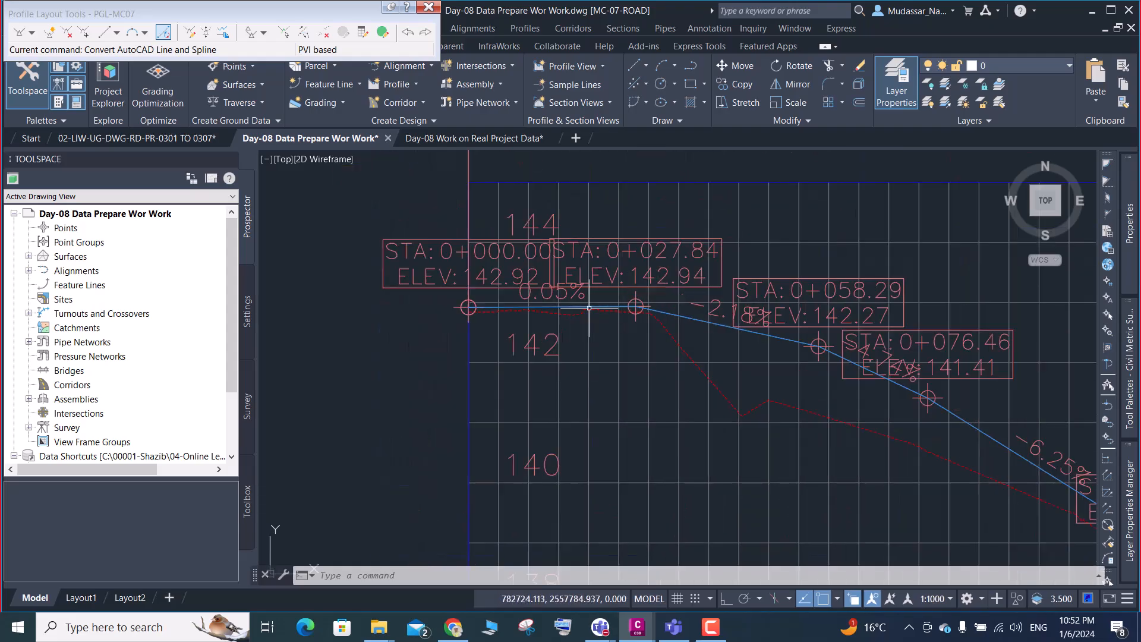
pyautogui.scroll(4, 552, 303)
pyautogui.scroll(-4, 553, 300)
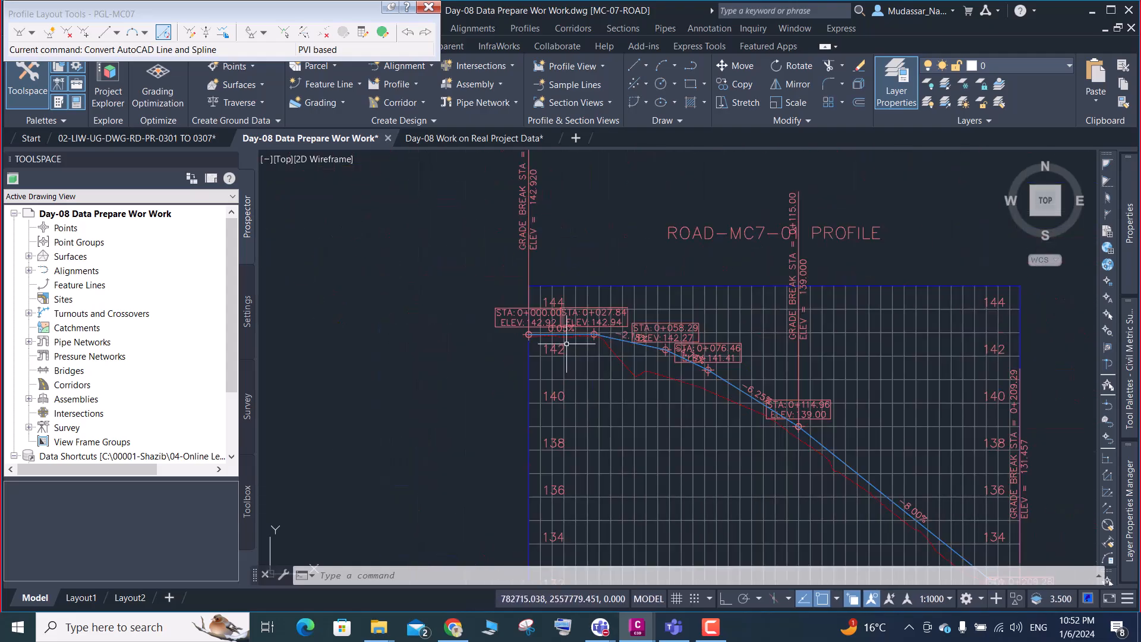
# Move the STA 0+000.00 station-elevation label away from its marker, outside the profile grid and above the profile start
pyautogui.click(509, 309)
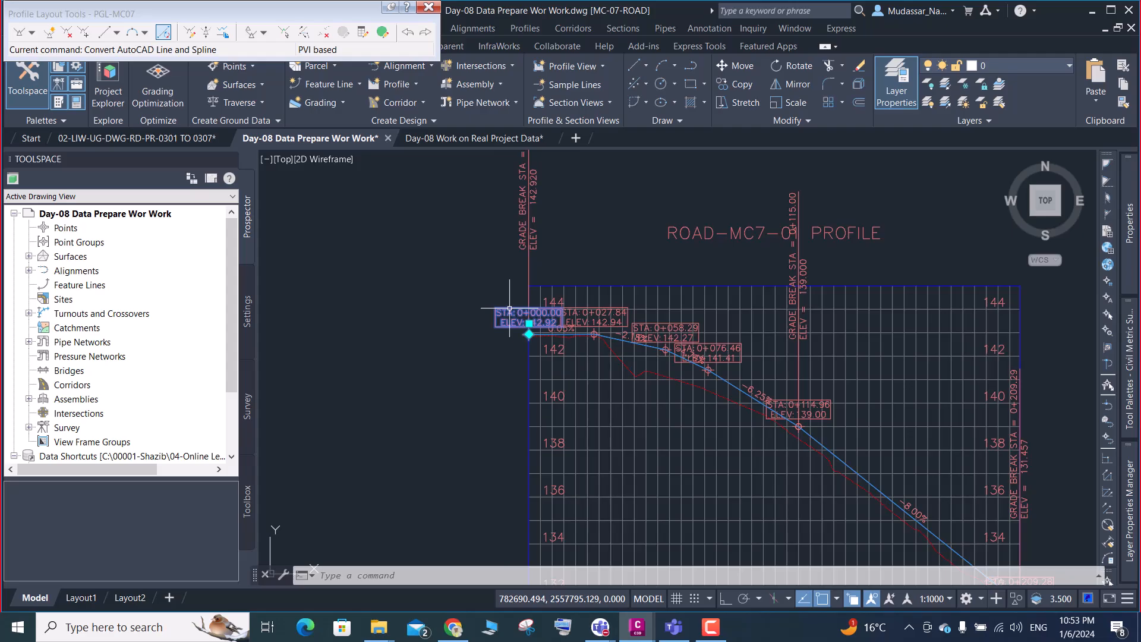
pyautogui.click(529, 324)
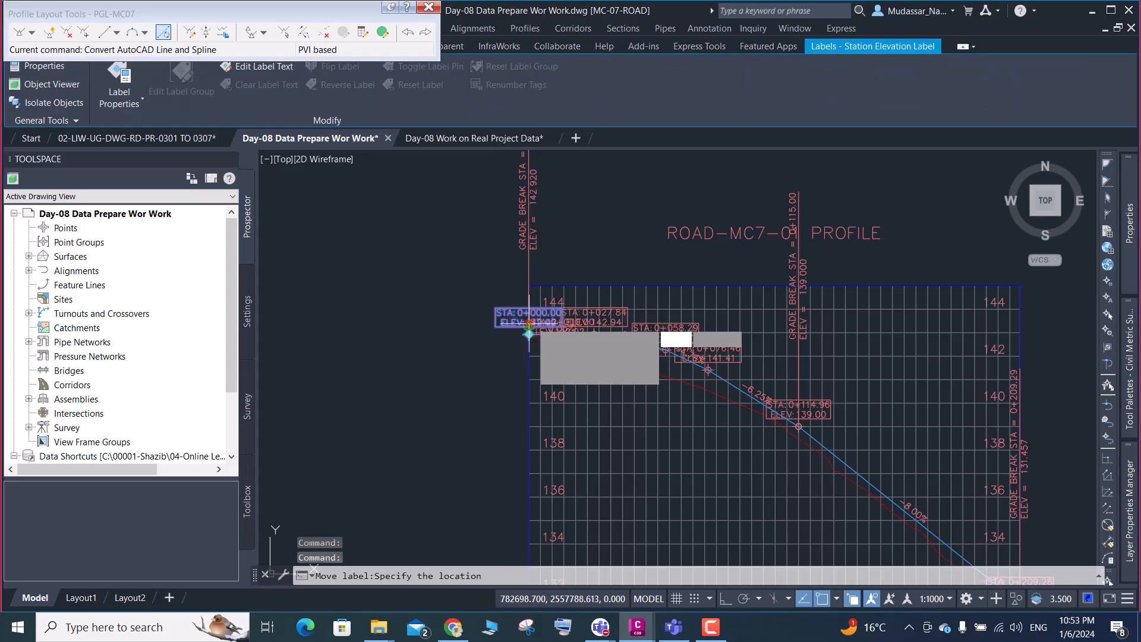
pyautogui.click(470, 289)
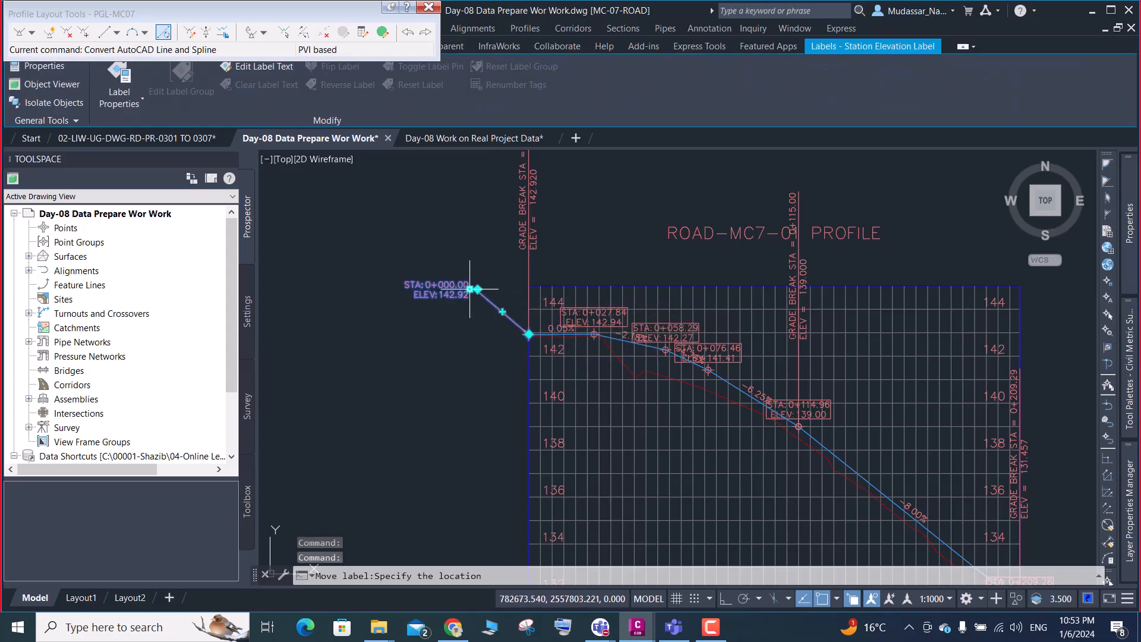
pyautogui.press('Escape')
# Move the STA 0+027.84 station-elevation label above the top edge of the profile grid, with a leader to its marker
pyautogui.scroll(3, 605, 317)
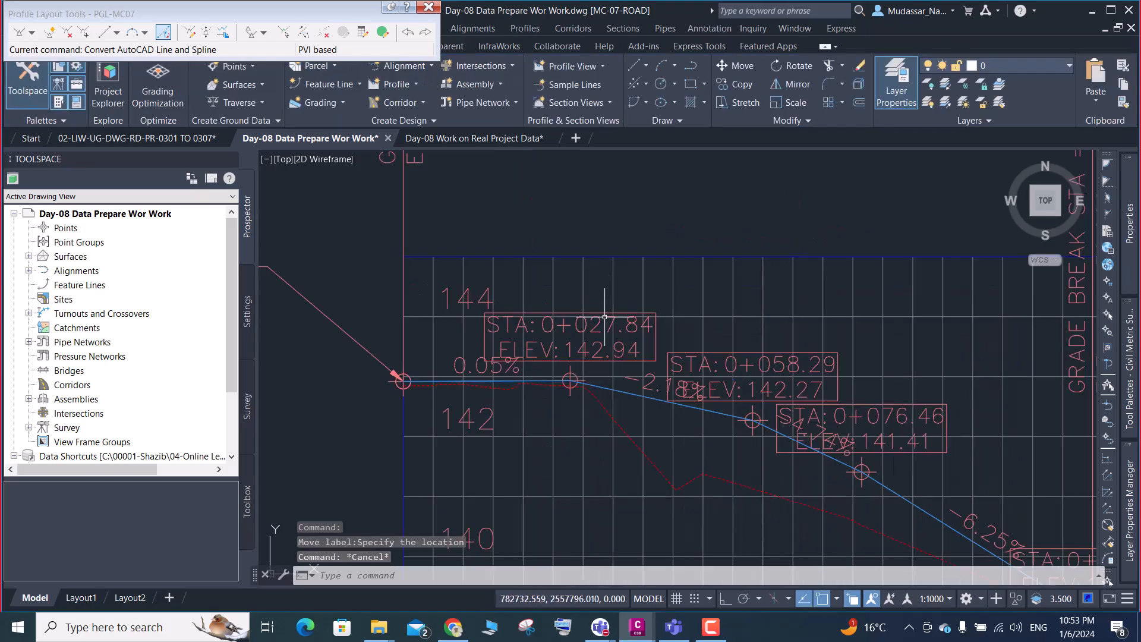
pyautogui.click(570, 380)
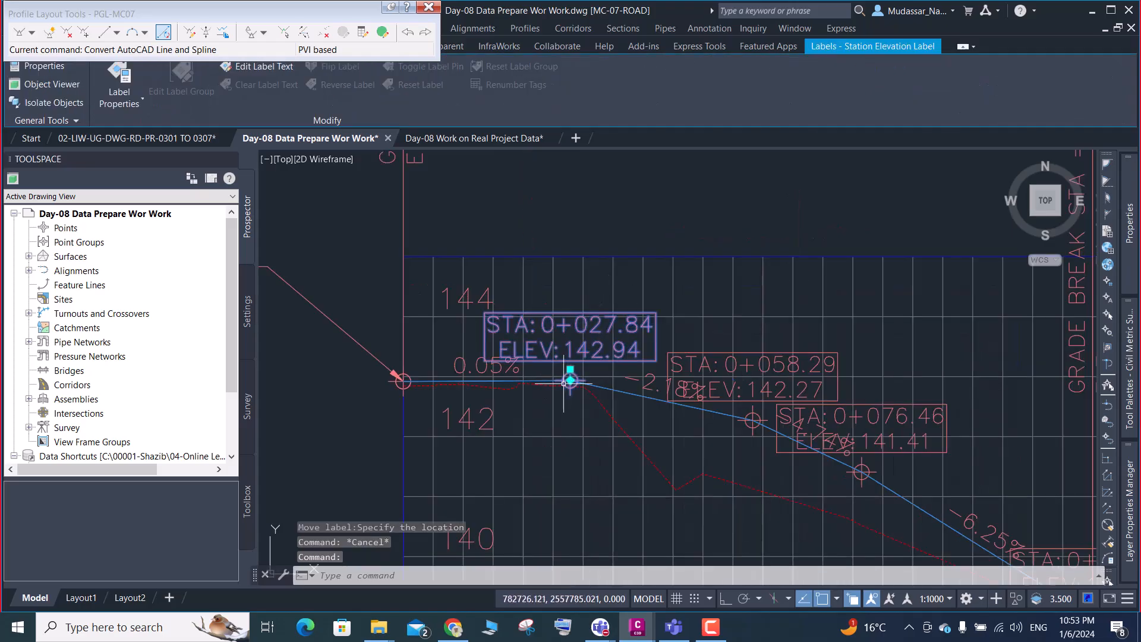
pyautogui.click(570, 380)
pyautogui.scroll(-4, 570, 374)
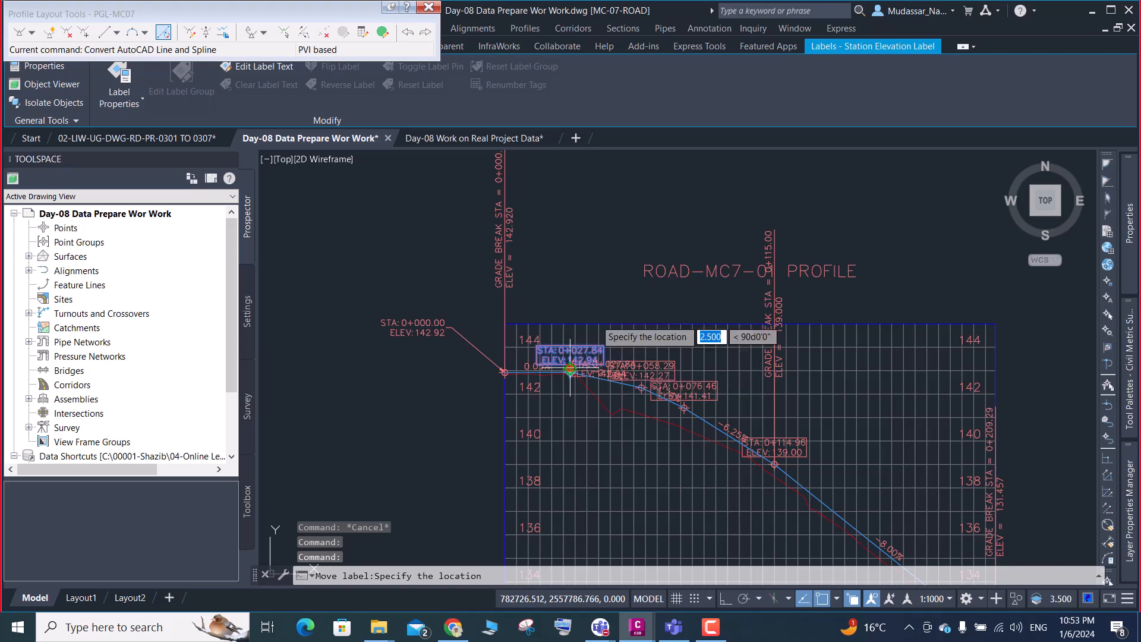
pyautogui.click(600, 311)
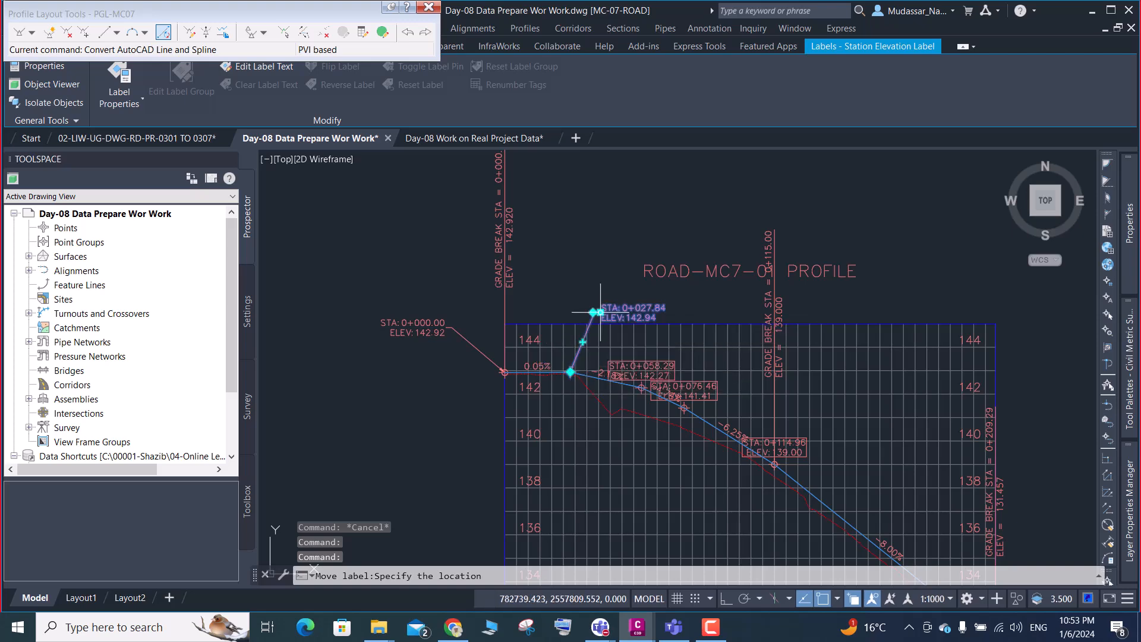
pyautogui.press('Escape')
# Move the STA 0+058.29 station-elevation label up and clear of the profile line and the neighbouring grade text
pyautogui.scroll(4, 645, 375)
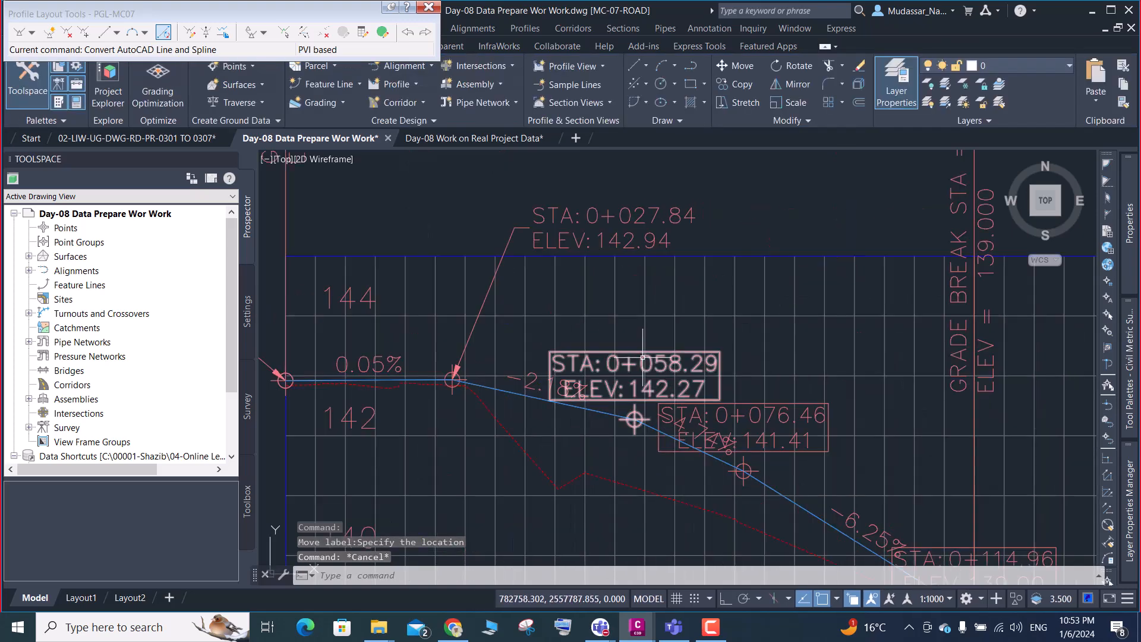
pyautogui.click(643, 358)
pyautogui.click(635, 408)
pyautogui.click(669, 323)
pyautogui.scroll(-4, 638, 368)
pyautogui.press('Escape')
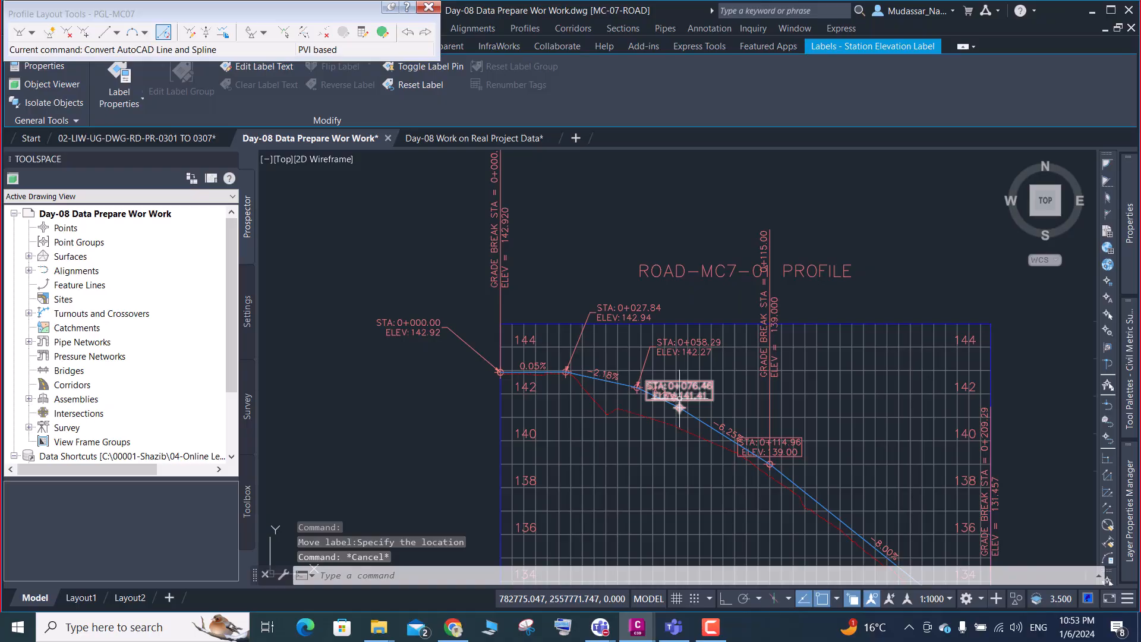
# Move the STA 0+076.46 station-elevation label above its marker so it clears the grade text between 0+058.29 and 0+076.46
pyautogui.scroll(3, 681, 387)
pyautogui.click(682, 414)
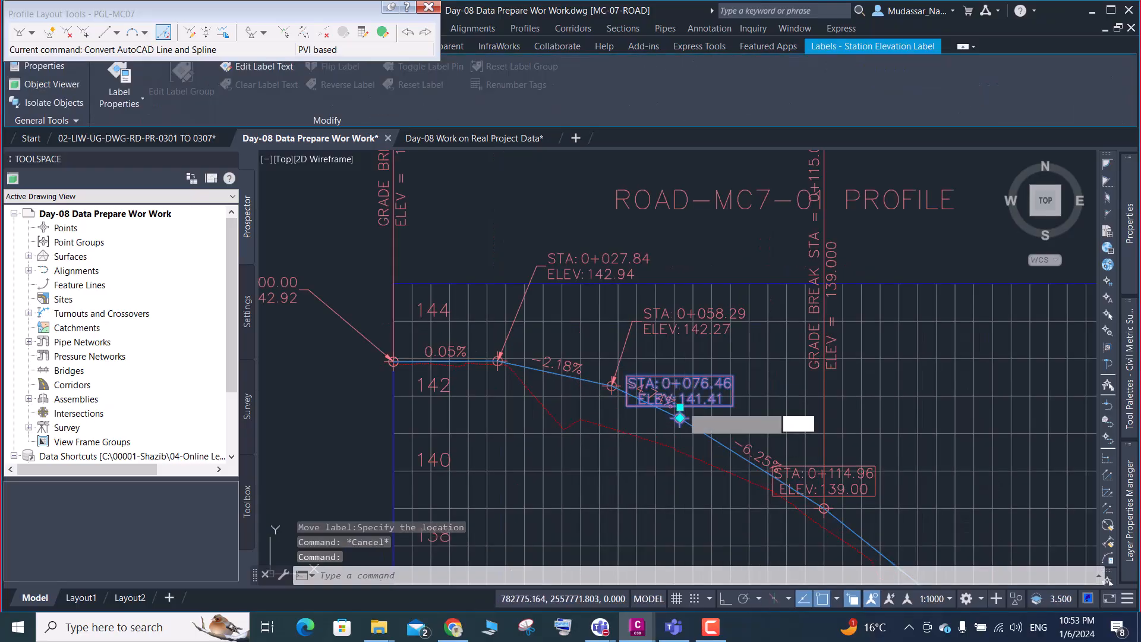
pyautogui.click(679, 407)
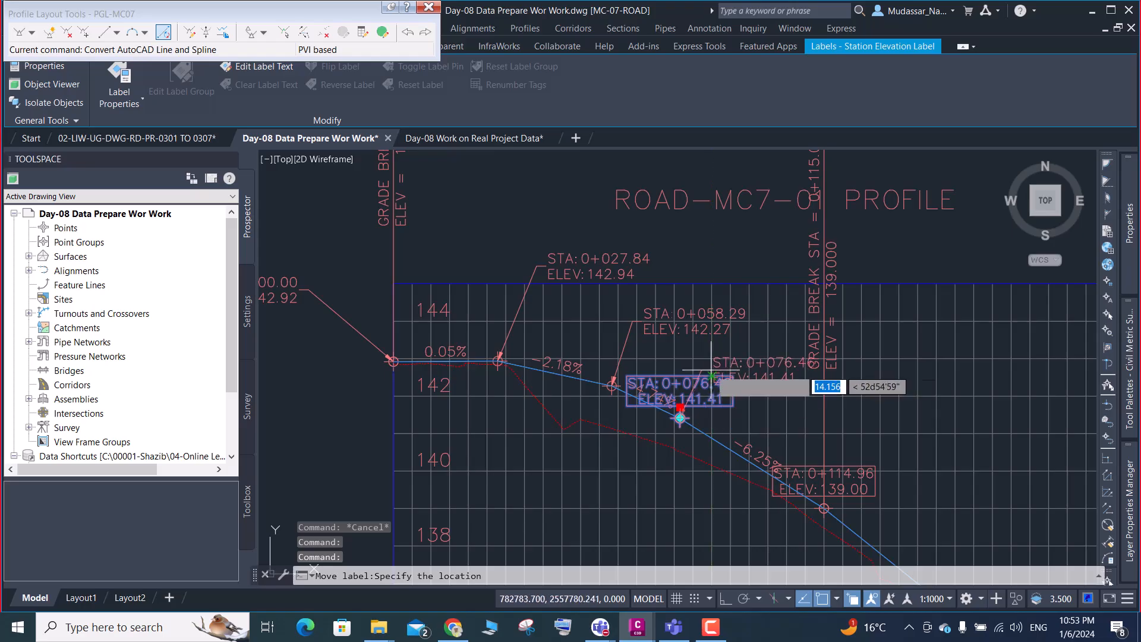
pyautogui.scroll(2, 706, 369)
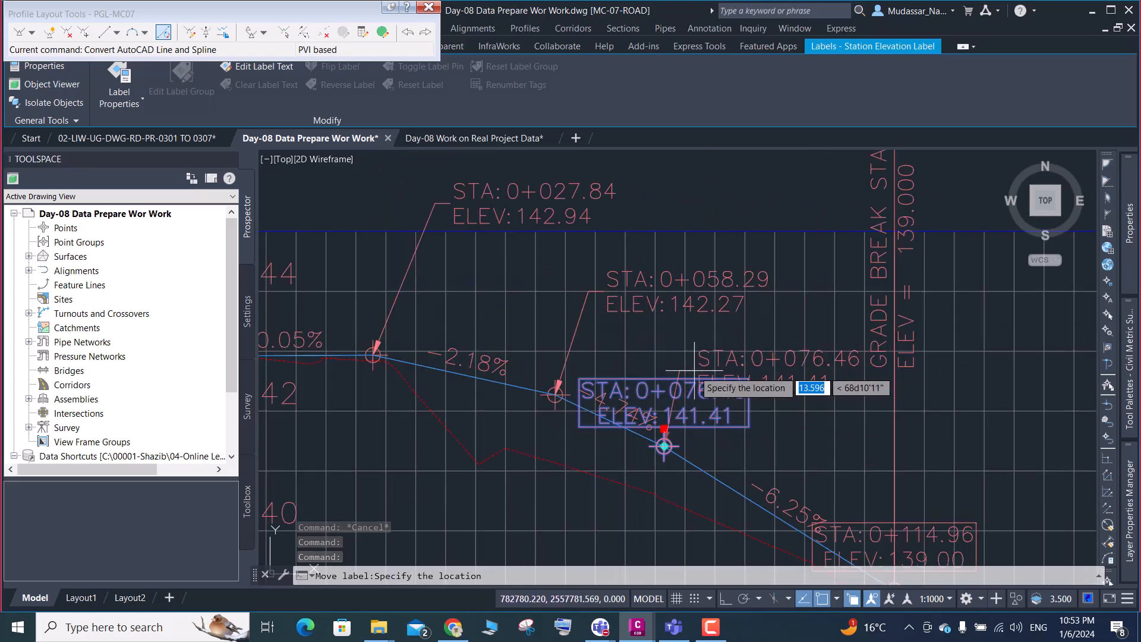
pyautogui.click(691, 373)
pyautogui.scroll(-2, 699, 424)
pyautogui.press('Escape')
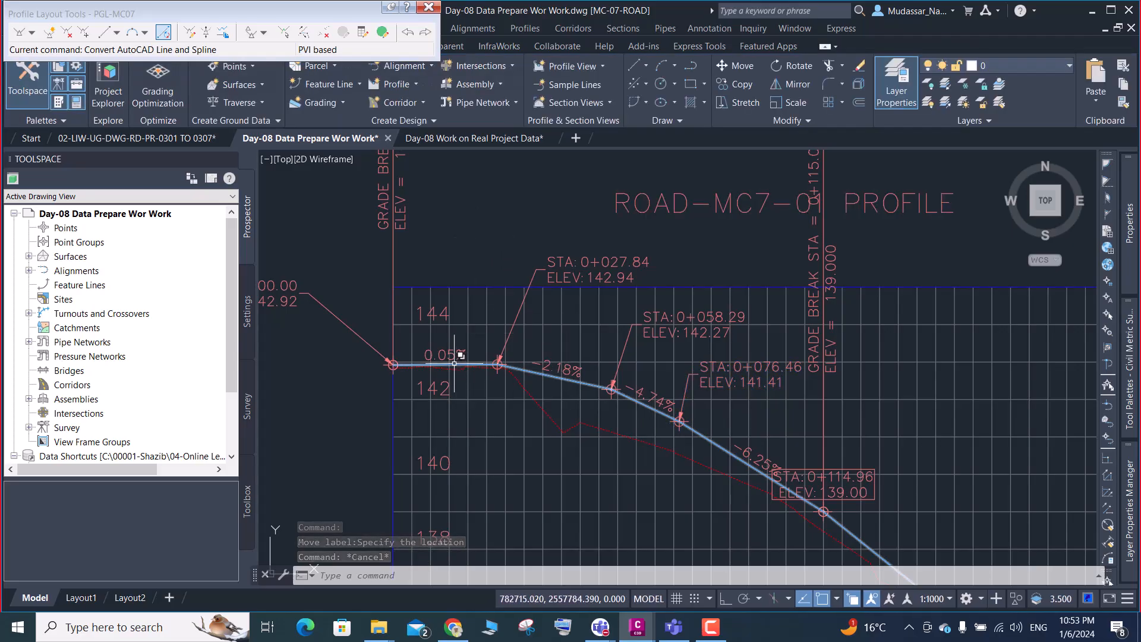
# Examine the PGL-MC07 grades and the station-elevation labels between 0+076.46 and the profile end
pyautogui.scroll(-5, 579, 379)
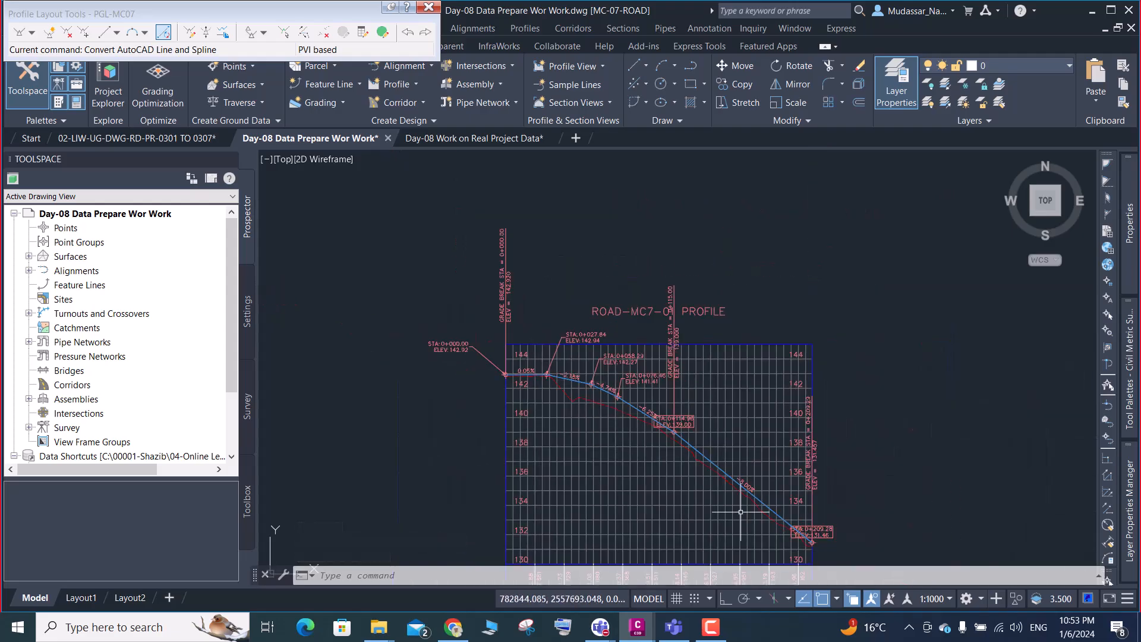
pyautogui.scroll(6, 731, 508)
pyautogui.scroll(-5, 612, 447)
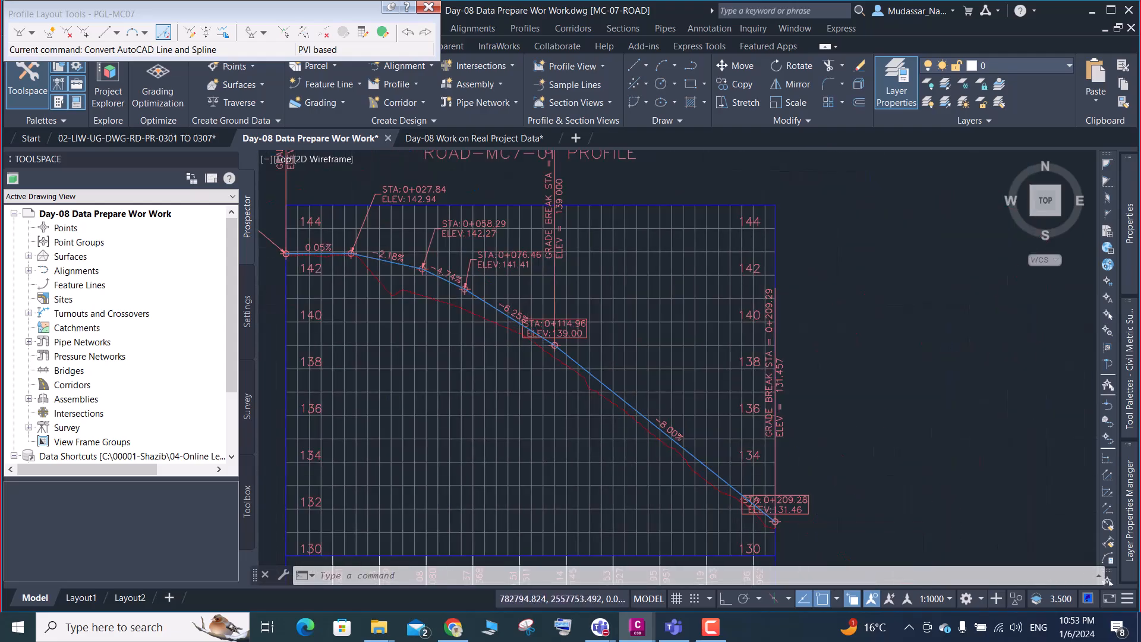
pyautogui.scroll(6, 520, 351)
pyautogui.moveTo(520, 351)
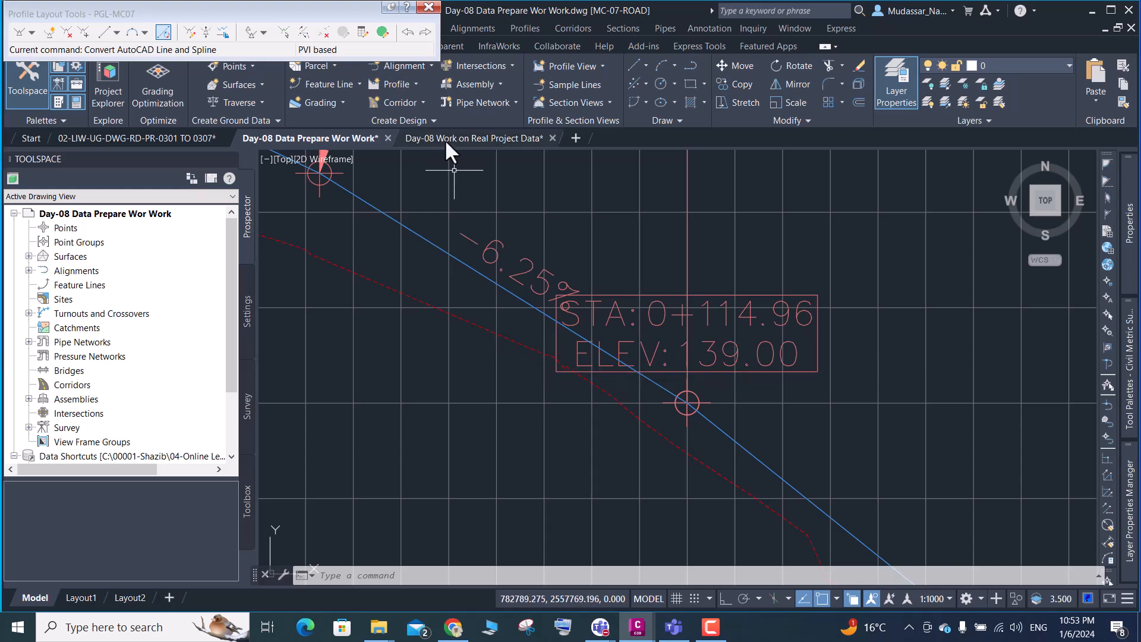
# Switch to the 02-LIW-UG-DWG-RD-PR-0301 TO 0307 drawing and examine the grades and vertical curves of Road Profile MC7-01
pyautogui.click(196, 143)
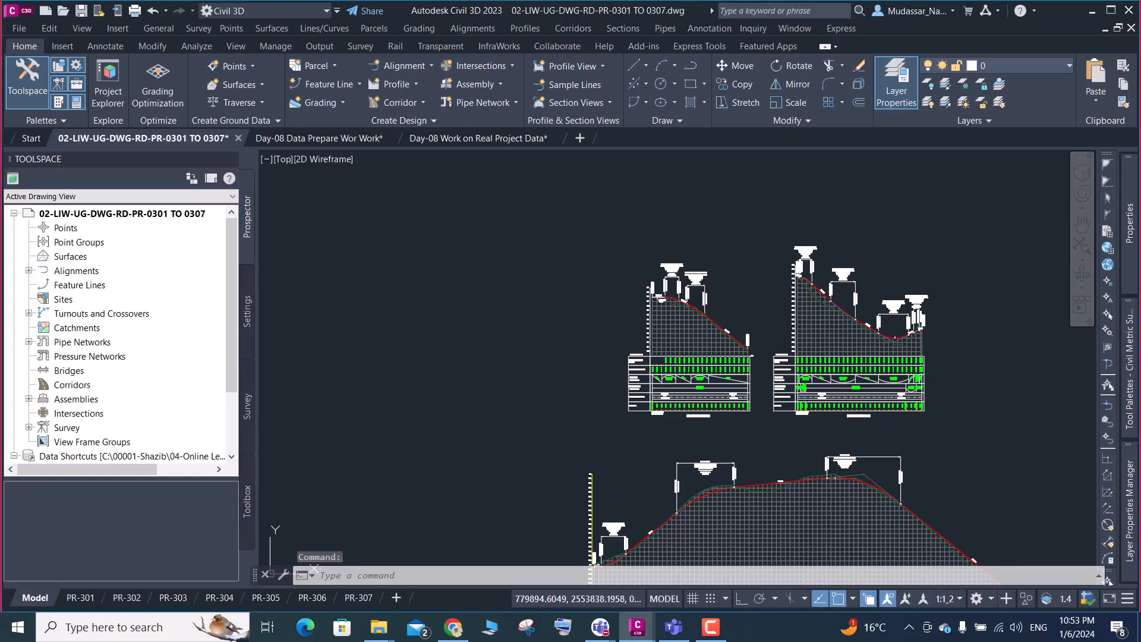
pyautogui.scroll(6, 730, 330)
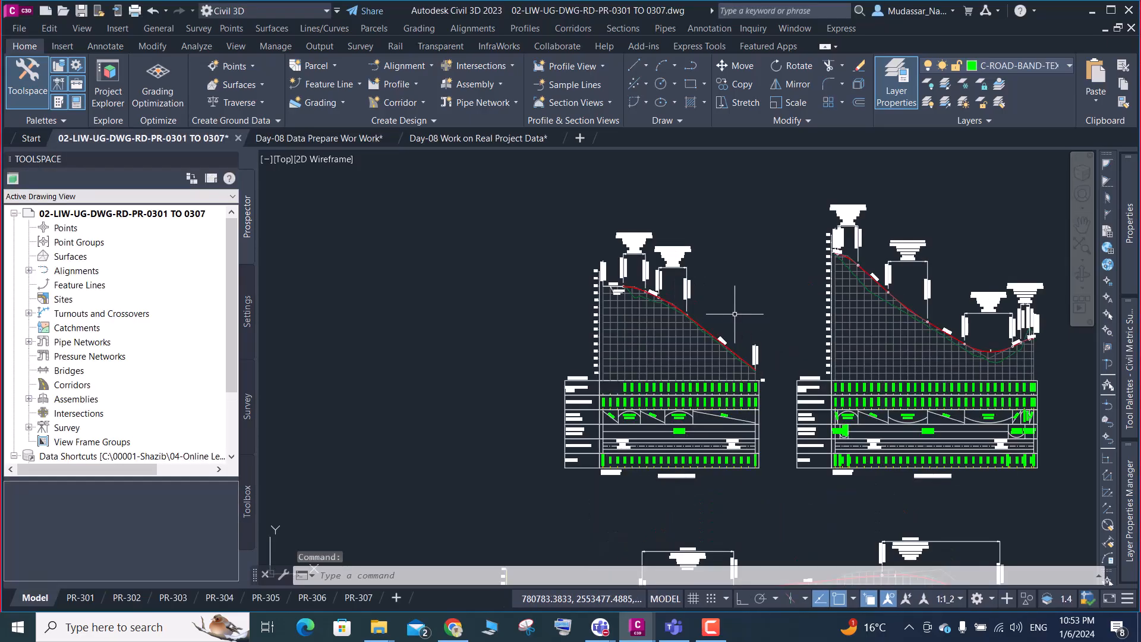
pyautogui.scroll(-6, 752, 318)
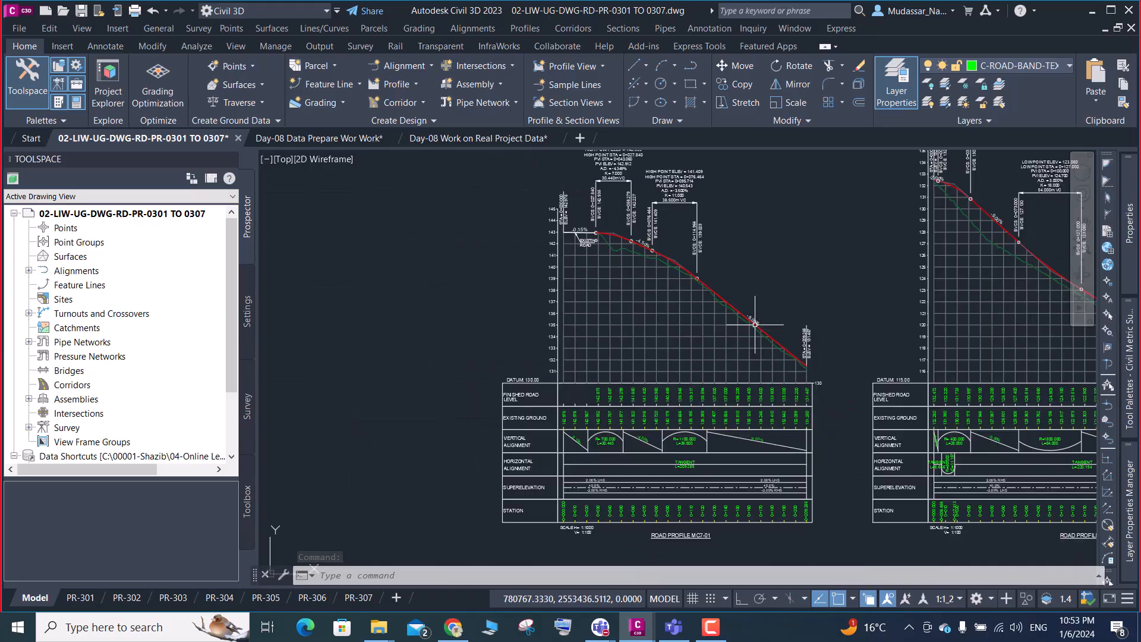
pyautogui.scroll(5, 600, 238)
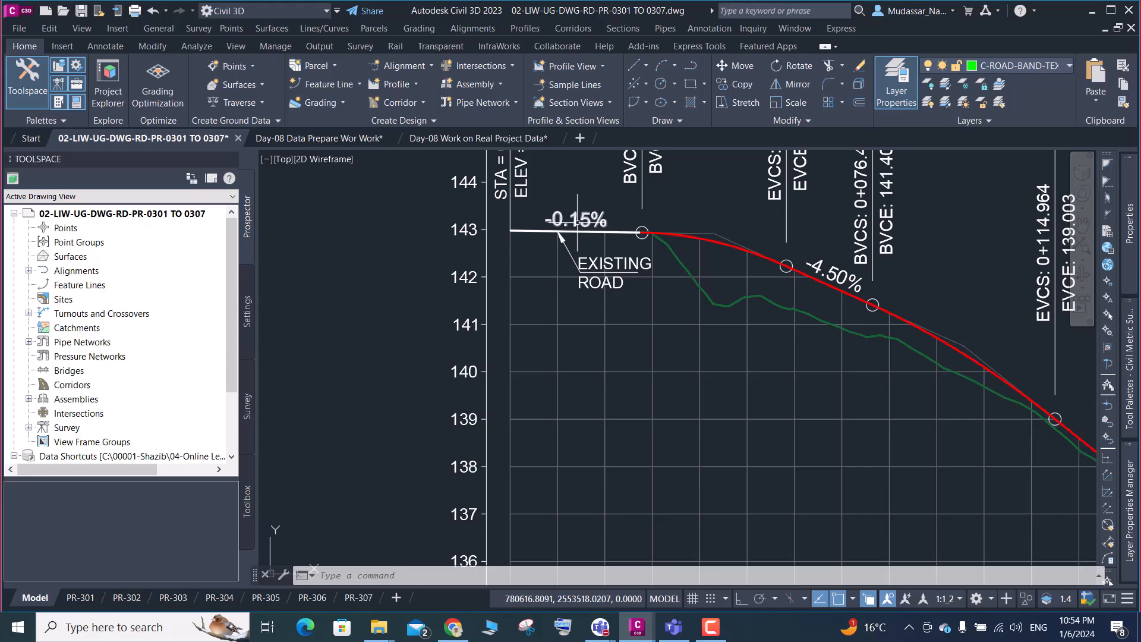
pyautogui.scroll(-4, 644, 254)
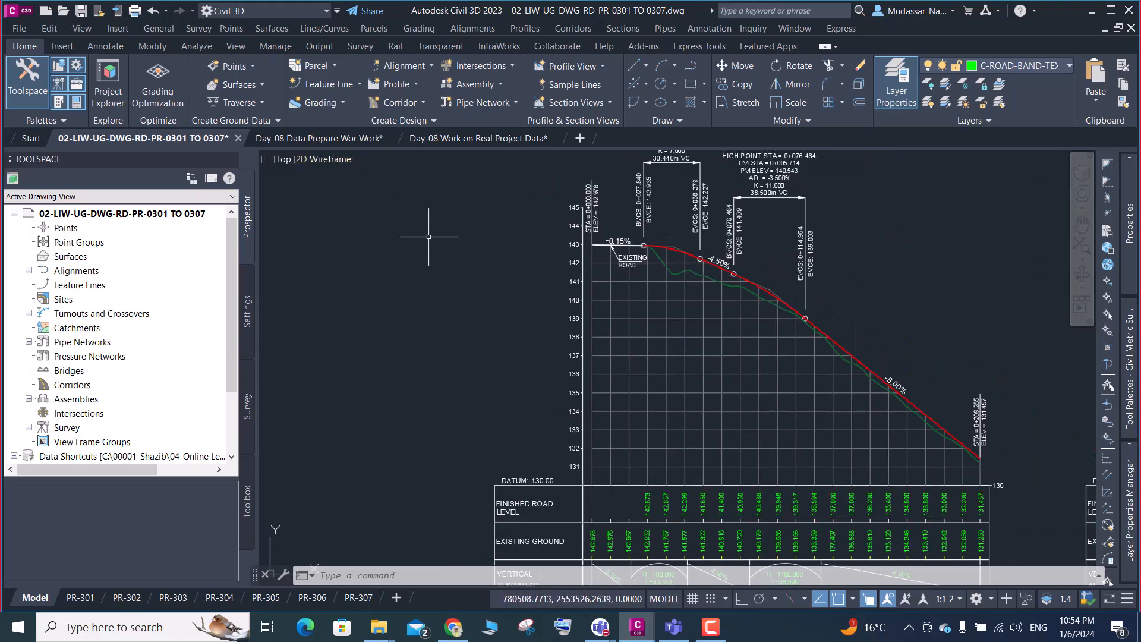
pyautogui.scroll(4, 744, 286)
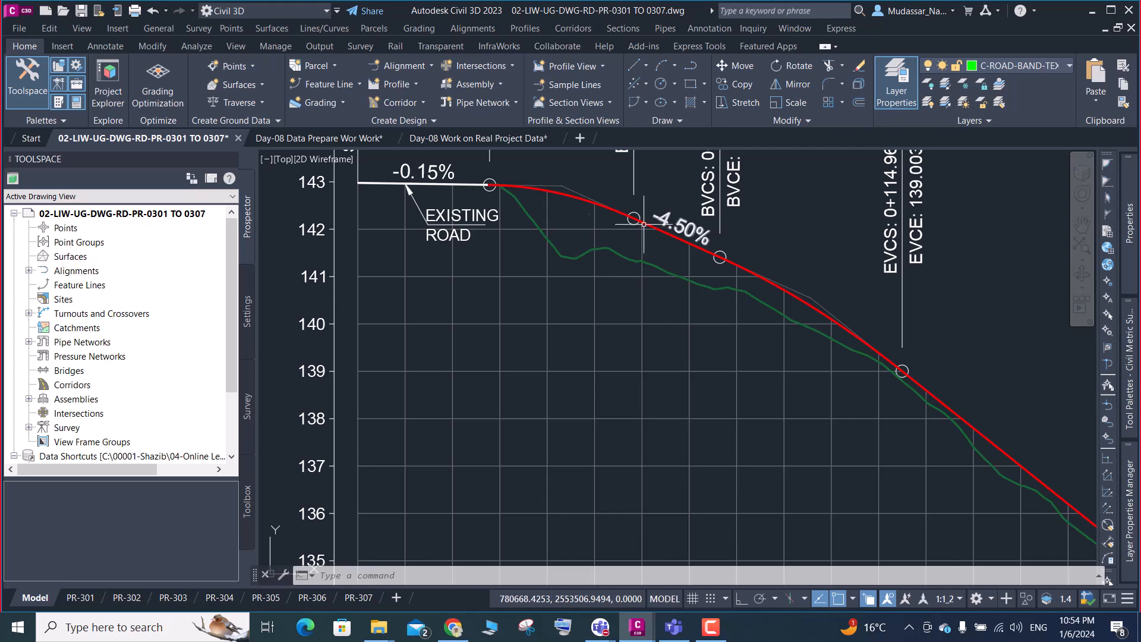
pyautogui.scroll(-8, 480, 276)
# Examine the MC7-01 grades in the Day-08 Work on Real Project Data drawing and compare them with PGL-MC07 in Day-08 Data Prepare Wor Work
pyautogui.click(478, 138)
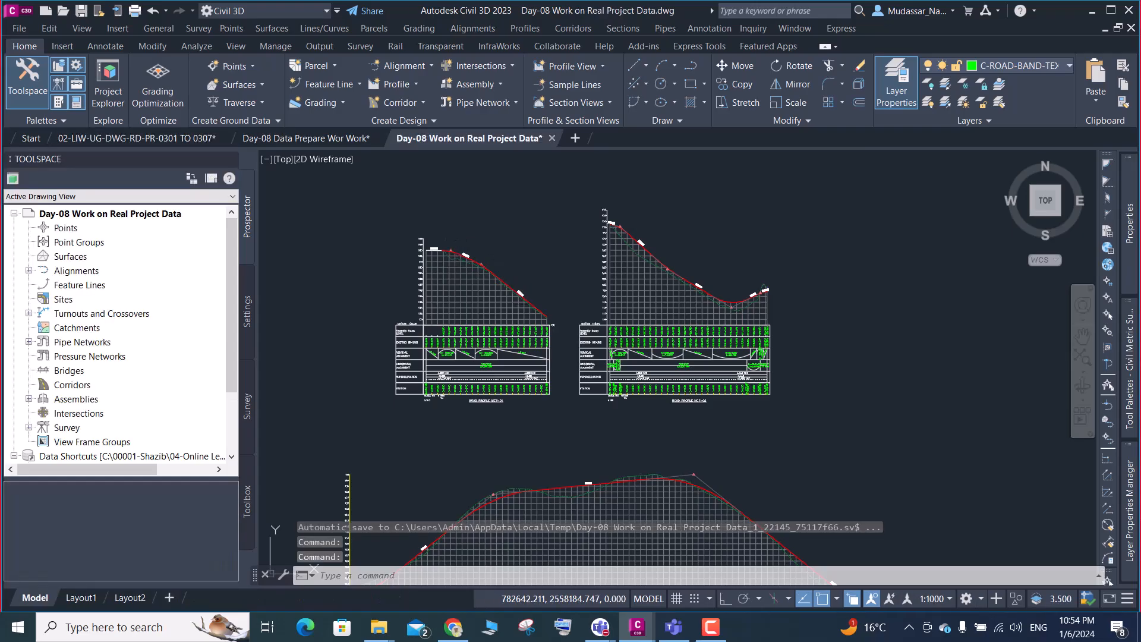
pyautogui.scroll(4, 465, 253)
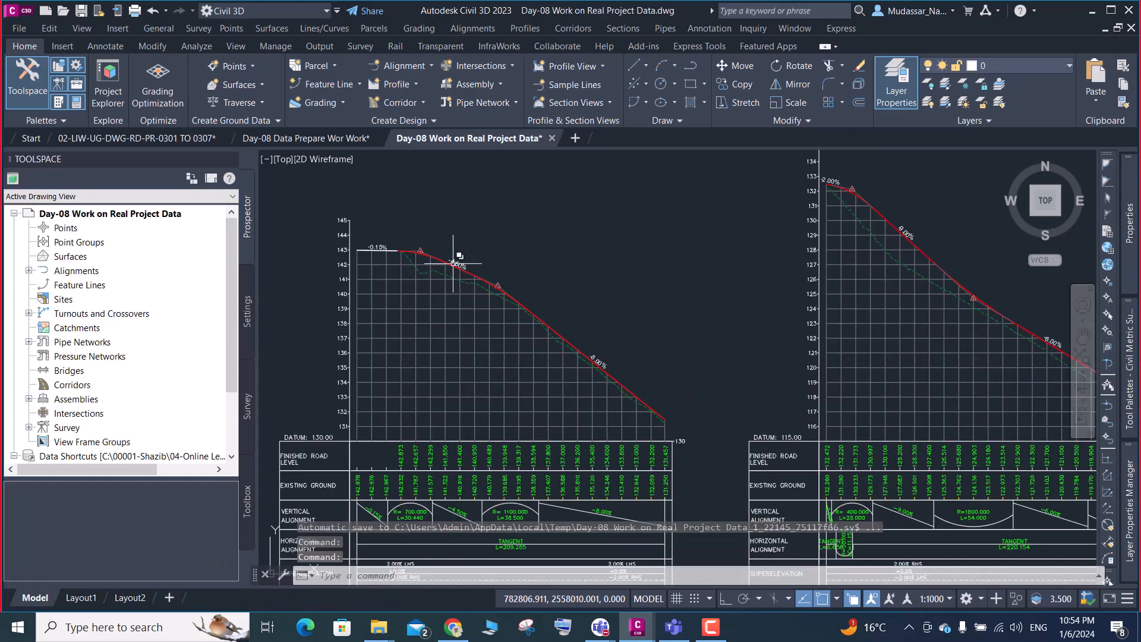
pyautogui.scroll(5, 392, 251)
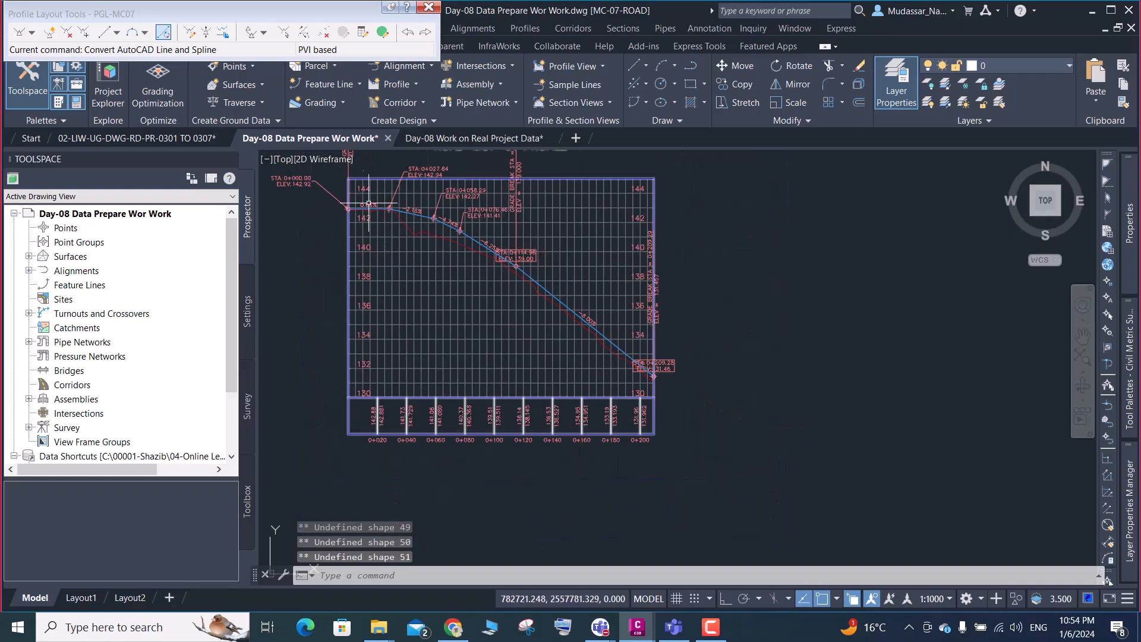
pyautogui.scroll(4, 378, 221)
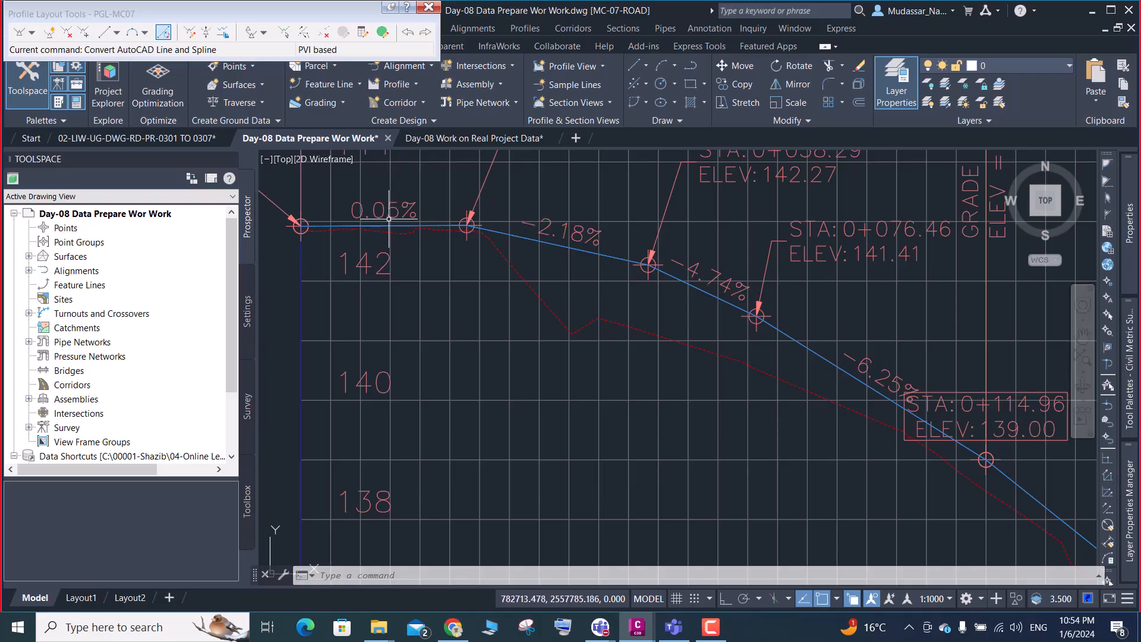
pyautogui.scroll(-3, 384, 215)
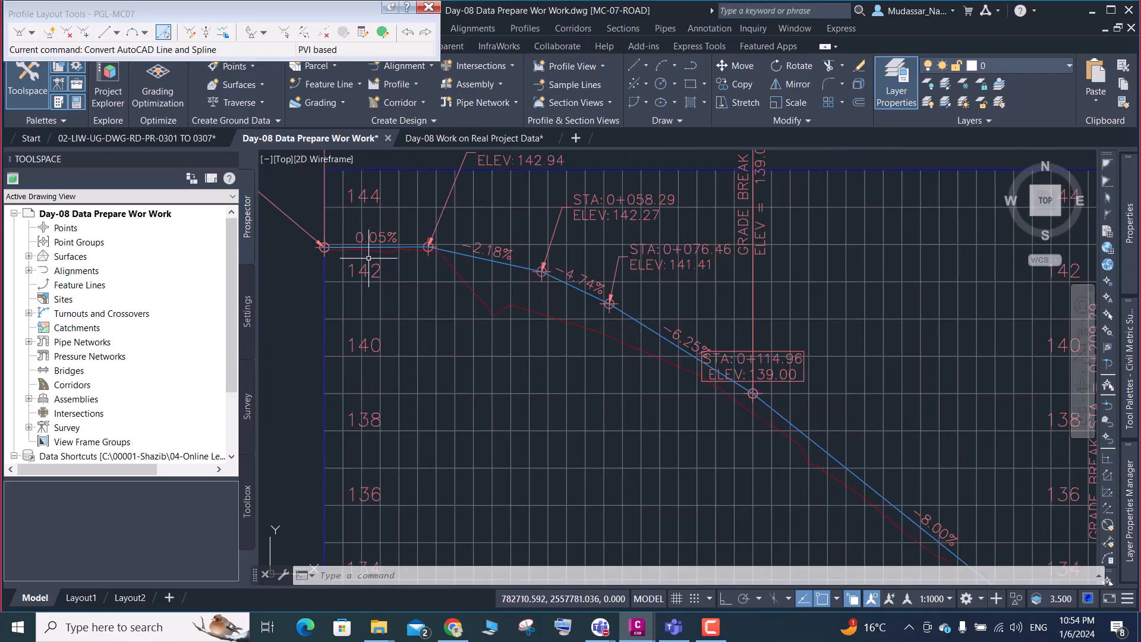
pyautogui.scroll(3, 373, 243)
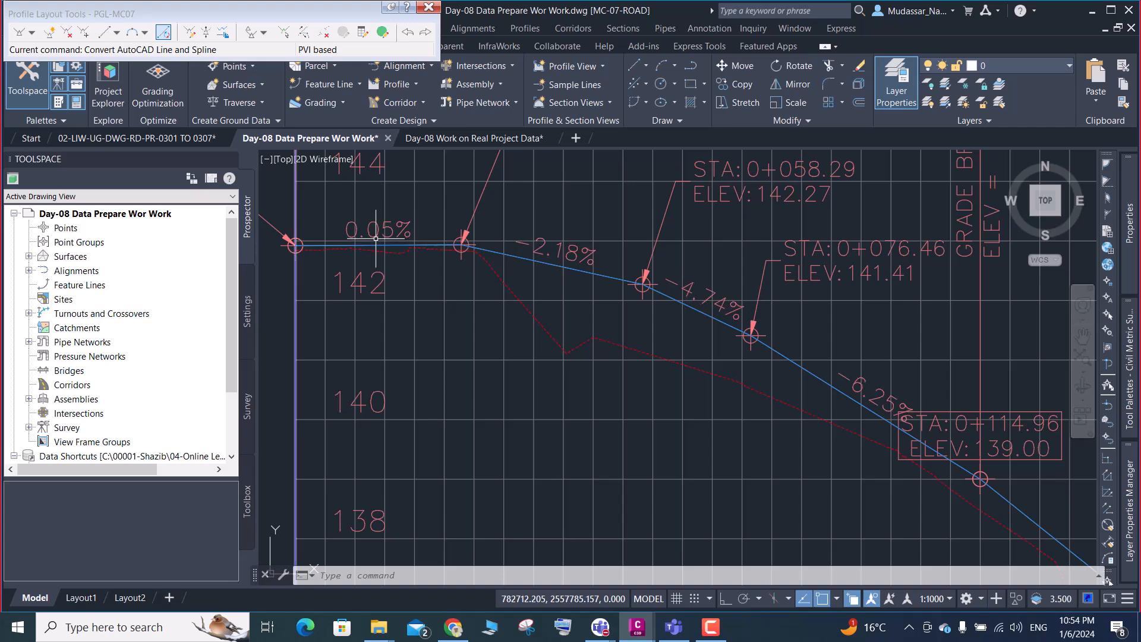
pyautogui.scroll(-2, 502, 290)
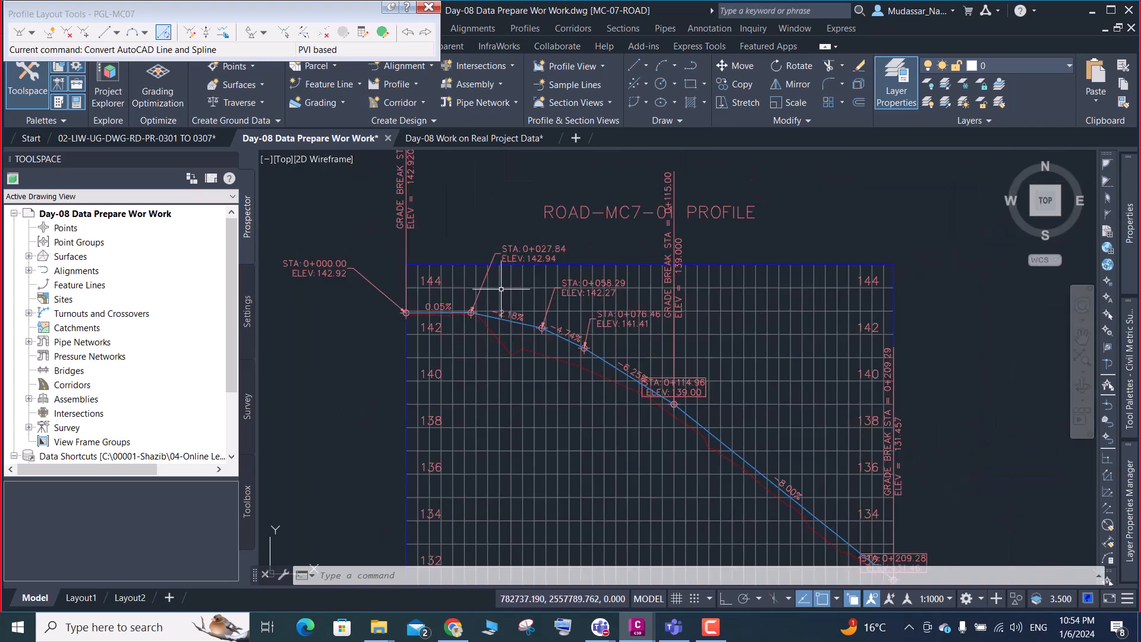
pyautogui.scroll(2, 544, 249)
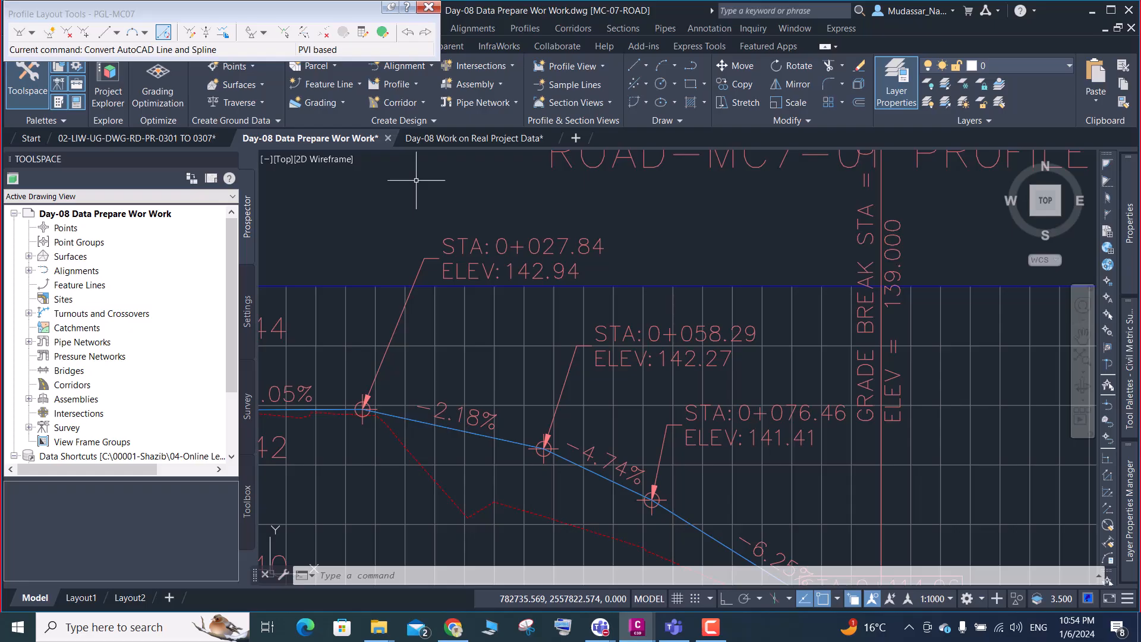
pyautogui.scroll(-2, 463, 274)
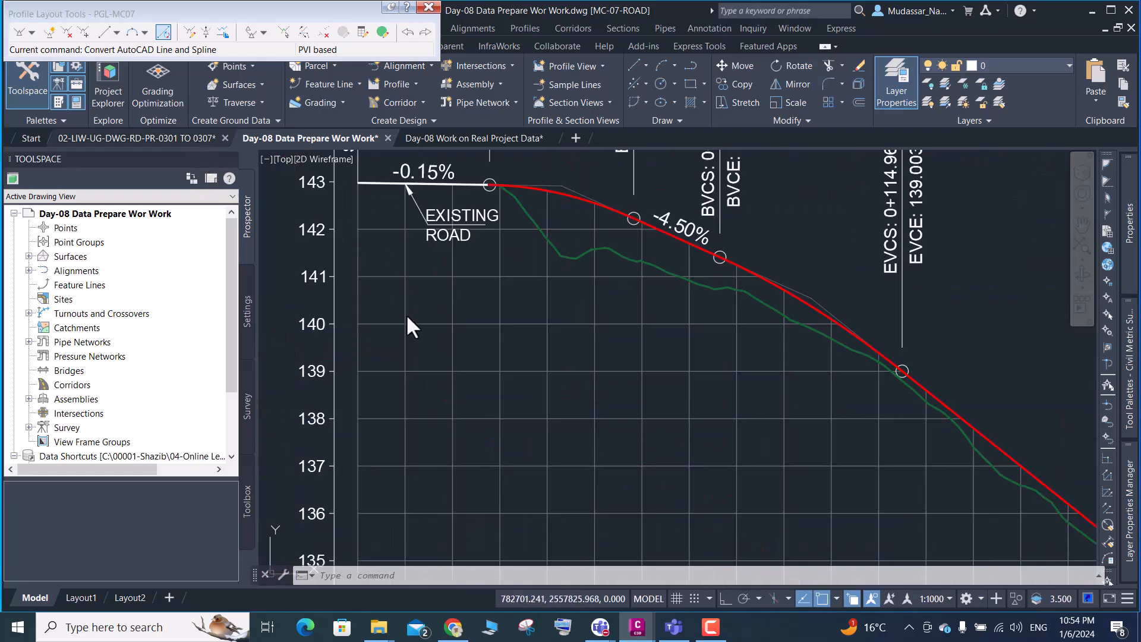
# Read the MC7-01 vertical curve start and end data in the 02-LIW-UG-DWG-RD-PR-0301 TO 0307 drawing, then return to Day-08 Data Prepare Wor Work
pyautogui.scroll(-2, 419, 283)
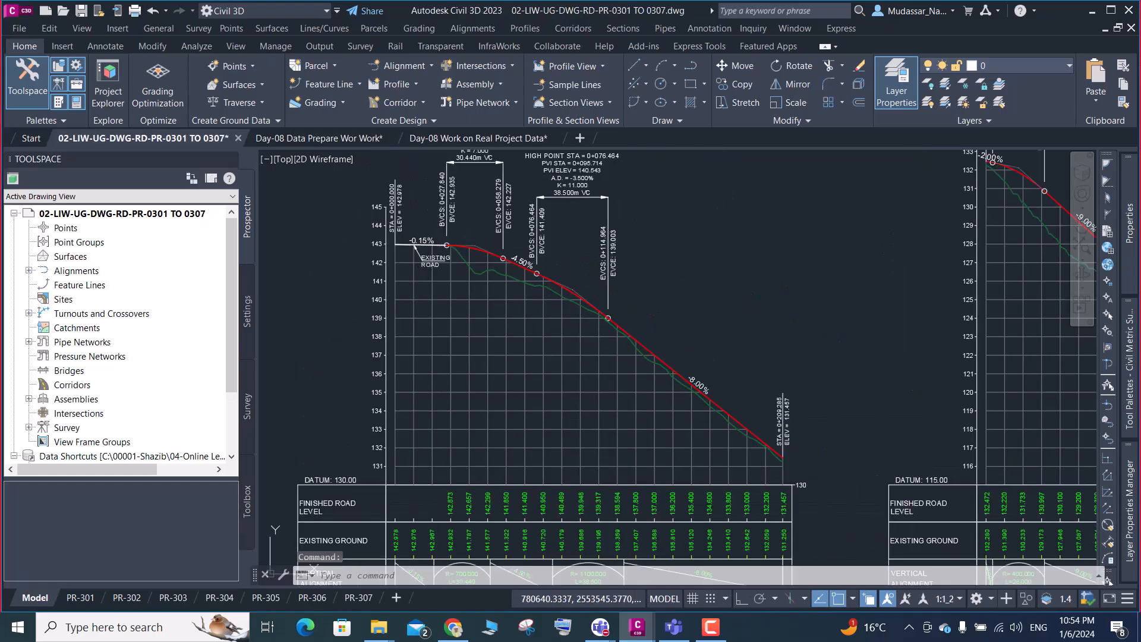
pyautogui.click(455, 217)
pyautogui.click(514, 157)
pyautogui.scroll(2, 413, 167)
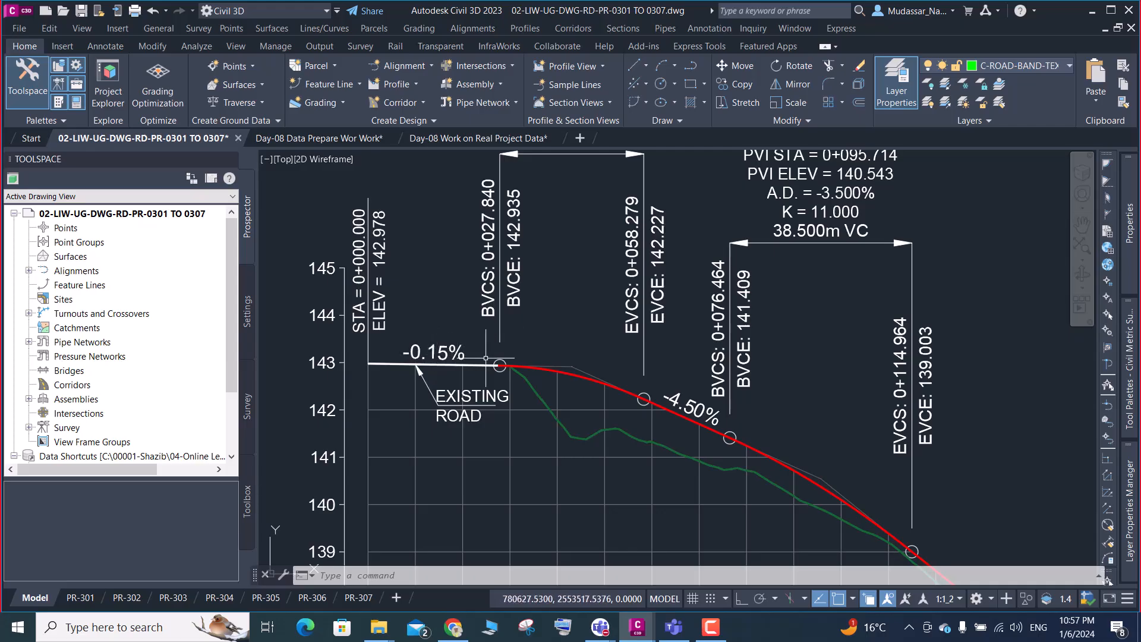
pyautogui.click(438, 138)
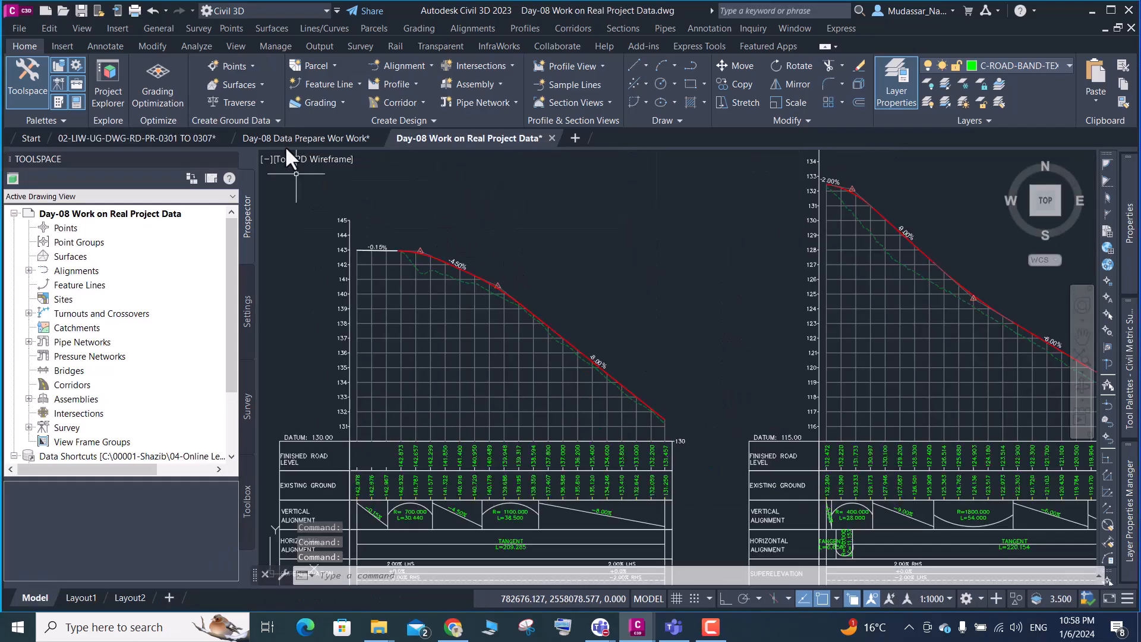
pyautogui.hotkey('ctrl', 'Tab')
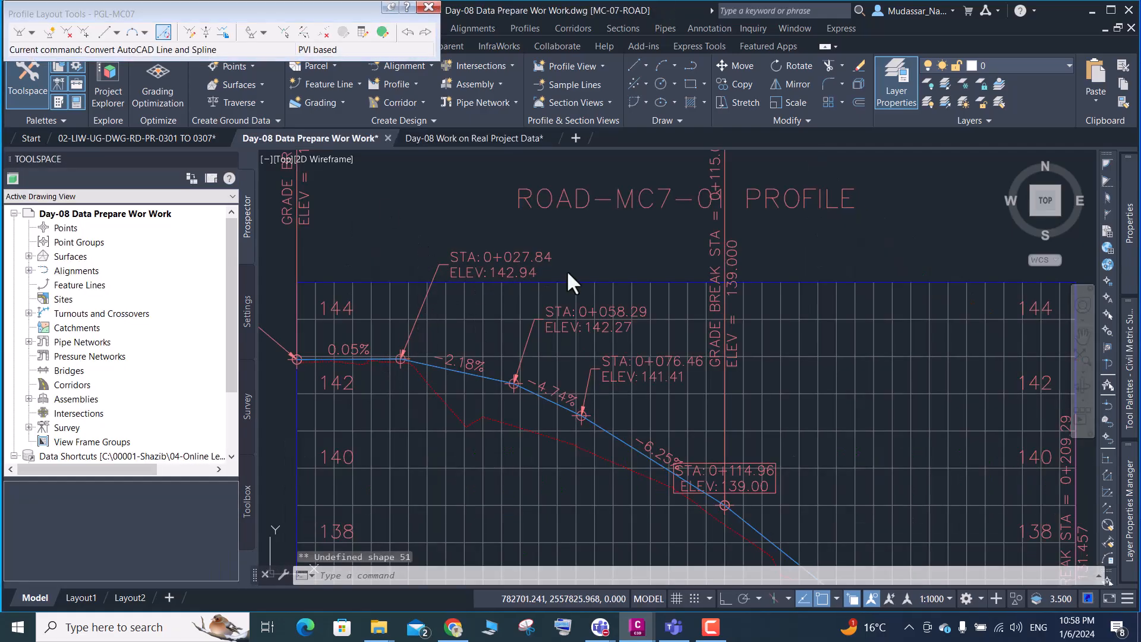
# Examine the station-elevation label at 0+027.84 and the PGL-MC07 grades on either side of it
pyautogui.click(527, 257)
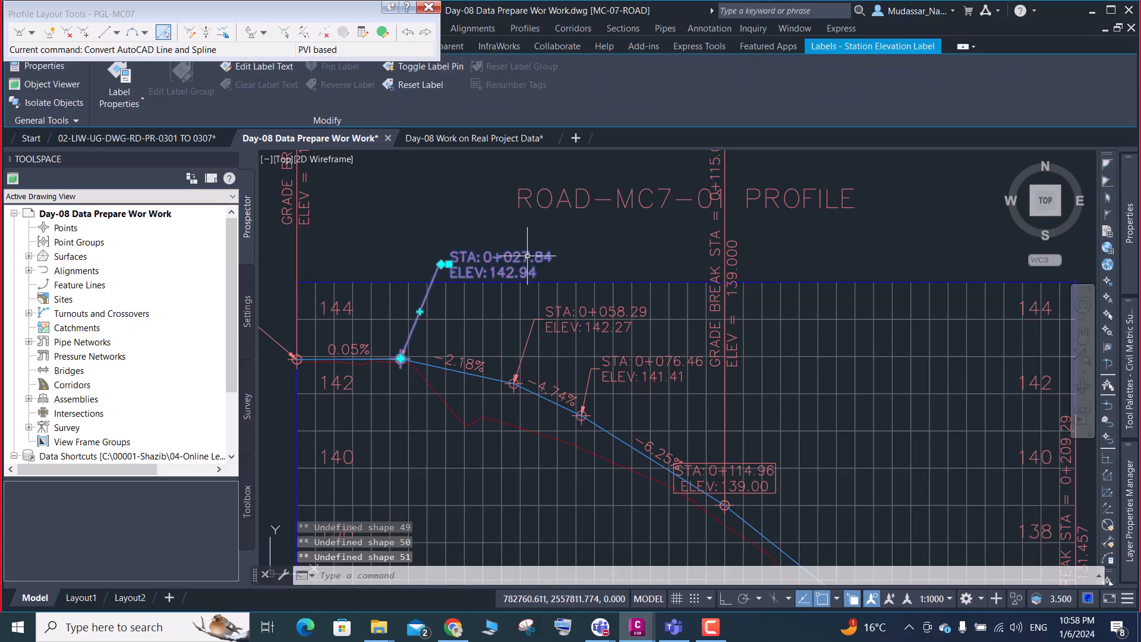
pyautogui.scroll(4, 531, 278)
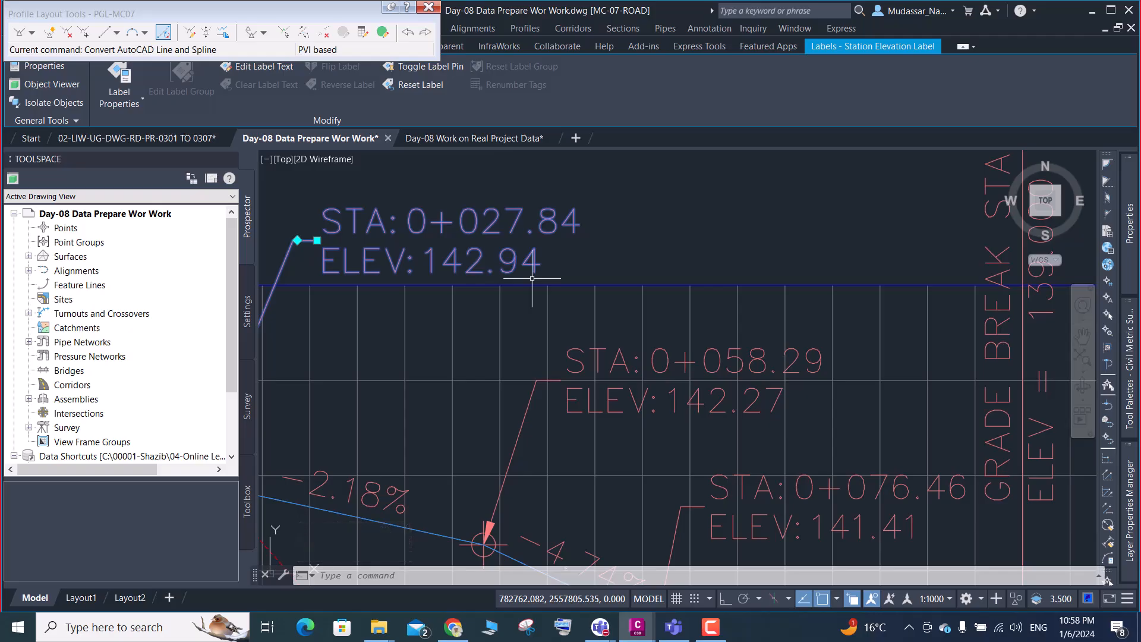
pyautogui.scroll(-6, 464, 333)
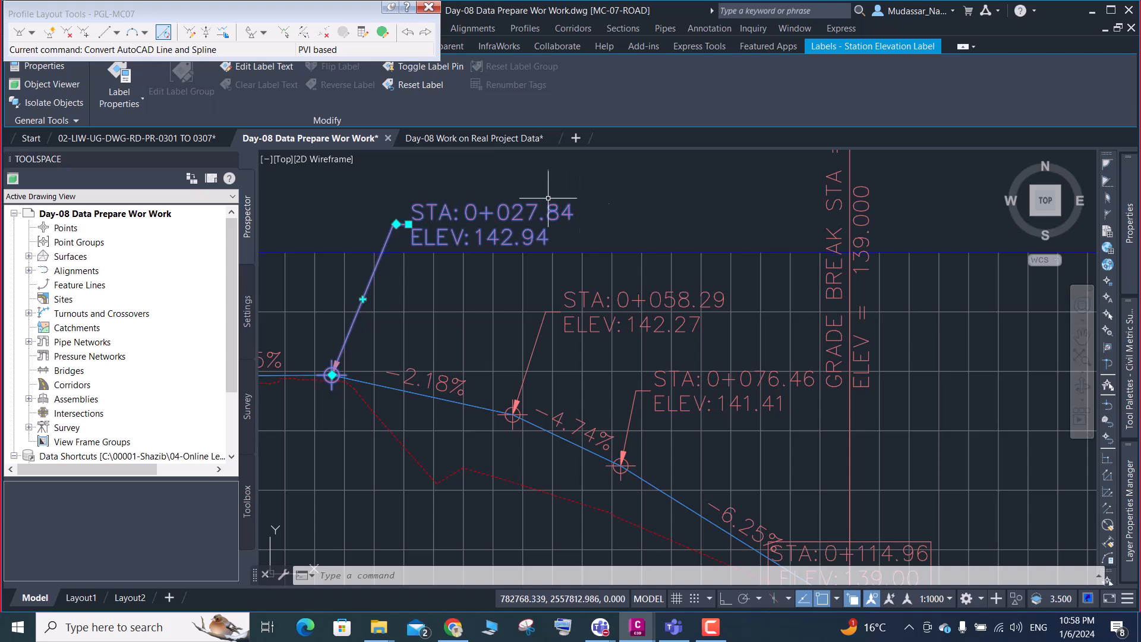
pyautogui.scroll(4, 387, 372)
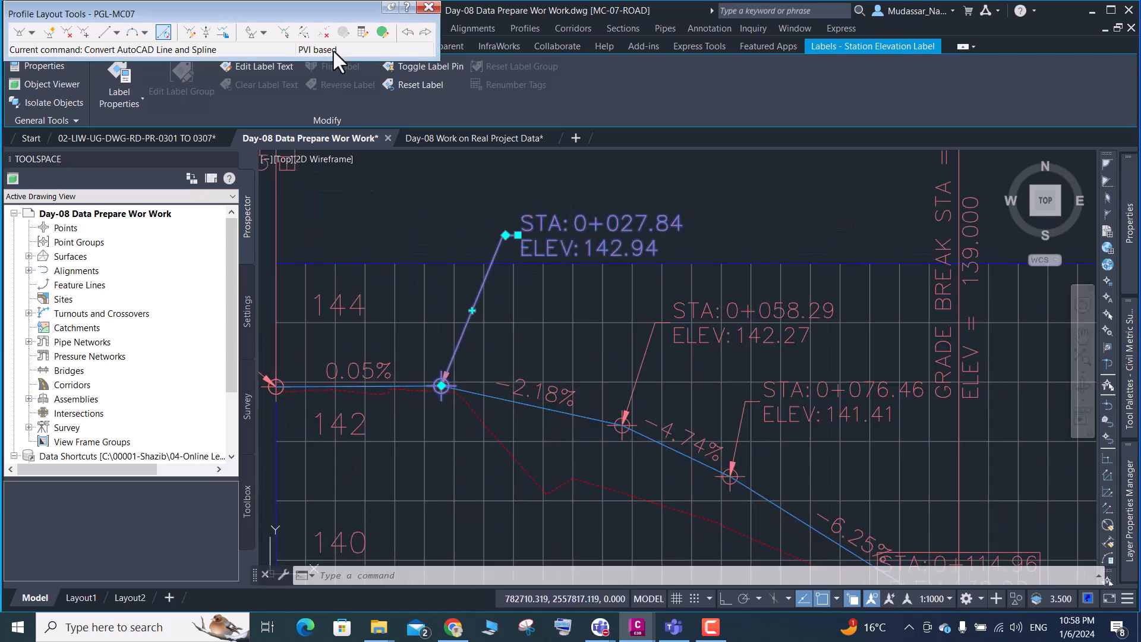
# Open the profile entities table of PGL-MC07, closing the layout parameters and moving the layout tools clear
pyautogui.click(362, 33)
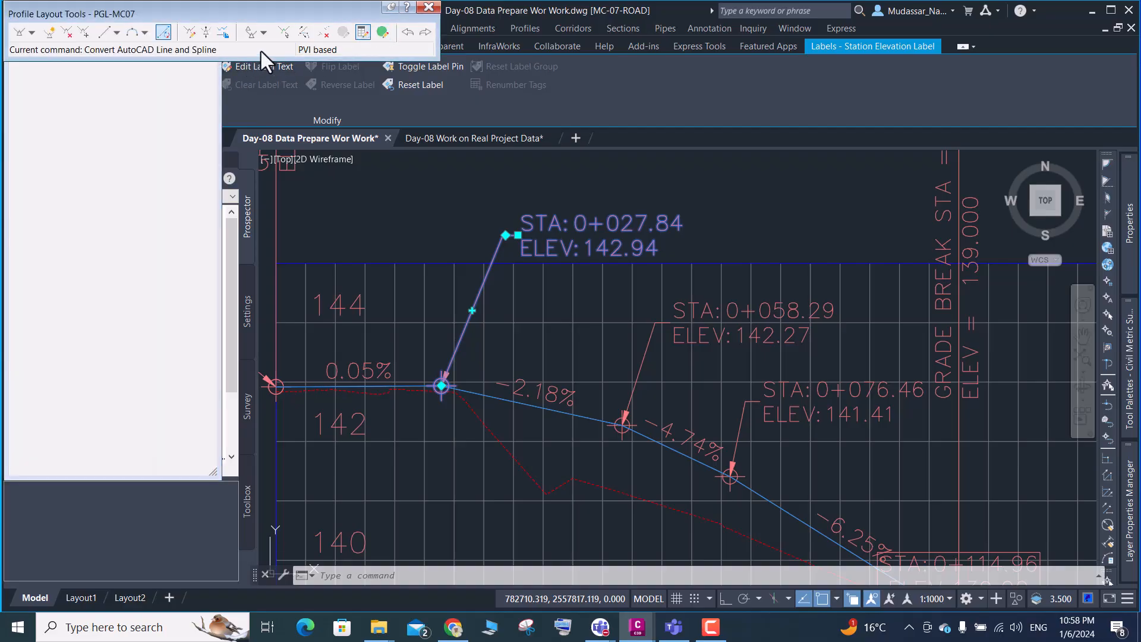
pyautogui.moveTo(271, 13); pyautogui.dragTo(541, 31)
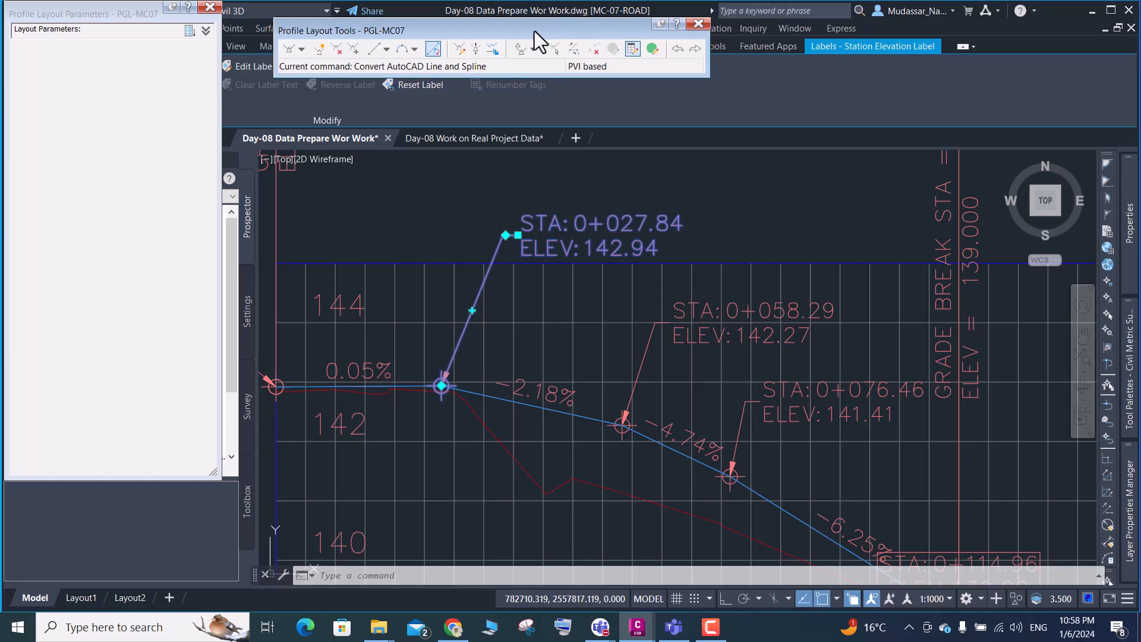
pyautogui.click(210, 7)
pyautogui.moveTo(472, 30); pyautogui.dragTo(259, 15)
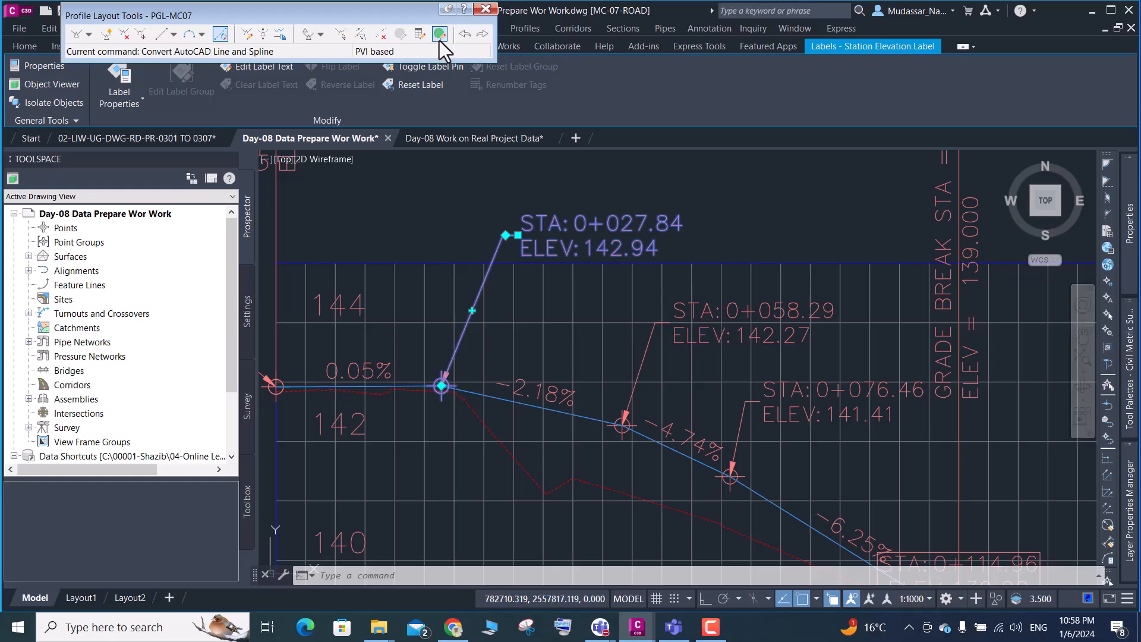
pyautogui.click(439, 35)
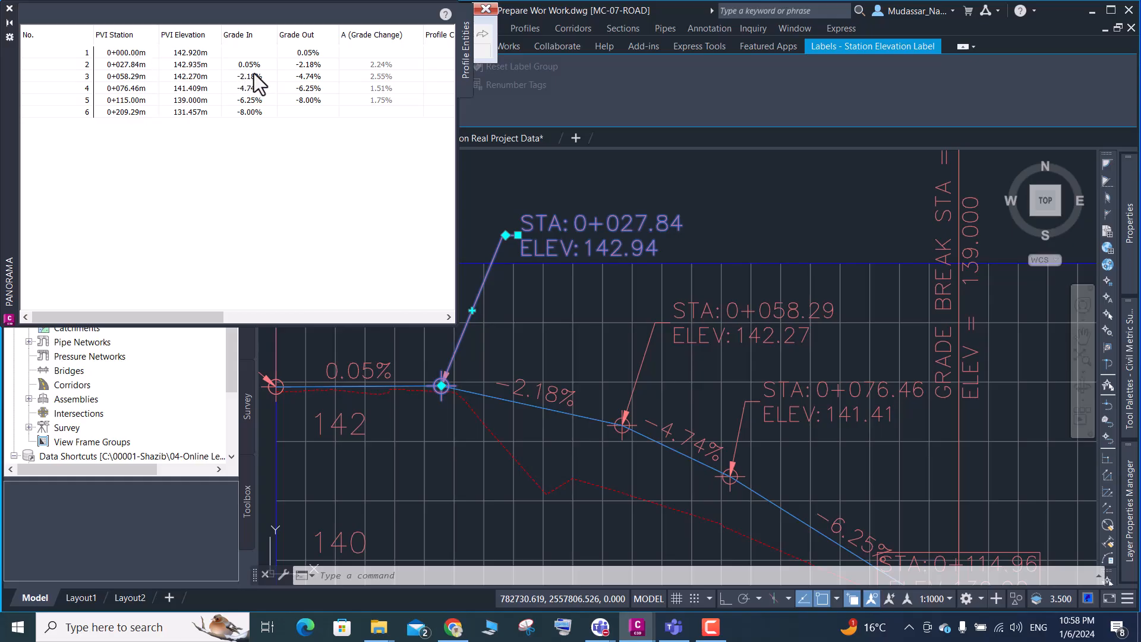
# Set the outgoing grade of the first PVI at 0+000.00 to -0.15%, then close the profile entities table
pyautogui.click(319, 55)
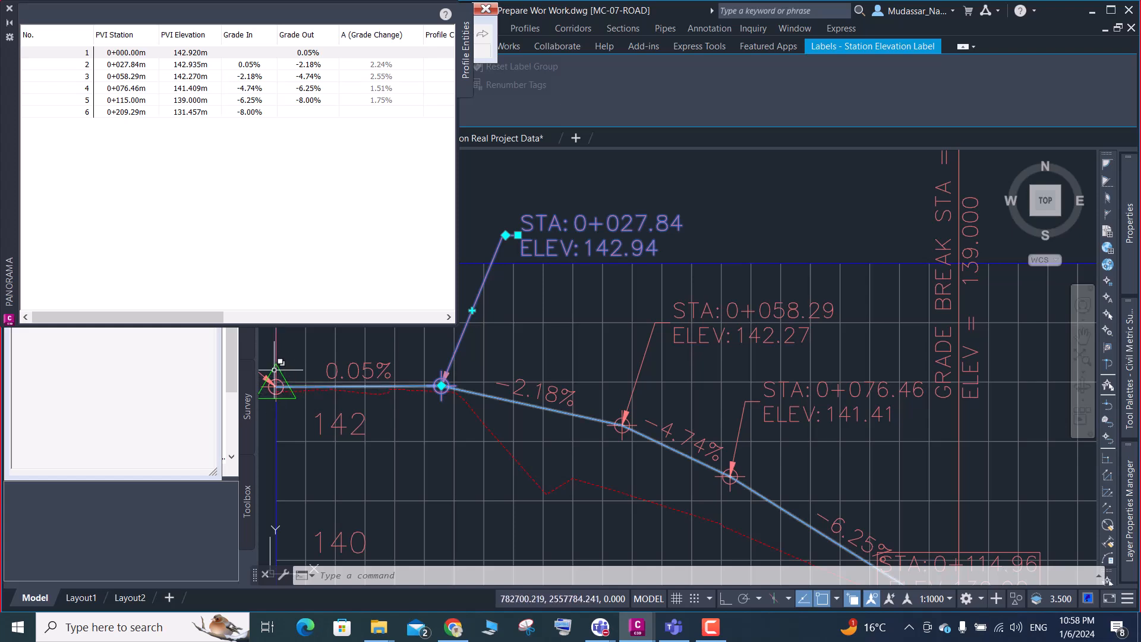
pyautogui.click(266, 67)
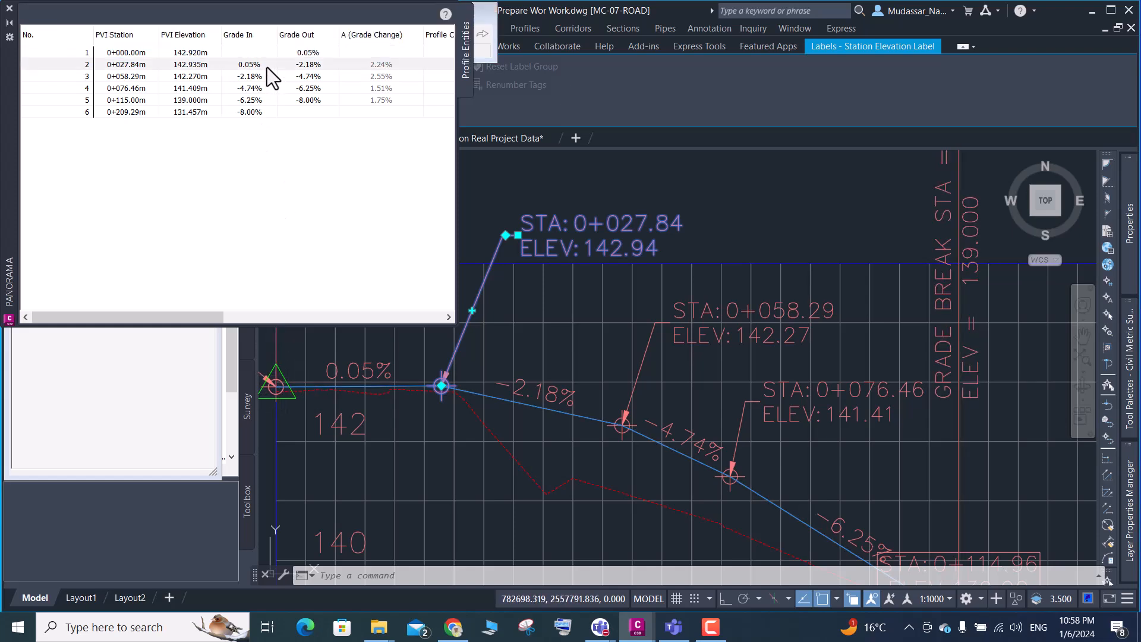
pyautogui.click(319, 54)
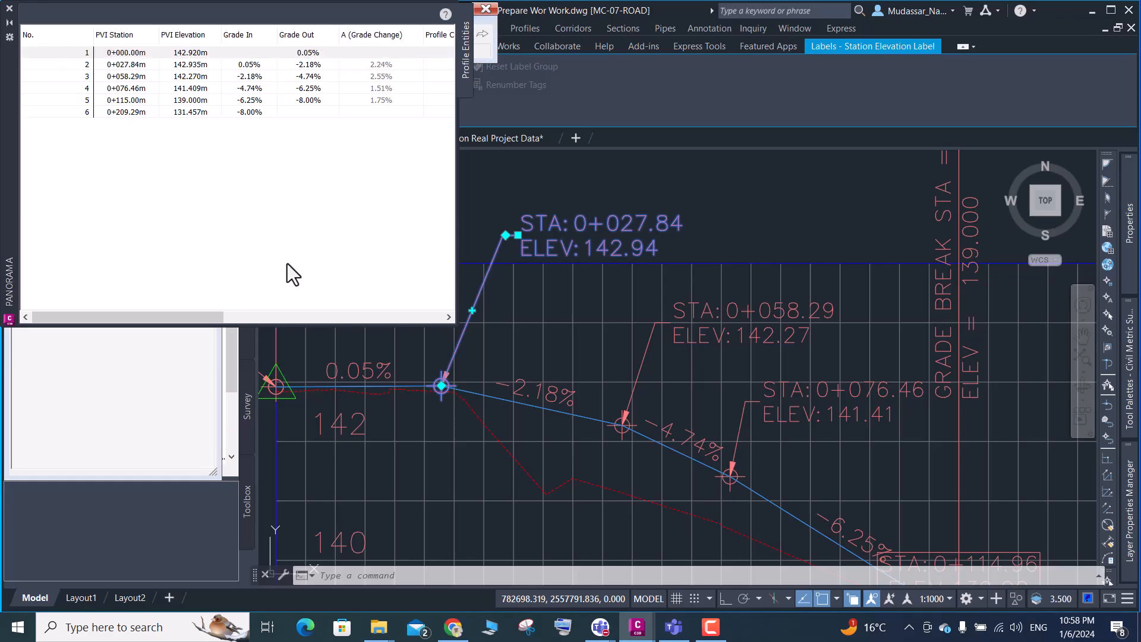
pyautogui.click(319, 54)
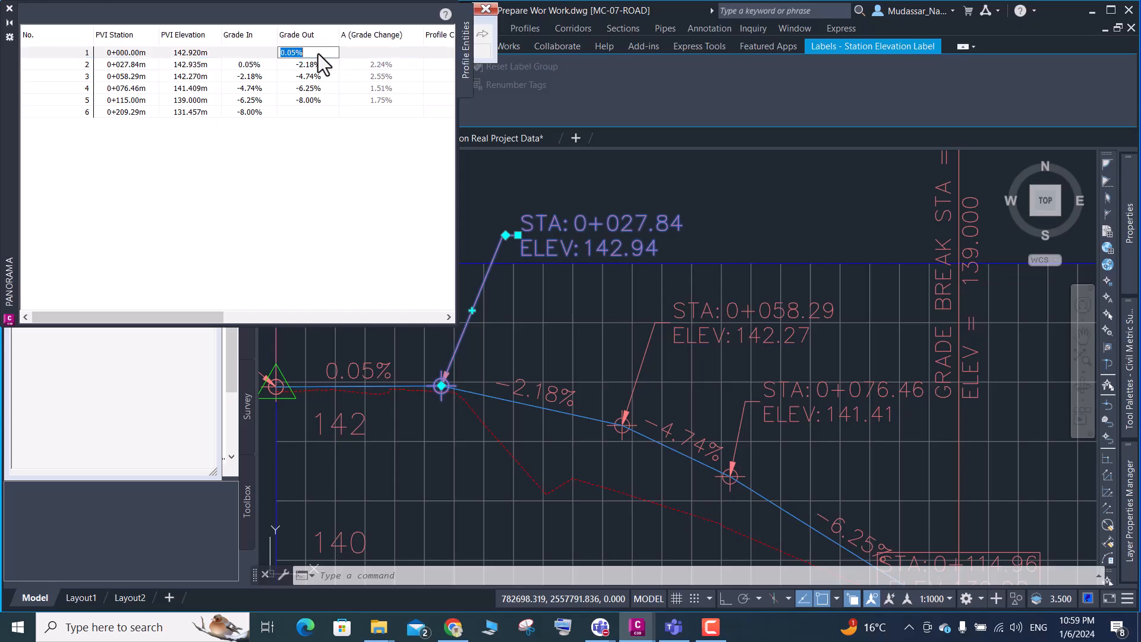
pyautogui.write('-.15')
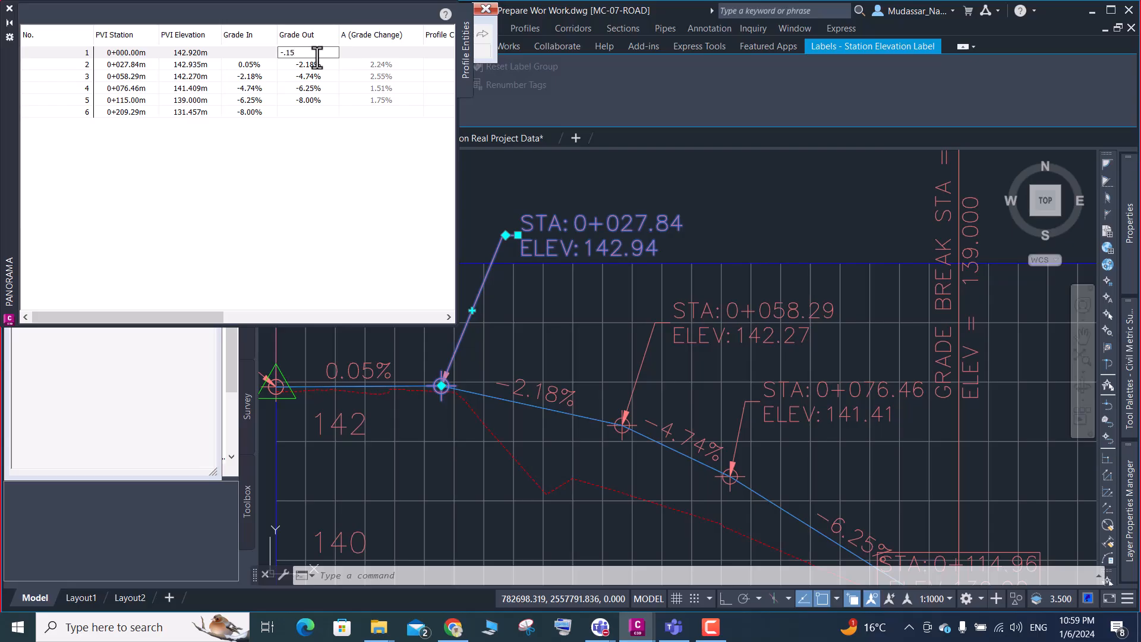
pyautogui.press('Return')
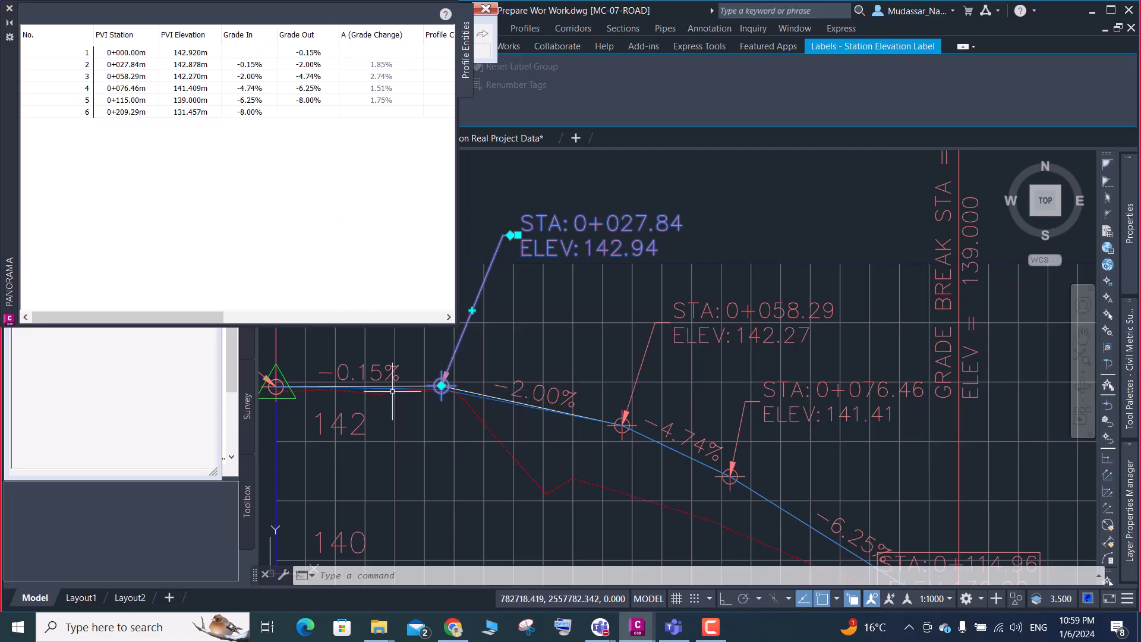
pyautogui.scroll(-3, 515, 356)
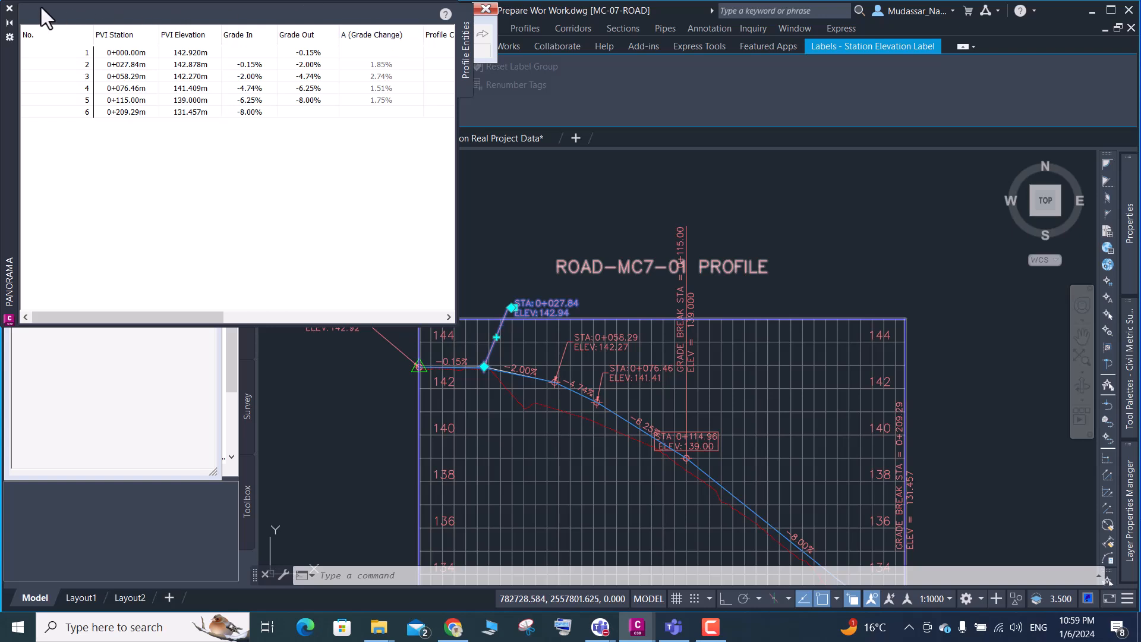
pyautogui.click(9, 8)
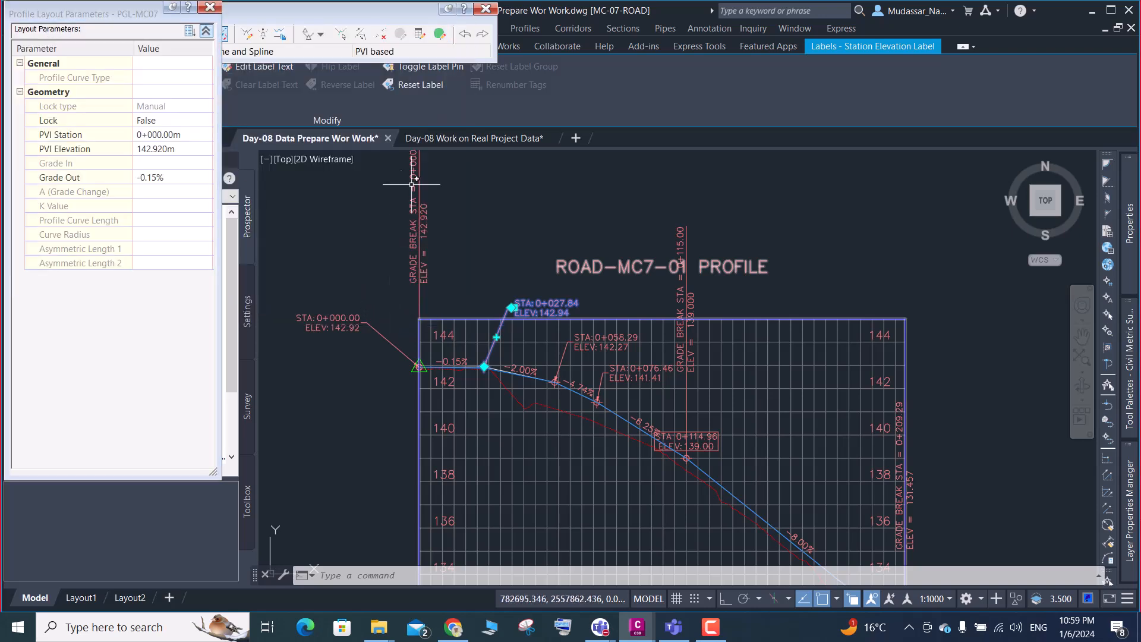
# Examine the edited PGL-MC07 line against the underlying line around 0+027.84, then close the profile layout parameters
pyautogui.click(228, 60)
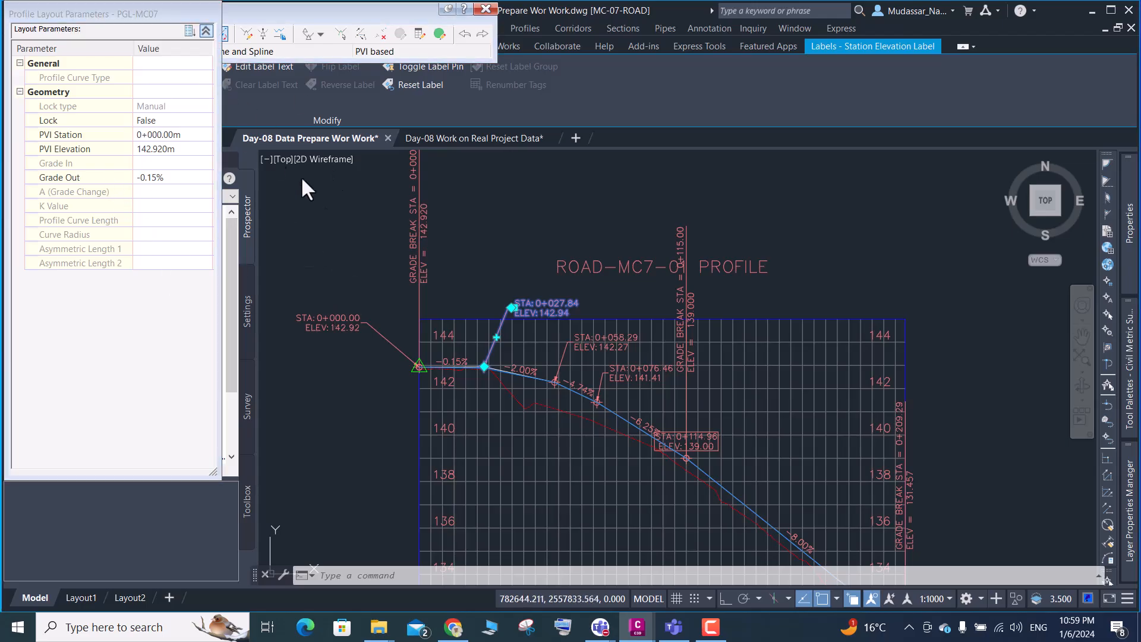
pyautogui.scroll(4, 523, 368)
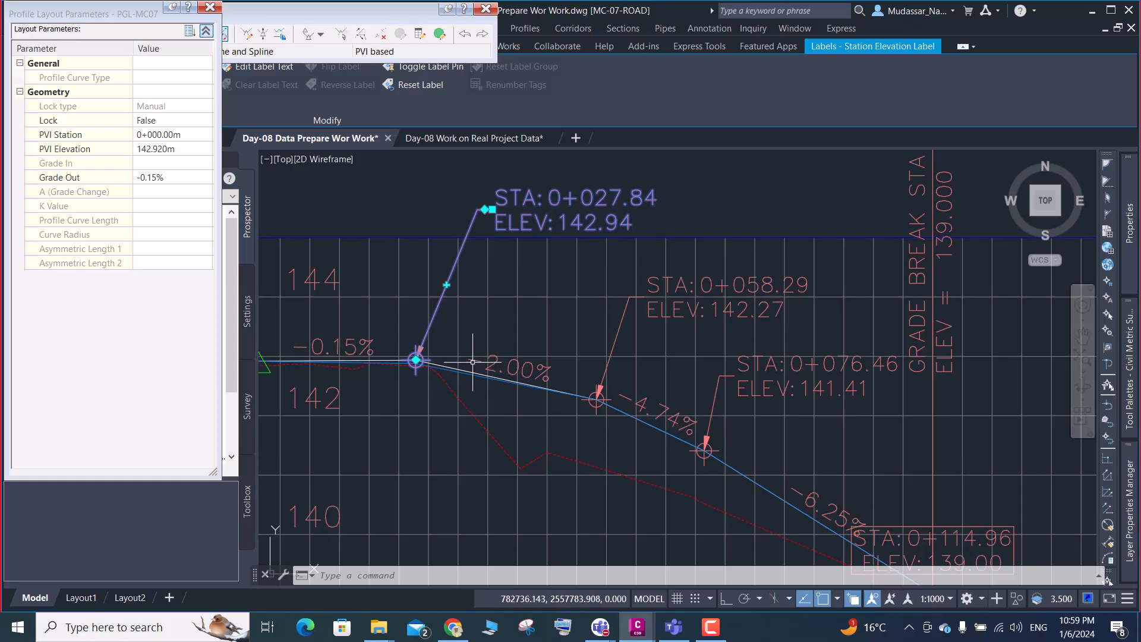
pyautogui.scroll(4, 461, 373)
pyautogui.press('Escape')
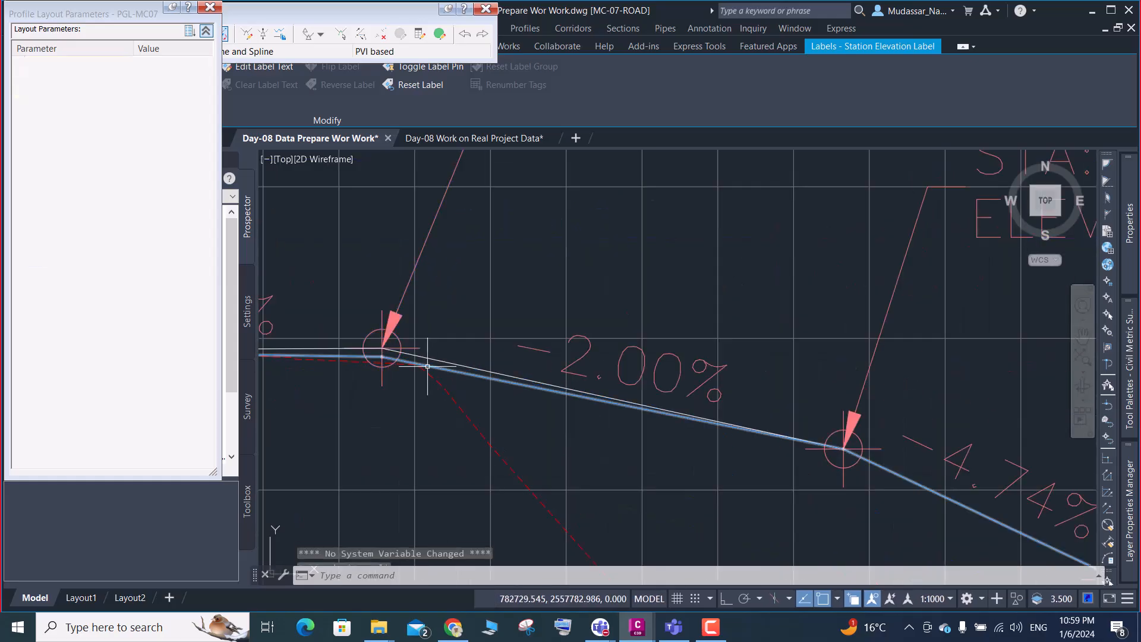
pyautogui.click(423, 365)
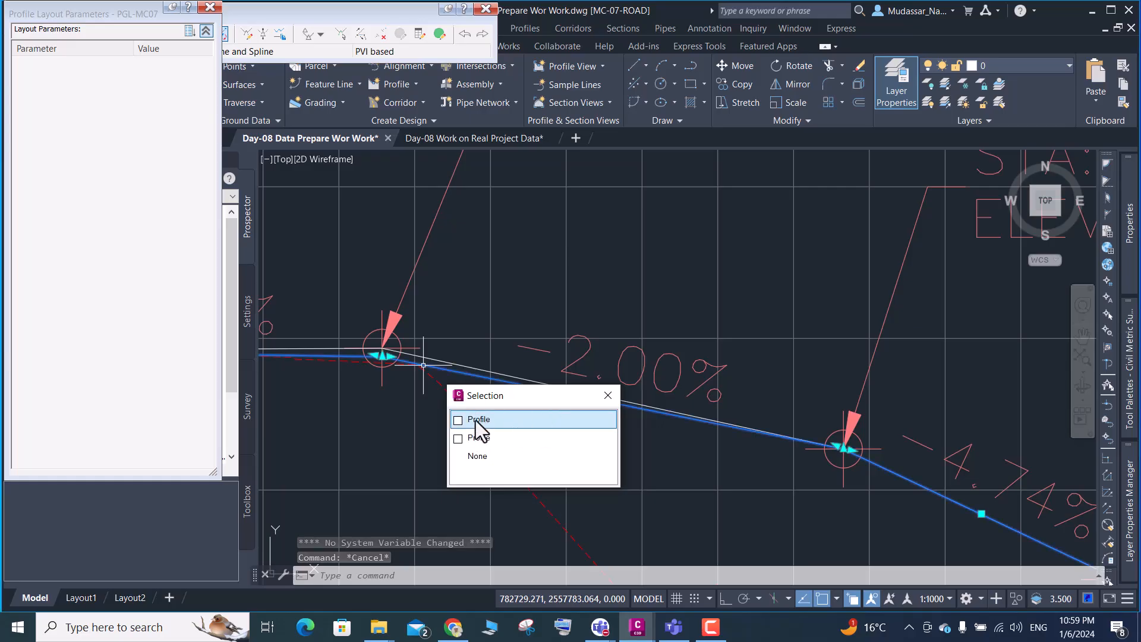
pyautogui.click(612, 417)
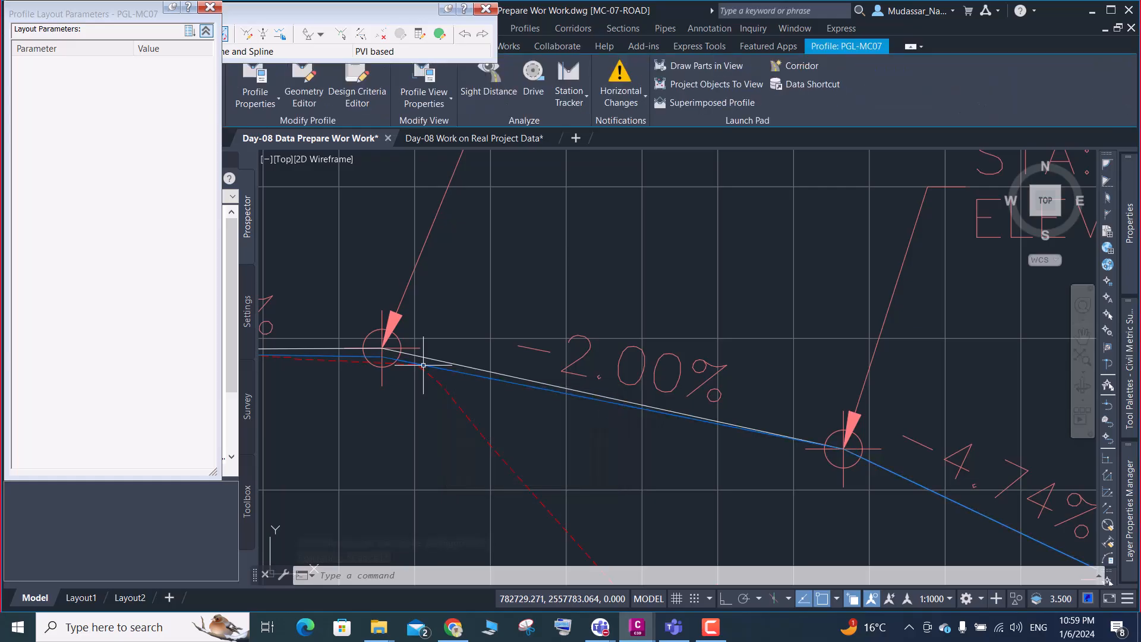
pyautogui.press('Escape')
pyautogui.scroll(-8, 454, 381)
pyautogui.press('Escape')
pyautogui.press('Escape')
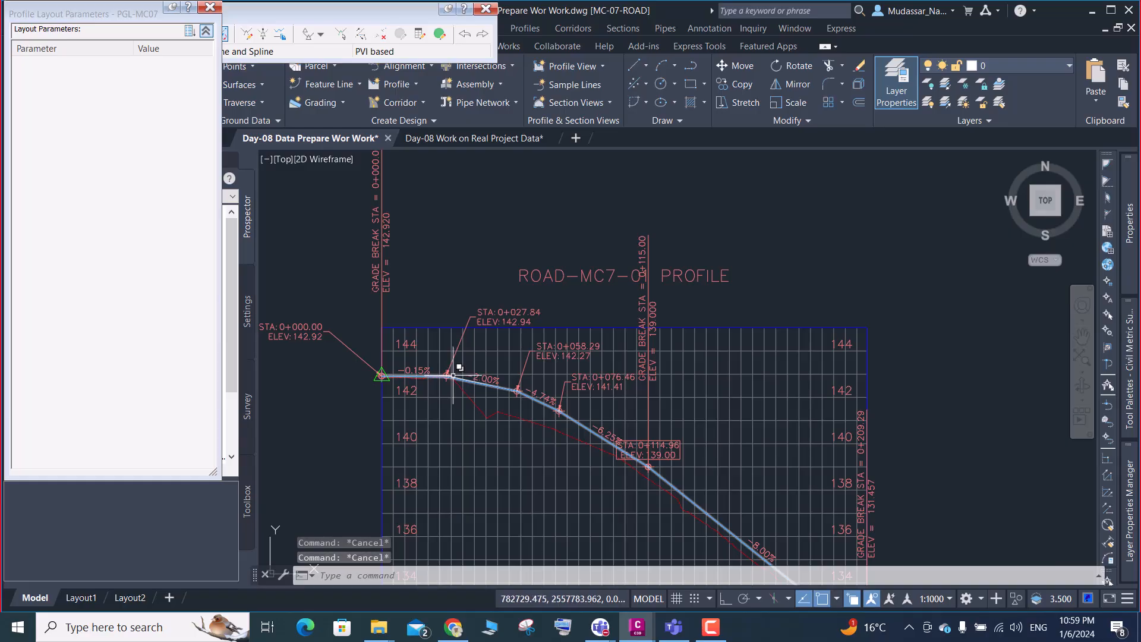
pyautogui.click(187, 20)
pyautogui.click(209, 7)
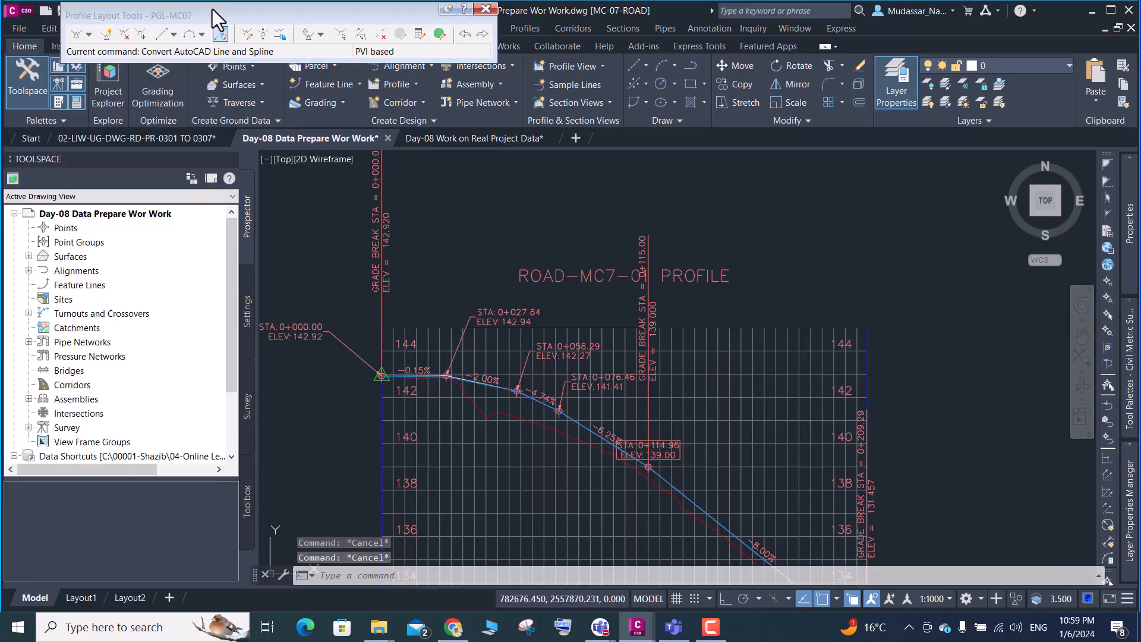
# Try to add a free parabolic vertical curve between the -0.15% and -2.00% tangents at 0+027.84
pyautogui.click(202, 35)
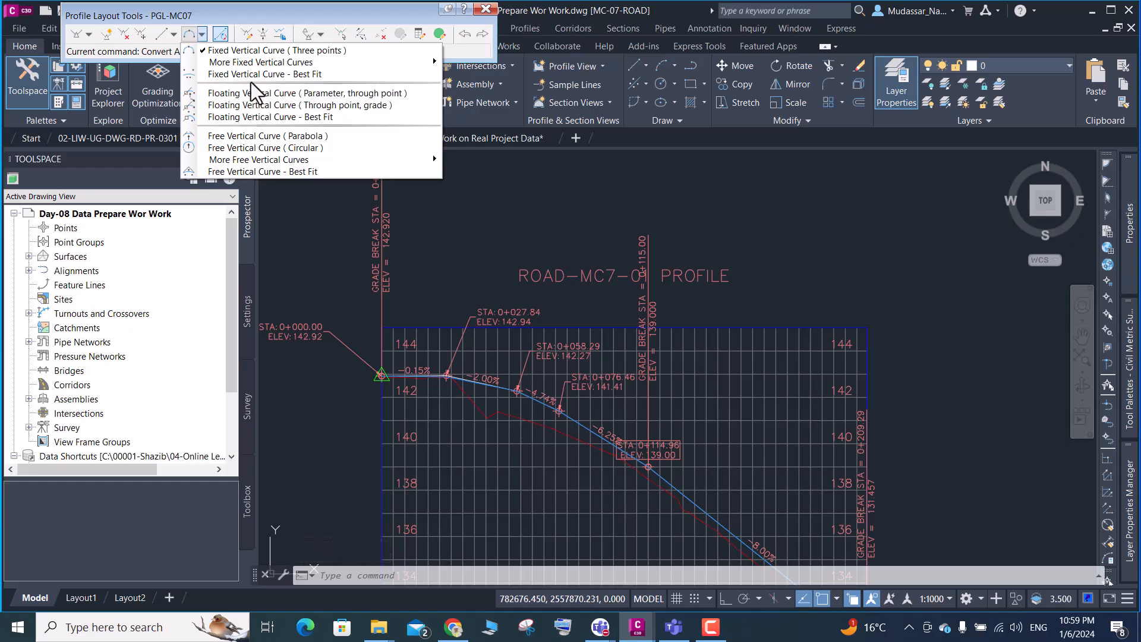
pyautogui.click(244, 137)
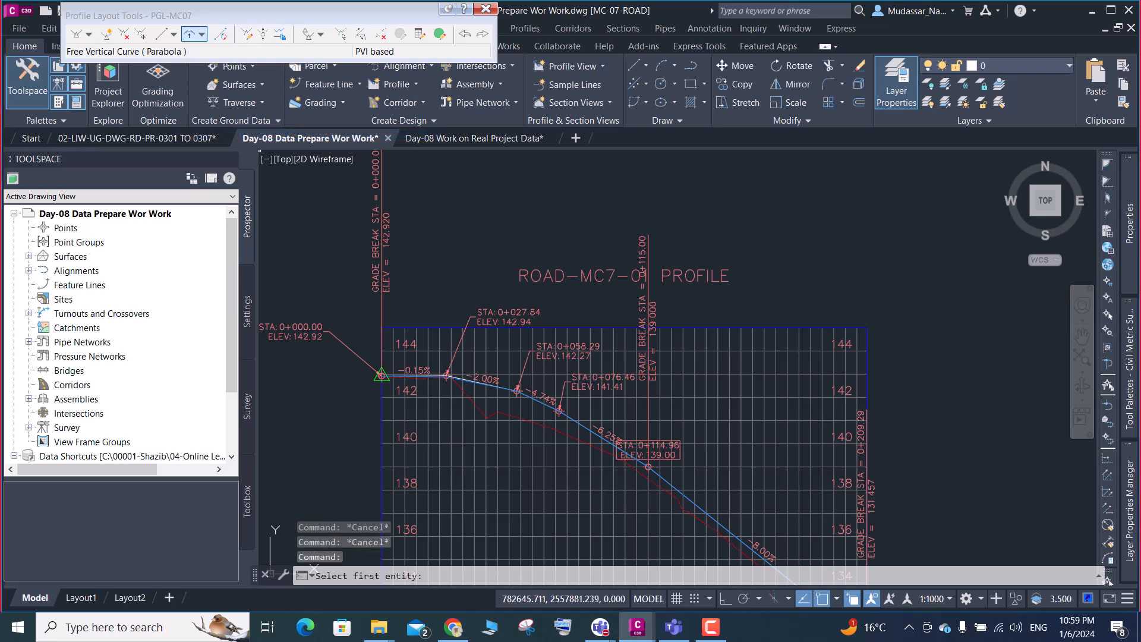
pyautogui.scroll(2, 428, 386)
pyautogui.scroll(2, 453, 390)
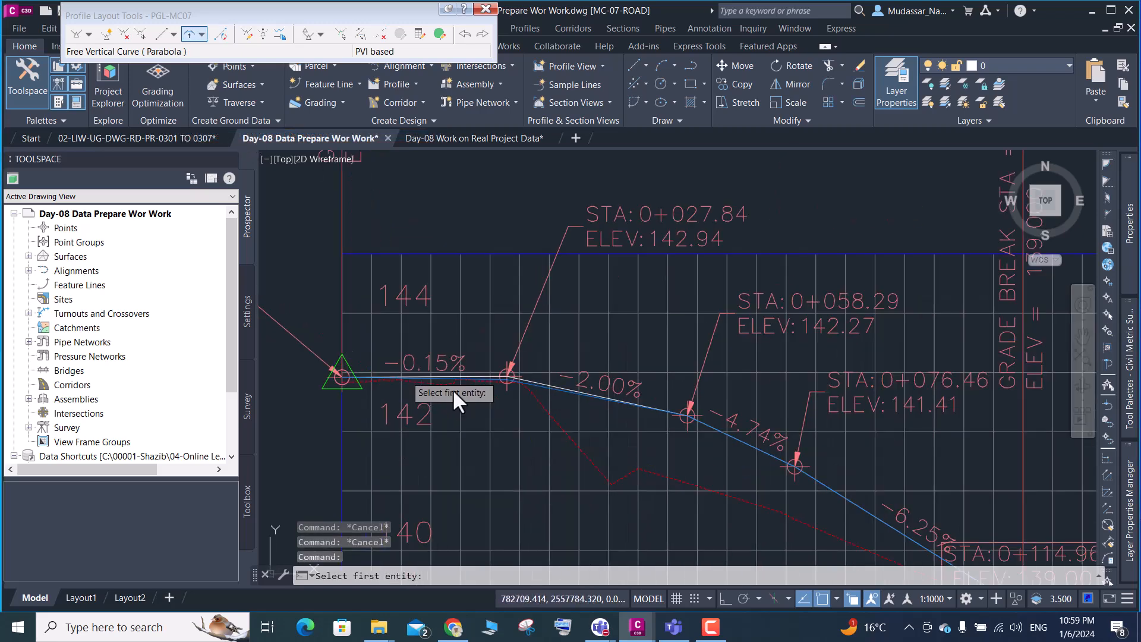
pyautogui.scroll(3, 475, 376)
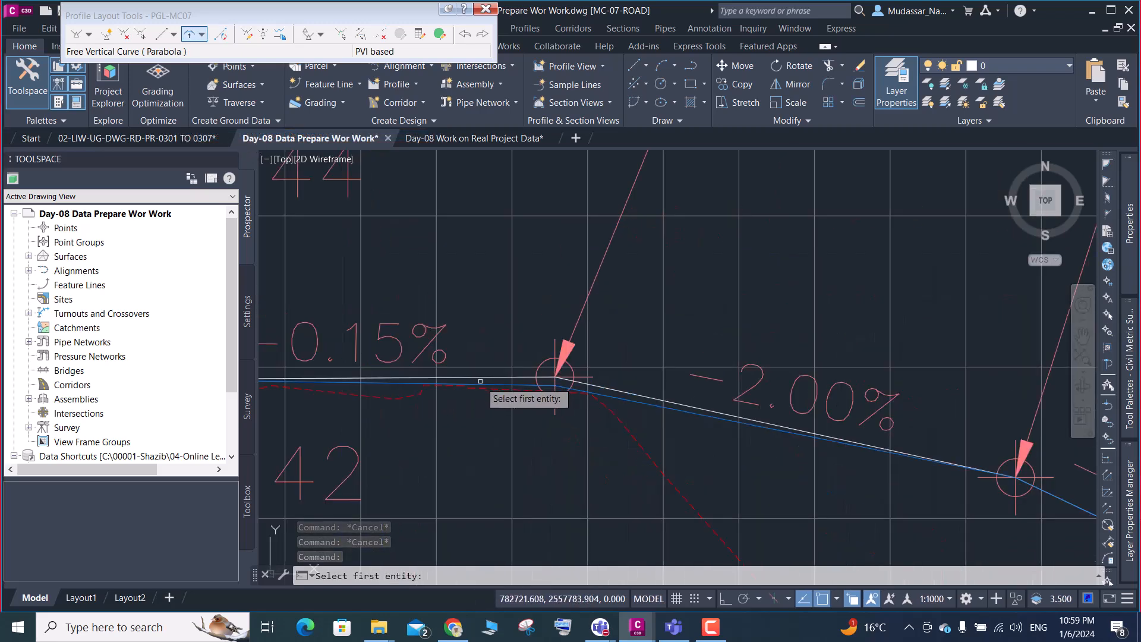
pyautogui.click(484, 385)
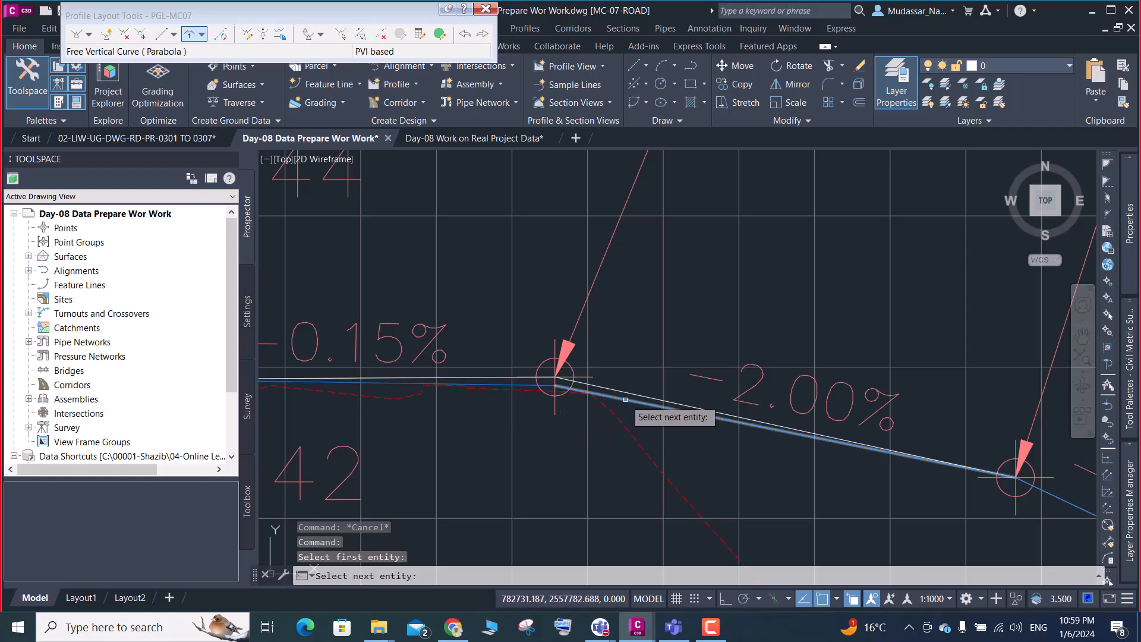
pyautogui.click(625, 399)
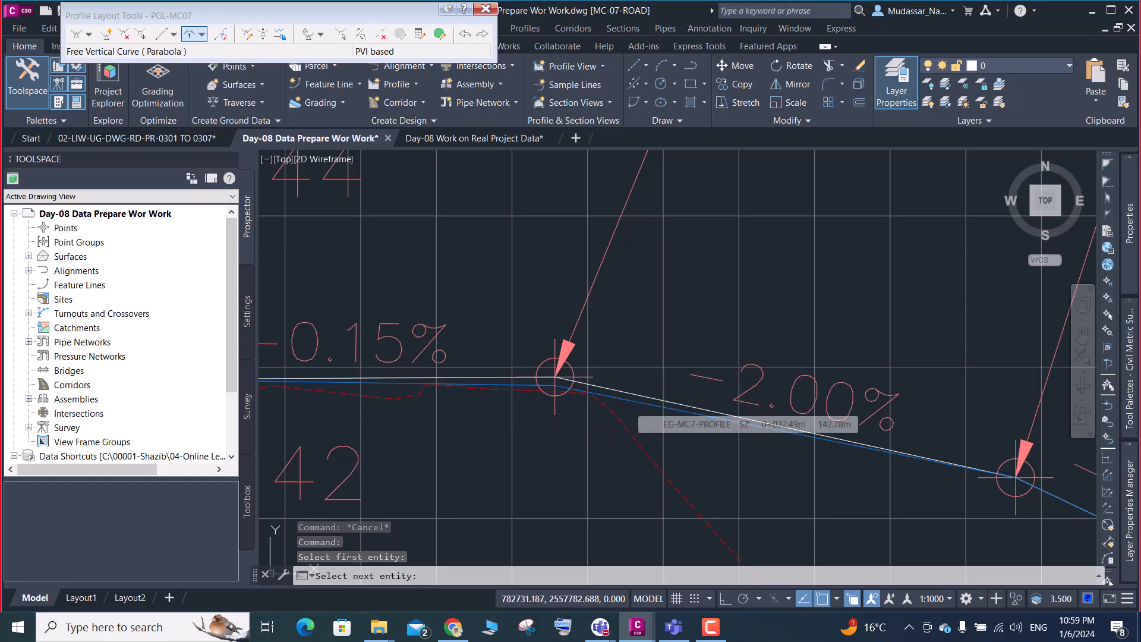
pyautogui.click(625, 399)
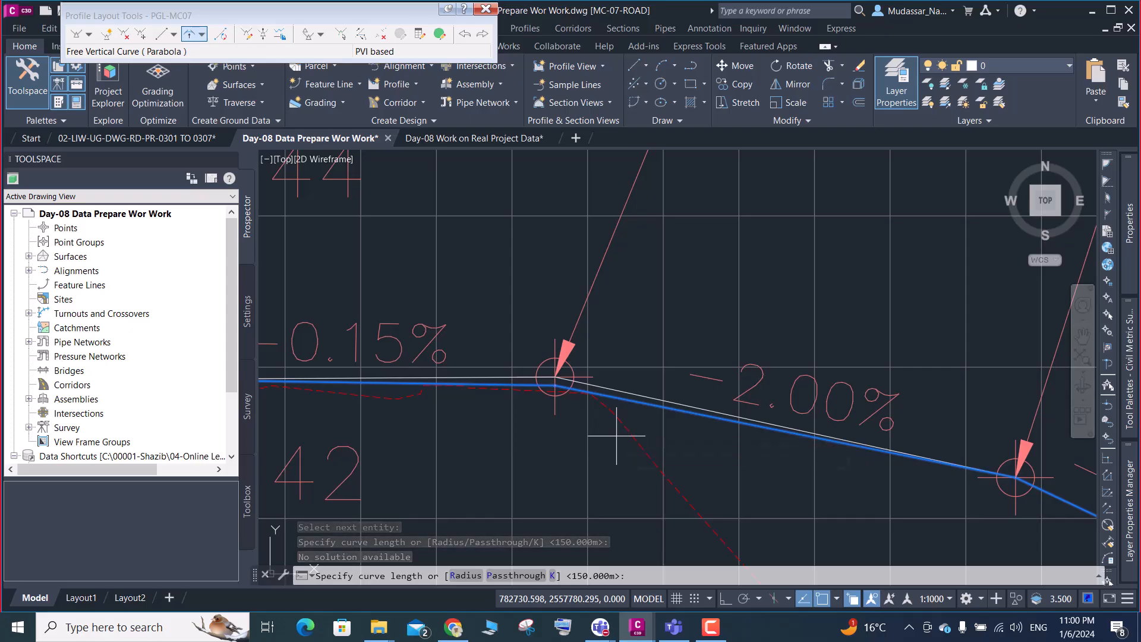
pyautogui.scroll(-2, 616, 435)
pyautogui.scroll(-2, 617, 436)
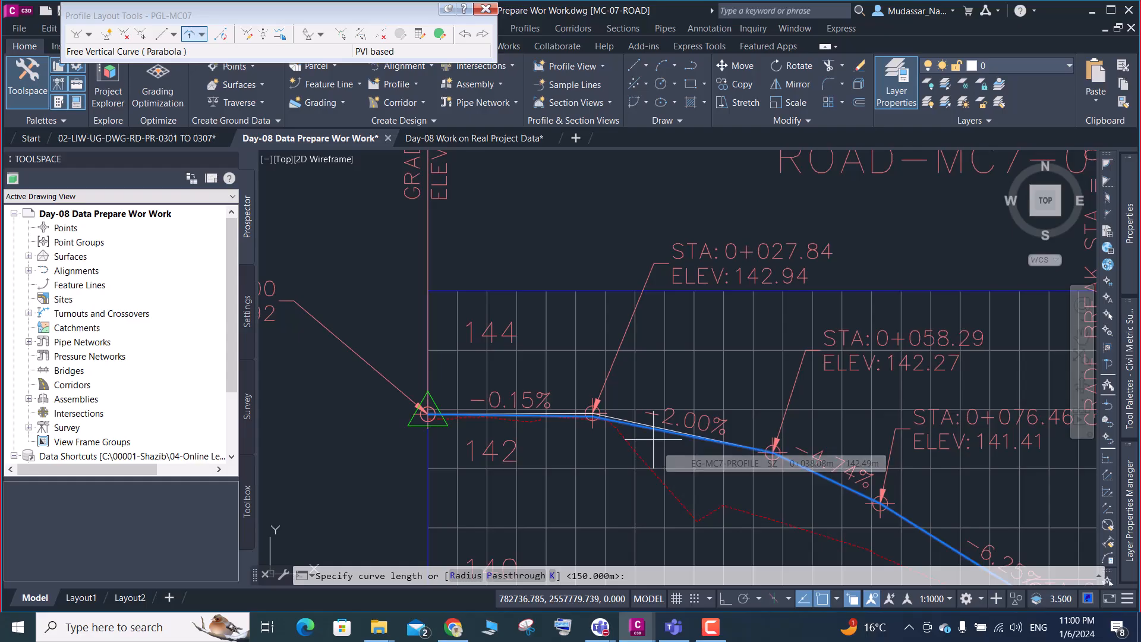
pyautogui.press('Escape')
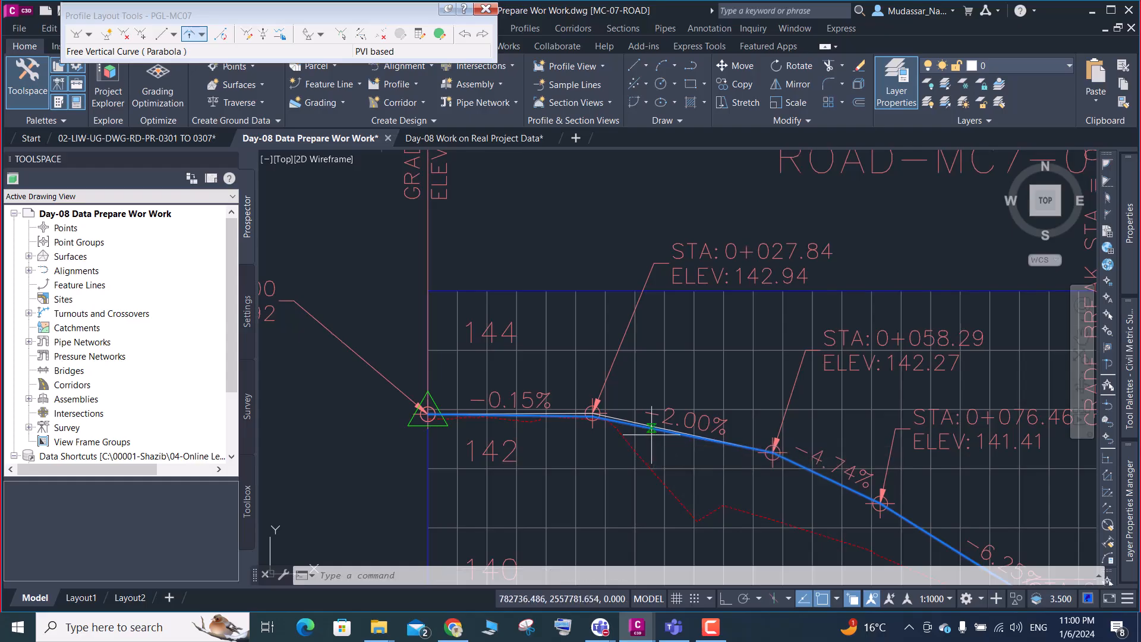
# Add a free parabolic vertical curve 30.44 m long between the -2.00% and -4.74% tangents at 0+058.29
pyautogui.scroll(5, 472, 374)
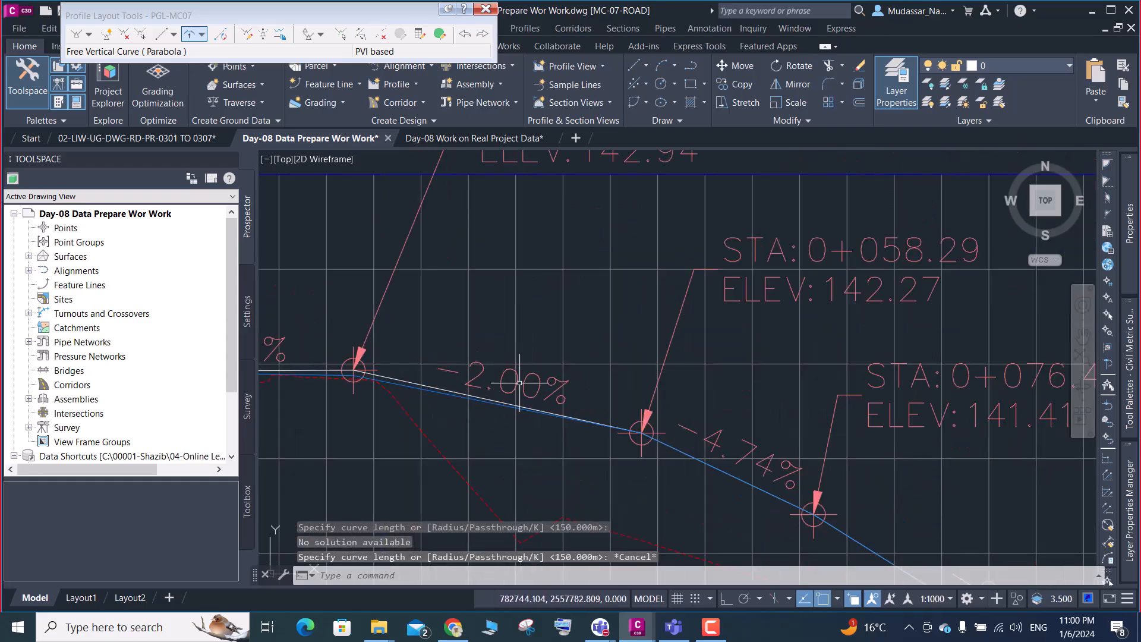
pyautogui.click(202, 34)
pyautogui.click(262, 136)
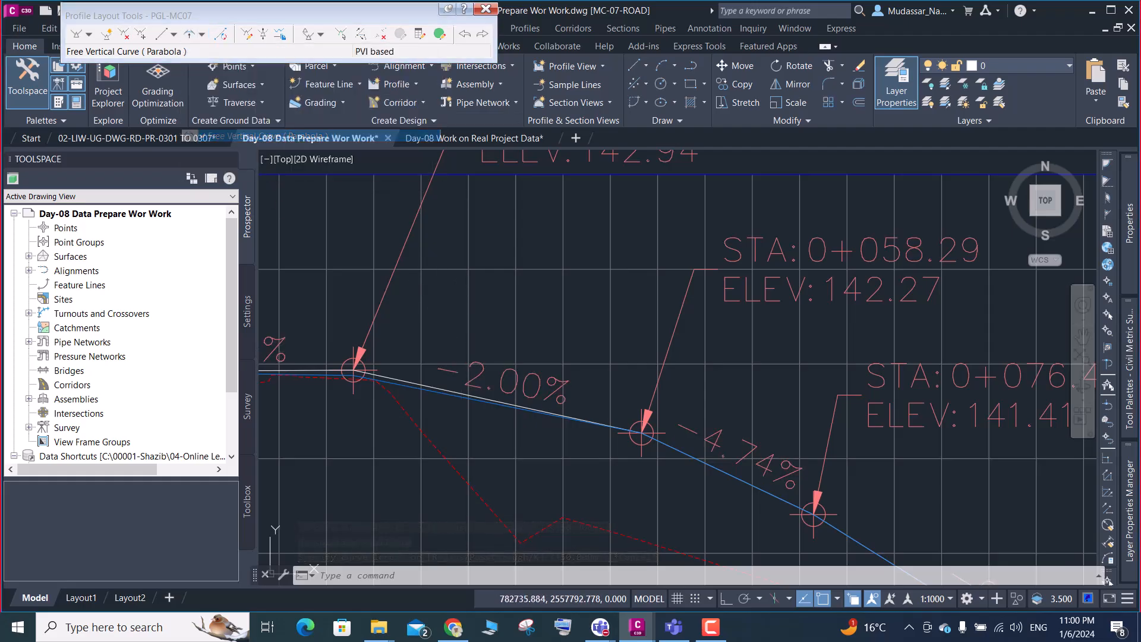
pyautogui.click(416, 392)
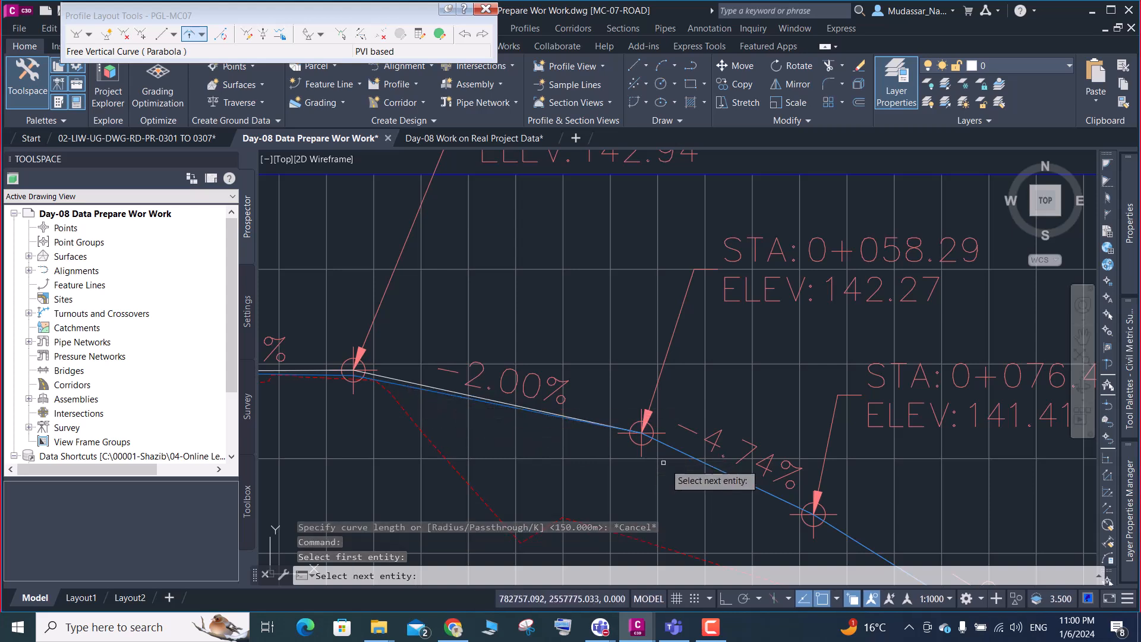
pyautogui.click(672, 447)
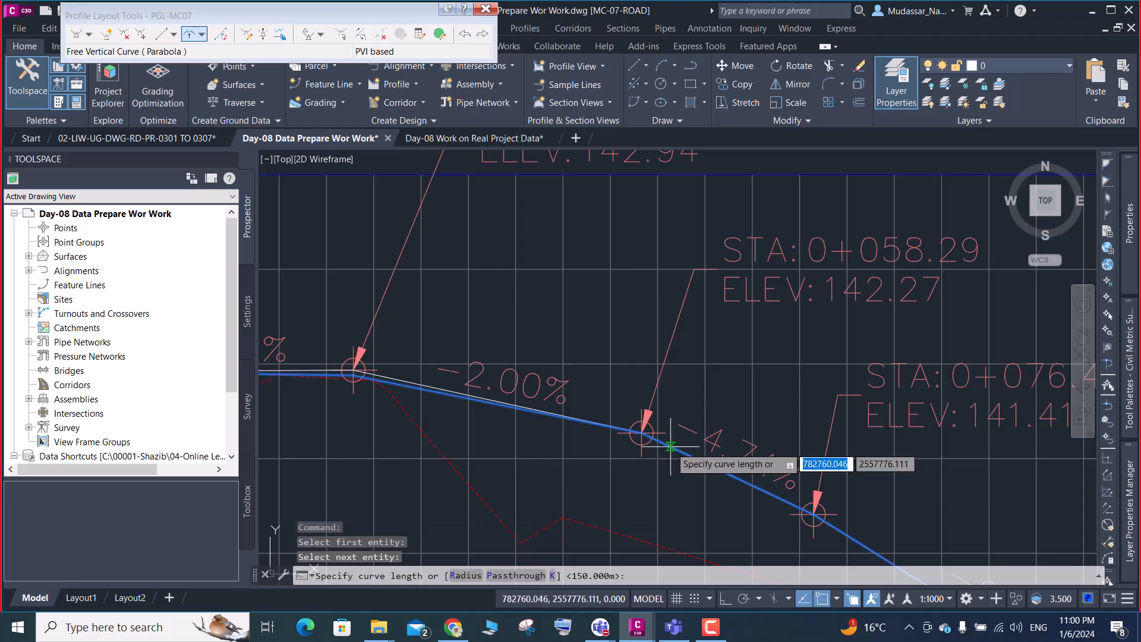
pyautogui.click(670, 446)
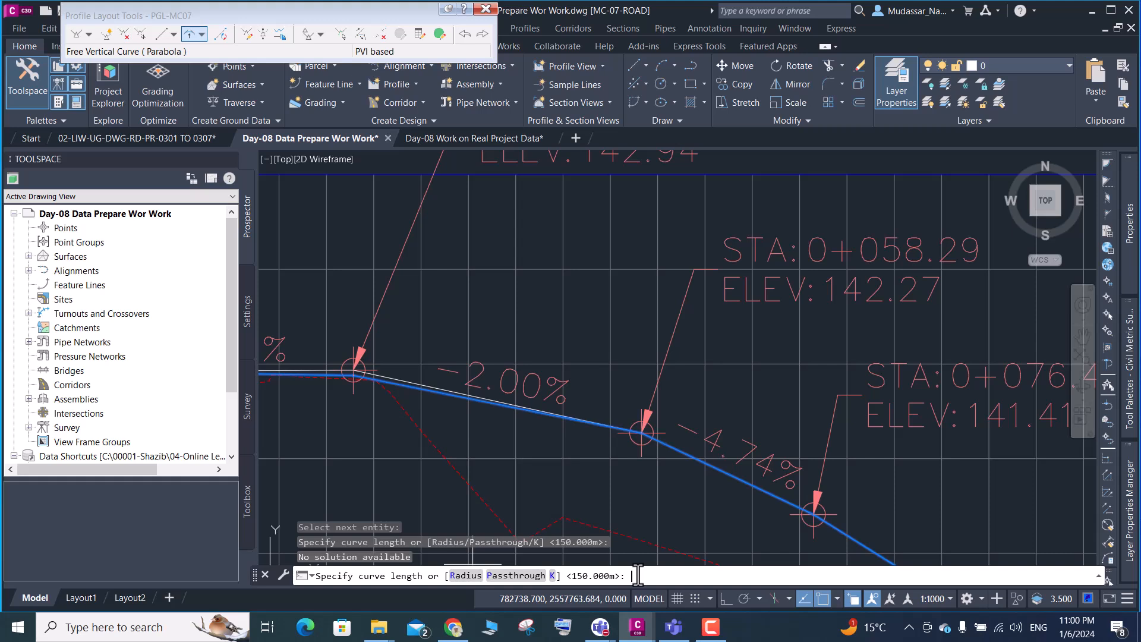
pyautogui.write('30.44')
pyautogui.press('Return')
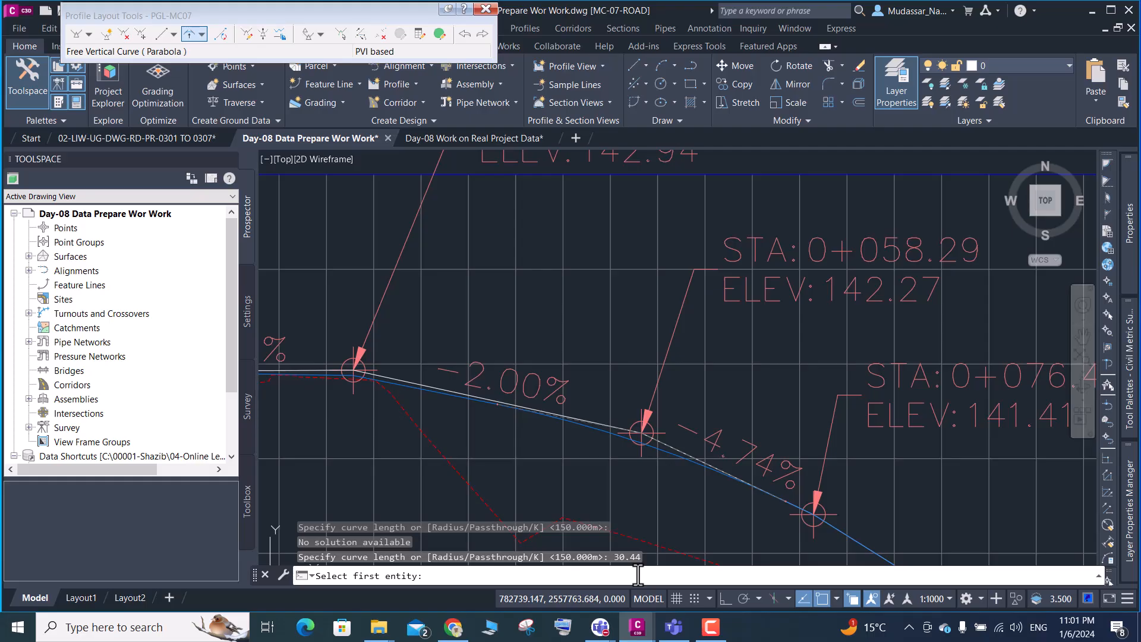
pyautogui.scroll(-4, 570, 300)
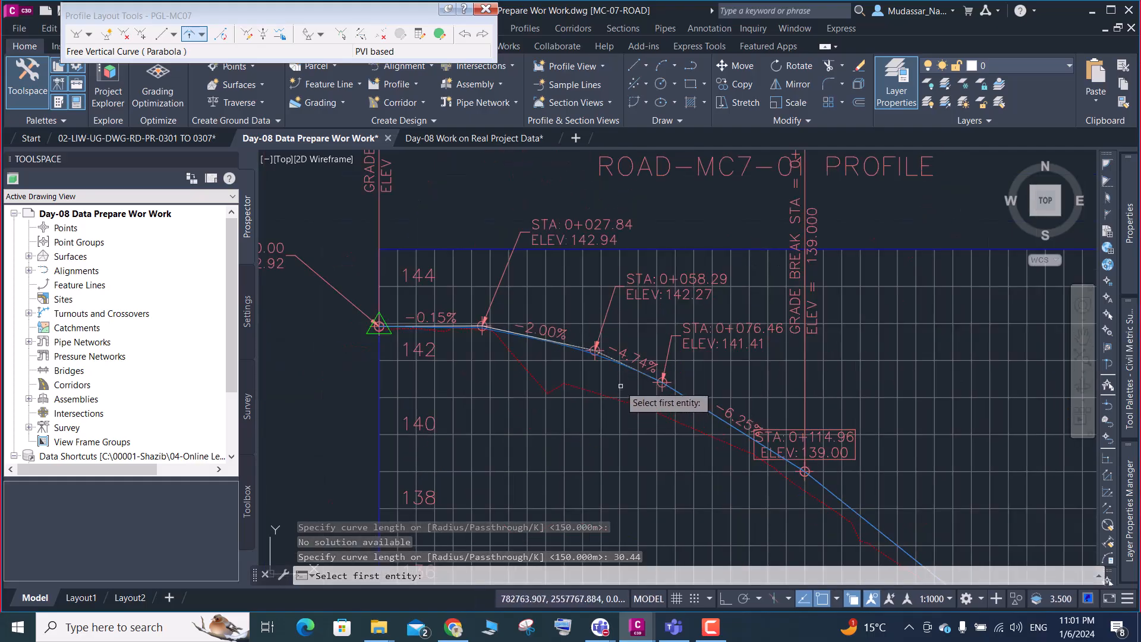
pyautogui.scroll(2, 590, 263)
pyautogui.press('Escape')
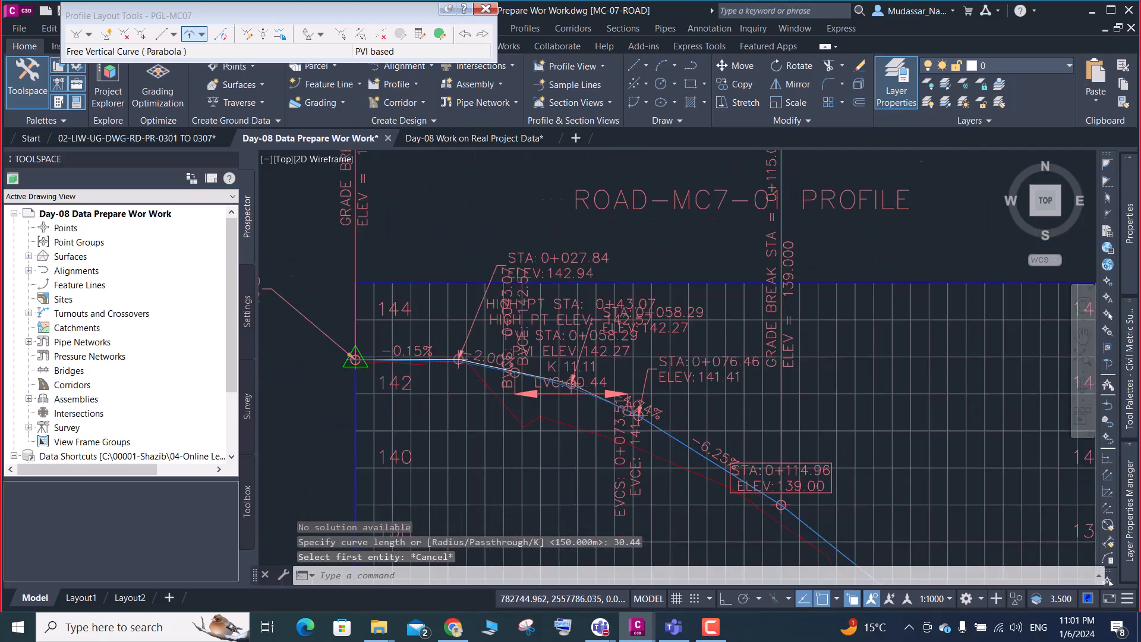
# Move the new crest curve's label group up above the ROAD-MC7-01 PROFILE title, clear of the profile view
pyautogui.scroll(-2, 525, 351)
pyautogui.scroll(2, 581, 355)
pyautogui.scroll(-2, 585, 361)
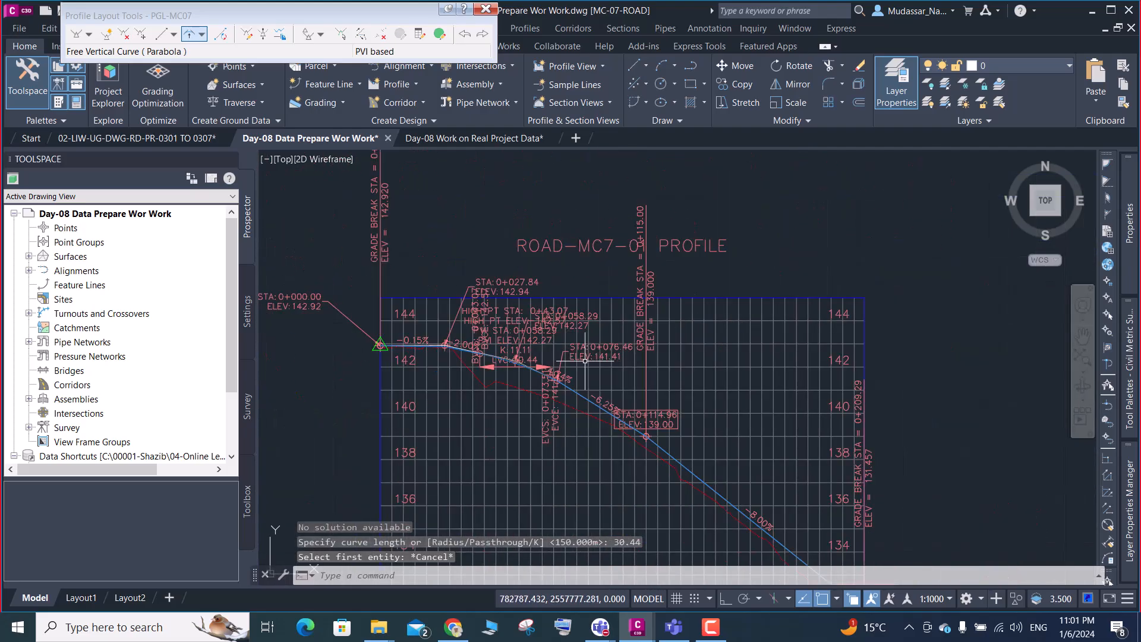
pyautogui.scroll(4, 483, 288)
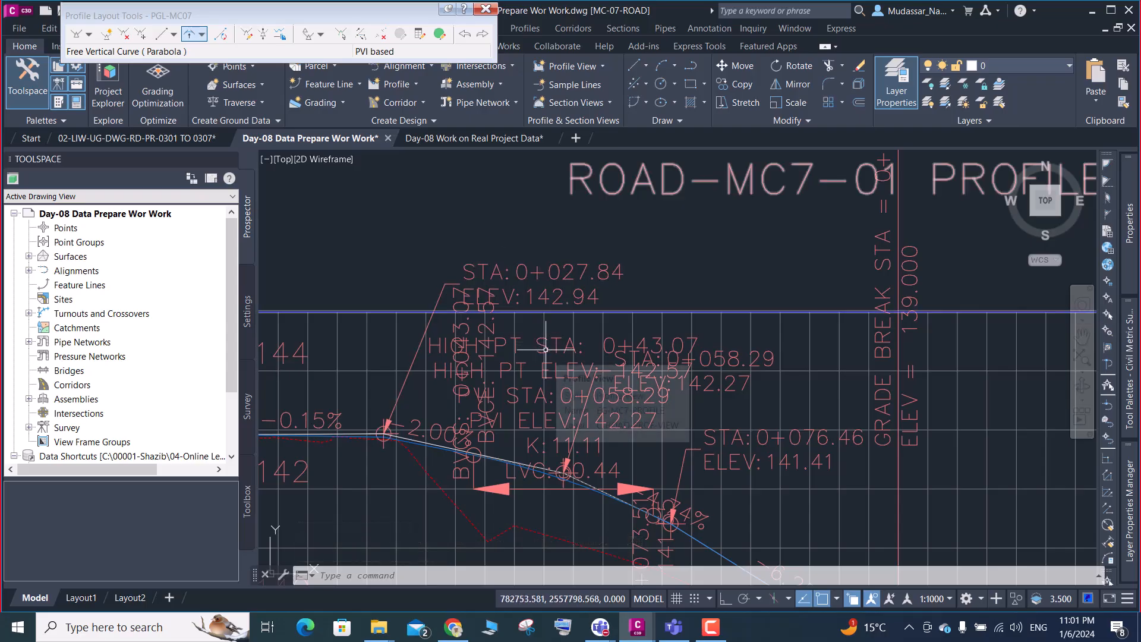
pyautogui.click(562, 484)
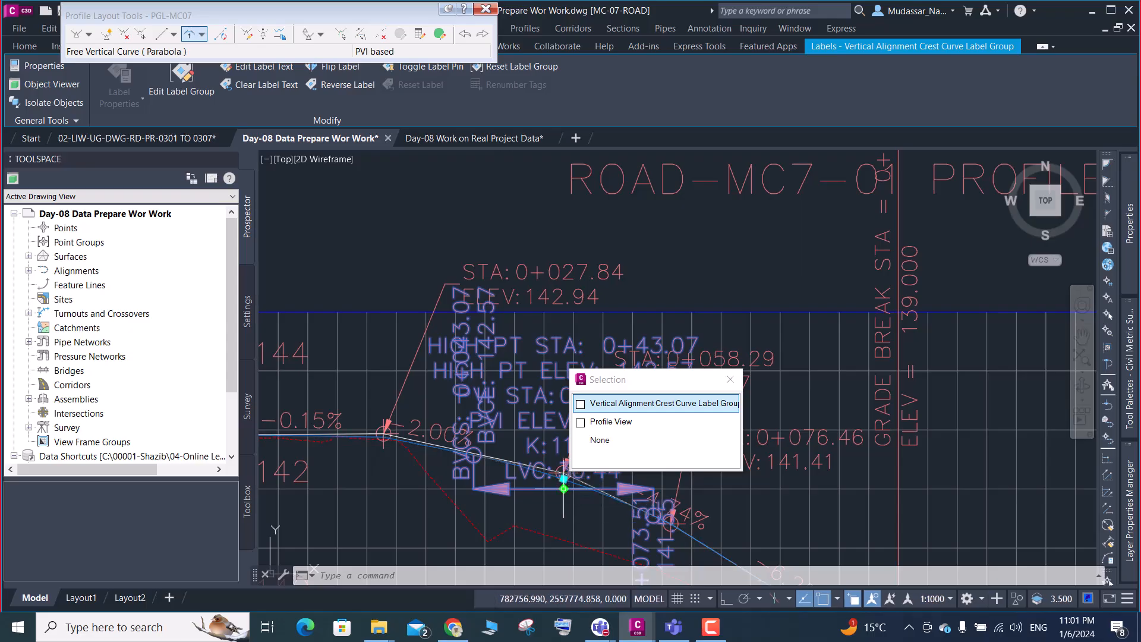
pyautogui.click(563, 488)
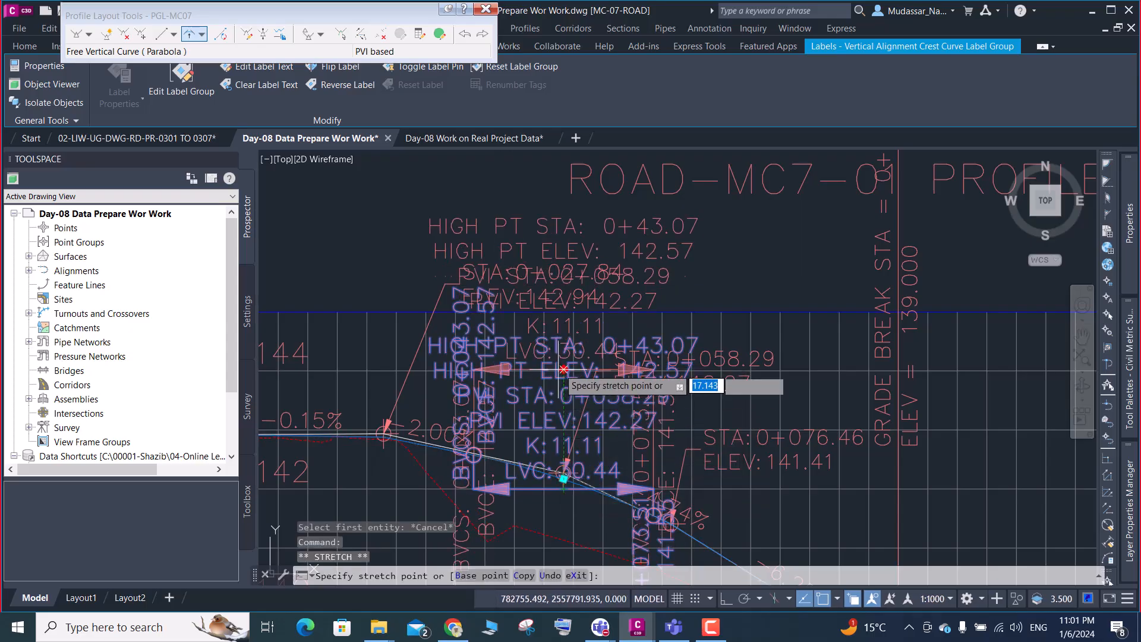
pyautogui.scroll(-4, 564, 333)
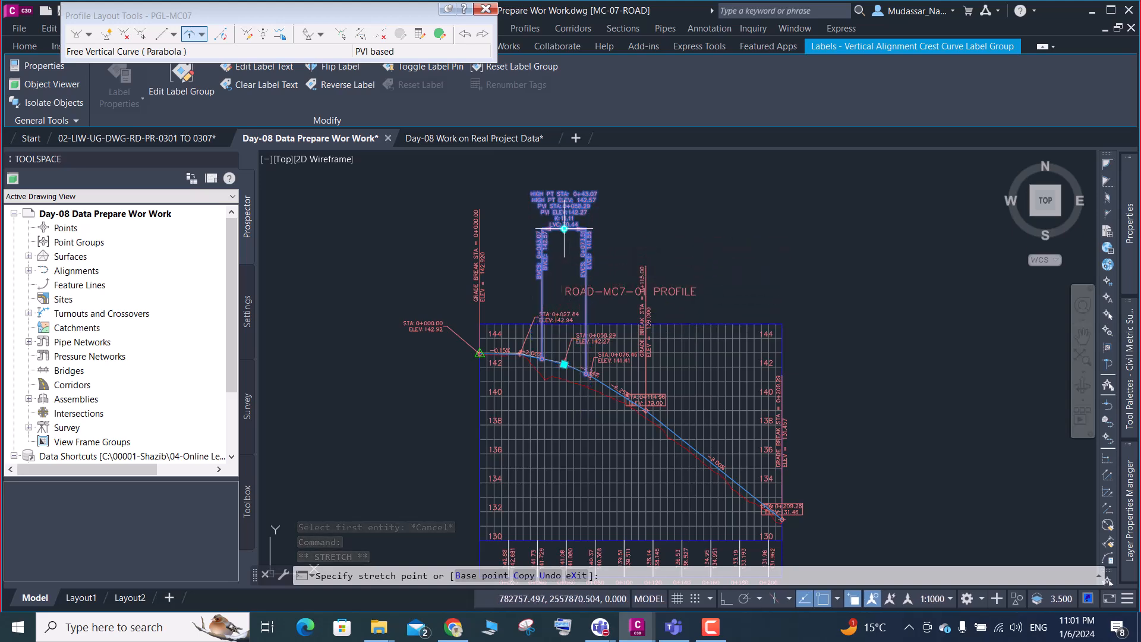
pyautogui.press('Escape')
pyautogui.scroll(6, 570, 219)
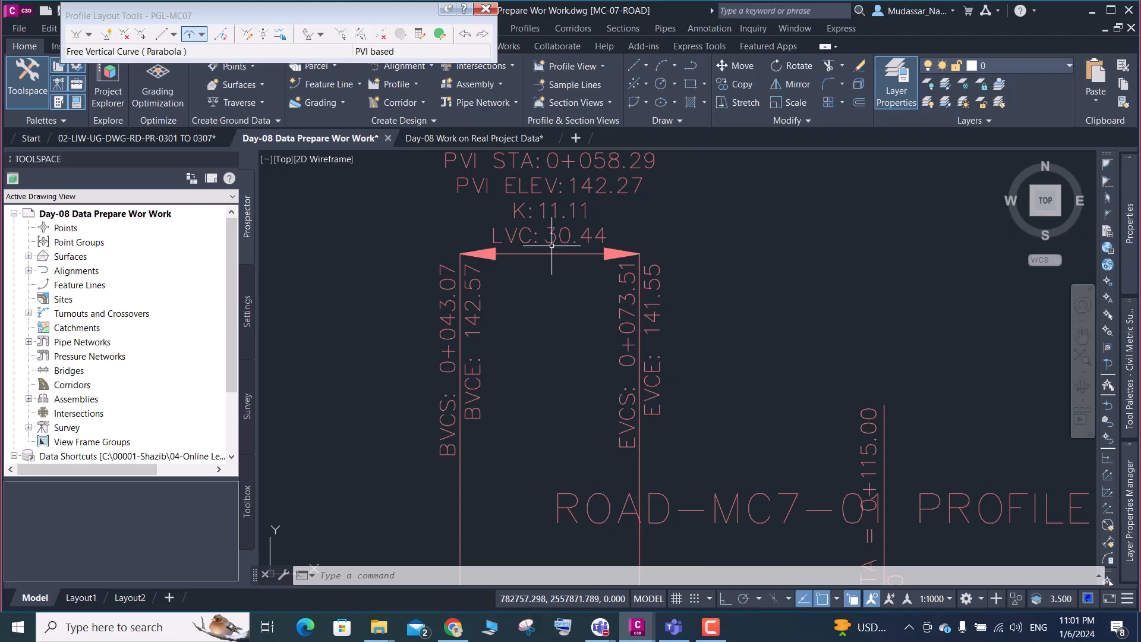
pyautogui.scroll(-2, 551, 245)
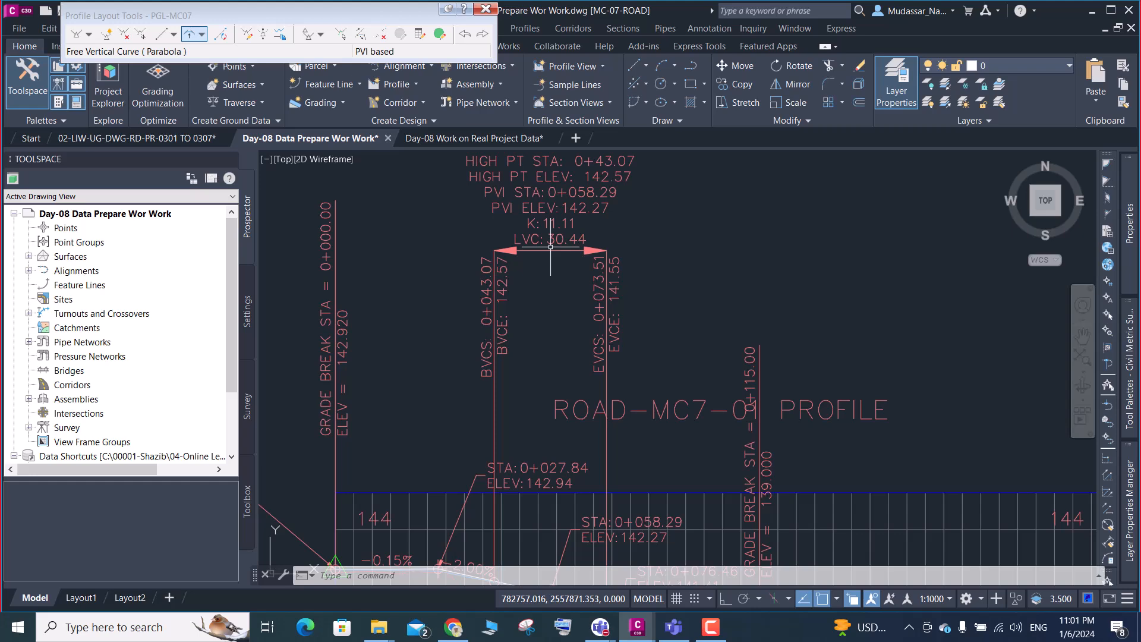
# Start OpenRoads Designer from the desktop, then switch back to the Day-08 Data Prepare Wor Work drawing in Civil 3D
pyautogui.click(1089, 11)
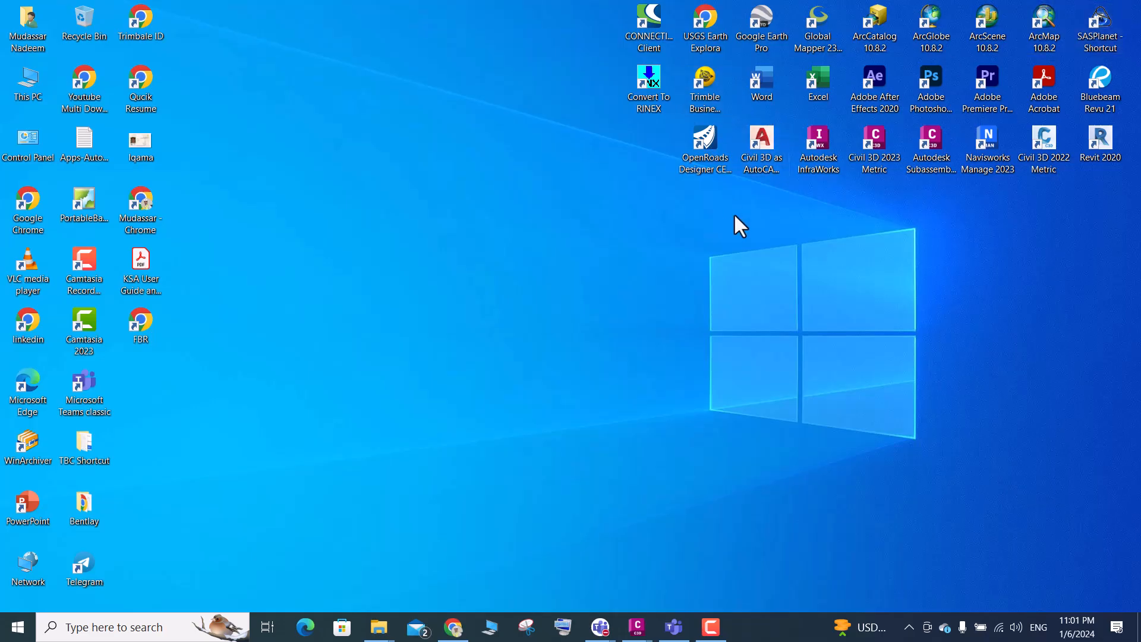
pyautogui.doubleClick(718, 143)
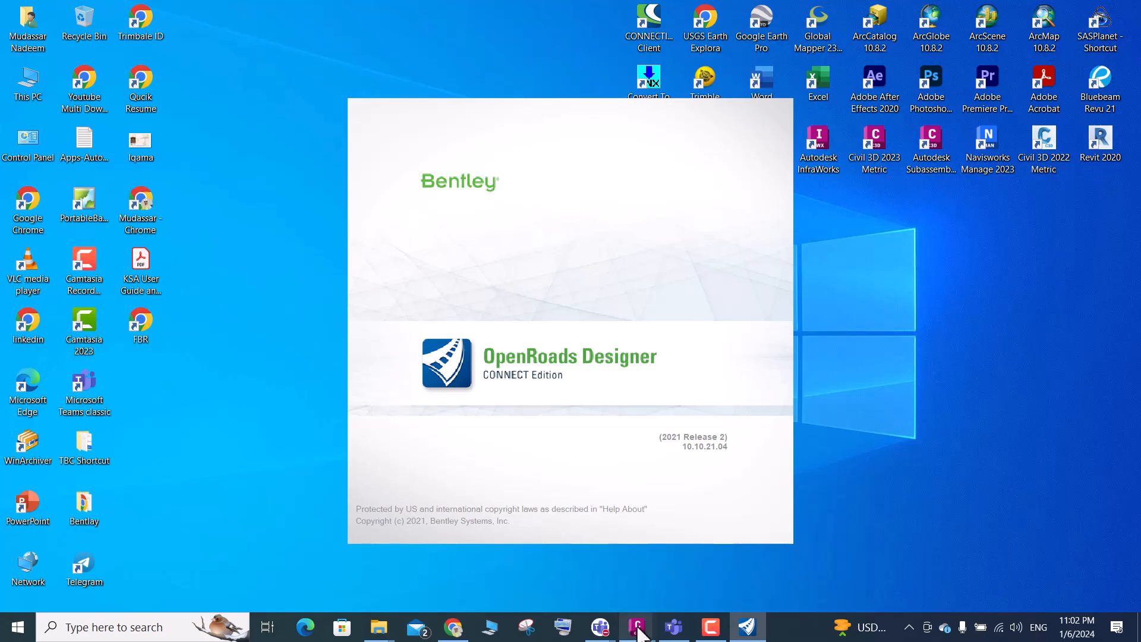
pyautogui.moveTo(637, 627)
pyautogui.click(775, 559)
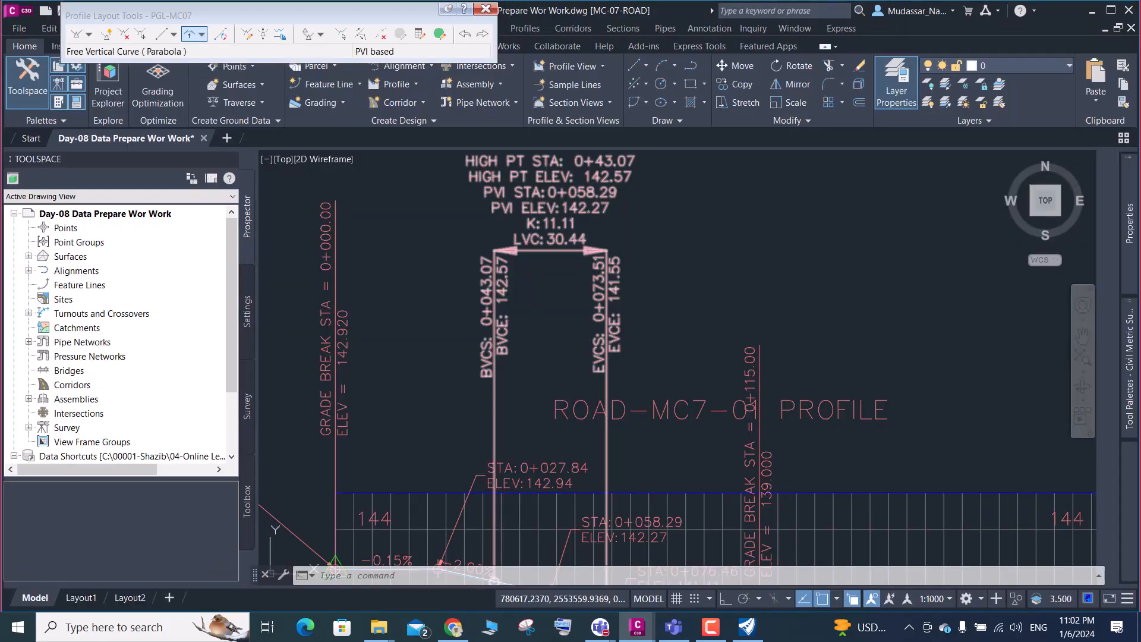
# Examine the new curve's start and end stations against the PVI labels between 0+027.84 and 0+076.46
pyautogui.scroll(2, 561, 238)
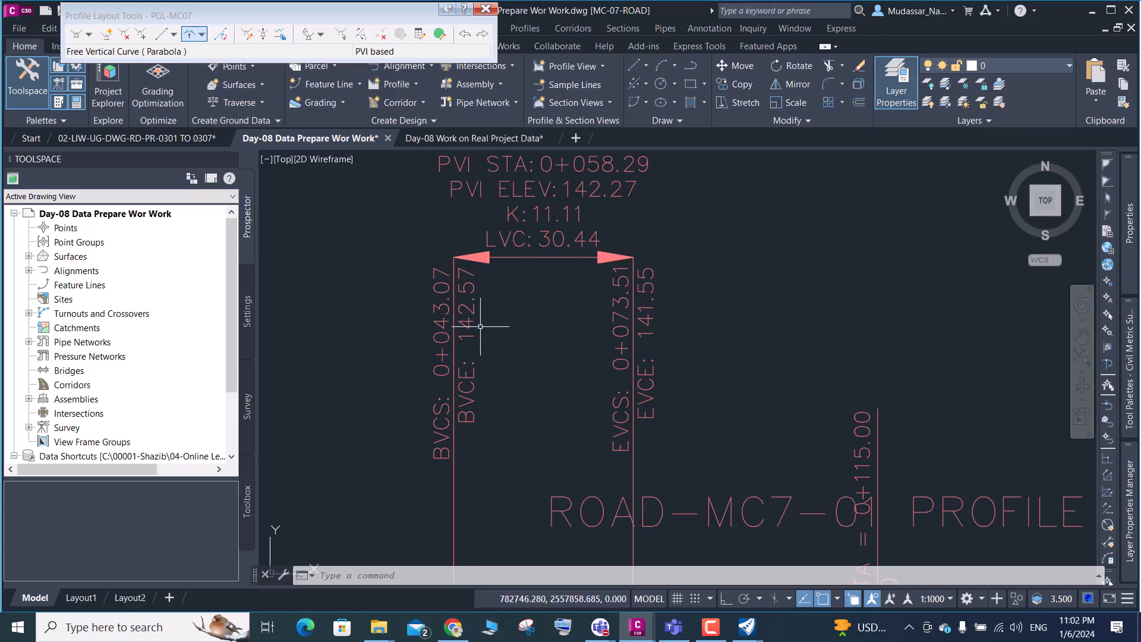
pyautogui.scroll(-5, 487, 321)
pyautogui.scroll(4, 507, 383)
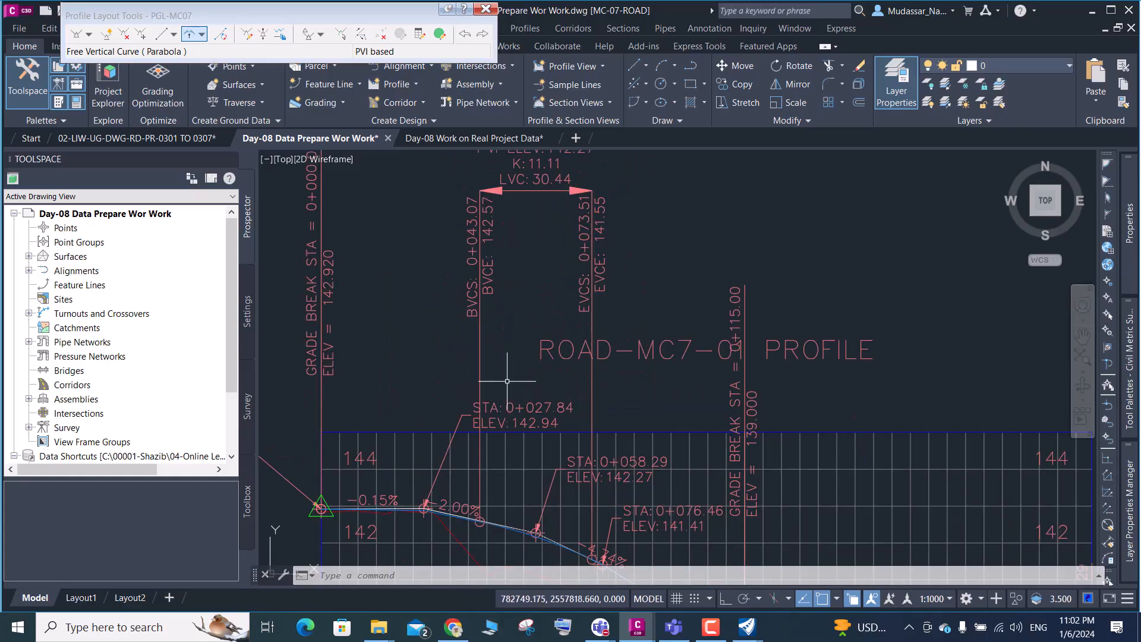
pyautogui.scroll(2, 474, 522)
pyautogui.scroll(-4, 474, 520)
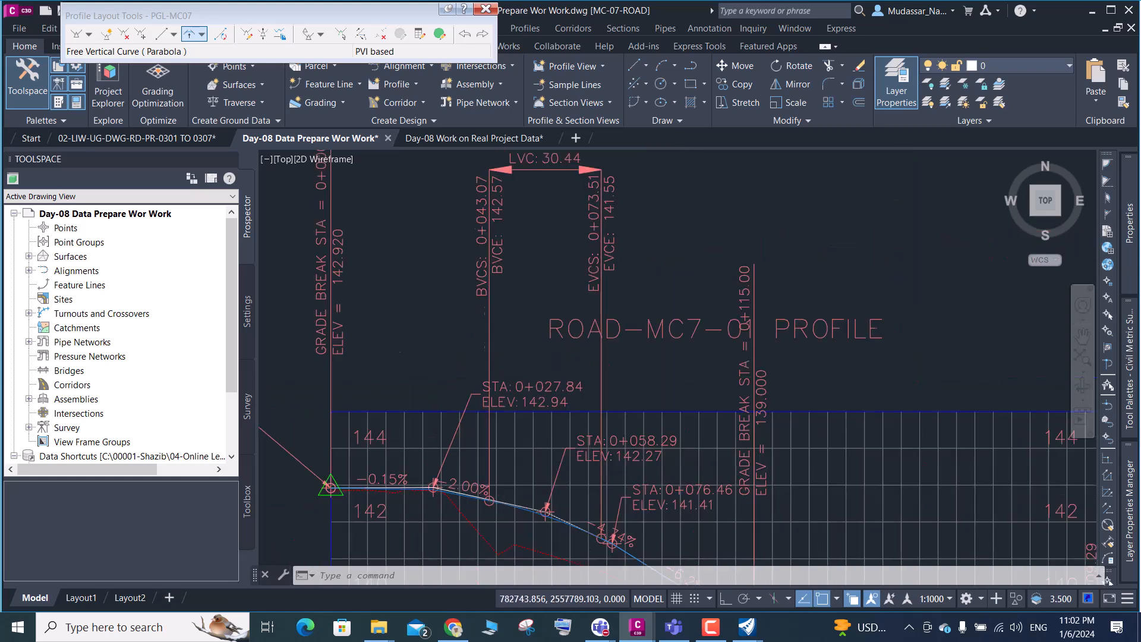
pyautogui.scroll(4, 440, 481)
pyautogui.scroll(-1, 492, 506)
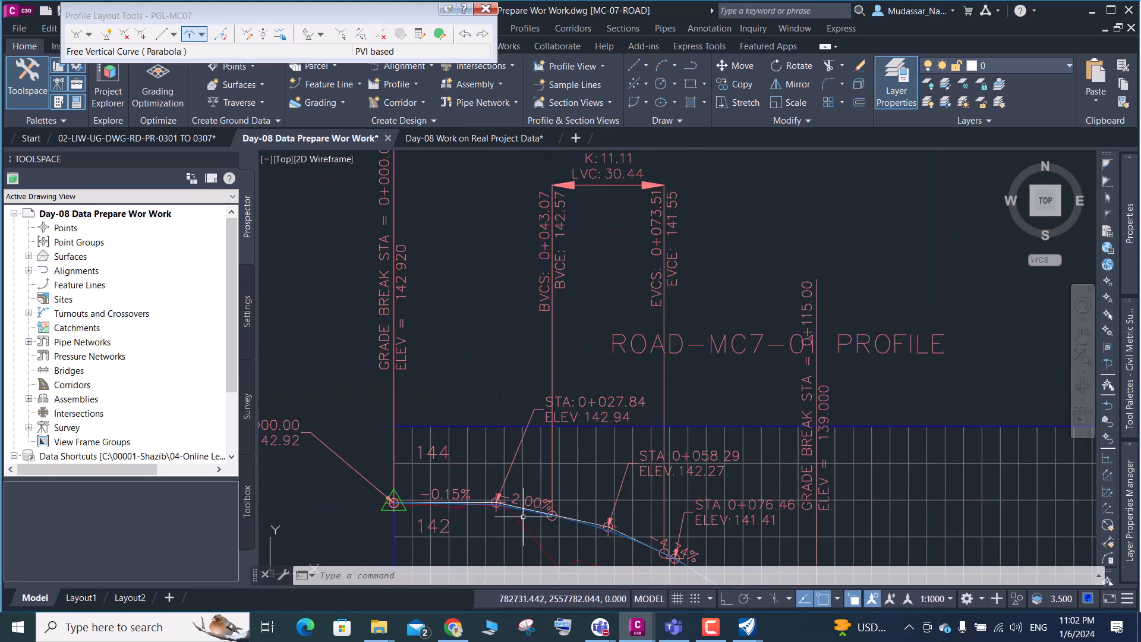
pyautogui.scroll(3, 478, 499)
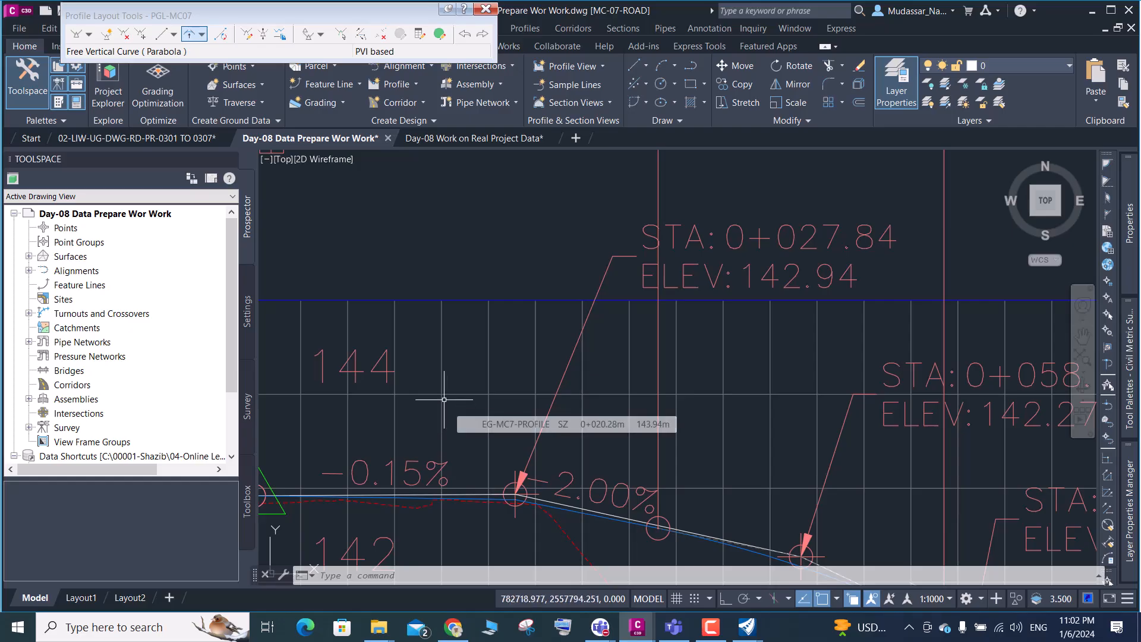
pyautogui.scroll(-3, 459, 391)
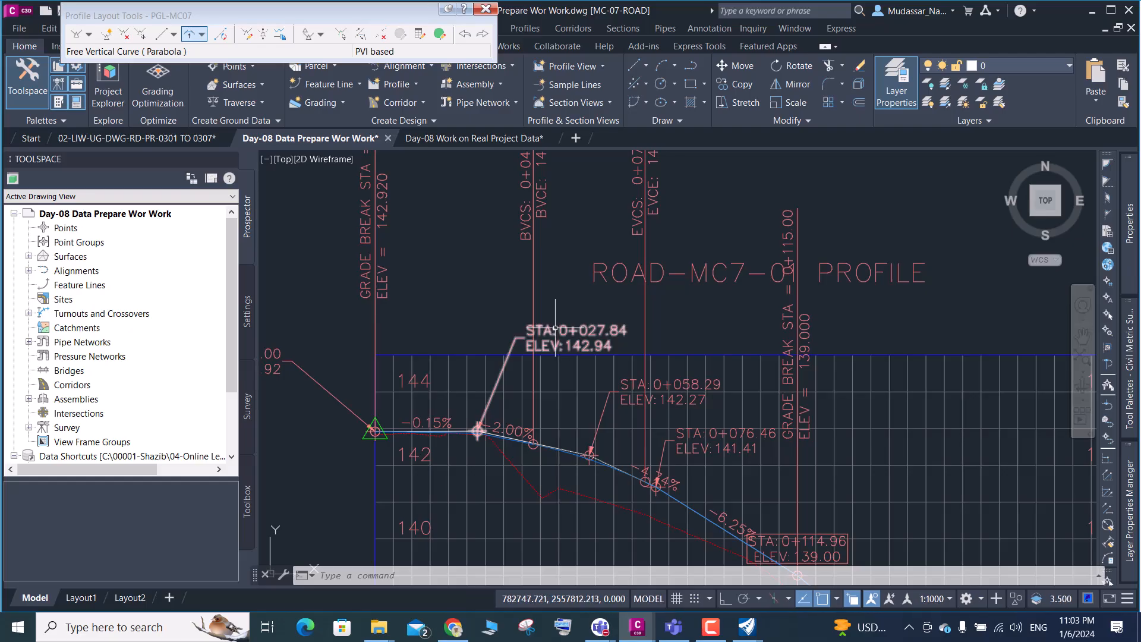
pyautogui.scroll(-2, 570, 383)
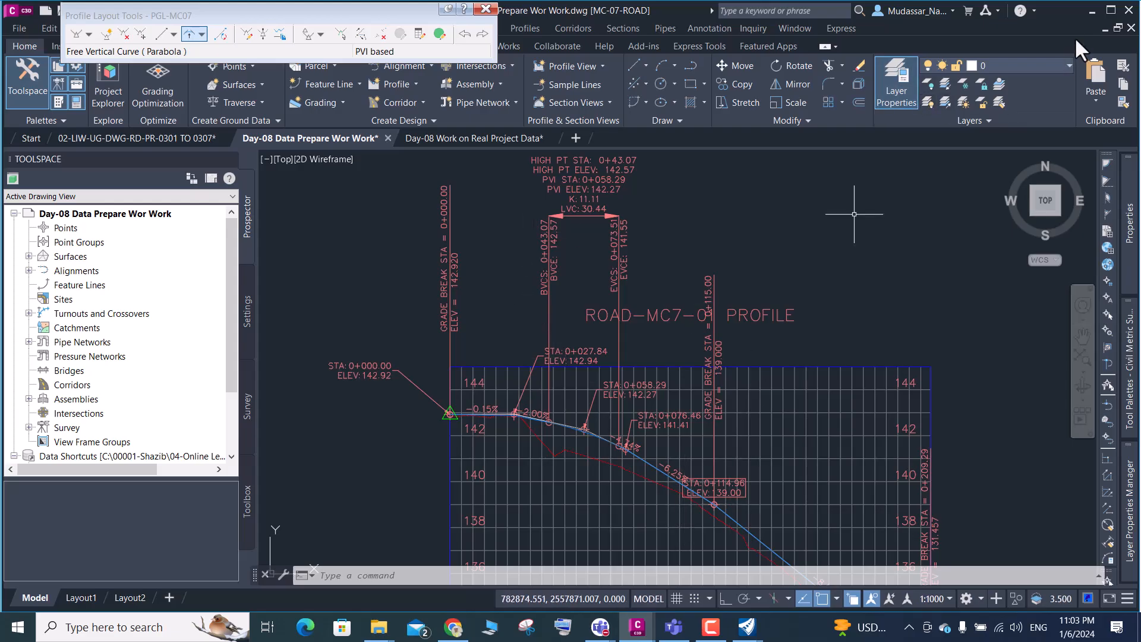
# Switch to the 02-LIW-UG-DWG-RD-PR-0301 TO 0307 drawing and examine the first profile's two vertical curves and their -0.15% and -4.50% tangents
pyautogui.click(1087, 11)
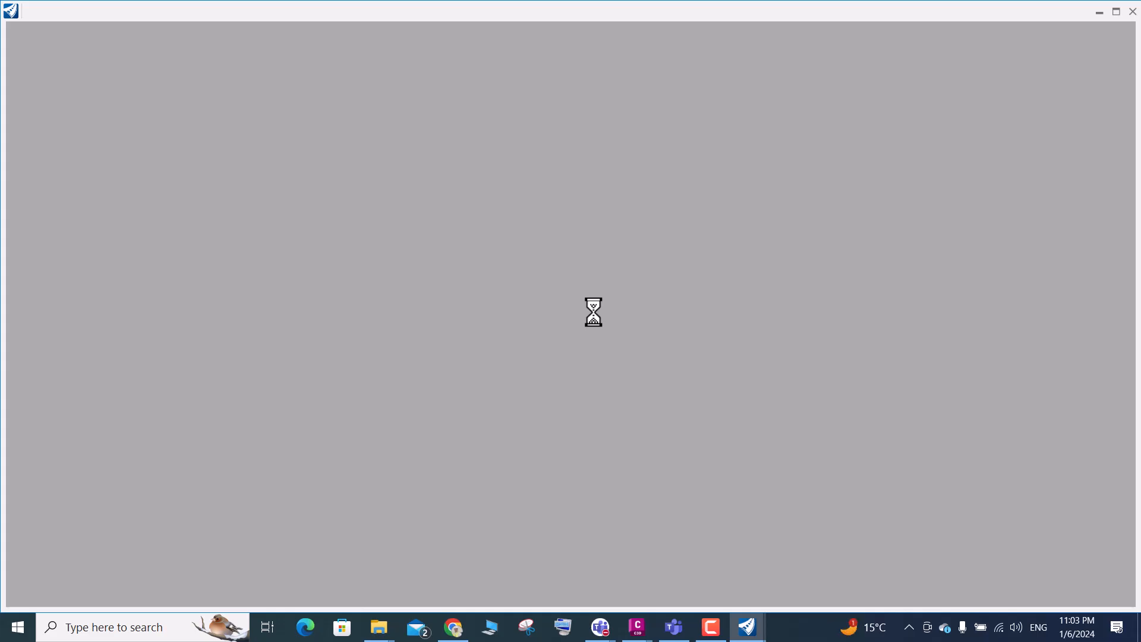
pyautogui.moveTo(639, 626)
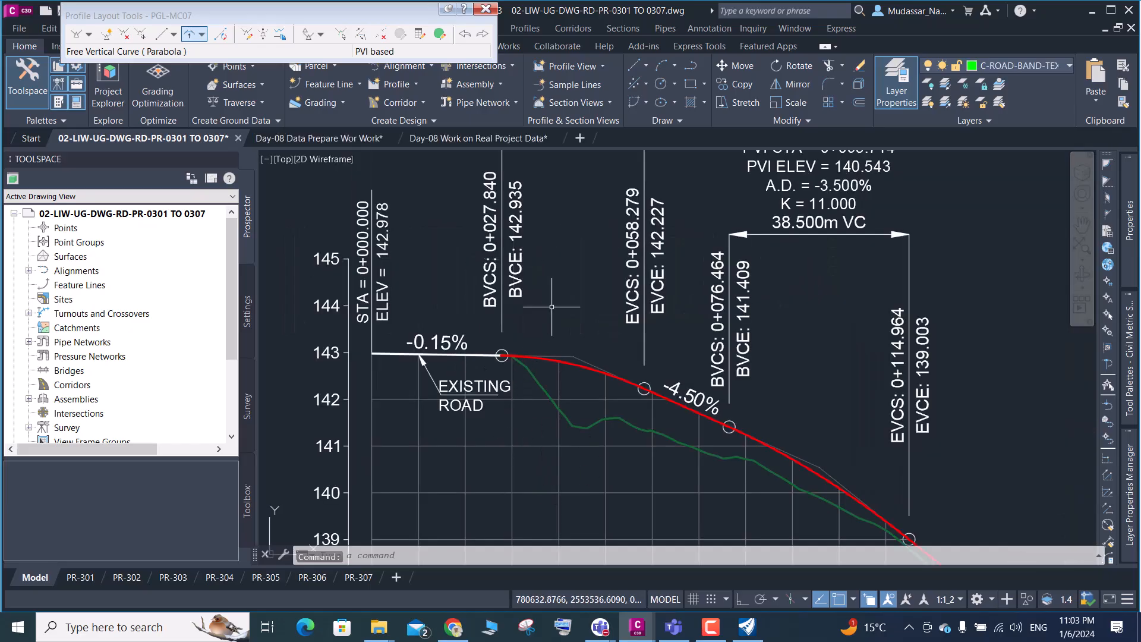
pyautogui.scroll(-1, 564, 283)
pyautogui.scroll(-3, 579, 339)
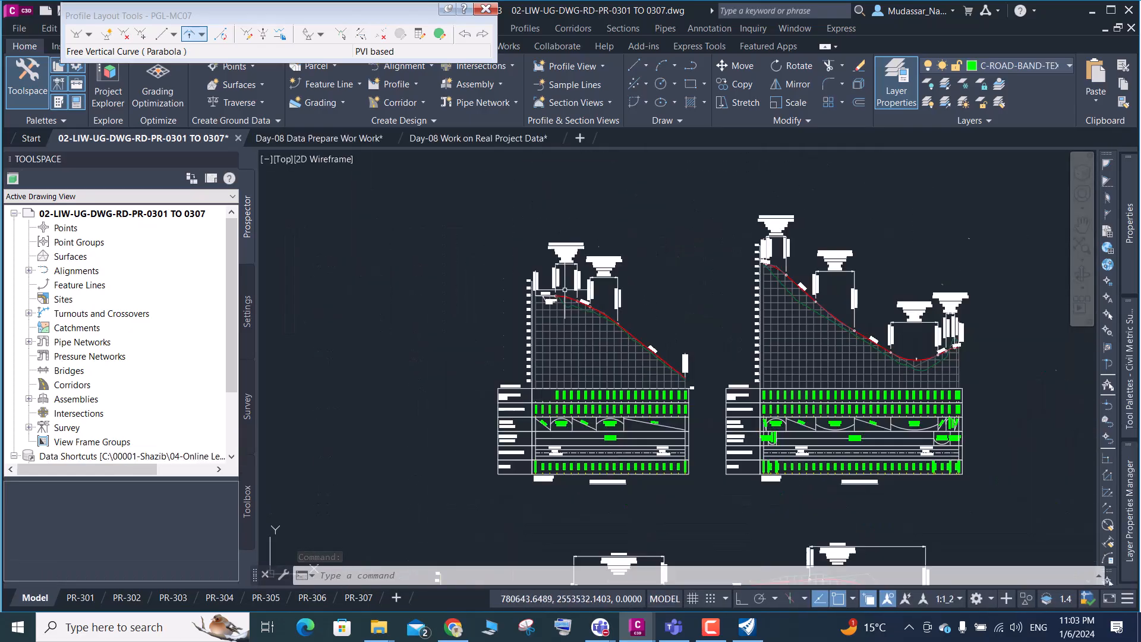
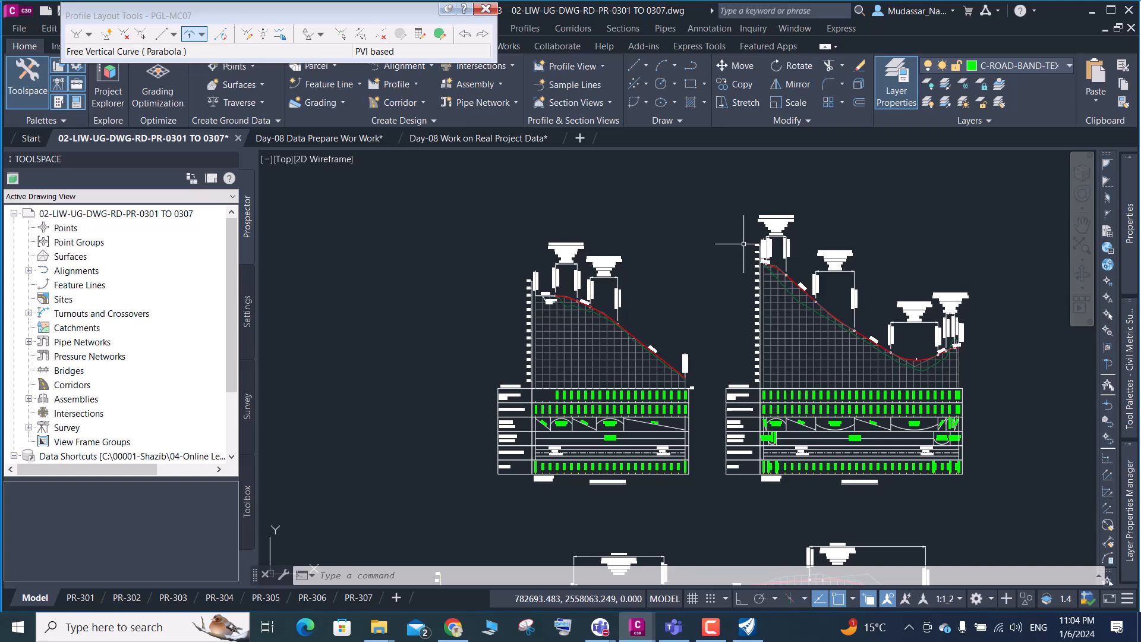
pyautogui.scroll(5, 582, 269)
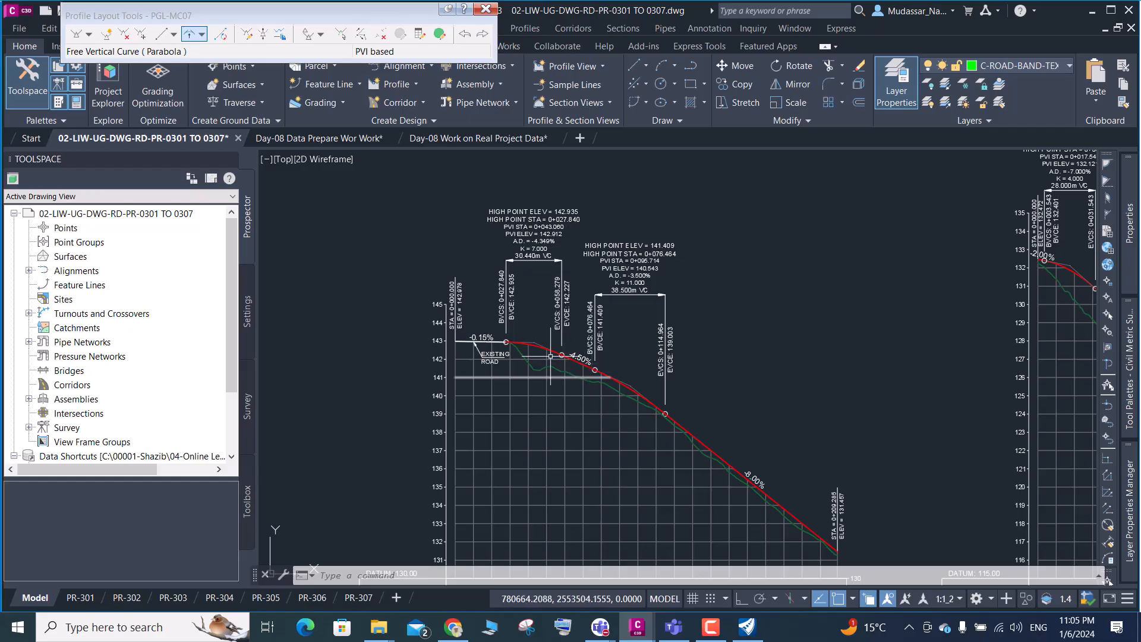
pyautogui.scroll(6, 508, 346)
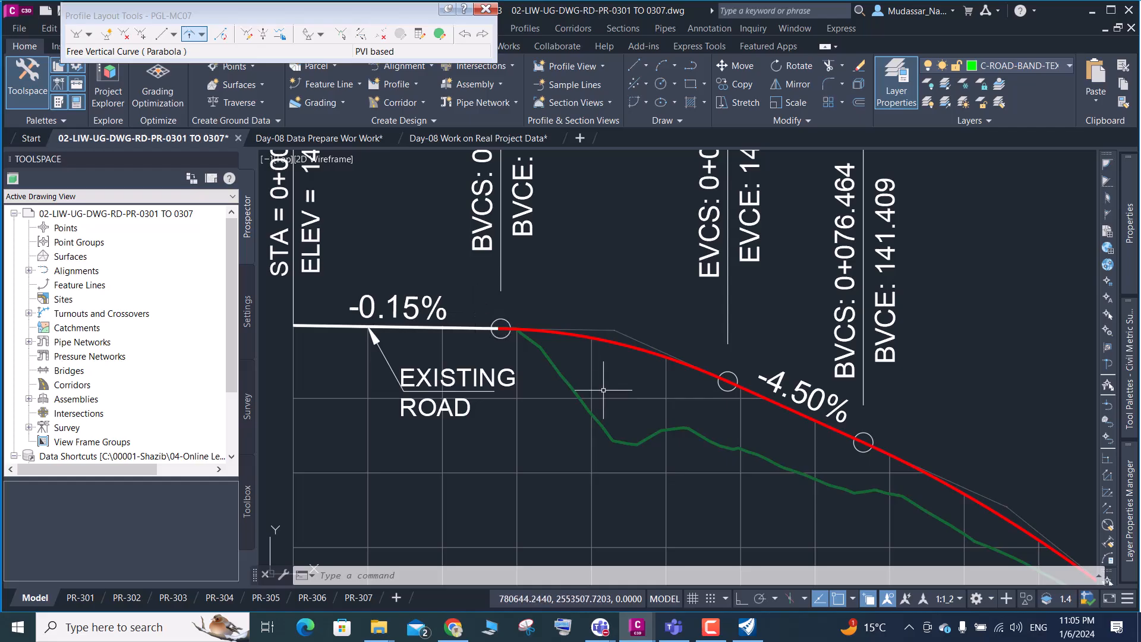
pyautogui.scroll(-2, 509, 374)
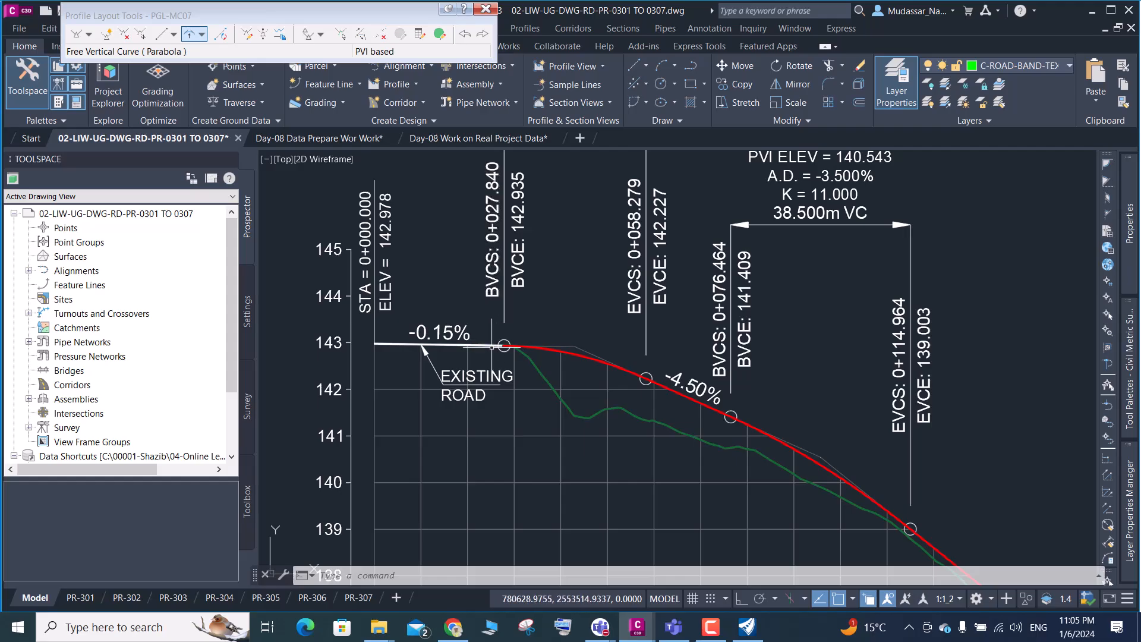
pyautogui.scroll(2, 496, 350)
pyautogui.scroll(-1, 582, 355)
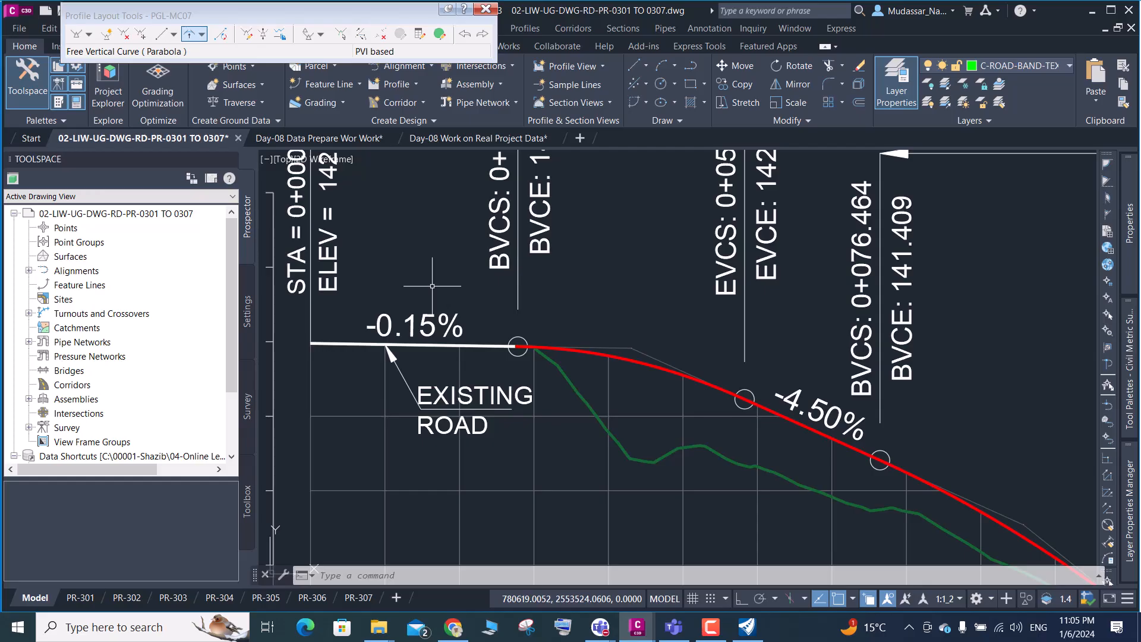
pyautogui.scroll(-4, 454, 257)
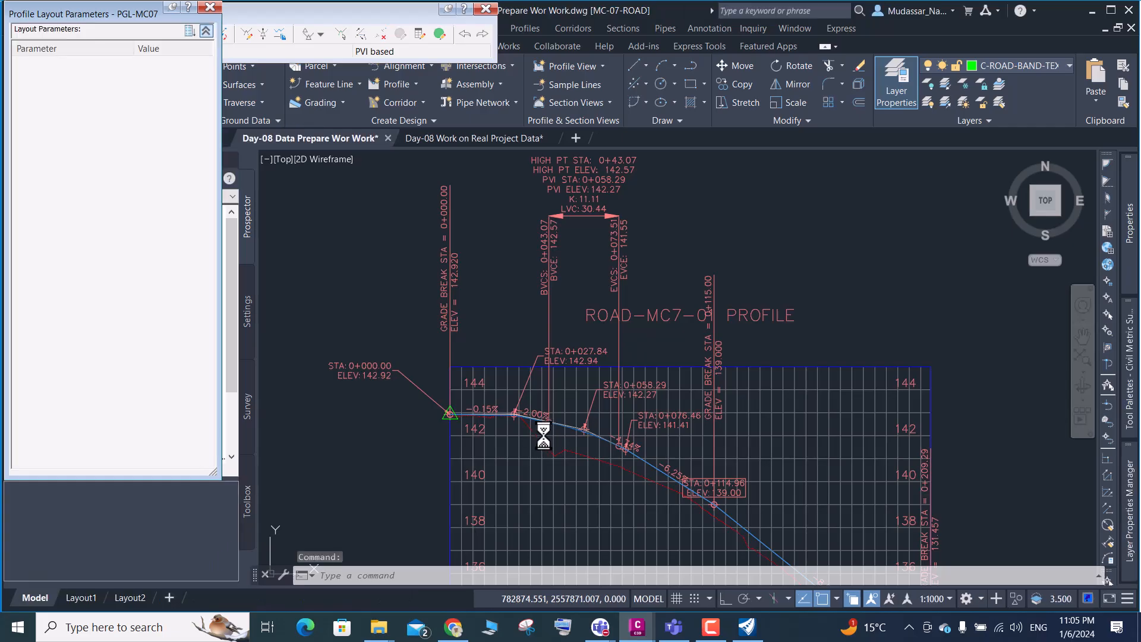
# Examine the grades between 0+000.00 and 0+114.96 and the crest curve's K value, length and start and end stations
pyautogui.scroll(2, 545, 431)
pyautogui.click(508, 402)
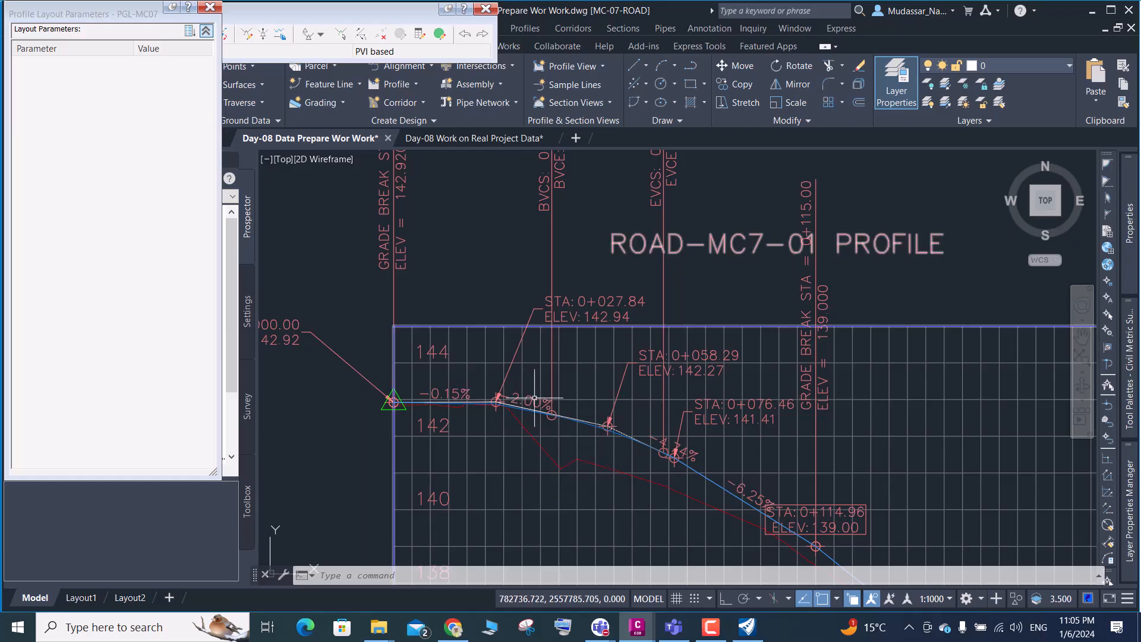
pyautogui.scroll(2, 510, 403)
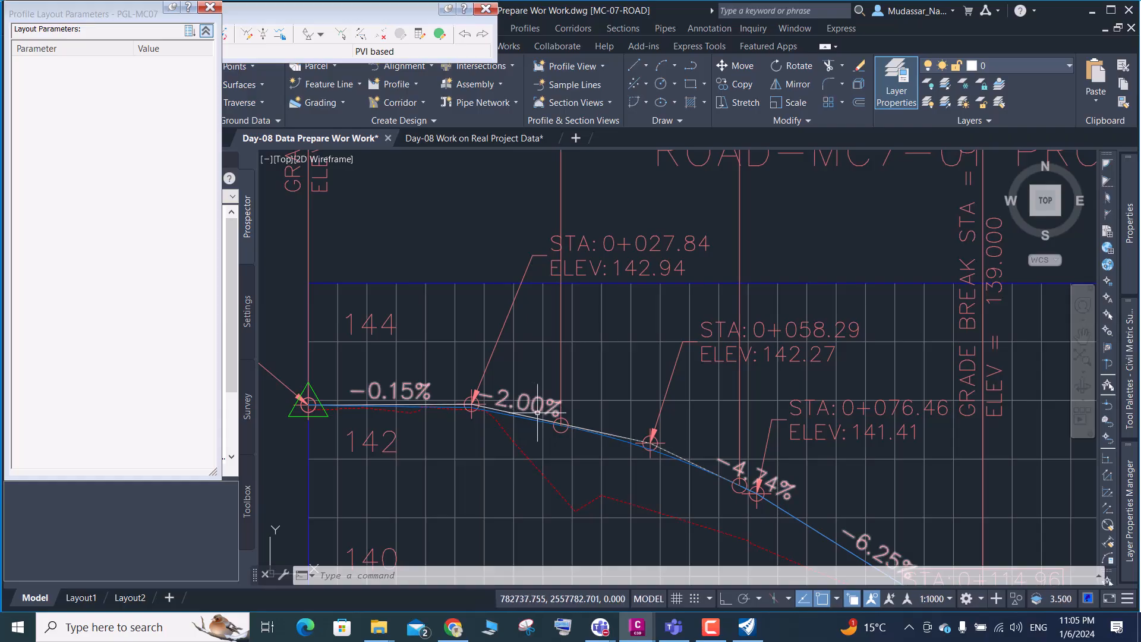
pyautogui.scroll(-5, 532, 407)
pyautogui.scroll(3, 544, 406)
pyautogui.scroll(-3, 543, 406)
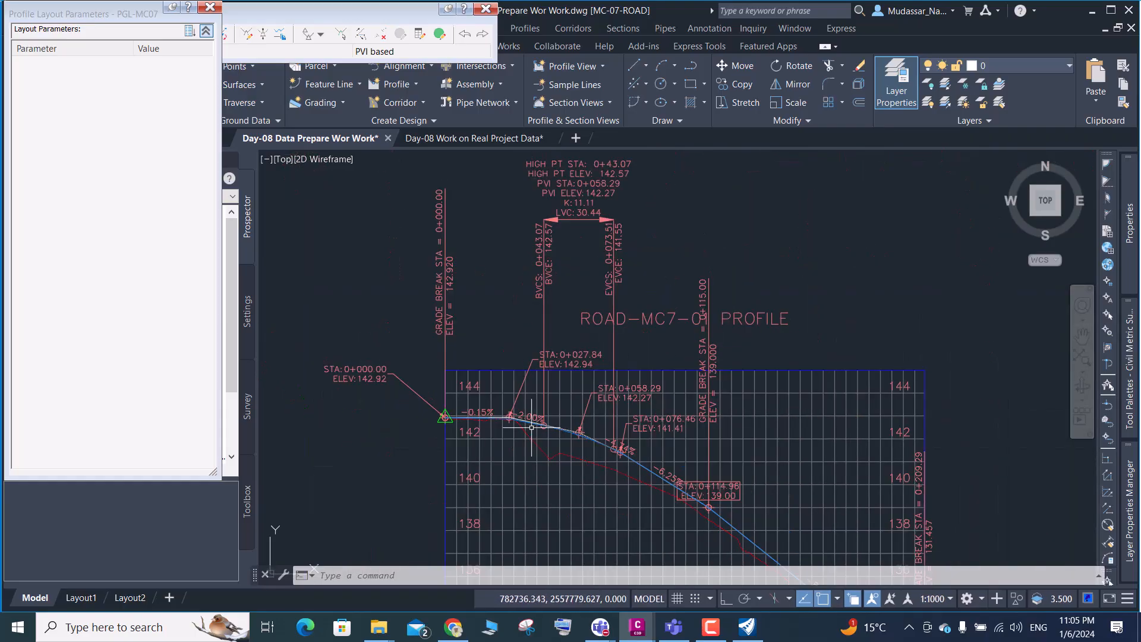
pyautogui.scroll(2, 543, 405)
pyautogui.scroll(3, 581, 219)
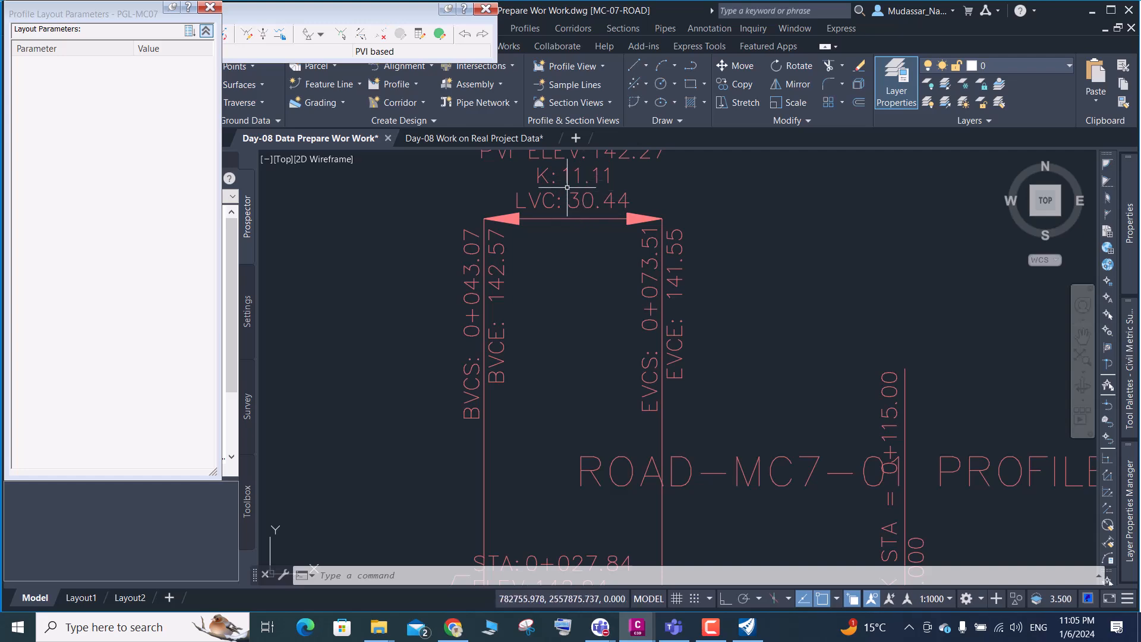
pyautogui.scroll(-4, 567, 188)
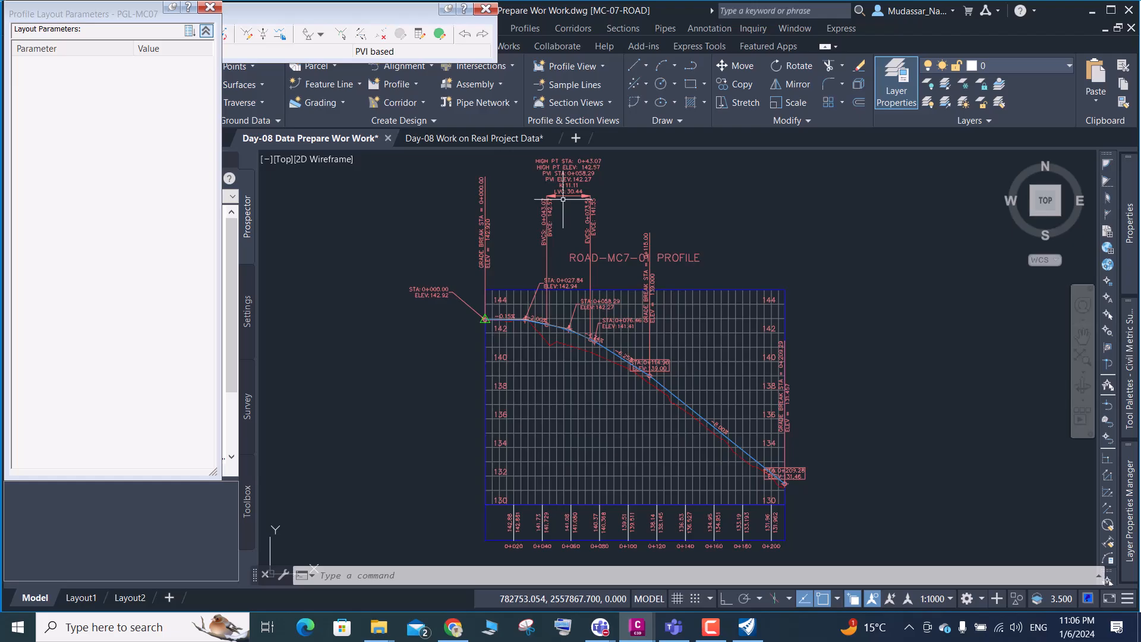
# Undo the latest zoom changes in the ROAD-MC7-01 profile view
pyautogui.hotkey('ctrl', 'z')
pyautogui.hotkey('ctrl', 'z')
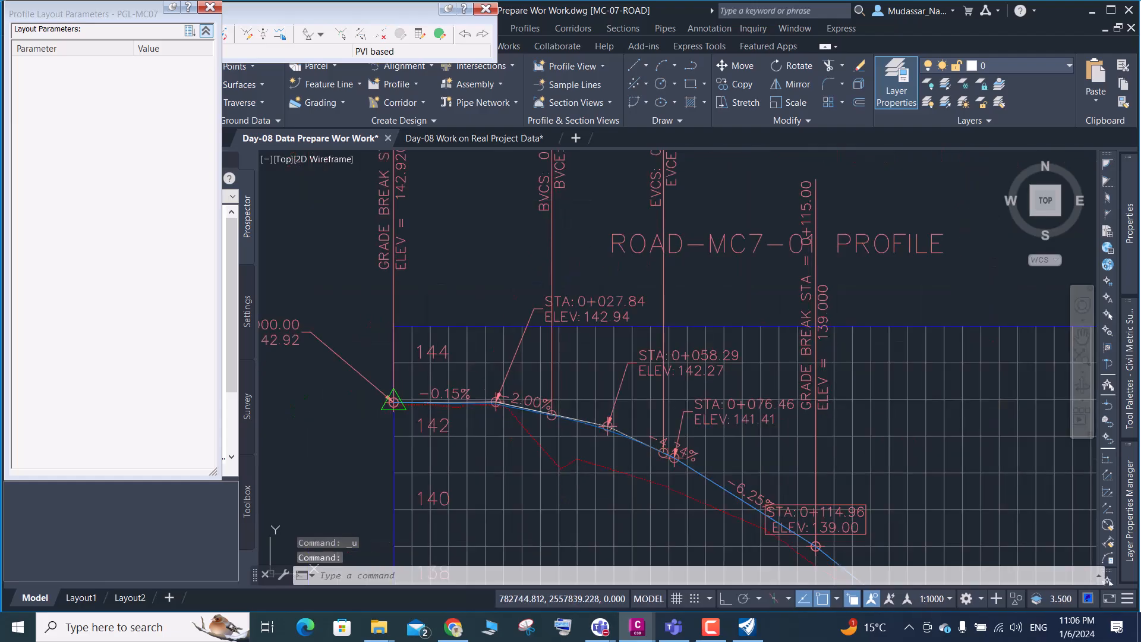
pyautogui.scroll(-2, 562, 199)
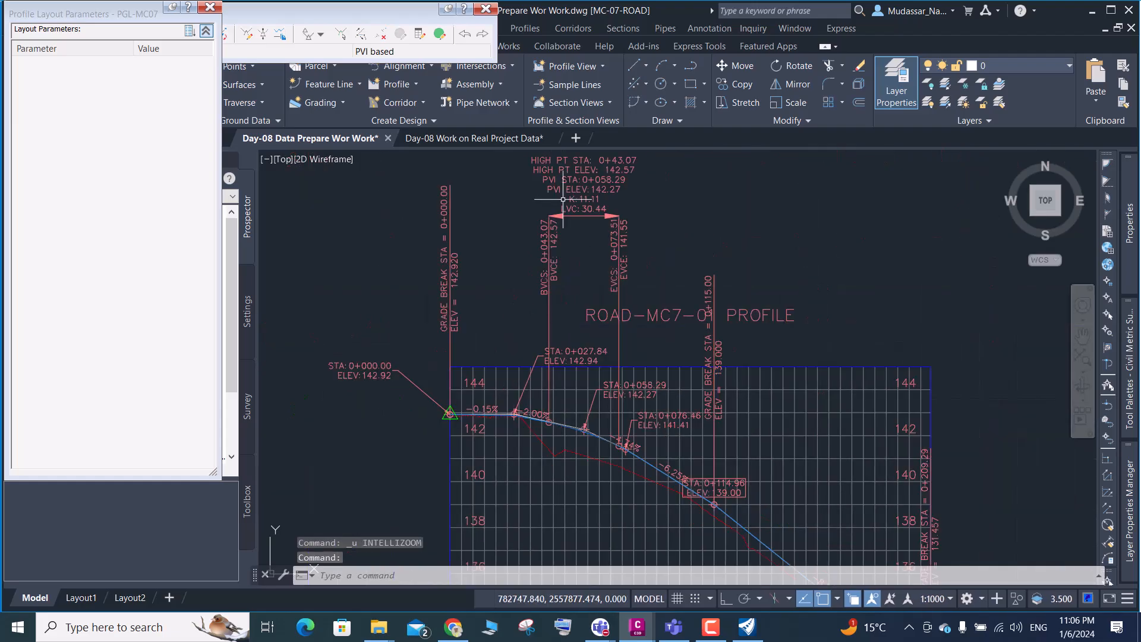
# Undo the recent vertical curve and grip edits on the PGL-MC07 profile
pyautogui.hotkey('ctrl', 'z')
pyautogui.hotkey('ctrl', 'z')
pyautogui.hotkey('ctrl', 'z')
pyautogui.hotkey('ctrl', 'z')
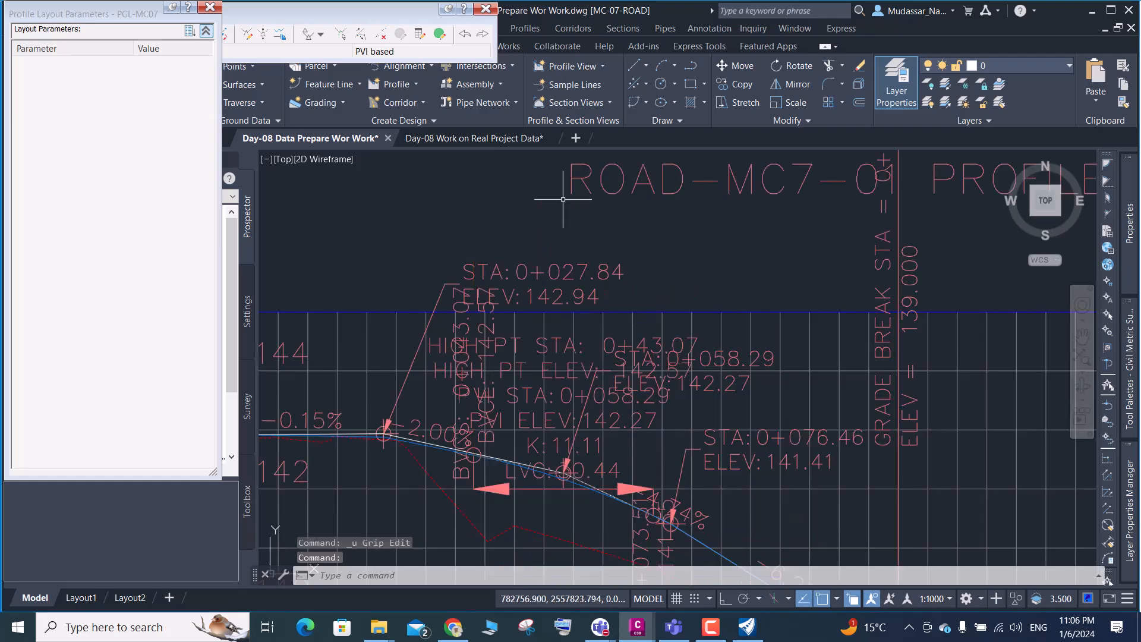
pyautogui.hotkey('ctrl', 'z')
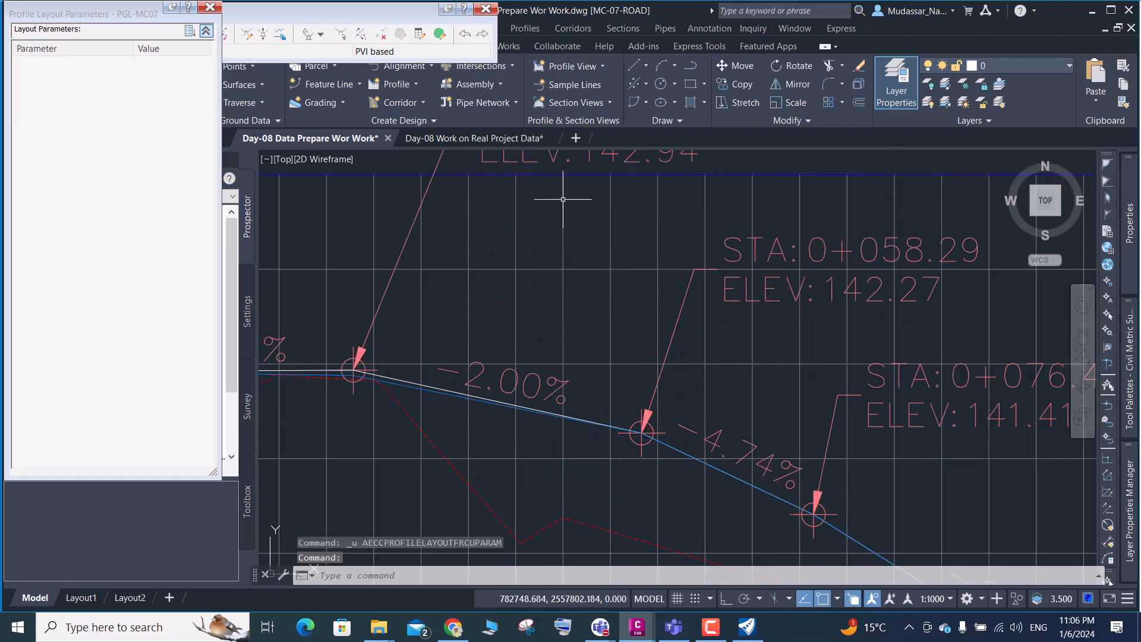
pyautogui.hotkey('ctrl', 'z')
pyautogui.hotkey('ctrl', 'z')
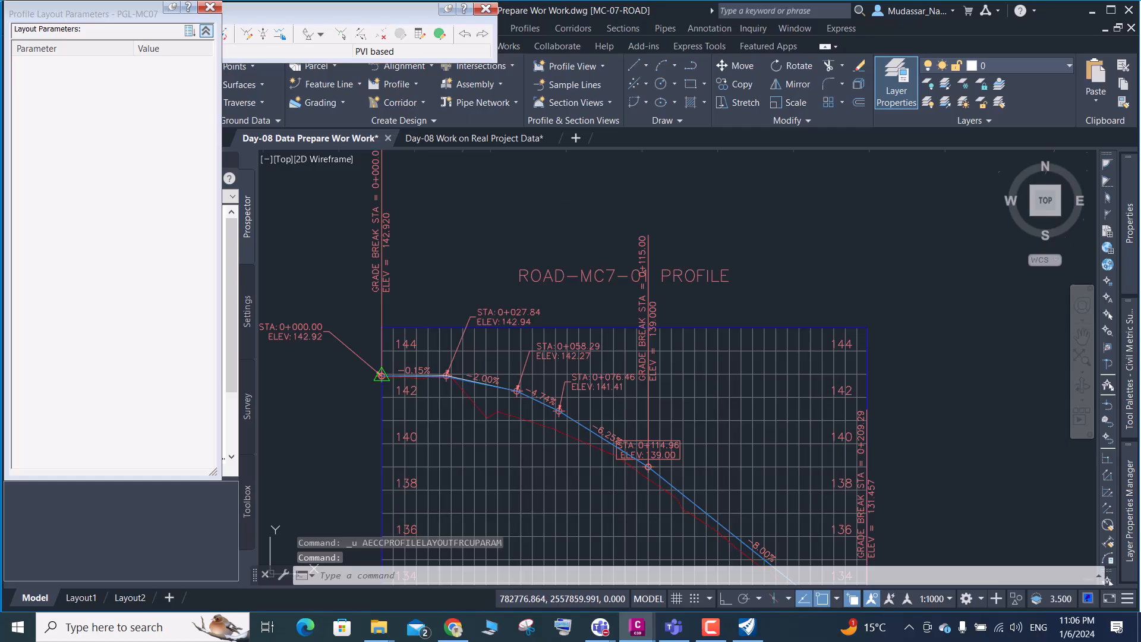
pyautogui.hotkey('ctrl', 'z')
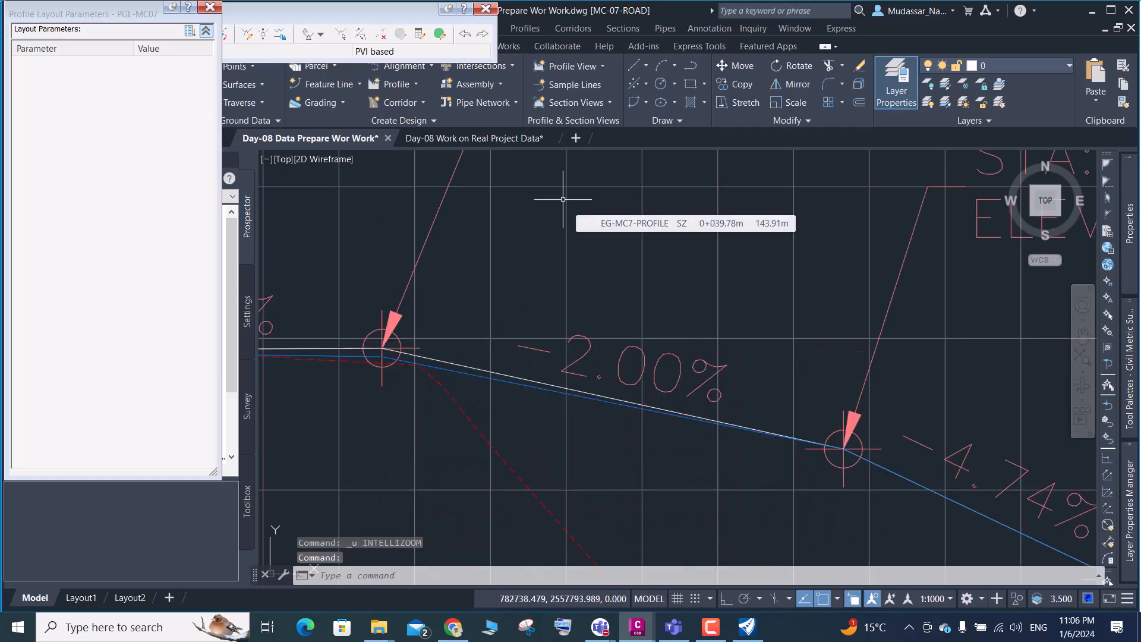
# Examine the PGL-MC07 profile's tangent grades and PVI points along the first part of the ROAD-MC7-01 profile view
pyautogui.scroll(-4, 574, 250)
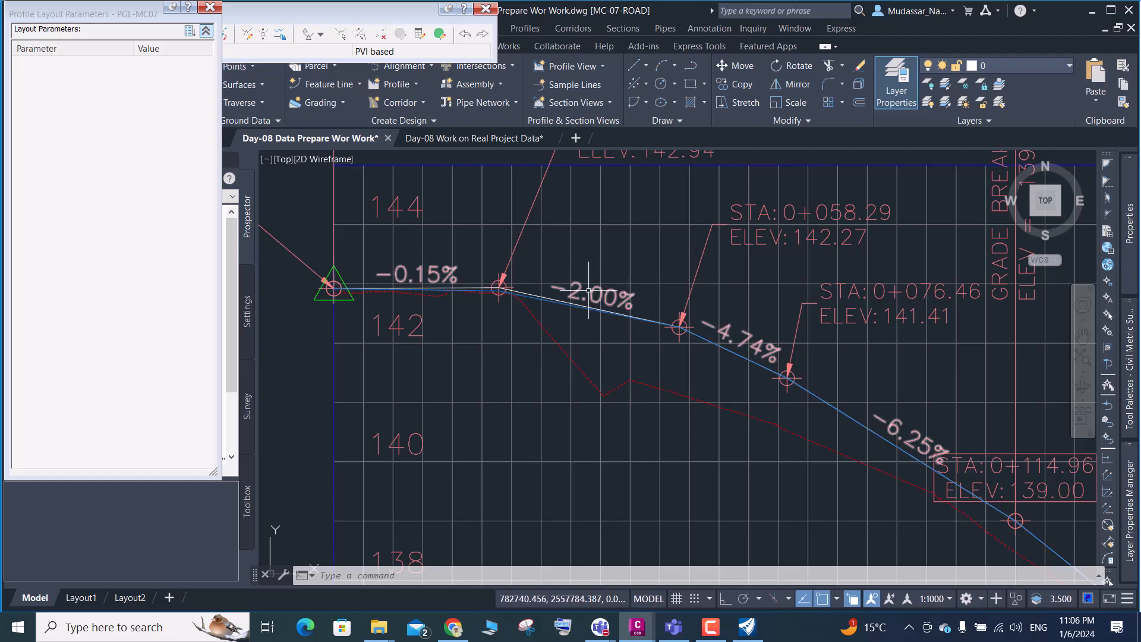
pyautogui.scroll(-2, 545, 396)
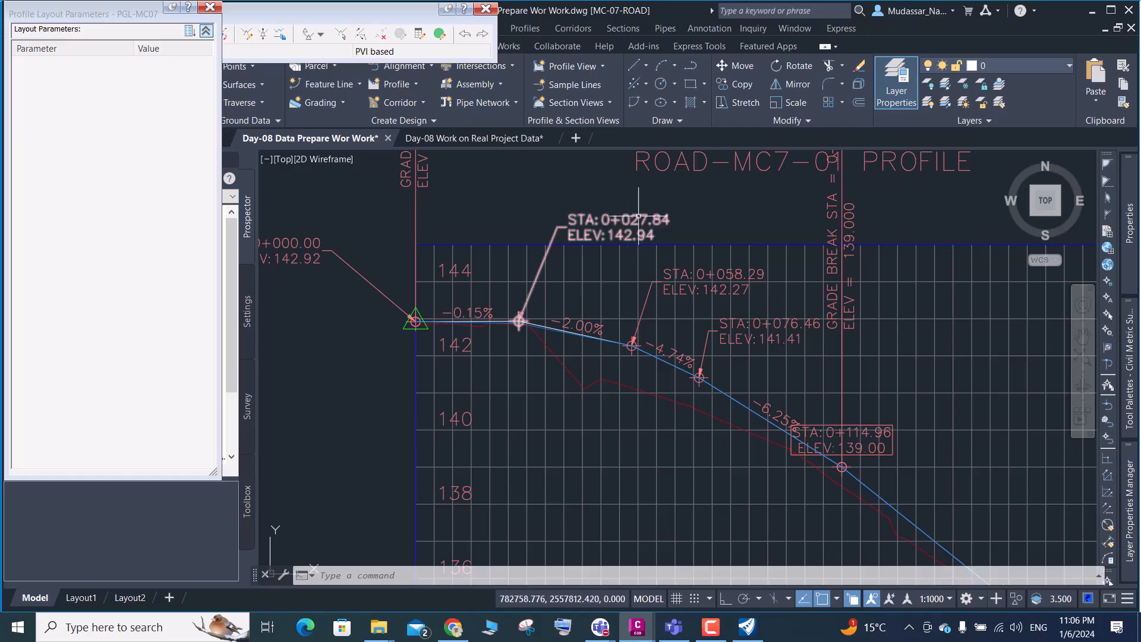
pyautogui.scroll(2, 526, 345)
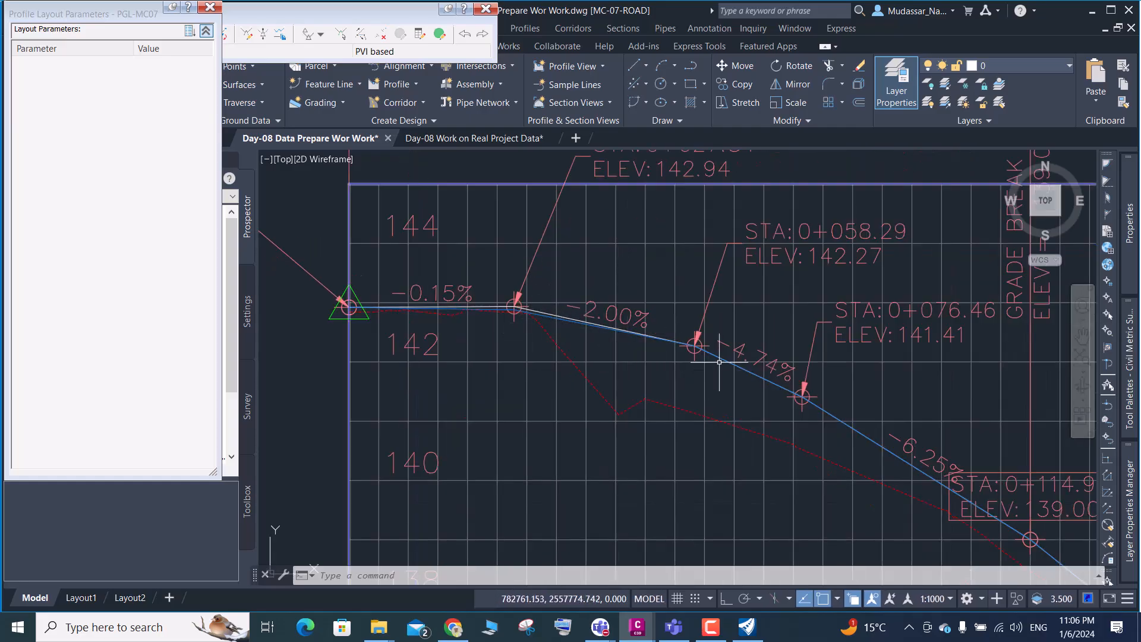
pyautogui.moveTo(718, 355)
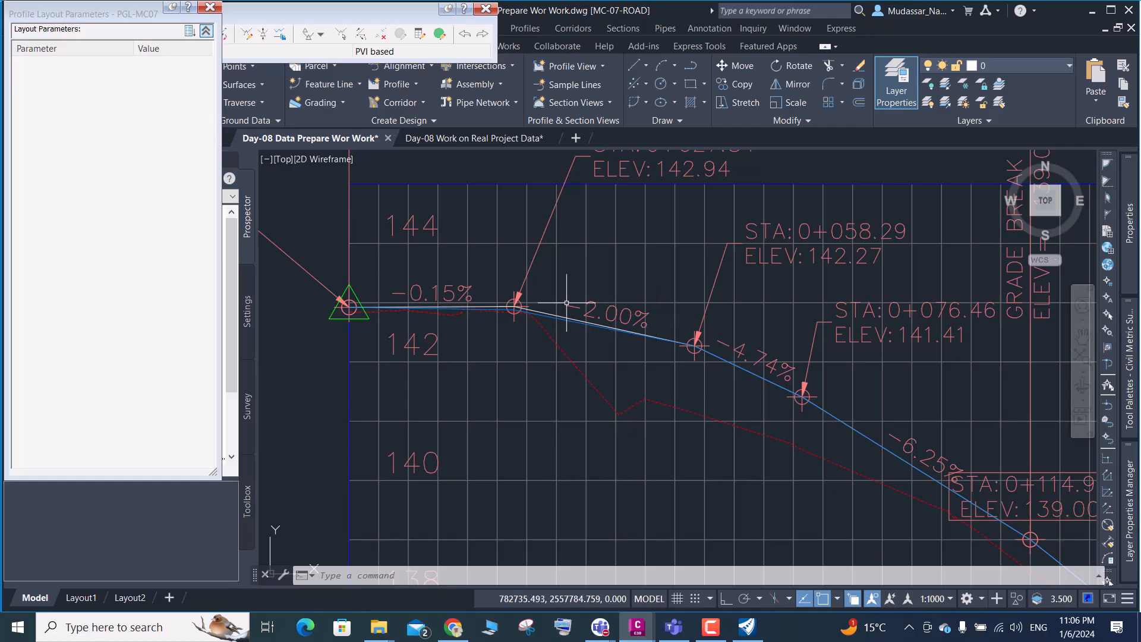
pyautogui.moveTo(619, 331)
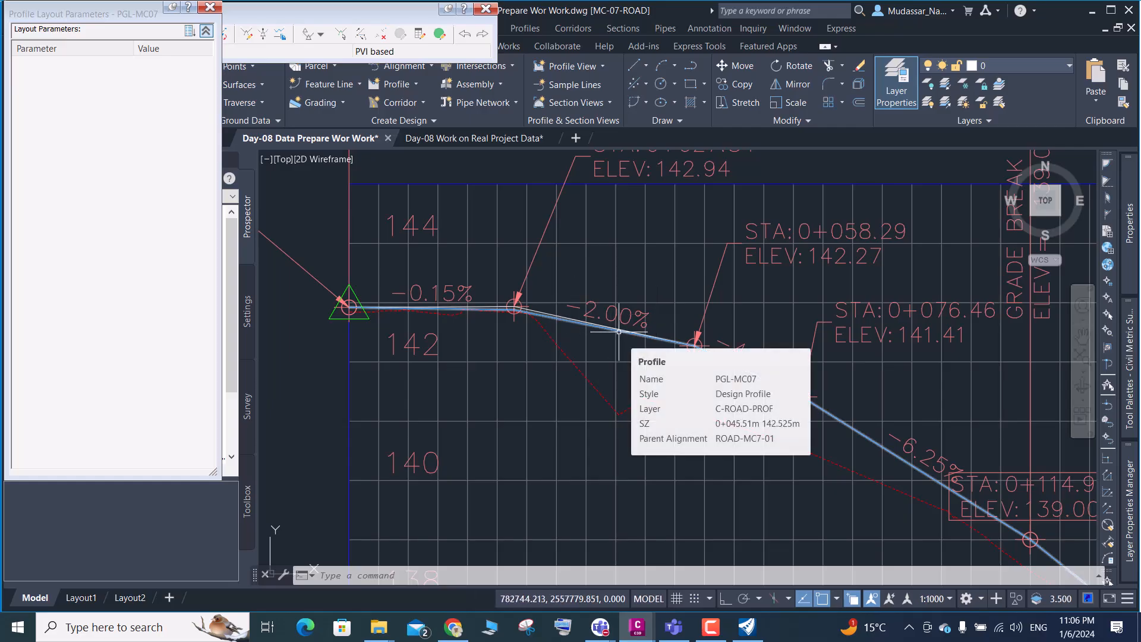
pyautogui.scroll(-4, 619, 332)
# Close the Profile Layout Parameters window while keeping the Profile Layout Tools for PGL-MC07 open
pyautogui.click(234, 14)
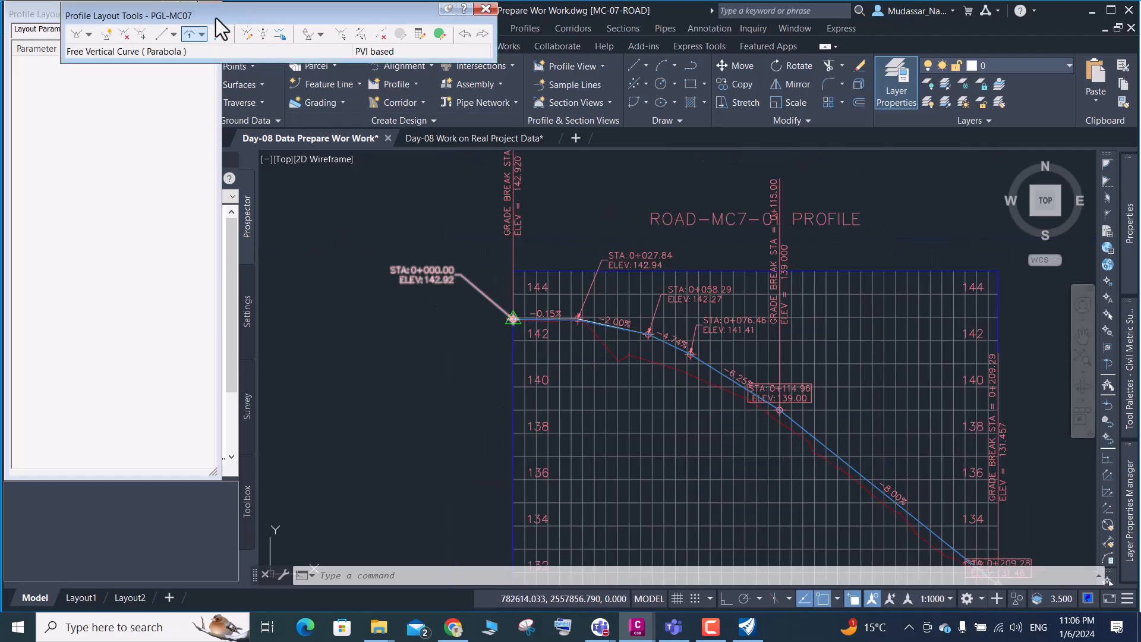
pyautogui.click(37, 81)
pyautogui.moveTo(50, 13); pyautogui.dragTo(127, 209)
pyautogui.click(244, 177)
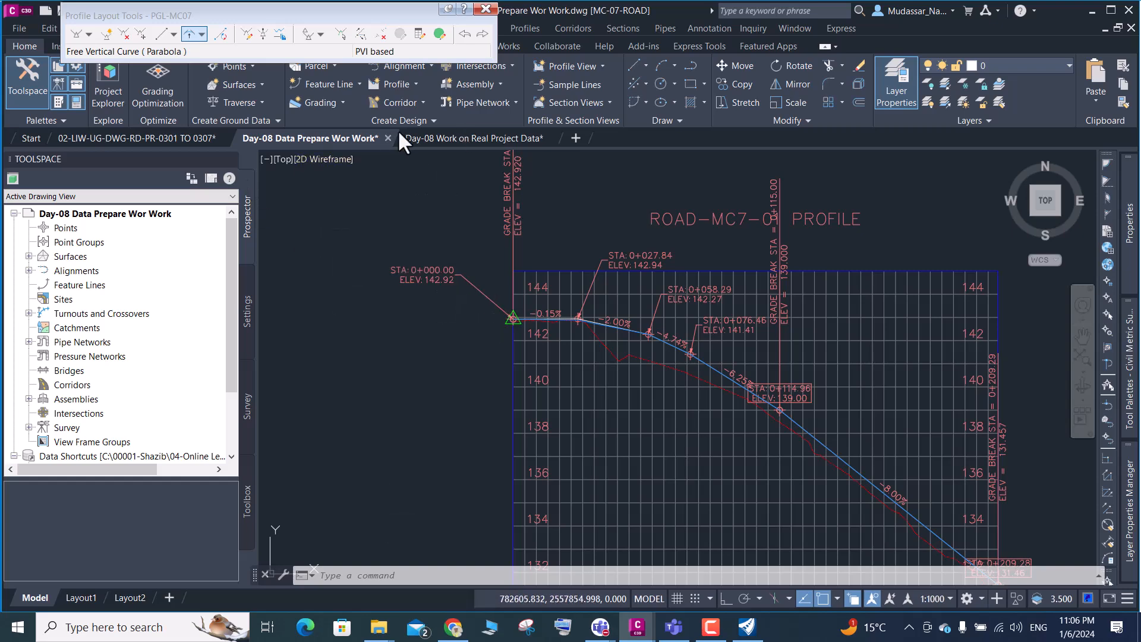
# In the Day-08 Work on Real Project Data drawing, select the first curve's PVI triangle and tangent lines to examine where they meet
pyautogui.click(427, 137)
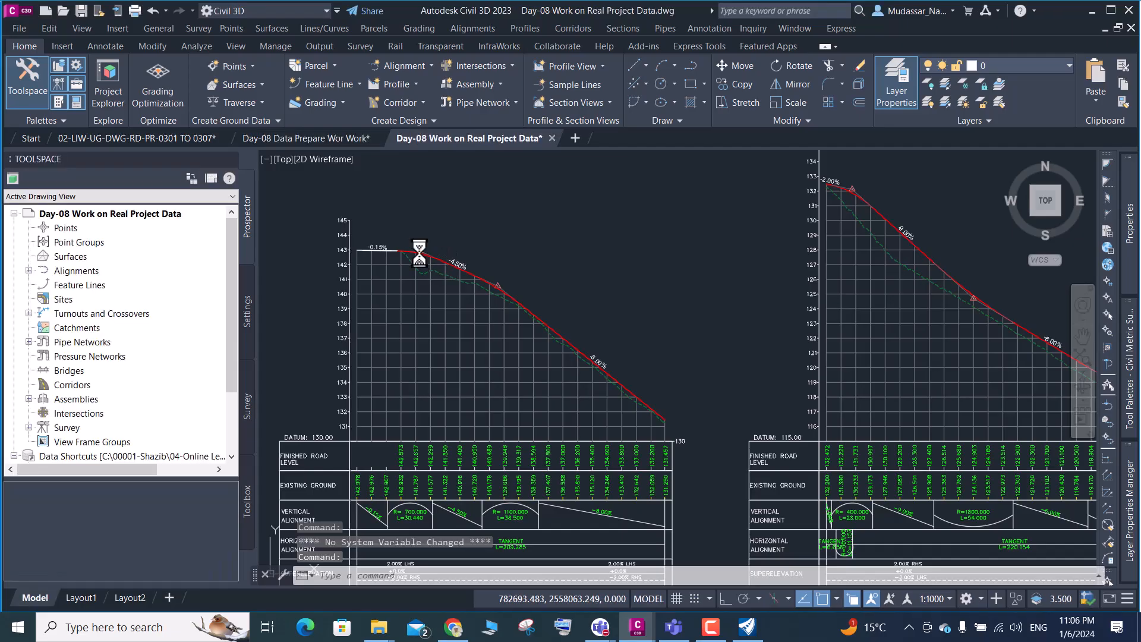
pyautogui.scroll(8, 416, 244)
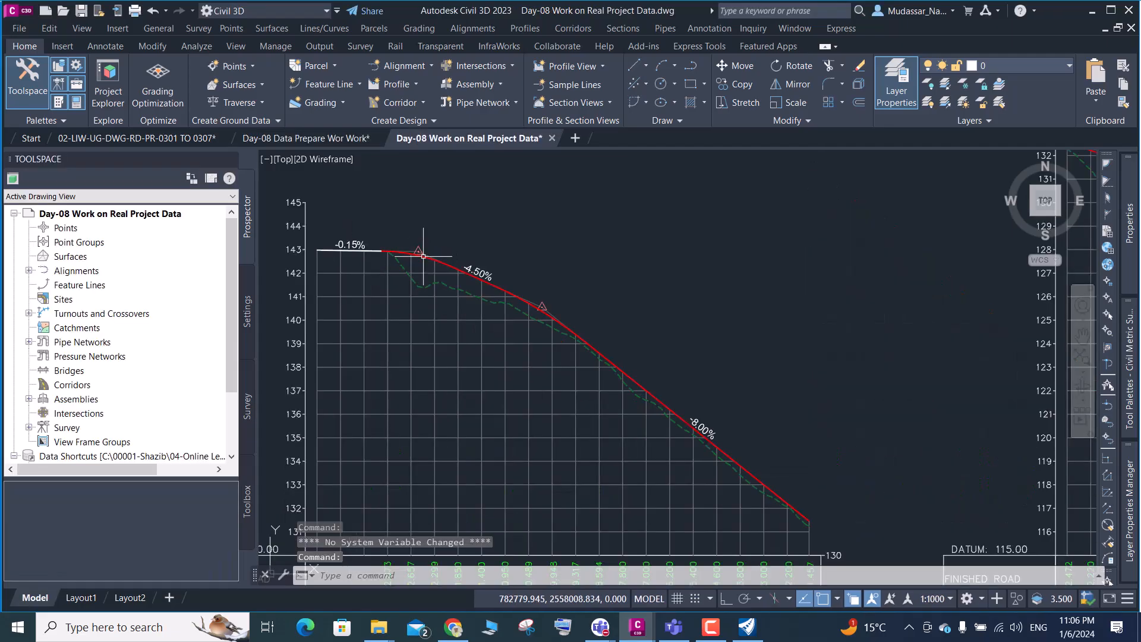
pyautogui.click(408, 235)
pyautogui.moveTo(407, 235)
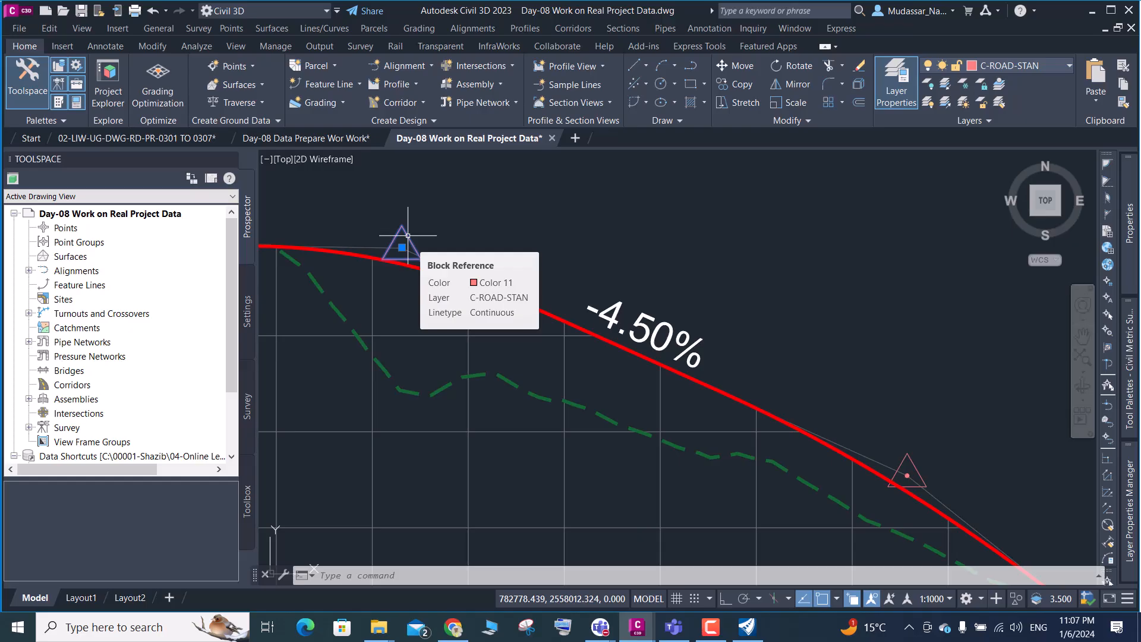
pyautogui.scroll(-4, 407, 237)
pyautogui.scroll(4, 398, 261)
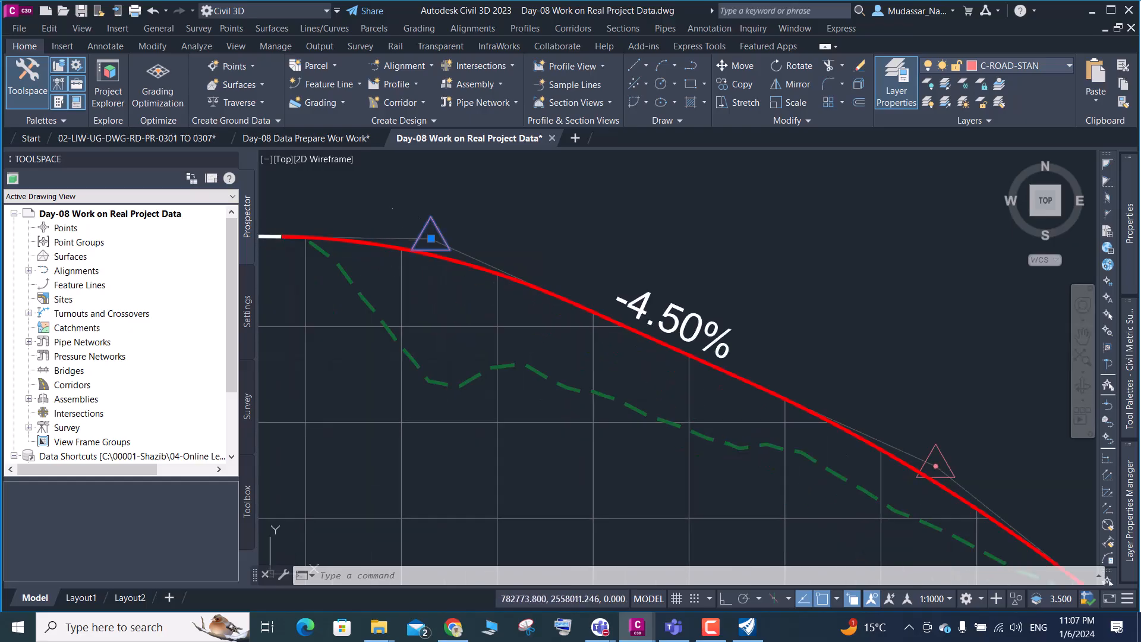
pyautogui.click(393, 236)
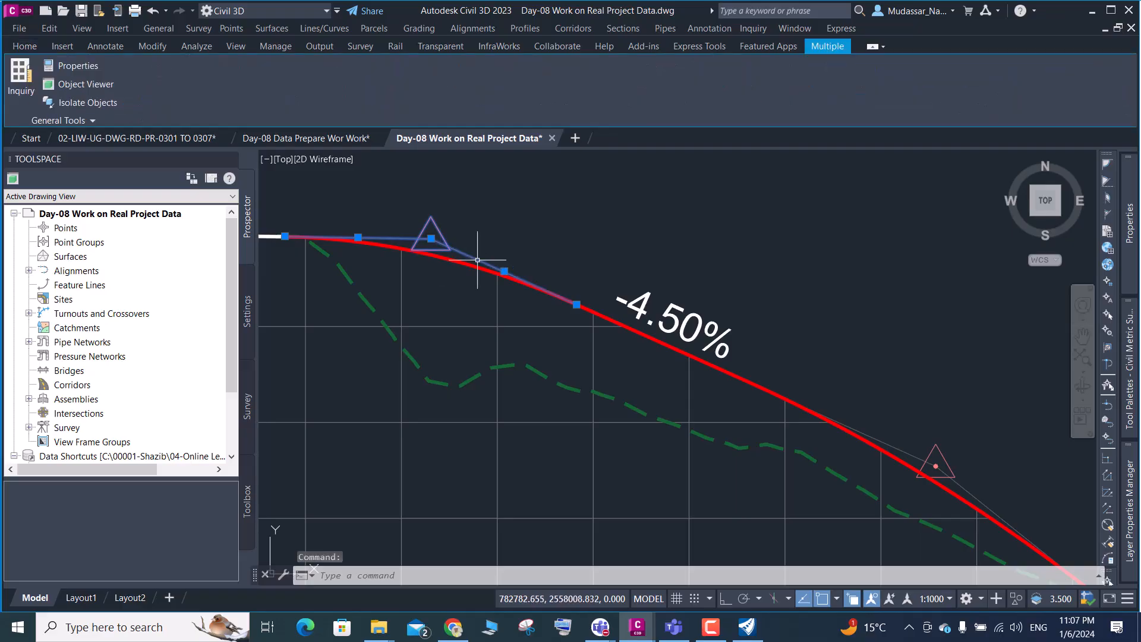
# Select the tangent lines at the second curve's PVI, compare both PVI locations along the profile, and clear the selection
pyautogui.scroll(-4, 477, 259)
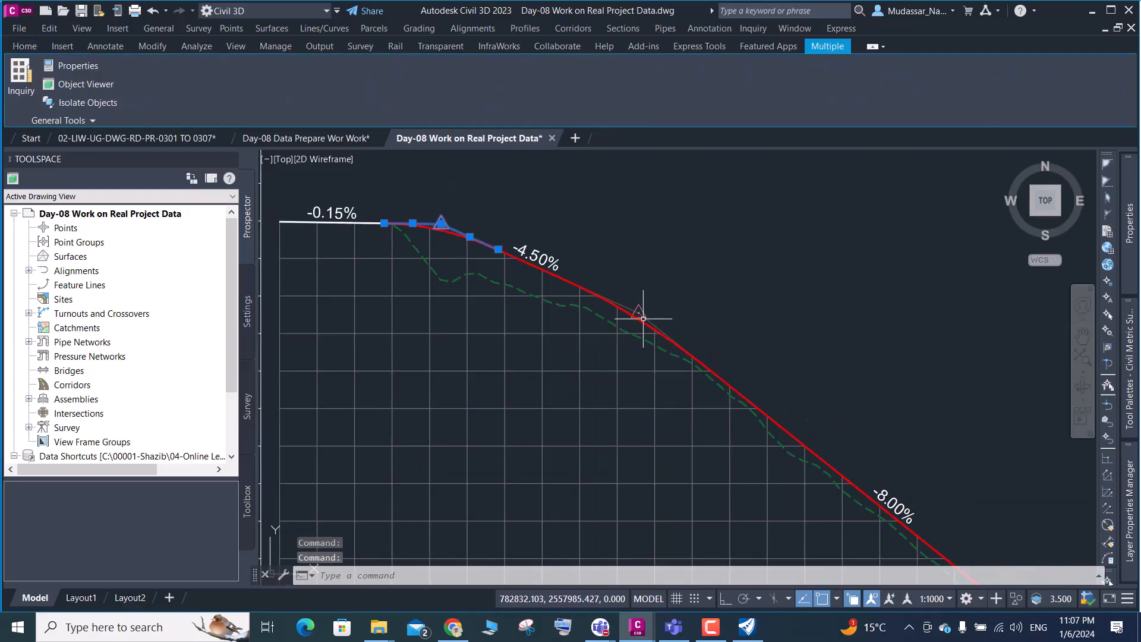
pyautogui.scroll(5, 643, 318)
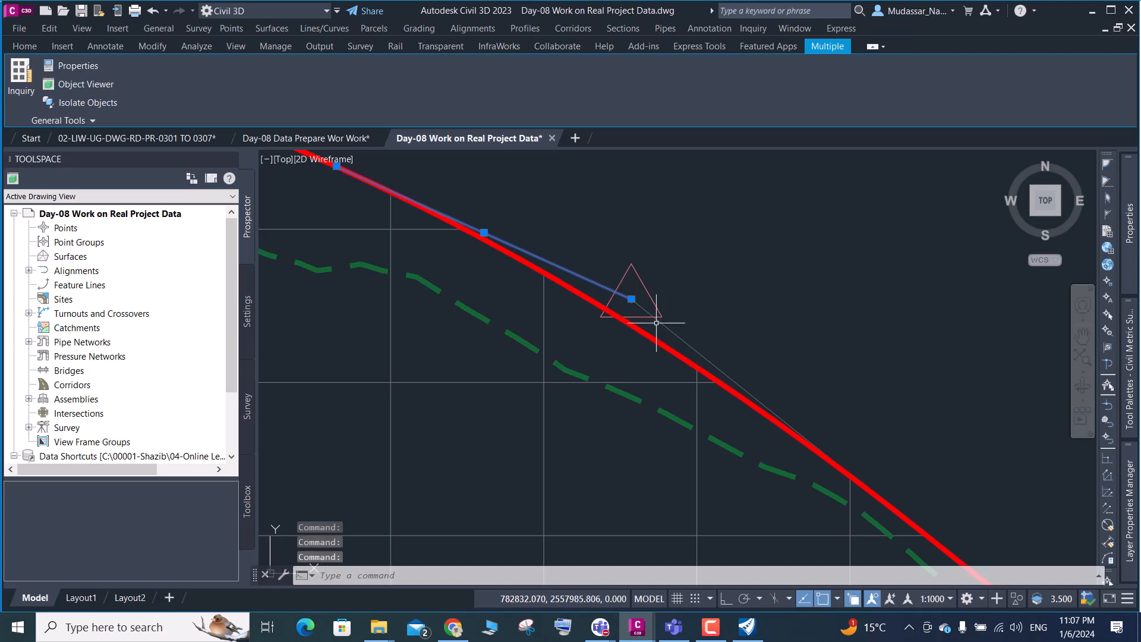
pyautogui.click(674, 334)
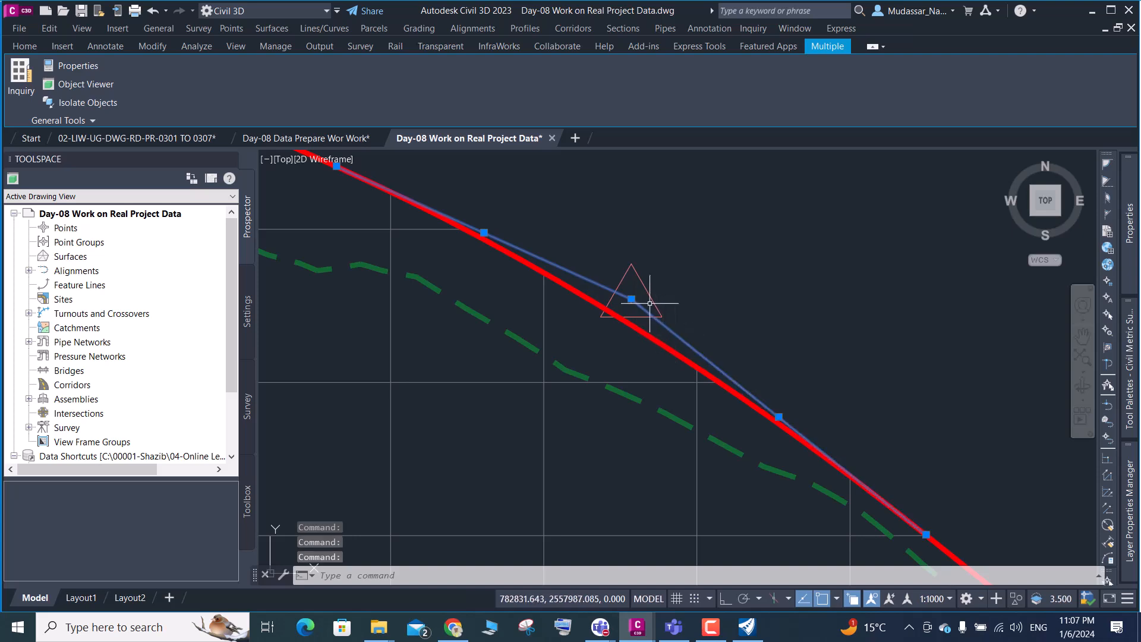
pyautogui.scroll(-5, 639, 311)
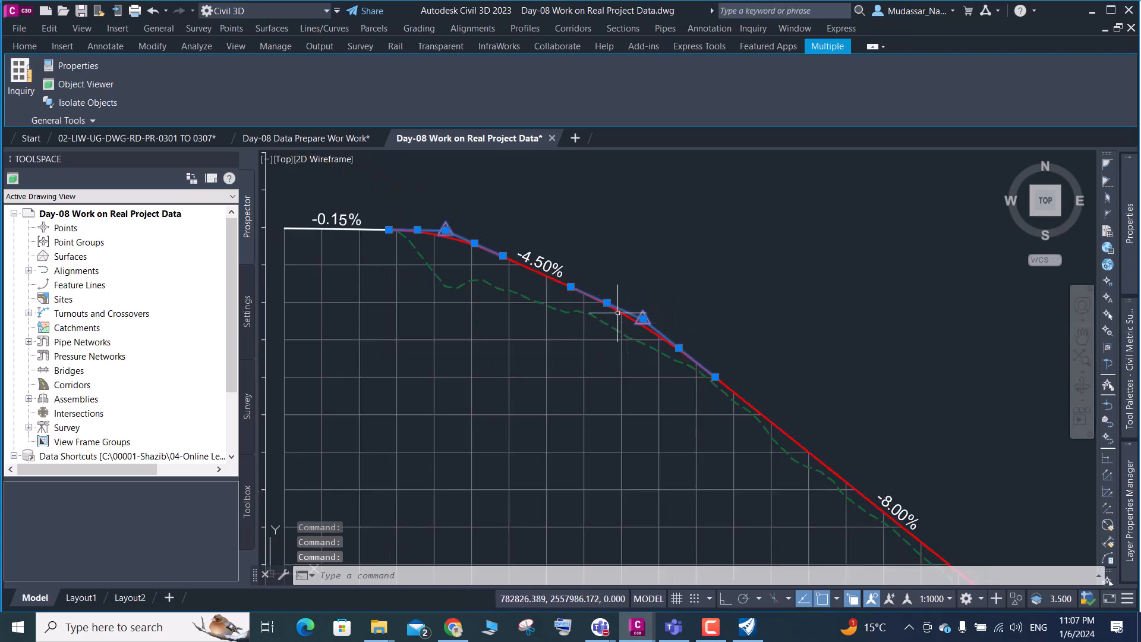
pyautogui.scroll(-2, 460, 239)
pyautogui.scroll(-2, 444, 227)
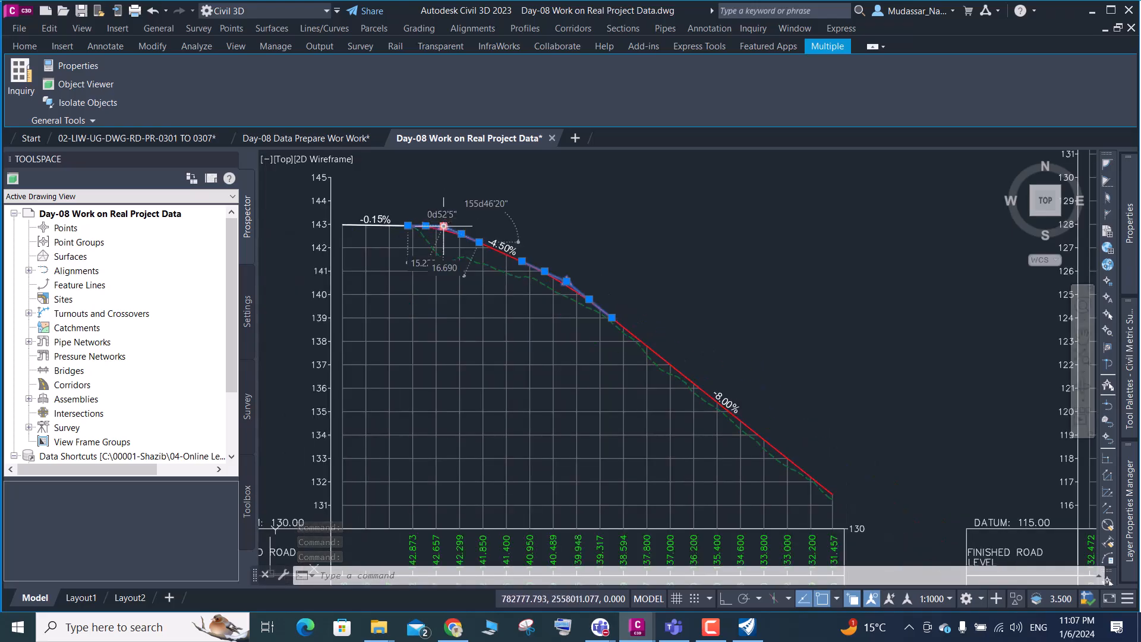
pyautogui.scroll(8, 458, 202)
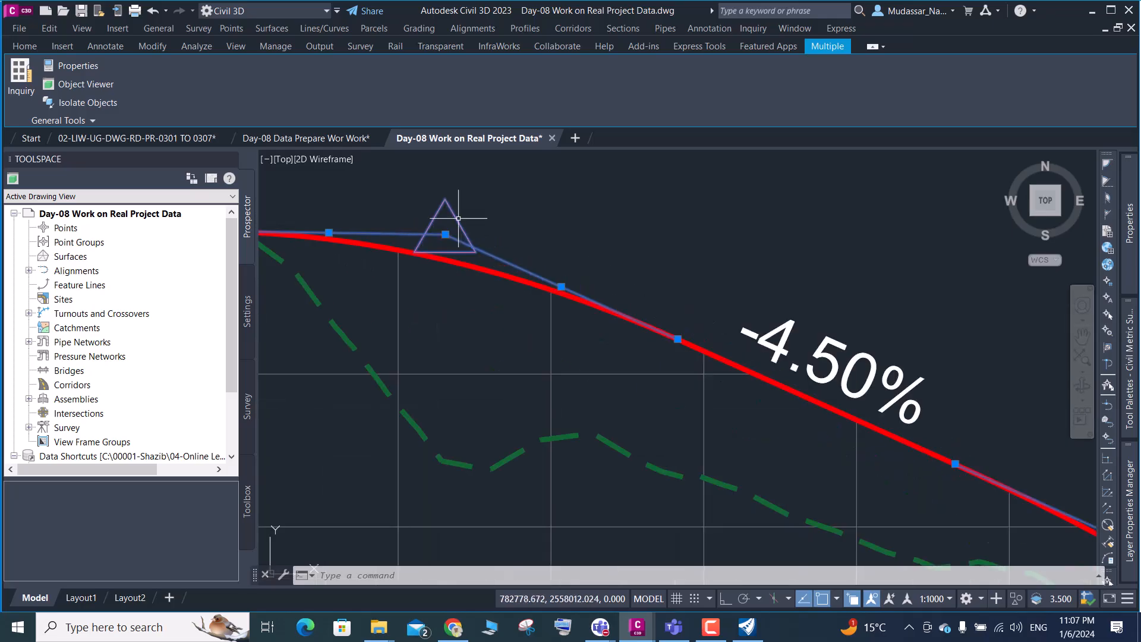
pyautogui.scroll(-5, 458, 229)
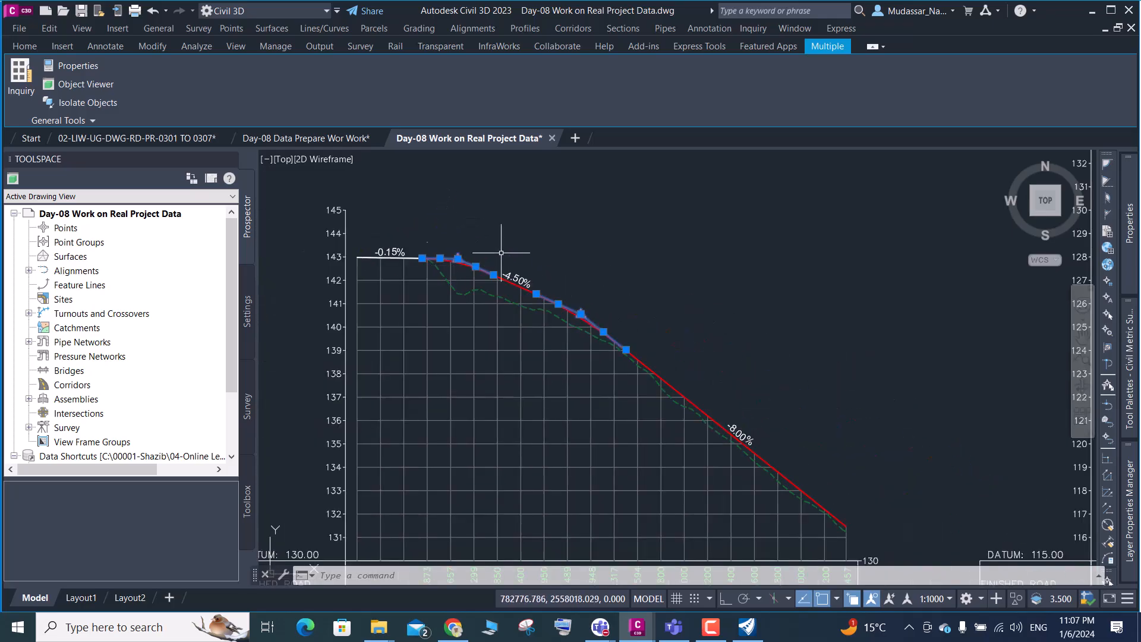
pyautogui.scroll(2, 582, 320)
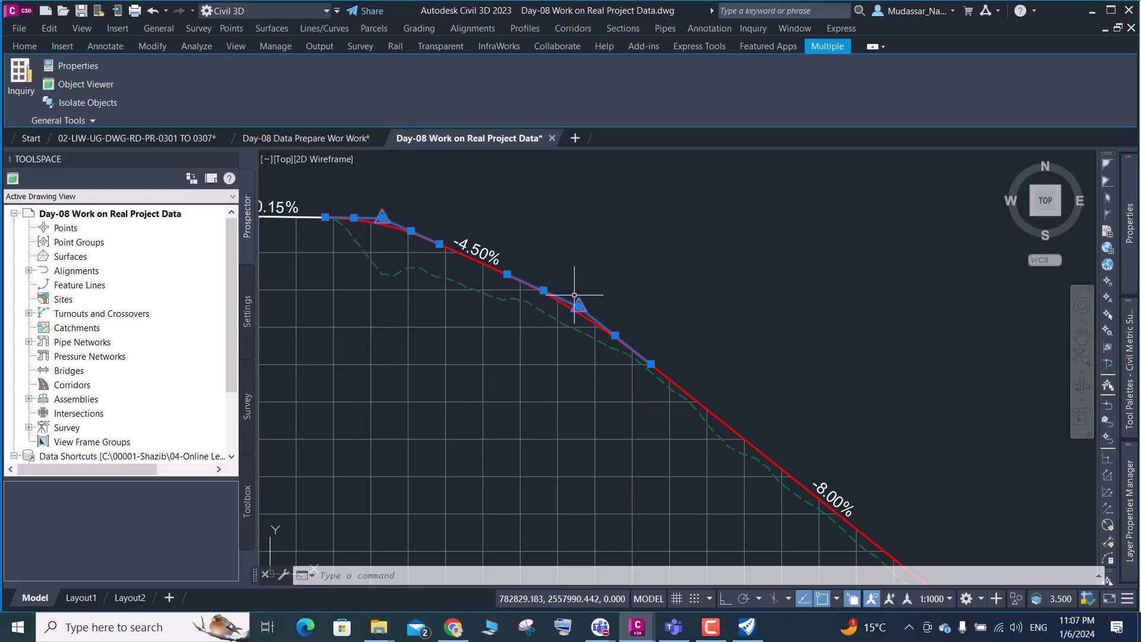
pyautogui.press('Escape')
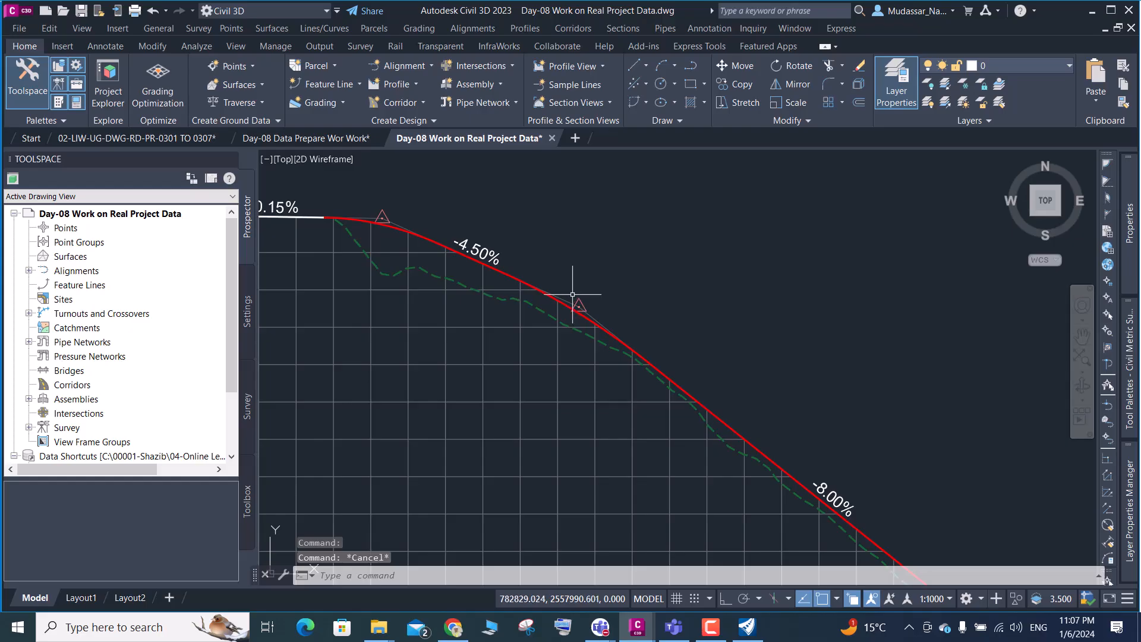
# In the 02-LIW-UG-DWG-RD-PR-0301 TO 0307 drawing, examine the first vertical curve's tangent line and its PVI label data
pyautogui.click(121, 139)
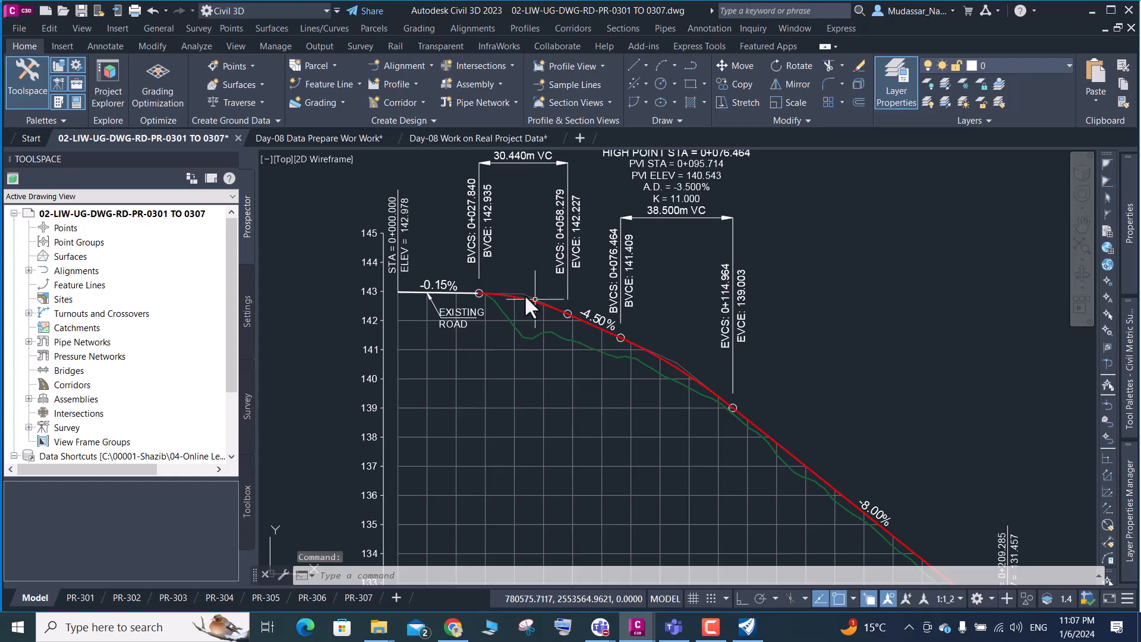
pyautogui.scroll(4, 534, 299)
pyautogui.click(539, 284)
pyautogui.scroll(-5, 496, 322)
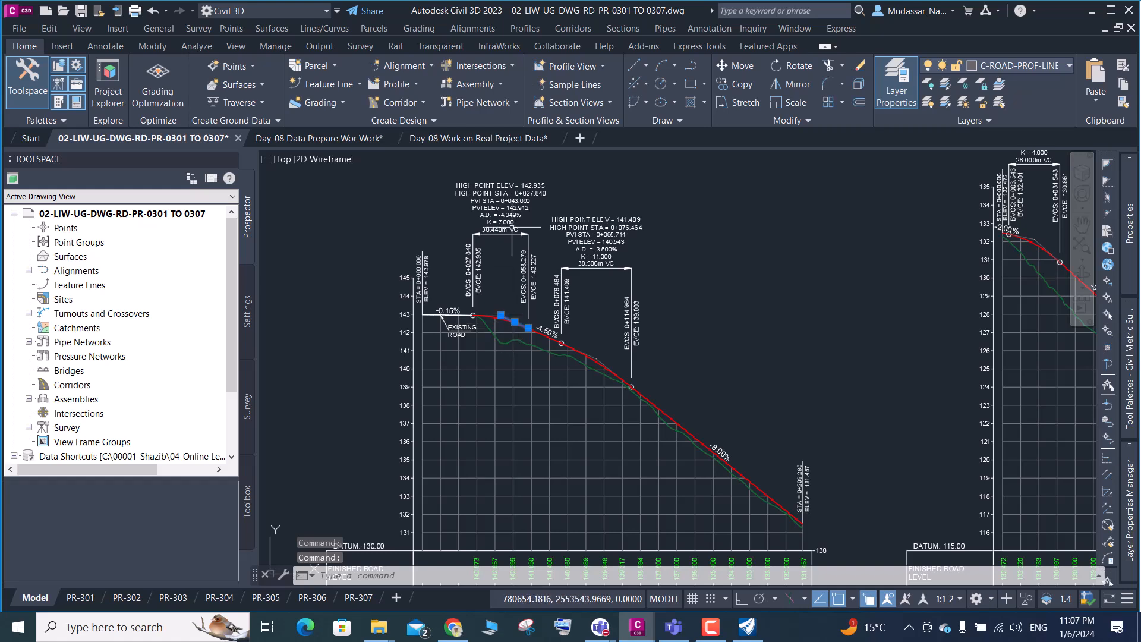
pyautogui.scroll(2, 492, 179)
pyautogui.scroll(2, 510, 196)
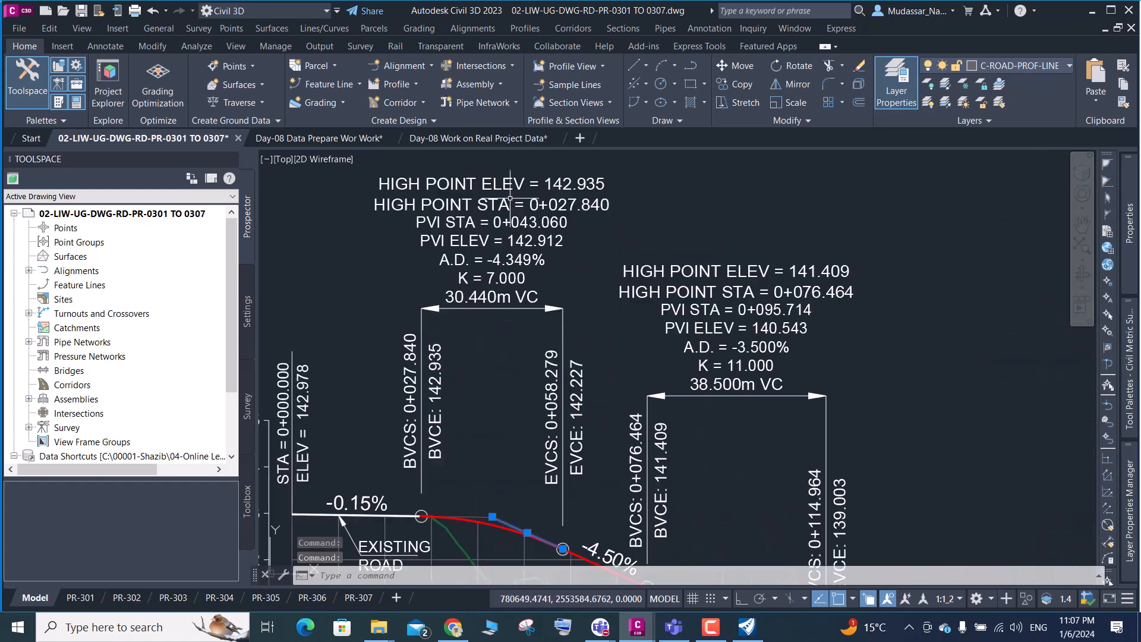
pyautogui.press('Escape')
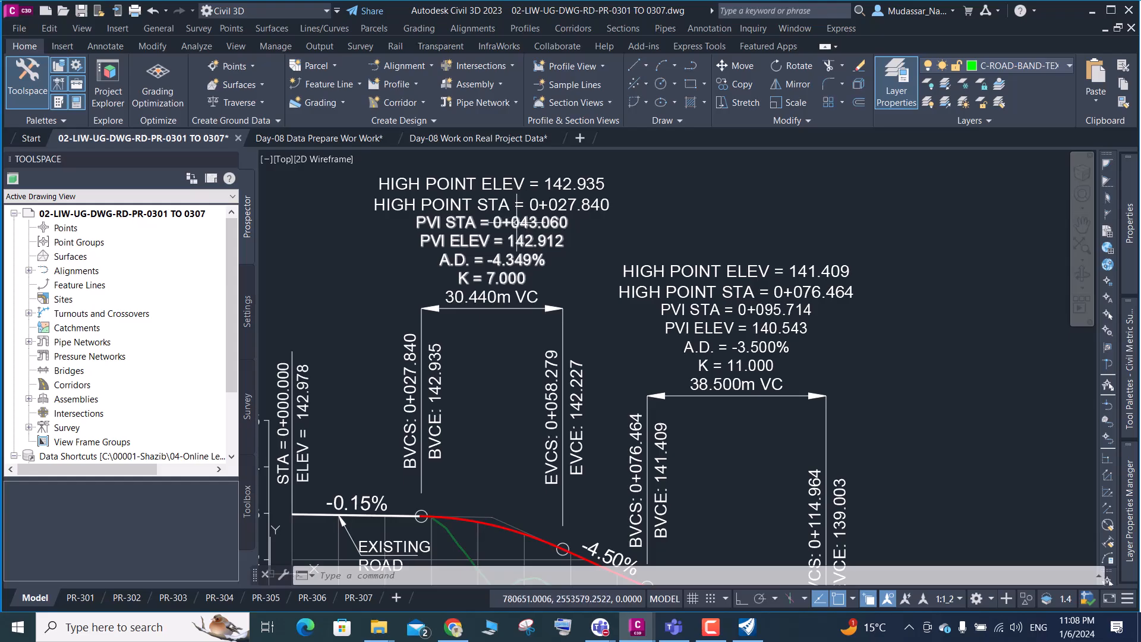
# Select both tangent lines of the first vertical curve to inspect their intersection at the PVI, and clear the selection
pyautogui.moveTo(538, 233)
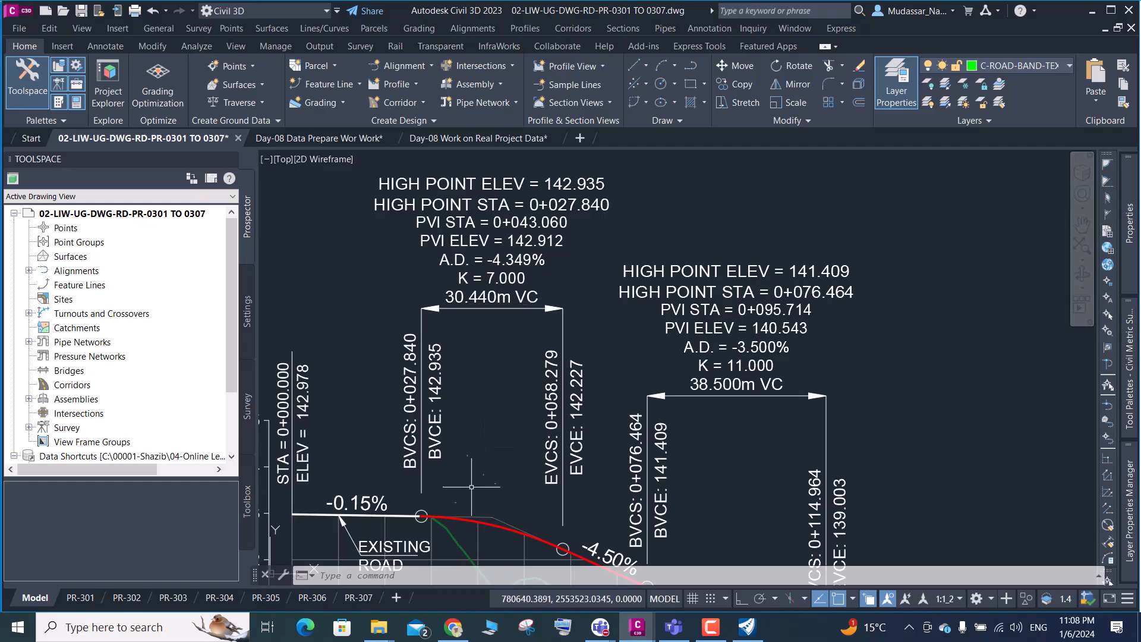
pyautogui.scroll(2, 496, 535)
pyautogui.scroll(5, 496, 535)
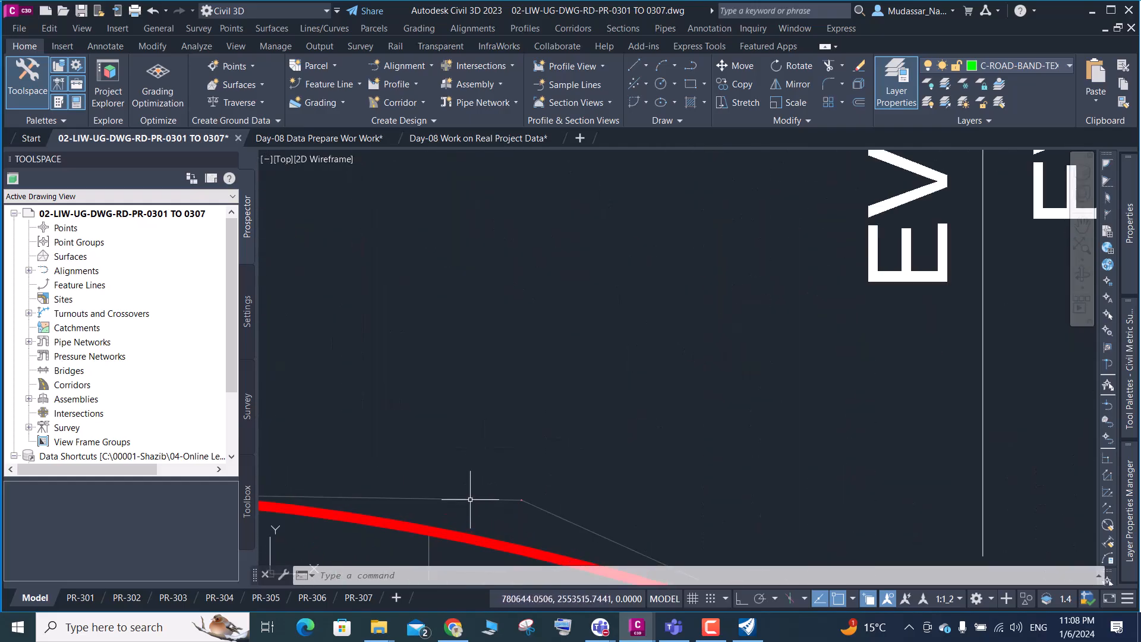
pyautogui.click(468, 497)
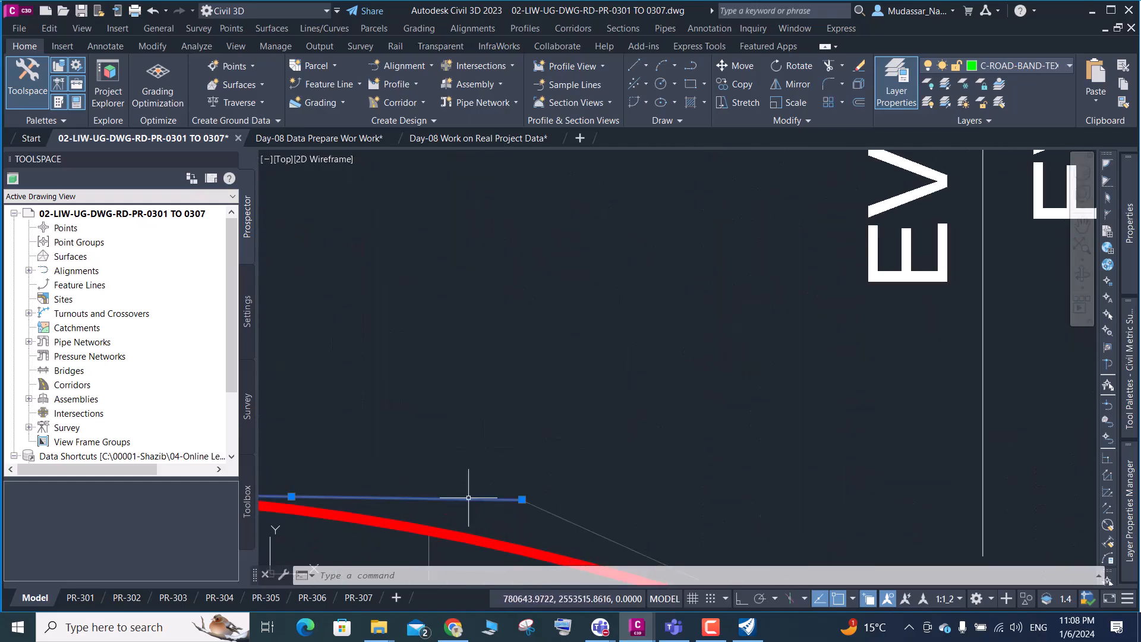
pyautogui.click(555, 514)
pyautogui.scroll(-6, 570, 458)
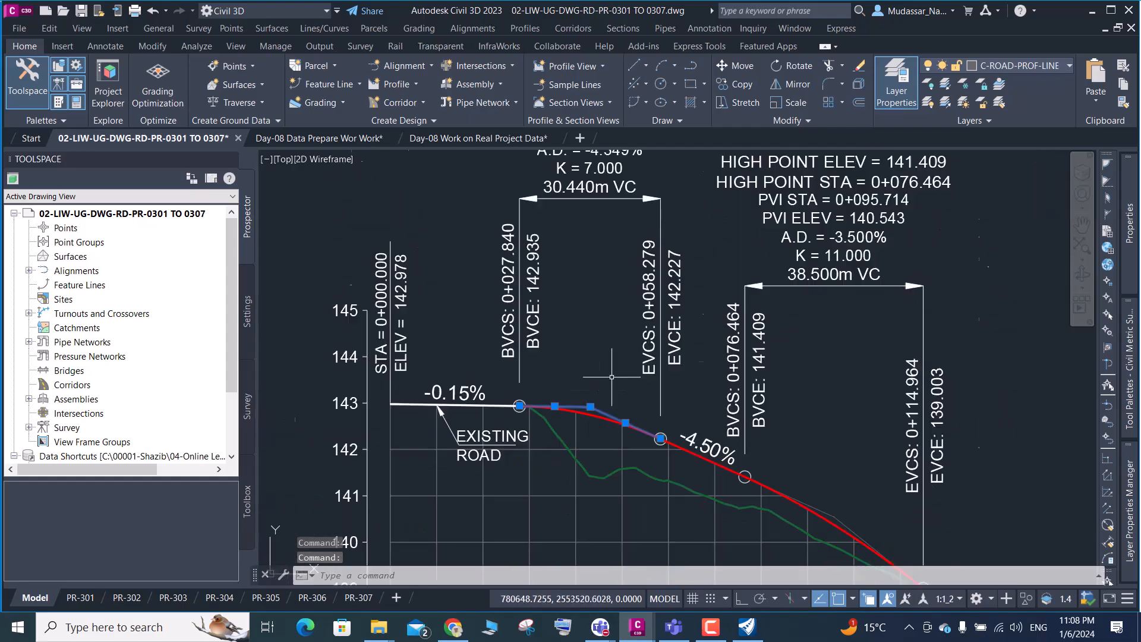
pyautogui.scroll(2, 604, 401)
pyautogui.scroll(4, 603, 402)
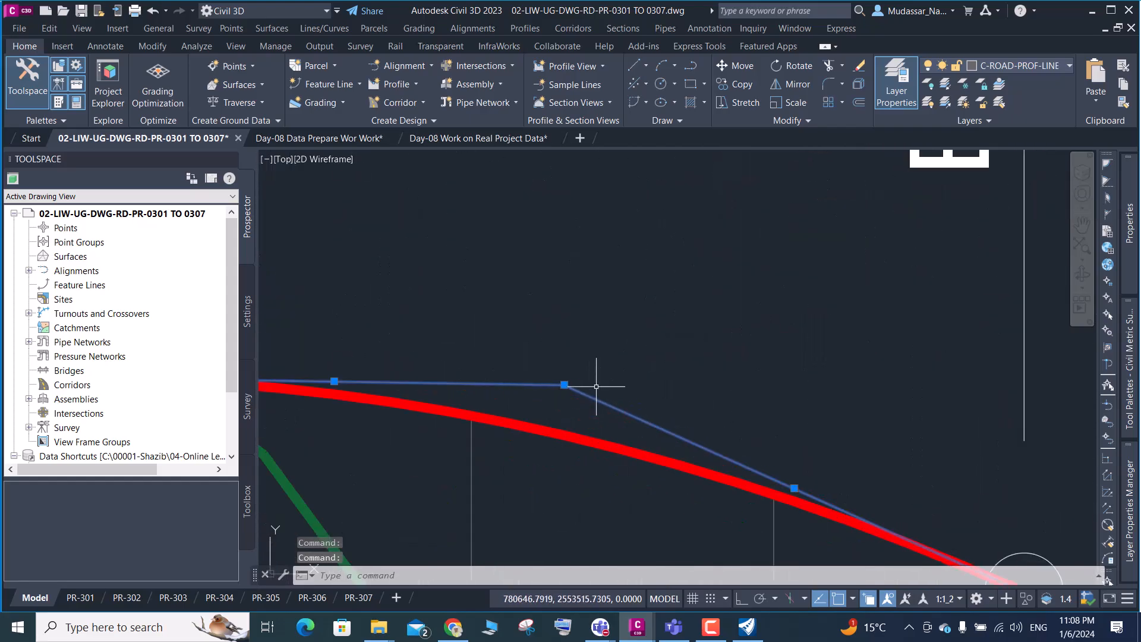
pyautogui.click(543, 360)
pyautogui.click(593, 405)
pyautogui.press('Escape')
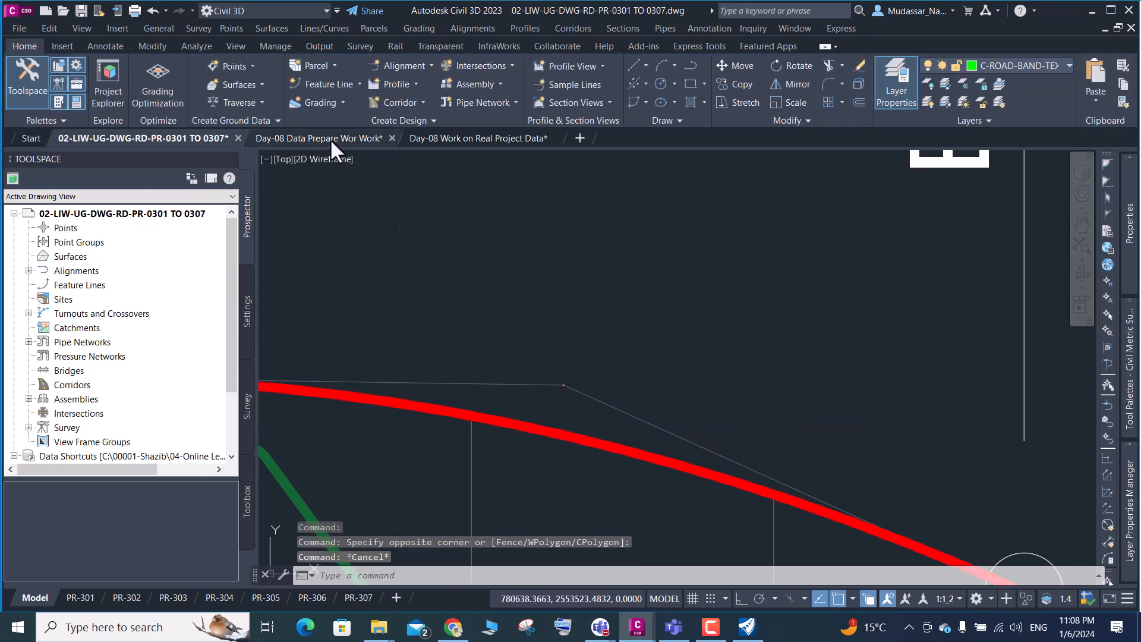
# Switch to the Day-08 Data Prepare Wor Work drawing, close the Profile Layout Parameters window, and cancel any active command
pyautogui.scroll(-4, 487, 350)
pyautogui.hotkey('ctrl', 'Tab')
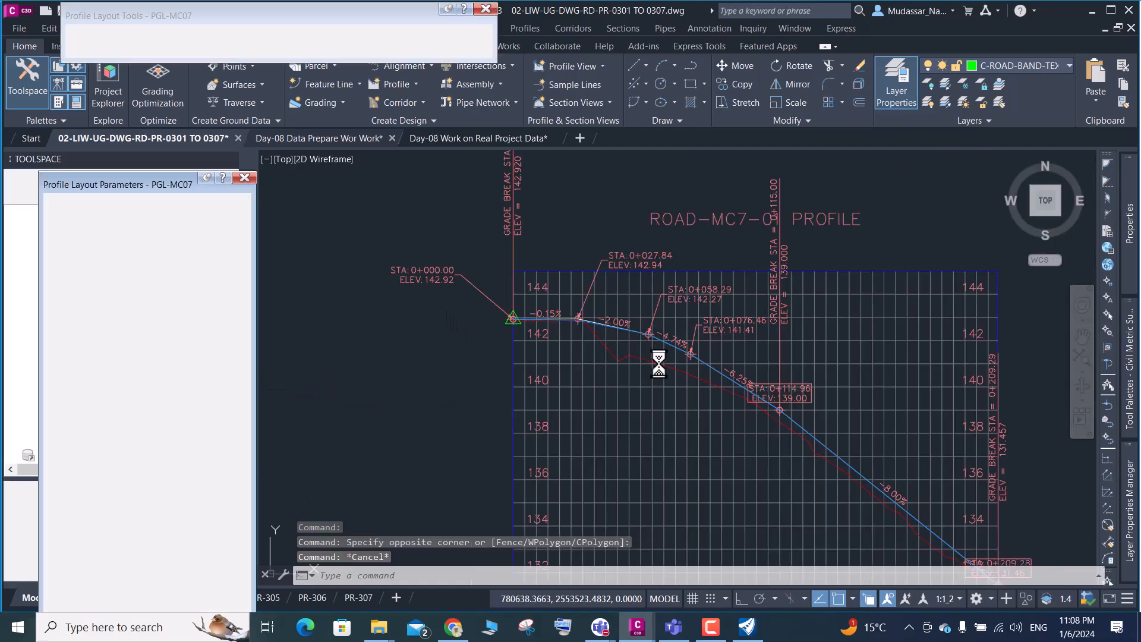
pyautogui.click(246, 178)
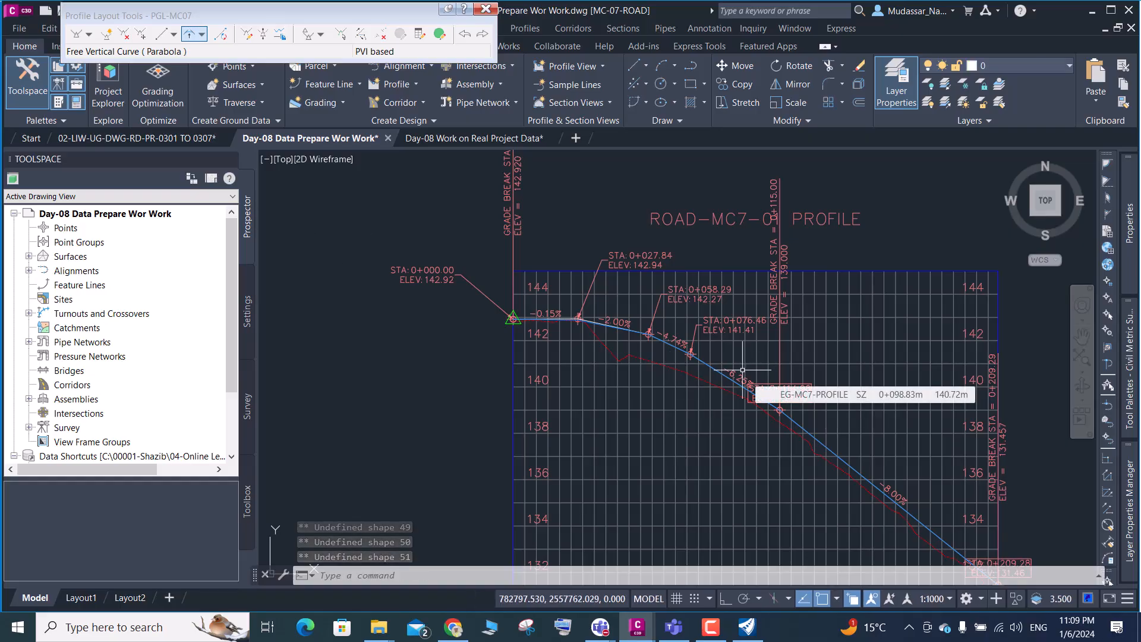
pyautogui.press('Escape')
pyautogui.press('Escape')
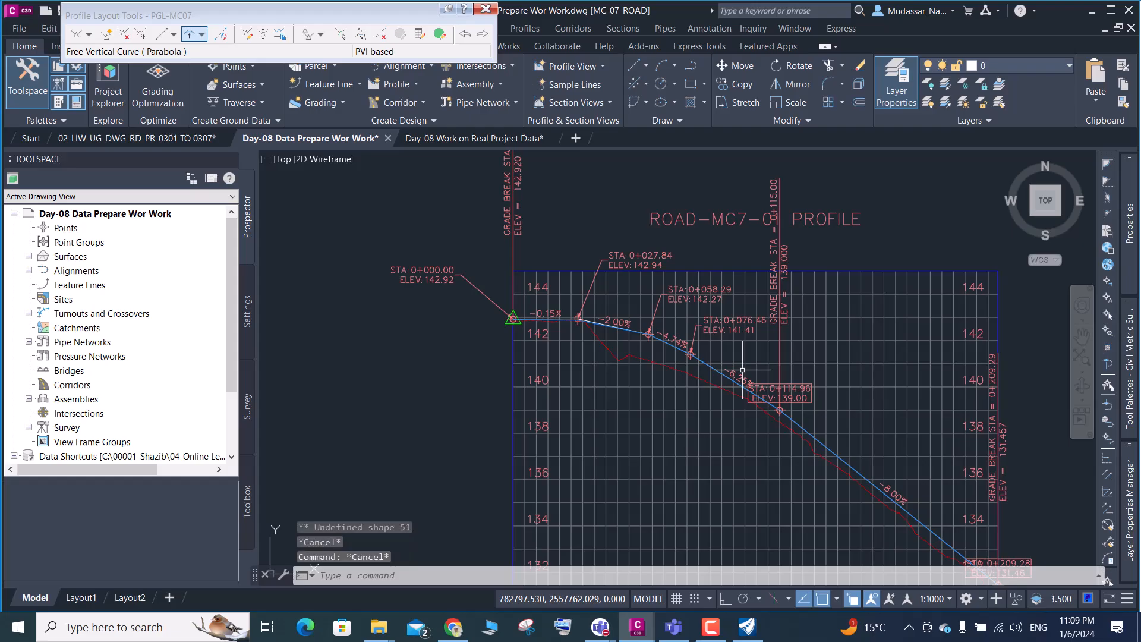
# Undo the latest edits made to the PGL-MC07 profile layout
pyautogui.hotkey('ctrl', 'z')
pyautogui.hotkey('ctrl', 'z')
pyautogui.hotkey('ctrl', 'z')
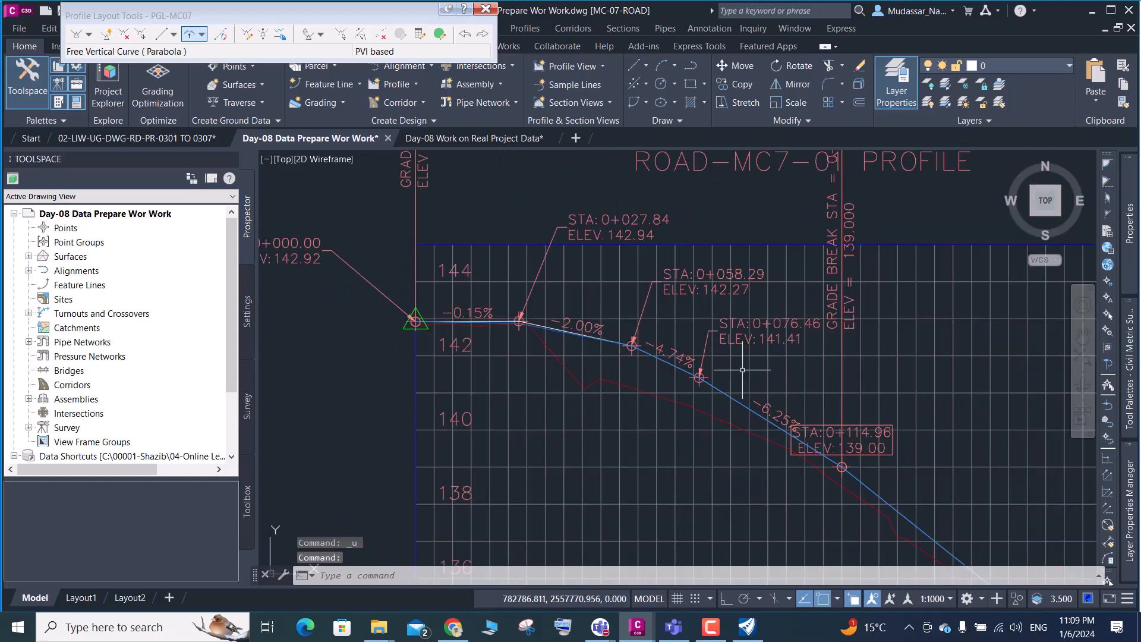
pyautogui.hotkey('ctrl', 'z')
pyautogui.hotkey('ctrl', 'z')
pyautogui.hotkey('ctrl', 'z')
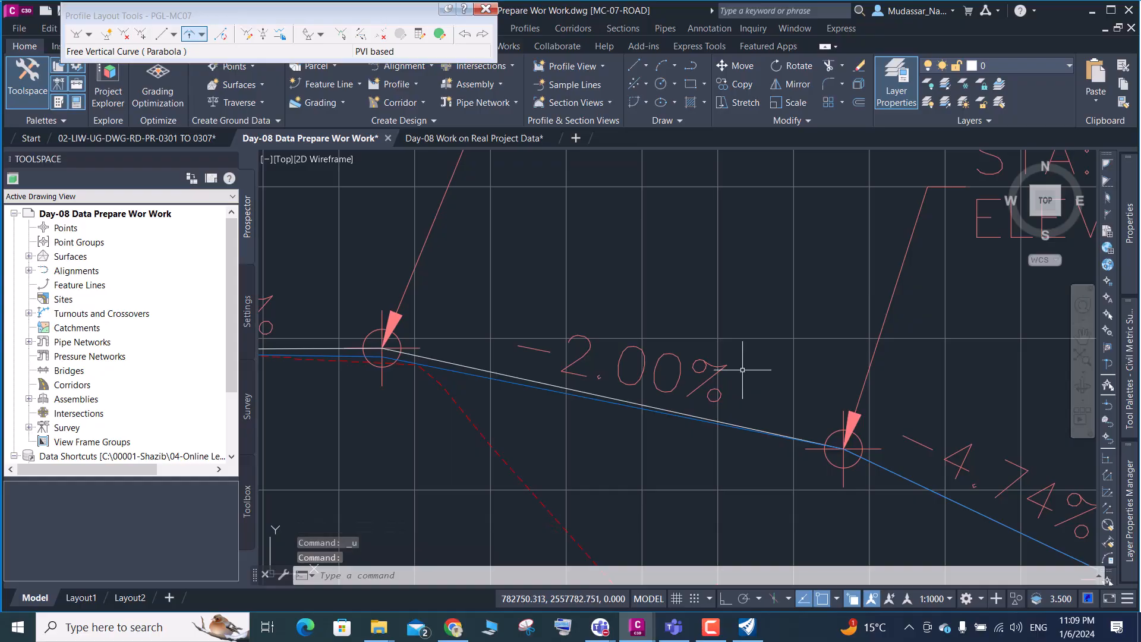
# Delete the PGL-MC07 design profile from the ROAD-MC7-01 profile view and clear any selection
pyautogui.click(458, 369)
pyautogui.scroll(-5, 458, 369)
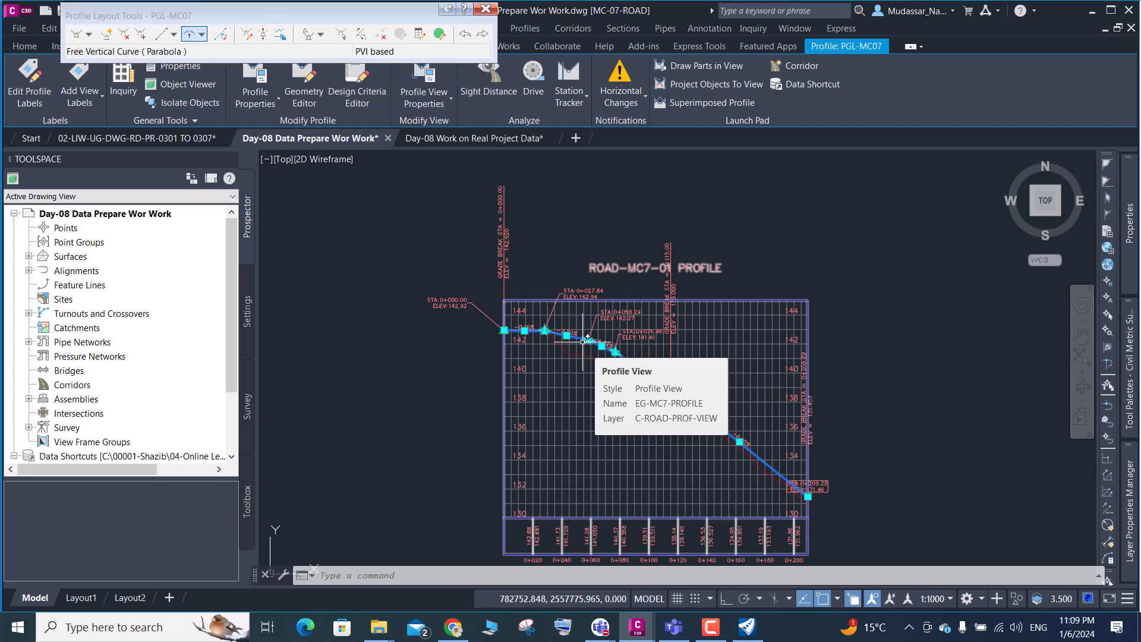
pyautogui.press('Delete')
pyautogui.press('Escape')
pyautogui.press('Escape')
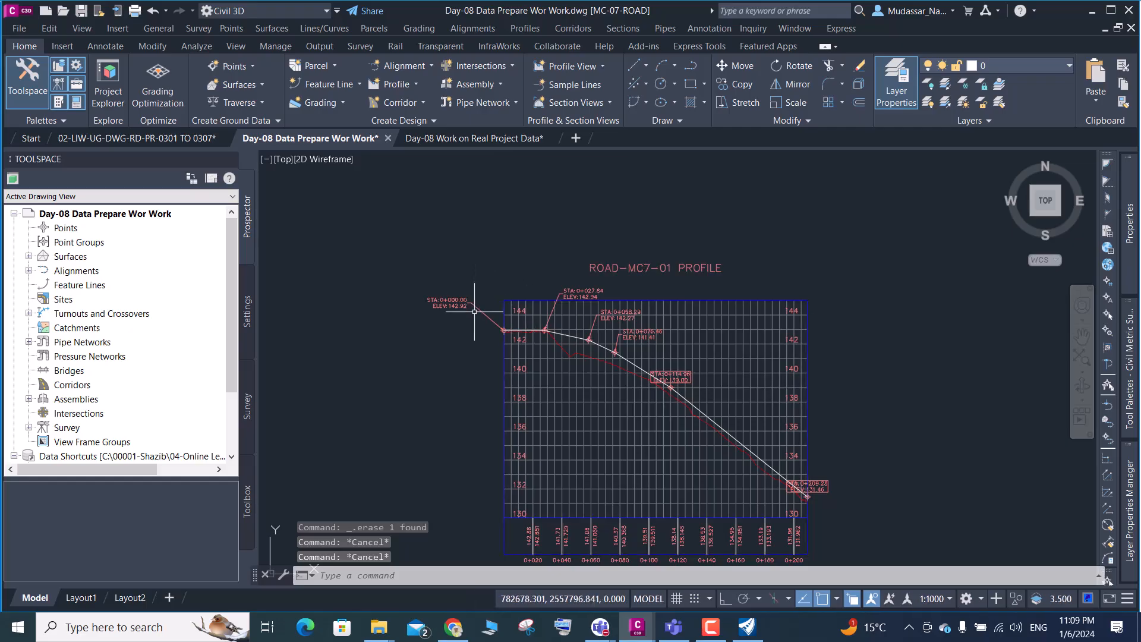
# Delete the STA 0+027.84 label together with the four tangent lines running from that point to the profile's end
pyautogui.scroll(4, 545, 323)
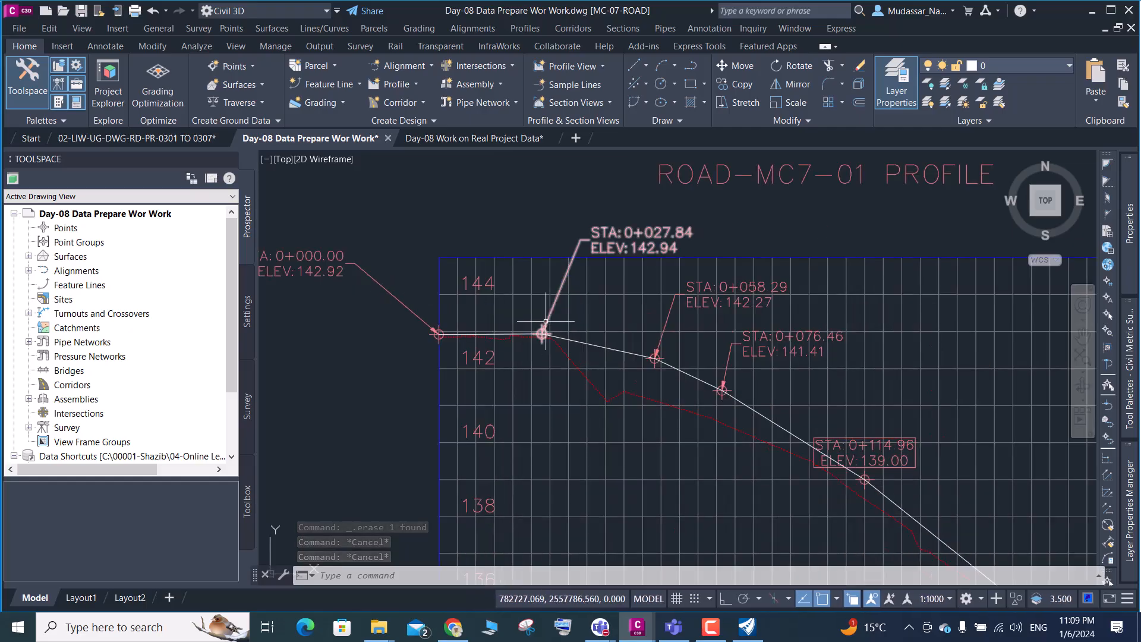
pyautogui.click(629, 232)
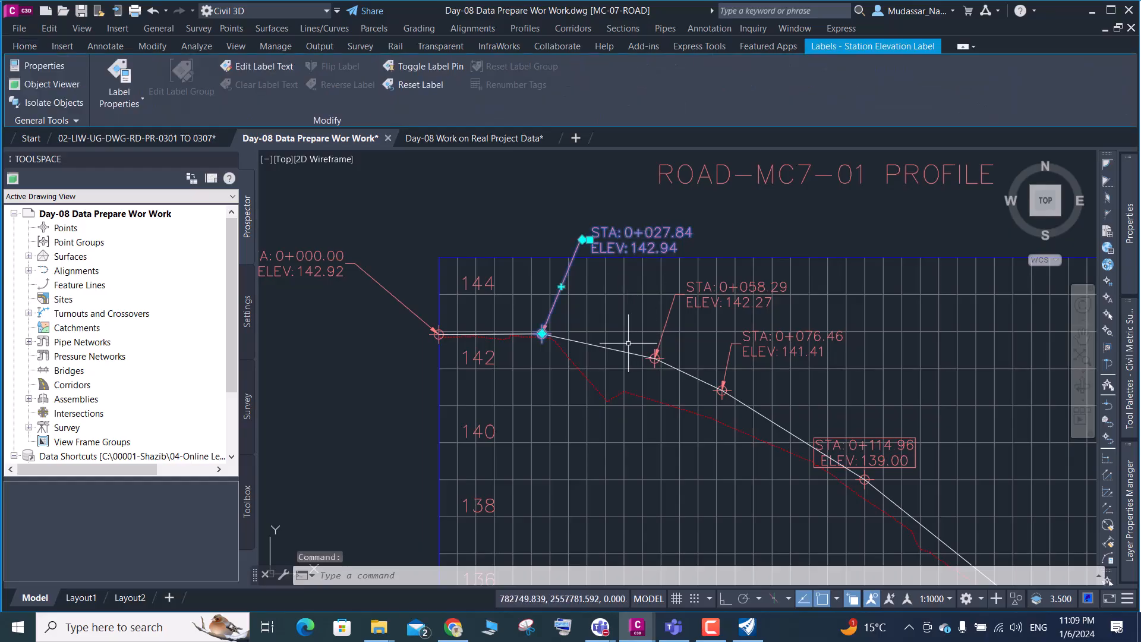
pyautogui.click(630, 352)
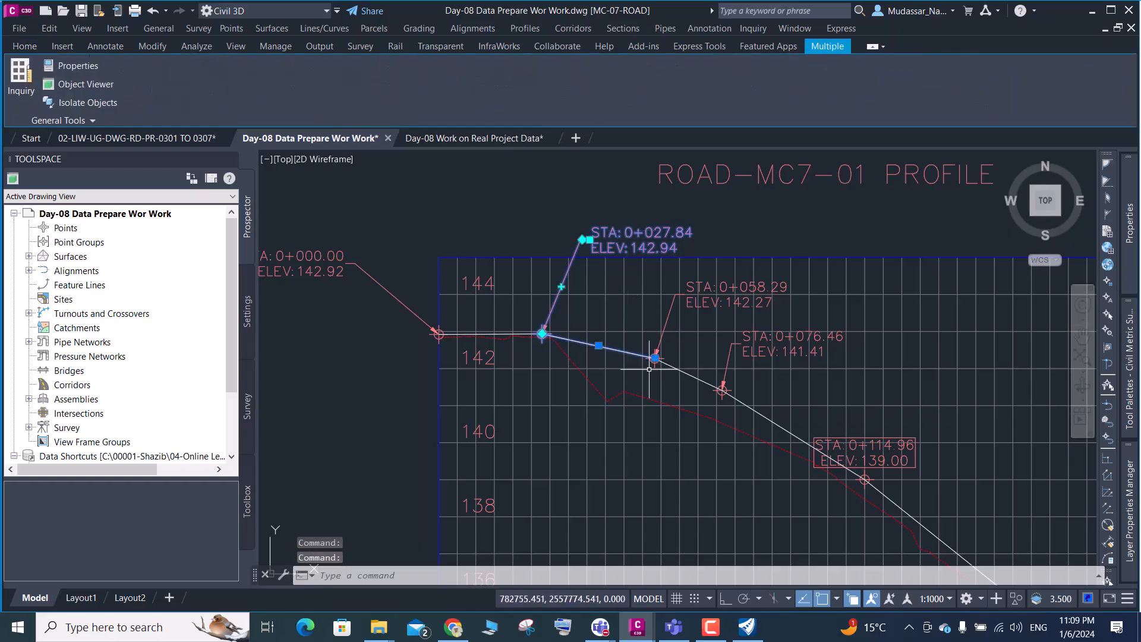
pyautogui.click(734, 397)
pyautogui.click(785, 451)
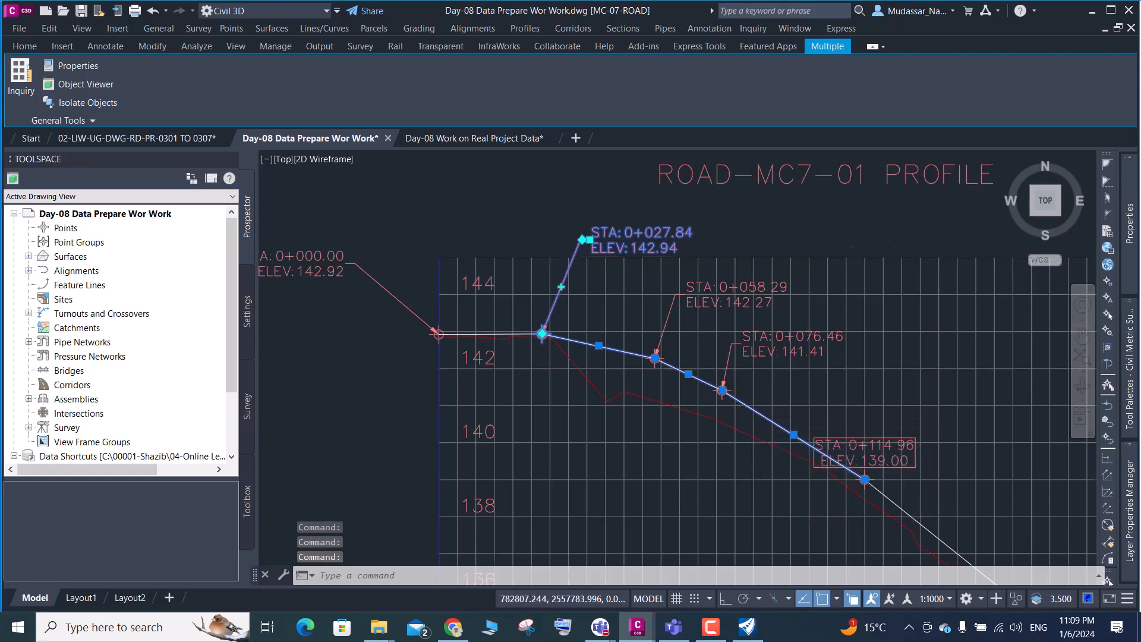
pyautogui.scroll(-2, 880, 439)
pyautogui.scroll(2, 876, 462)
pyautogui.click(875, 455)
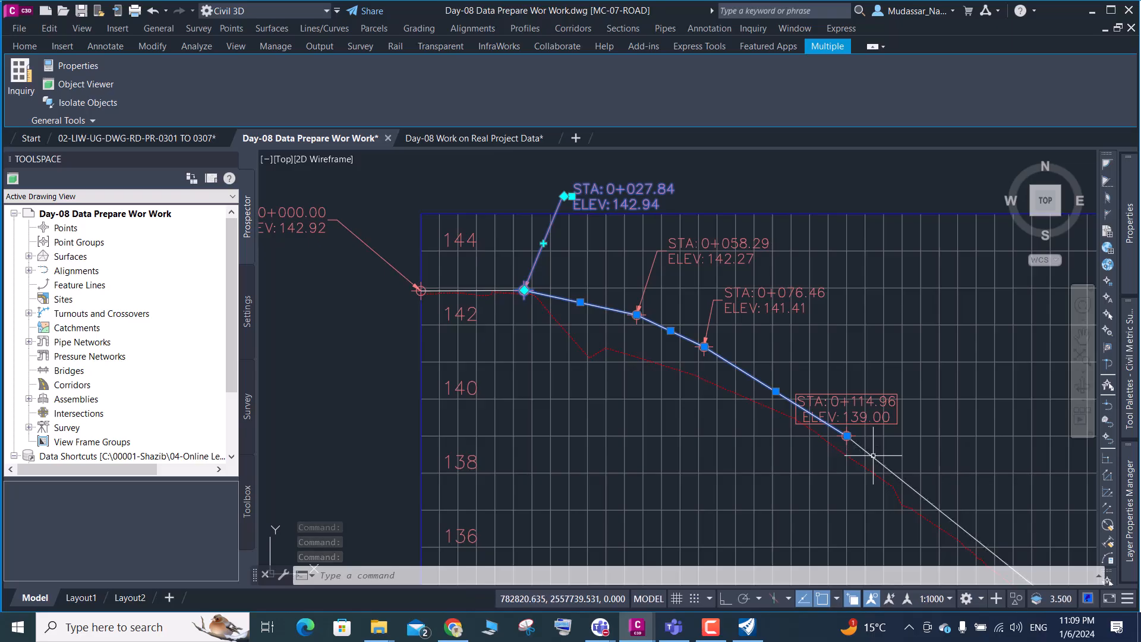
pyautogui.press('Delete')
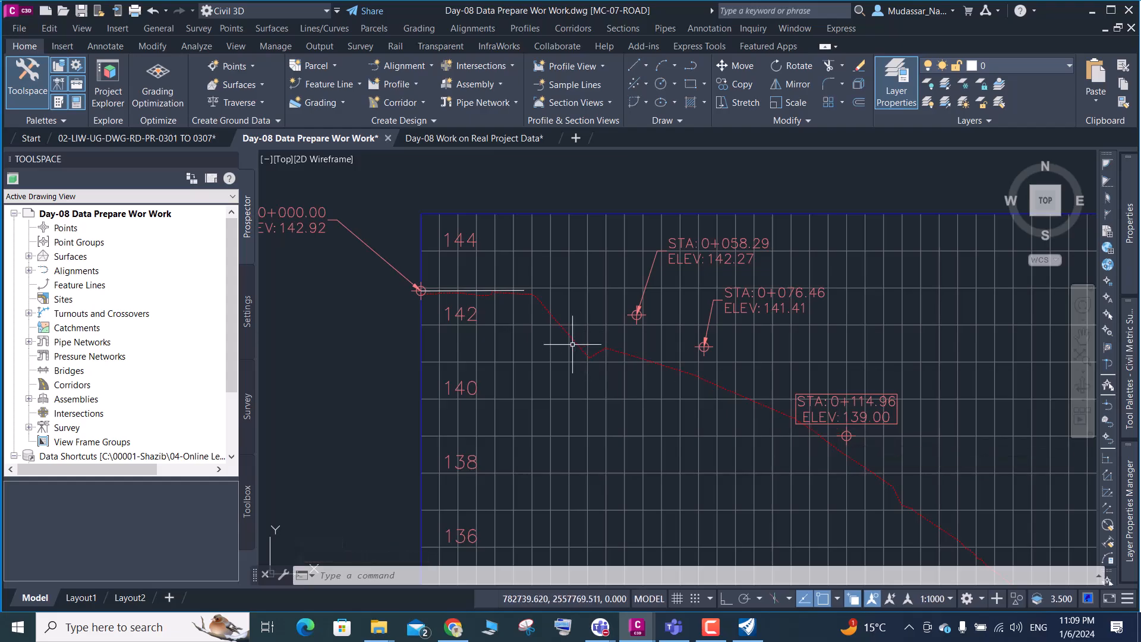
# Examine the remaining first tangent line and the station and elevation labels along the ROAD-MC7-01 profile
pyautogui.scroll(2, 528, 299)
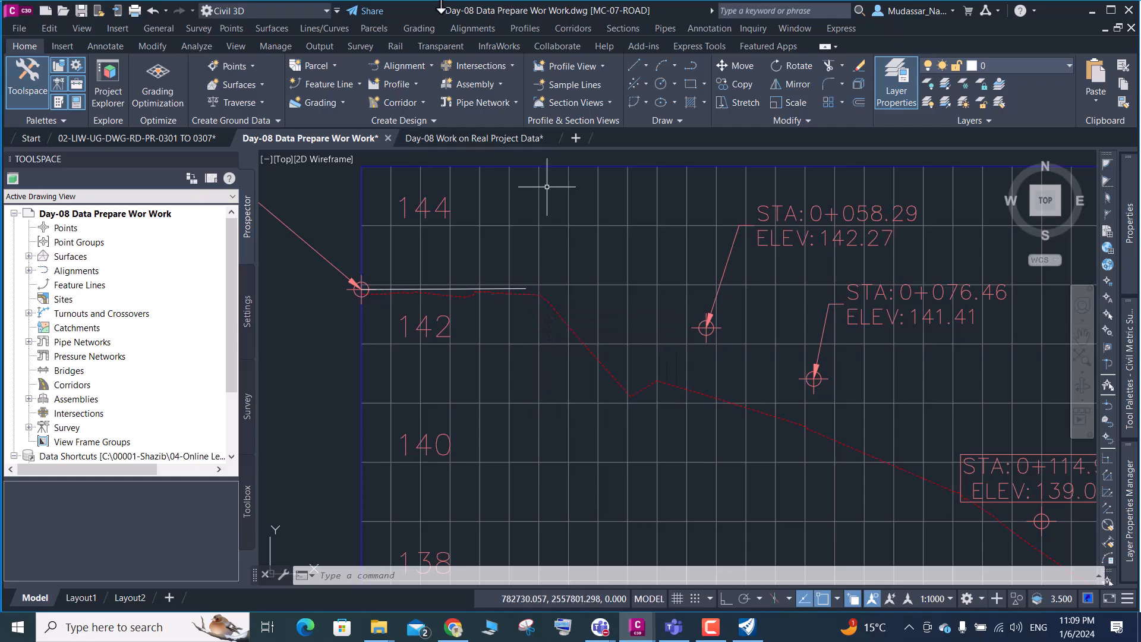
pyautogui.moveTo(518, 180)
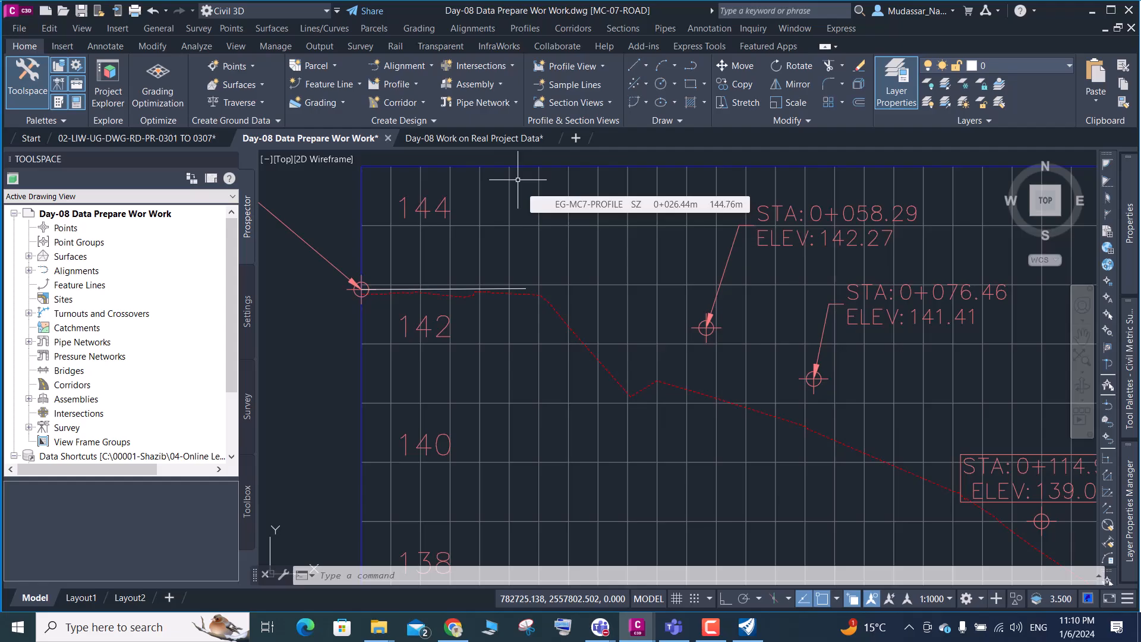
pyautogui.scroll(-4, 356, 288)
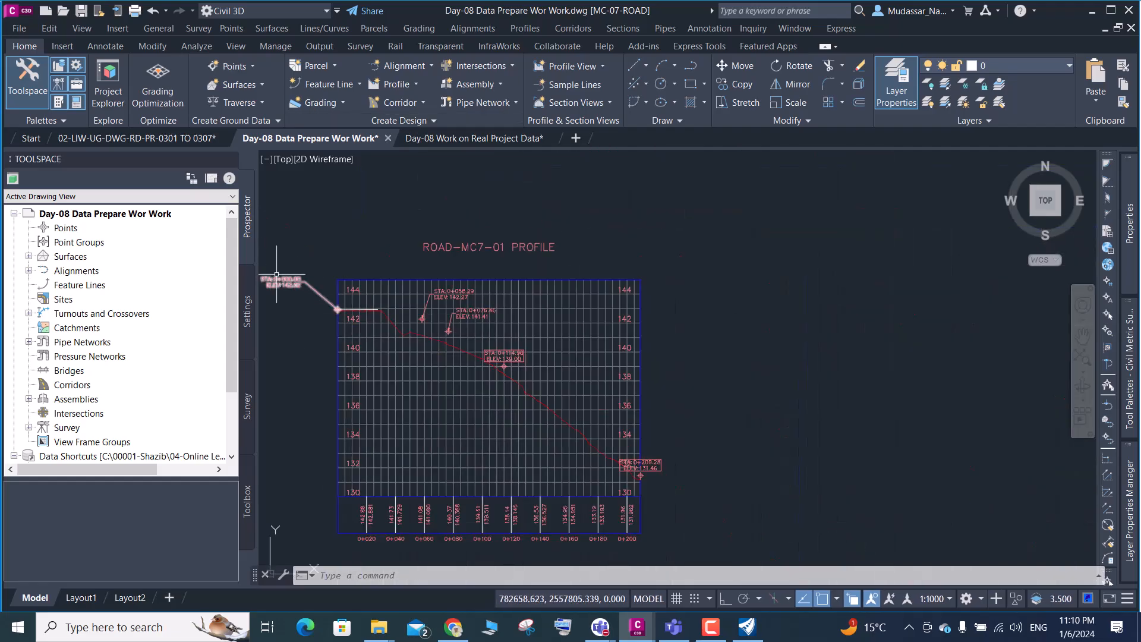
pyautogui.scroll(2, 276, 275)
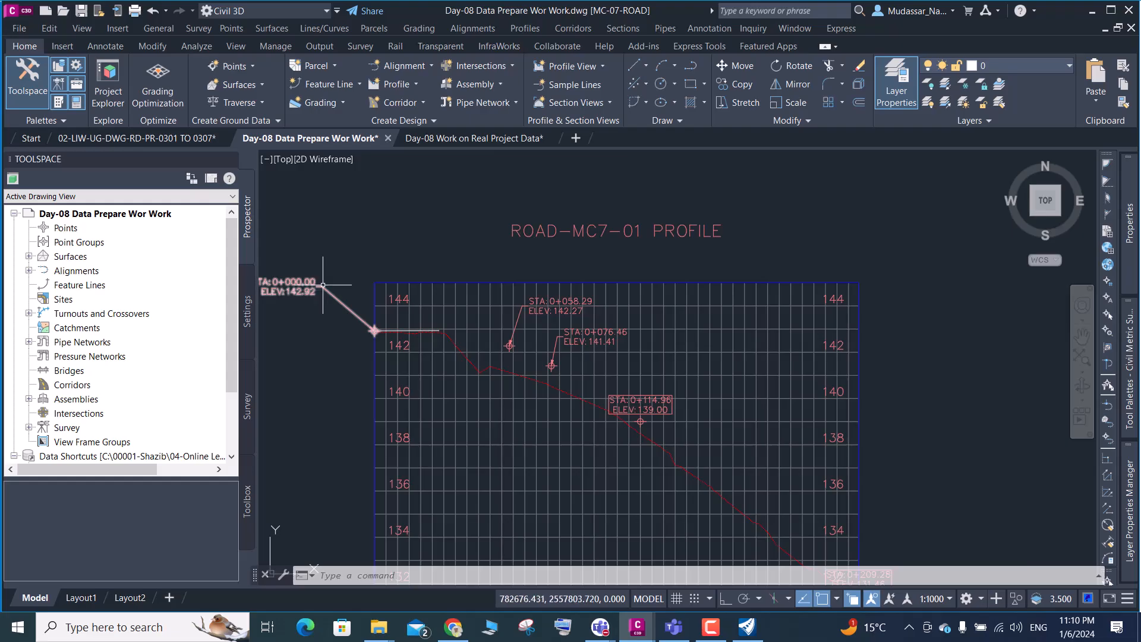
pyautogui.scroll(5, 433, 344)
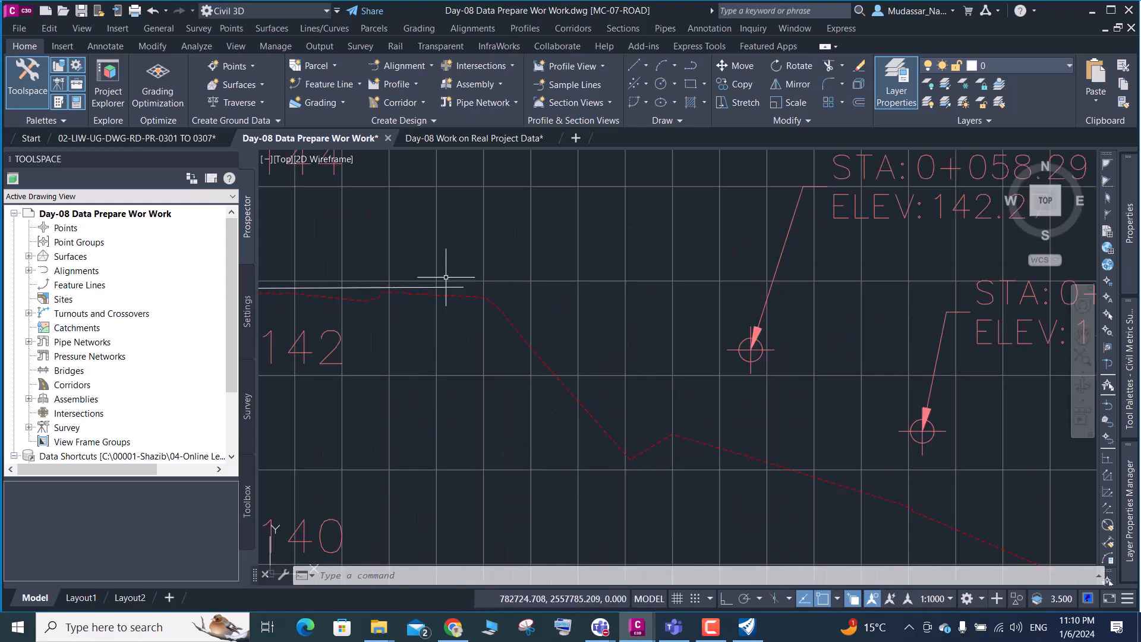
pyautogui.scroll(-3, 549, 351)
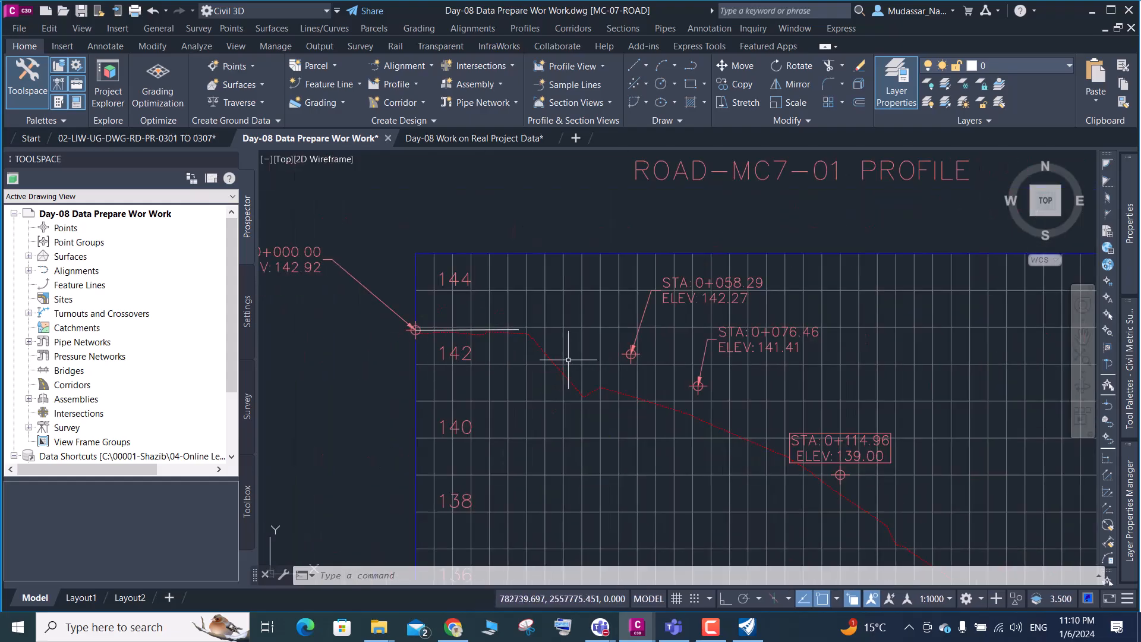
pyautogui.scroll(3, 711, 284)
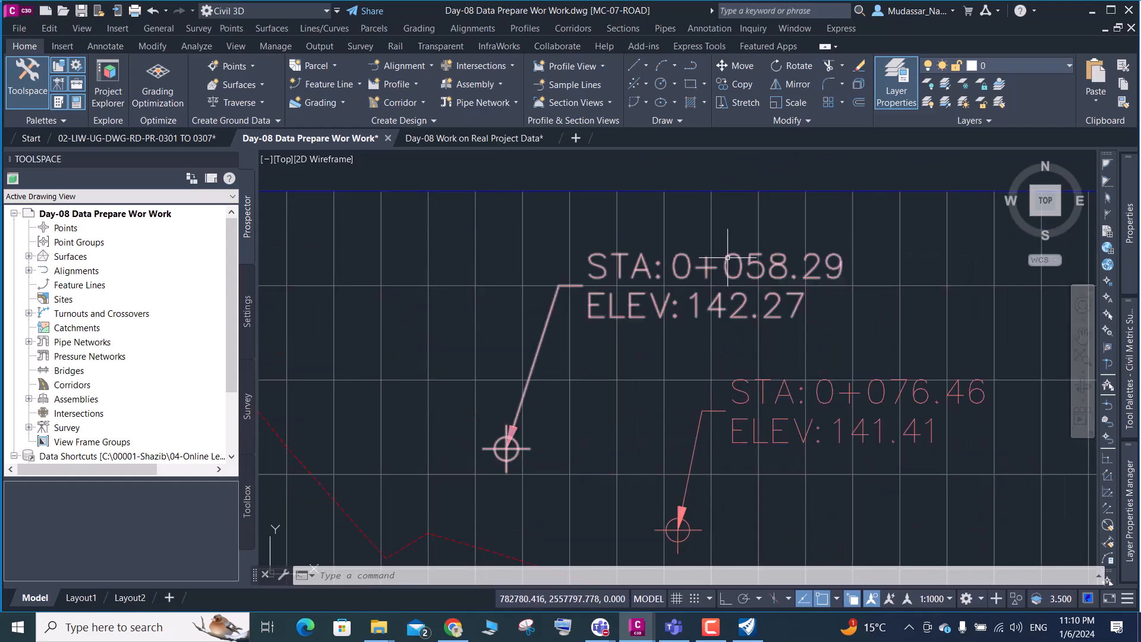
pyautogui.scroll(-3, 719, 267)
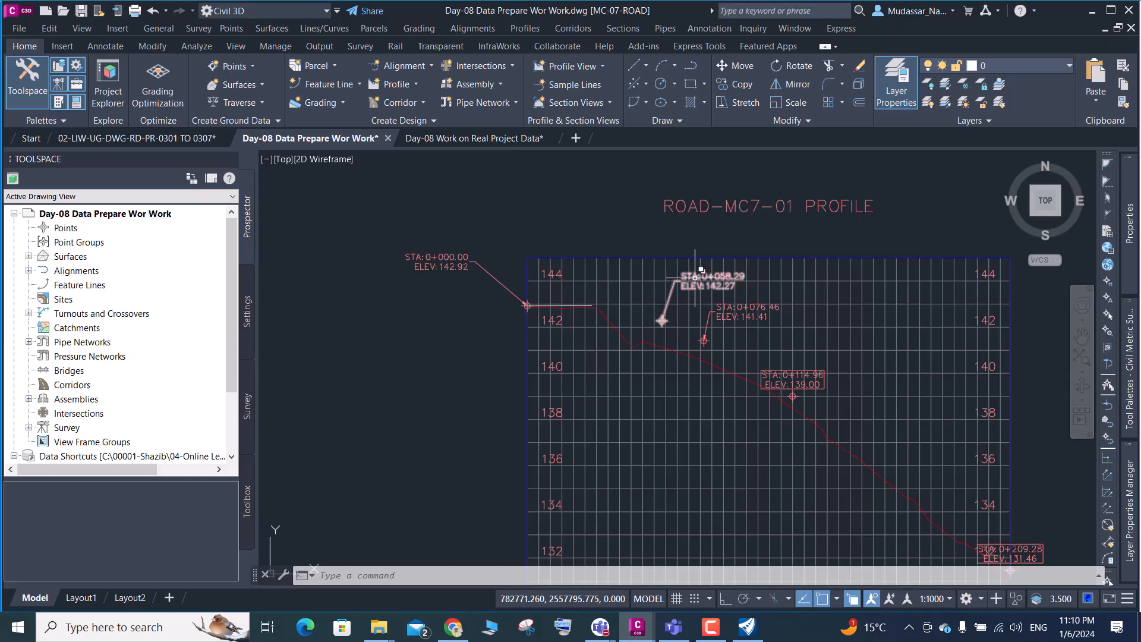
# Undo the last deletion and erase only the three tangent lines between the STA 0+027.84 and STA 0+114.96 points
pyautogui.scroll(2, 695, 277)
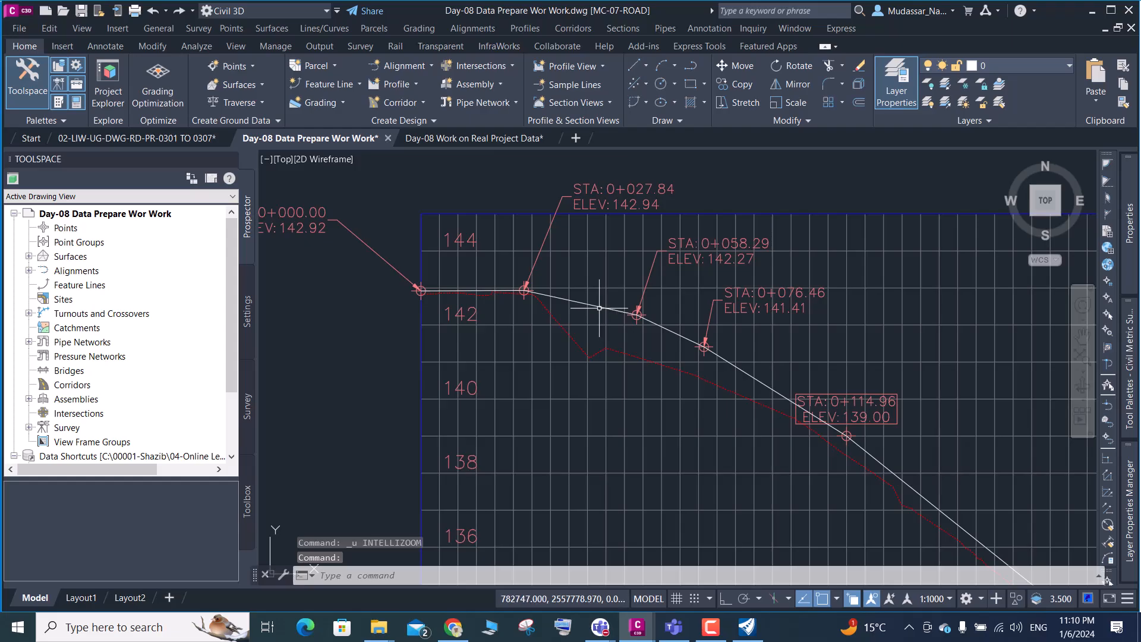
pyautogui.click(568, 300)
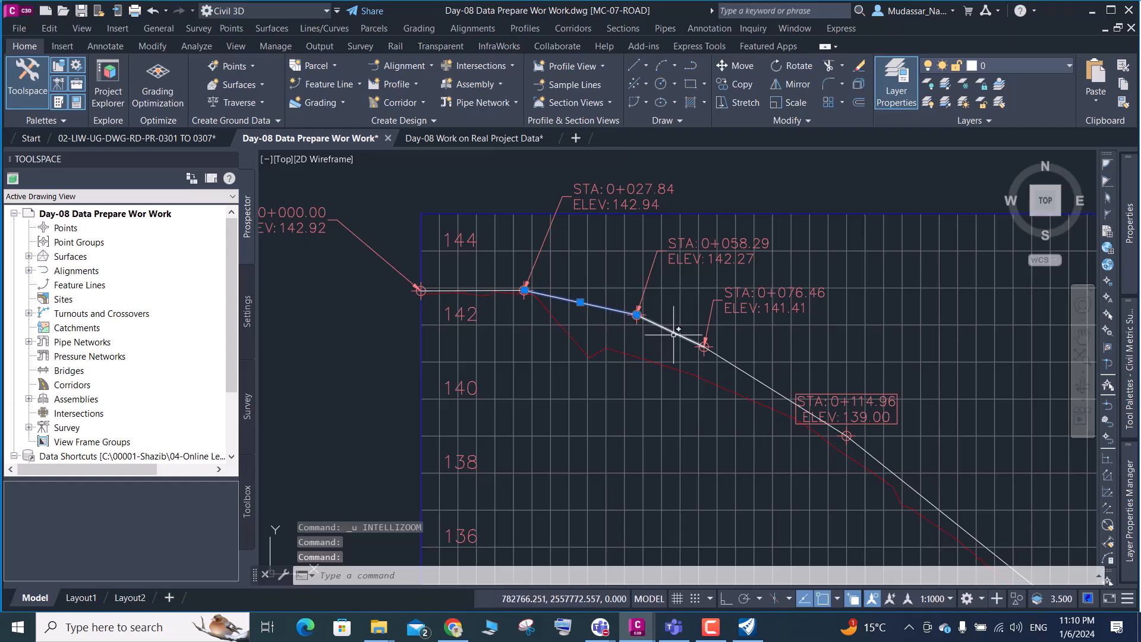
pyautogui.press('Delete')
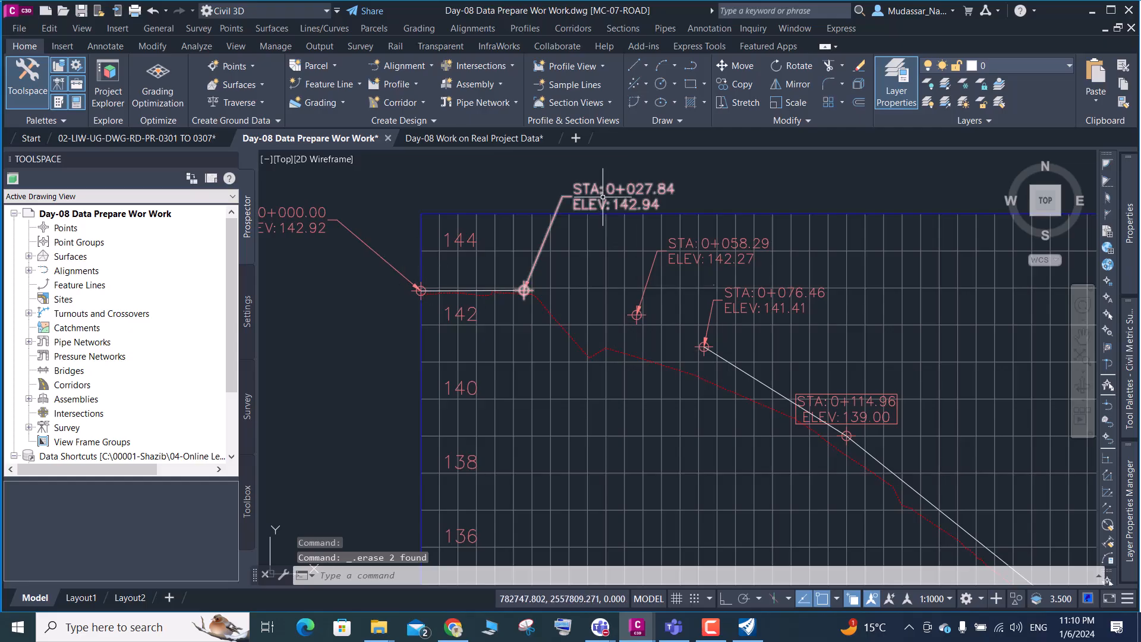
pyautogui.click(747, 377)
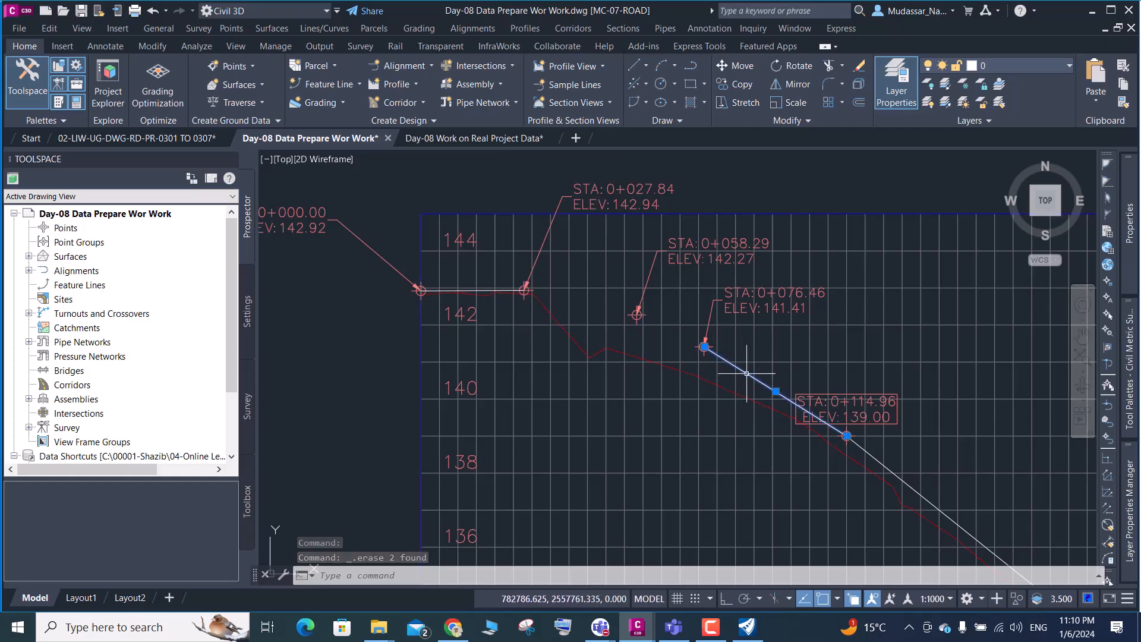
pyautogui.scroll(-2, 766, 332)
pyautogui.scroll(4, 831, 425)
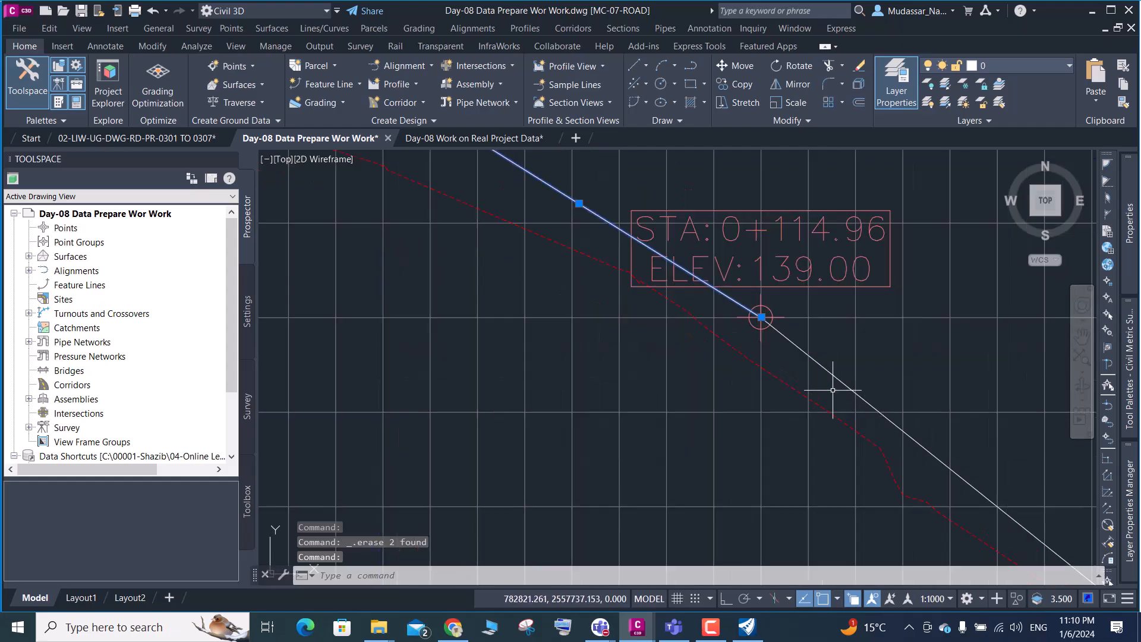
pyautogui.scroll(-4, 726, 328)
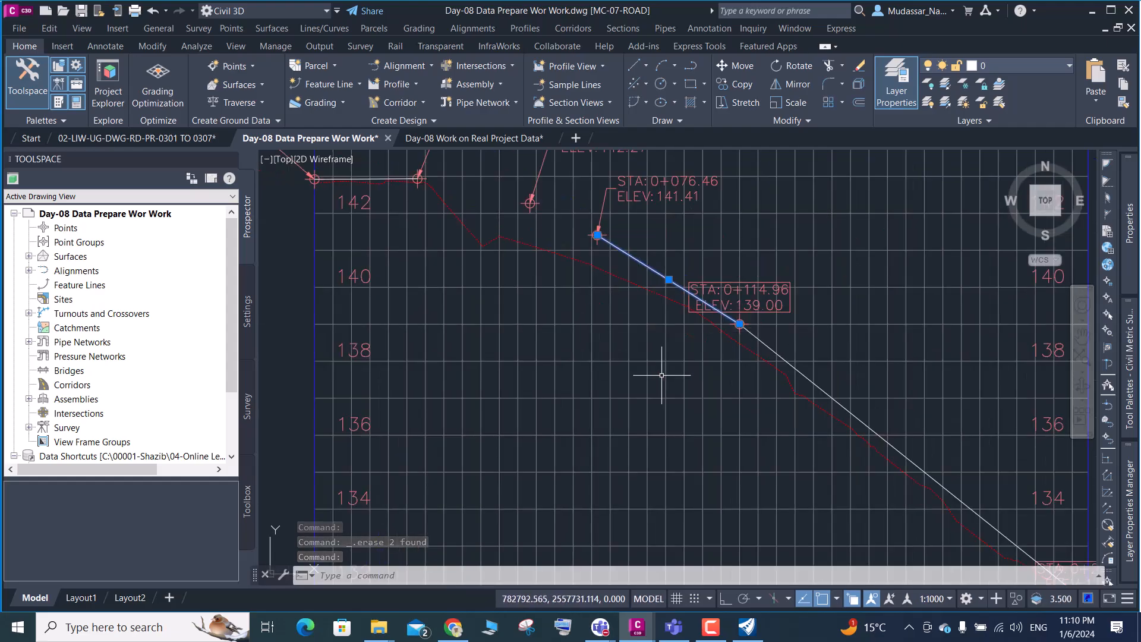
pyautogui.press('Delete')
# Draw a straight polyline from the STA 0+058.29, ELEV 142.27 point to the STA 0+076.46, ELEV 141.41 point
pyautogui.scroll(-3, 666, 357)
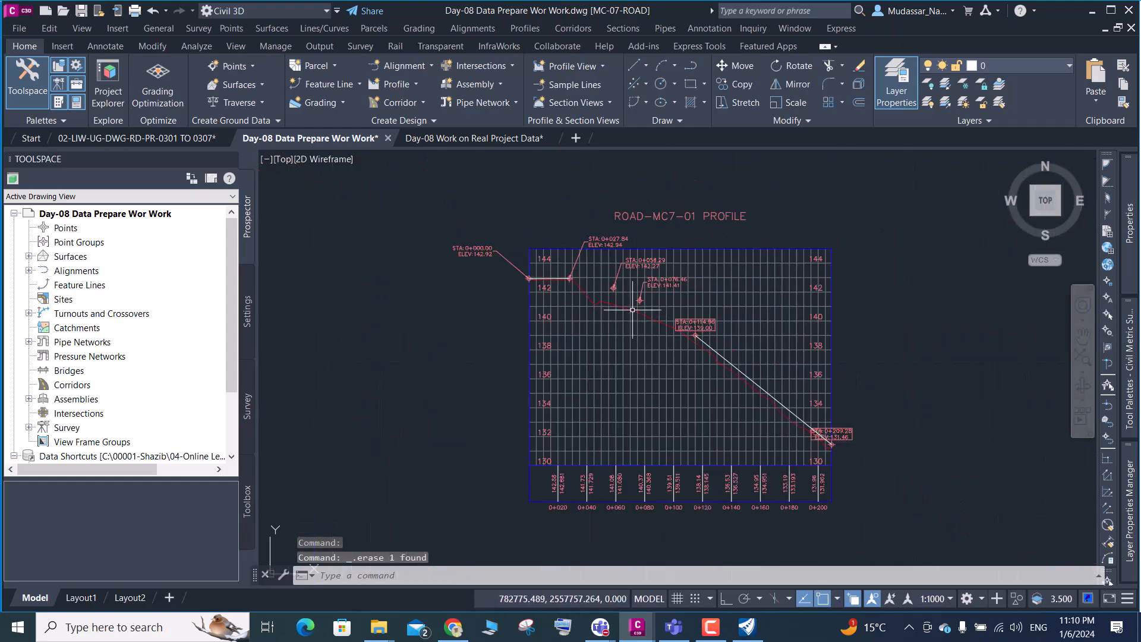
pyautogui.scroll(3, 588, 262)
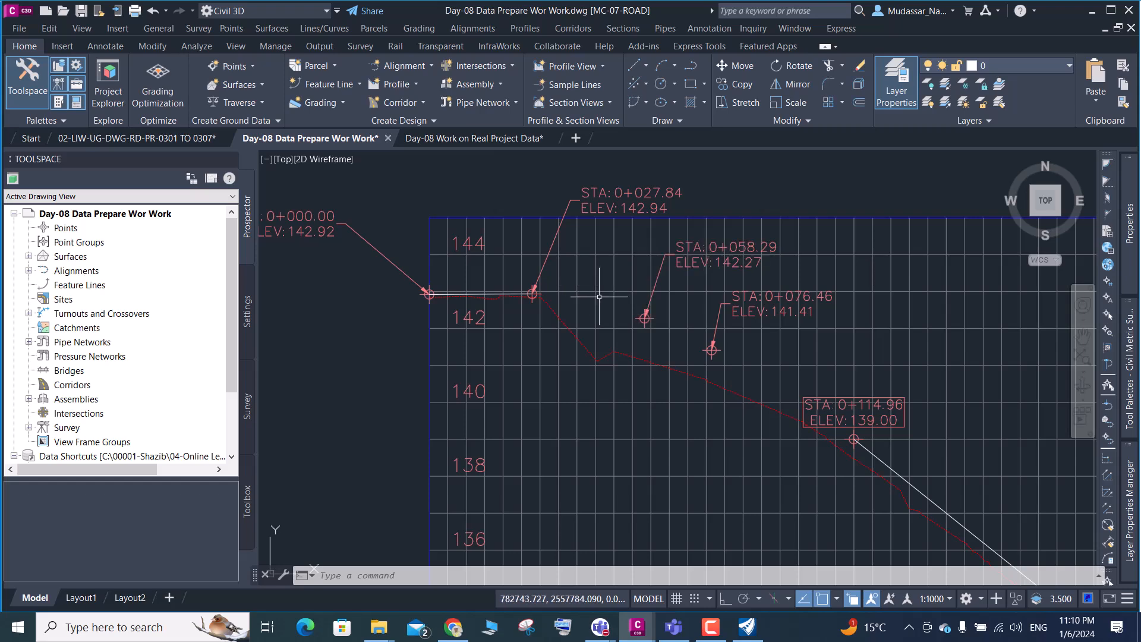
pyautogui.scroll(2, 676, 341)
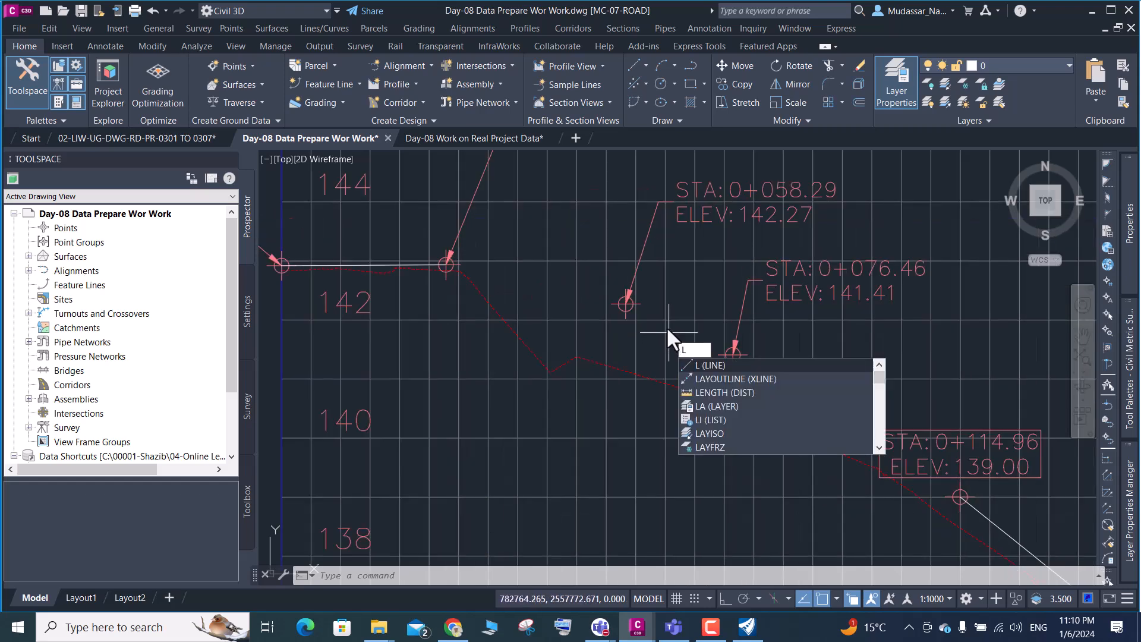
pyautogui.press('Escape')
pyautogui.write('PL')
pyautogui.press('Return')
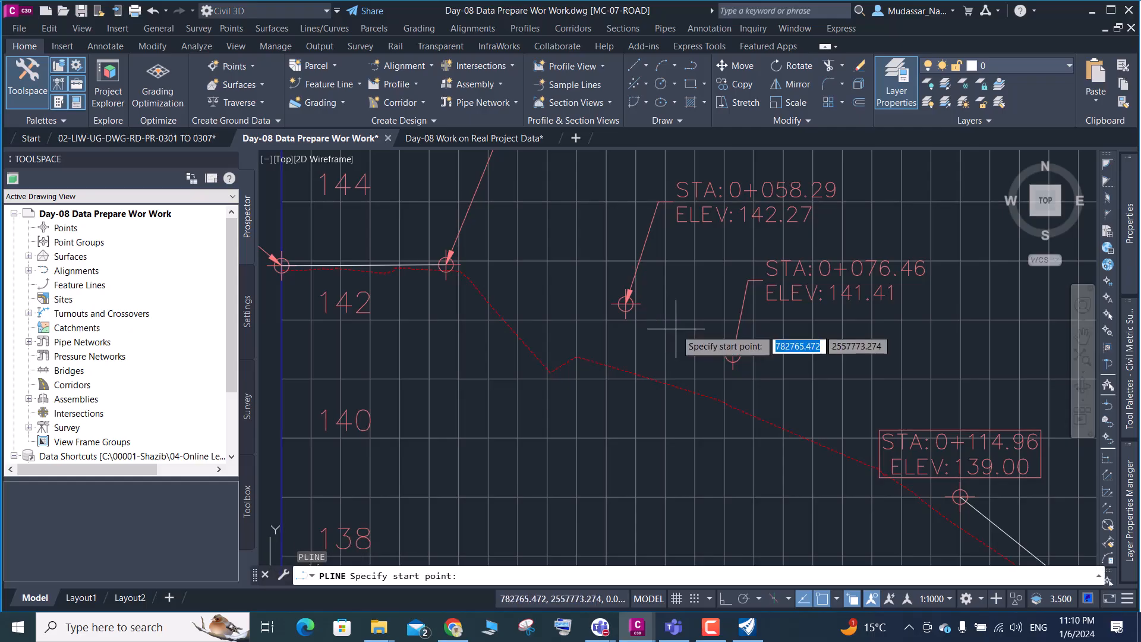
pyautogui.scroll(2, 671, 327)
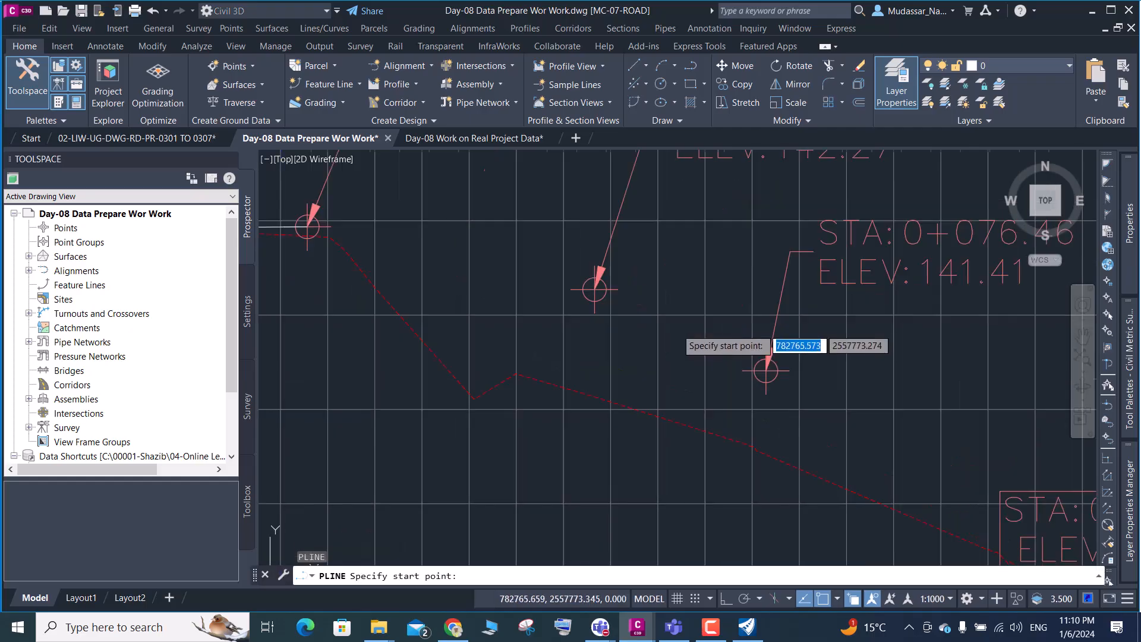
pyautogui.click(595, 290)
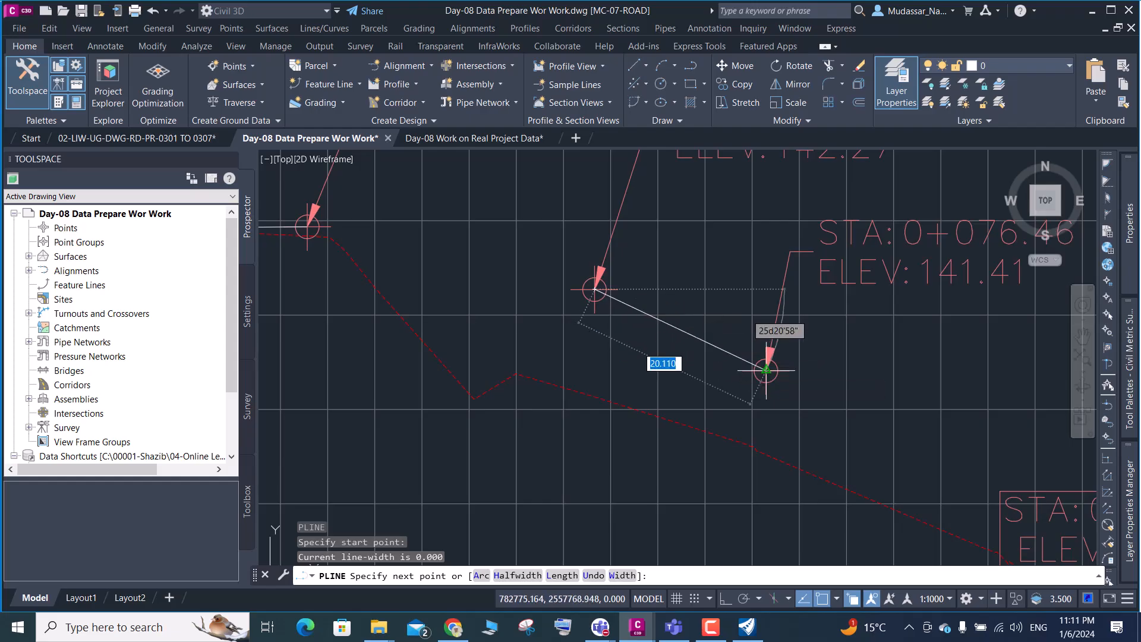
pyautogui.scroll(3, 763, 374)
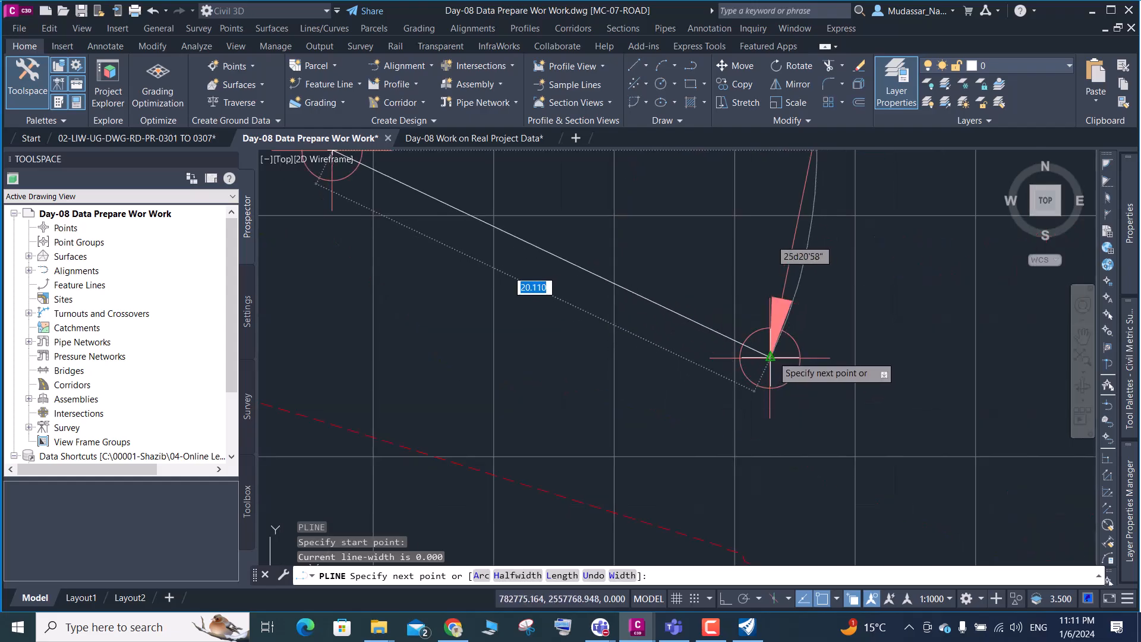
pyautogui.click(770, 357)
pyautogui.scroll(-6, 764, 359)
pyautogui.press('Return')
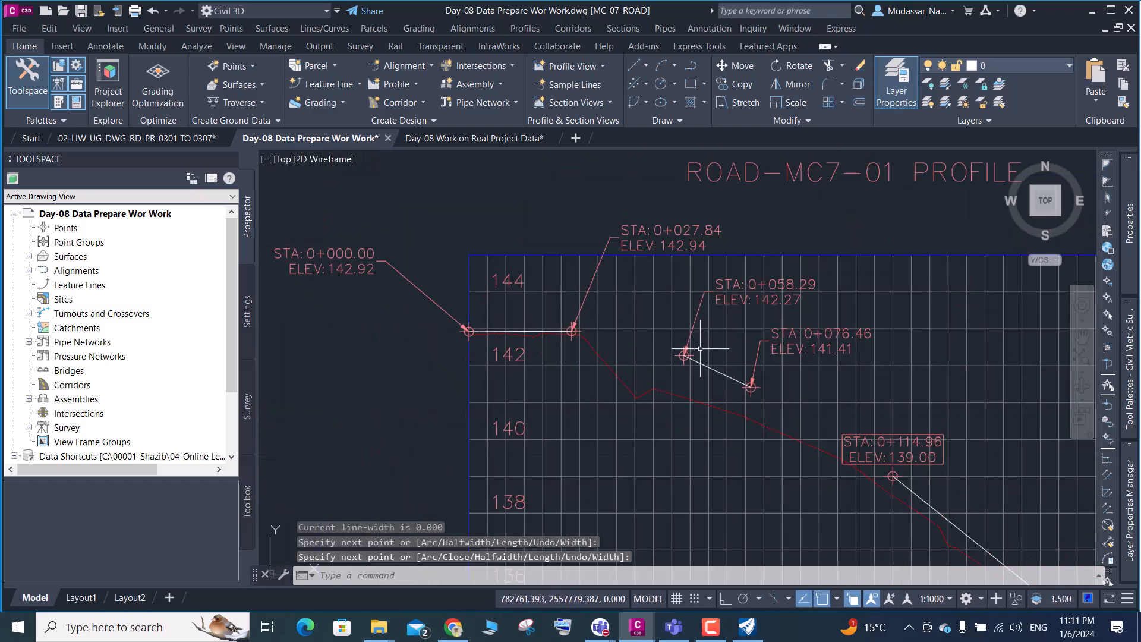
# Draw two connected helper lines above the profile tangents, from near the 144 elevation label to above STA 0+058.29, sloping down past STA 0+076.46
pyautogui.press('Return')
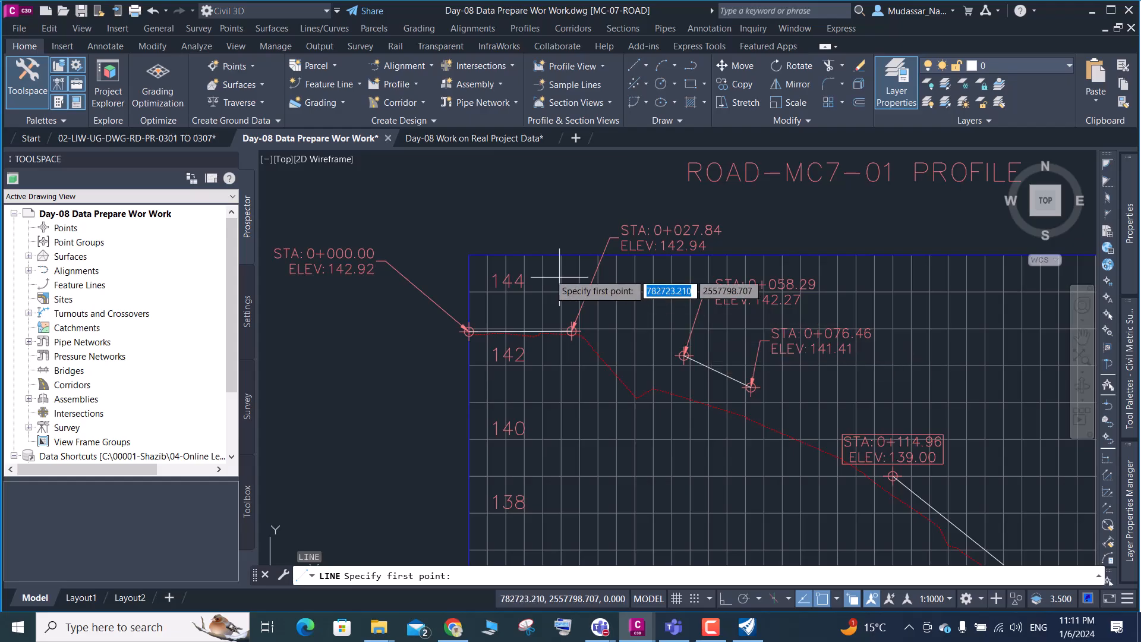
pyautogui.click(571, 330)
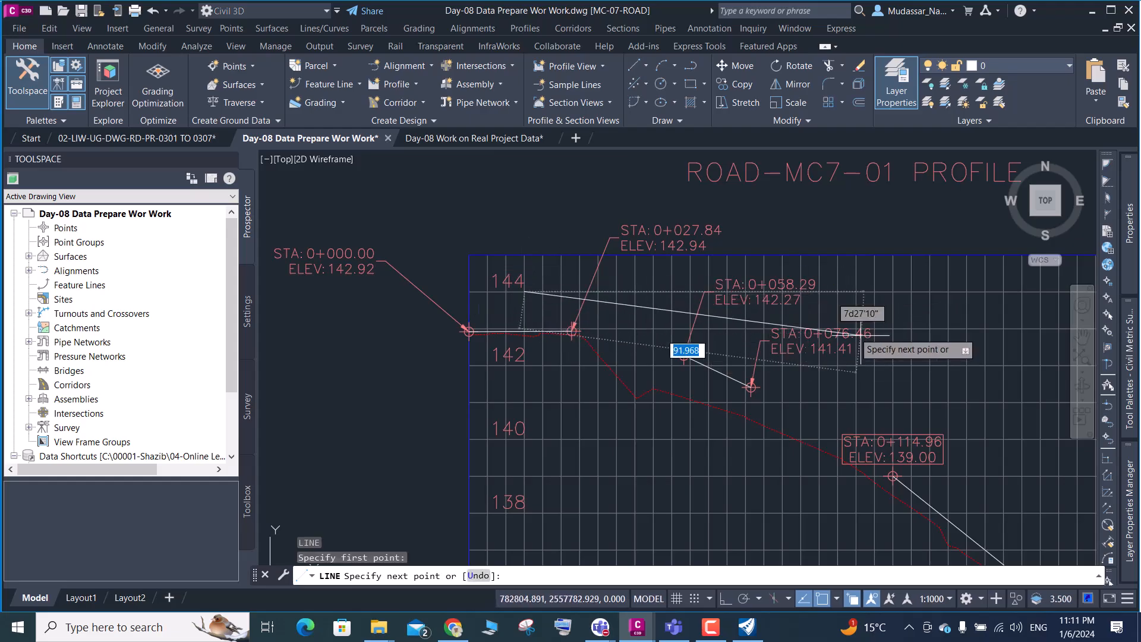
pyautogui.click(838, 316)
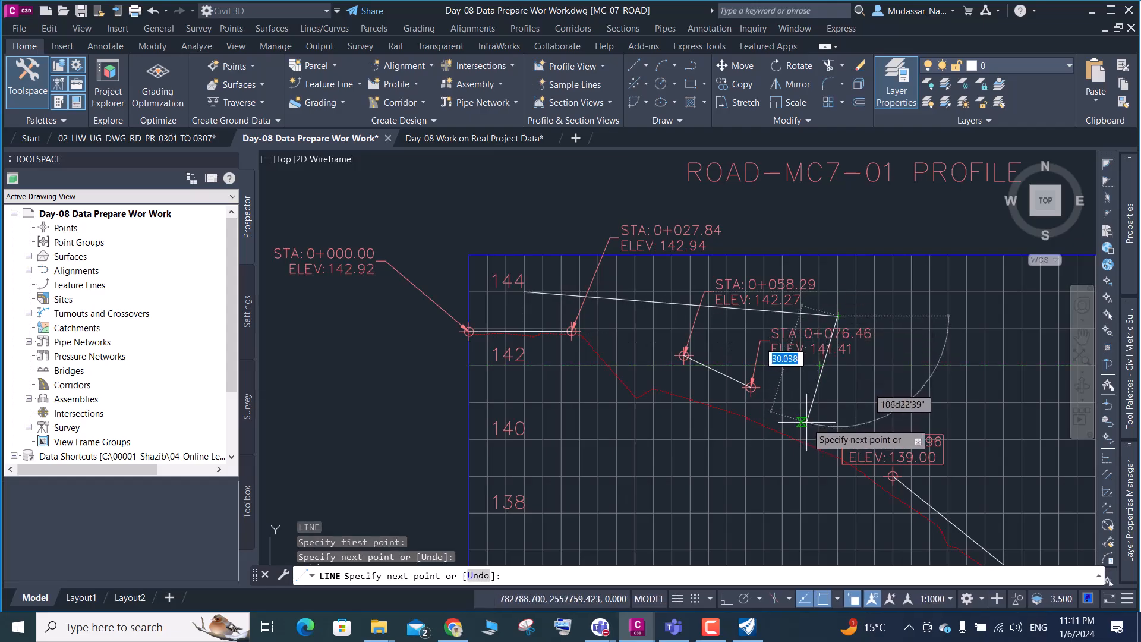
pyautogui.hotkey('ctrl', 'z')
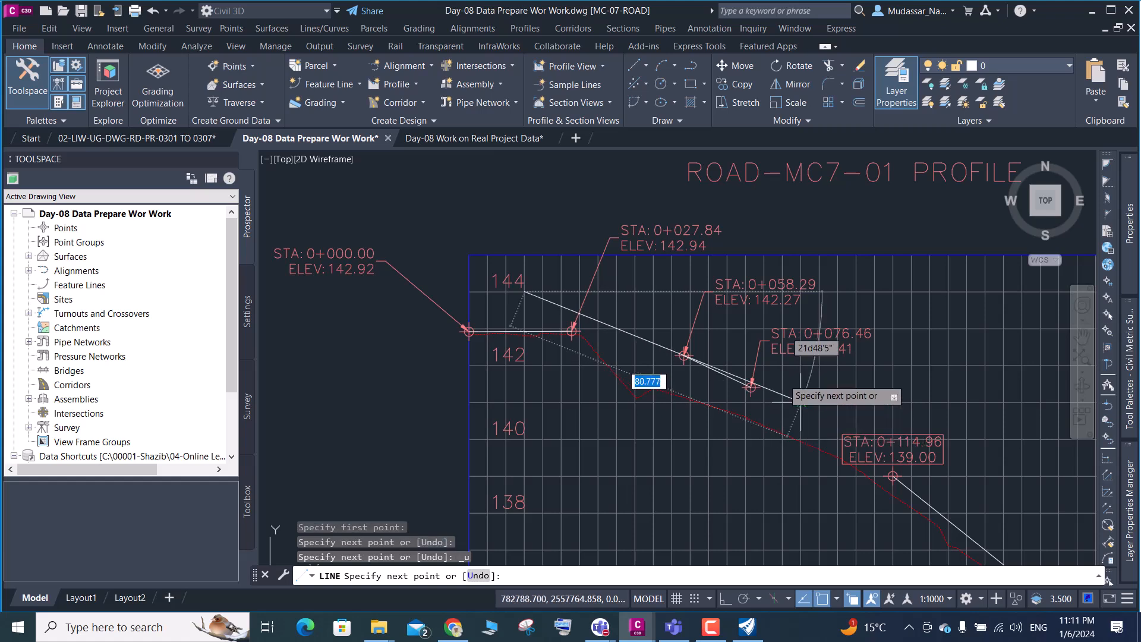
pyautogui.click(744, 319)
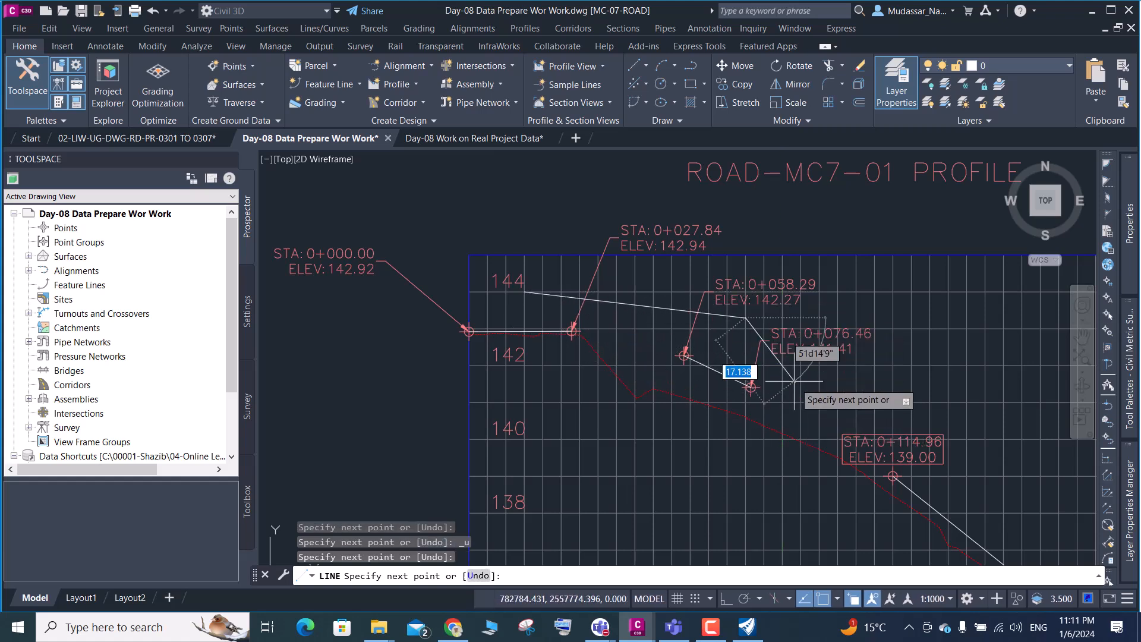
pyautogui.click(800, 416)
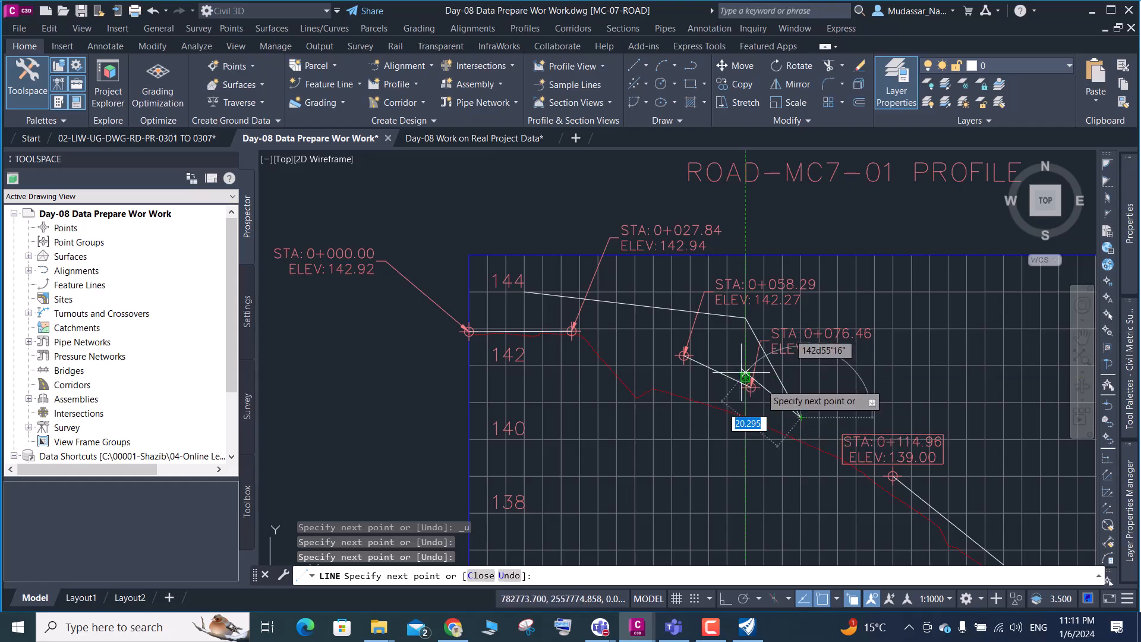
pyautogui.press('Return')
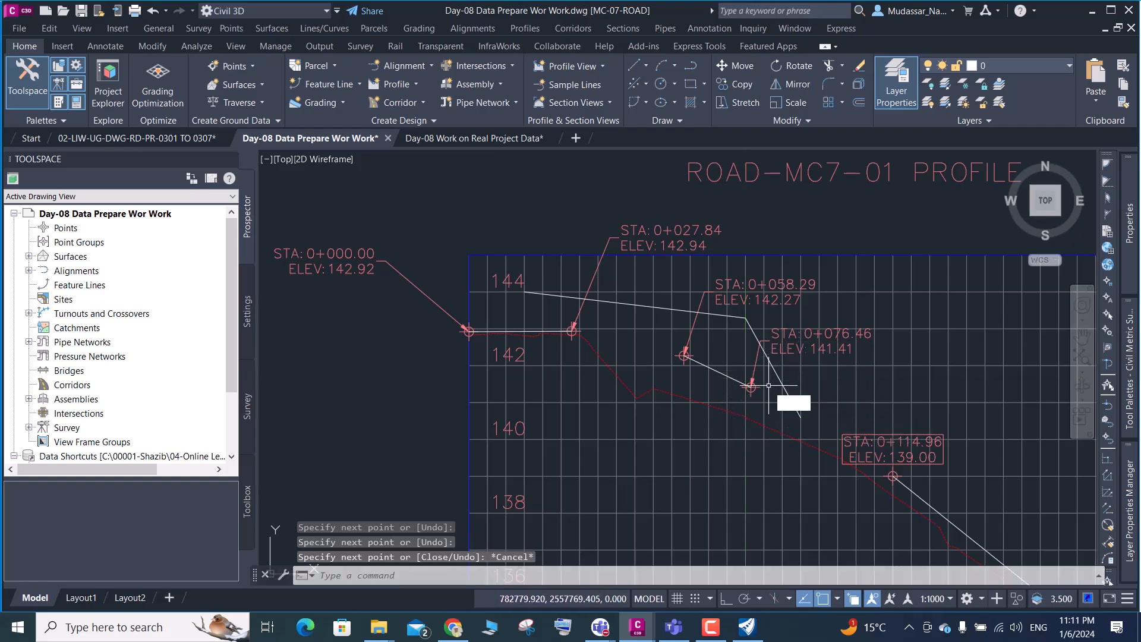
# Extend the first tangent line to the steep helper line, and extend the STA 0+058.29 polyline back to meet that tangent
pyautogui.write('EX')
pyautogui.press('Return')
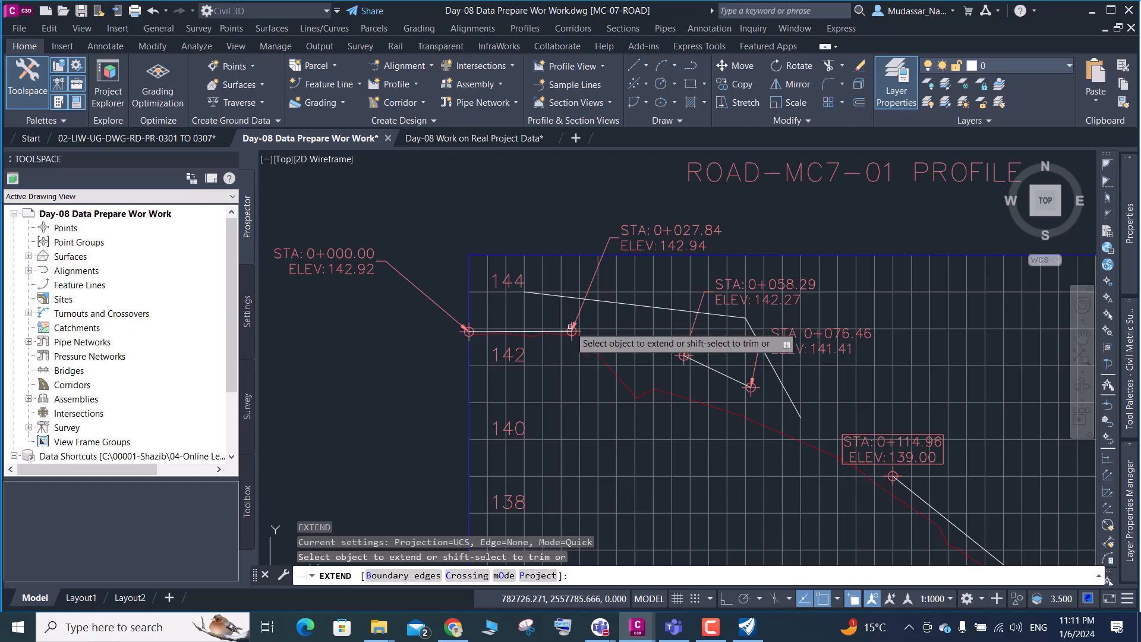
pyautogui.scroll(2, 564, 330)
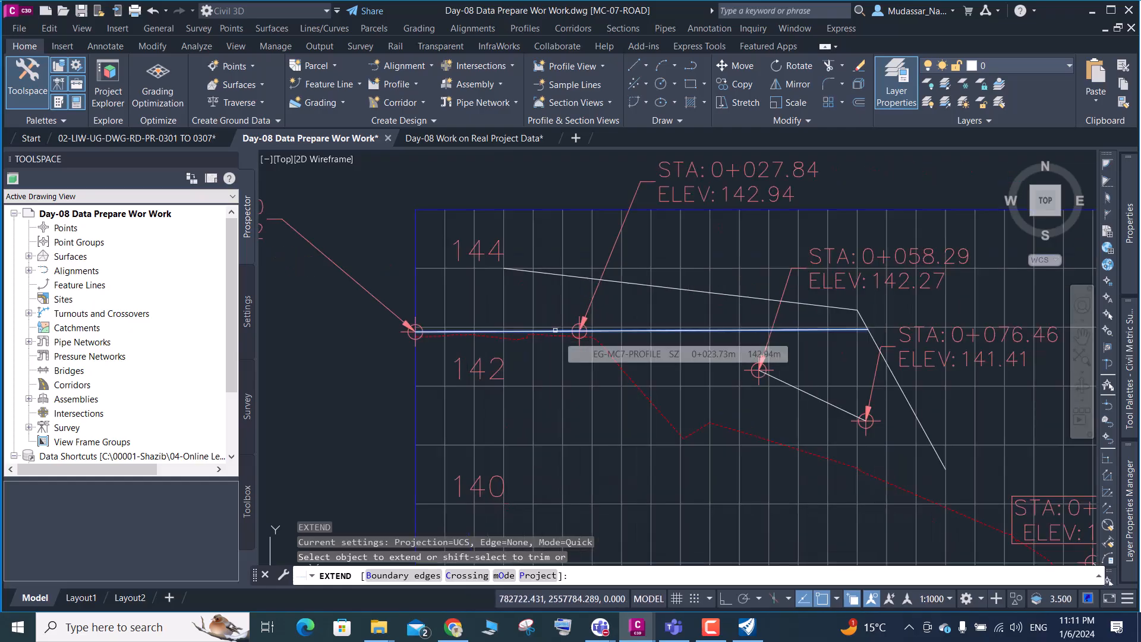
pyautogui.click(555, 330)
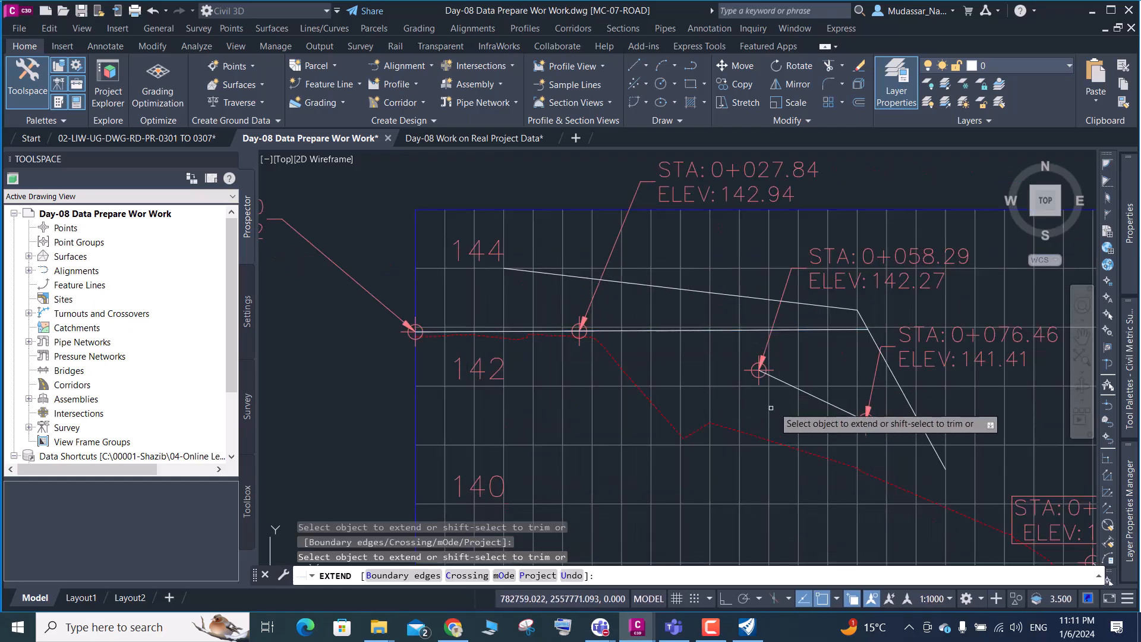
pyautogui.click(788, 384)
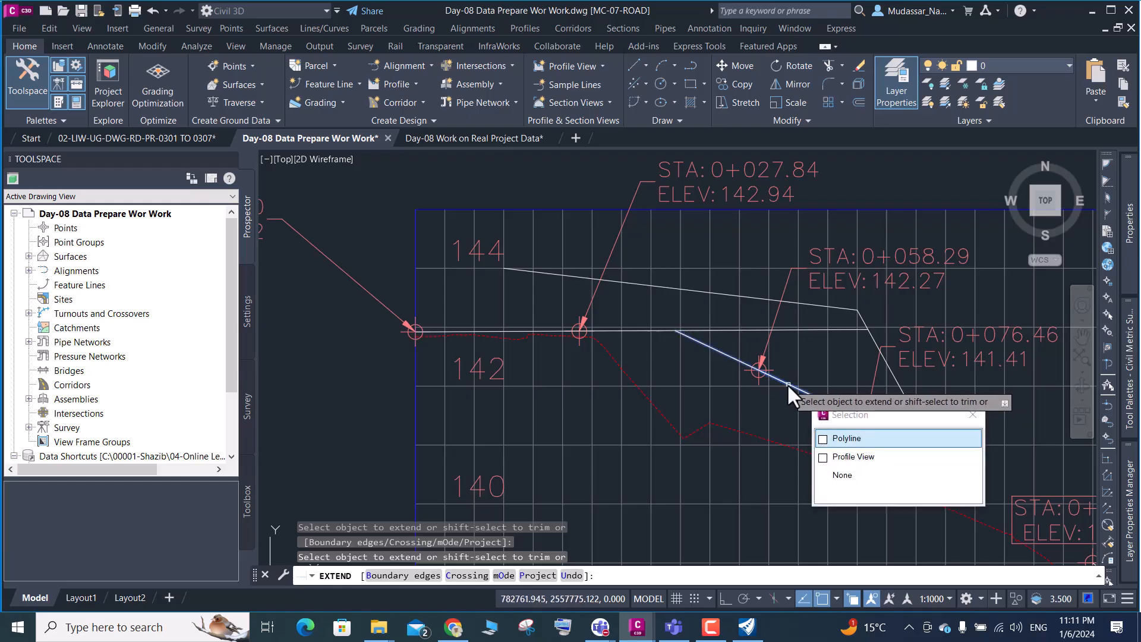
pyautogui.click(847, 439)
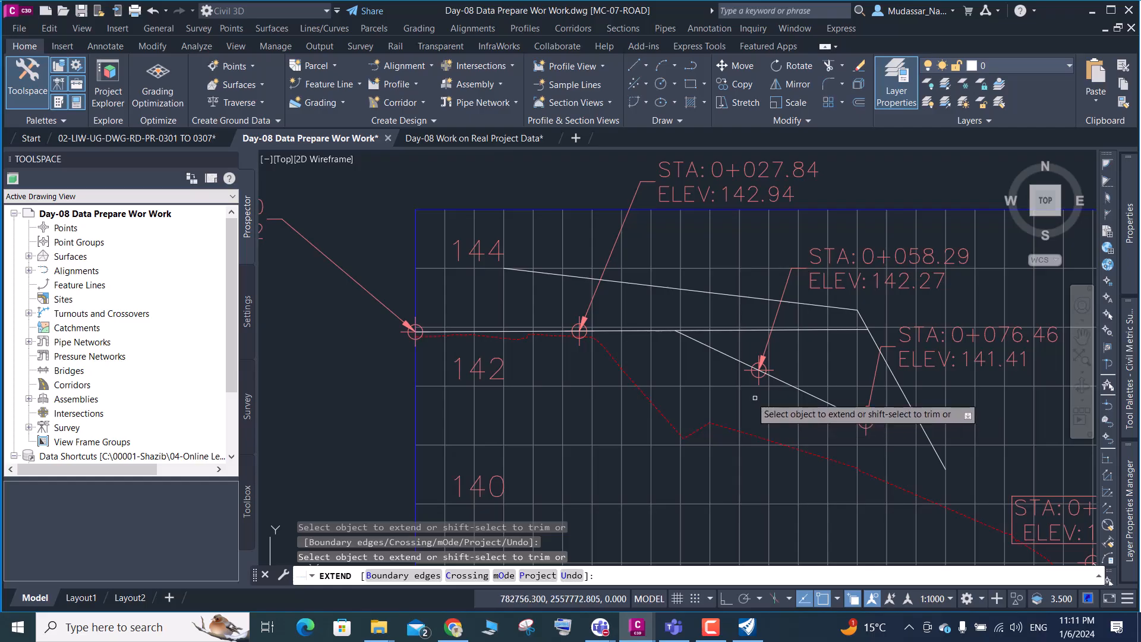
# Break the extended first tangent line at the STA 0+027.84 point and check the separated segment
pyautogui.press('Escape')
pyautogui.scroll(3, 605, 320)
pyautogui.click(608, 332)
pyautogui.write('Br')
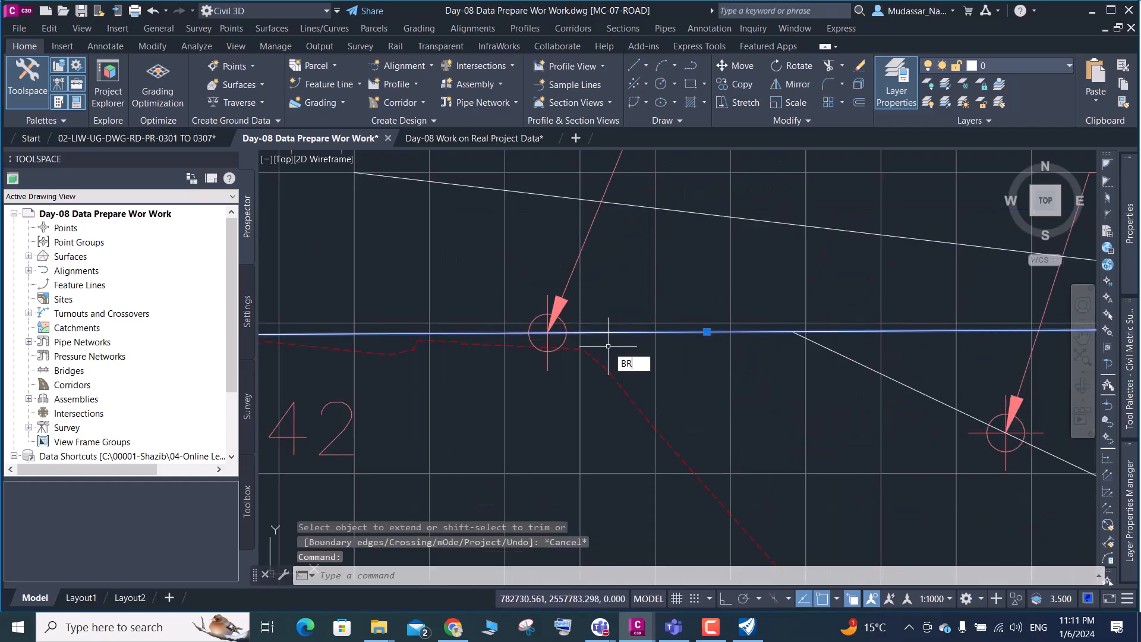
pyautogui.press('Return')
pyautogui.click(559, 330)
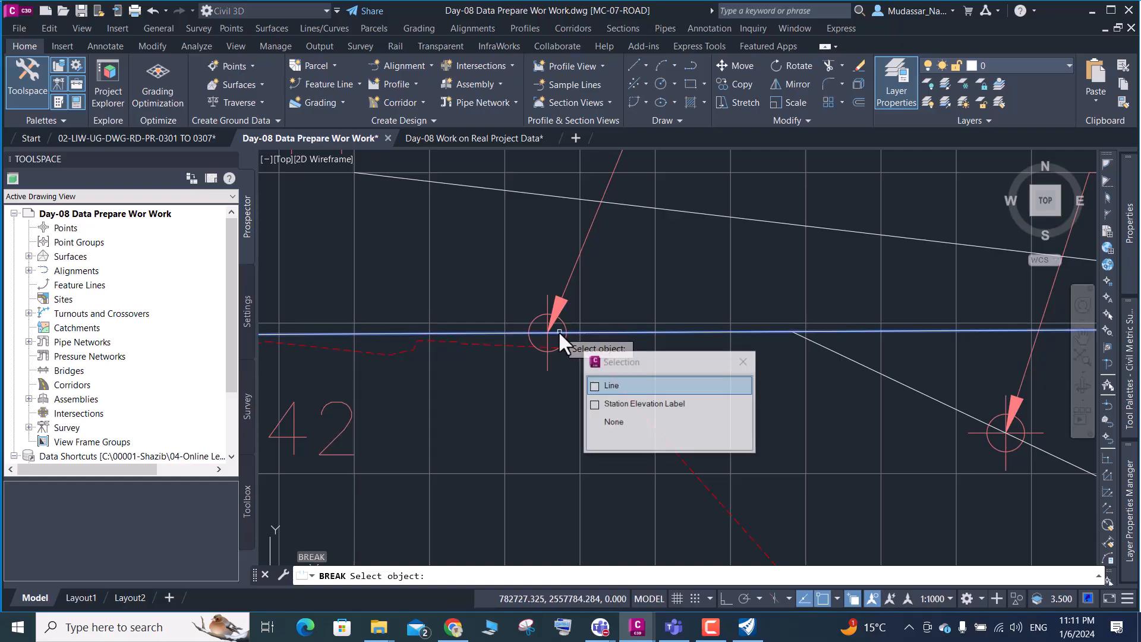
pyautogui.click(610, 385)
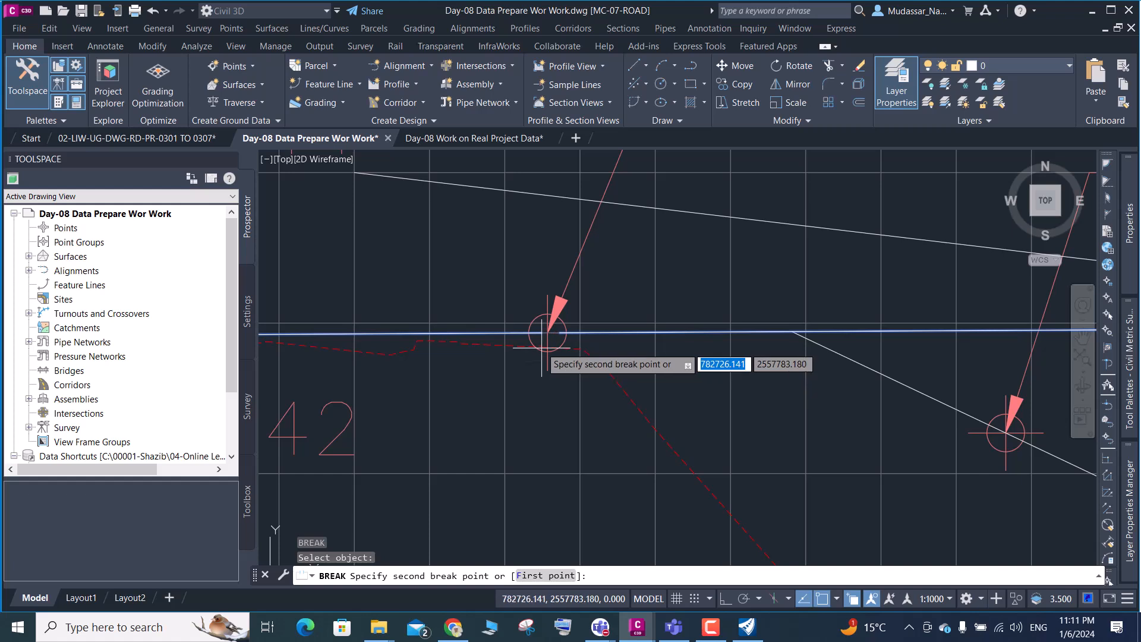
pyautogui.click(547, 335)
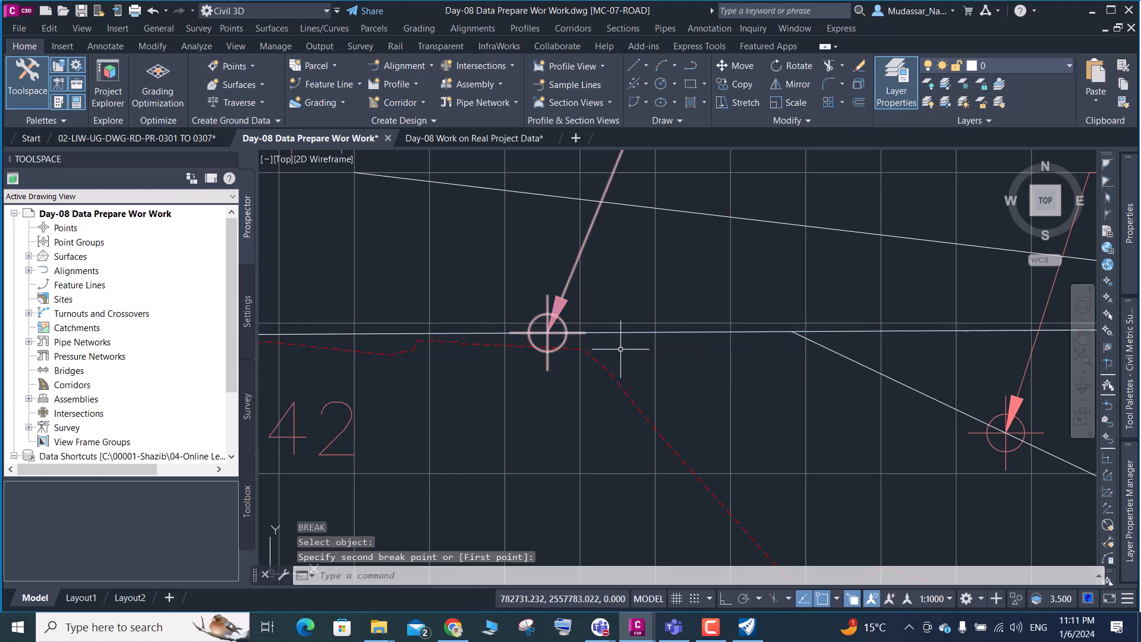
pyautogui.click(687, 329)
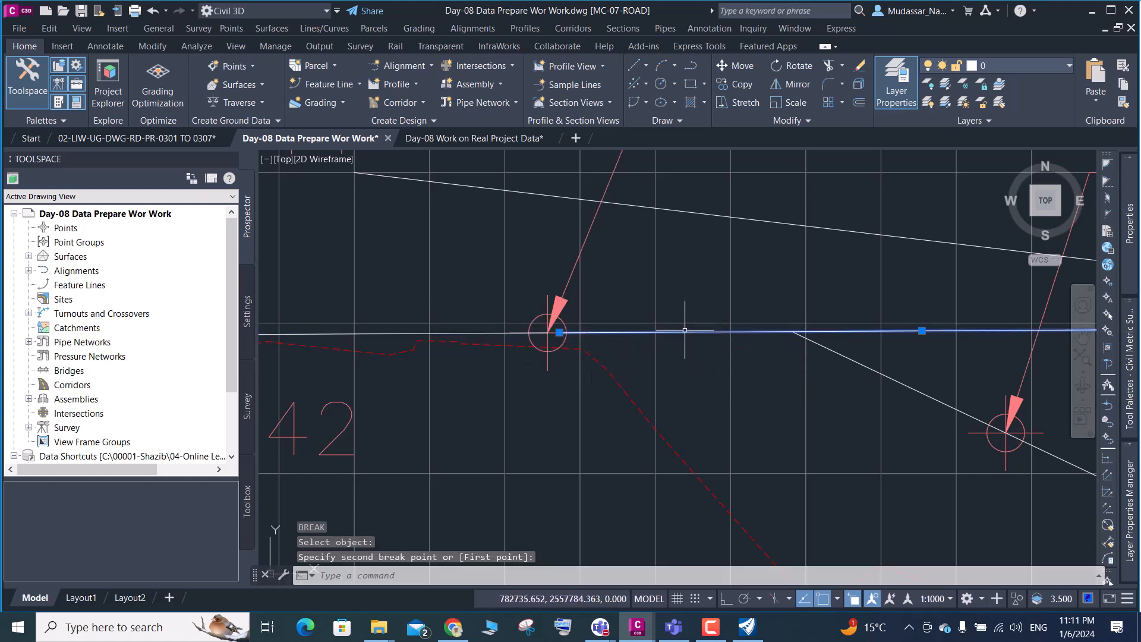
pyautogui.press('Escape')
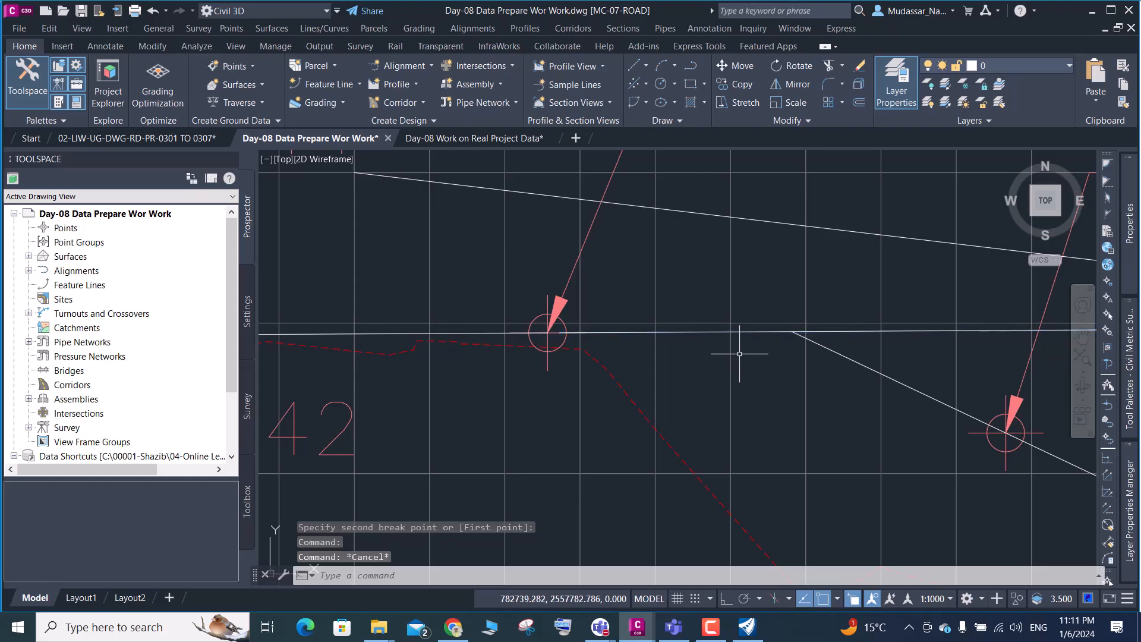
# Draw a nearly vertical polyline upward from the intersection of the two extended tangents to above the profile grid
pyautogui.press('Return')
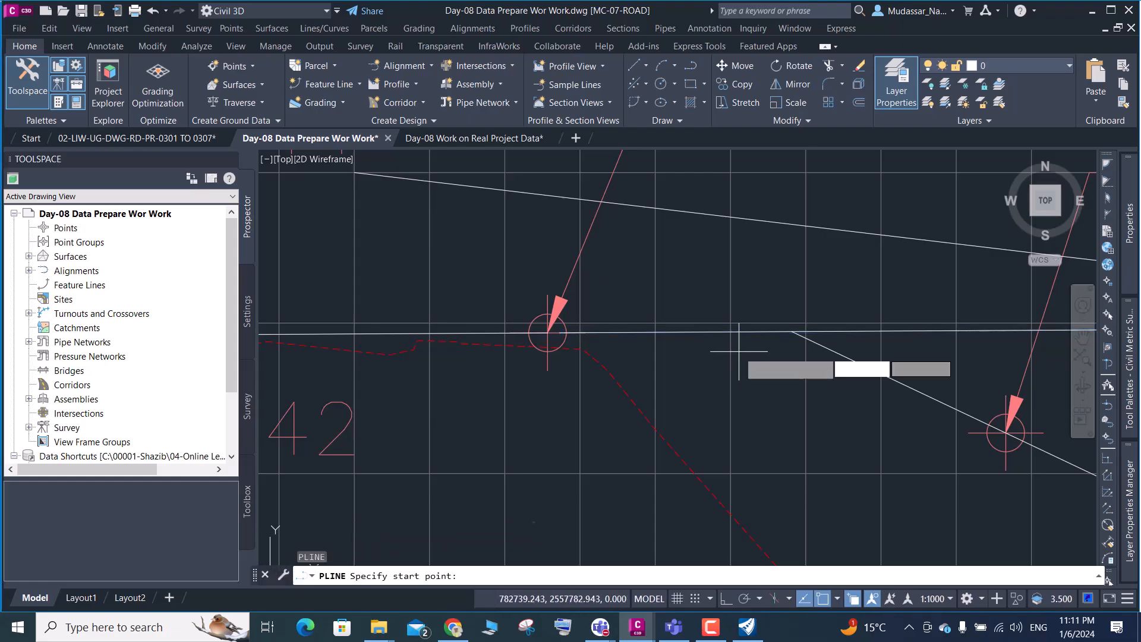
pyautogui.scroll(4, 790, 324)
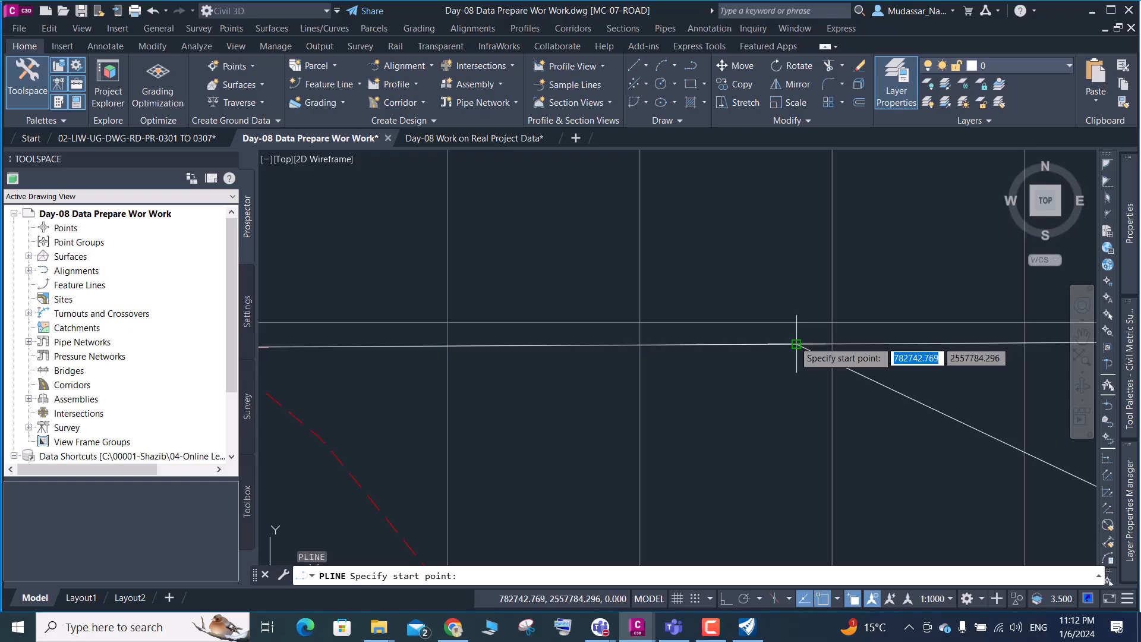
pyautogui.click(796, 343)
pyautogui.scroll(-5, 793, 357)
pyautogui.click(786, 387)
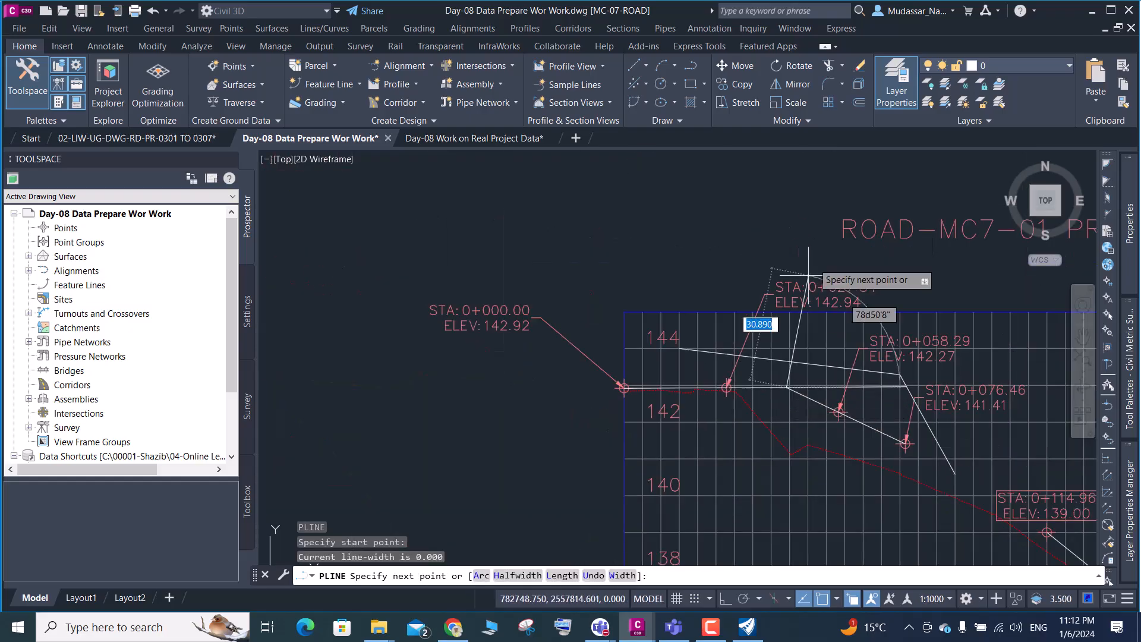
pyautogui.click(807, 191)
pyautogui.press('Return')
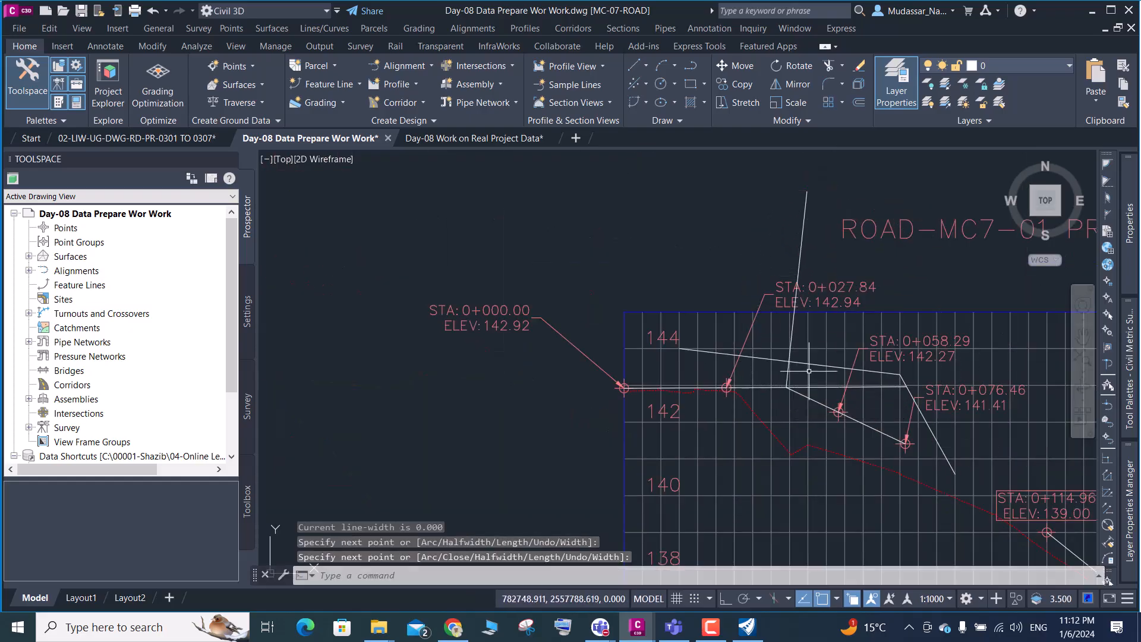
# Erase the upper helper line that runs from near the 144 elevation label
pyautogui.click(801, 363)
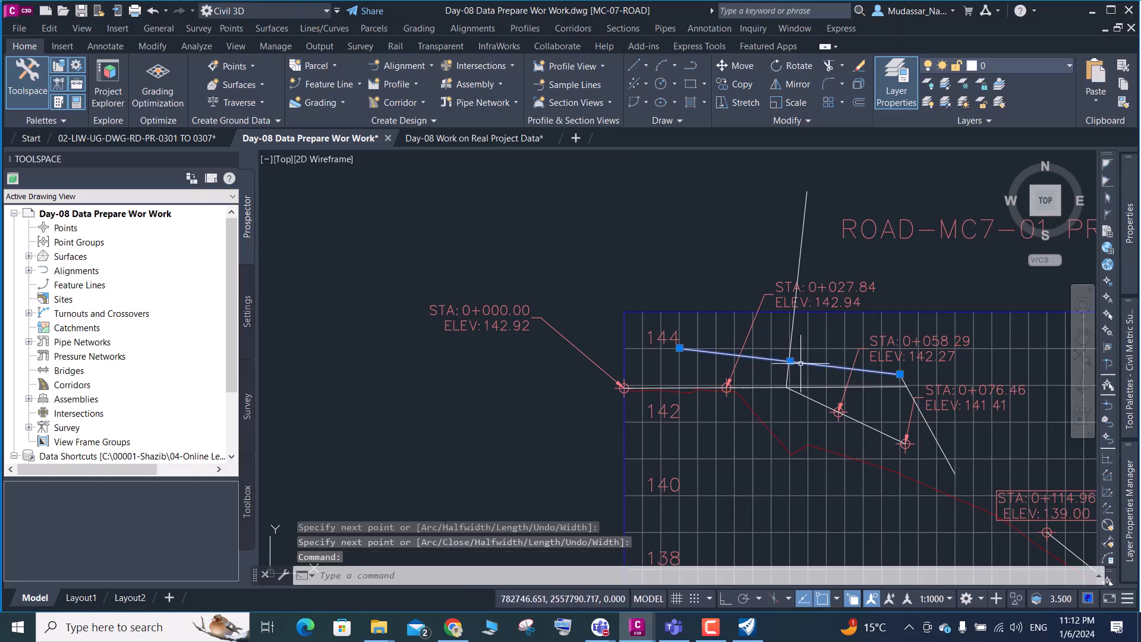
pyautogui.press('Delete')
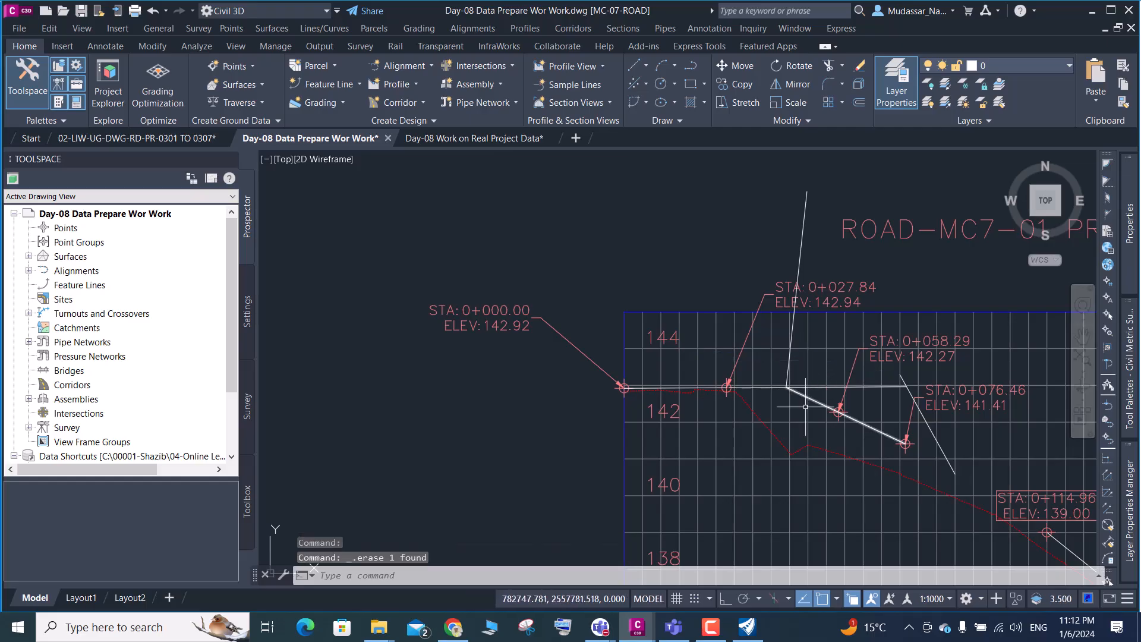
pyautogui.scroll(2, 802, 401)
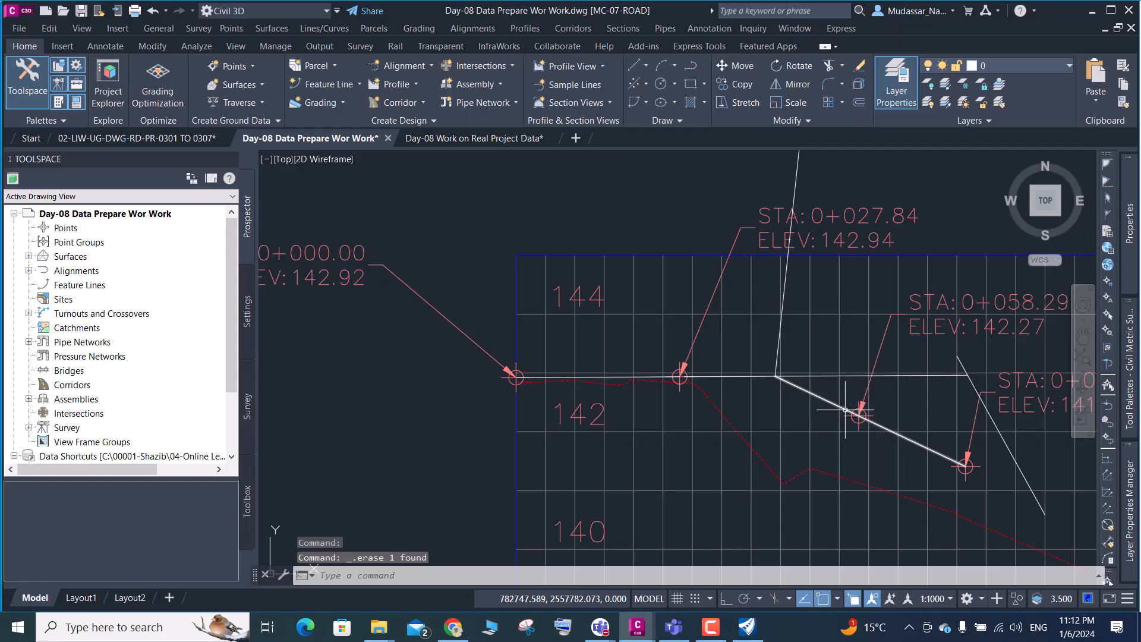
pyautogui.scroll(-2, 826, 406)
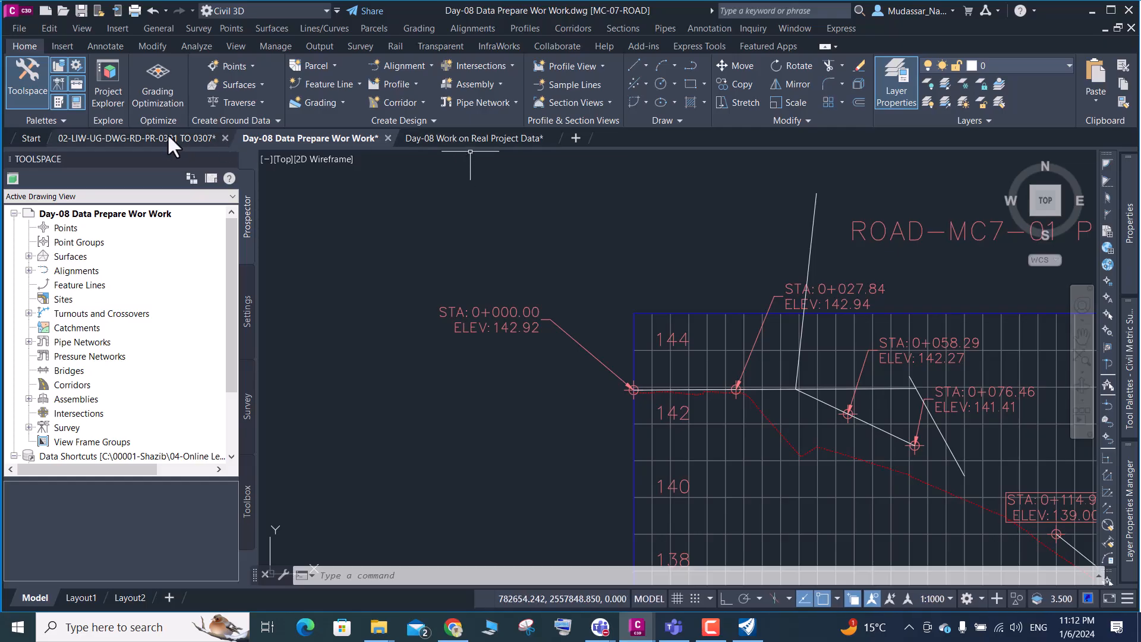
# Switch to the 02-LIW-UG-DWG-RD-PR-0301 TO 0307 drawing and examine the tangent lines meeting between BVCS 0+027.840 and EVCS 0+058.279
pyautogui.scroll(5, 607, 367)
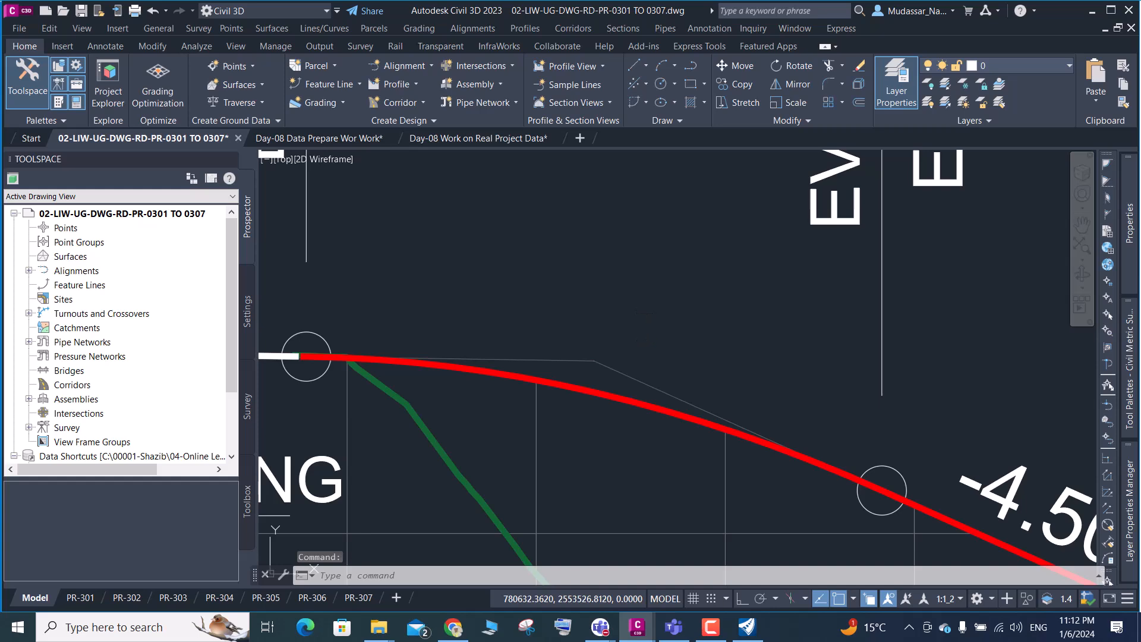
pyautogui.scroll(-2, 639, 347)
pyautogui.scroll(-3, 624, 363)
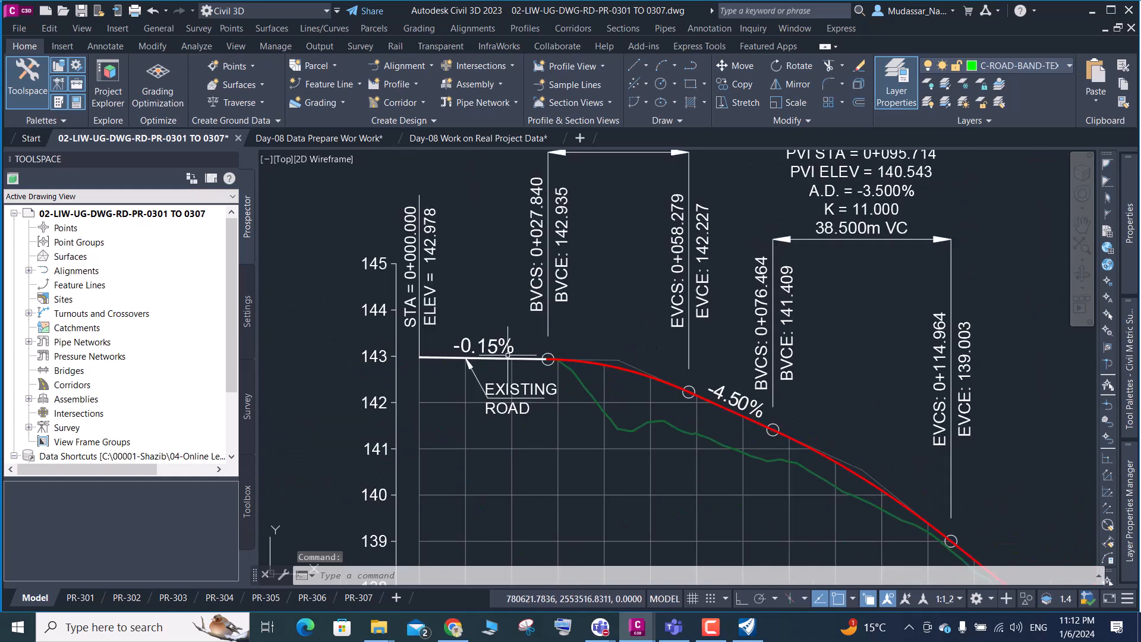
pyautogui.scroll(4, 607, 367)
pyautogui.click(590, 360)
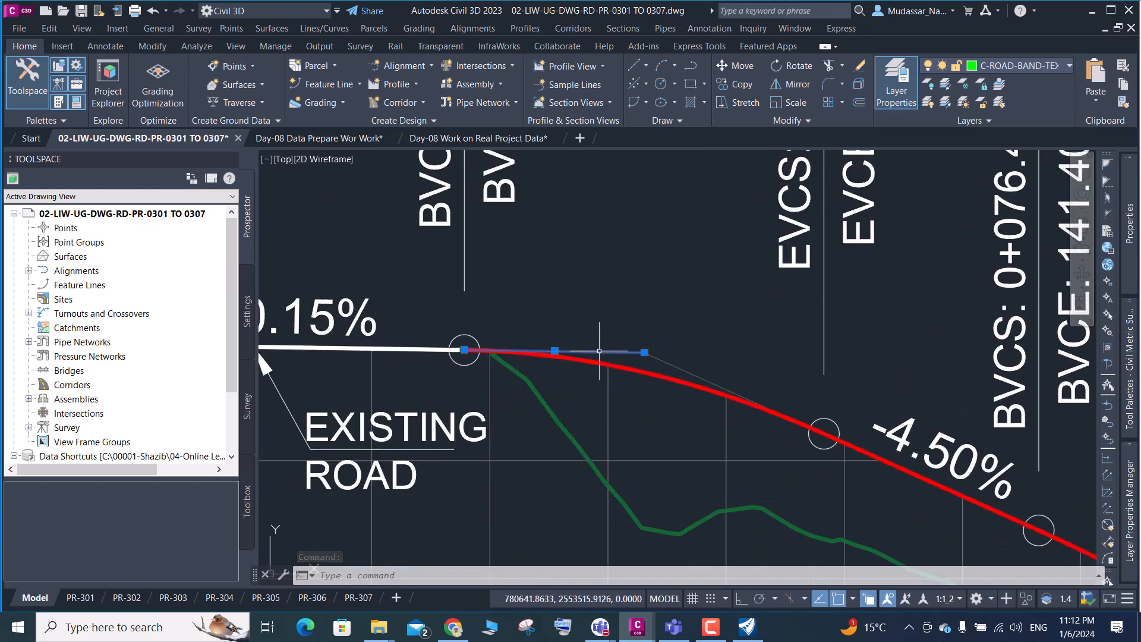
pyautogui.scroll(-4, 589, 360)
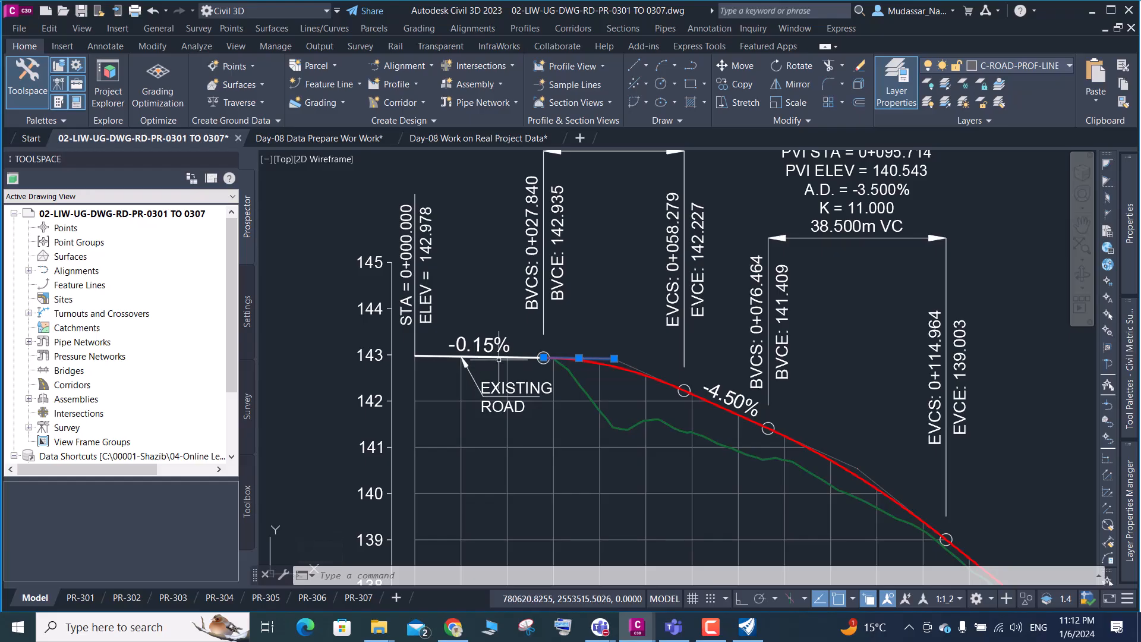
pyautogui.scroll(2, 498, 359)
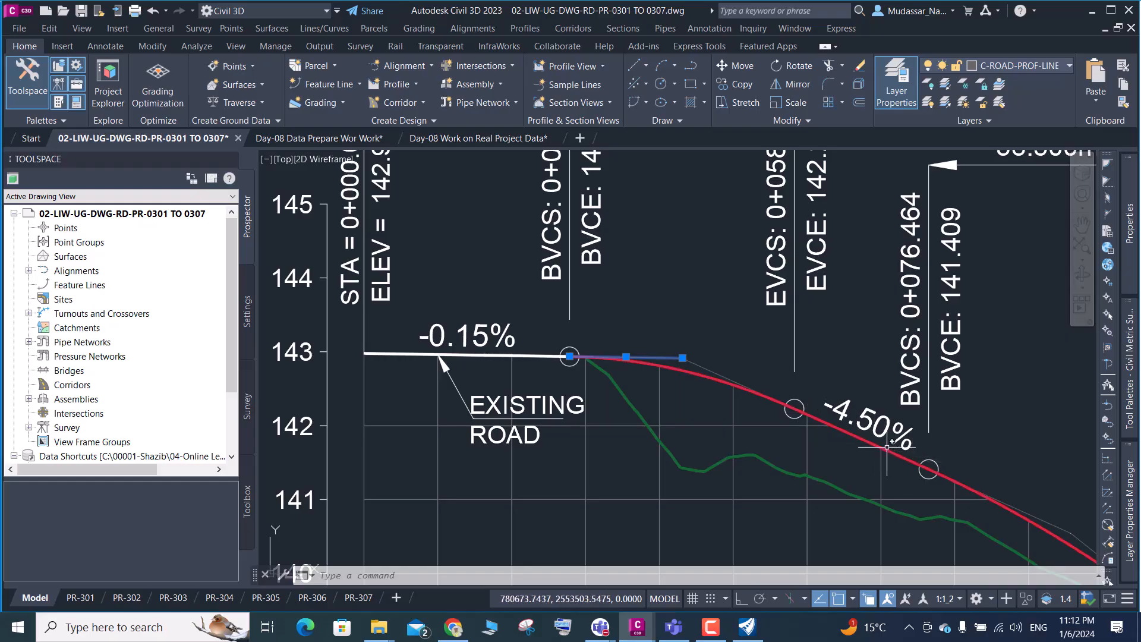
pyautogui.scroll(2, 682, 357)
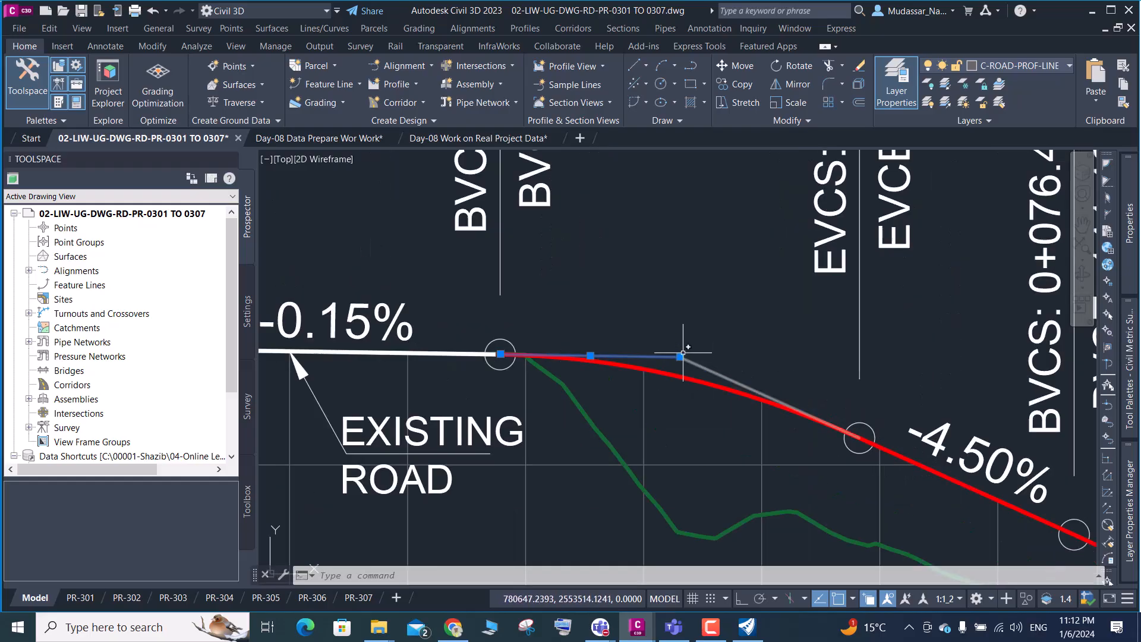
pyautogui.scroll(-6, 693, 432)
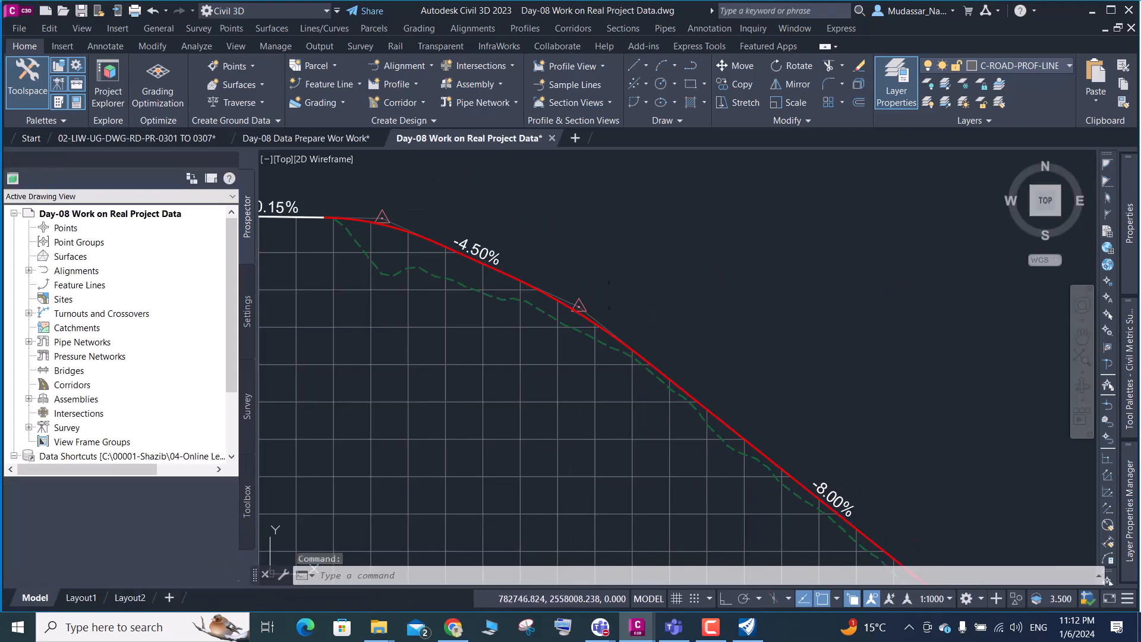
# Switch to the Day-08 Data Prepare Wor Work drawing and erase the extended first tangent segment beyond STA 0+027.84
pyautogui.scroll(-6, 616, 486)
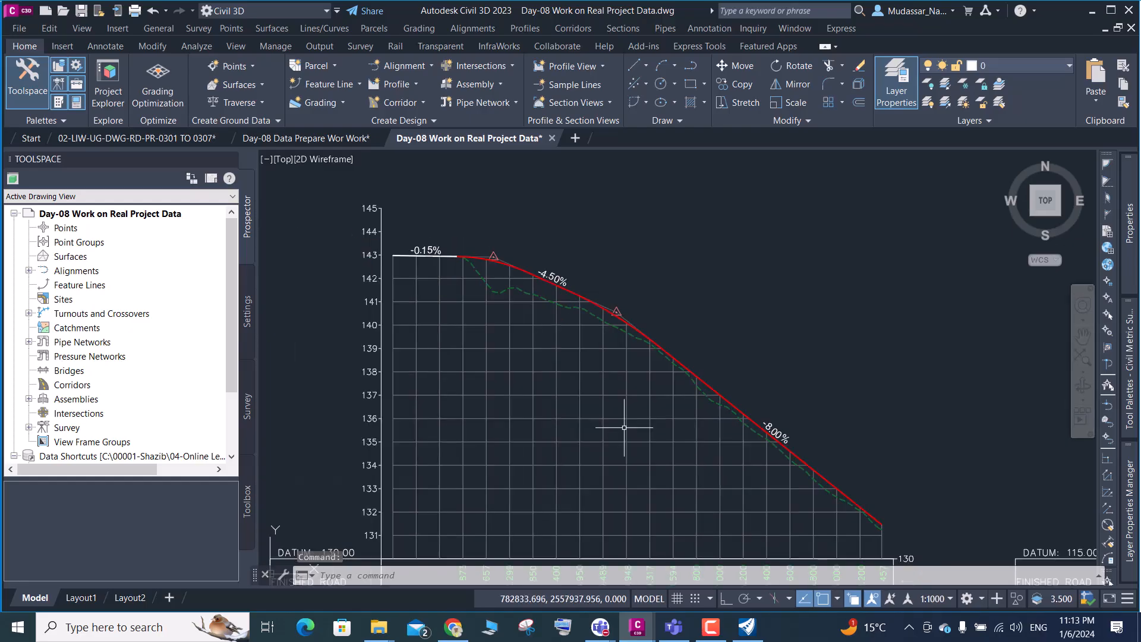
pyautogui.scroll(-4, 612, 297)
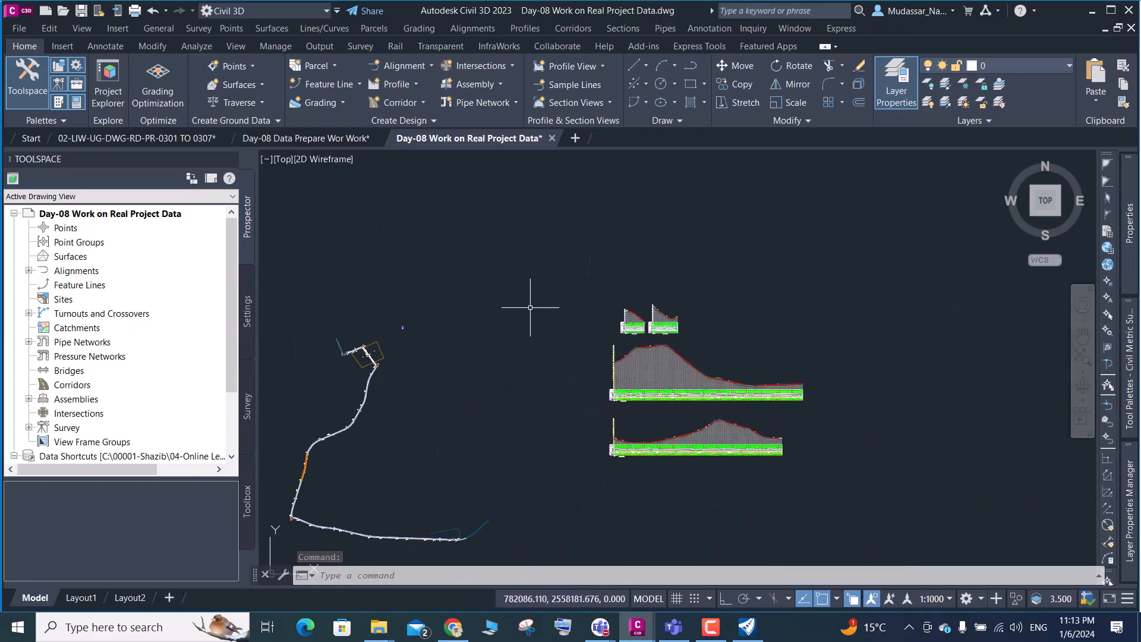
pyautogui.scroll(3, 428, 325)
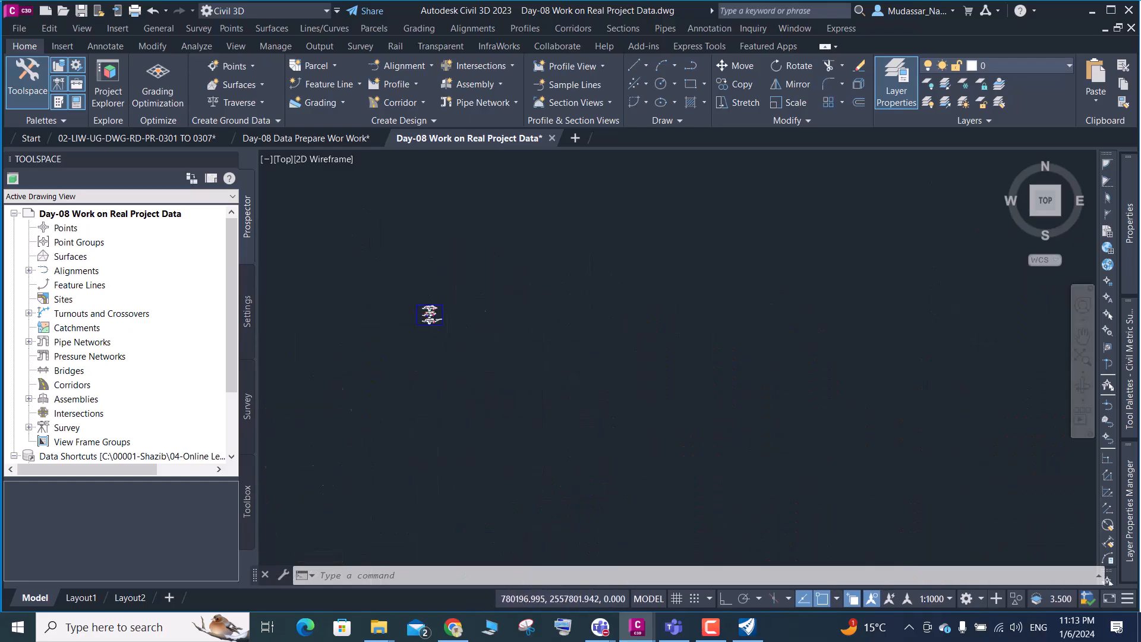
pyautogui.click(300, 141)
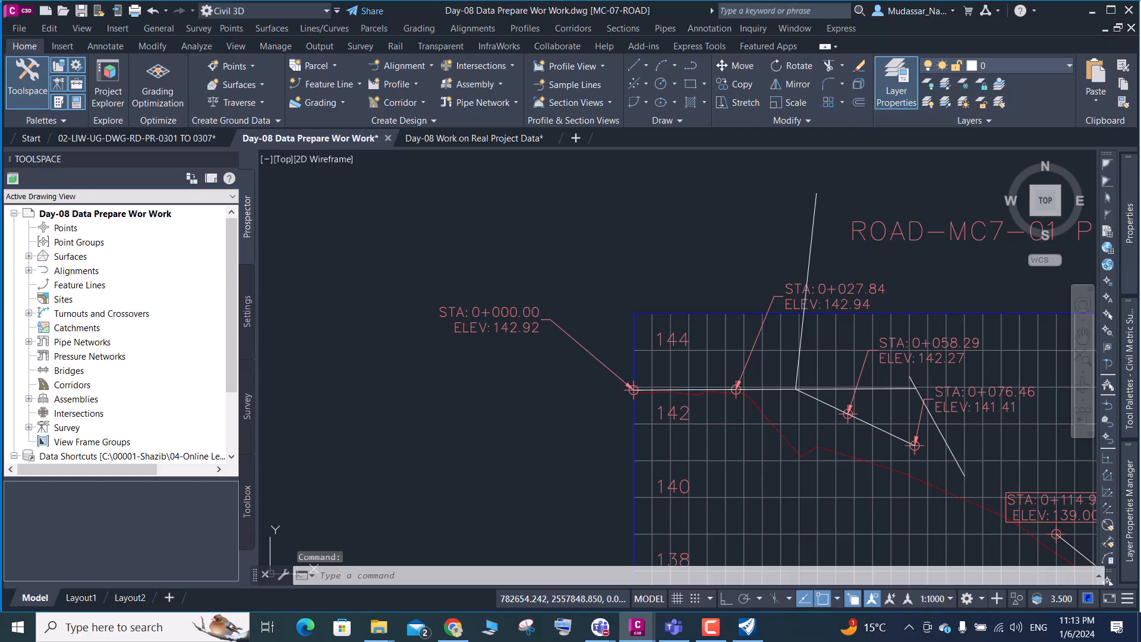
pyautogui.scroll(4, 780, 383)
pyautogui.click(779, 385)
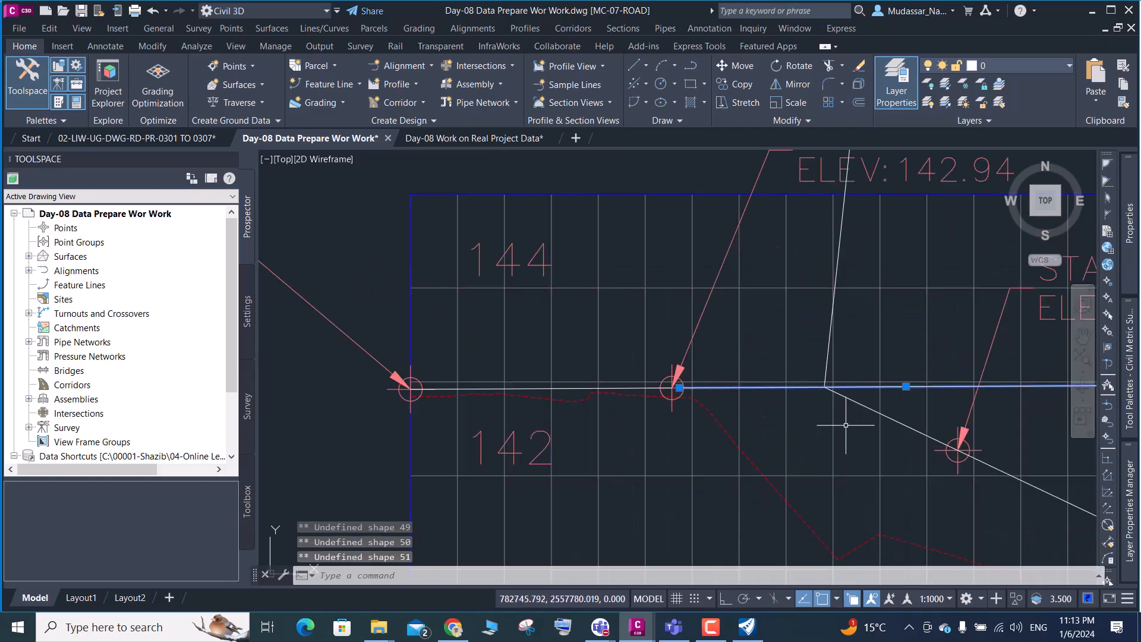
pyautogui.scroll(-2, 847, 423)
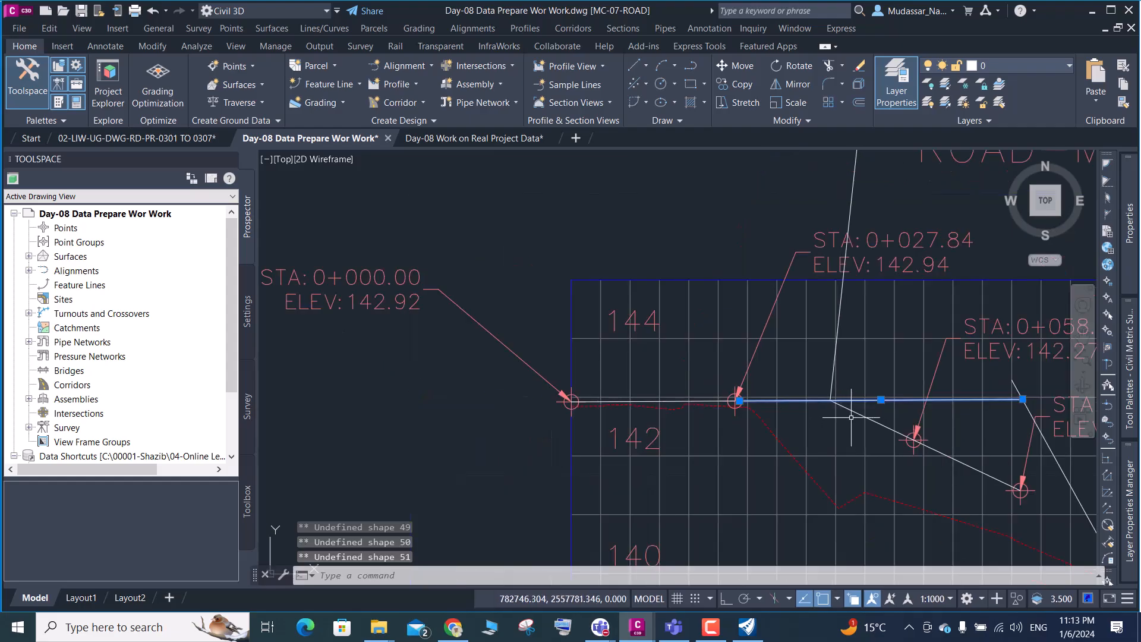
pyautogui.press('Delete')
pyautogui.click(844, 407)
pyautogui.press('Delete')
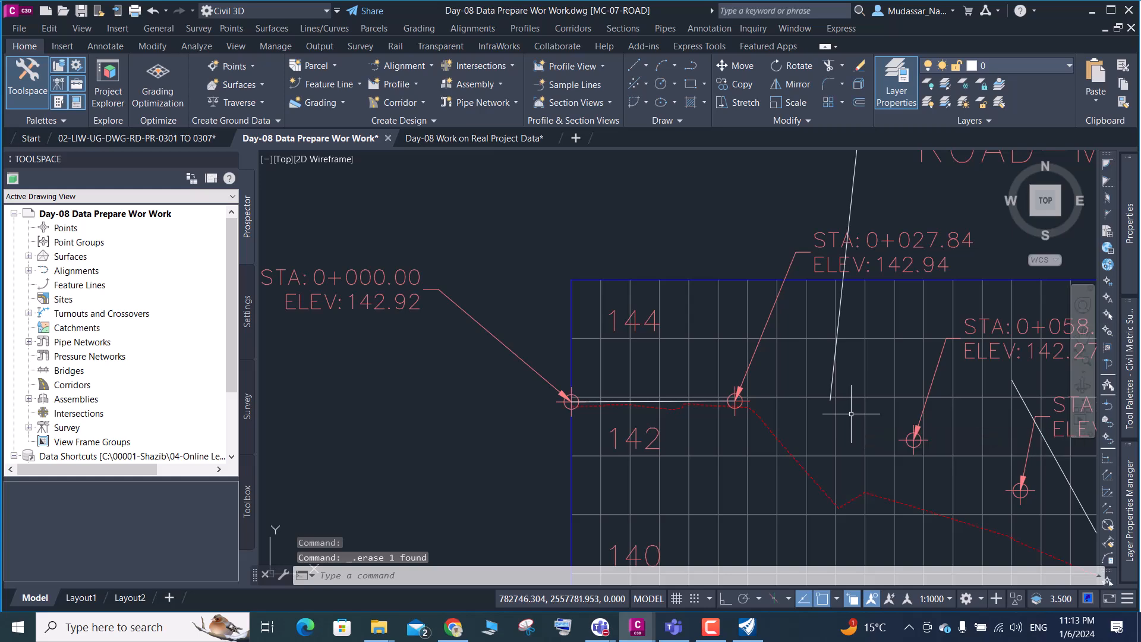
pyautogui.hotkey('ctrl', 'z')
# Stretch the extended start of the second tangent line back to the STA 0+058.29 marker
pyautogui.click(848, 410)
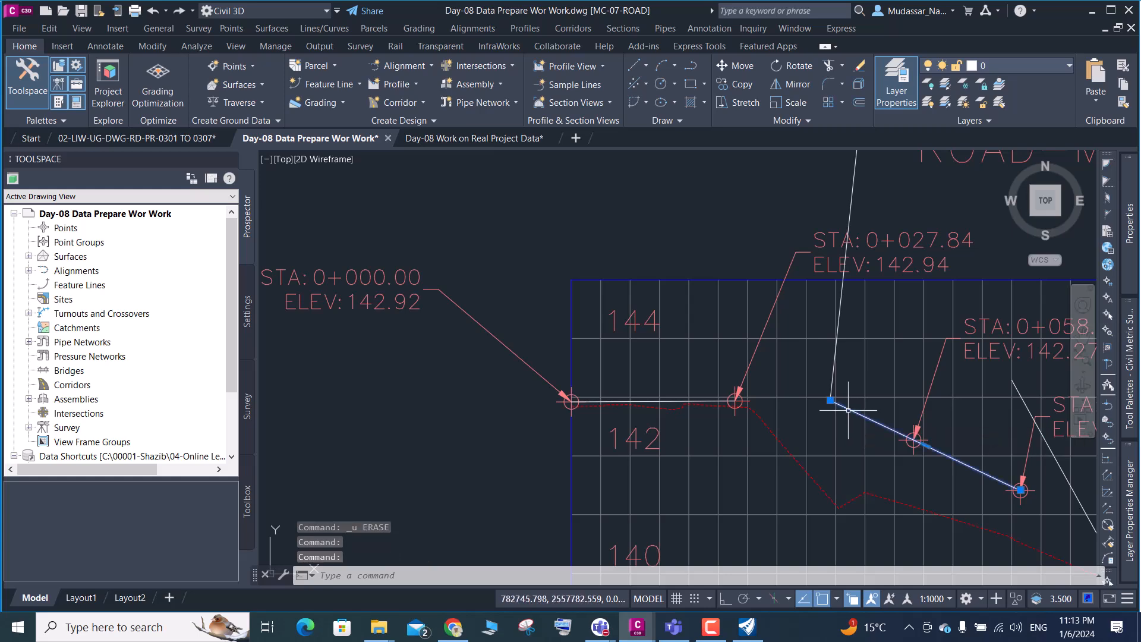
pyautogui.click(830, 400)
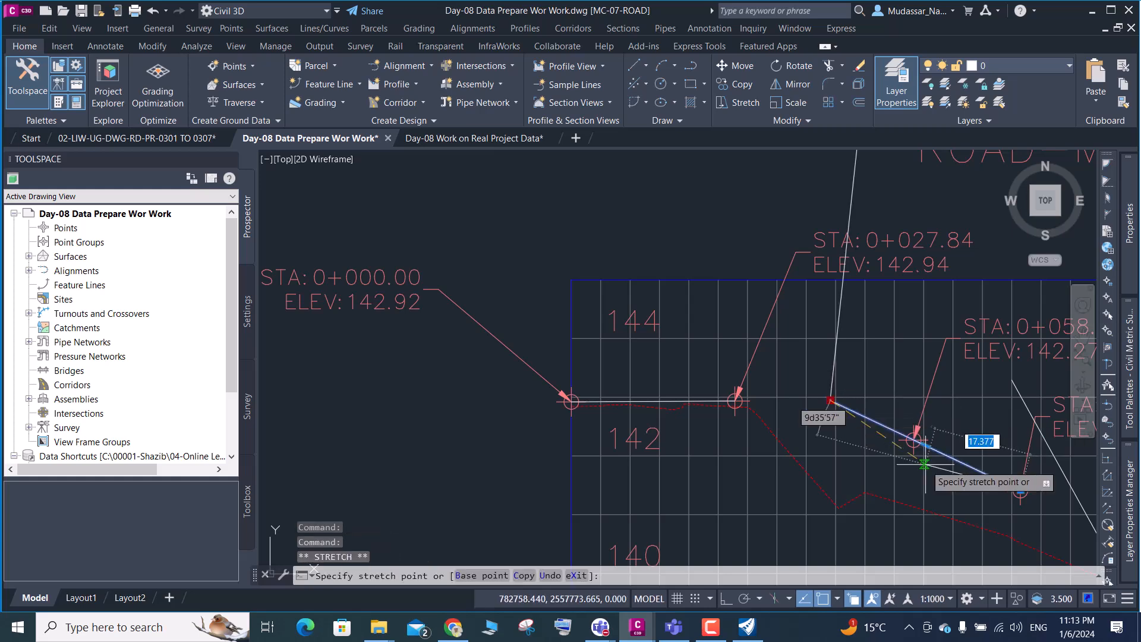
pyautogui.scroll(5, 923, 459)
pyautogui.scroll(2, 918, 454)
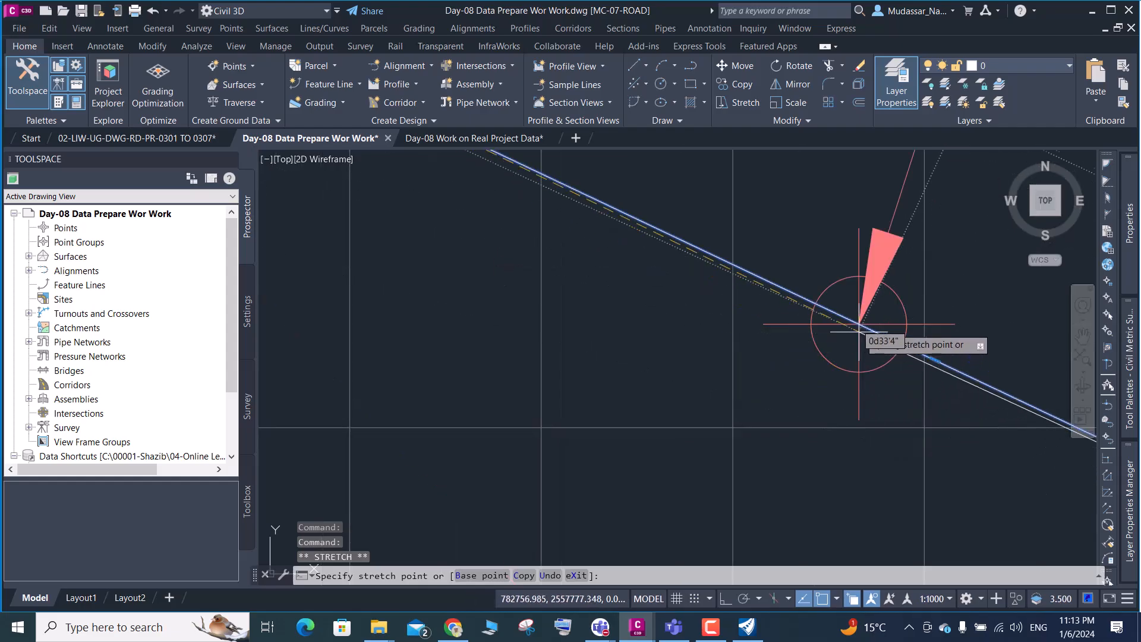
pyautogui.click(858, 324)
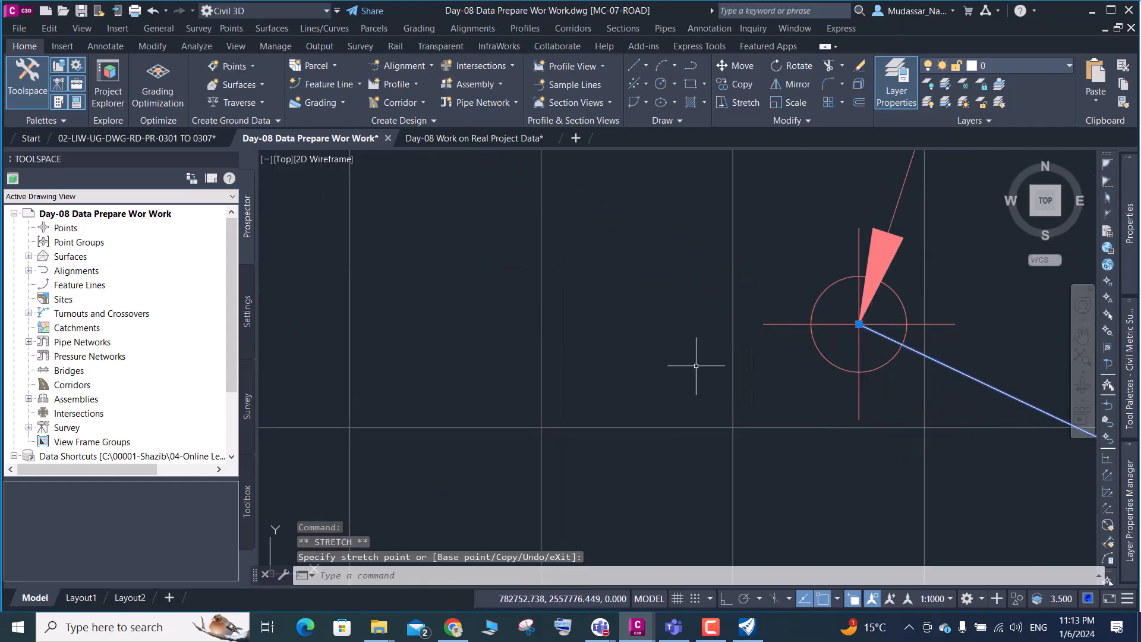
pyautogui.press('Escape')
pyautogui.scroll(-7, 696, 363)
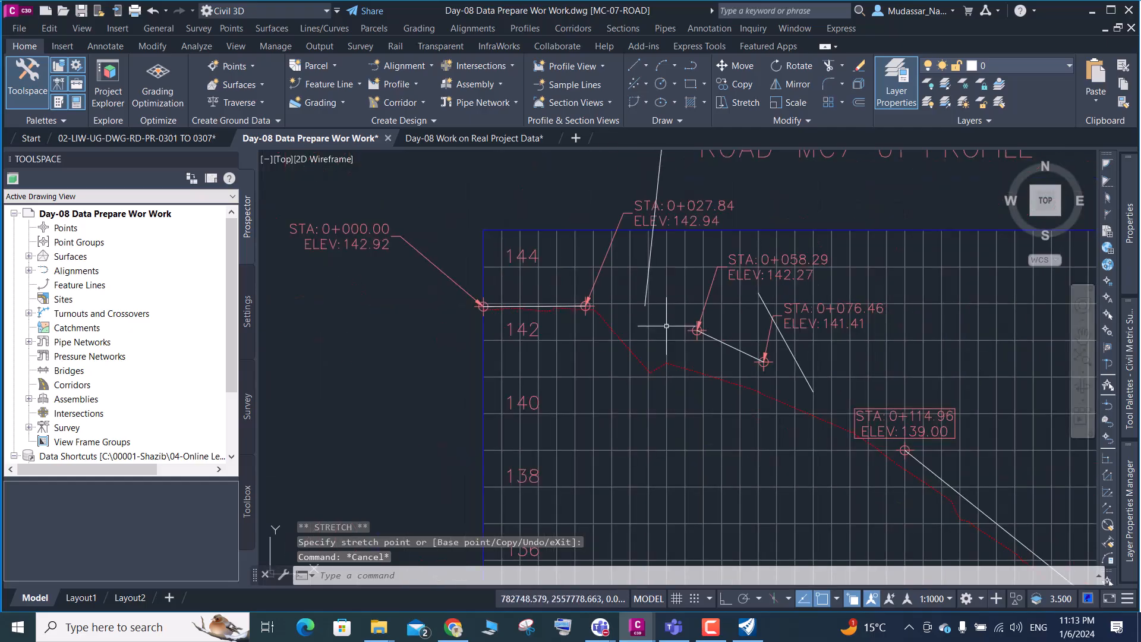
# Switch to the 02-LIW-UG-DWG-RD-PR-0301 TO 0307 drawing and read the first vertical curve's PVI station and elevation
pyautogui.scroll(-4, 637, 299)
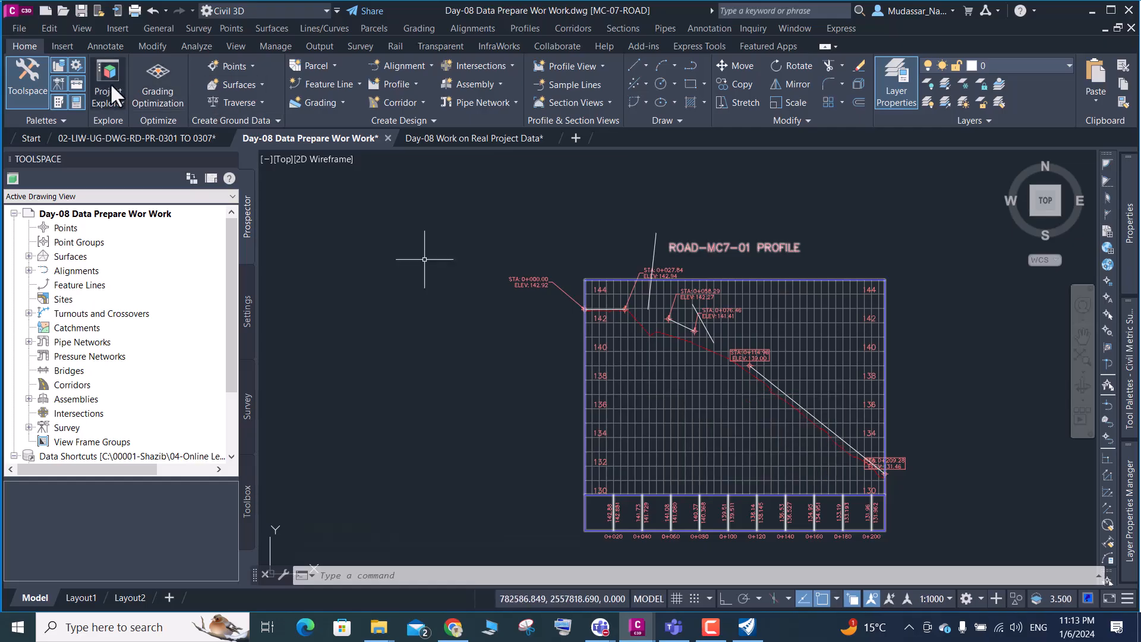
pyautogui.moveTo(113, 138)
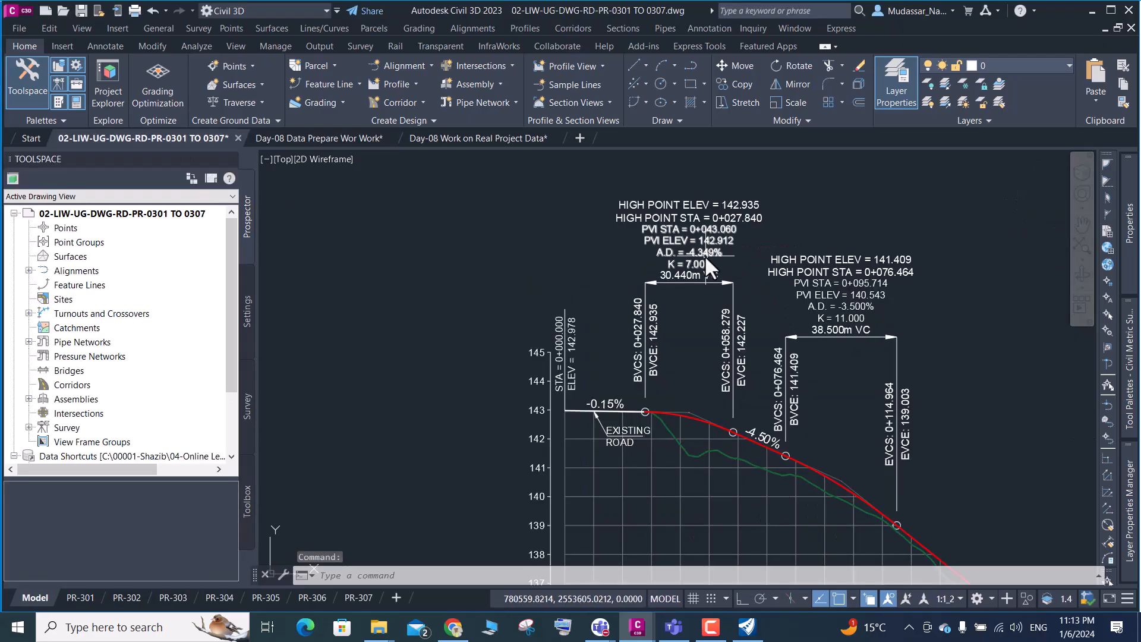
pyautogui.moveTo(705, 255)
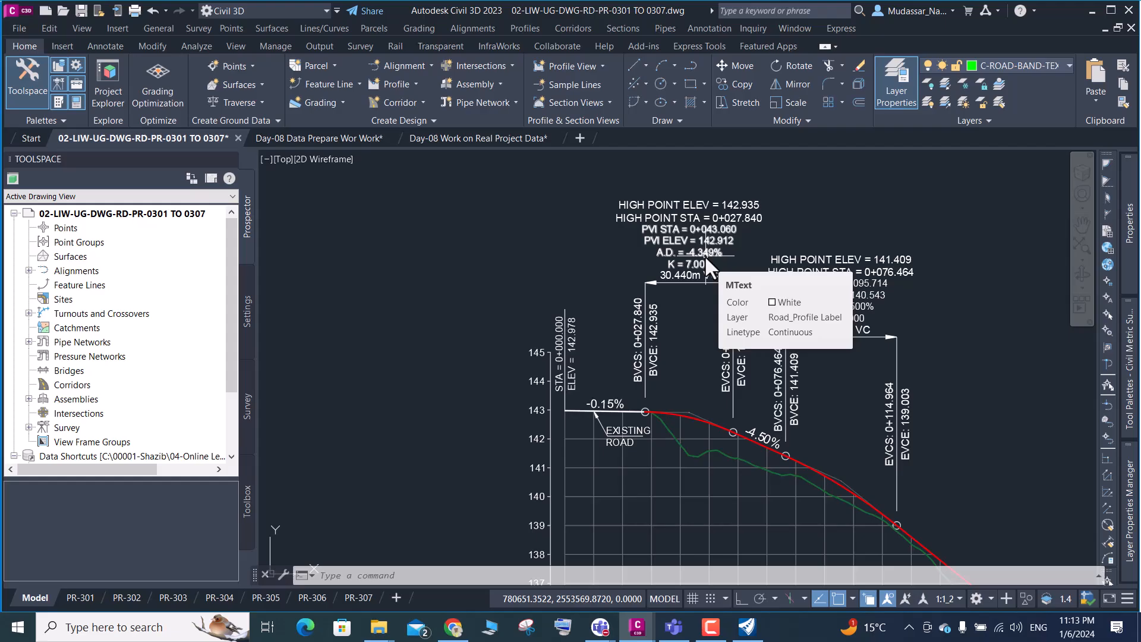
pyautogui.scroll(2, 743, 241)
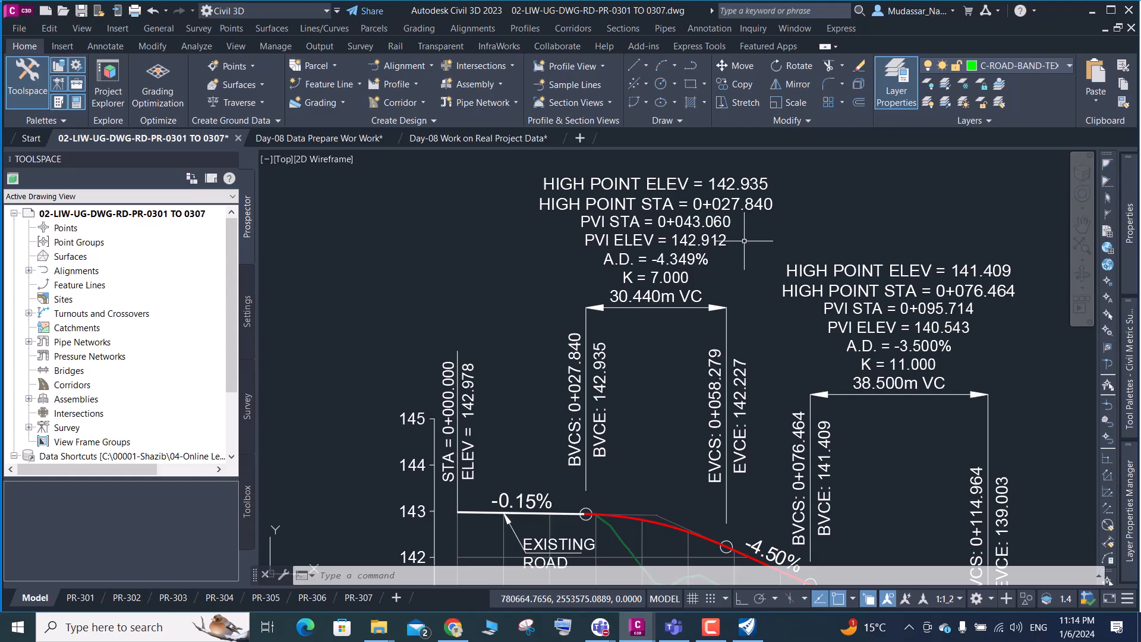
# Add a station elevation label at station 43.06 and elevation 142.912 to the ROAD-MC7-01 profile view in the Day-08 Data Prepare Wor Work drawing
pyautogui.click(283, 140)
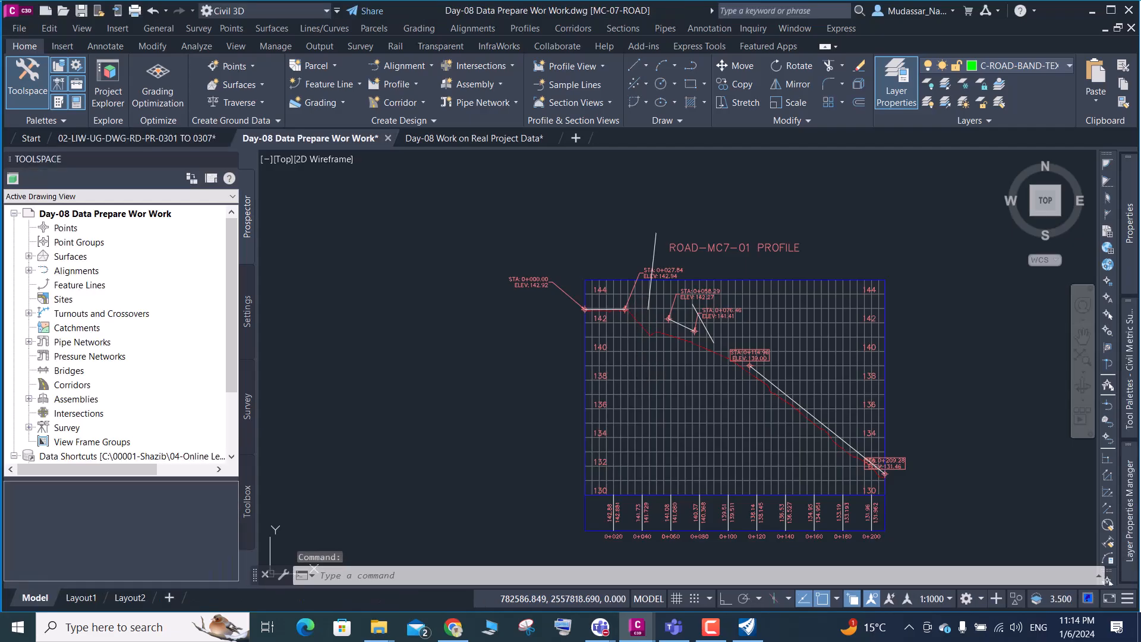
pyautogui.click(638, 357)
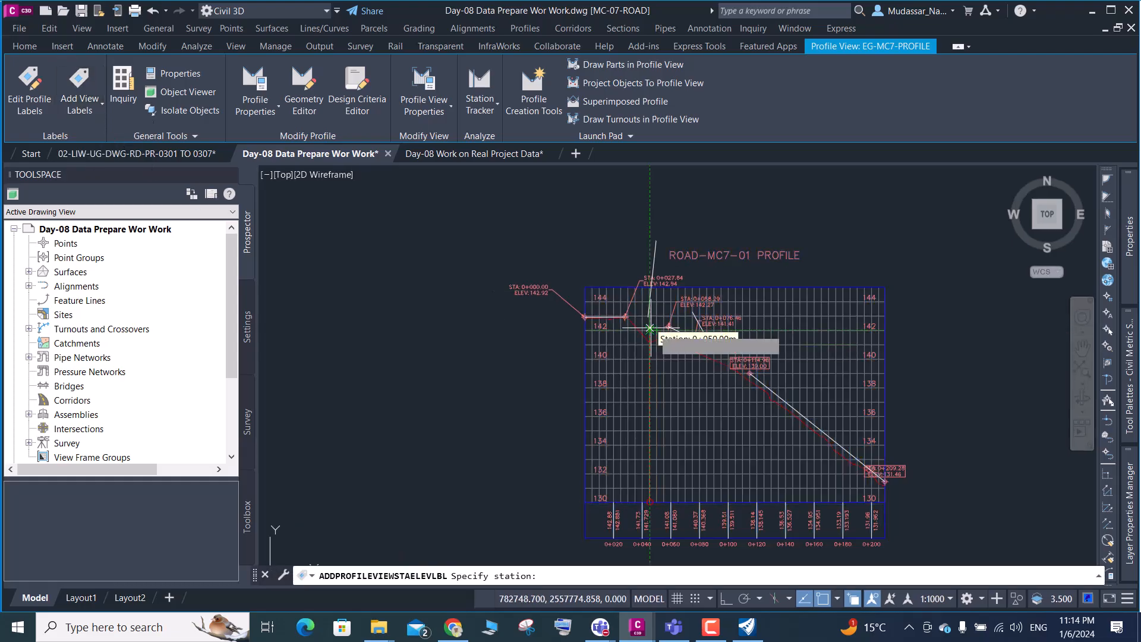
pyautogui.scroll(2, 650, 327)
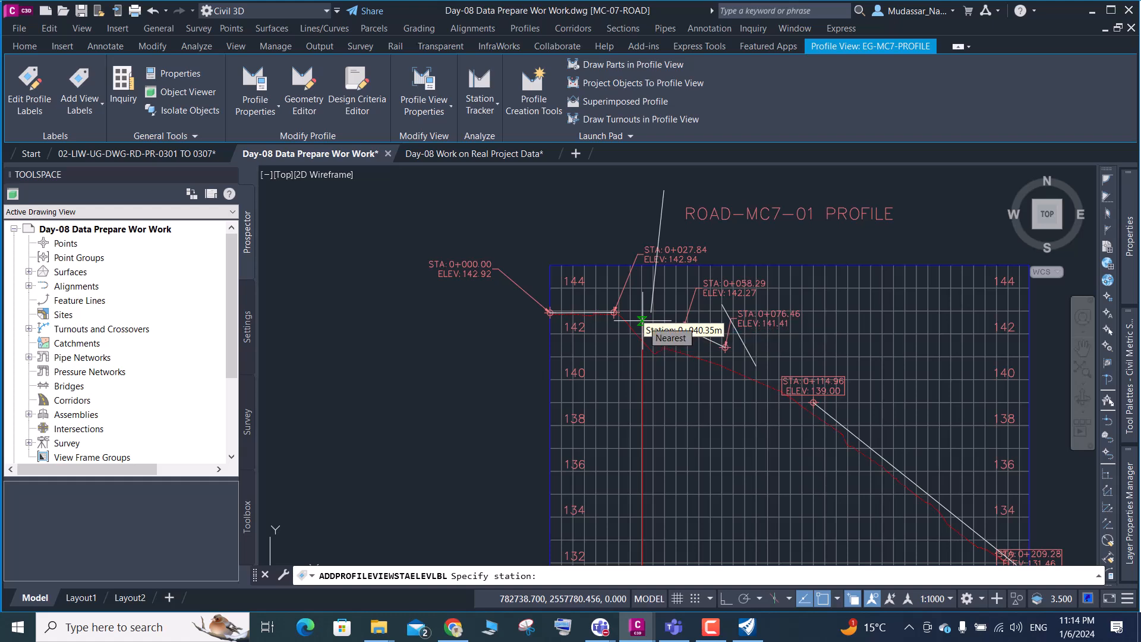
pyautogui.write('43.0')
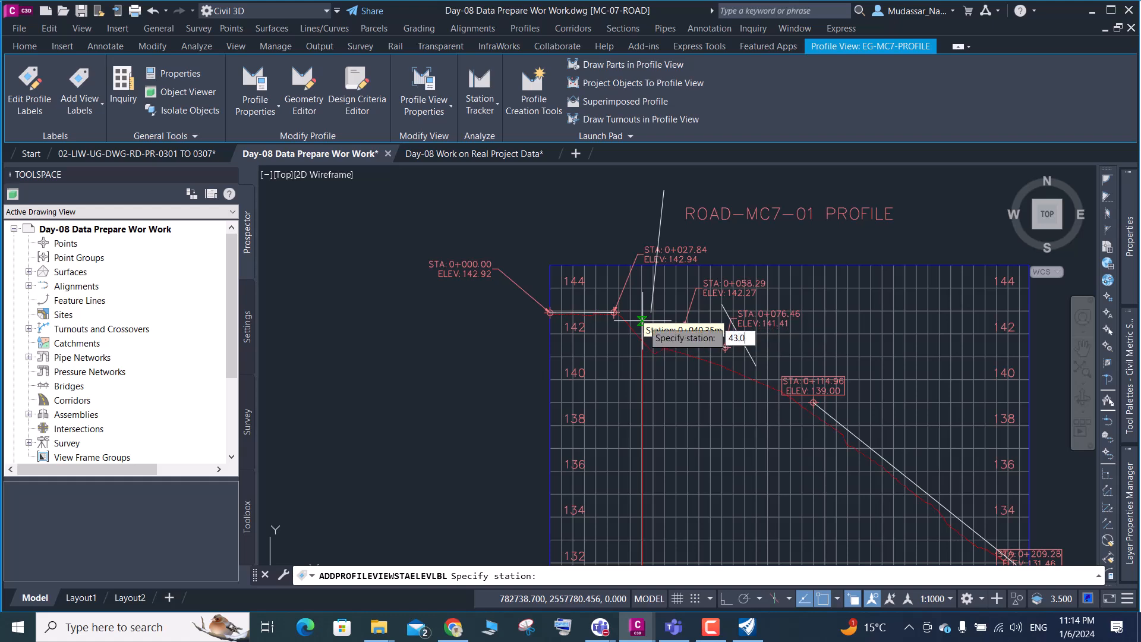
pyautogui.write('6')
pyautogui.press('Return')
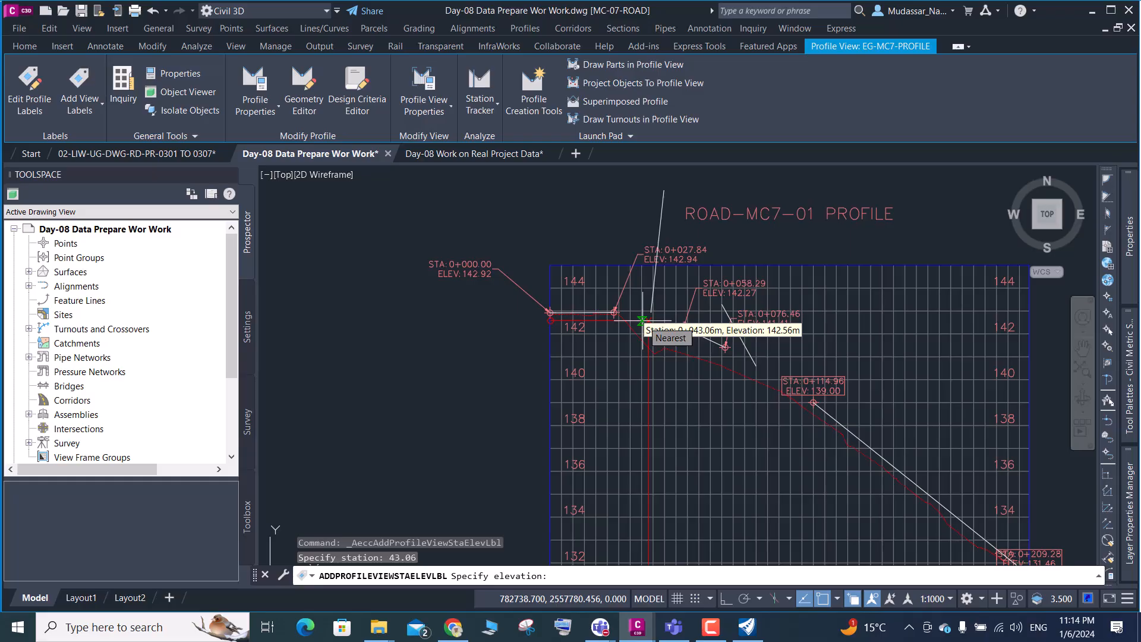
pyautogui.write('142.91')
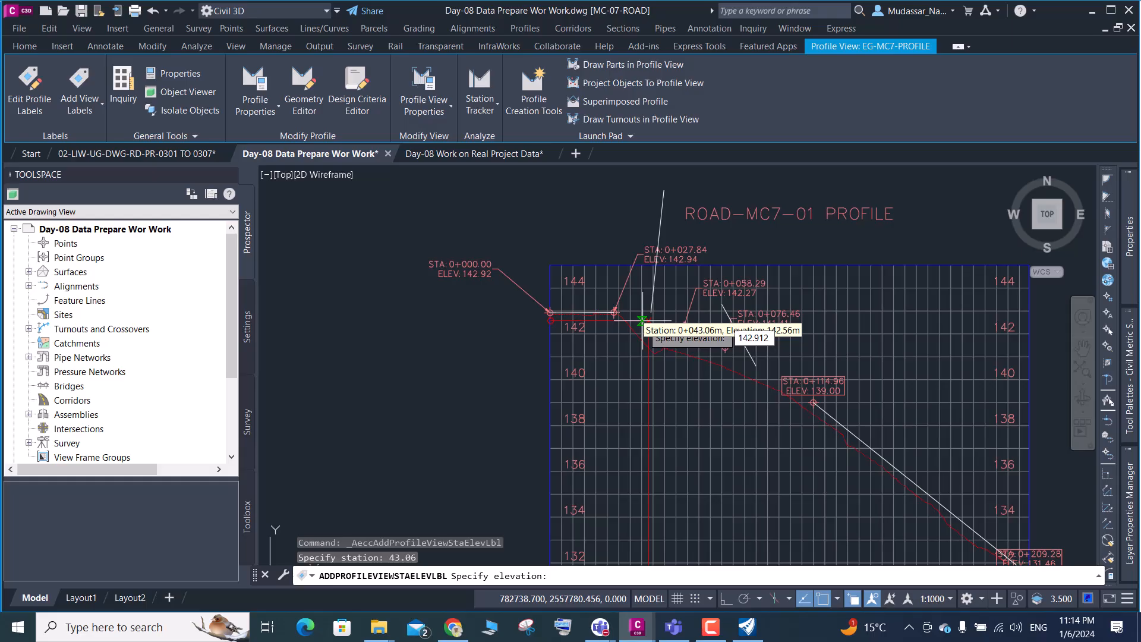
pyautogui.write('2')
pyautogui.press('Return')
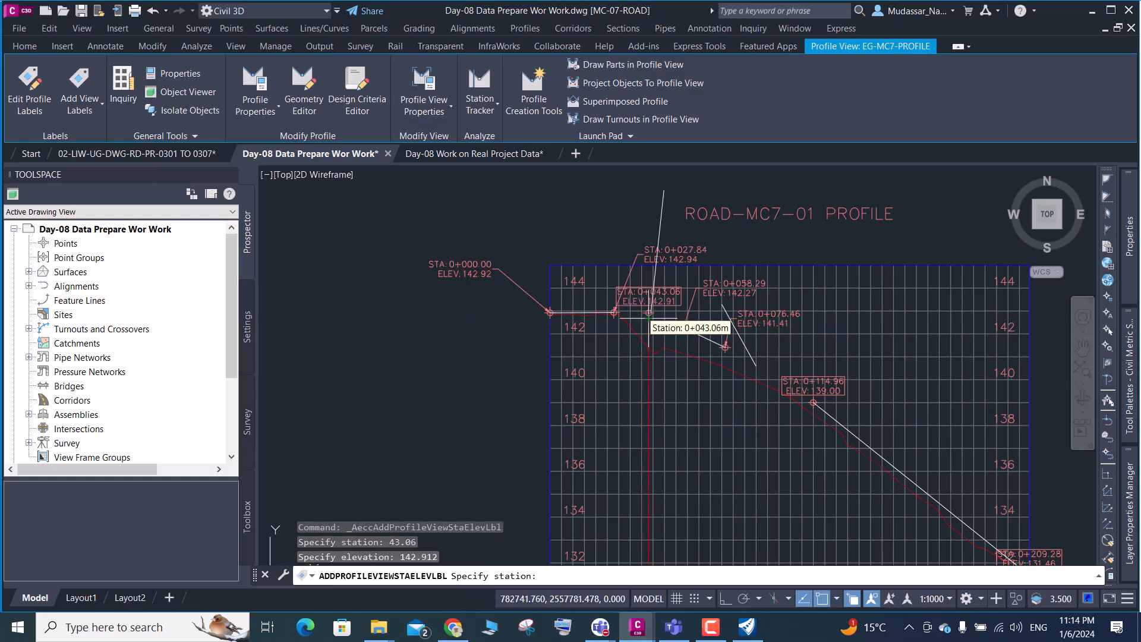
pyautogui.scroll(4, 649, 318)
pyautogui.press('Escape')
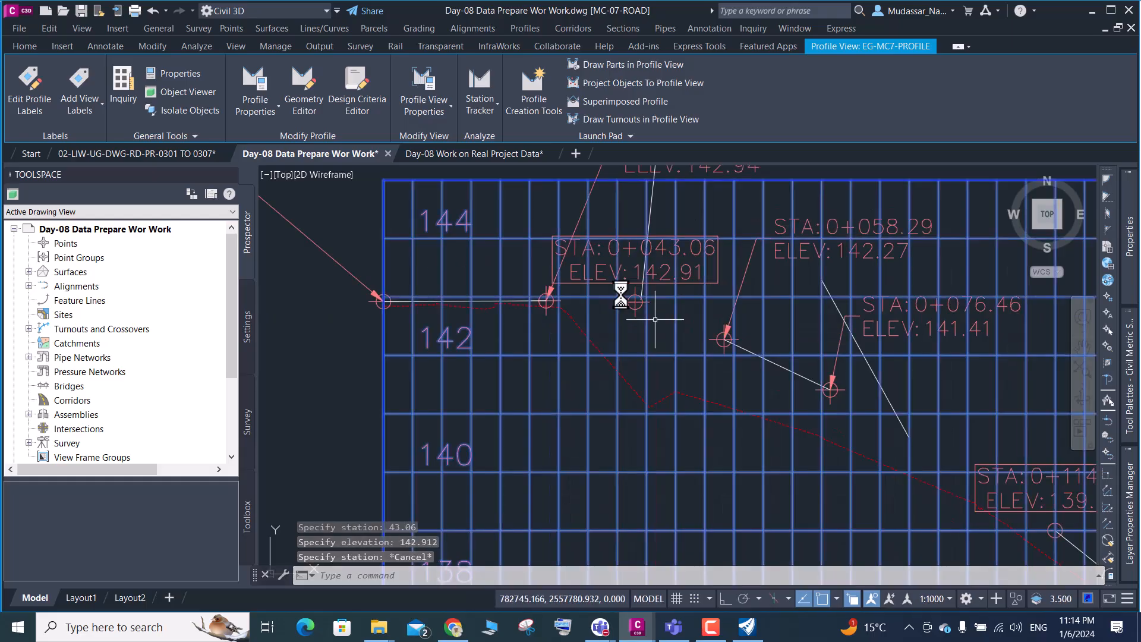
# Check the gap between the STA 0+043.06 marker's centre and the helper line's lower end with a temporary aligned dimension
pyautogui.scroll(4, 657, 324)
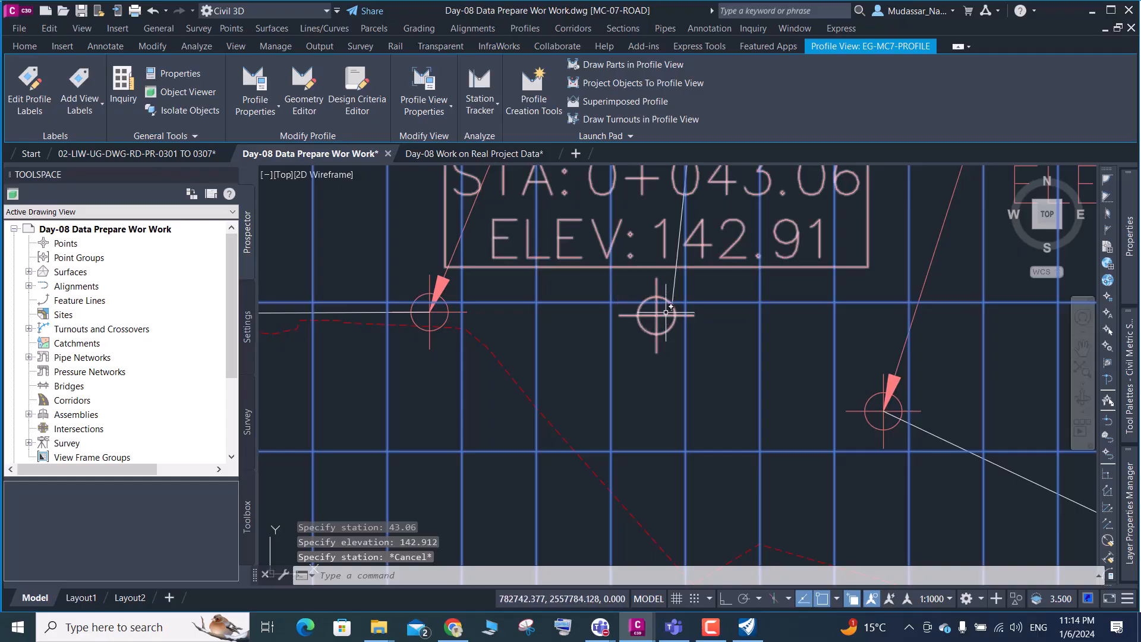
pyautogui.scroll(2, 676, 309)
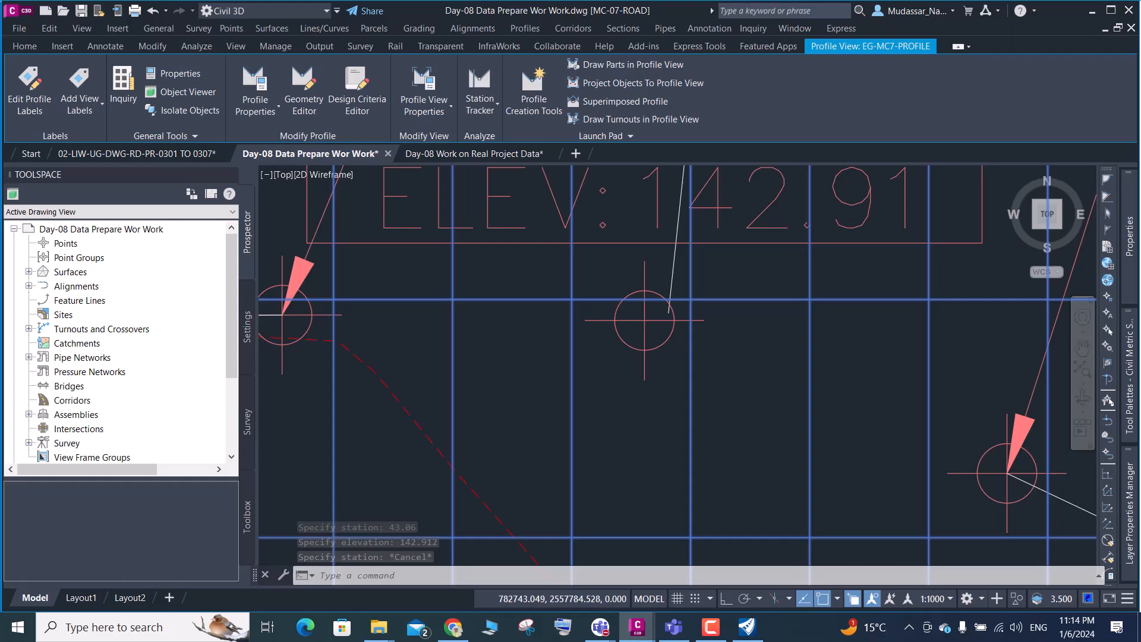
pyautogui.scroll(2, 674, 309)
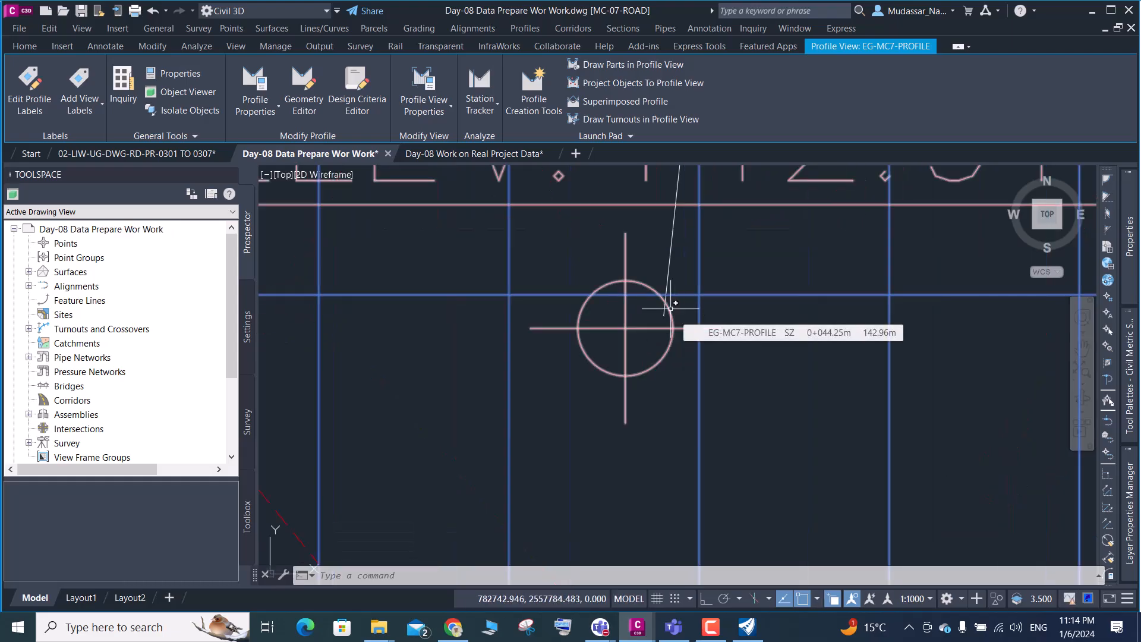
pyautogui.click(24, 46)
pyautogui.click(115, 46)
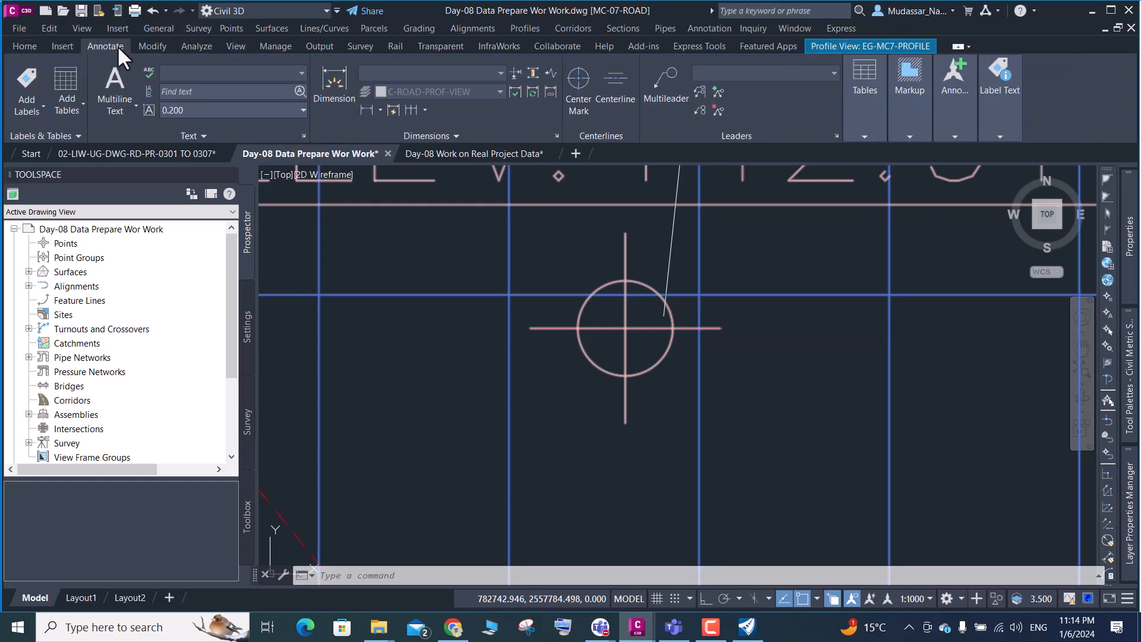
pyautogui.click(380, 110)
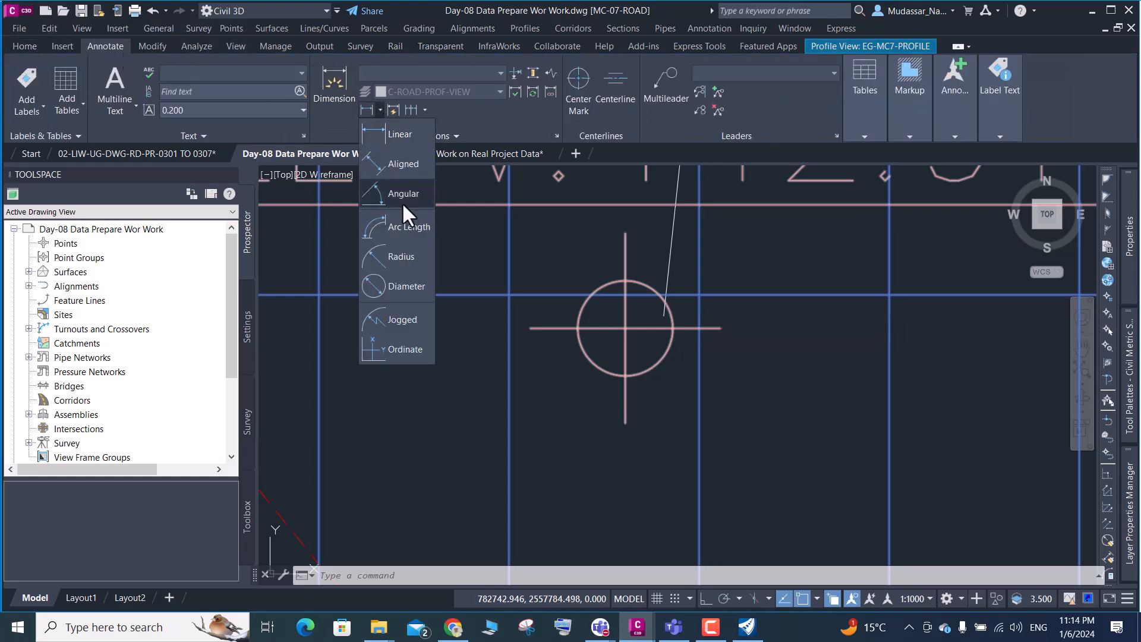
pyautogui.click(381, 161)
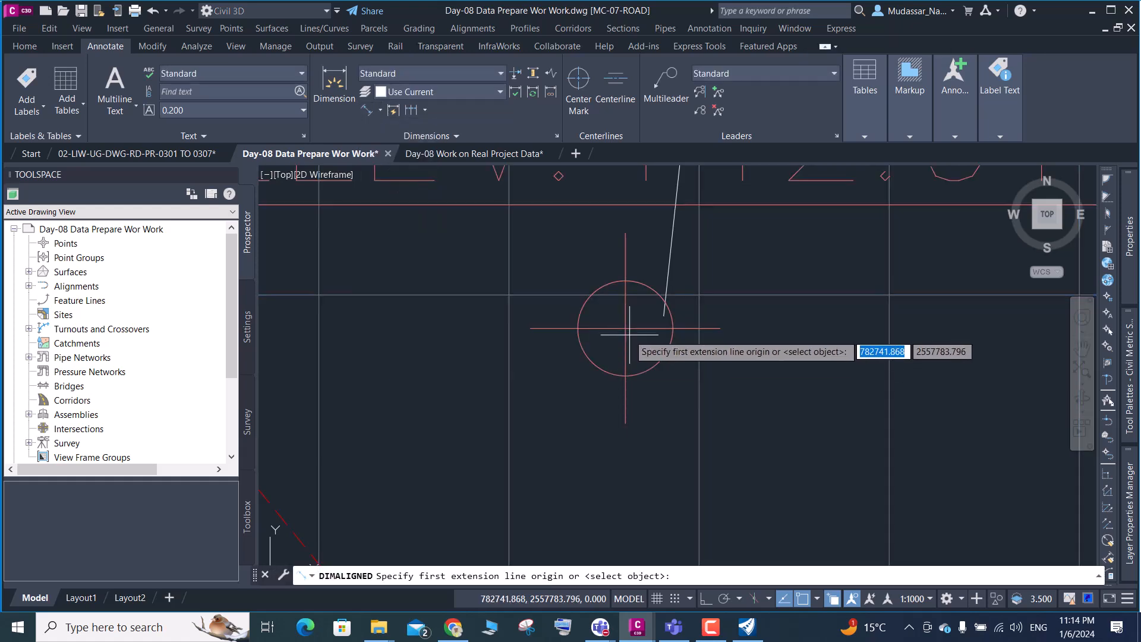
pyautogui.click(625, 328)
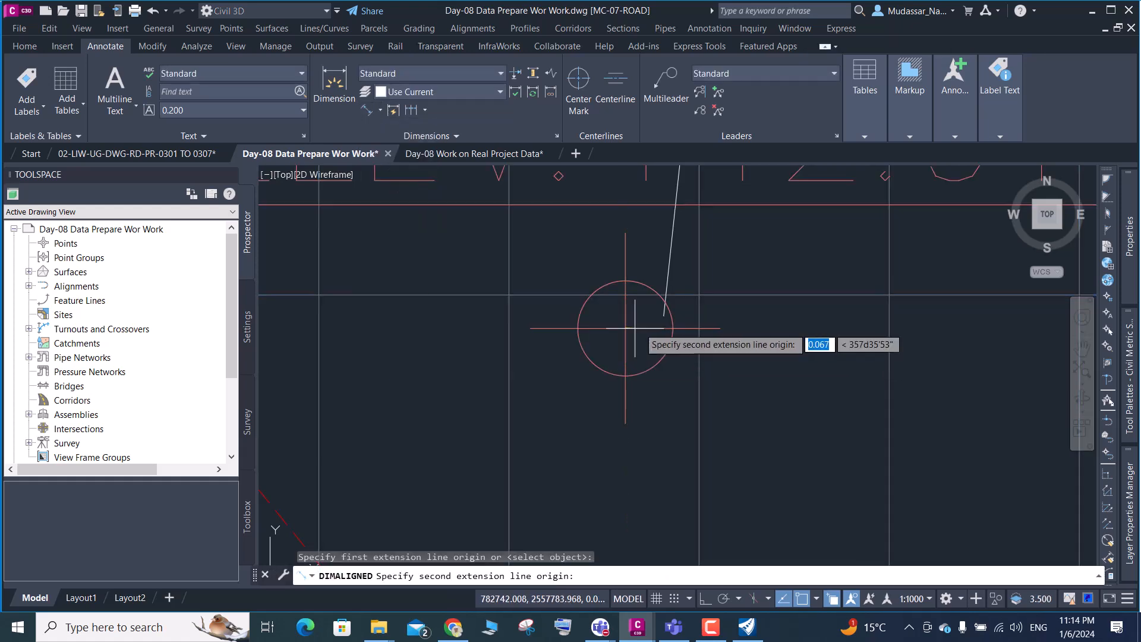
pyautogui.click(663, 316)
pyautogui.scroll(-2, 662, 315)
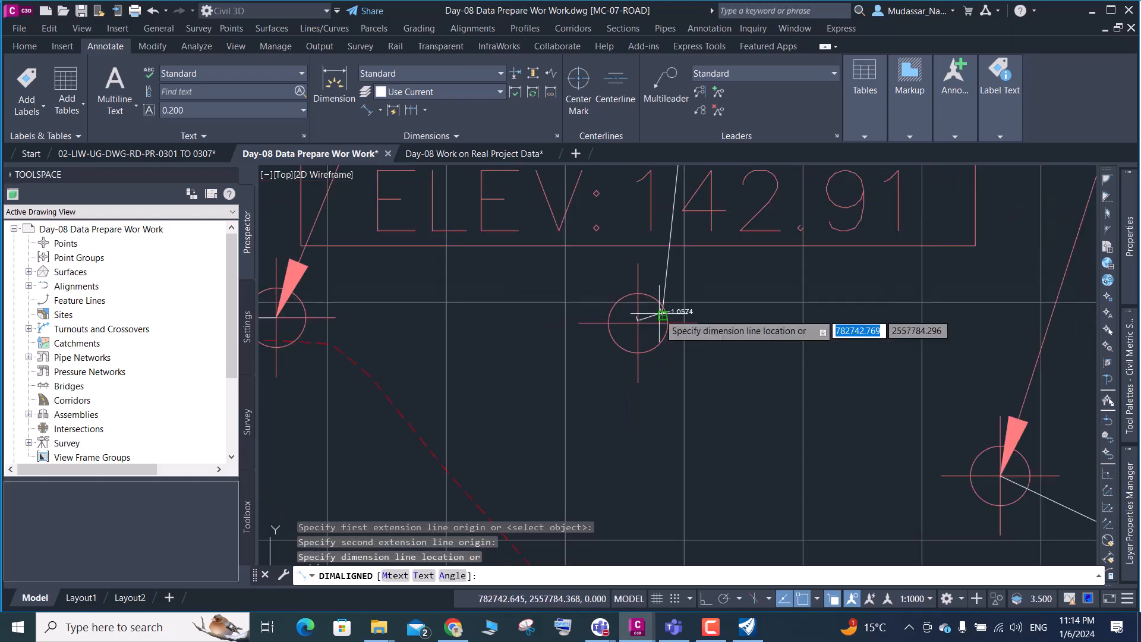
pyautogui.scroll(4, 662, 316)
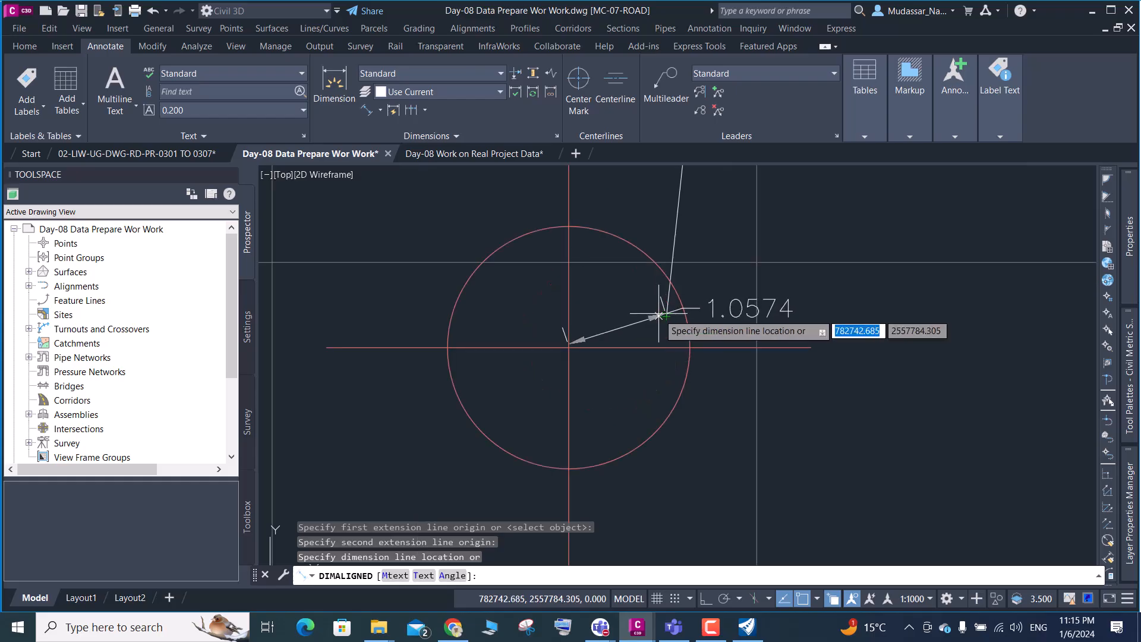
pyautogui.scroll(2, 659, 313)
pyautogui.press('Escape')
pyautogui.scroll(-4, 658, 313)
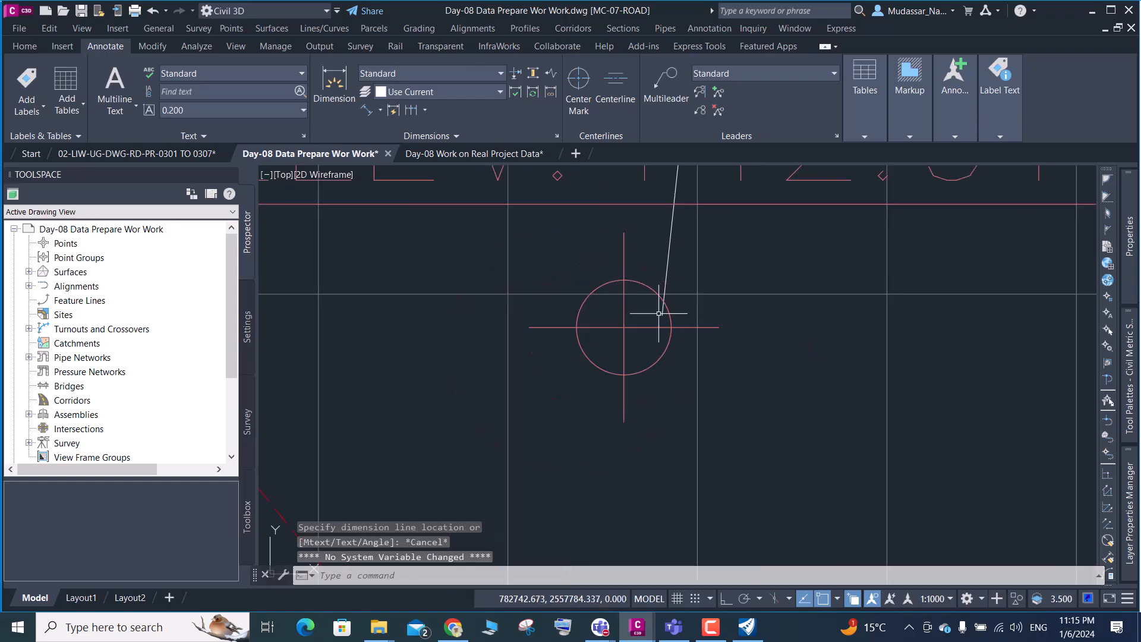
# Erase the helper line whose lower end lies beside the STA 0+043.06 marker's centre
pyautogui.click(667, 252)
pyautogui.scroll(4, 659, 309)
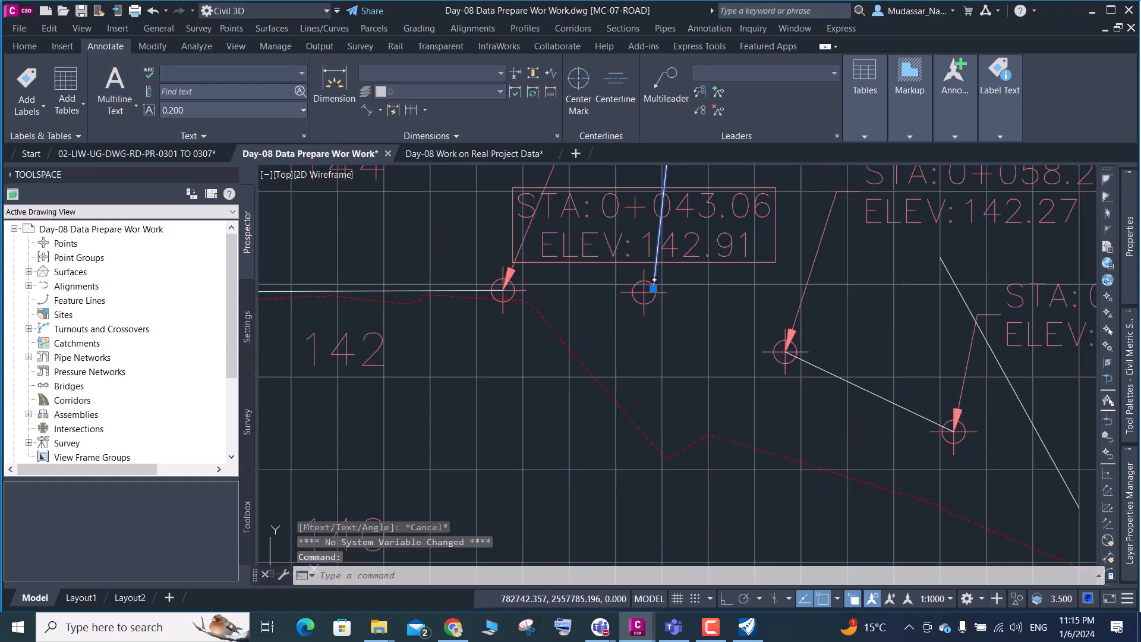
pyautogui.press('Delete')
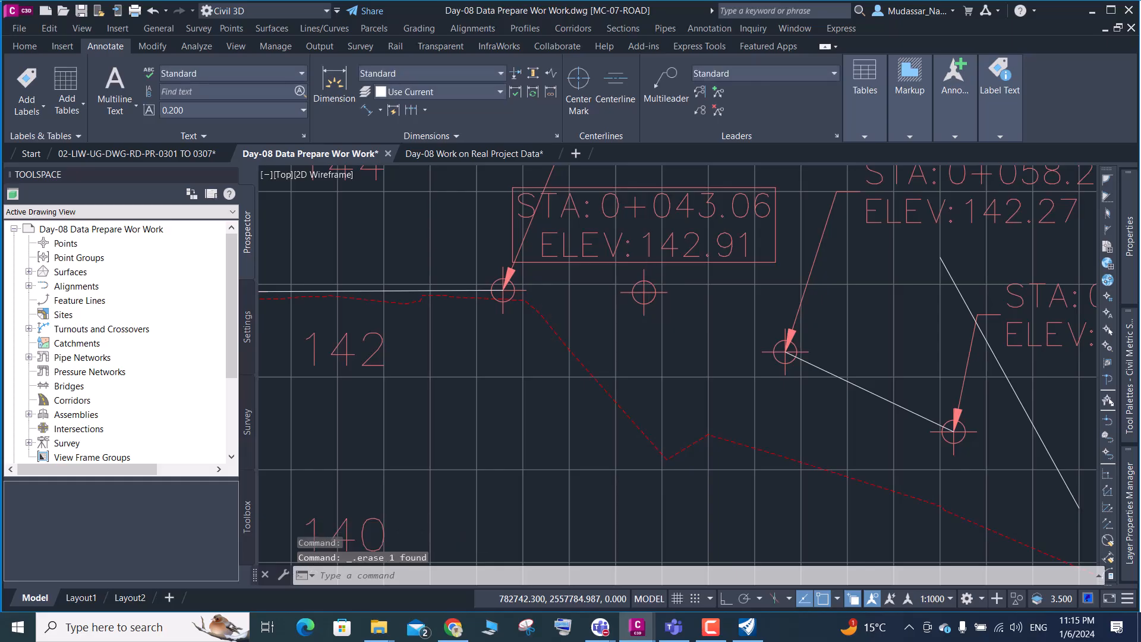
pyautogui.scroll(-2, 650, 282)
pyautogui.scroll(2, 593, 302)
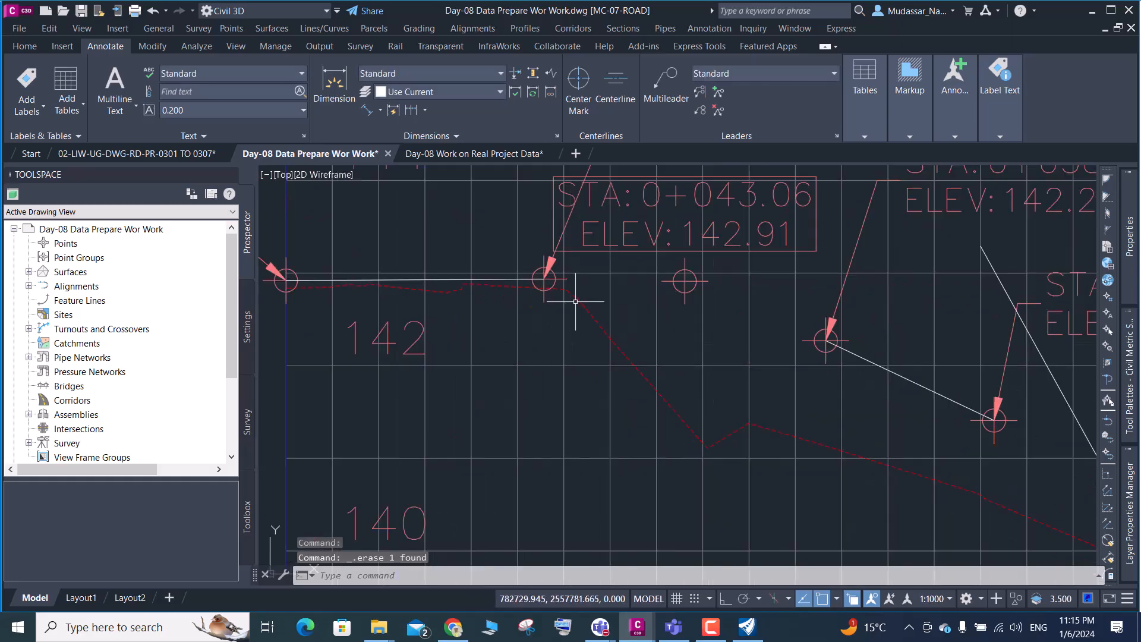
pyautogui.press('Escape')
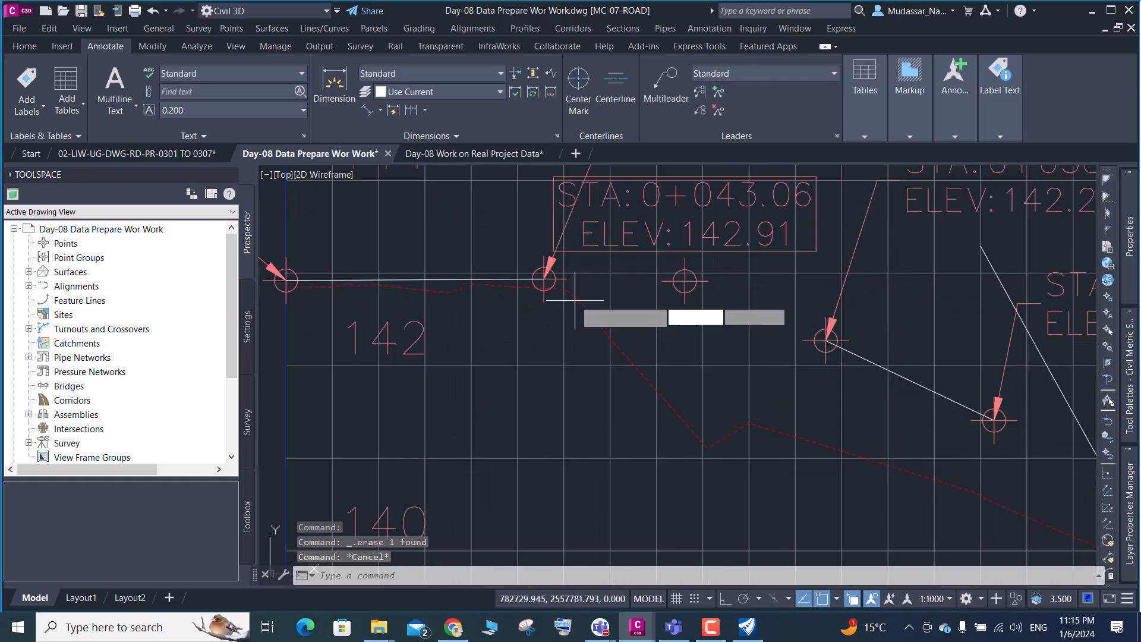
# Draw connected lines from the STA 0+027.84 marker through the STA 0+043.06 marker to the STA 0+058.29 marker
pyautogui.write('l')
pyautogui.press('Return')
pyautogui.scroll(4, 545, 278)
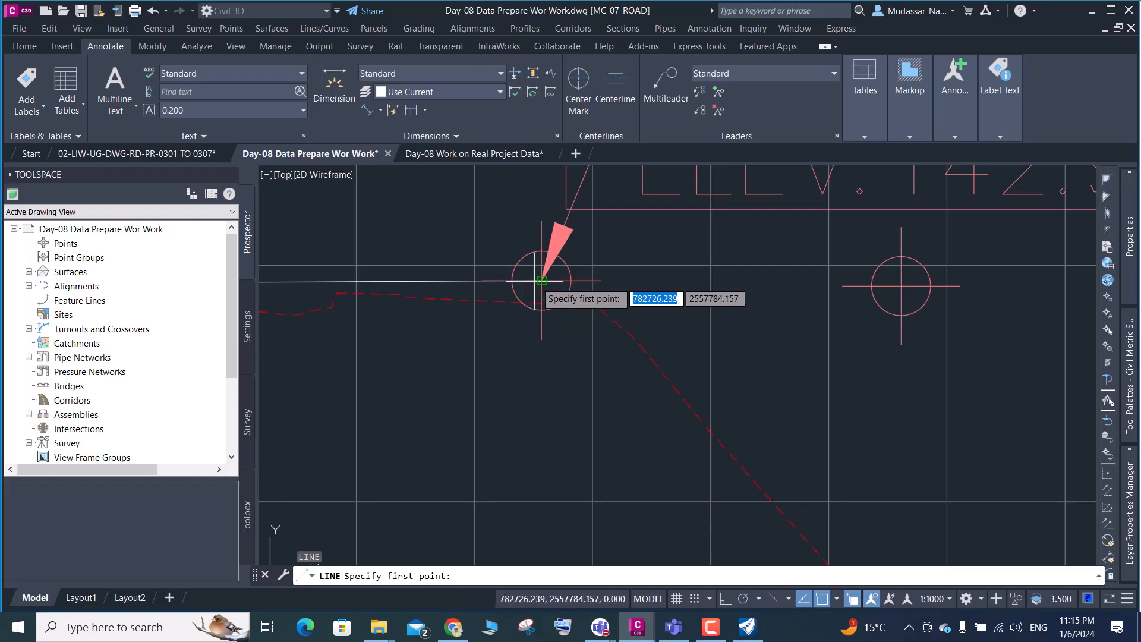
pyautogui.click(542, 279)
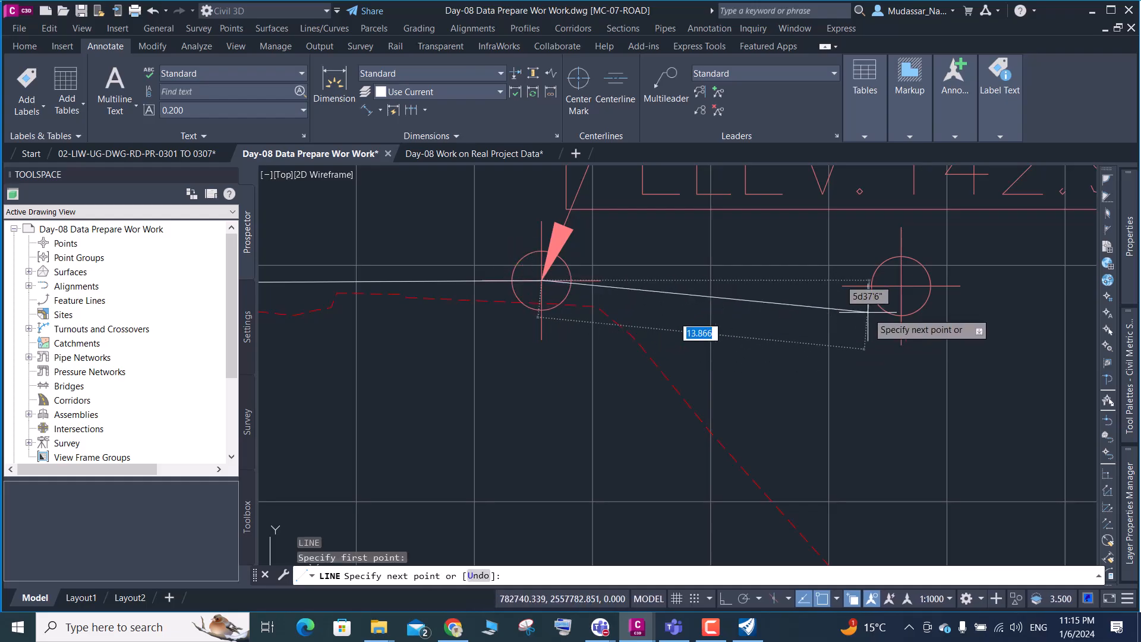
pyautogui.click(901, 284)
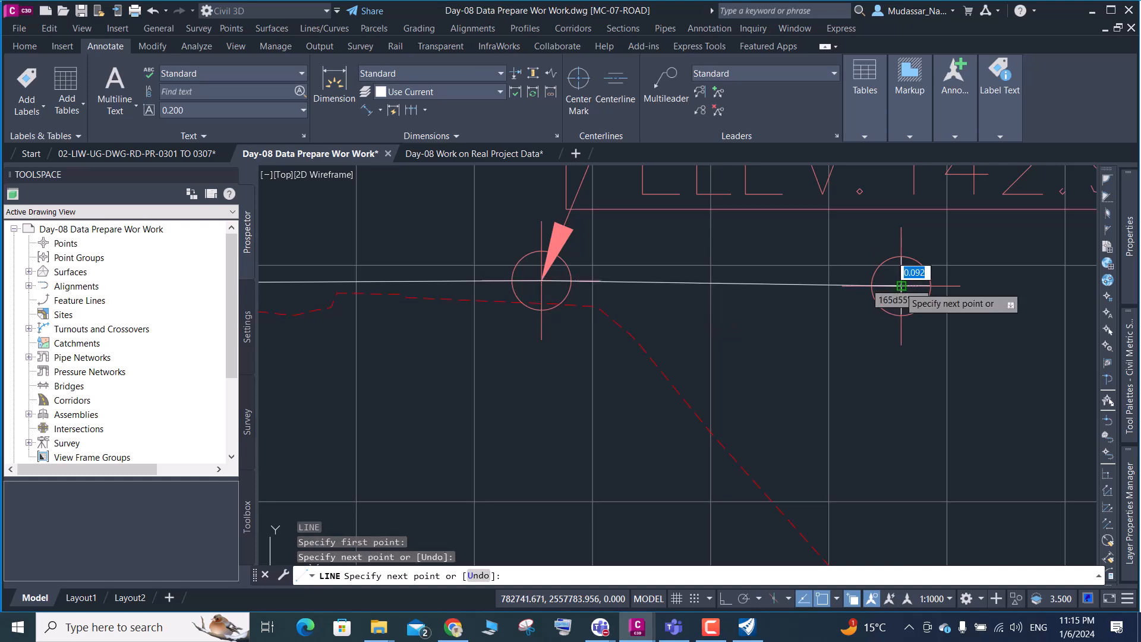
pyautogui.scroll(-4, 790, 278)
pyautogui.scroll(-2, 763, 278)
pyautogui.scroll(6, 902, 280)
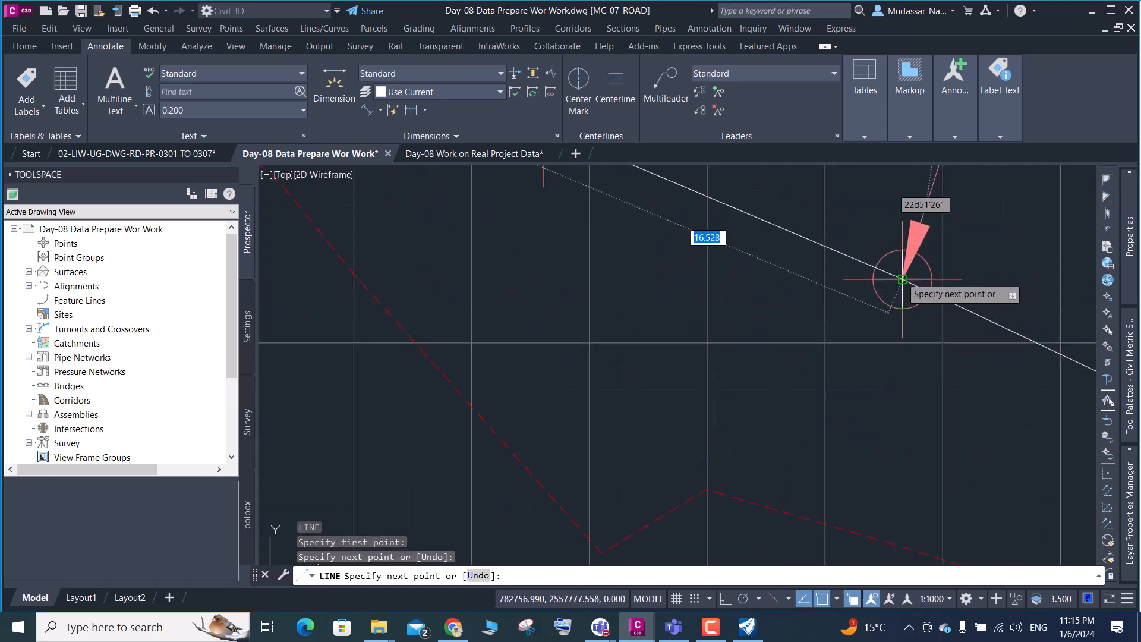
pyautogui.click(902, 279)
pyautogui.press('Return')
pyautogui.scroll(-4, 902, 280)
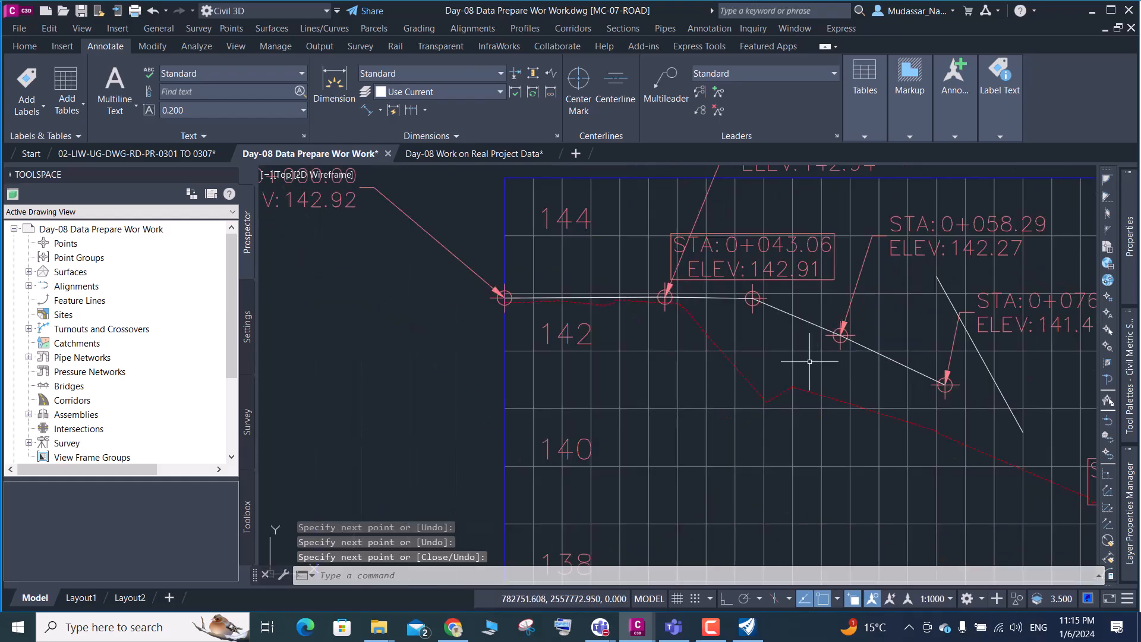
# Set the color of the line between the STA 0+027.84 and STA 0+043.06 markers to Green
pyautogui.scroll(2, 711, 300)
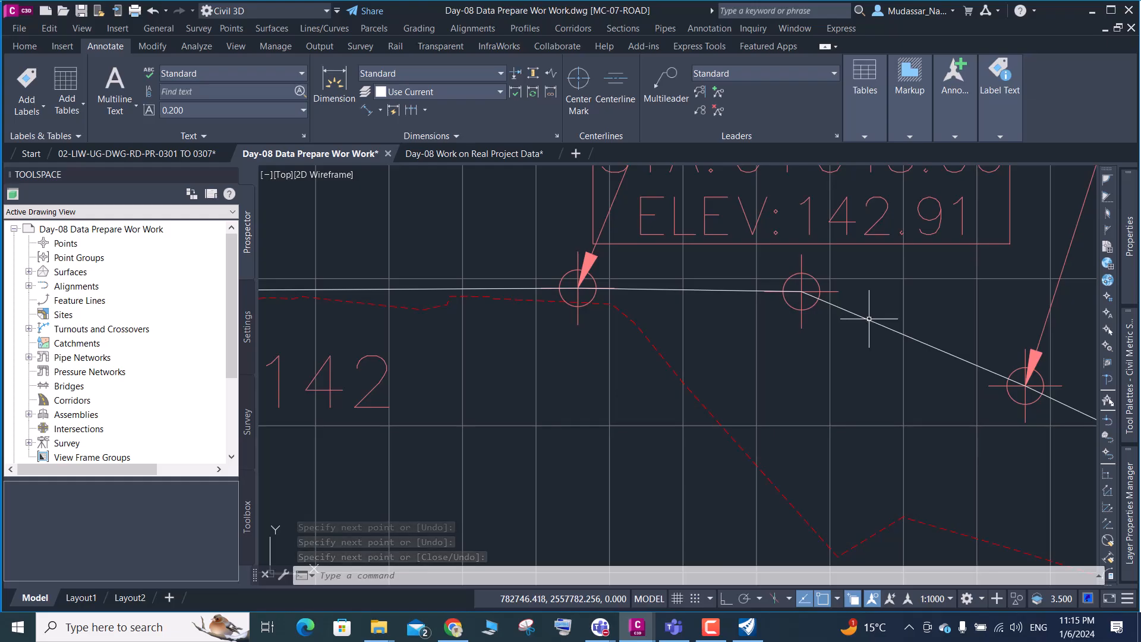
pyautogui.moveTo(868, 319)
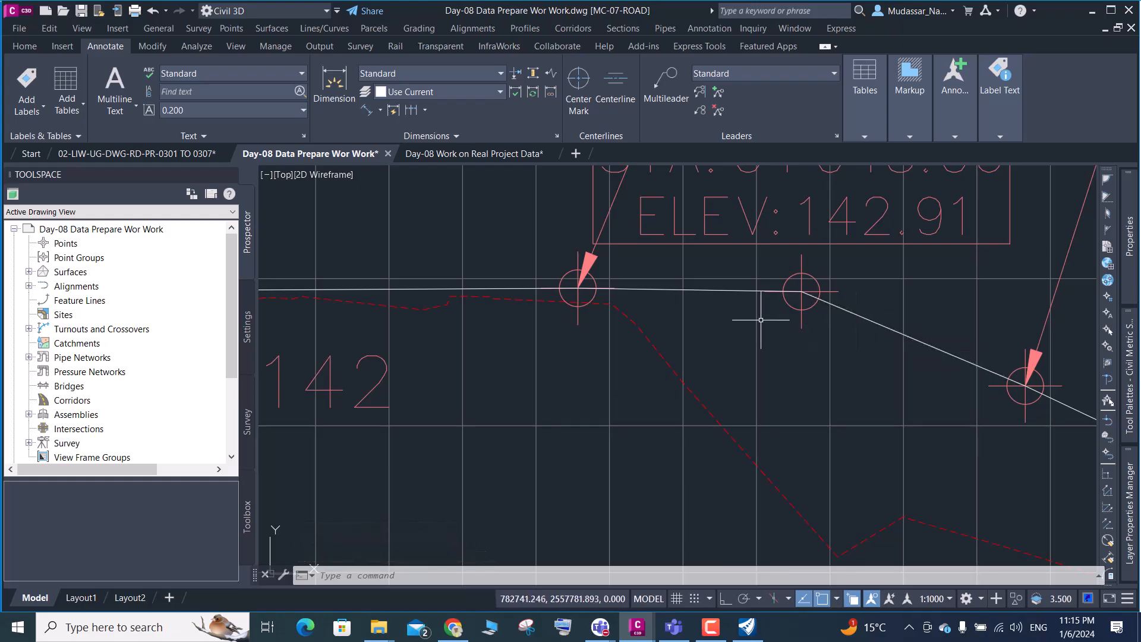
pyautogui.click(677, 290)
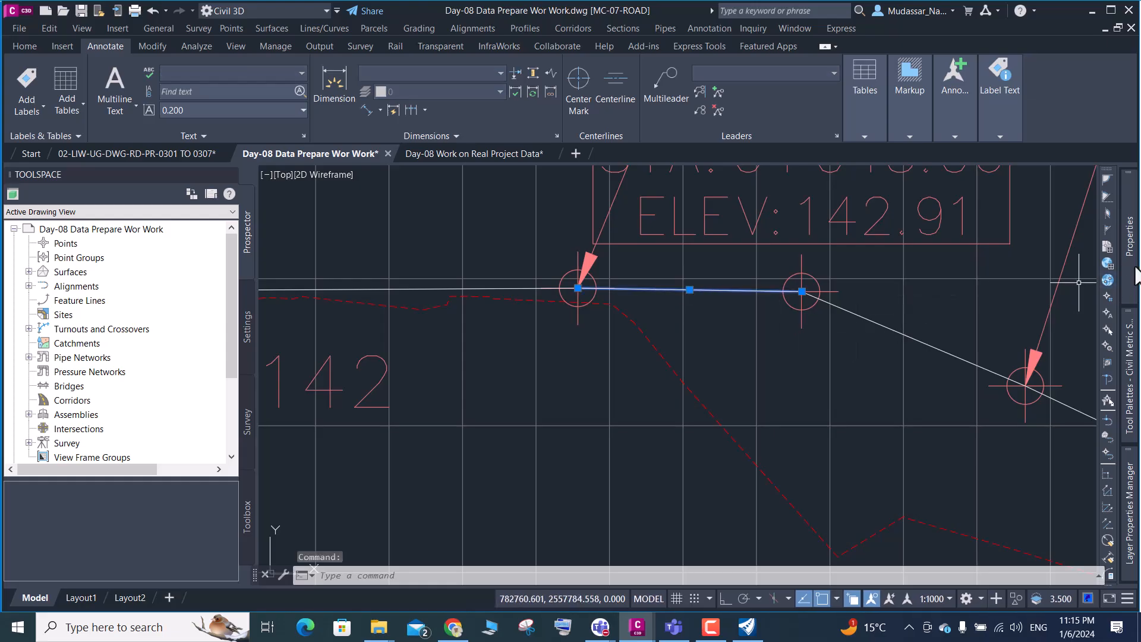
pyautogui.moveTo(1135, 276)
pyautogui.click(1040, 221)
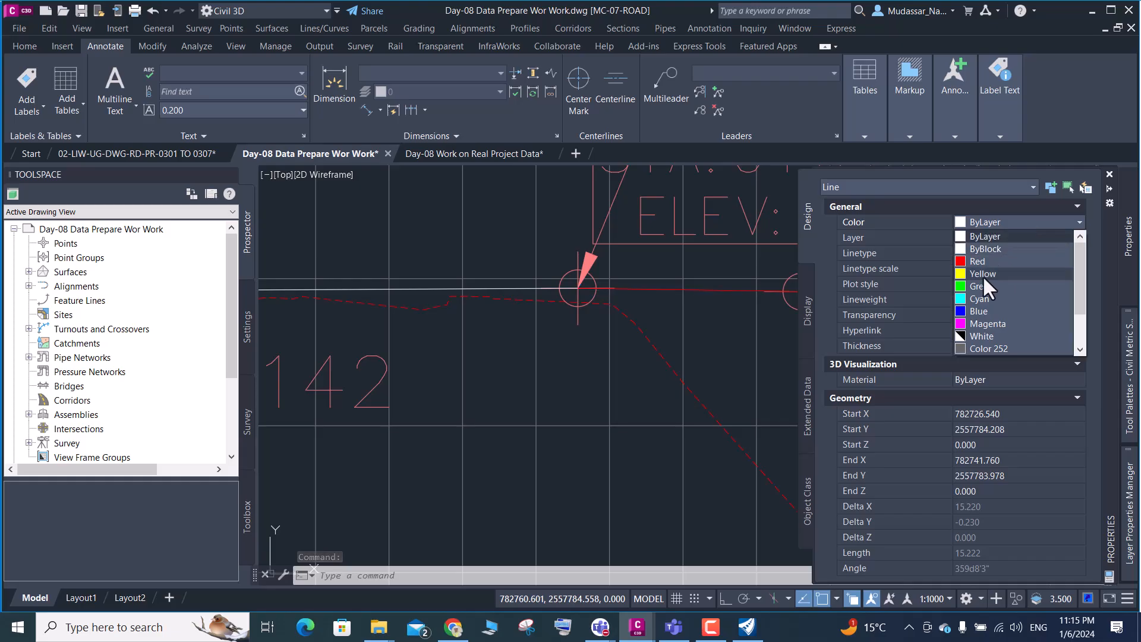
pyautogui.click(976, 287)
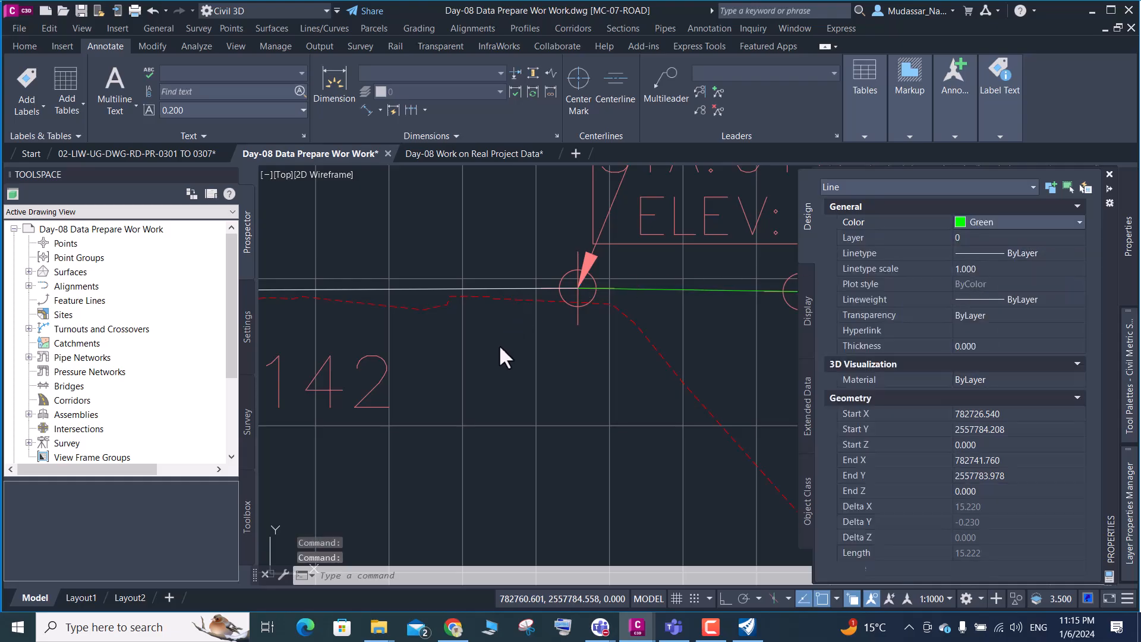
pyautogui.press('Escape')
# Set the color of the line between the STA 0+043.06 and STA 0+058.29 markers to Blue
pyautogui.click(872, 322)
pyautogui.moveTo(1129, 238)
pyautogui.click(1032, 220)
pyautogui.click(1032, 220)
pyautogui.click(971, 314)
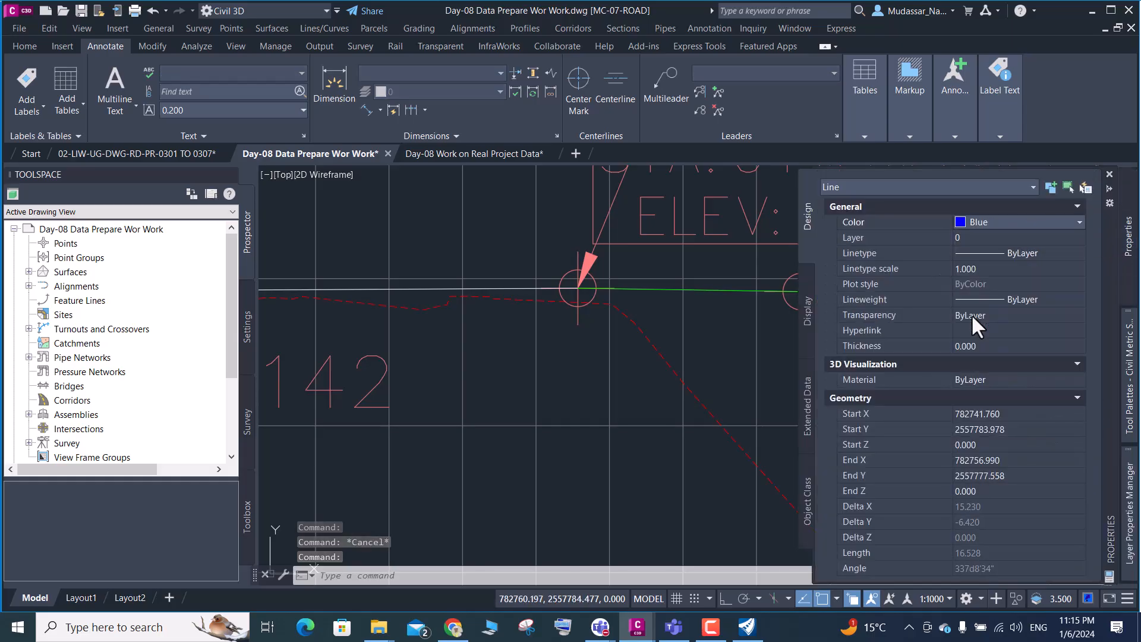
pyautogui.scroll(-6, 559, 312)
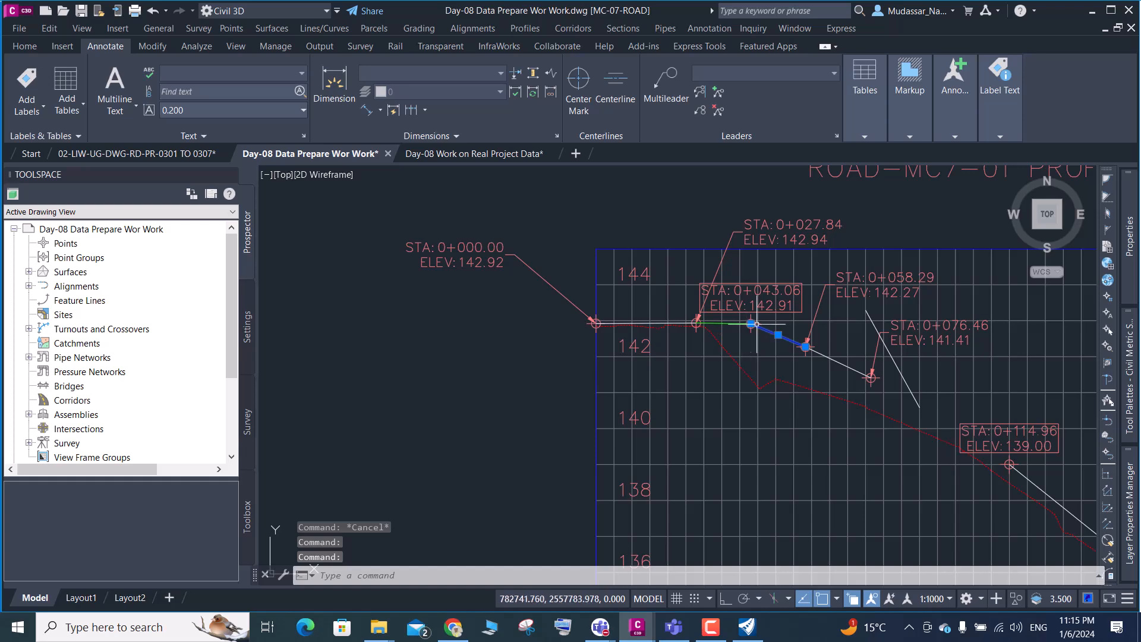
pyautogui.scroll(1, 748, 339)
pyautogui.scroll(-1, 739, 362)
pyautogui.press('Escape')
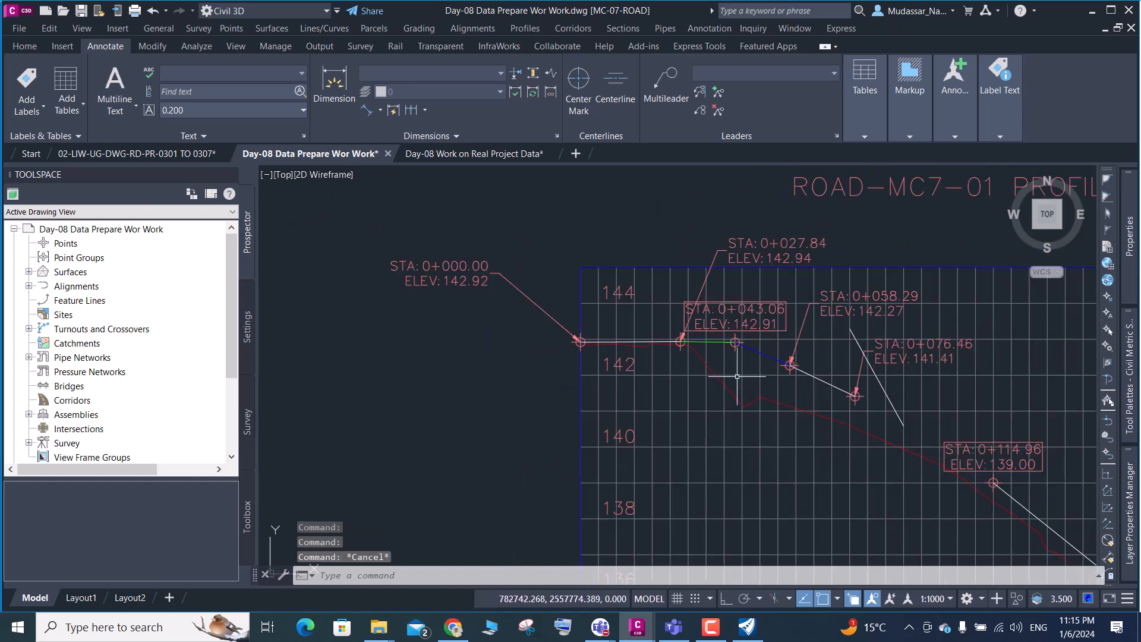
# Erase the loose diagonal line crossing the profile grid near the STA 0+076.46 marker
pyautogui.click(876, 380)
pyautogui.press('Delete')
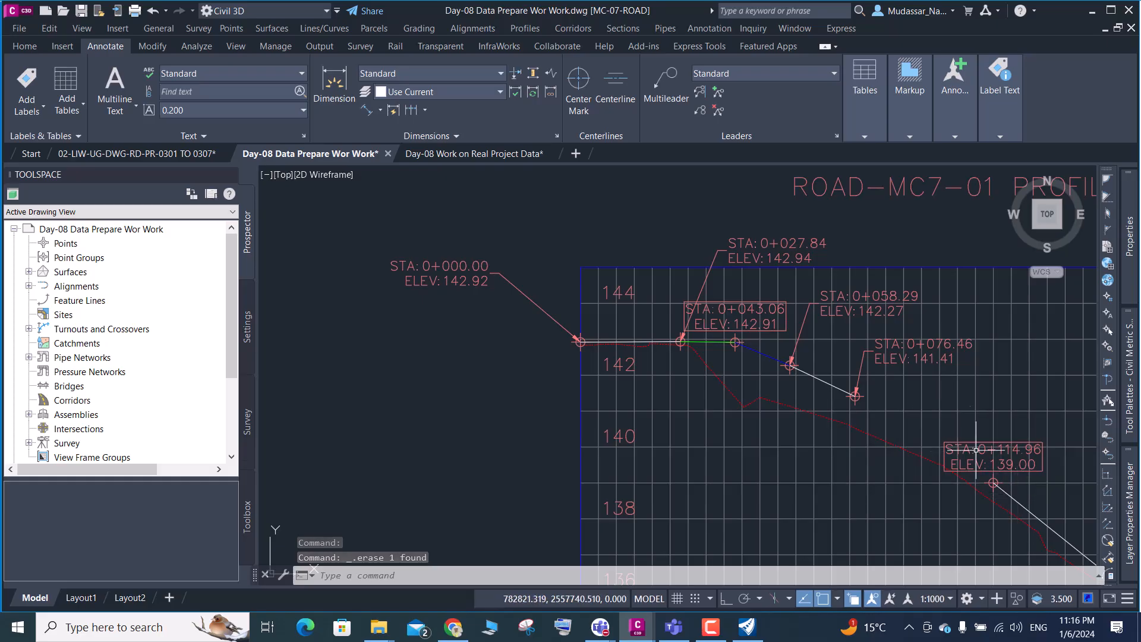
pyautogui.scroll(2, 897, 355)
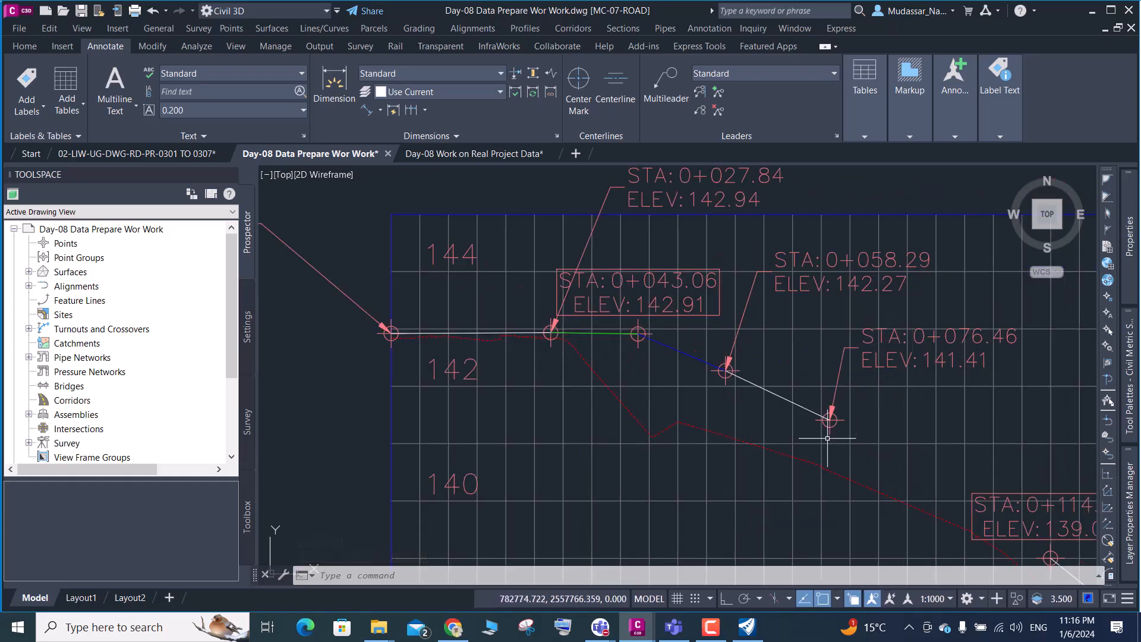
pyautogui.scroll(-4, 891, 386)
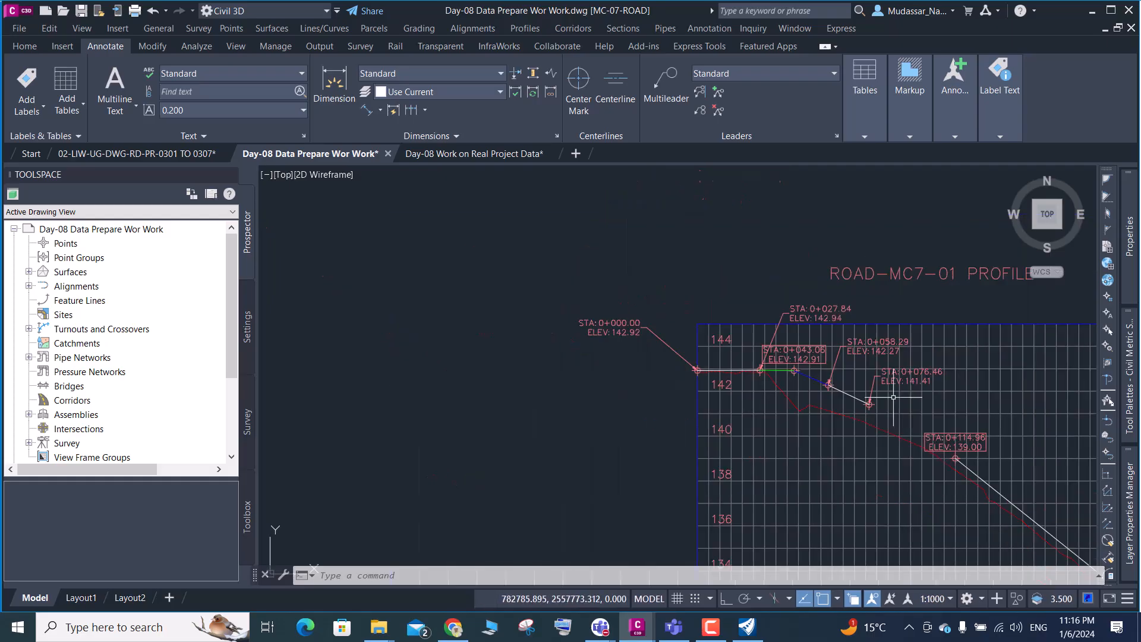
pyautogui.scroll(4, 954, 458)
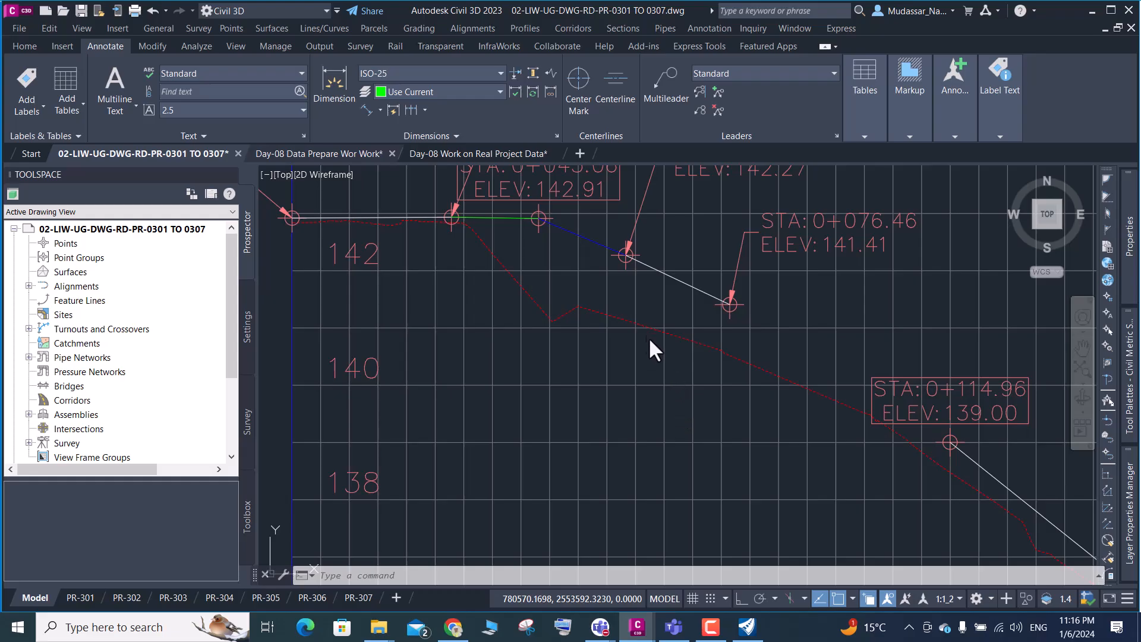
# In the Day-08 Data Prepare Wor Work drawing, add a station elevation label at station 95.714 and elevation 140.530 to the profile view
pyautogui.hotkey('ctrl', 'Tab')
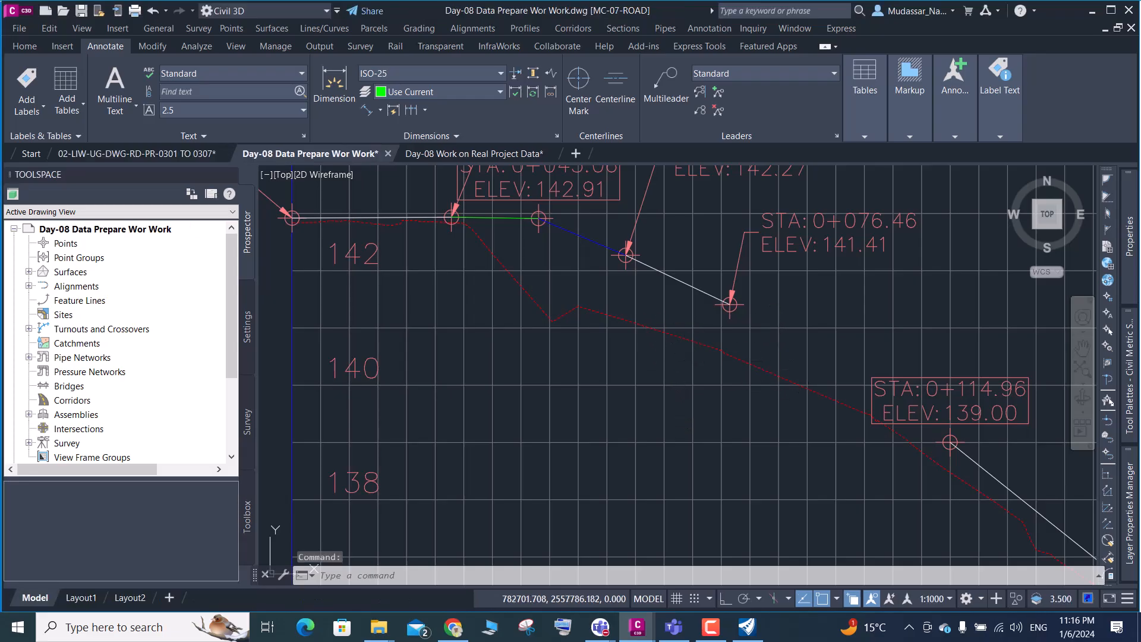
pyautogui.click(79, 104)
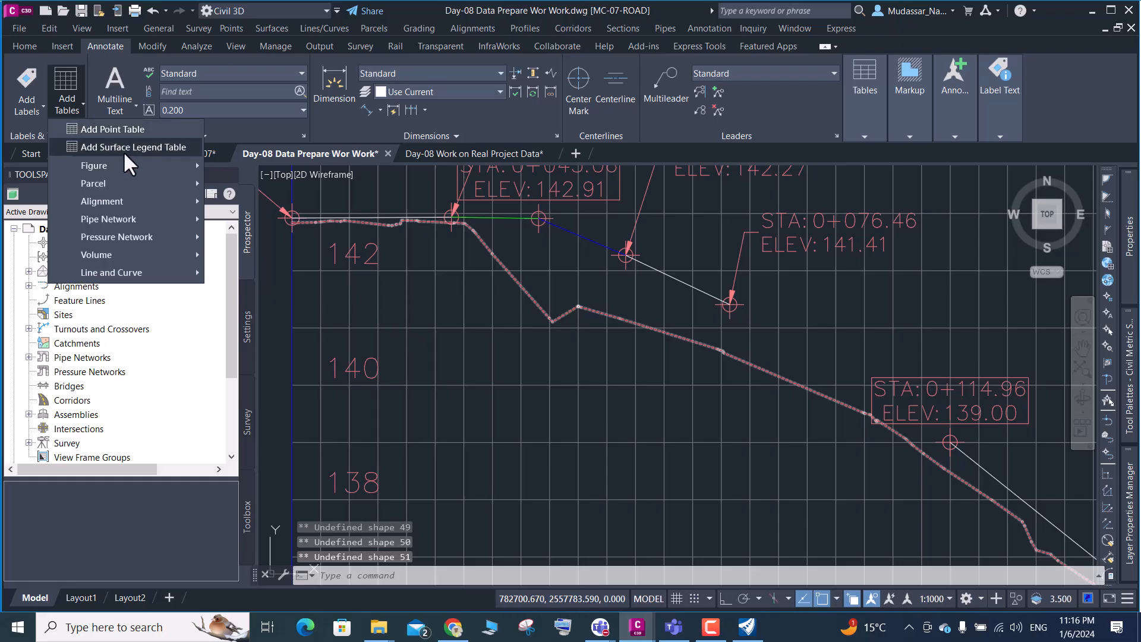
pyautogui.click(34, 98)
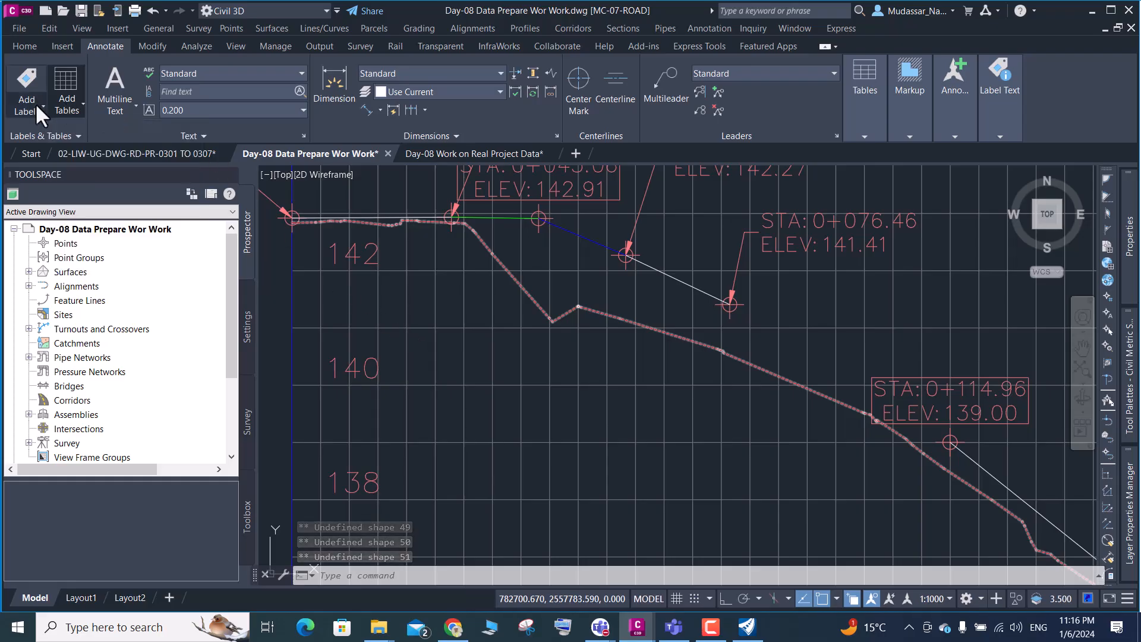
pyautogui.click(35, 103)
pyautogui.click(503, 363)
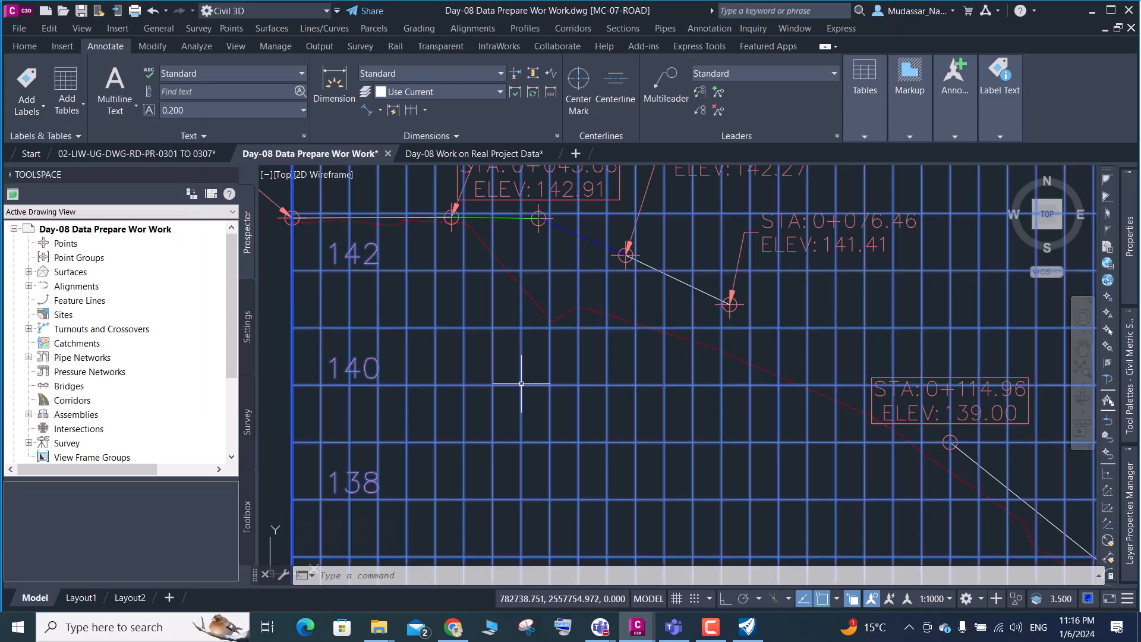
pyautogui.click(102, 105)
pyautogui.click(106, 132)
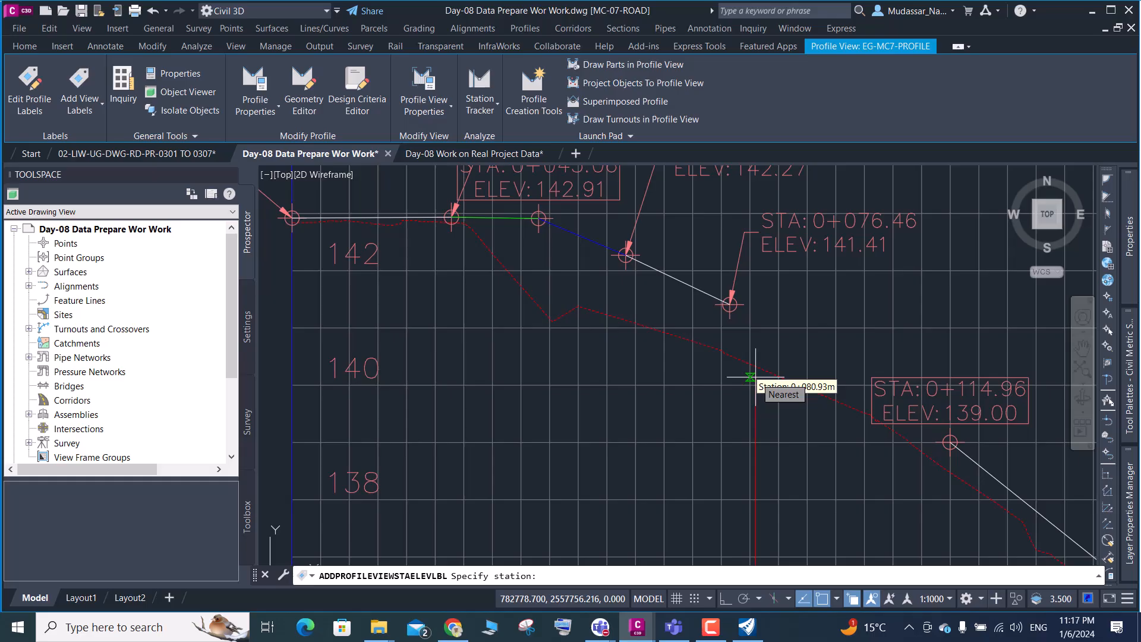
pyautogui.write('95.714')
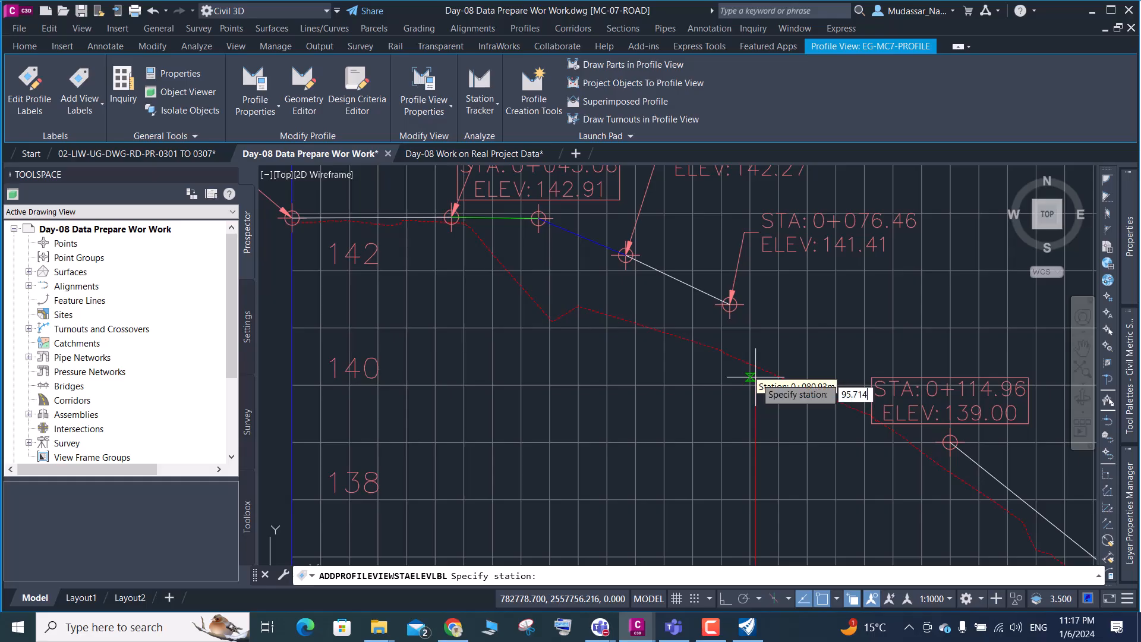
pyautogui.press('Return')
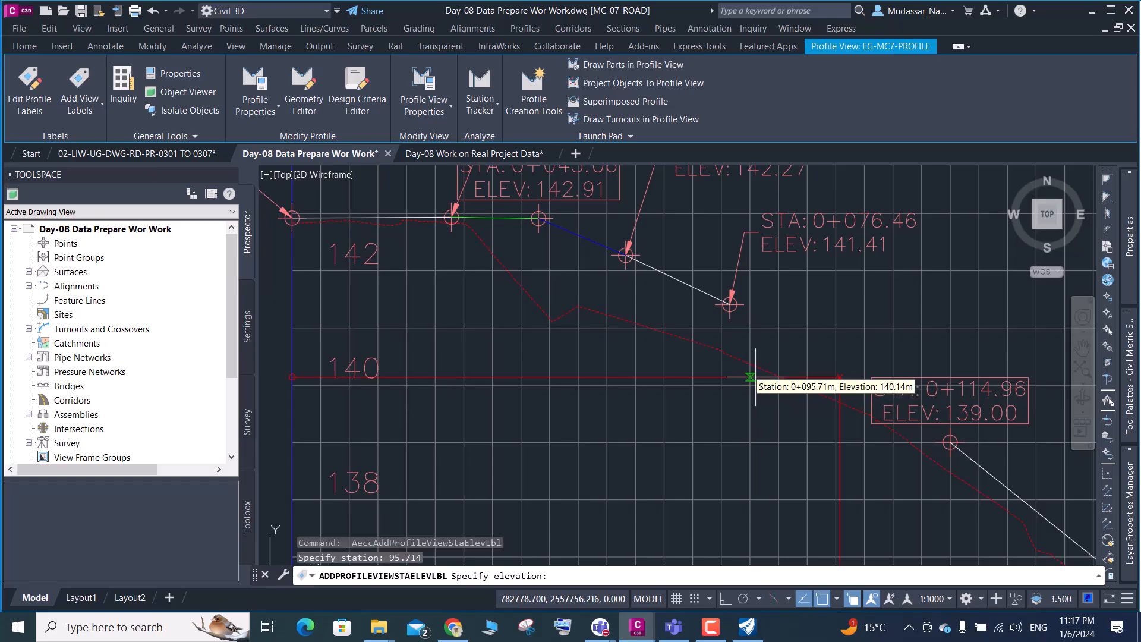
pyautogui.write('140.530')
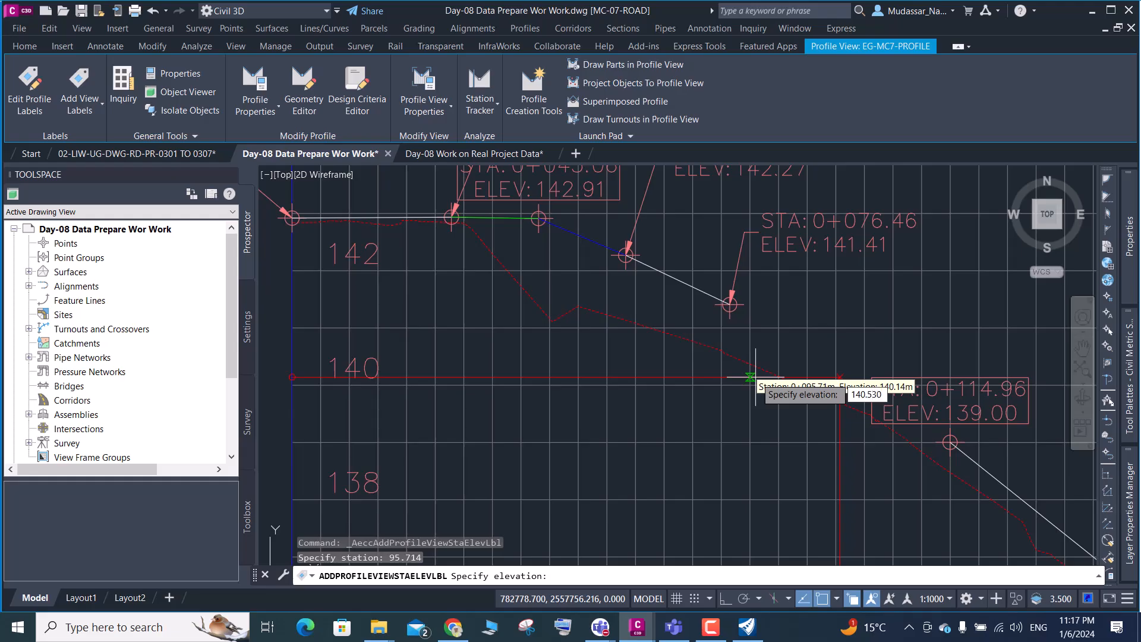
pyautogui.press('Return')
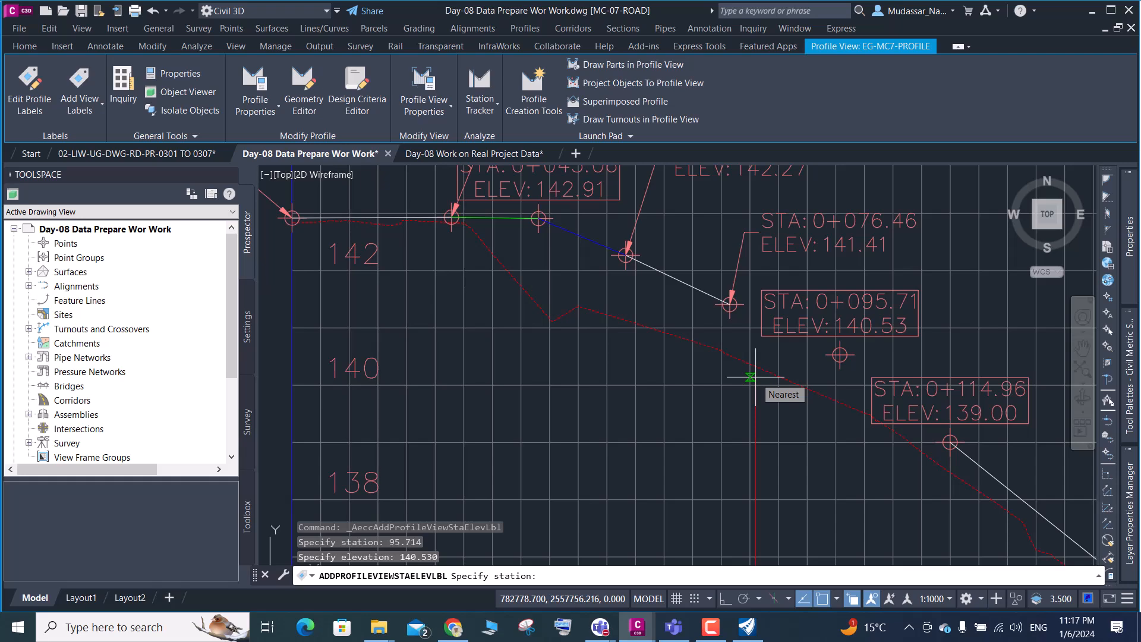
pyautogui.press('Escape')
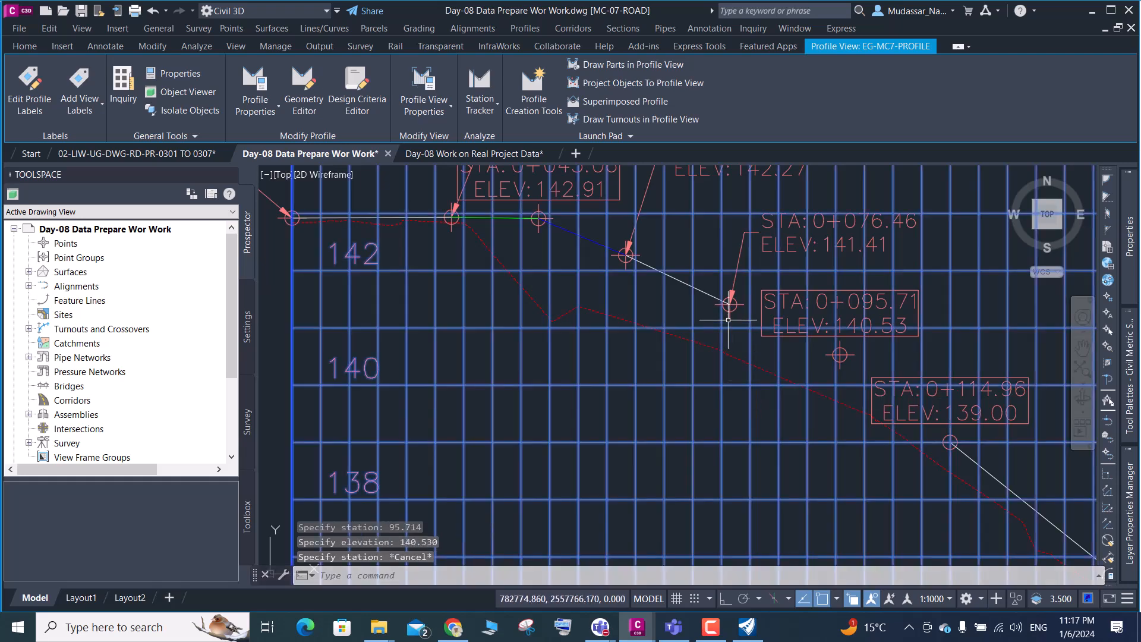
# Draw connected lines from the STA 0+076.46 marker through the STA 0+095.71 marker to the STA 0+114.96 marker
pyautogui.scroll(5, 728, 320)
pyautogui.press('Escape')
pyautogui.write('l')
pyautogui.press('Return')
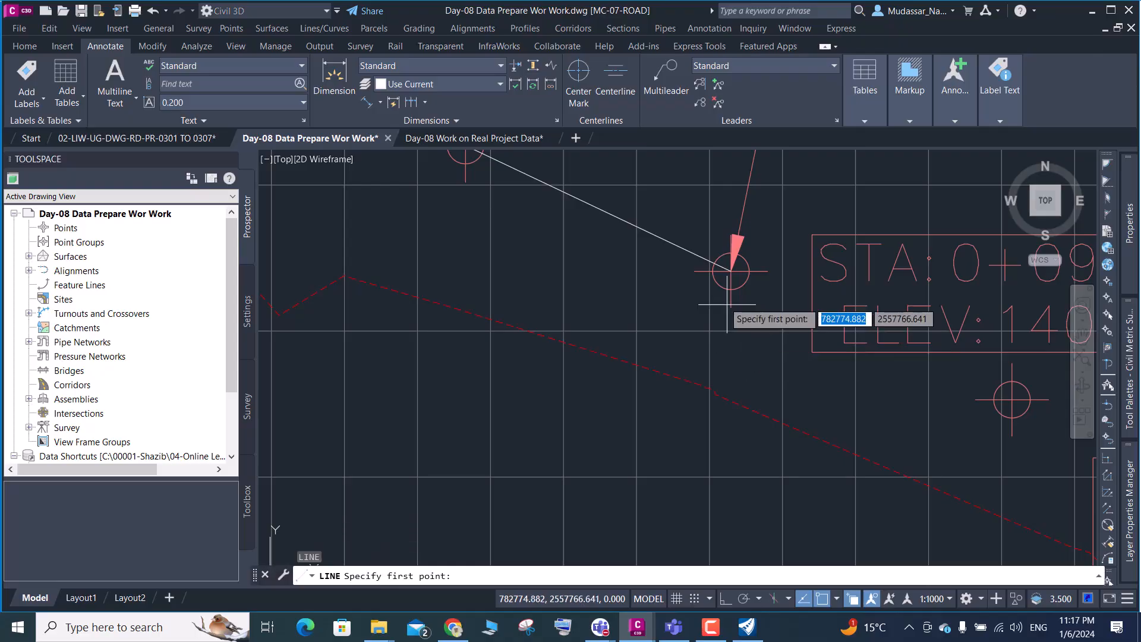
pyautogui.click(730, 271)
pyautogui.scroll(-4, 731, 285)
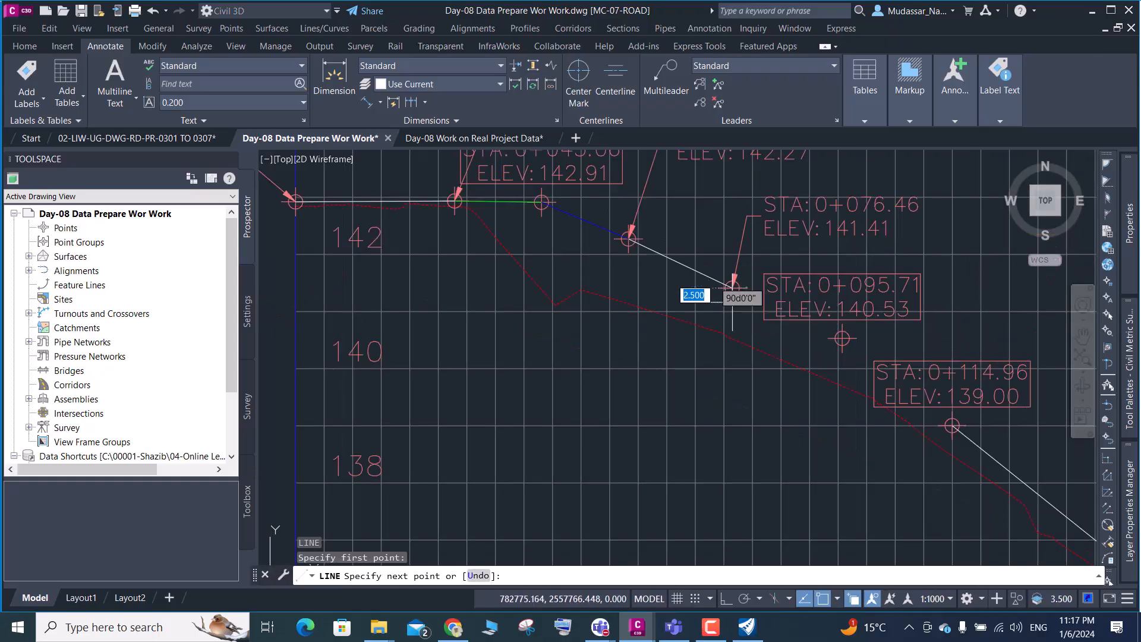
pyautogui.scroll(3, 846, 356)
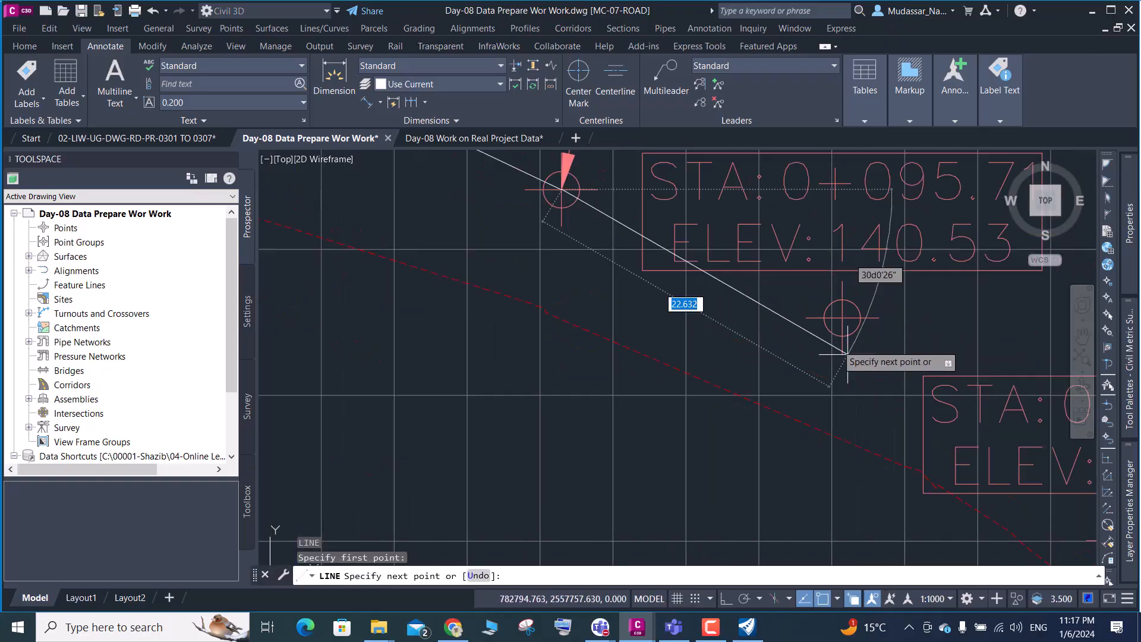
pyautogui.click(841, 317)
pyautogui.scroll(-5, 842, 317)
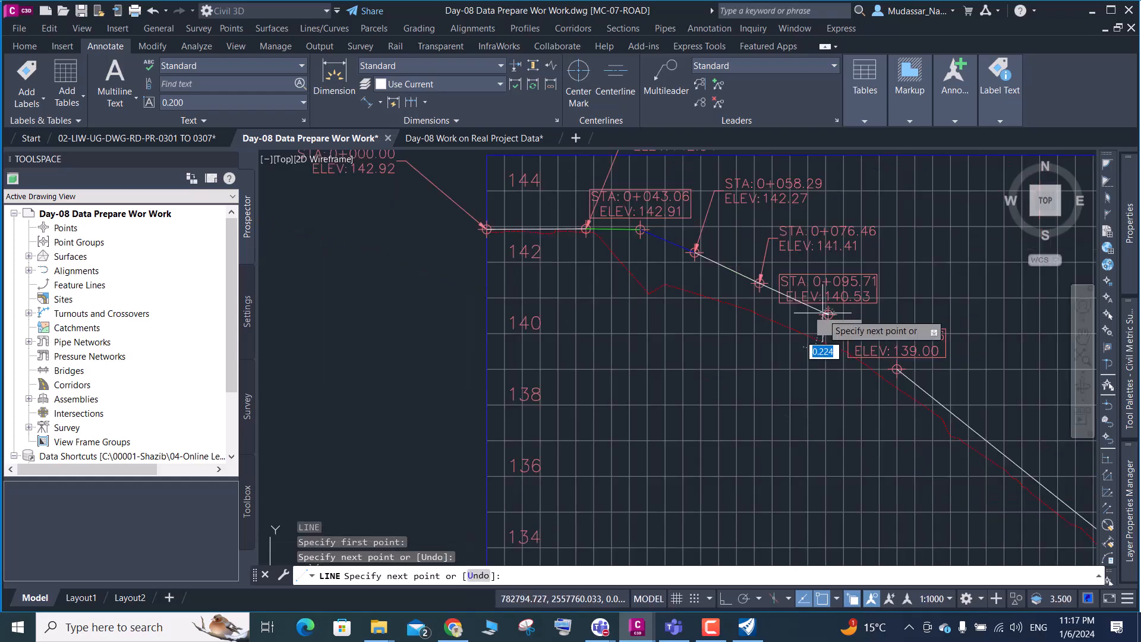
pyautogui.scroll(5, 889, 378)
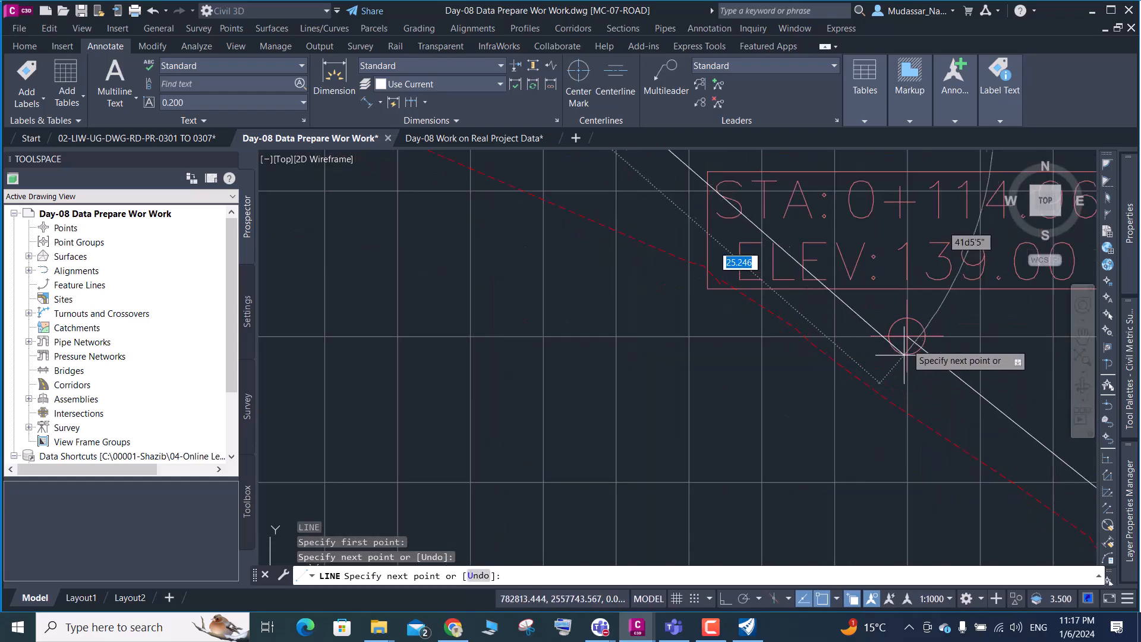
pyautogui.click(907, 336)
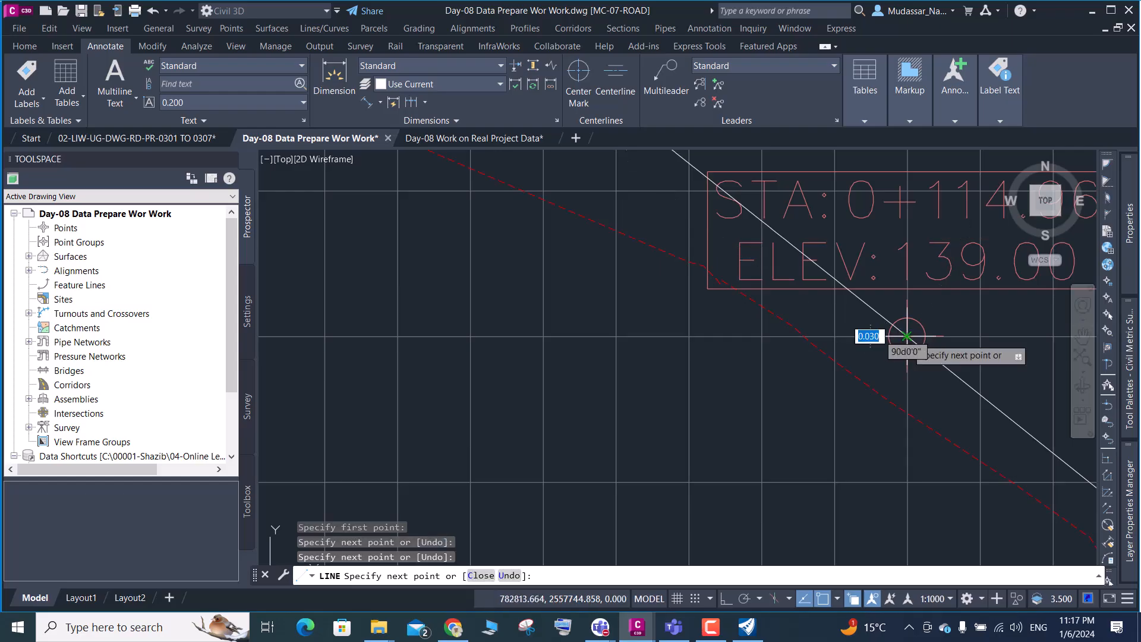
pyautogui.press('Return')
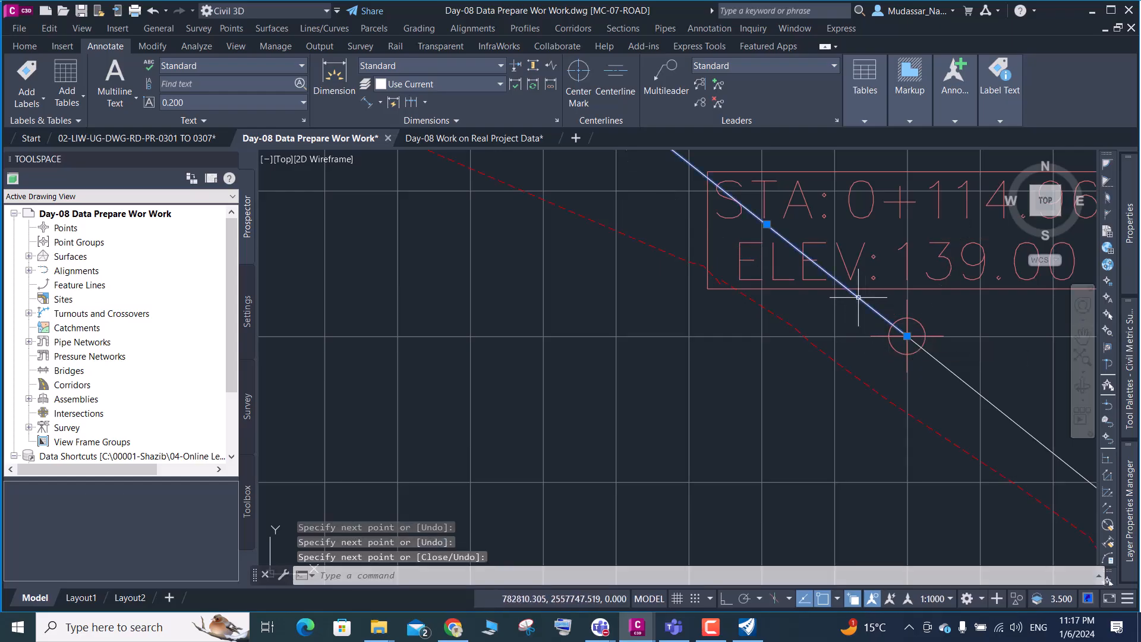
# Set the color of the line between the STA 0+095.71 and STA 0+114.96 markers to Blue
pyautogui.scroll(-1, 856, 353)
pyautogui.moveTo(1128, 259)
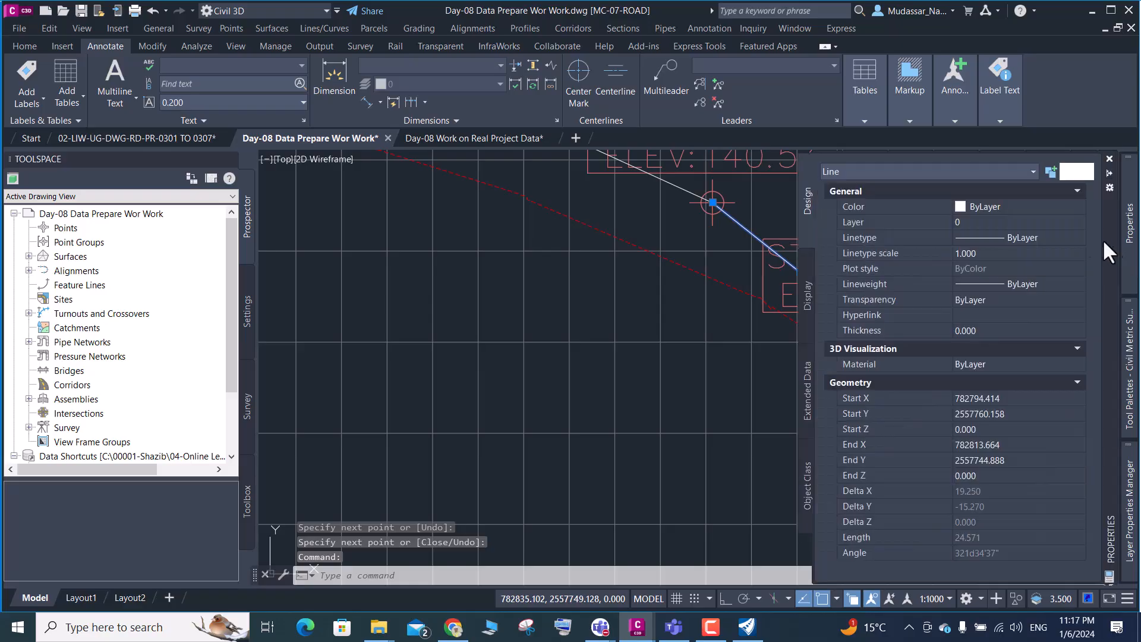
pyautogui.click(1044, 208)
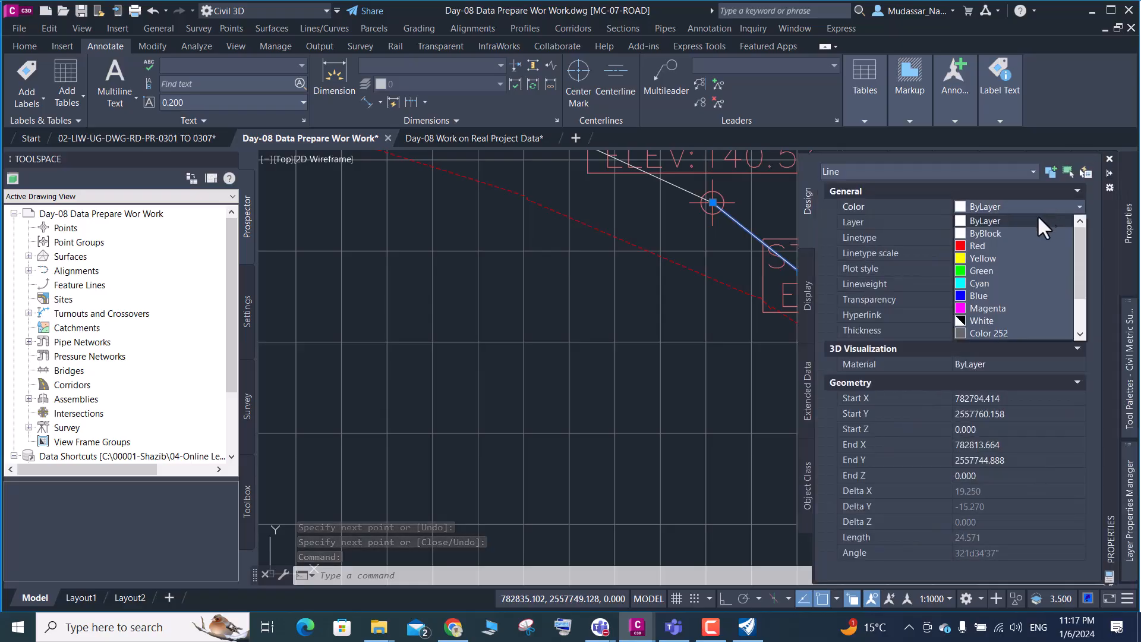
pyautogui.click(979, 295)
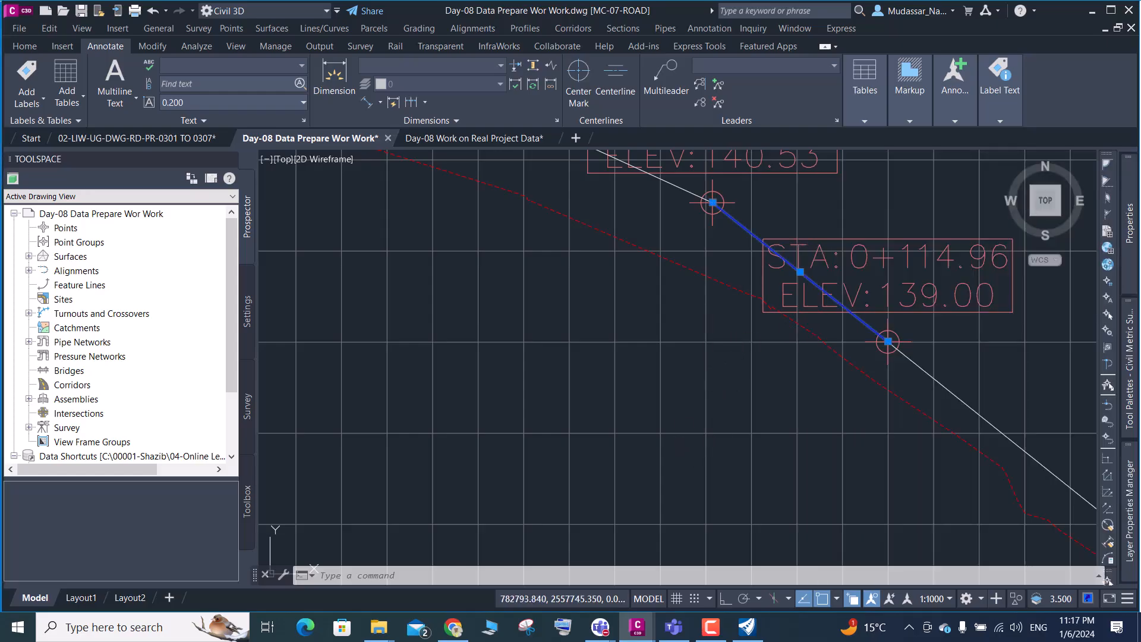
pyautogui.press('Escape')
# Set the color of the line between the STA 0+076.46 and STA 0+095.71 markers to Green
pyautogui.scroll(-2, 671, 252)
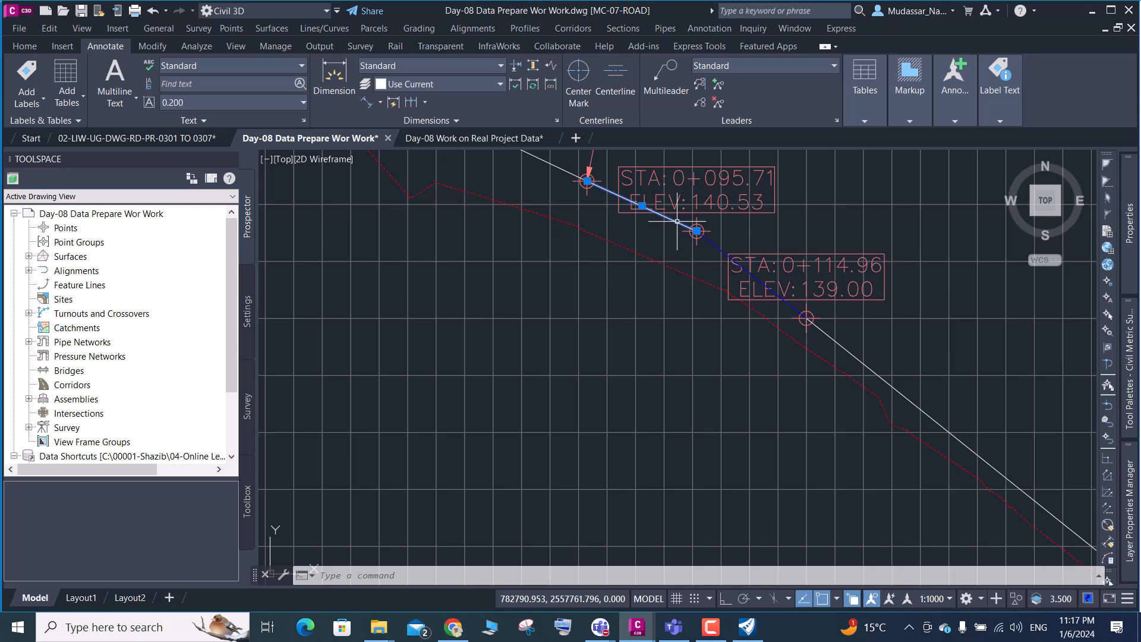
pyautogui.click(677, 222)
pyautogui.moveTo(1127, 244)
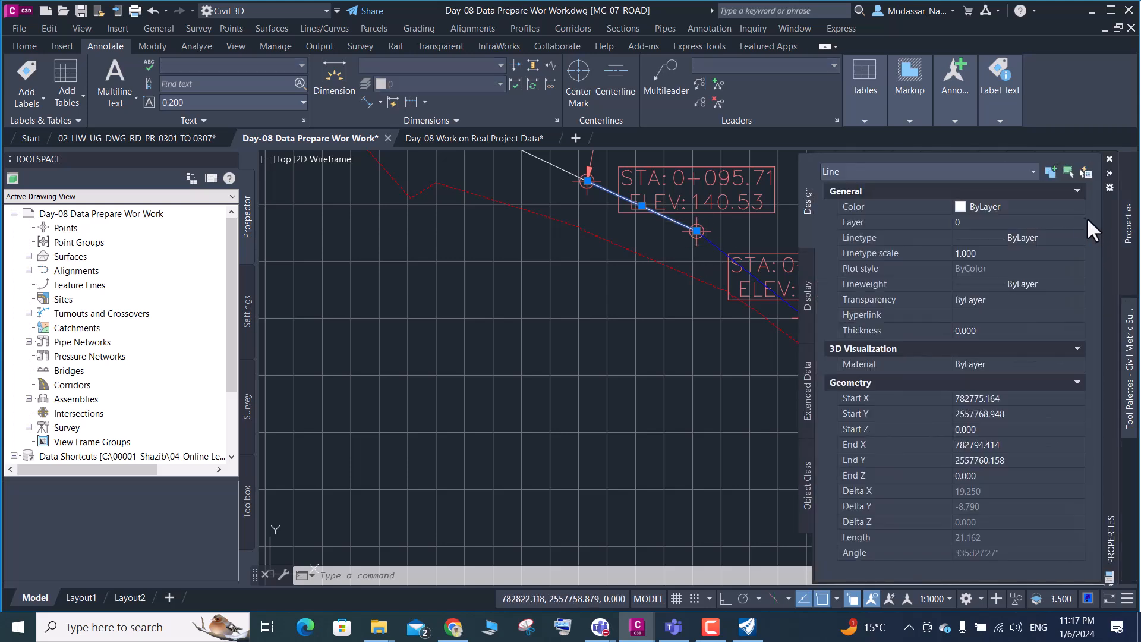
pyautogui.click(1066, 204)
pyautogui.click(1066, 204)
pyautogui.click(981, 270)
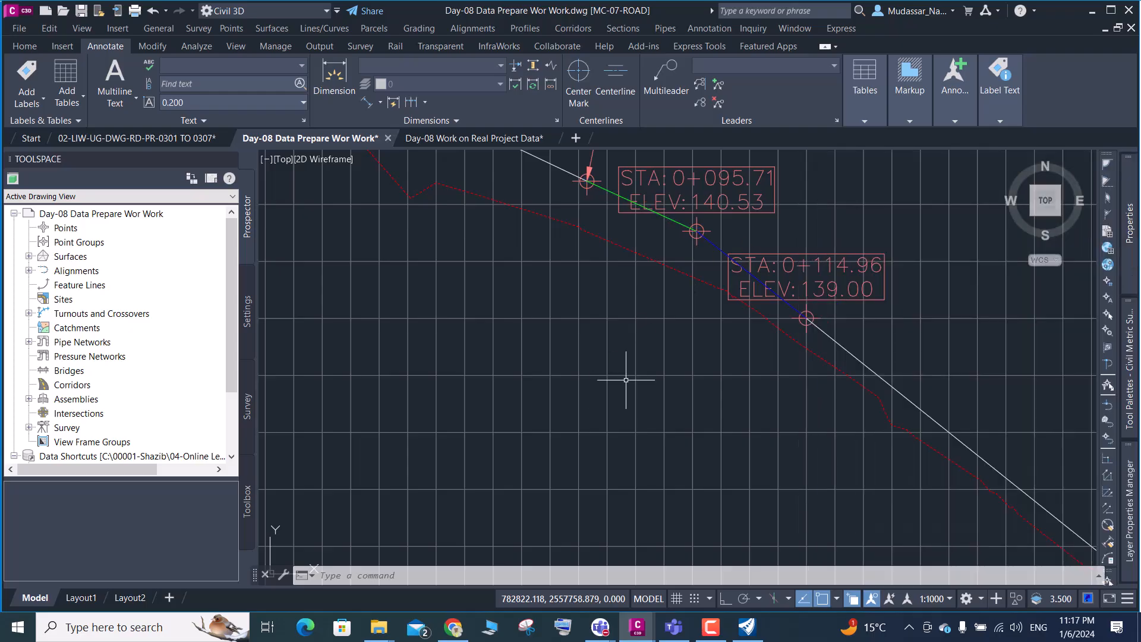
pyautogui.press('Escape')
# Start a layout profile named PGL-MC7-01 in the ROAD-MC7-01 profile view, using the Design Profile style and Complete Label Set
pyautogui.scroll(-5, 626, 380)
pyautogui.scroll(4, 596, 270)
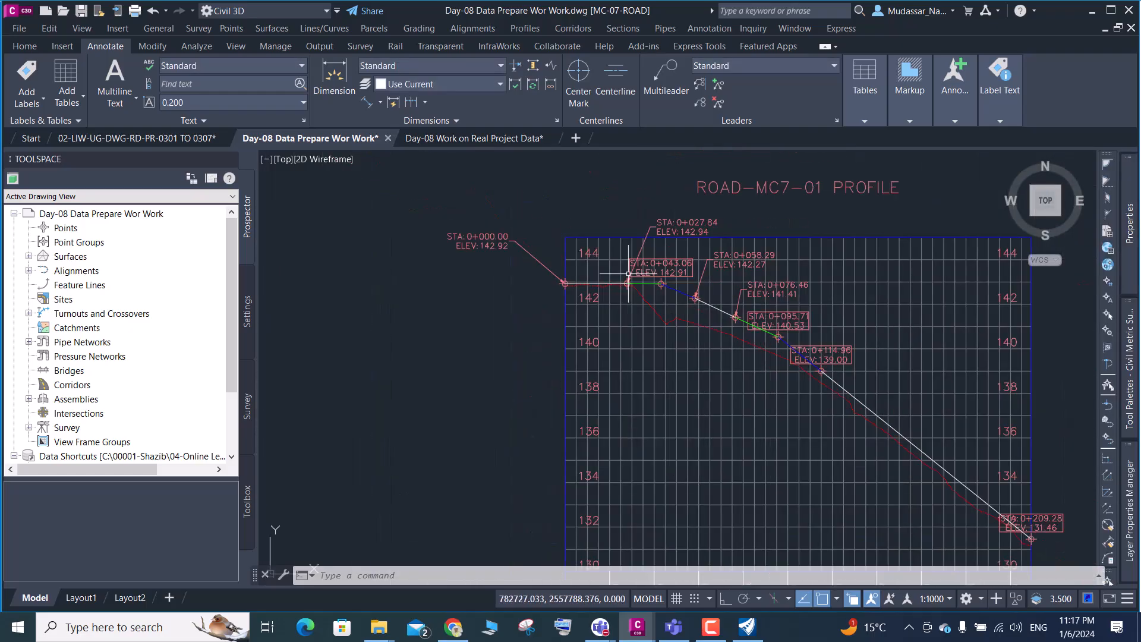
pyautogui.click(28, 45)
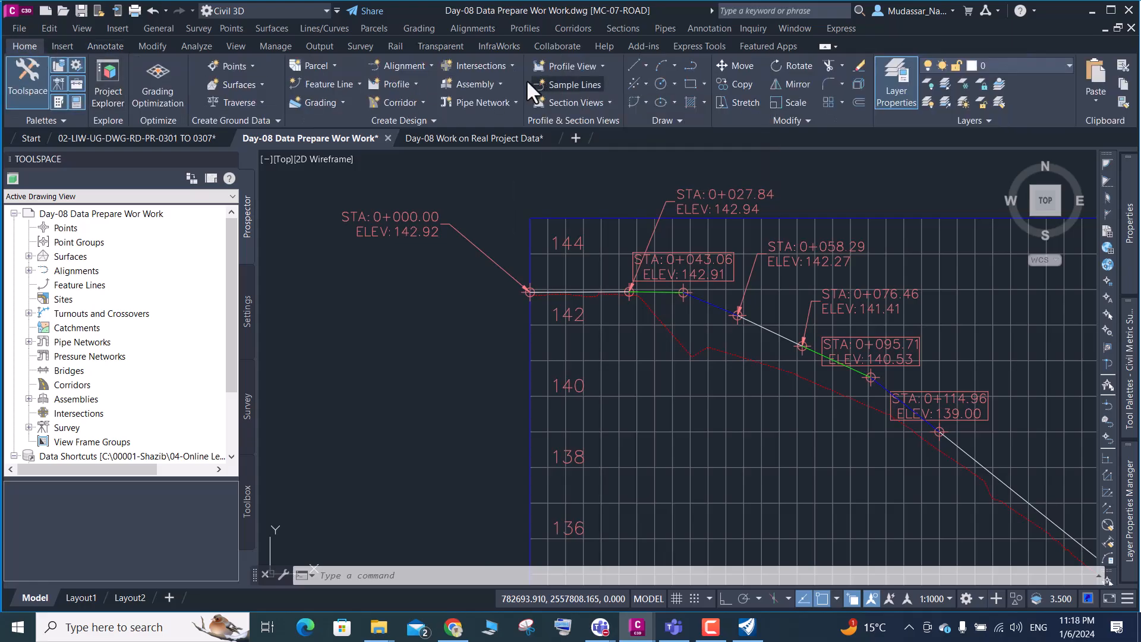
pyautogui.click(413, 84)
pyautogui.click(419, 137)
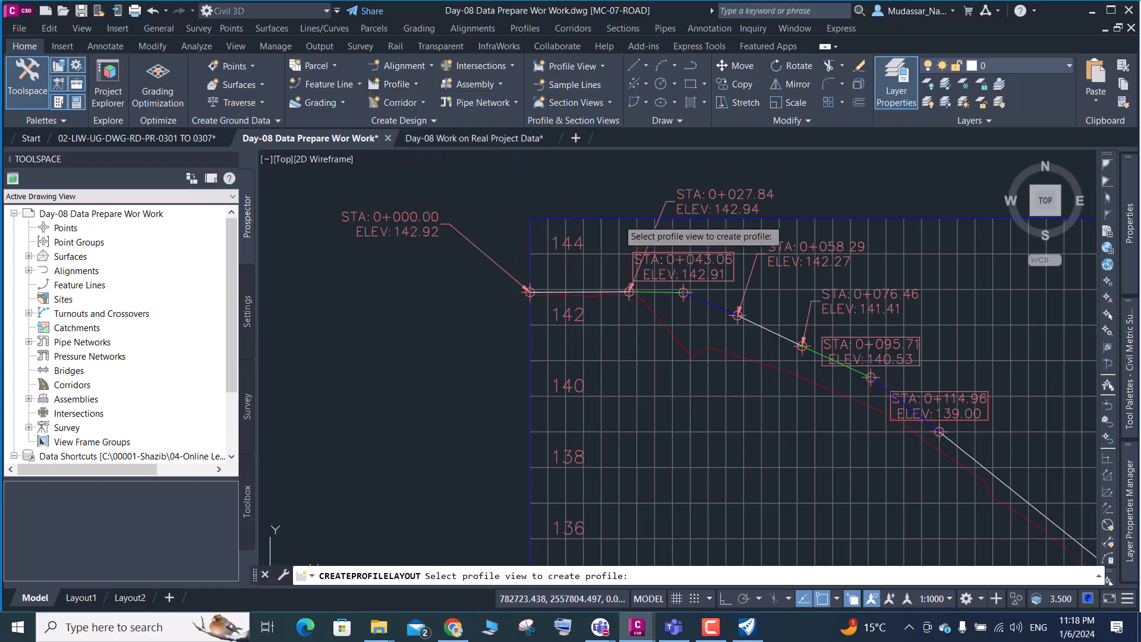
pyautogui.click(621, 226)
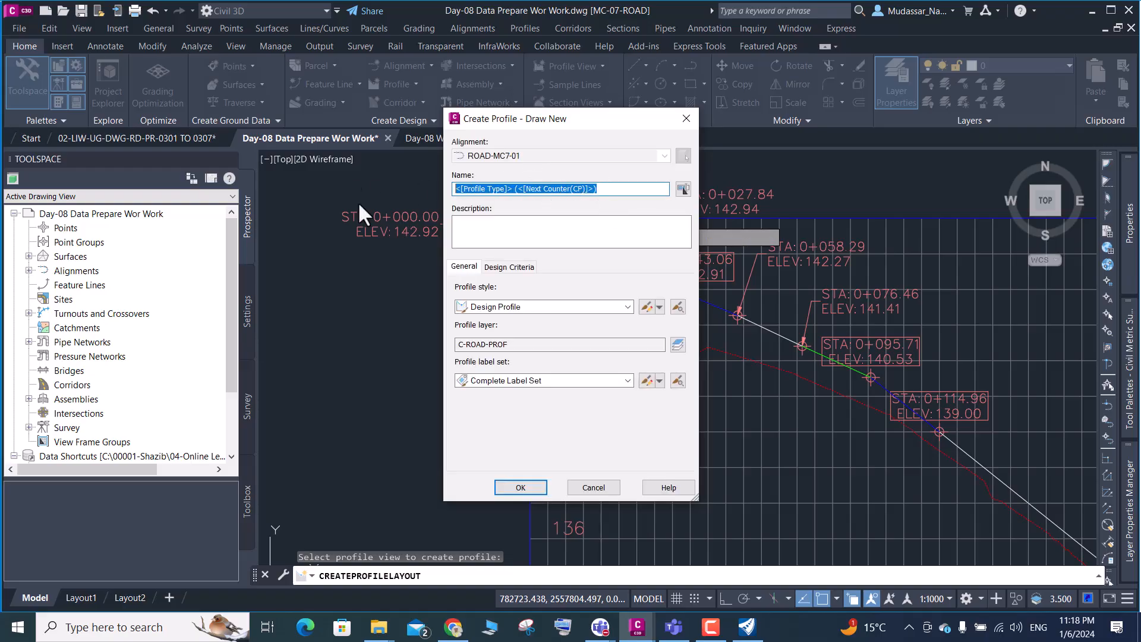
pyautogui.write('PG')
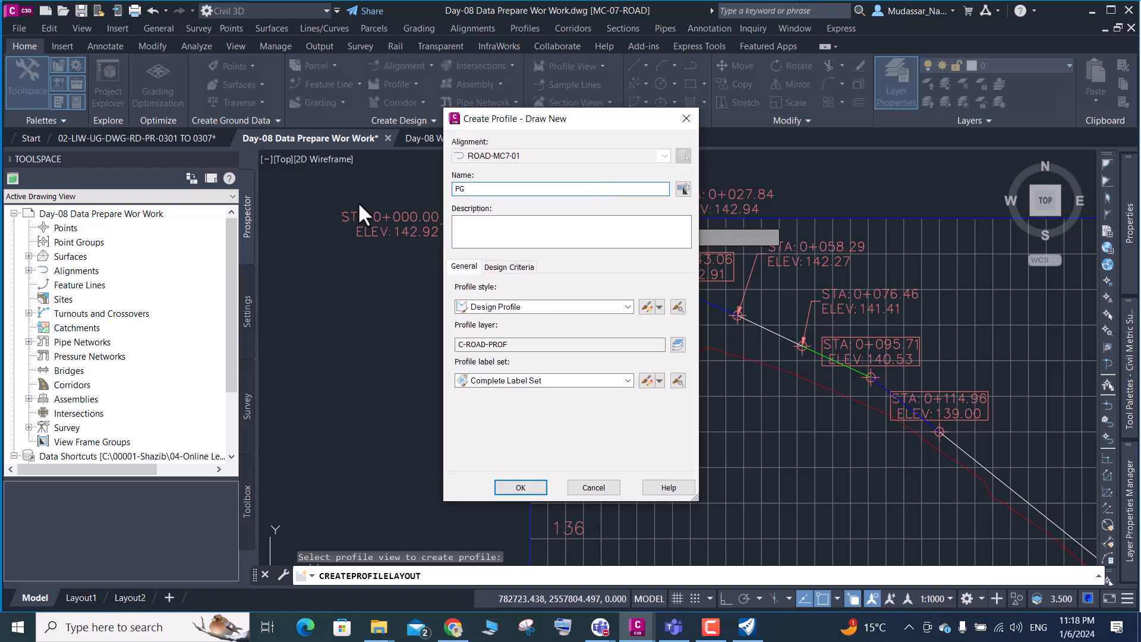
pyautogui.write('L-MC7')
pyautogui.click(520, 487)
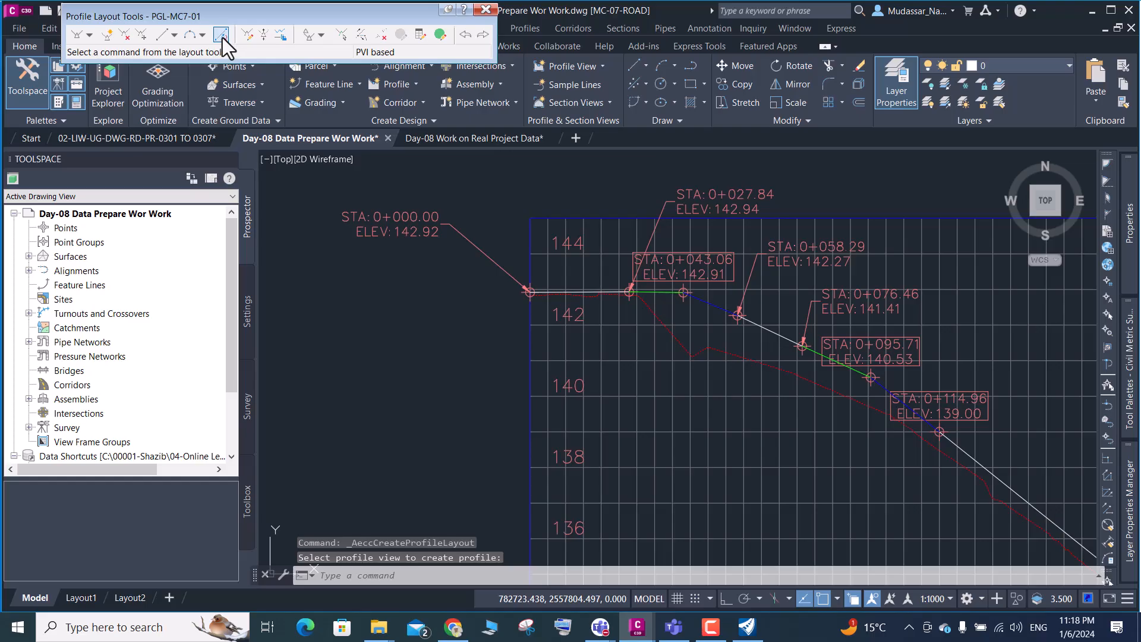
# Convert the lines between the STA 0+000.00 and STA 0+058.29 markers into tangents of the layout profile
pyautogui.click(221, 35)
pyautogui.scroll(2, 598, 293)
pyautogui.scroll(2, 598, 294)
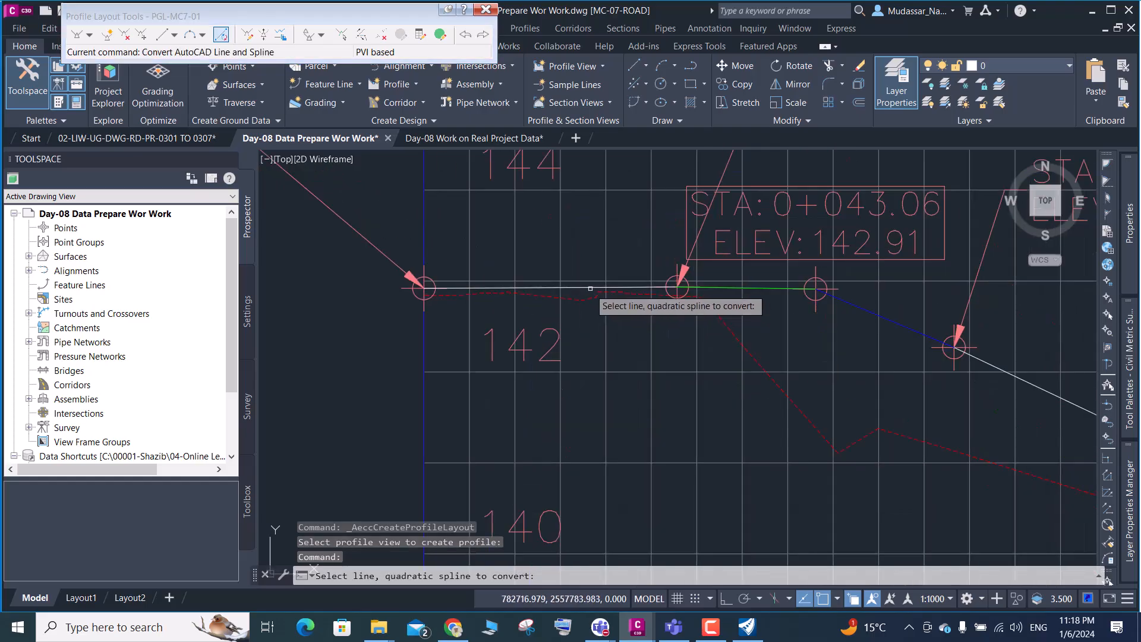
pyautogui.click(587, 287)
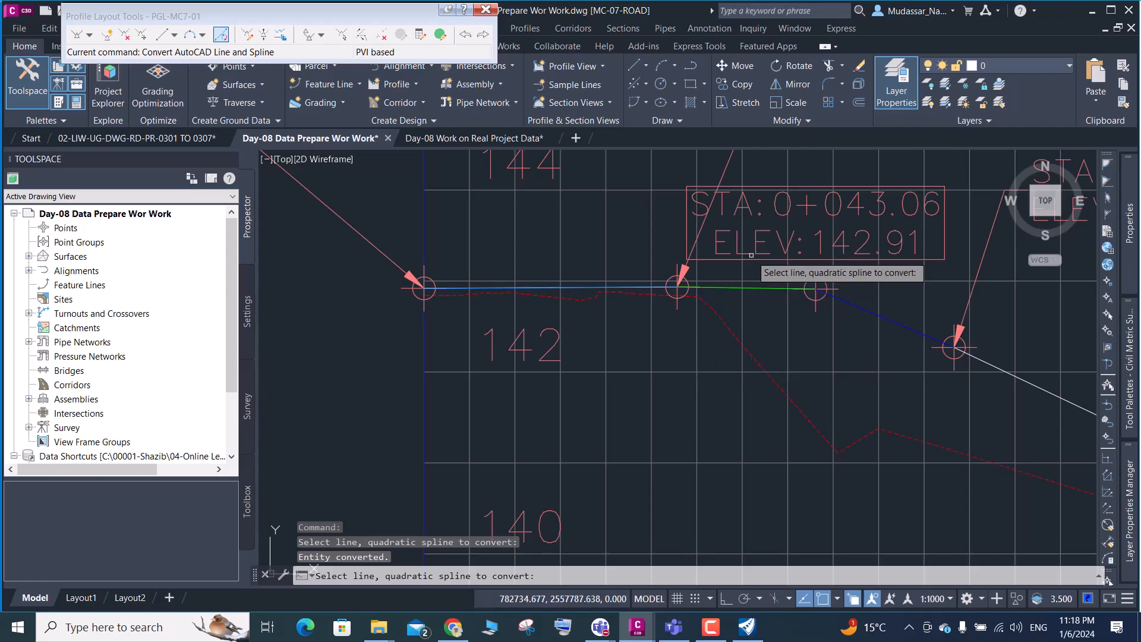
pyautogui.click(753, 287)
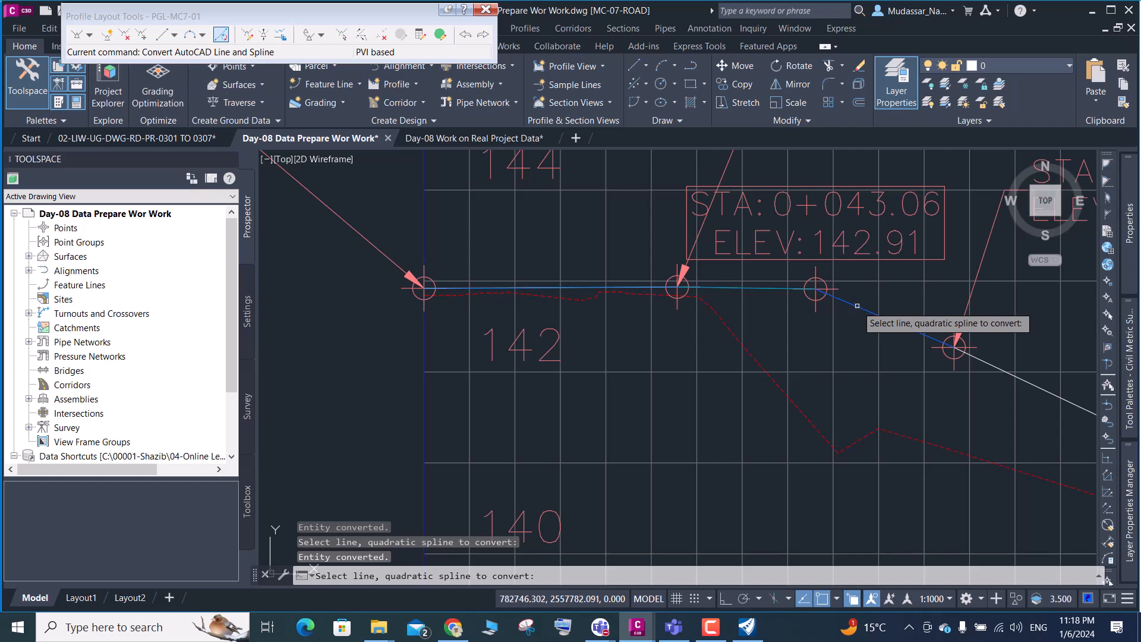
# Try to convert the white line between the STA 0+058.29 and STA 0+076.46 markers into a profile tangent
pyautogui.scroll(-4, 831, 298)
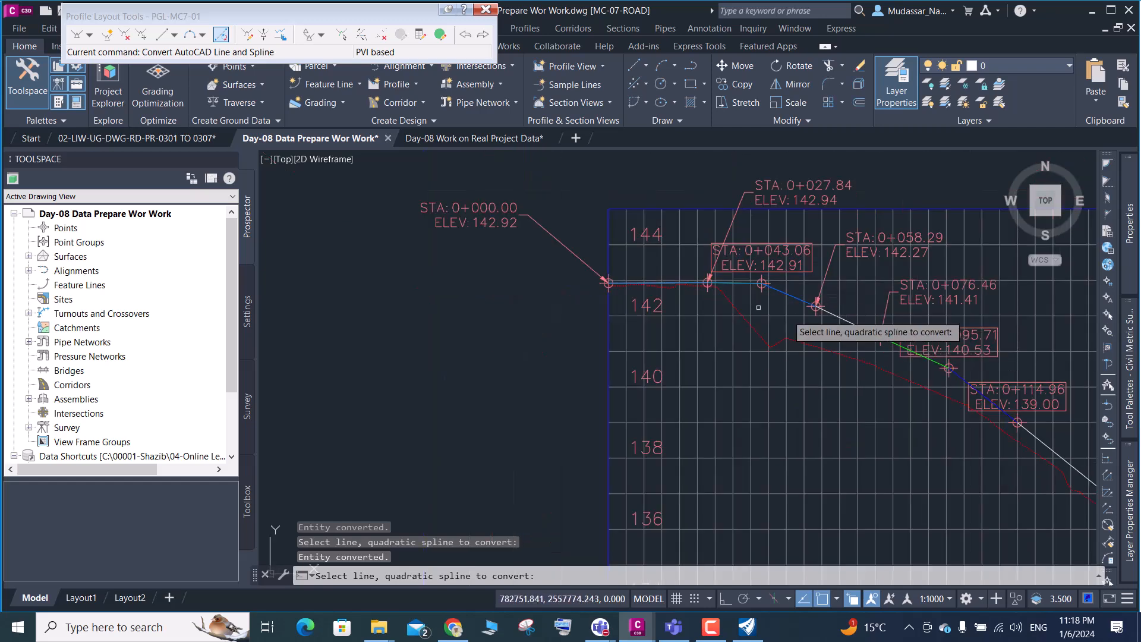
pyautogui.scroll(-2, 773, 342)
pyautogui.scroll(4, 808, 326)
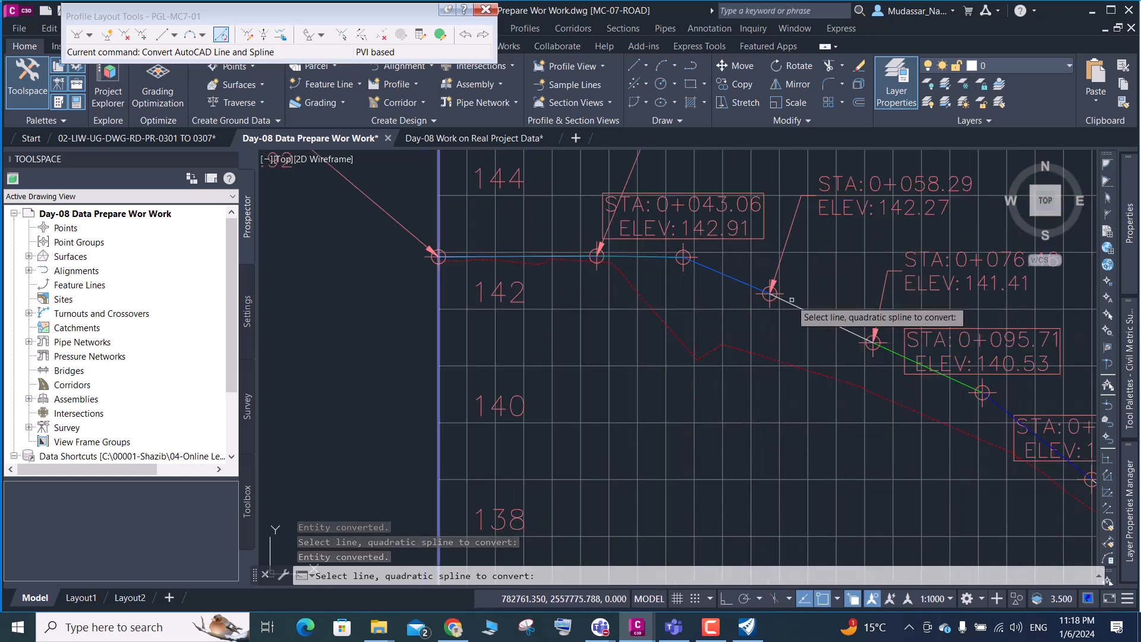
pyautogui.click(791, 301)
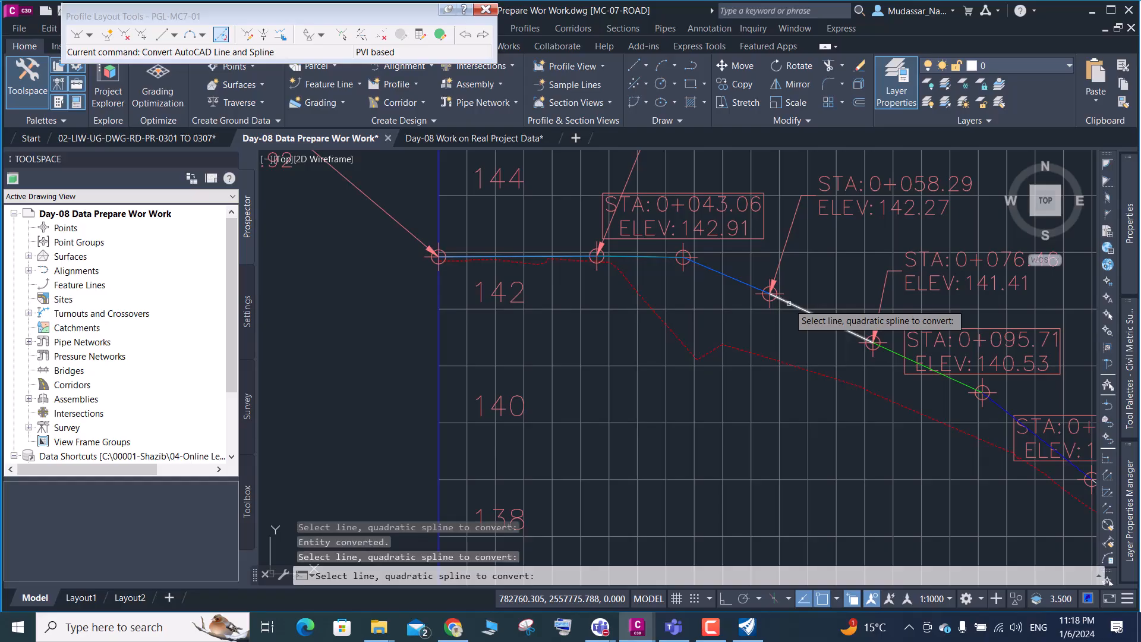
pyautogui.click(845, 334)
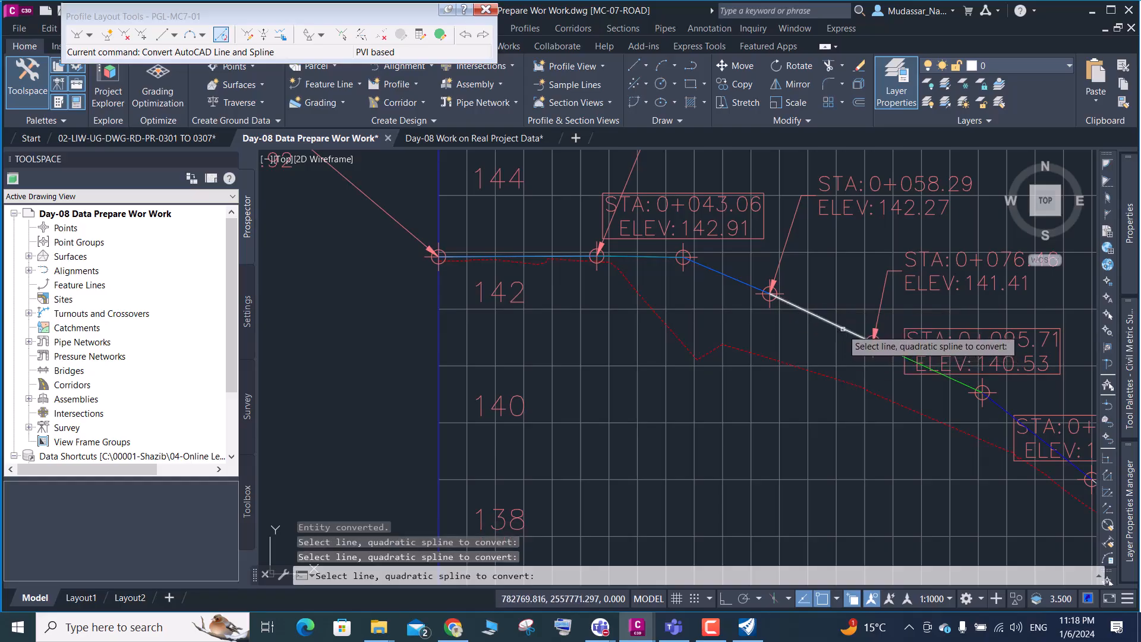
pyautogui.click(815, 313)
# Convert the lines from STA 0+076.46 to 0+095.71 and from 0+095.71 to 0+114.96 into profile tangents, and finish converting
pyautogui.scroll(-4, 737, 315)
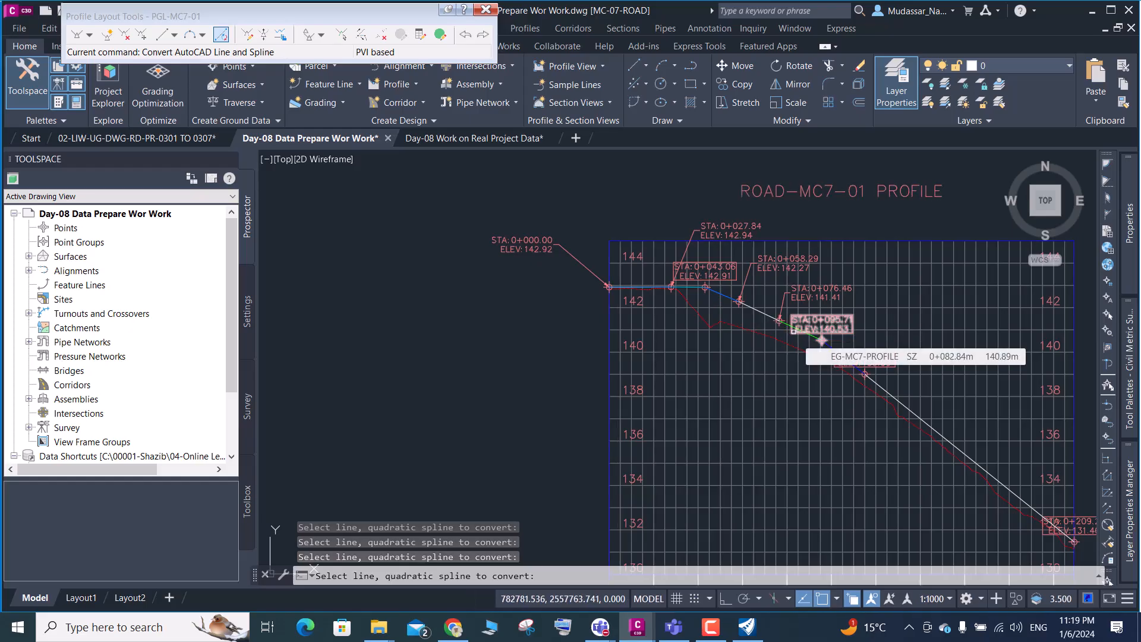
pyautogui.scroll(4, 793, 331)
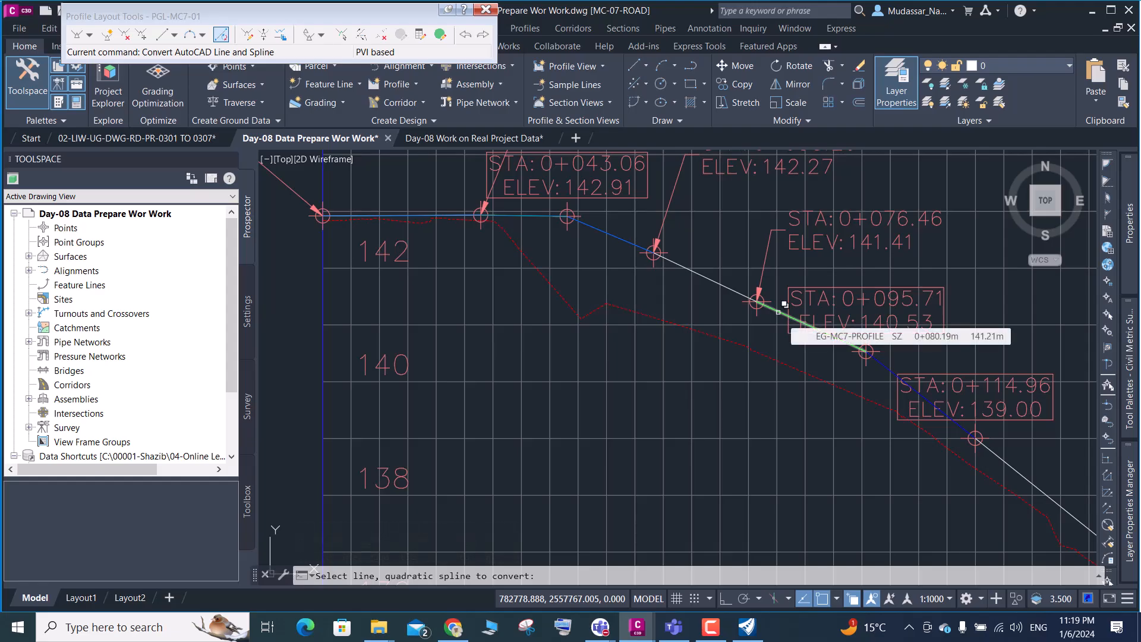
pyautogui.click(784, 304)
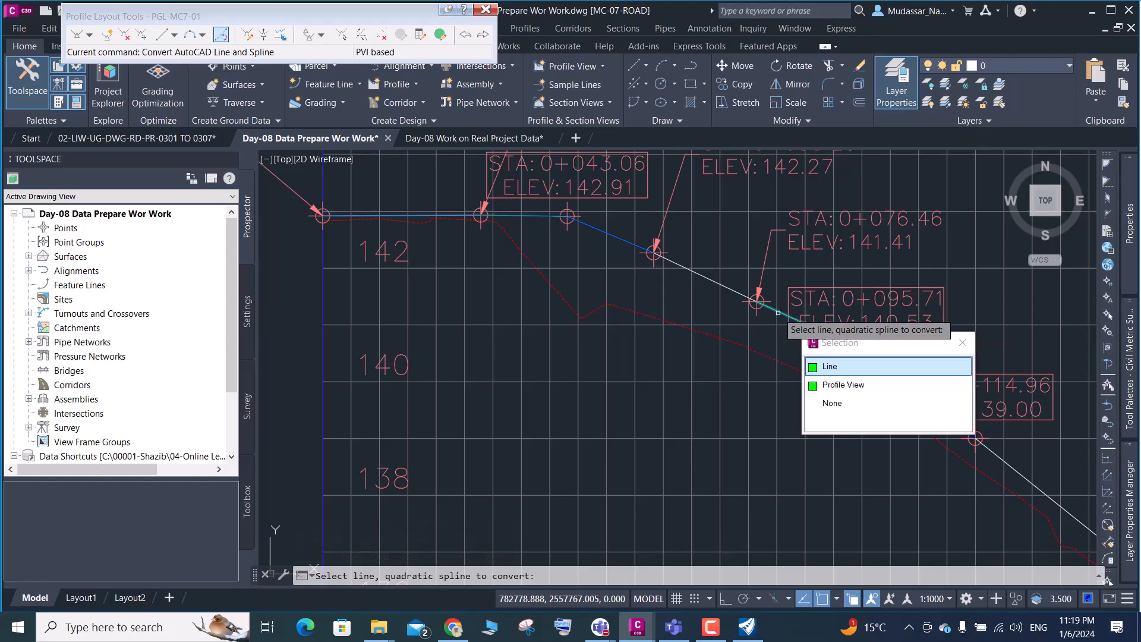
pyautogui.click(826, 367)
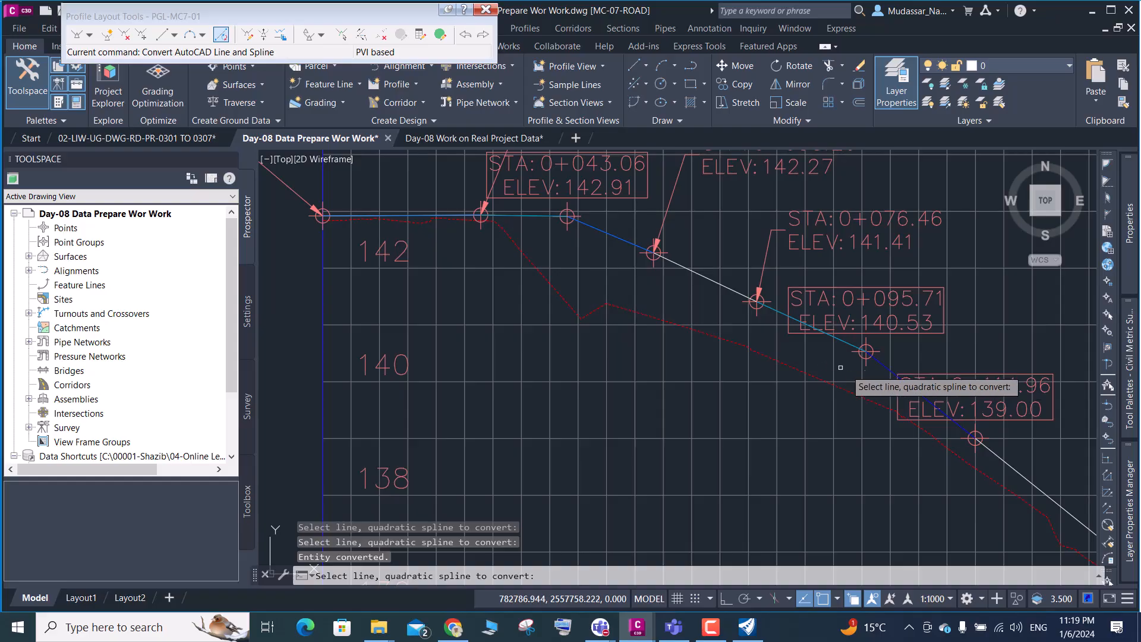
pyautogui.click(884, 373)
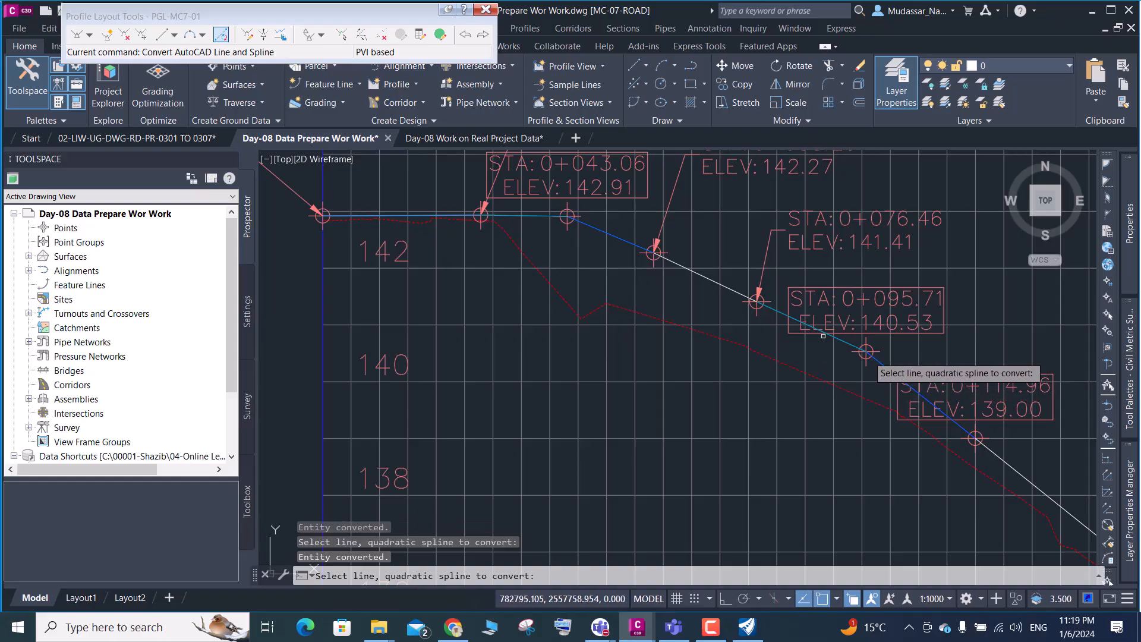
pyautogui.scroll(-4, 710, 319)
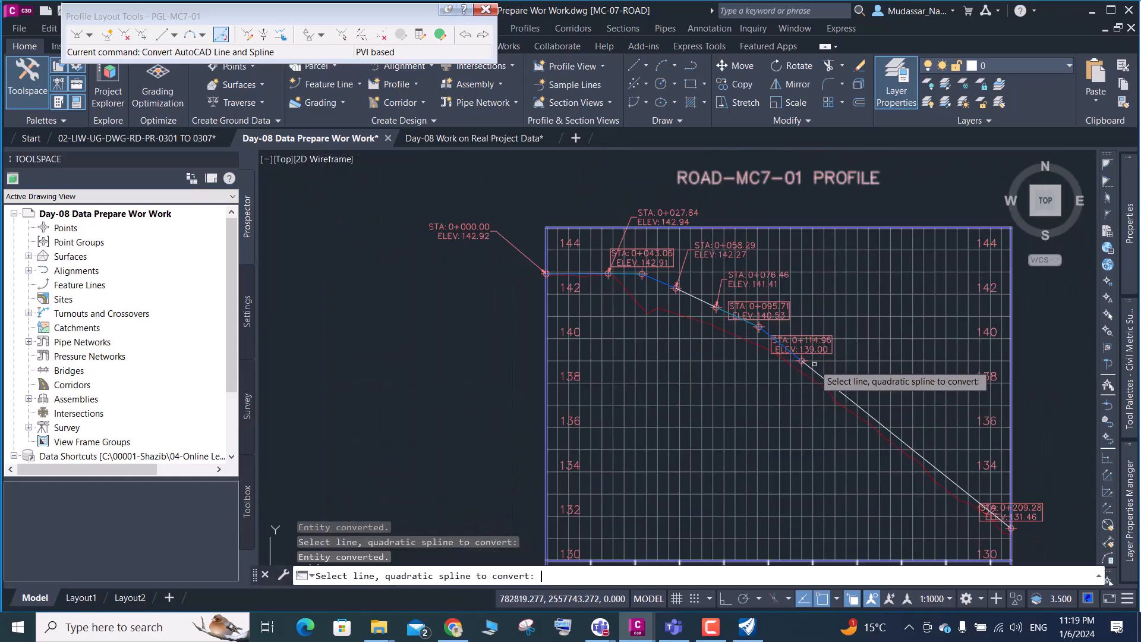
pyautogui.press('Return')
# Erase the unconverted line between the STA 0+058.29 and STA 0+076.46 markers
pyautogui.scroll(5, 742, 314)
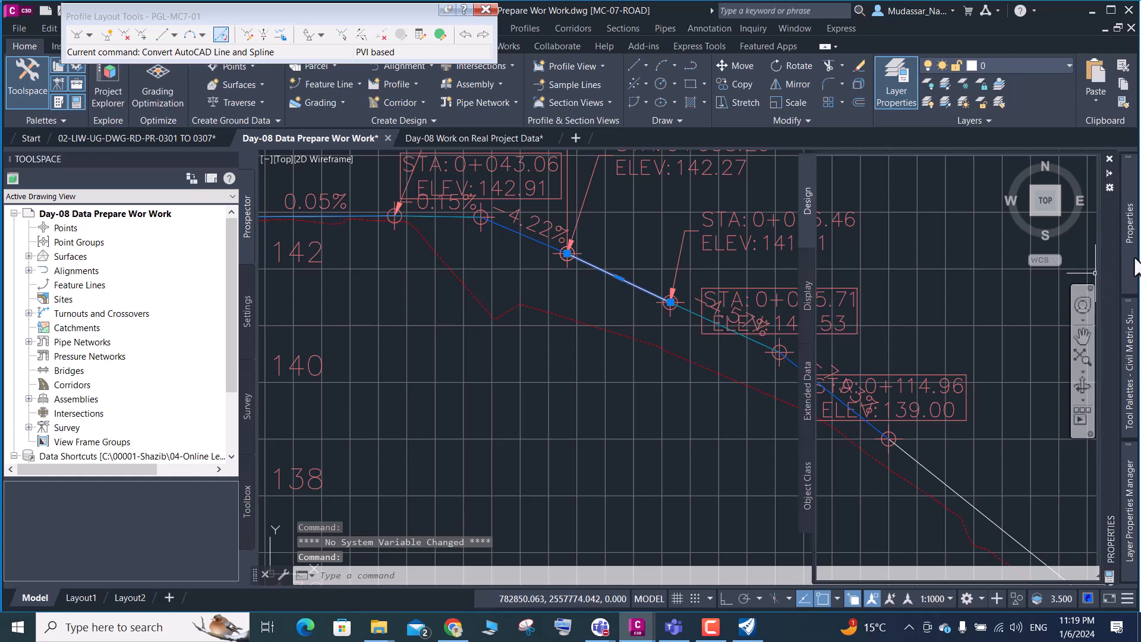
pyautogui.moveTo(1134, 266)
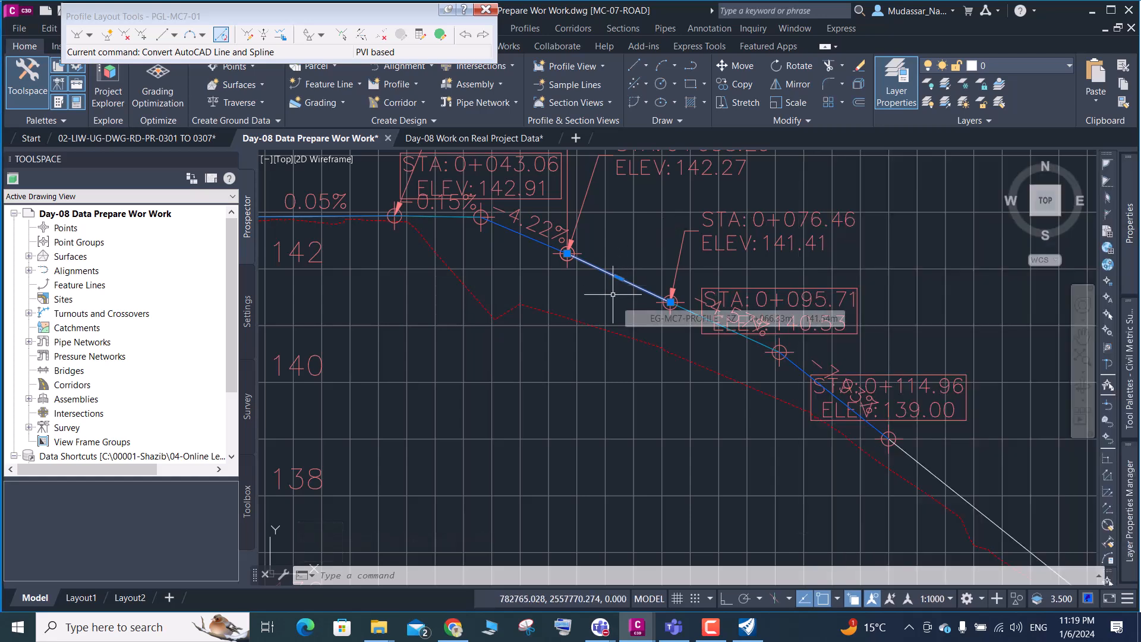
pyautogui.press('Delete')
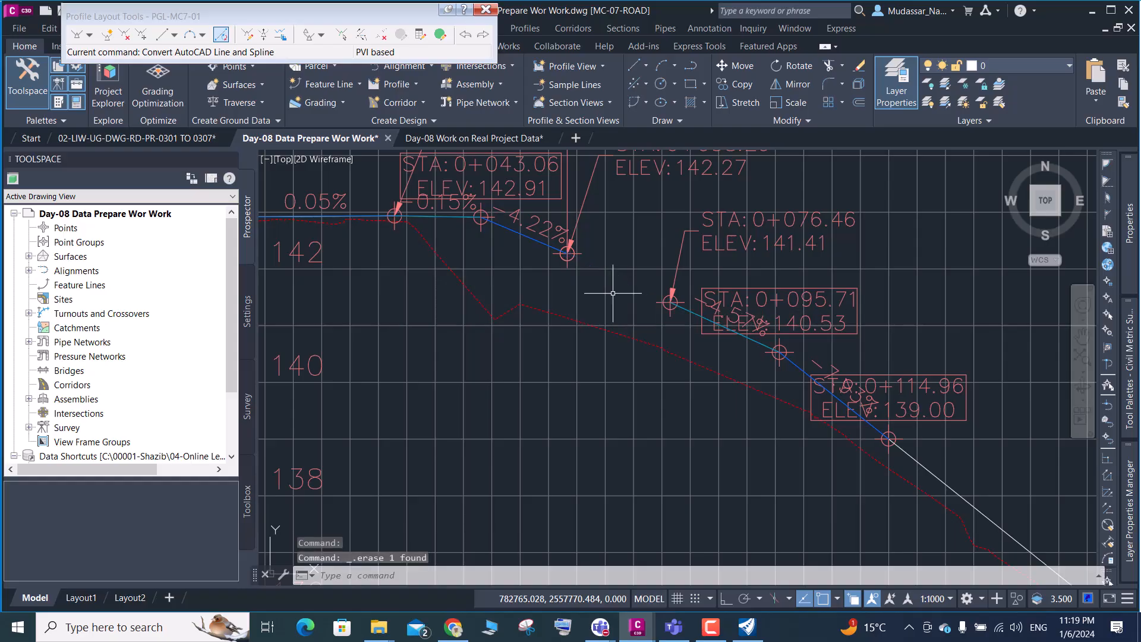
# Draw a line connecting the centres of the STA 0+058.29 and STA 0+076.46 markers
pyautogui.press('Return')
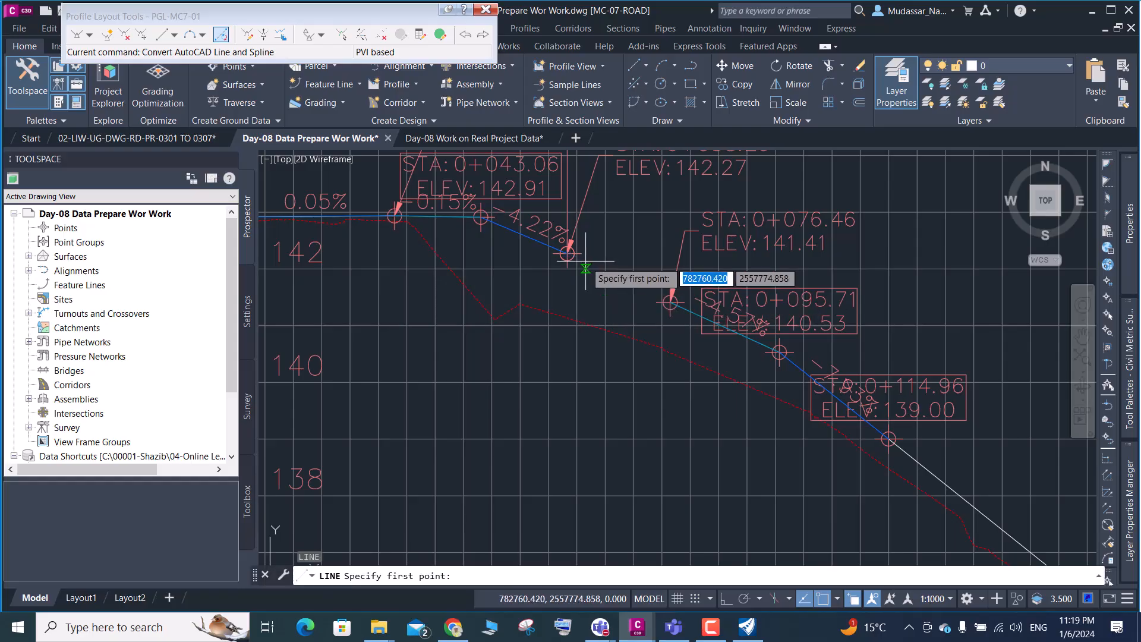
pyautogui.scroll(3, 585, 280)
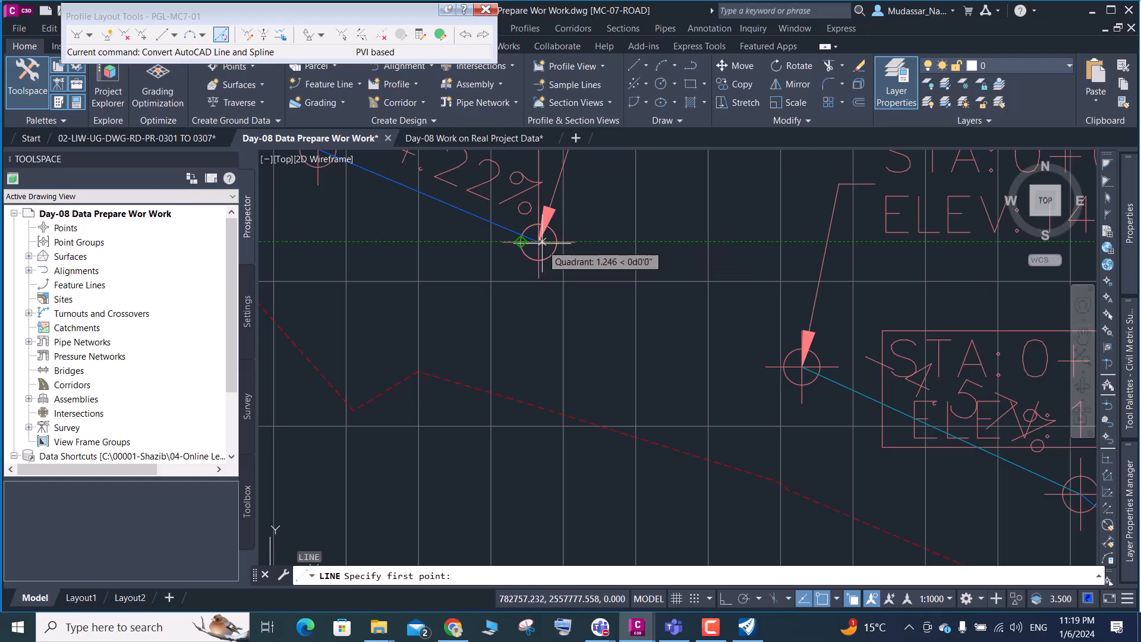
pyautogui.scroll(5, 534, 239)
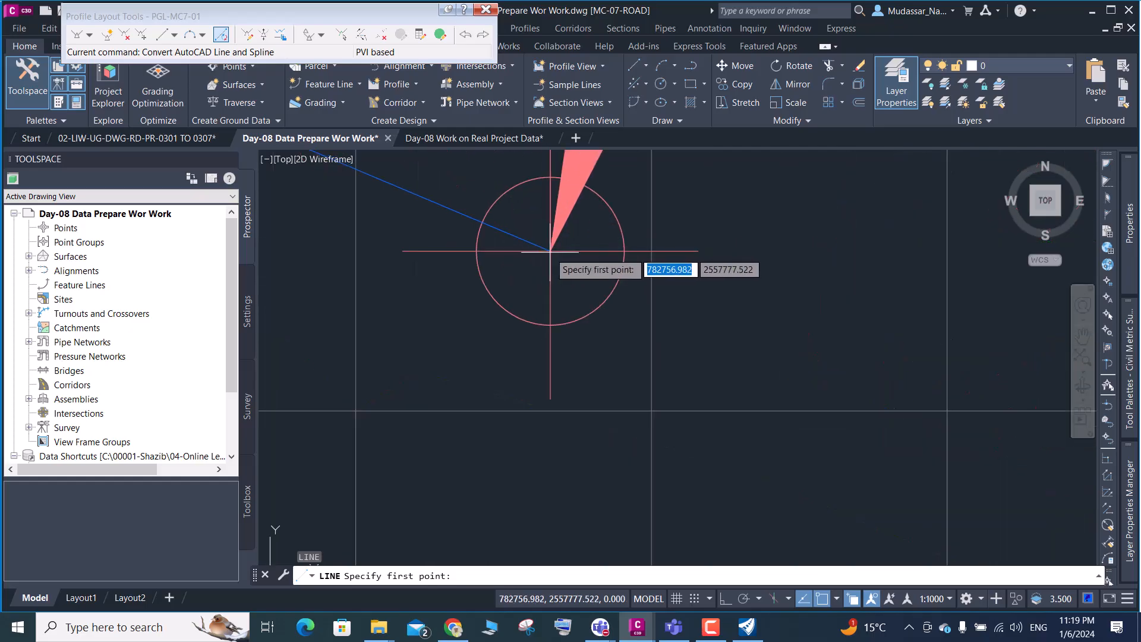
pyautogui.click(551, 250)
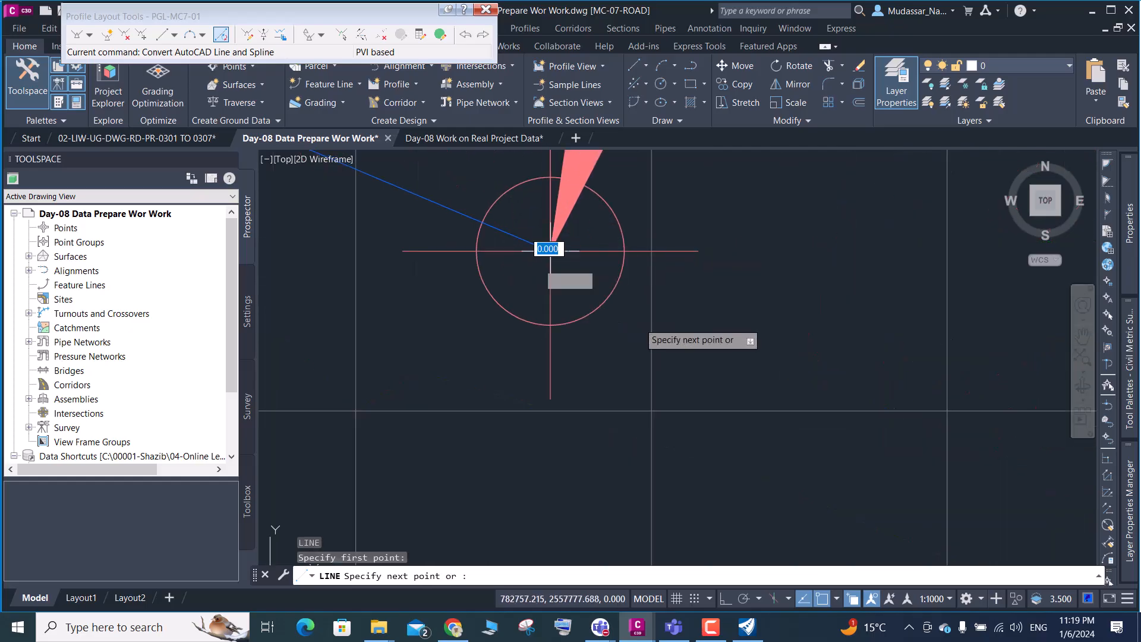
pyautogui.scroll(-5, 621, 321)
pyautogui.scroll(3, 755, 378)
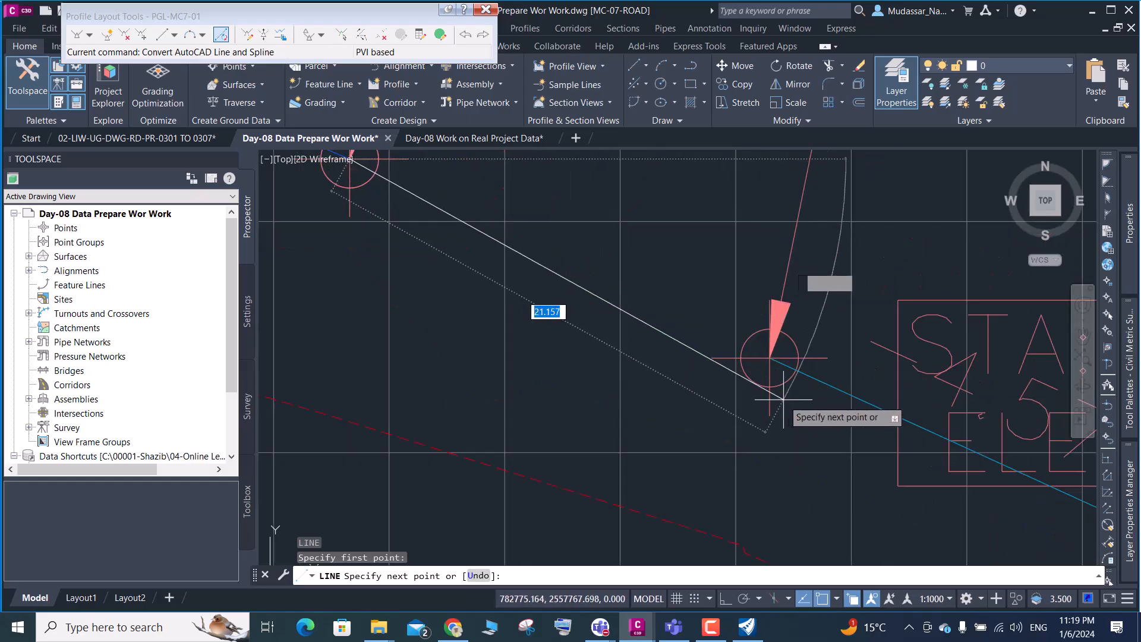
pyautogui.click(769, 357)
pyautogui.scroll(-2, 654, 333)
pyautogui.press('Return')
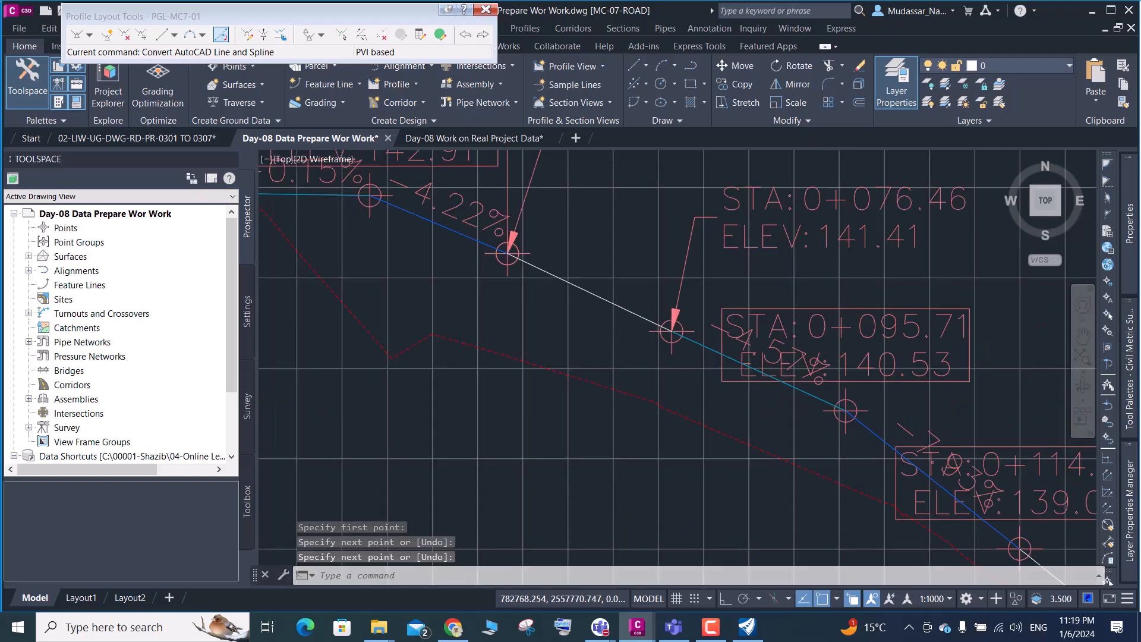
pyautogui.scroll(-2, 662, 325)
pyautogui.scroll(3, 713, 358)
pyautogui.click(701, 354)
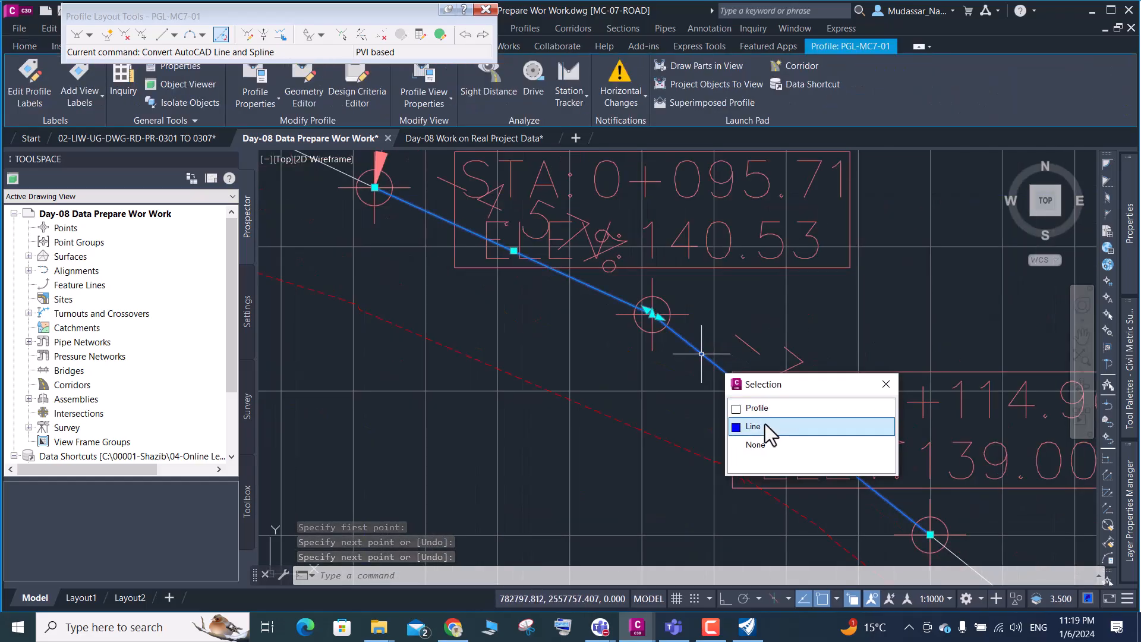
pyautogui.click(761, 426)
pyautogui.scroll(-5, 686, 356)
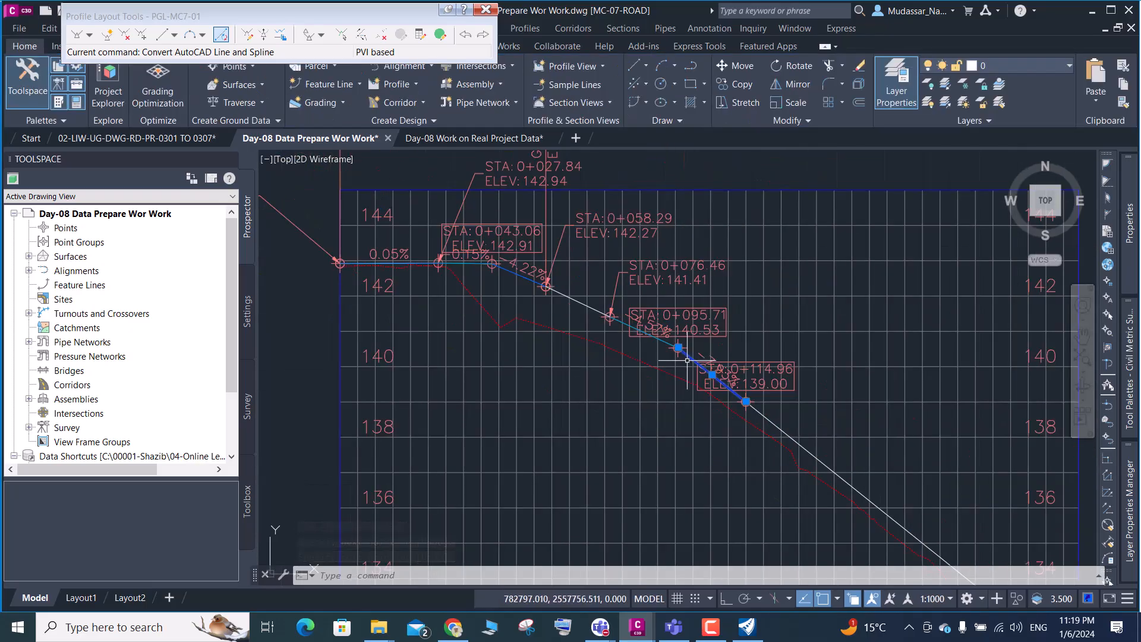
pyautogui.press('Escape')
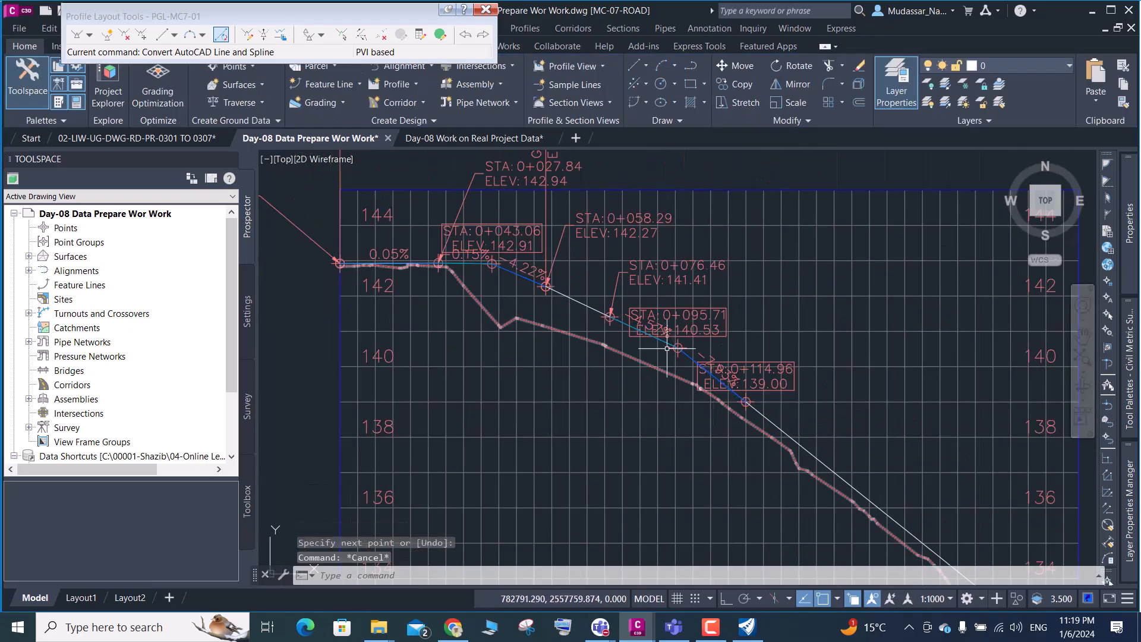
# Convert the lines from STA 0+058.29 to 0+076.46, 0+095.71 to 0+114.96 and 0+114.96 to 0+209.28 into profile tangents
pyautogui.click(219, 33)
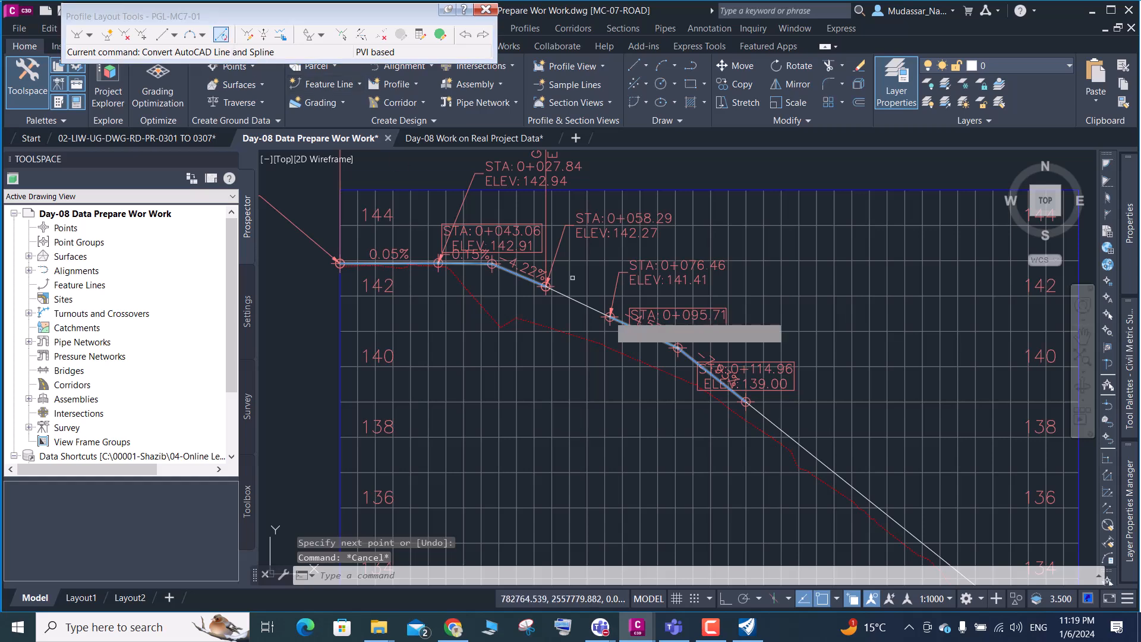
pyautogui.scroll(5, 547, 298)
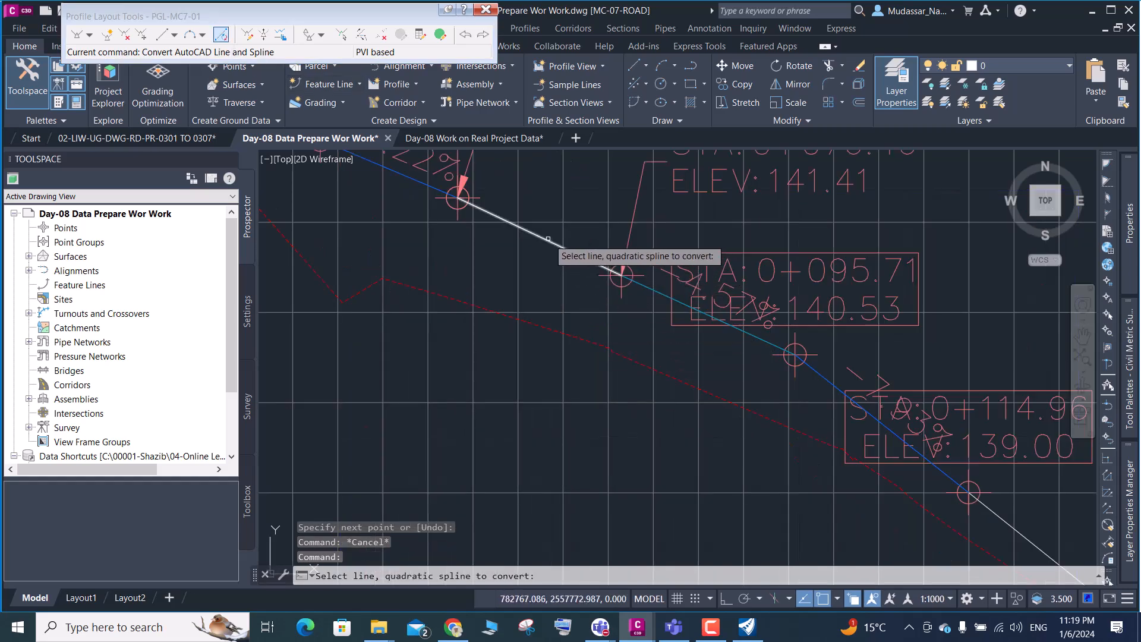
pyautogui.click(553, 242)
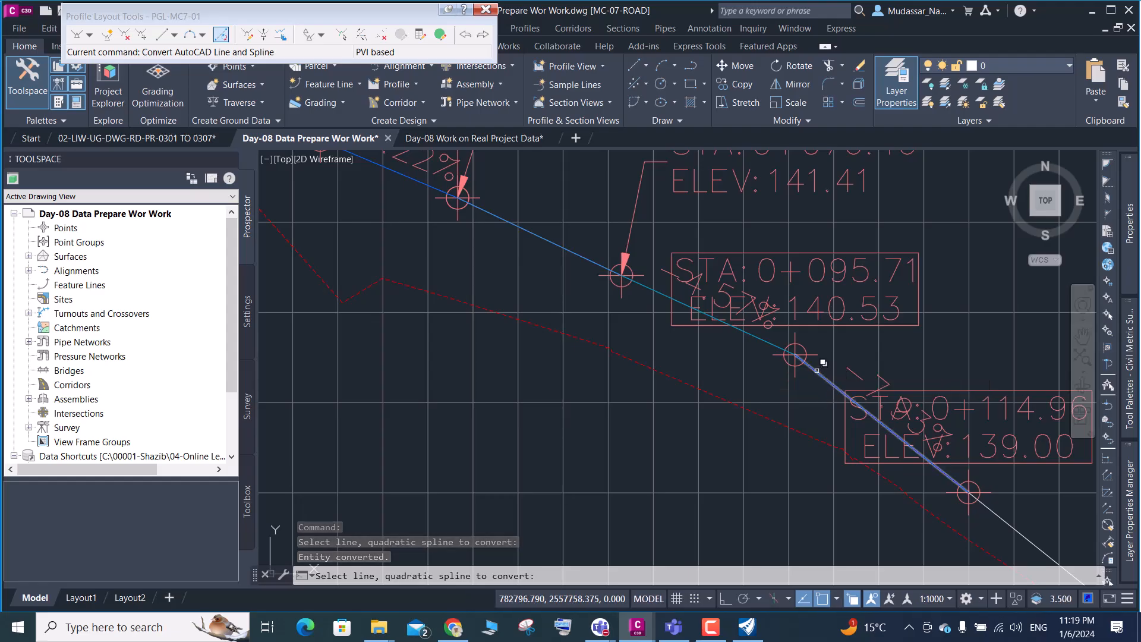
pyautogui.click(817, 371)
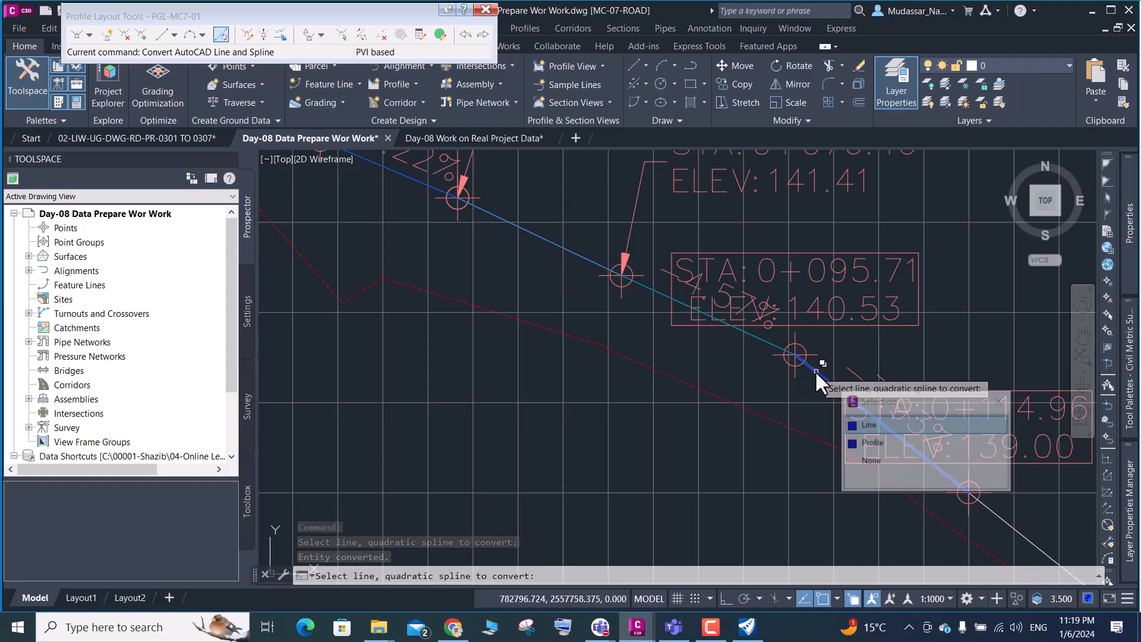
pyautogui.click(869, 426)
pyautogui.scroll(-4, 677, 339)
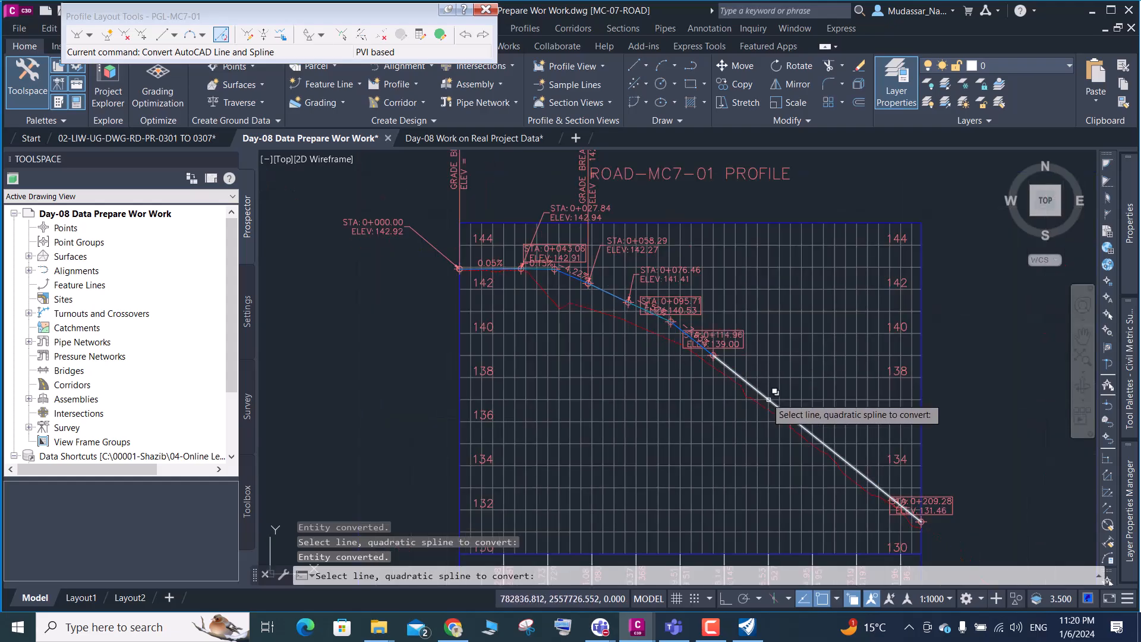
pyautogui.click(765, 382)
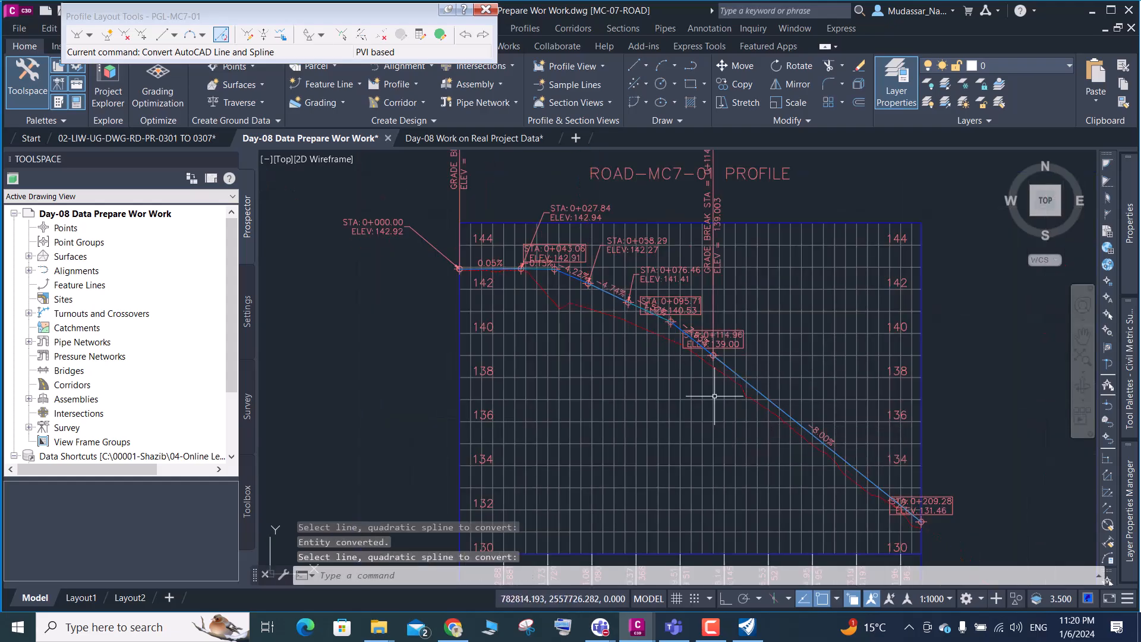
# Erase the leftover line lying over the profile between the STA 0+095.71 and STA 0+114.96 markers
pyautogui.scroll(6, 672, 315)
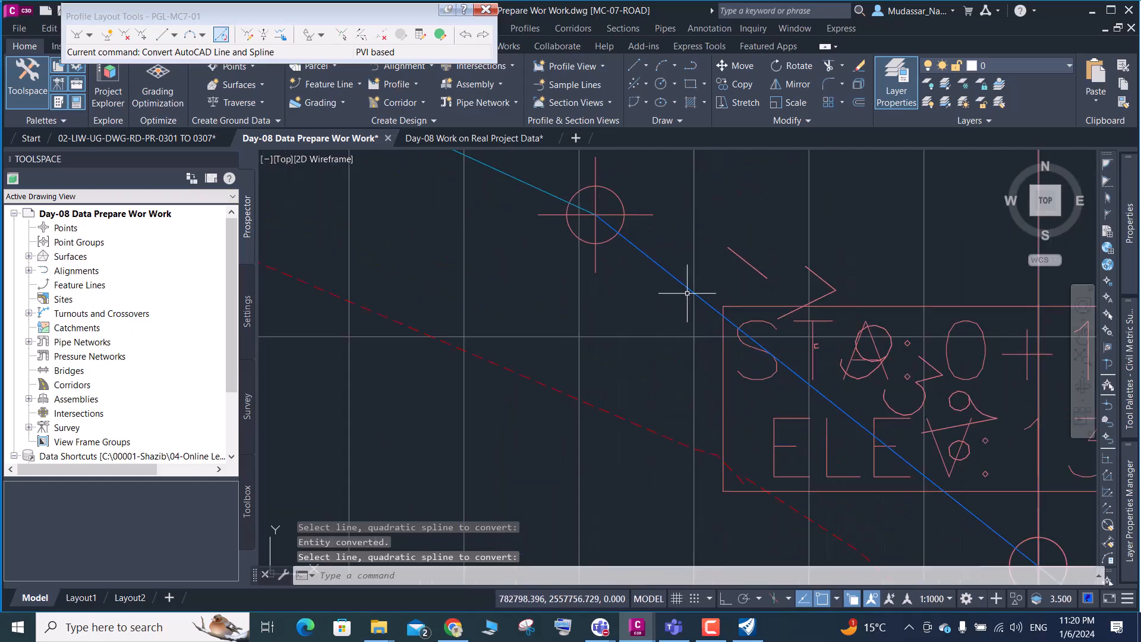
pyautogui.click(686, 285)
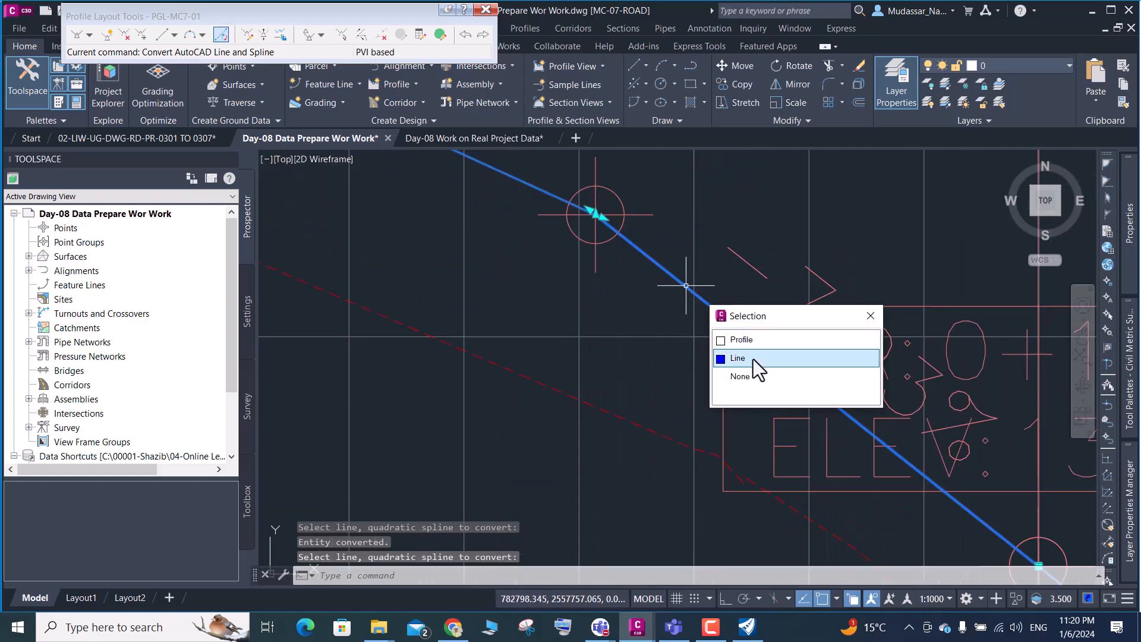
pyautogui.click(743, 359)
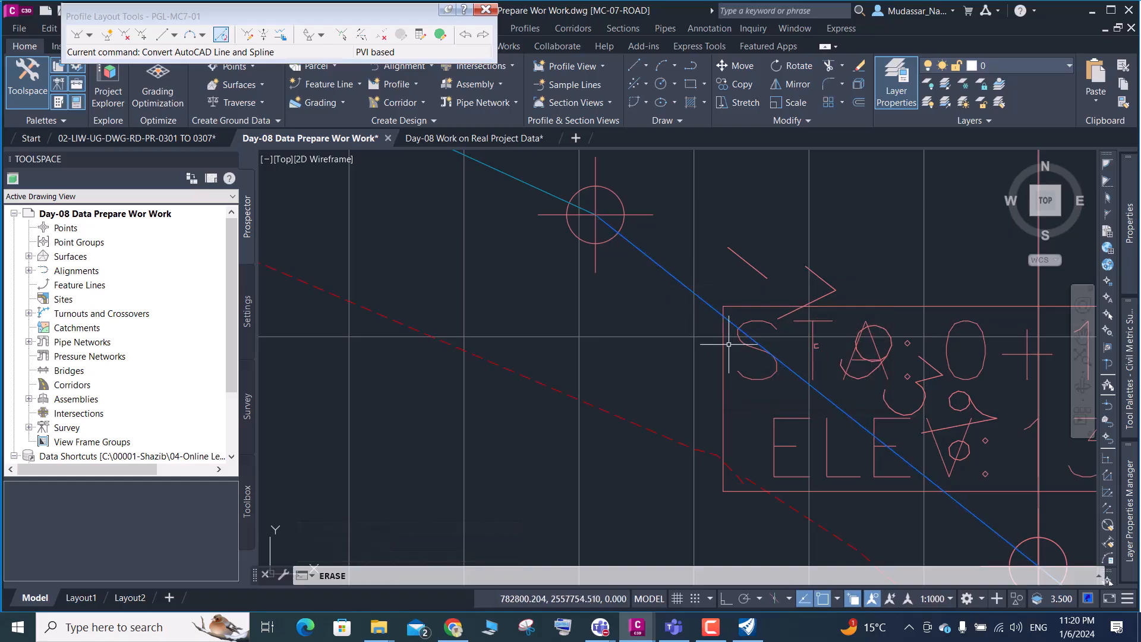
pyautogui.scroll(-4, 713, 324)
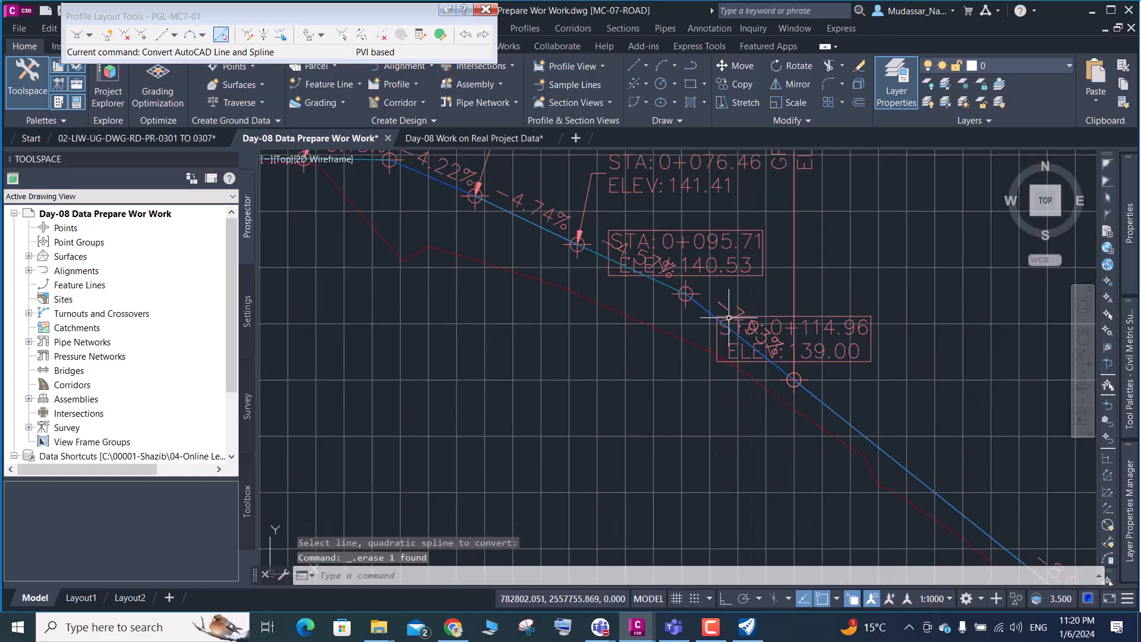
# Select all leftover lines similar to the one beyond STA 0+114.96 and erase them, keeping the profile
pyautogui.click(832, 409)
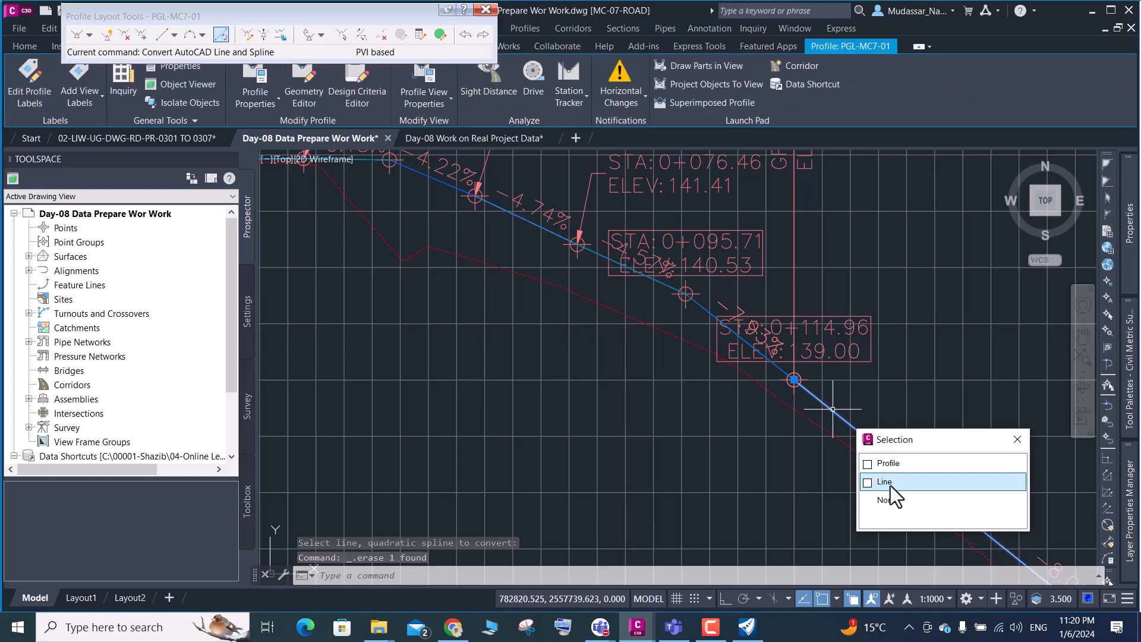
pyautogui.click(889, 482)
pyautogui.rightClick(815, 454)
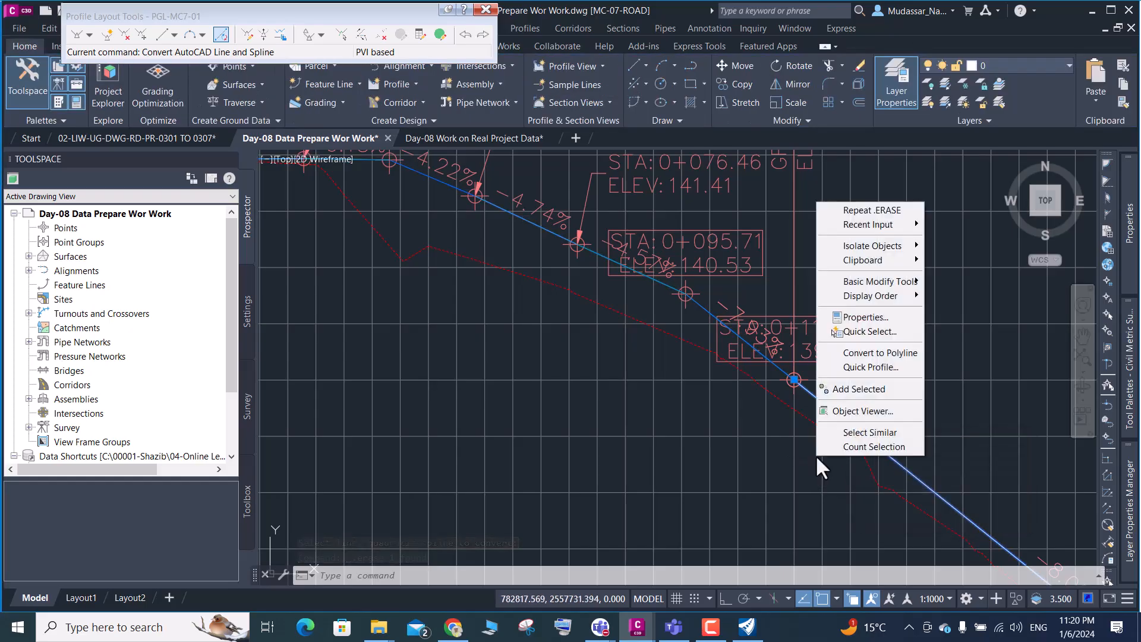
pyautogui.click(847, 433)
pyautogui.scroll(-6, 698, 367)
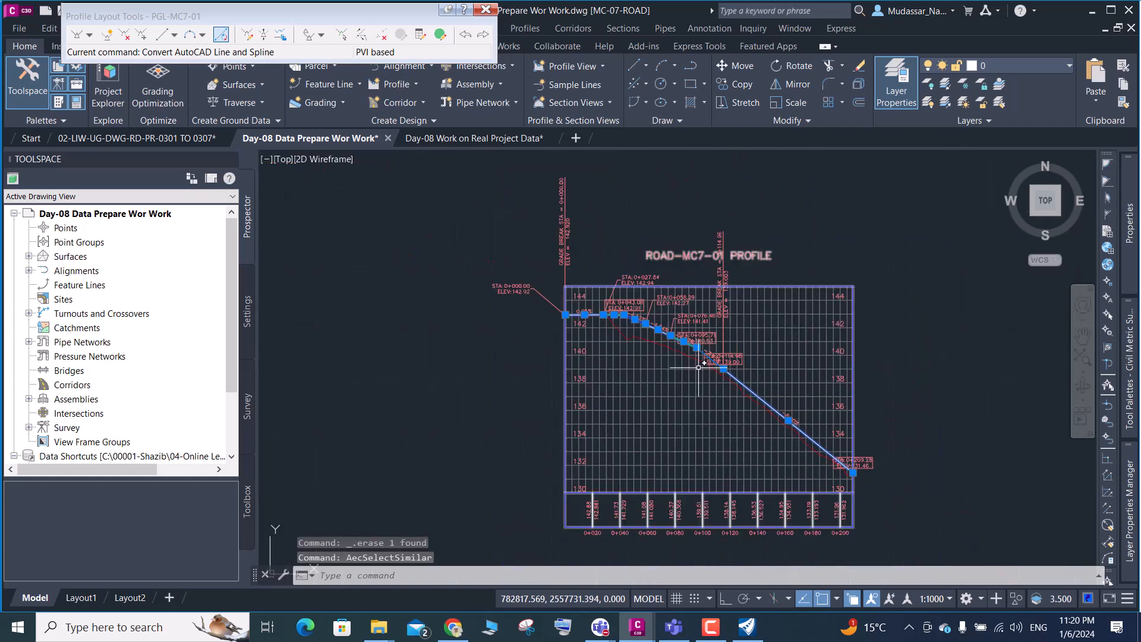
pyautogui.press('Escape')
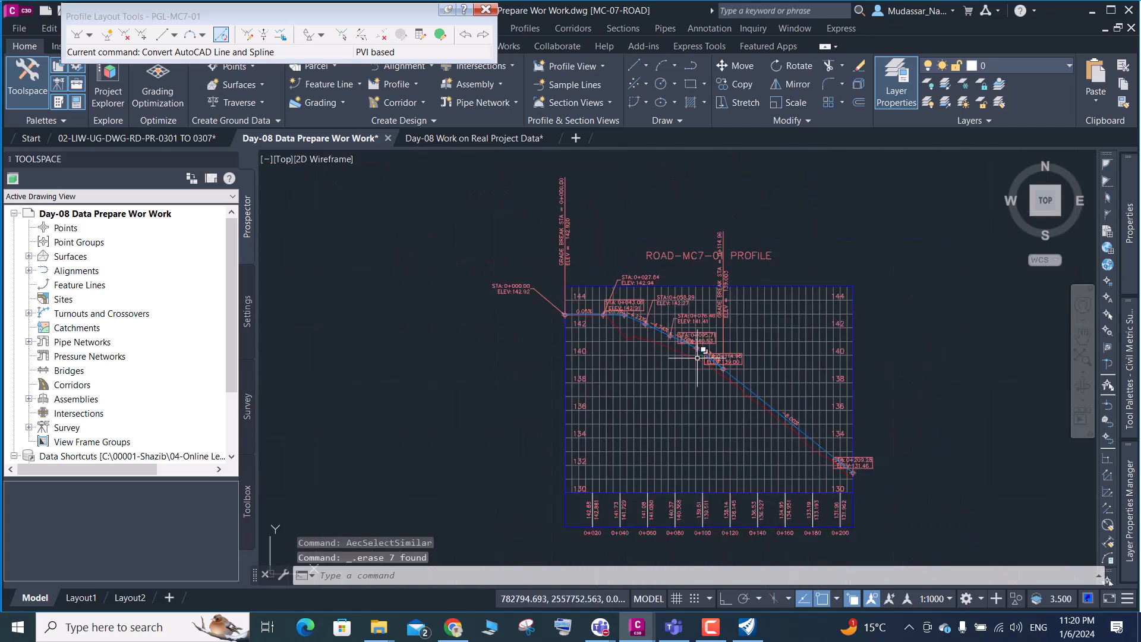
# Try moving only the leader's bend point of the STA 0+027.84 label up above its marker, and undo it
pyautogui.scroll(6, 644, 321)
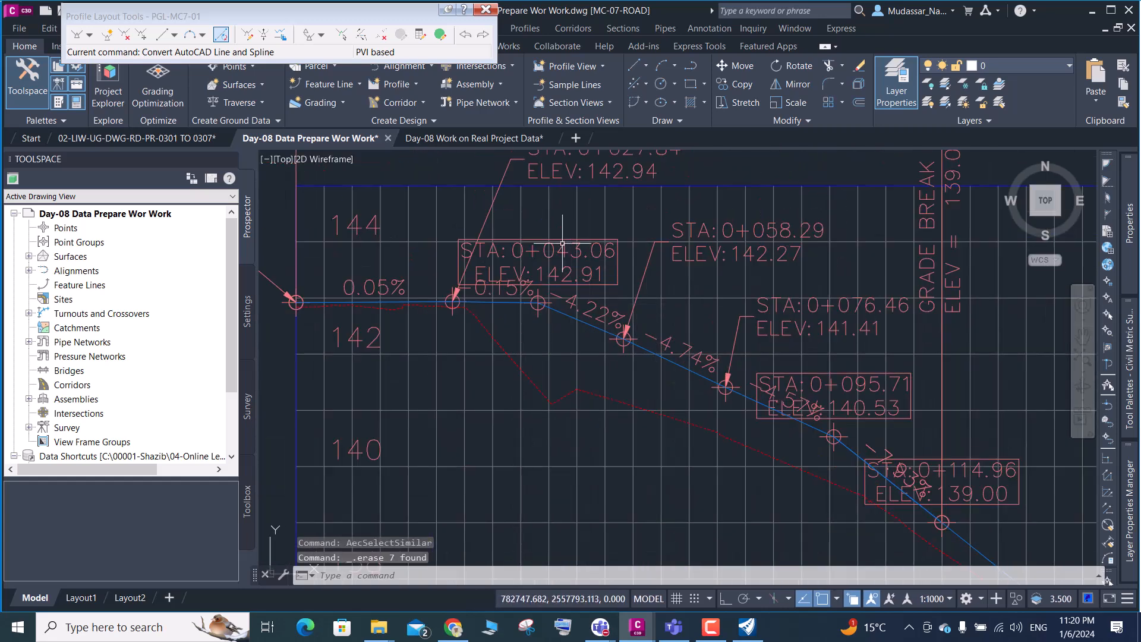
pyautogui.scroll(-5, 502, 332)
pyautogui.click(552, 254)
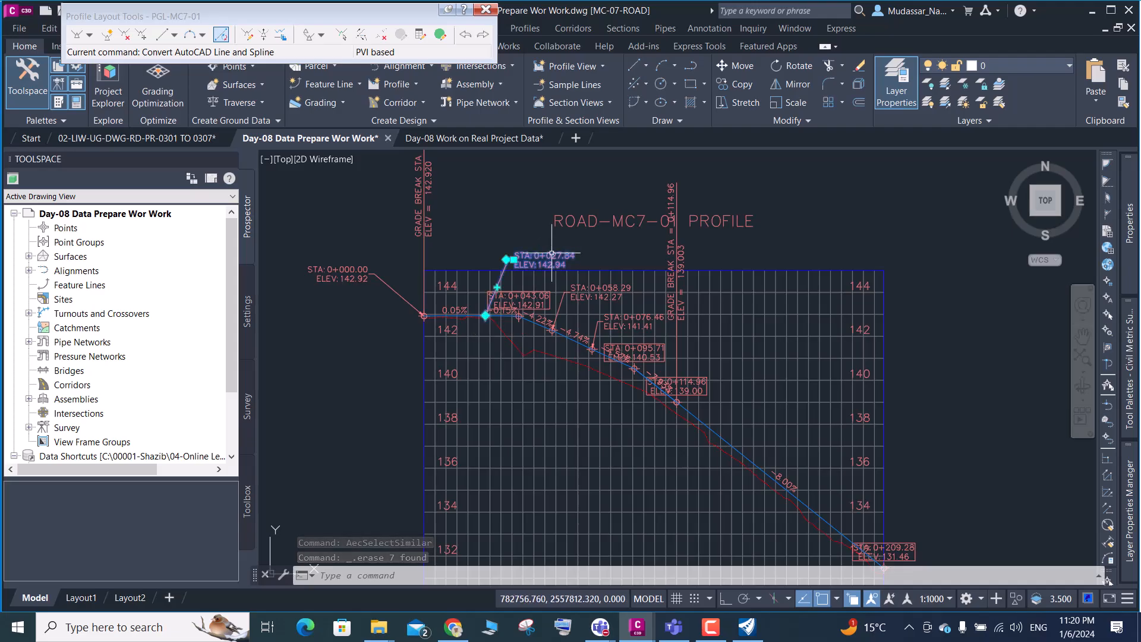
pyautogui.scroll(2, 469, 268)
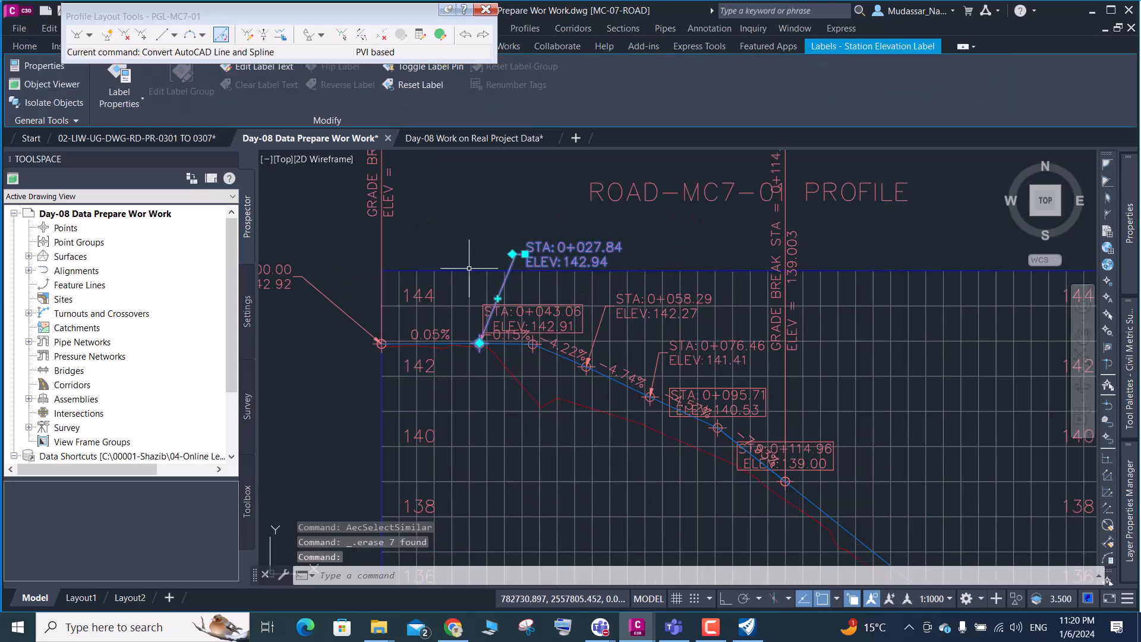
pyautogui.click(512, 254)
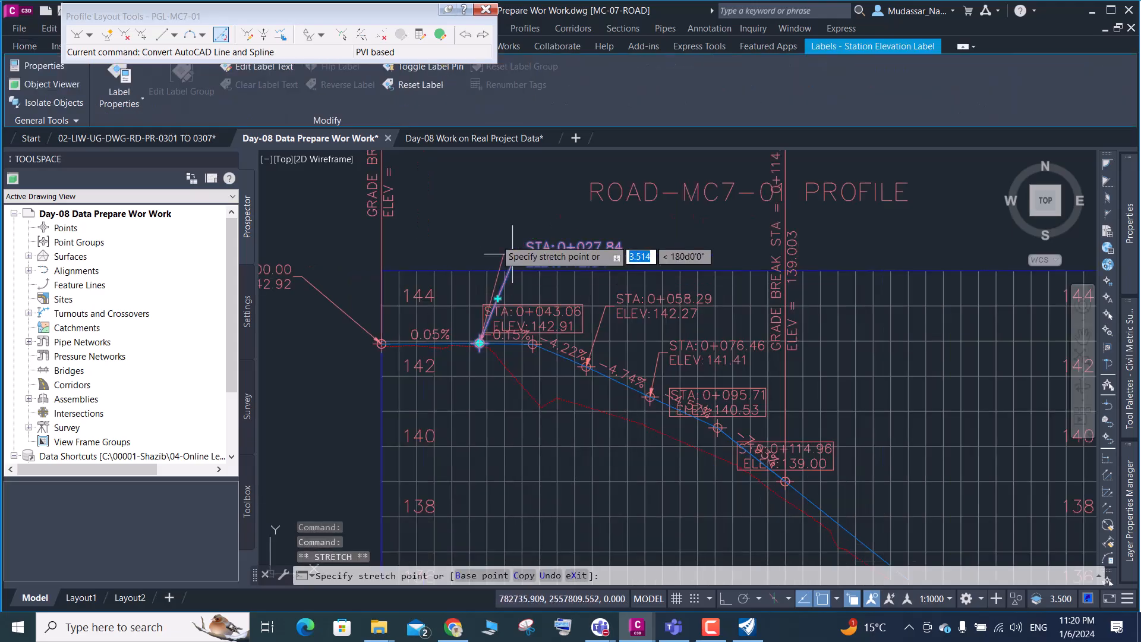
pyautogui.click(475, 219)
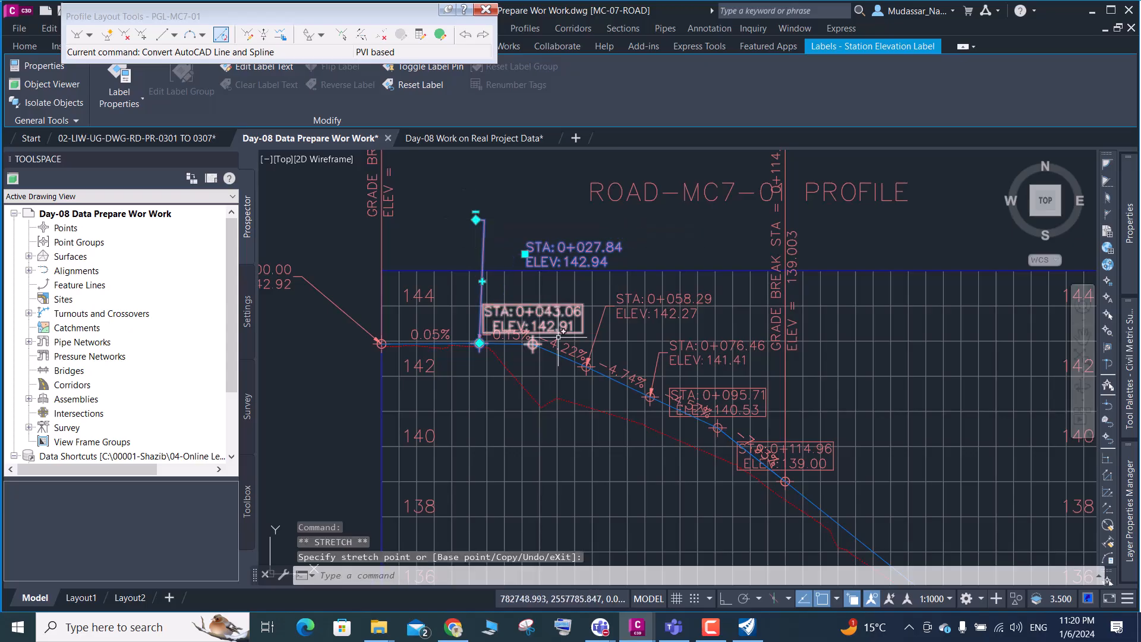
pyautogui.press('Escape')
pyautogui.hotkey('ctrl', 'z')
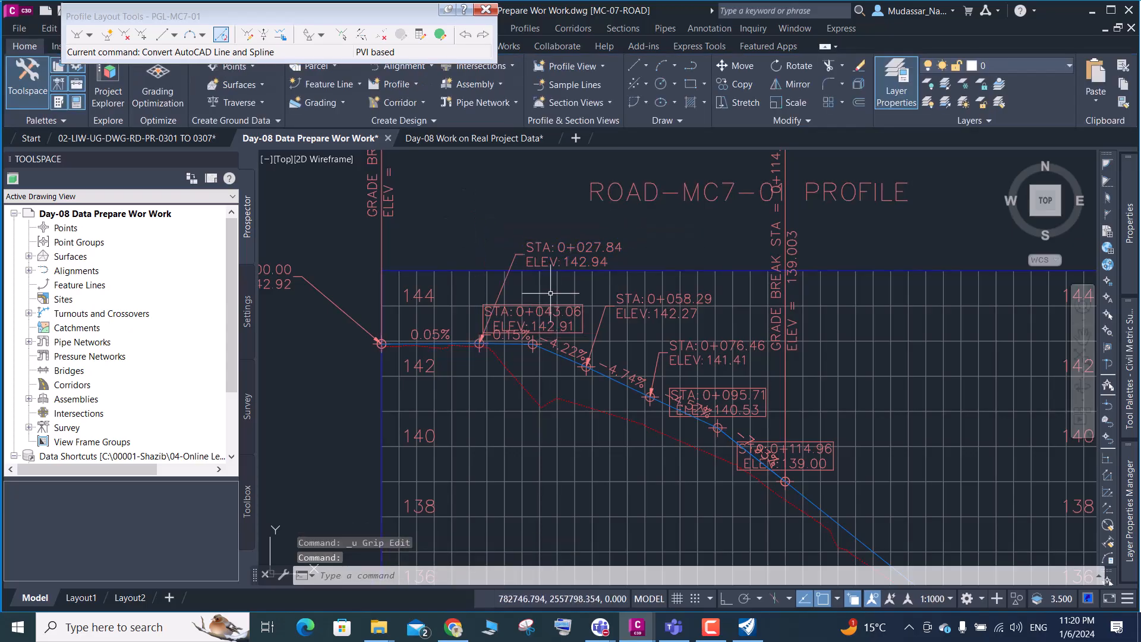
# Move the STA 0+027.84 label straight down below the existing ground line, beneath its marker
pyautogui.click(552, 245)
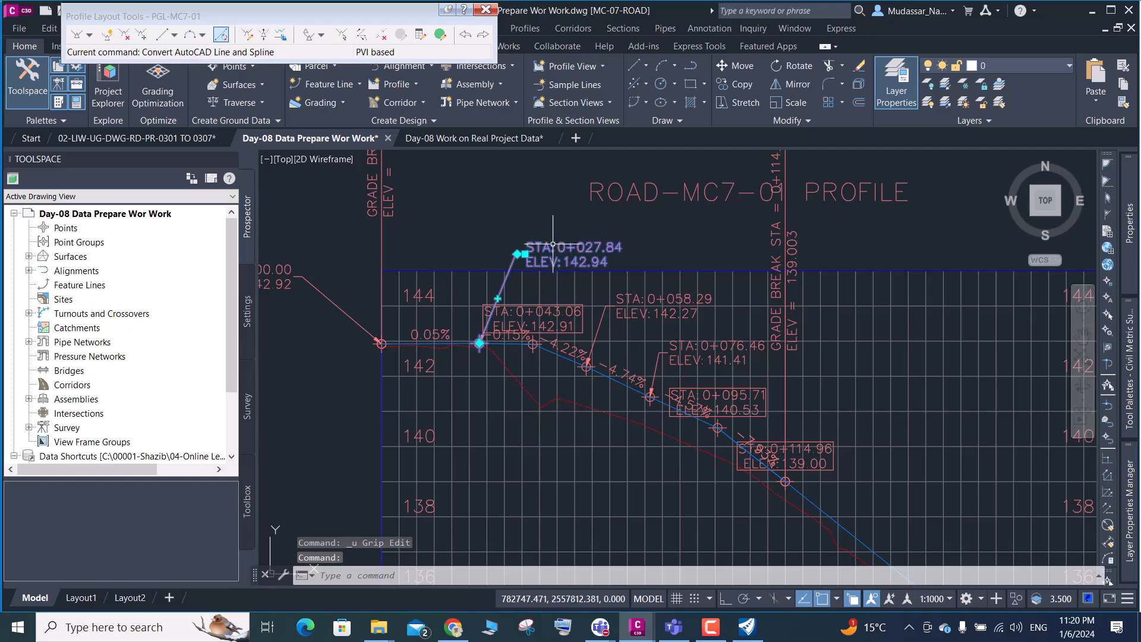
pyautogui.click(523, 254)
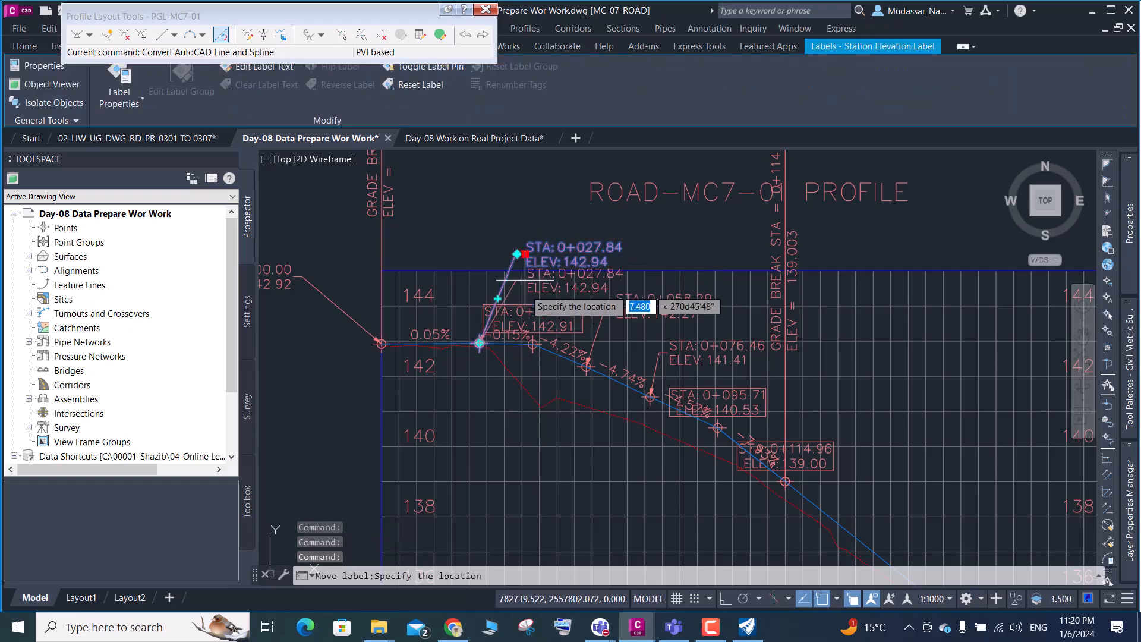
pyautogui.click(486, 460)
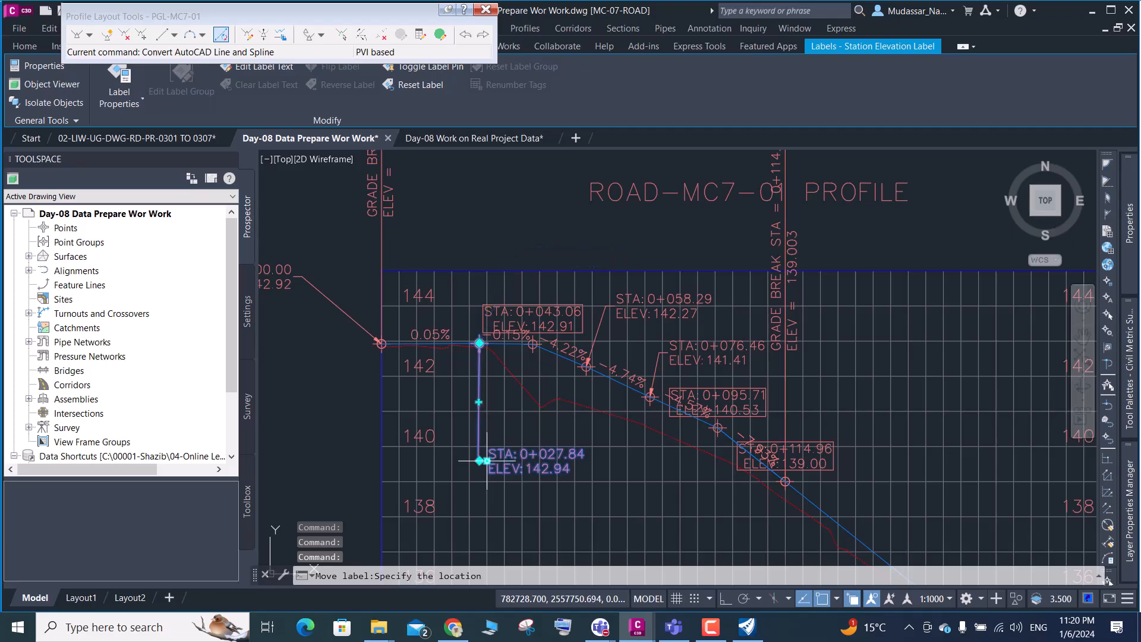
pyautogui.press('Escape')
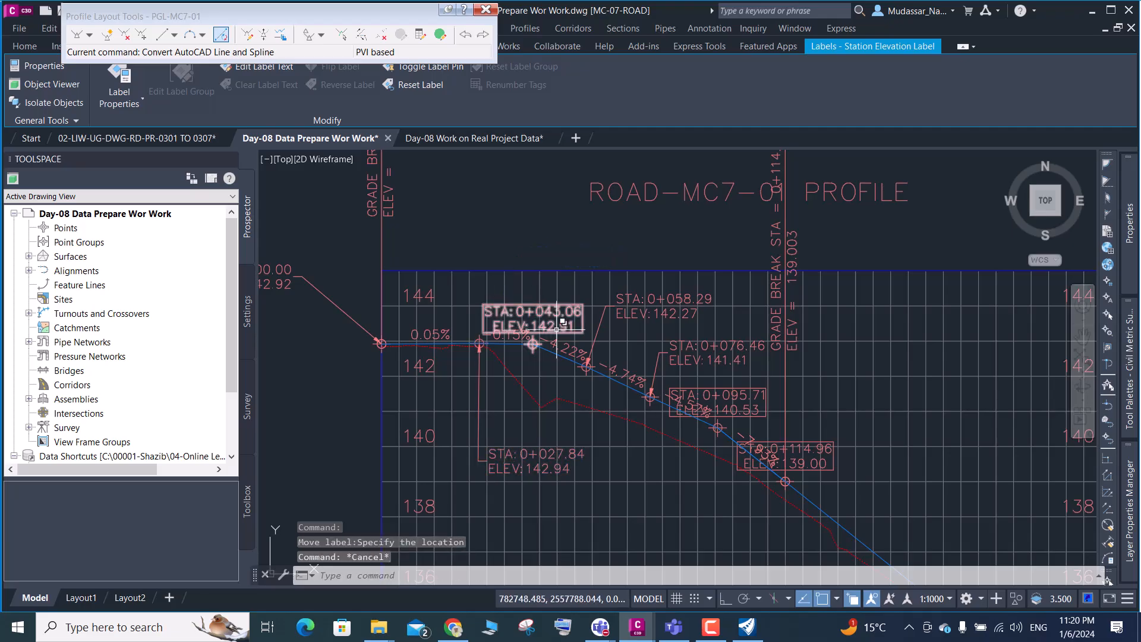
# Move the STA 0+043.06 label up above the profile grid, clear of the grade labels
pyautogui.scroll(4, 562, 303)
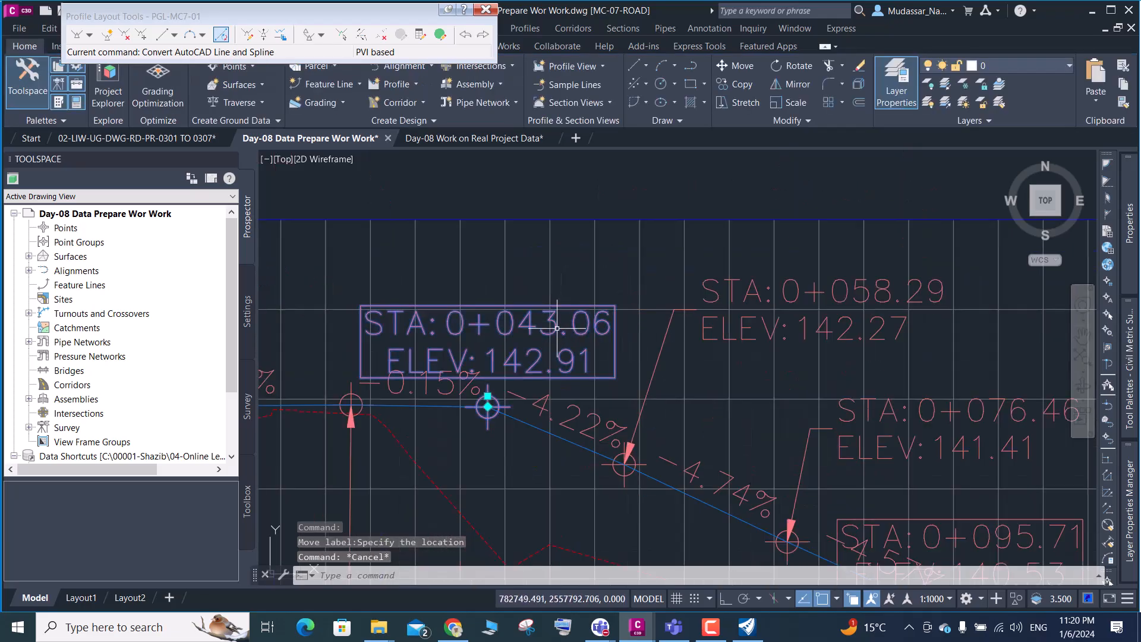
pyautogui.click(487, 395)
pyautogui.scroll(-4, 487, 405)
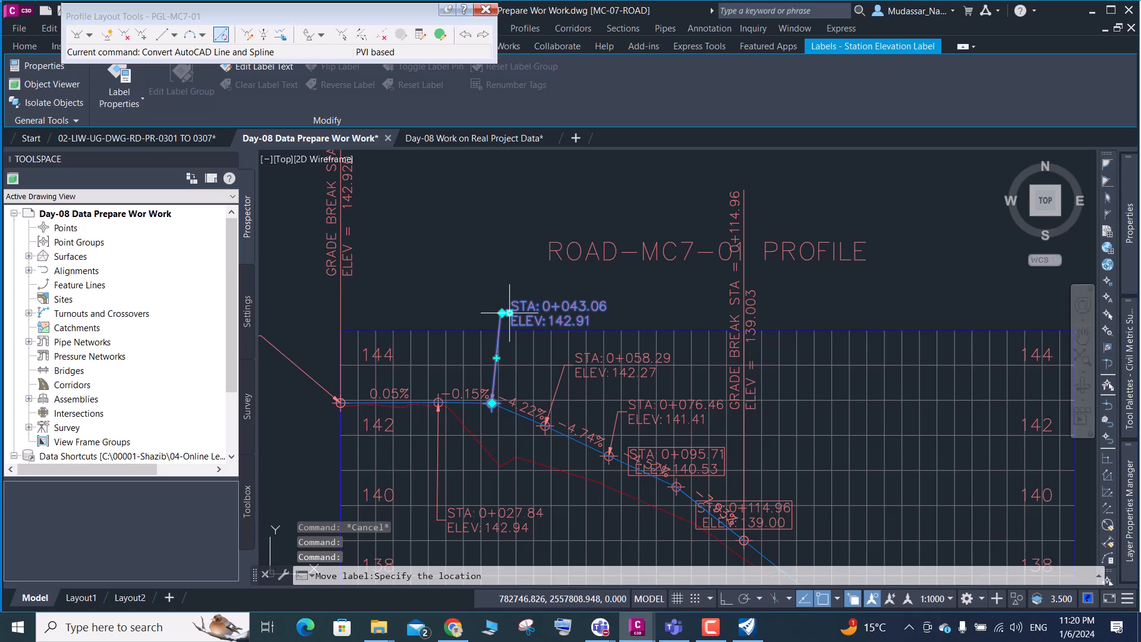
# Move the STA 0+095.71 label down below the existing ground line, left of its marker
pyautogui.press('Escape')
pyautogui.scroll(-2, 577, 387)
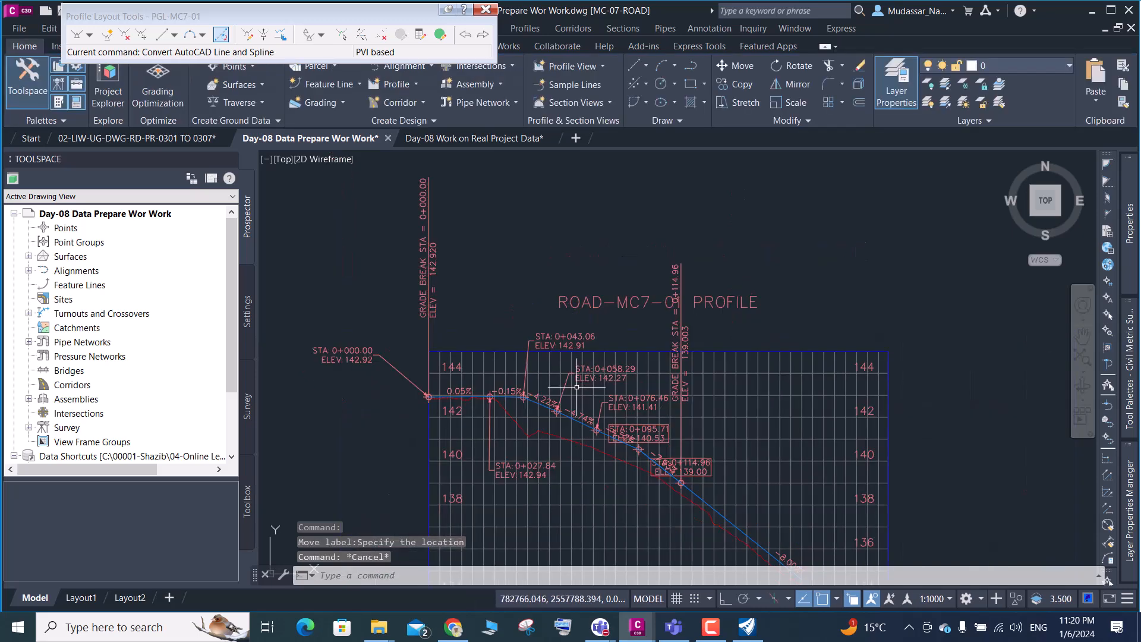
pyautogui.scroll(2, 578, 386)
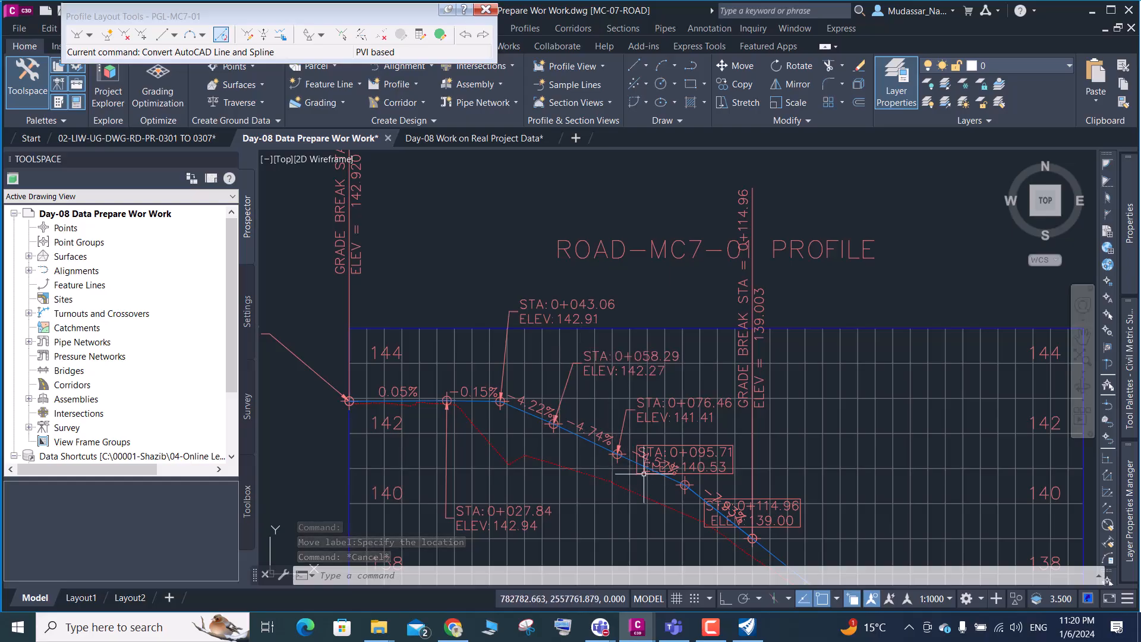
pyautogui.scroll(-2, 636, 452)
pyautogui.scroll(1, 606, 357)
pyautogui.scroll(-2, 600, 351)
pyautogui.scroll(2, 666, 436)
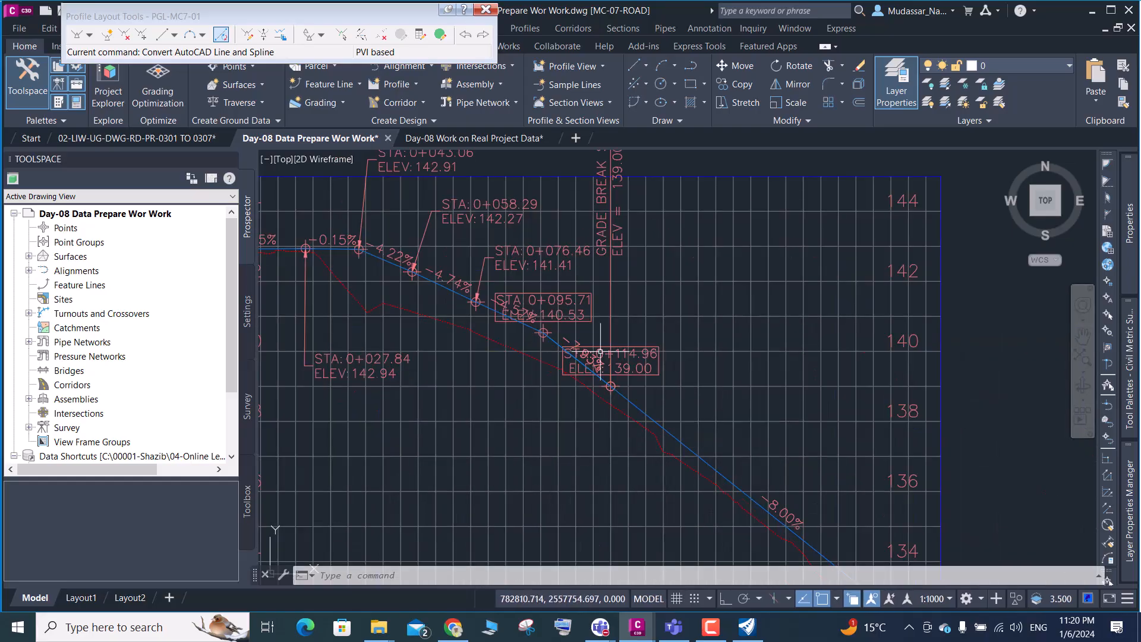
pyautogui.click(569, 295)
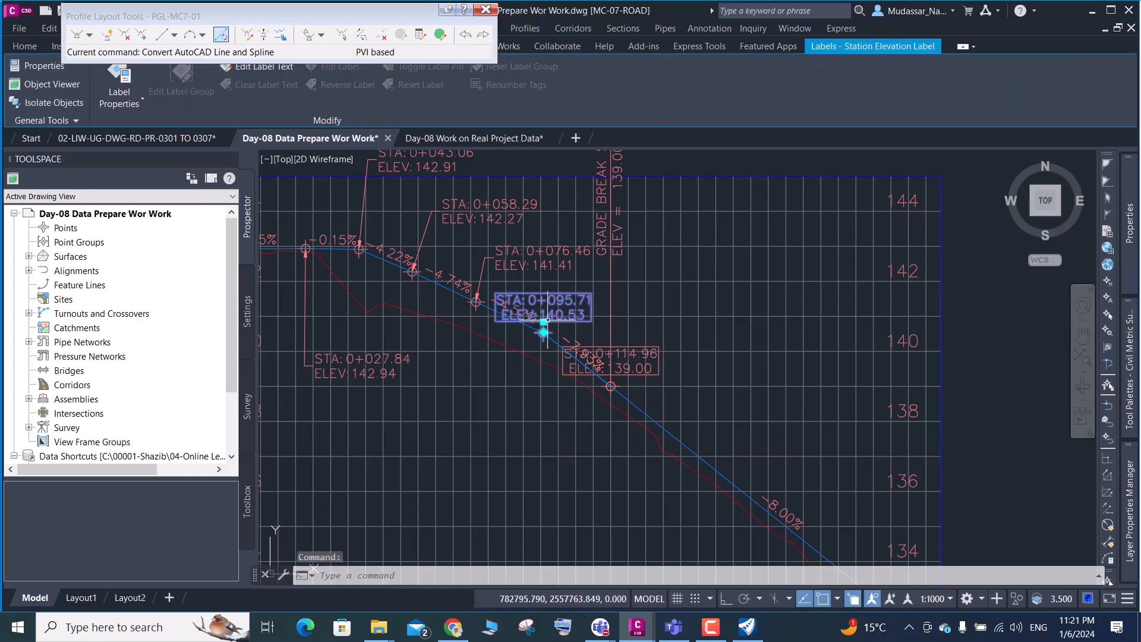
pyautogui.click(543, 321)
pyautogui.click(506, 468)
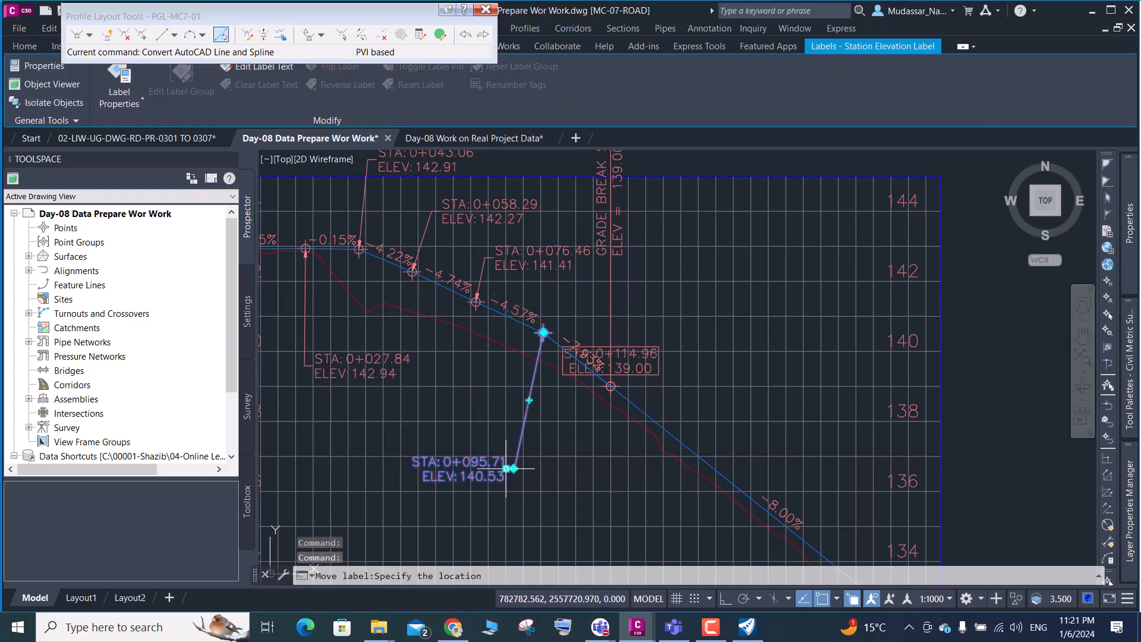
pyautogui.press('Escape')
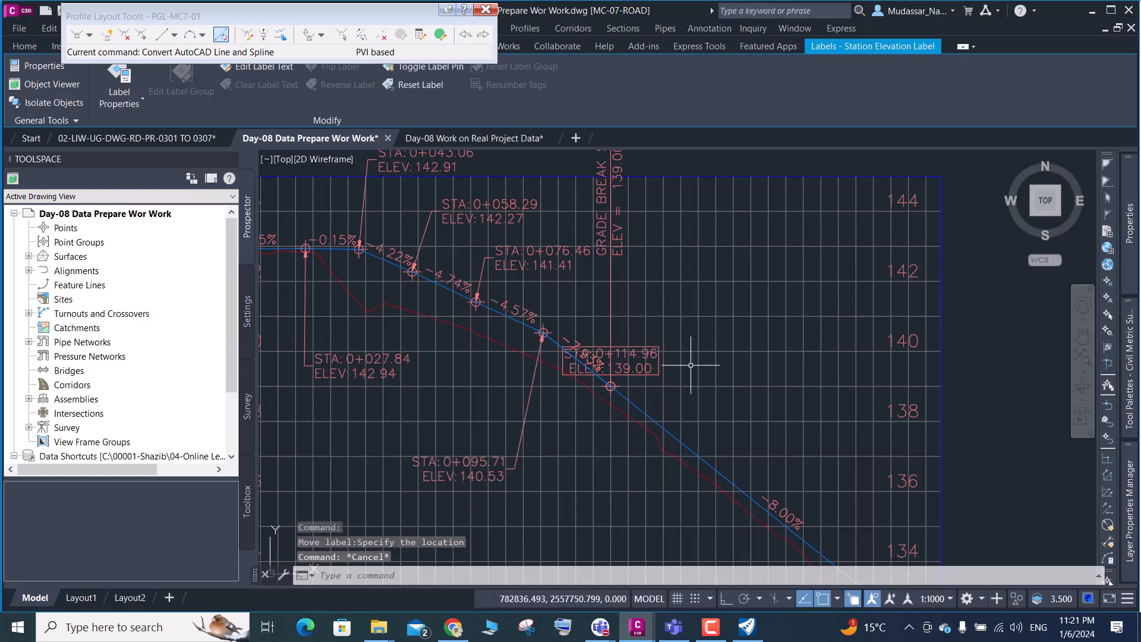
# Erase the vertical grade break label group that crosses the ROAD-MC7-01 profile title
pyautogui.click(636, 355)
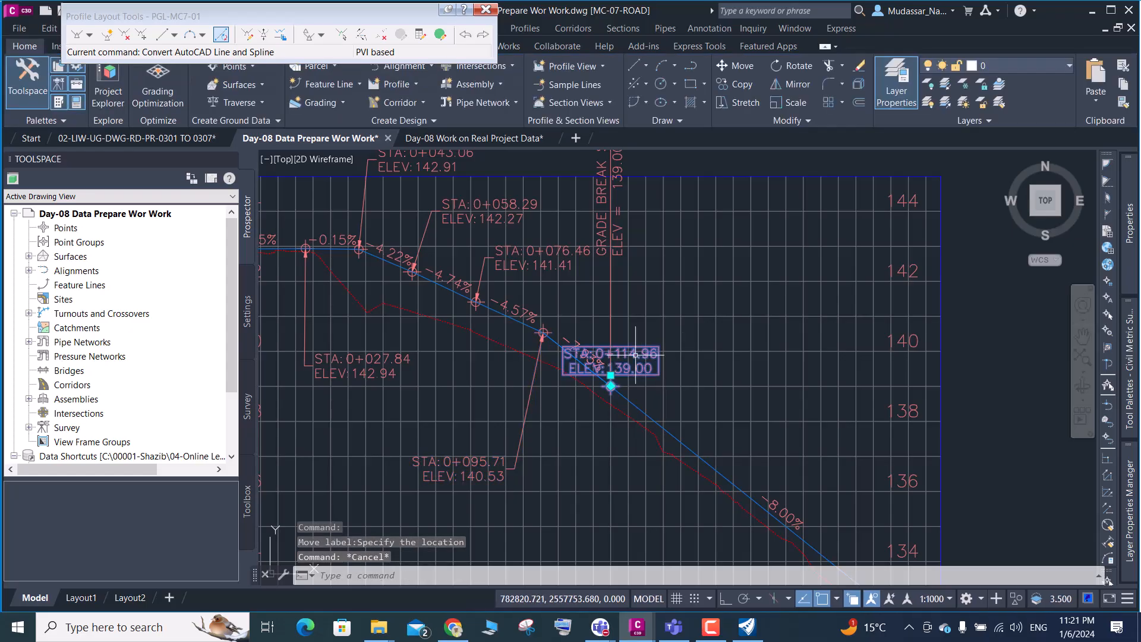
pyautogui.scroll(-2, 611, 393)
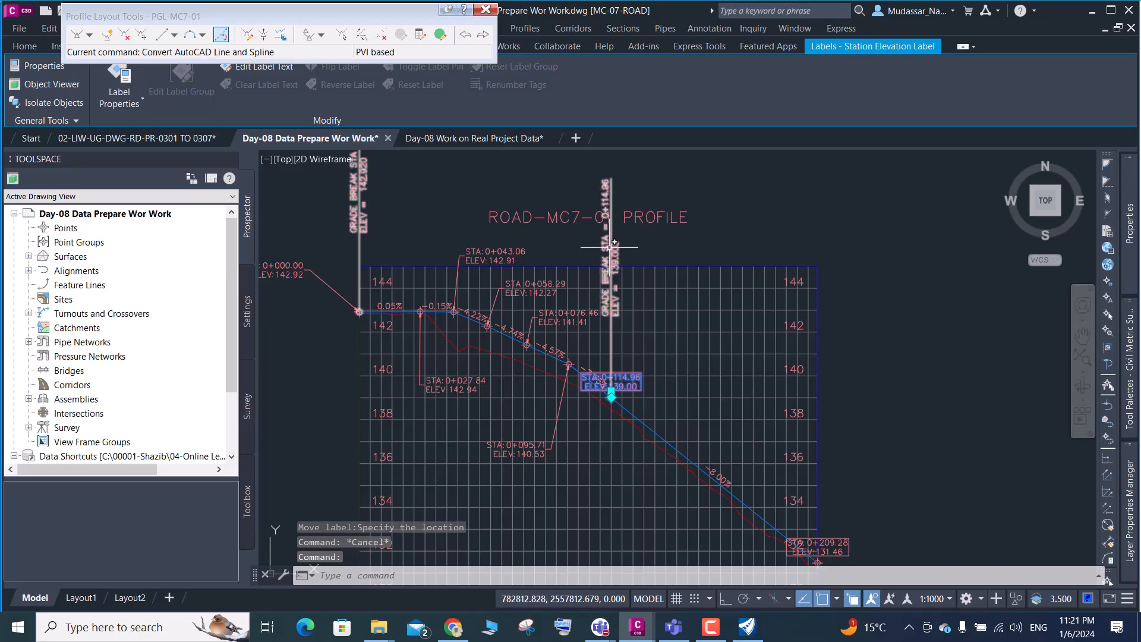
pyautogui.scroll(2, 621, 285)
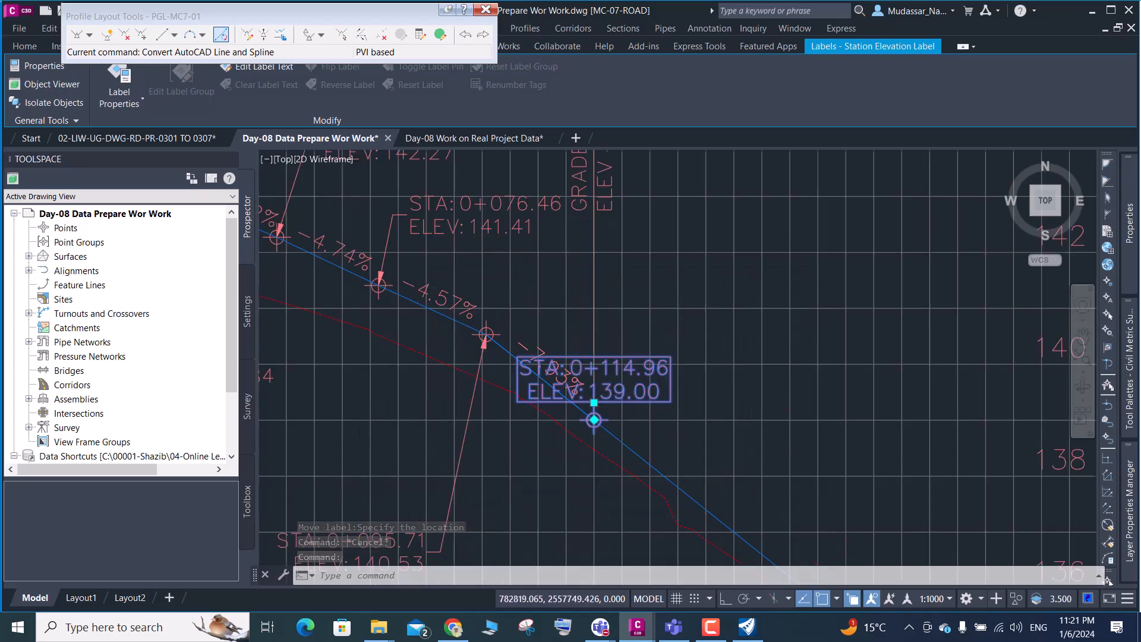
pyautogui.scroll(-2, 628, 306)
pyautogui.scroll(2, 621, 284)
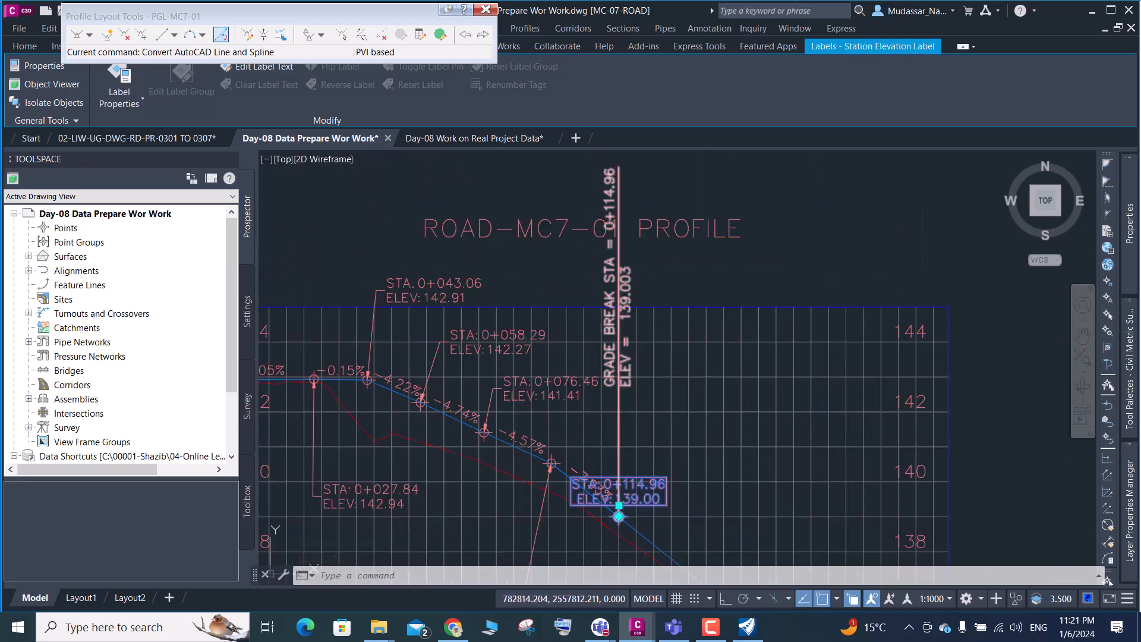
pyautogui.press('Escape')
pyautogui.click(621, 282)
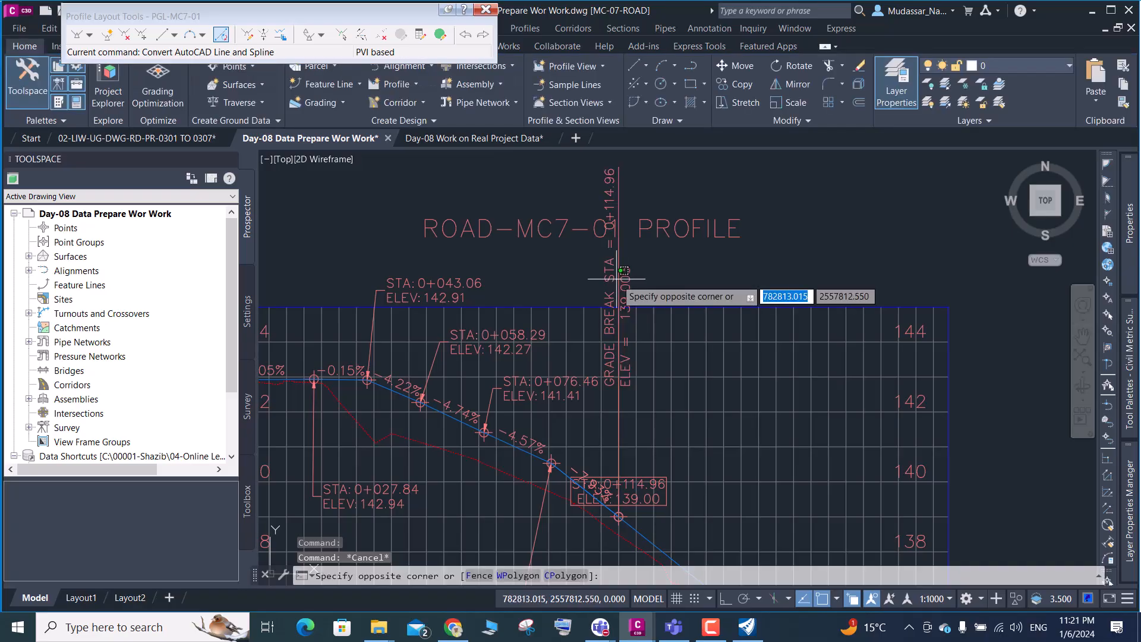
pyautogui.click(628, 293)
pyautogui.click(628, 294)
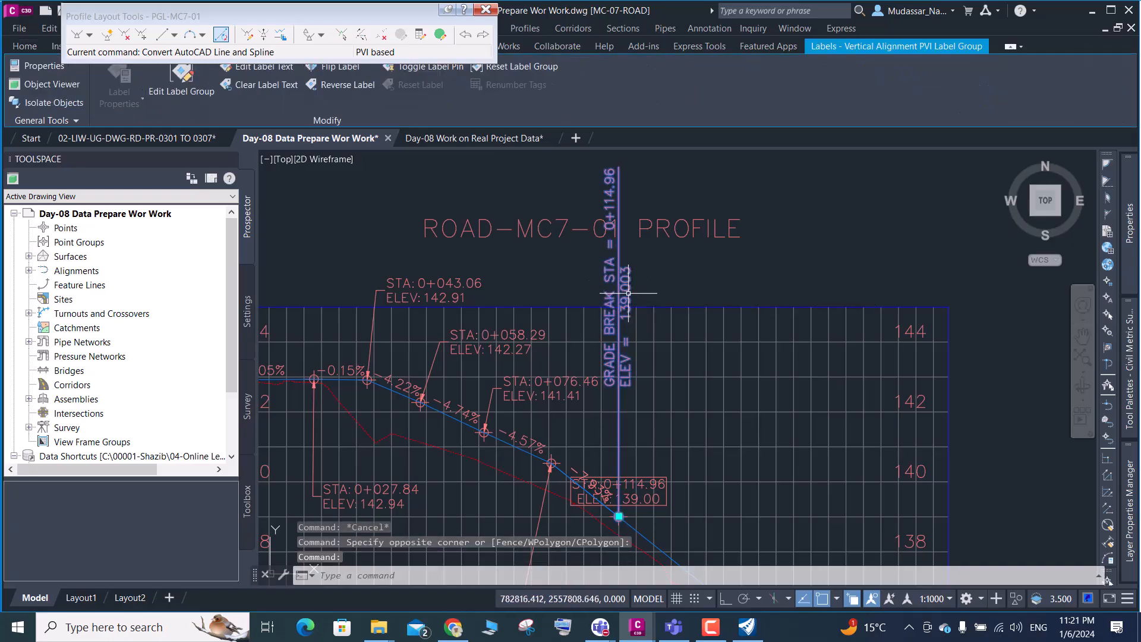
pyautogui.press('Delete')
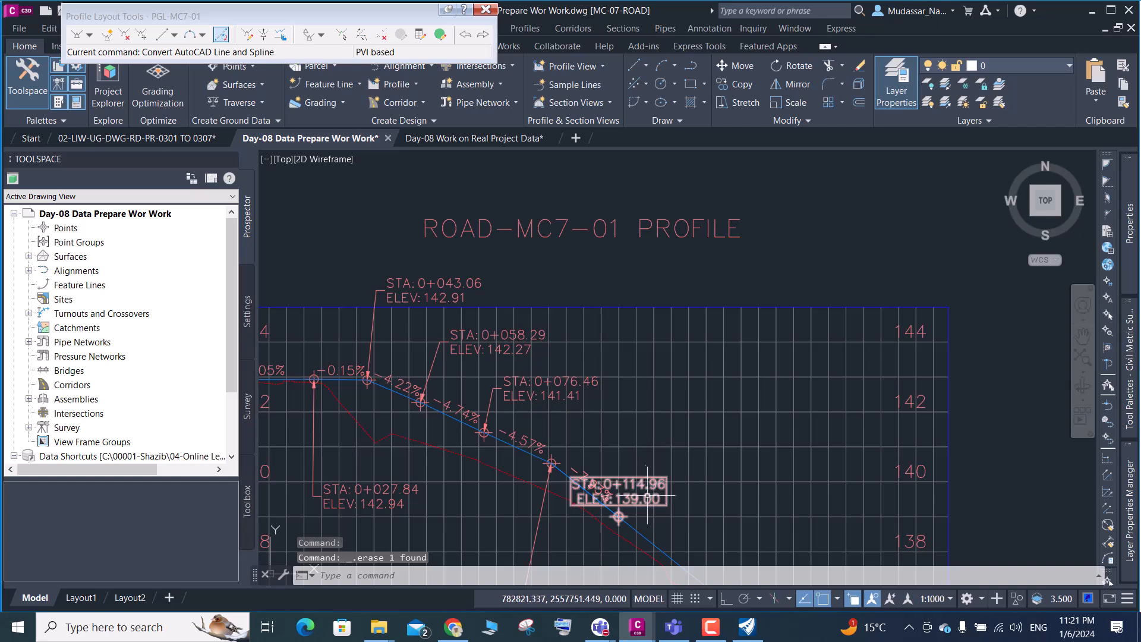
# Move the STA 0+114.96 label up and to the right of its marker, clear of the profile line
pyautogui.click(621, 502)
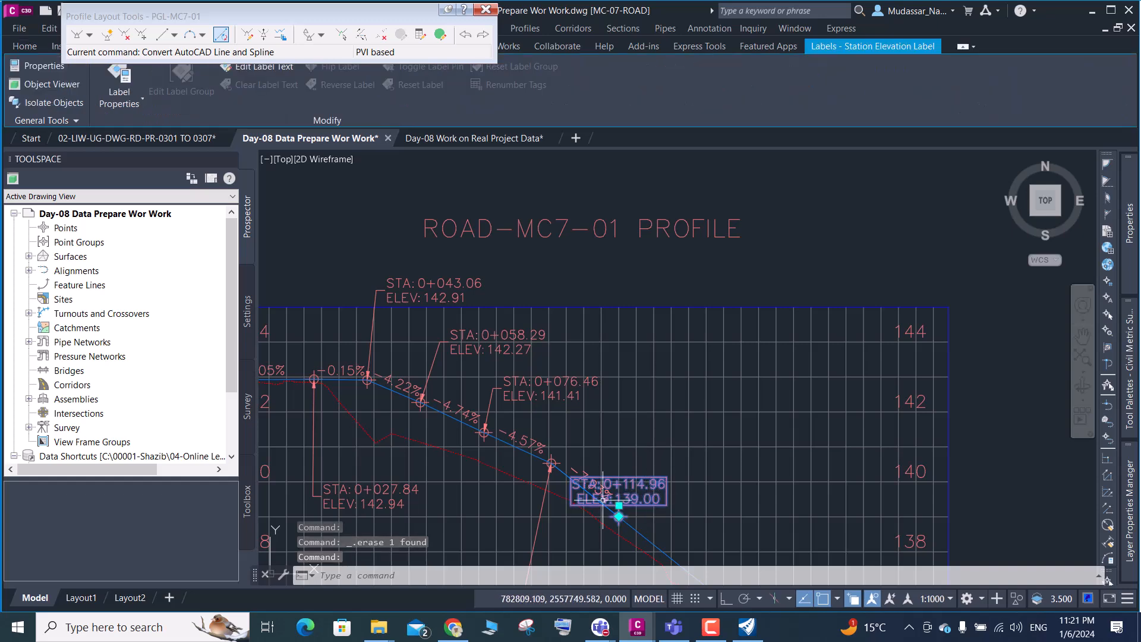
pyautogui.click(619, 506)
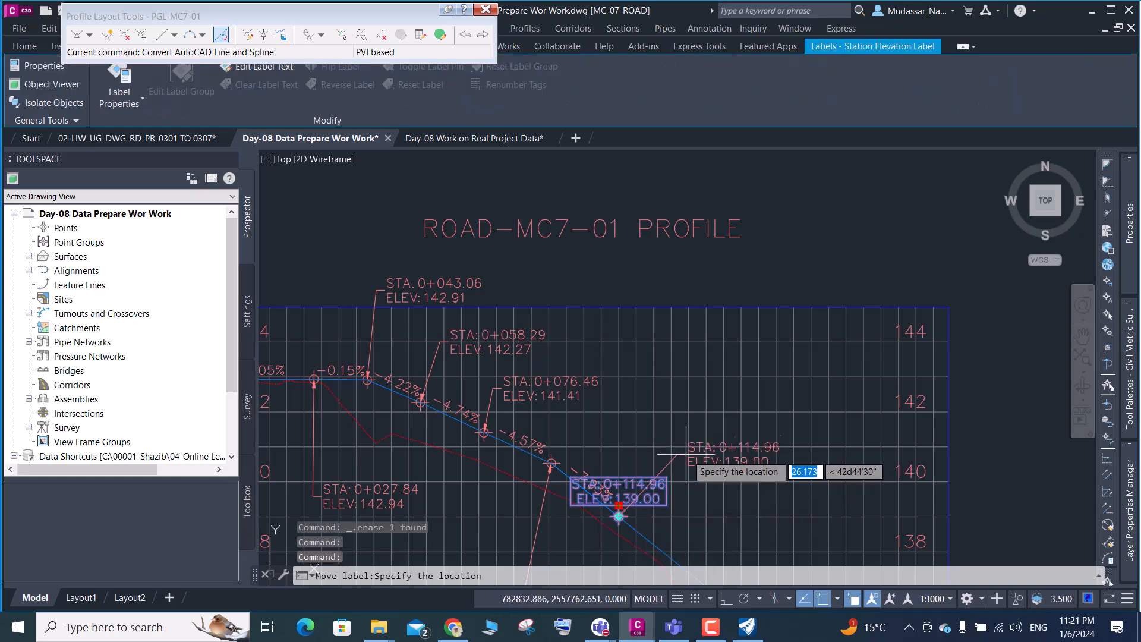
pyautogui.click(688, 453)
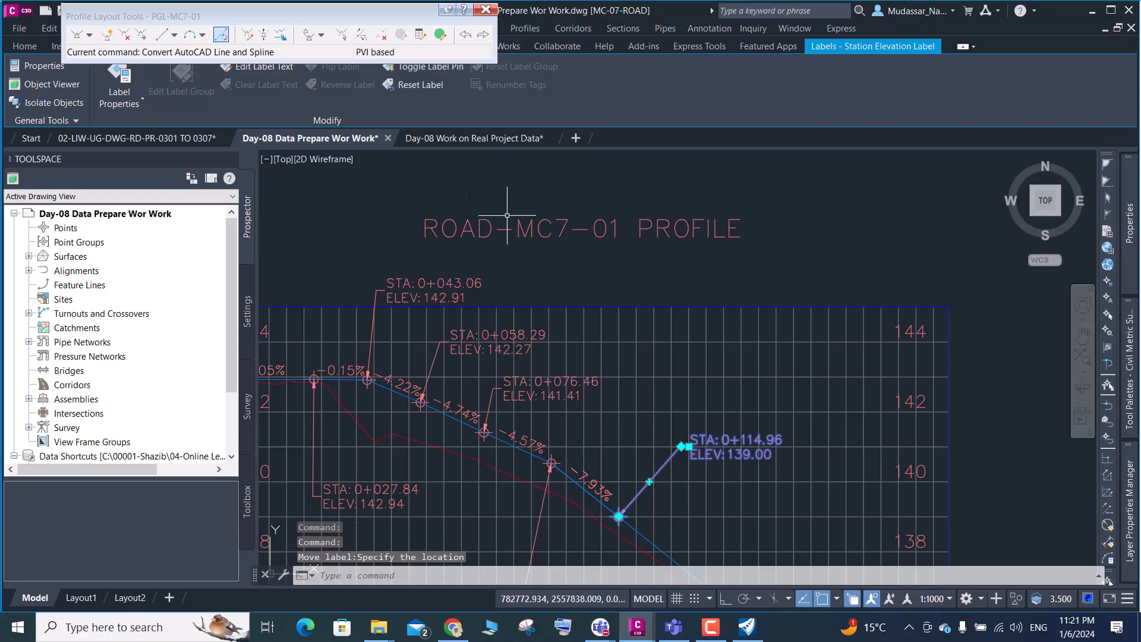
# Add a free parabolic vertical curve of length 30.44 between the -0.15% and -4.22% tangents at STA 0+043.06
pyautogui.click(203, 35)
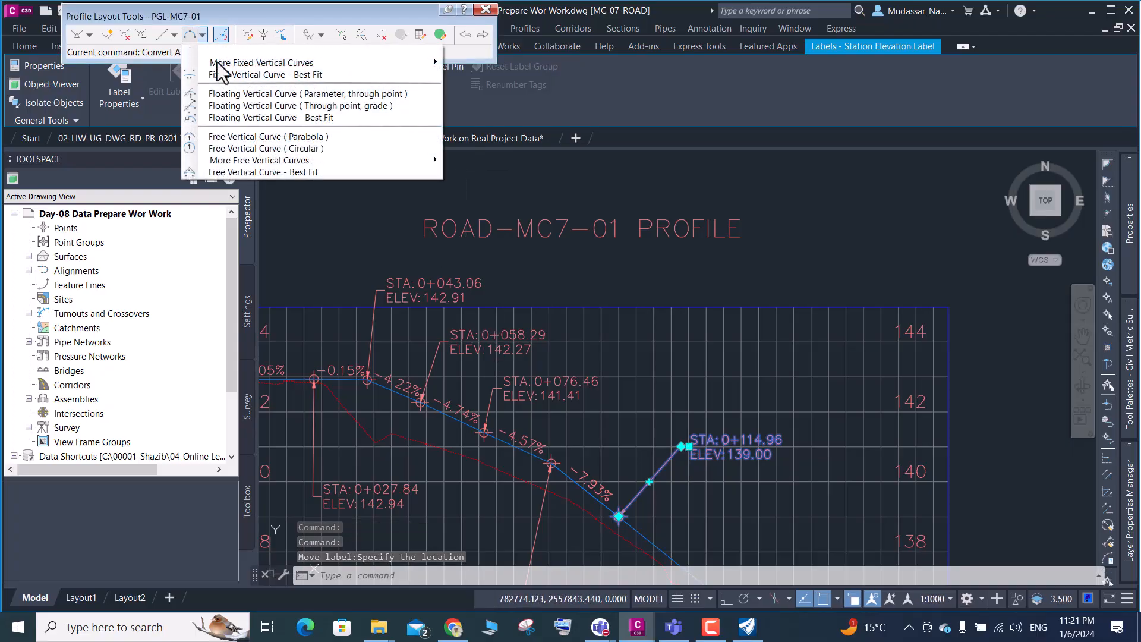
pyautogui.click(297, 138)
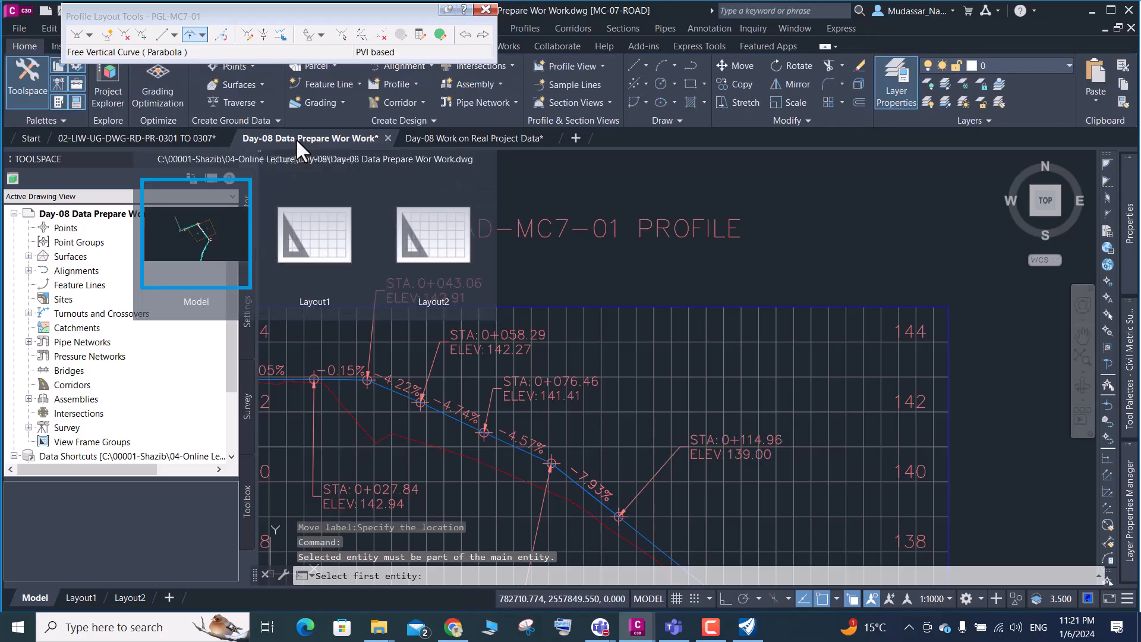
pyautogui.scroll(4, 356, 377)
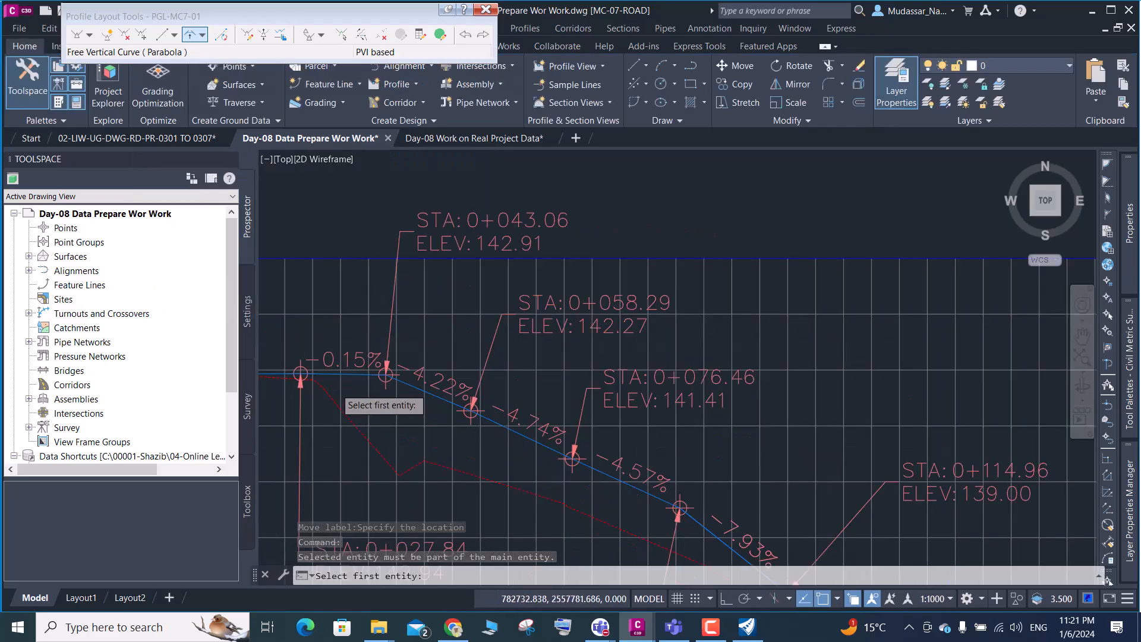
pyautogui.click(328, 367)
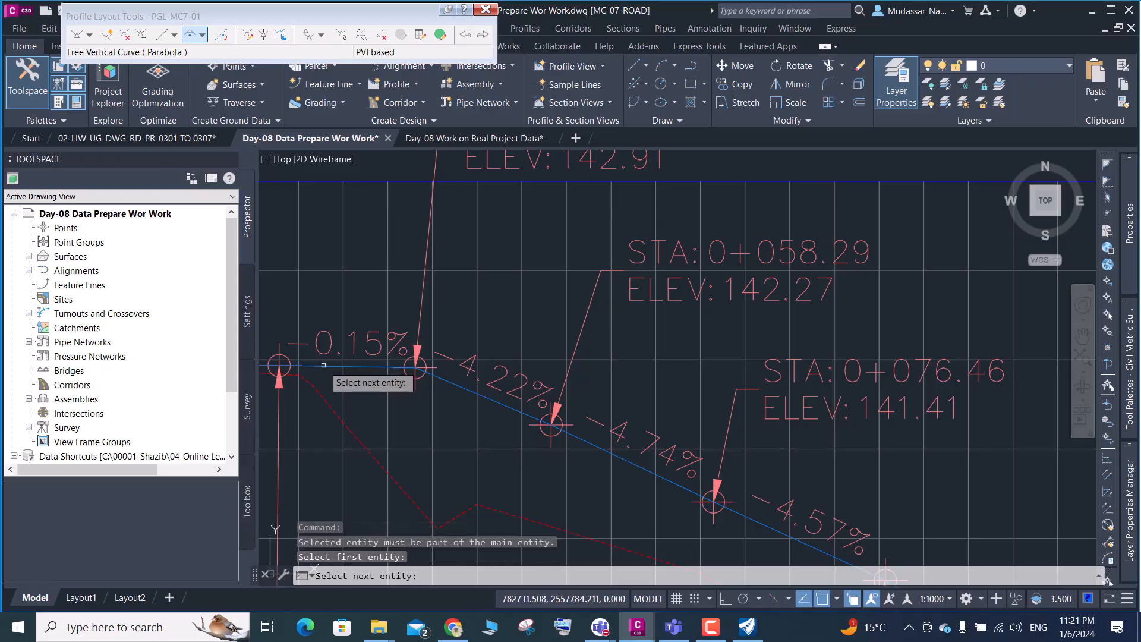
pyautogui.click(452, 383)
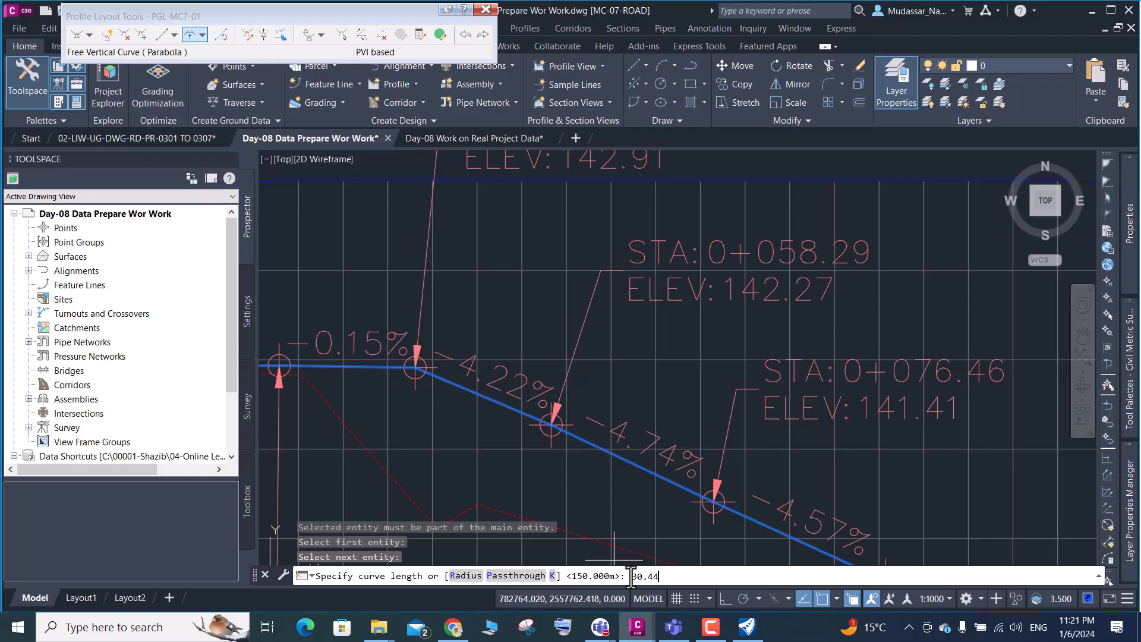
pyautogui.press('Return')
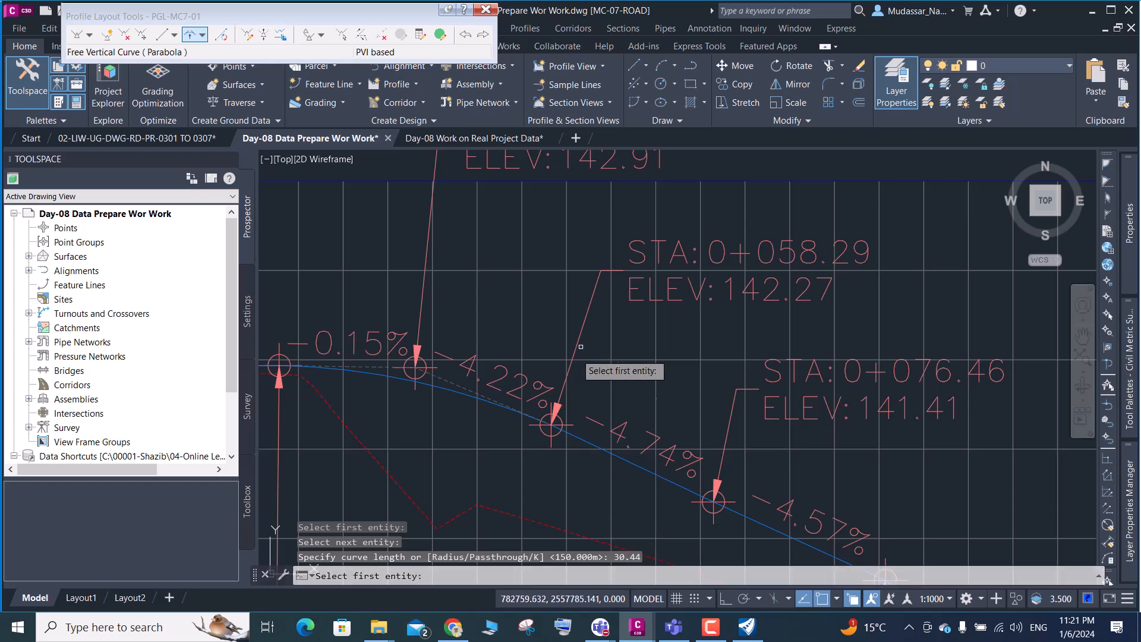
# Add a free parabolic vertical curve of length 38.5 between the -4.57% and -7.93% tangents at STA 0+095.71, and end the command
pyautogui.scroll(-4, 589, 342)
pyautogui.scroll(6, 607, 383)
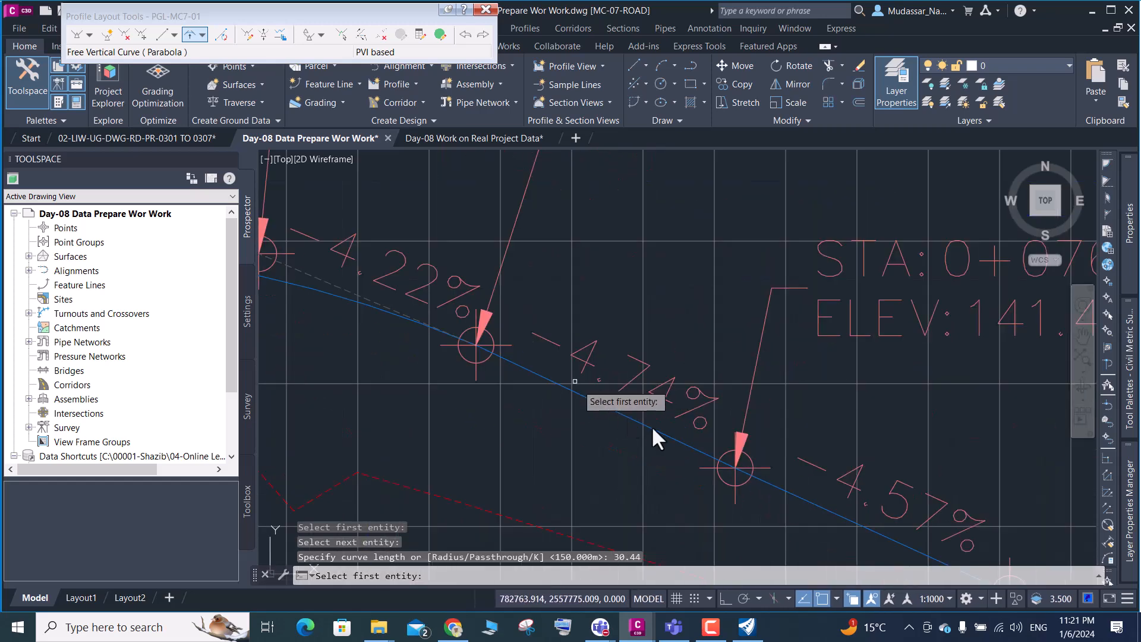
pyautogui.scroll(-4, 550, 381)
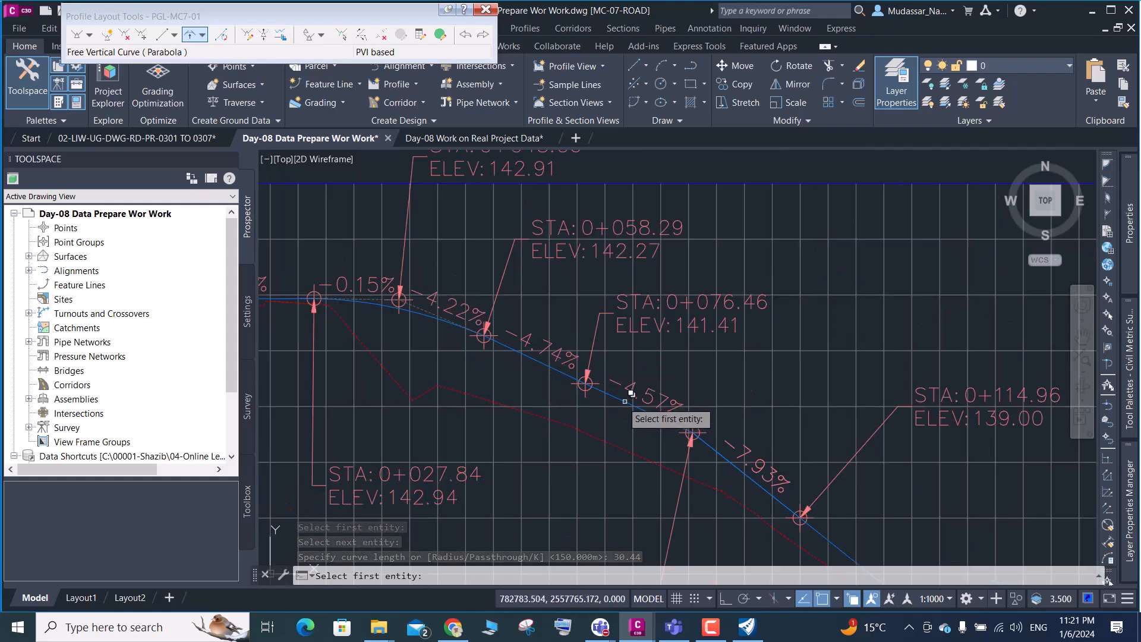
pyautogui.scroll(4, 612, 401)
pyautogui.click(602, 387)
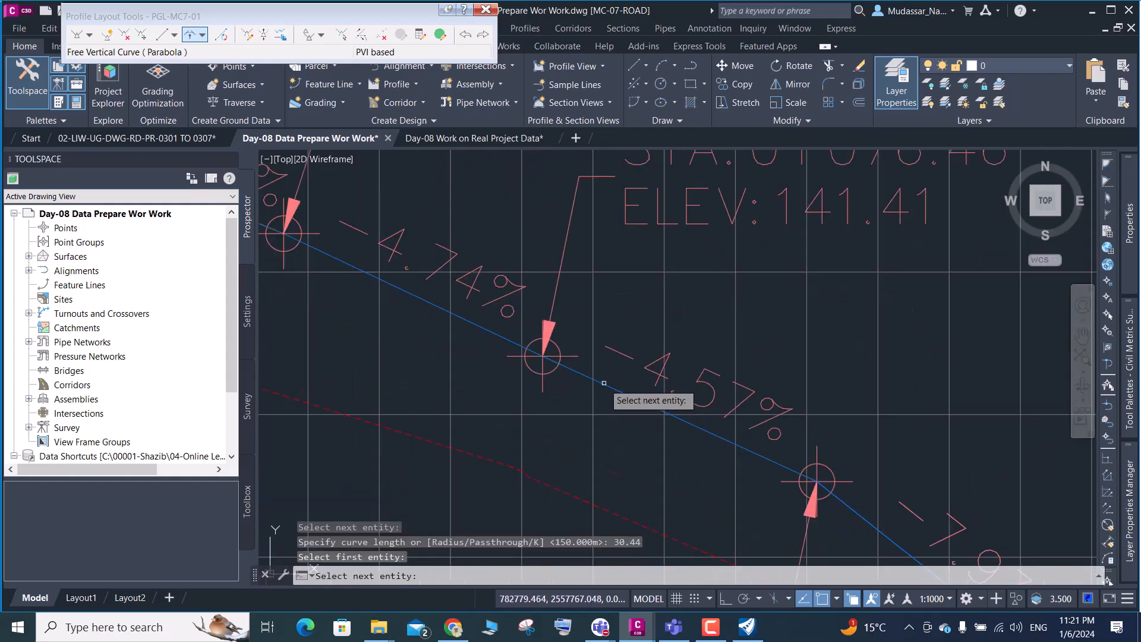
pyautogui.scroll(-4, 621, 364)
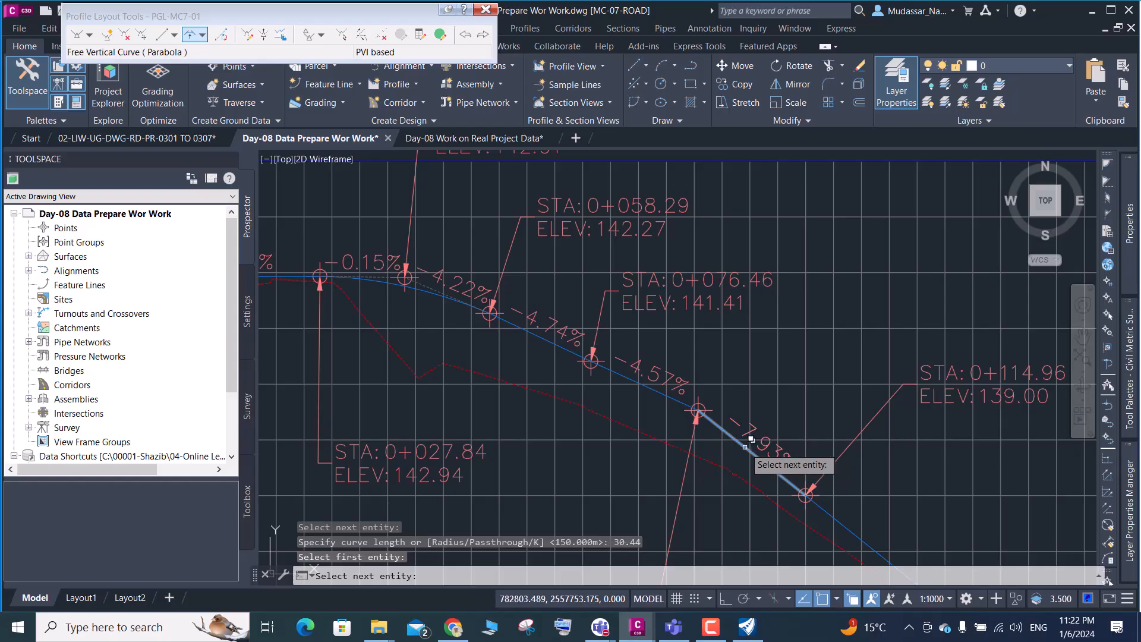
pyautogui.click(743, 444)
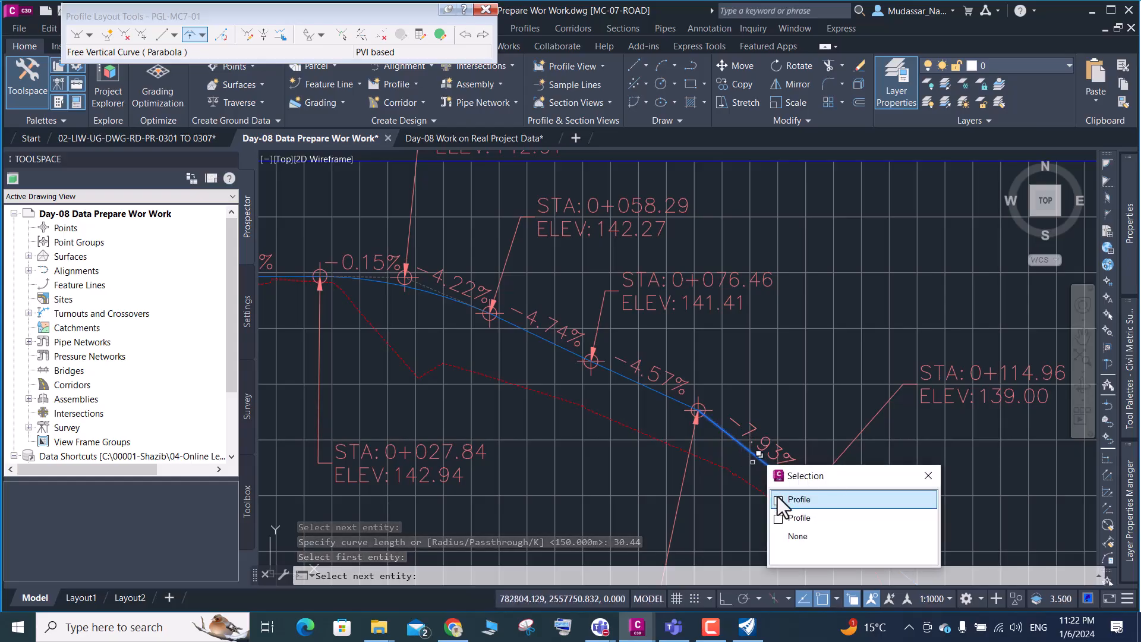
pyautogui.click(802, 499)
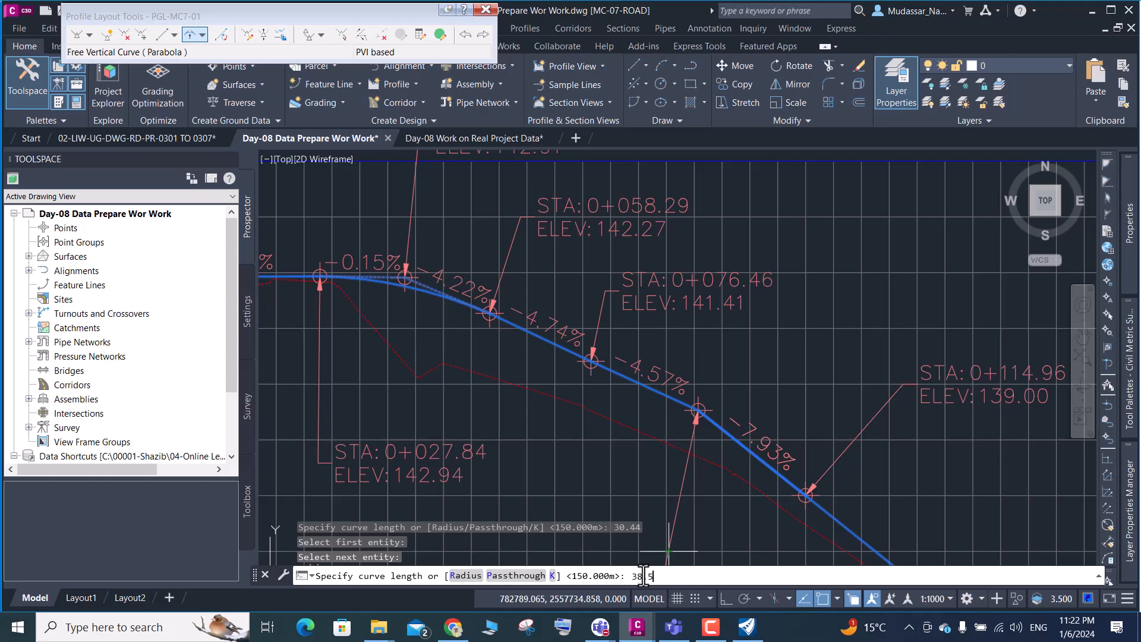
pyautogui.press('Return')
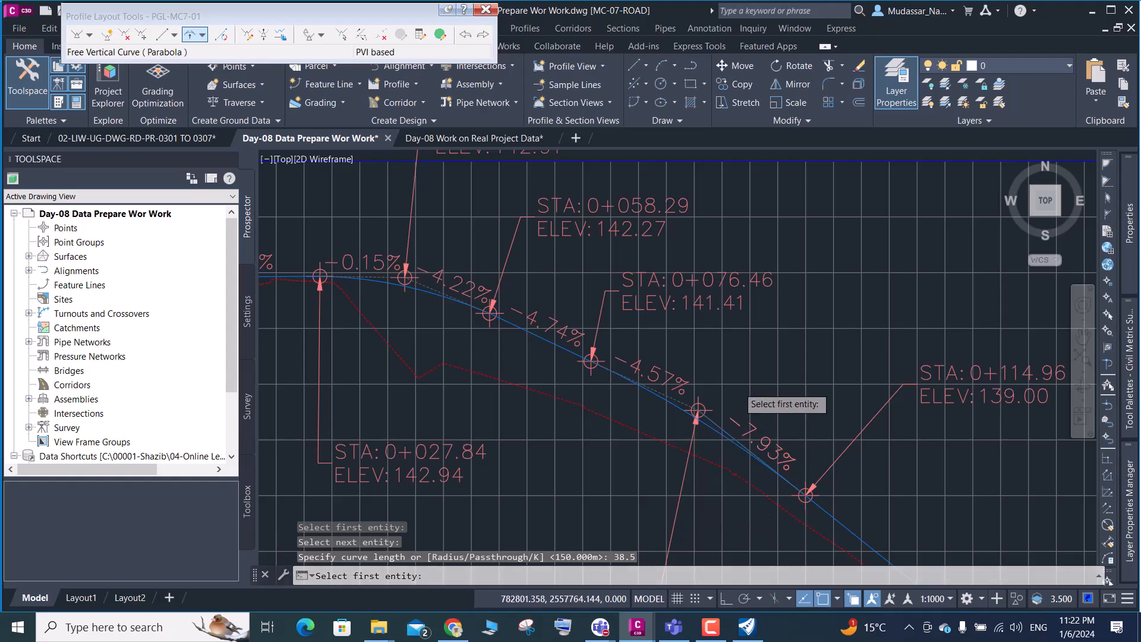
pyautogui.scroll(-2, 750, 386)
pyautogui.scroll(-4, 776, 350)
pyautogui.press('Escape')
# Move the crest curve label for the PVI at STA 0+095.71 above the ROAD-MC7-01 profile title
pyautogui.scroll(6, 776, 349)
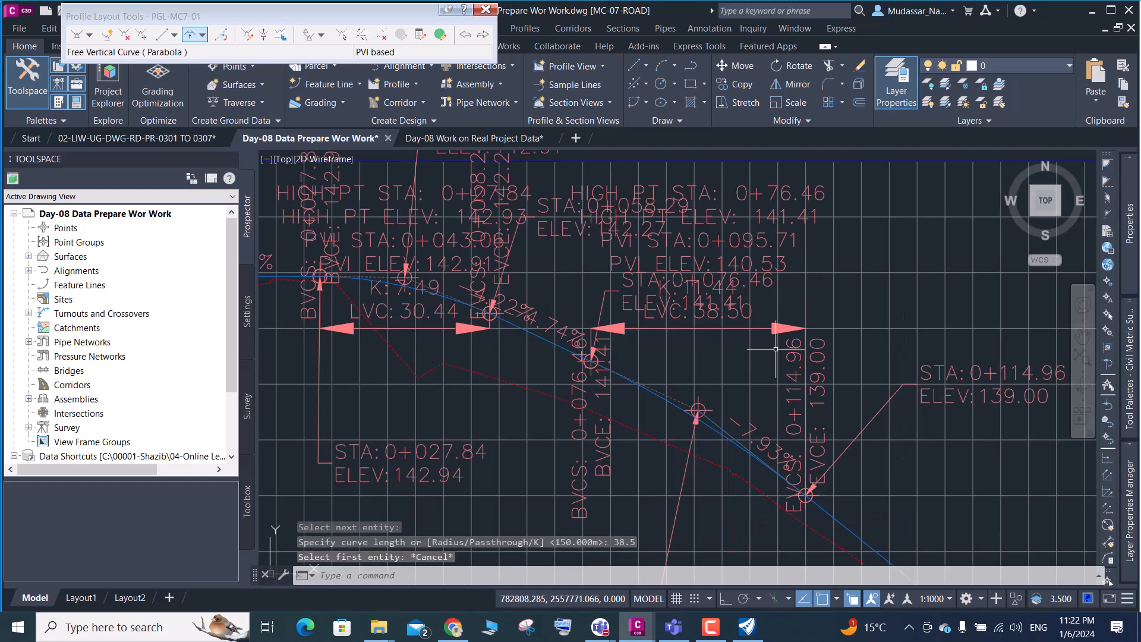
pyautogui.scroll(-4, 772, 351)
pyautogui.scroll(5, 744, 366)
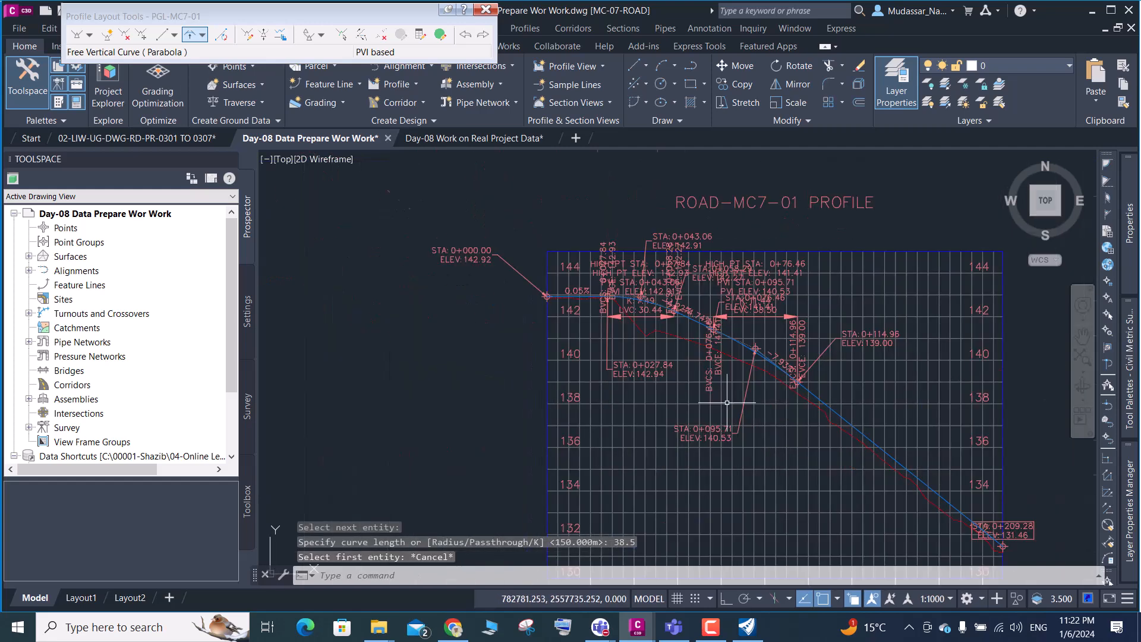
pyautogui.scroll(-4, 743, 366)
pyautogui.scroll(6, 757, 306)
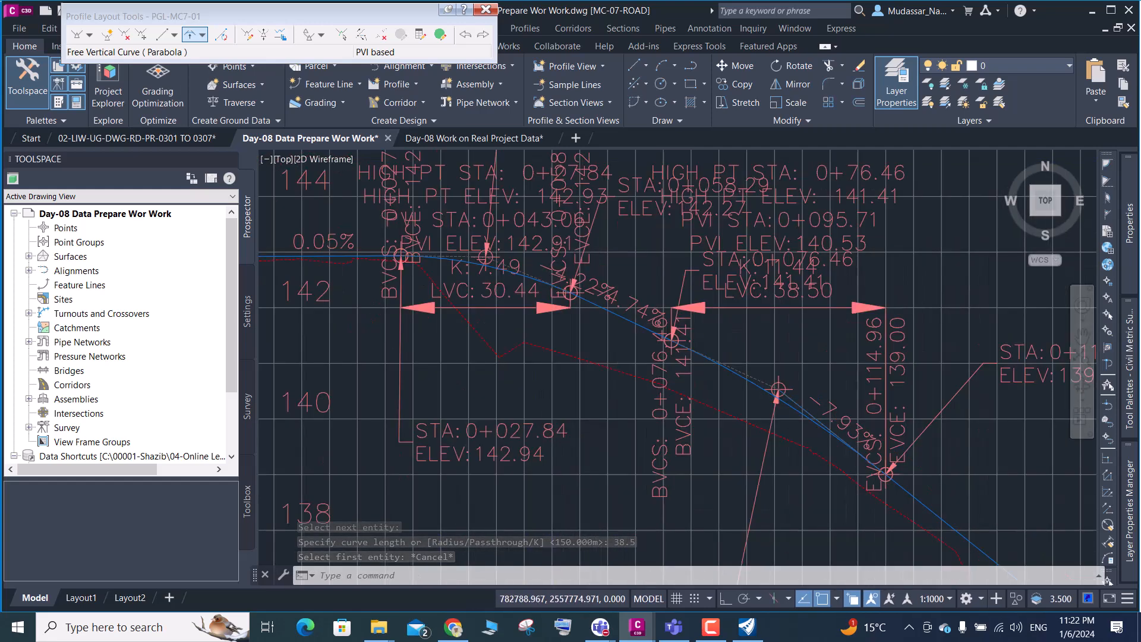
pyautogui.click(759, 307)
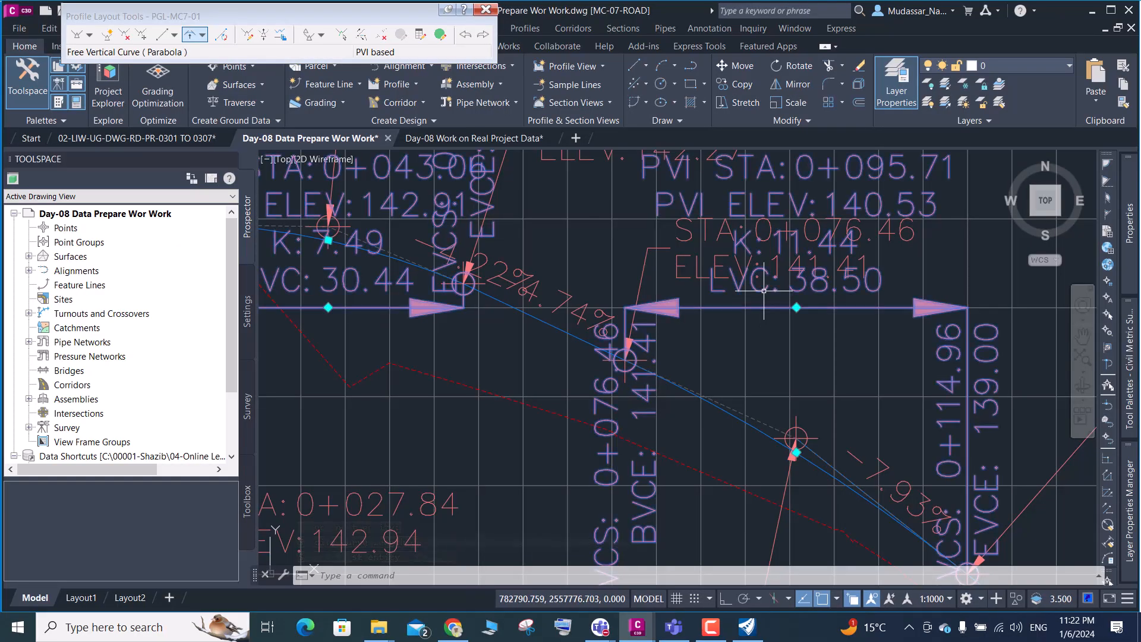
pyautogui.scroll(-3, 812, 381)
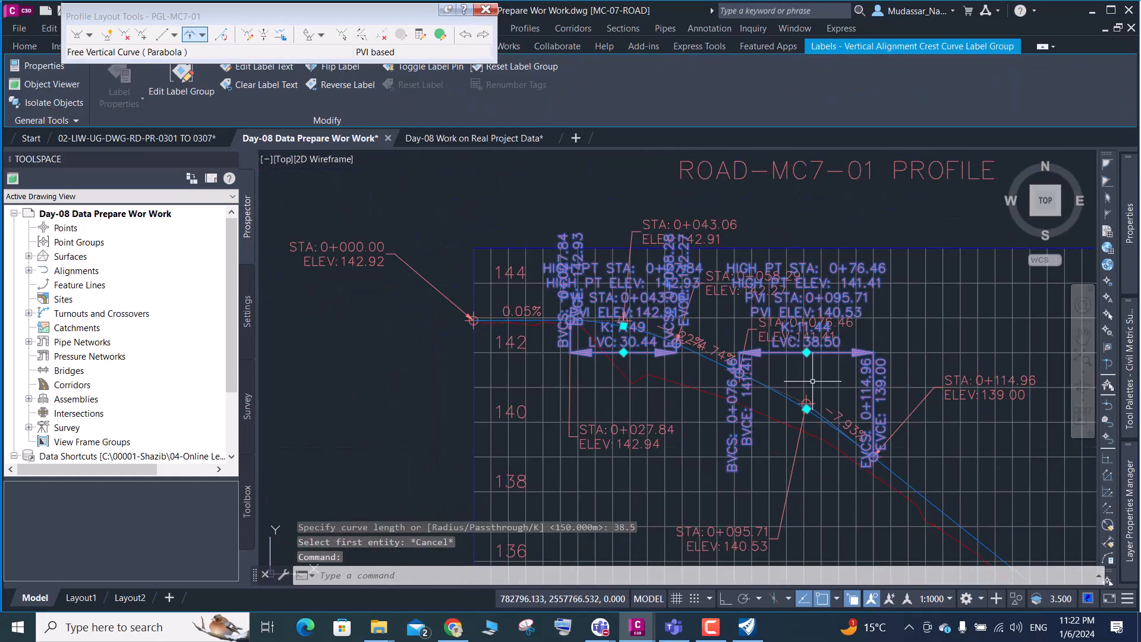
pyautogui.click(806, 352)
pyautogui.scroll(-4, 808, 350)
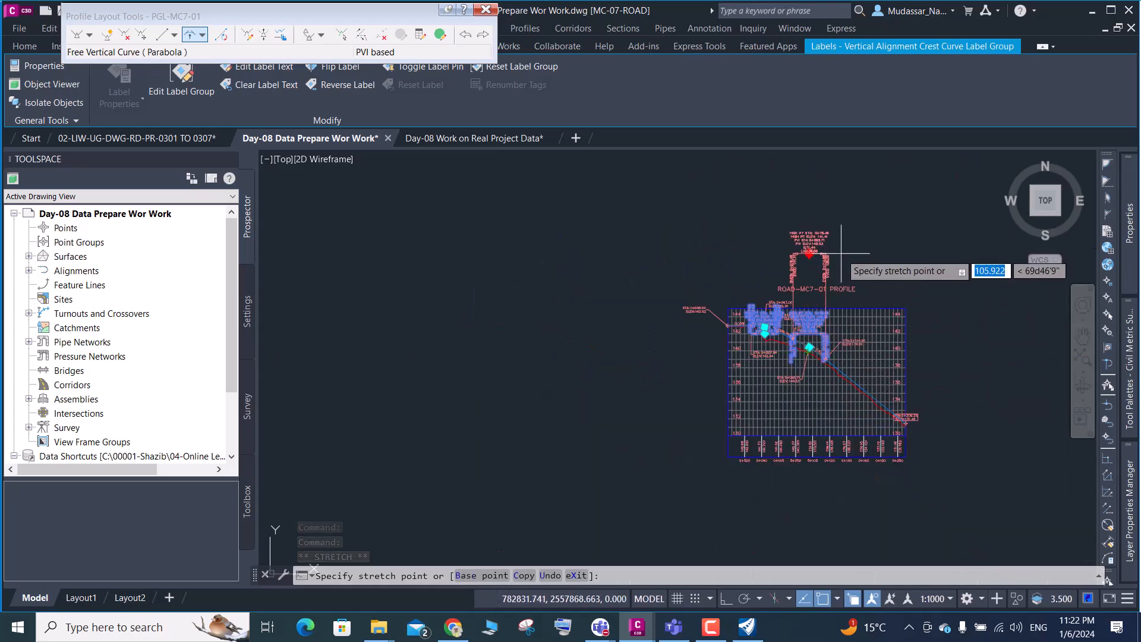
pyautogui.click(811, 265)
pyautogui.scroll(8, 763, 329)
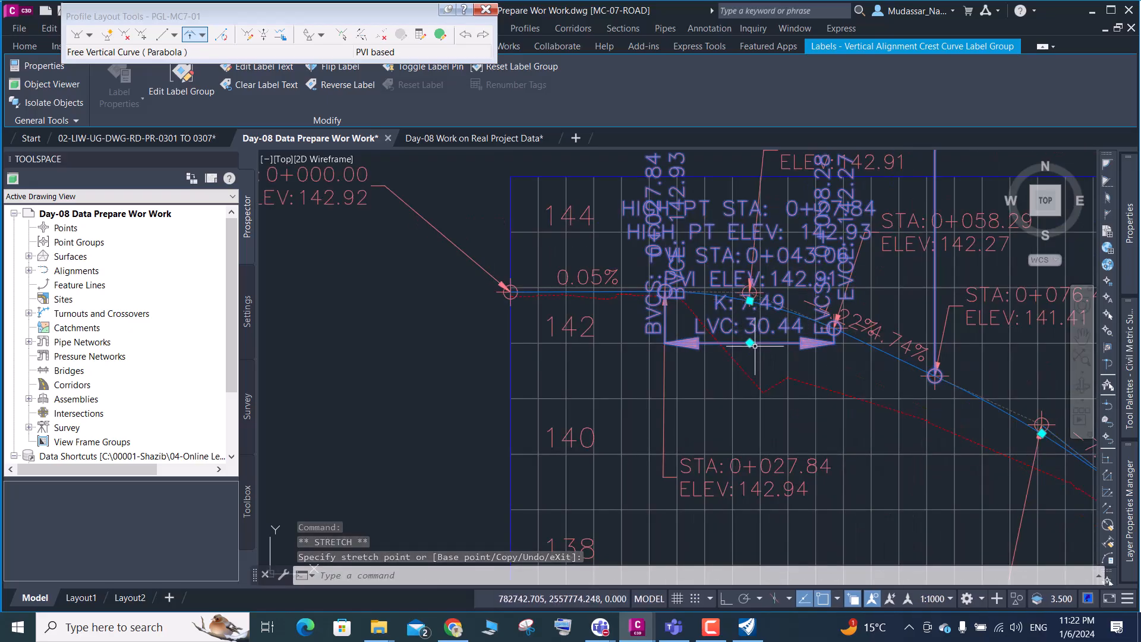
pyautogui.click(749, 343)
pyautogui.scroll(-4, 751, 343)
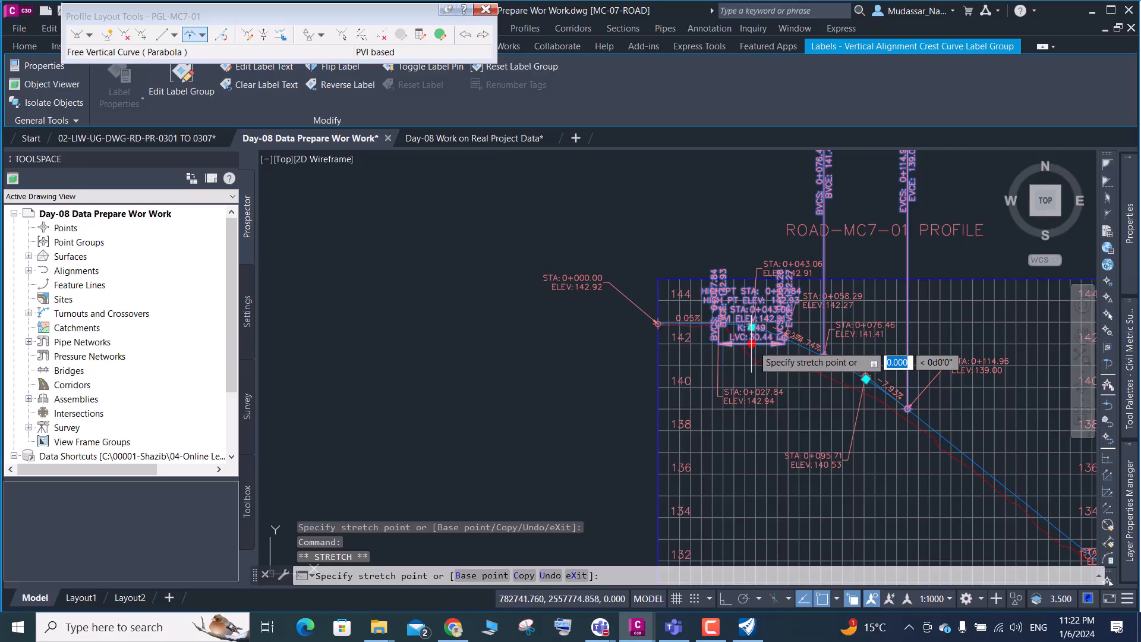
pyautogui.press('Escape')
# Pull the crest curve label for the PVI at STA 0+043.06 out with a leader, up and left above the profile grid, and deselect the labels
pyautogui.scroll(-2, 752, 343)
pyautogui.scroll(6, 742, 321)
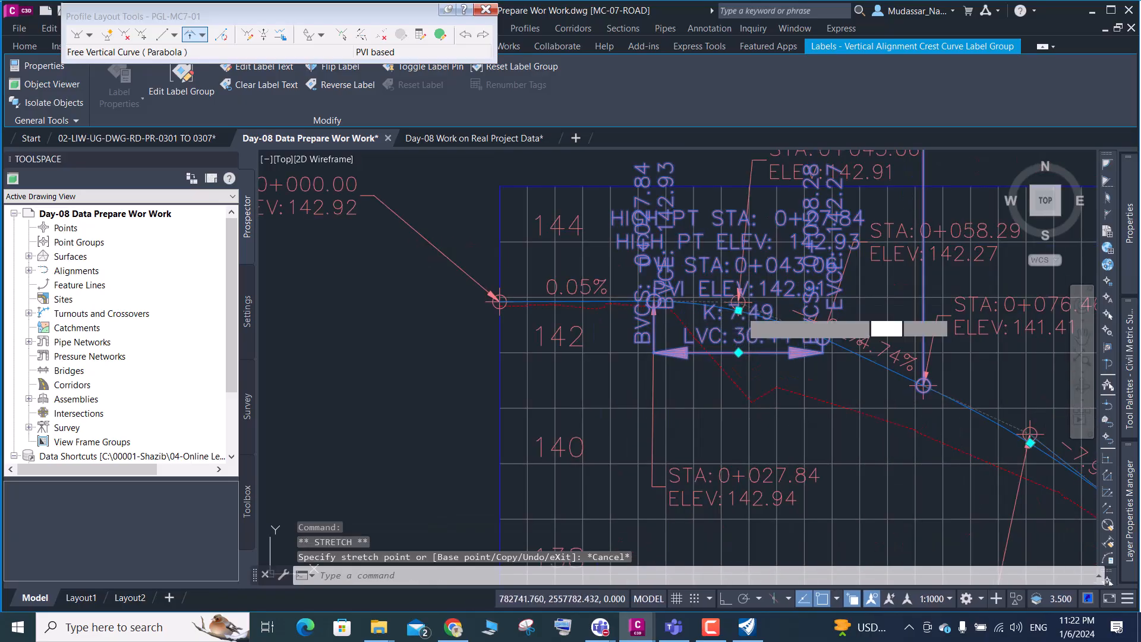
pyautogui.click(739, 310)
pyautogui.scroll(-4, 738, 310)
pyautogui.scroll(-2, 738, 310)
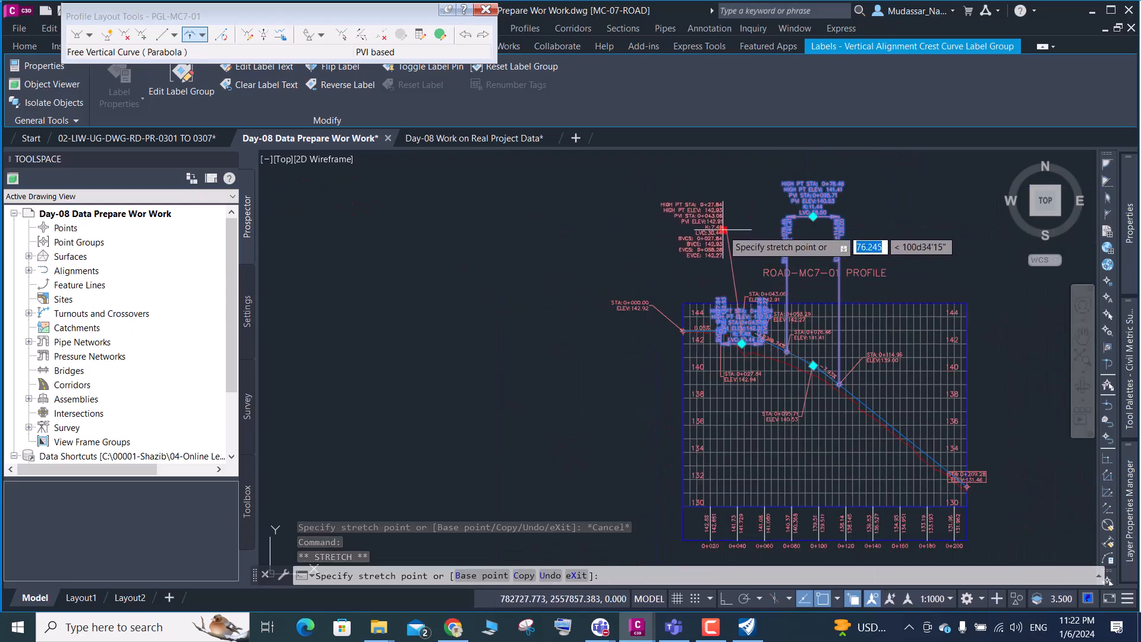
pyautogui.press('Escape')
pyautogui.press('Escape')
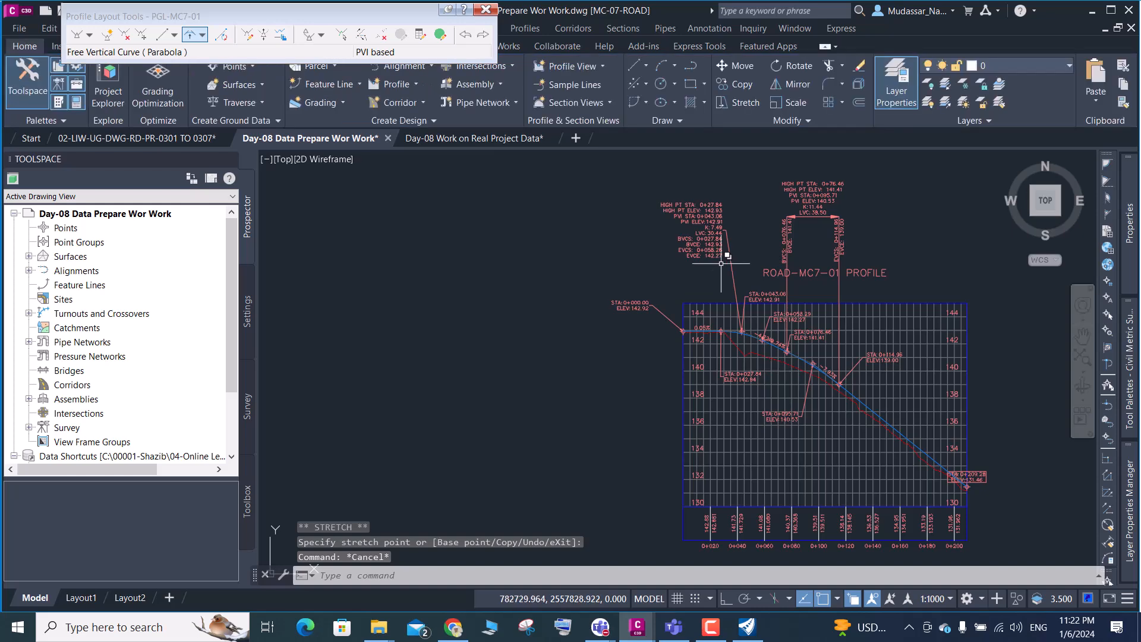
# Examine the K values, curve lengths and start and end stations in the two crest curve labels
pyautogui.scroll(7, 709, 222)
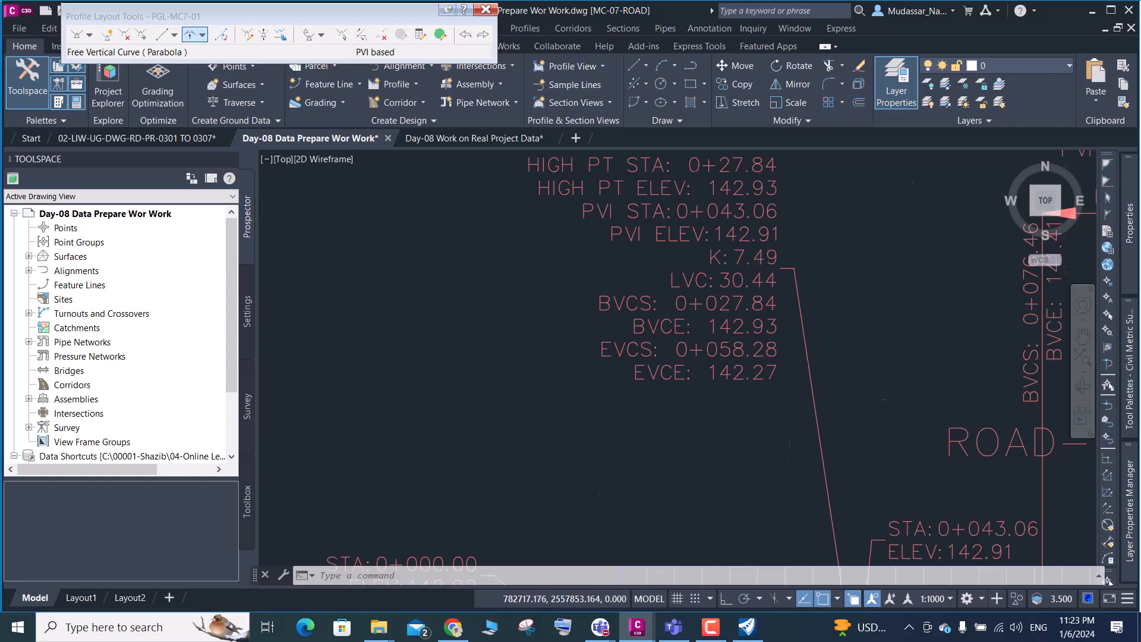
pyautogui.scroll(-2, 715, 303)
pyautogui.scroll(3, 689, 261)
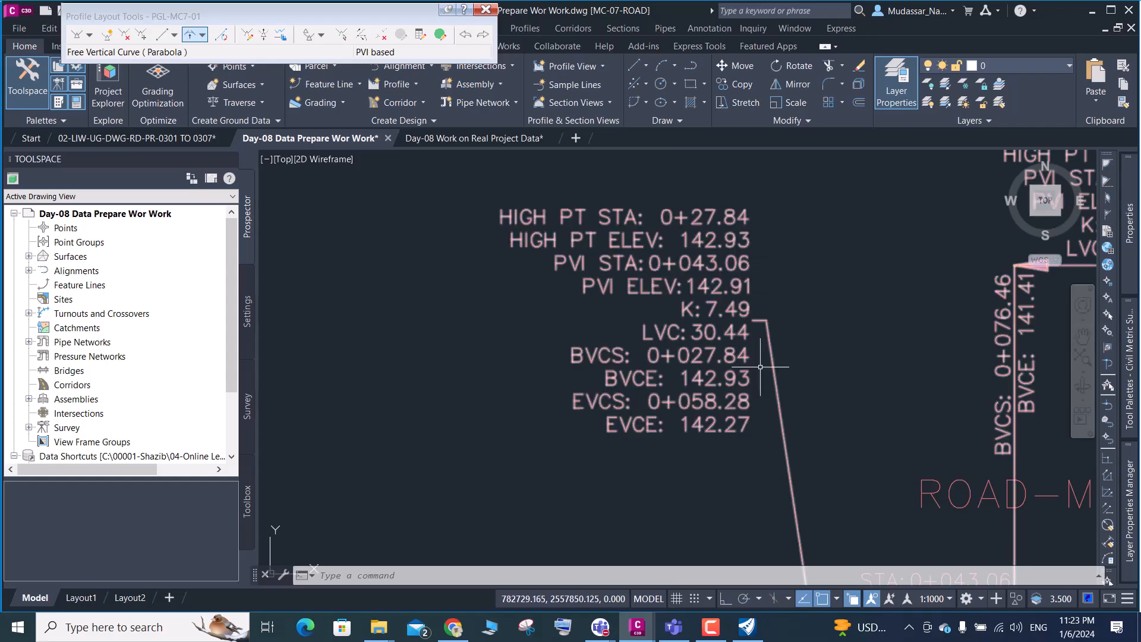
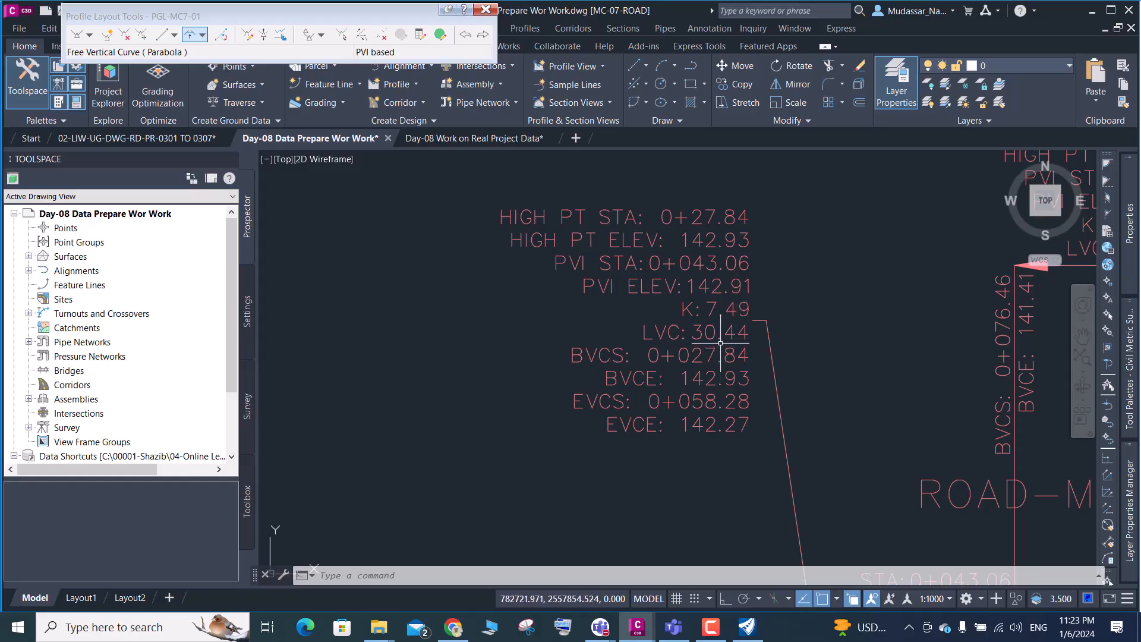
pyautogui.scroll(-5, 720, 343)
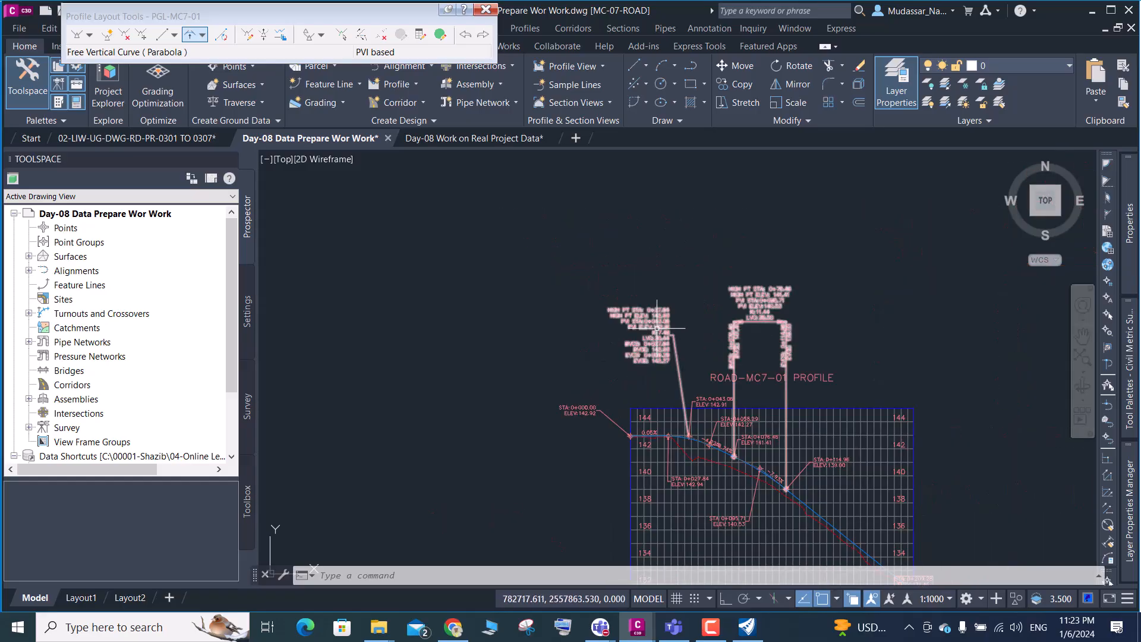
pyautogui.scroll(5, 766, 308)
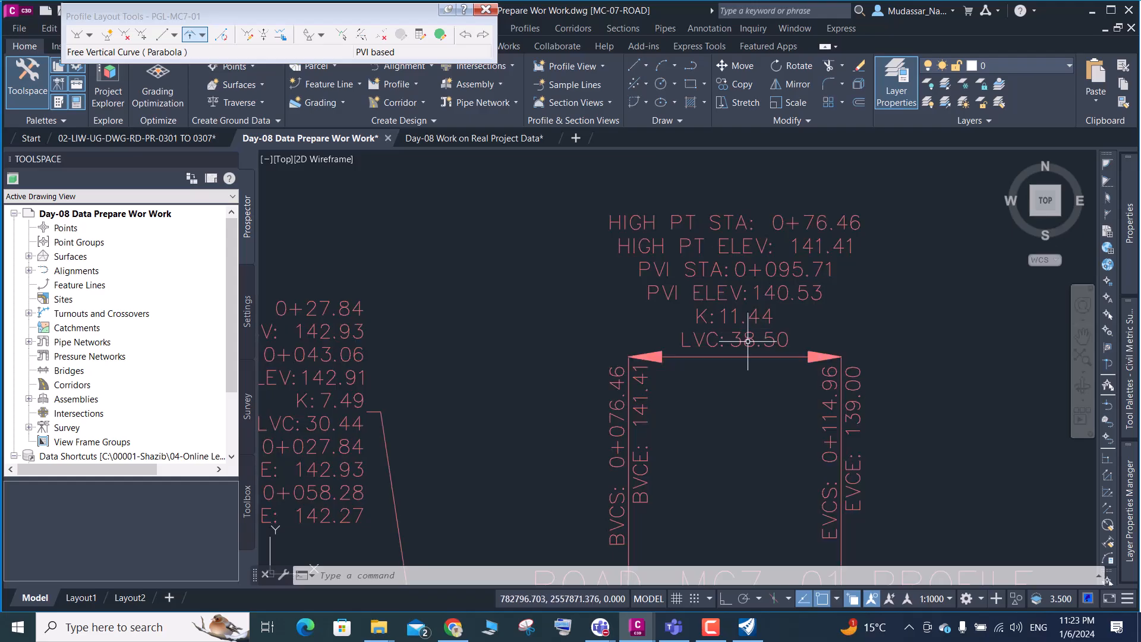
pyautogui.scroll(-4, 748, 341)
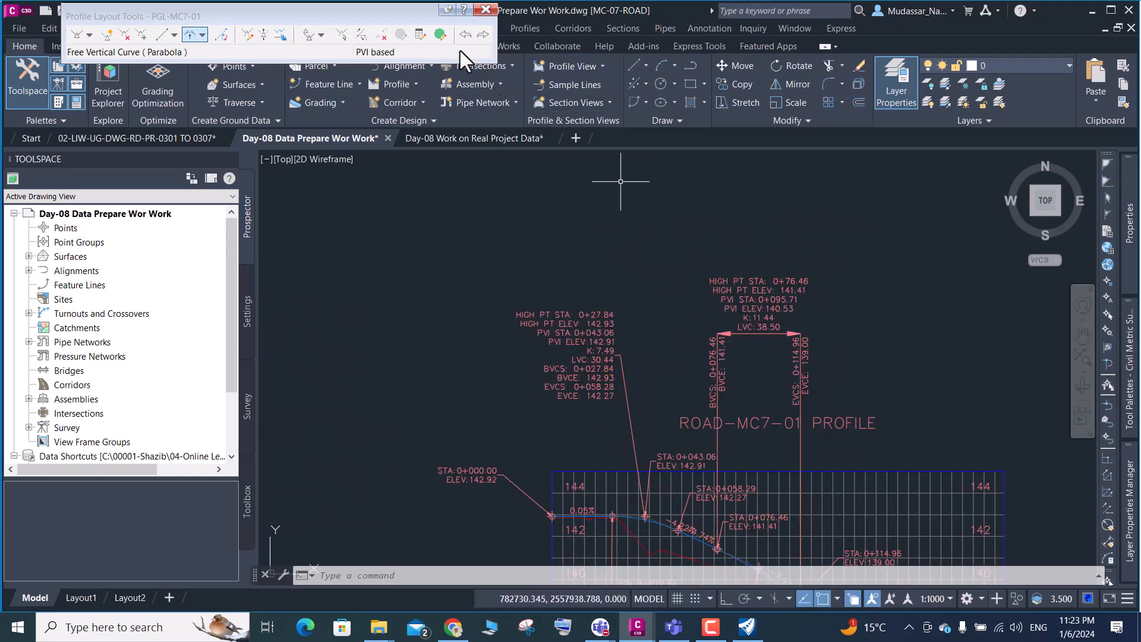
# Open the profile entity grid and resize it to show all columns without covering the curve labels
pyautogui.click(441, 34)
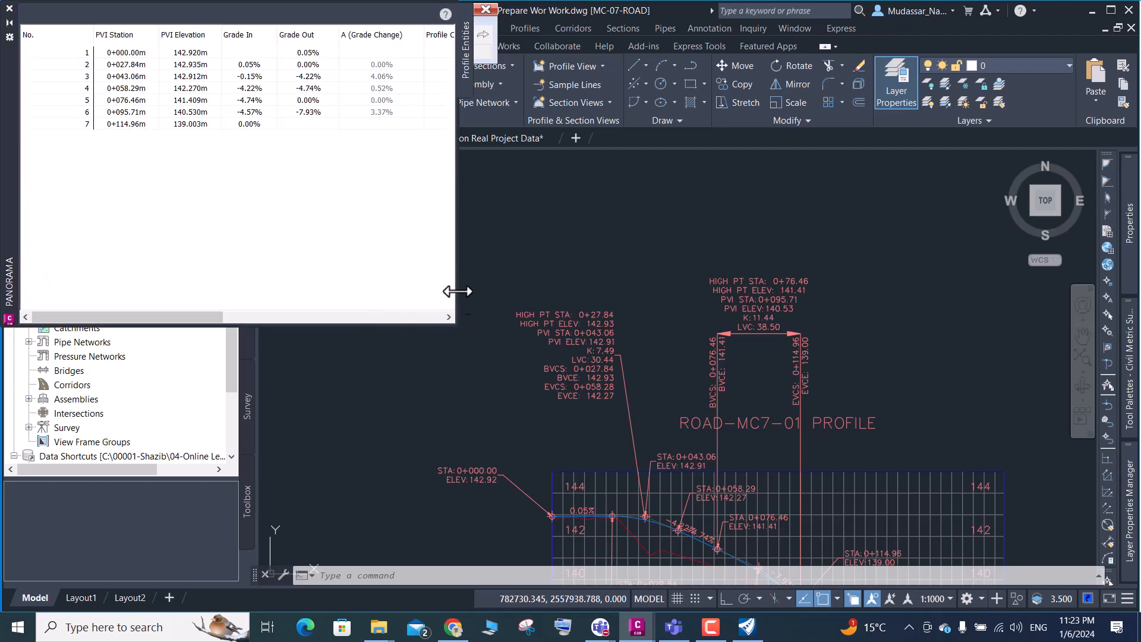
pyautogui.moveTo(451, 287); pyautogui.dragTo(961, 222)
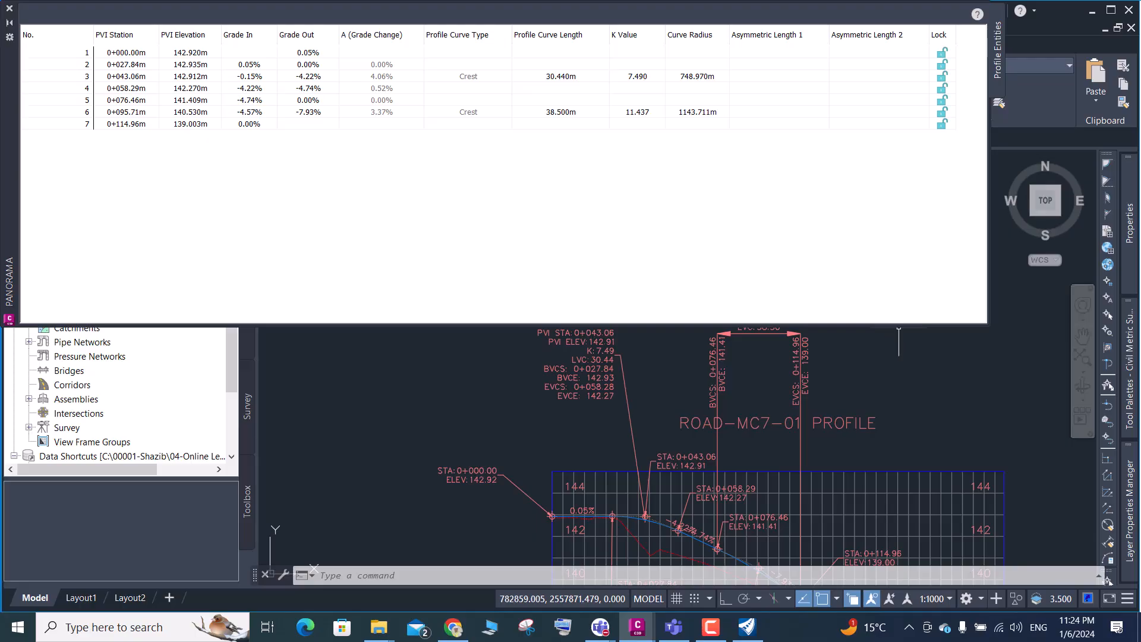
pyautogui.moveTo(897, 320); pyautogui.dragTo(890, 266)
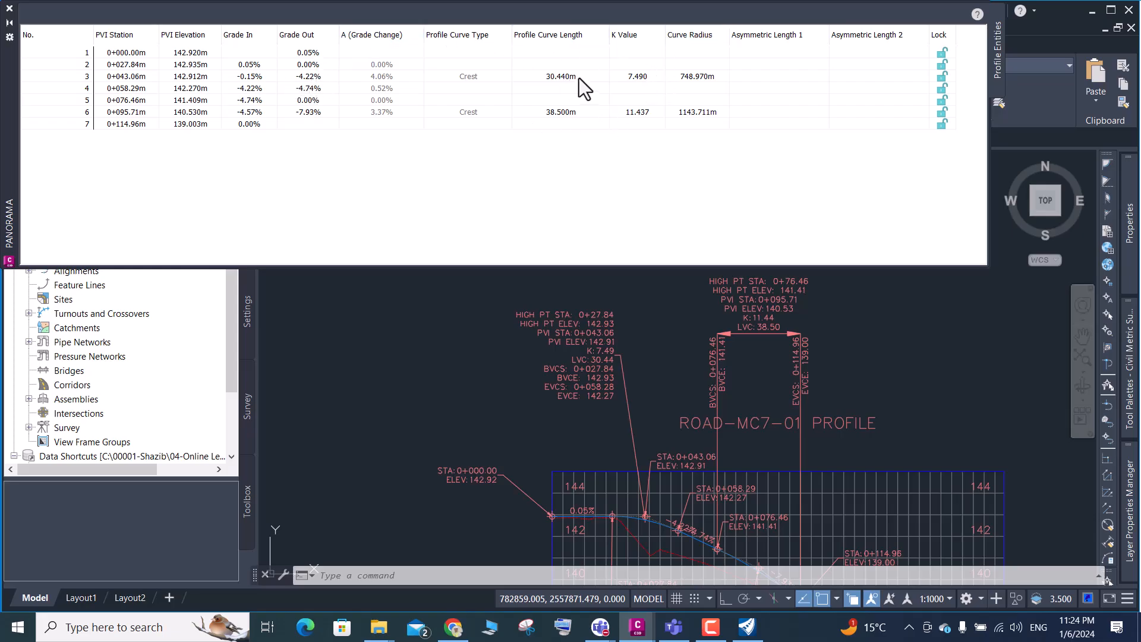
# Set the K value of the crest curve at PVI station 0+043.06 to 7
pyautogui.click(648, 79)
pyautogui.click(649, 77)
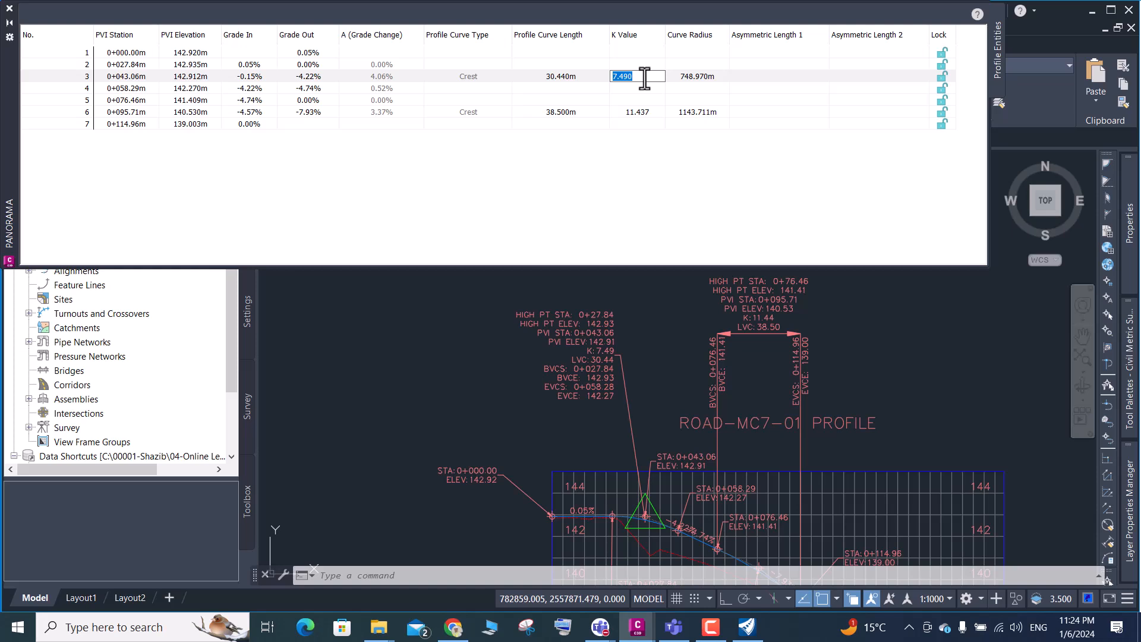
pyautogui.write('7')
pyautogui.press('Return')
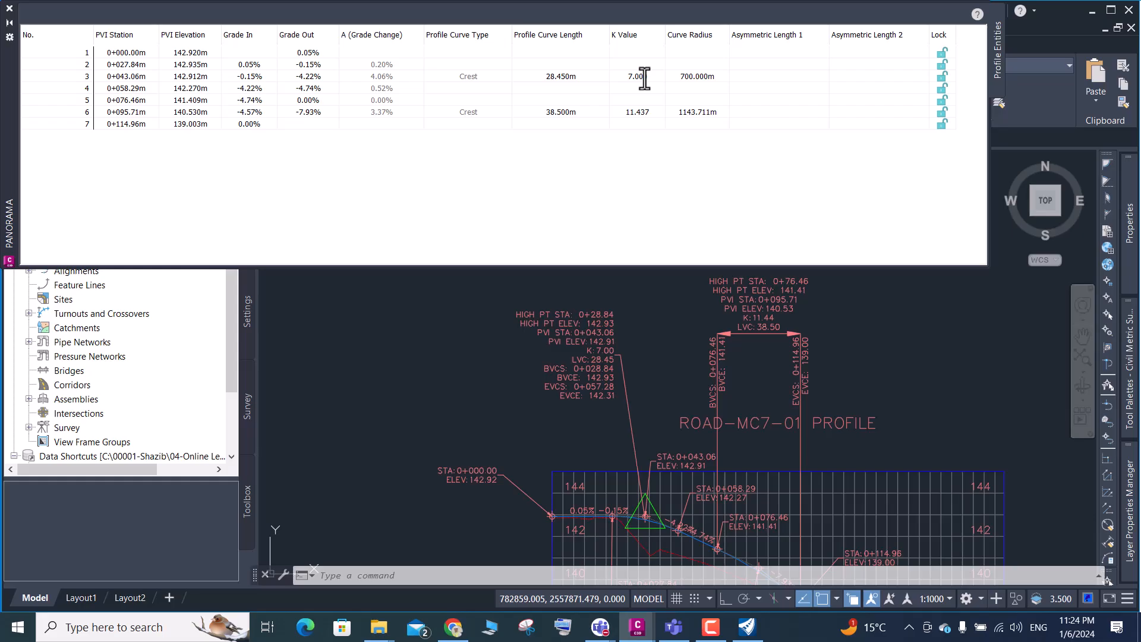
# Try to set the profile curve length at PVI station 0+043.06 to 33.44 m and dismiss the message
pyautogui.click(646, 77)
pyautogui.click(647, 80)
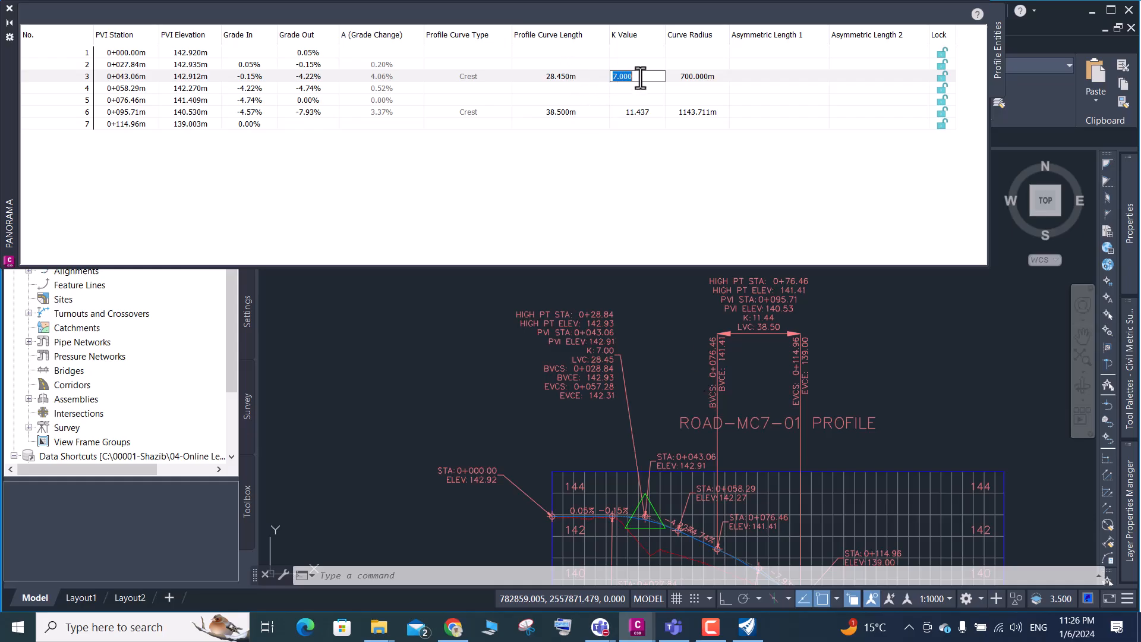
pyautogui.click(586, 77)
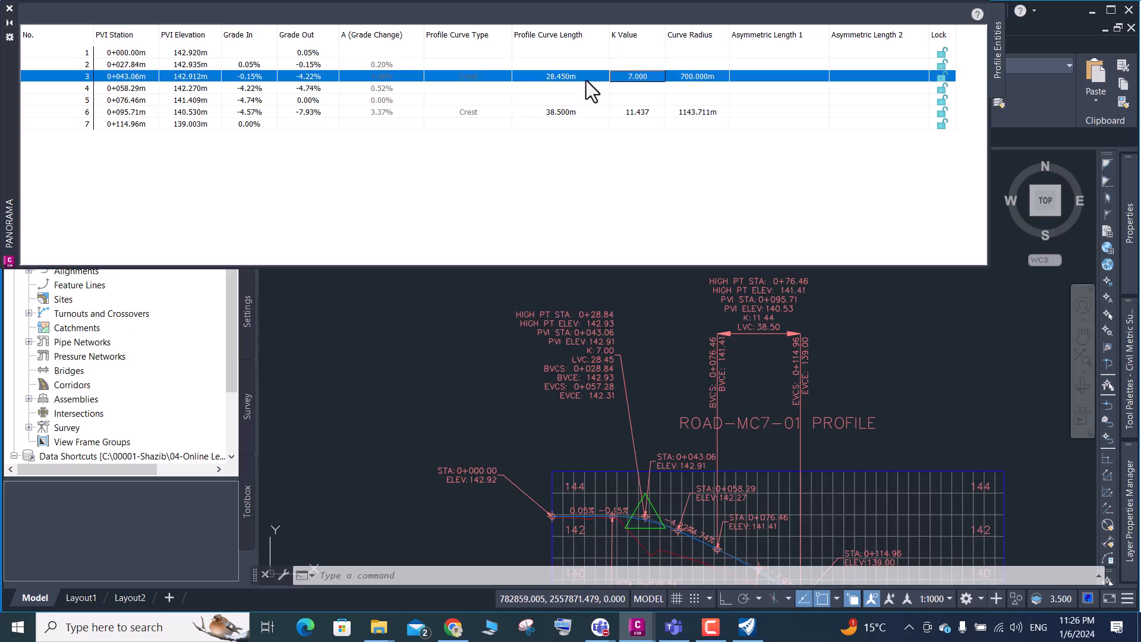
pyautogui.click(588, 80)
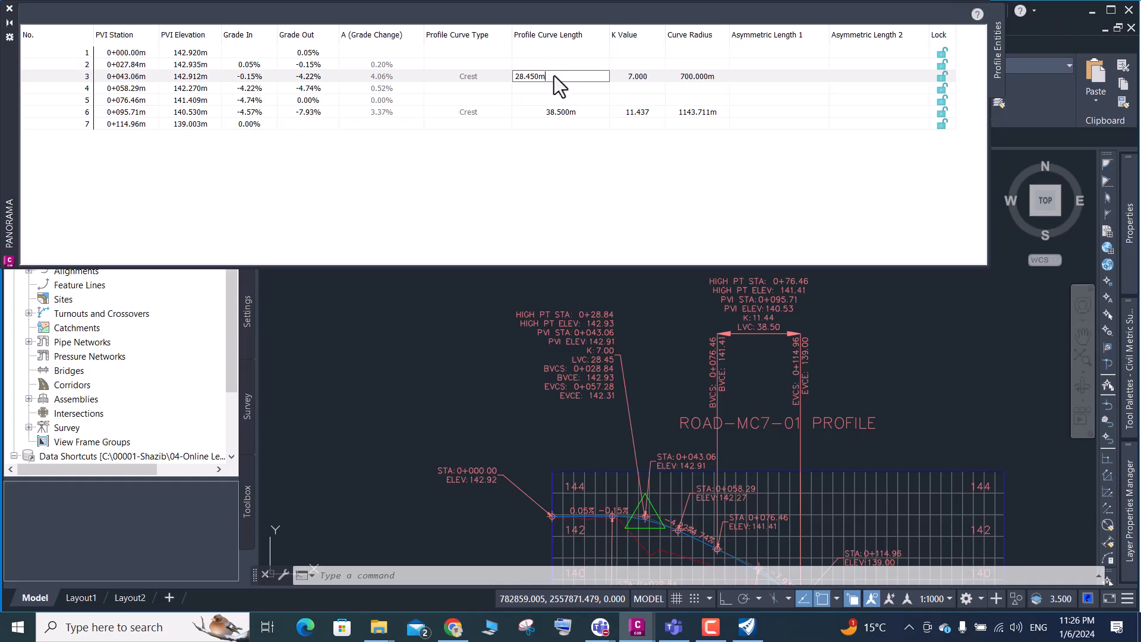
pyautogui.moveTo(555, 76); pyautogui.dragTo(514, 77)
pyautogui.write('33.44')
pyautogui.press('Return')
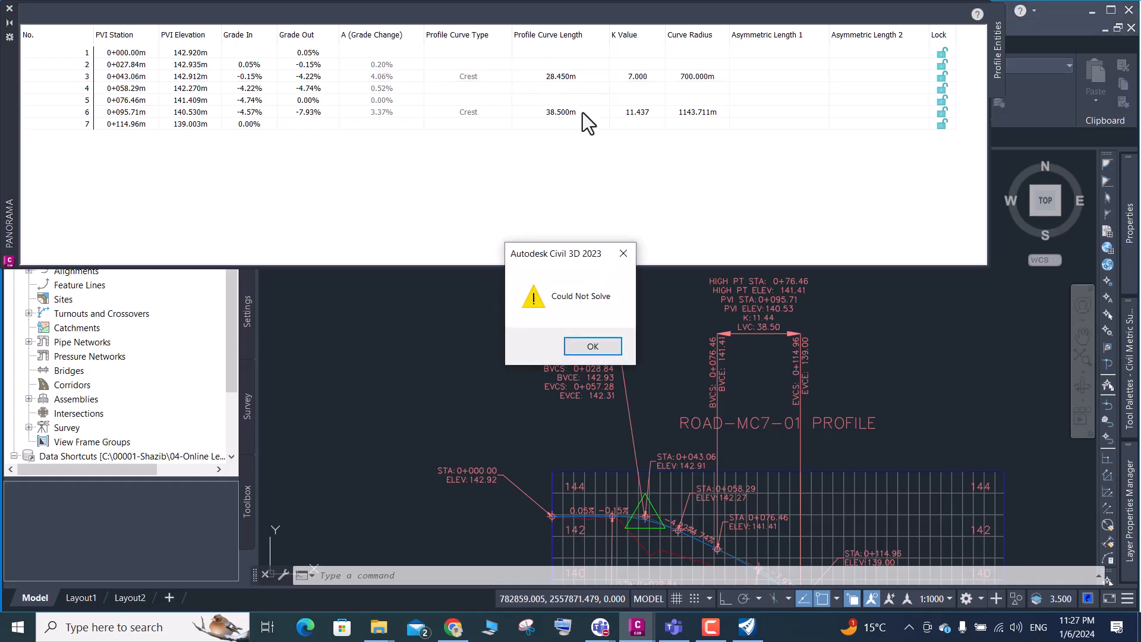
pyautogui.click(623, 254)
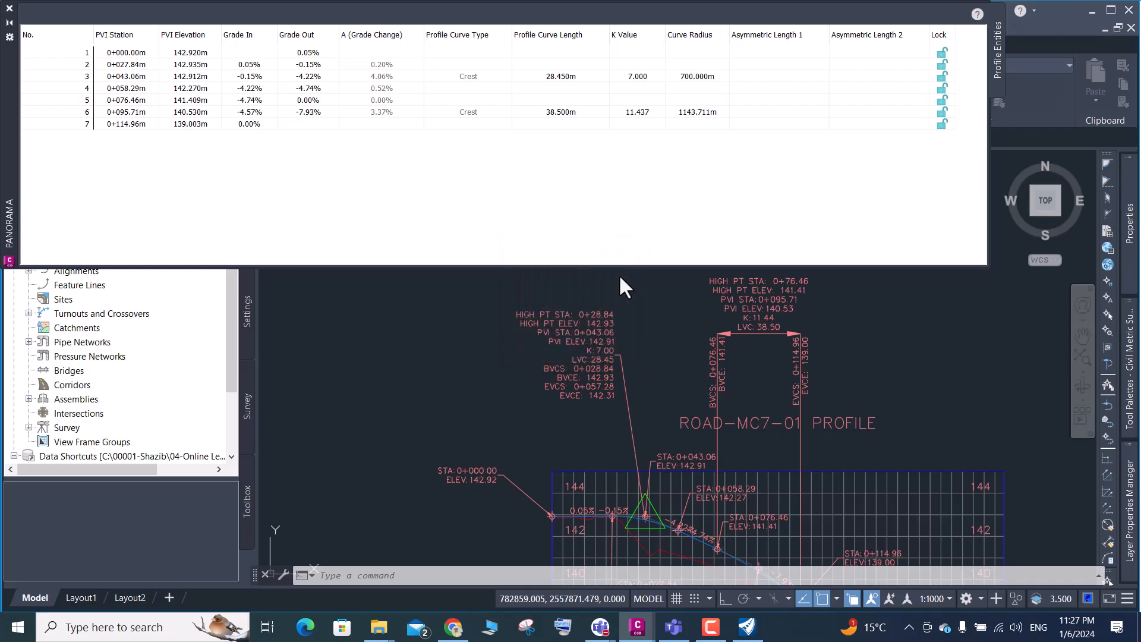
# Try to set the K value of the crest curve at PVI station 0+043.06 to 7.49
pyautogui.click(580, 81)
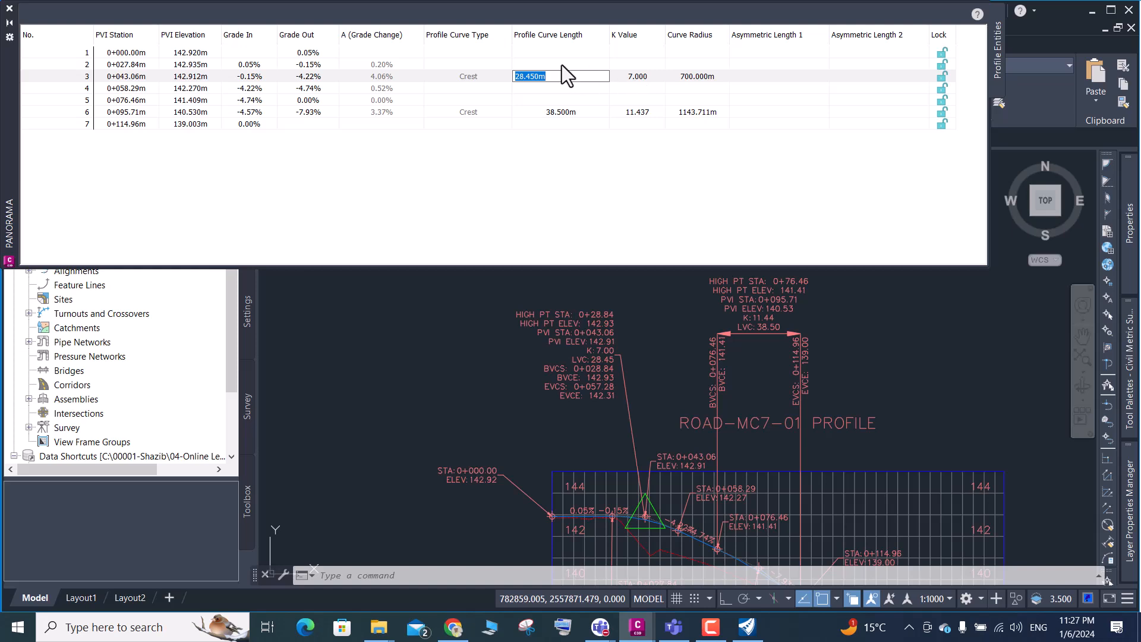
pyautogui.click(651, 80)
pyautogui.click(652, 79)
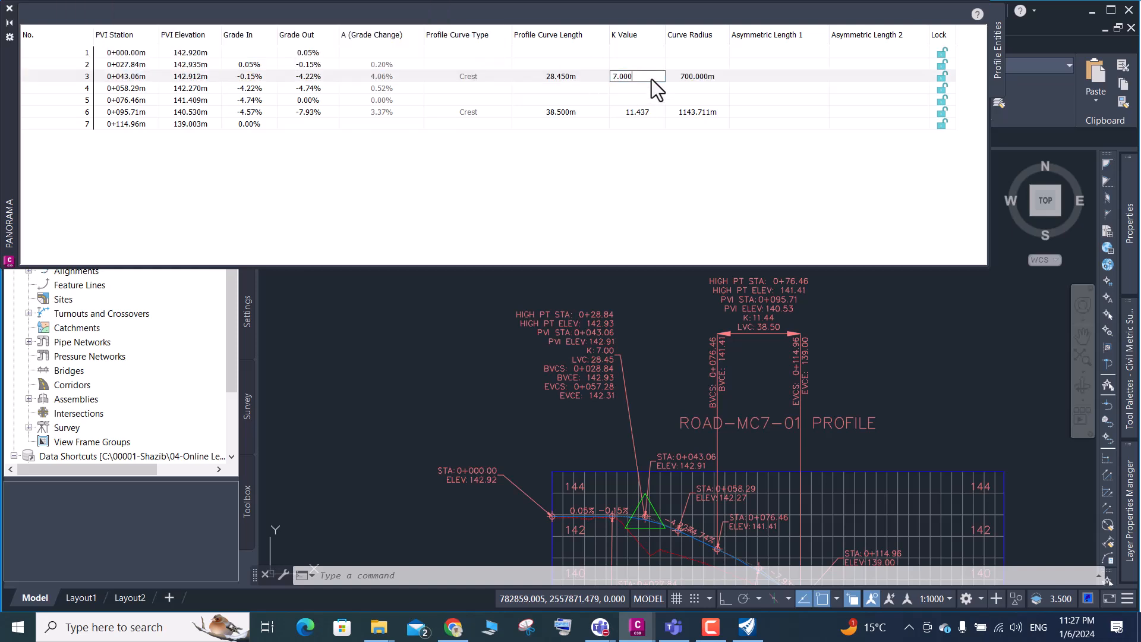
pyautogui.press('BackSpace')
pyautogui.press('BackSpace')
pyautogui.press('BackSpace')
pyautogui.write('49')
pyautogui.press('Escape')
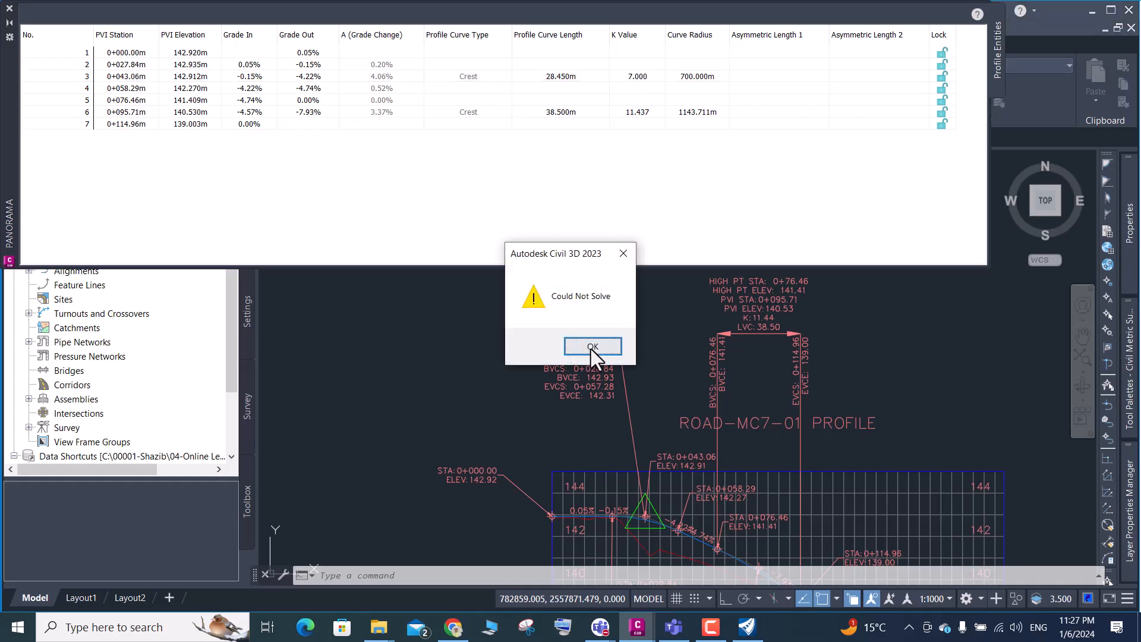
pyautogui.click(592, 347)
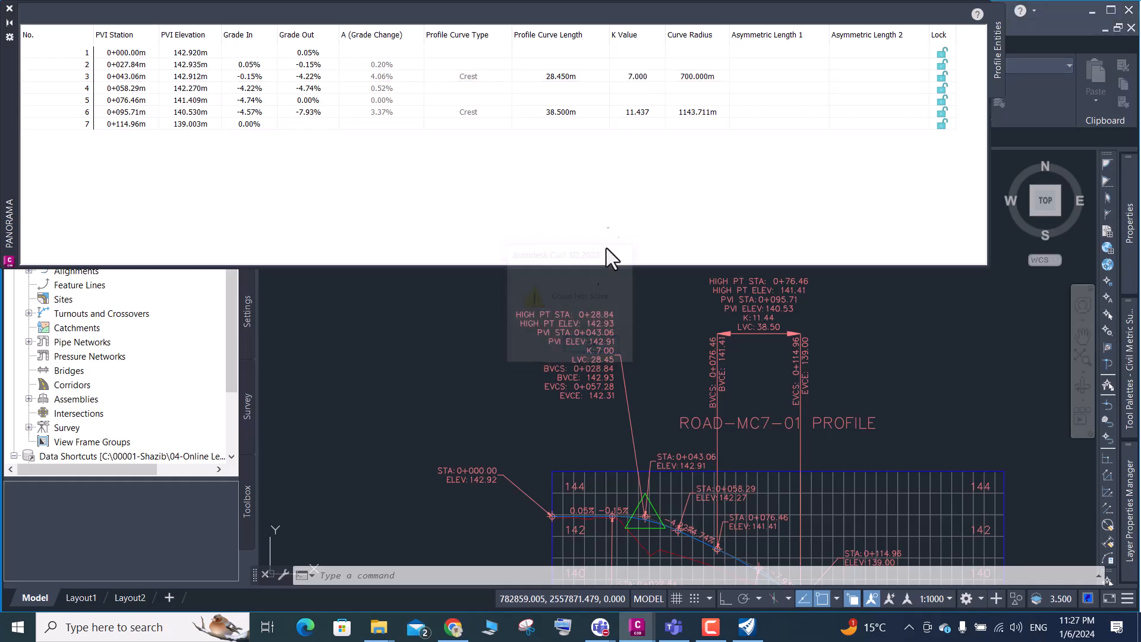
# Try once more to set the curve length at PVI station 0+043.06 to 33.44 m
pyautogui.doubleClick(582, 79)
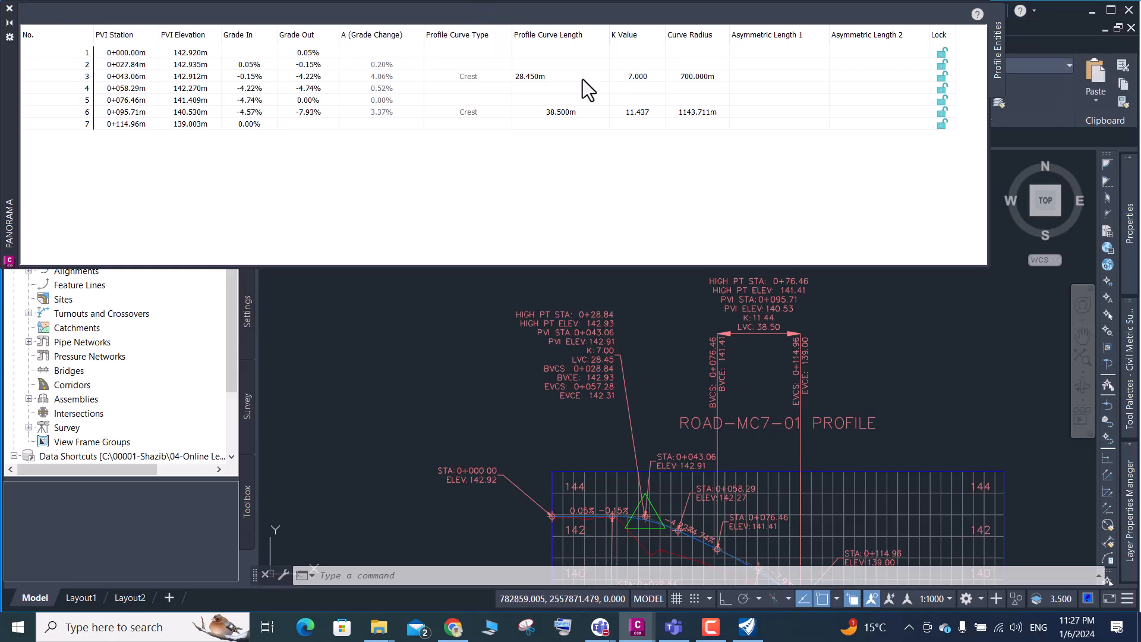
pyautogui.moveTo(582, 77); pyautogui.dragTo(507, 70)
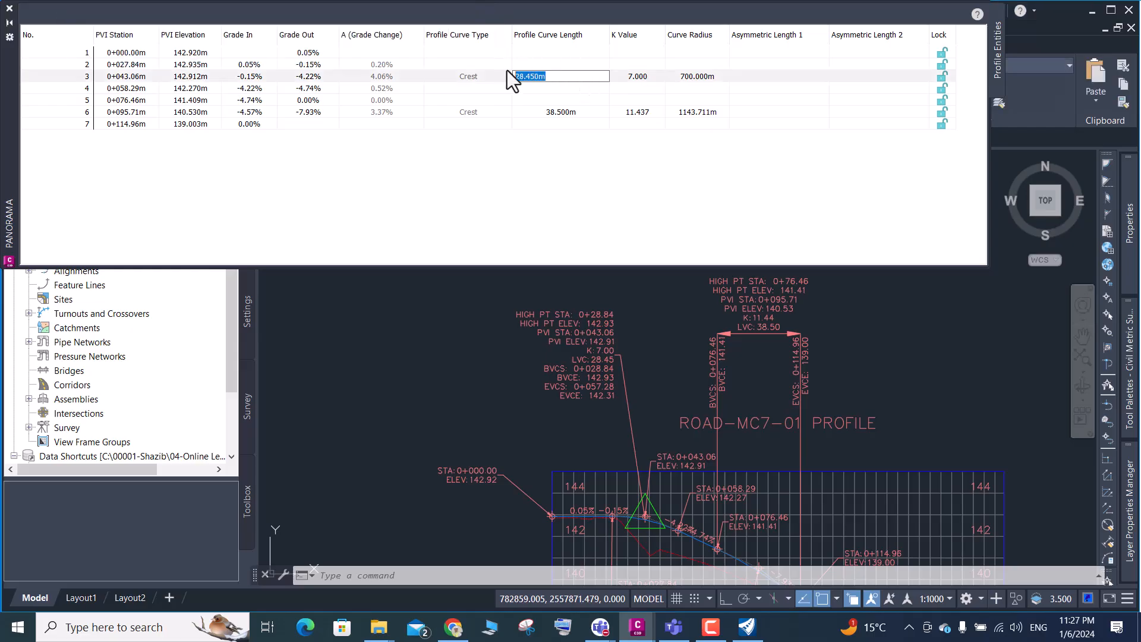
pyautogui.write('33.44')
pyautogui.press('Return')
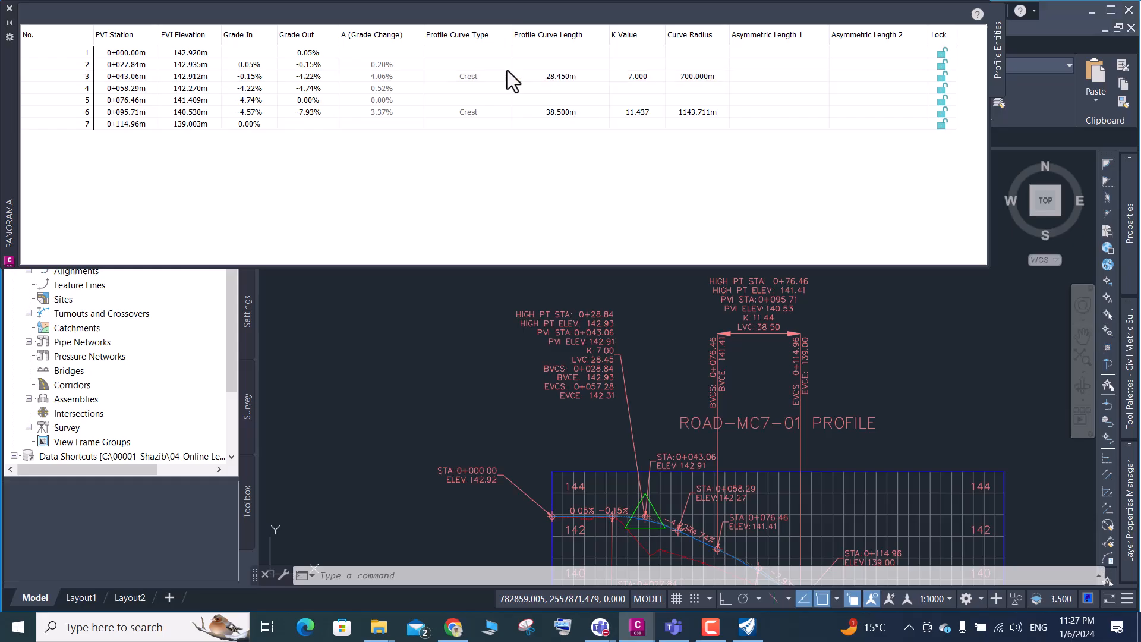
pyautogui.click(605, 350)
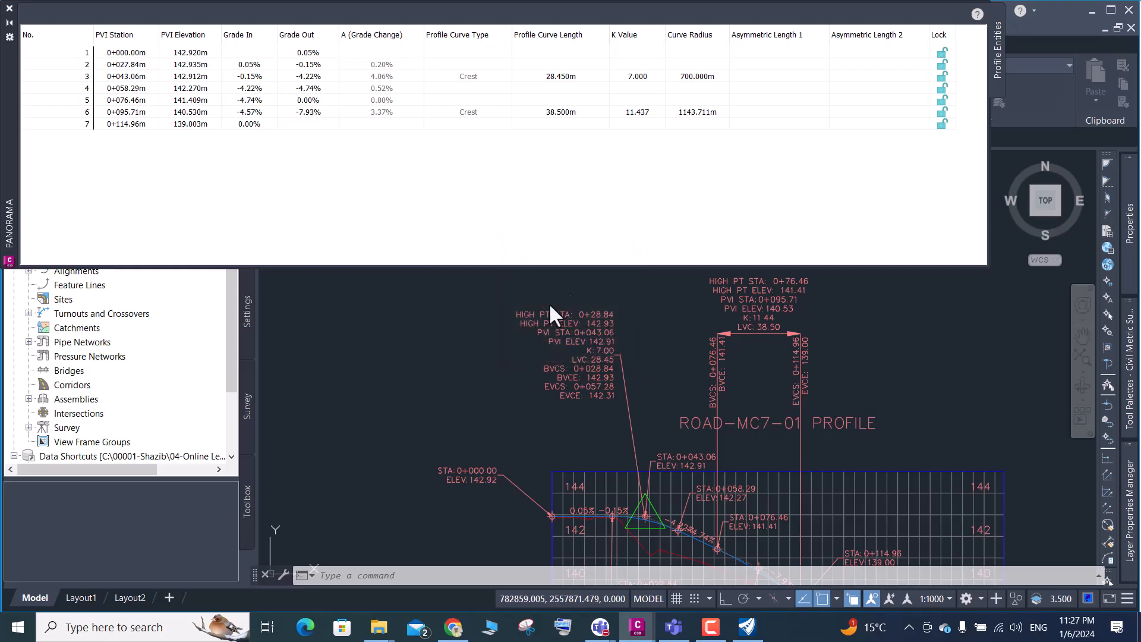
# Close the profile entities table, examine the crest curve label at PVI station 0+043.06 in the profile view, and reopen the table
pyautogui.click(644, 81)
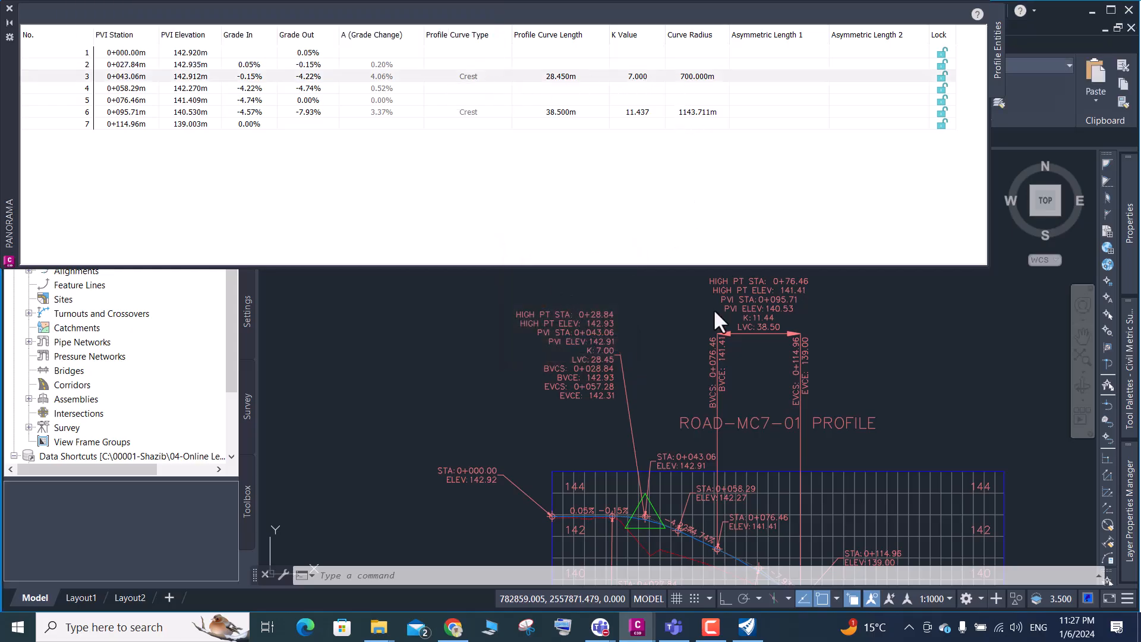
pyautogui.click(9, 8)
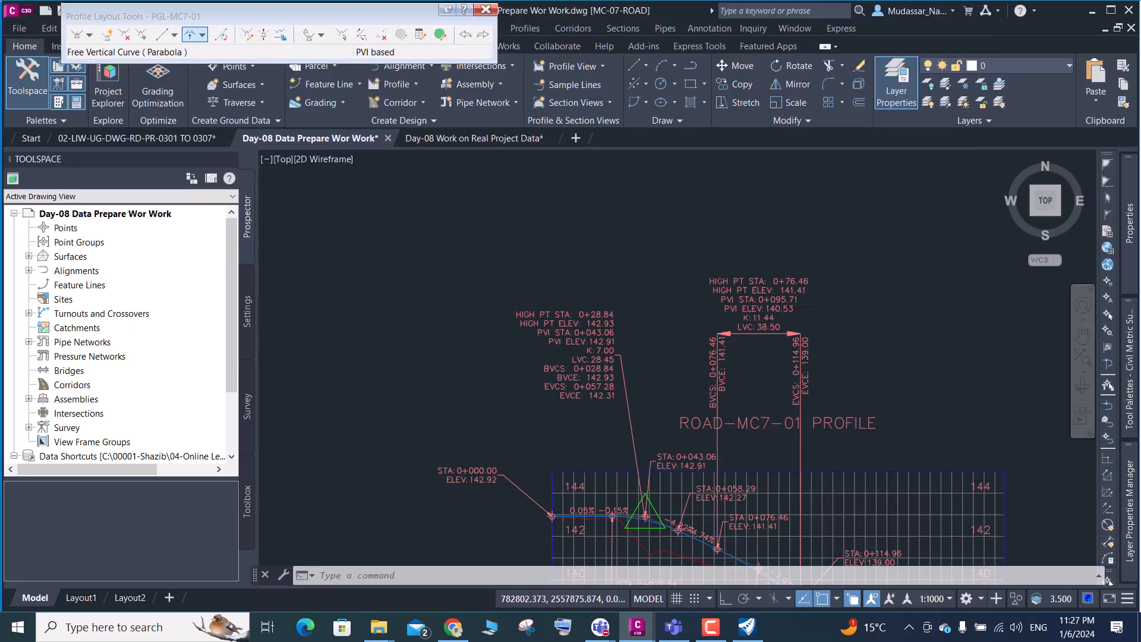
pyautogui.scroll(1, 776, 317)
pyautogui.scroll(1, 748, 357)
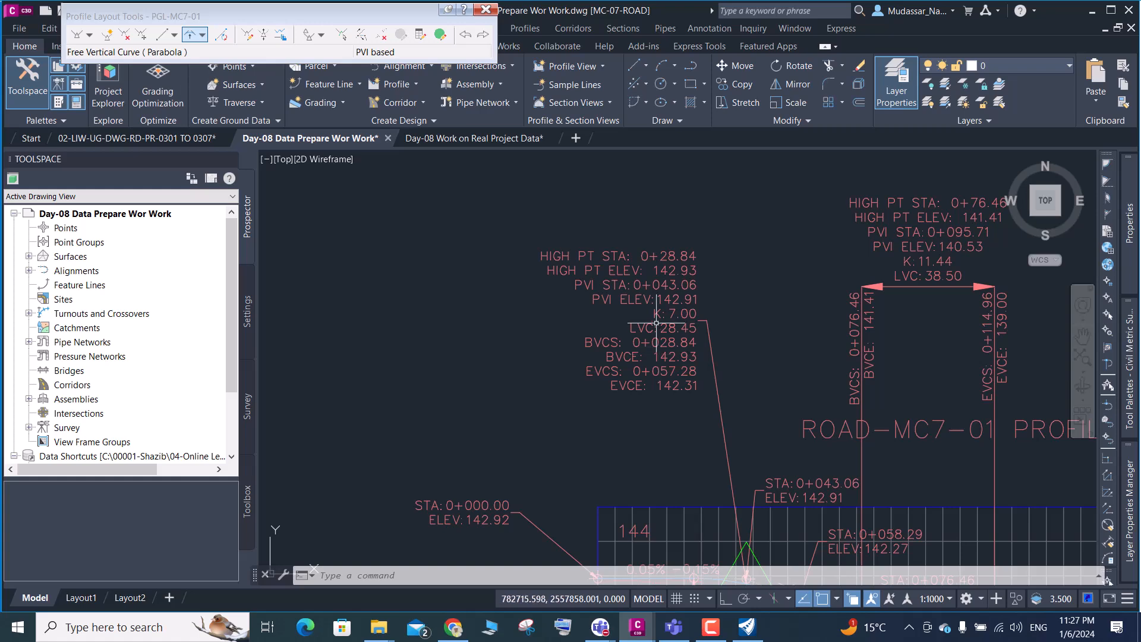
pyautogui.scroll(-4, 550, 264)
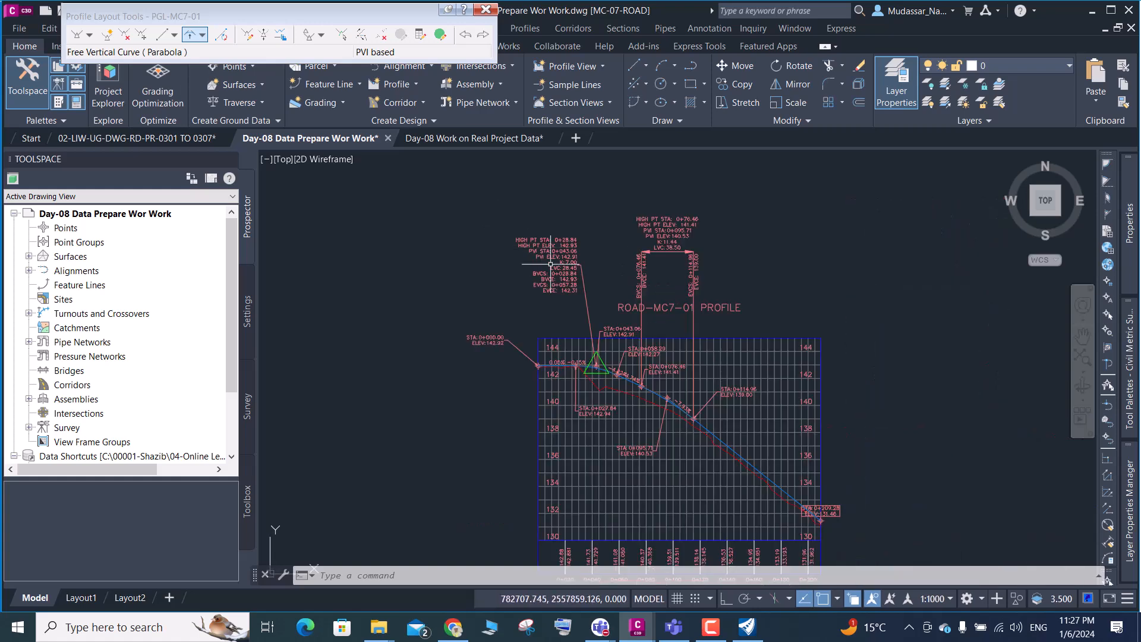
pyautogui.click(440, 35)
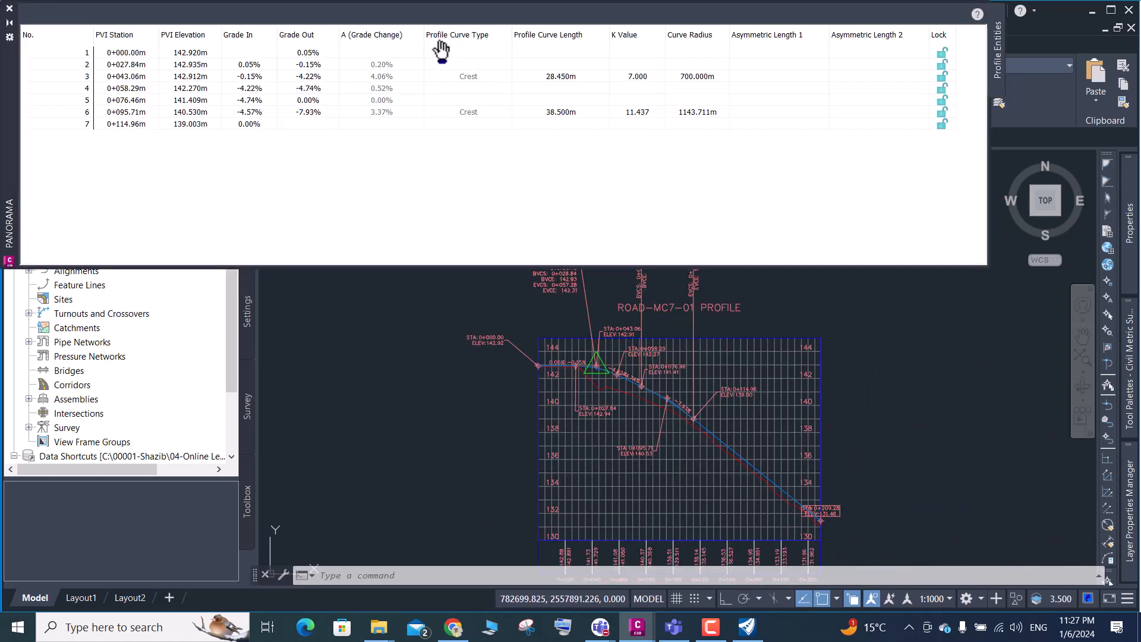
# Try again to set the profile curve length at PVI station 0+043.06 to 33.44 m and dismiss the message
pyautogui.click(592, 80)
pyautogui.click(590, 78)
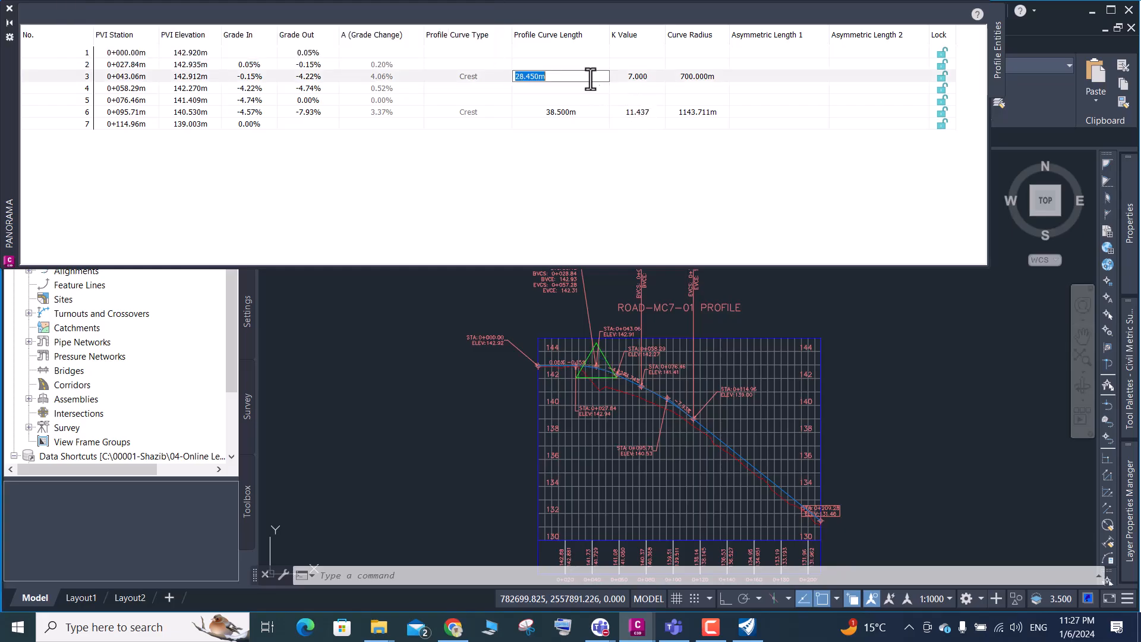
pyautogui.write('33.44')
pyautogui.press('Return')
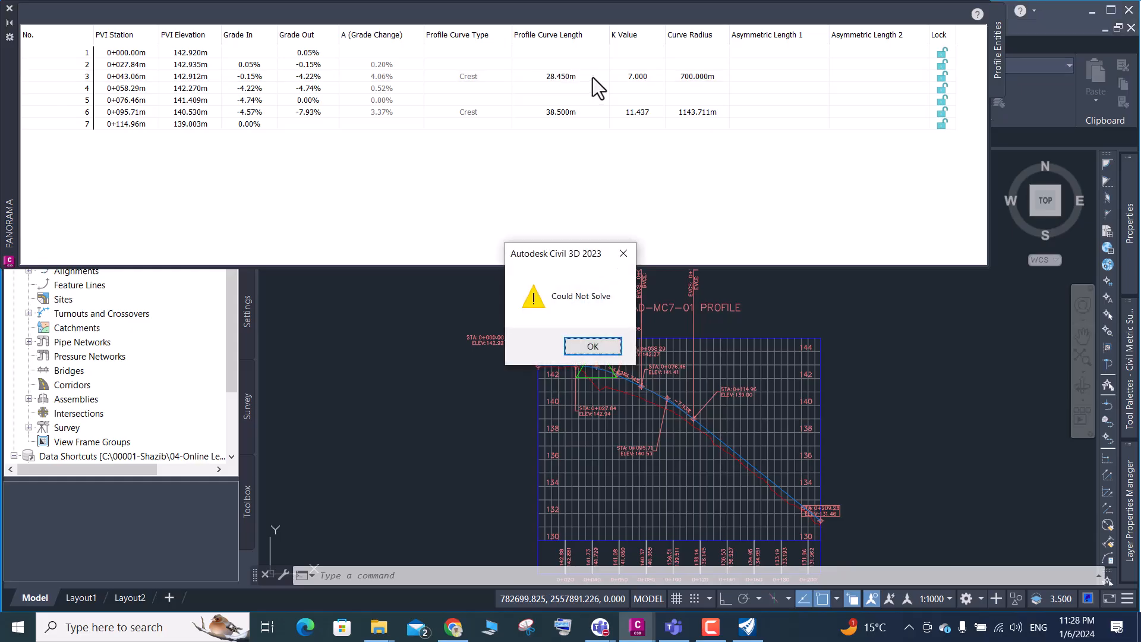
pyautogui.click(624, 254)
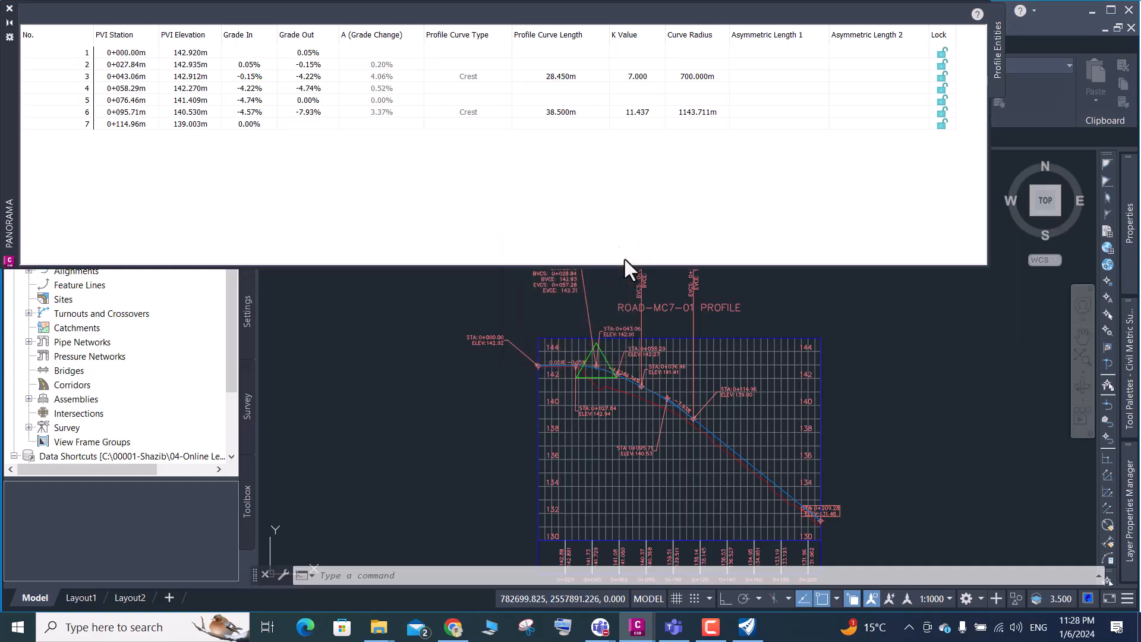
# Set the K value of the crest curve at PVI station 0+043.06 to 7.4
pyautogui.click(580, 77)
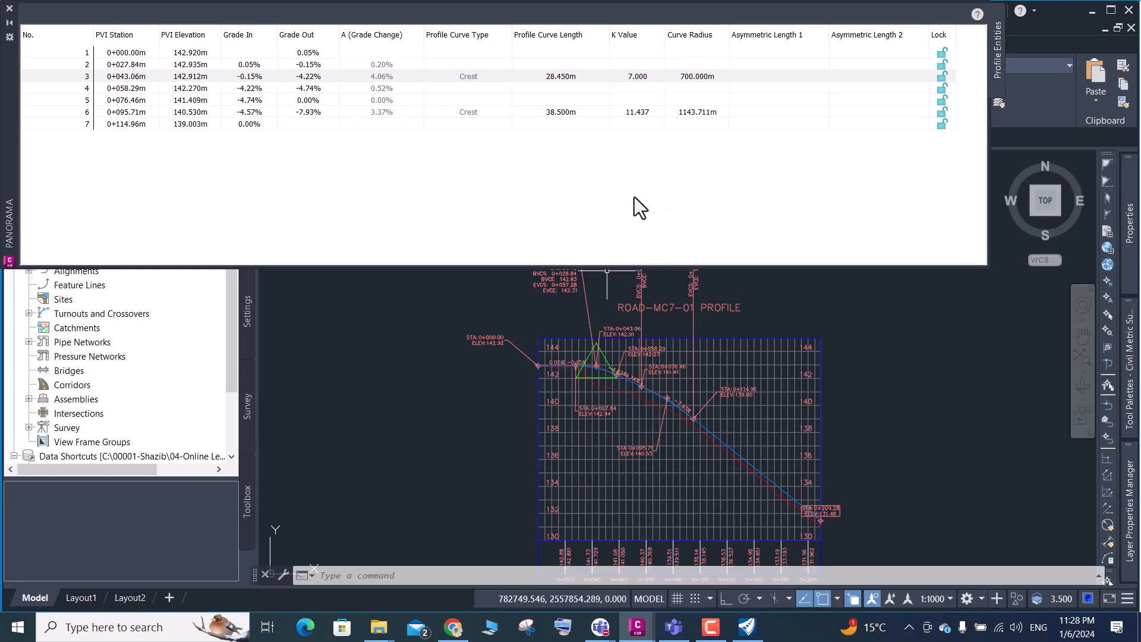
pyautogui.doubleClick(652, 80)
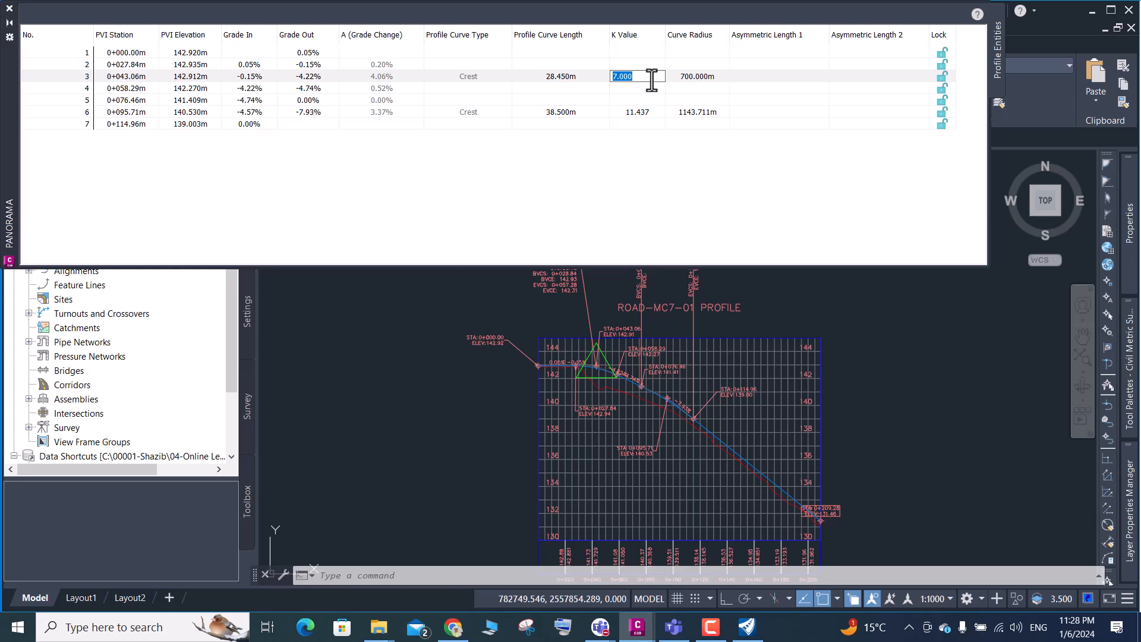
pyautogui.write('7.4')
pyautogui.press('Return')
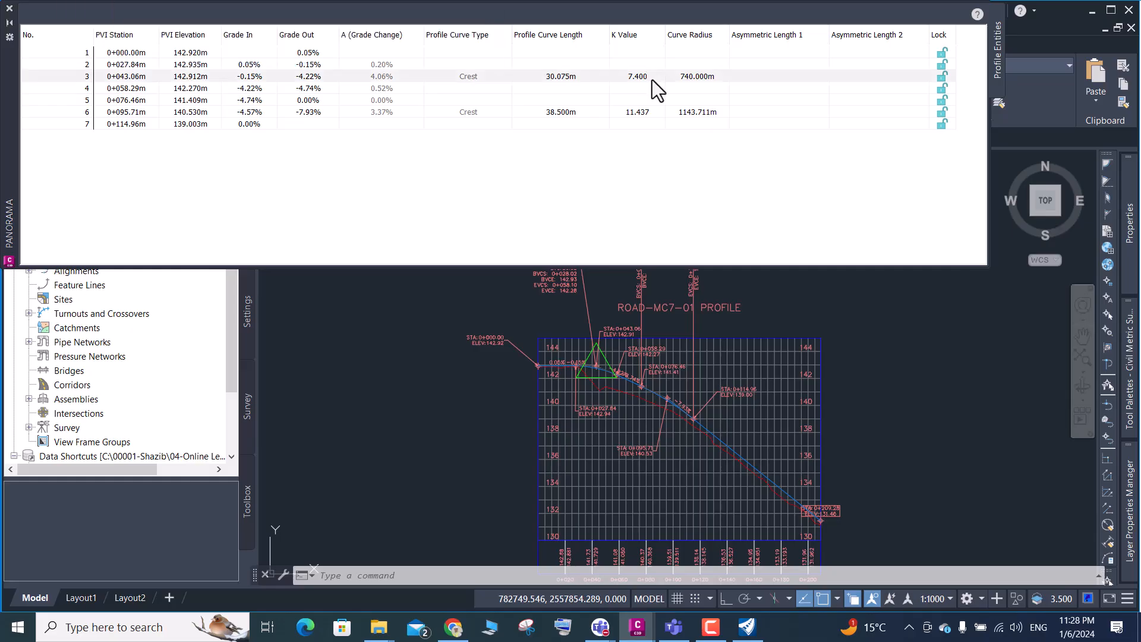
# Set the K value of the crest curve at PVI station 0+043.06 to 7.48
pyautogui.click(651, 79)
pyautogui.click(651, 79)
pyautogui.press('BackSpace')
pyautogui.press('BackSpace')
pyautogui.press('BackSpace')
pyautogui.write('48')
pyautogui.press('Return')
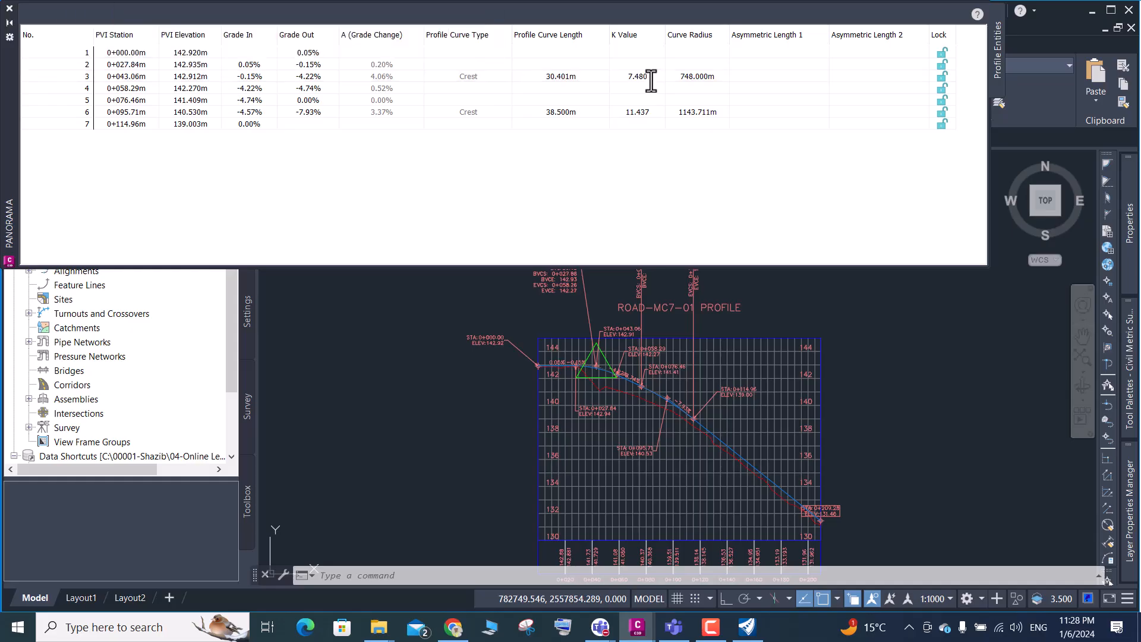
# Try to set the K value of the crest curve at PVI station 0+043.06 to 7.49 and dismiss the message
pyautogui.click(651, 79)
pyautogui.press('BackSpace')
pyautogui.press('BackSpace')
pyautogui.write('9')
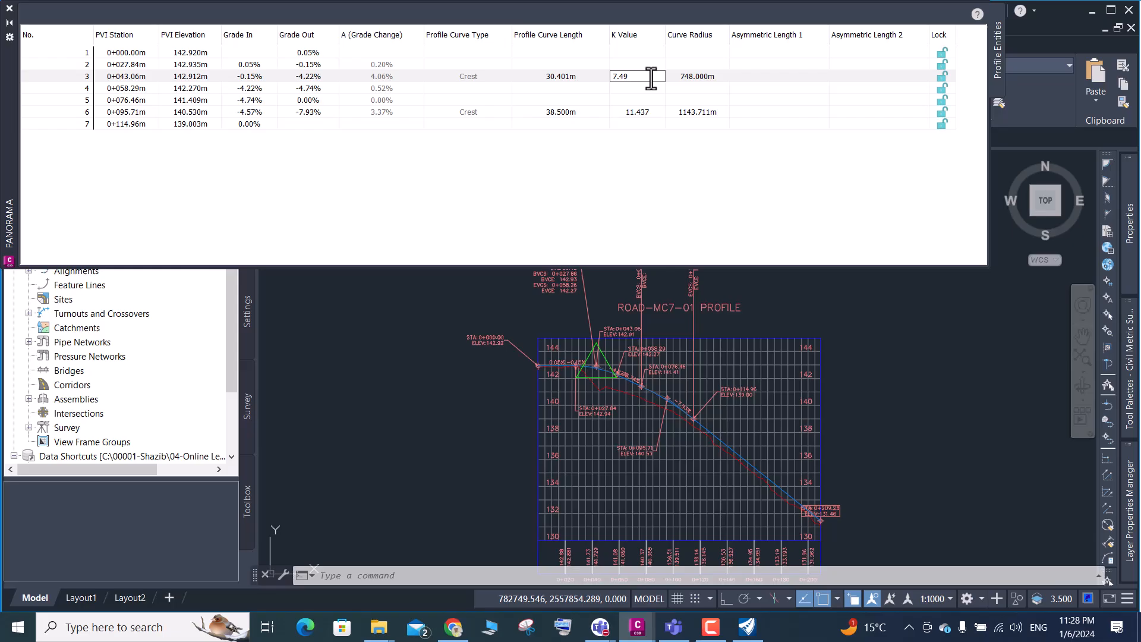
pyautogui.press('Return')
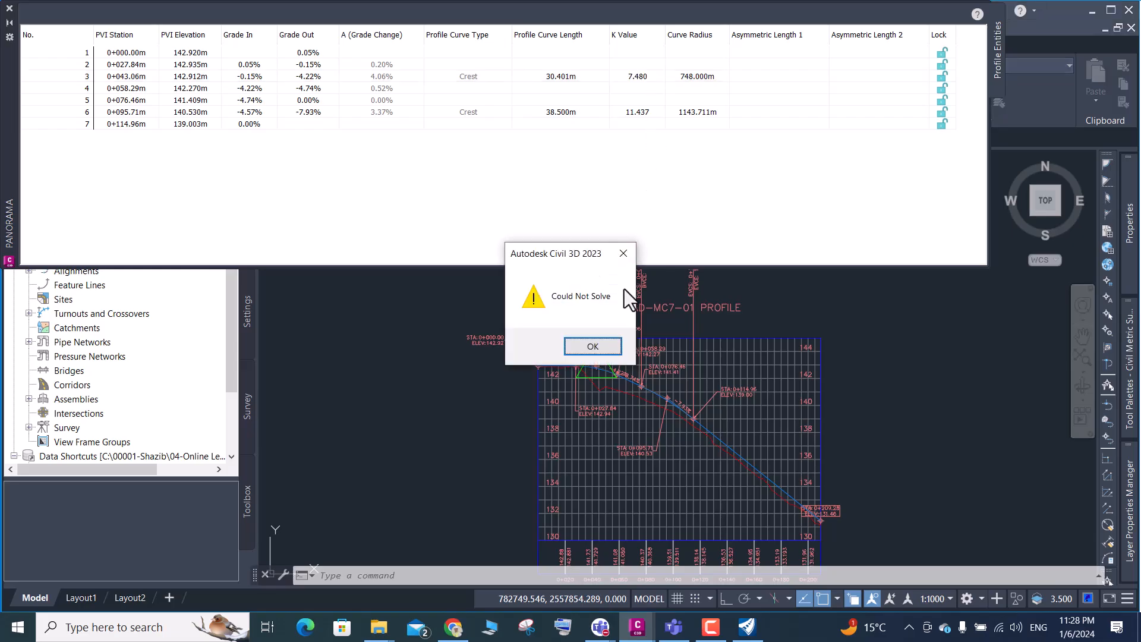
pyautogui.click(593, 349)
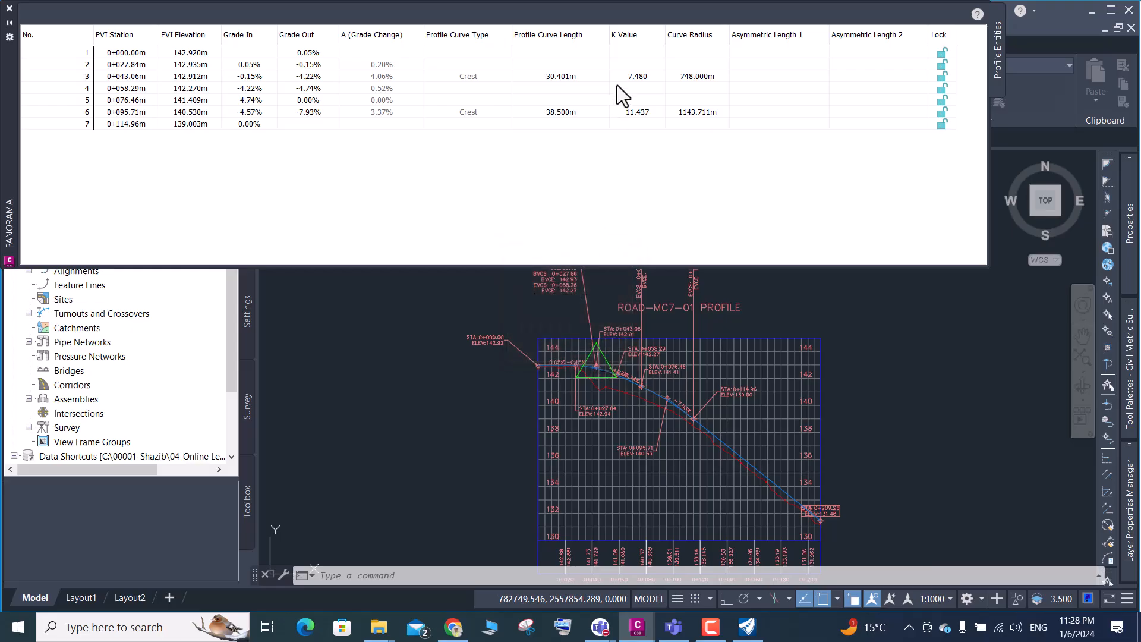
# Set the K value of the crest curve at PVI station 0+043.06 to 7.485
pyautogui.click(651, 77)
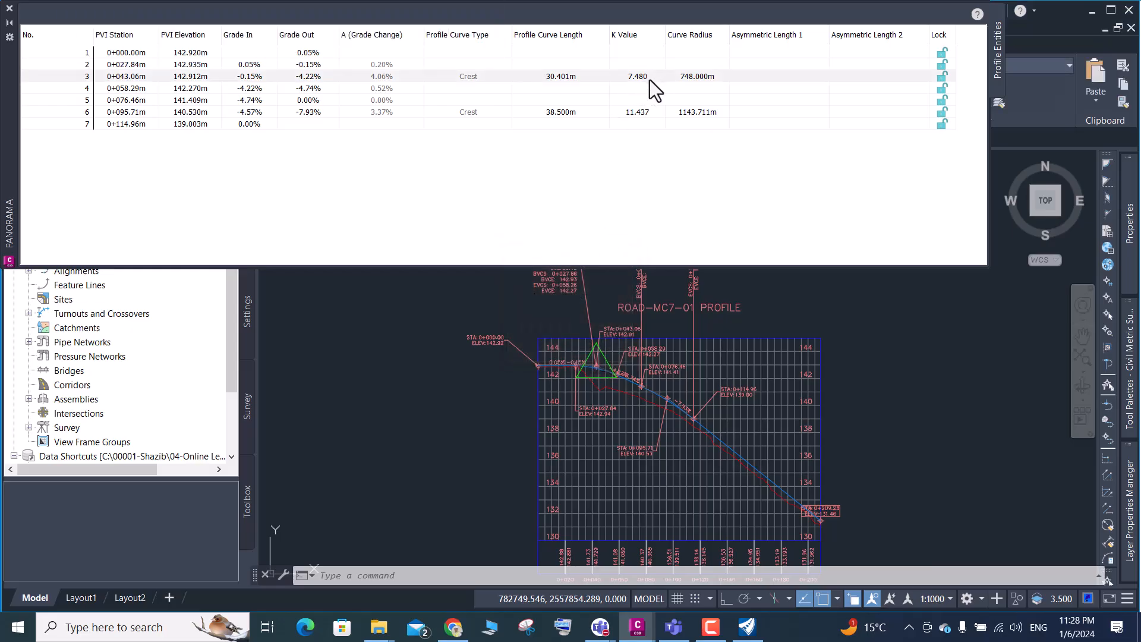
pyautogui.click(649, 77)
pyautogui.click(650, 77)
pyautogui.press('BackSpace')
pyautogui.write('85')
pyautogui.press('Return')
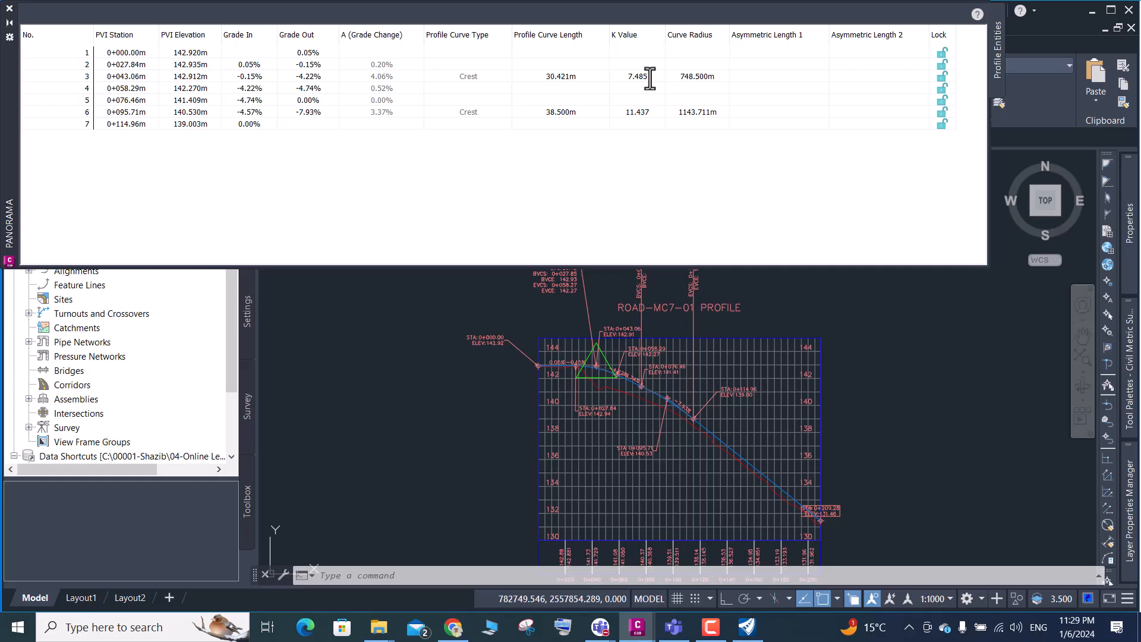
# Set the K value of the crest curve at PVI station 0+043.06 to 7.486
pyautogui.click(651, 78)
pyautogui.click(650, 78)
pyautogui.press('BackSpace')
pyautogui.write('6')
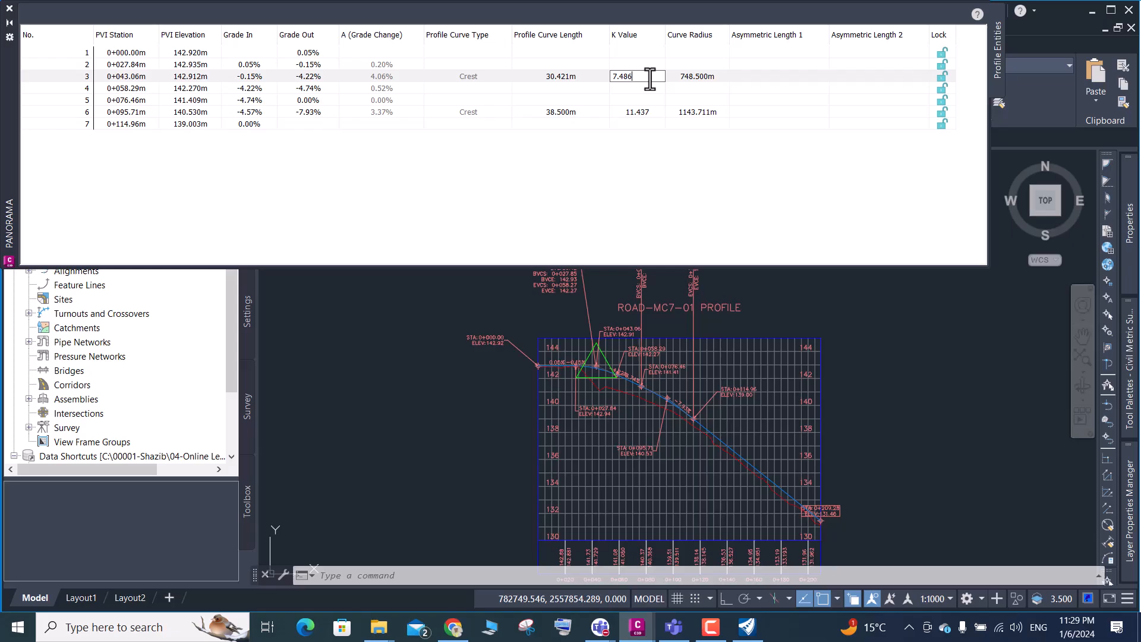
pyautogui.press('Return')
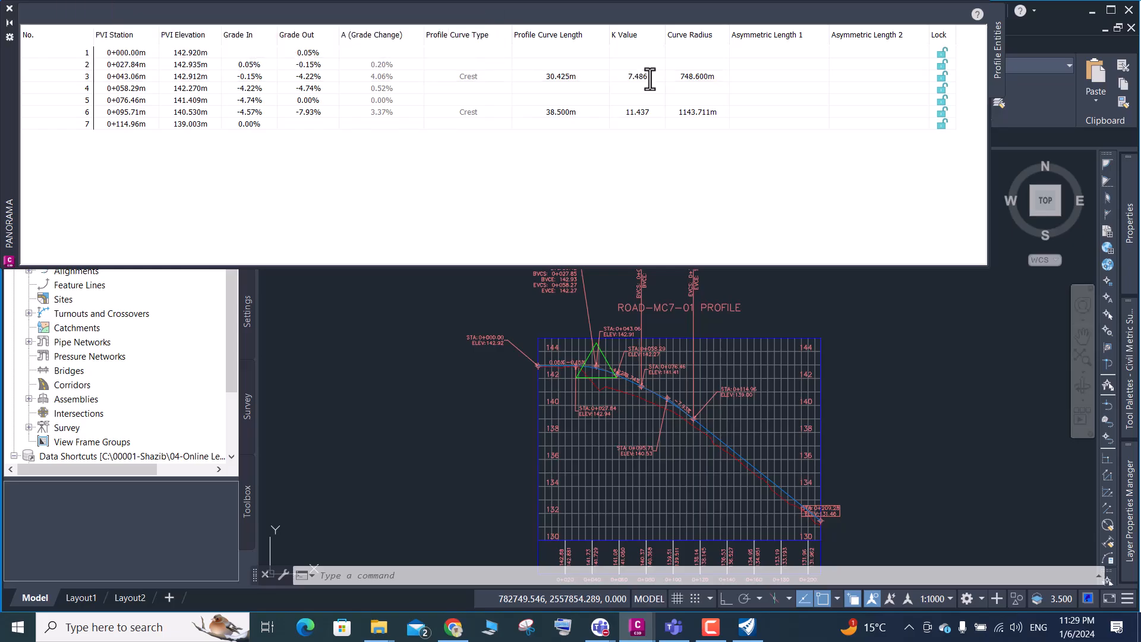
# Set the K value of the crest curve at PVI station 0+043.06 to 7.489
pyautogui.click(650, 77)
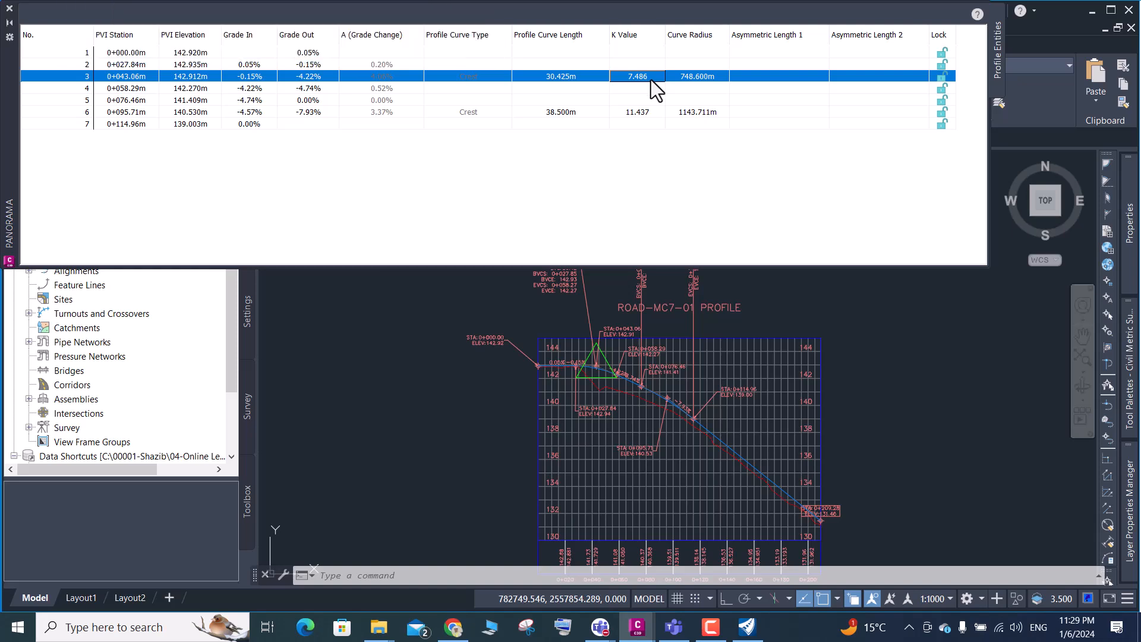
pyautogui.click(651, 79)
pyautogui.click(650, 80)
pyautogui.press('BackSpace')
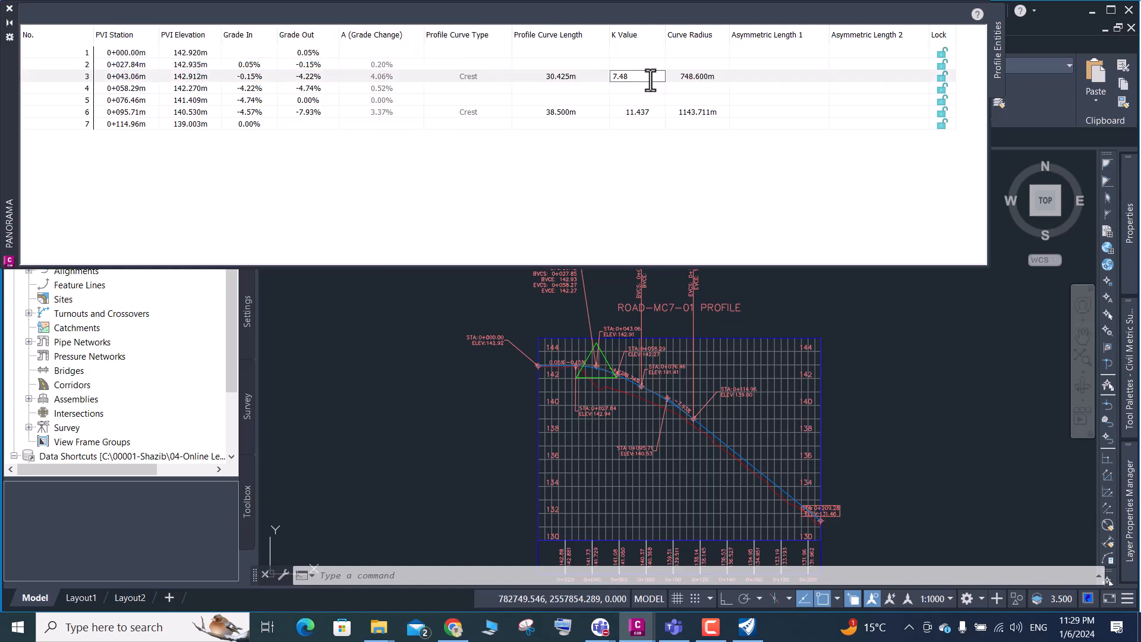
pyautogui.write('9')
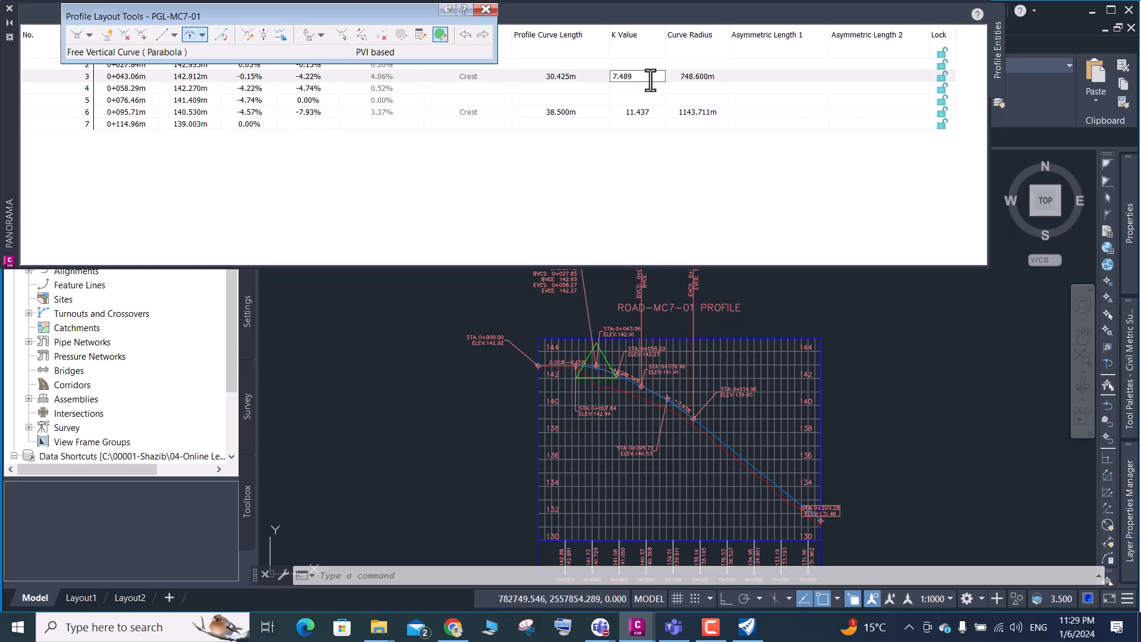
pyautogui.press('Return')
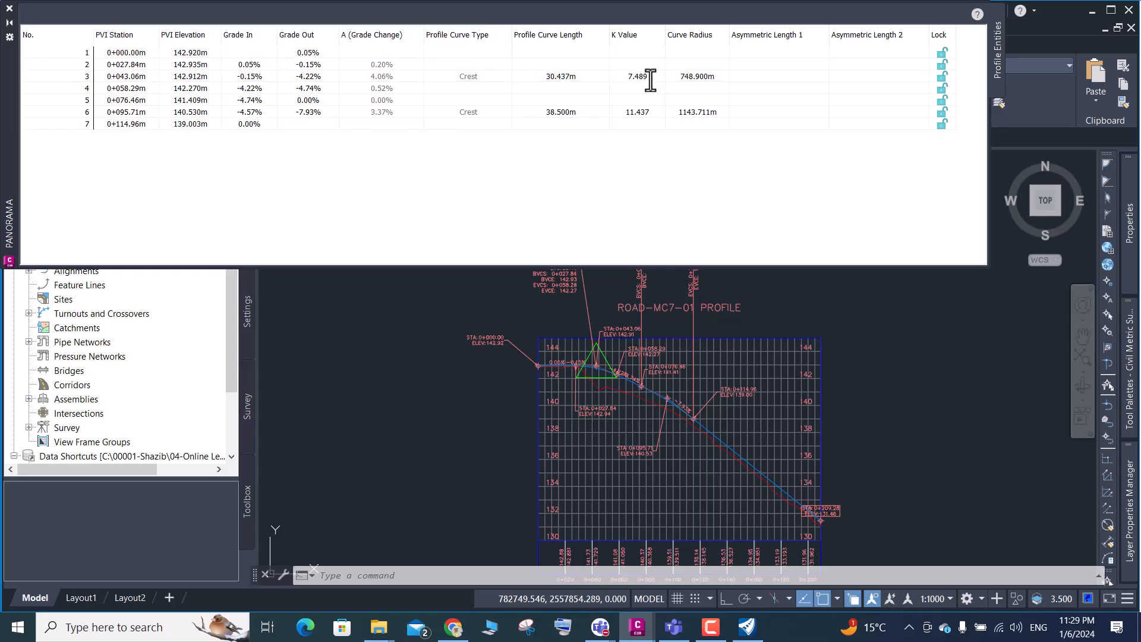
# Try once more to set the crest curve's K value at PVI station 0+043.06 to 7.49 and dismiss the message
pyautogui.click(651, 80)
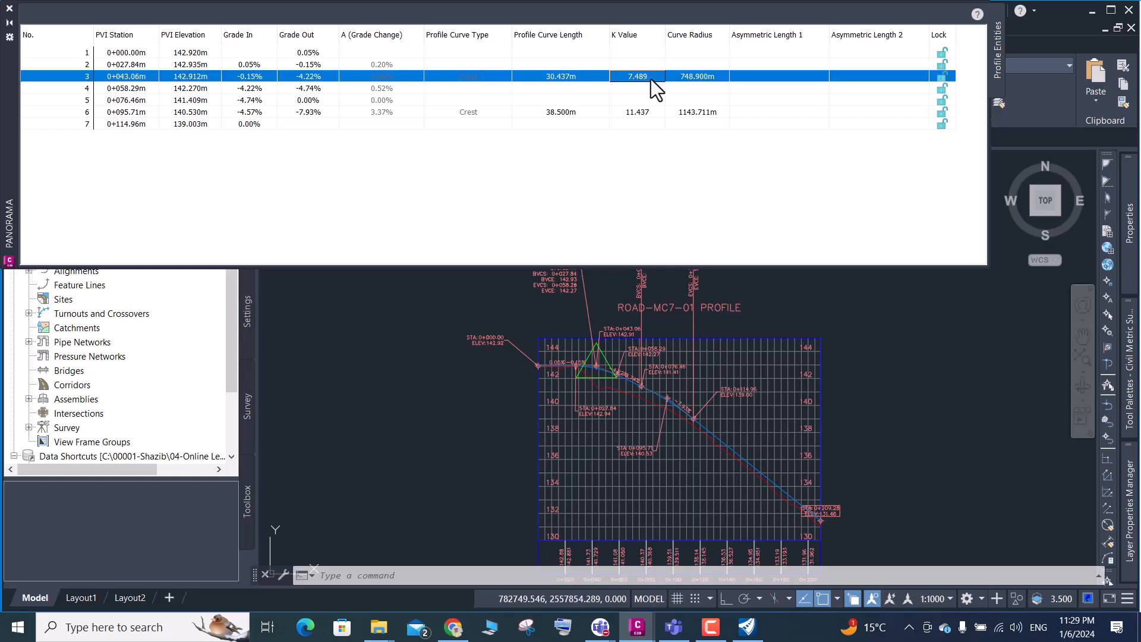
pyautogui.click(650, 80)
pyautogui.click(650, 80)
pyautogui.press('BackSpace')
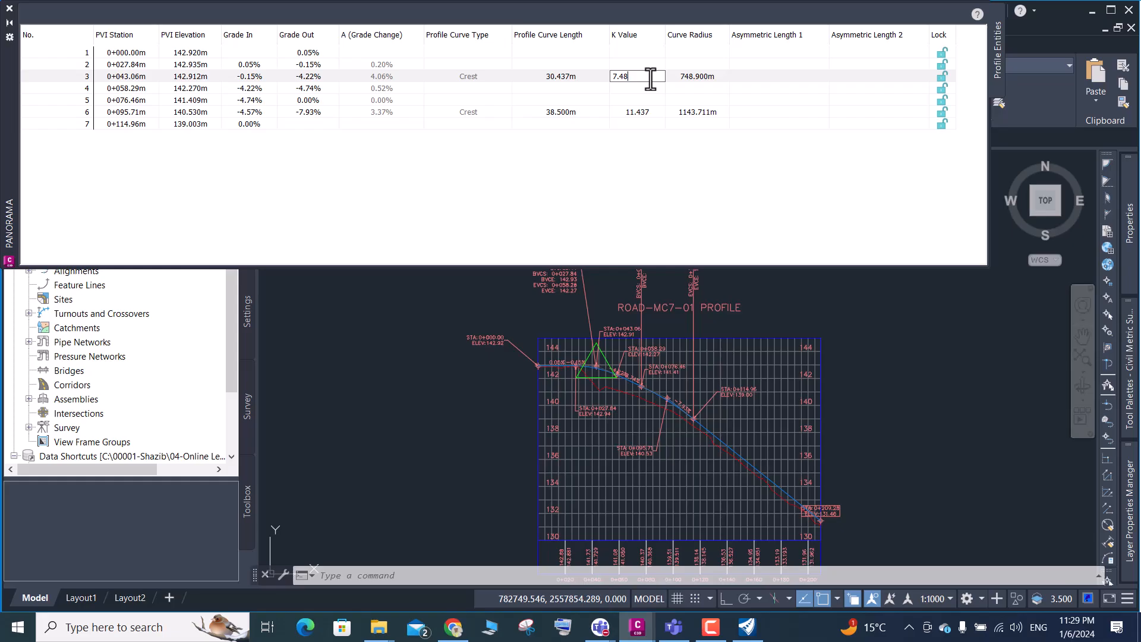
pyautogui.press('BackSpace')
pyautogui.write('9')
pyautogui.press('Return')
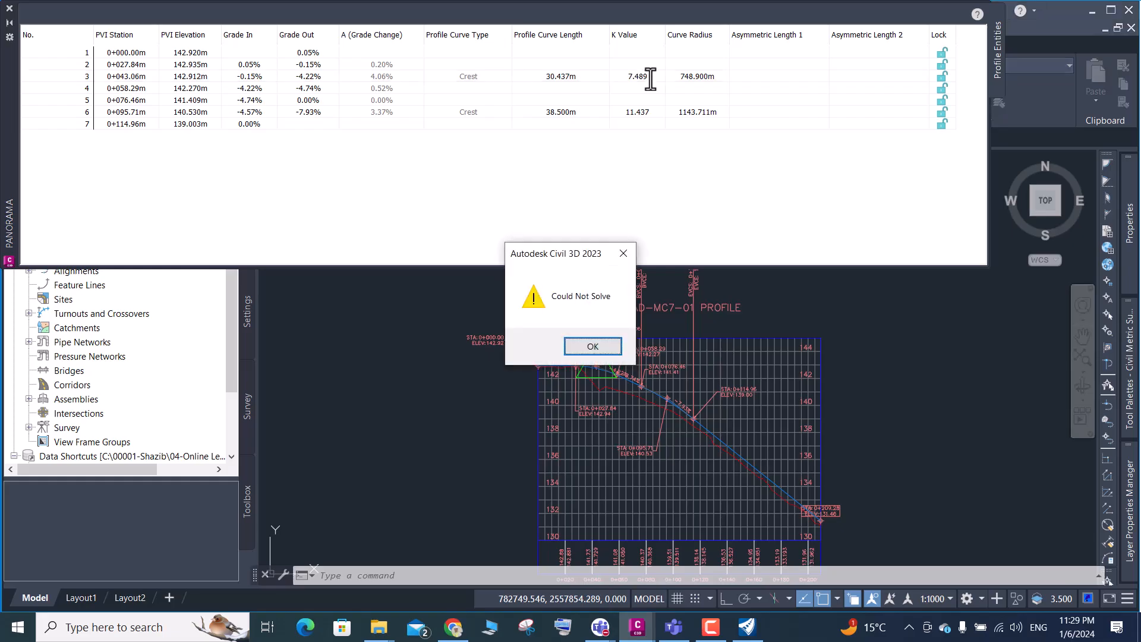
pyautogui.click(592, 346)
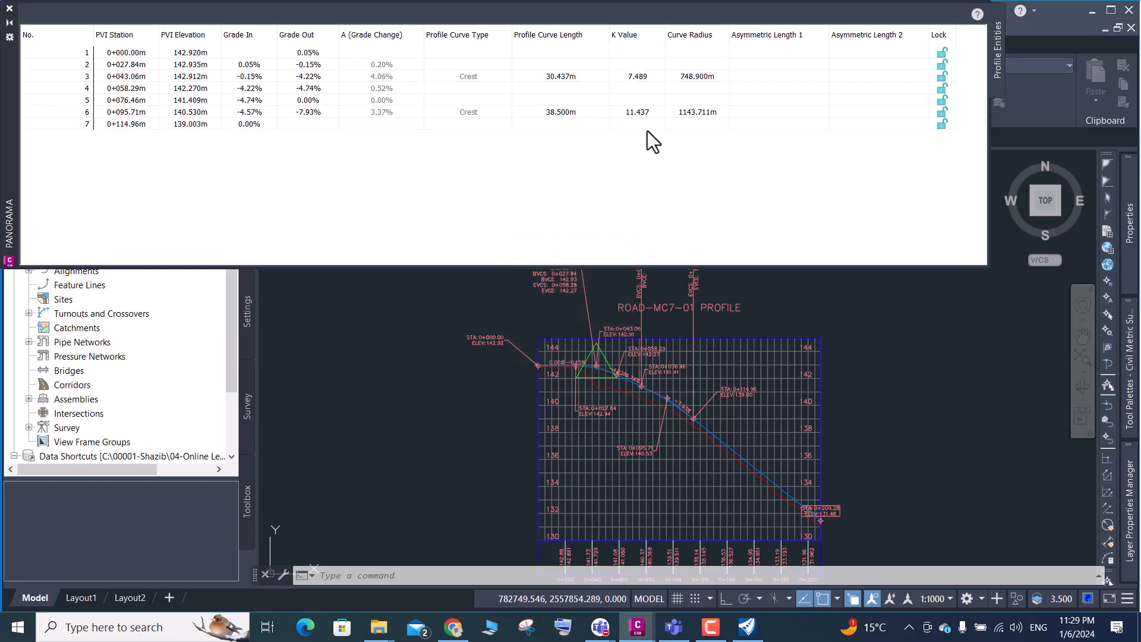
pyautogui.doubleClick(650, 78)
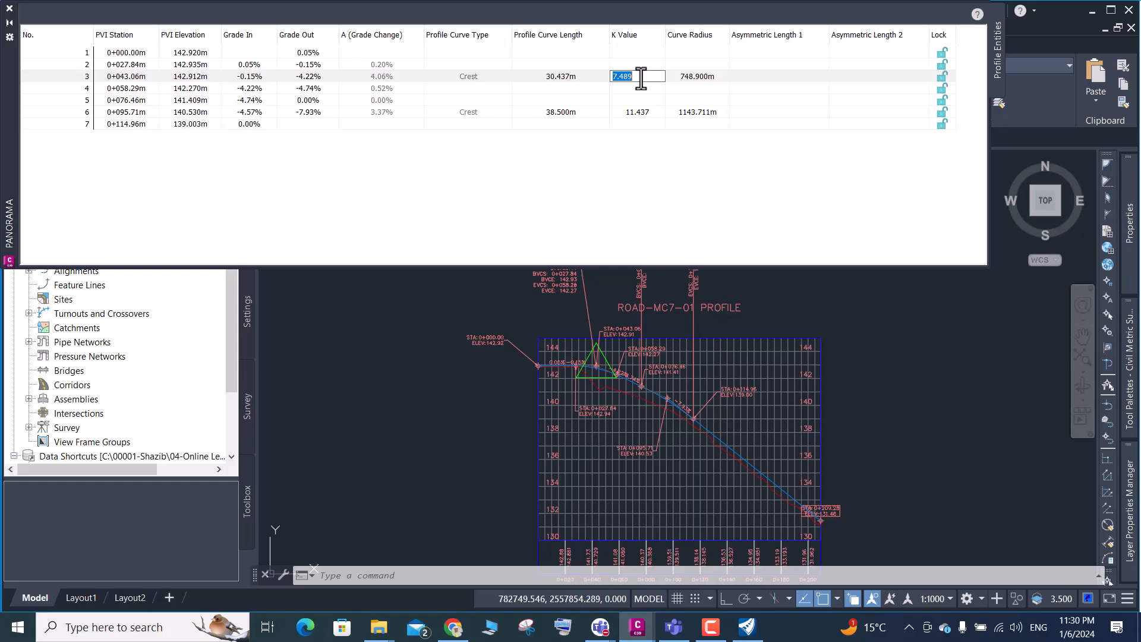
pyautogui.press('Return')
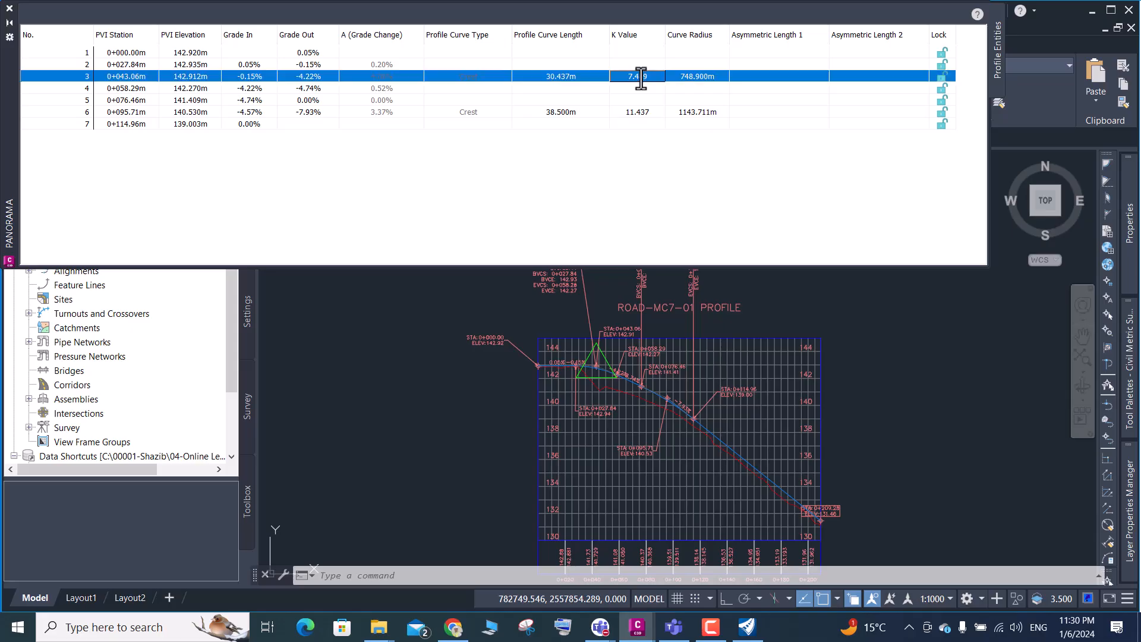
# Close the profile entities table and regenerate the drawing to refresh the ROAD-MC7-01 profile display
pyautogui.click(10, 8)
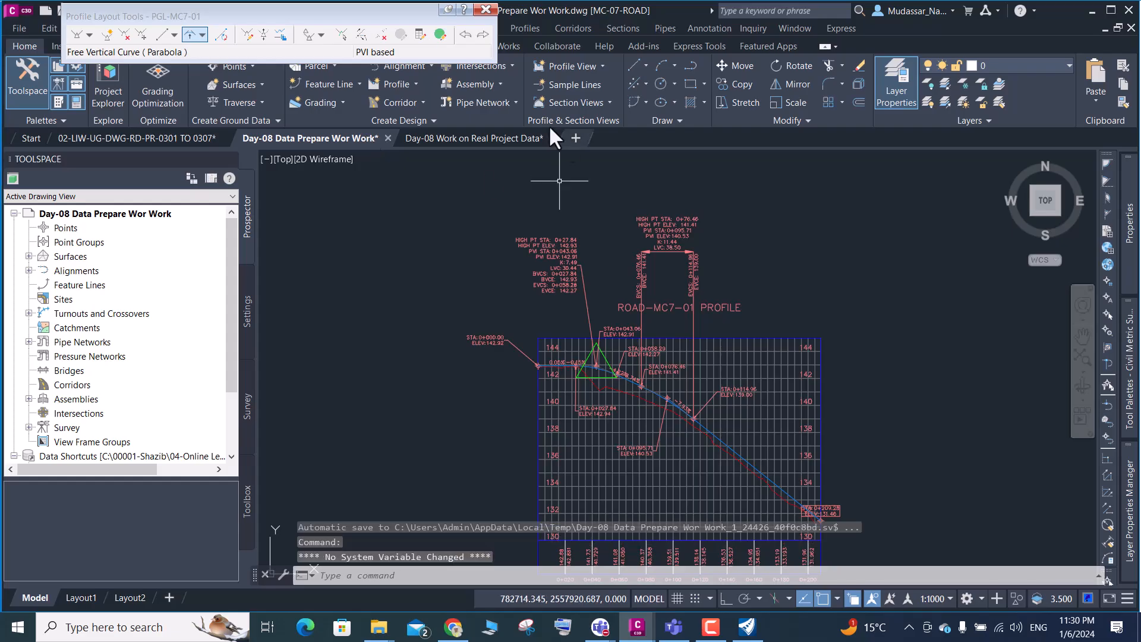
pyautogui.scroll(4, 591, 345)
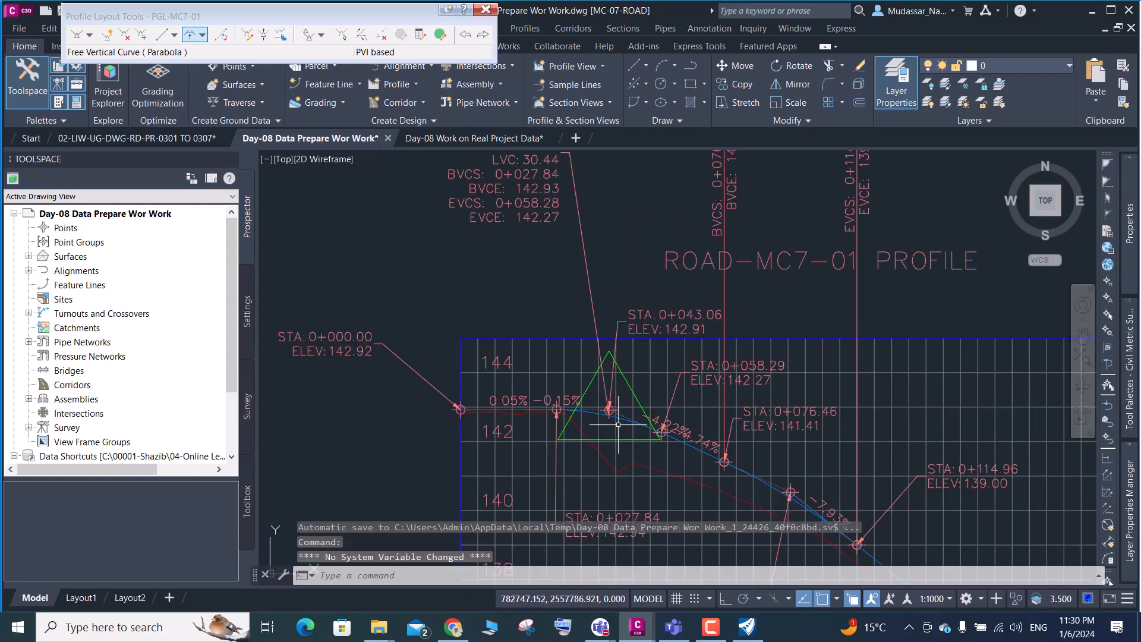
pyautogui.press('Escape')
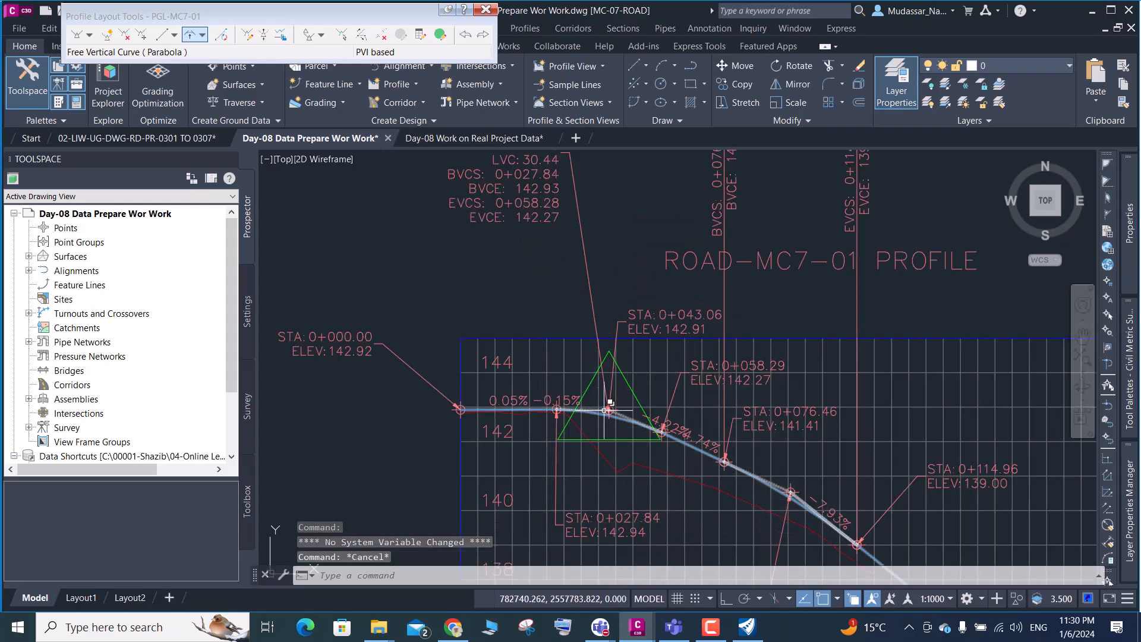
pyautogui.write('re')
pyautogui.press('Return')
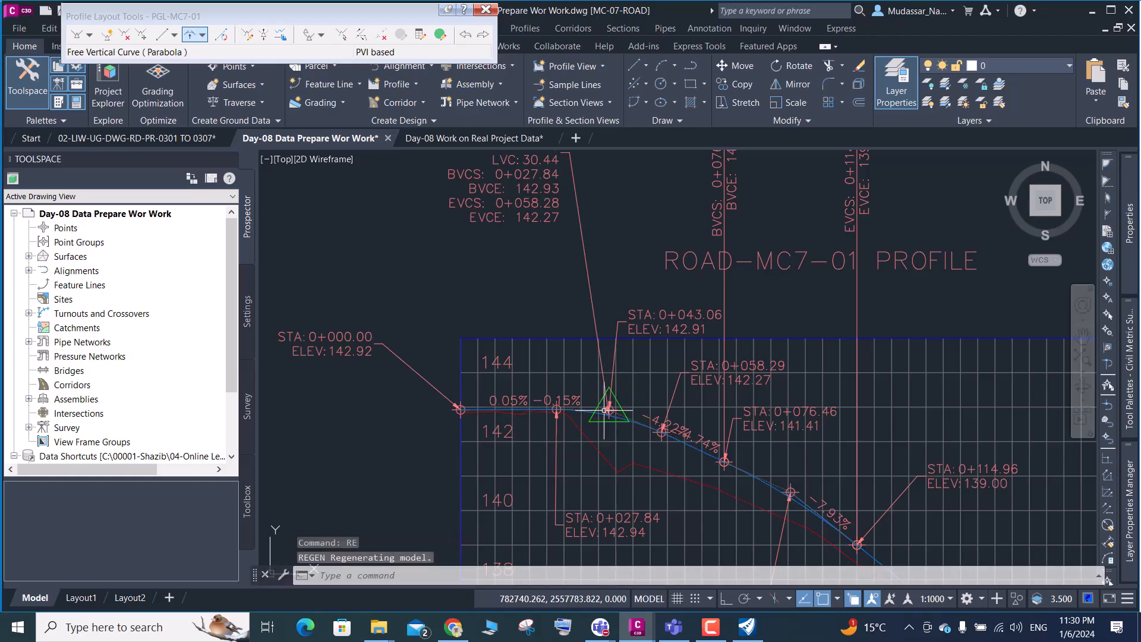
pyautogui.scroll(-5, 604, 283)
pyautogui.scroll(5, 601, 300)
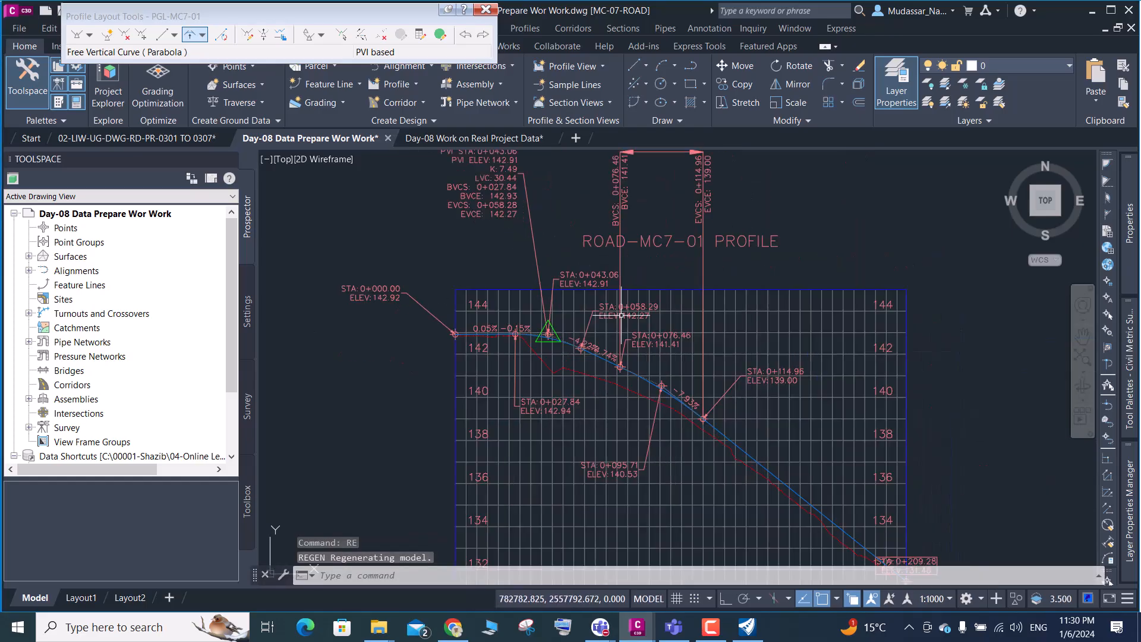
pyautogui.scroll(-5, 601, 300)
pyautogui.scroll(6, 618, 386)
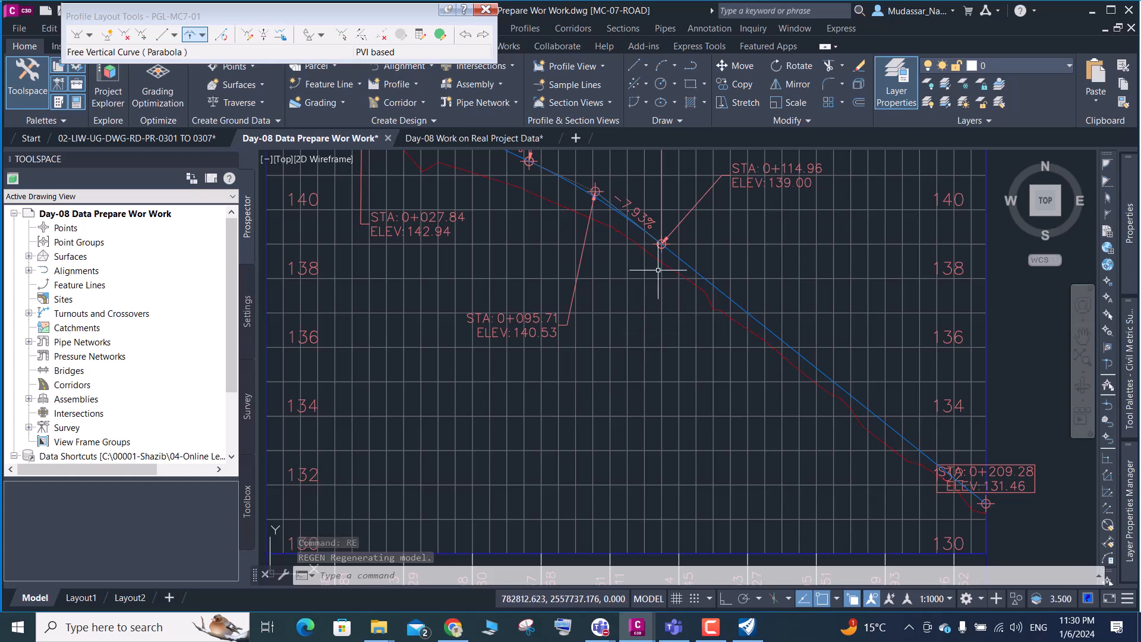
# Review the ROAD-MC7-01 profile view and compare it with the reference profiles in the 02-LIW-UG-DWG-RD-PR-0301 TO 0307 drawing
pyautogui.scroll(-5, 658, 249)
pyautogui.scroll(7, 790, 350)
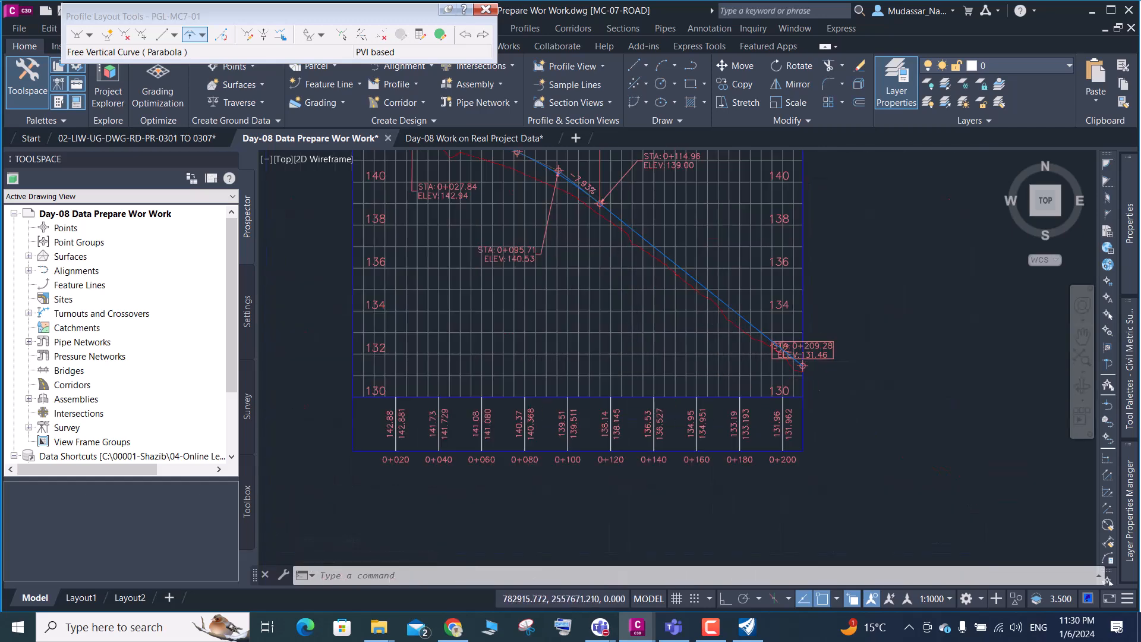
pyautogui.scroll(-6, 790, 349)
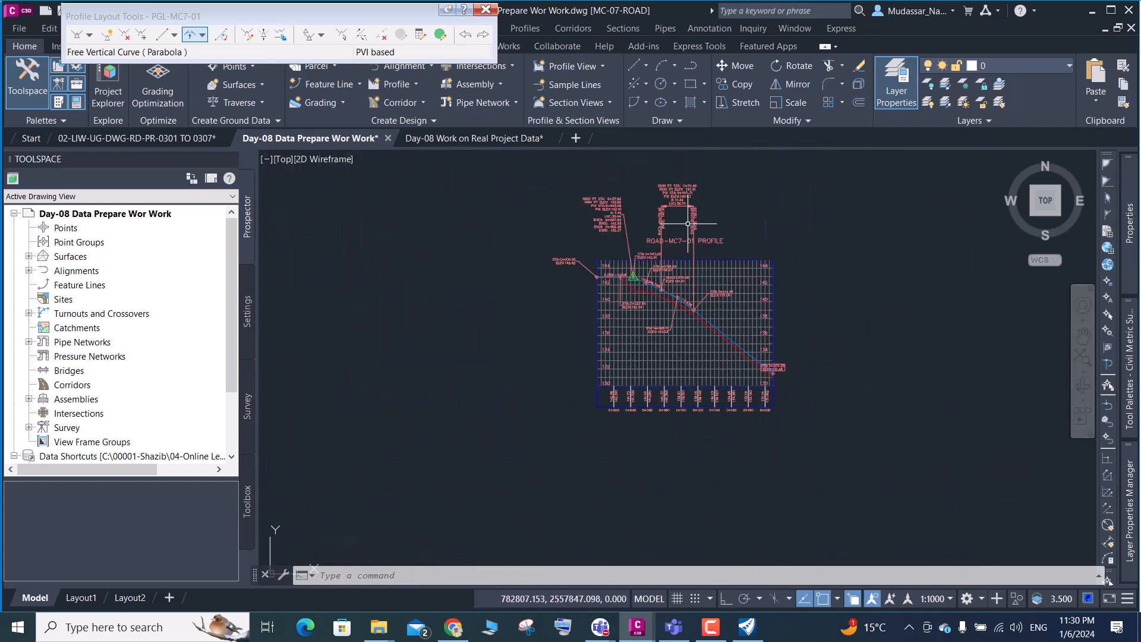
pyautogui.scroll(2, 663, 240)
pyautogui.scroll(2, 663, 240)
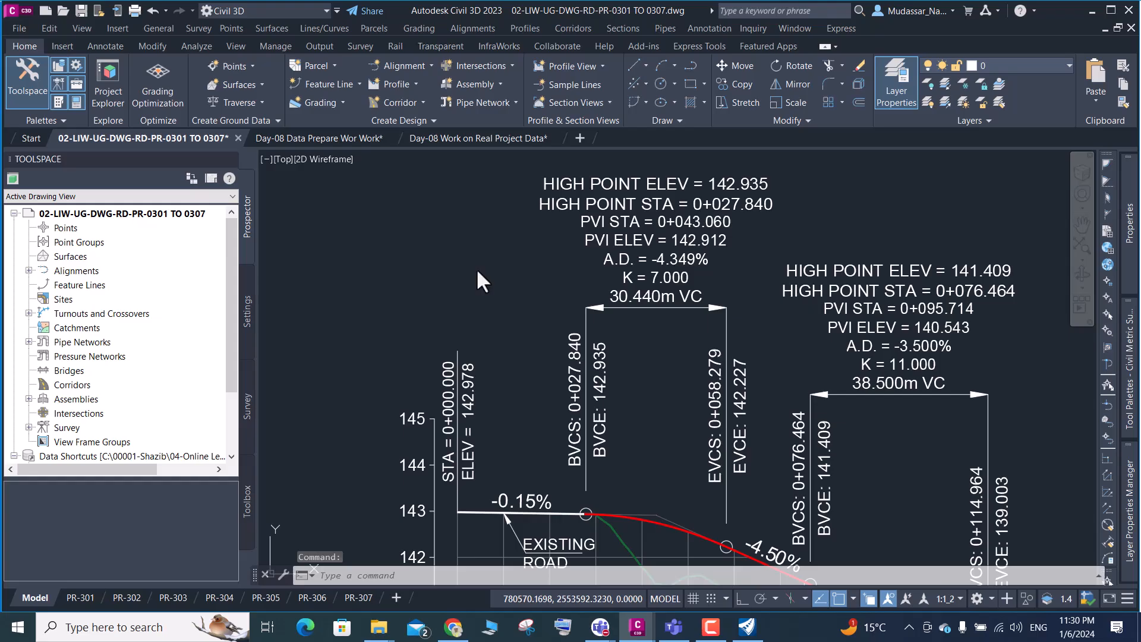
pyautogui.scroll(-6, 481, 241)
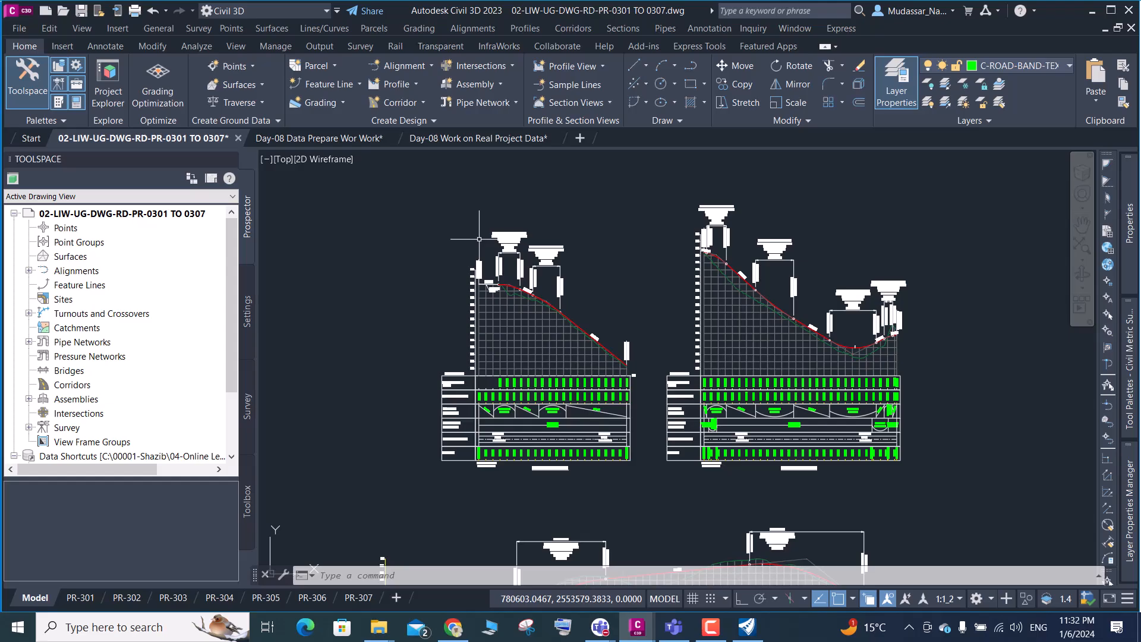
# Minimize Civil 3D, switch to OpenRoads Designer and open the recent file 01.dgn
pyautogui.click(1092, 6)
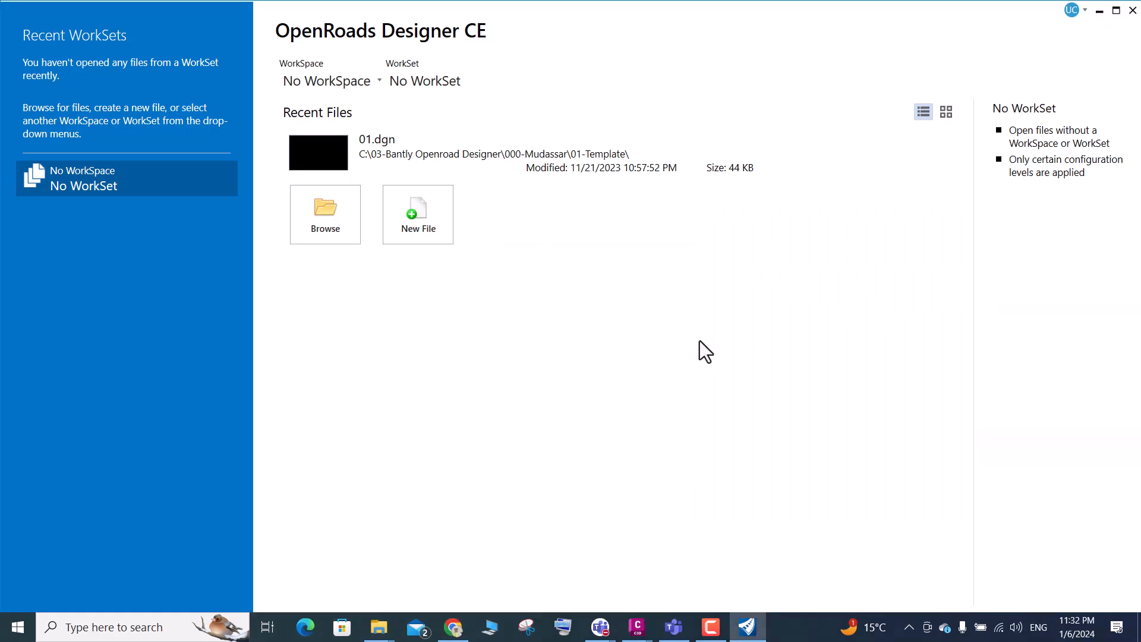
pyautogui.click(318, 153)
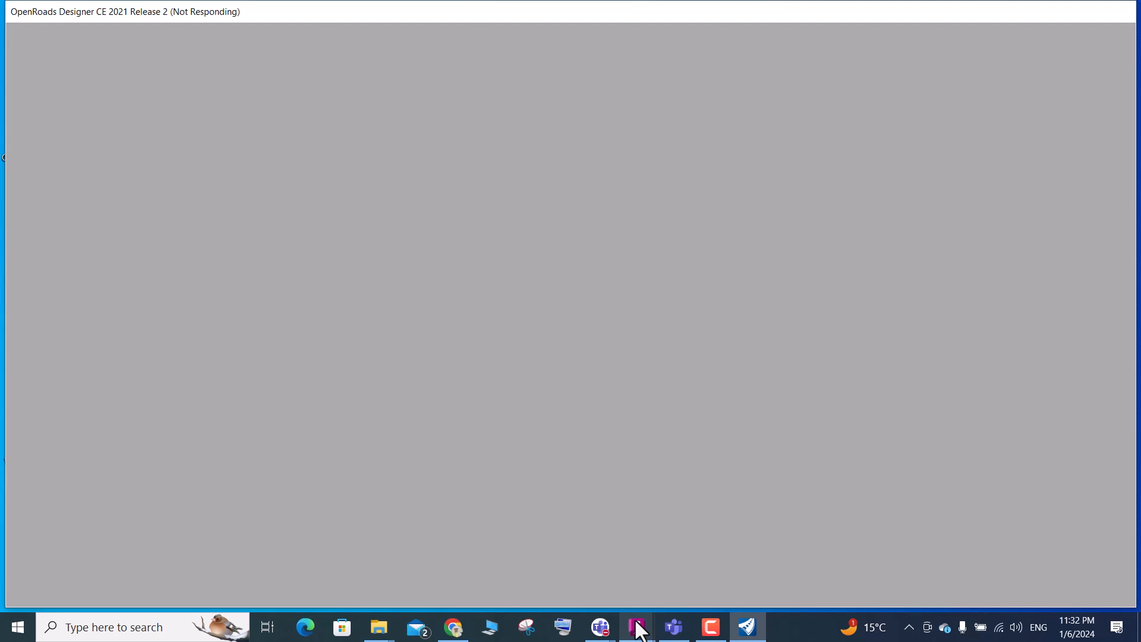
pyautogui.moveTo(638, 628)
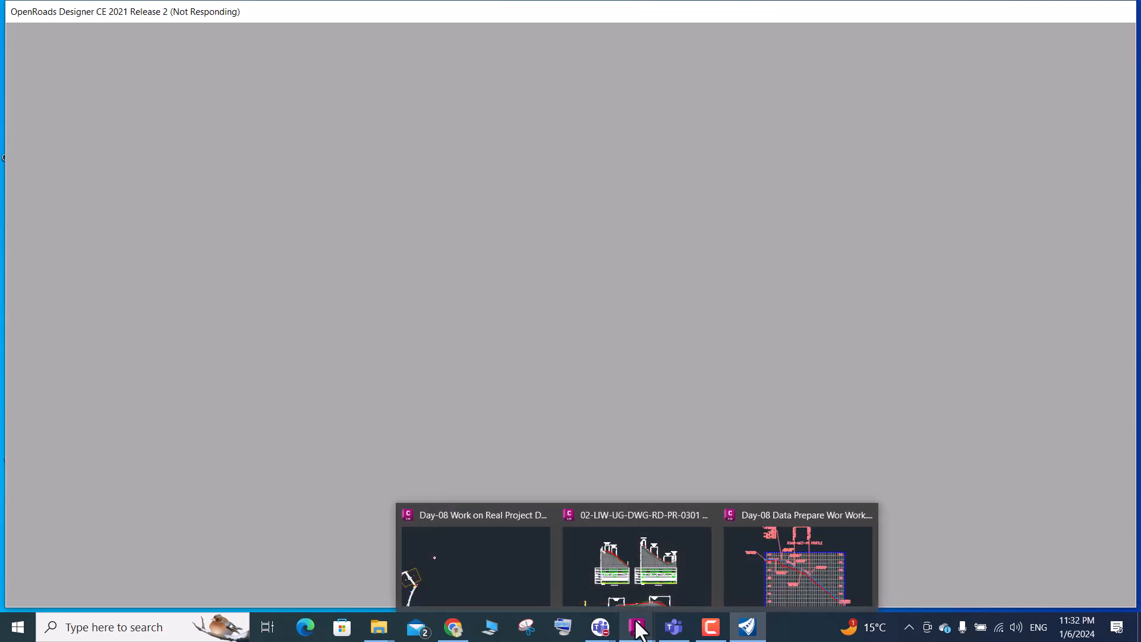